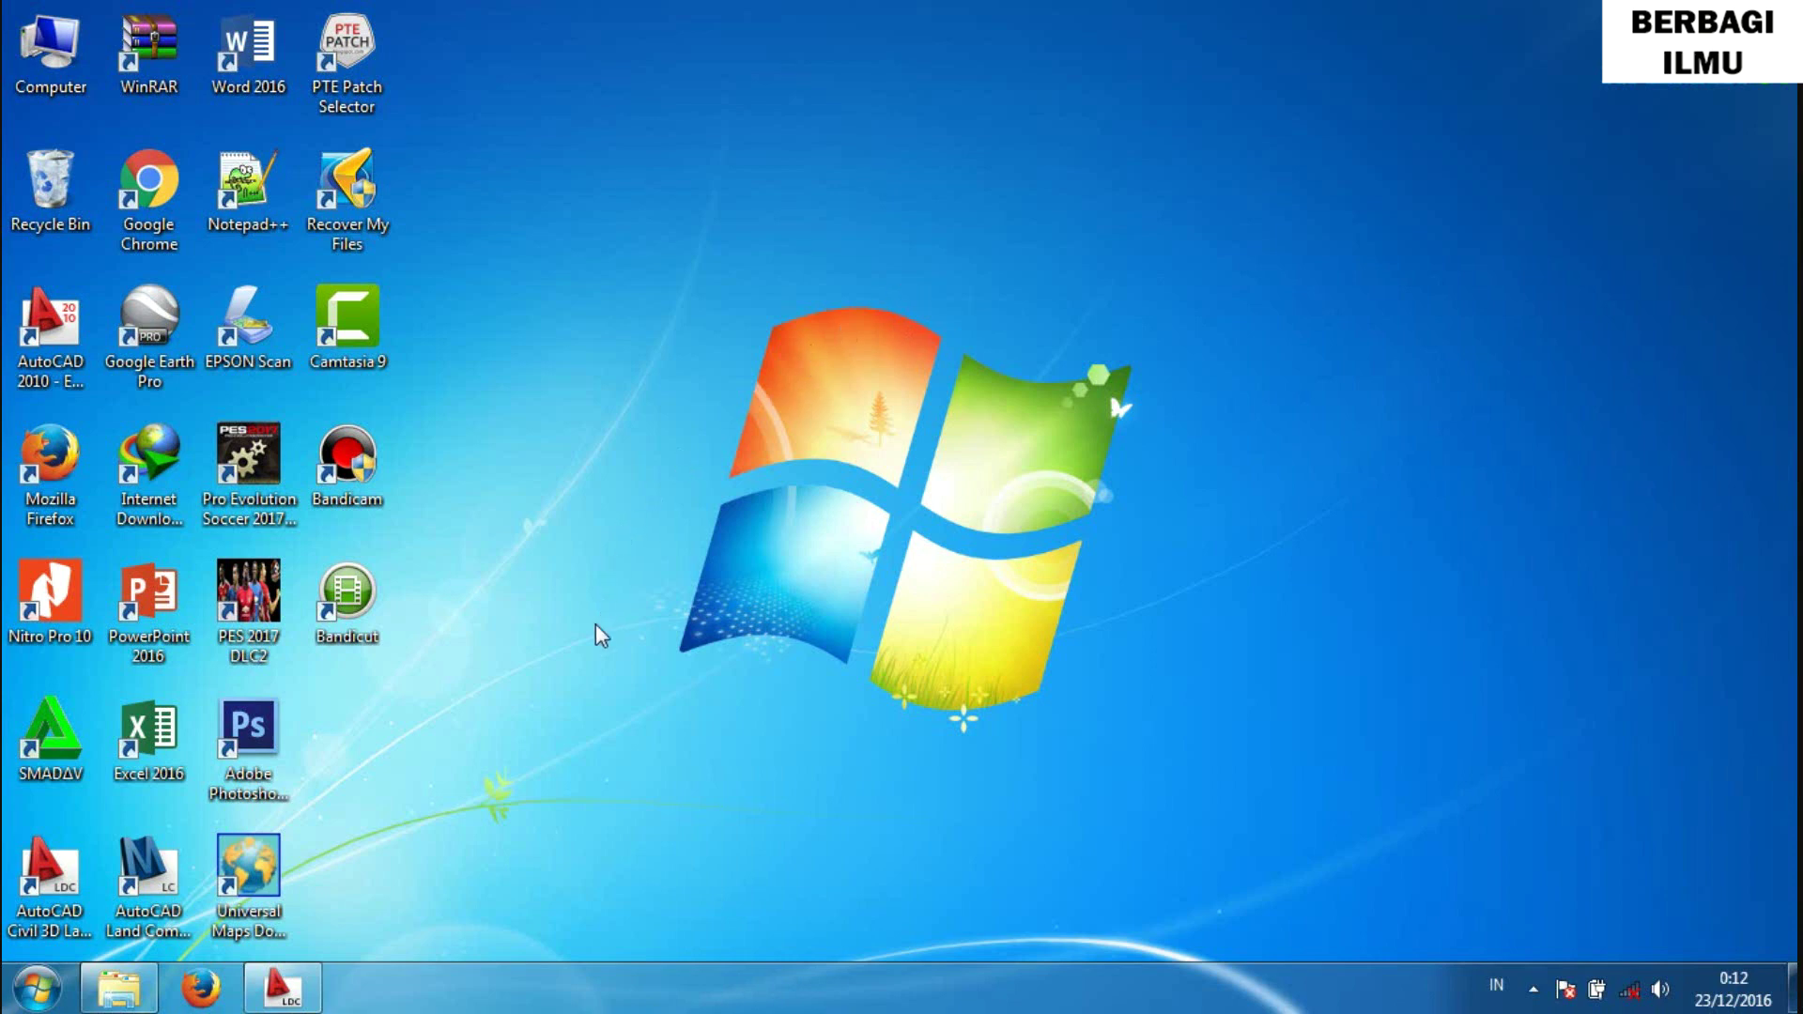
Start a new project-based drawing named 'Perencanaan Jalan' and begin creating its project.
left_click(303, 976)
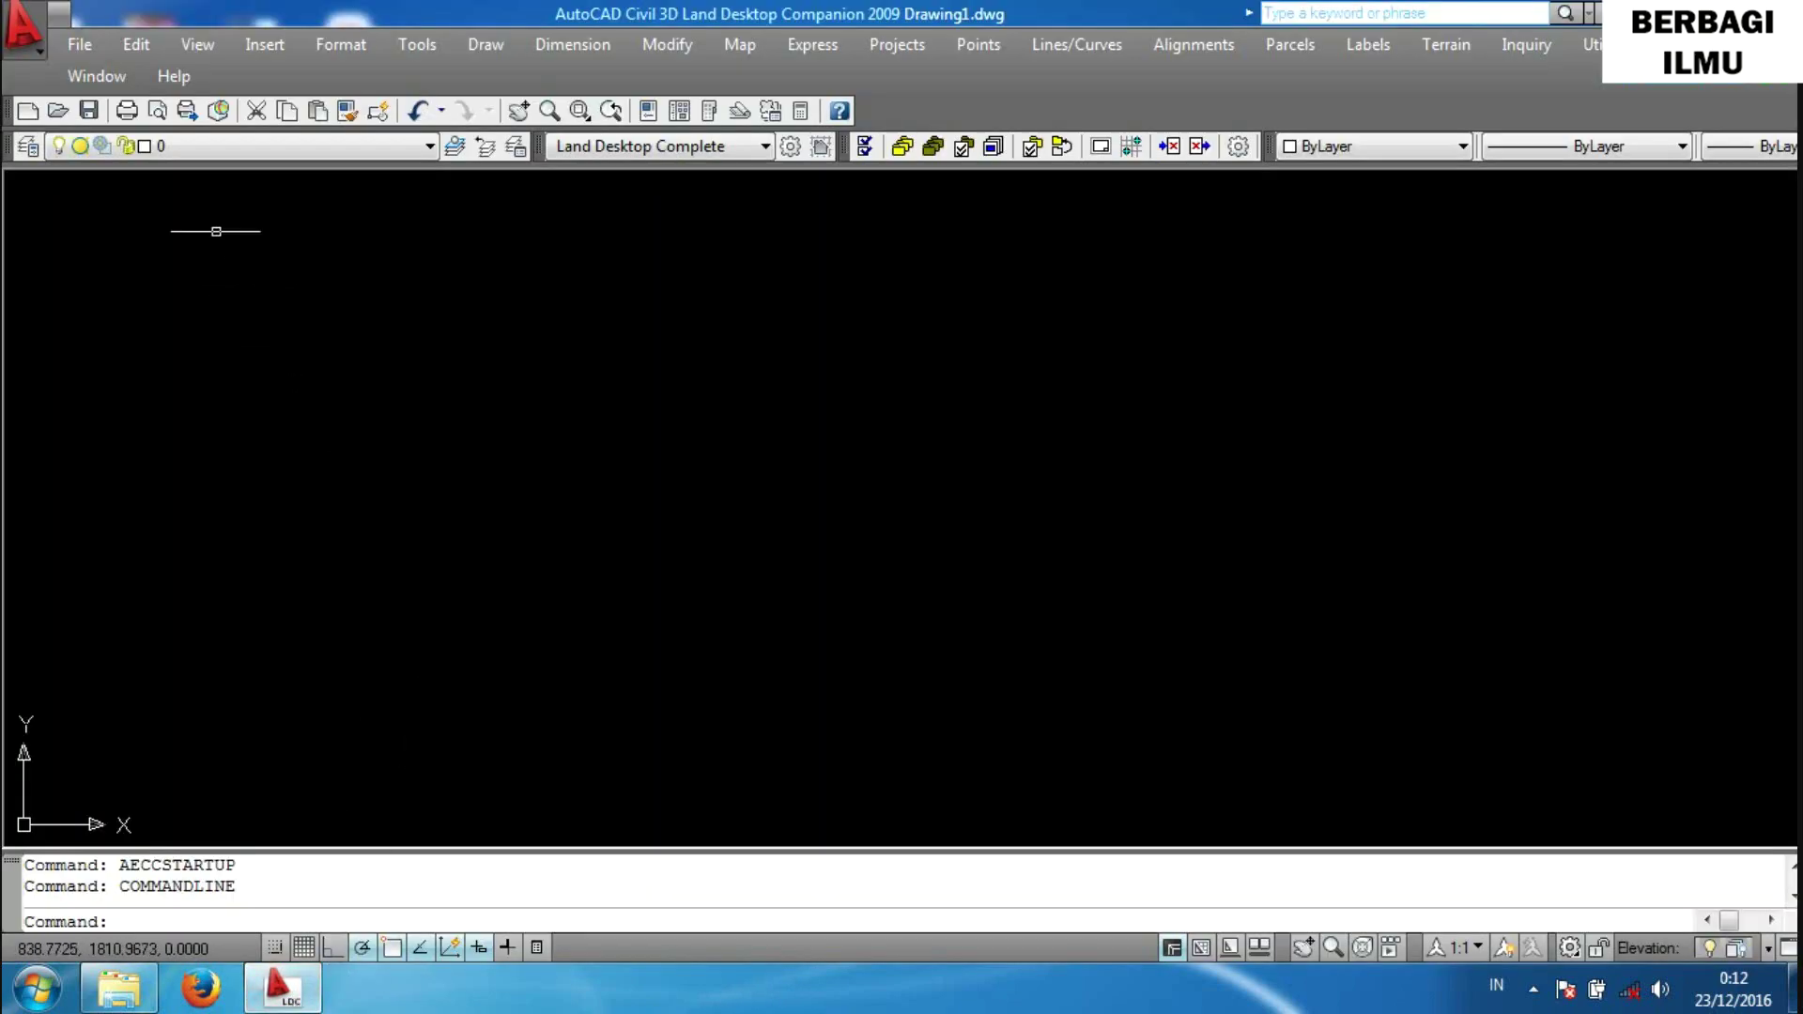
left_click(92, 48)
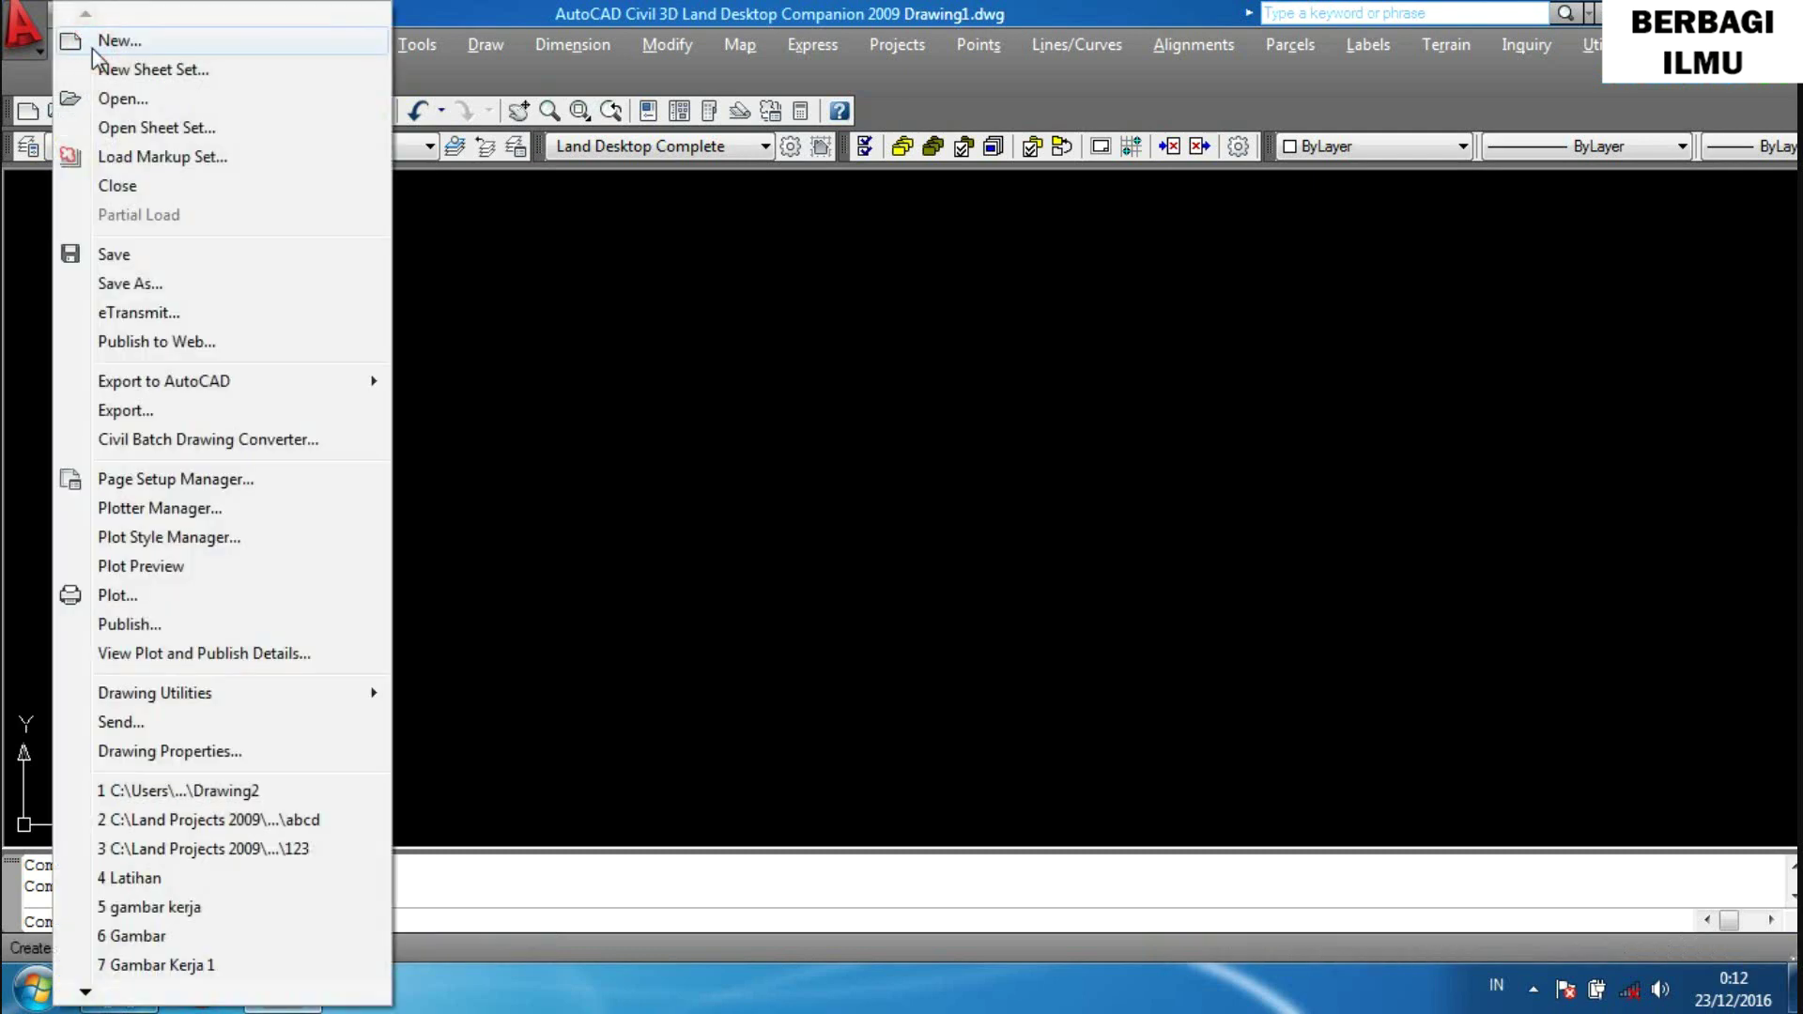
left_click(118, 43)
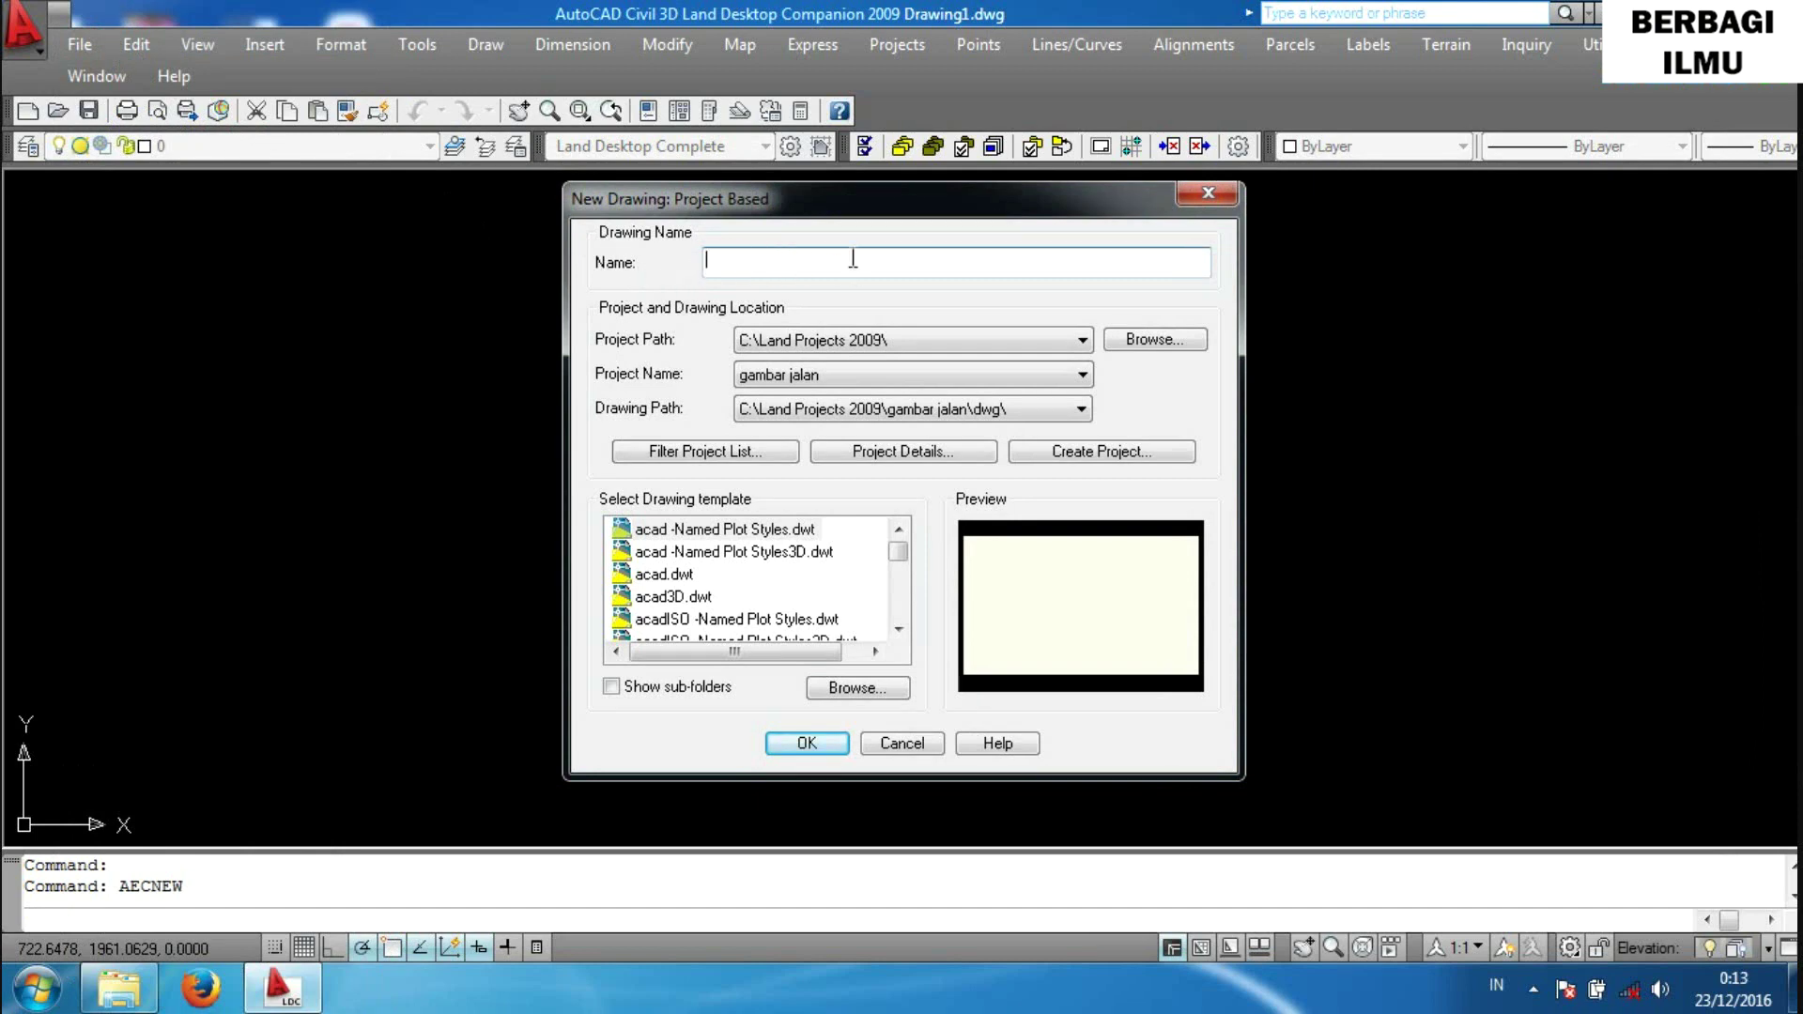
type("Perencan")
type("aan Ja")
type("lan")
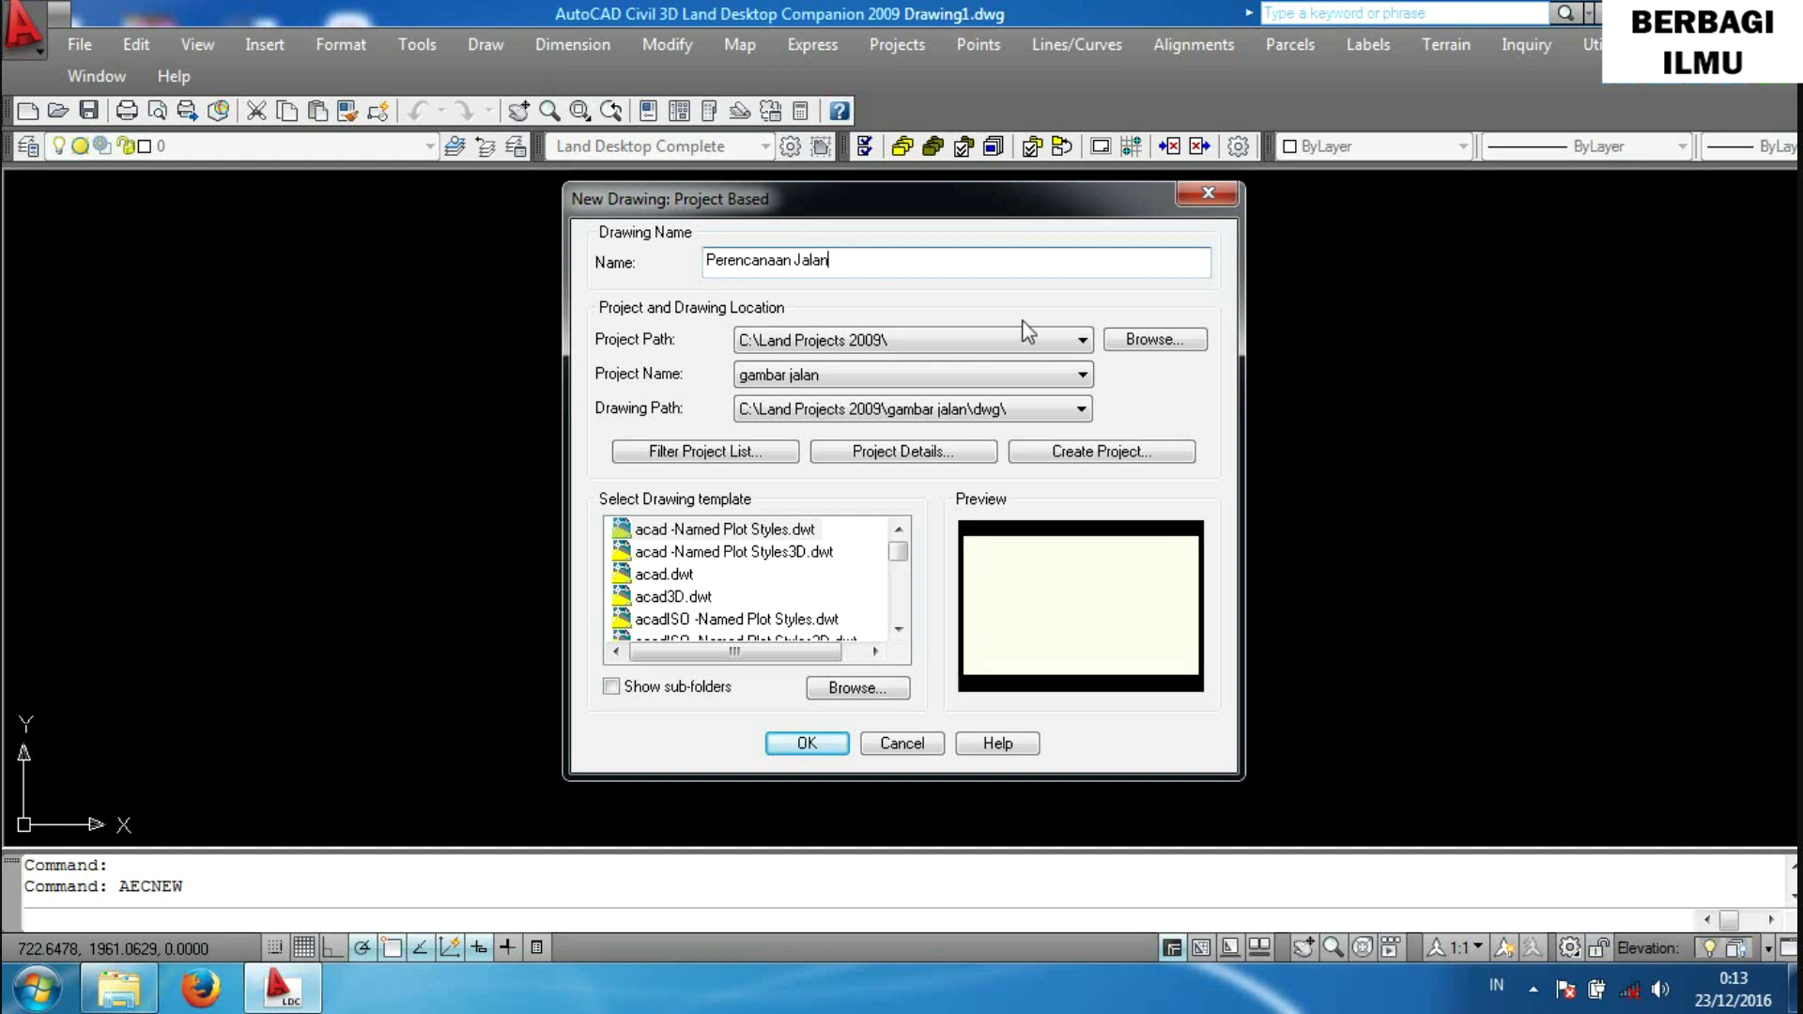
left_click(1138, 455)
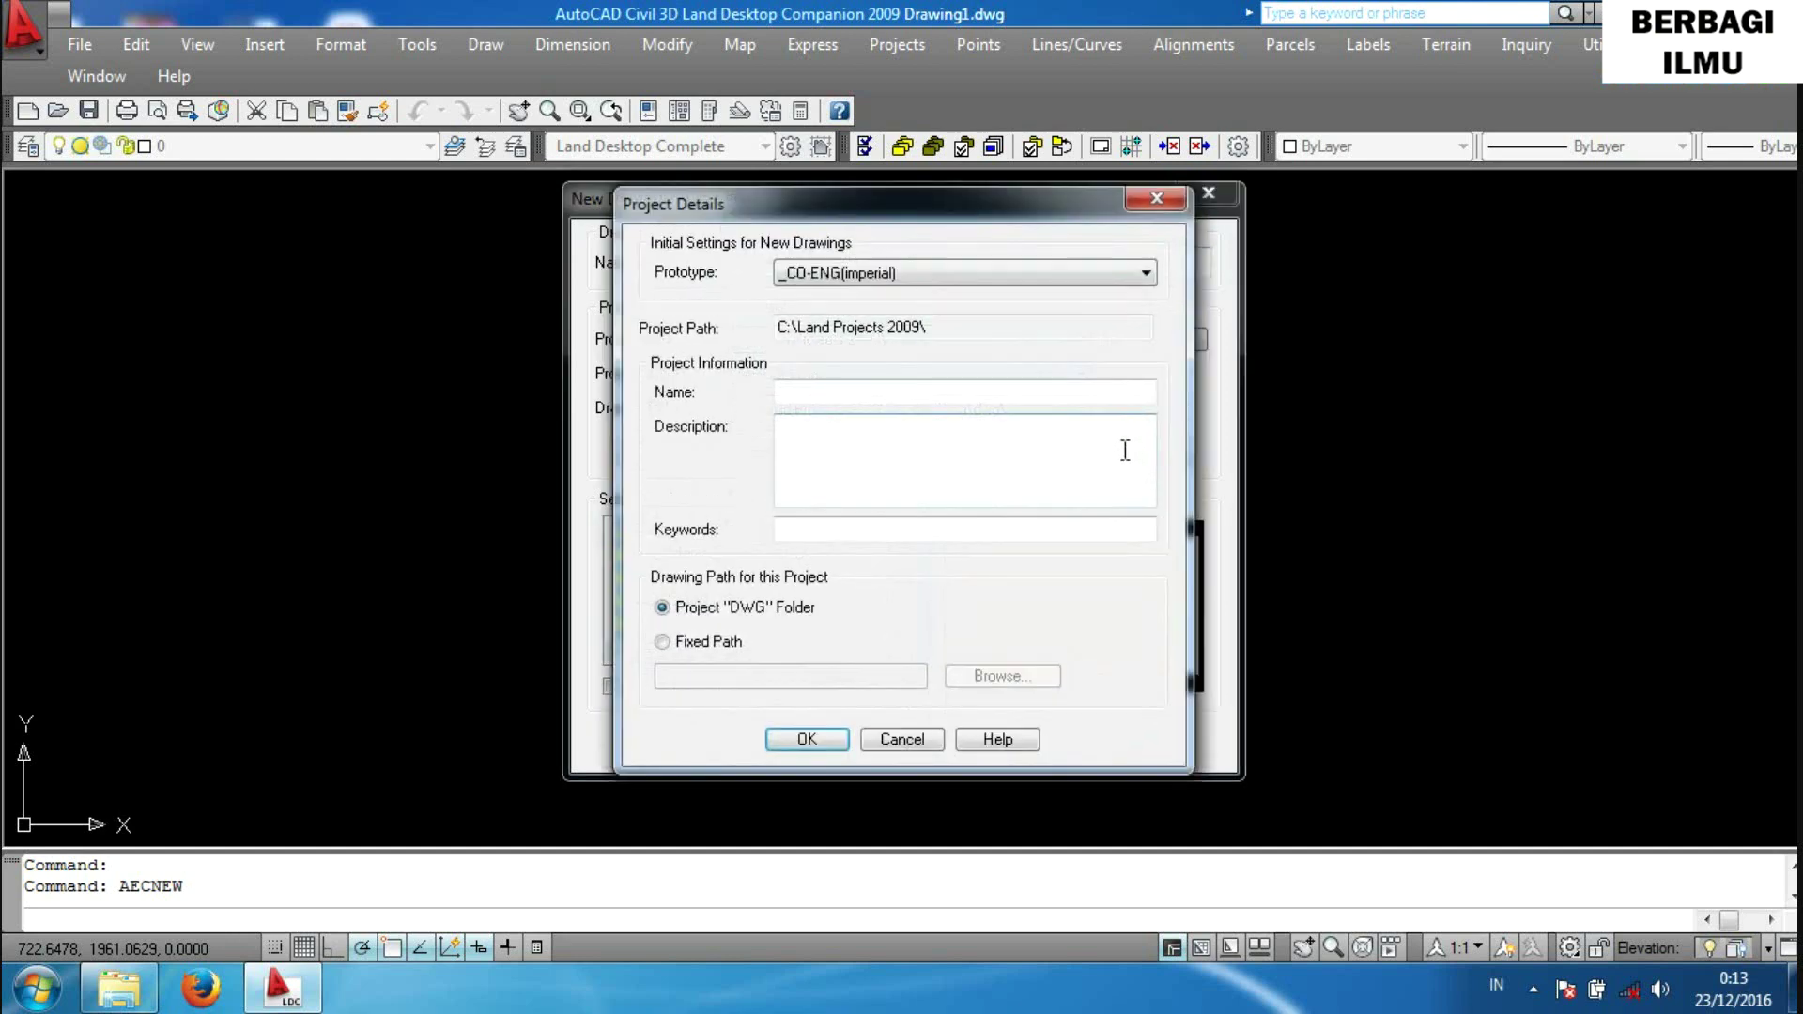
Create project 'Perencanaan Jalan' with the Default (Meters) prototype and base the drawing on acad.dwt.
left_click(887, 282)
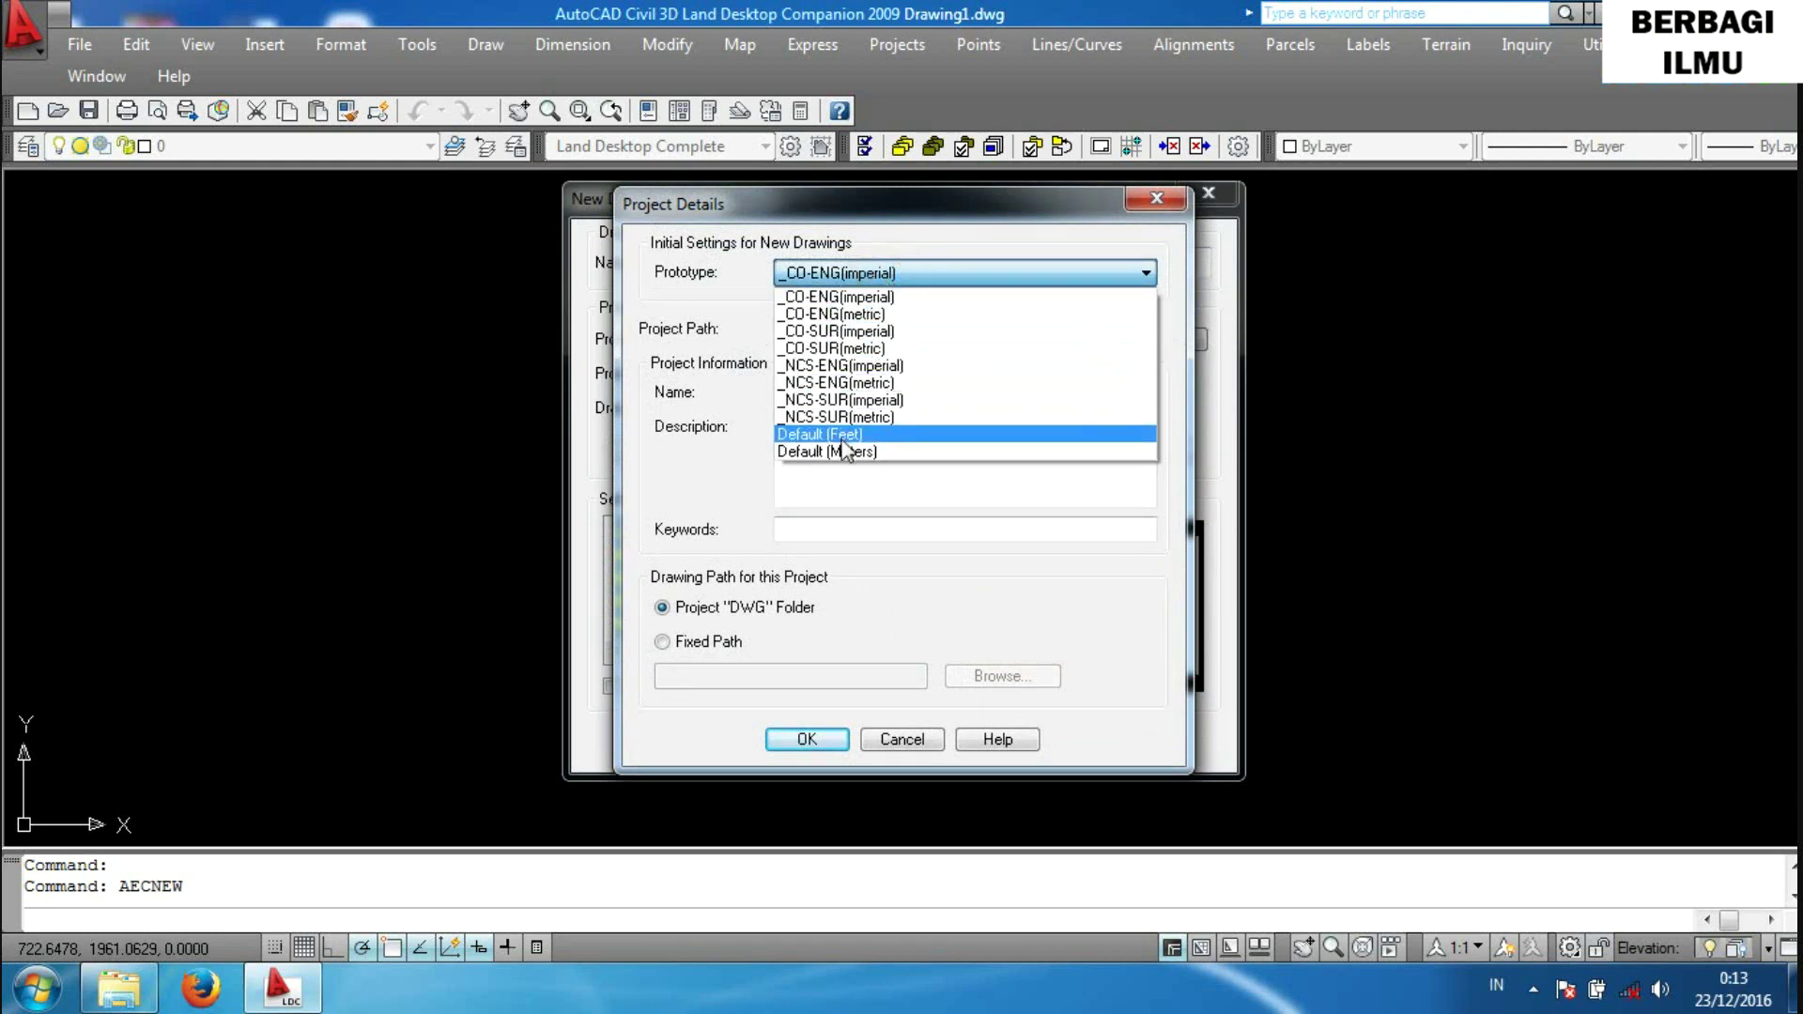
left_click(848, 453)
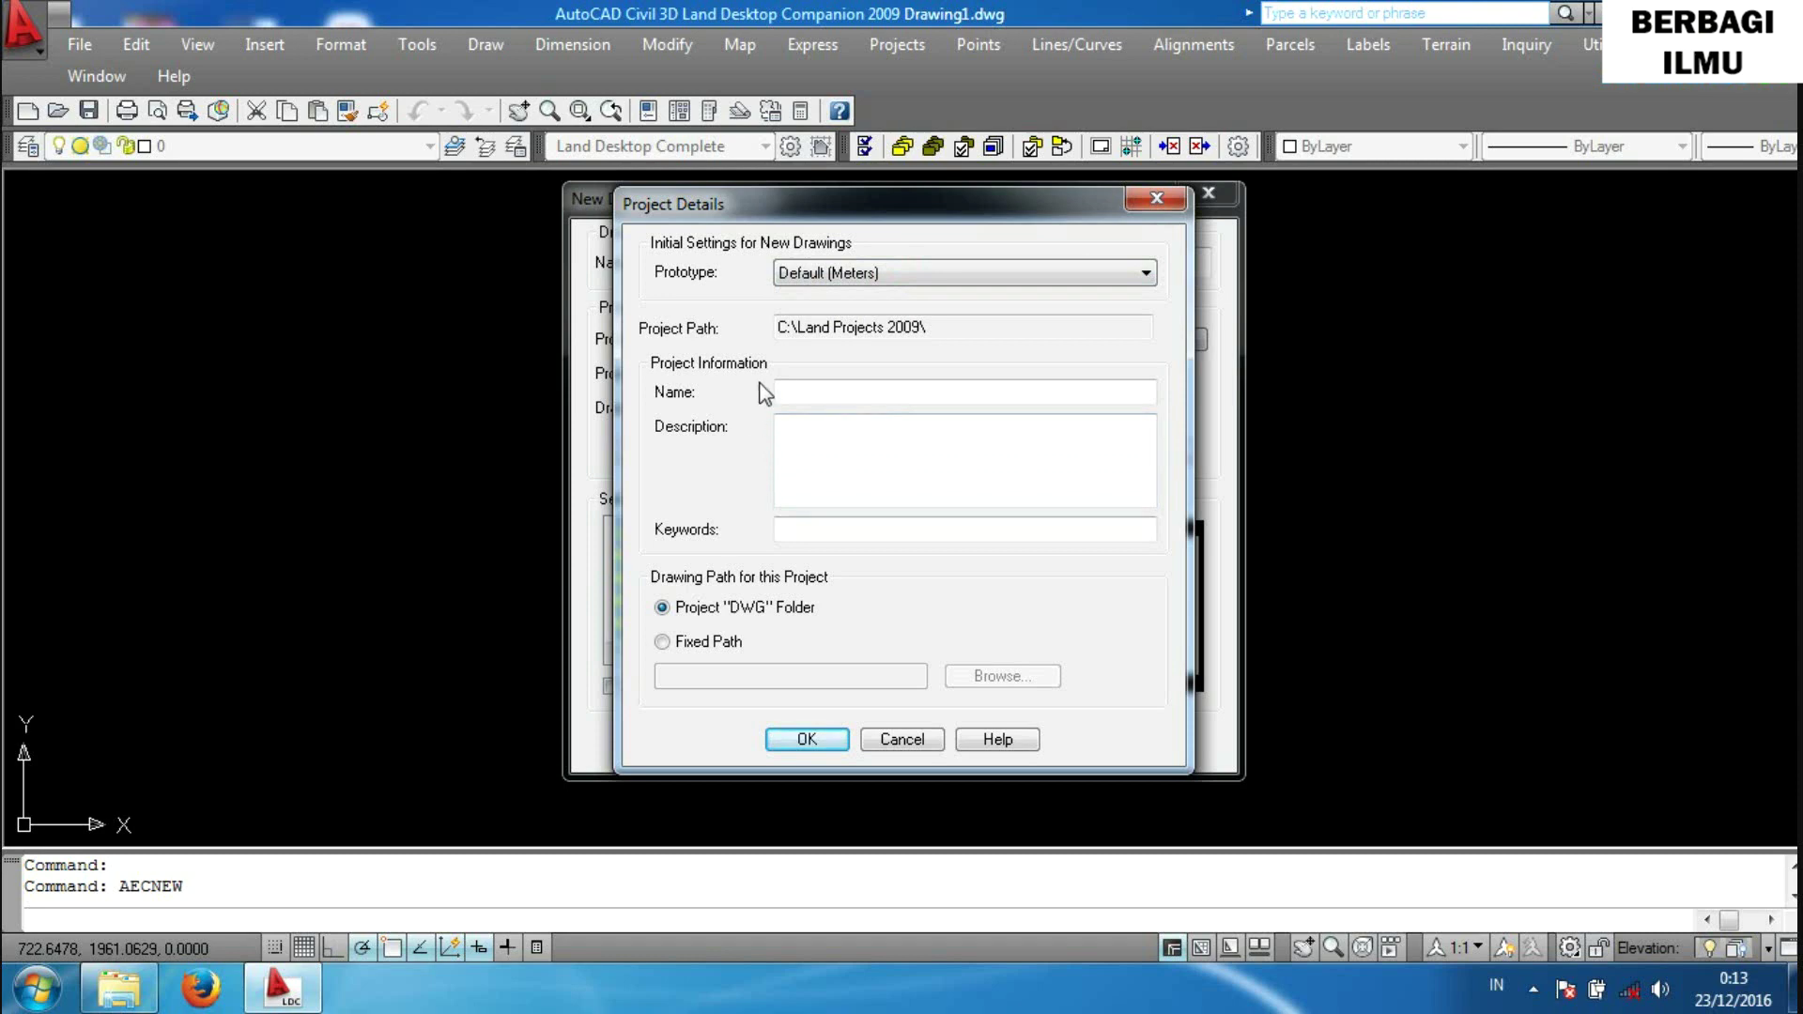
left_click(791, 391)
type("P")
key("BackSpace")
key("BackSpace")
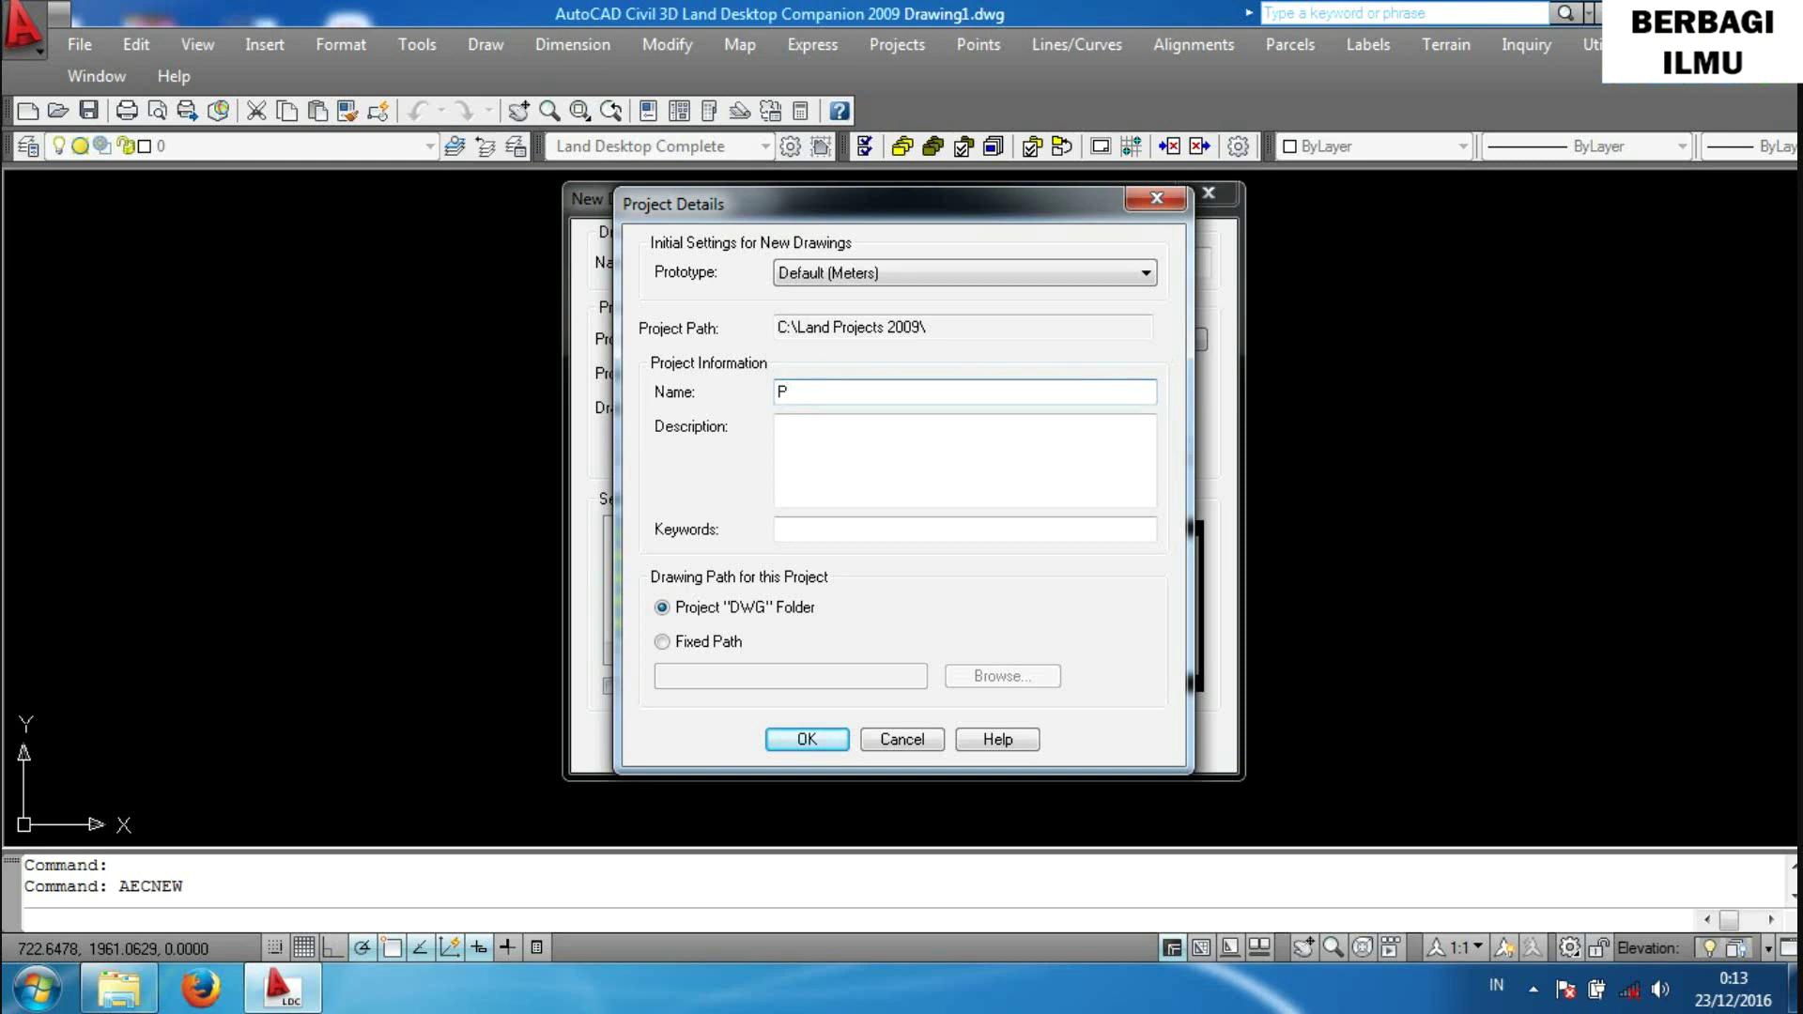
type("canaan Ja")
type("lan")
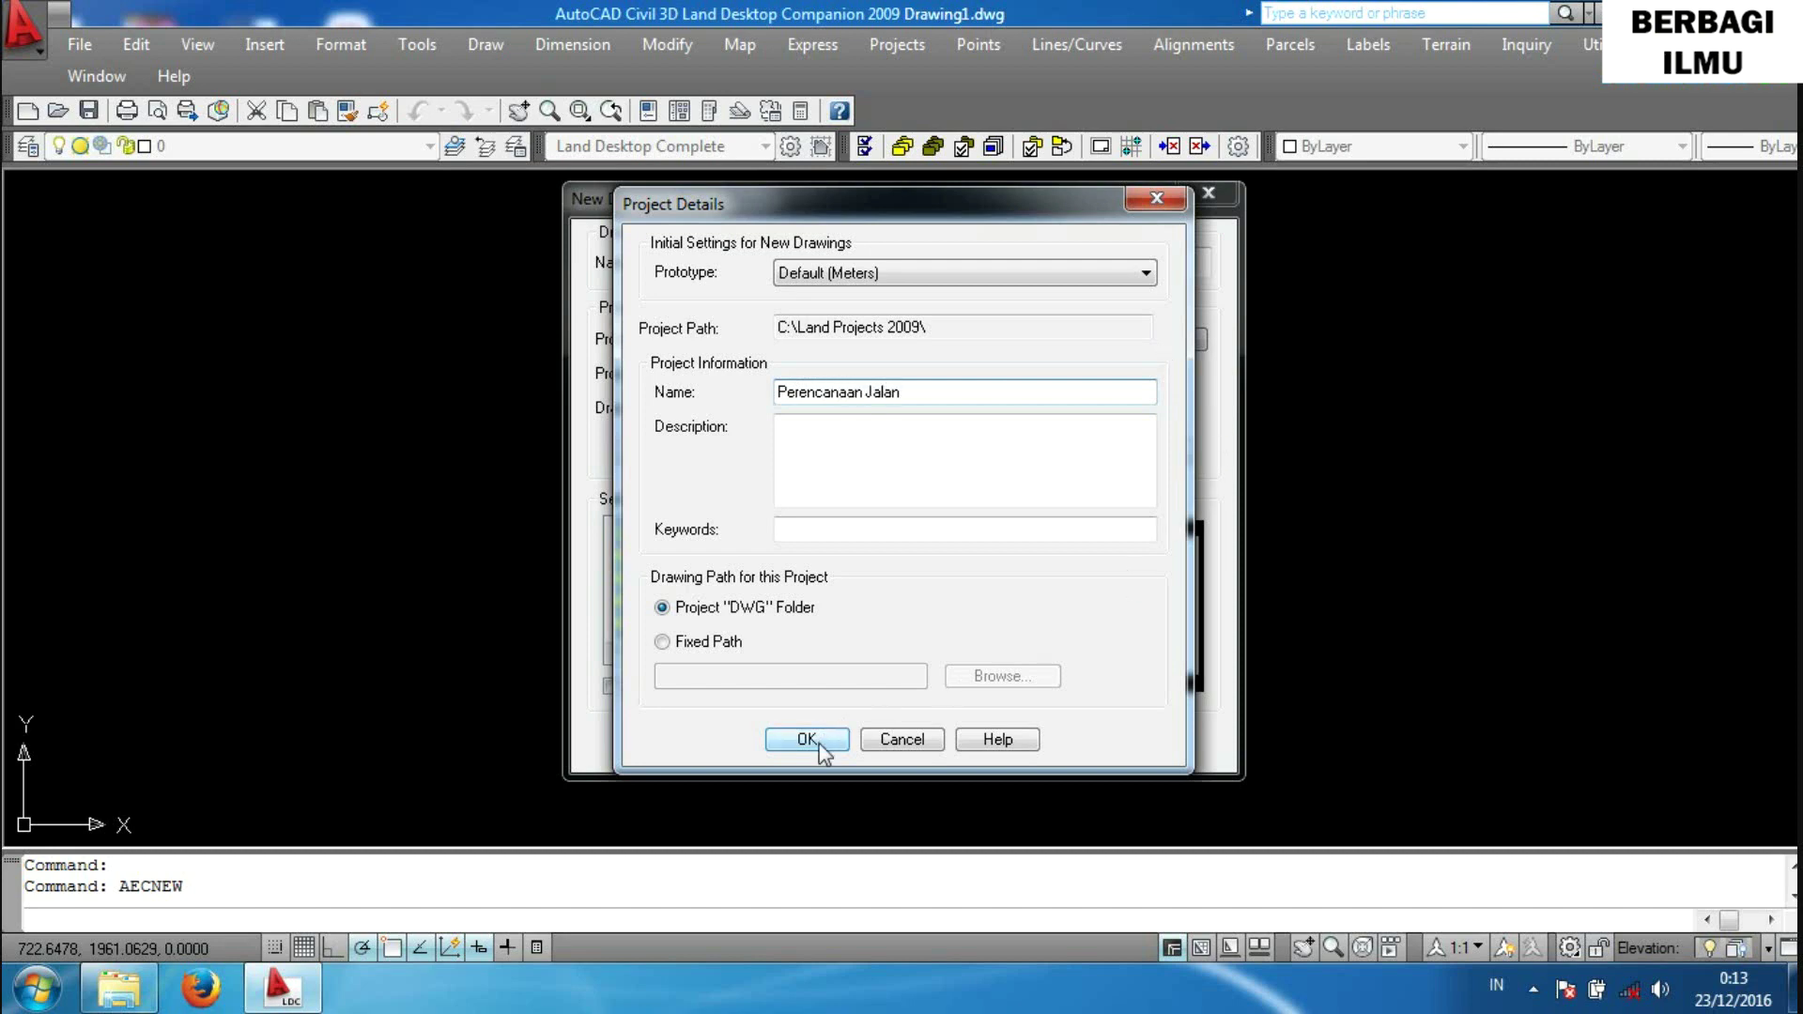
left_click(813, 741)
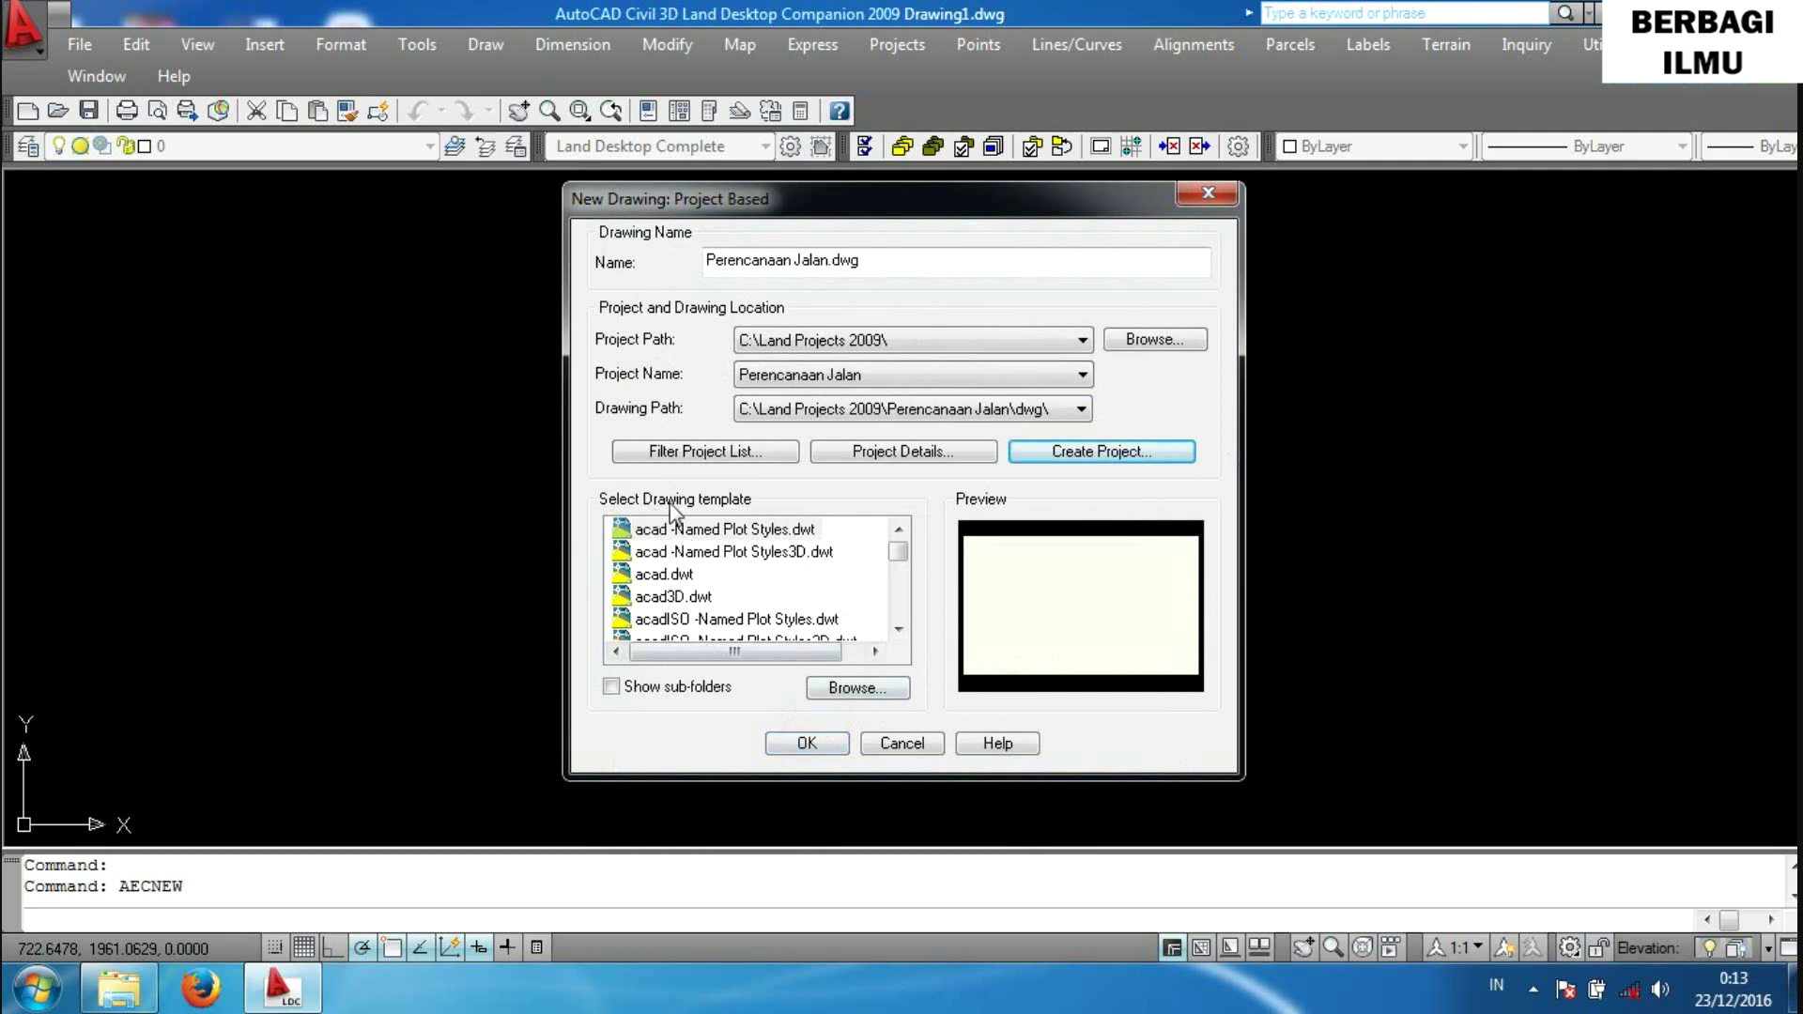
left_click(661, 575)
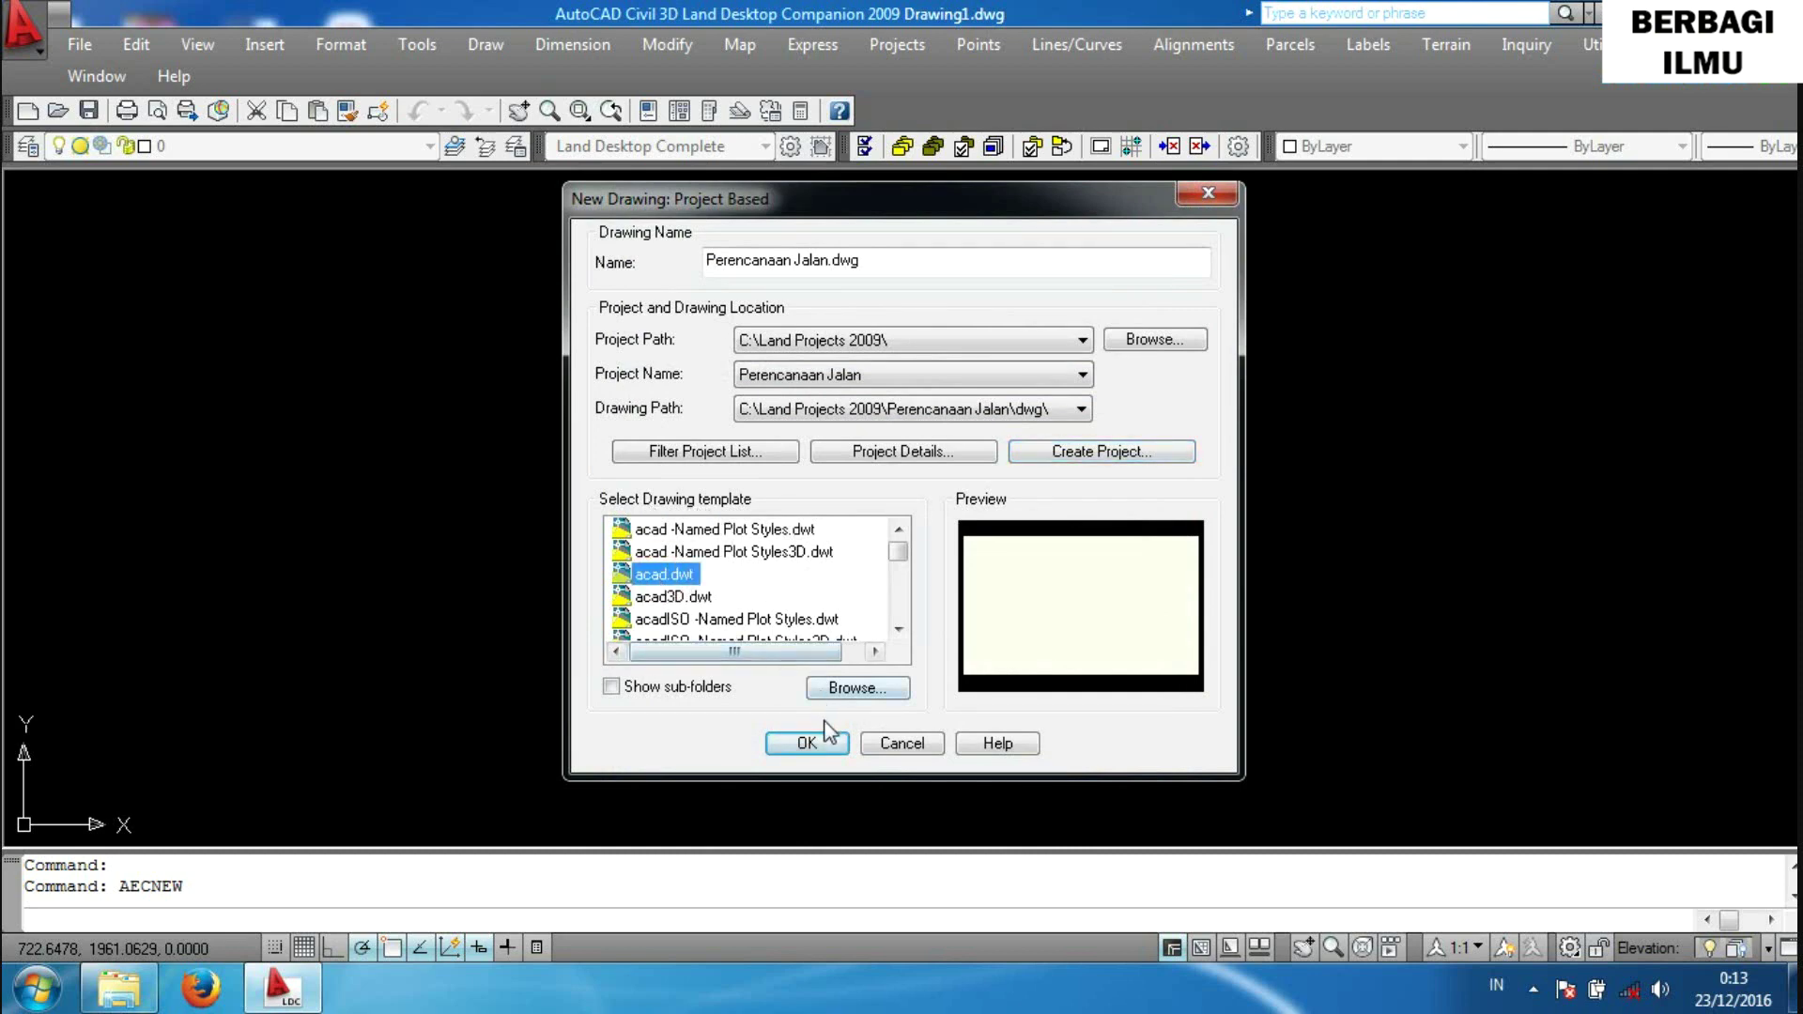
left_click(807, 743)
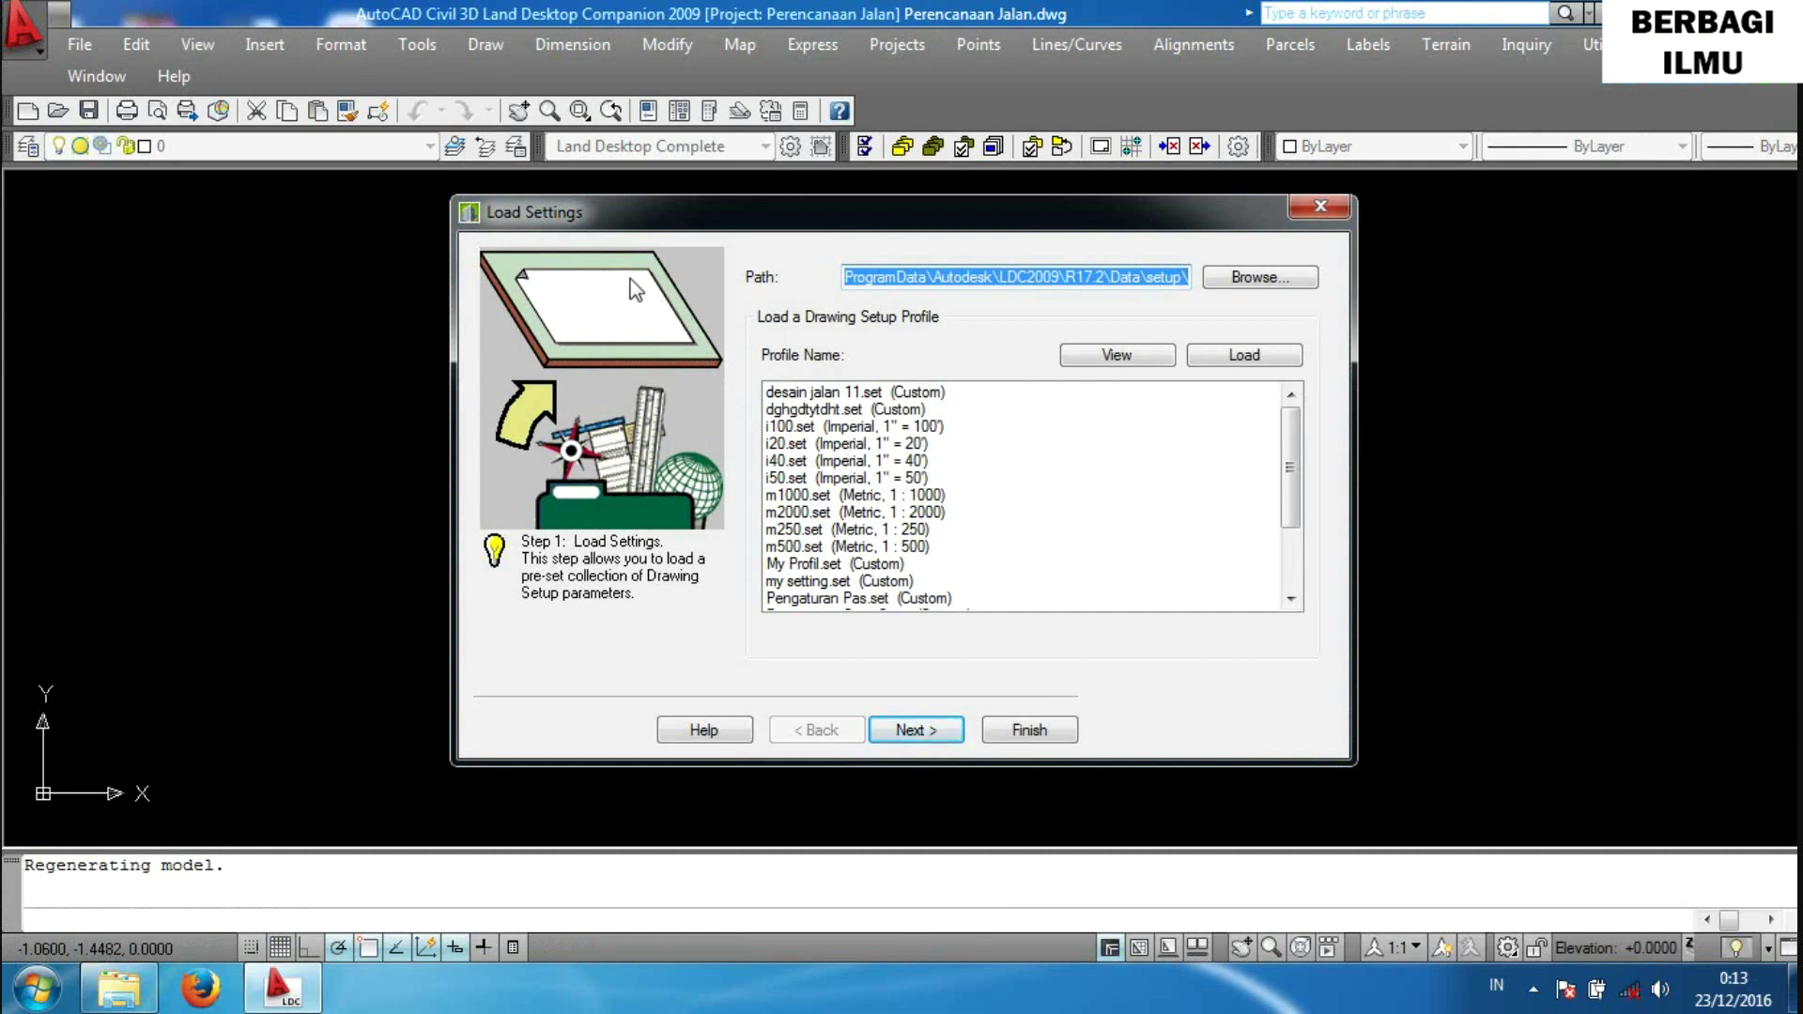
Set linear units to metres and display angles as north azimuths.
left_click(925, 731)
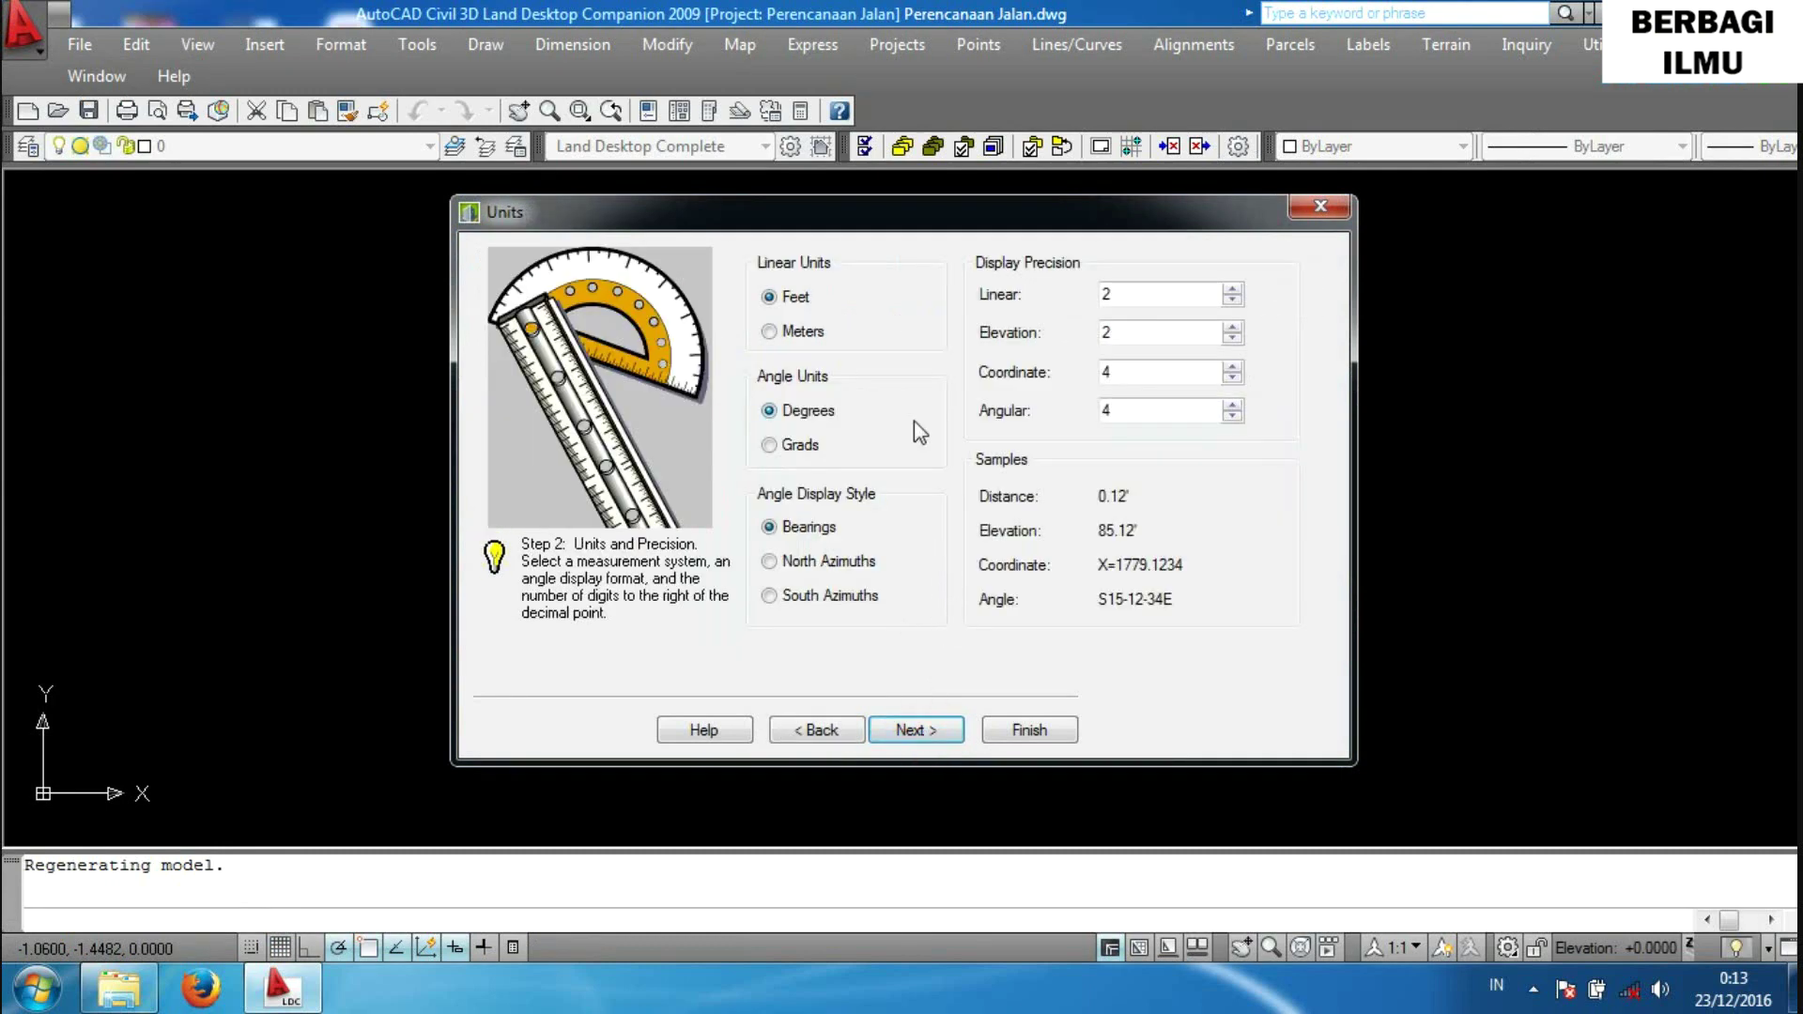
left_click(772, 331)
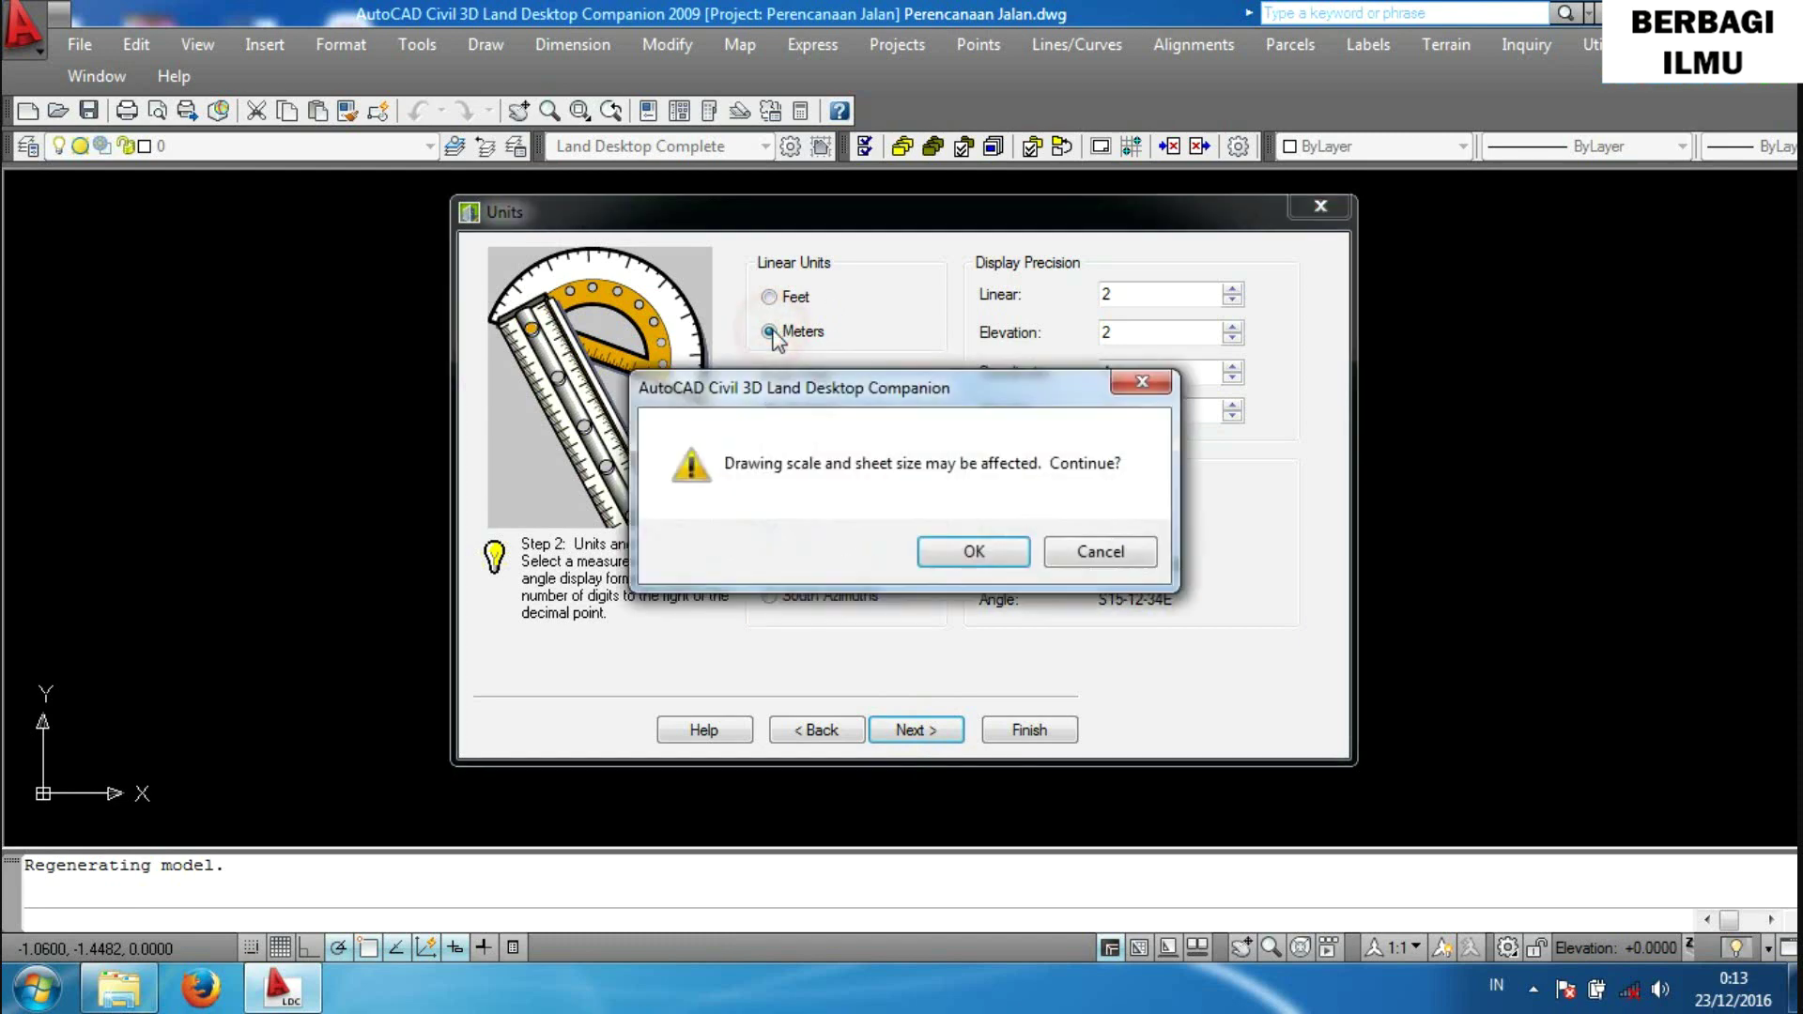
left_click(970, 545)
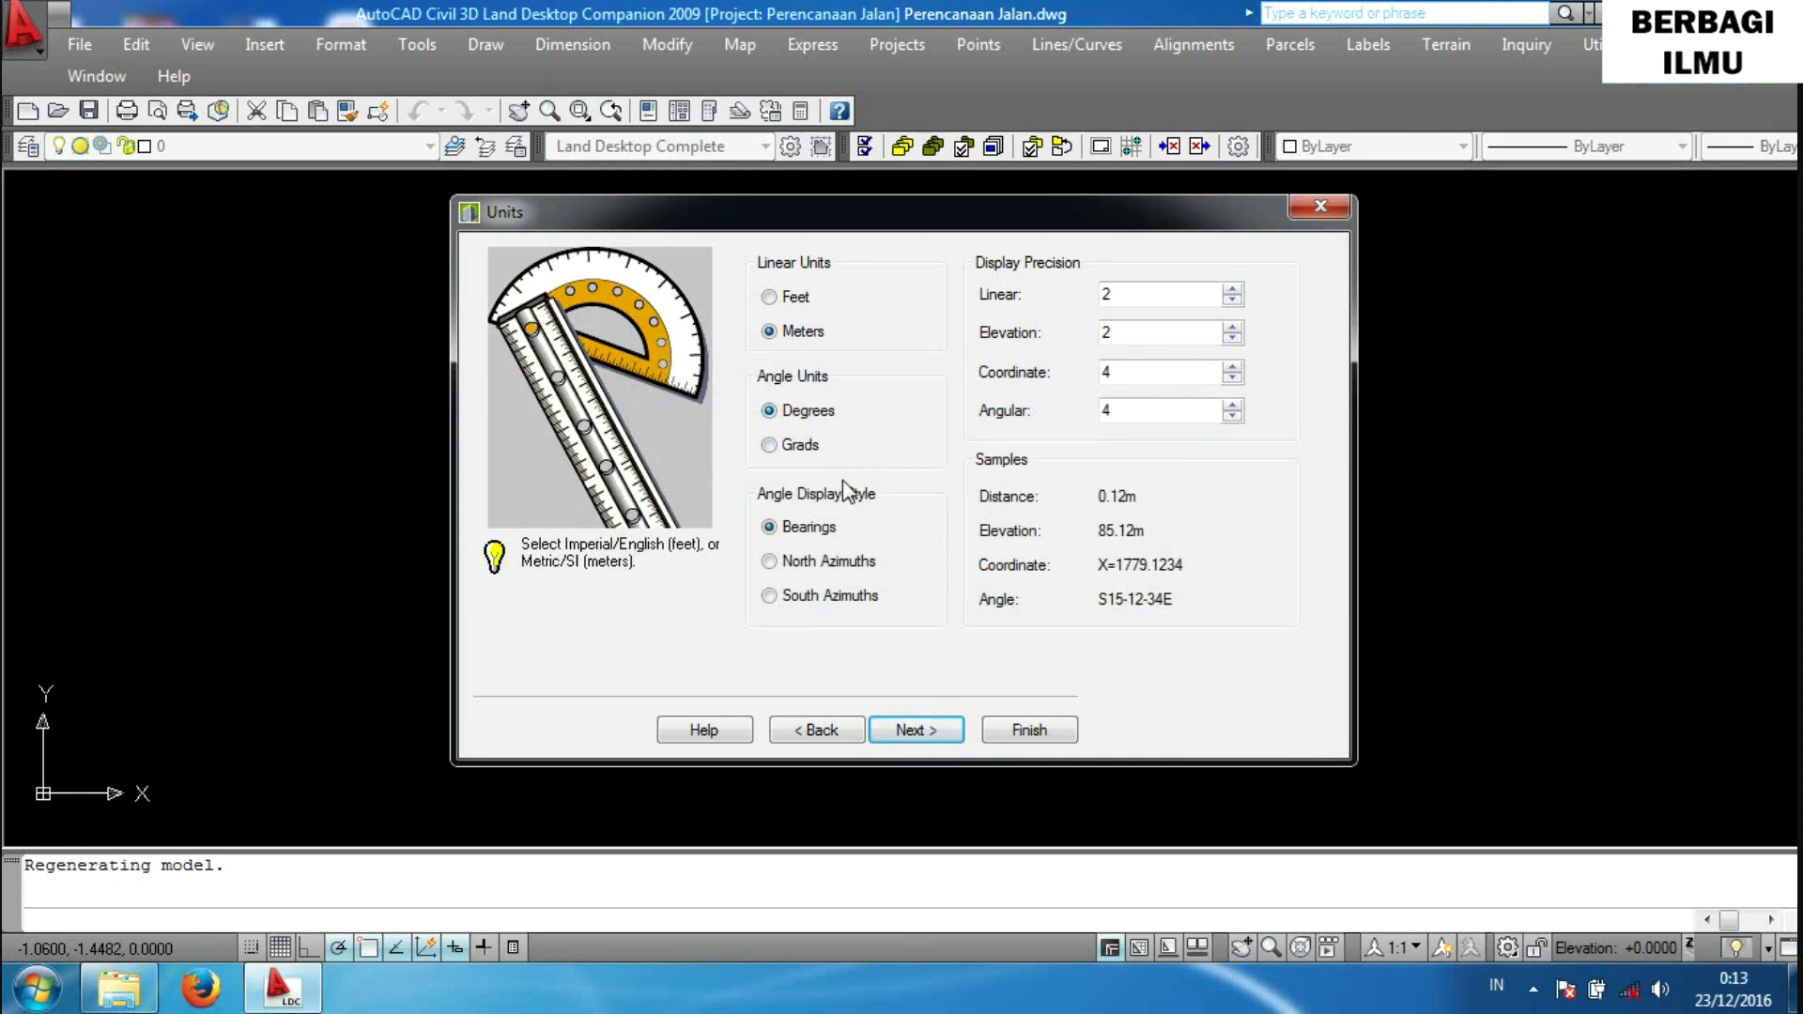
left_click(771, 562)
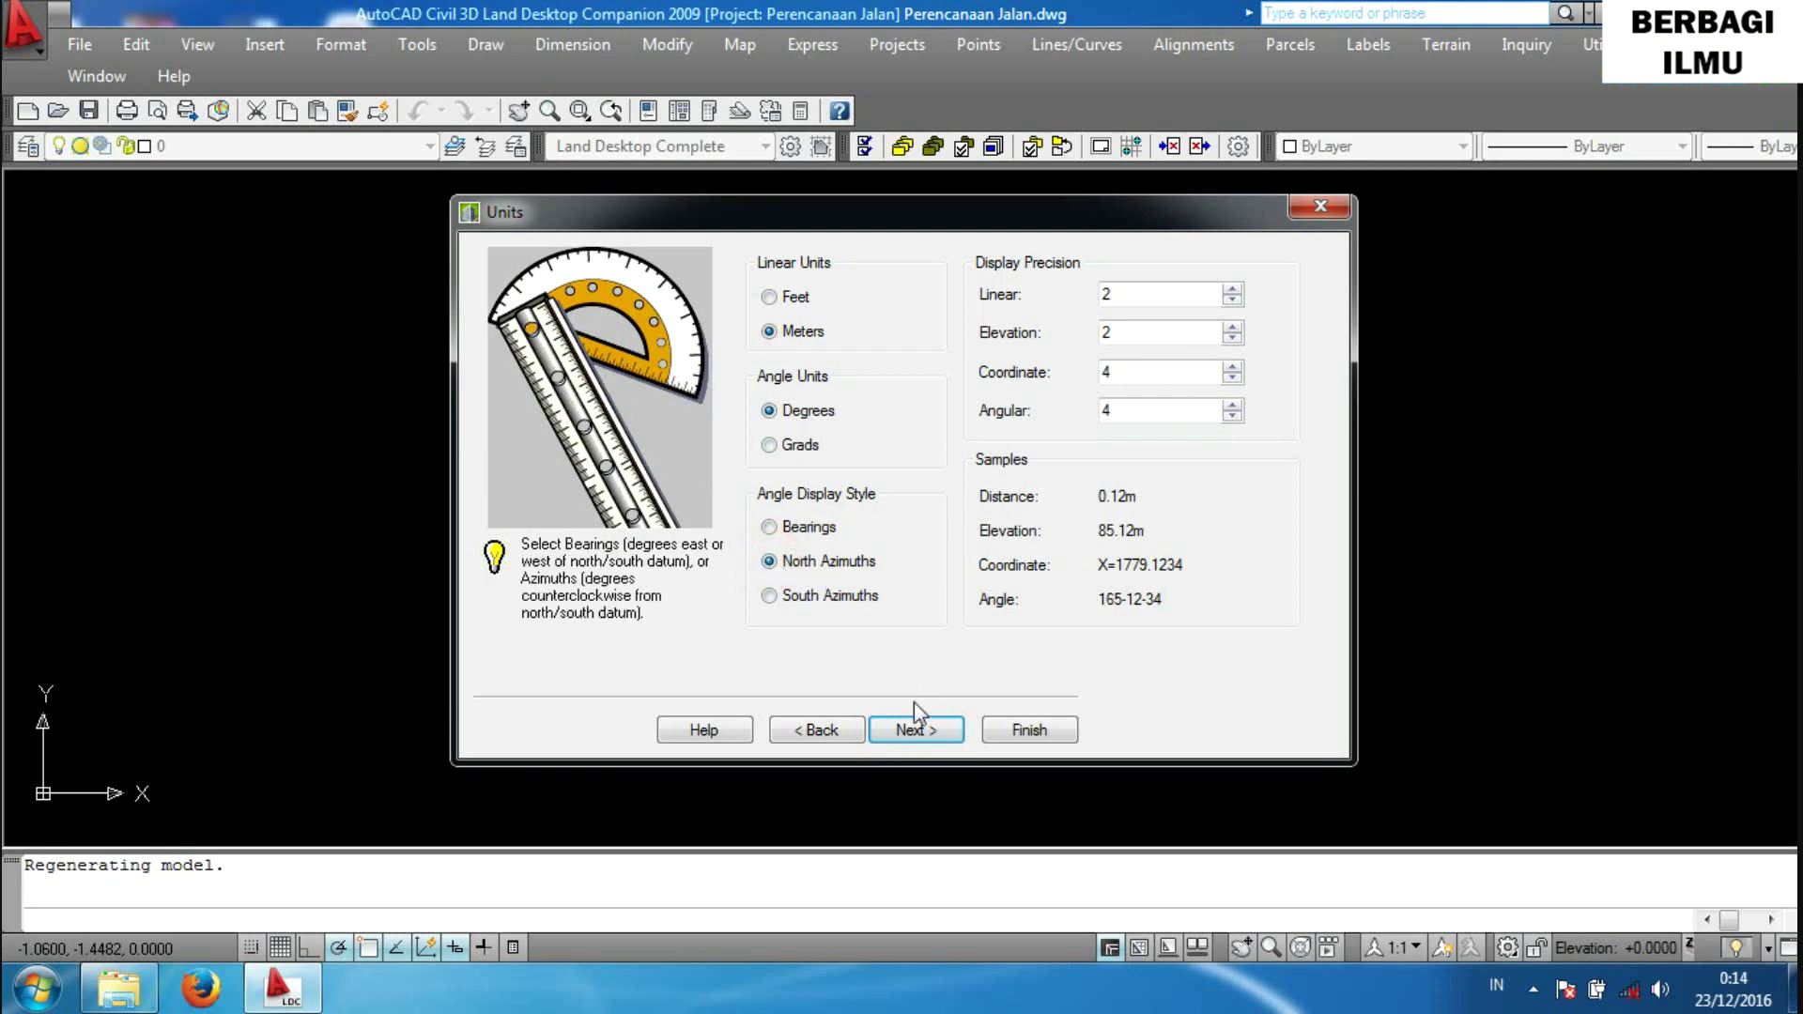
Set 1:1000 horizontal scale, 1:200 vertical scale and a 297 x 420 sheet.
left_click(917, 732)
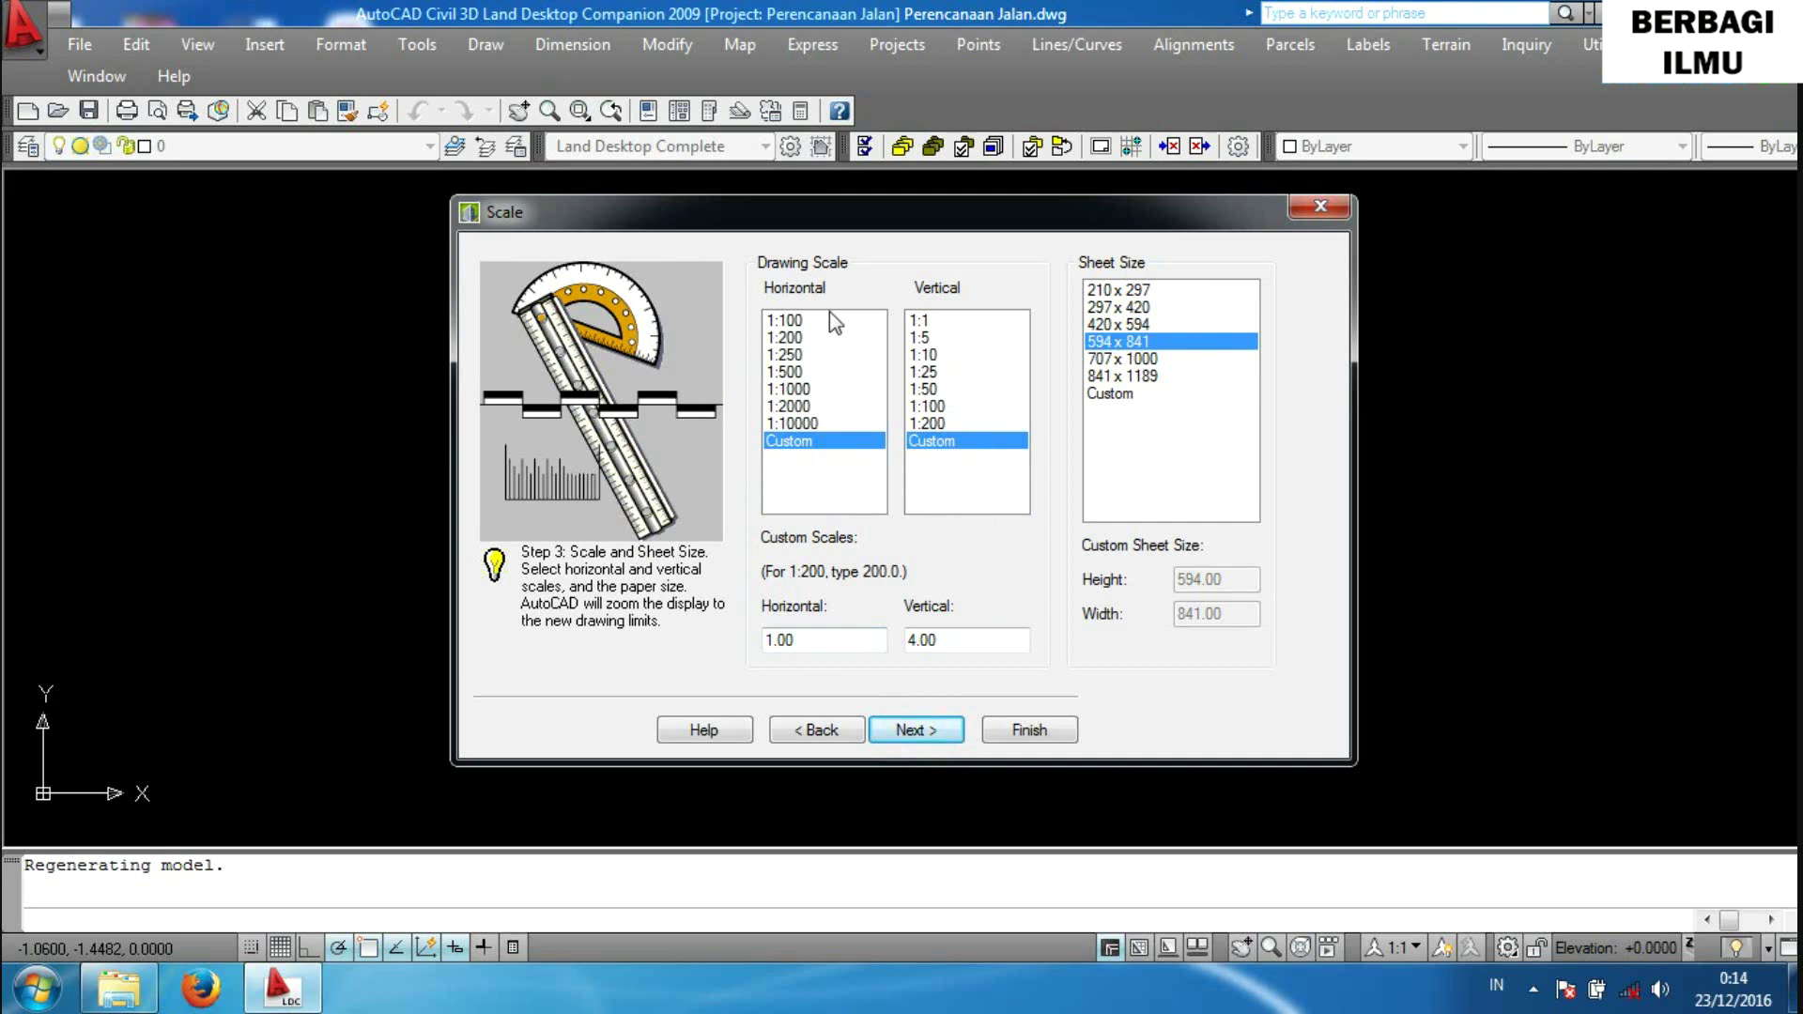
left_click(803, 389)
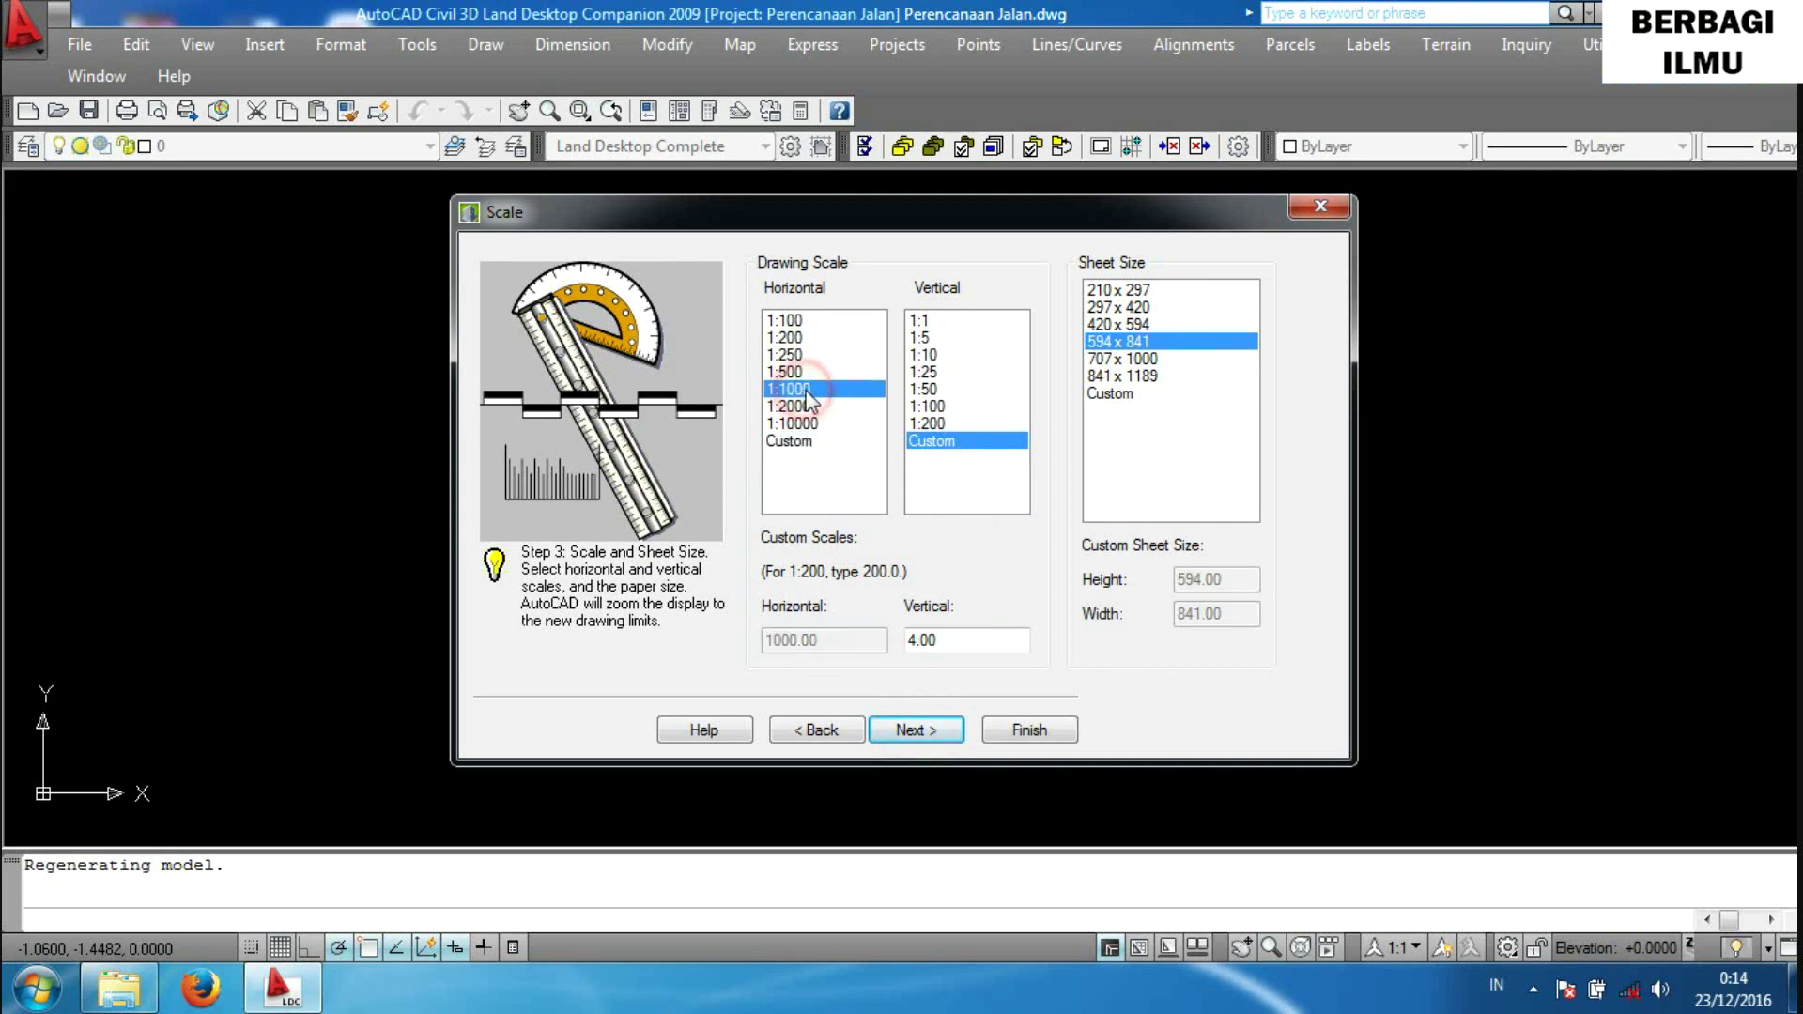
left_click(929, 424)
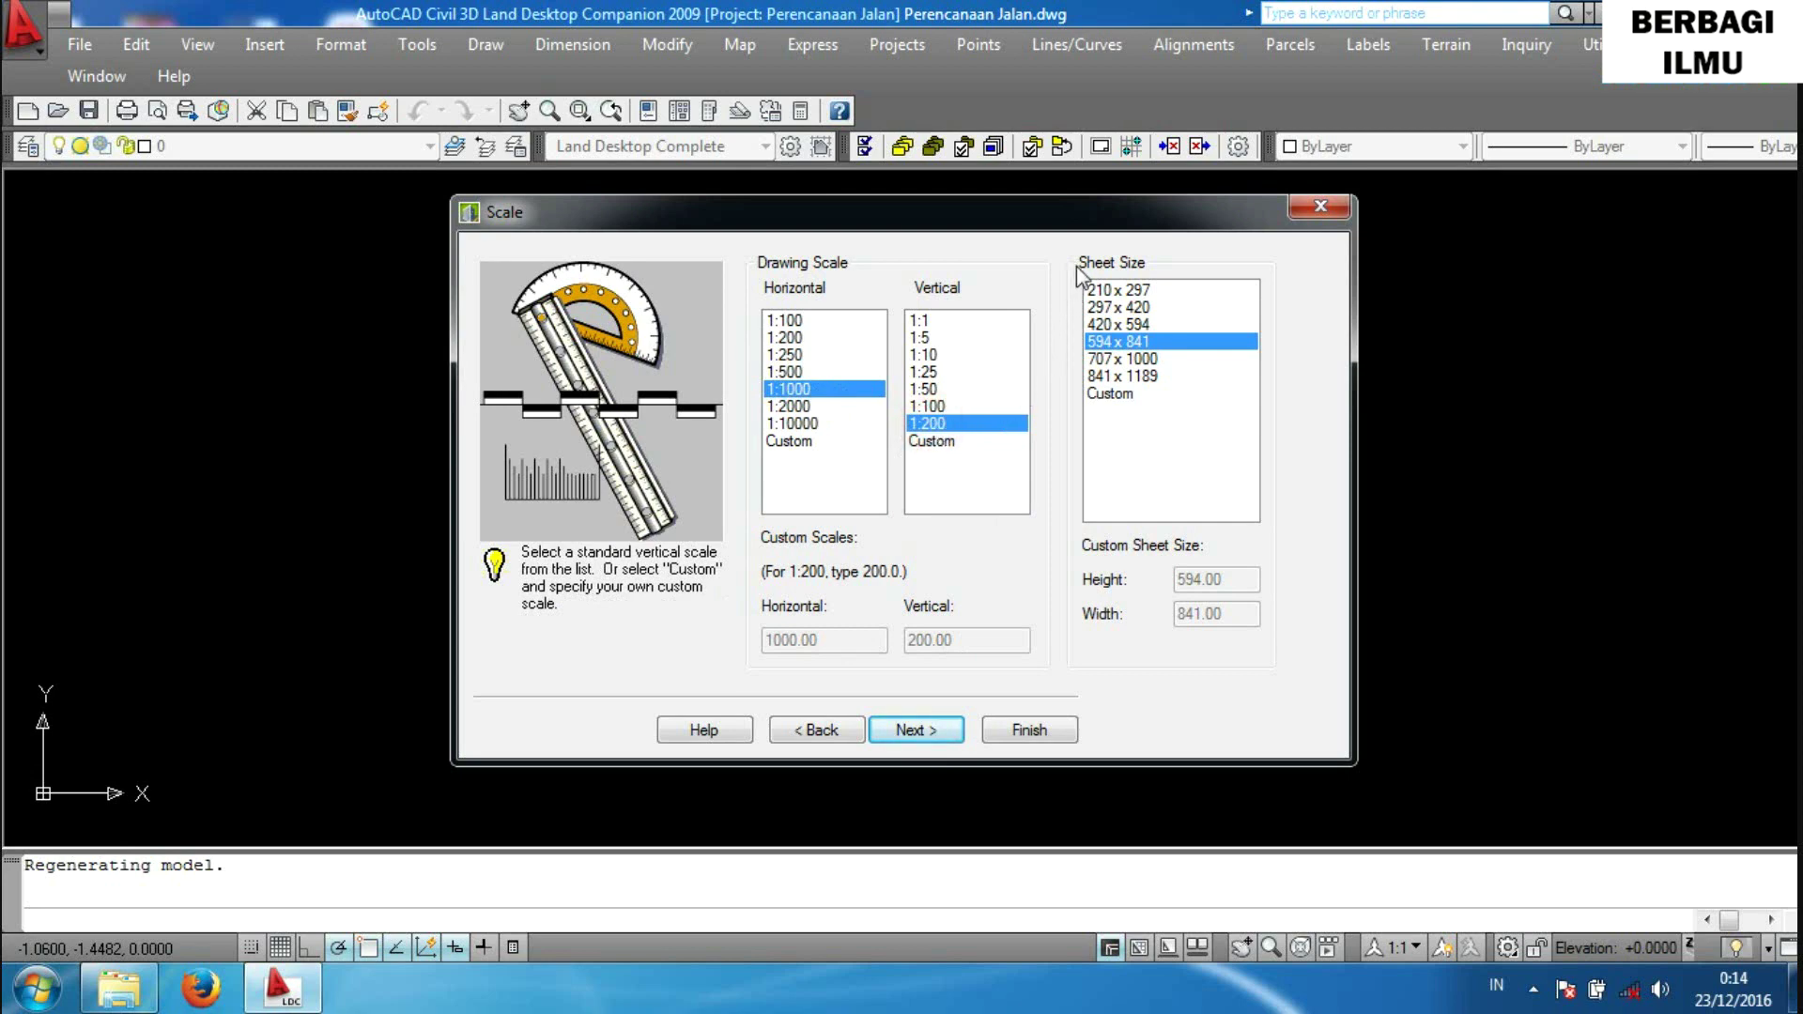
left_click(1110, 310)
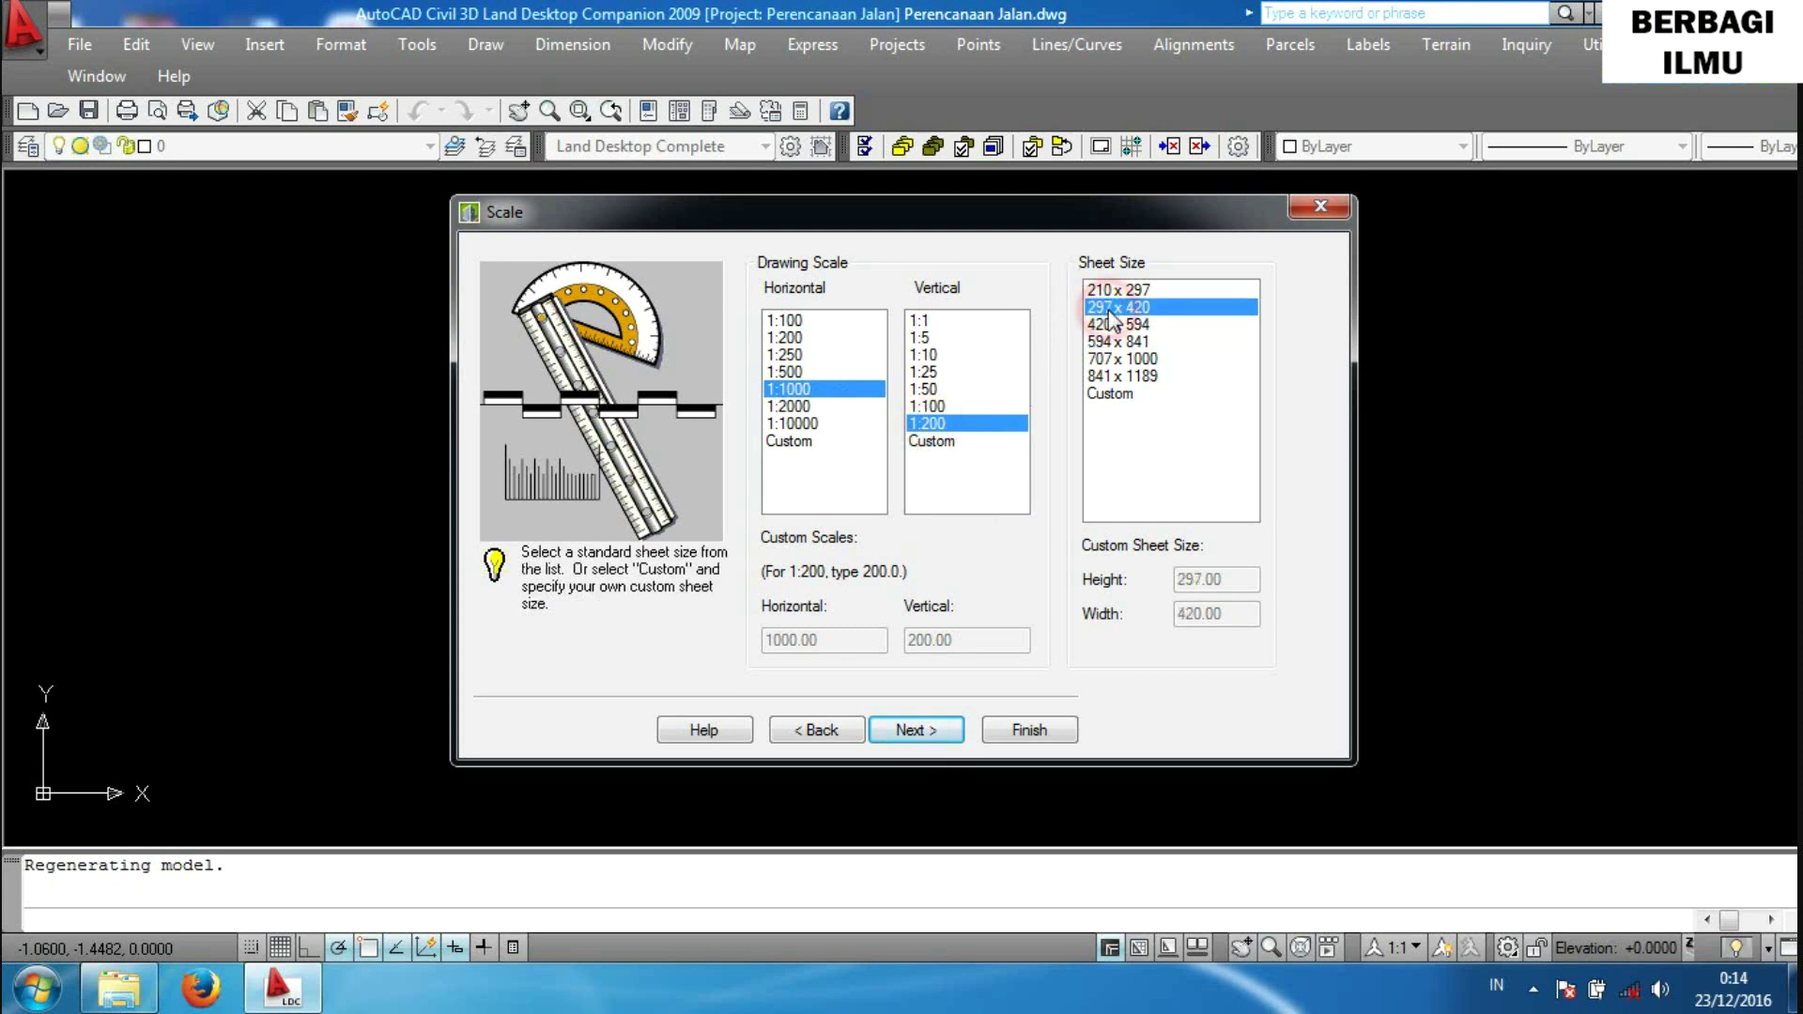
left_click(915, 726)
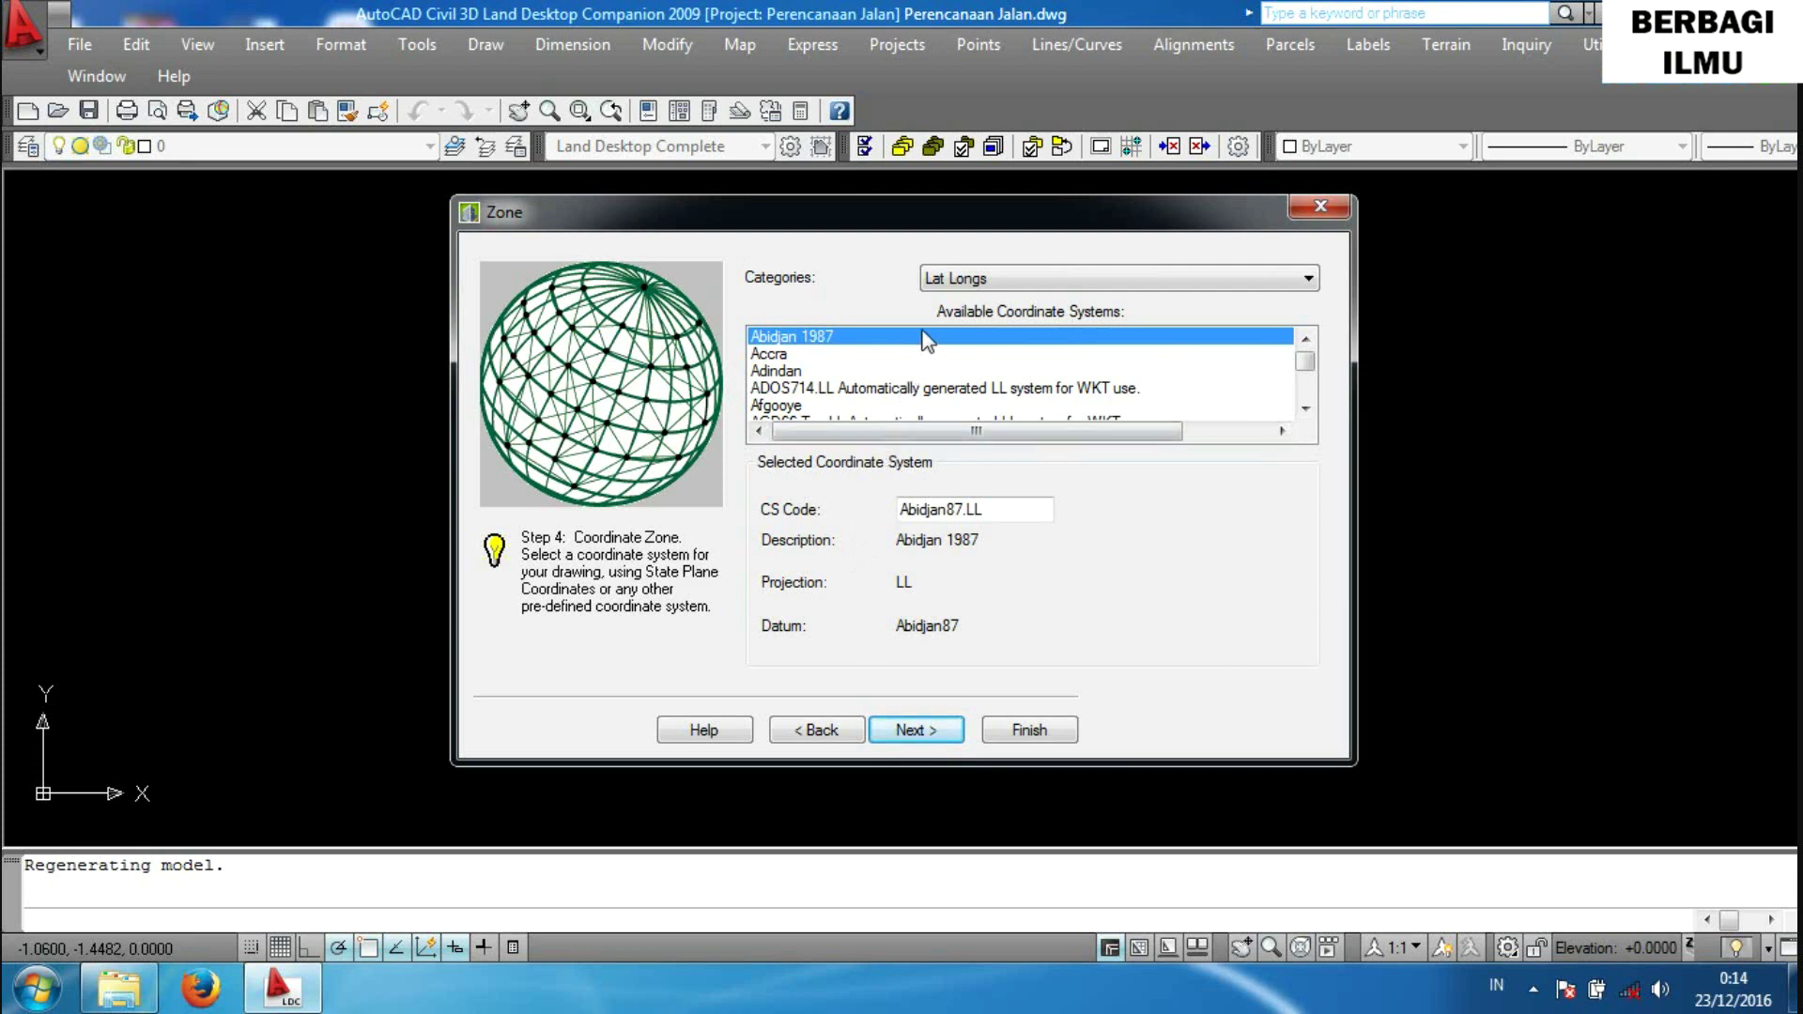
Set the coordinate zone to Indonesia, Indonesian datum 1974 latitude-longitude (LL-ID74).
left_click(1024, 276)
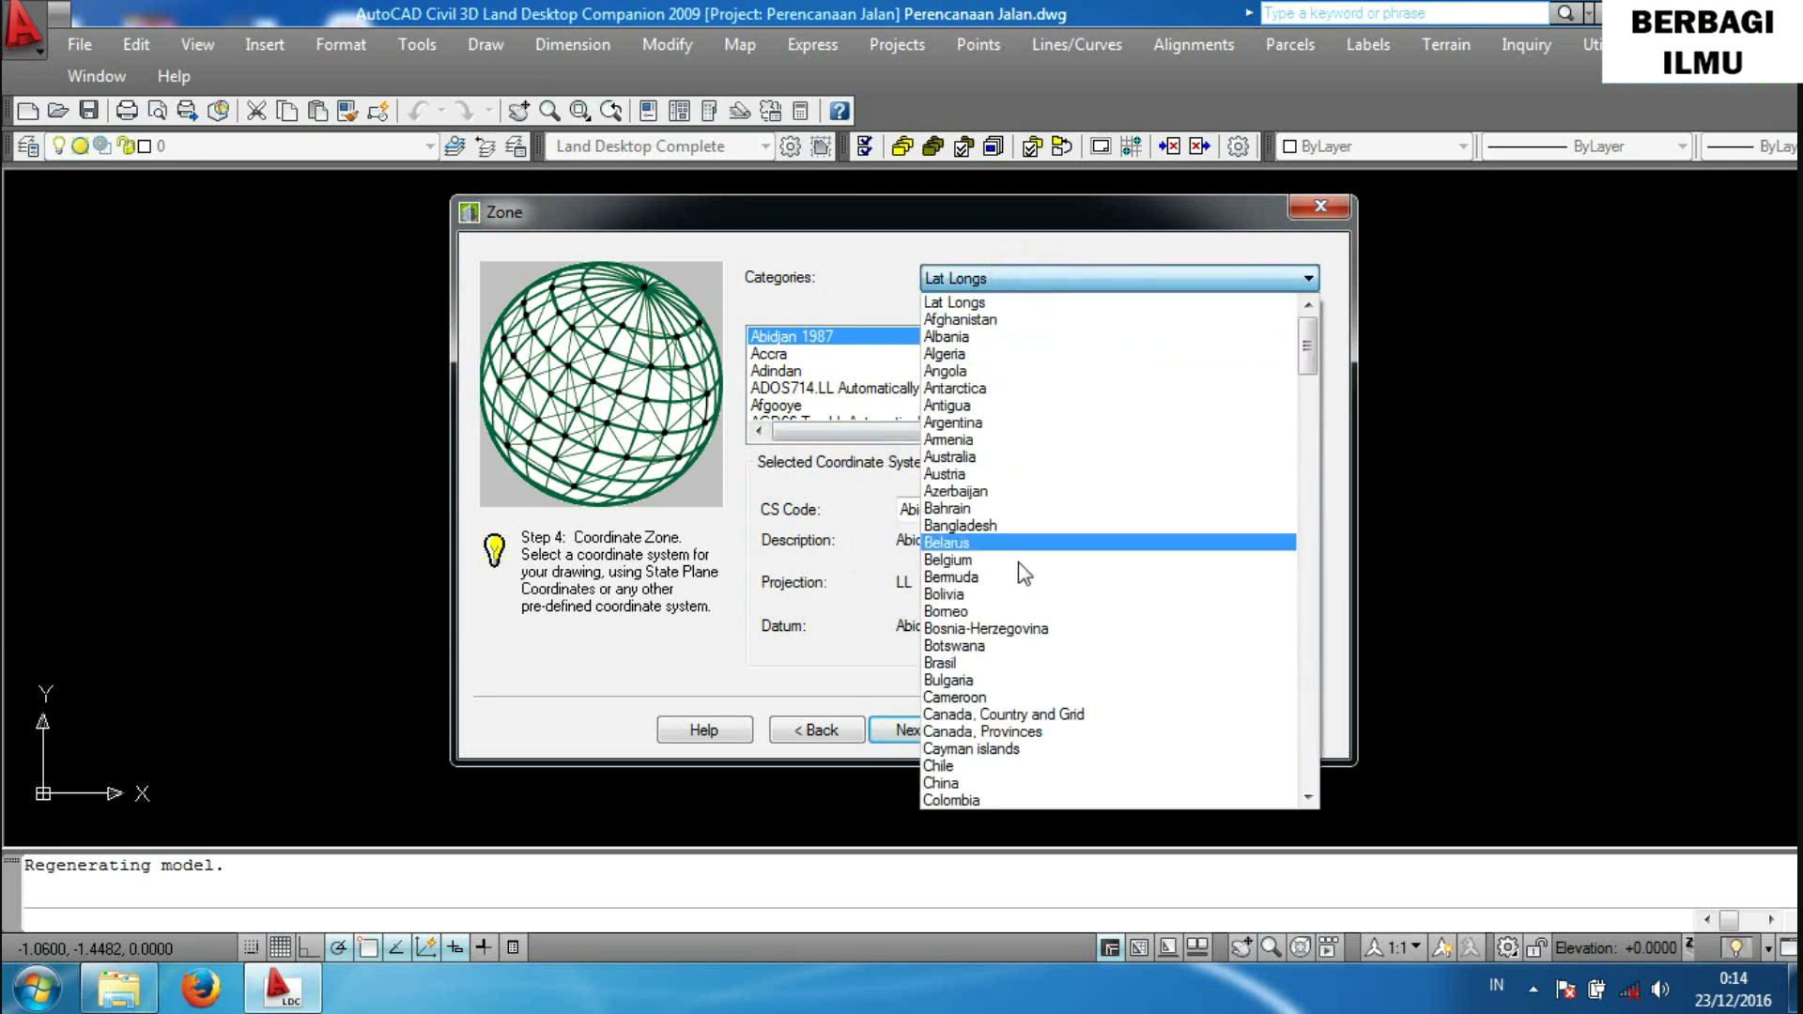
scroll(1001, 721, "down", 3)
scroll(995, 709, "down", 1)
scroll(995, 714, "down", 3)
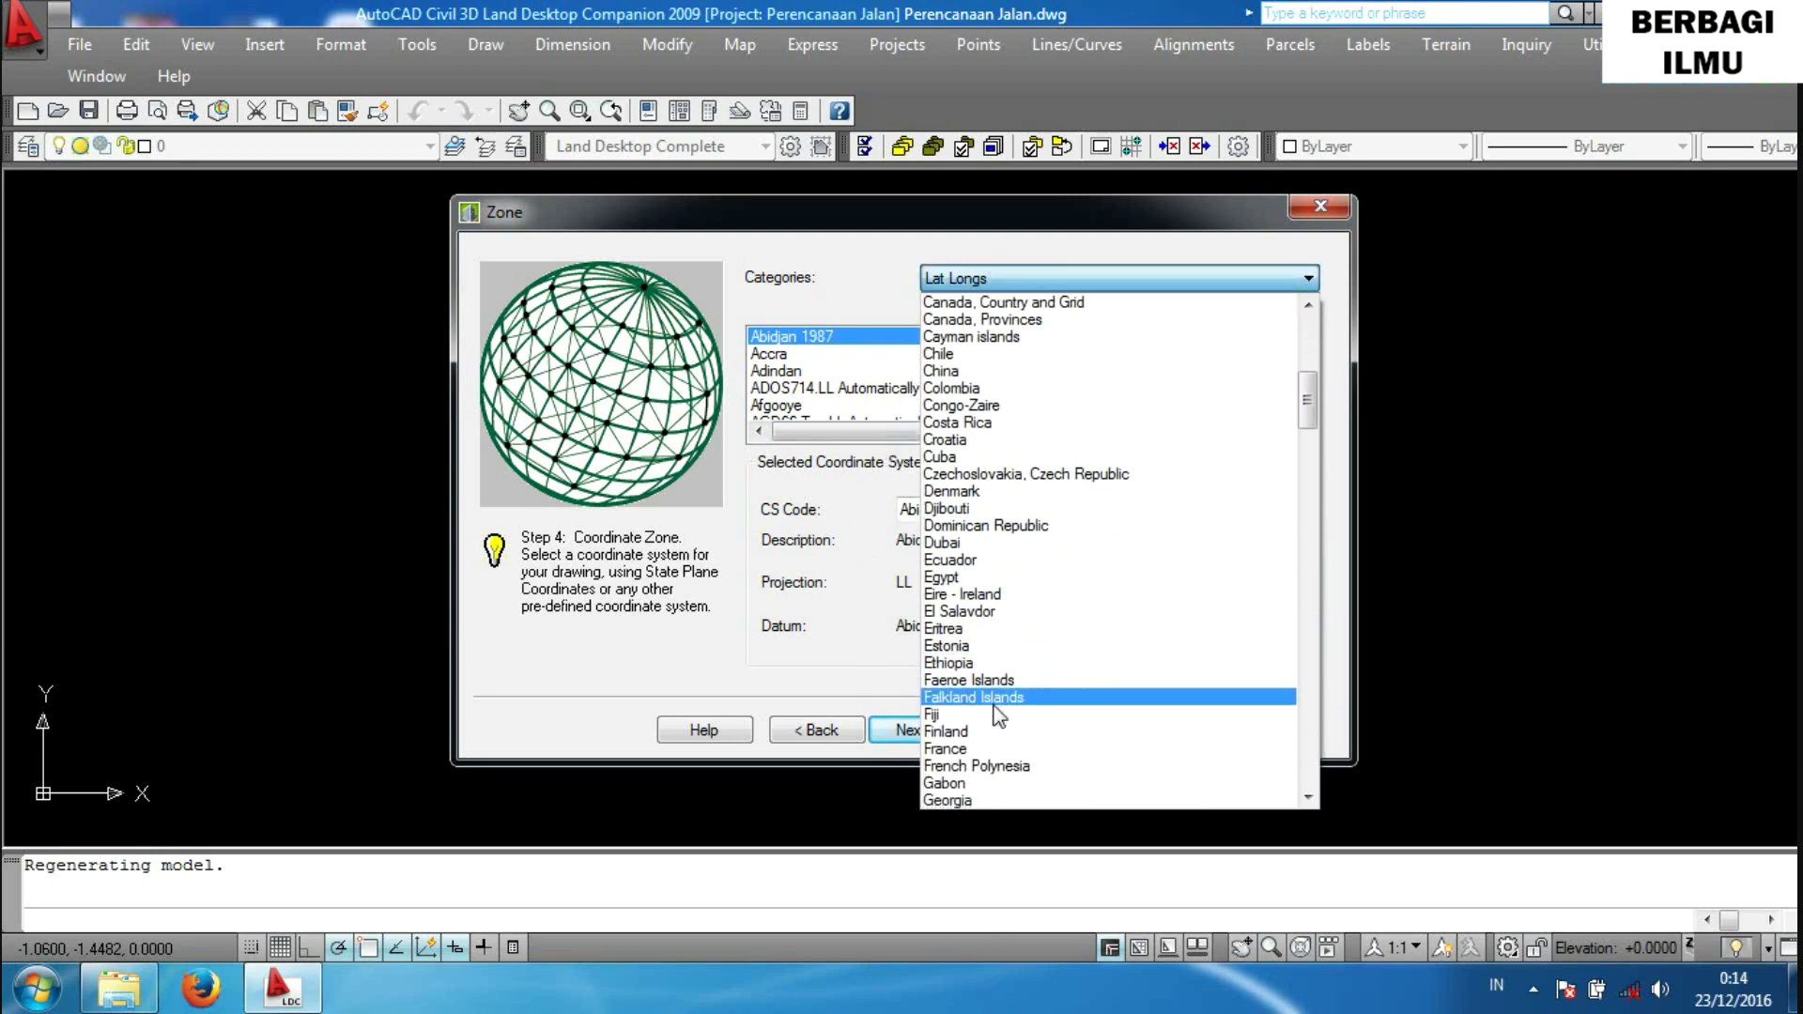
scroll(995, 716, "down", 3)
scroll(996, 716, "down", 2)
scroll(996, 714, "down", 2)
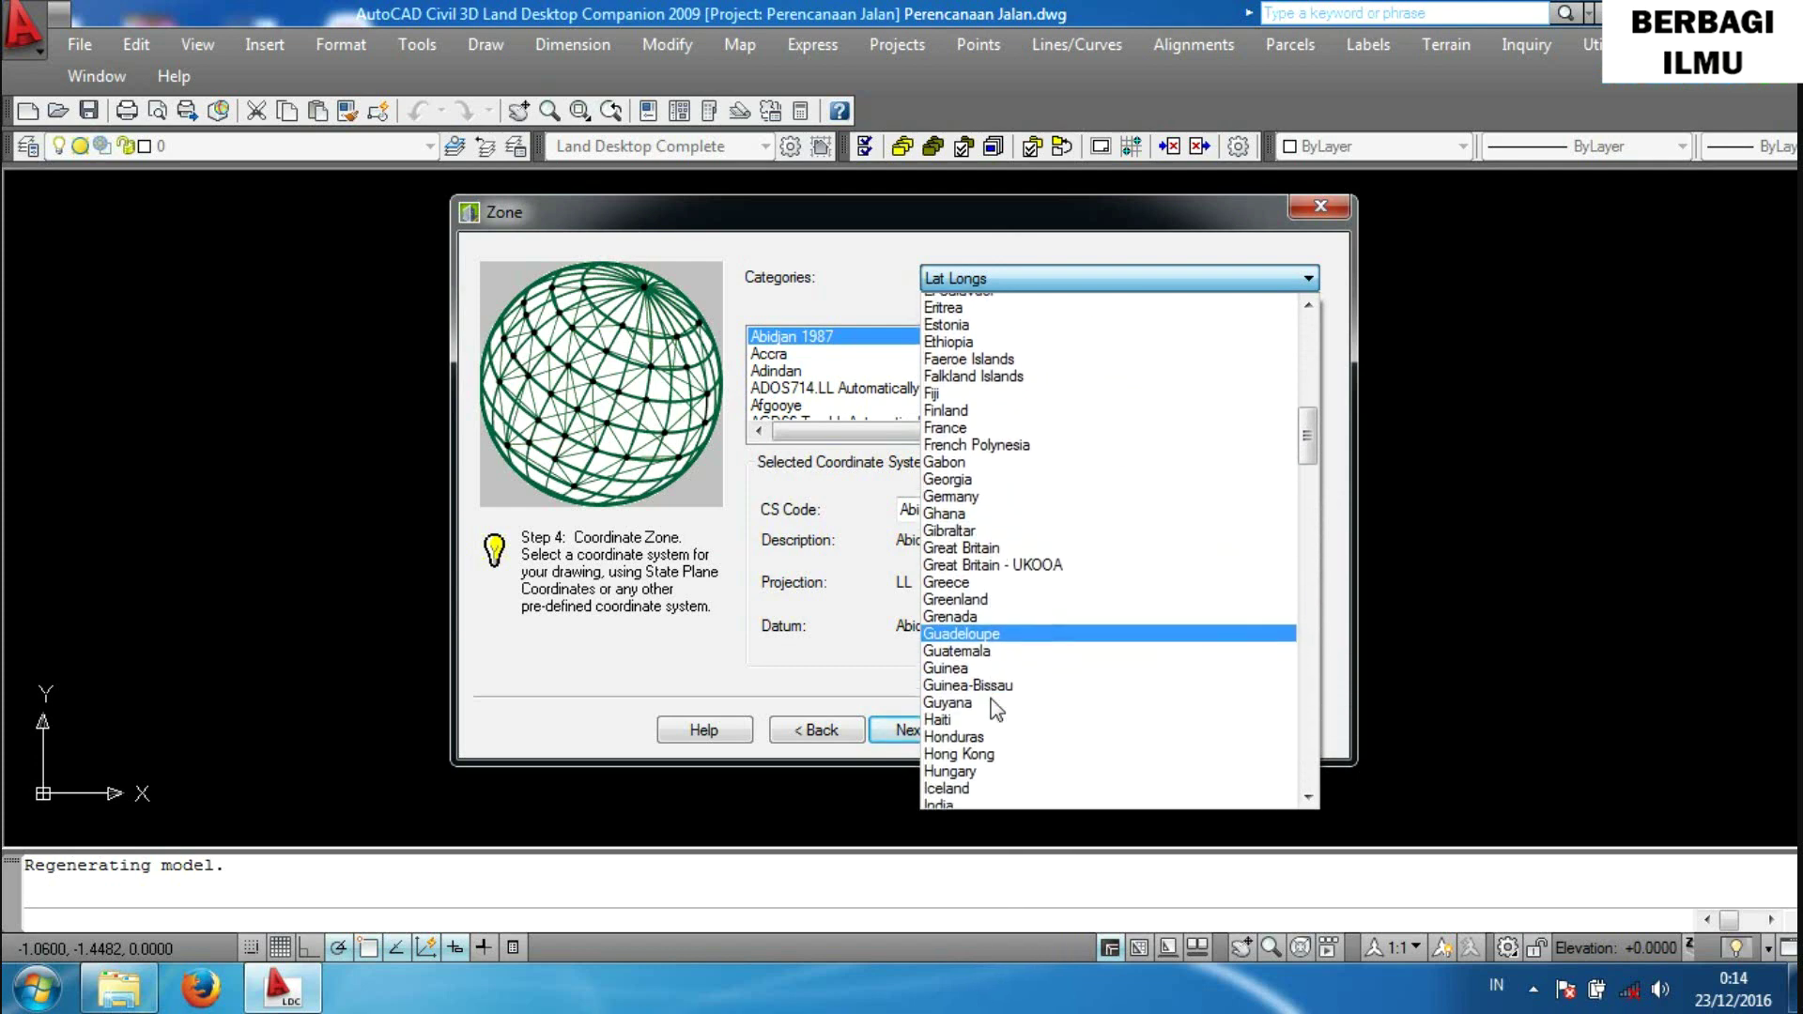
scroll(993, 711, "down", 1)
left_click(991, 784)
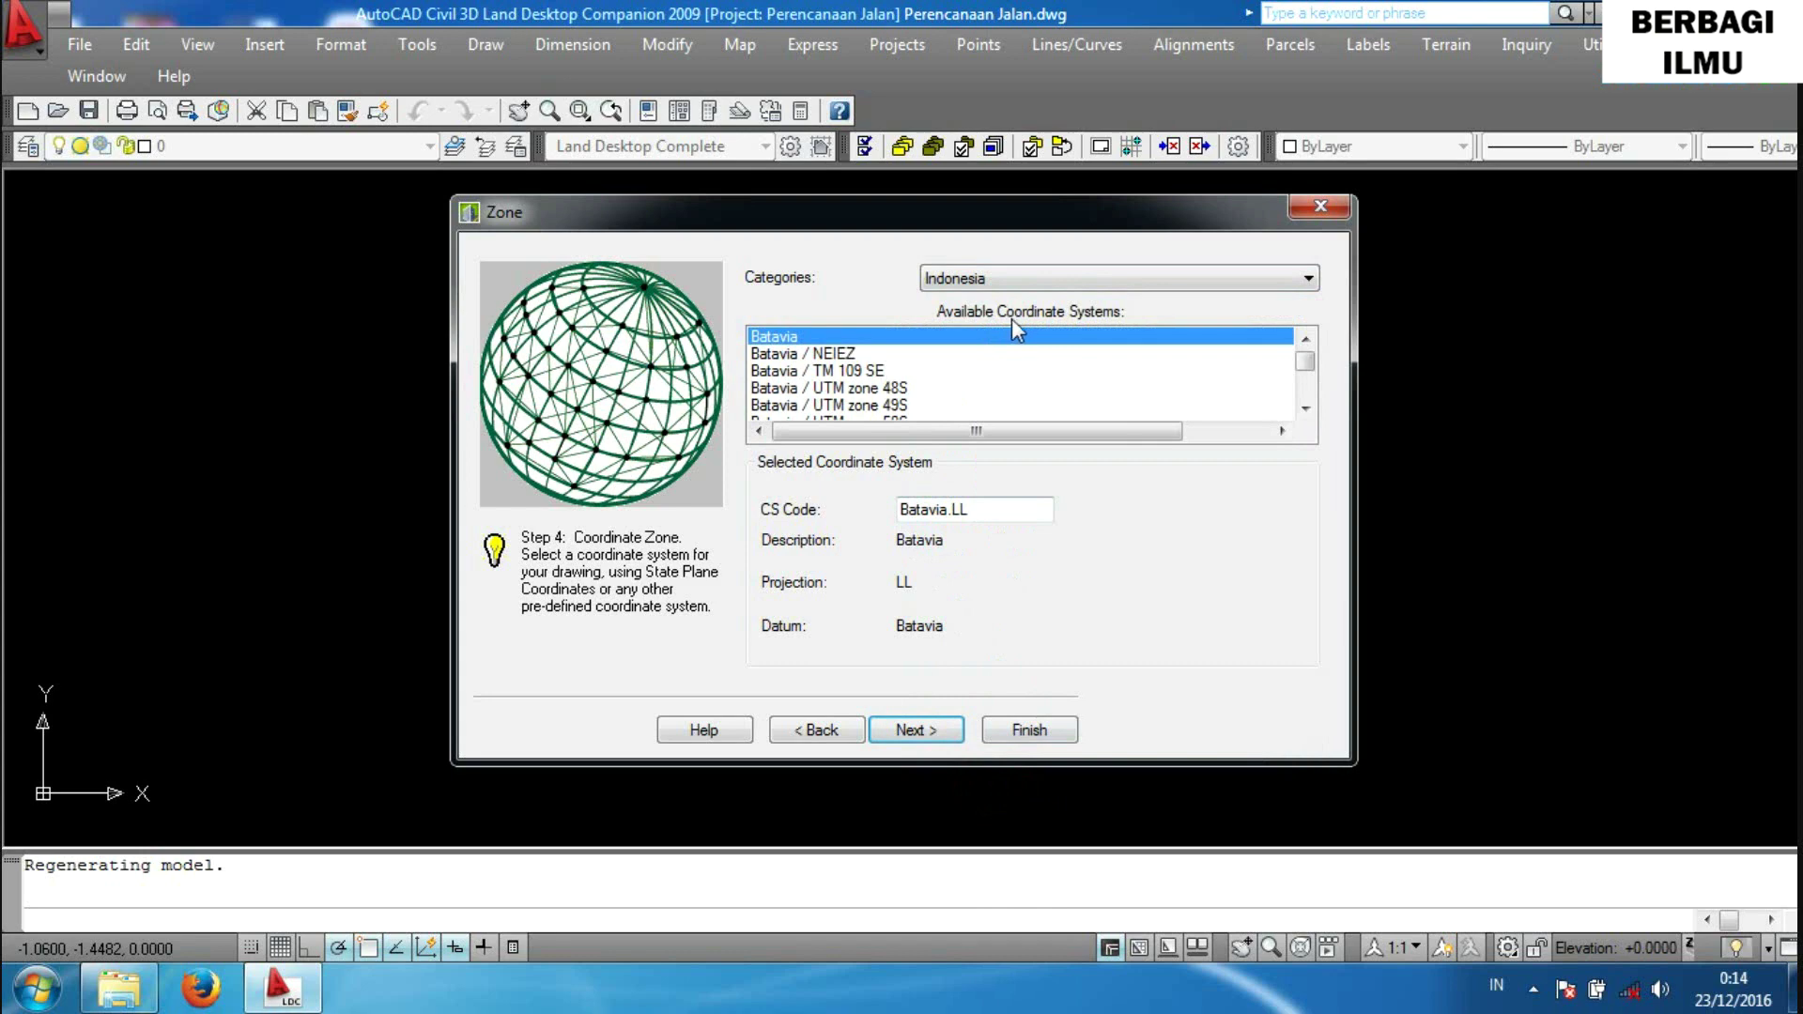
left_click(1304, 411)
left_click_drag(1305, 410, 1305, 410)
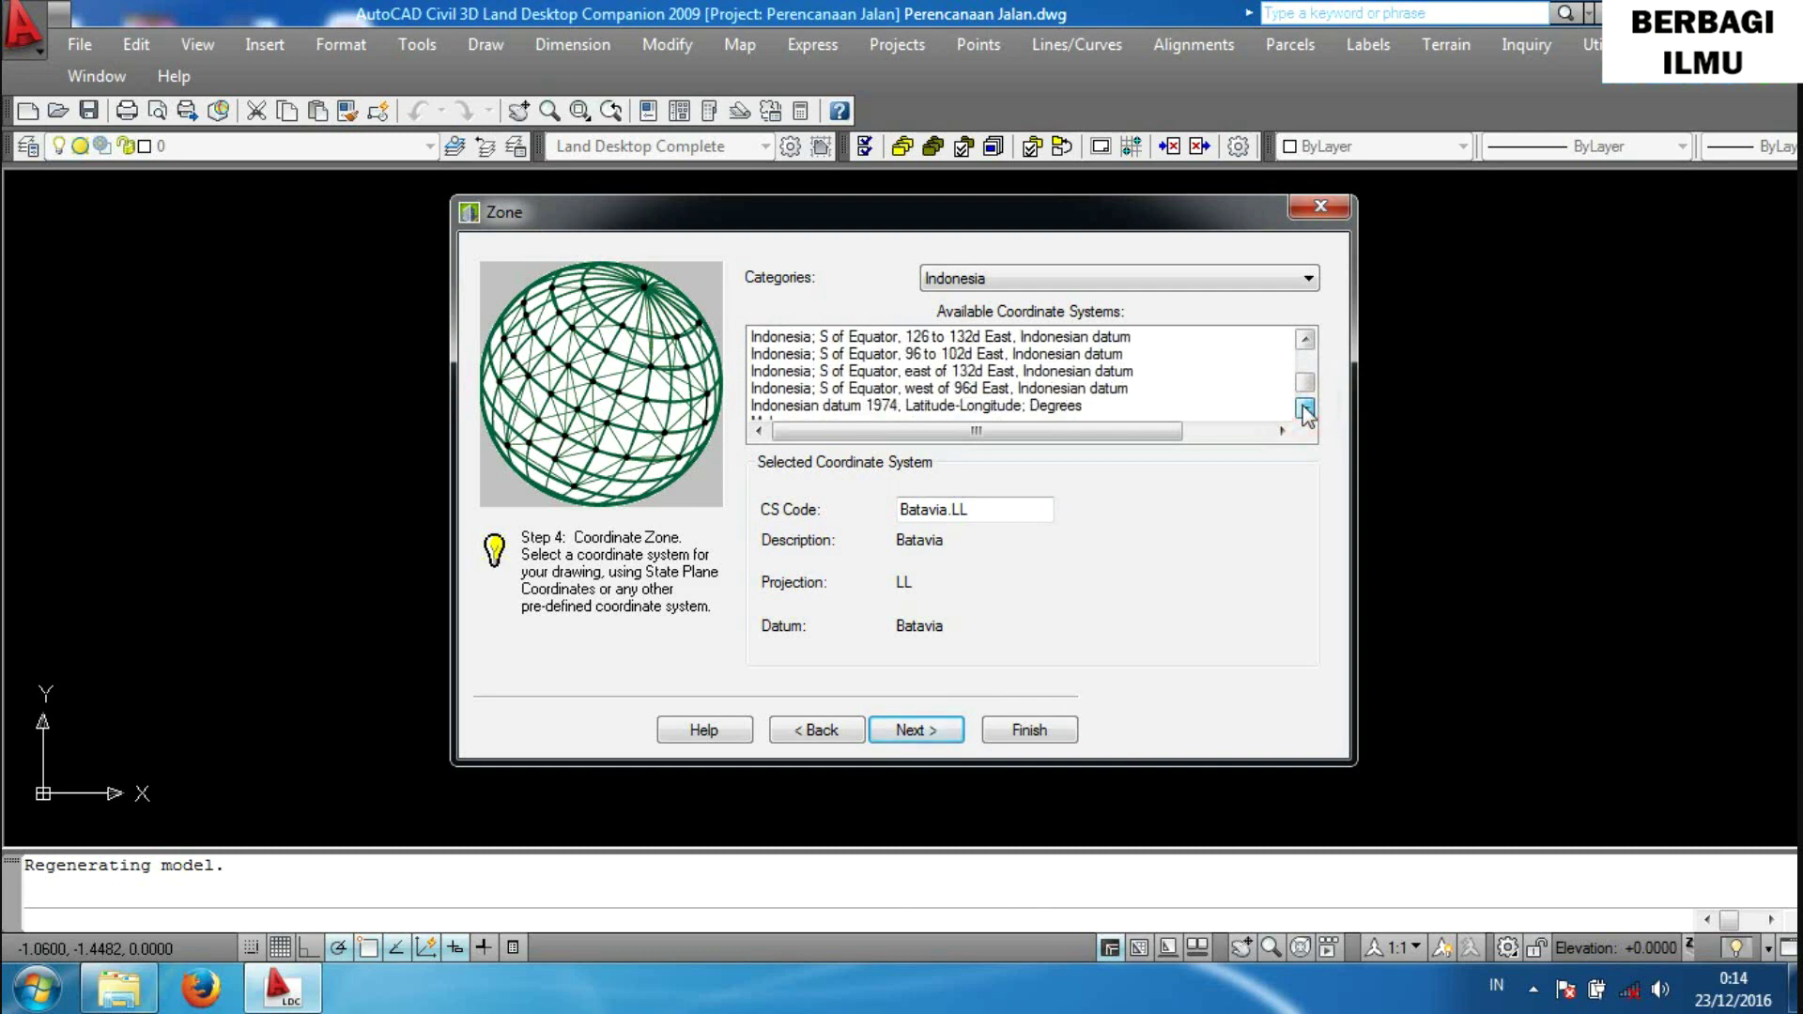
left_click(1061, 373)
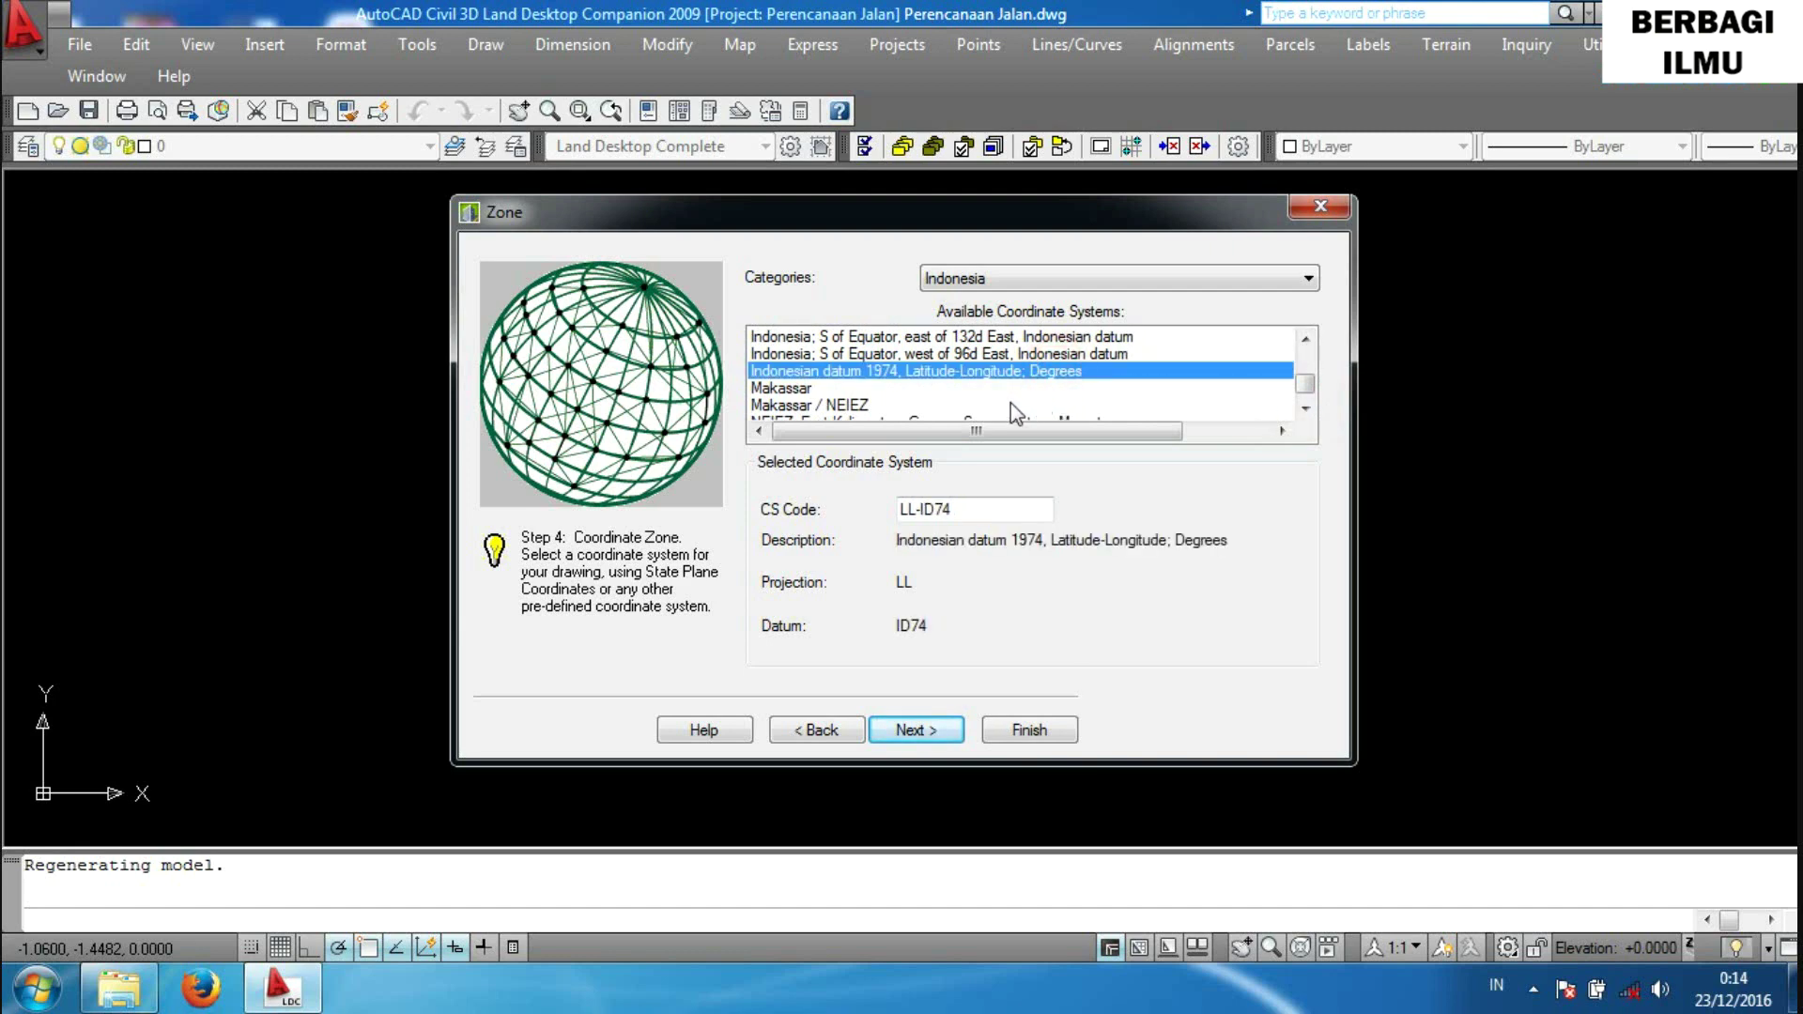
left_click(909, 733)
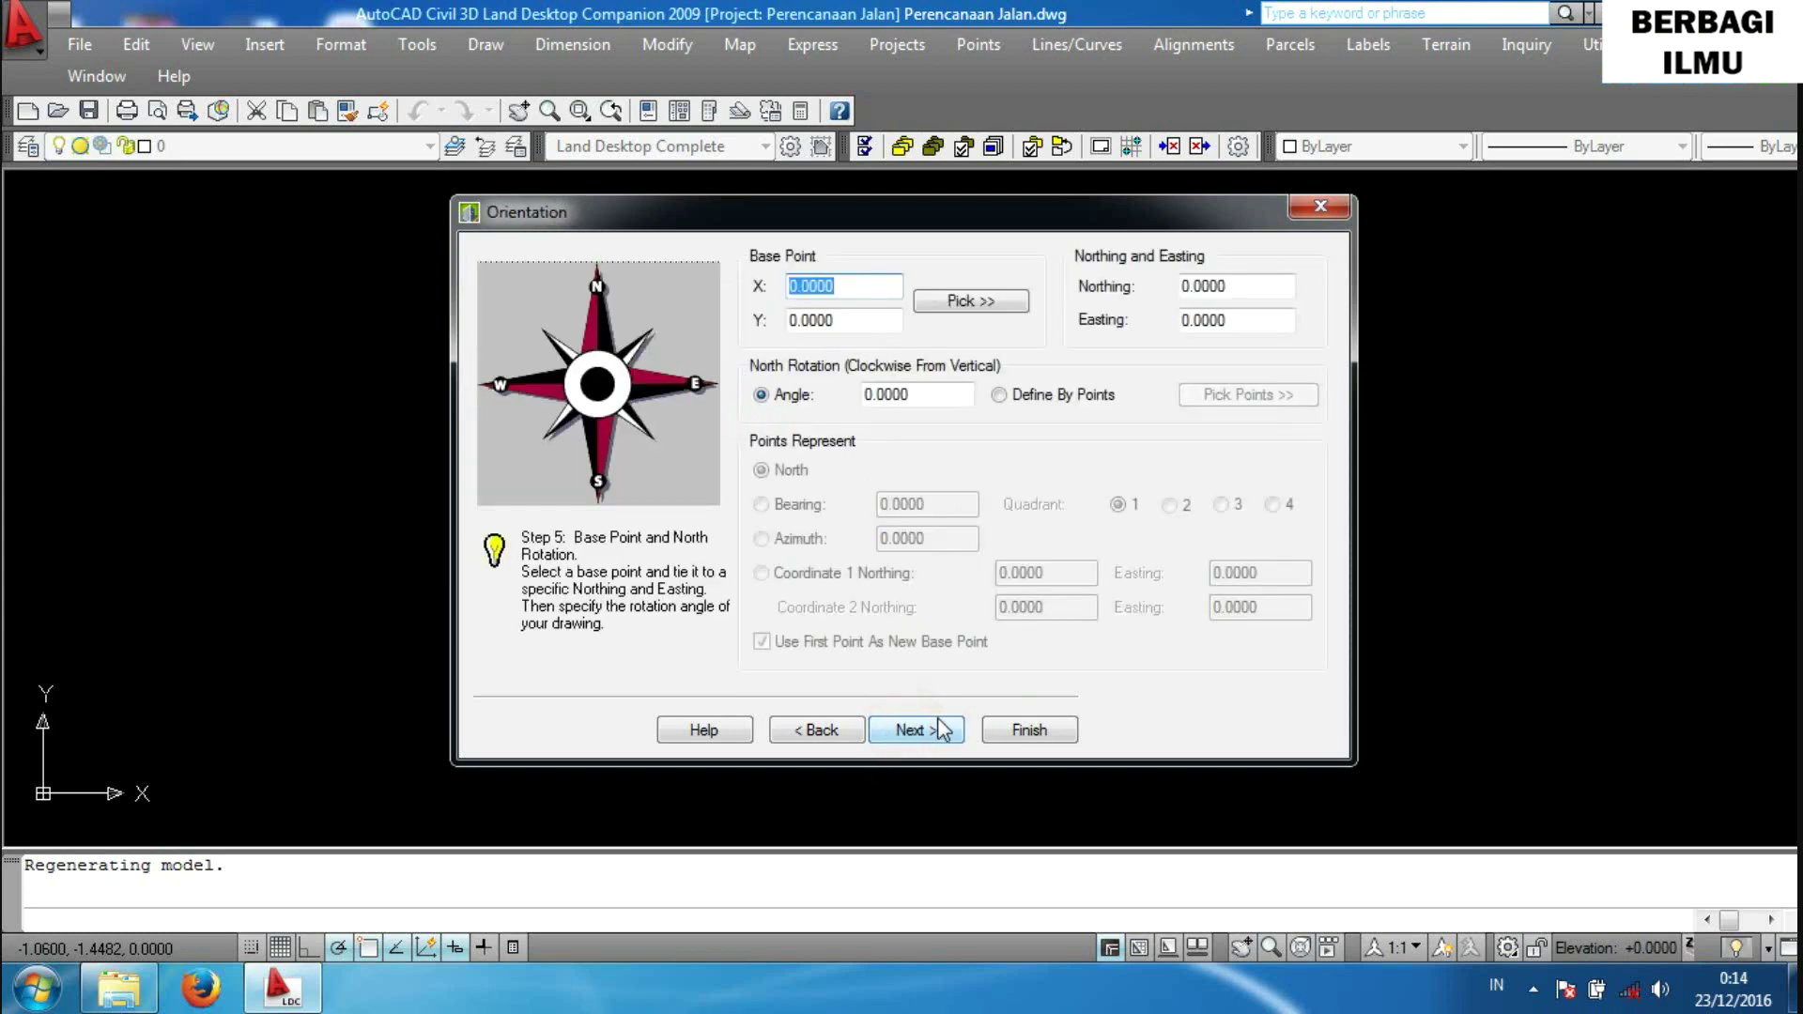
Keep the default orientation and load the milli.stp text style set with the 2MM style.
left_click(931, 742)
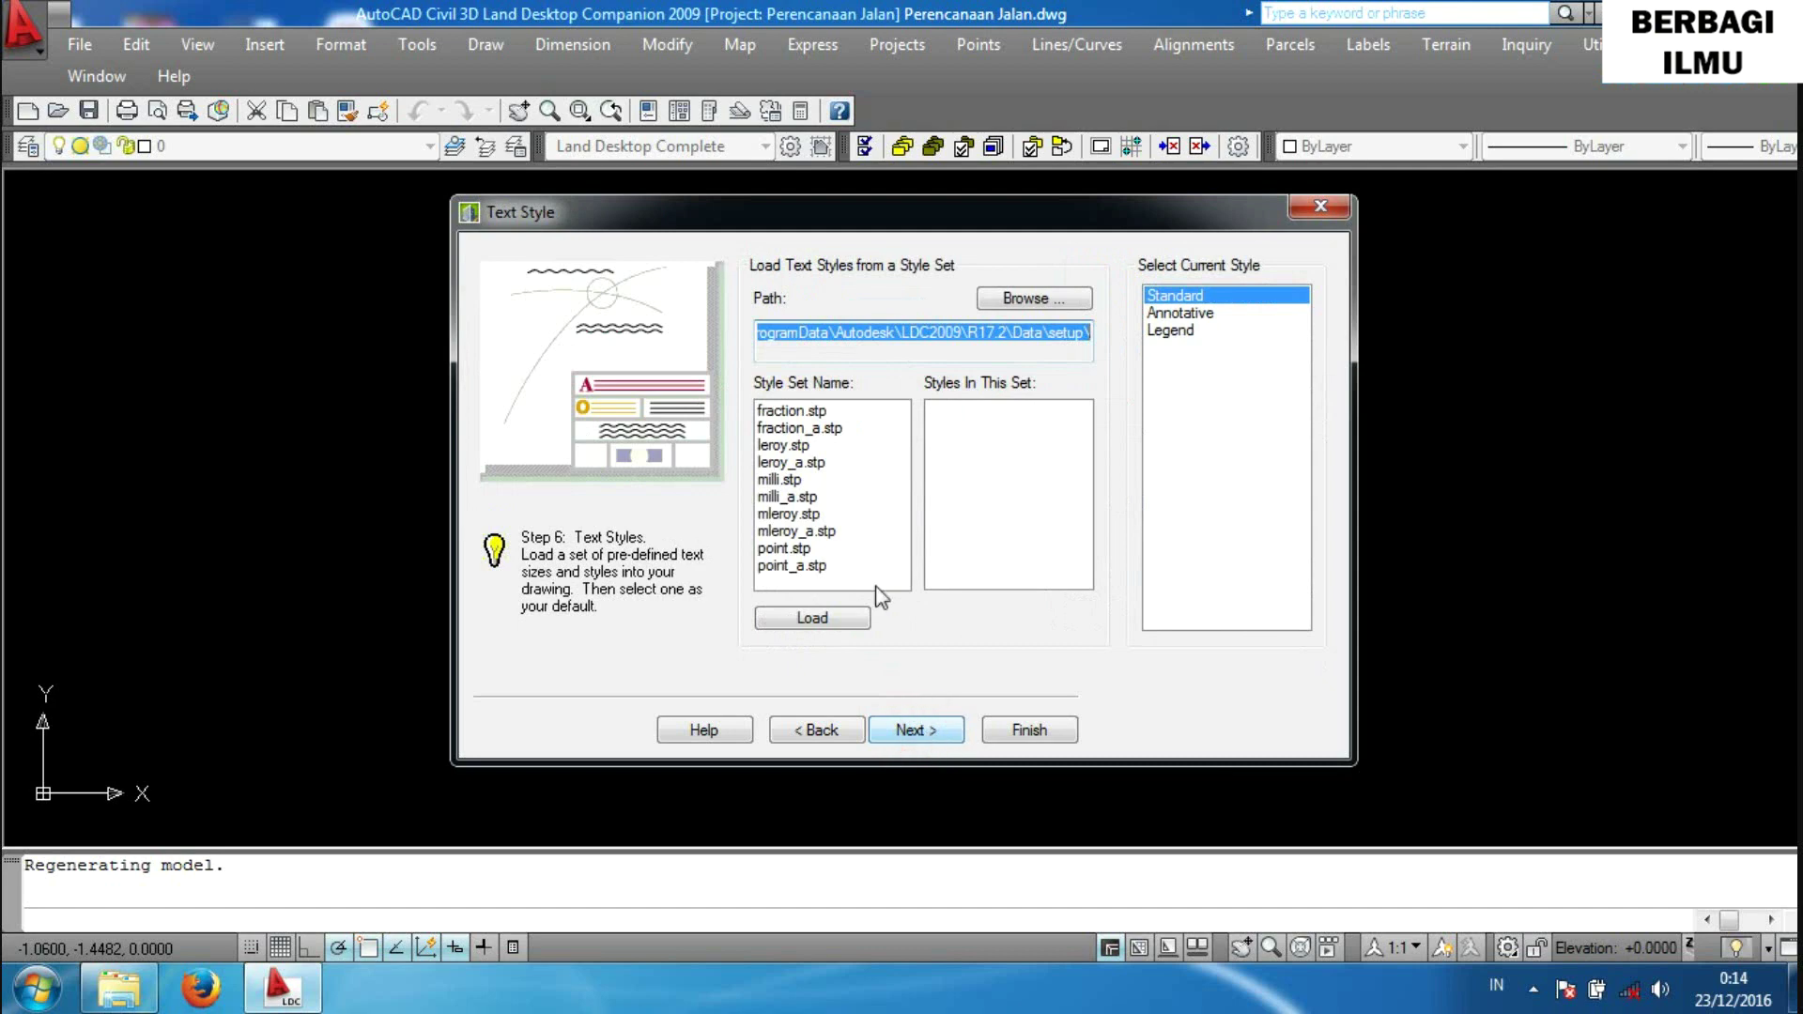
left_click(784, 483)
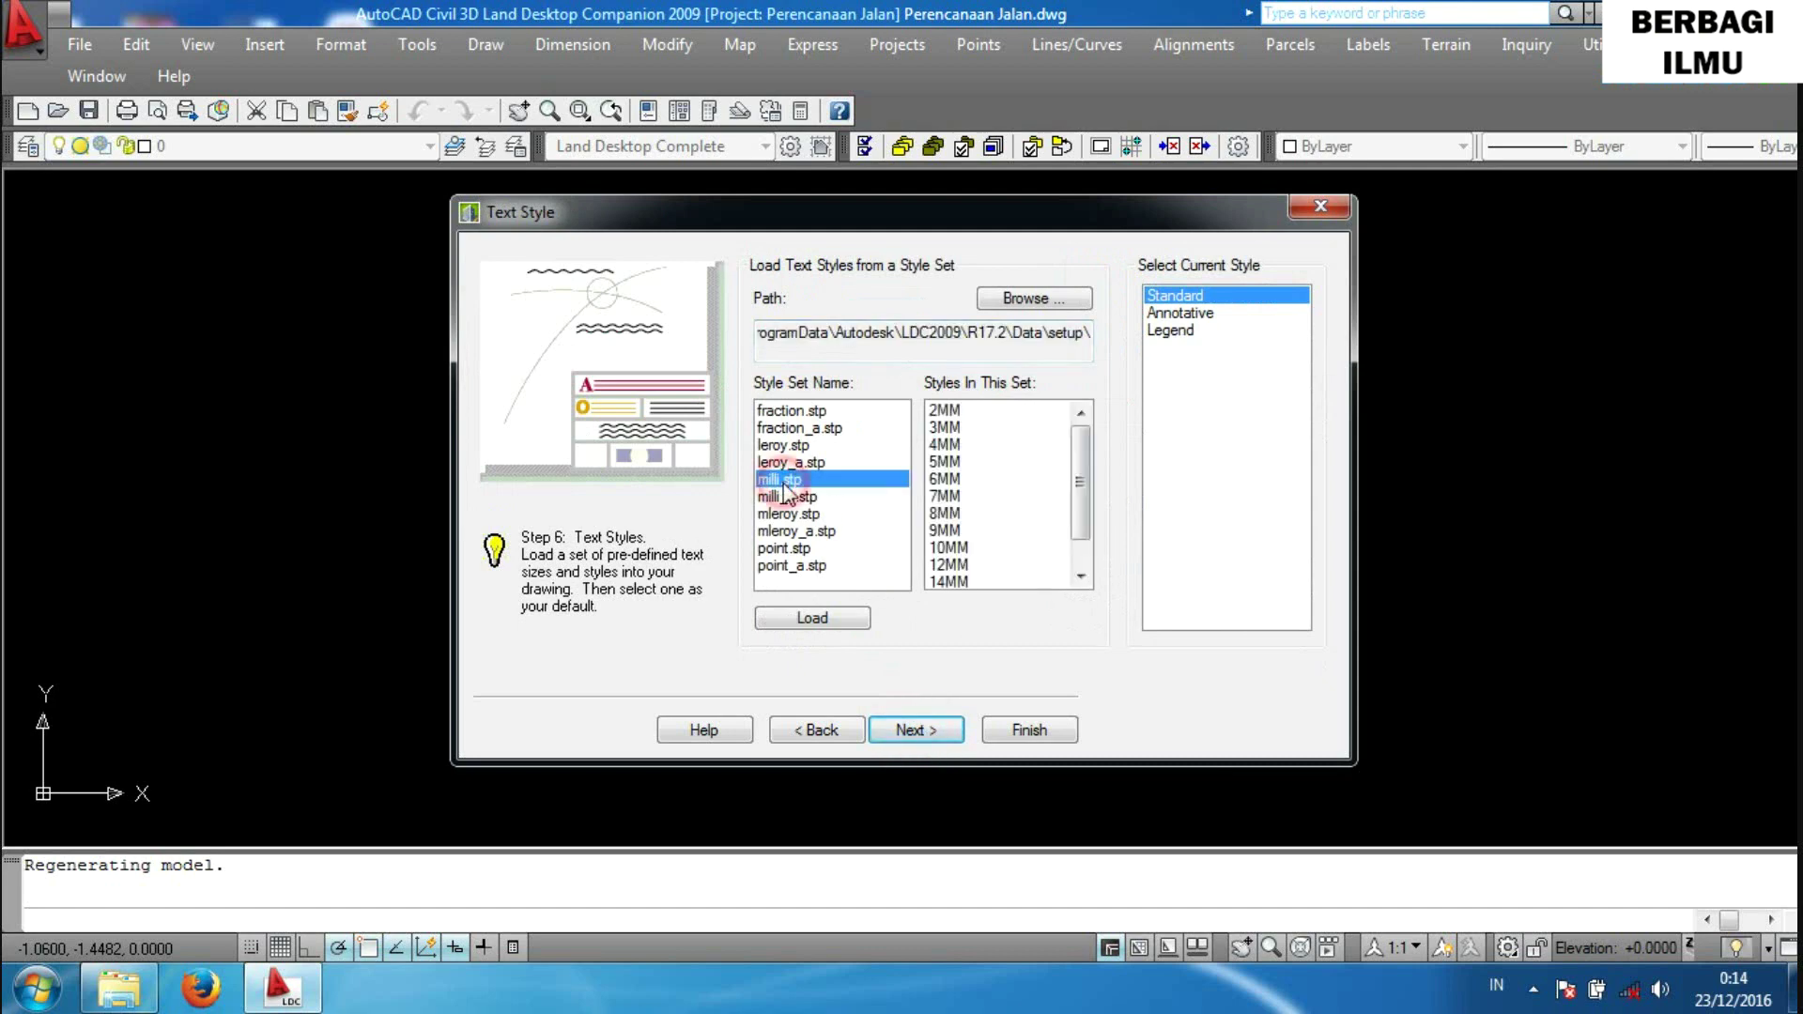
left_click(959, 411)
double_click(959, 411)
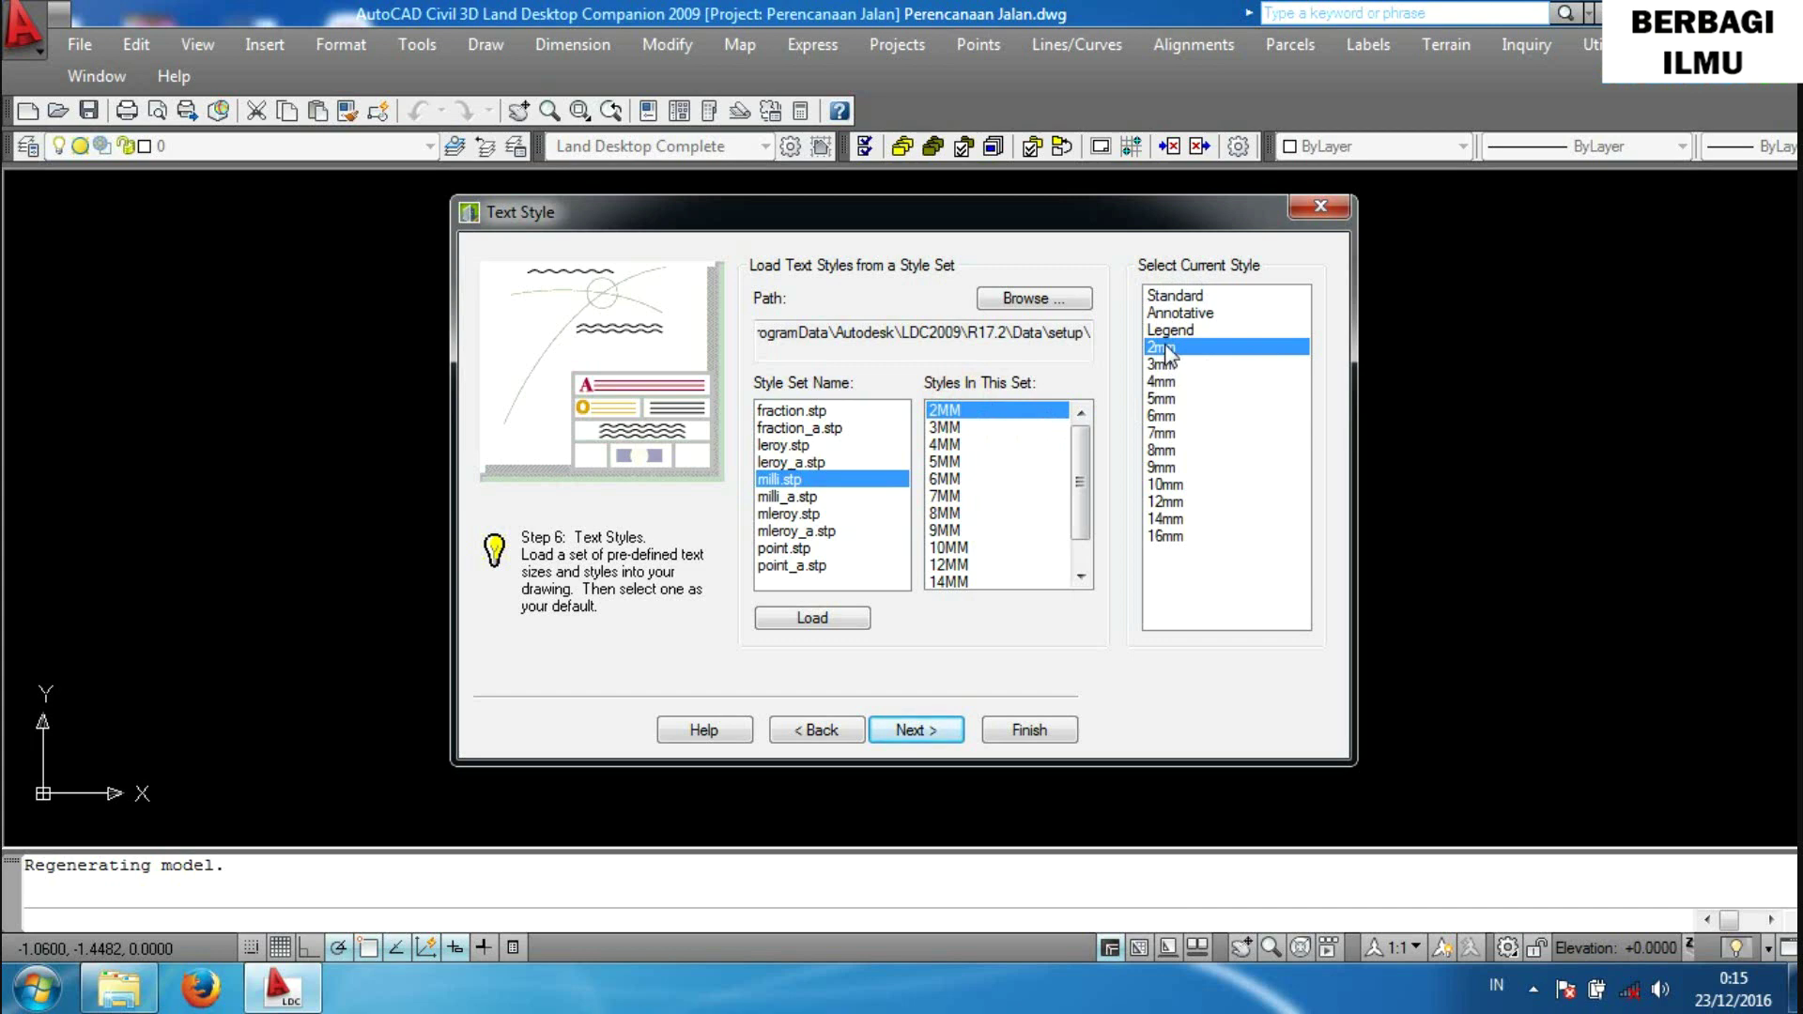
left_click(939, 730)
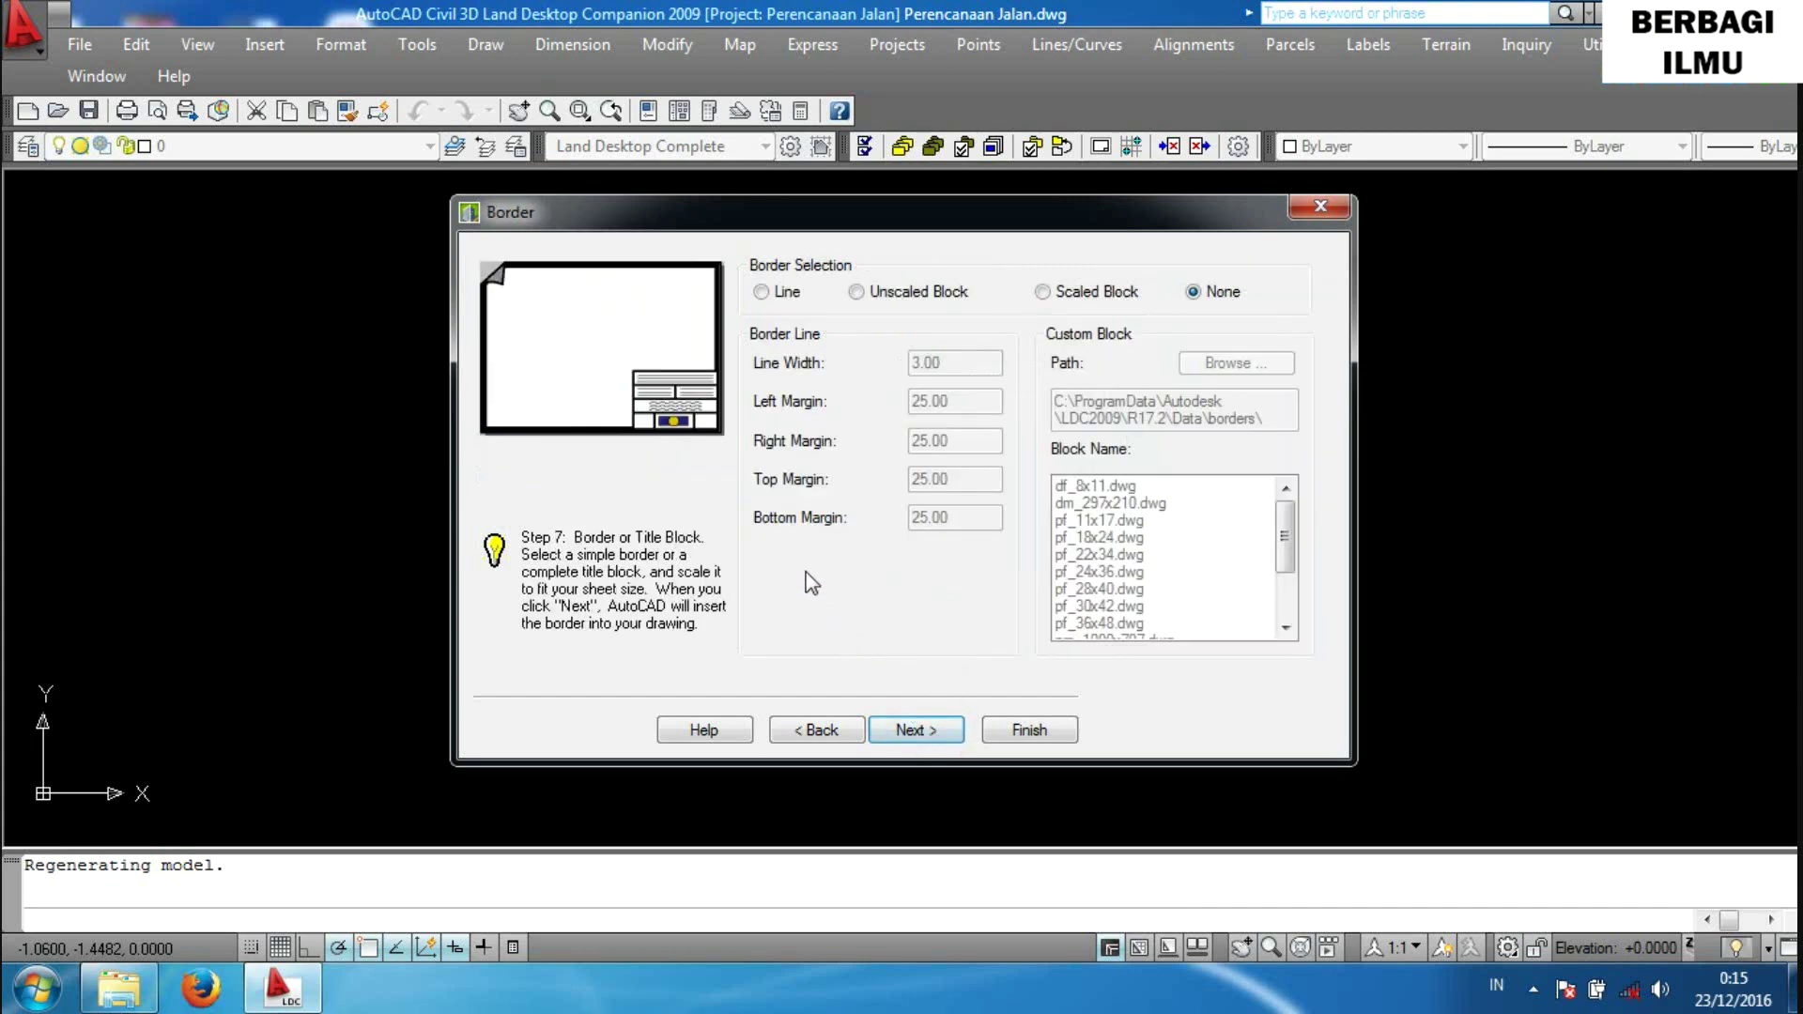
Save the setup as profile 'Perencanaan Jalan', select it, and finish the setup.
left_click(937, 731)
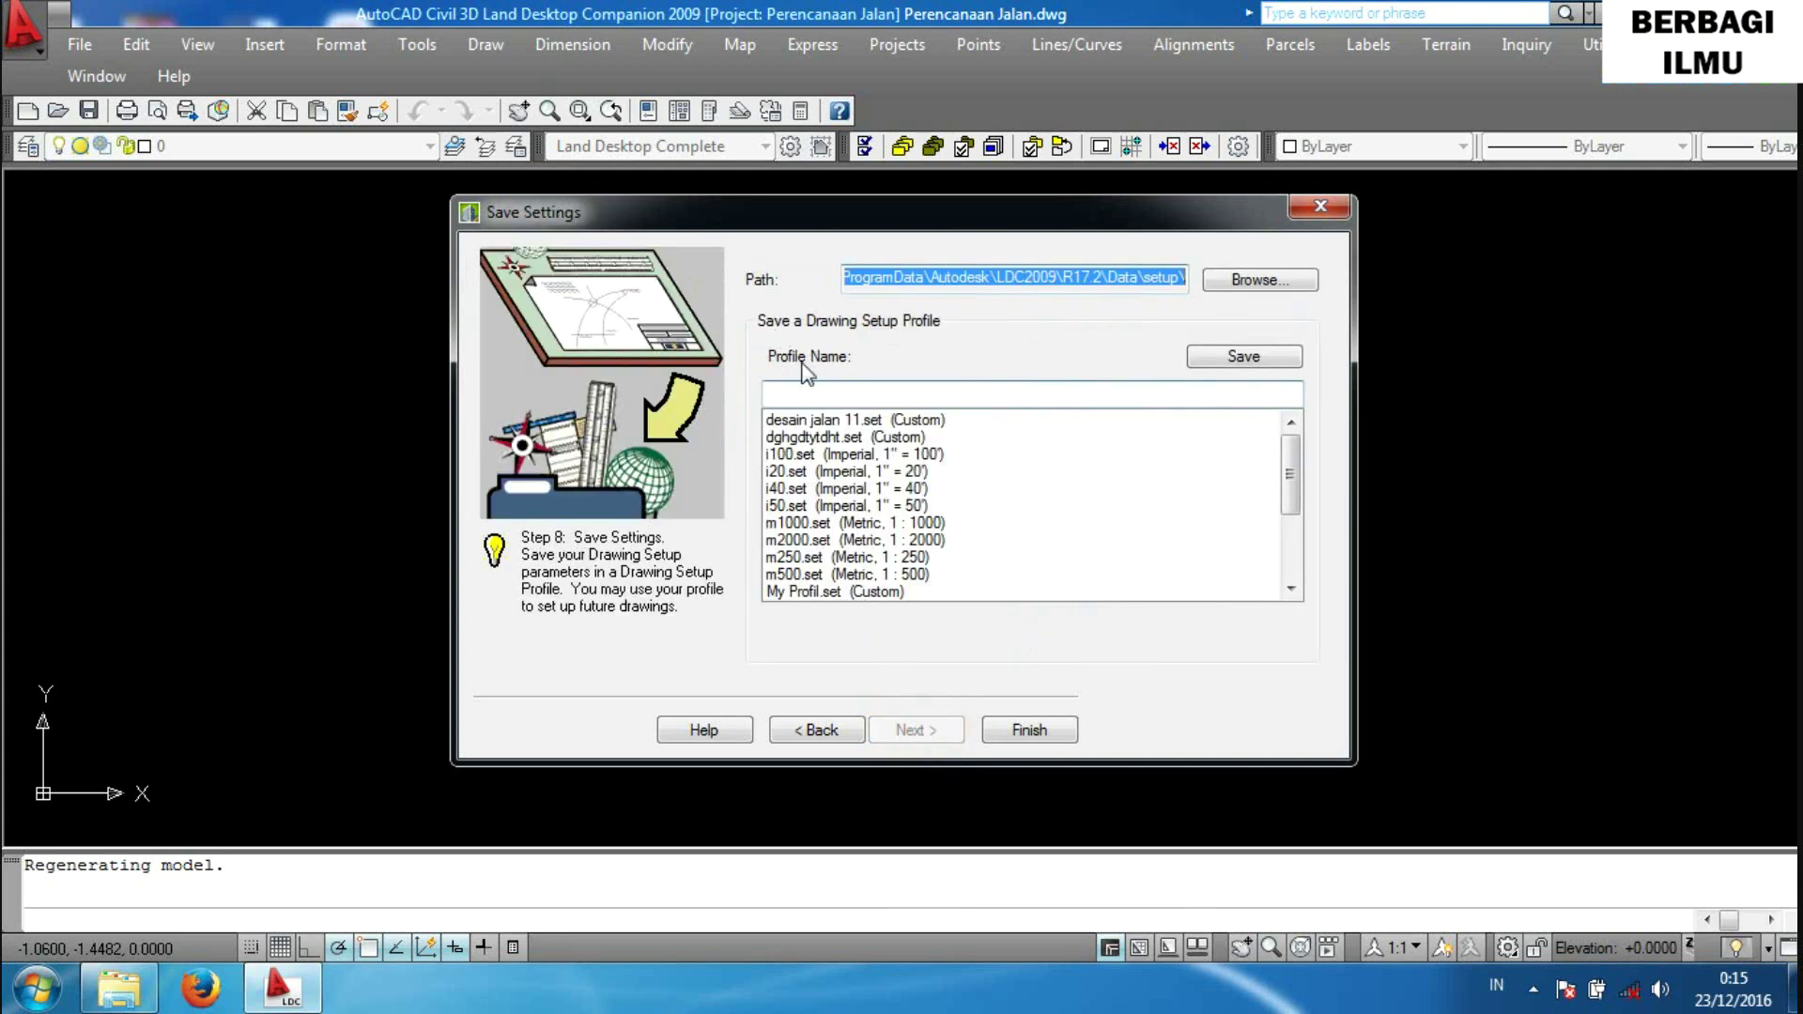
left_click(806, 394)
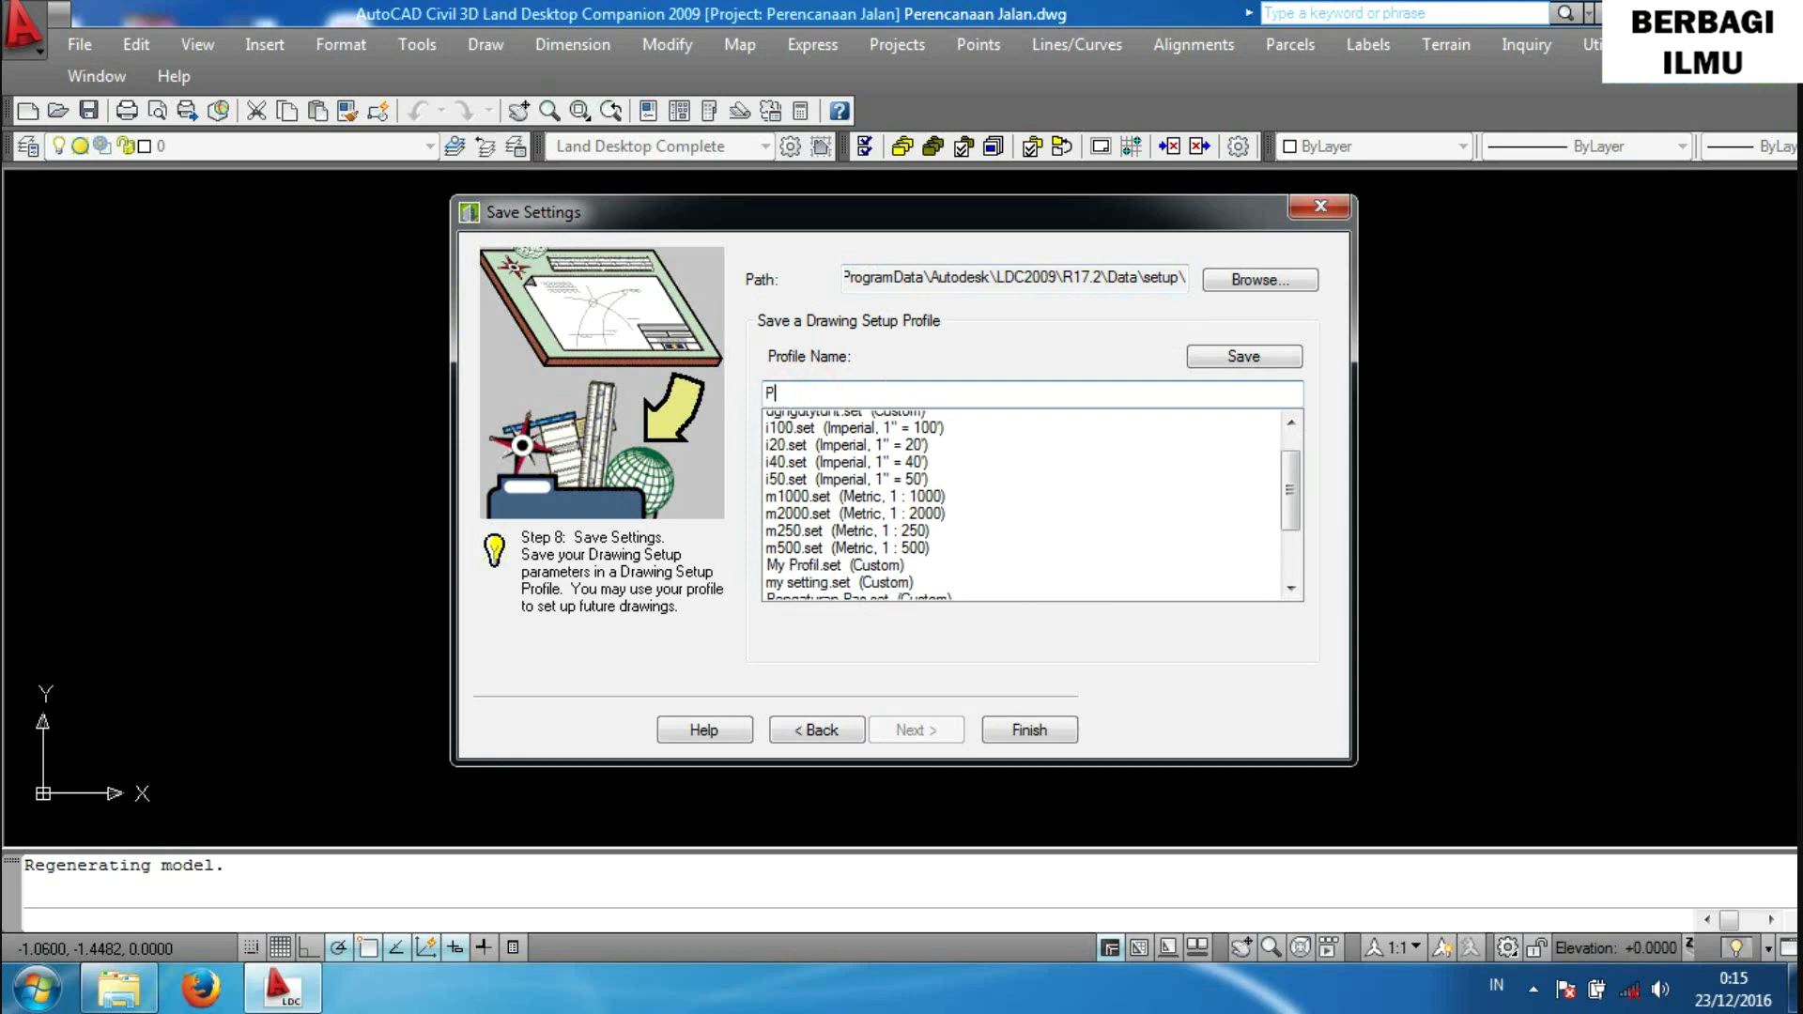
type("Pere")
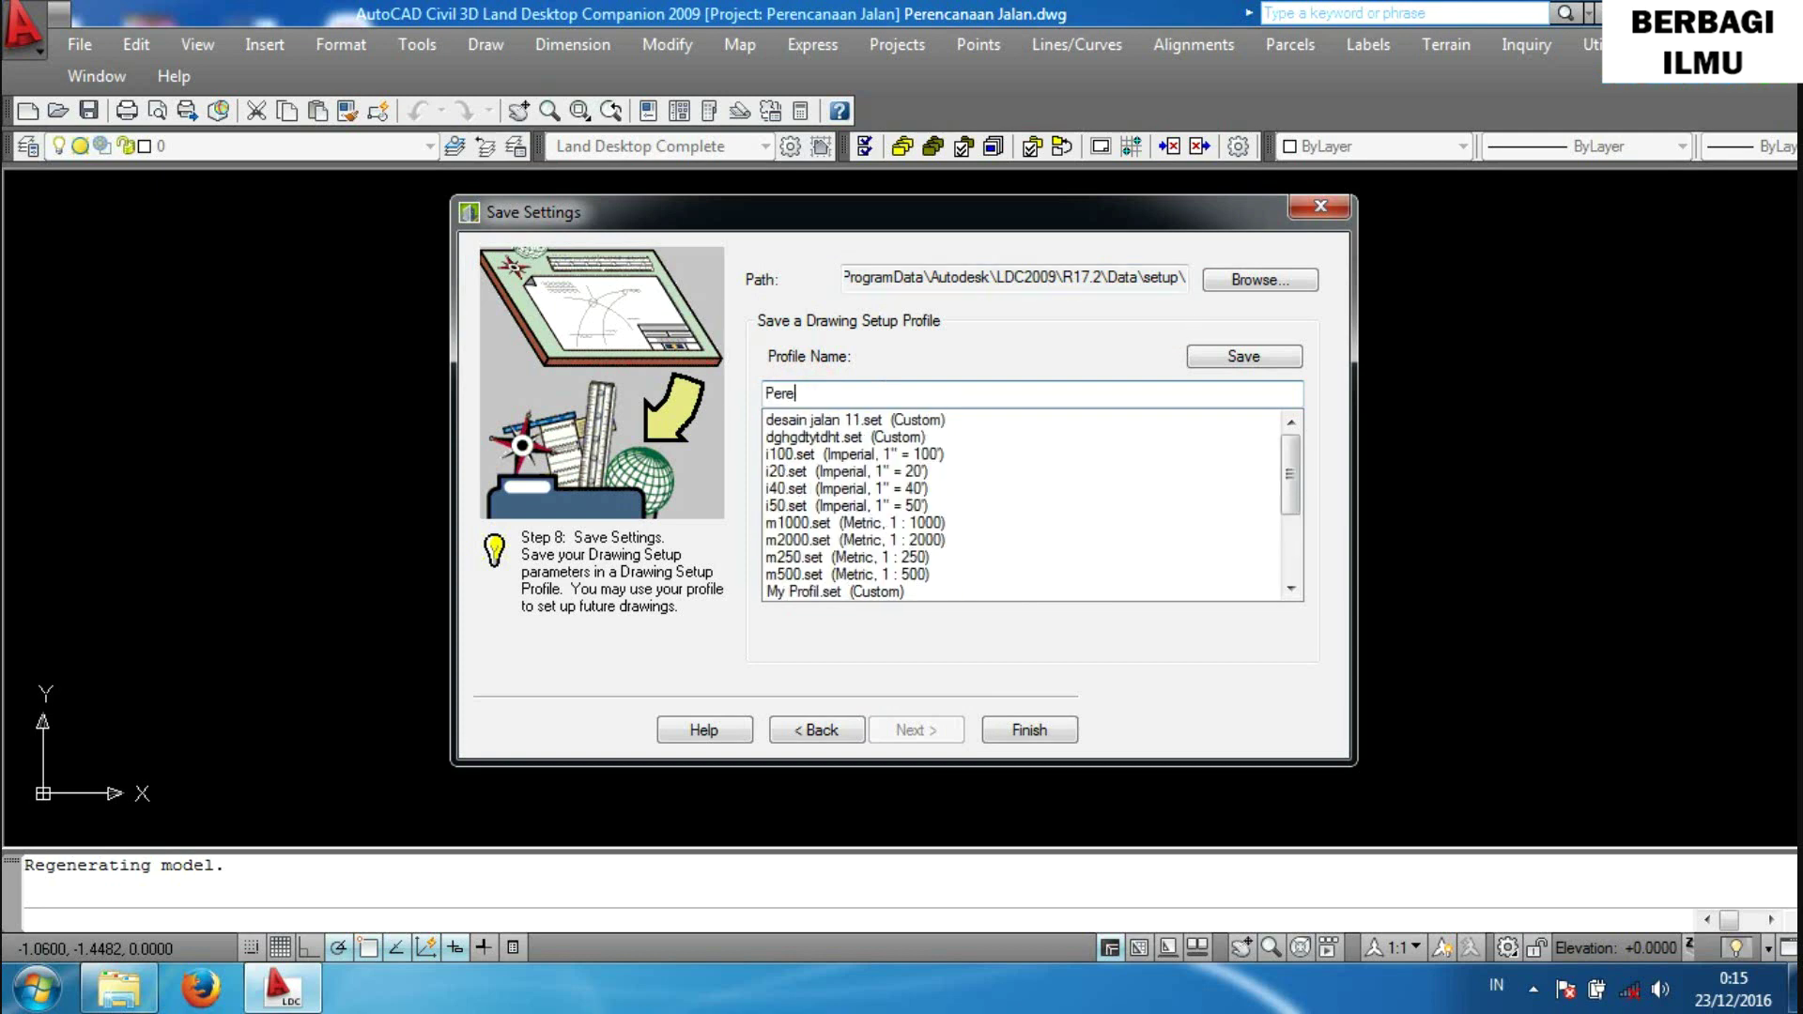
type("ncanaan J")
type("alan")
left_click(1243, 368)
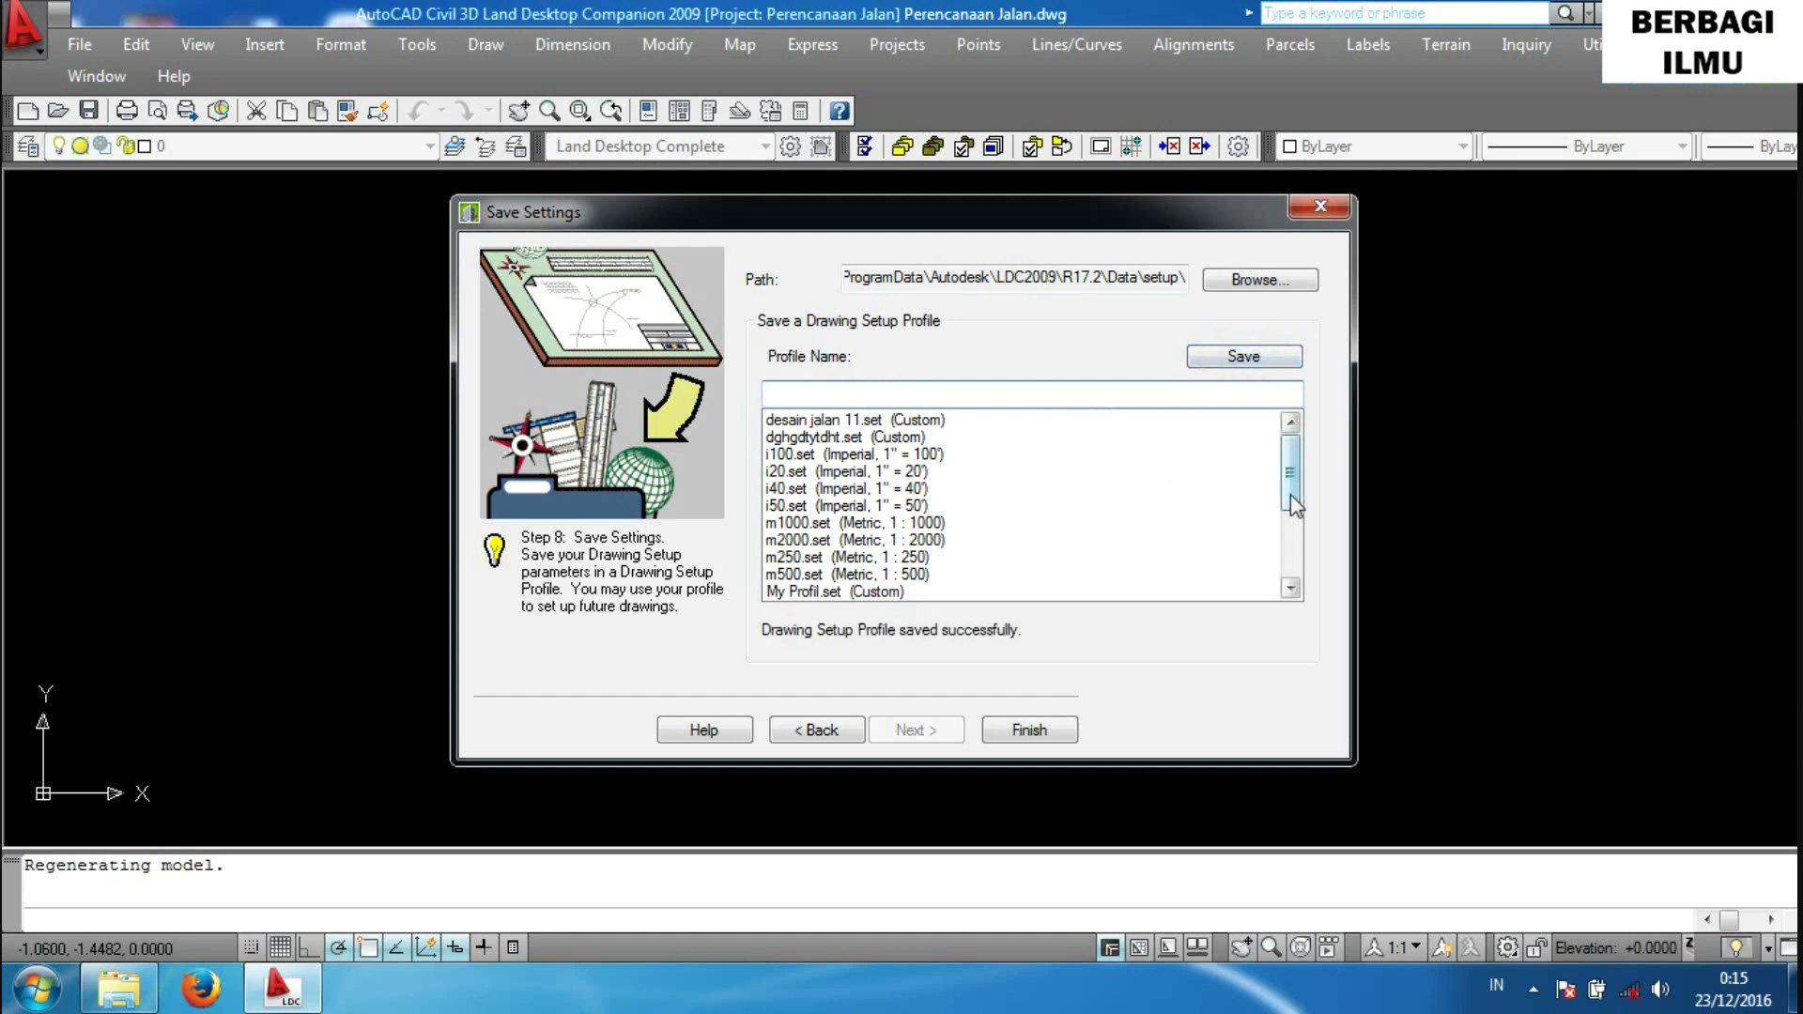
left_click_drag(1290, 494, 1307, 563)
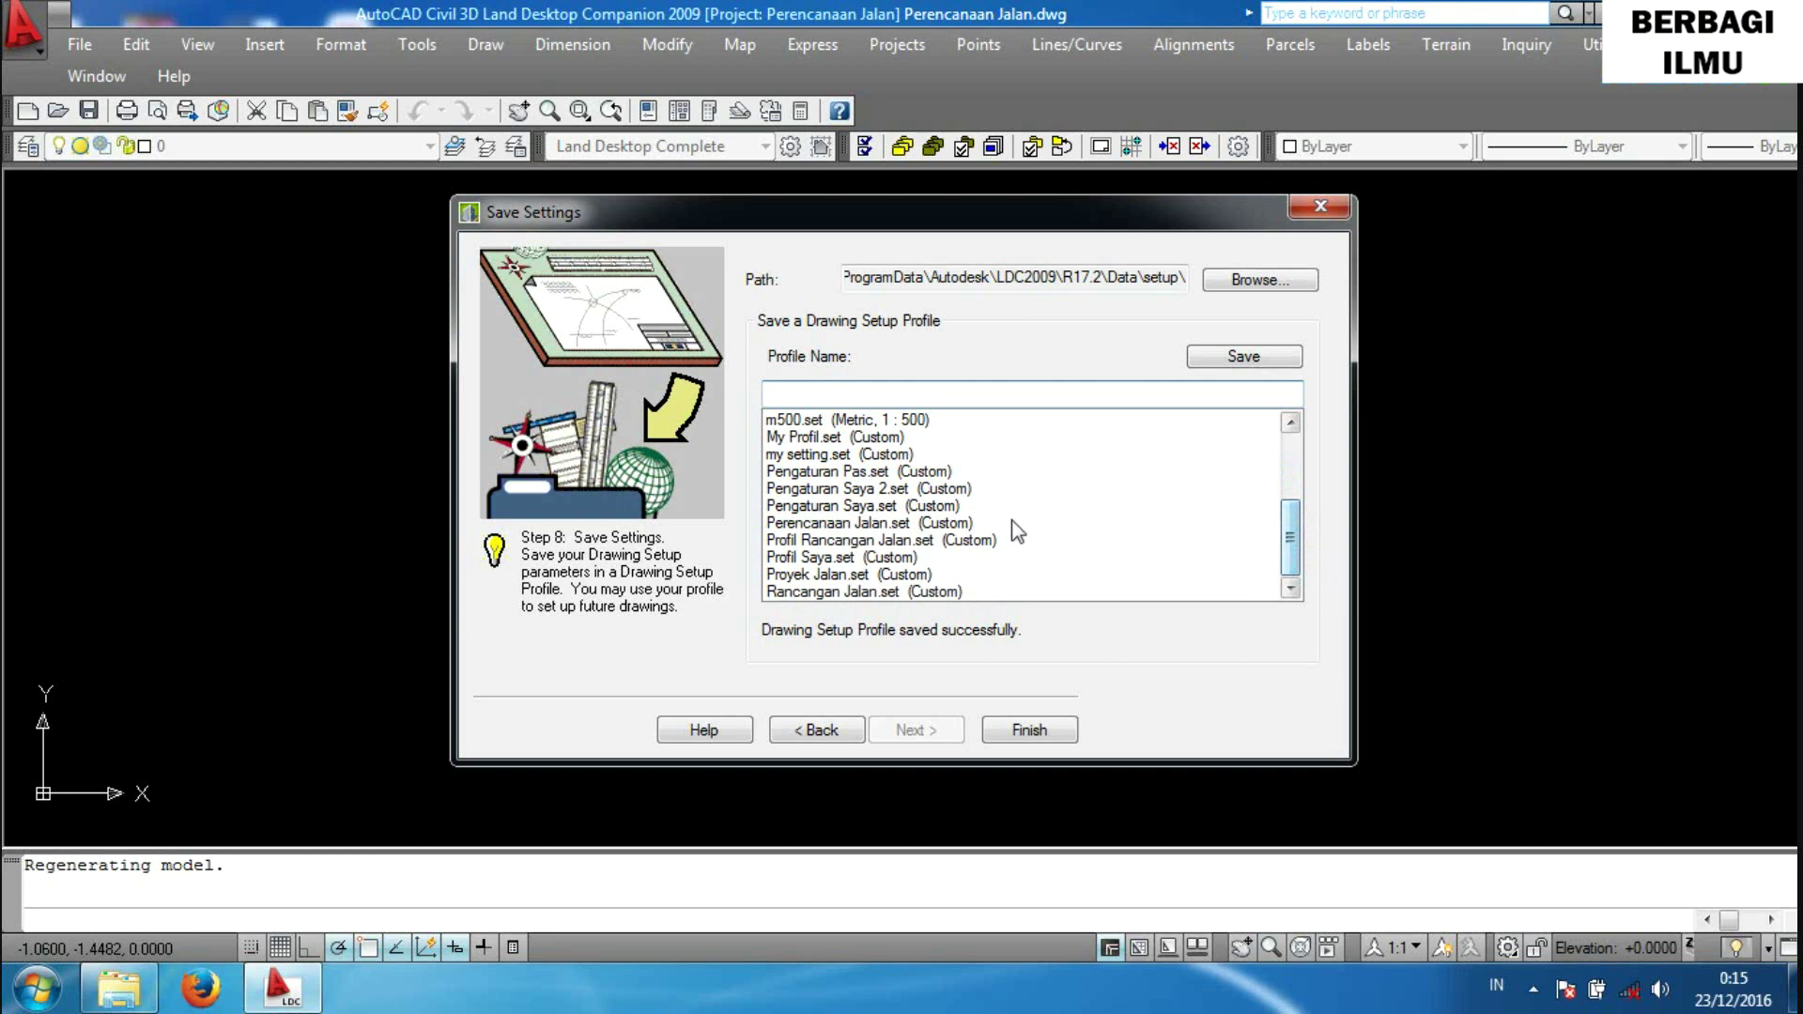
left_click(873, 523)
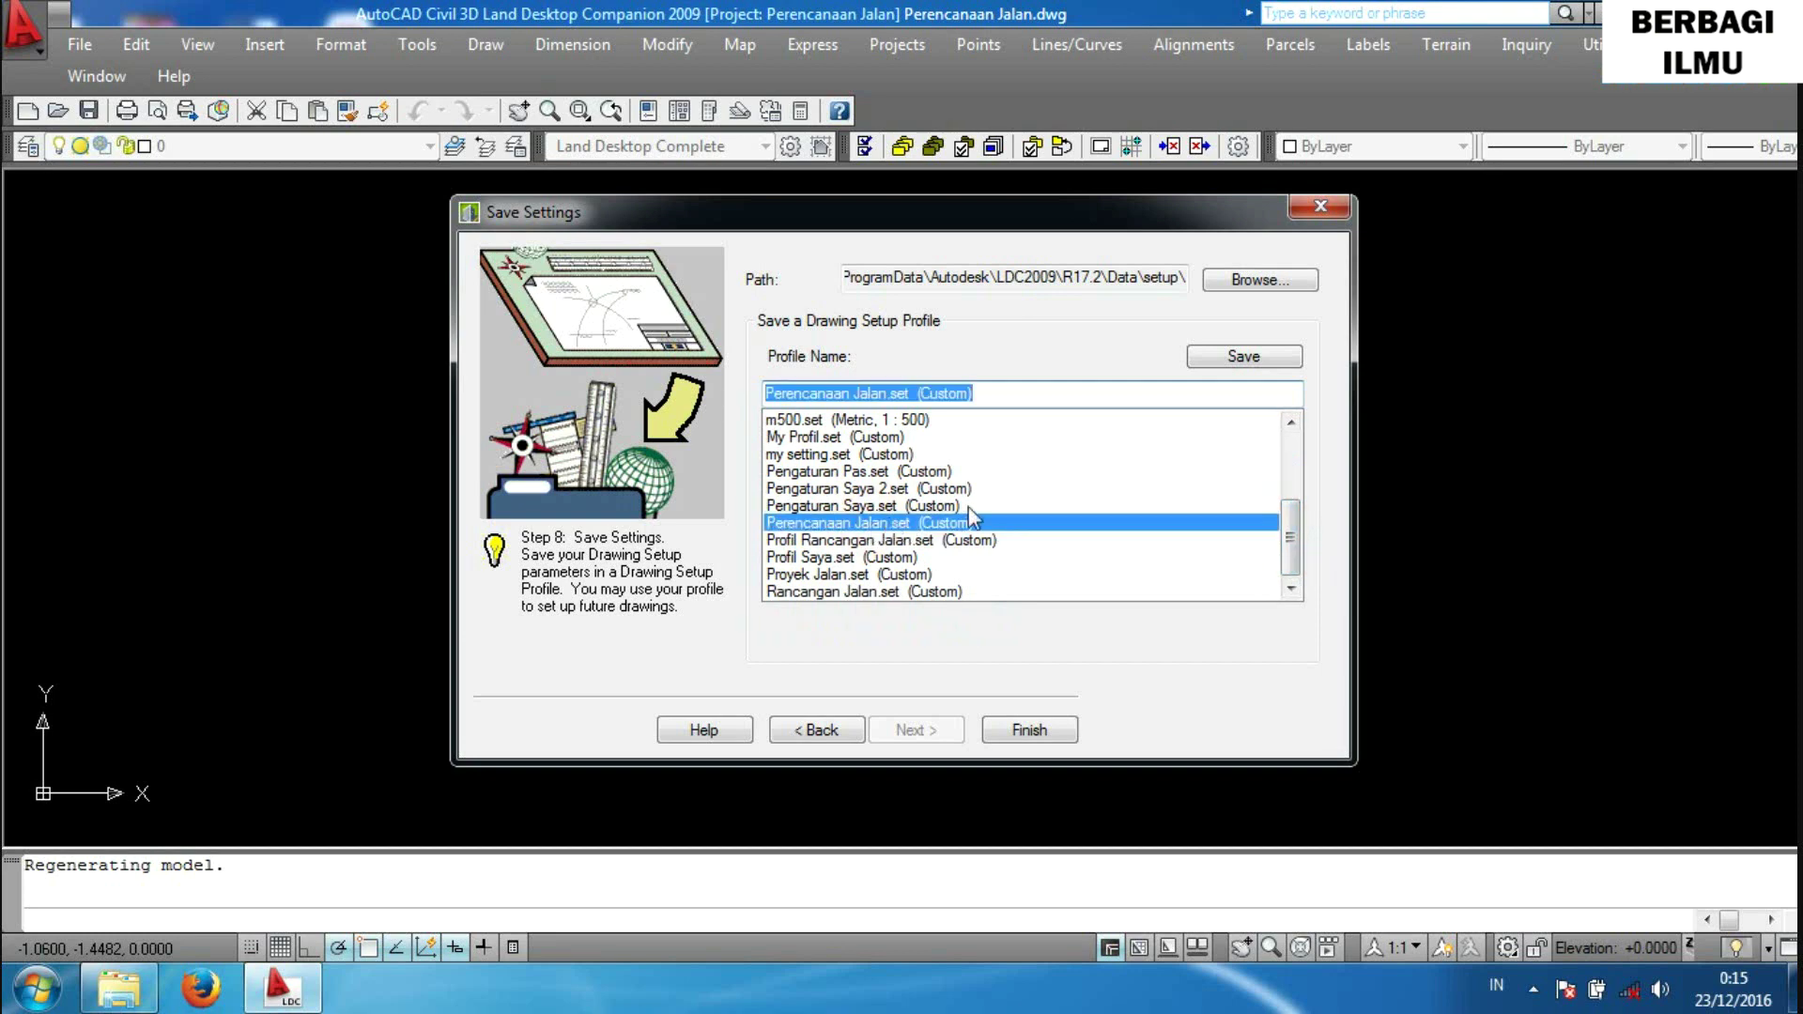
left_click(1030, 732)
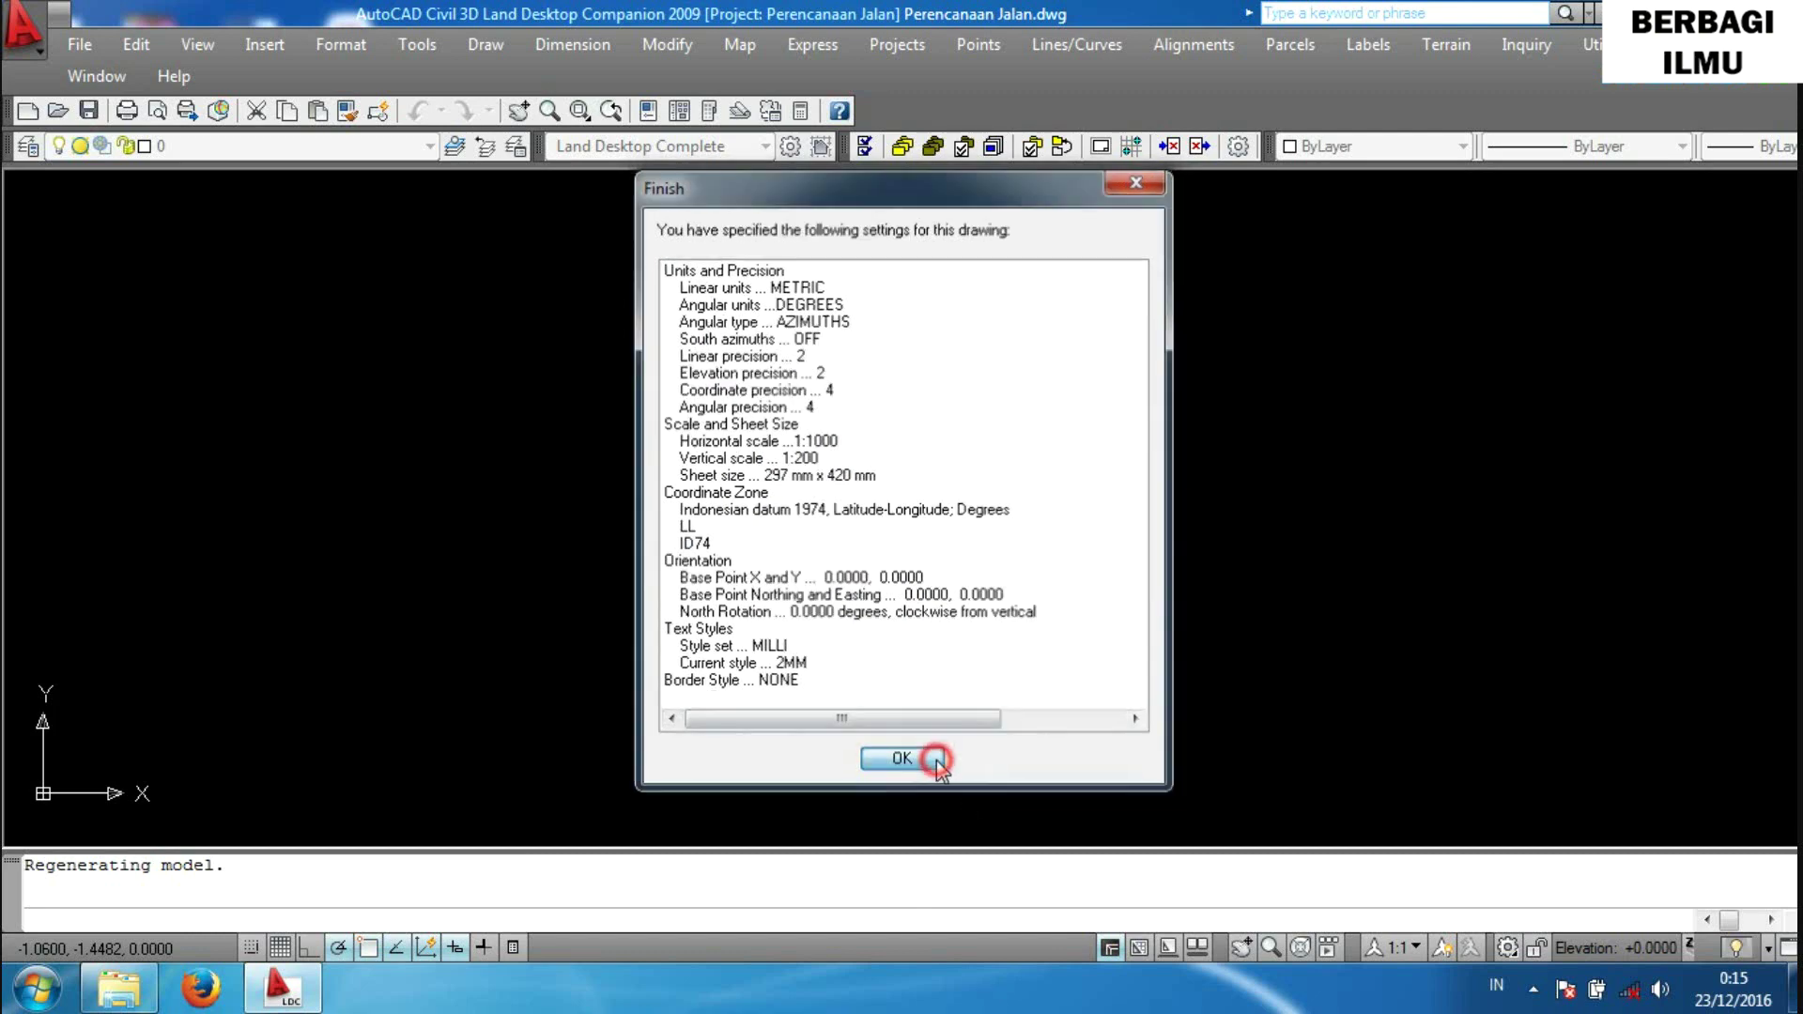
Accept the settings summary and create the point database with description field size 32.
left_click(936, 759)
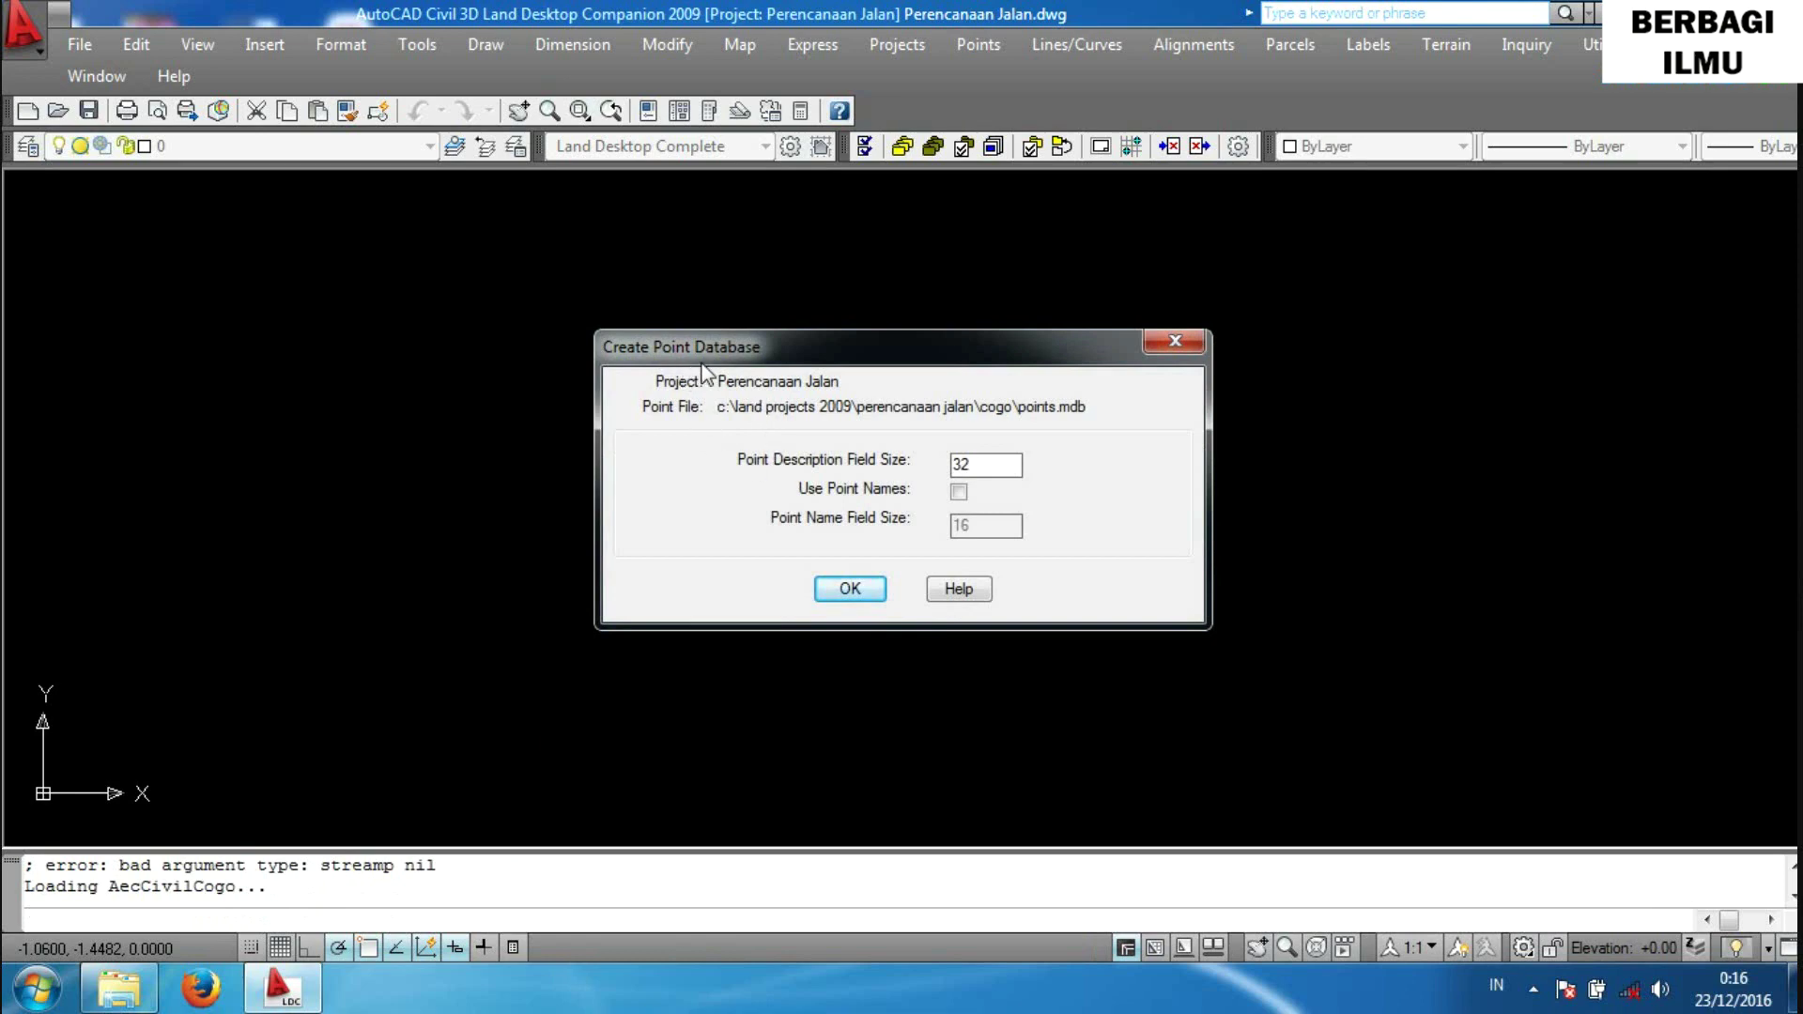
left_click(850, 590)
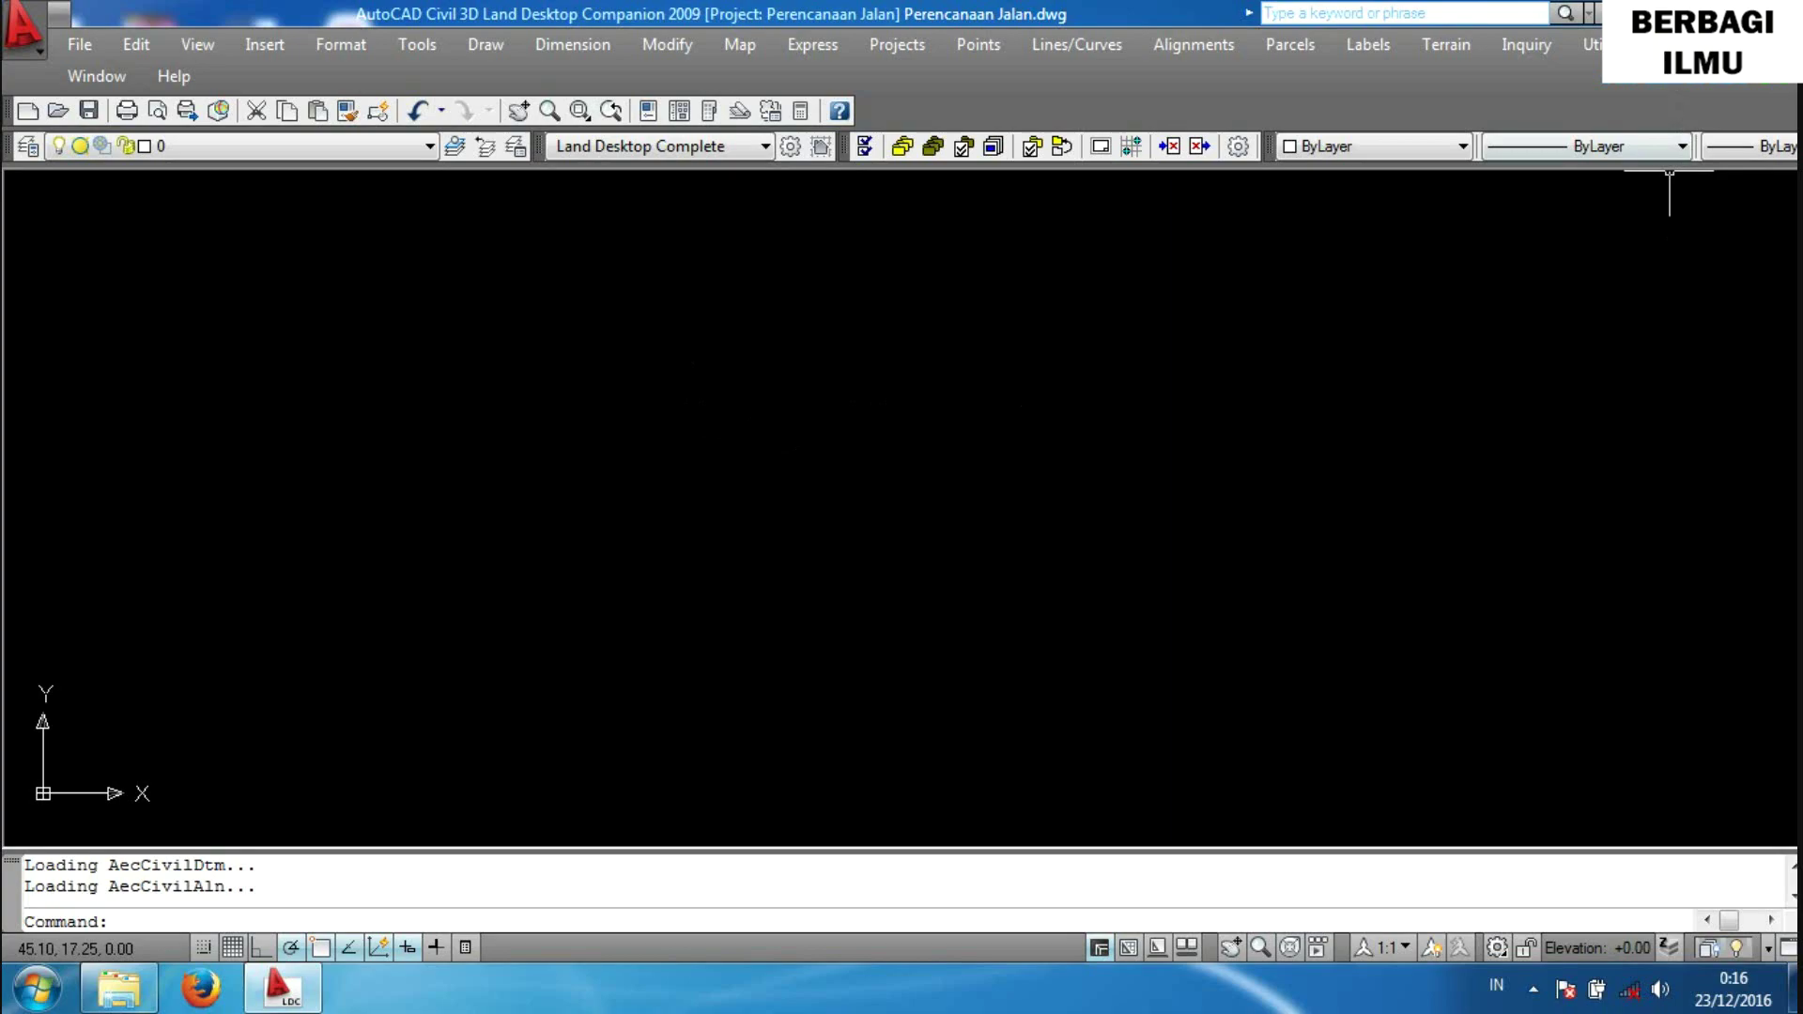
Minimize and restore Land Desktop, then bring up the Points menu.
left_click(1686, 11)
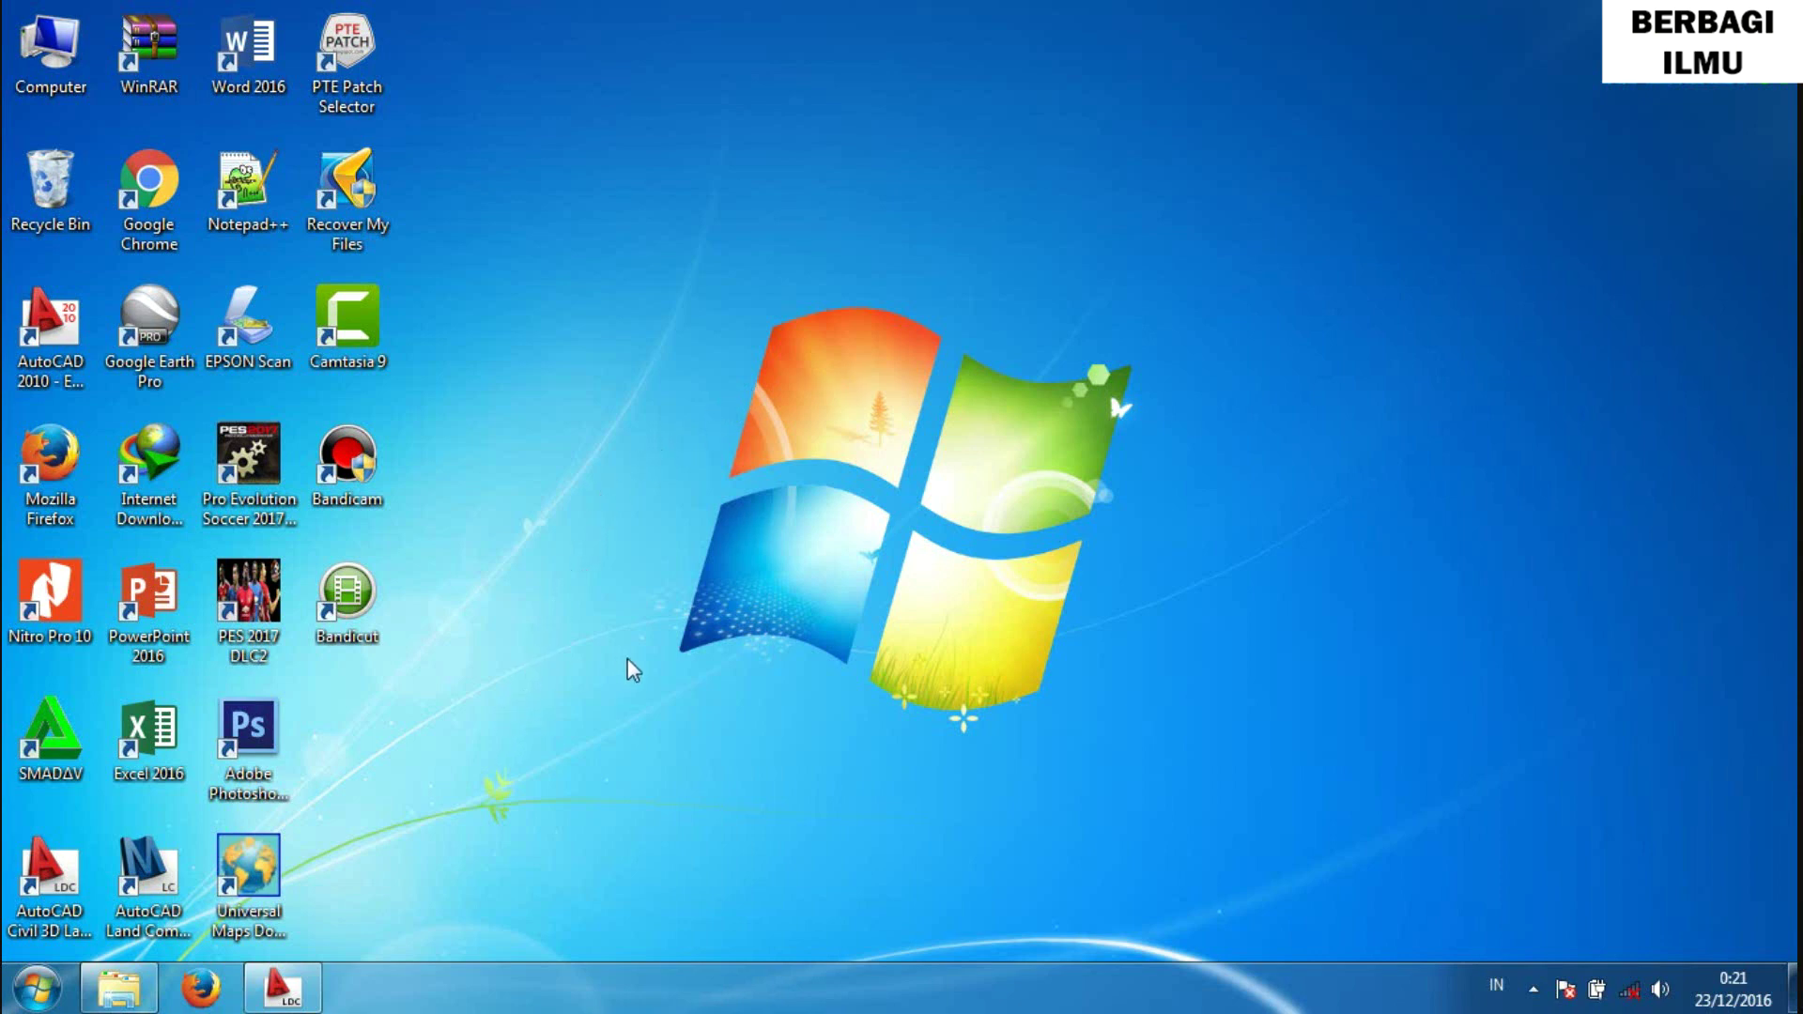
left_click(305, 994)
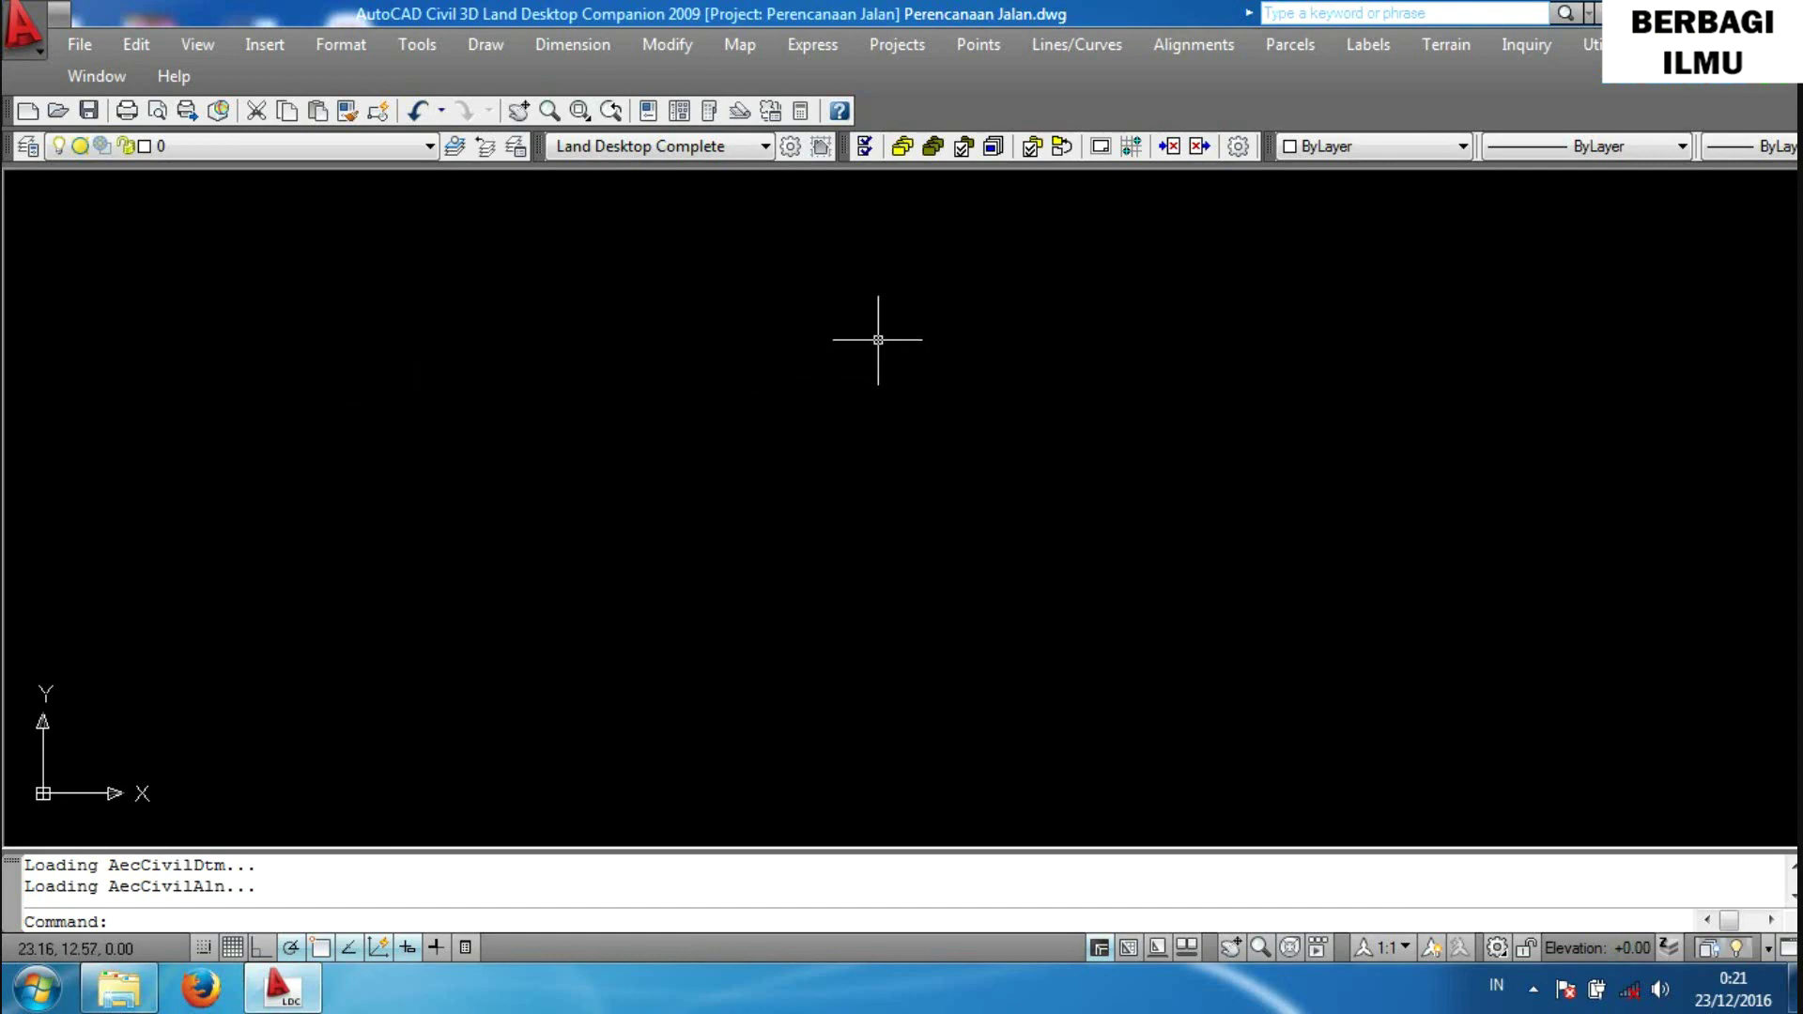
left_click(988, 44)
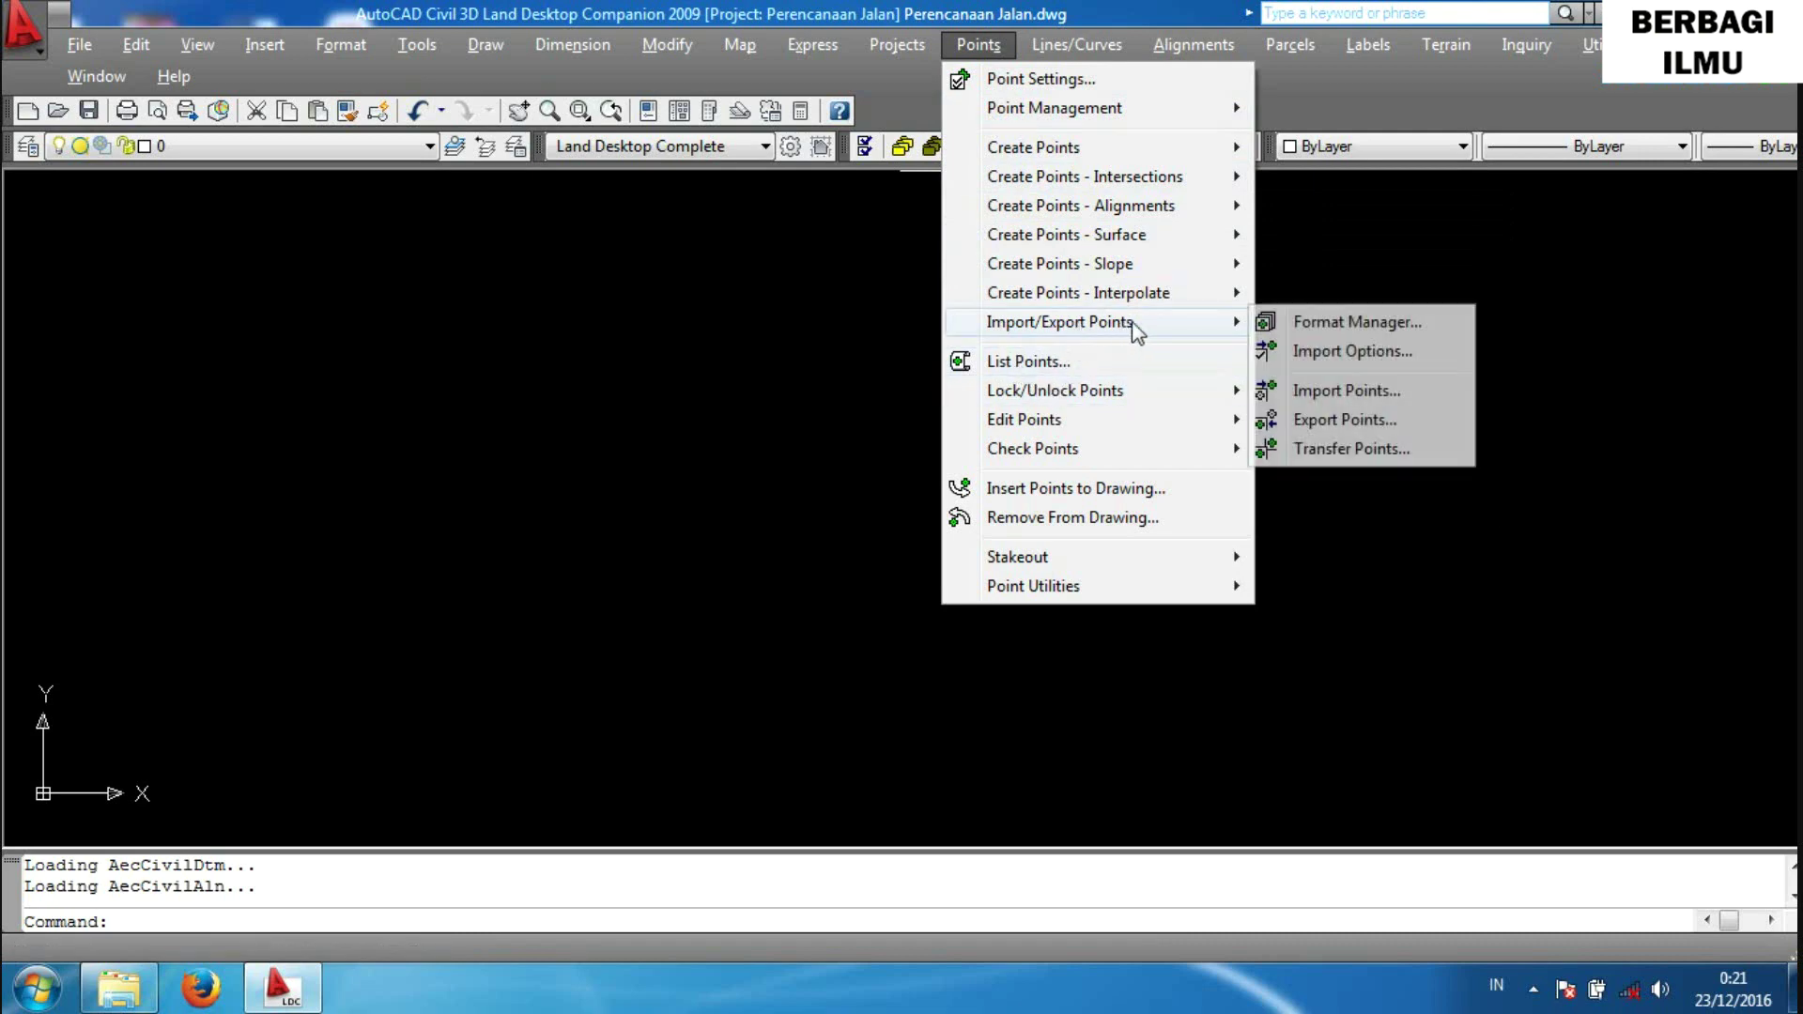
mouse_move(1059, 322)
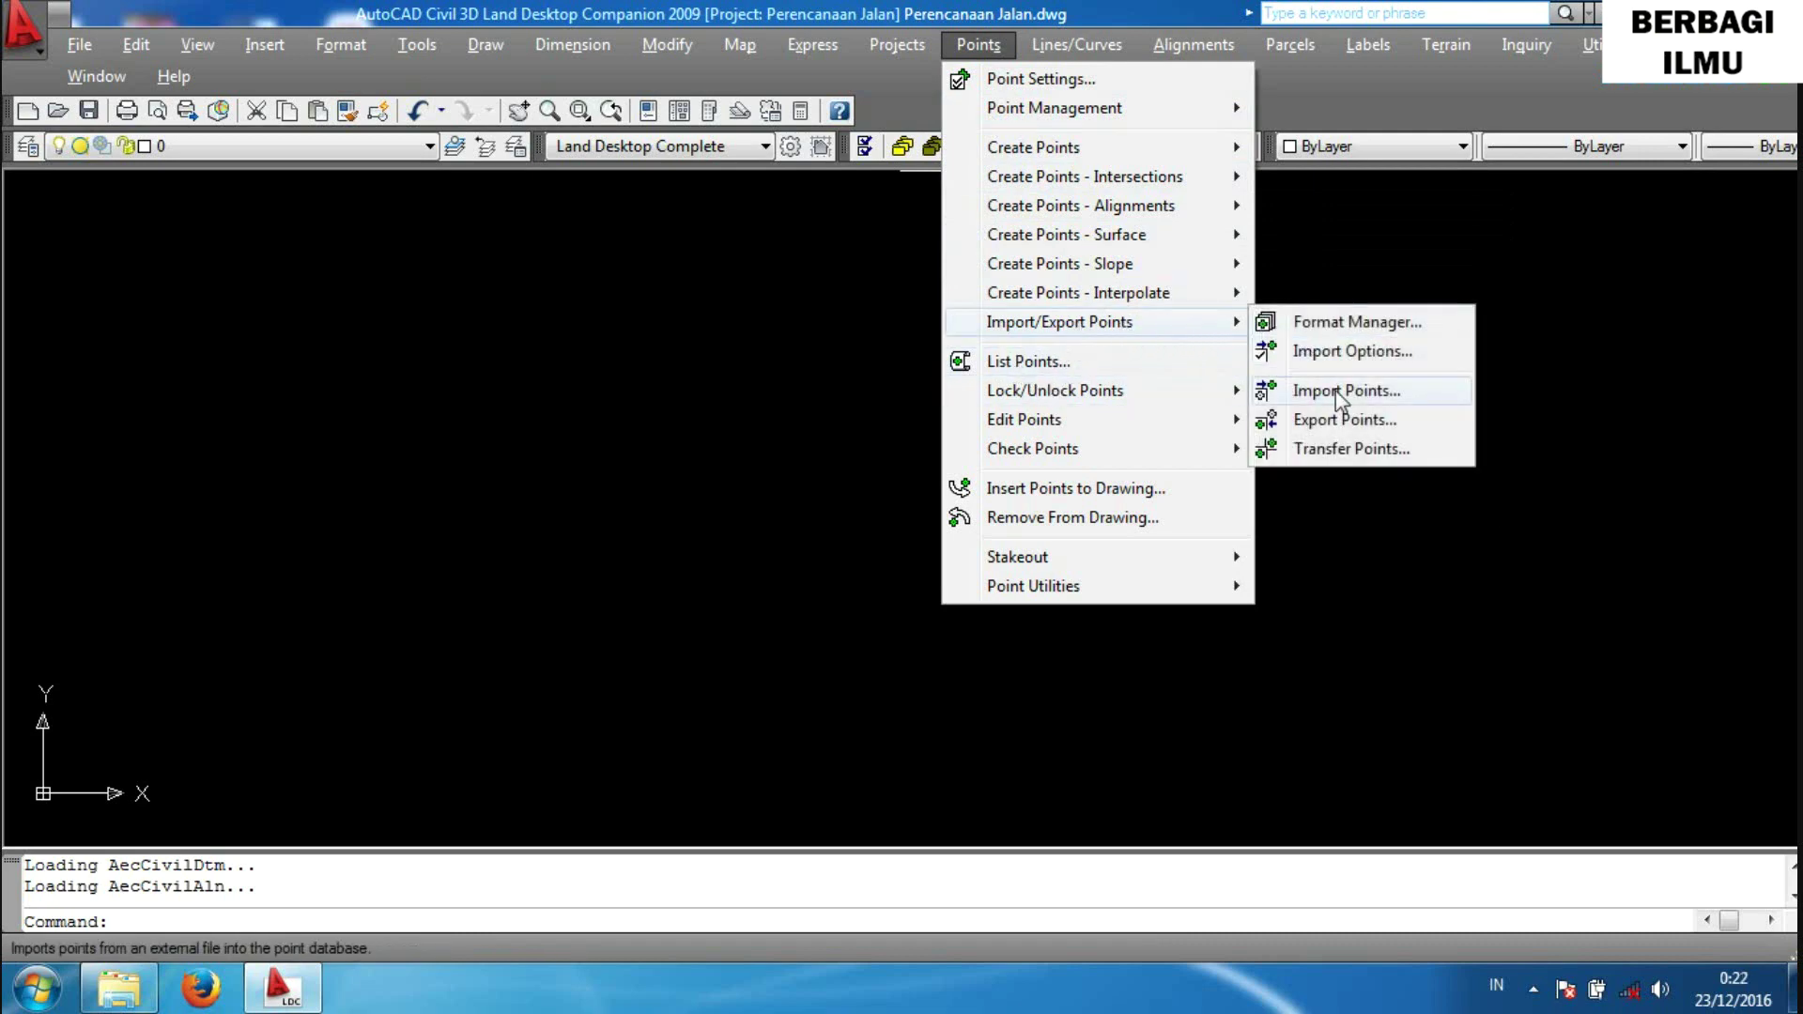
Start a point import using the PENZD (space delimited) format.
left_click(1341, 397)
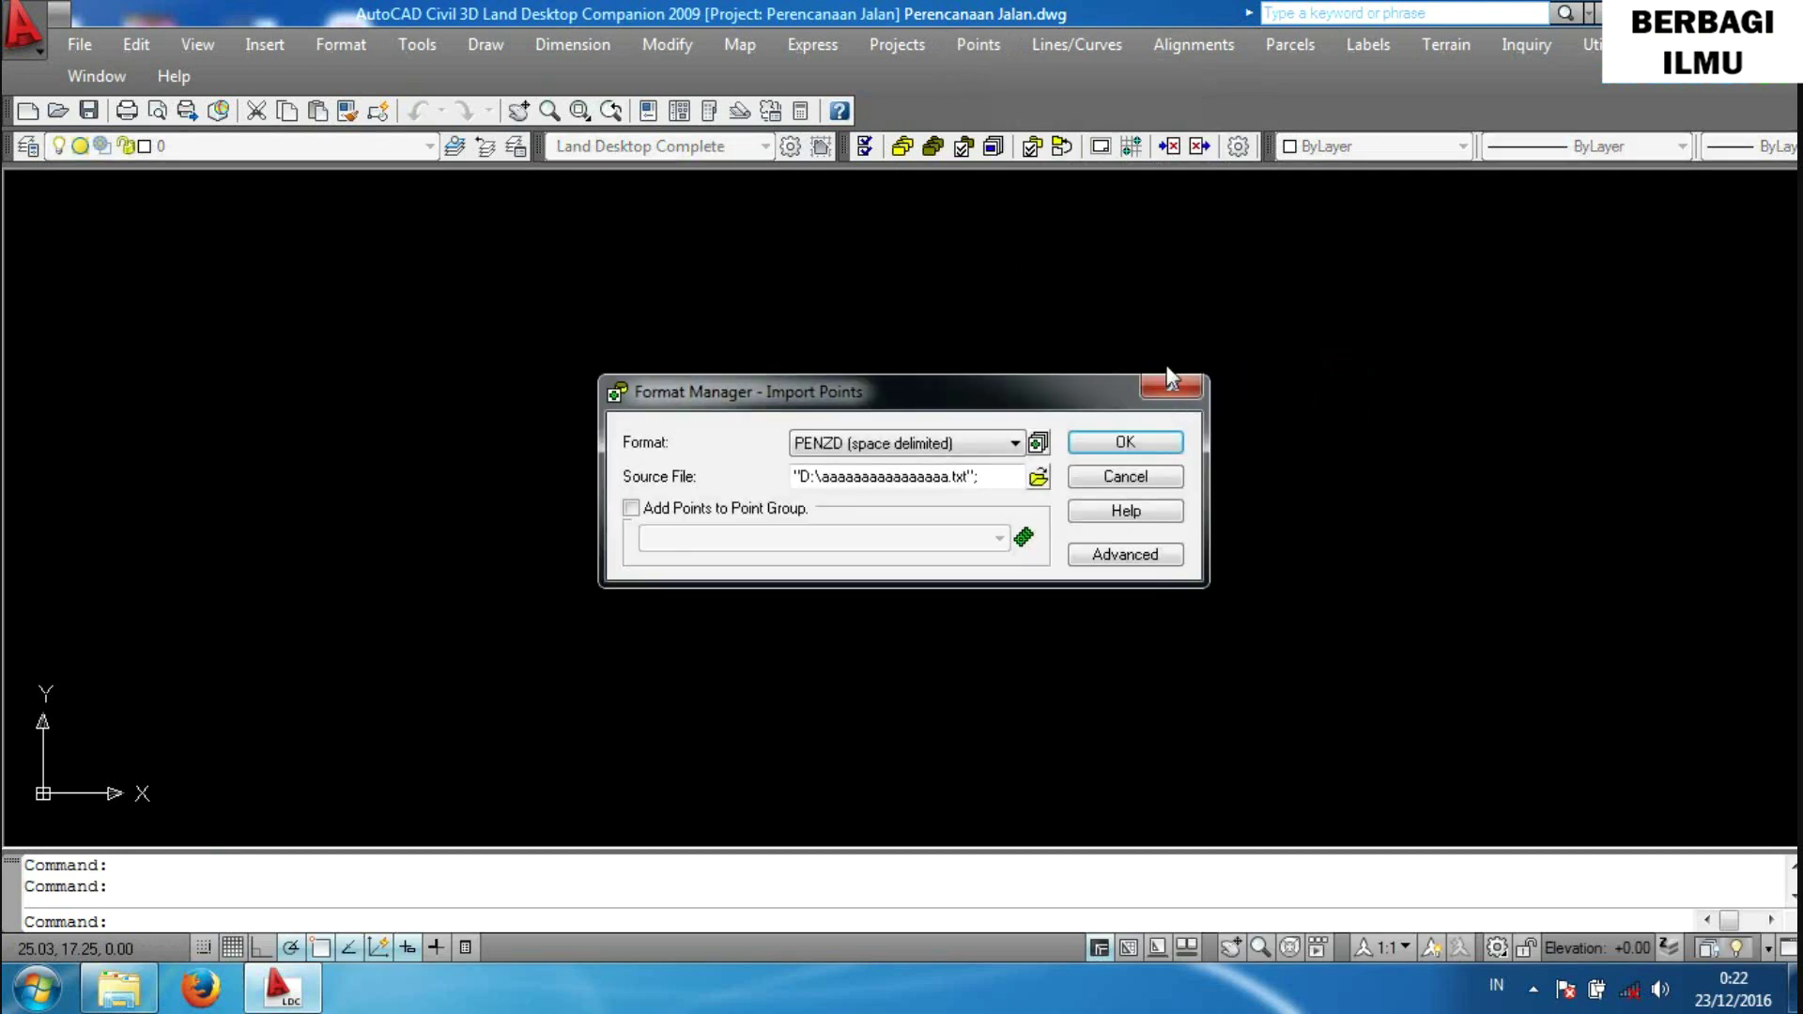
left_click(1001, 448)
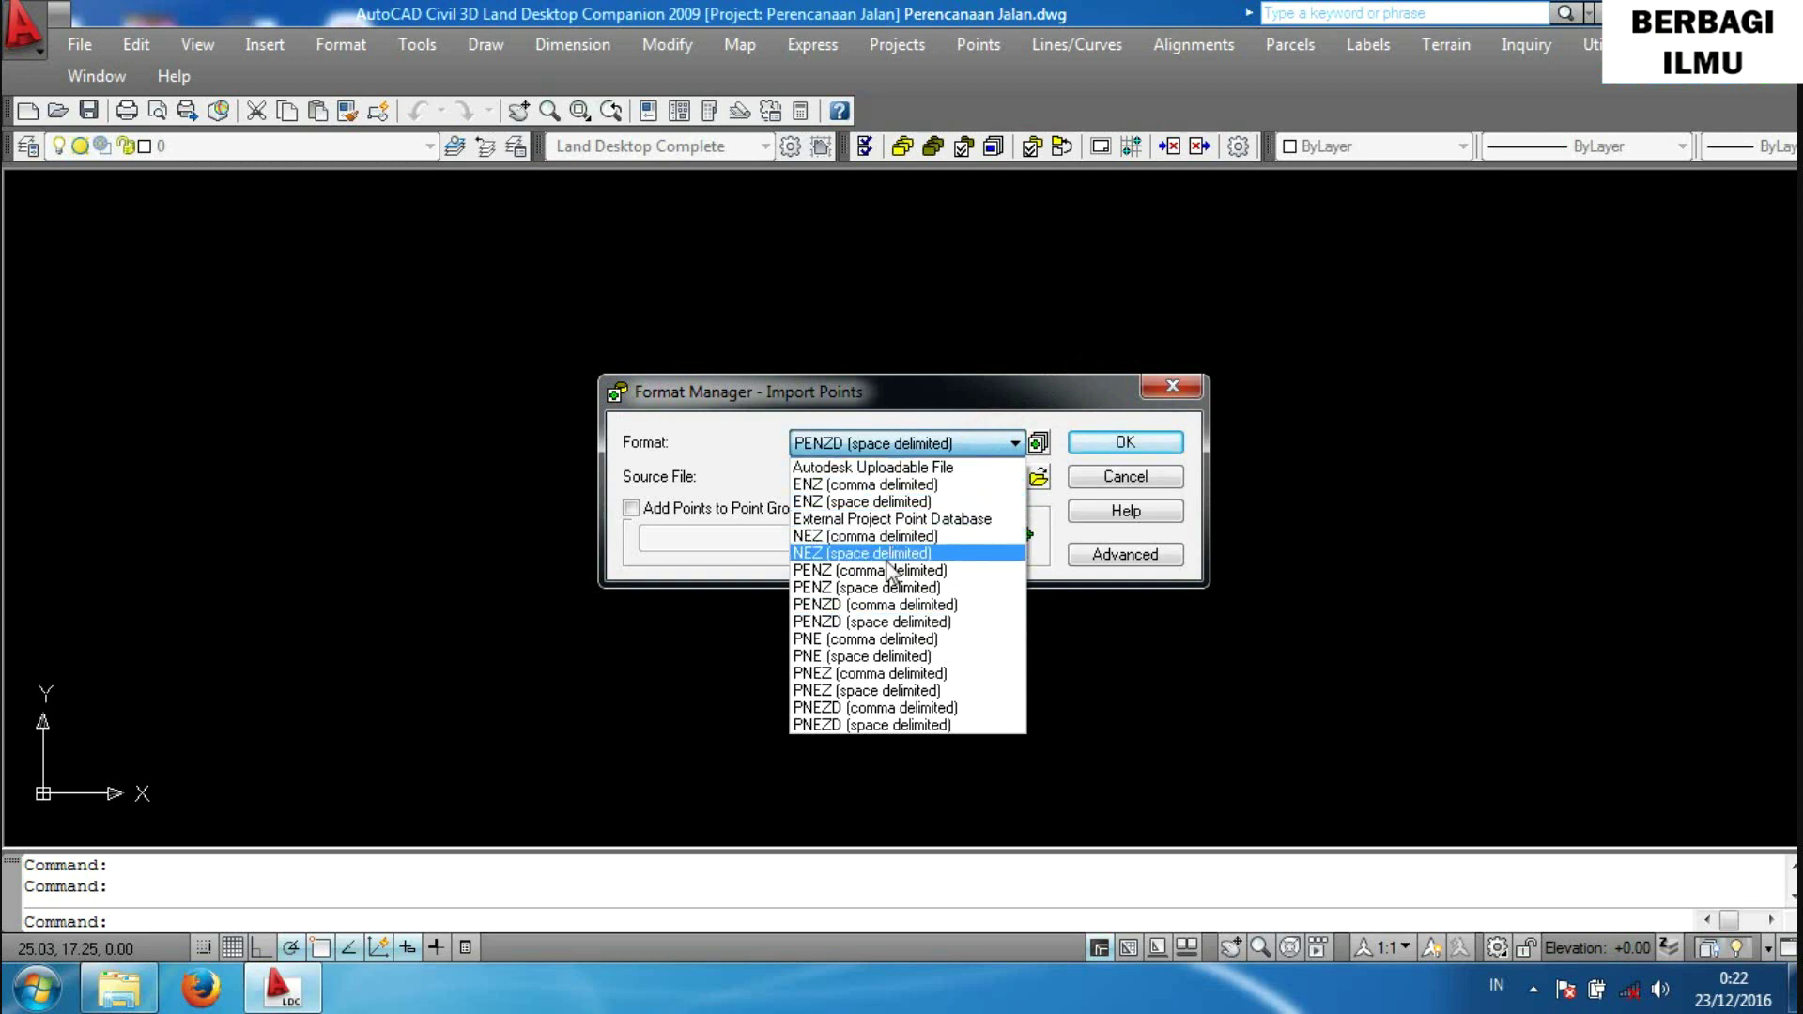
left_click(880, 624)
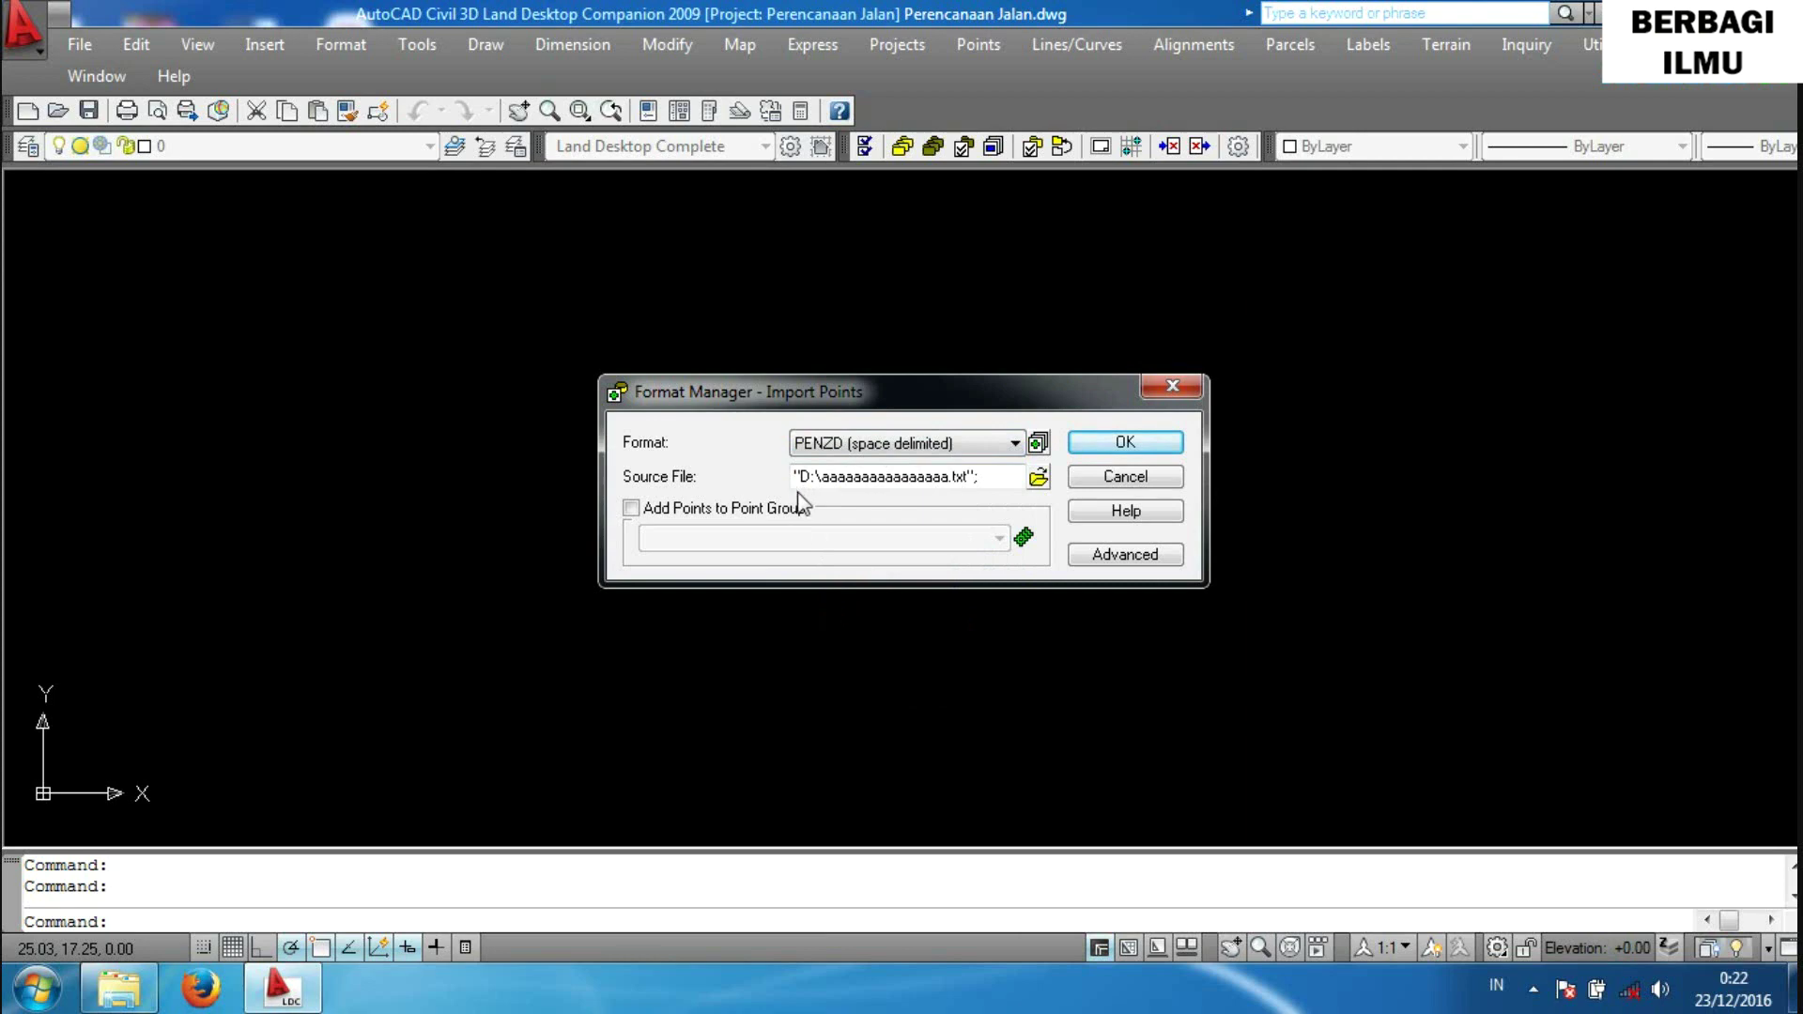
left_click(1038, 479)
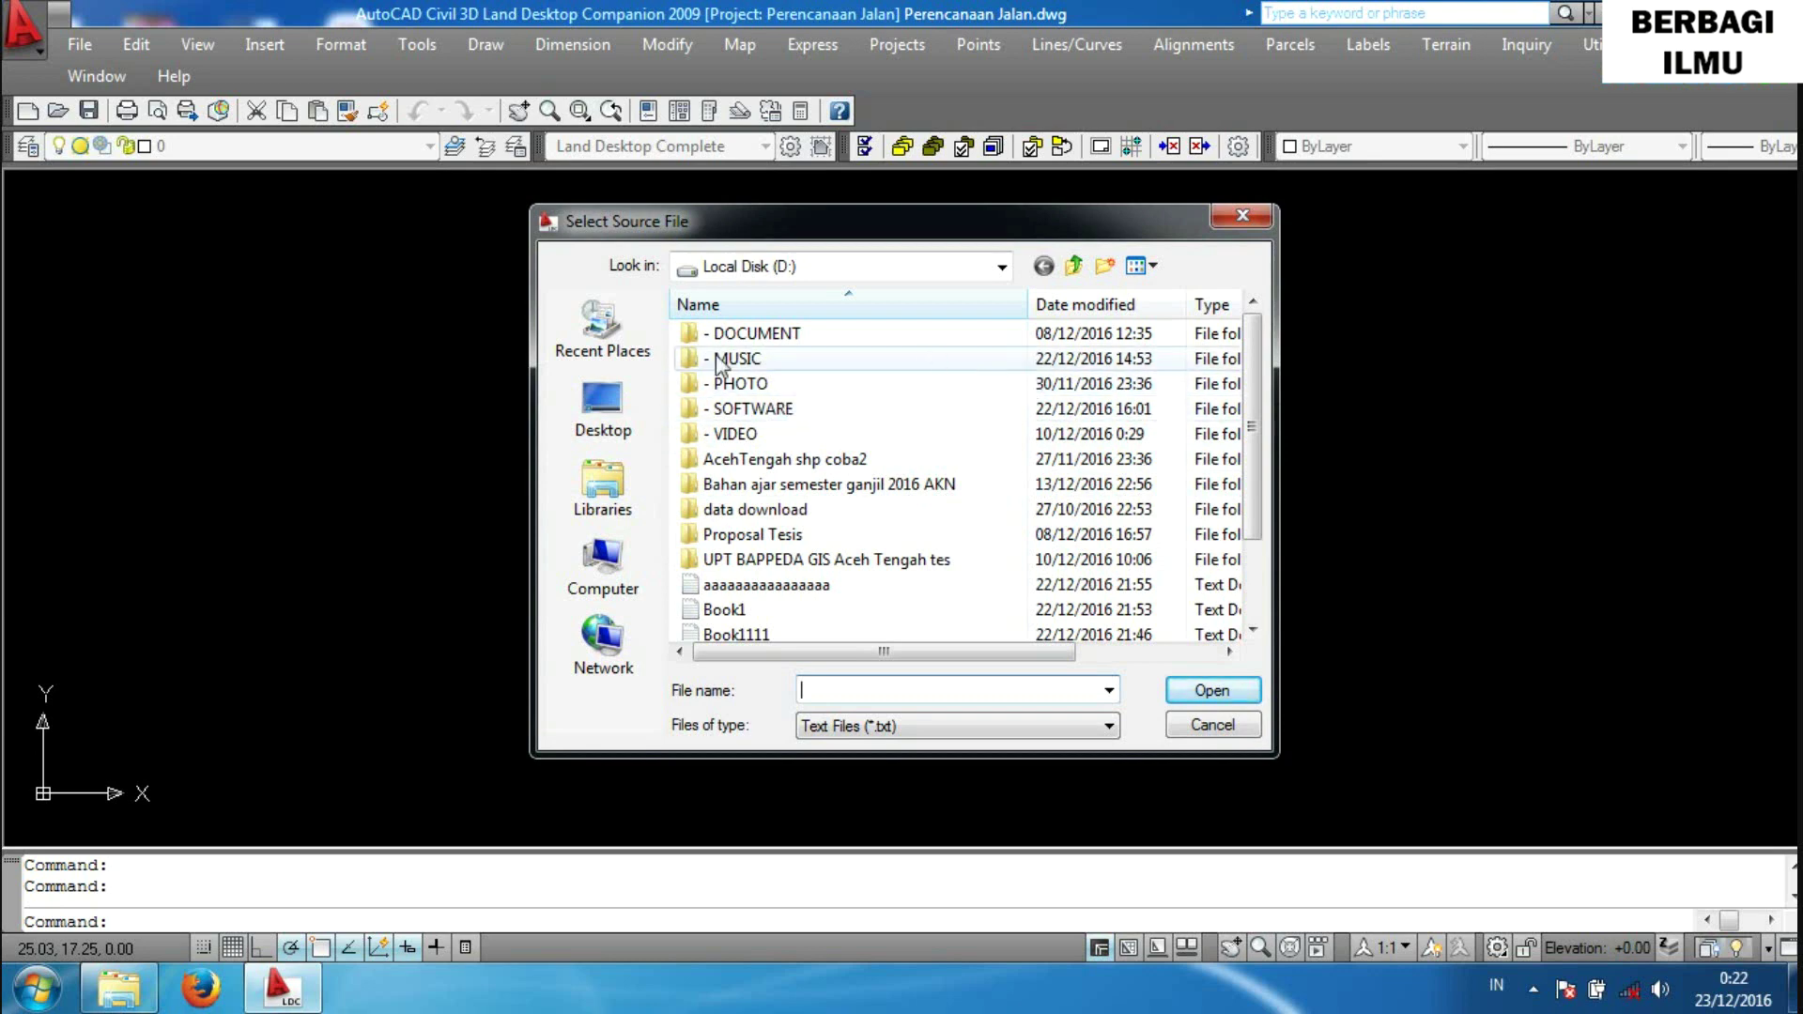
Import C:\Land Projects 2009\Tutorial1\SURVEY\All Points into the point database.
left_click(612, 554)
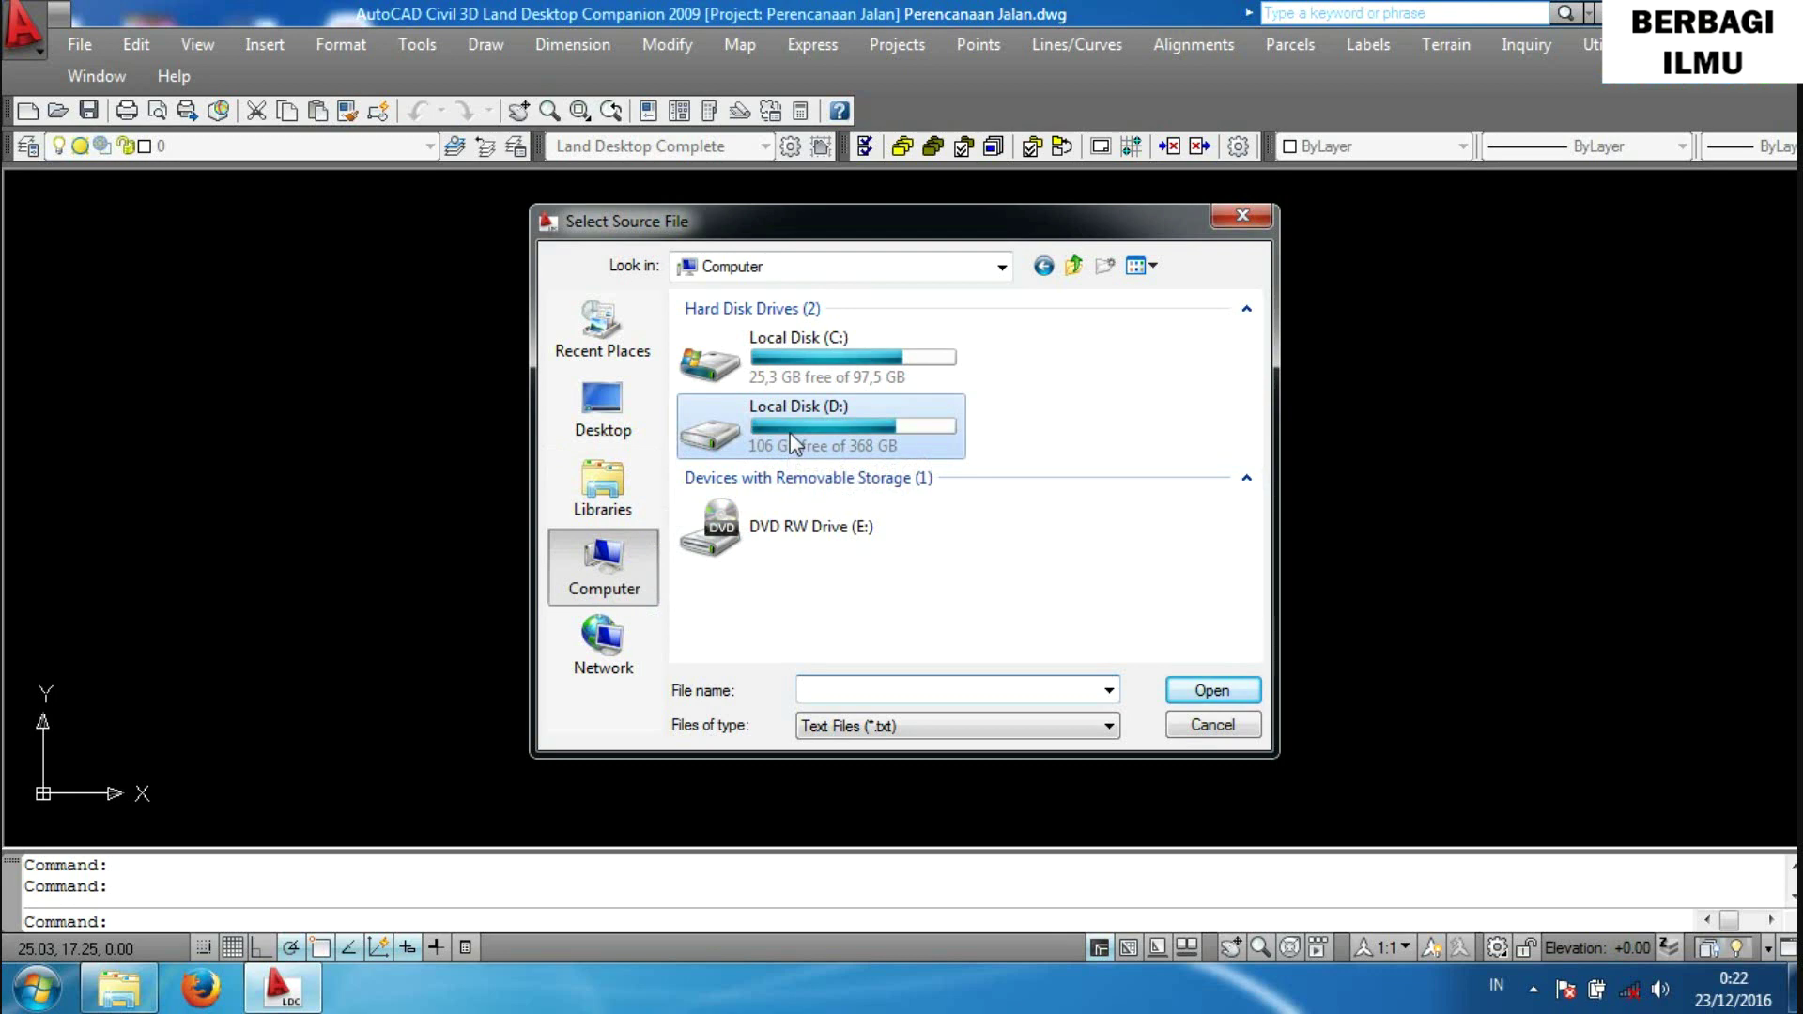
double_click(783, 366)
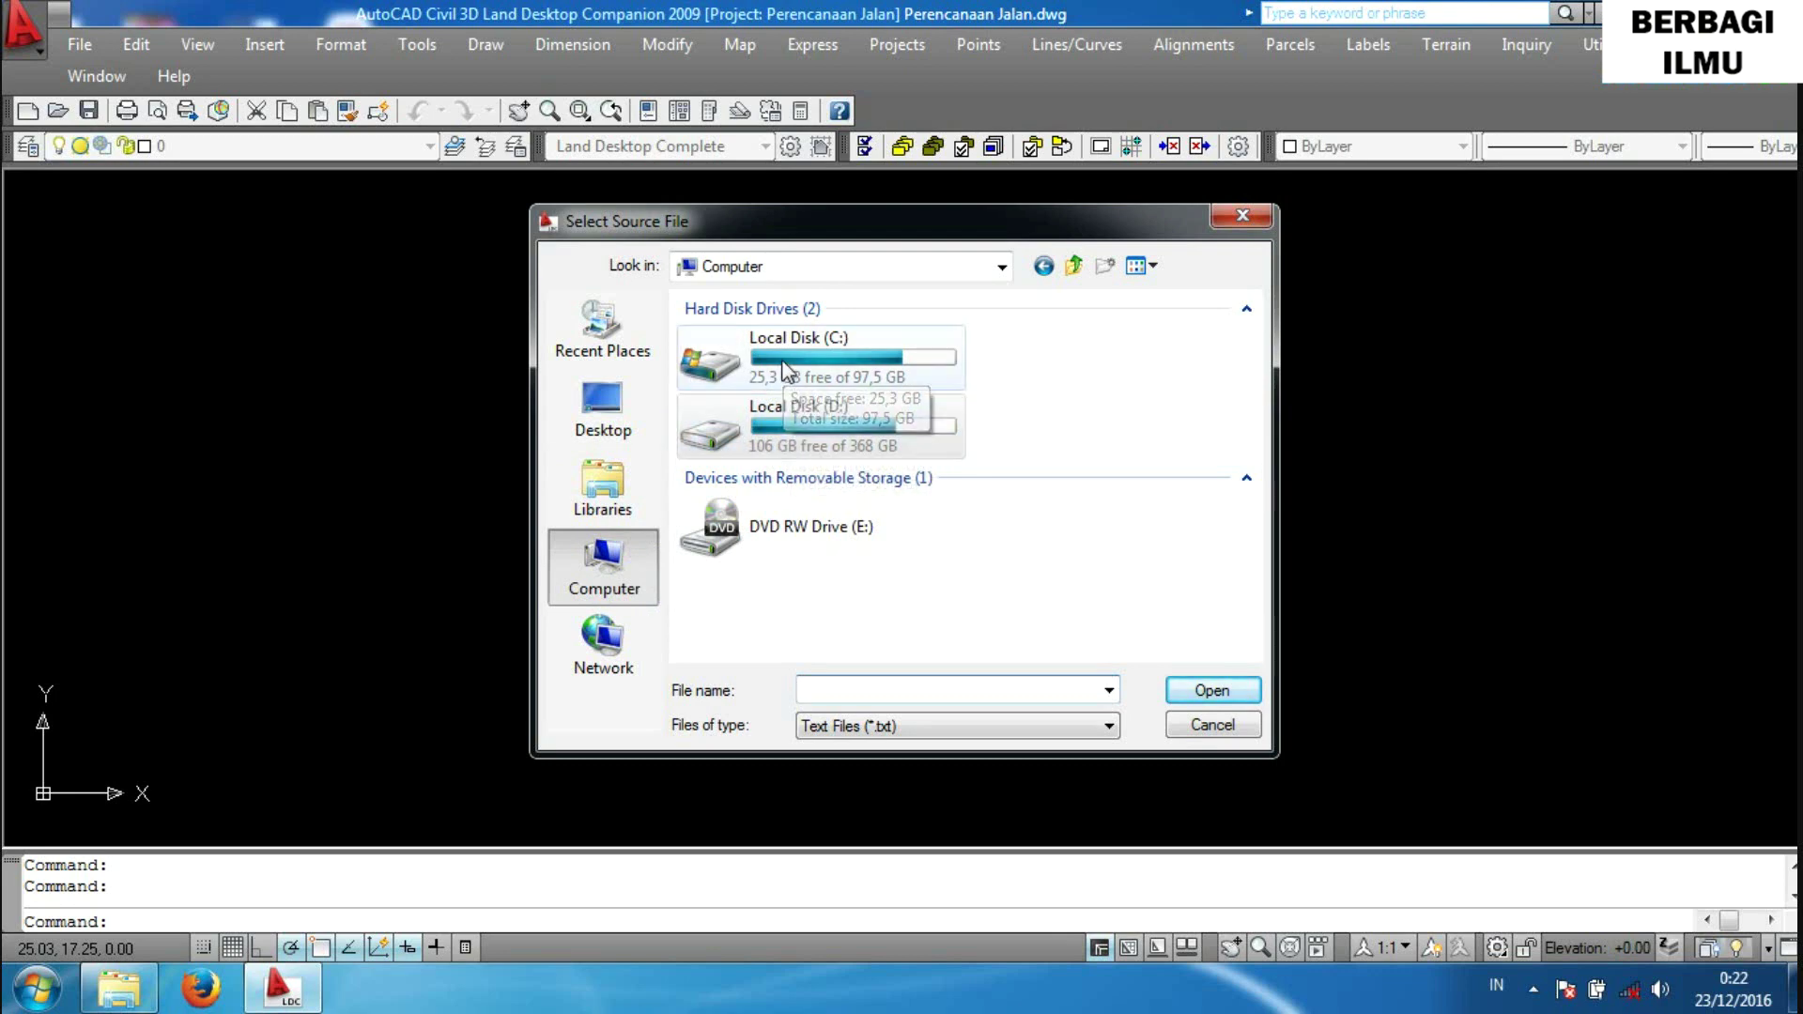
left_click(767, 434)
double_click(767, 435)
left_click(758, 435)
double_click(759, 435)
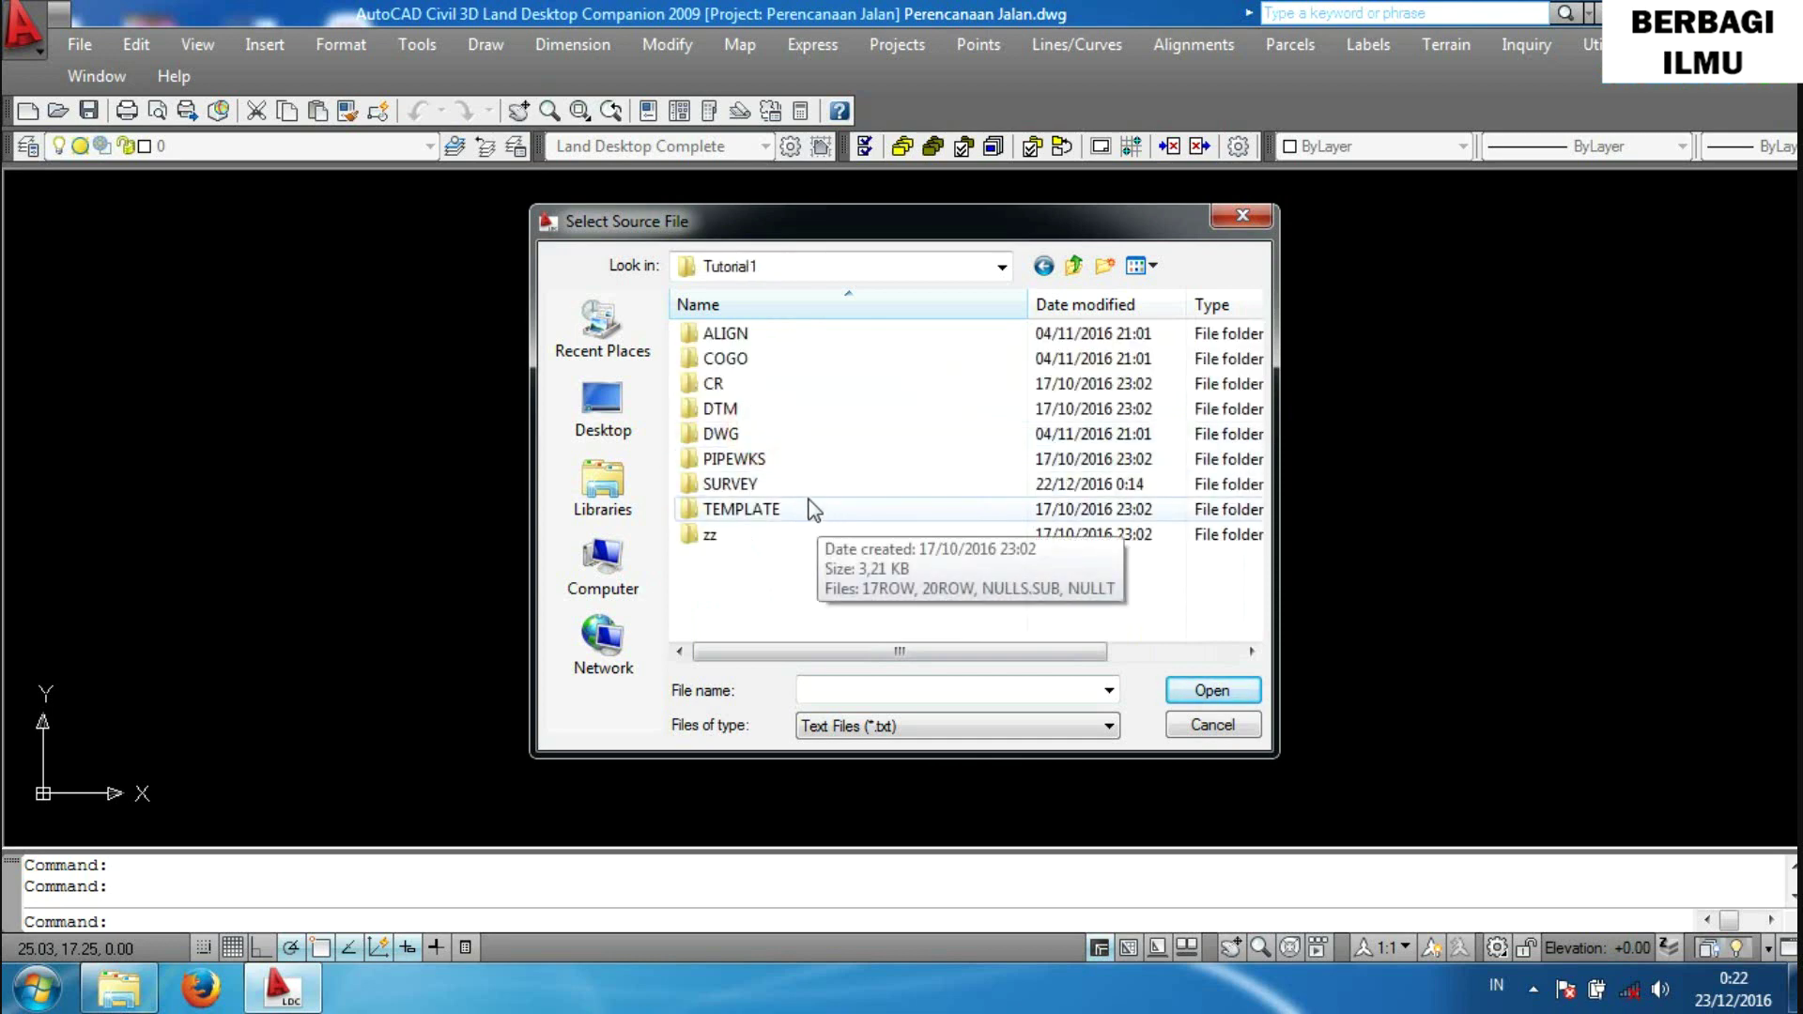
double_click(776, 483)
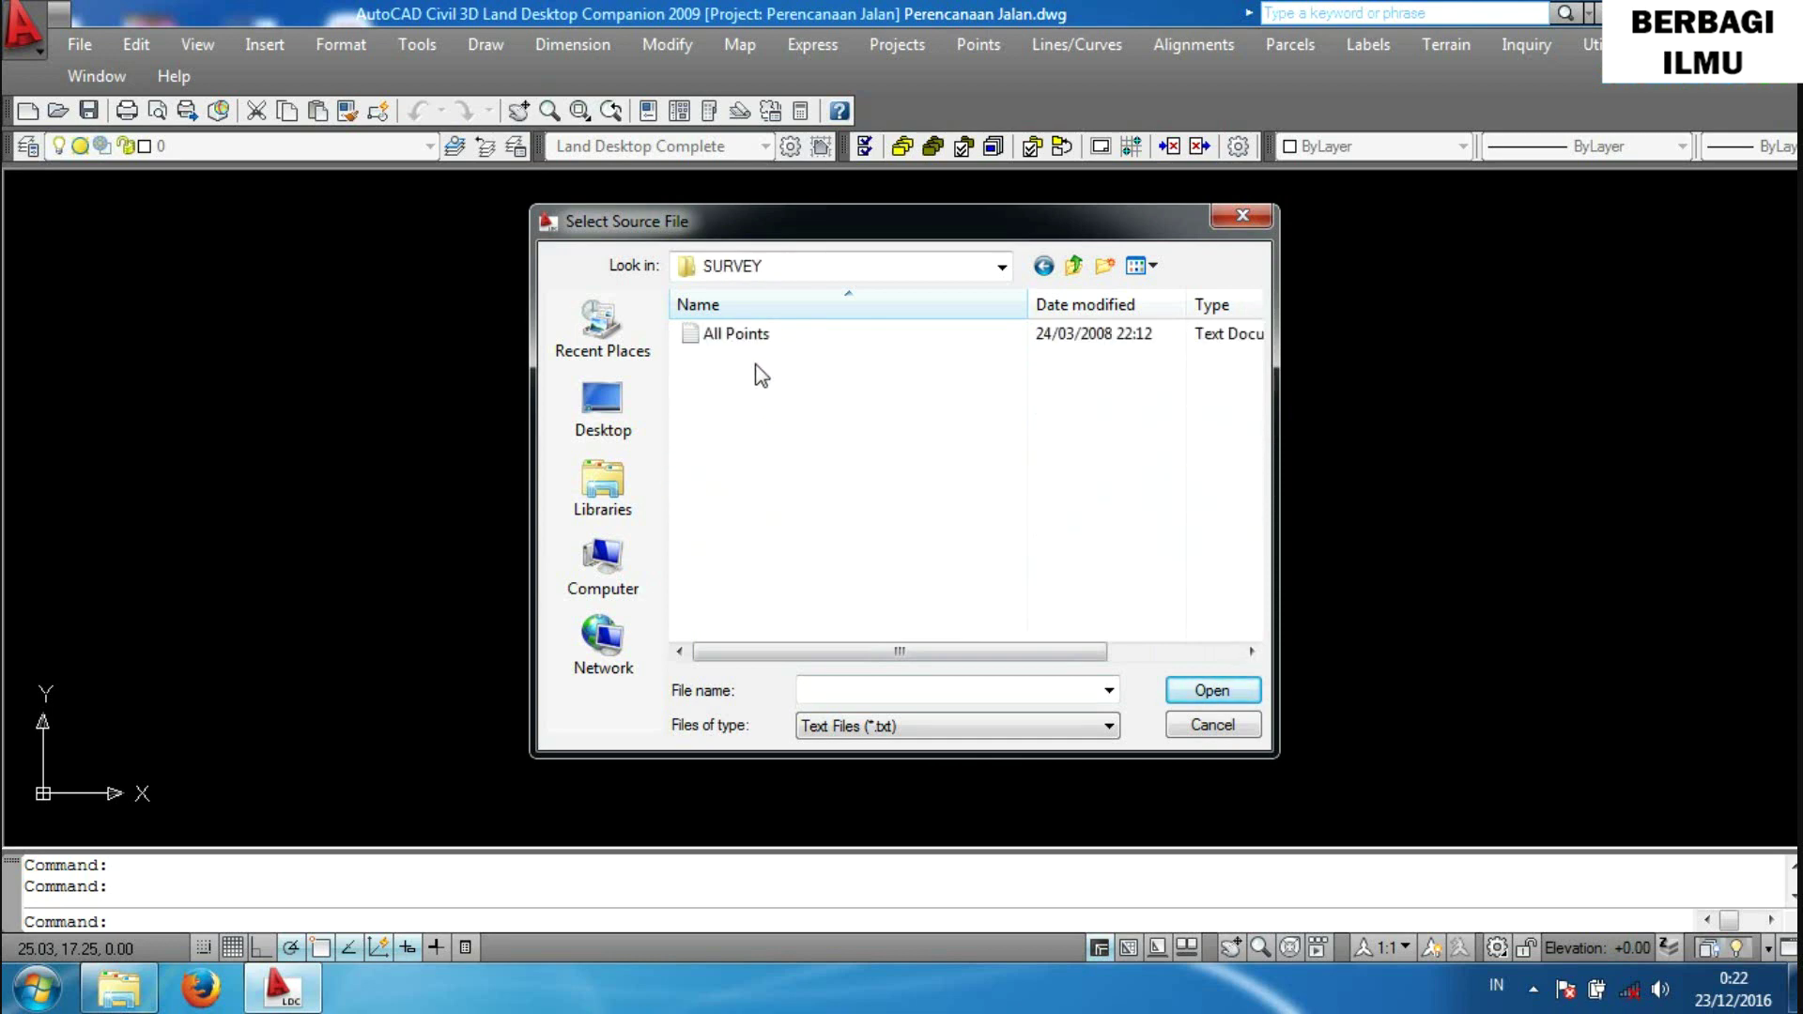
left_click(735, 334)
left_click(1185, 693)
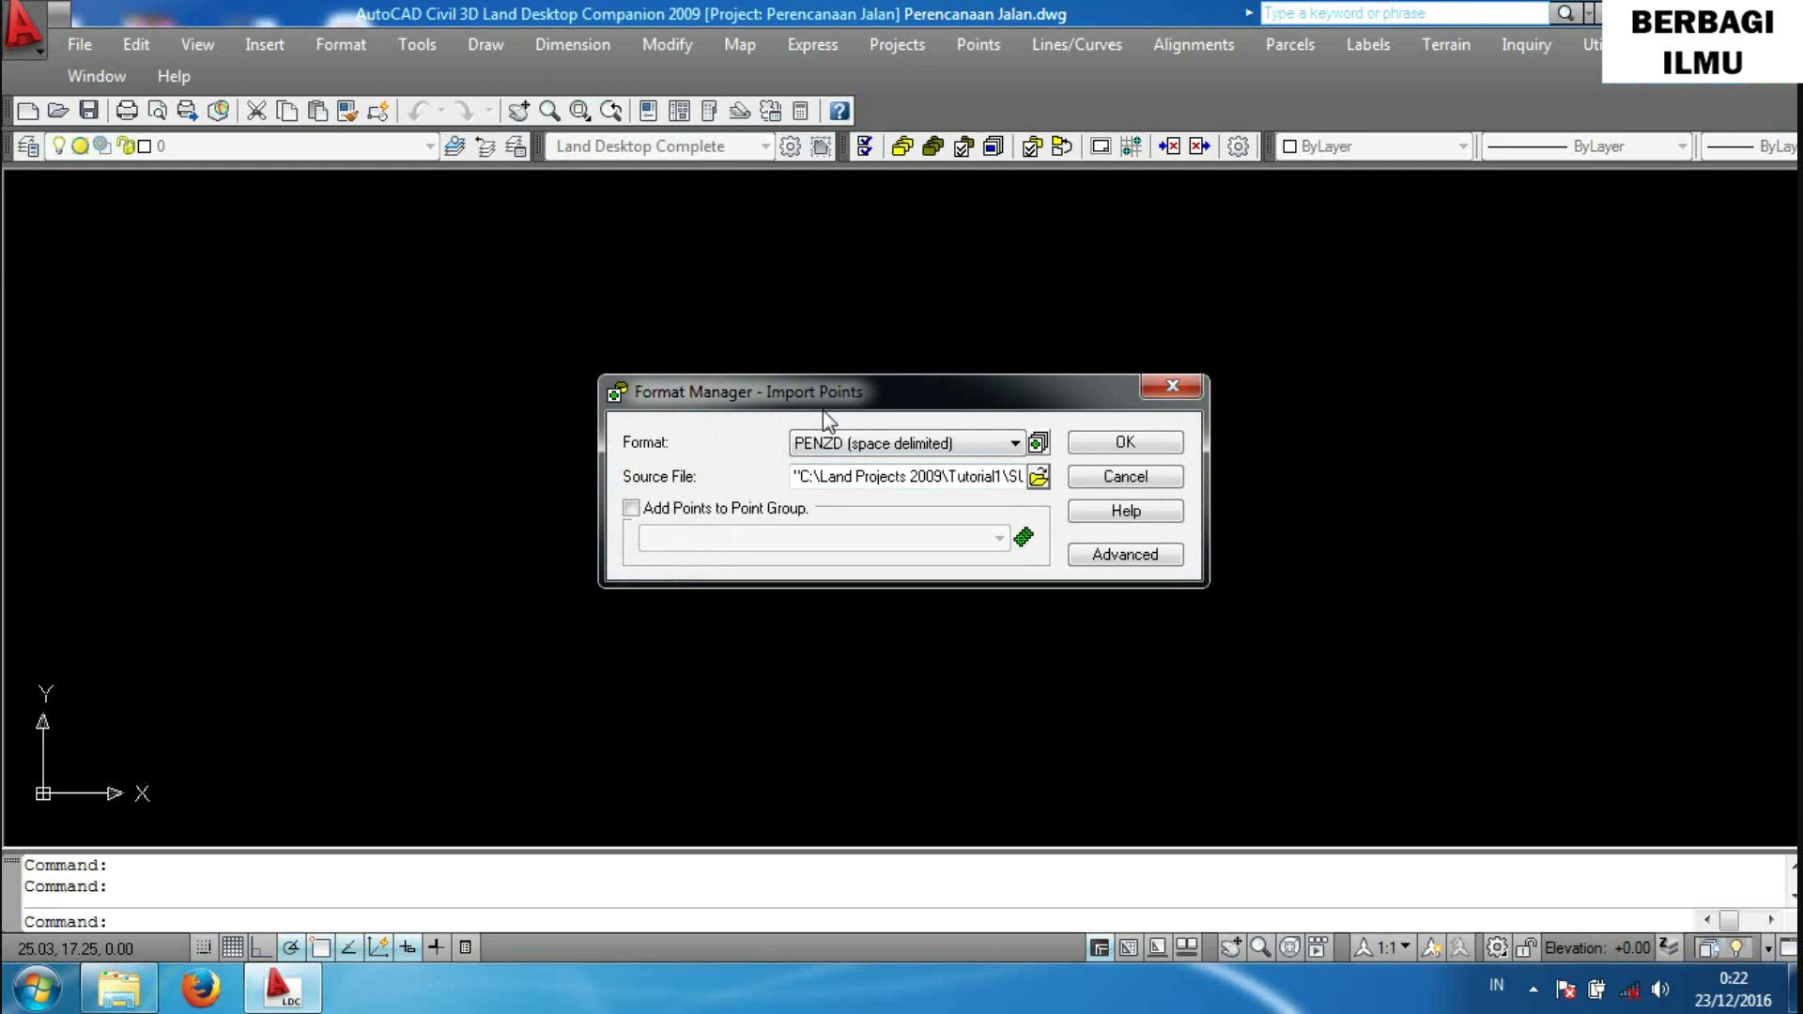
left_click(1115, 450)
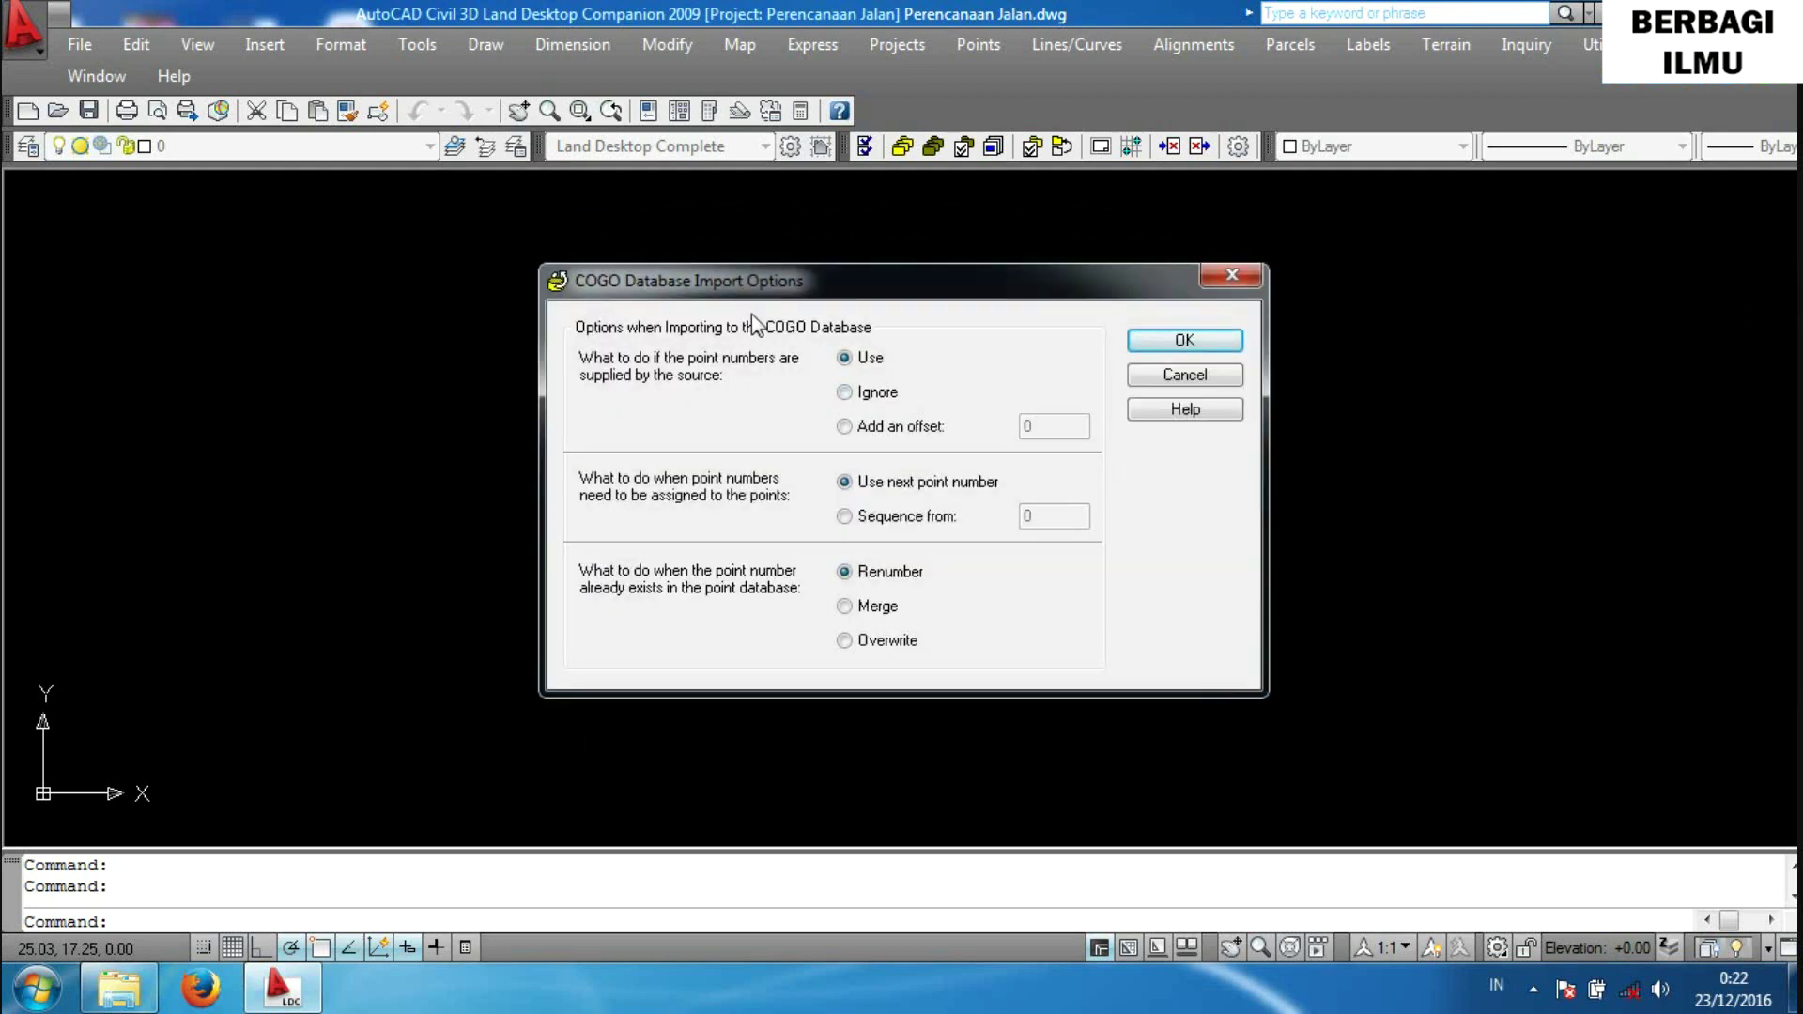
left_click(1169, 348)
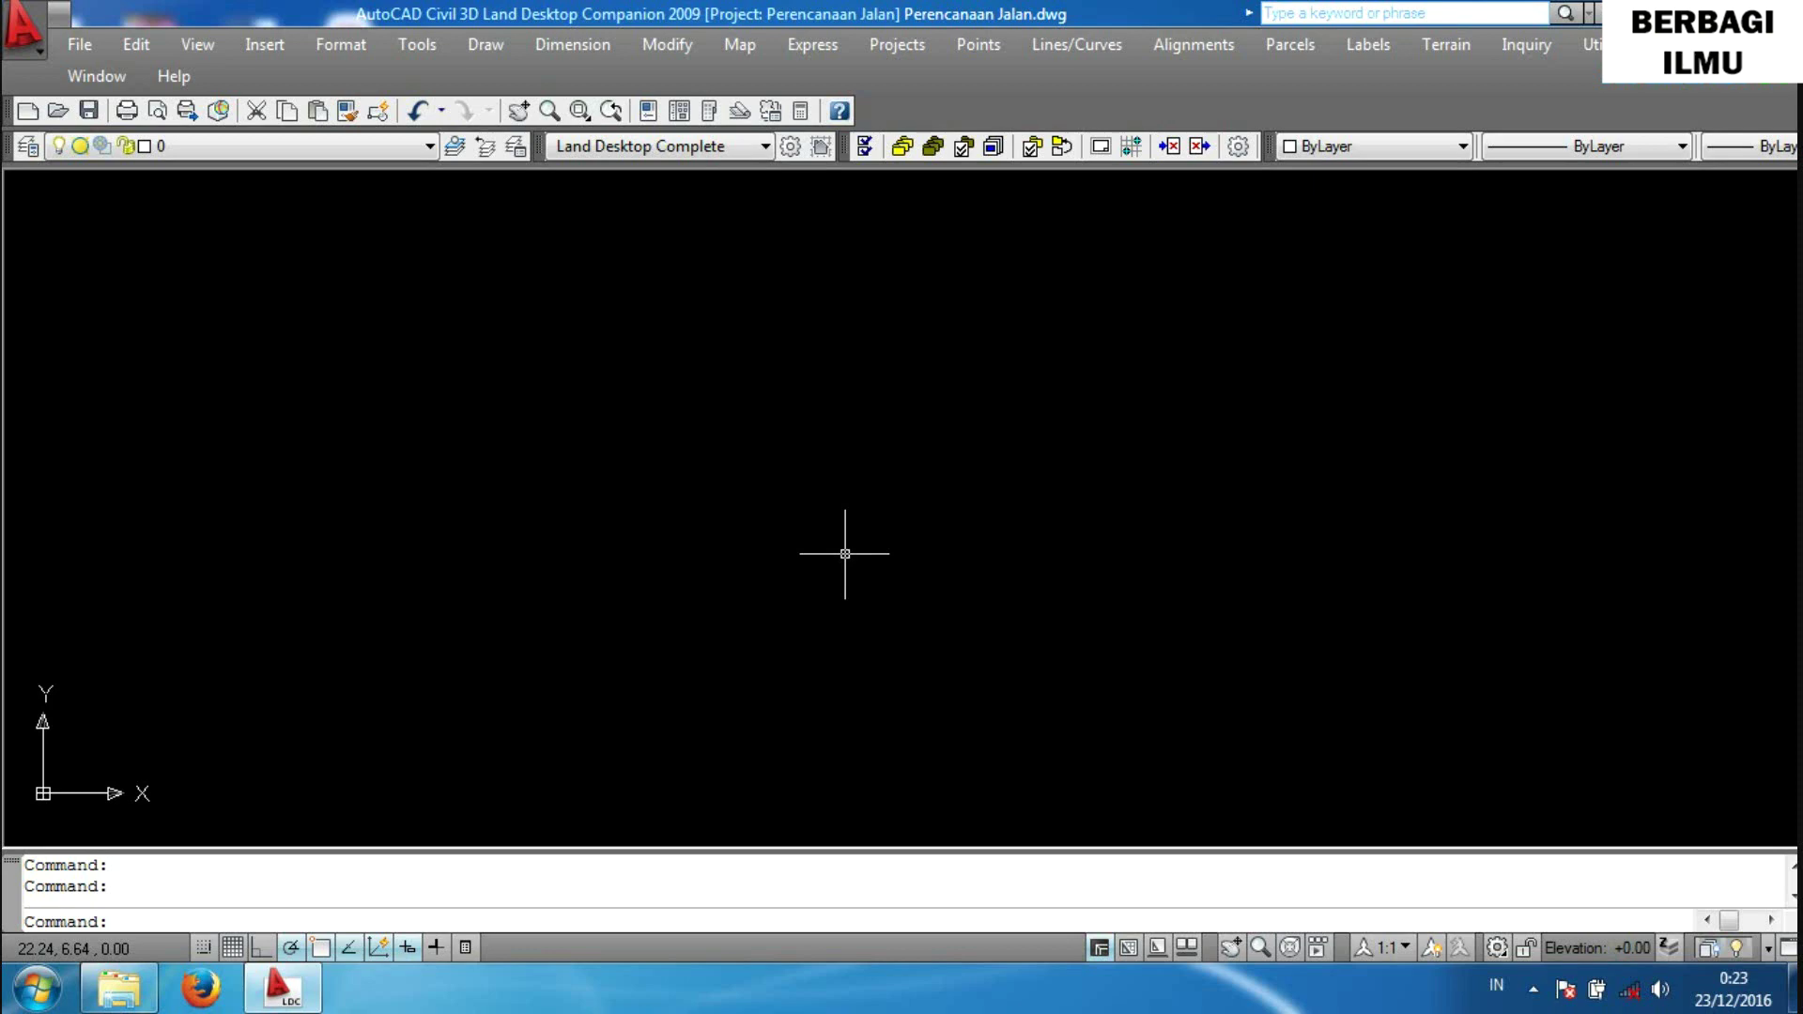
Zoom extents (Z, E) to fit all imported survey points in view.
type("z")
key("Return")
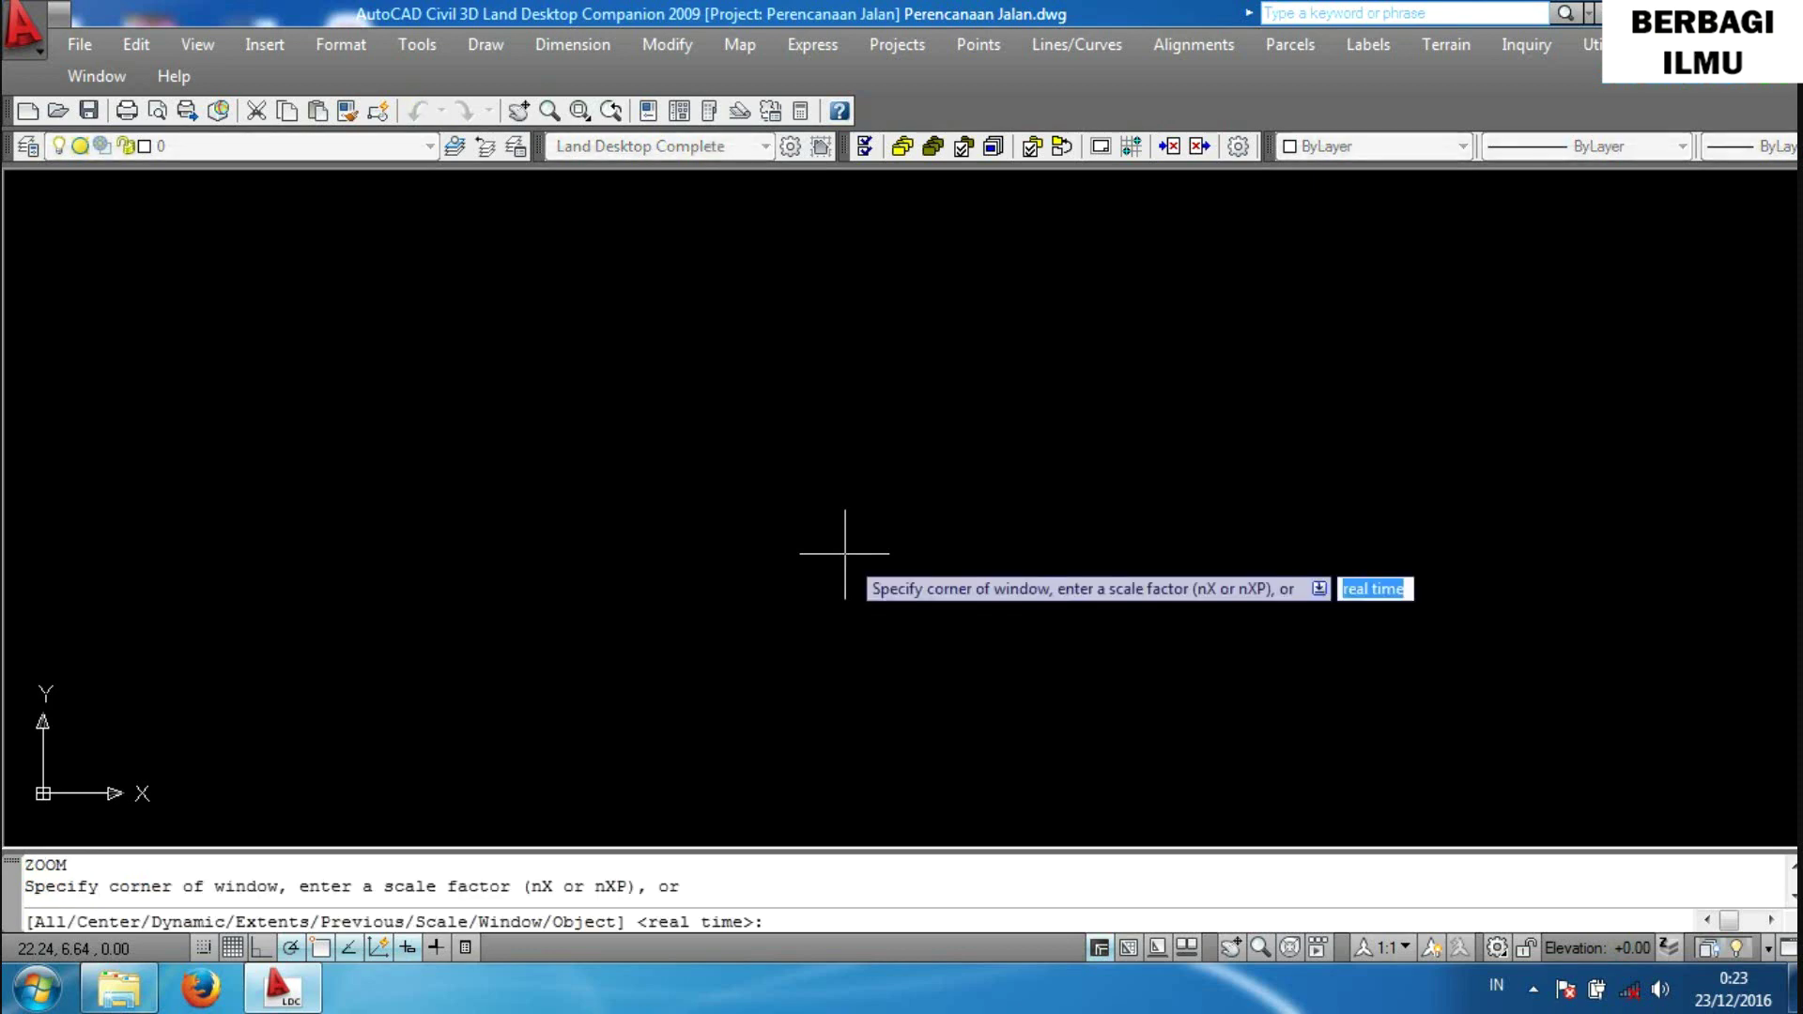
type("e")
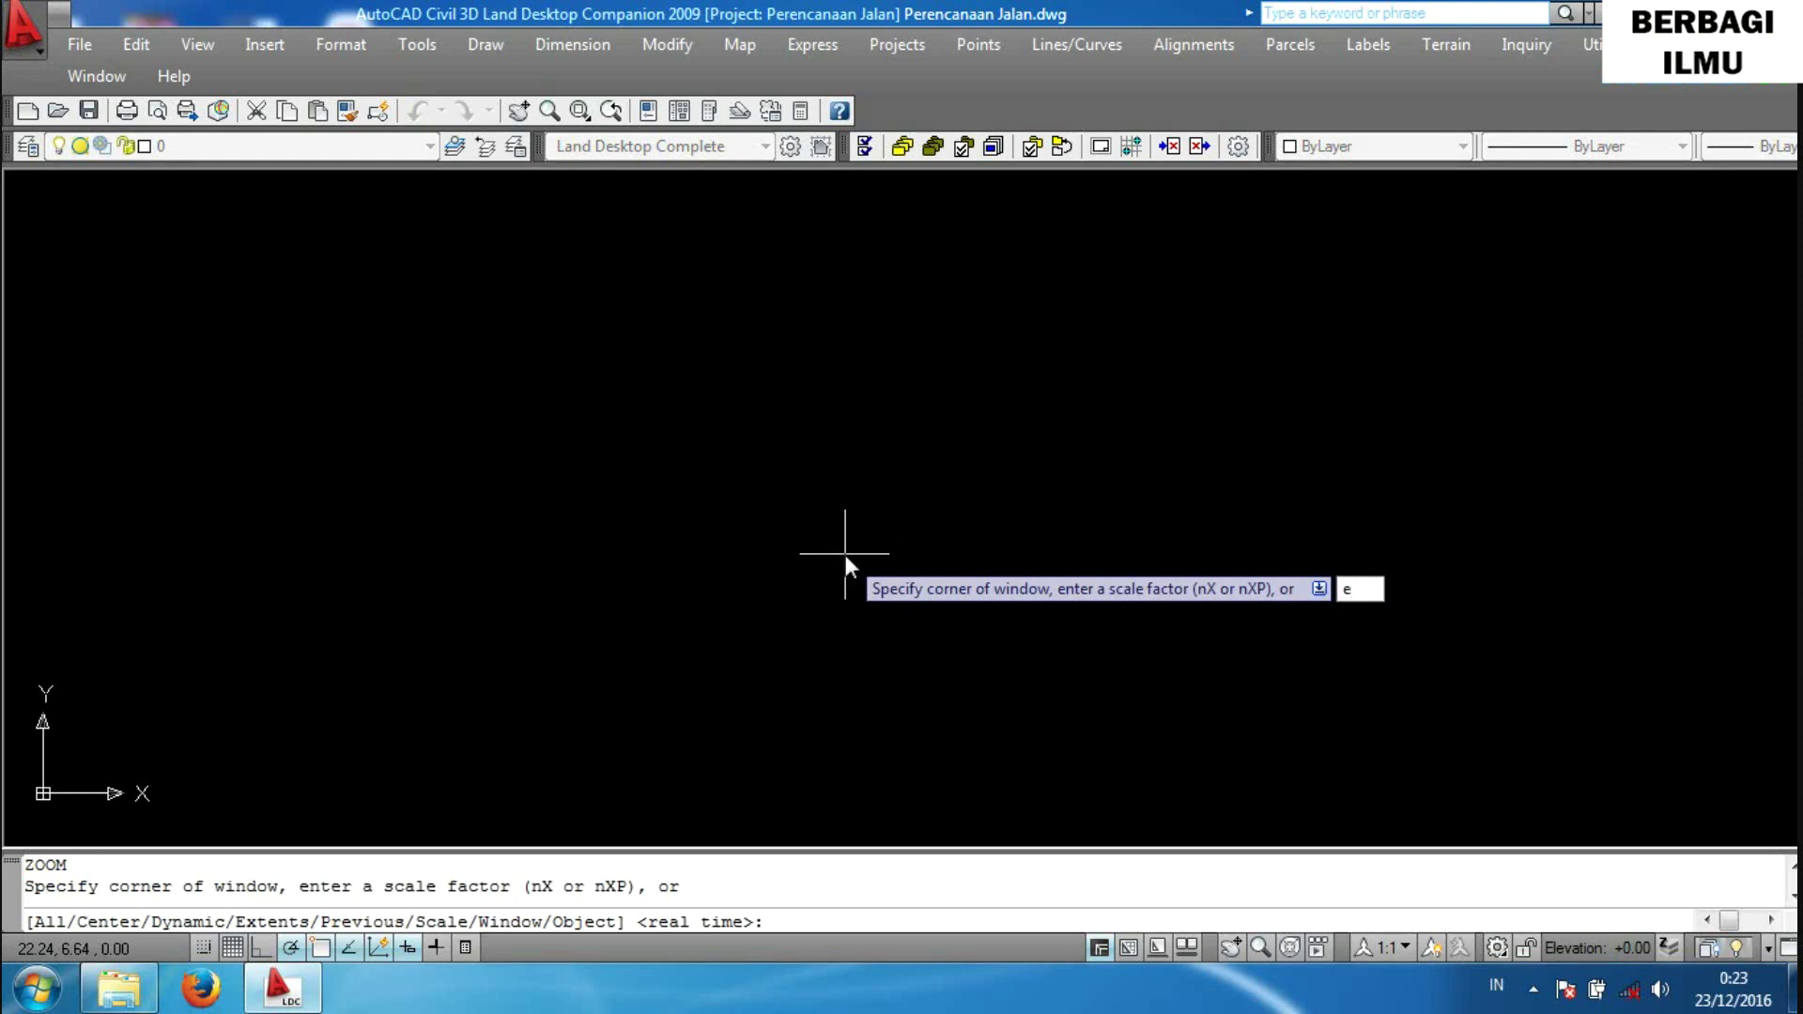
key("Return")
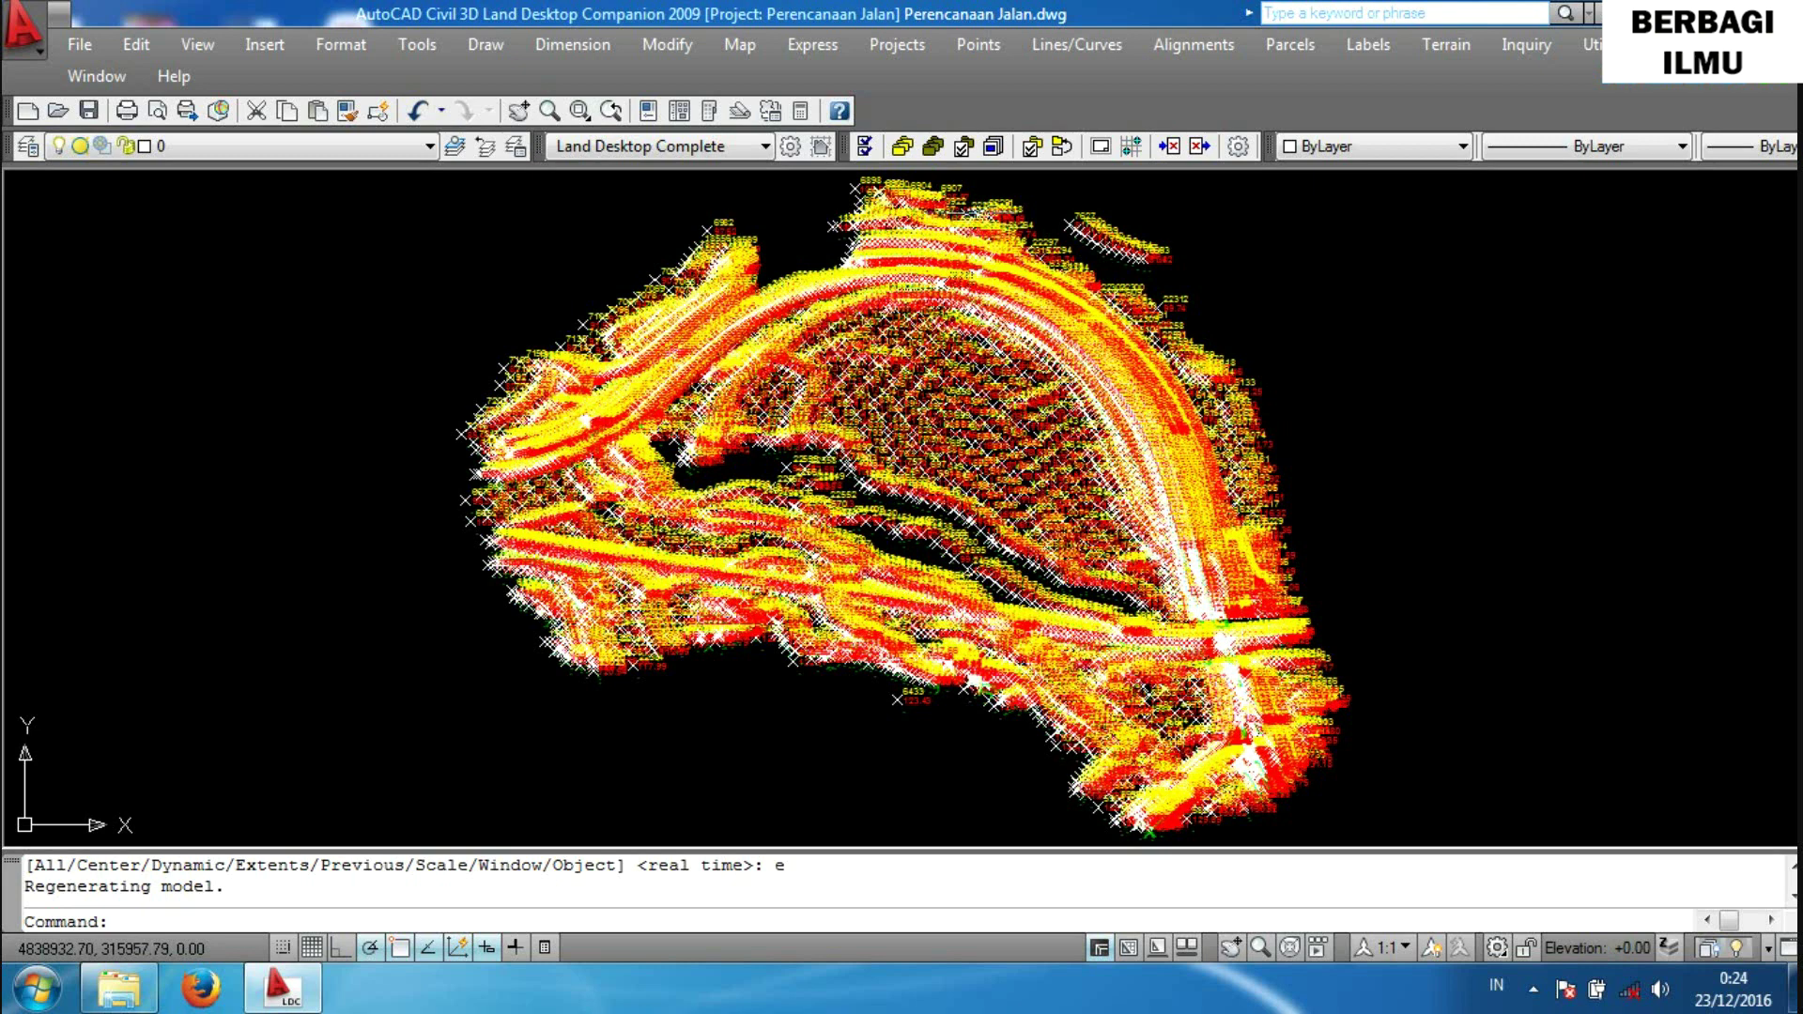
left_click(979, 48)
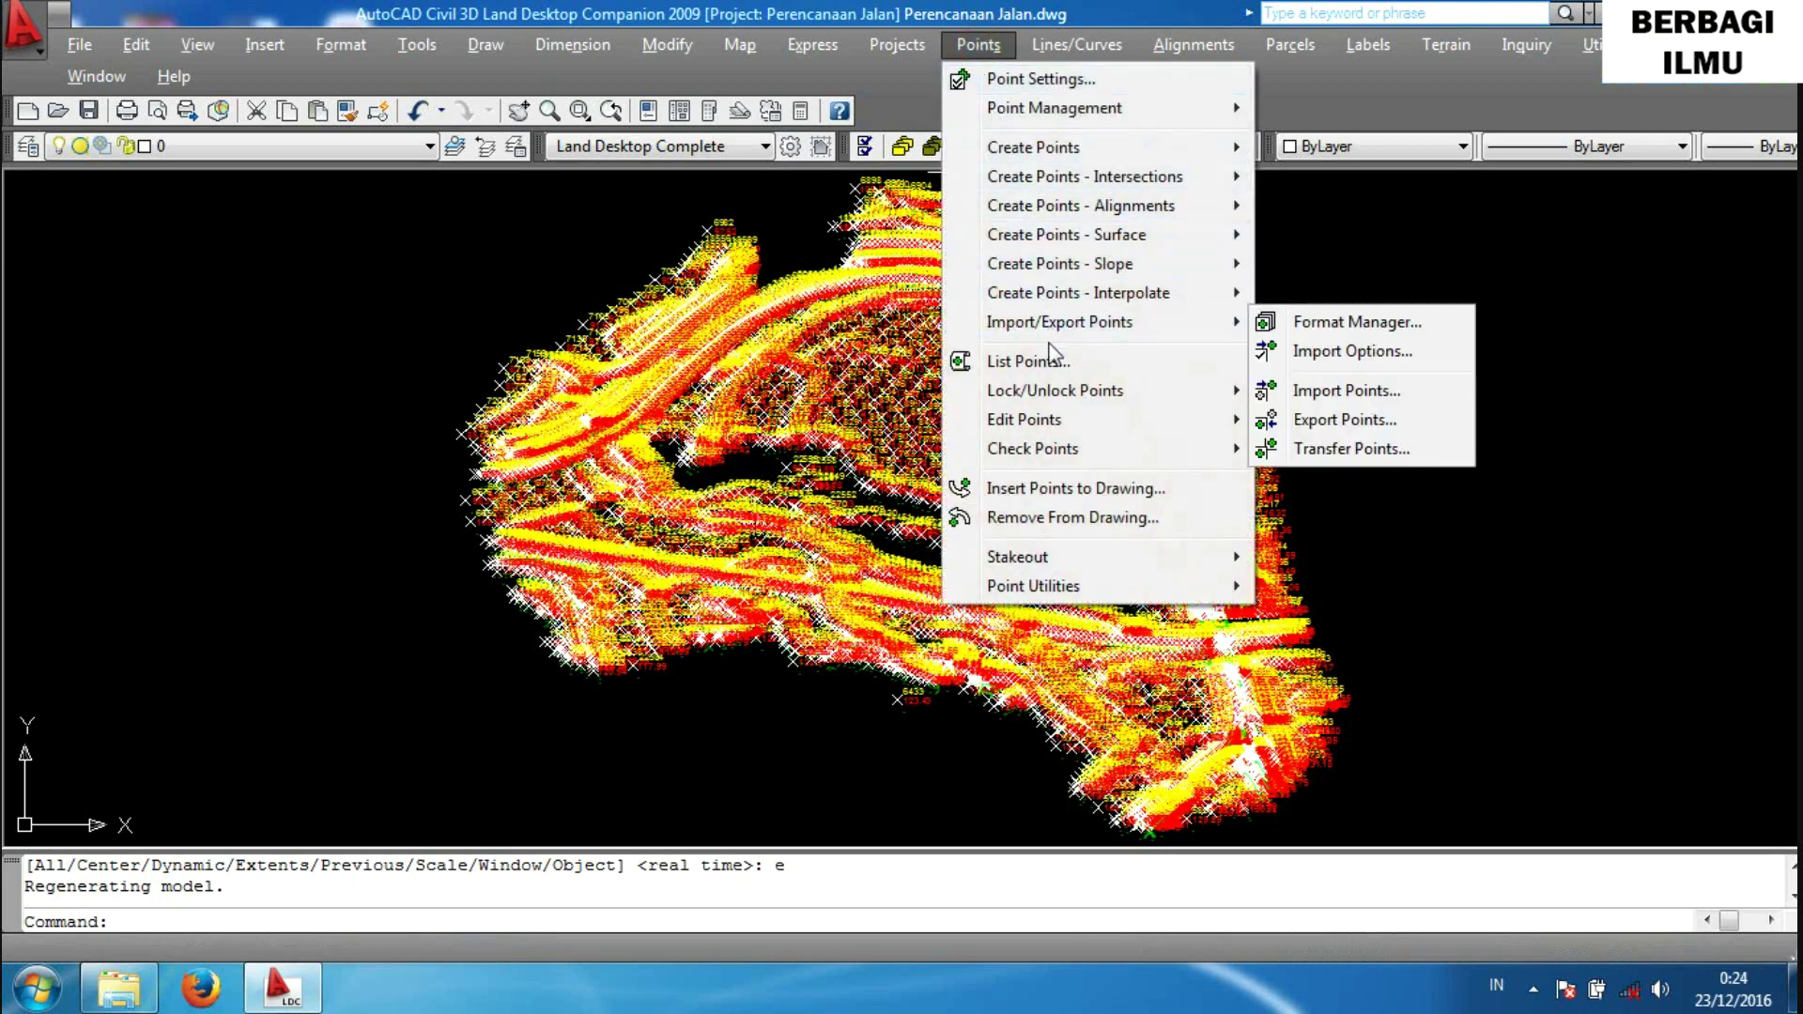
mouse_move(1024, 420)
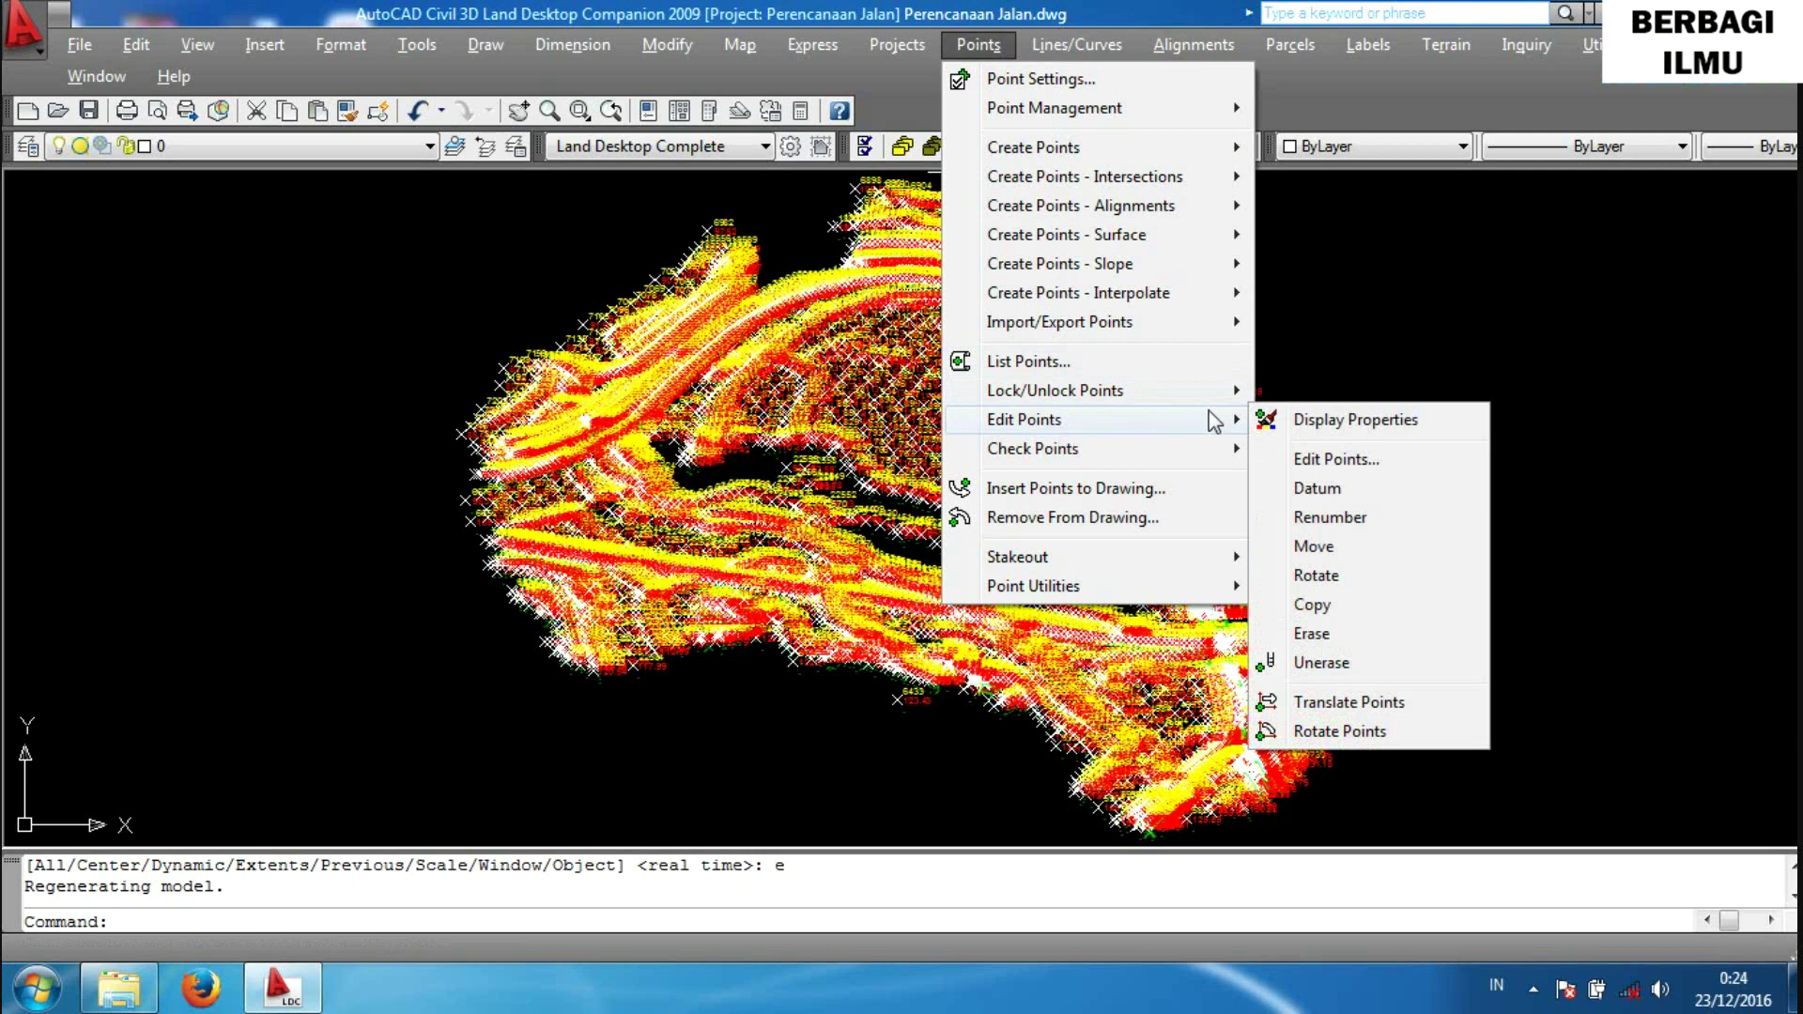
left_click(1366, 424)
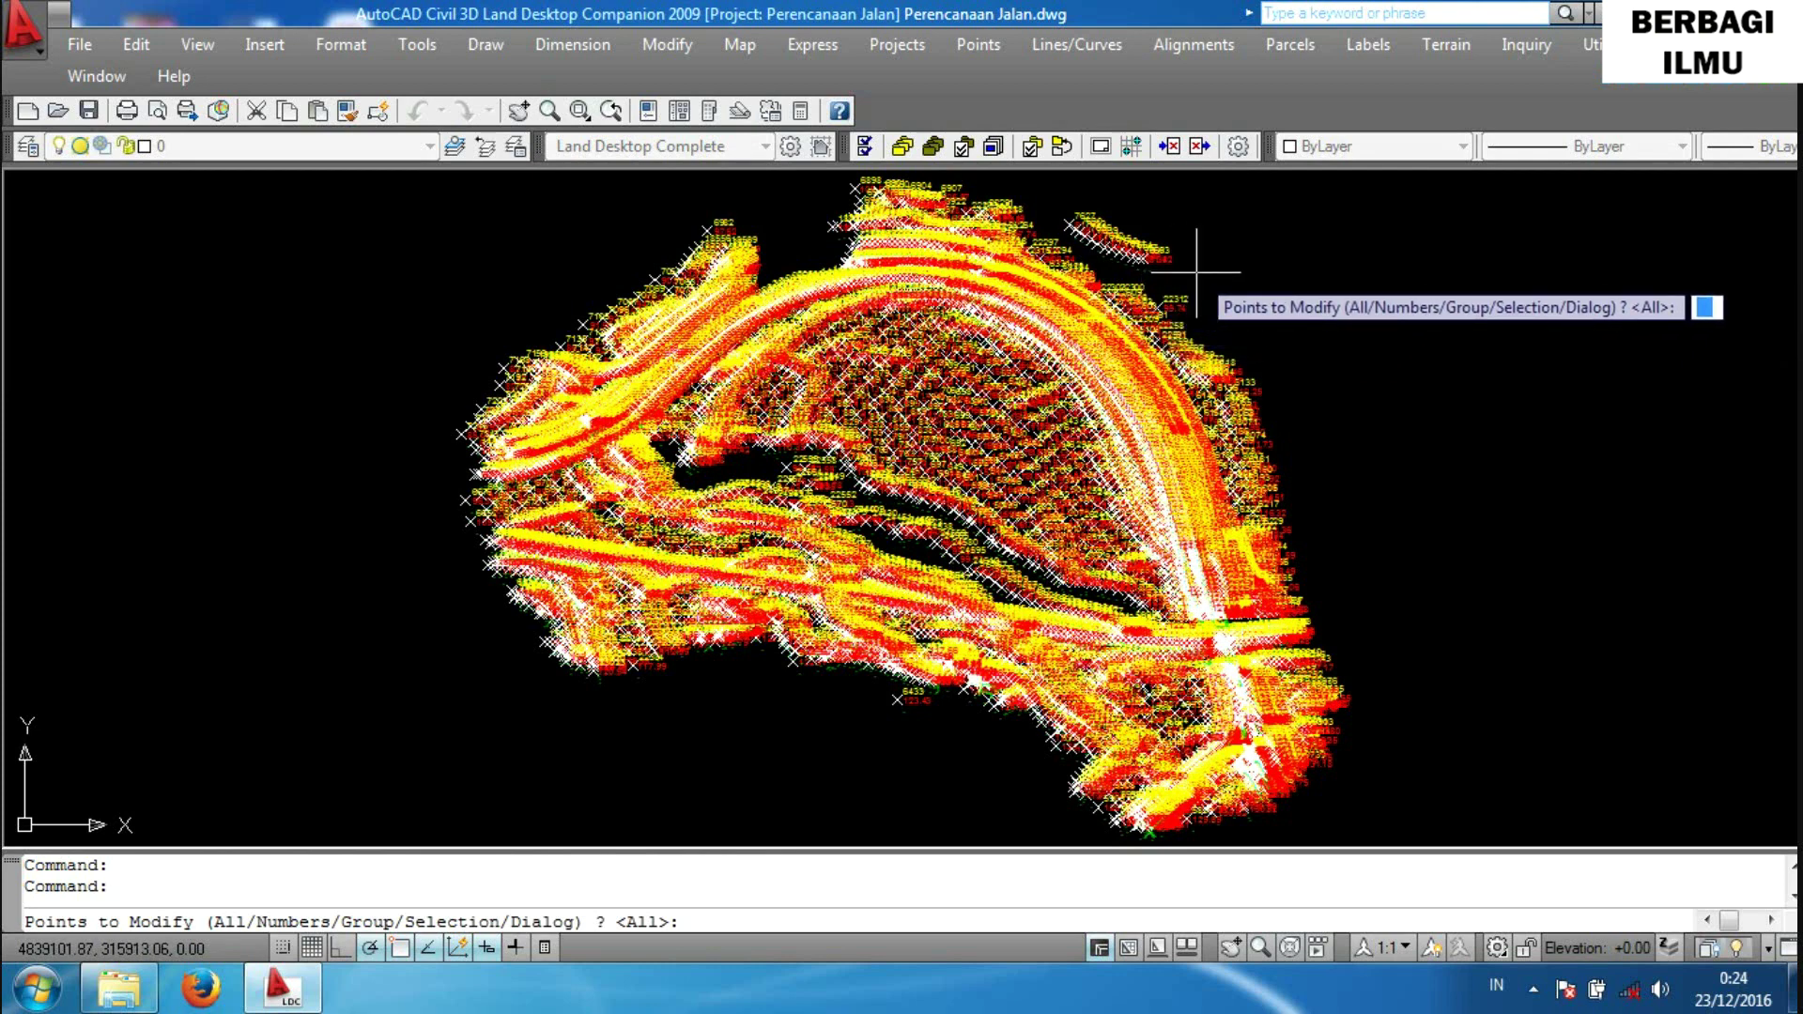
type("all")
key("Return")
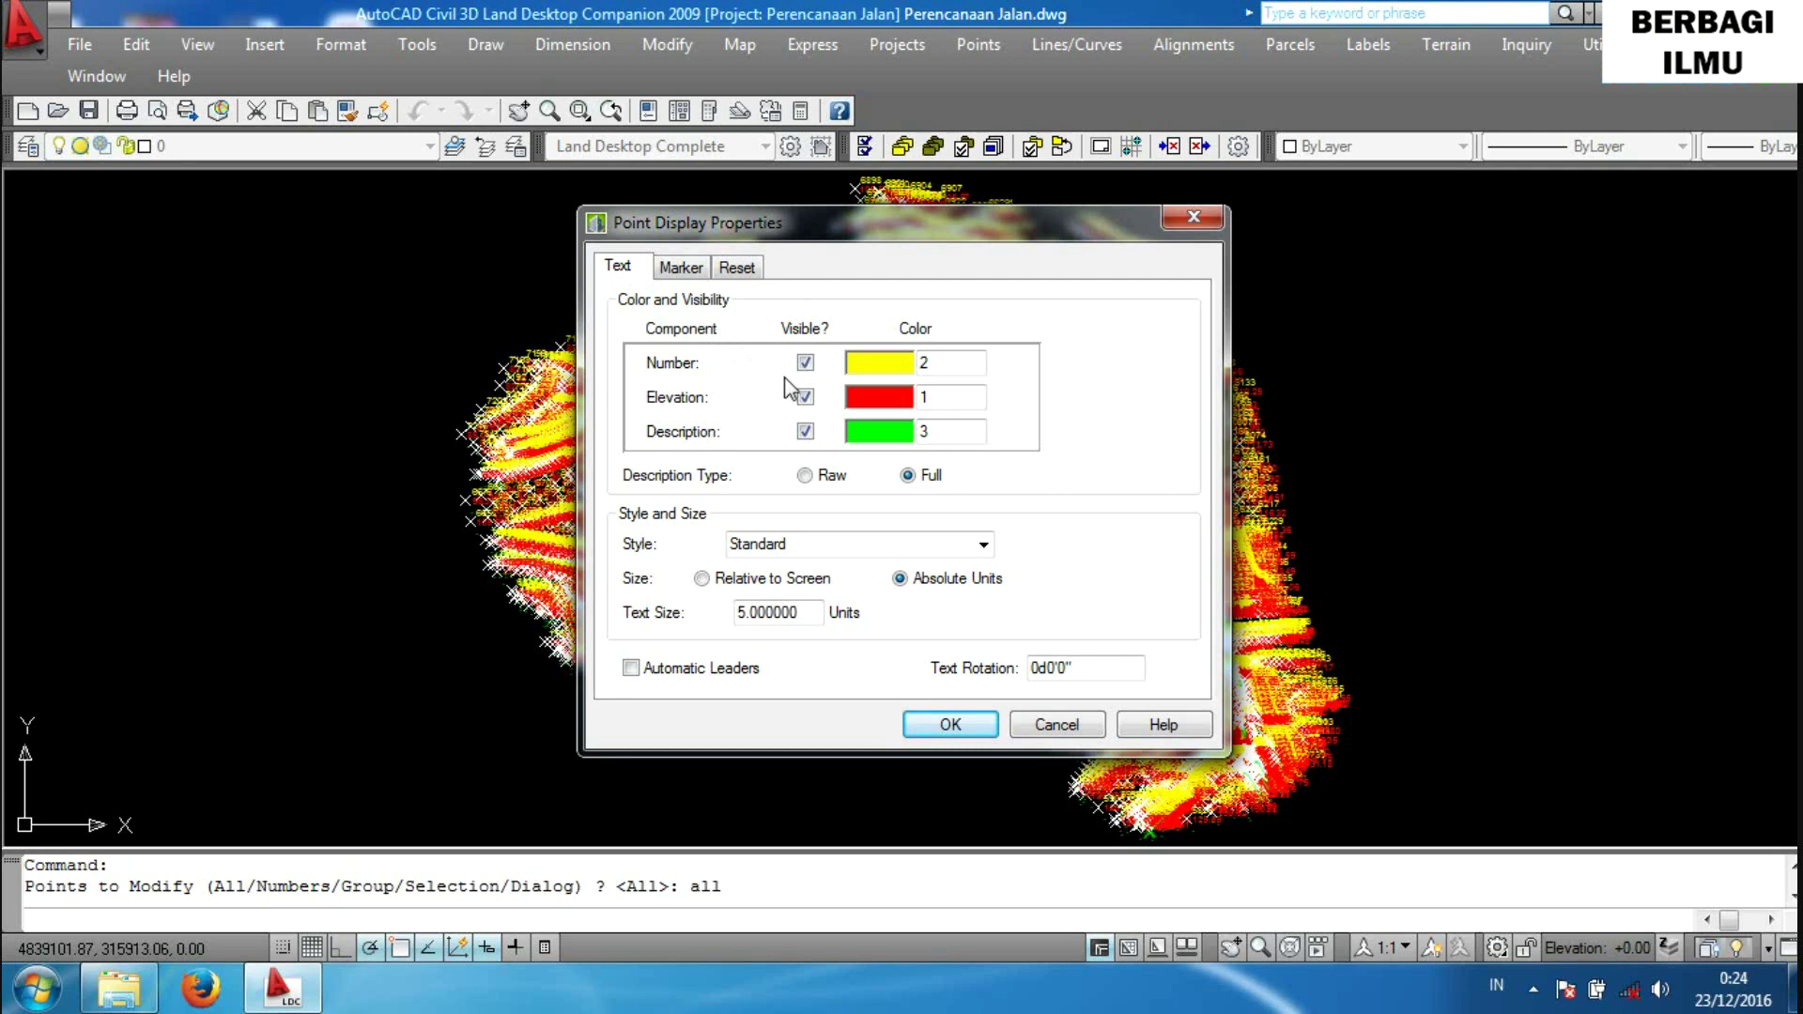
left_click(808, 365)
left_click(808, 398)
left_click(806, 433)
left_click(680, 270)
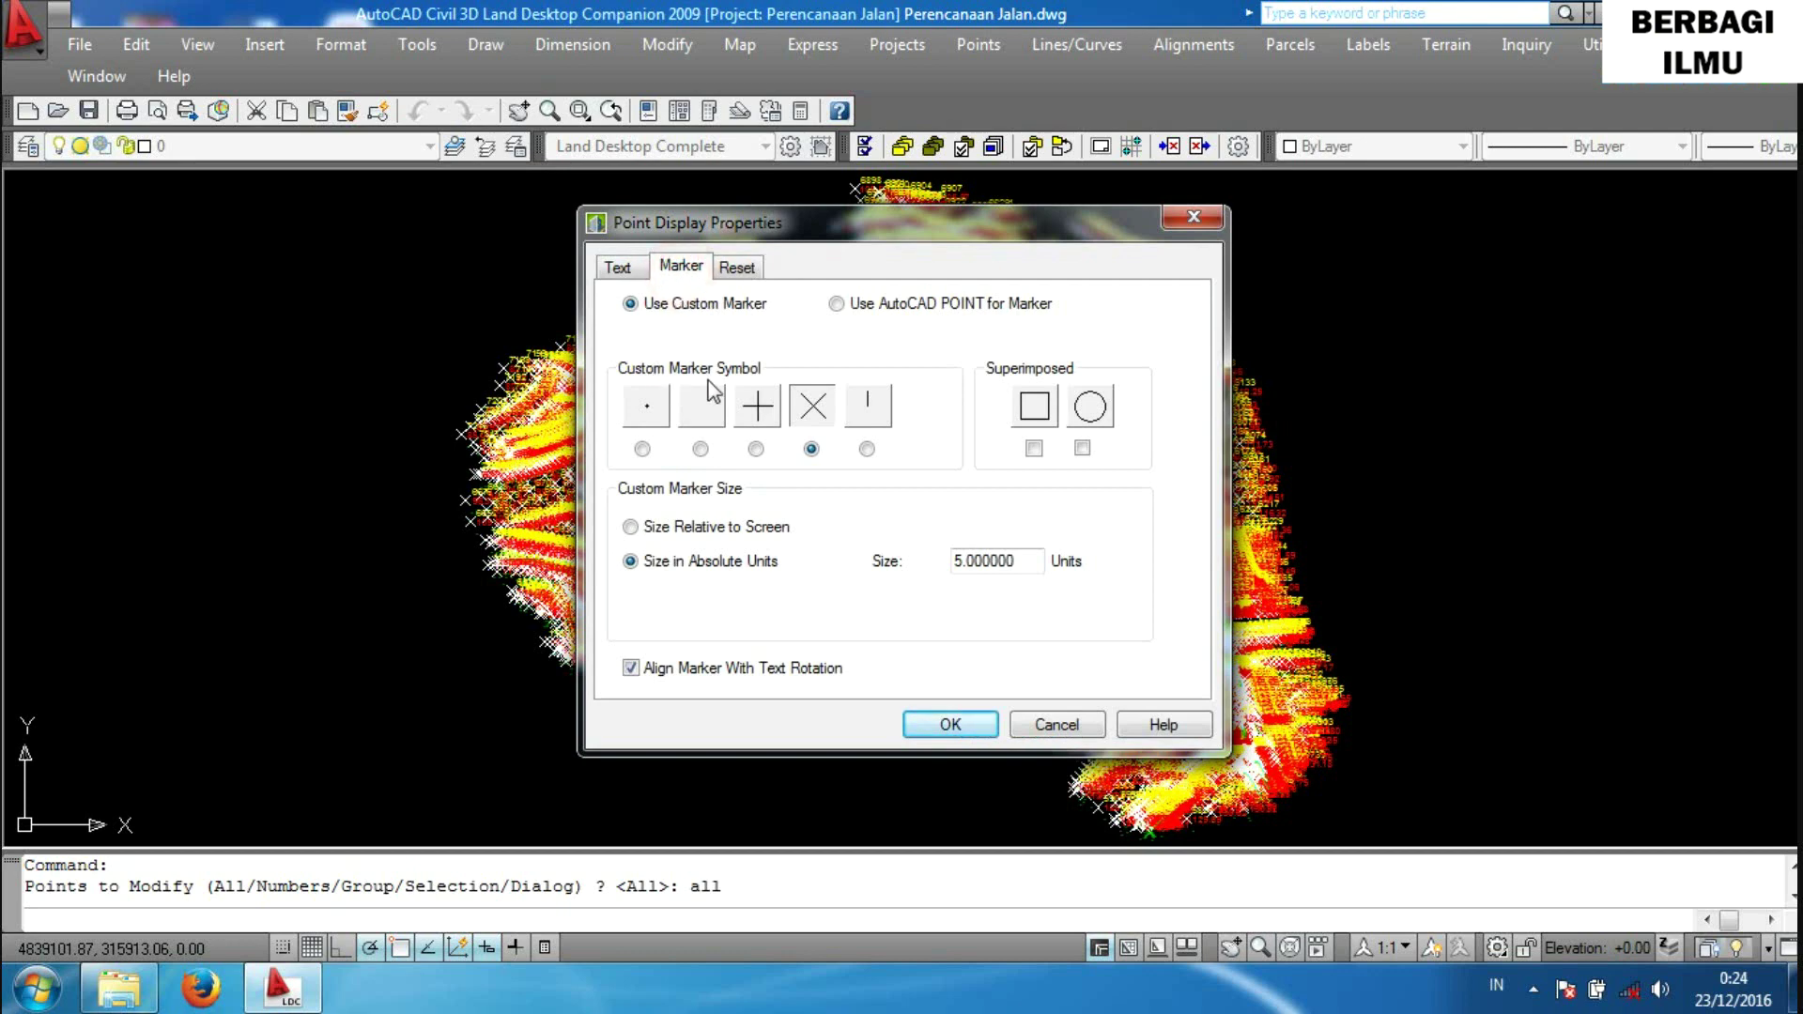
left_click(644, 450)
left_click(939, 725)
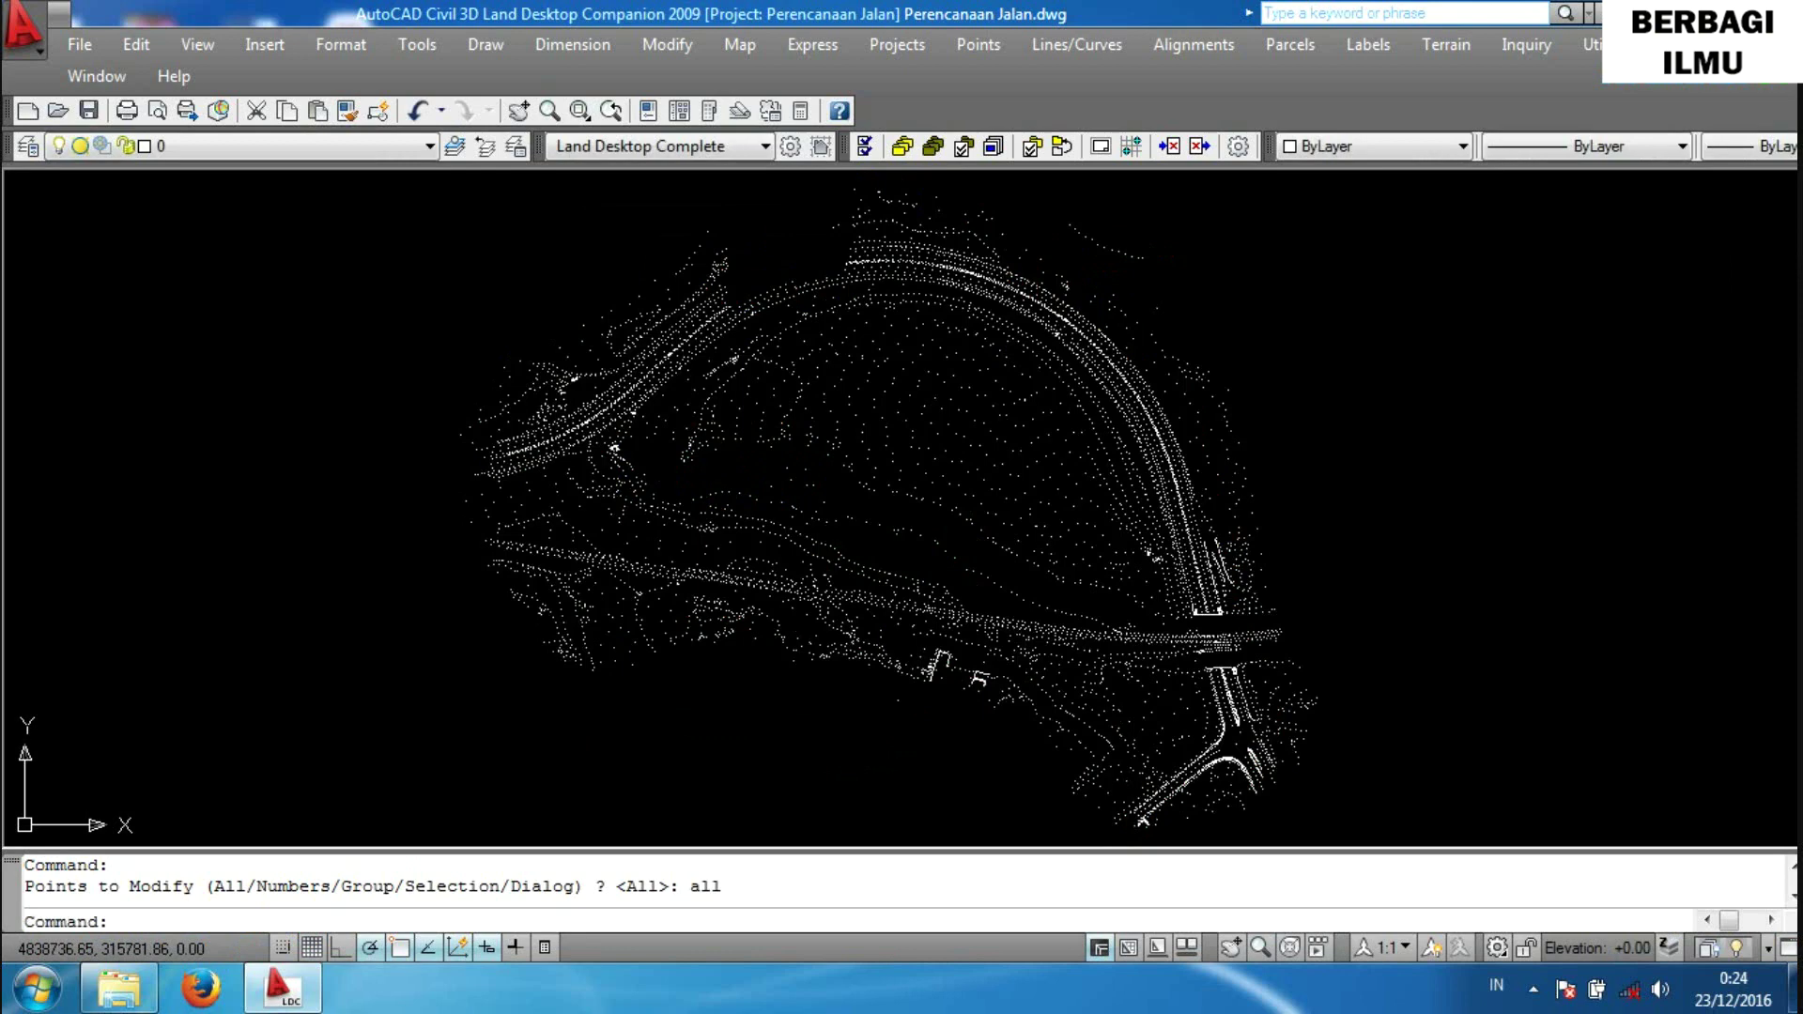
scroll(741, 454, "down", 2)
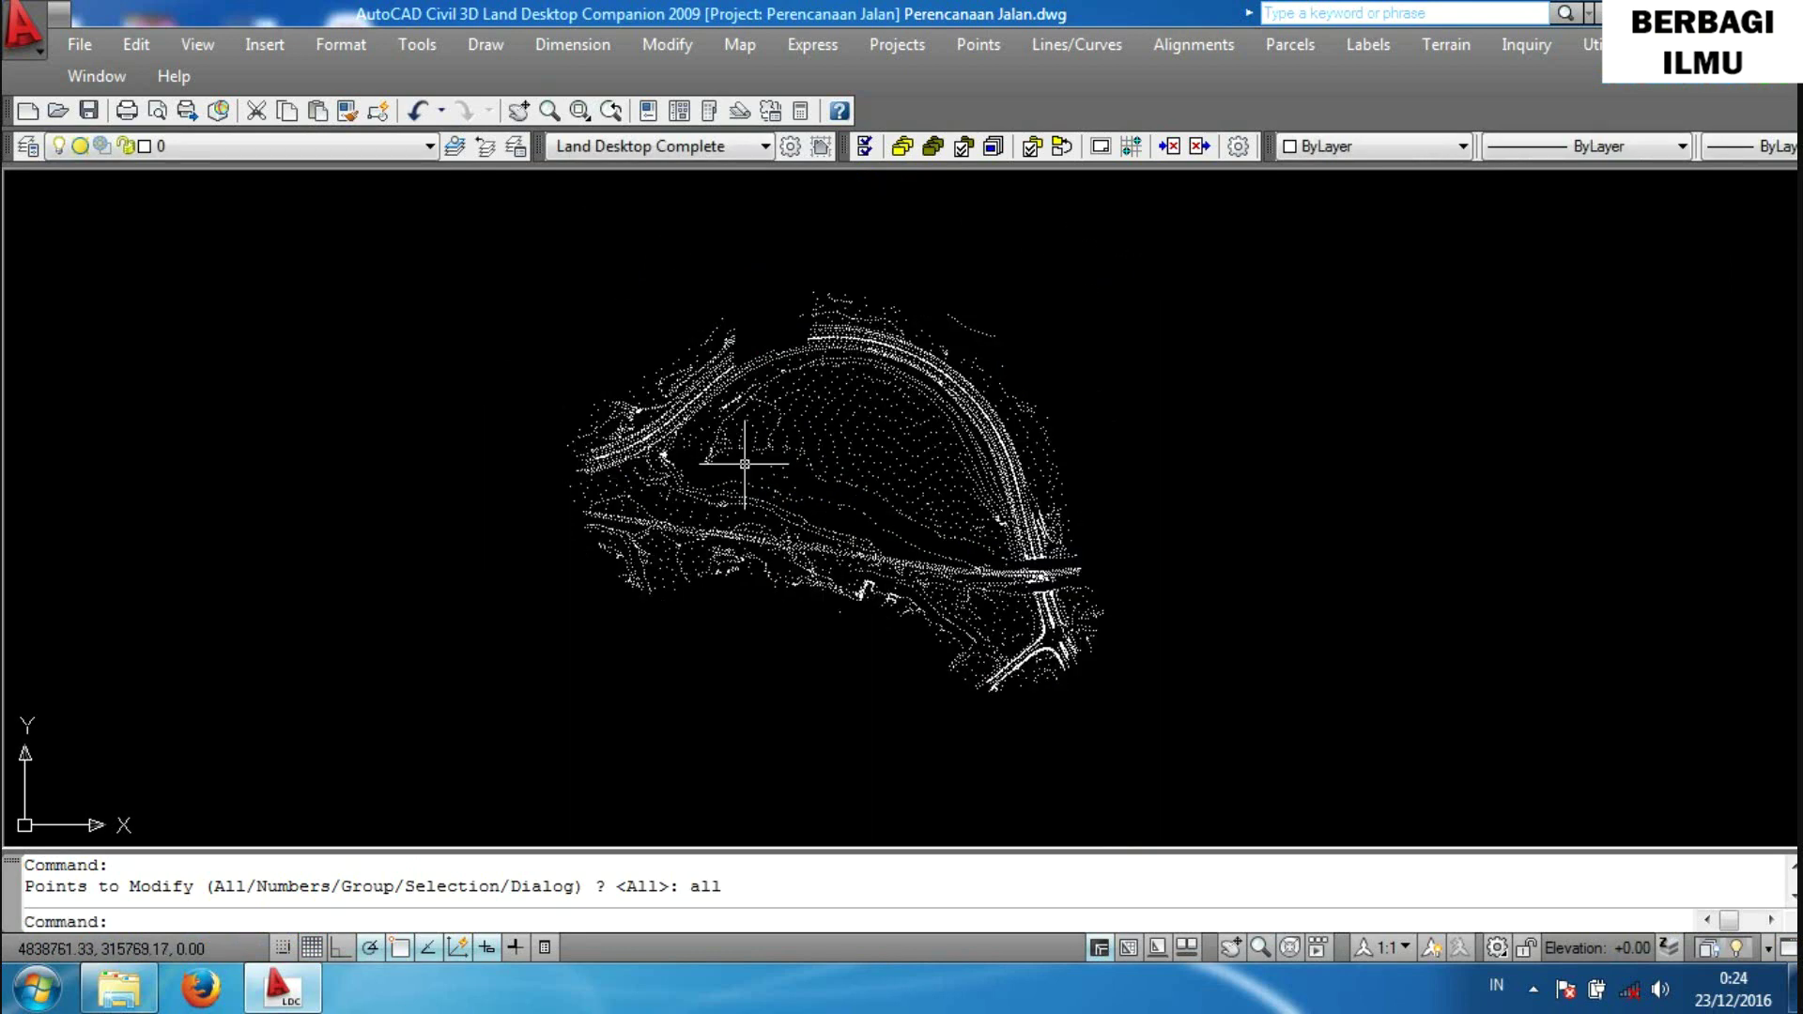
scroll(938, 513, "up", 4)
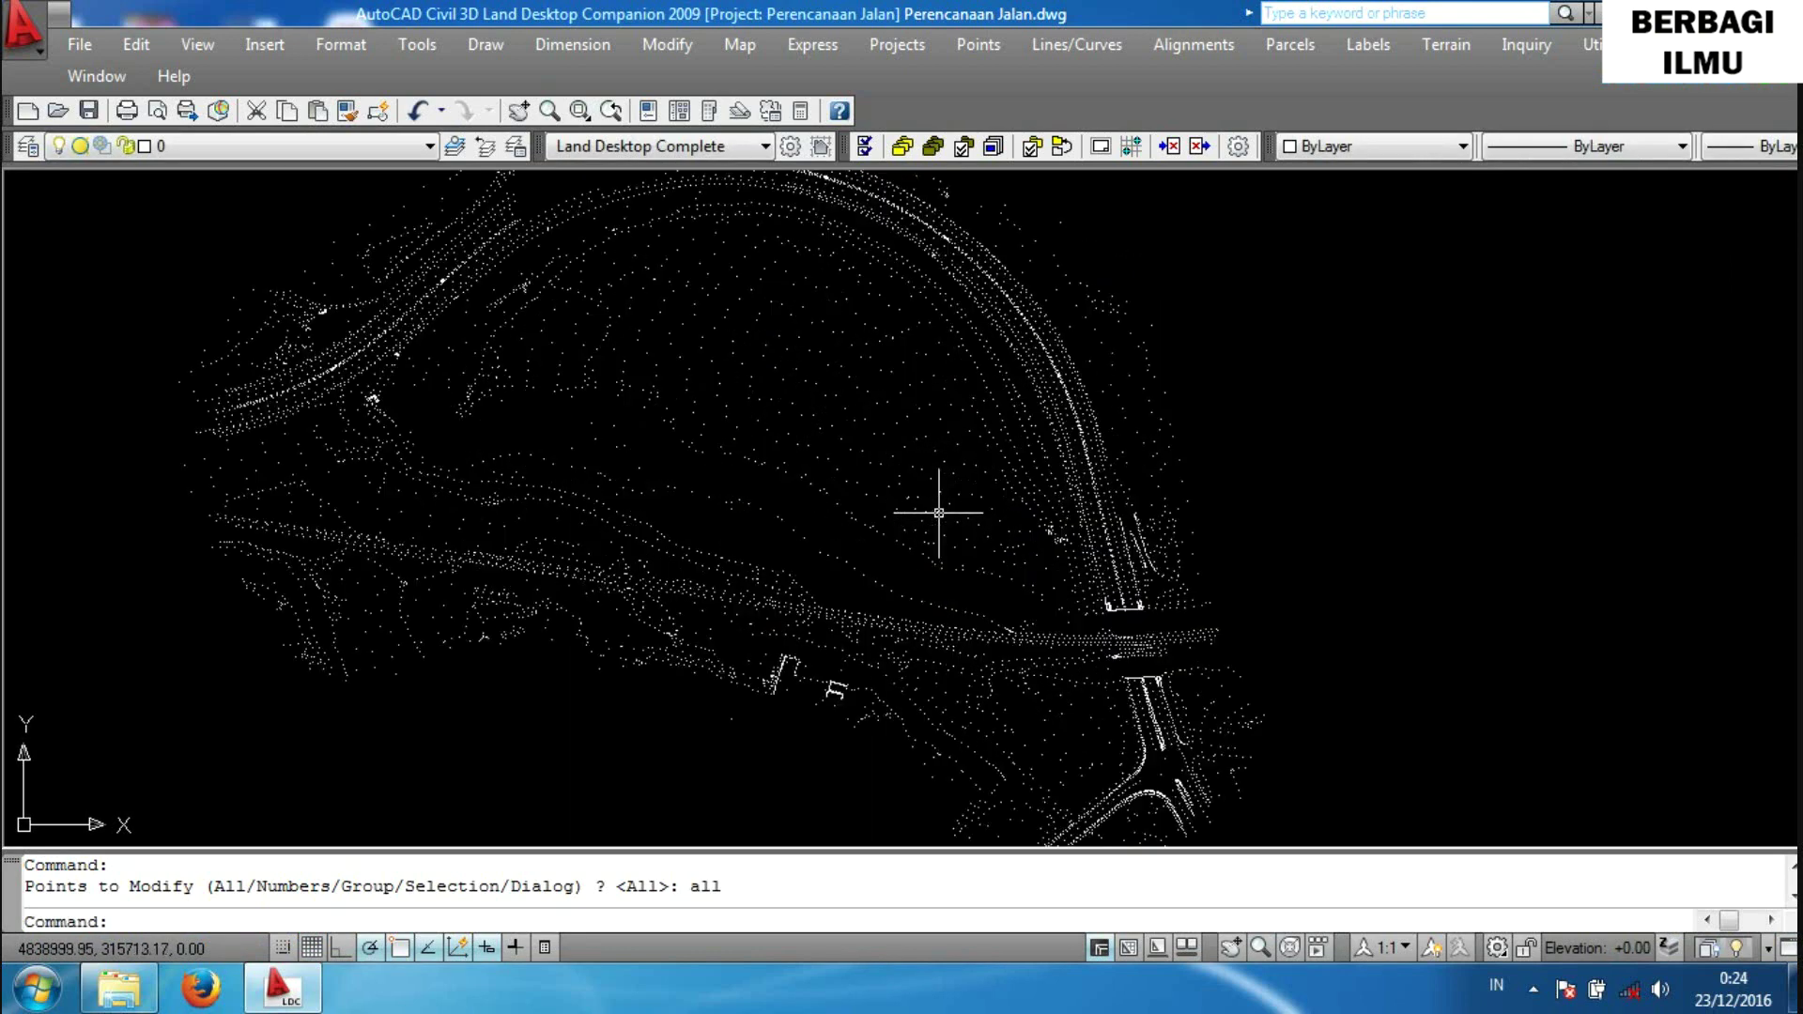
scroll(938, 513, "down", 5)
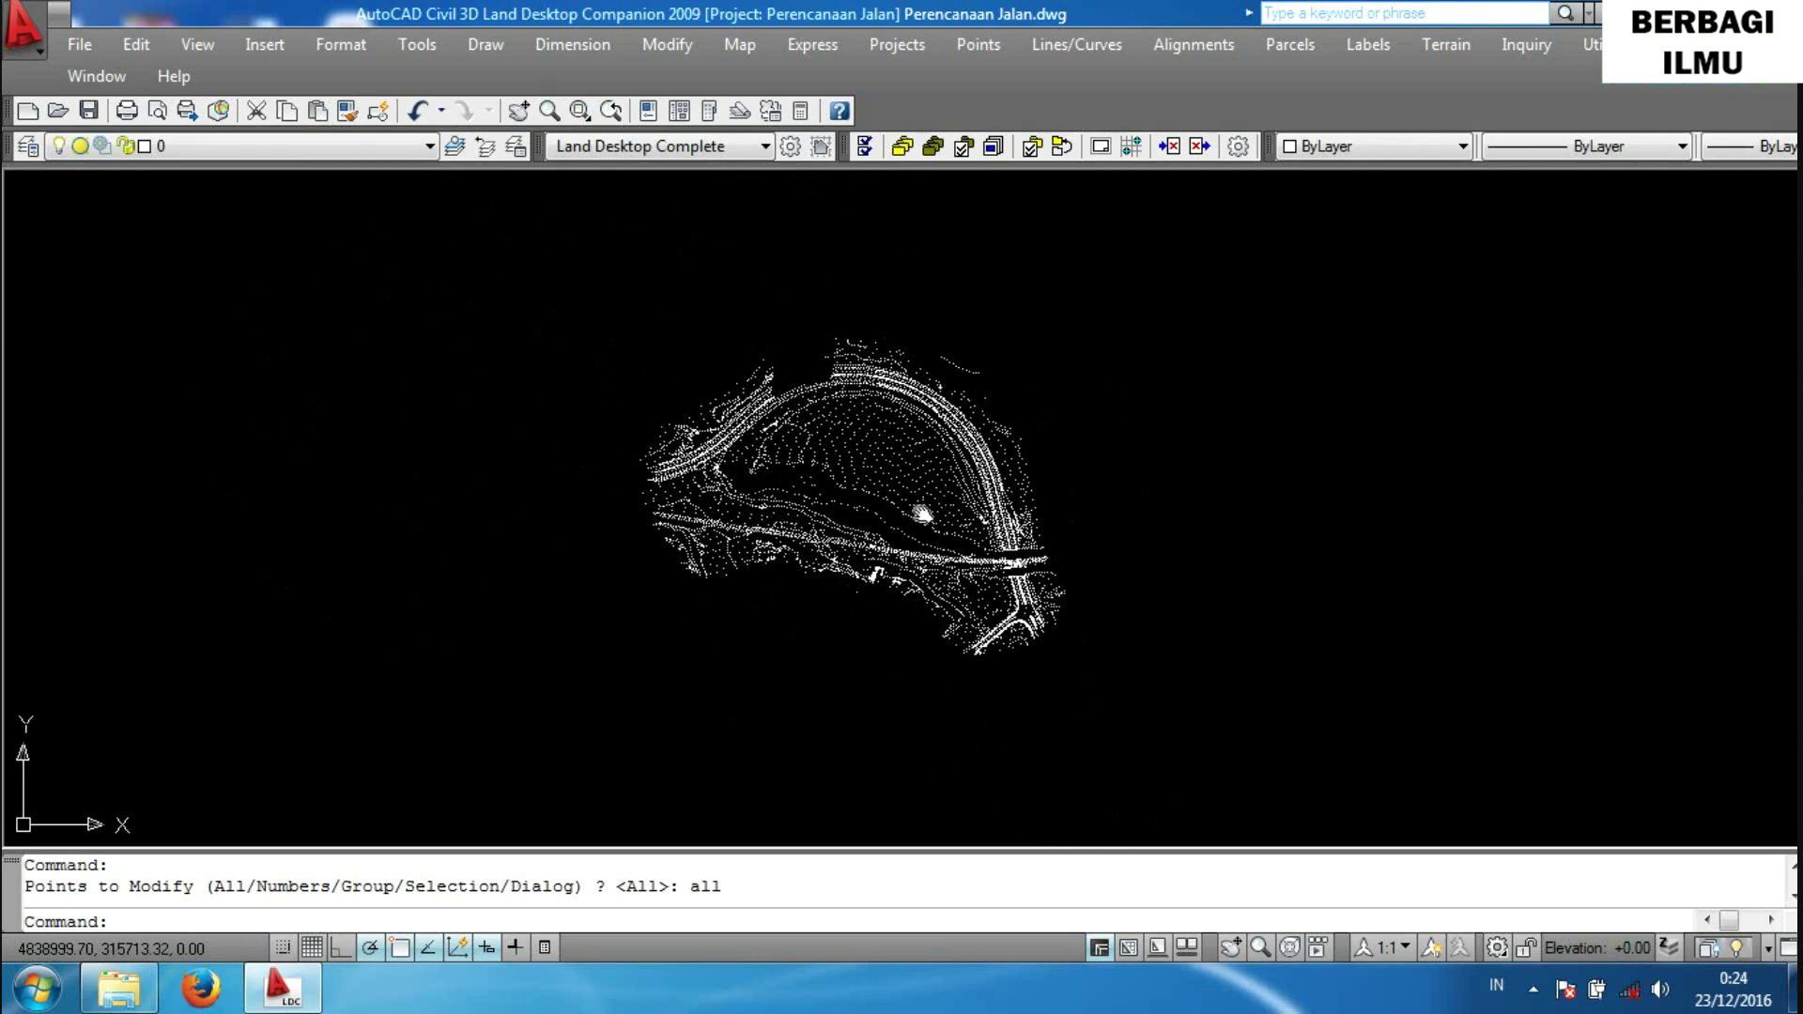
middle_click_drag(938, 513, 1007, 489)
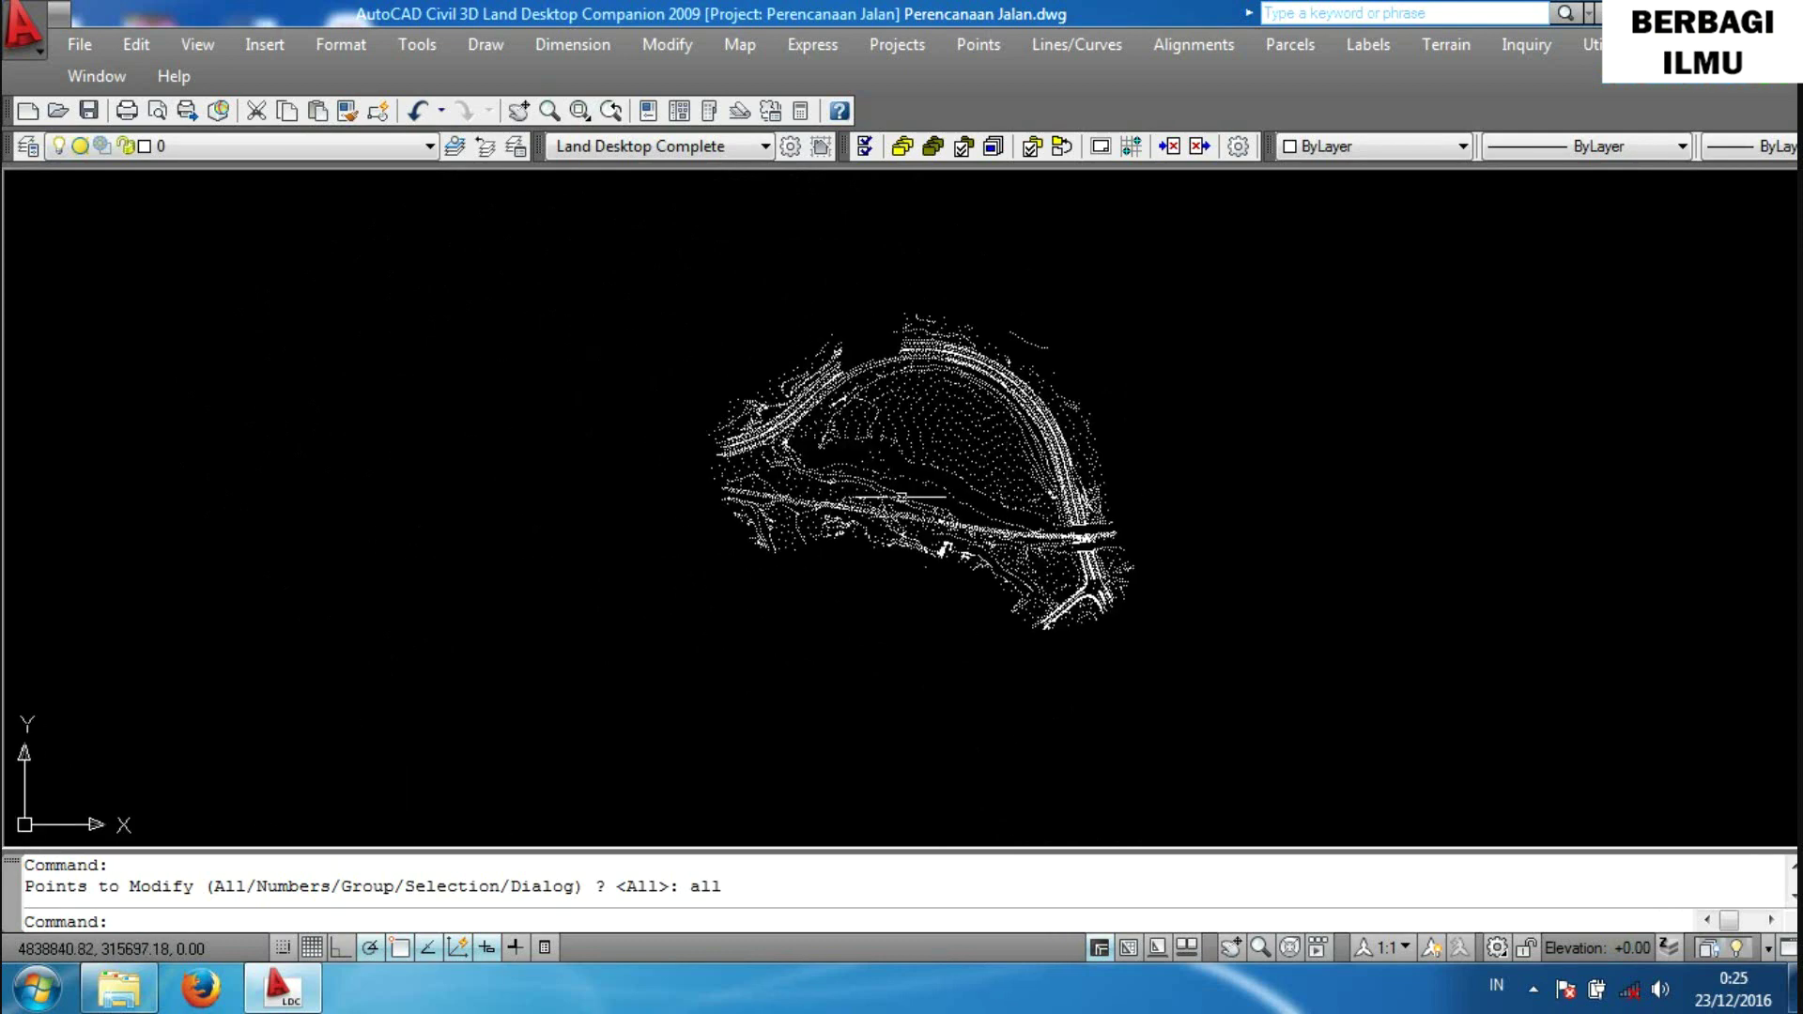
scroll(703, 482, "down", 1)
scroll(658, 498, "up", 2)
type("la")
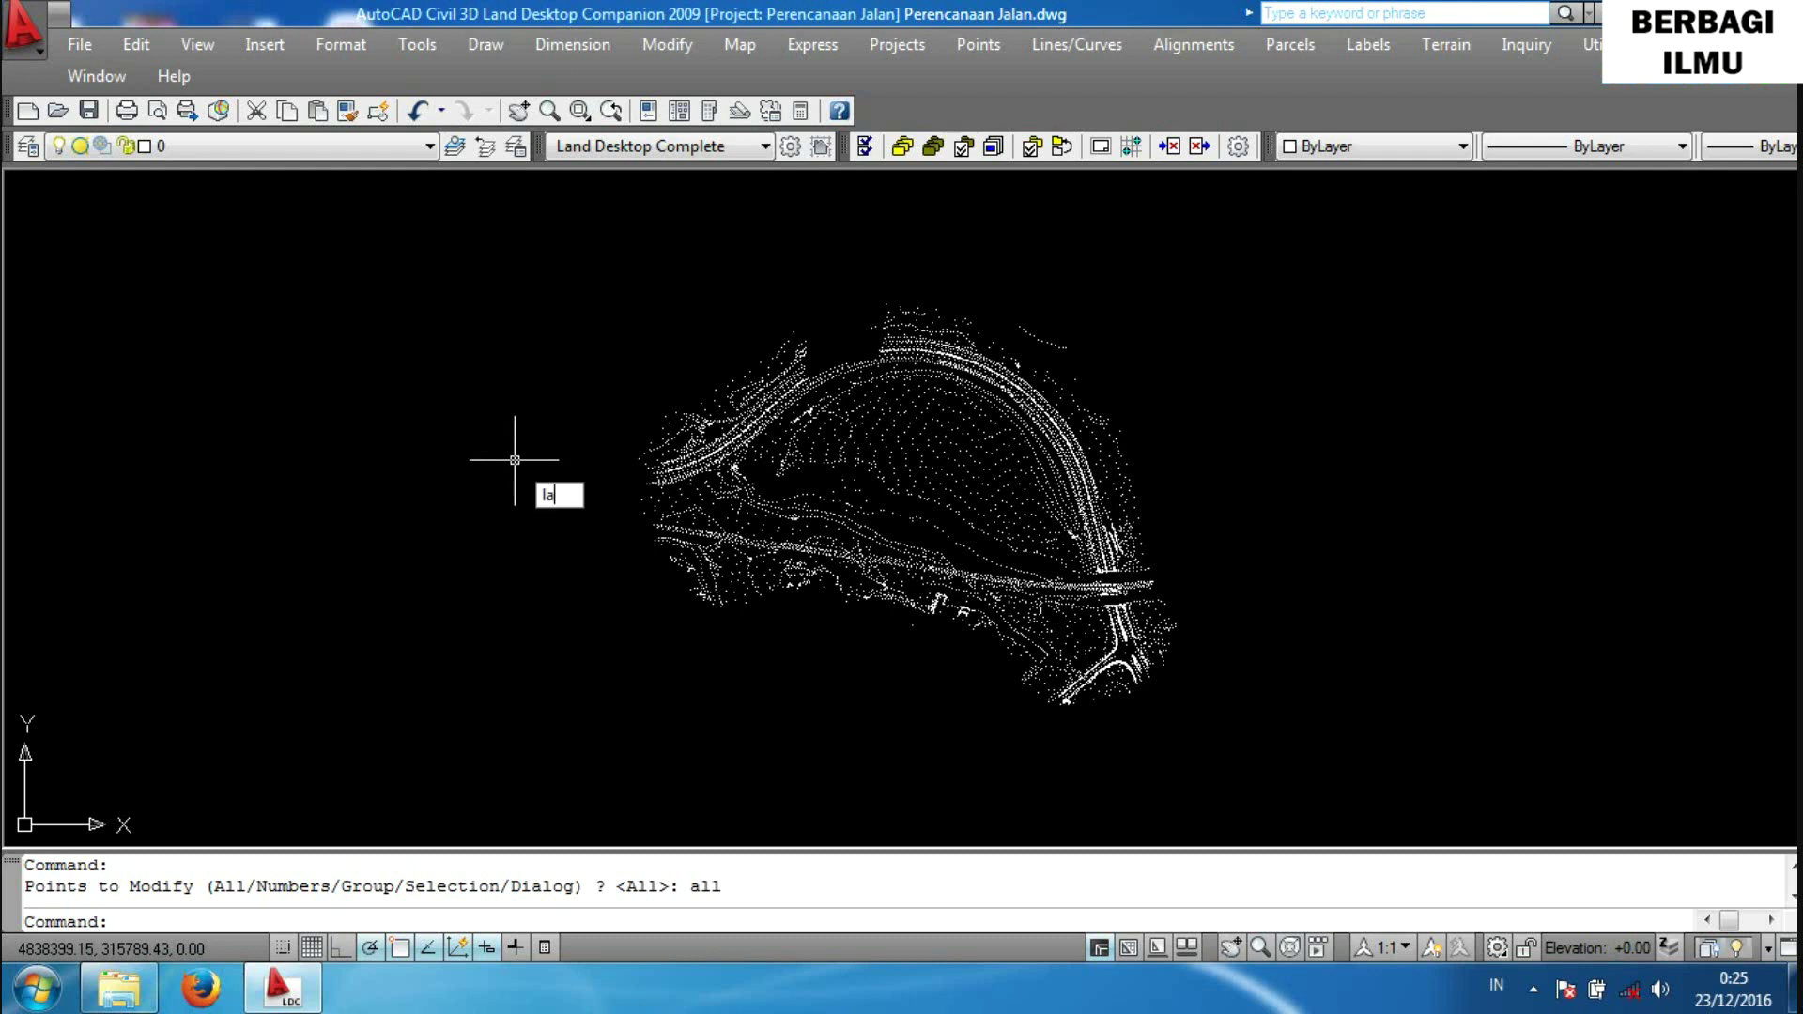
key("Return")
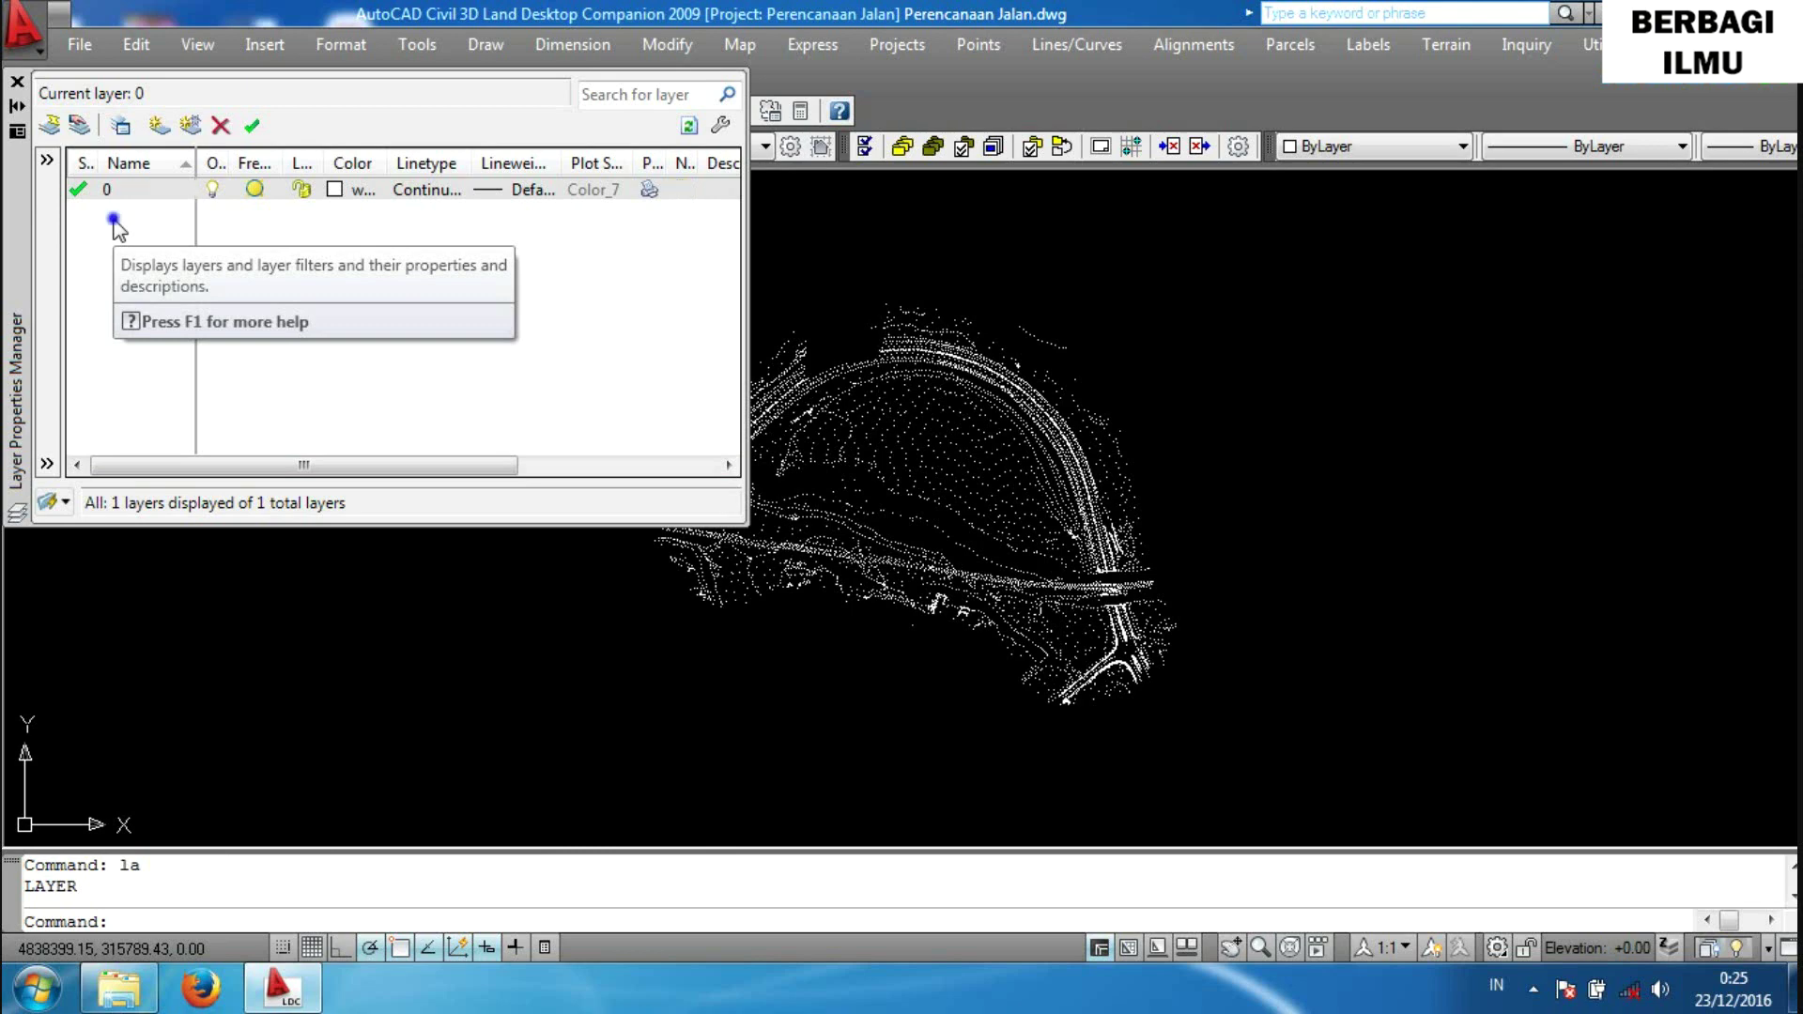
Create a new layer named 'Titik Ukur' in the layer palette.
right_click(117, 229)
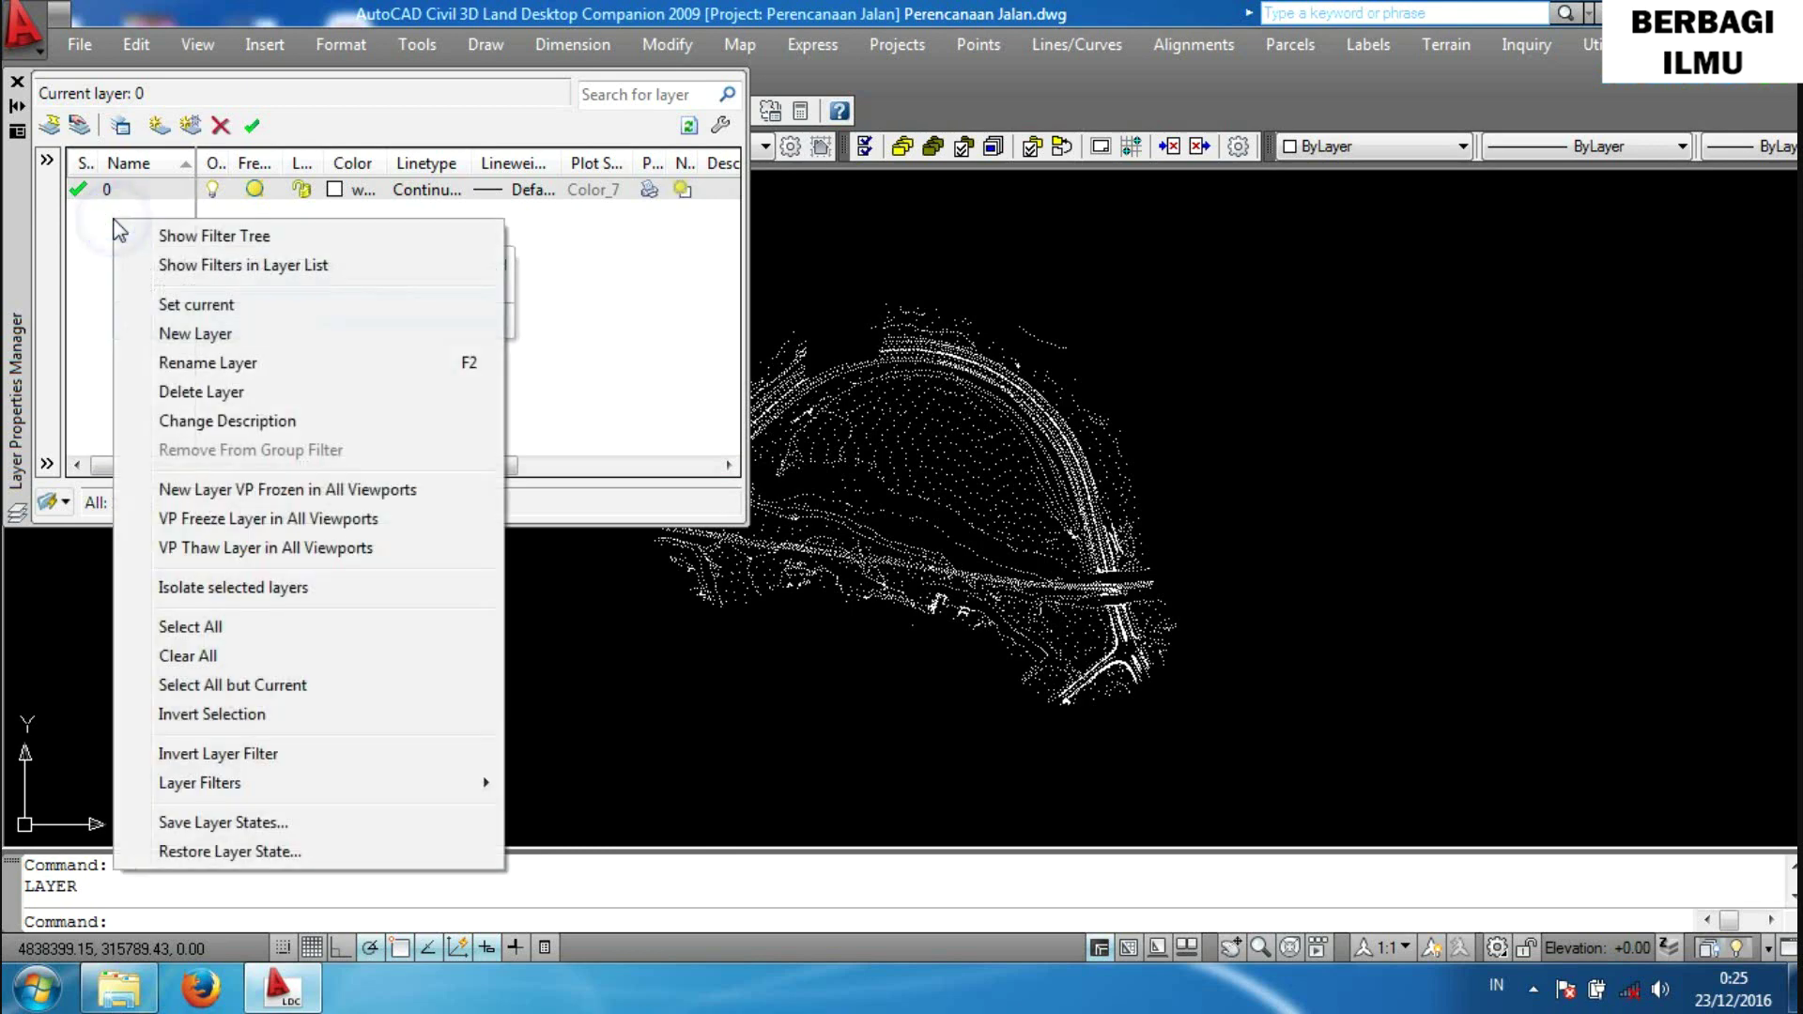
left_click(192, 334)
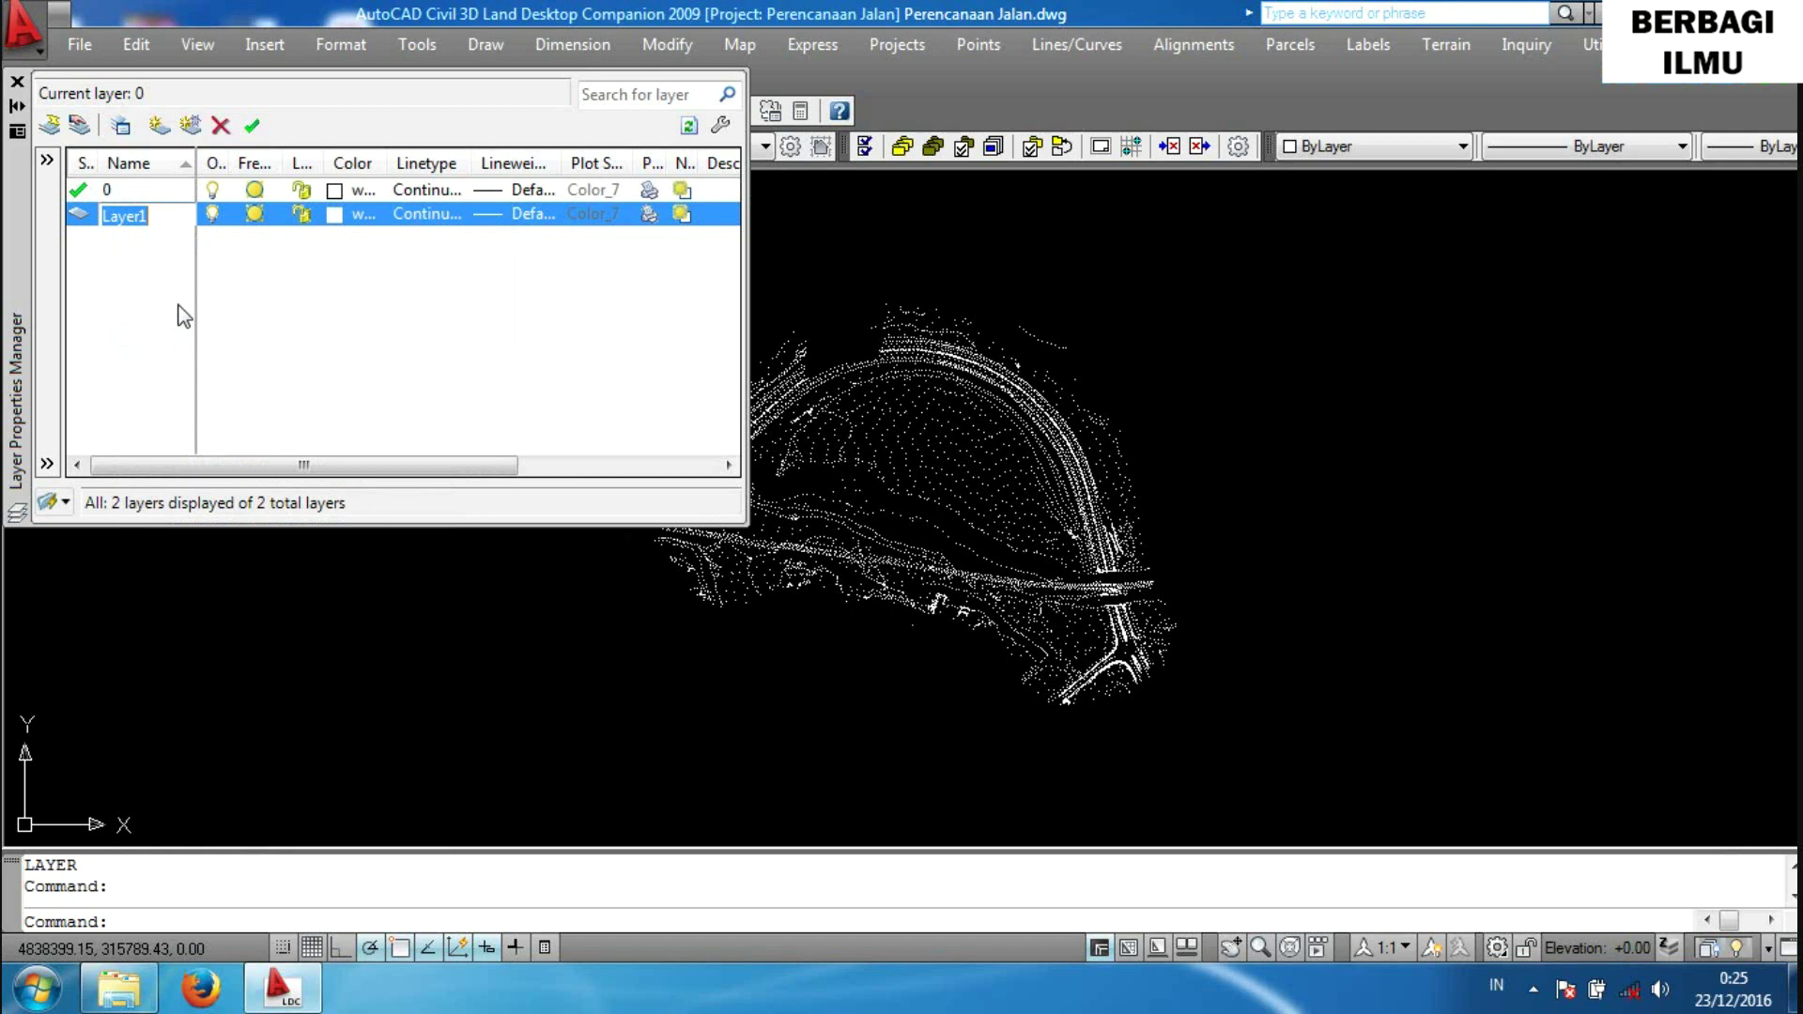
type("titi Ukur")
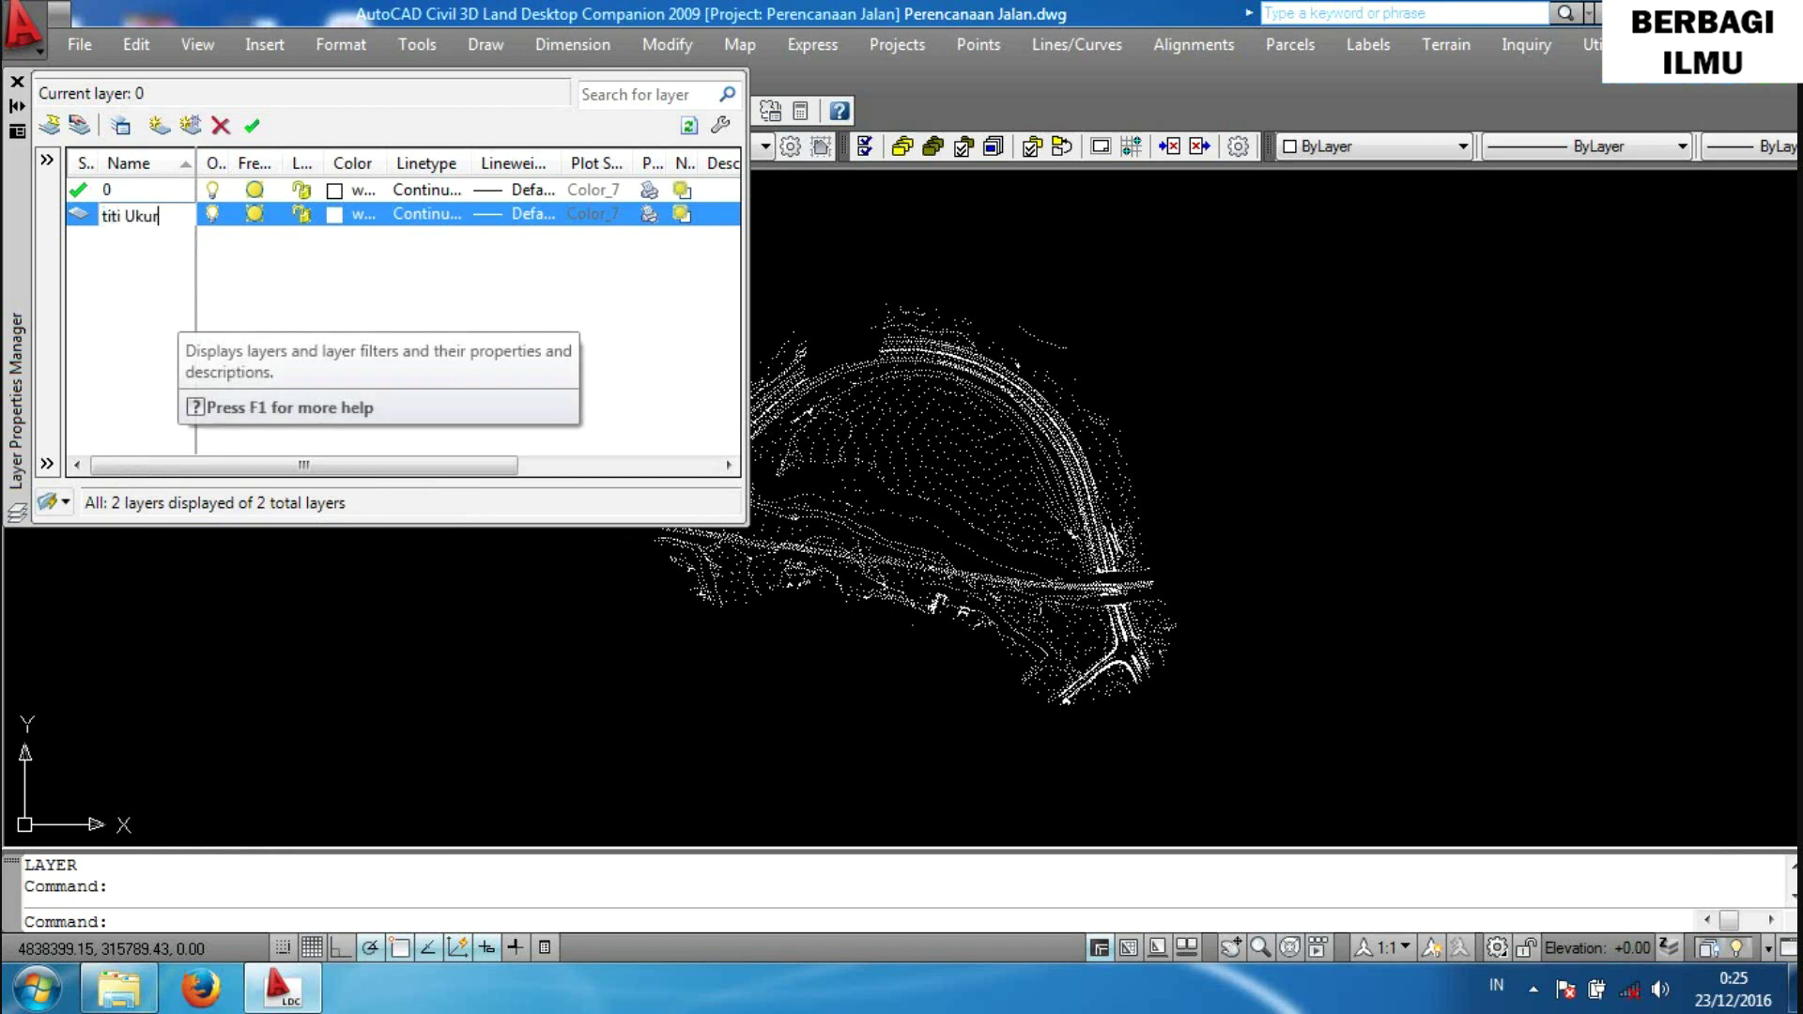
left_click(111, 223)
key("BackSpace")
key("BackSpace")
key("Delete")
key("Delete")
key("Delete")
type("T")
type("itik")
left_click(100, 266)
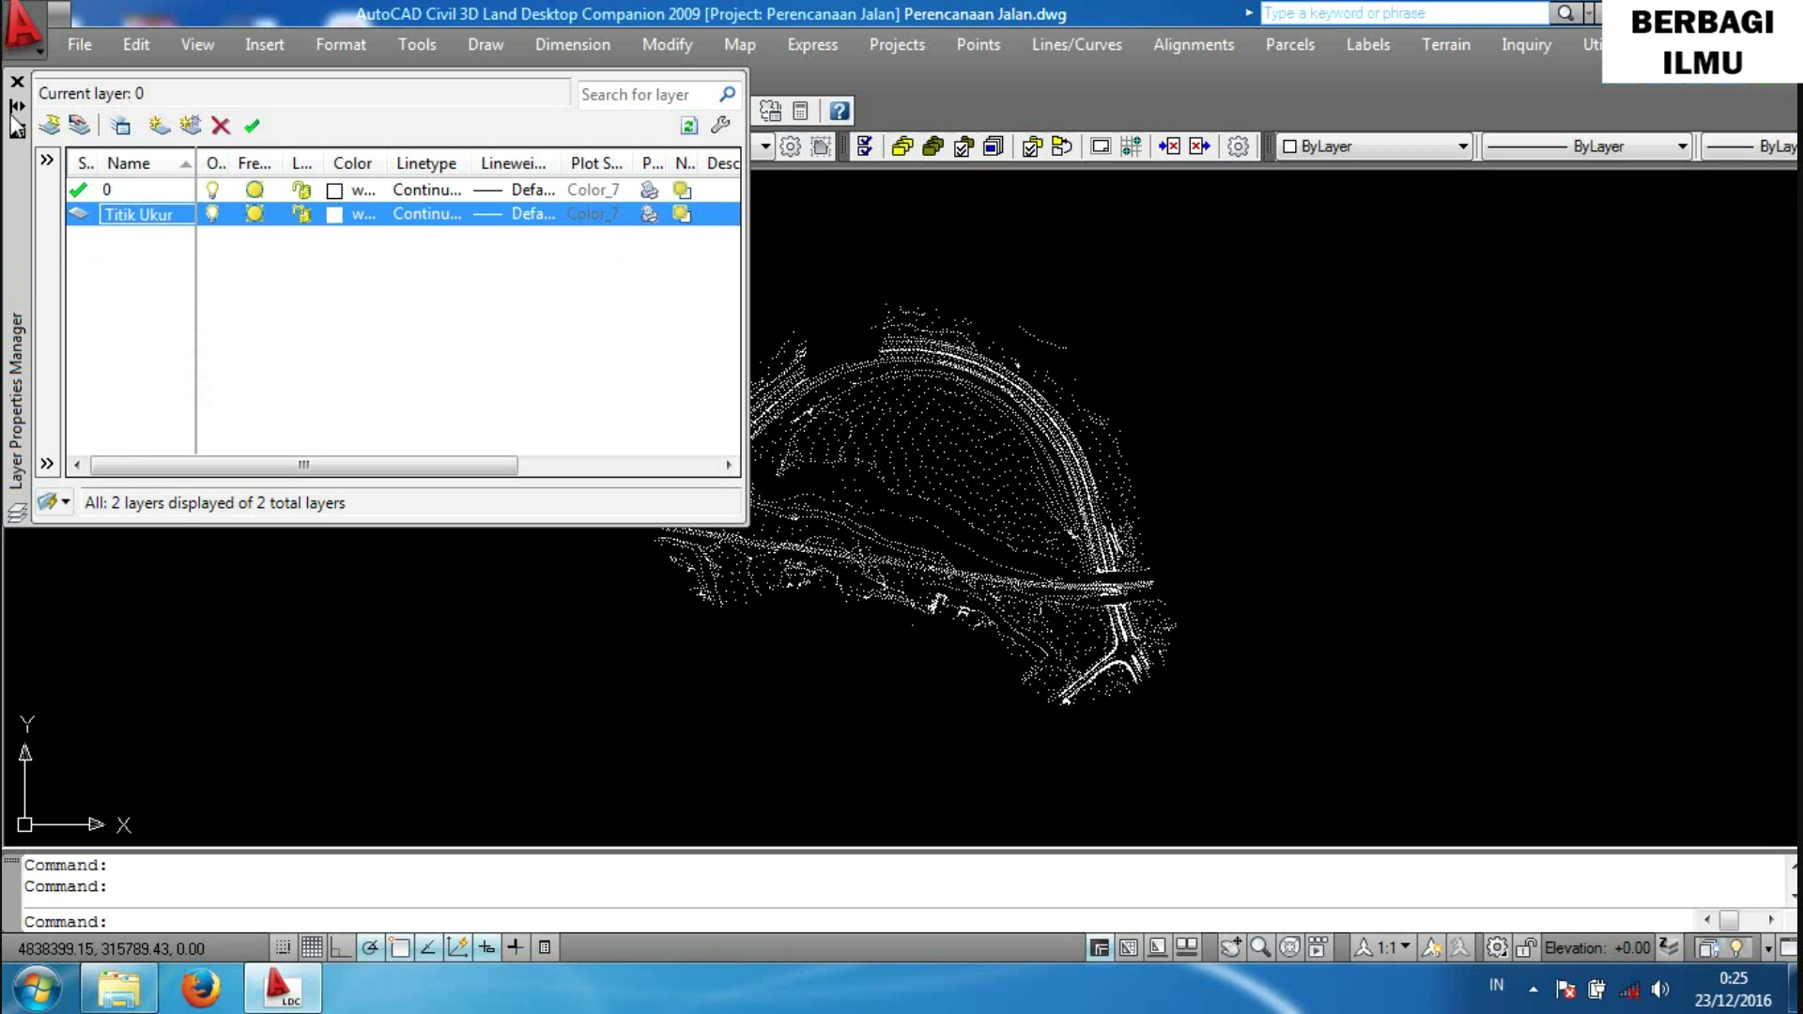
left_click(17, 80)
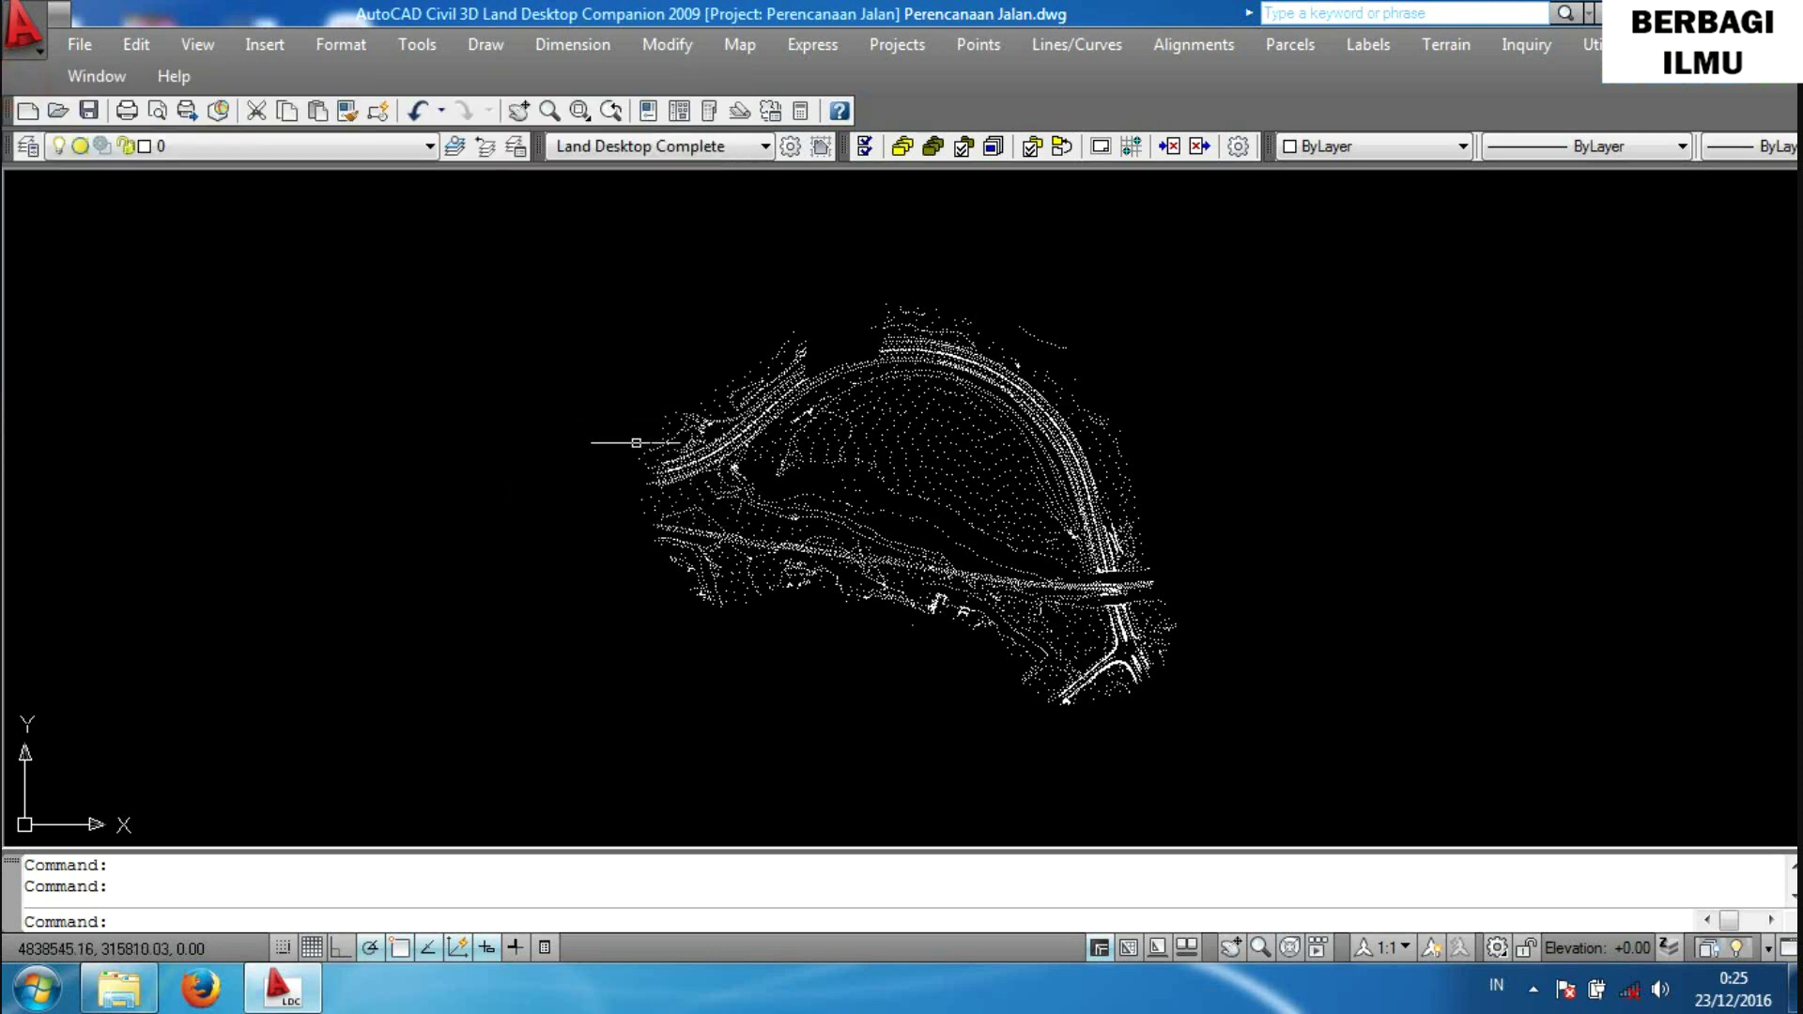
Window-select the survey points, move them onto layer Titik Ukur, and clear the selection.
left_click(1301, 779)
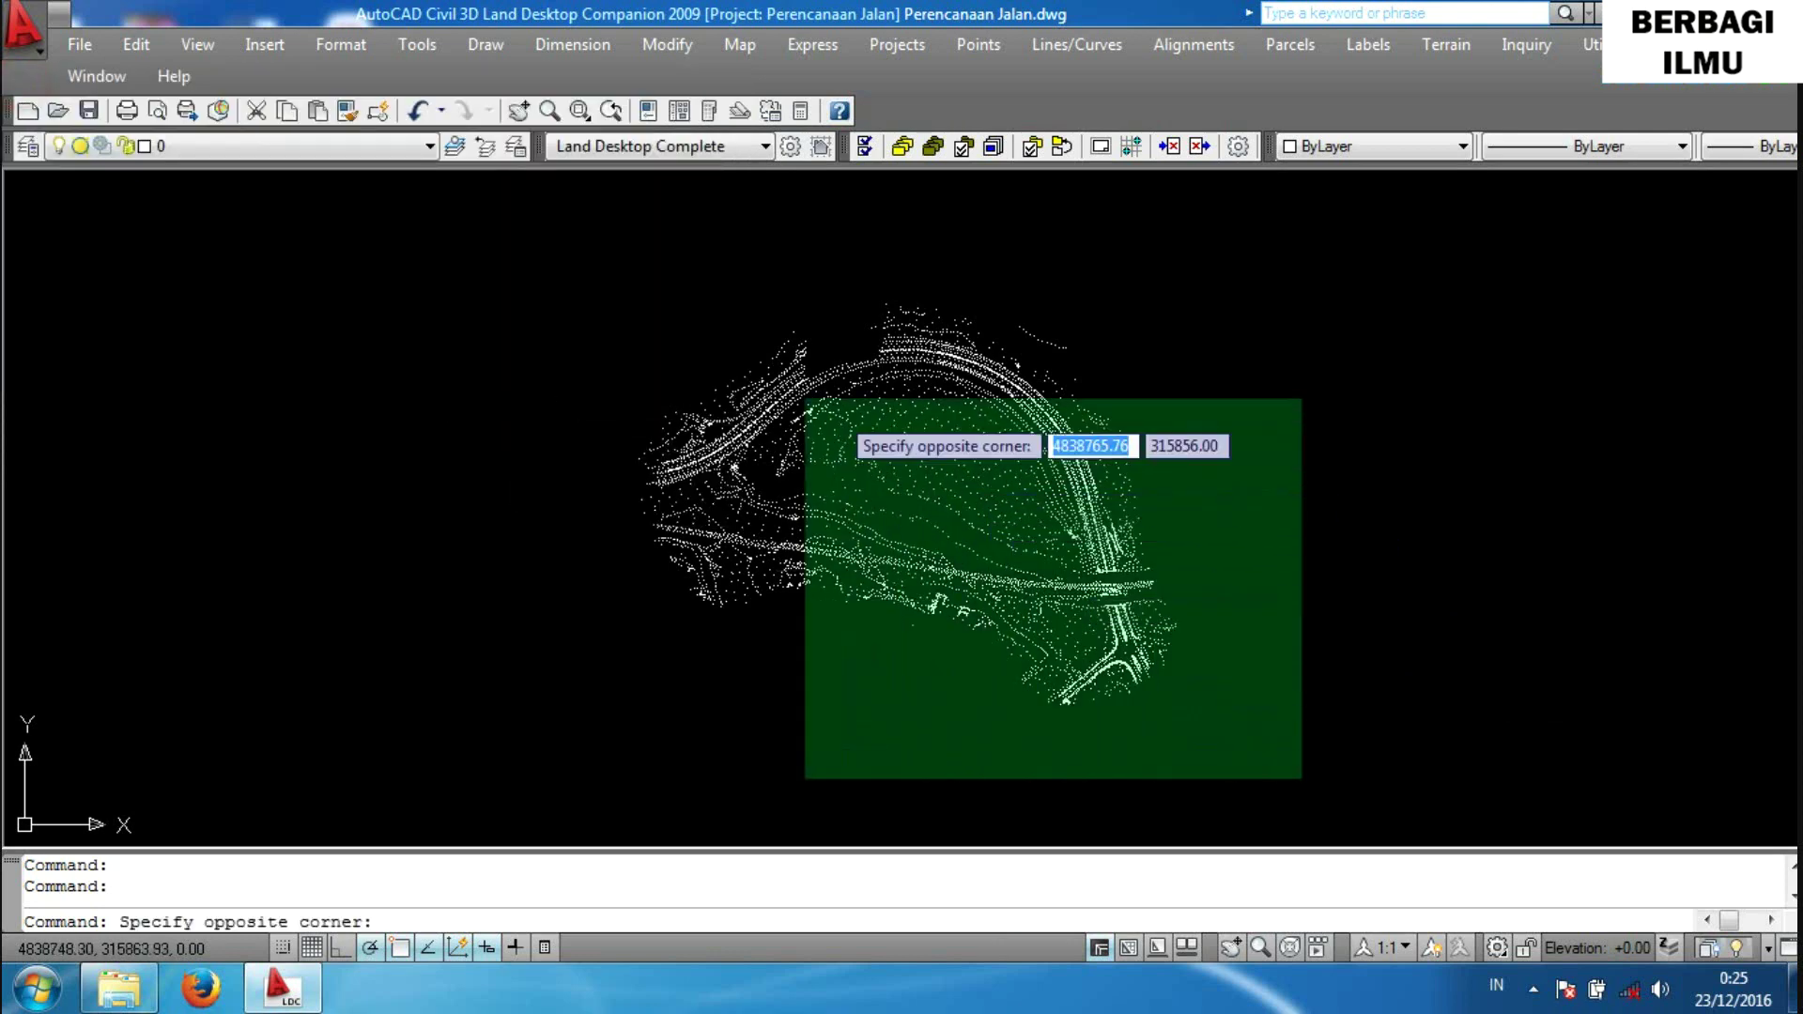
left_click(558, 248)
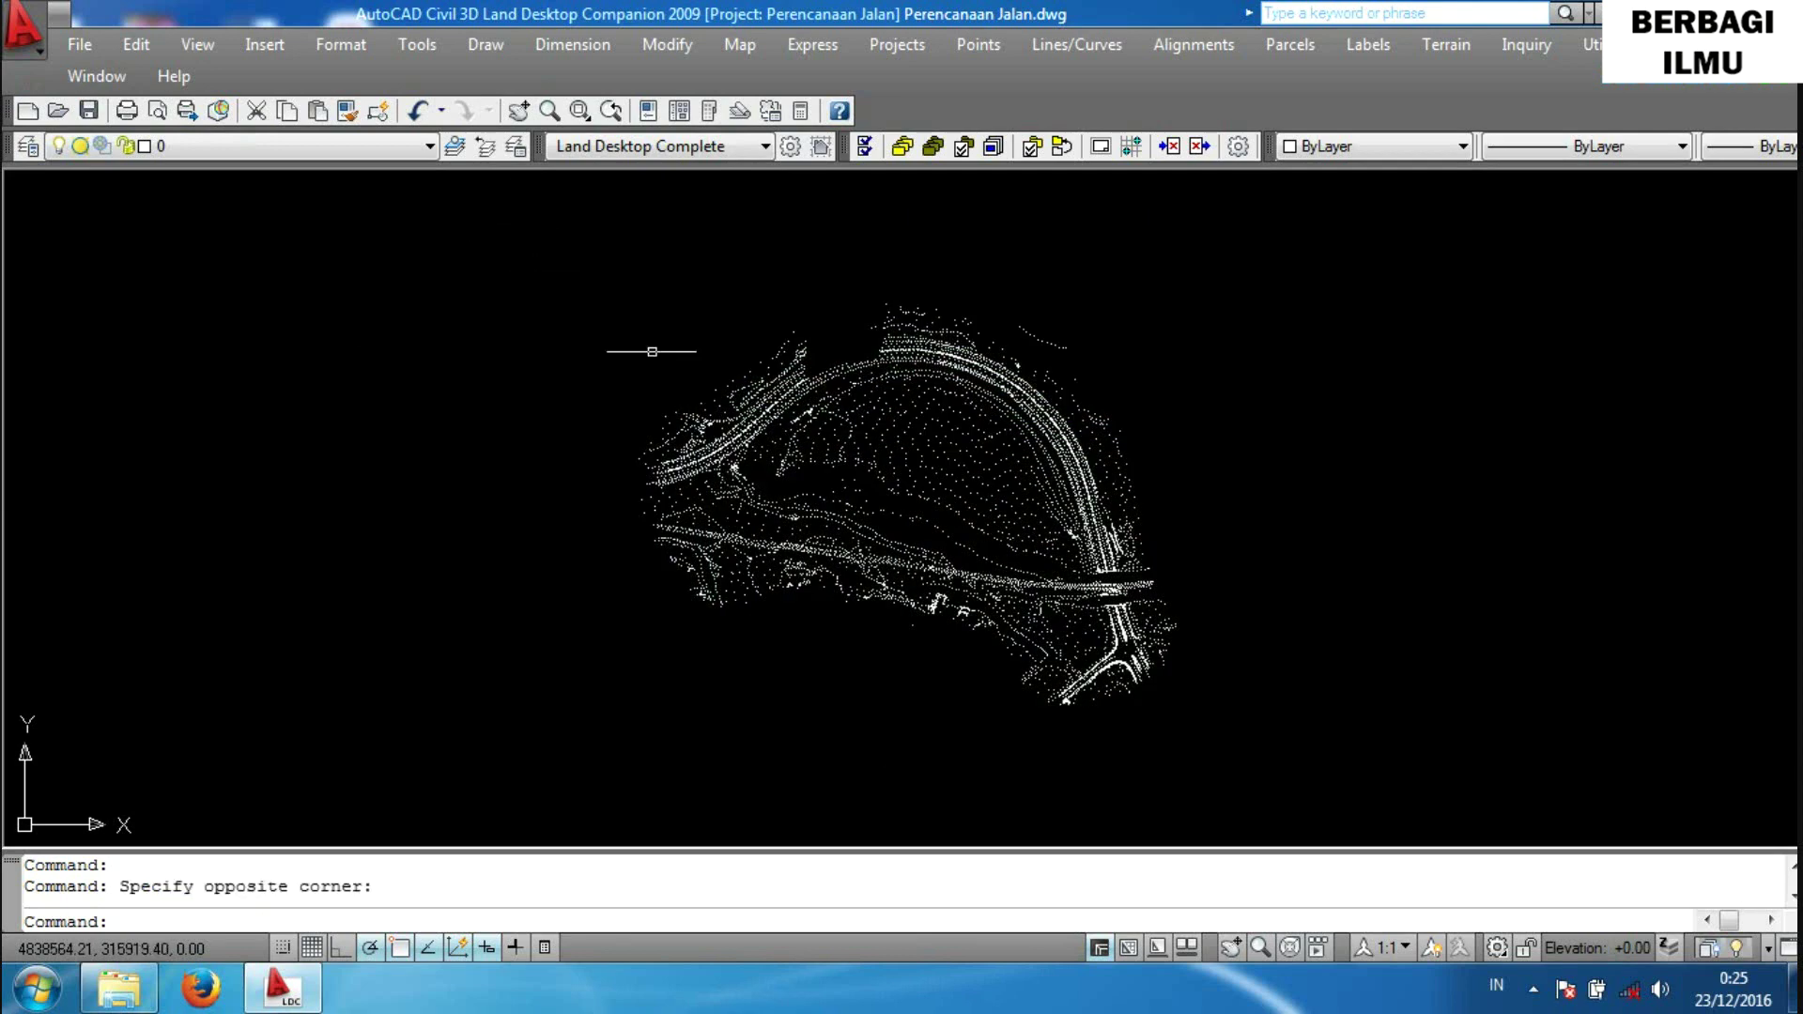
left_click(410, 149)
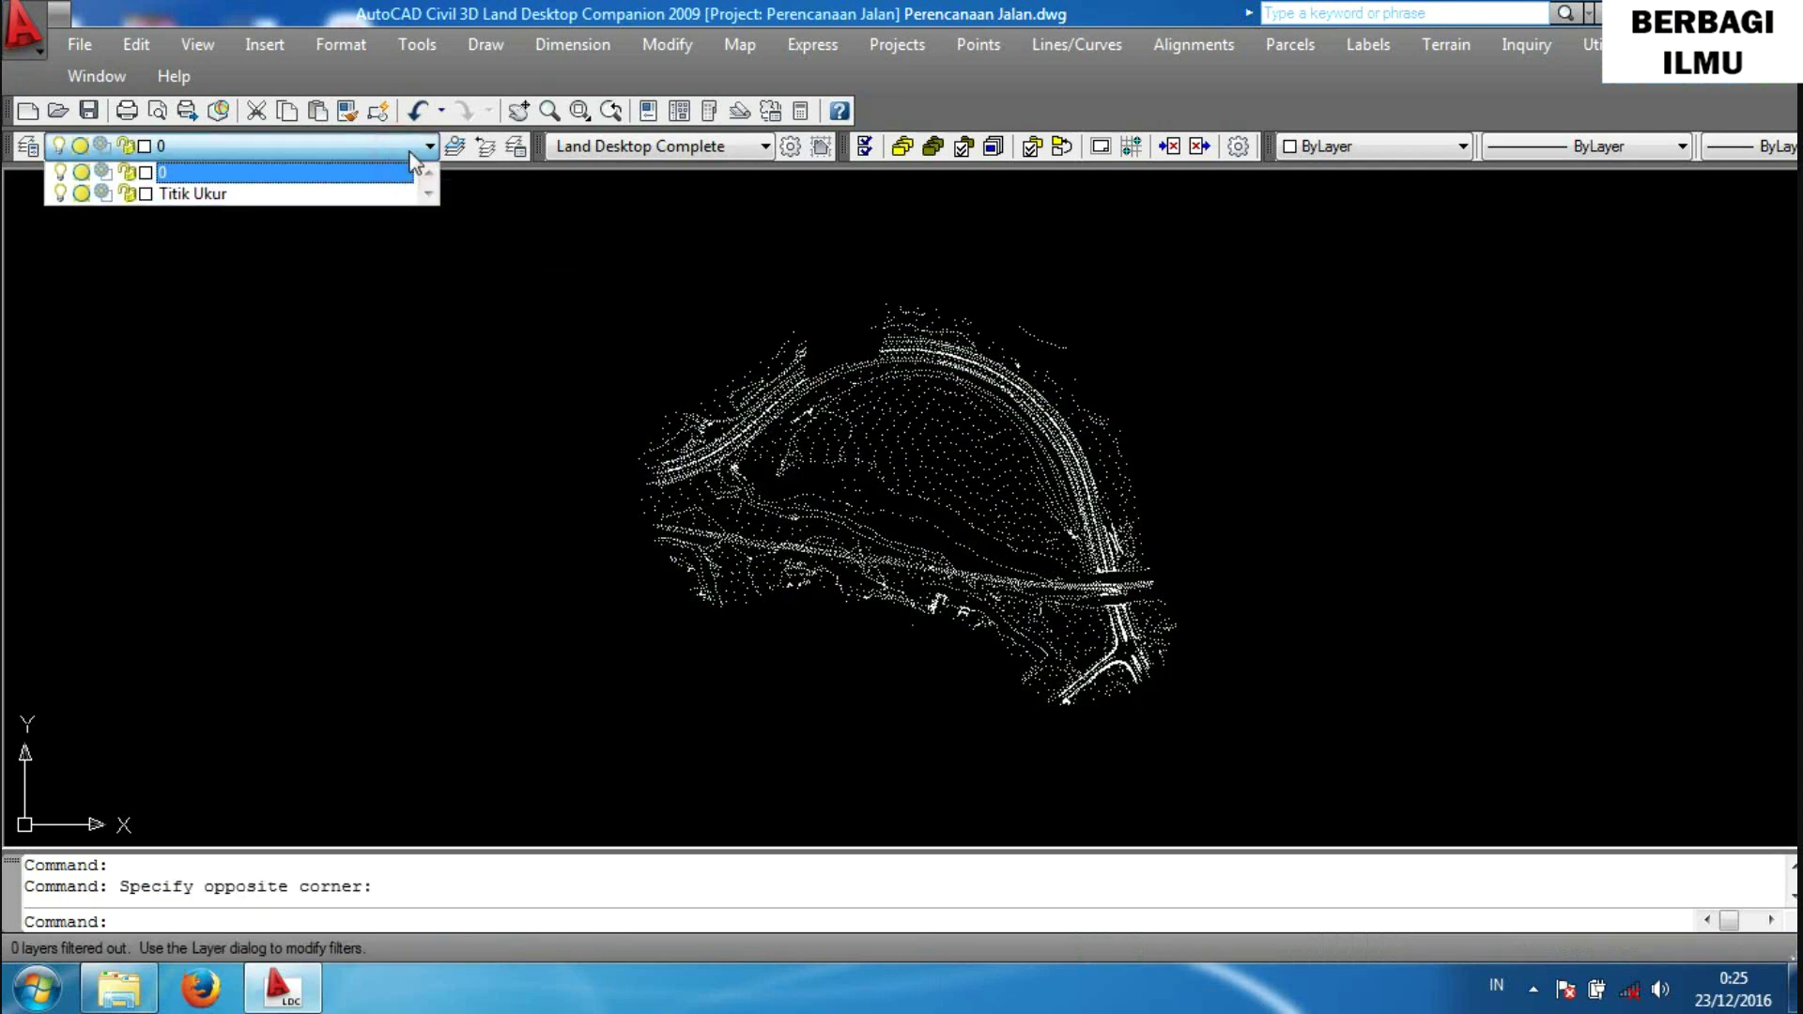
left_click(272, 189)
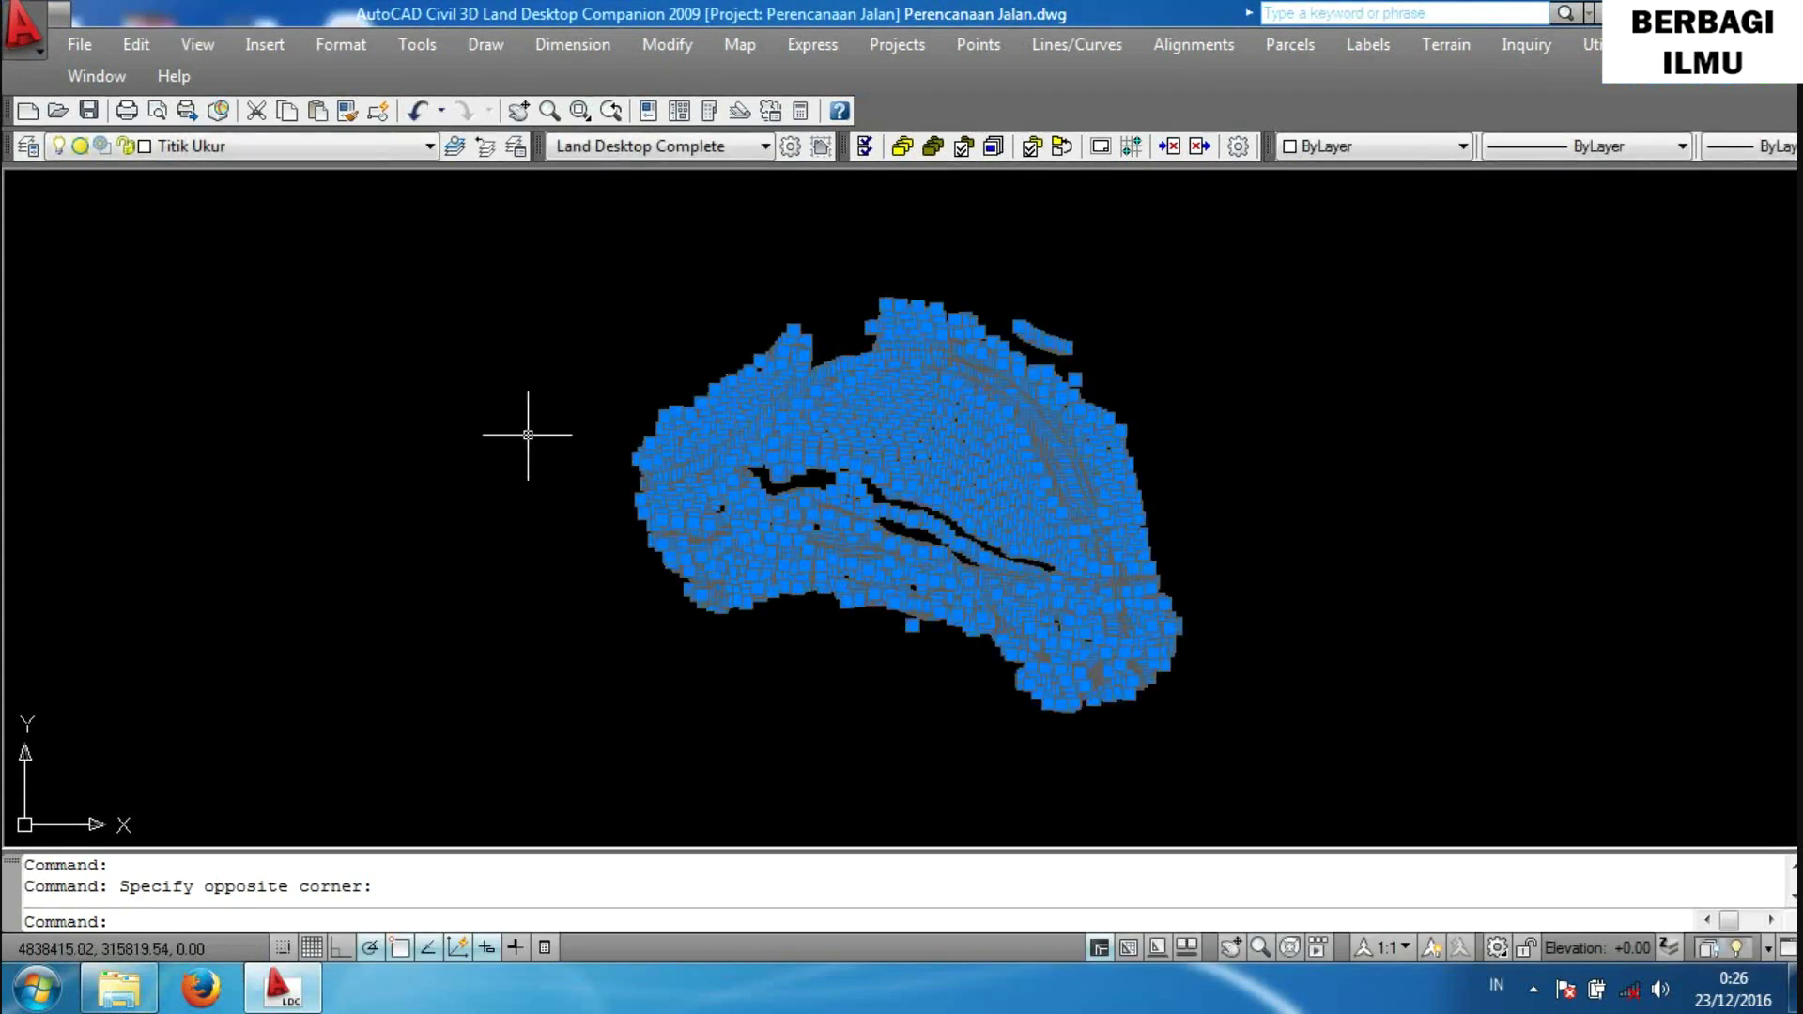
key("Escape")
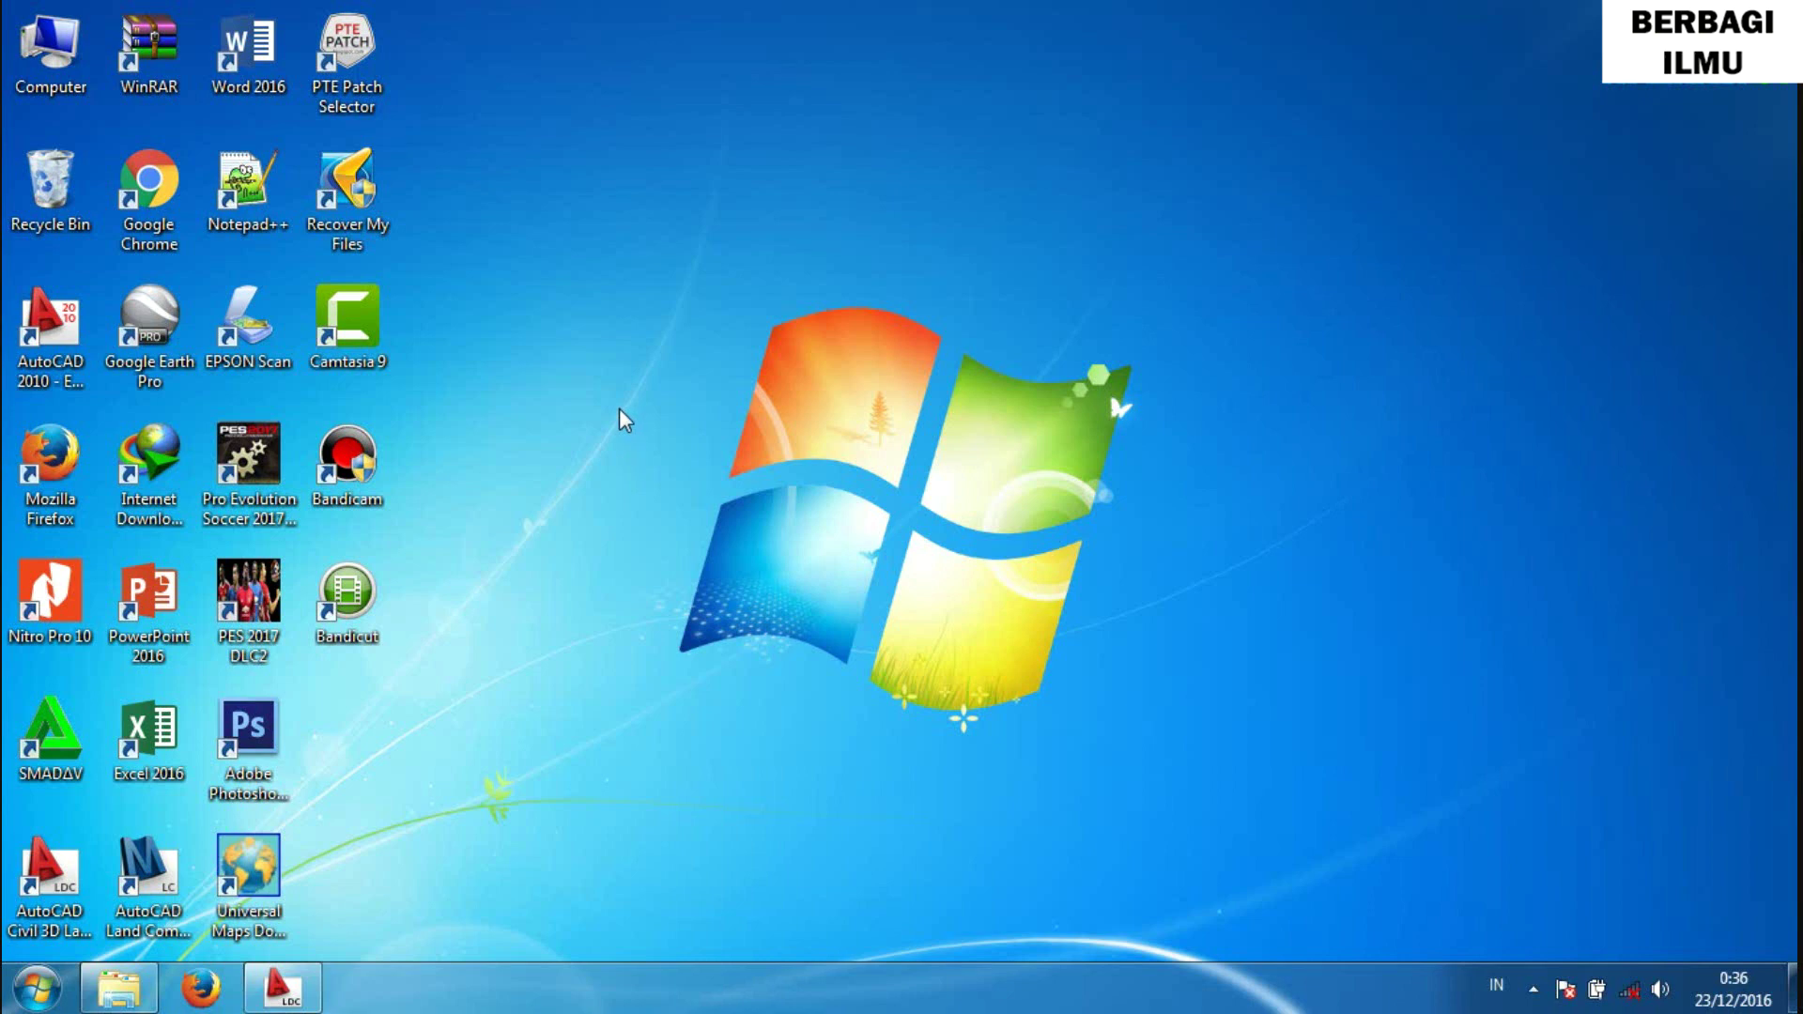
left_click(282, 991)
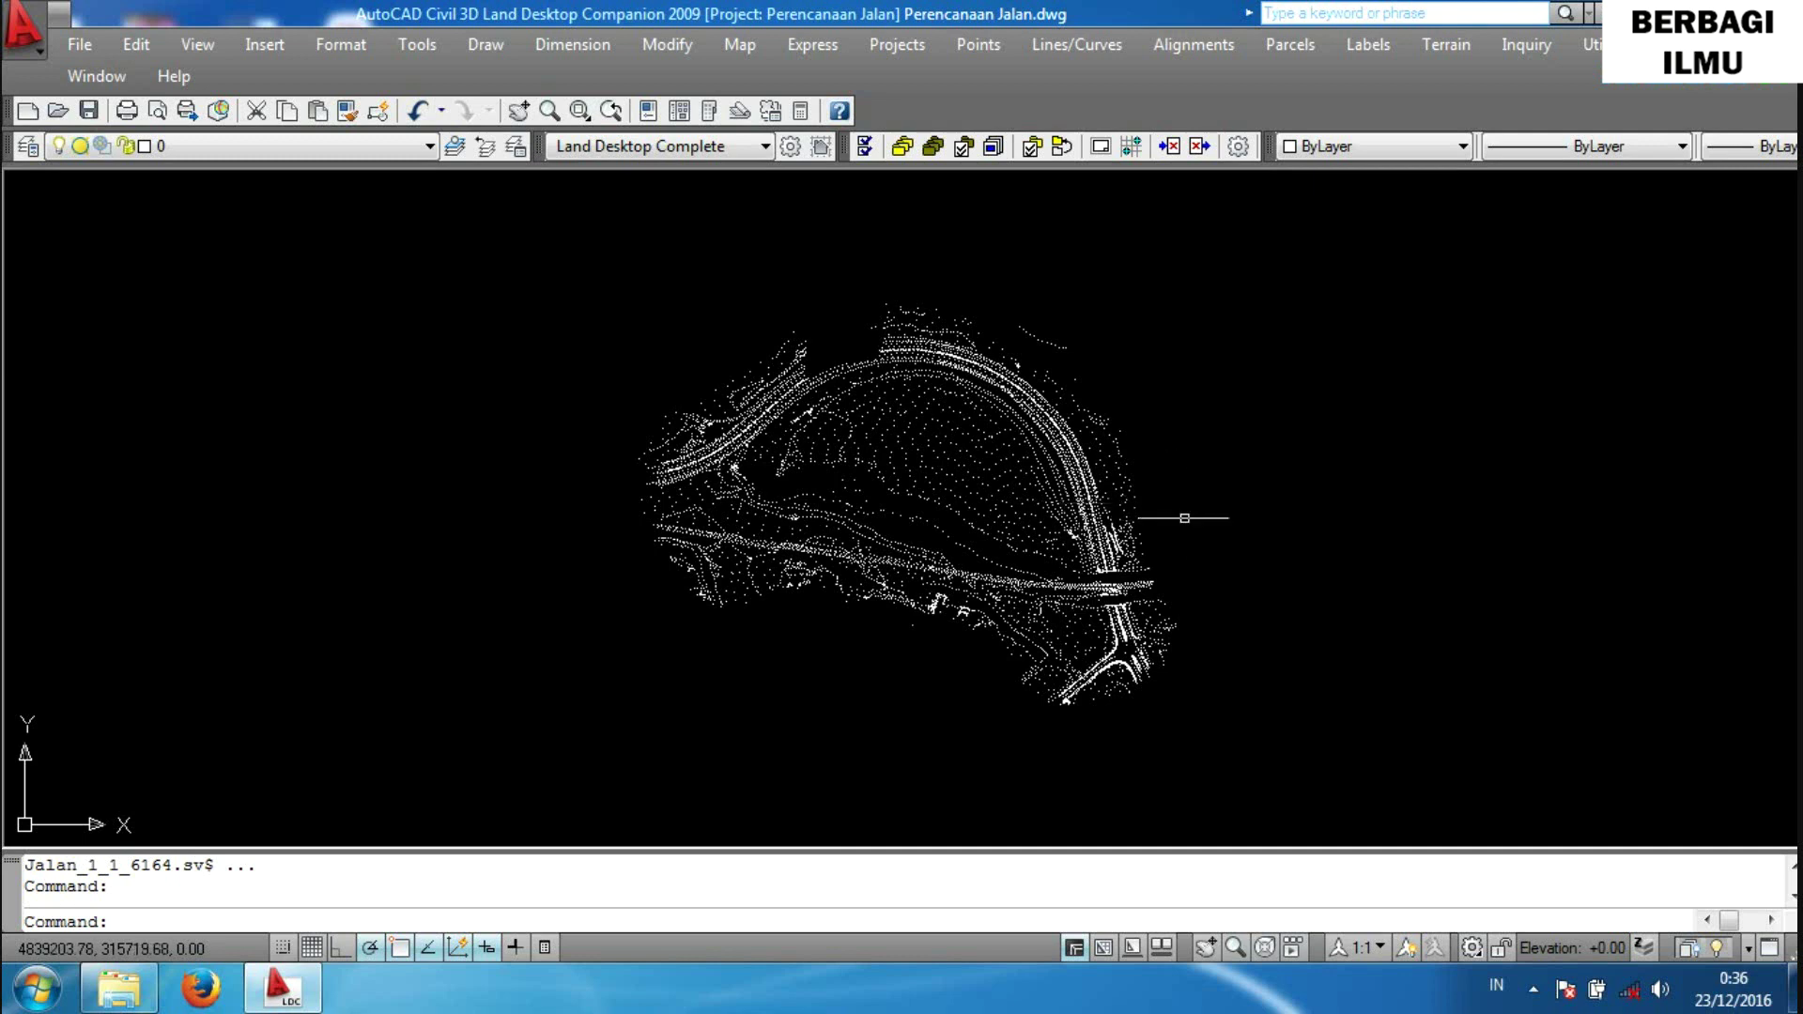
Open the Terrain menu over the restored Land Desktop survey-point drawing.
left_click(1445, 47)
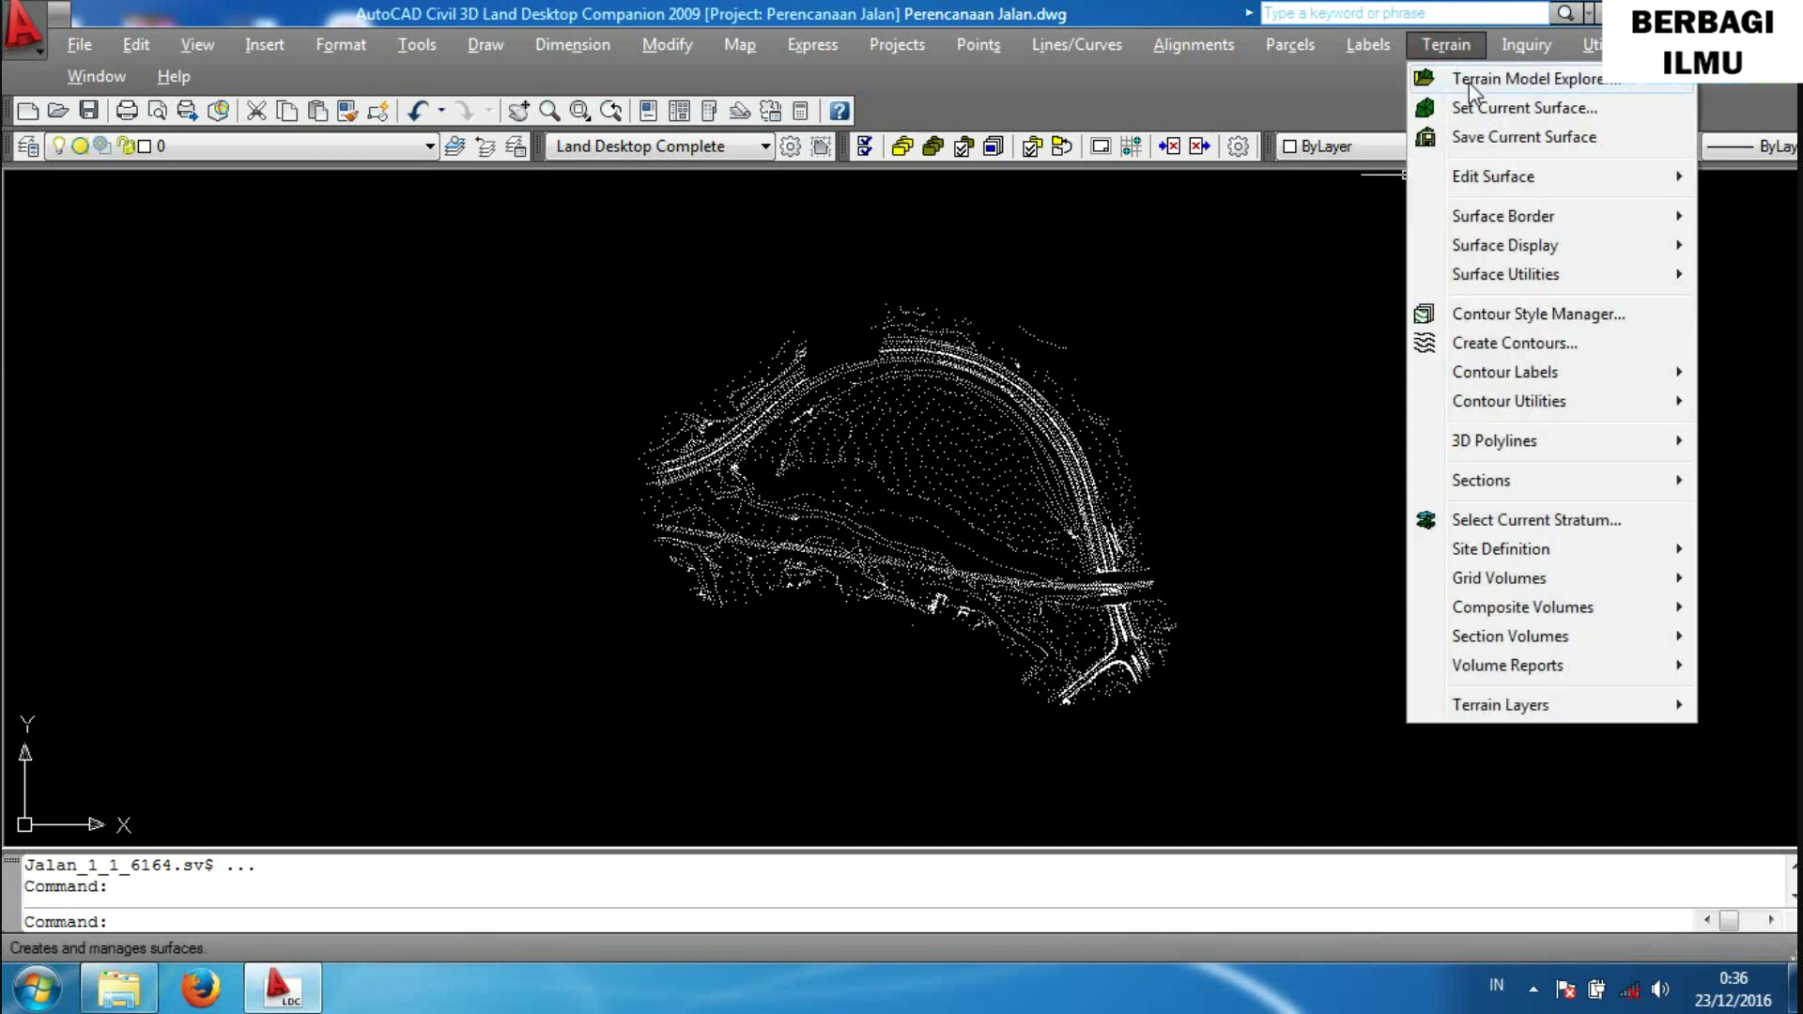
Create a new surface in Terrain Model Explorer and rename it Lapisan.
left_click(1470, 82)
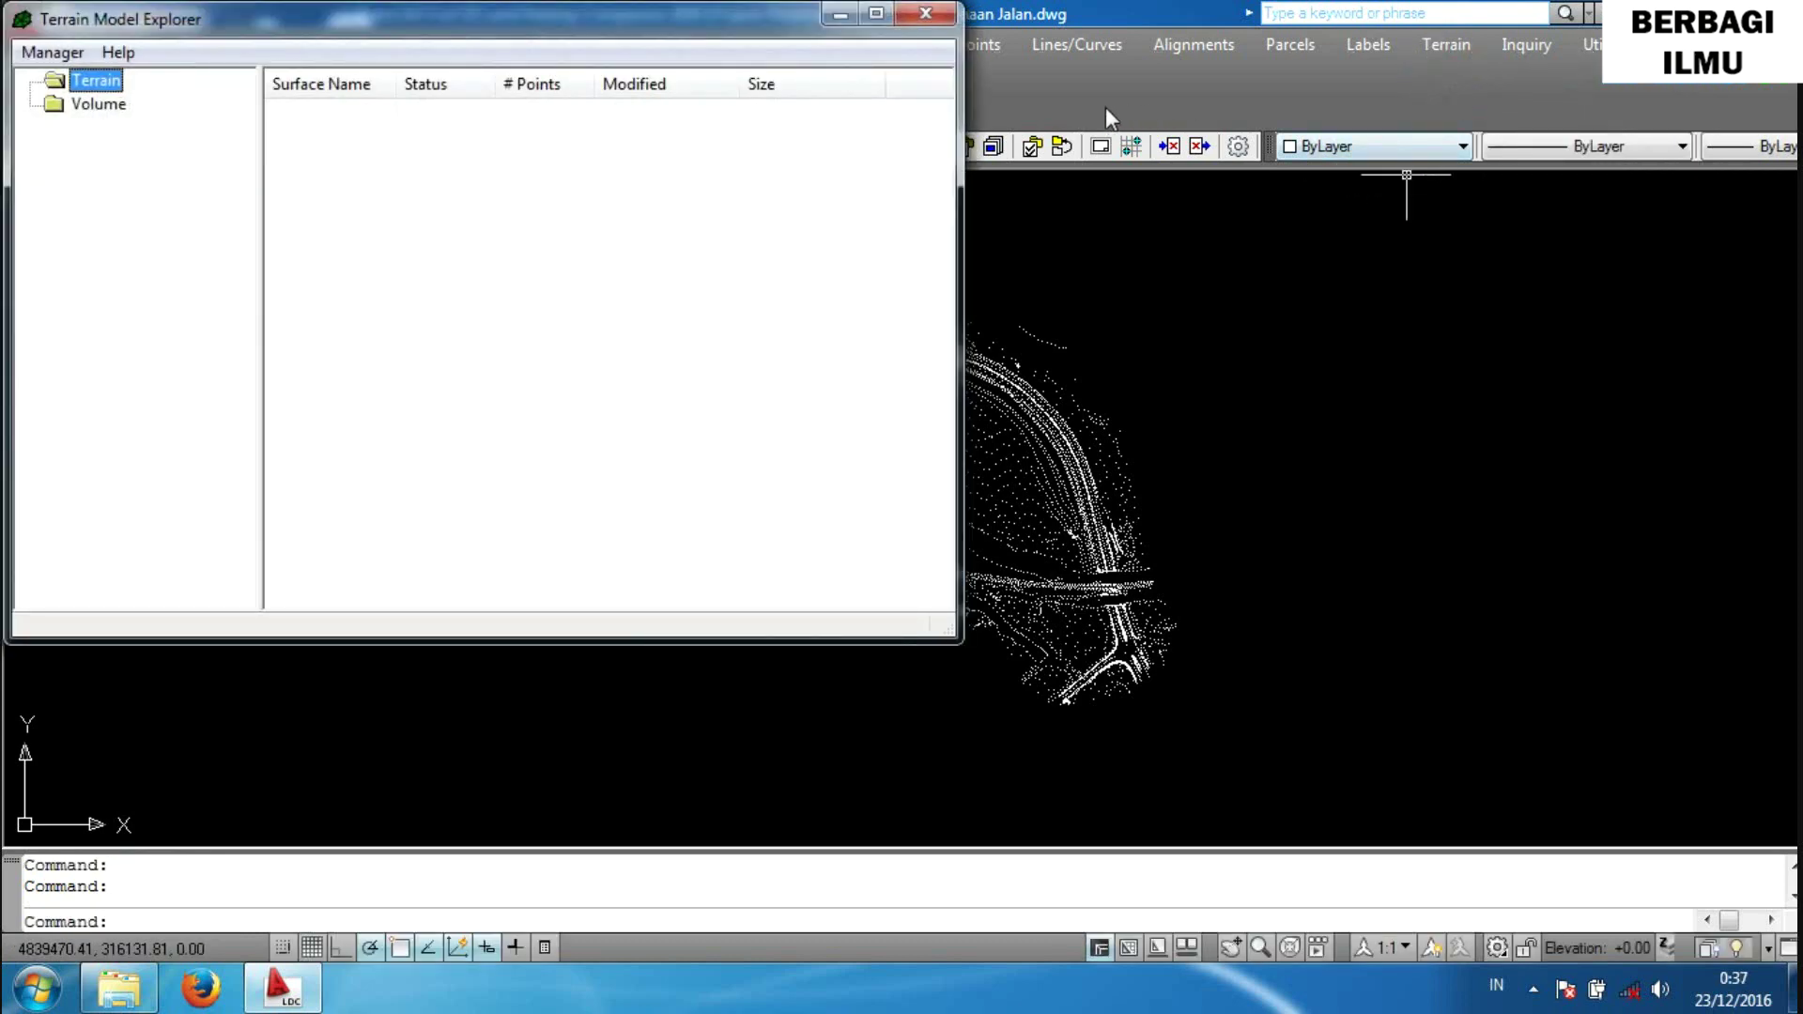
right_click(86, 87)
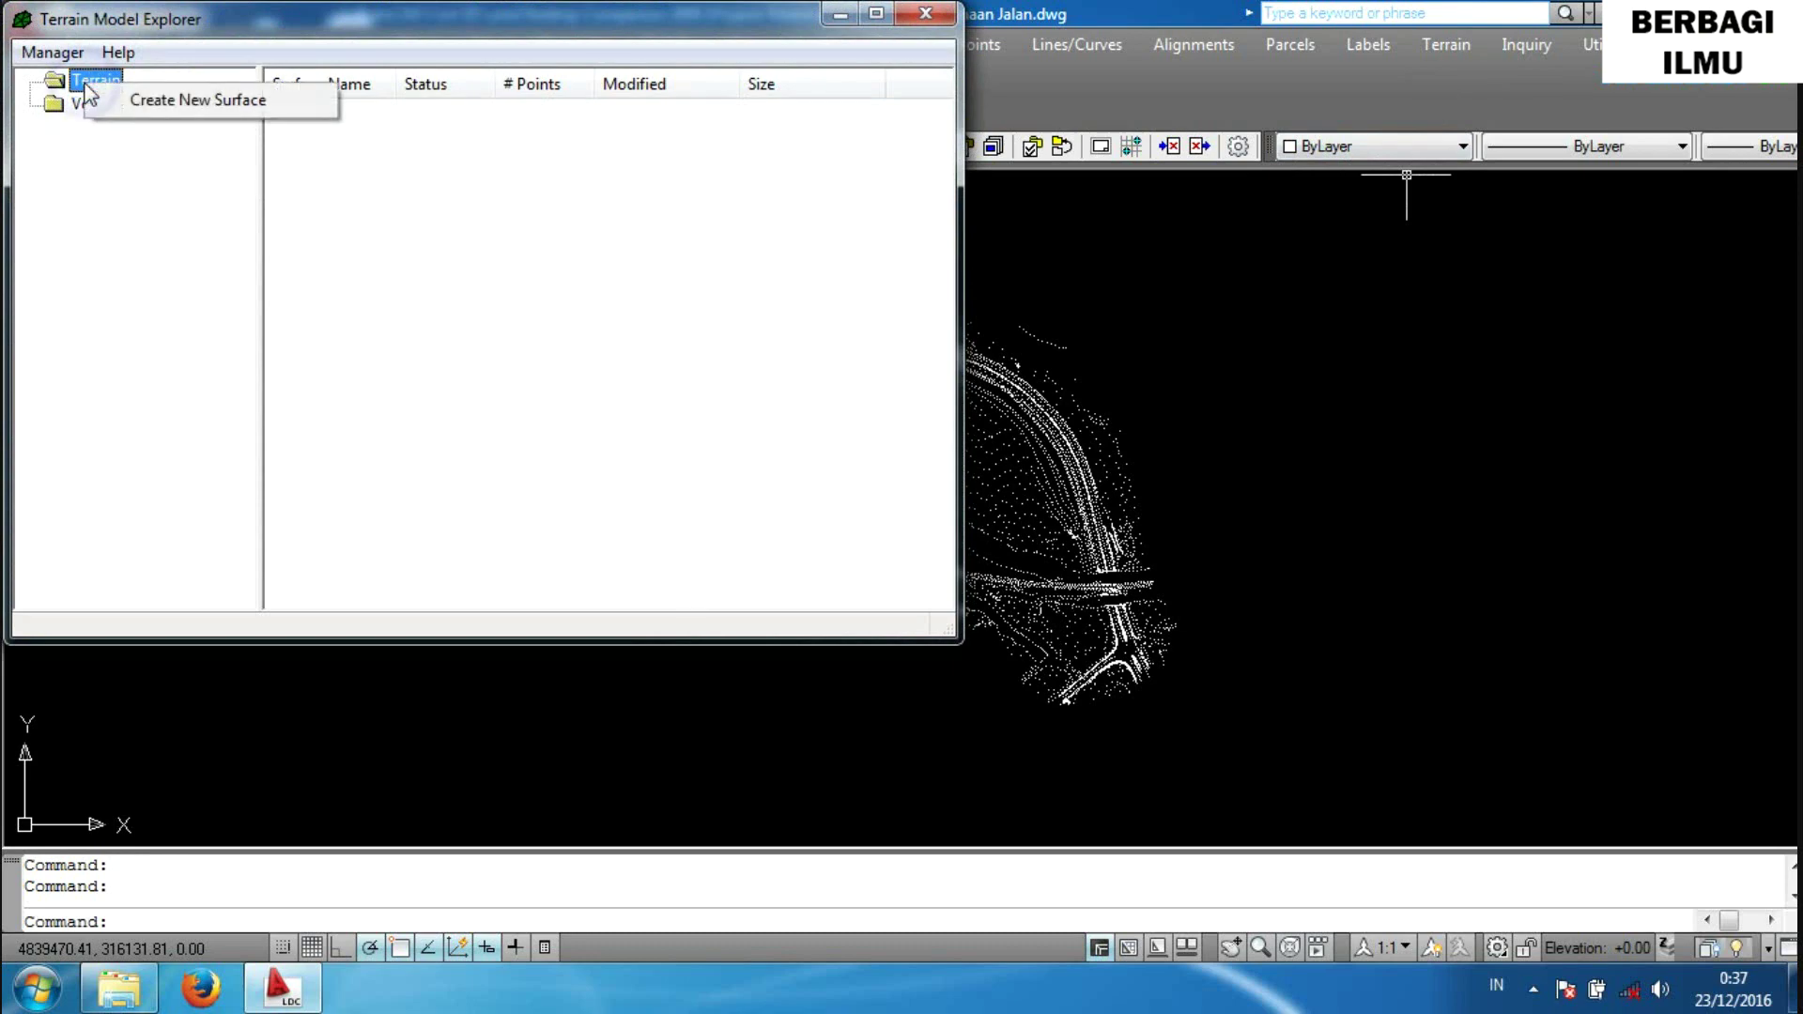
left_click(145, 104)
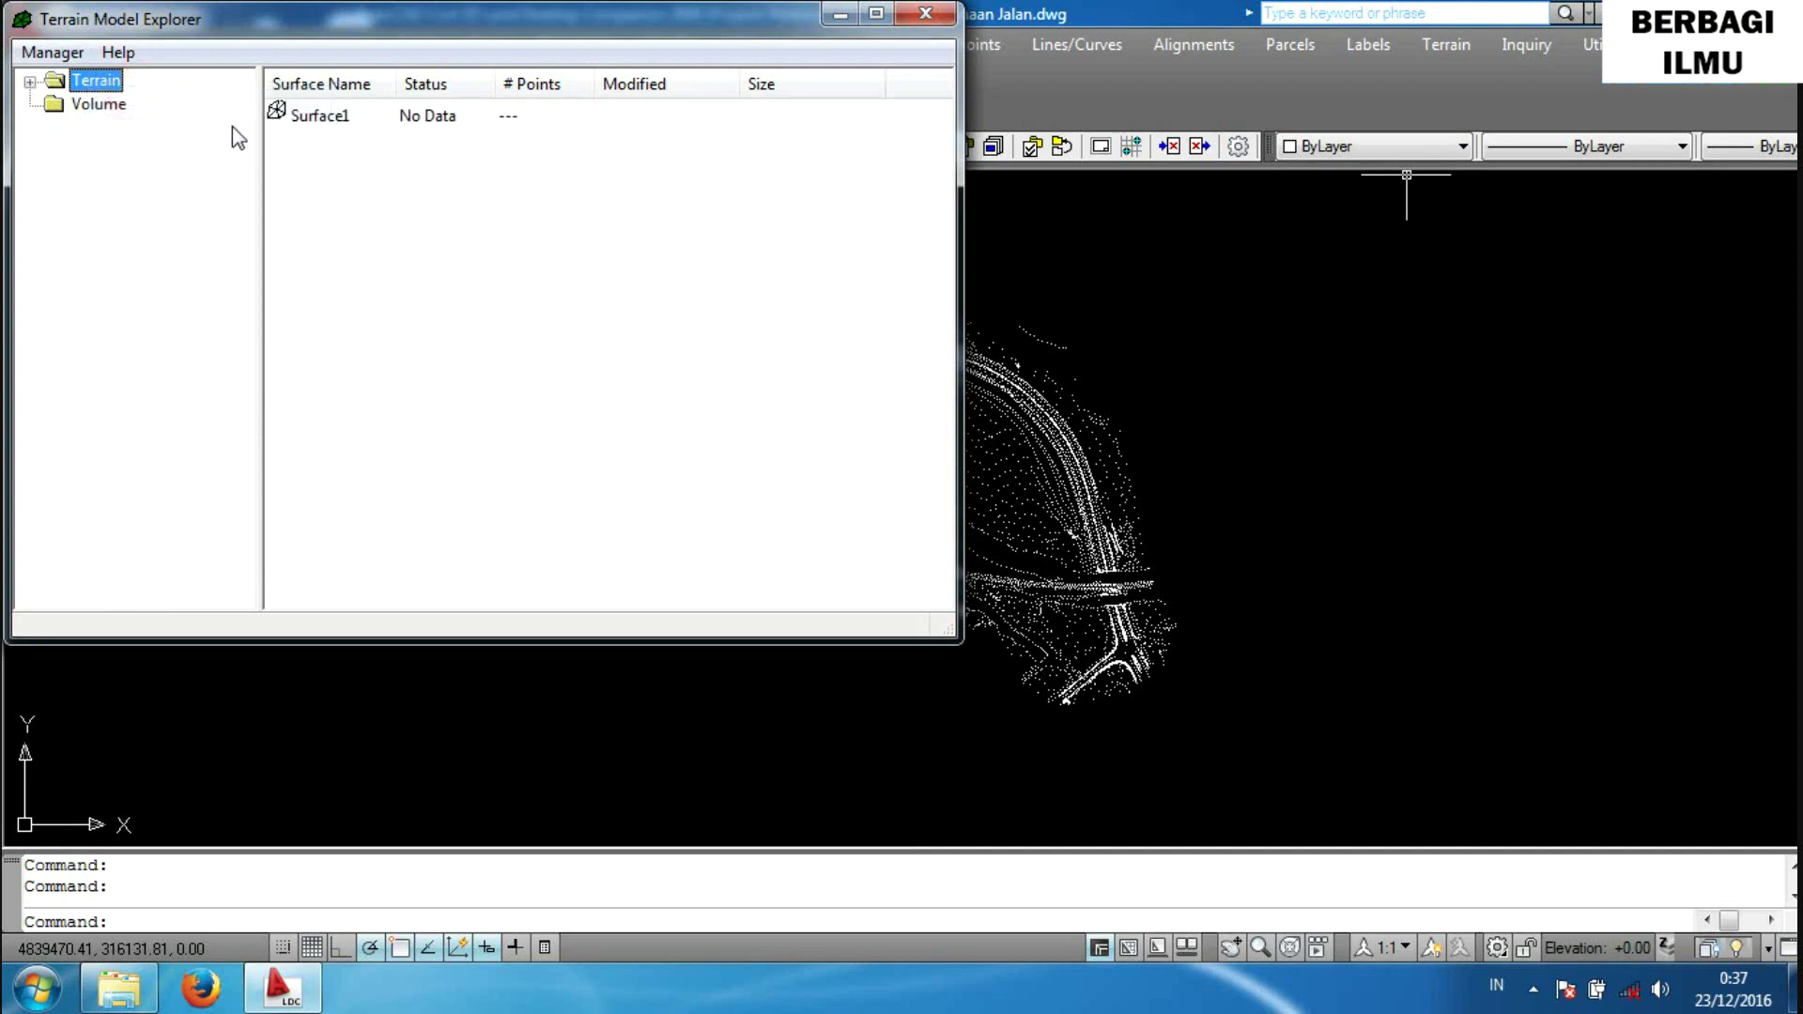
right_click(298, 116)
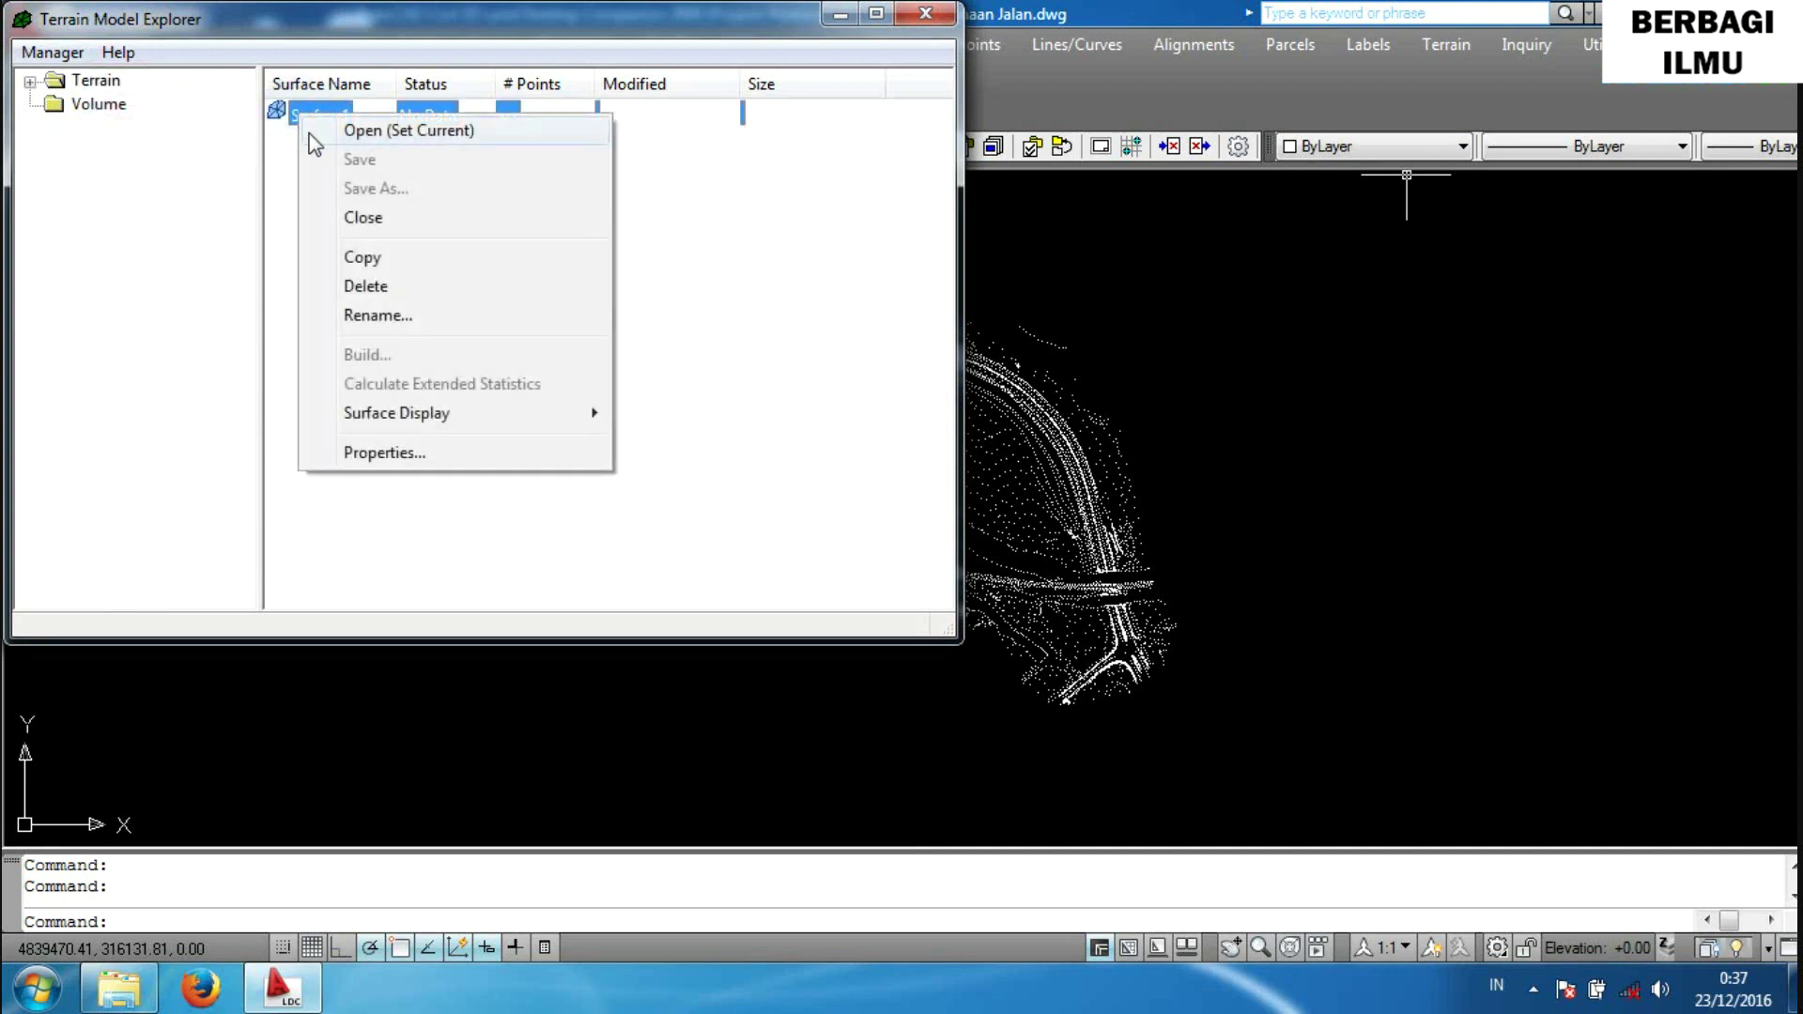
left_click(390, 316)
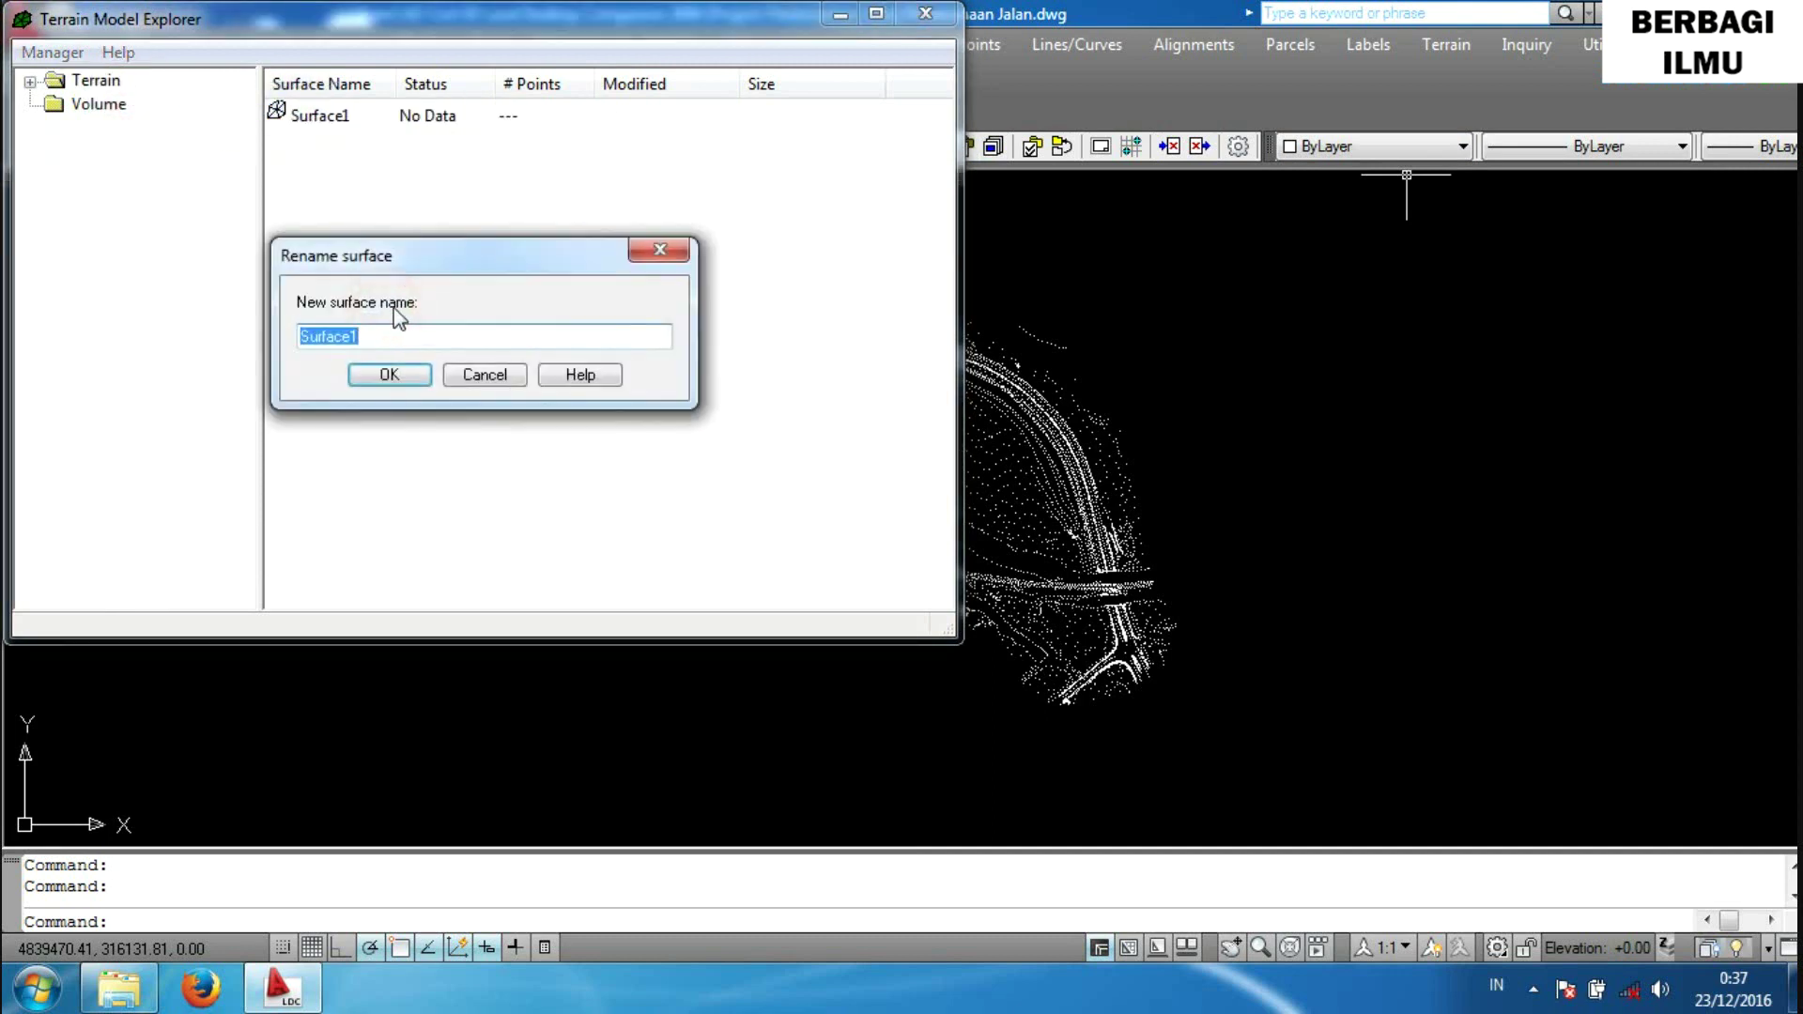
type("Lapisan")
type(" T")
key("BackSpace")
key("BackSpace")
left_click(397, 375)
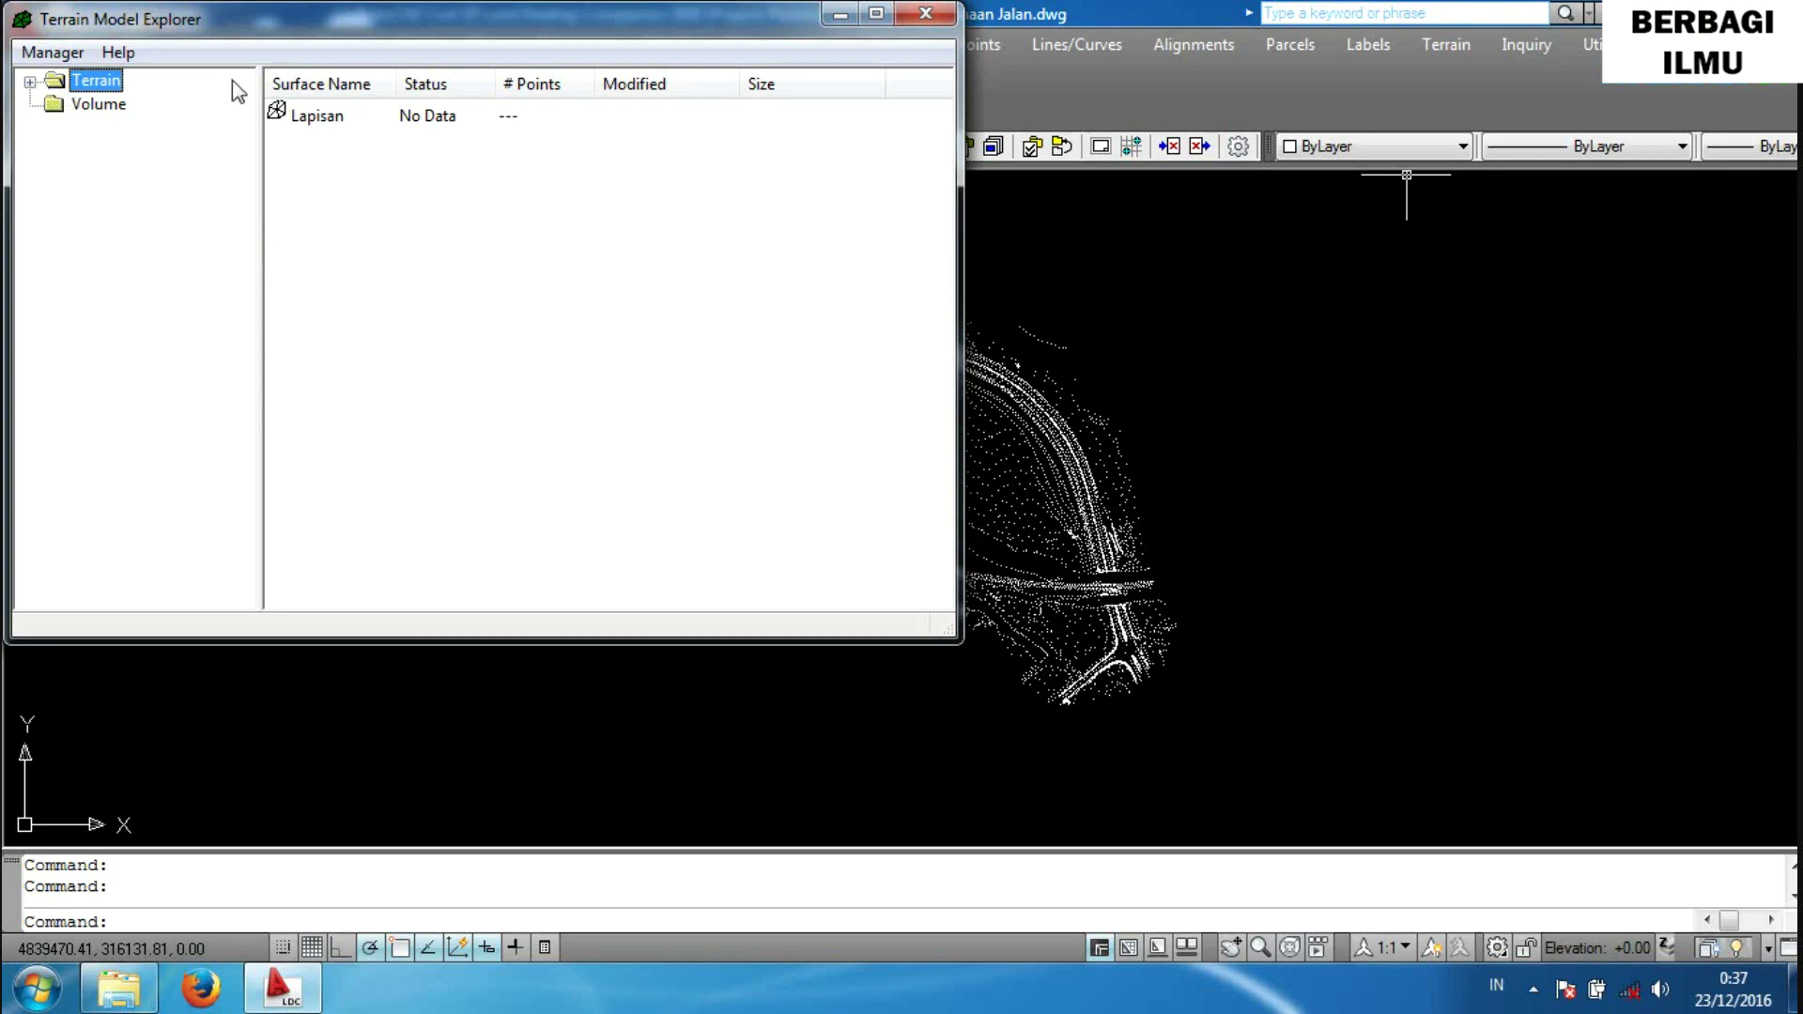
Expand Lapisan's data and start adding a point file to it.
left_click(30, 81)
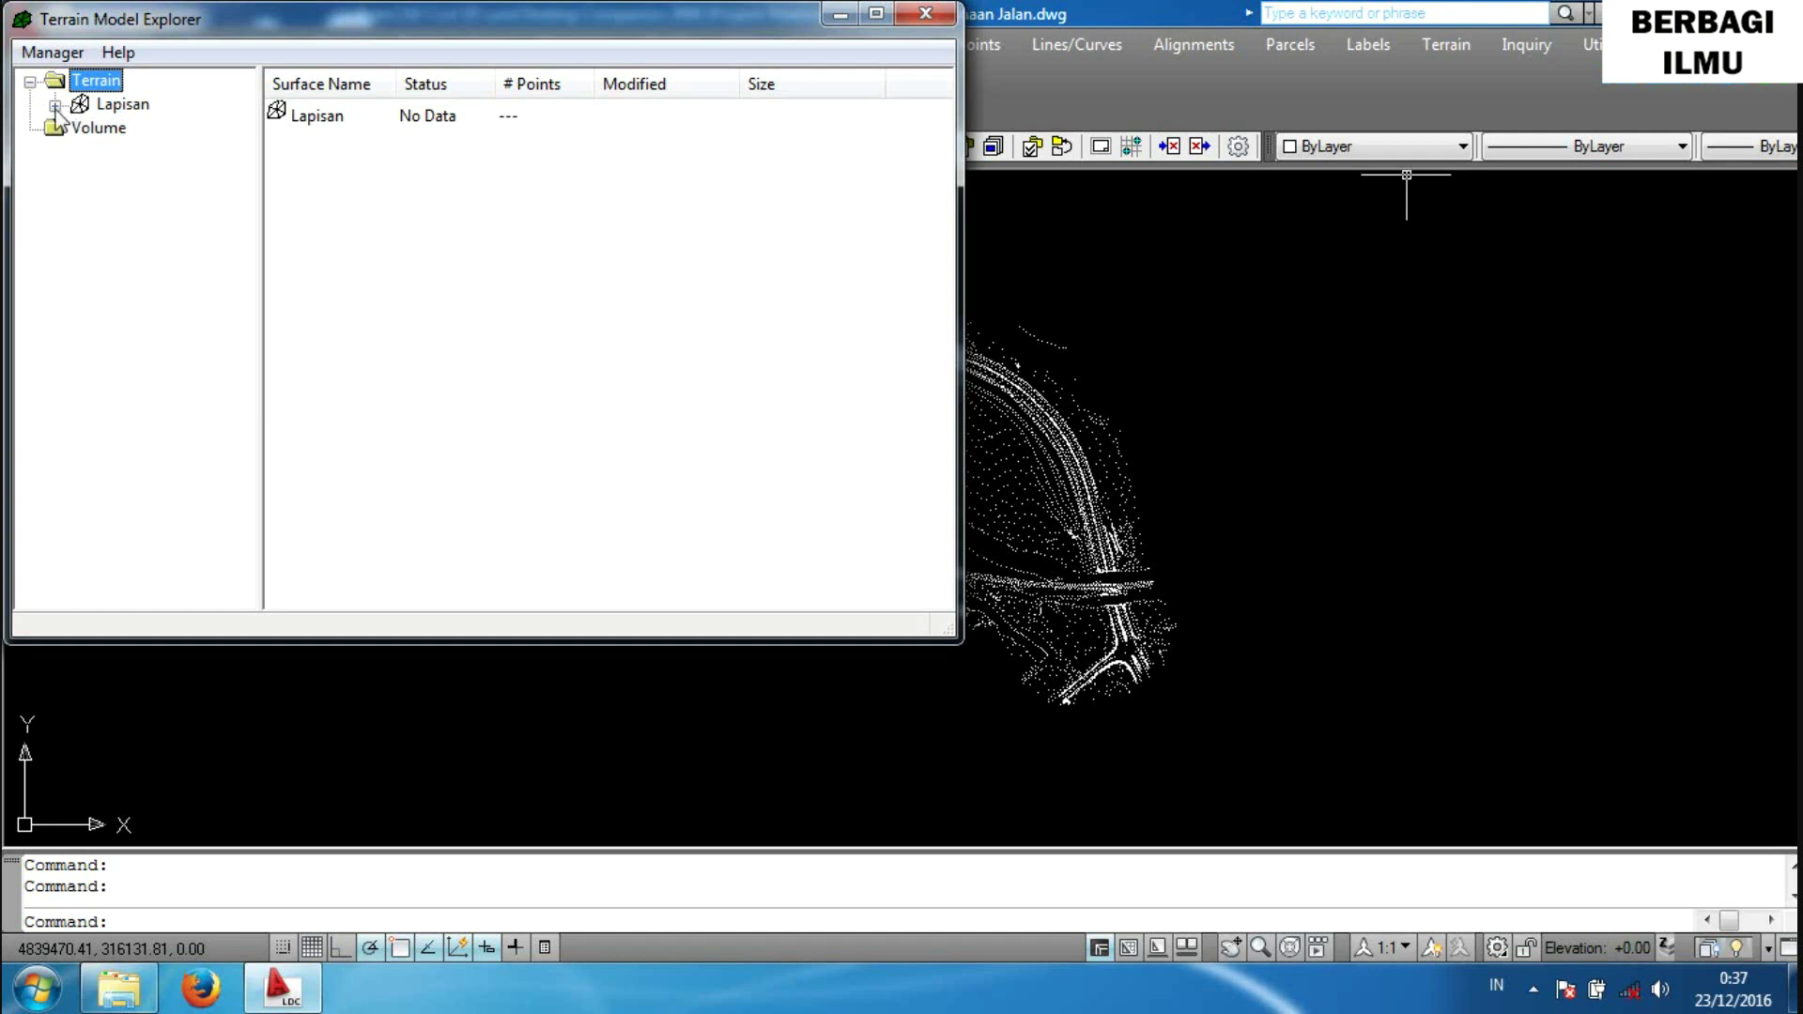
left_click(55, 106)
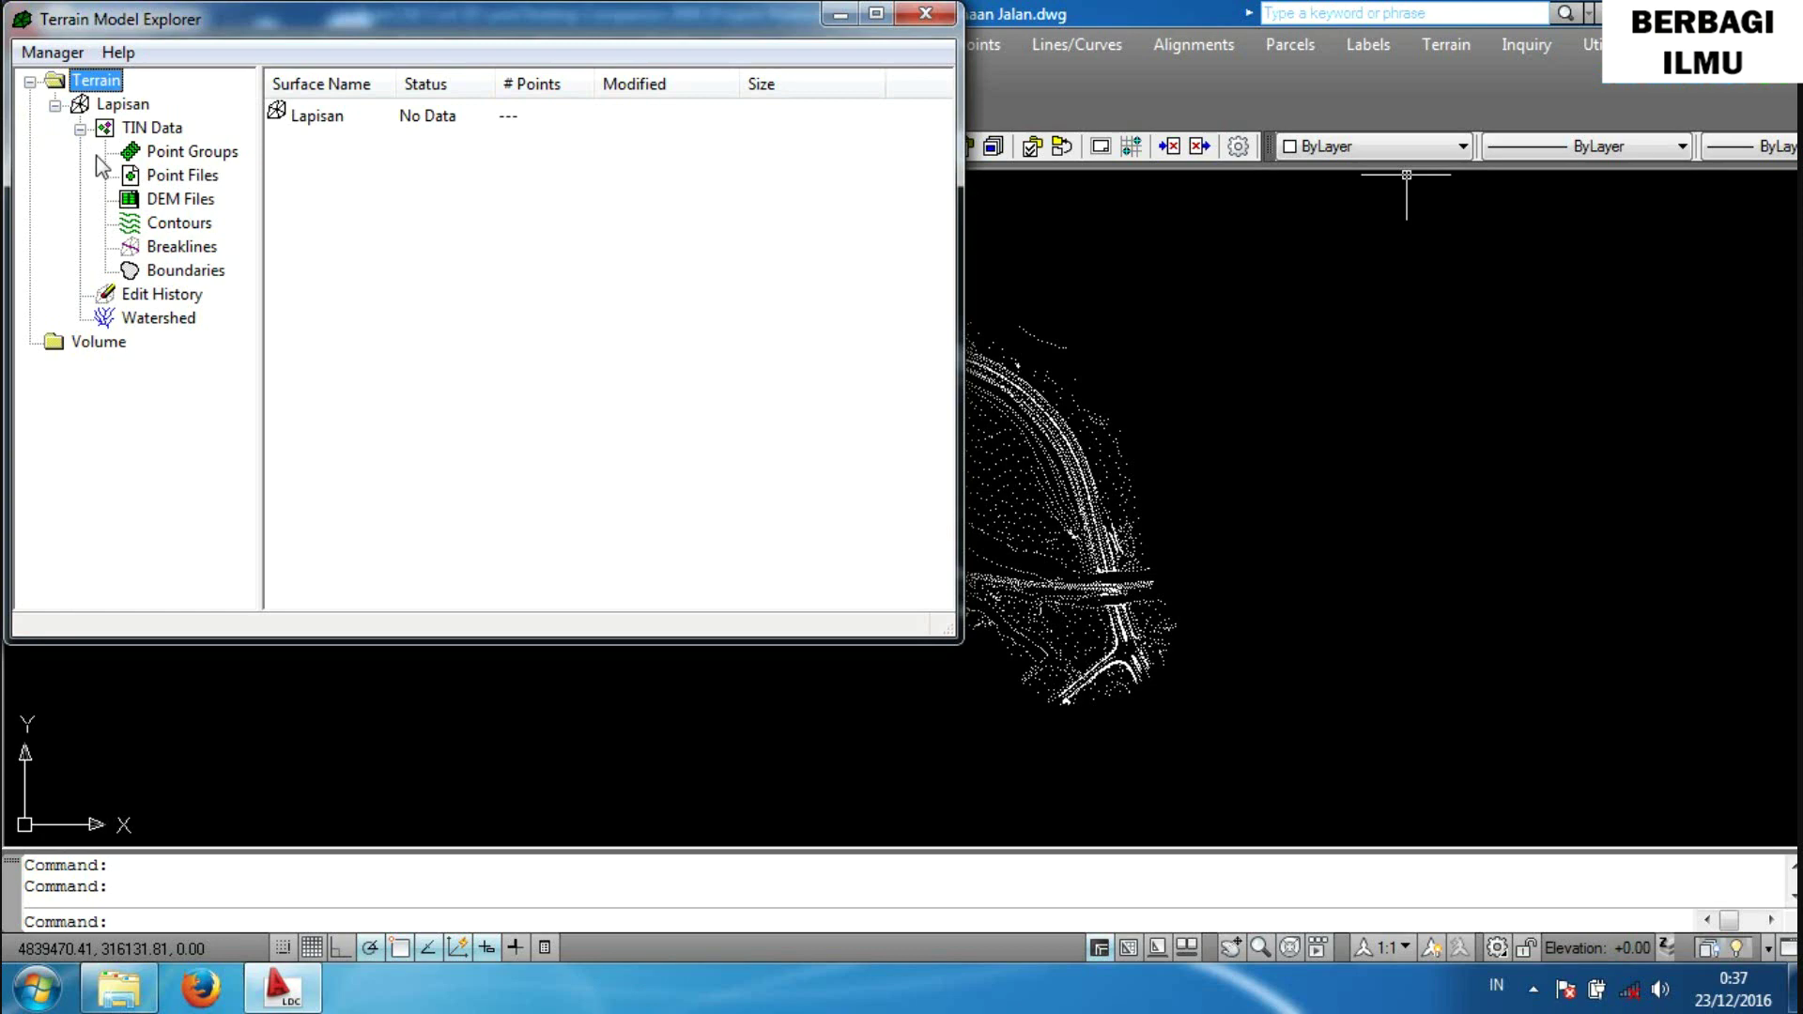
right_click(170, 183)
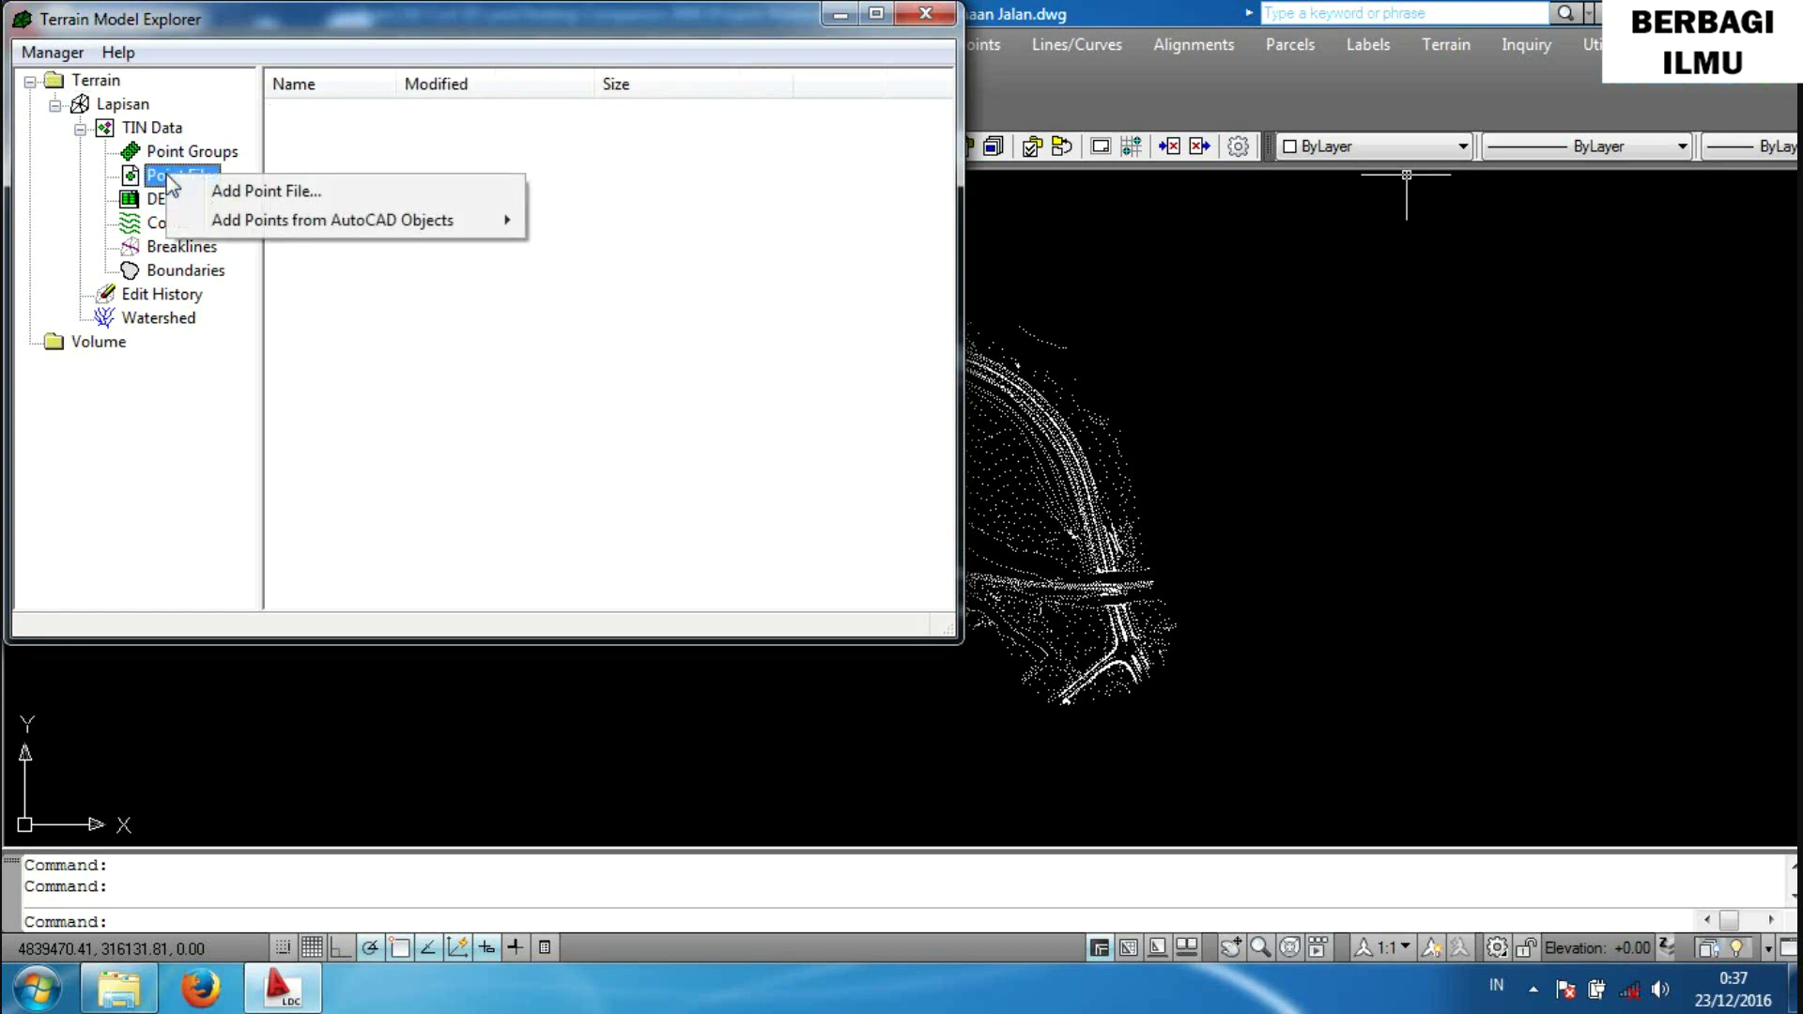
left_click(208, 192)
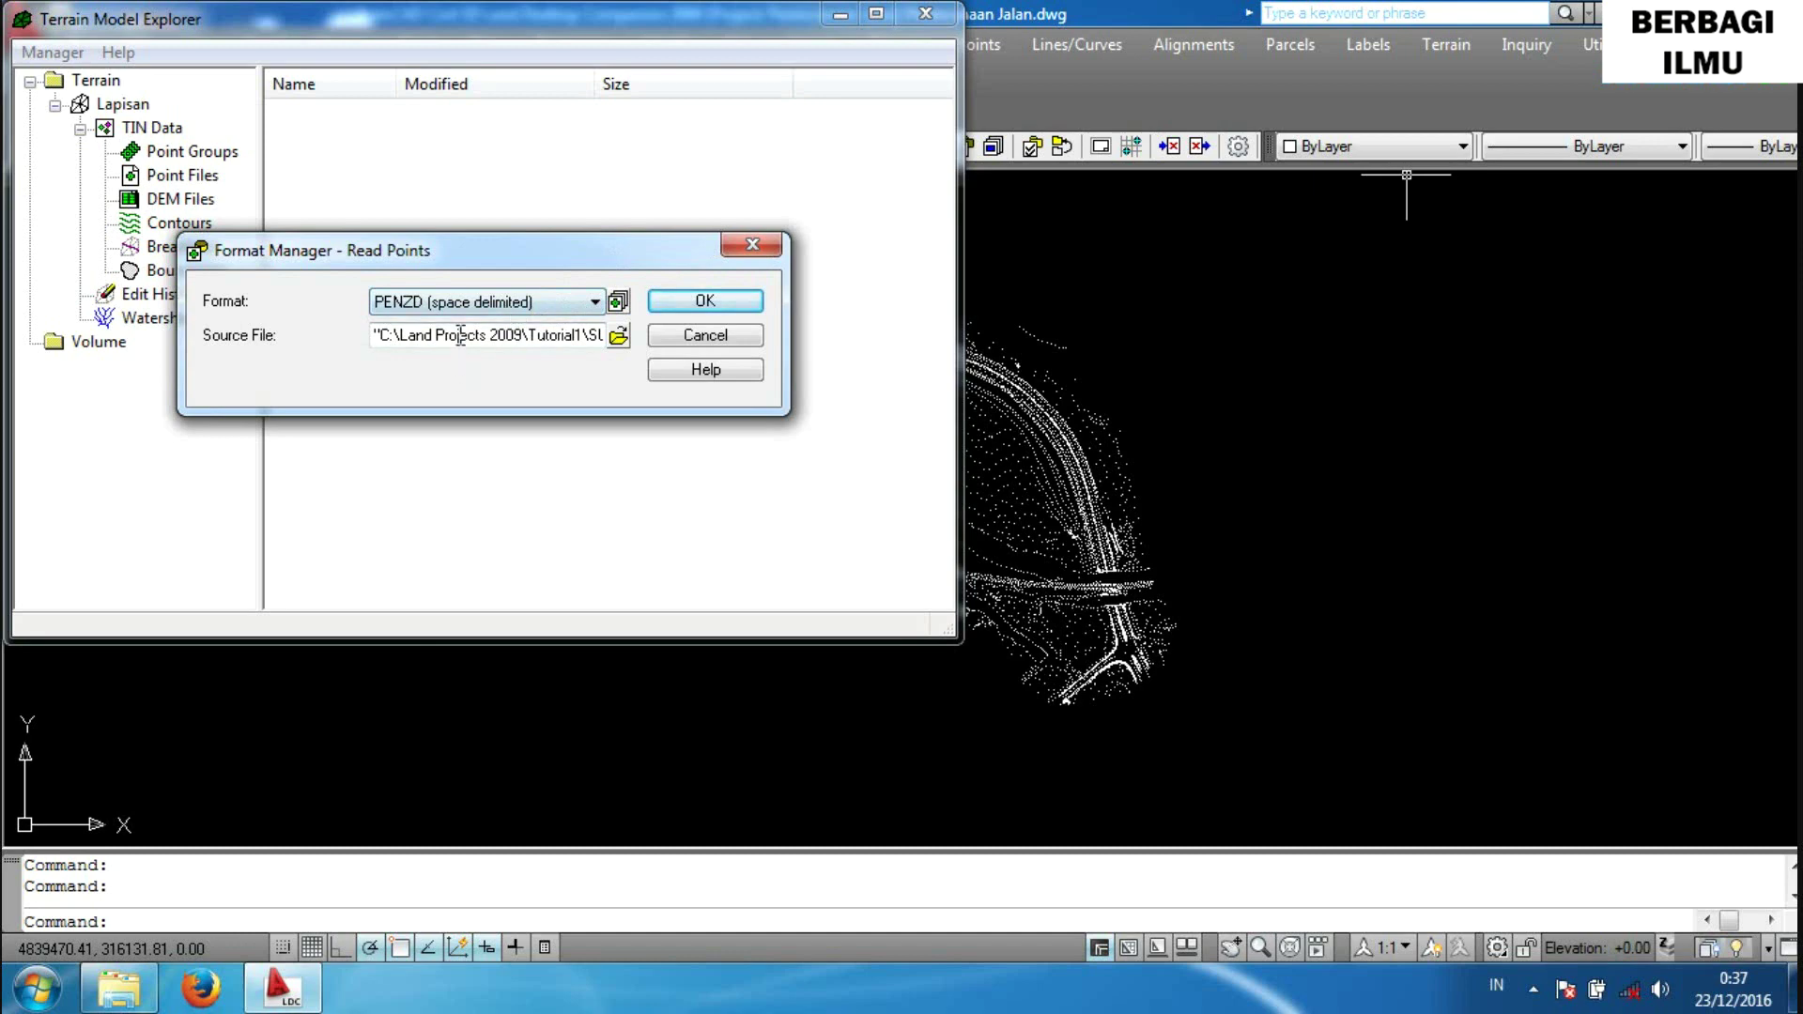
Accept All Points.txt in PENZD format as Lapisan's point file, then bring up Lapisan's options.
left_click(696, 302)
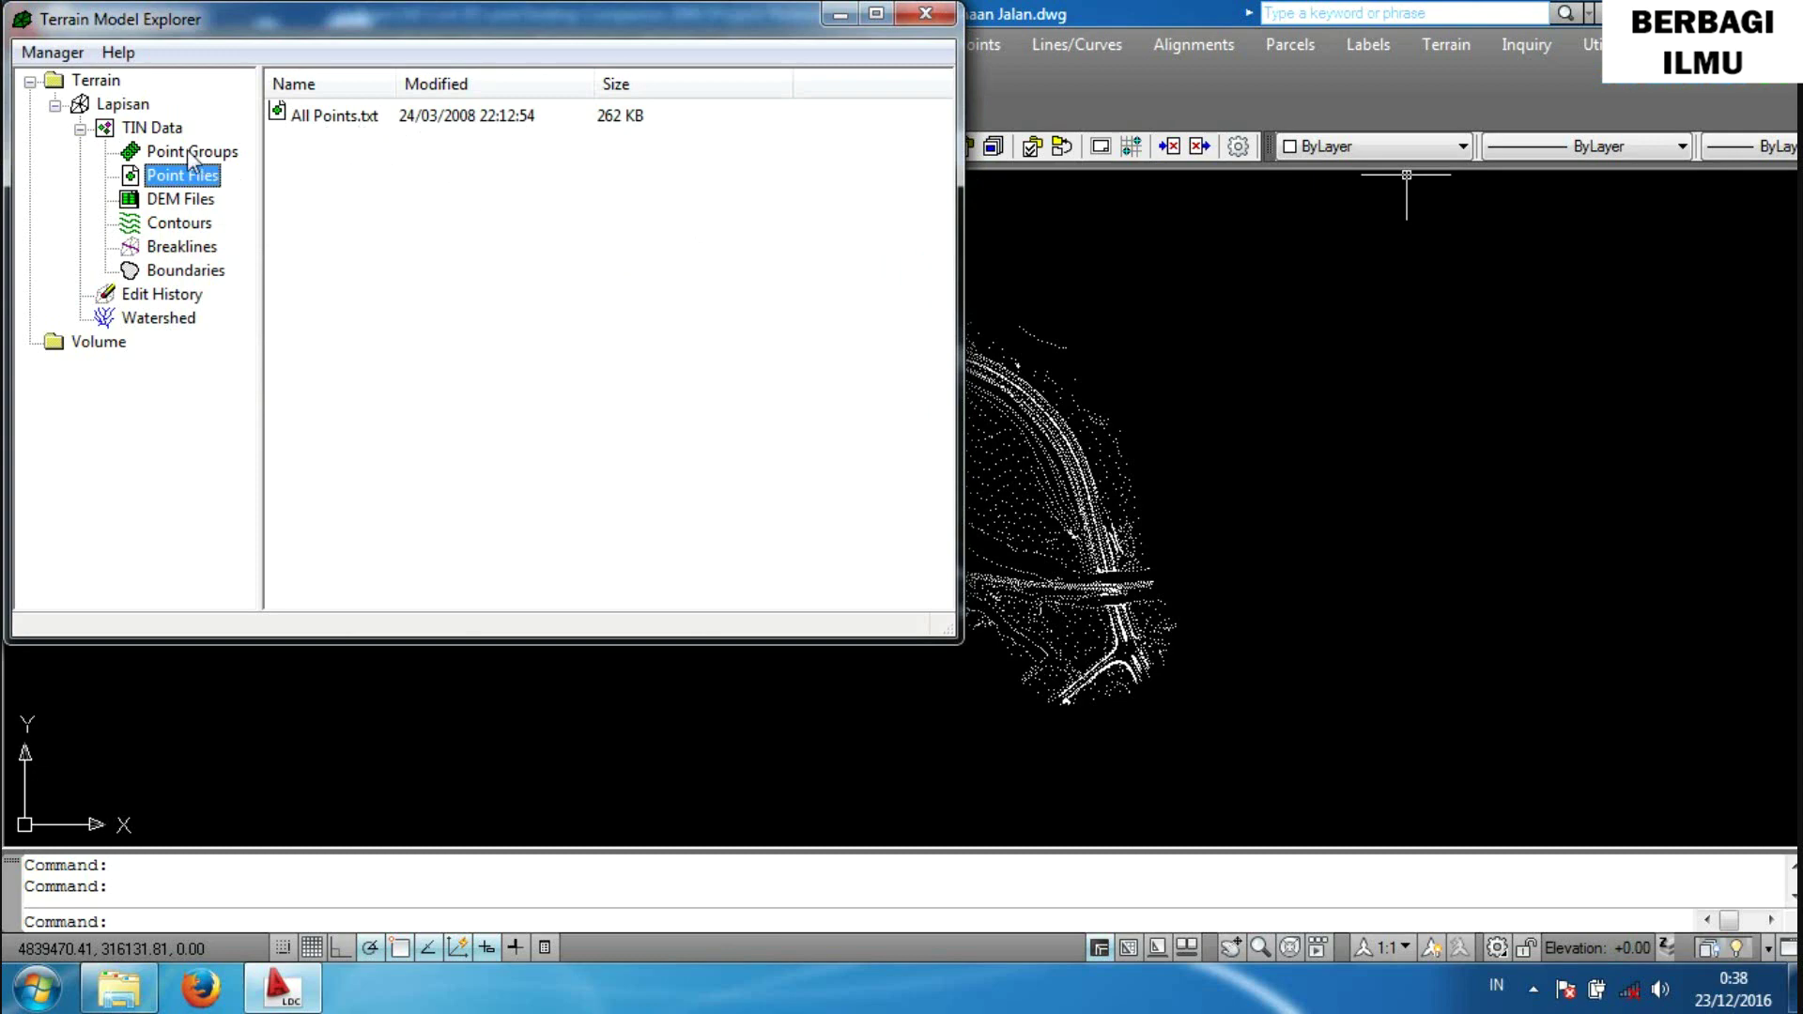
right_click(119, 105)
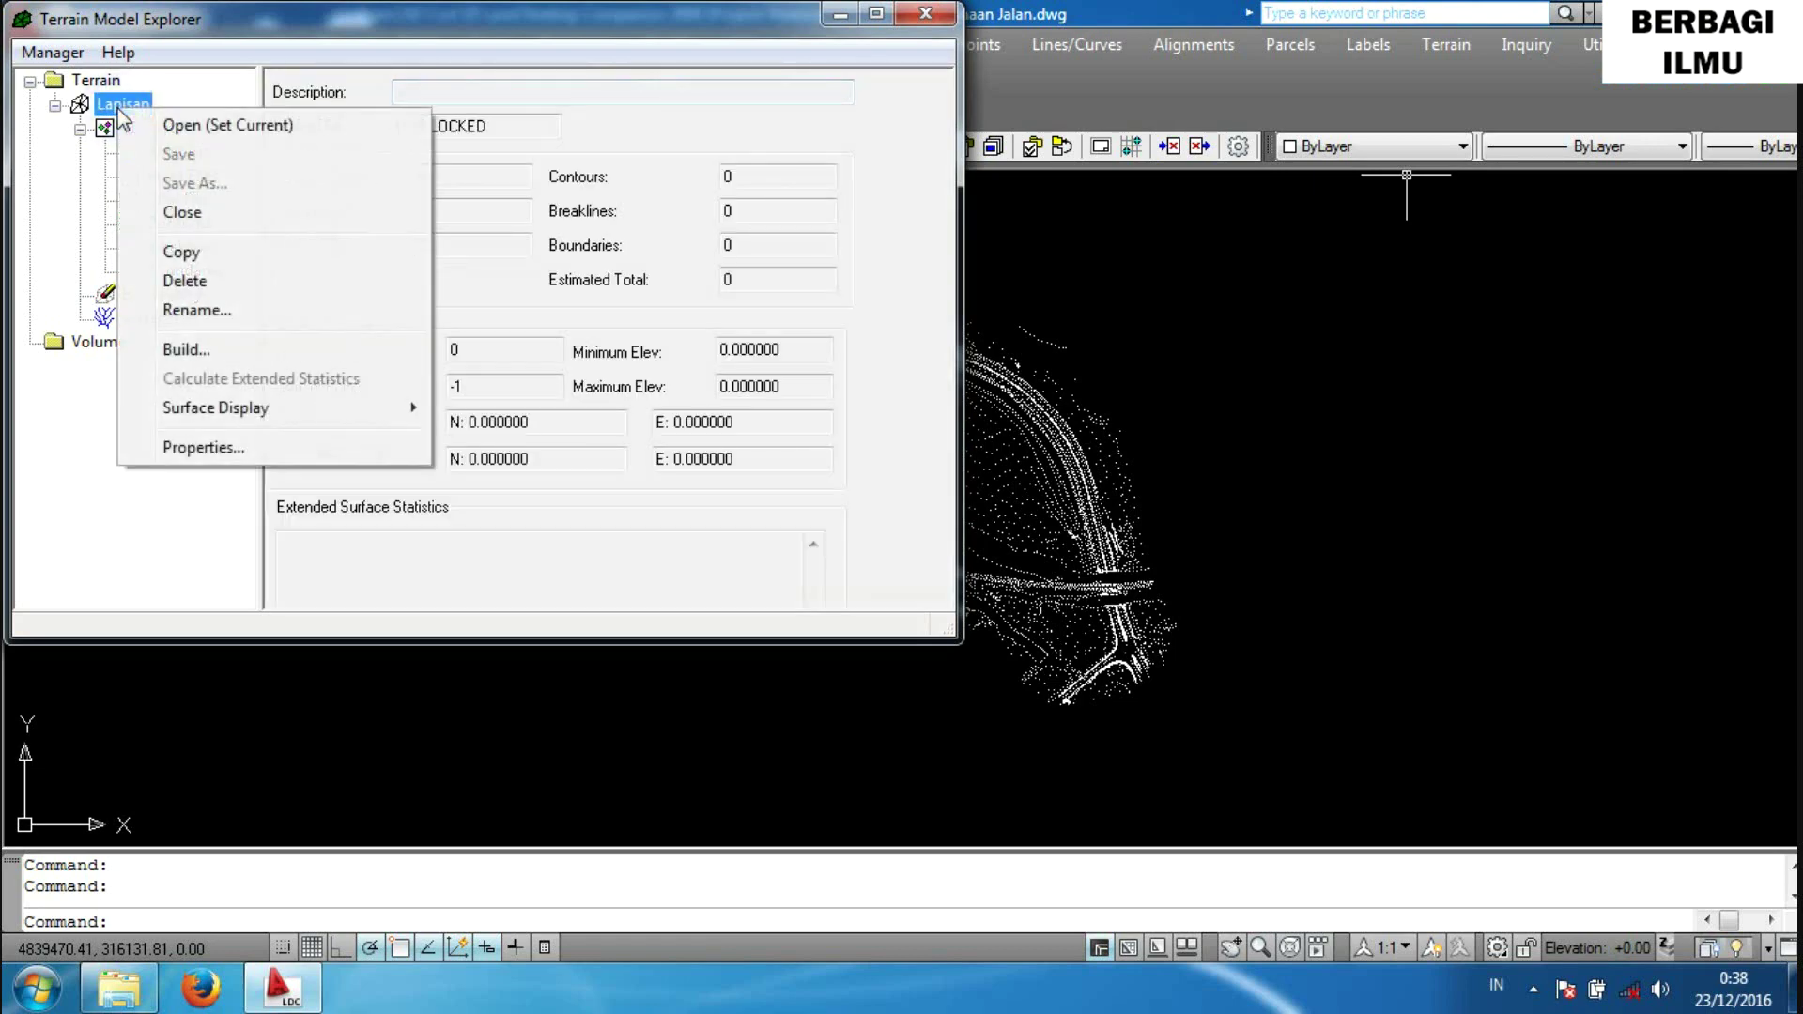
Build Lapisan from point-file data only, excluding DEM, breaklines, contours and boundaries (7,672 points).
left_click(215, 351)
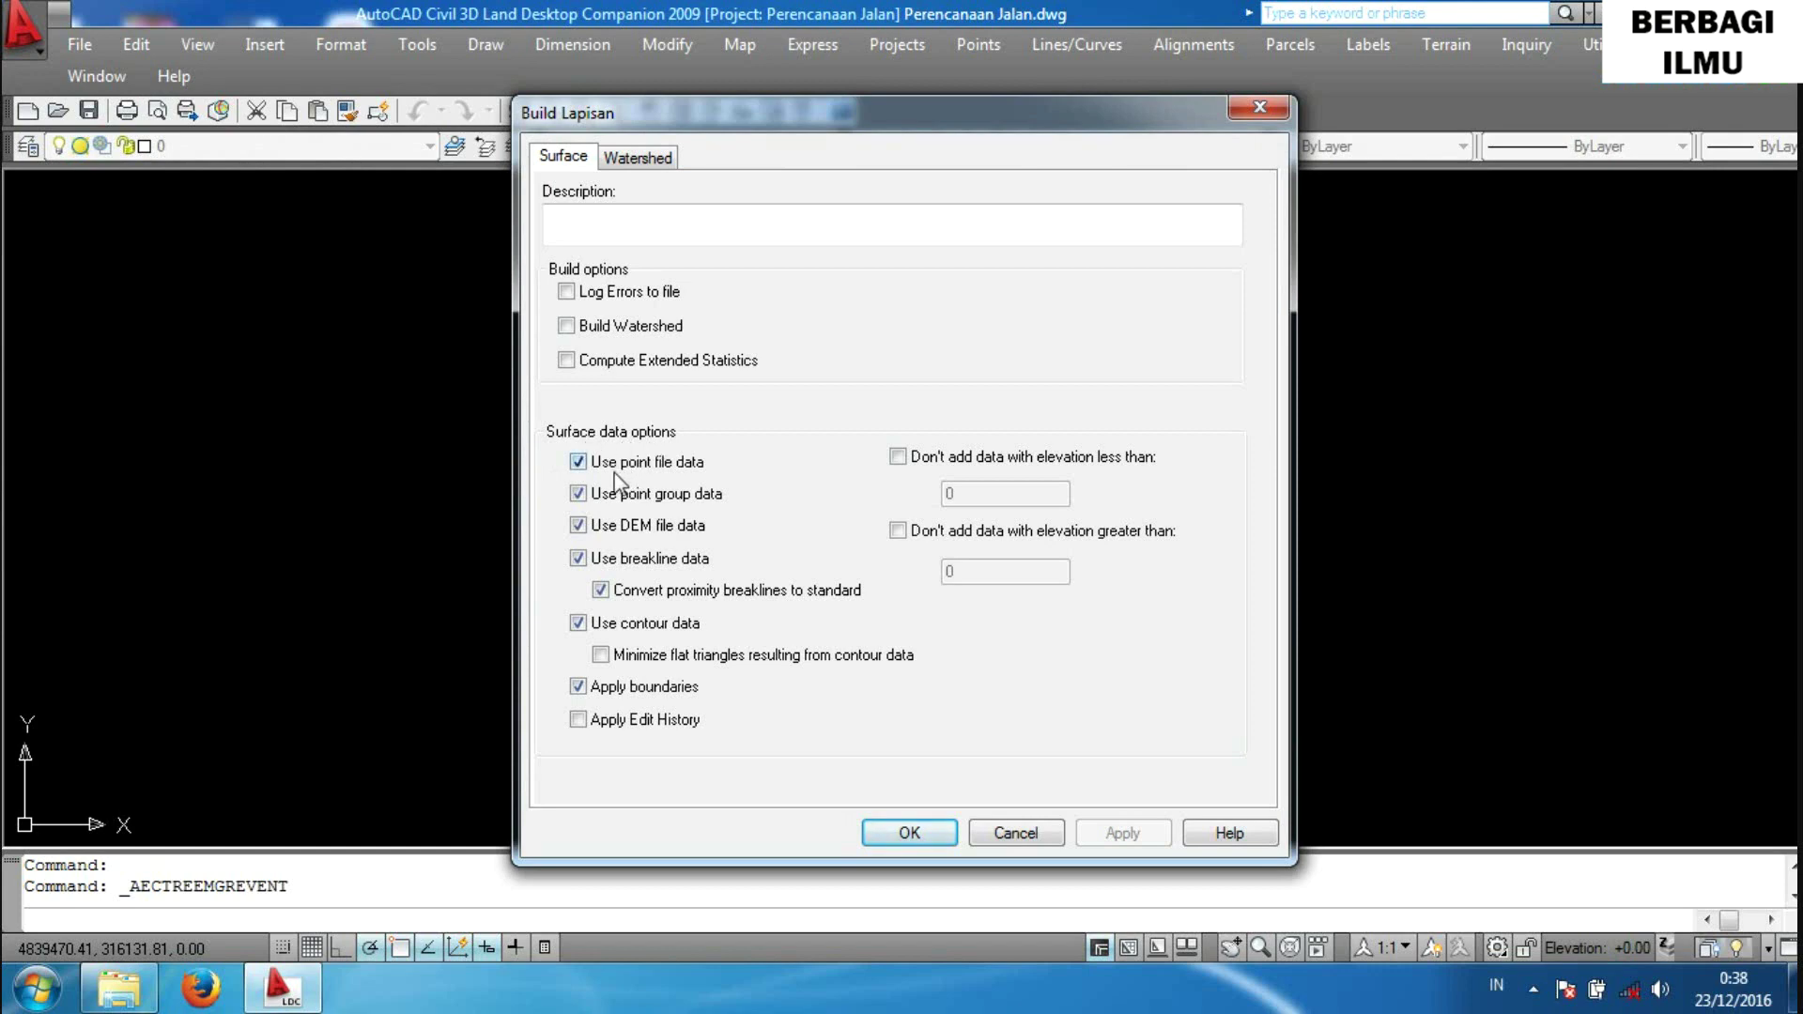
left_click(578, 493)
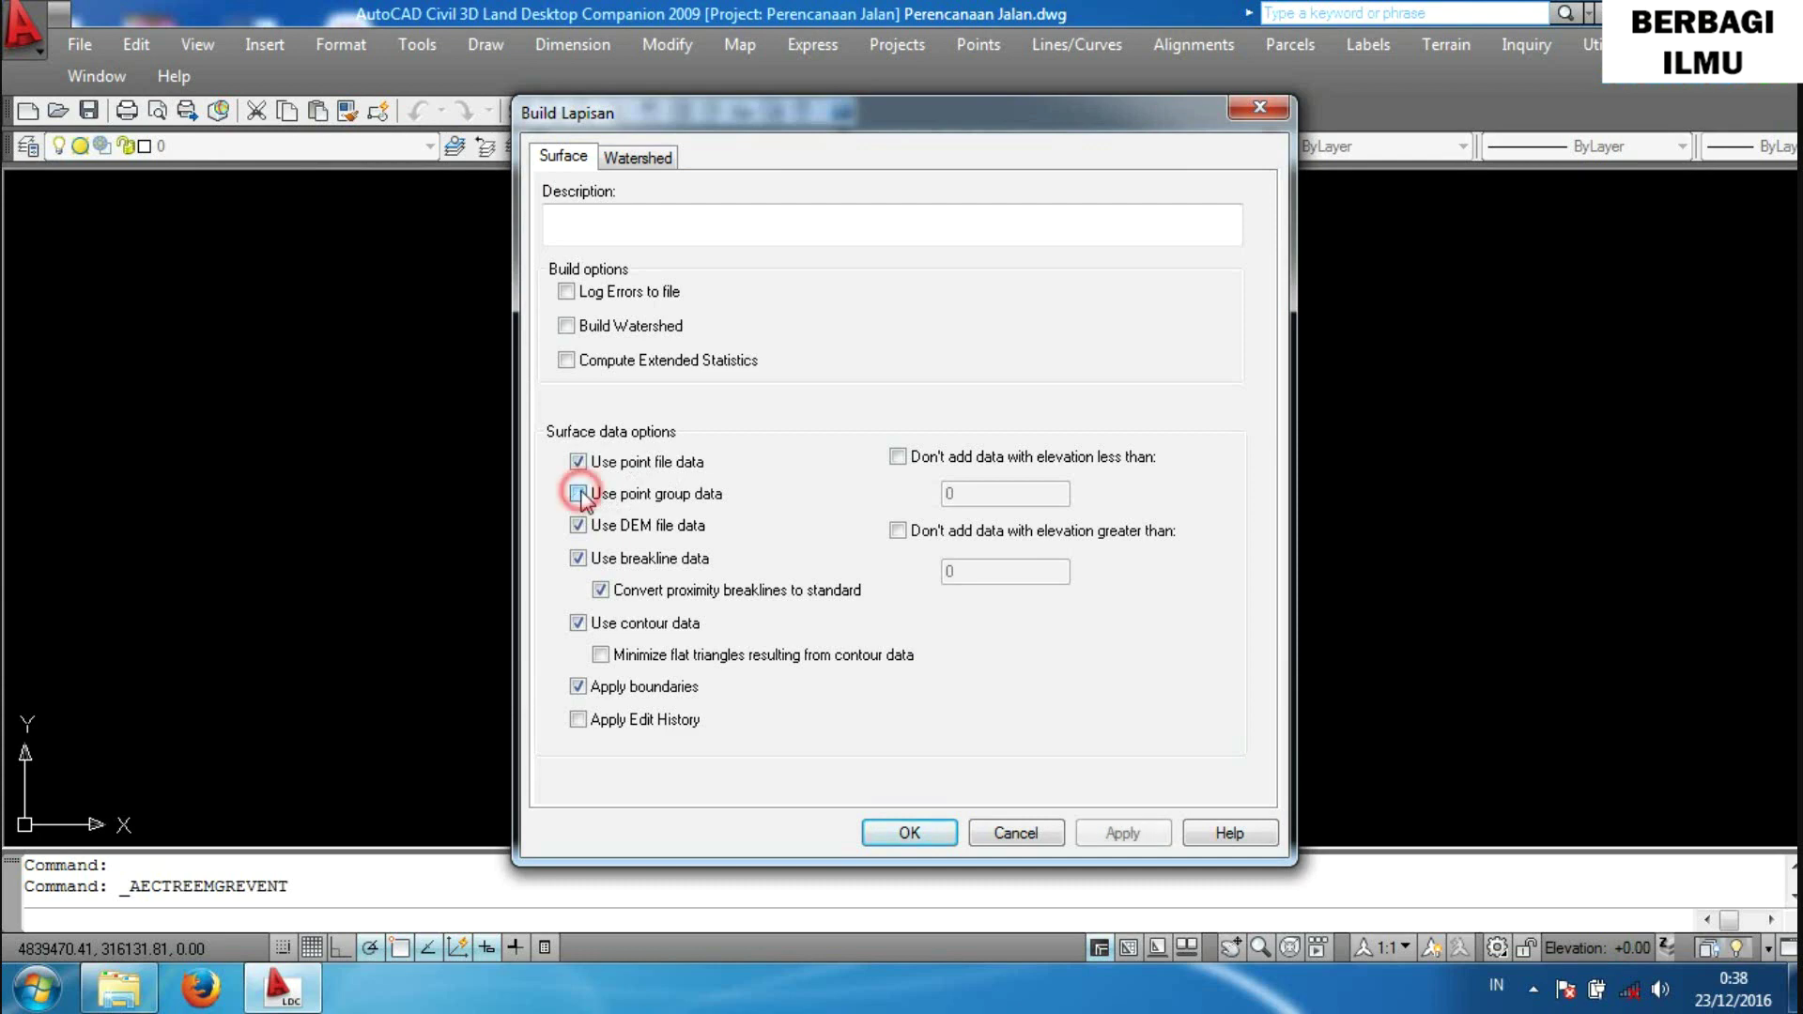
left_click(578, 526)
left_click(578, 557)
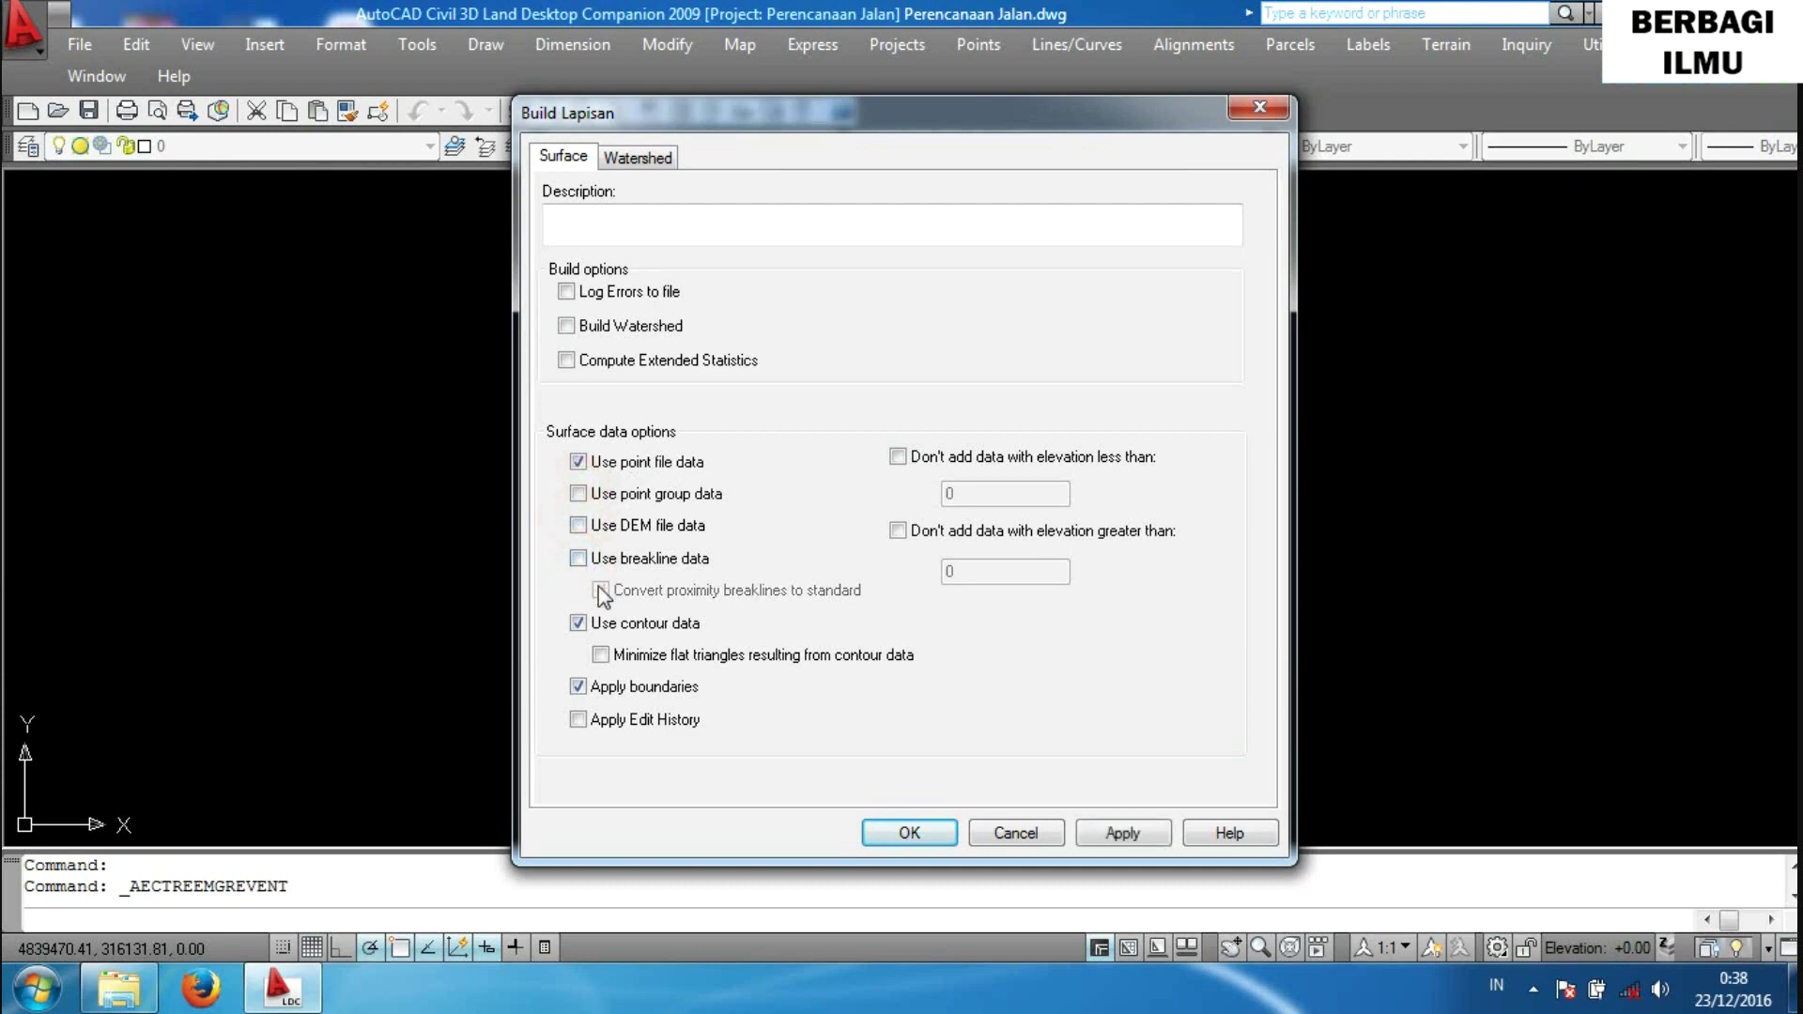
left_click(578, 622)
left_click(577, 686)
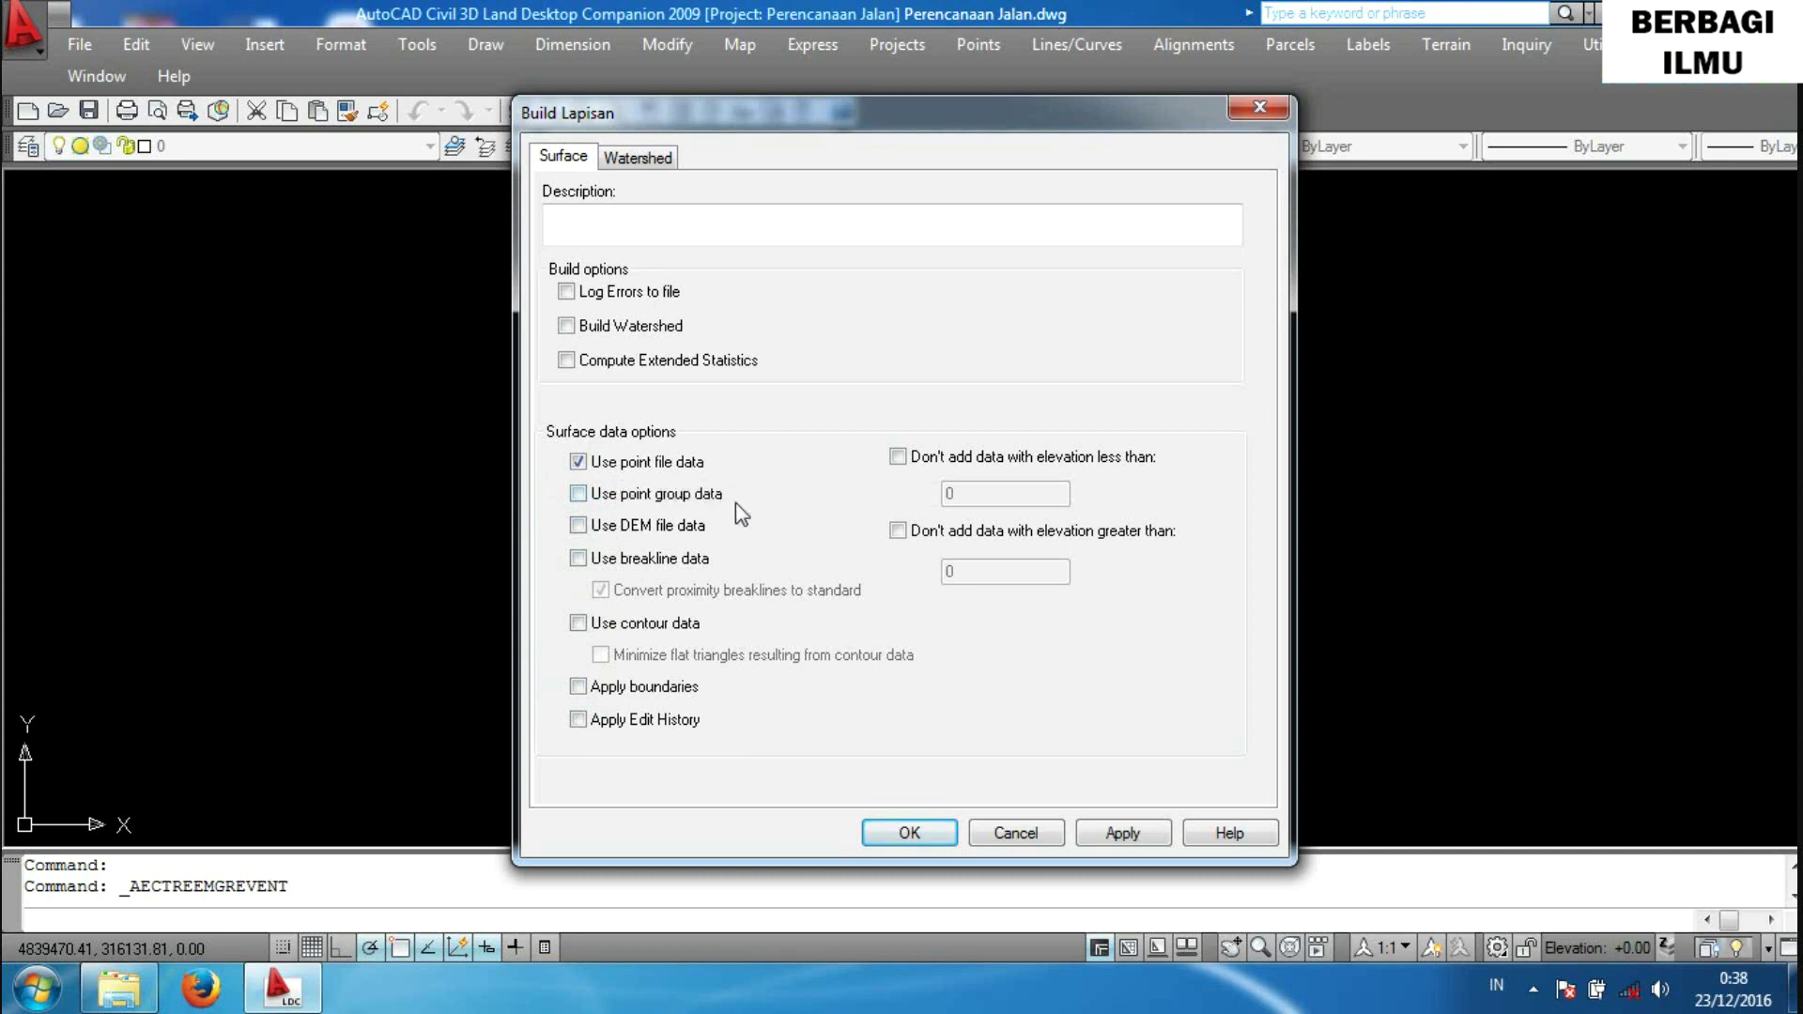
left_click(1141, 826)
left_click(909, 832)
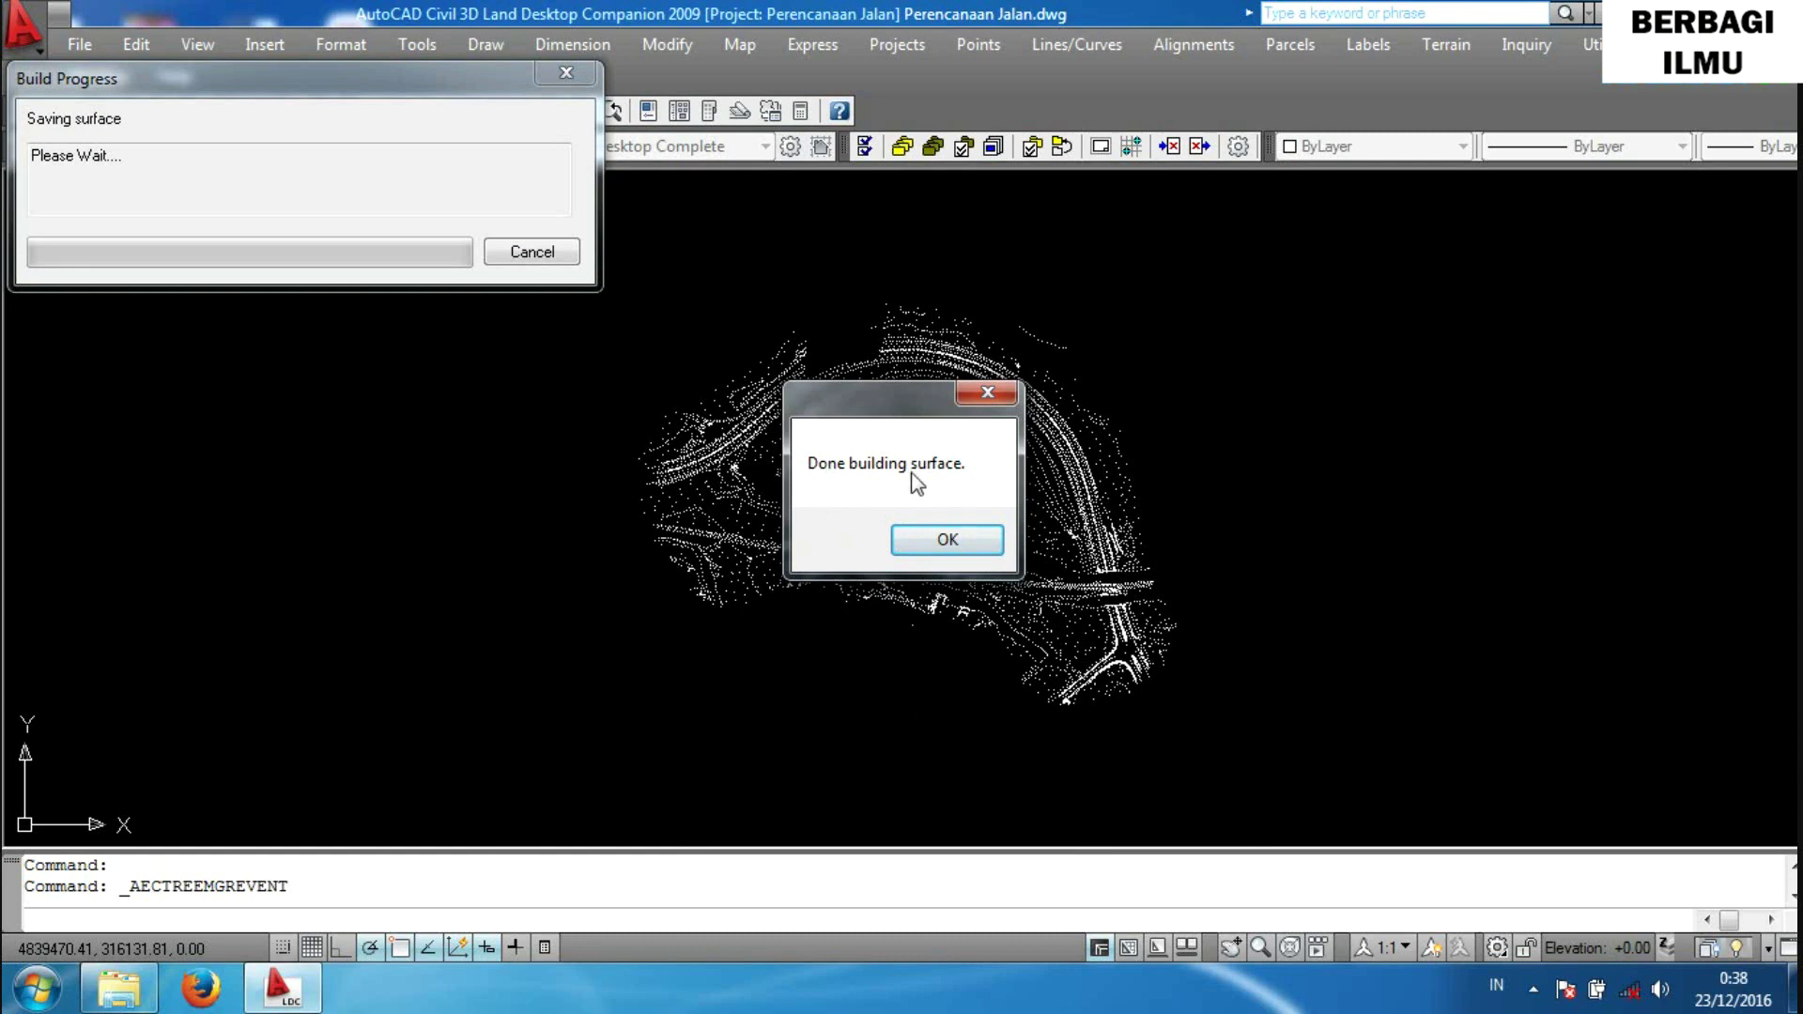
left_click(965, 541)
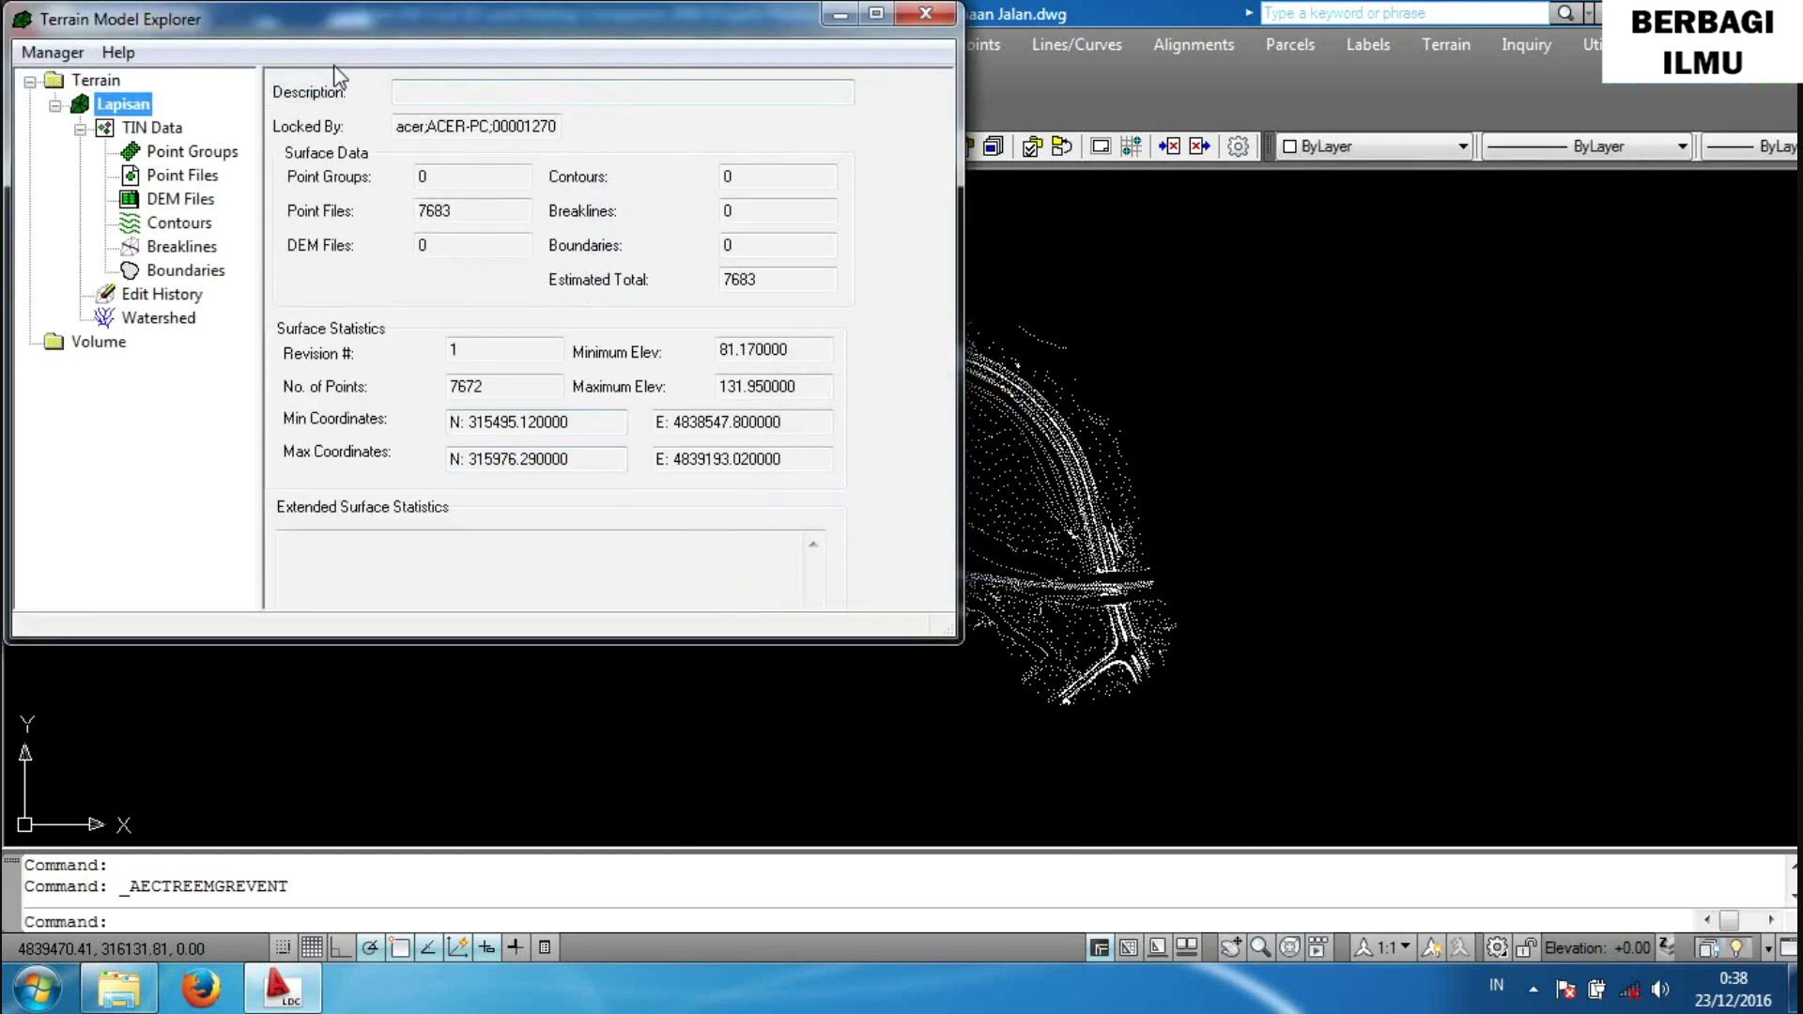
left_click(925, 17)
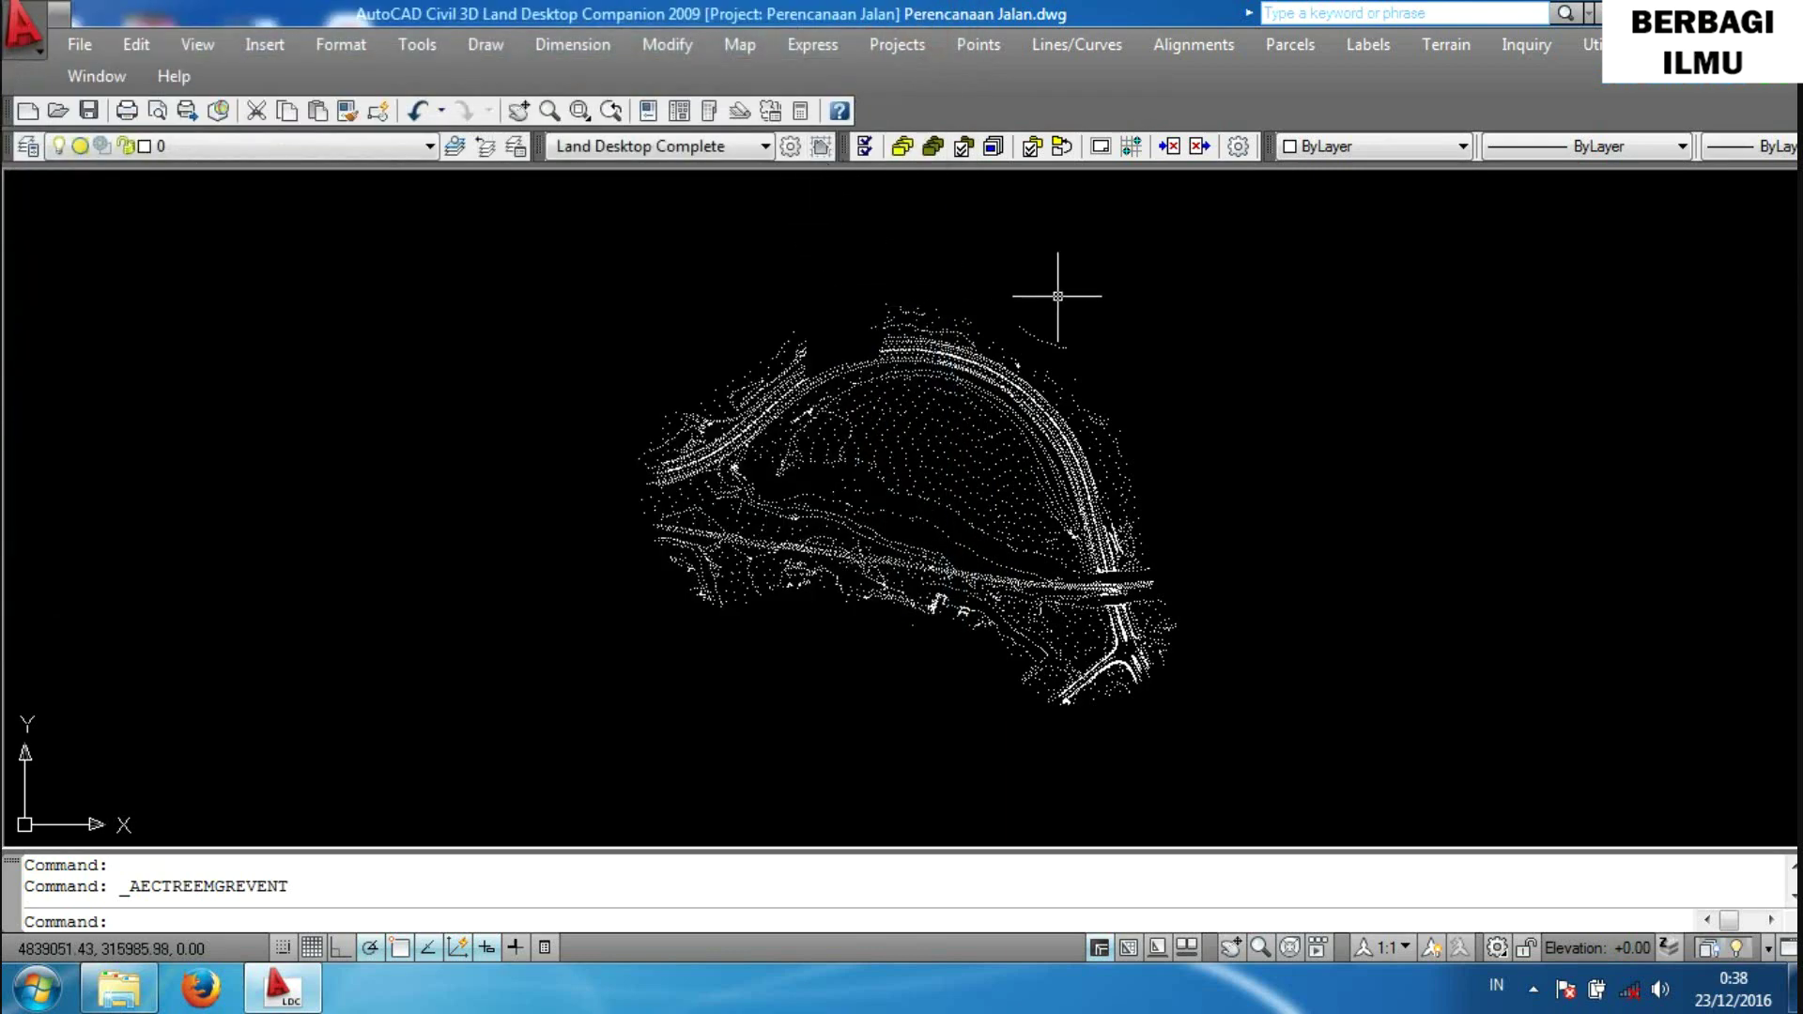
Start creating contours for Lapisan and bring up the contour Style Manager.
left_click(1463, 54)
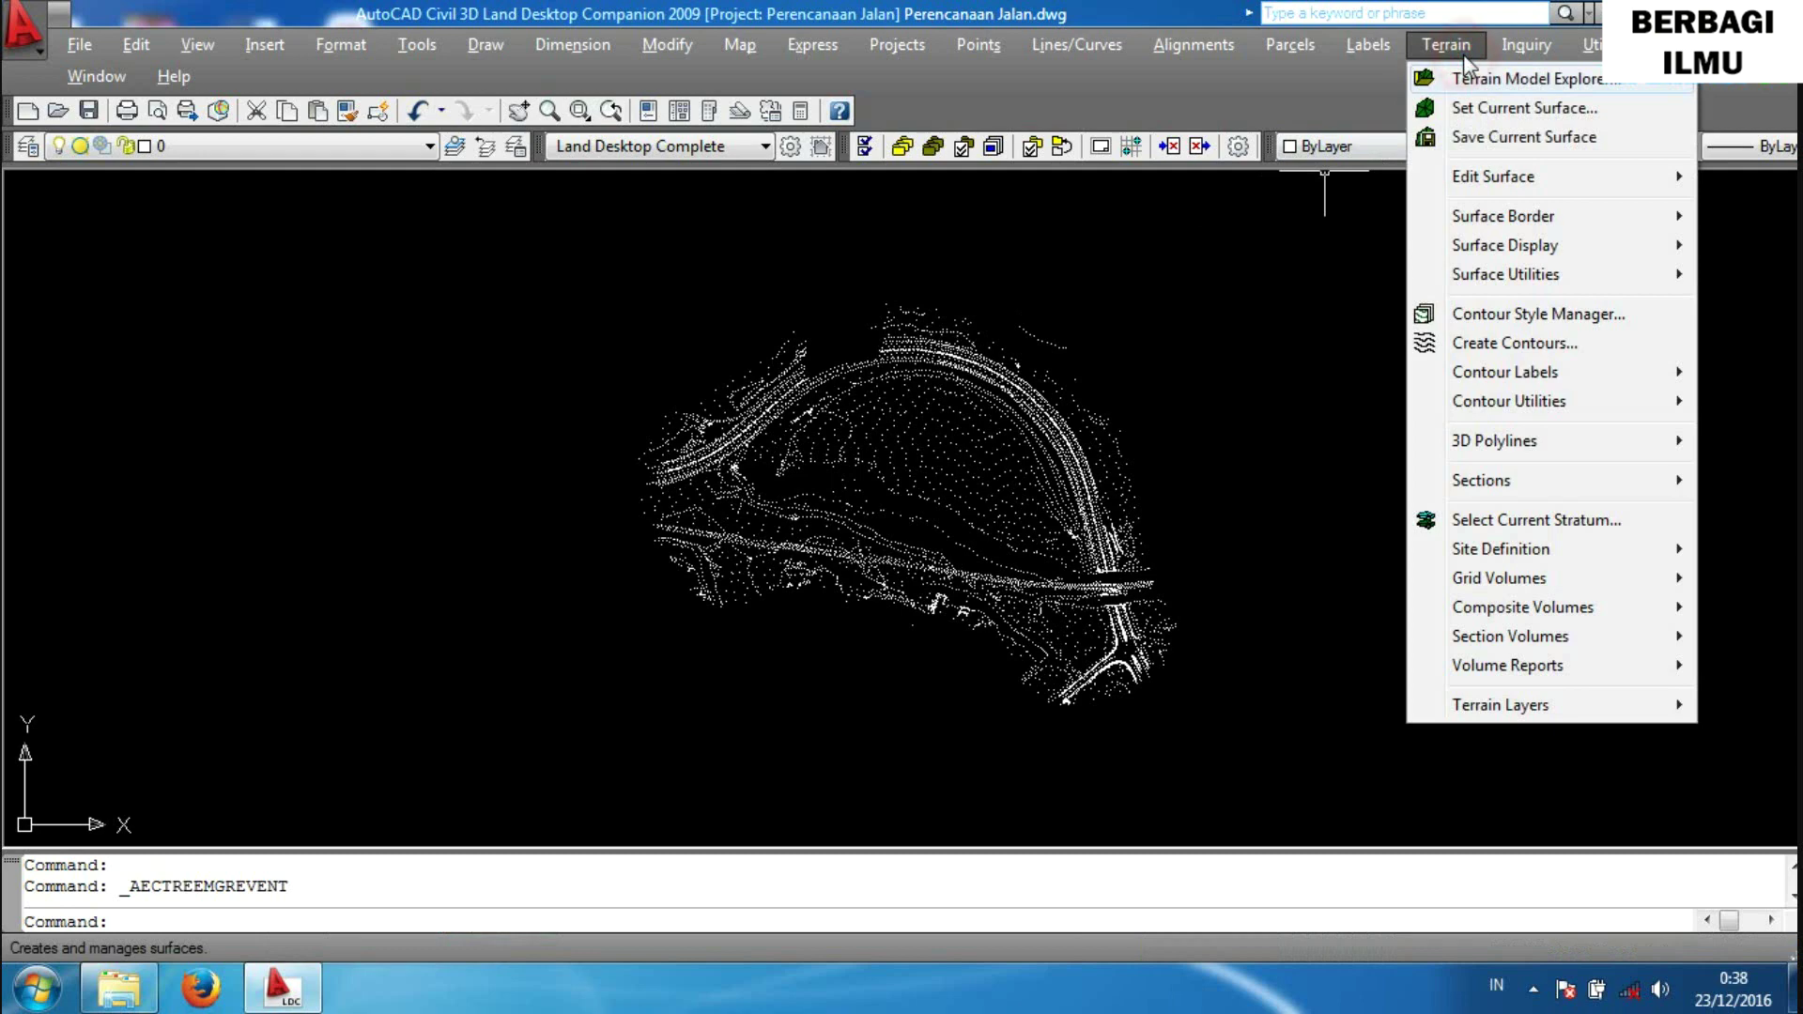
left_click(1527, 344)
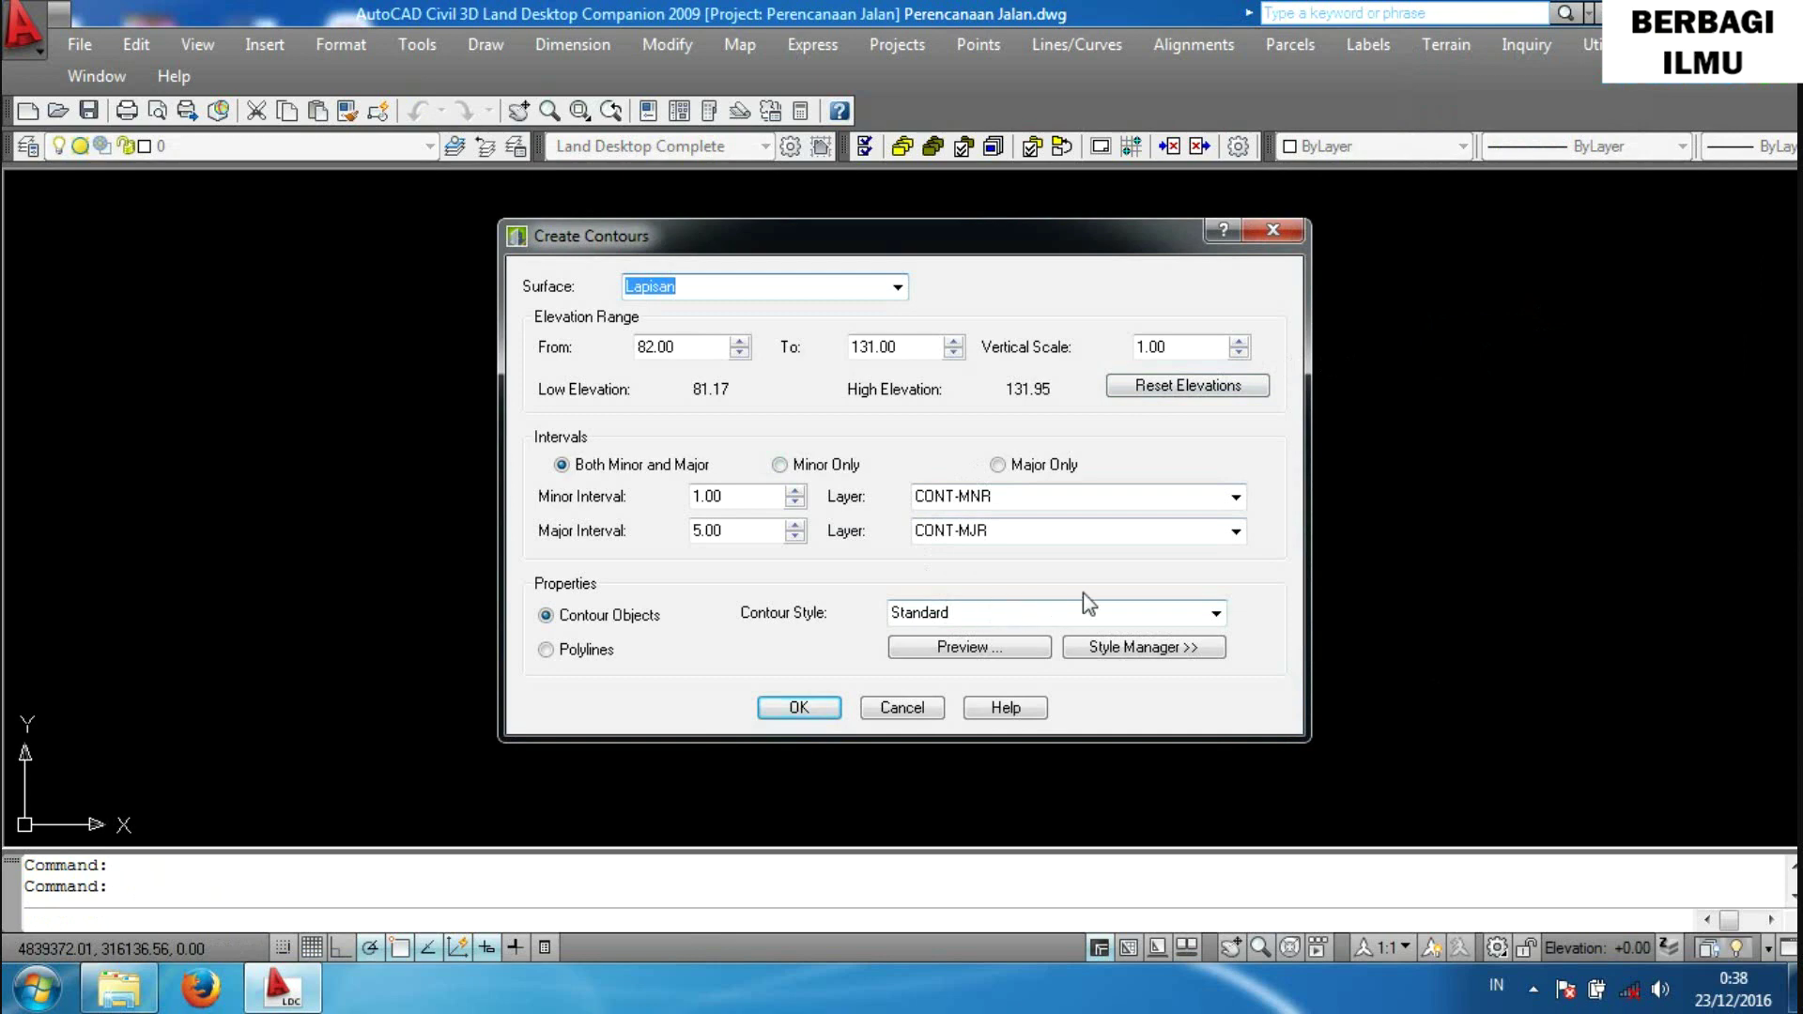
left_click(1139, 650)
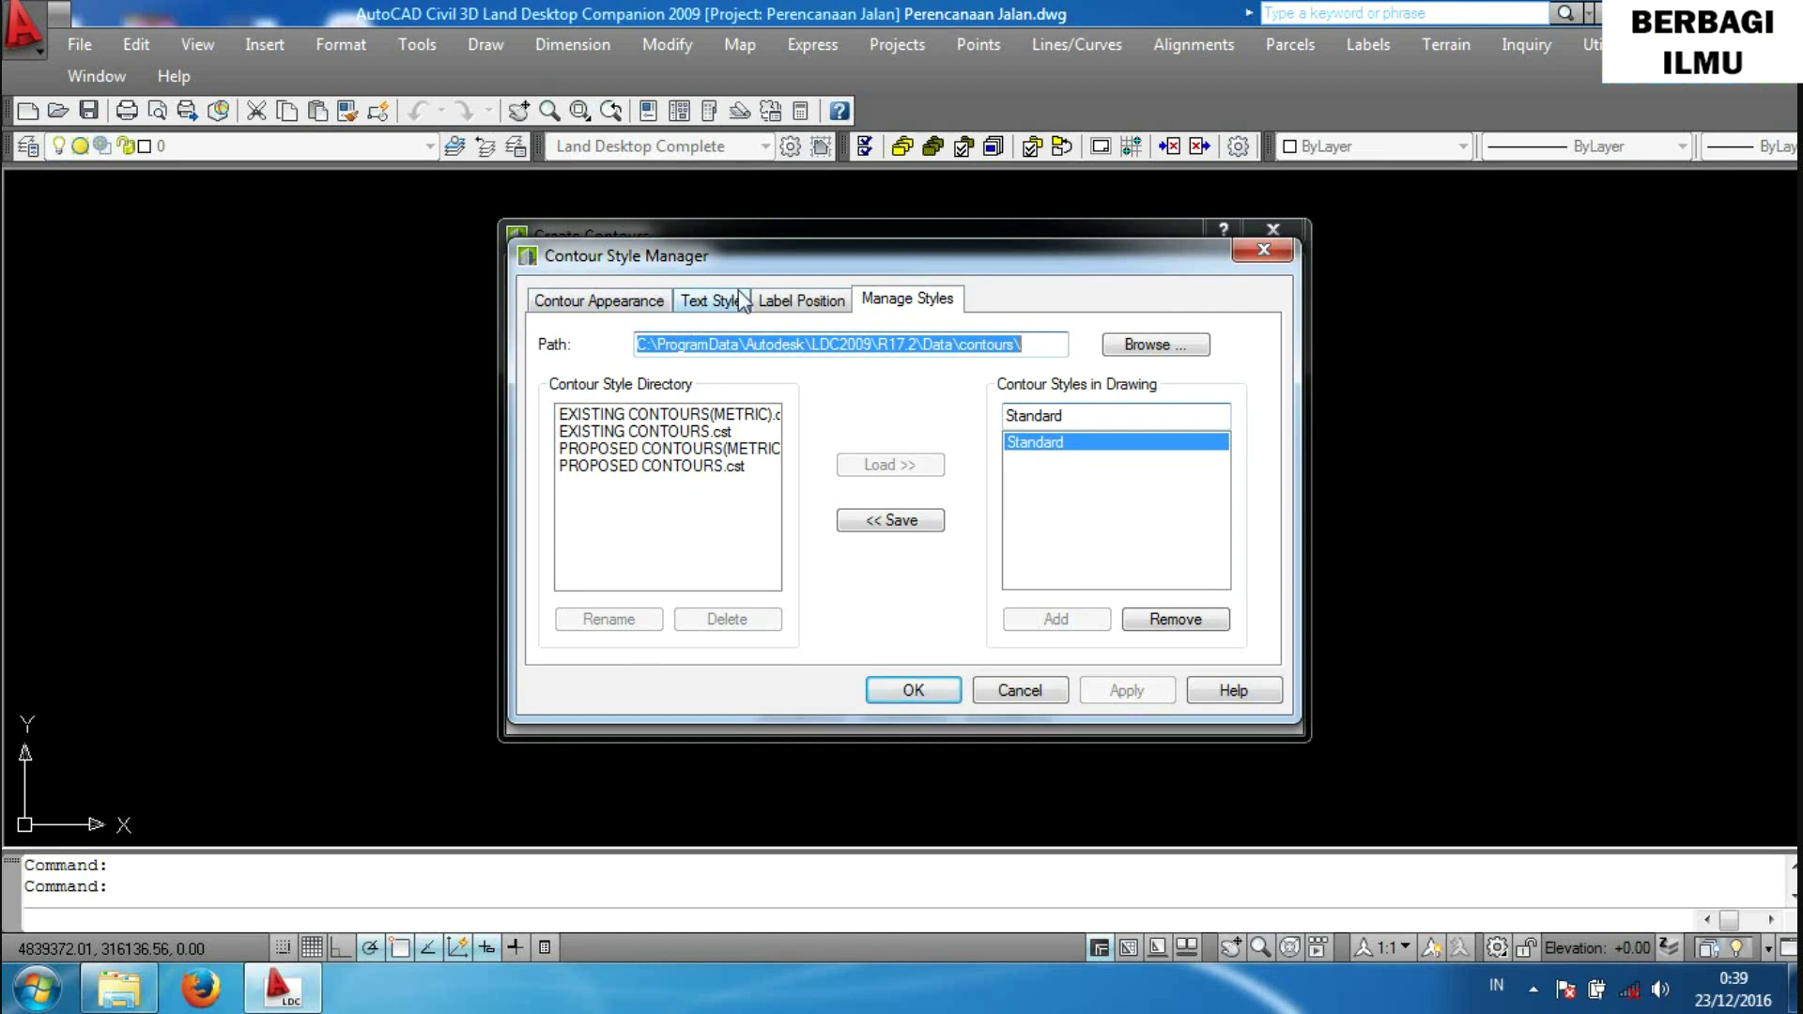
Set the contour style to Contours and Grips with Add Vertices smoothing near 9.
left_click(616, 308)
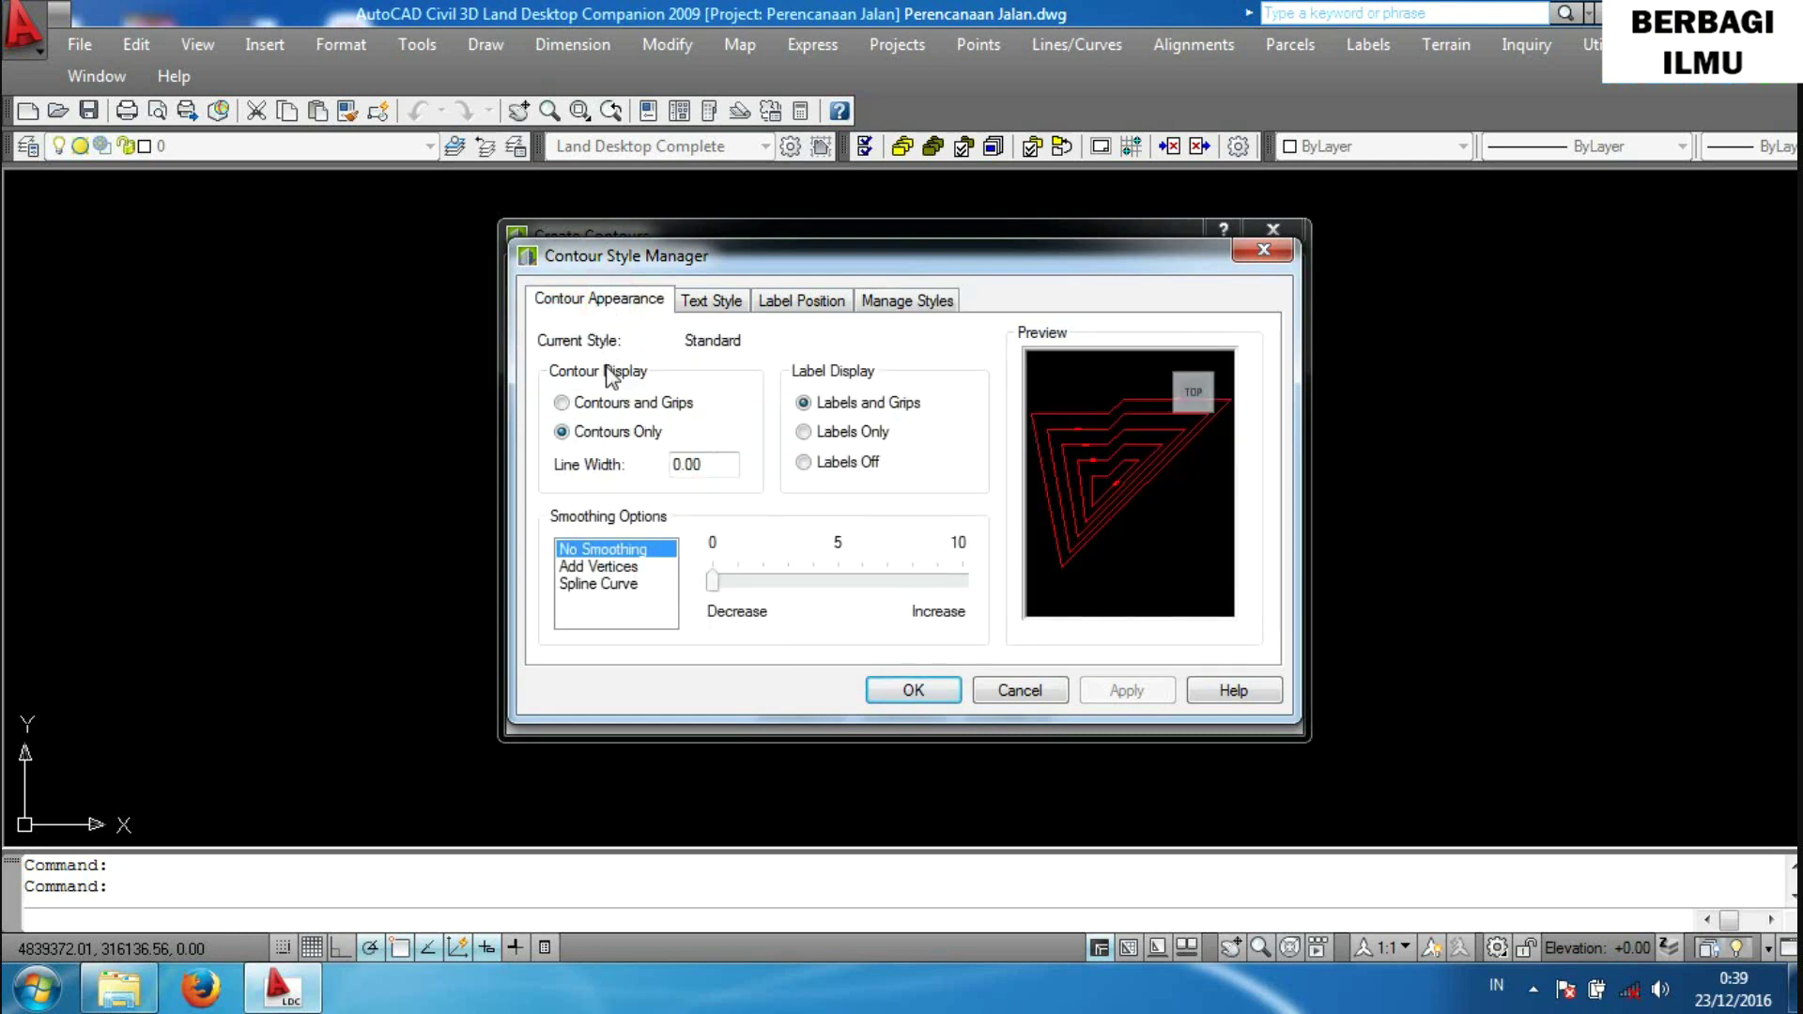
left_click(568, 407)
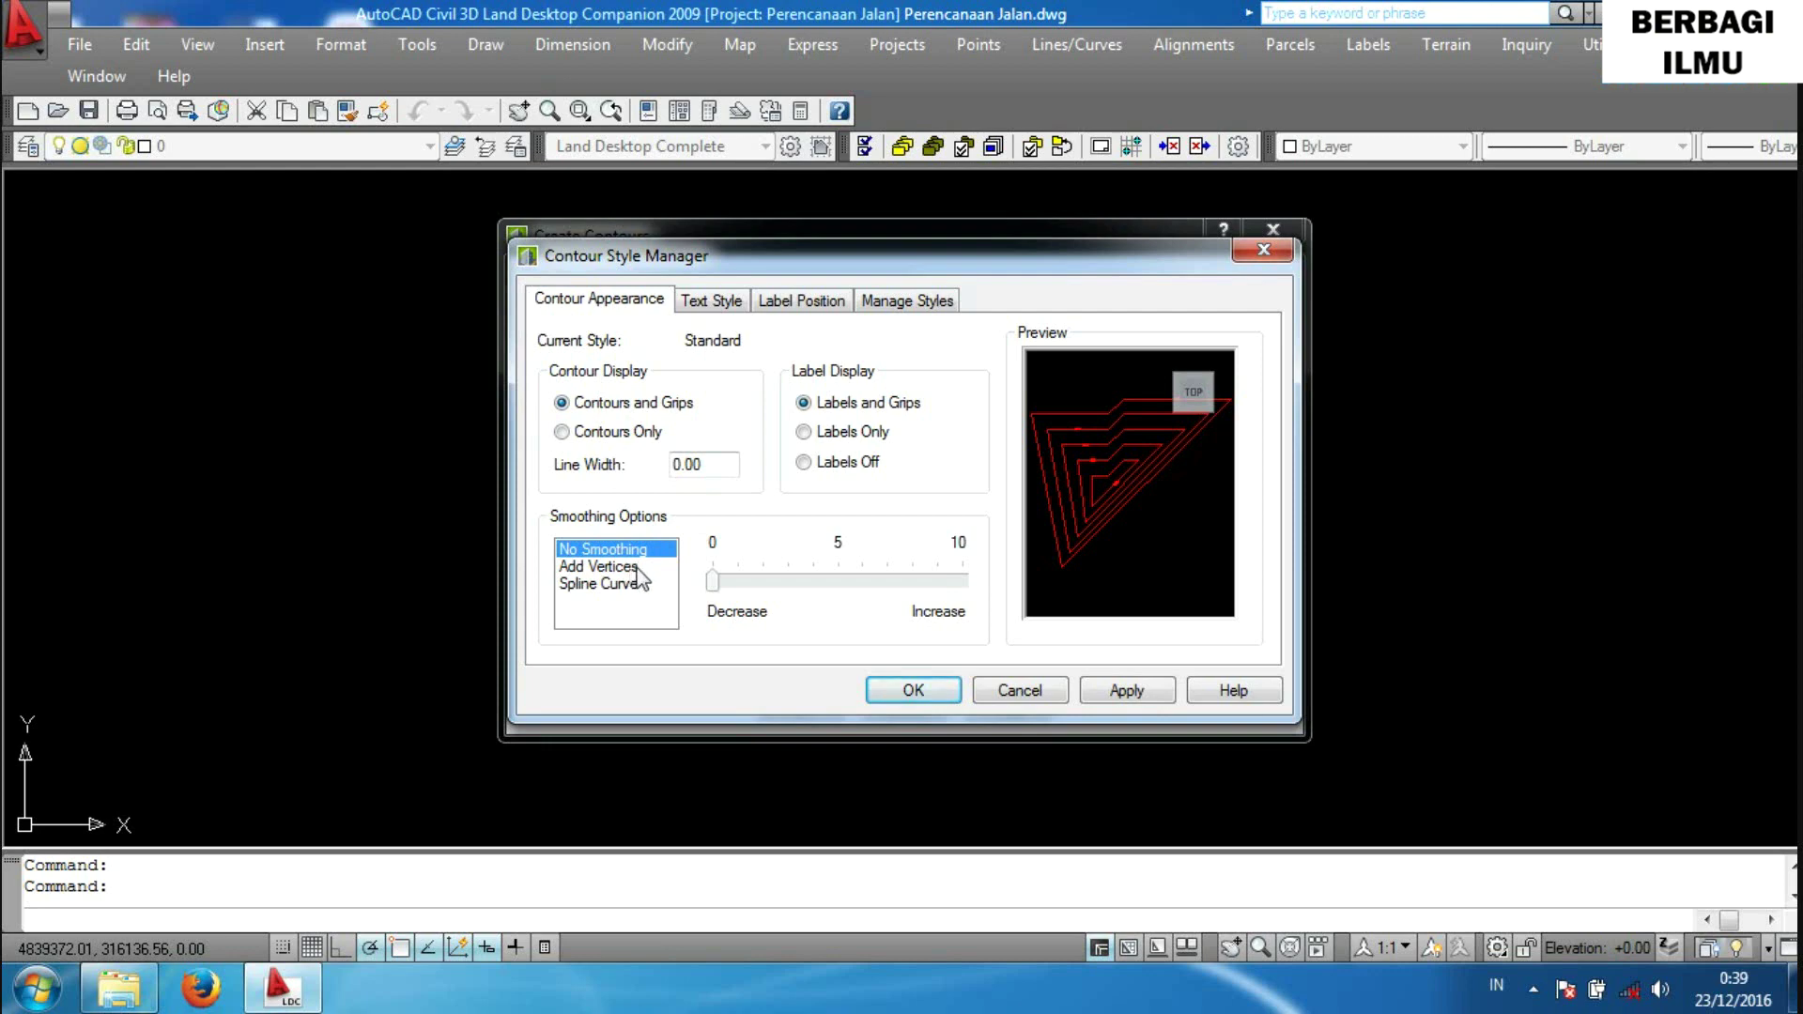
left_click(633, 569)
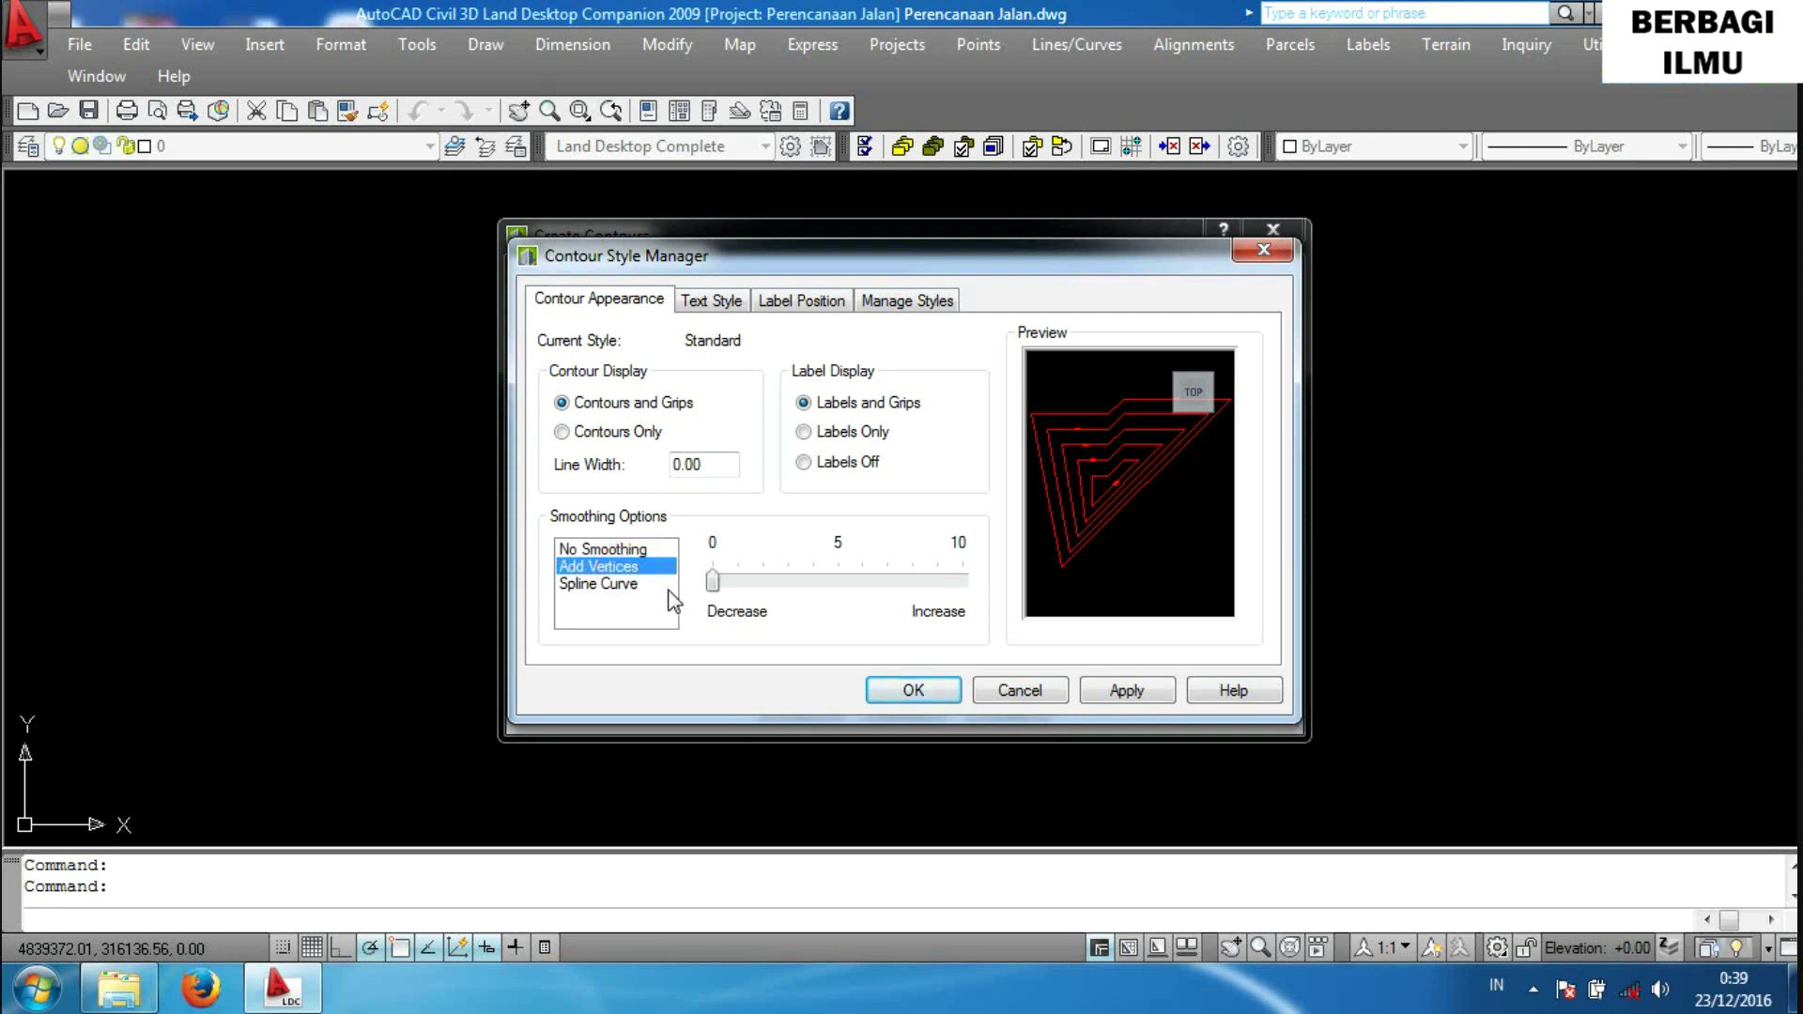
left_click(713, 586)
left_click_drag(714, 591, 912, 589)
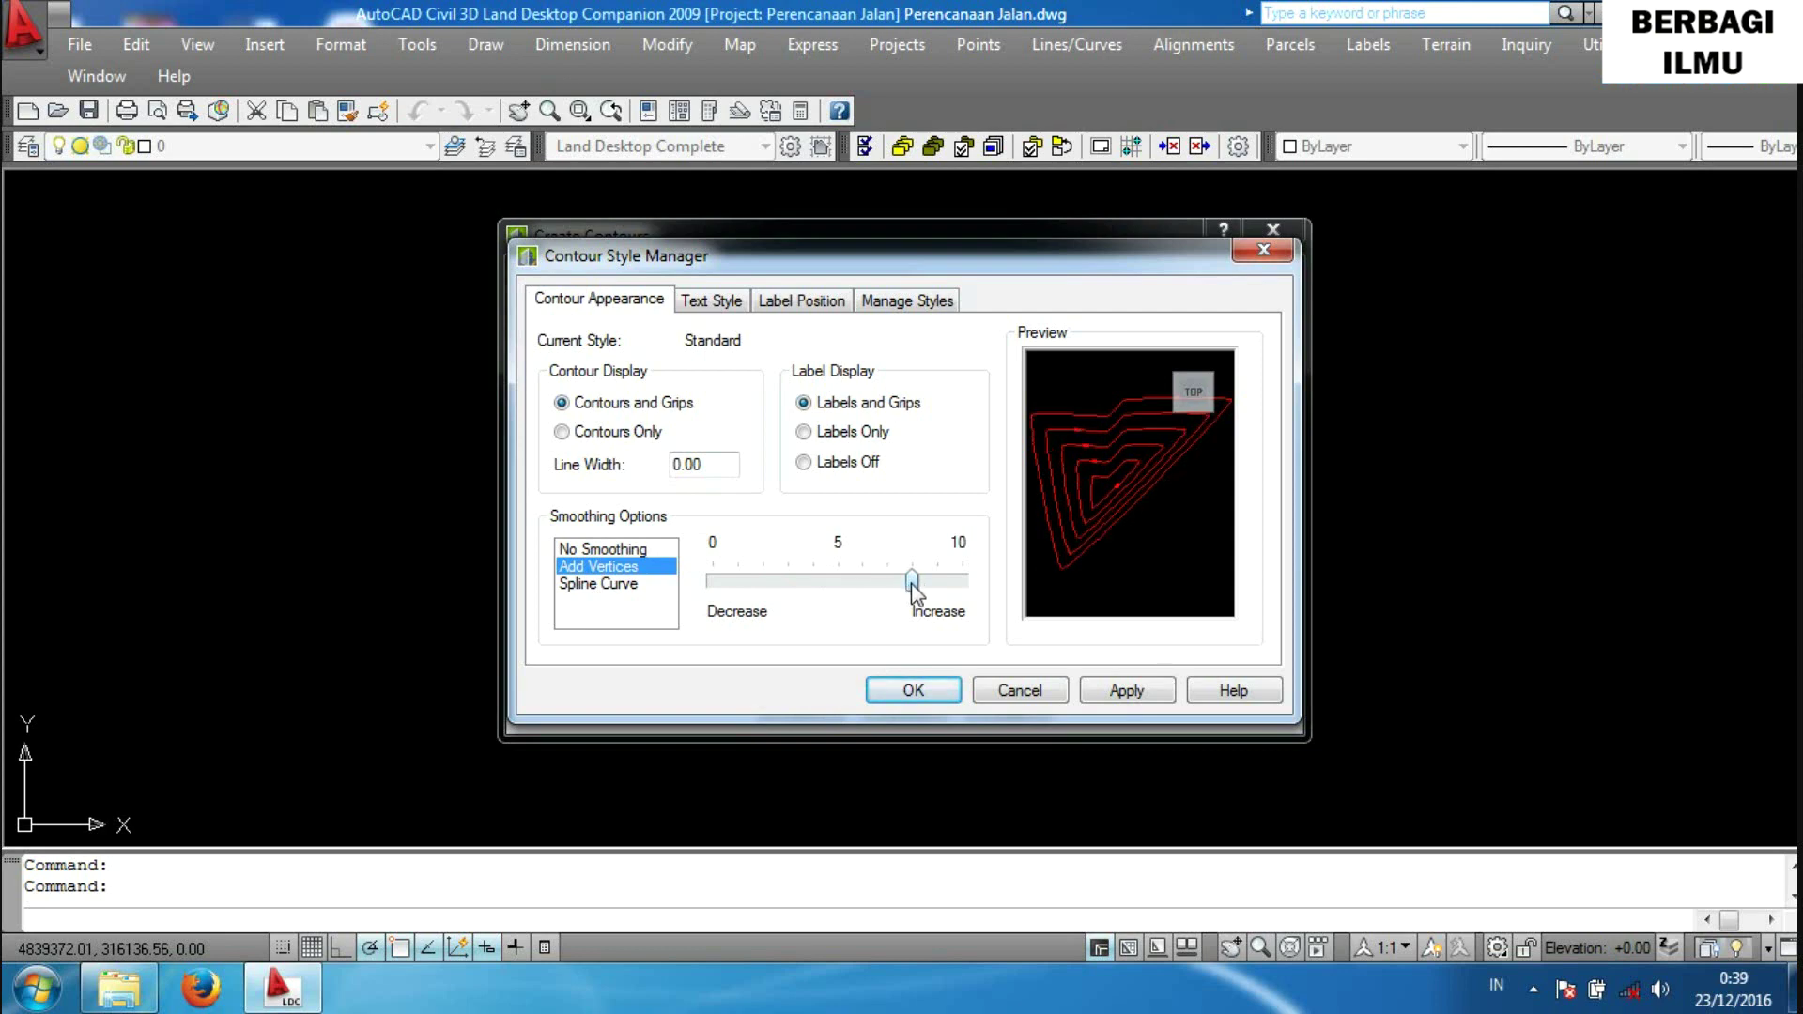
mouse_move(913, 582)
left_mouse_down()
mouse_move(857, 582)
mouse_move(919, 583)
left_mouse_up()
left_click_drag(913, 584, 938, 587)
left_click(716, 303)
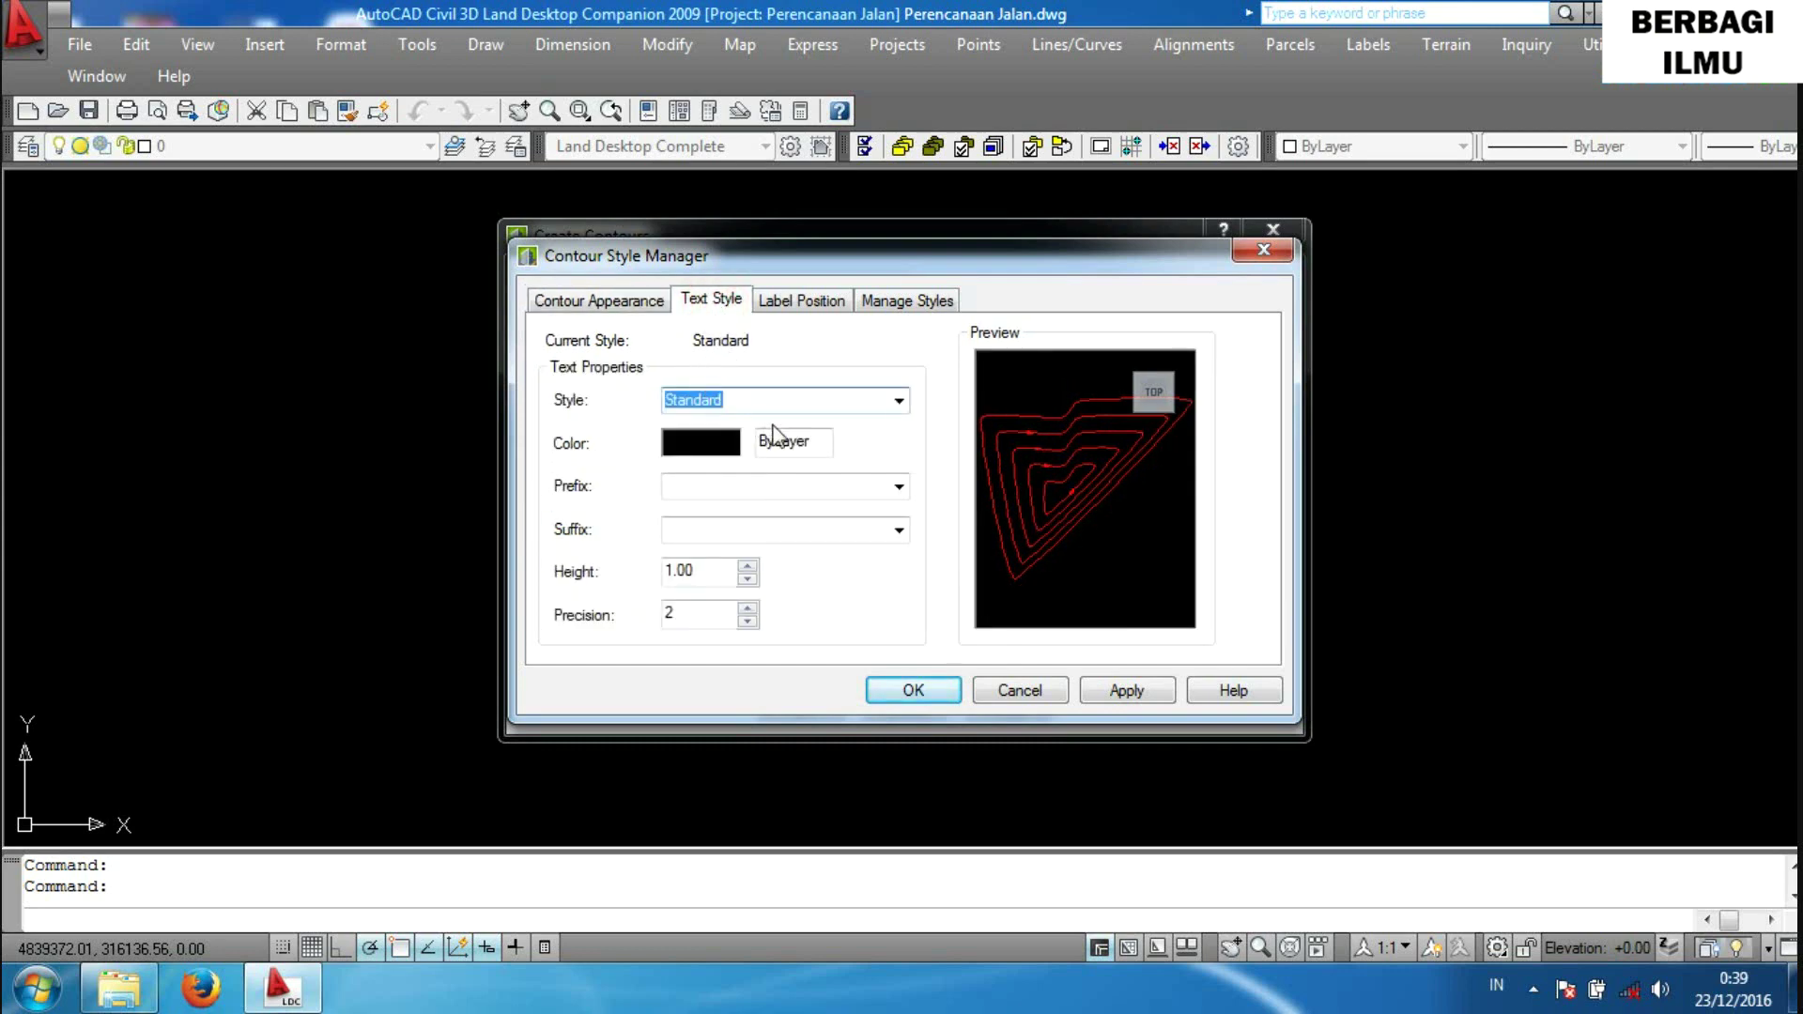
left_click(899, 403)
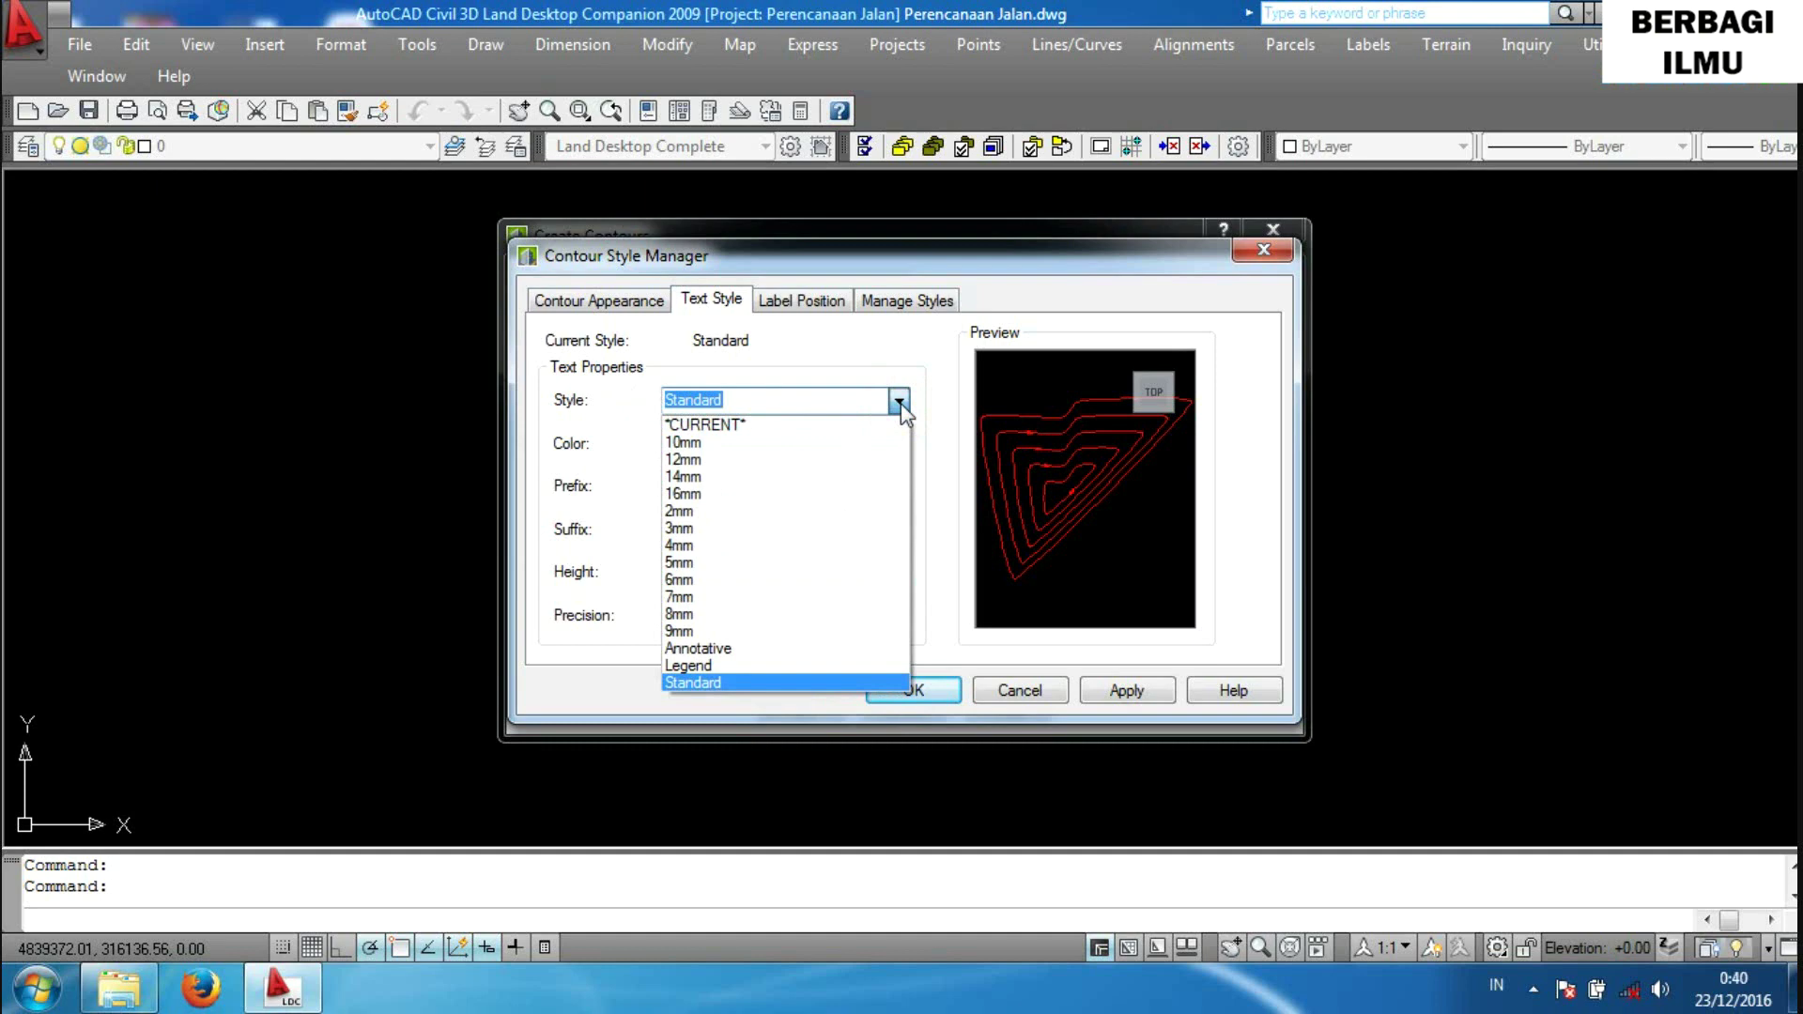
Give contour labels the 3mm text style, colour 70 and precision 1.
left_click(735, 528)
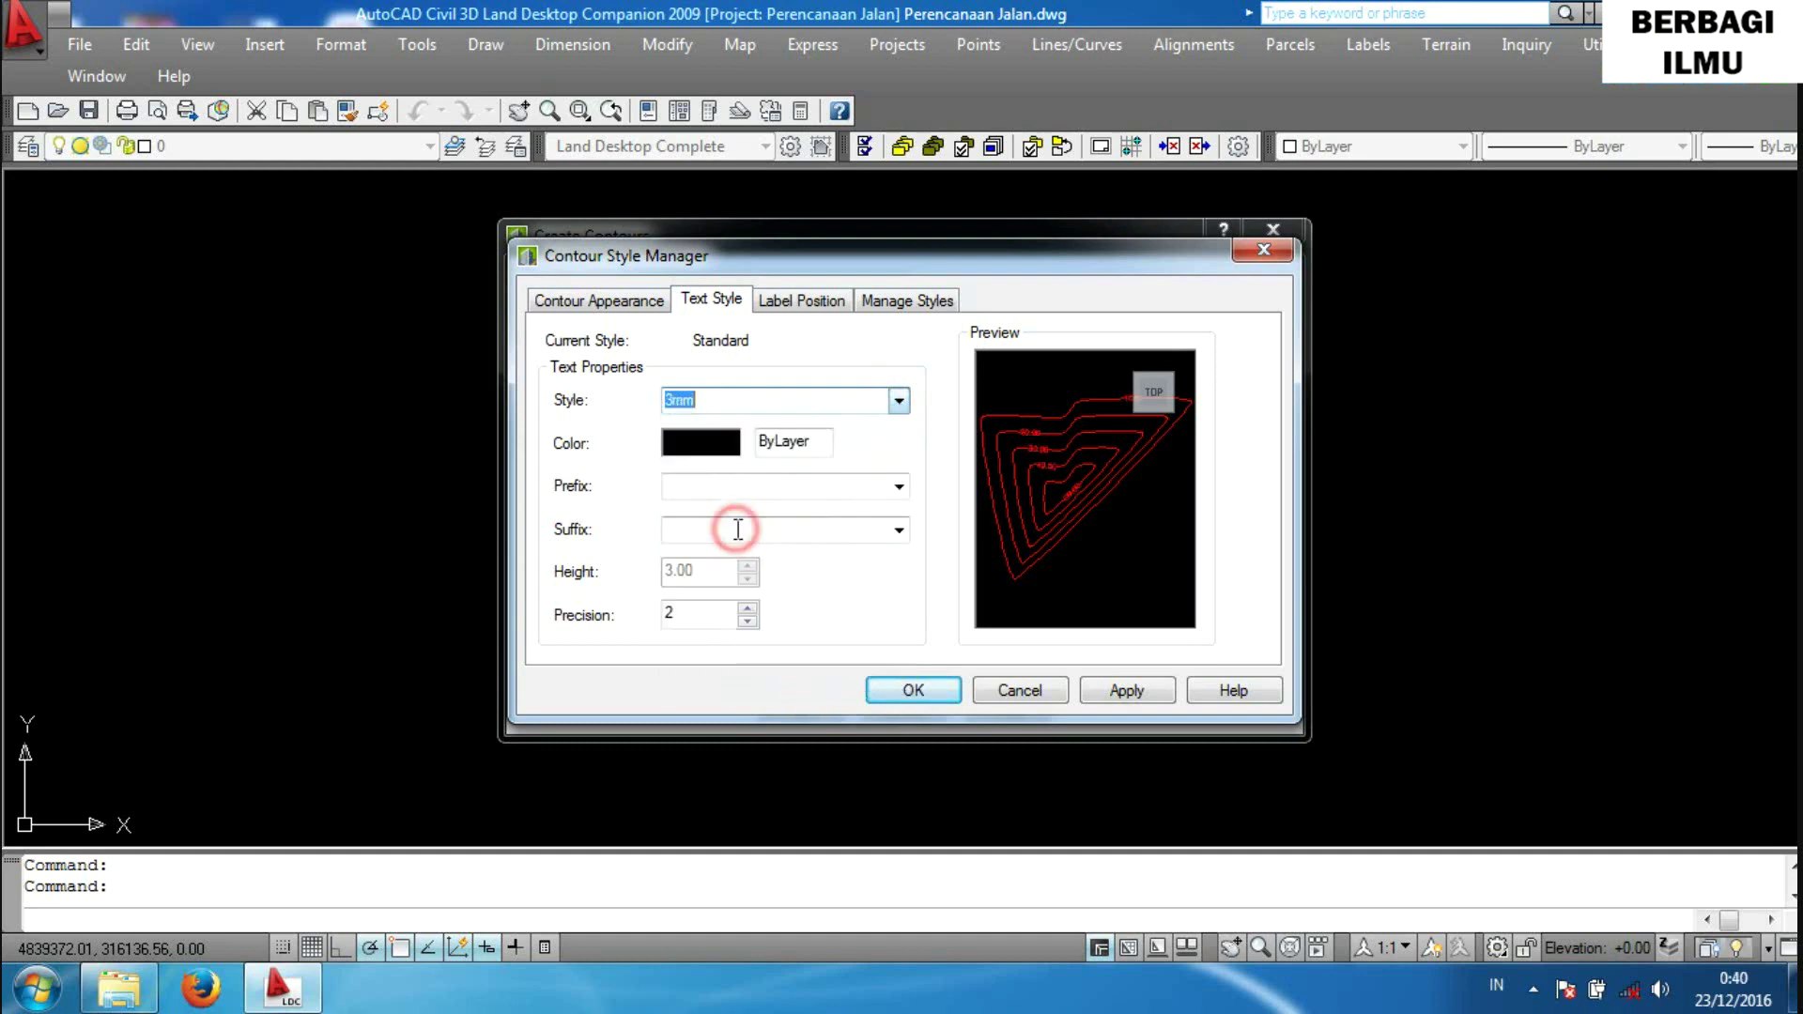
left_click(700, 445)
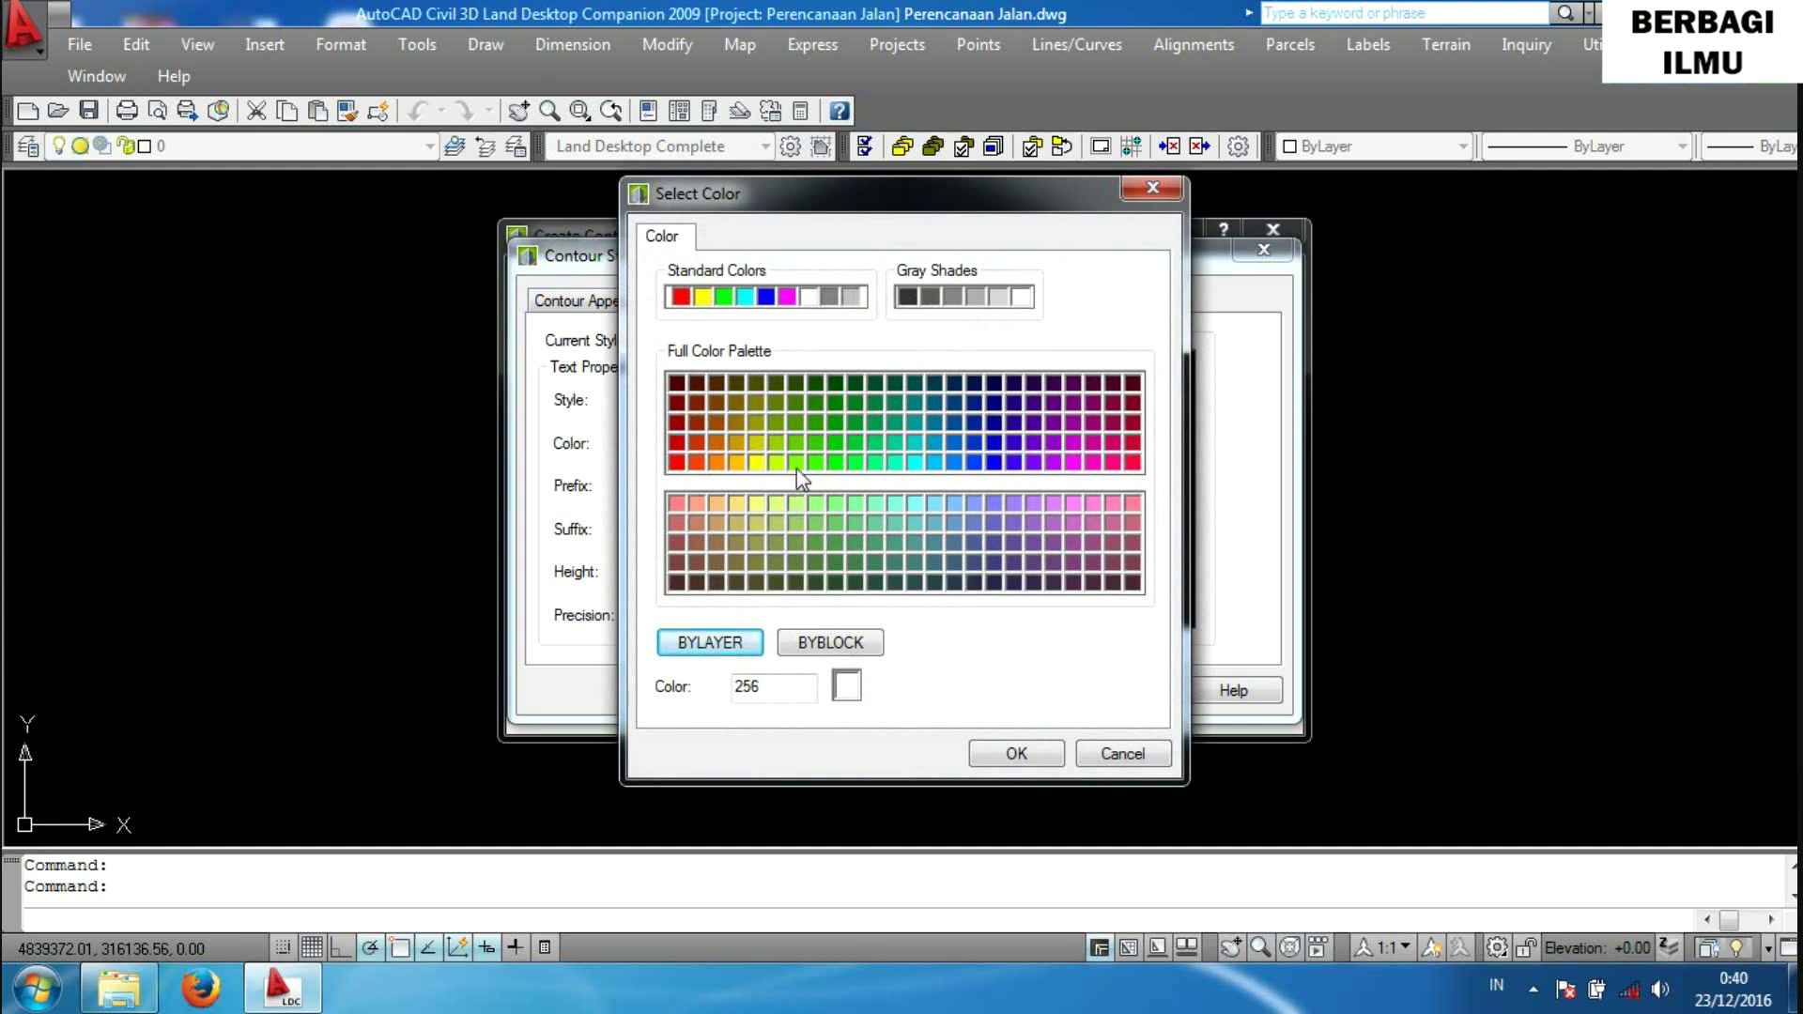
left_click(796, 463)
left_click(1012, 754)
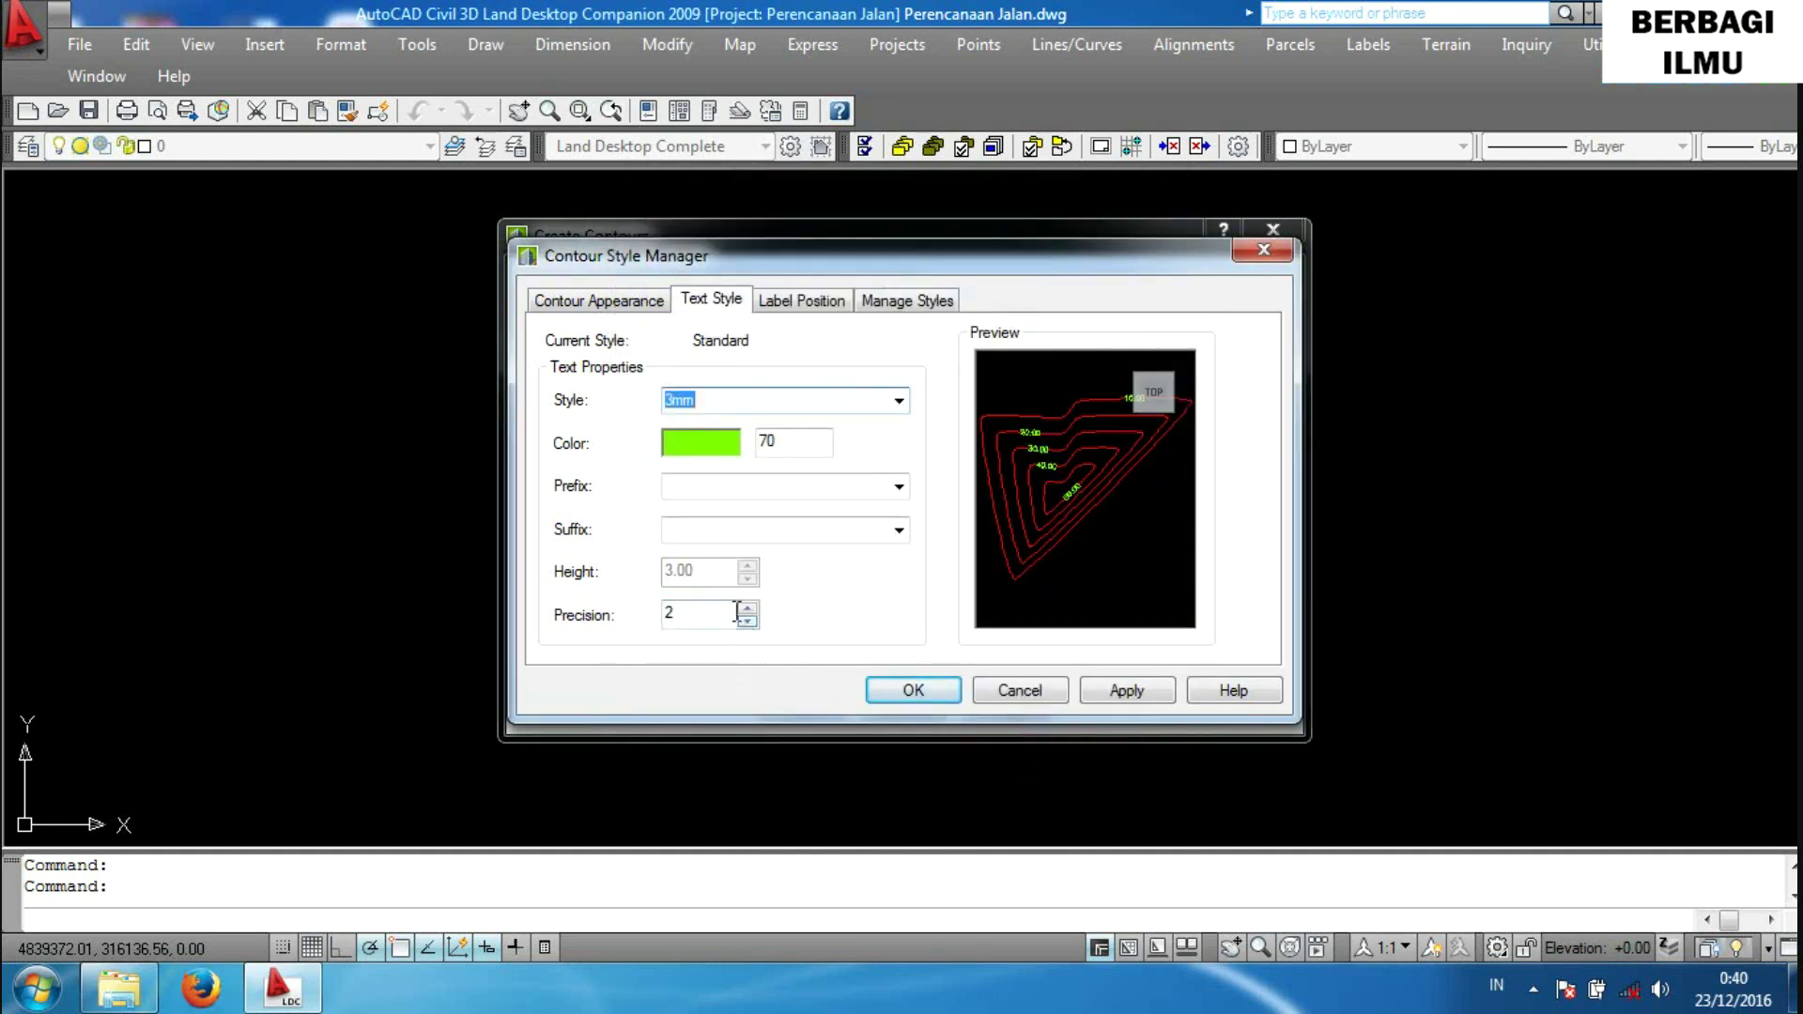
double_click(709, 612)
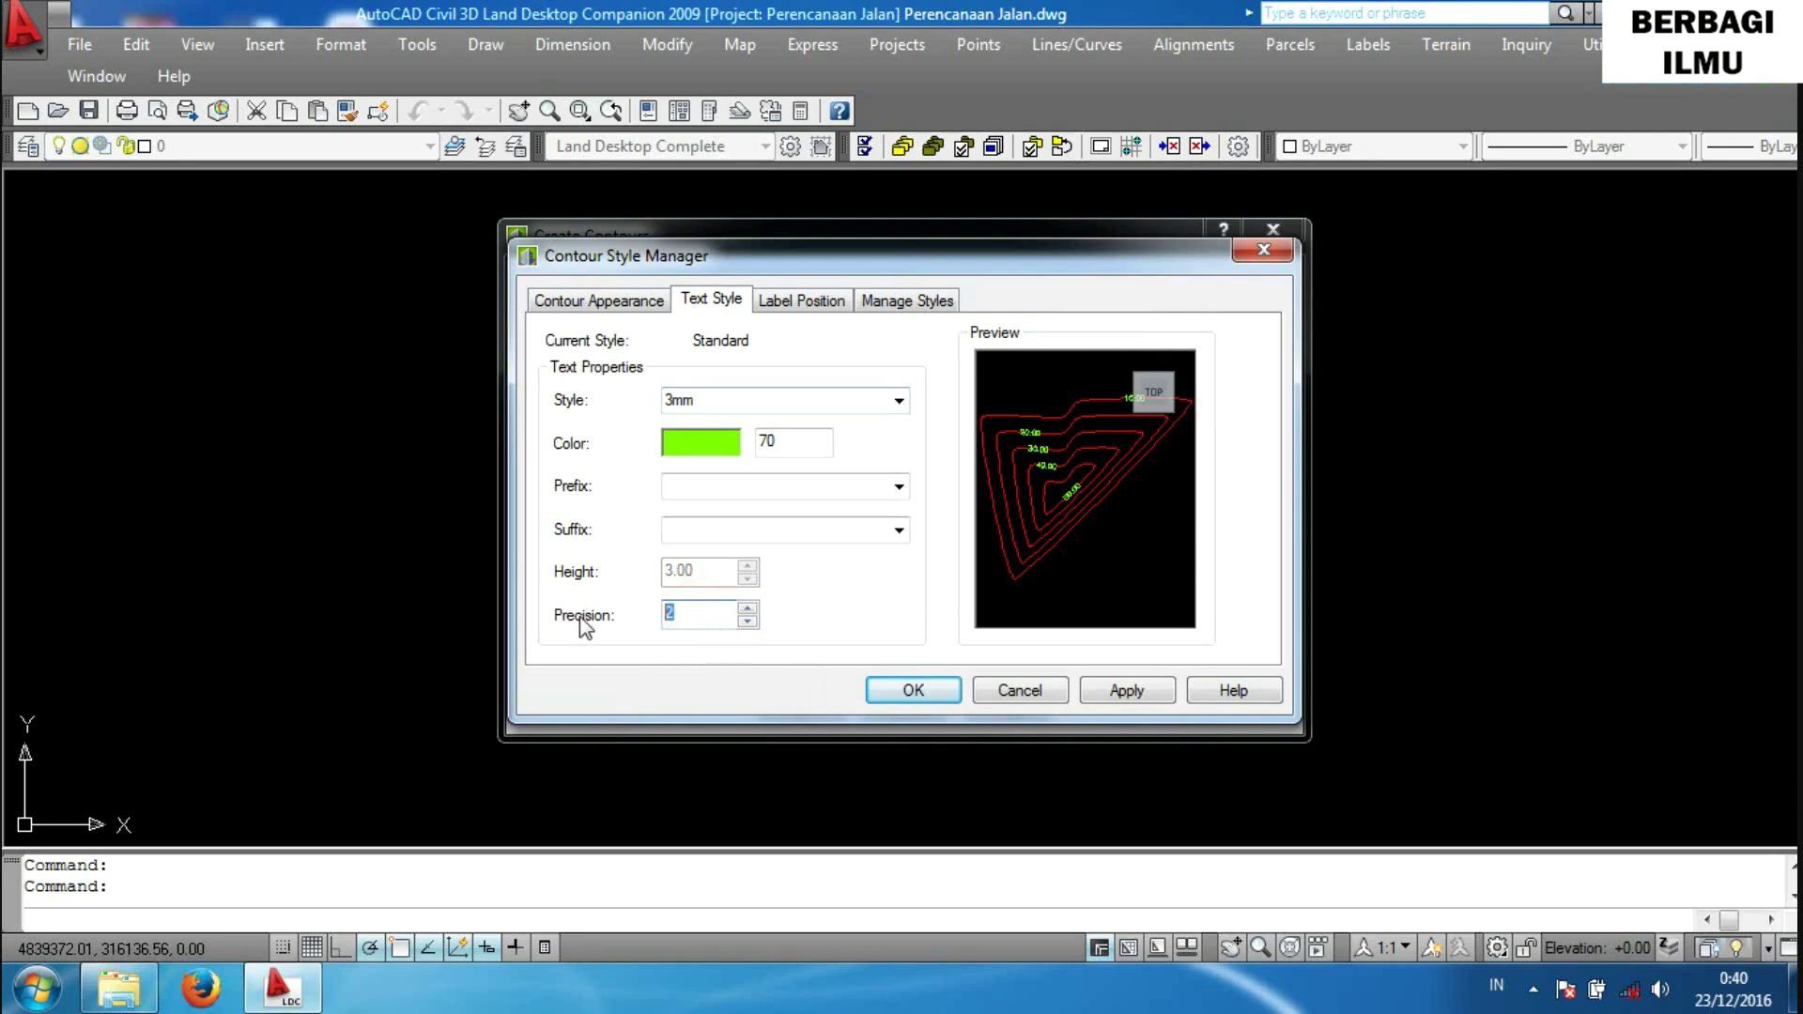
type("1")
left_click(804, 300)
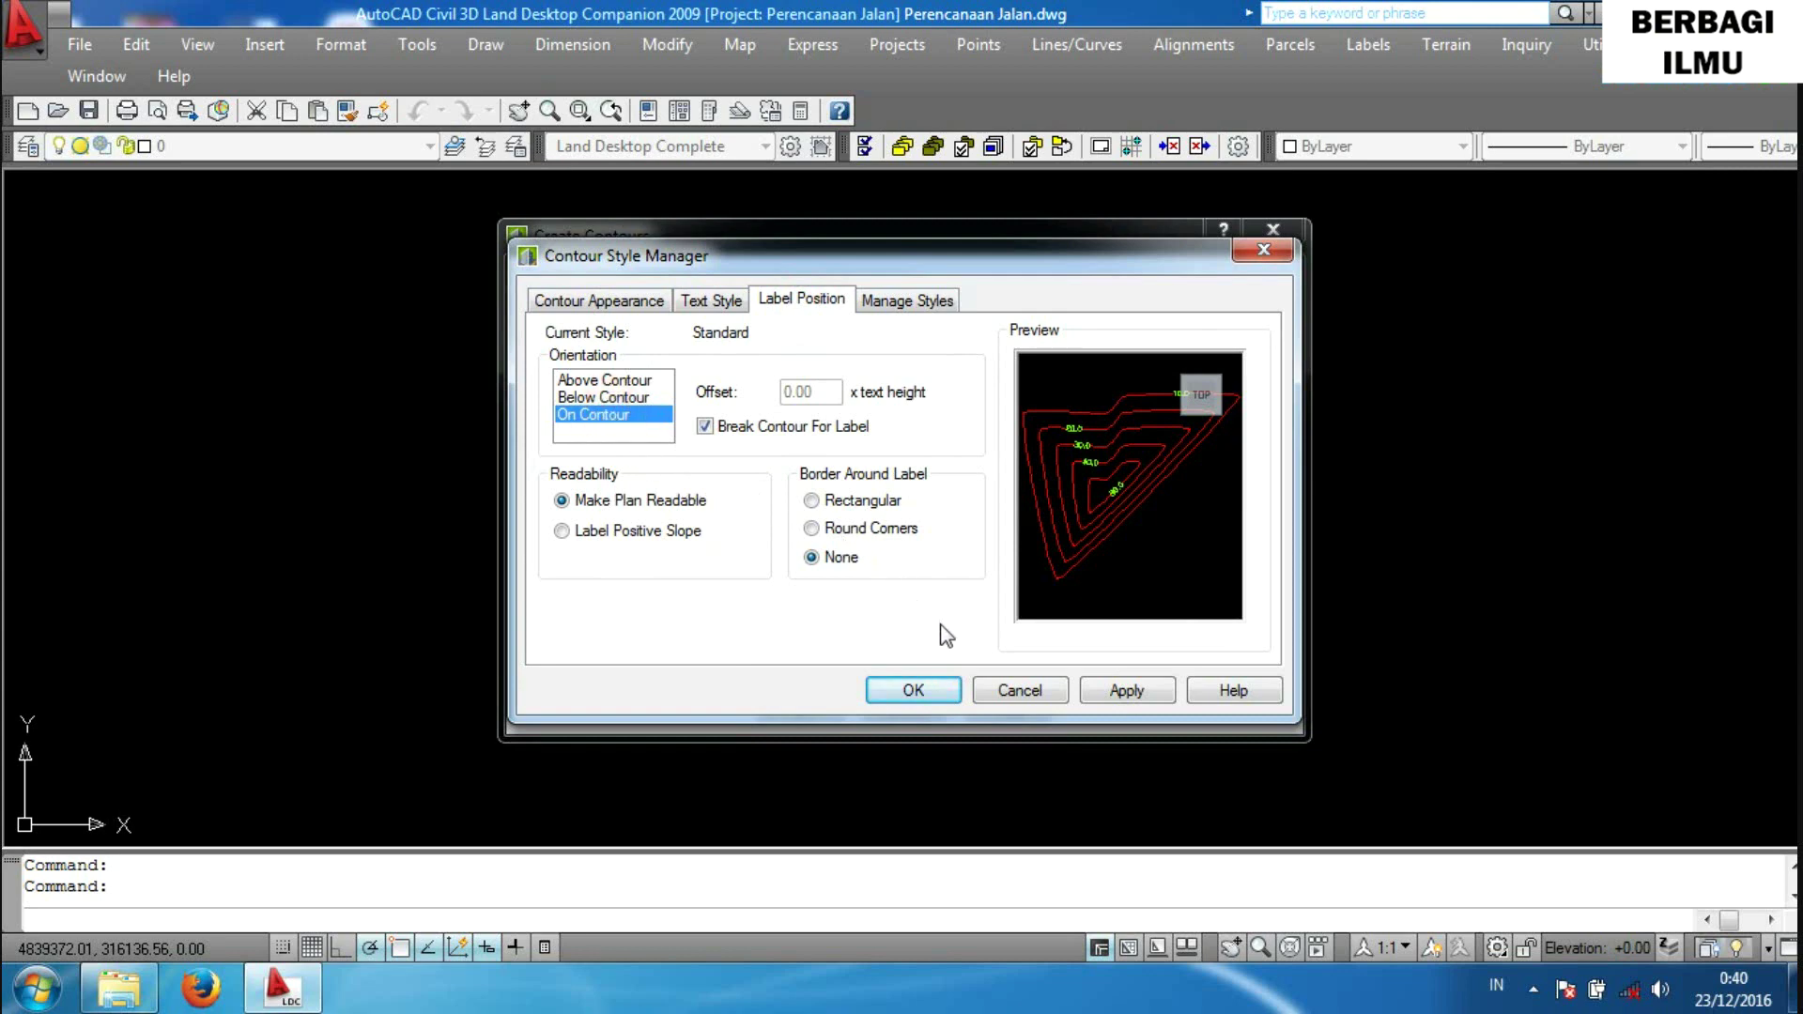
left_click(915, 692)
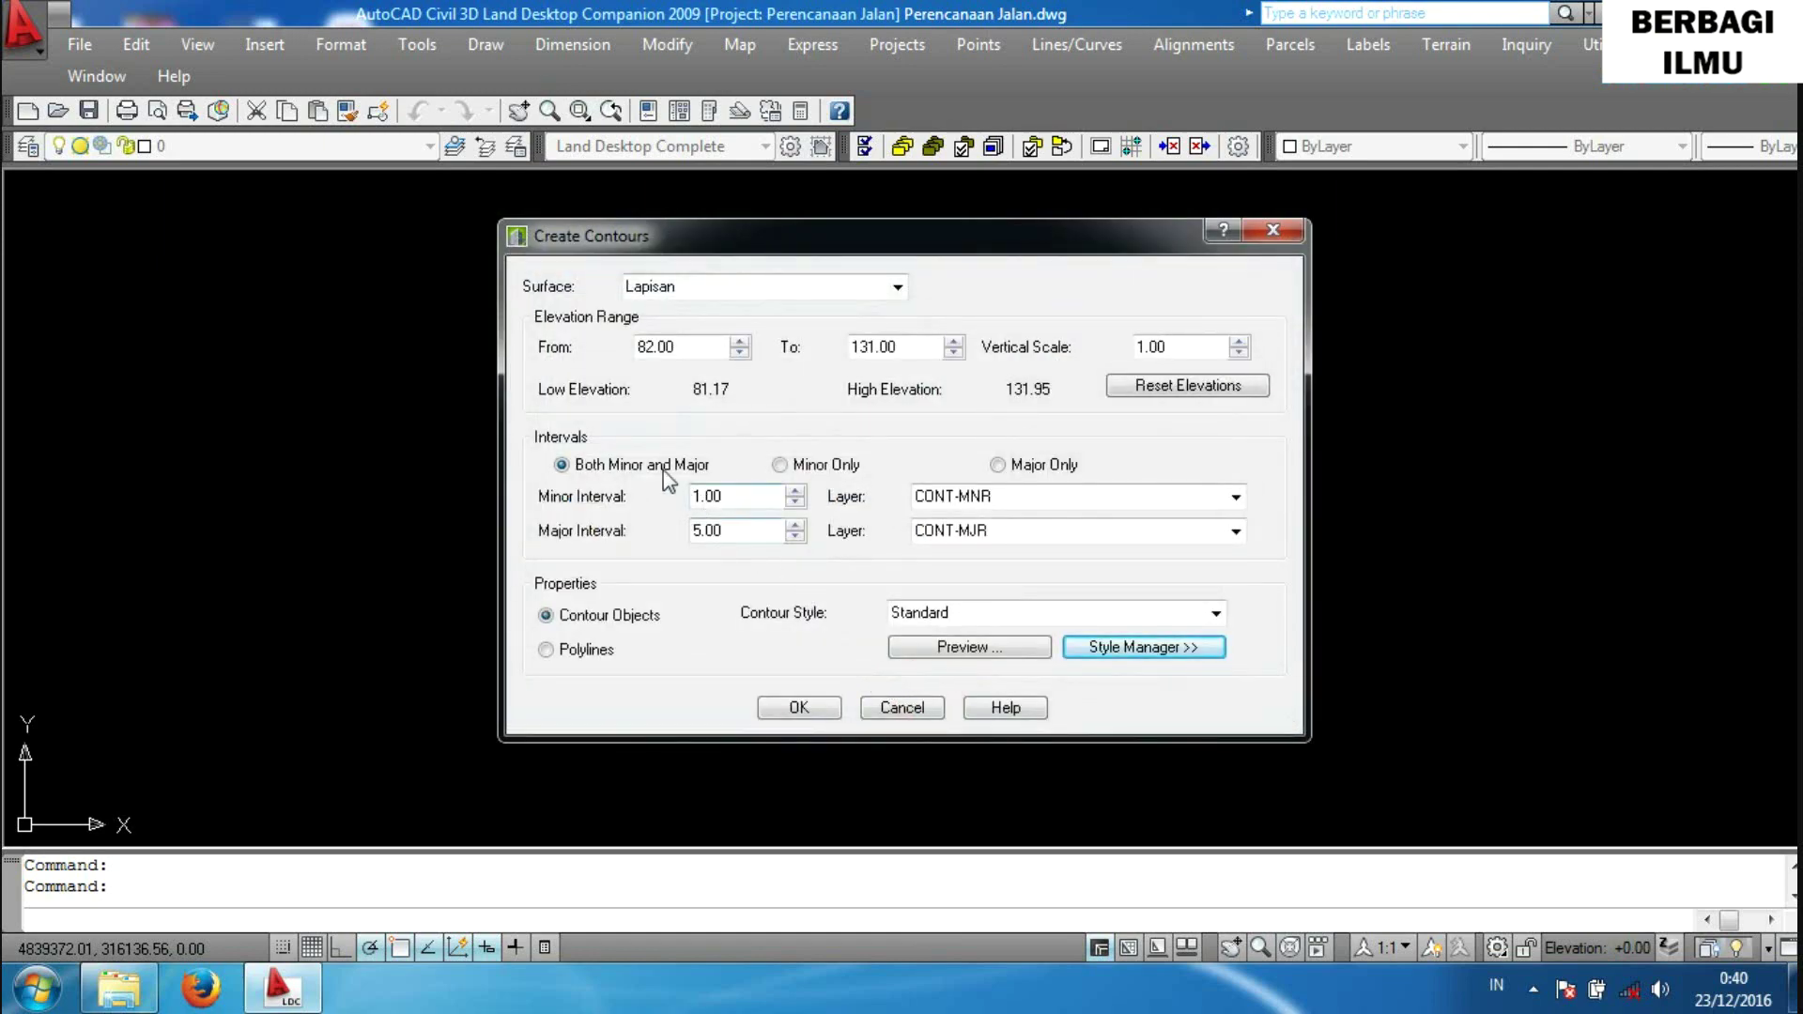
Generate contours 82–131 (1 m minor, 5 m major), replacing old ones, then open layer properties.
left_click(813, 715)
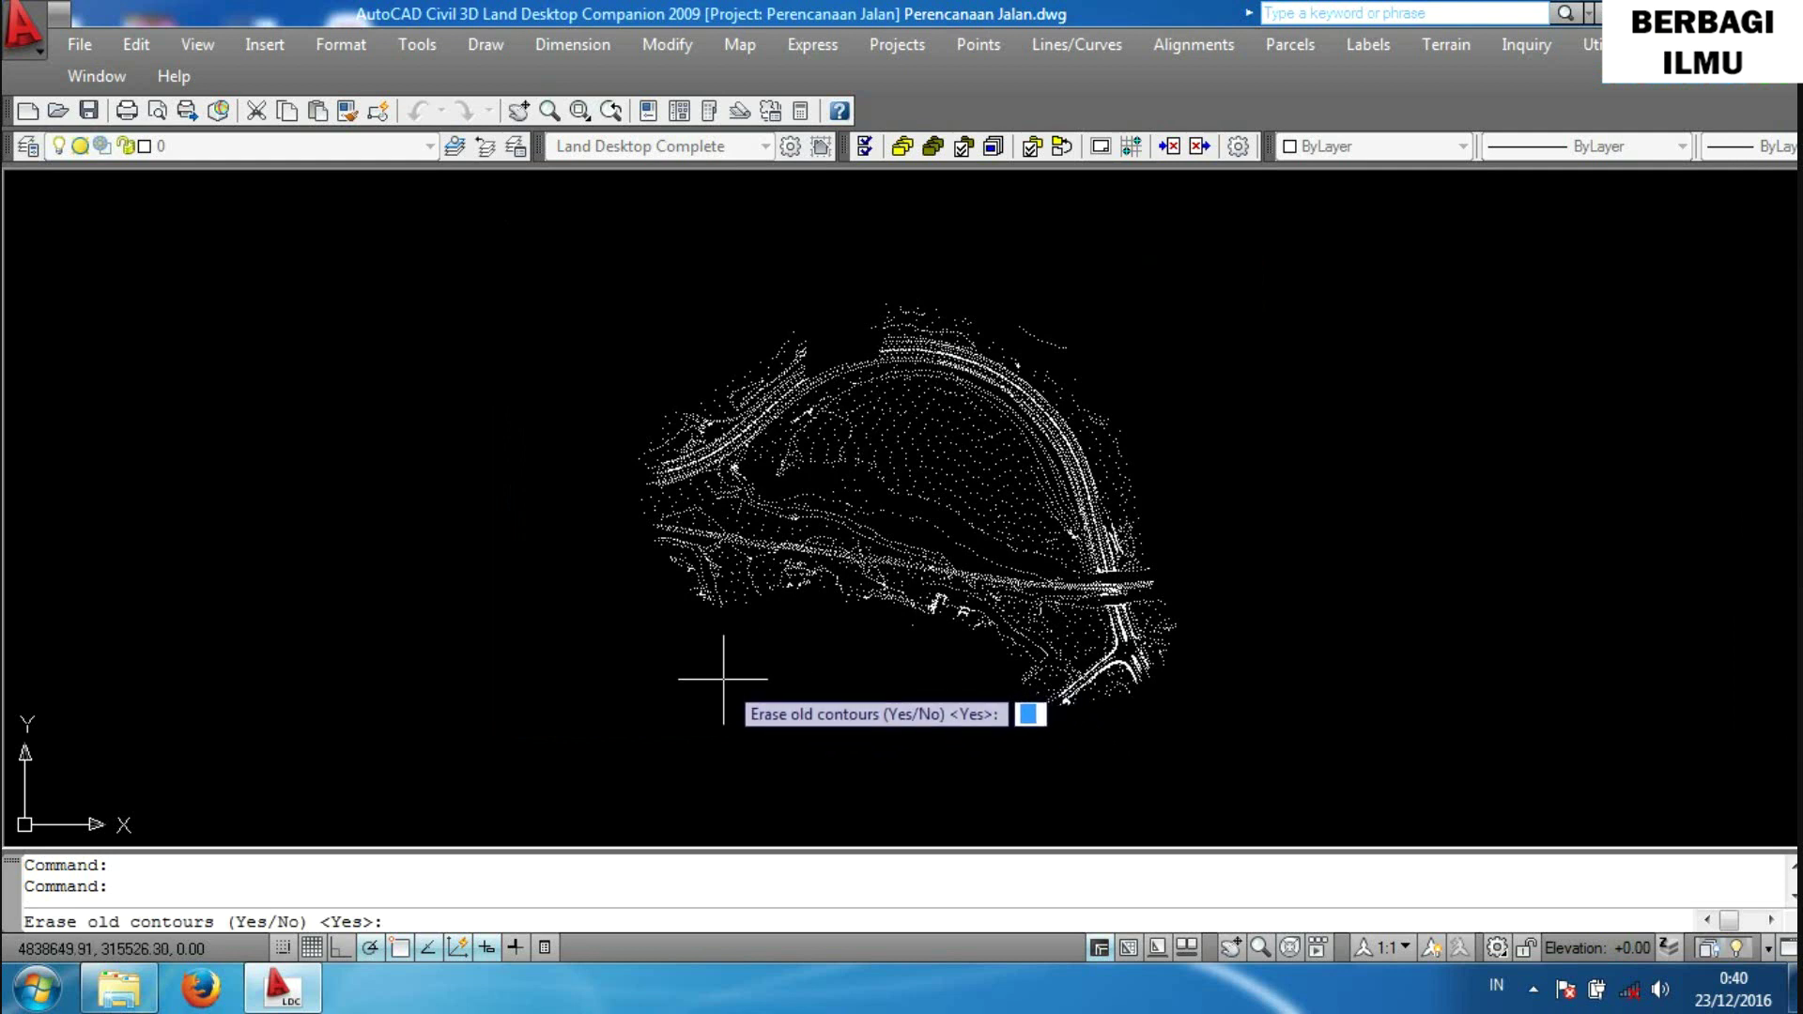
key("Return")
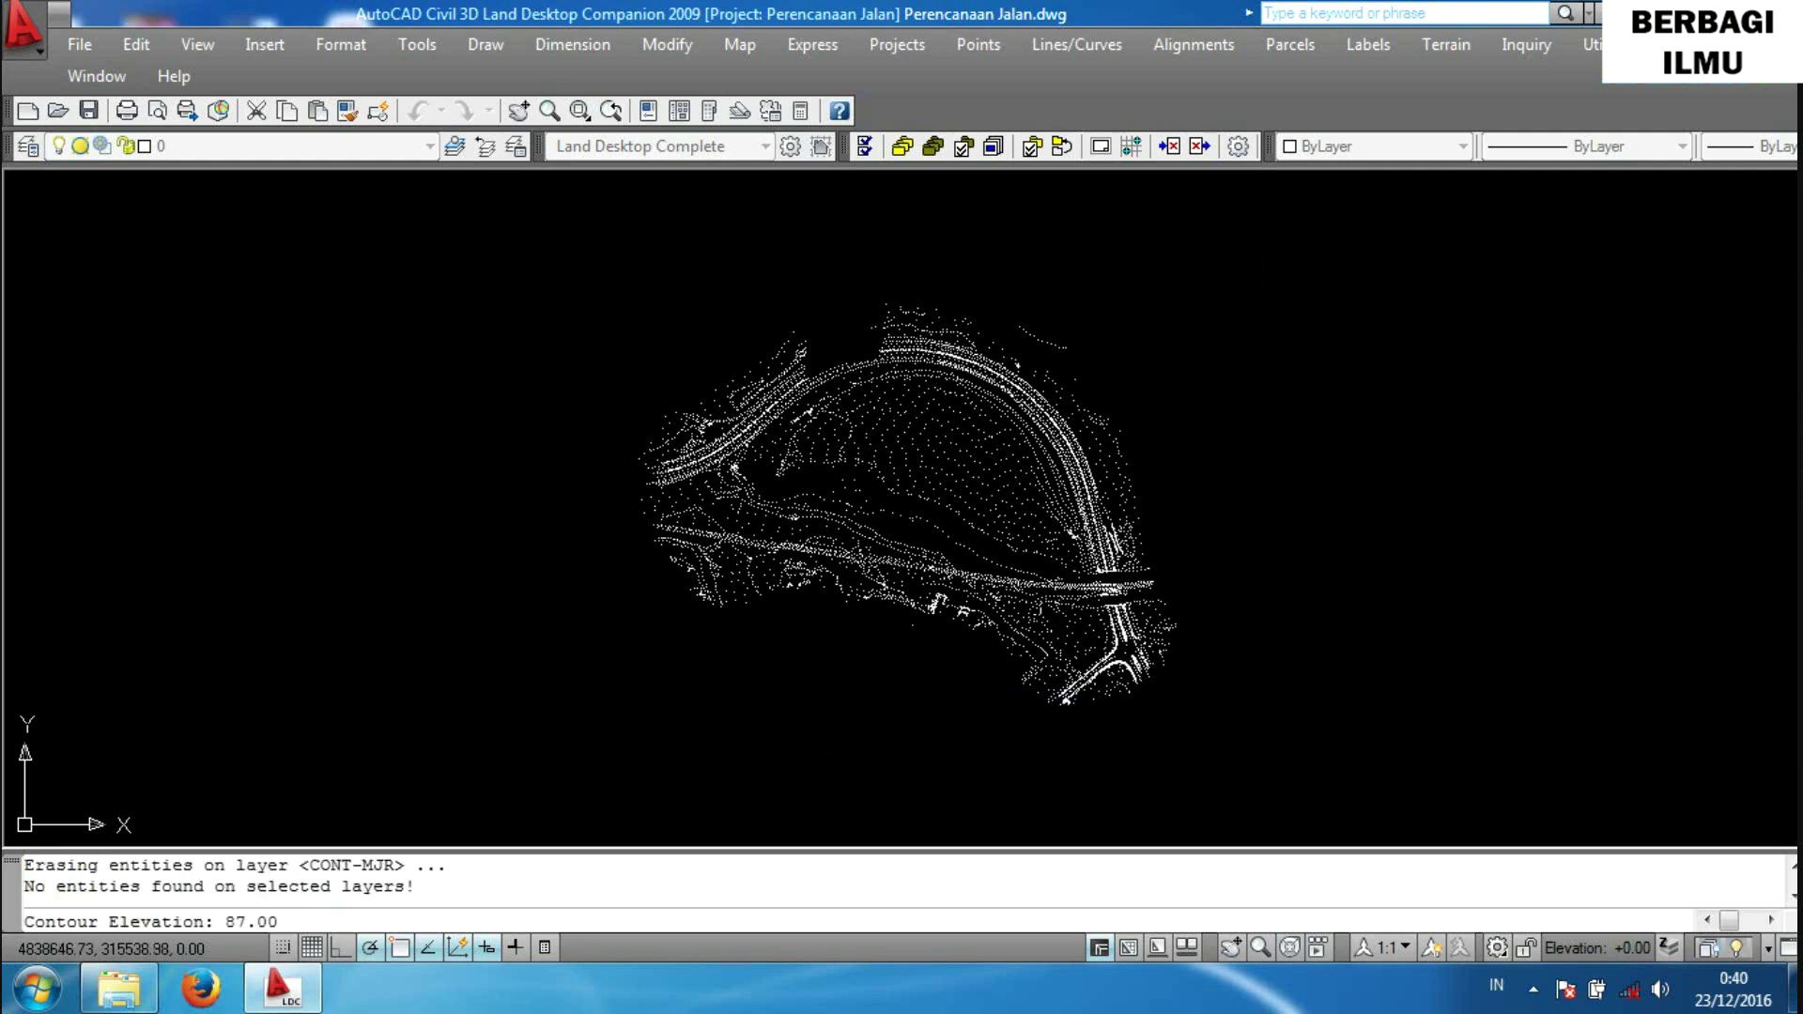
scroll(856, 480, "up", 1)
scroll(857, 481, "up", 2)
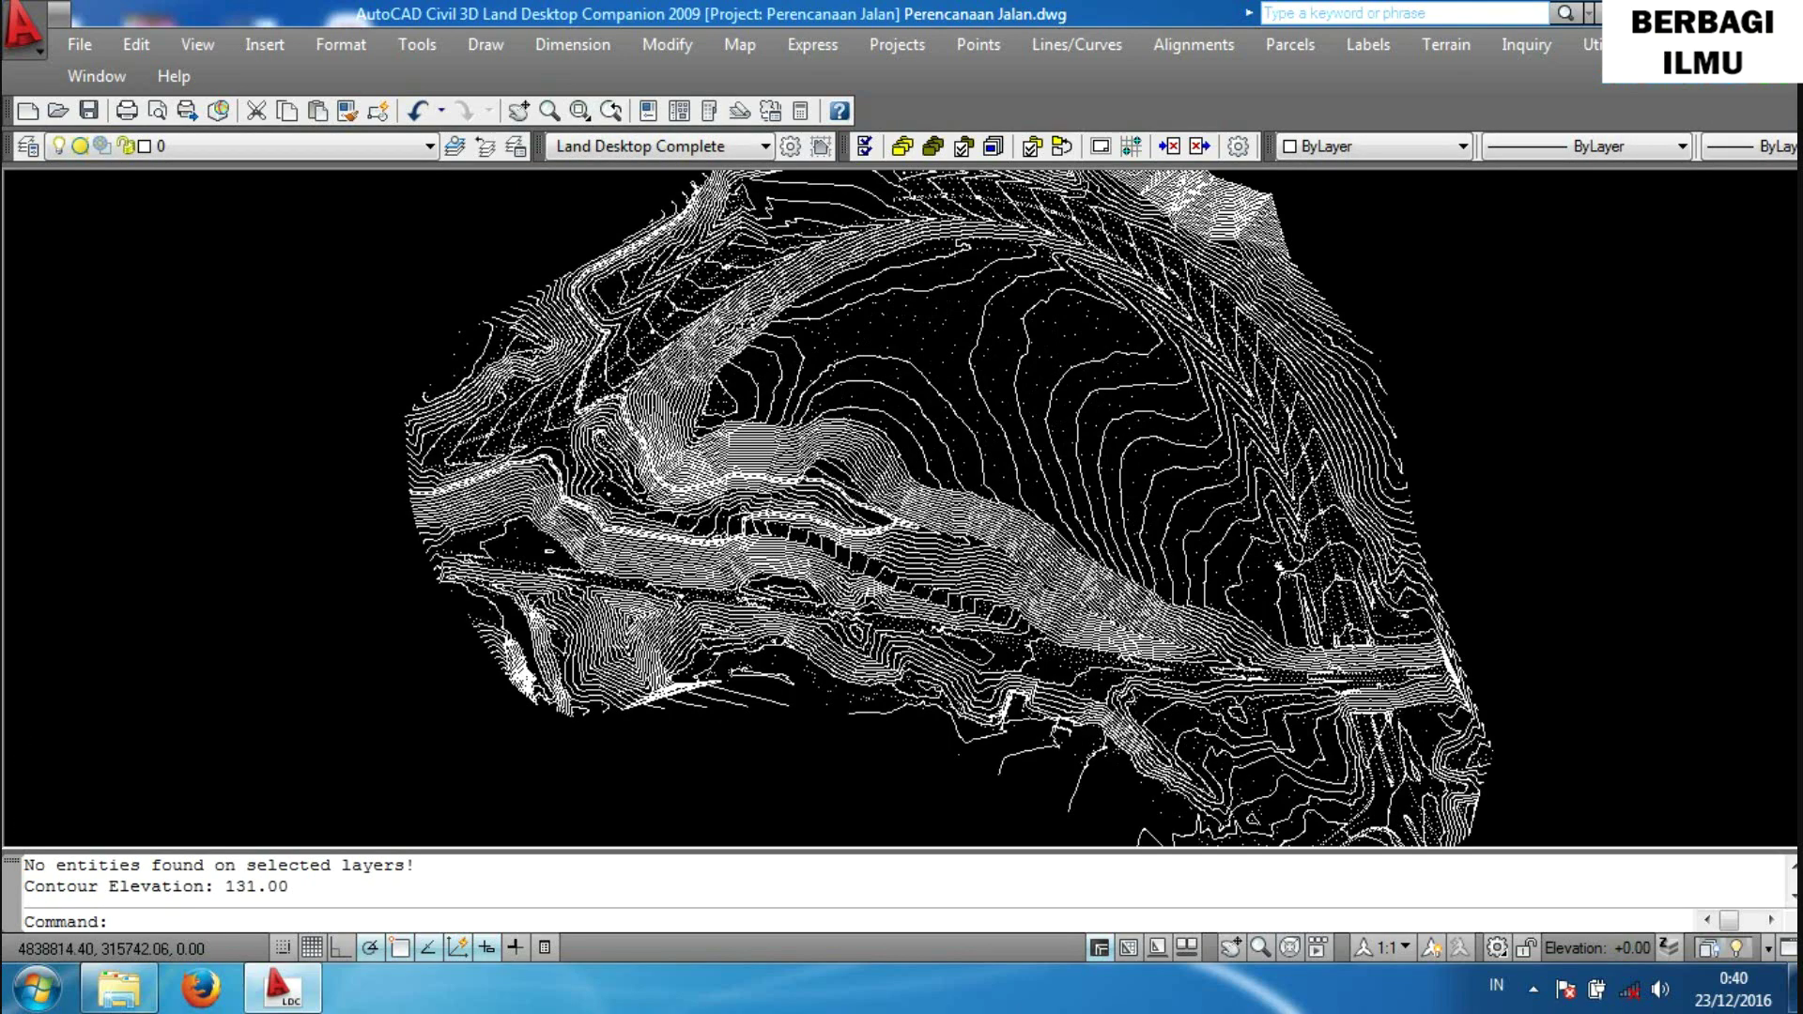
scroll(856, 481, "down", 2)
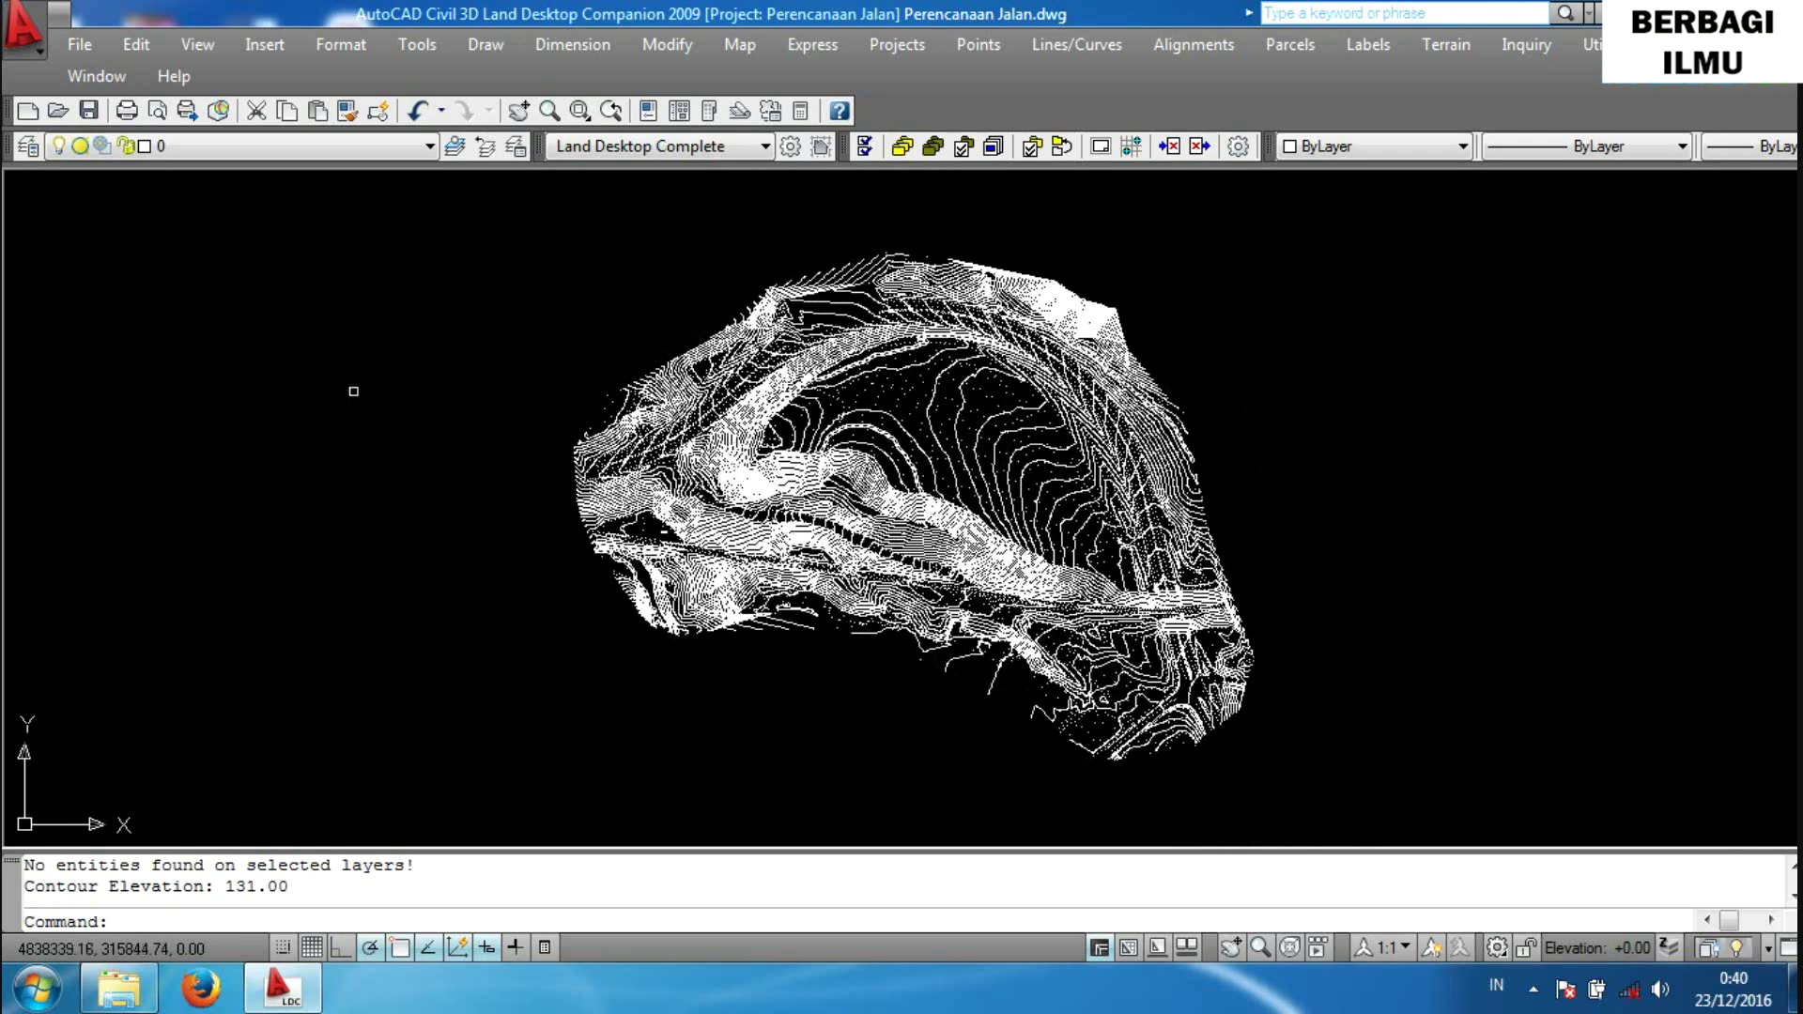
middle_click_drag(372, 305, 354, 351)
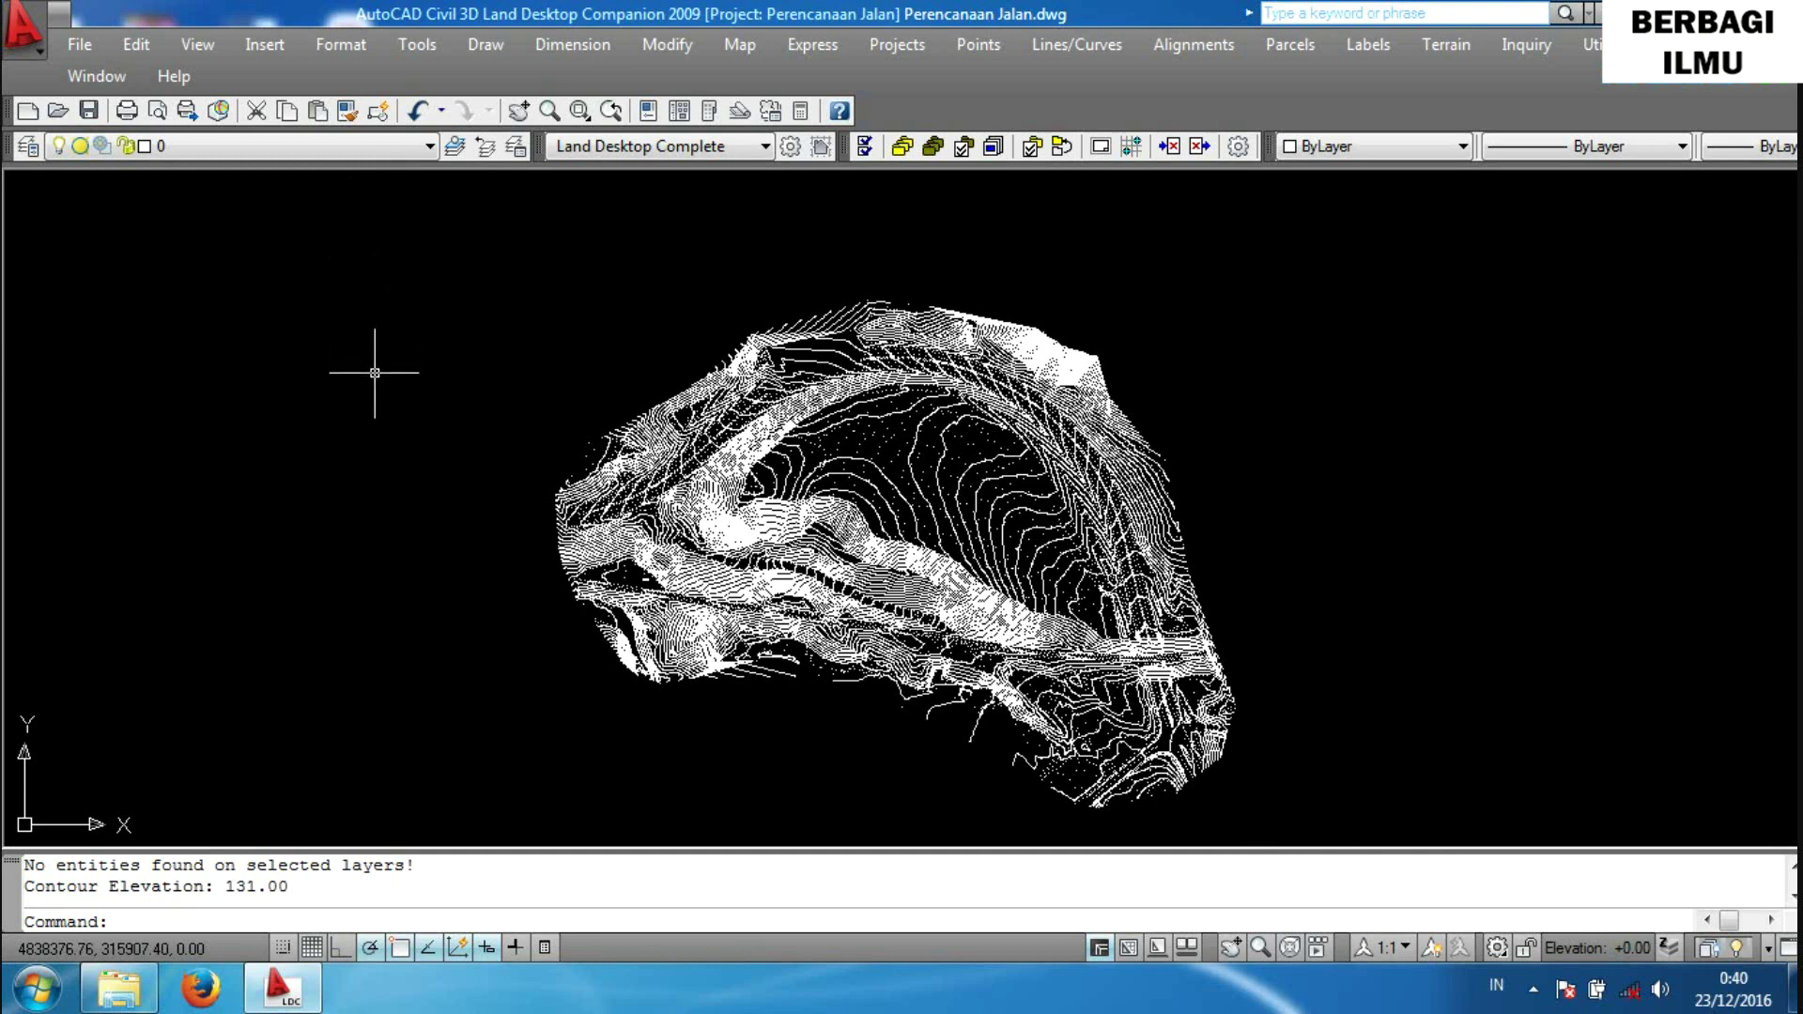
type("la")
key("Return")
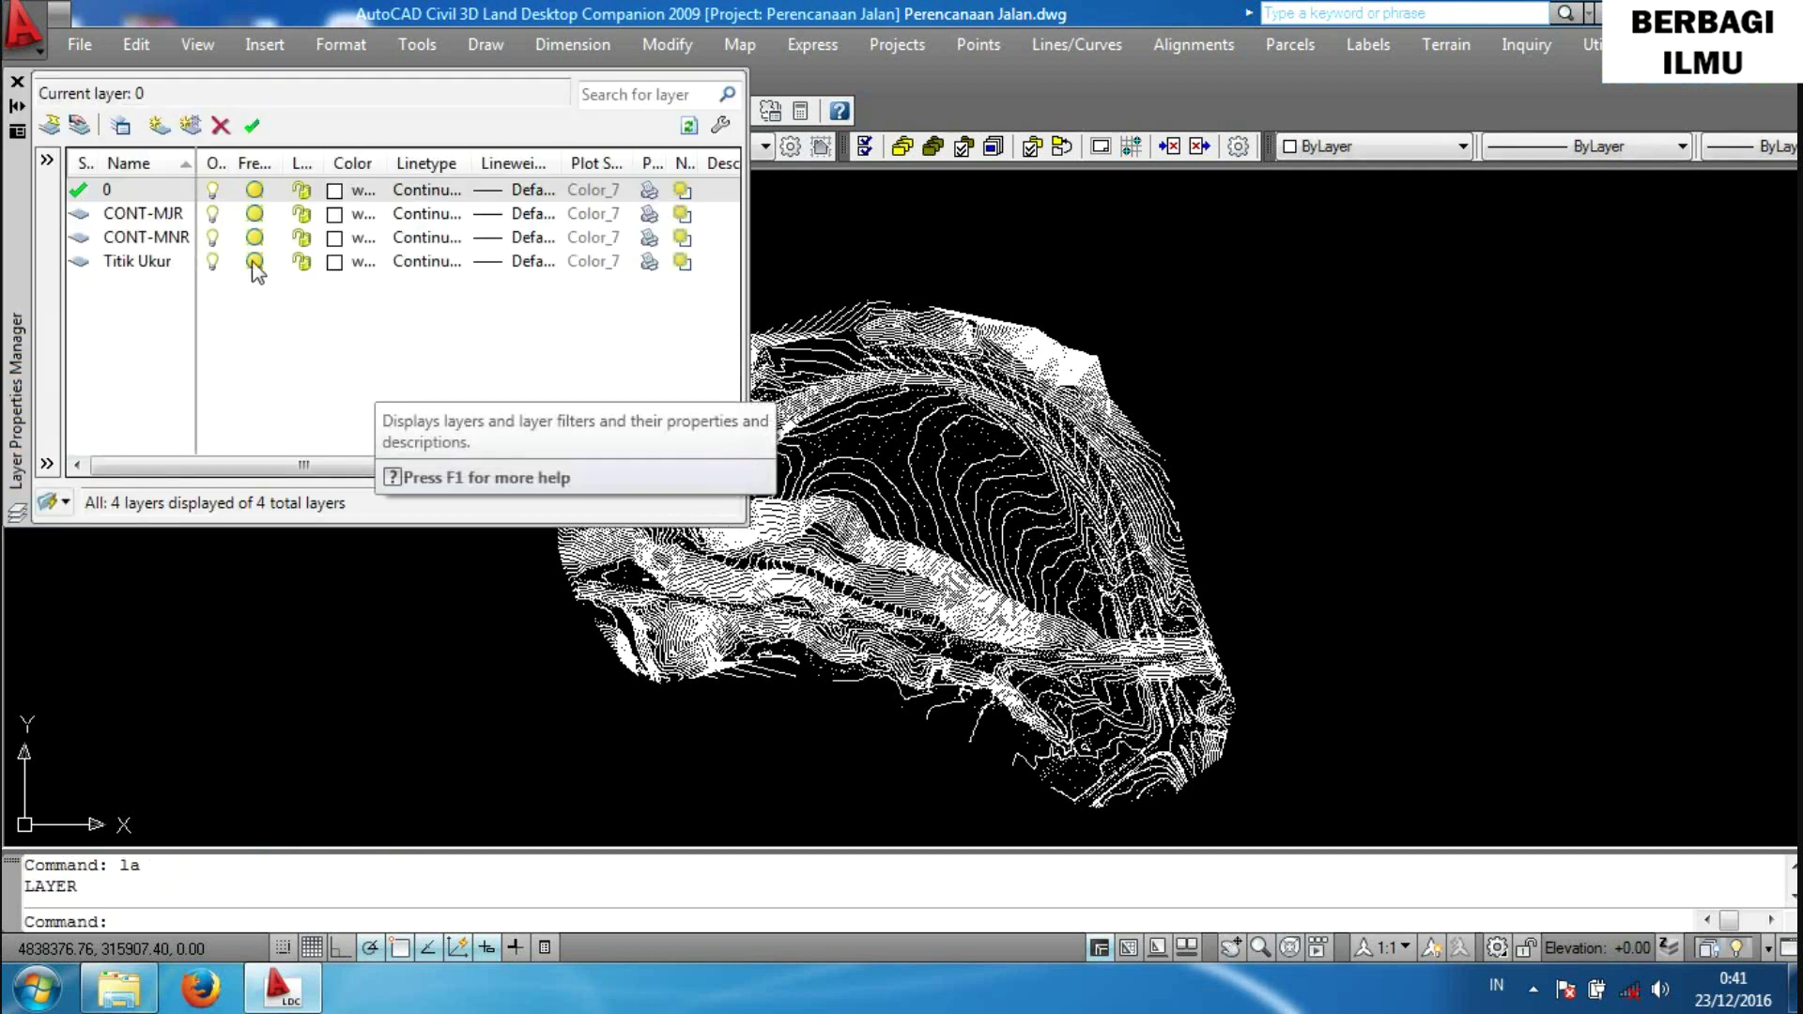
left_click(335, 215)
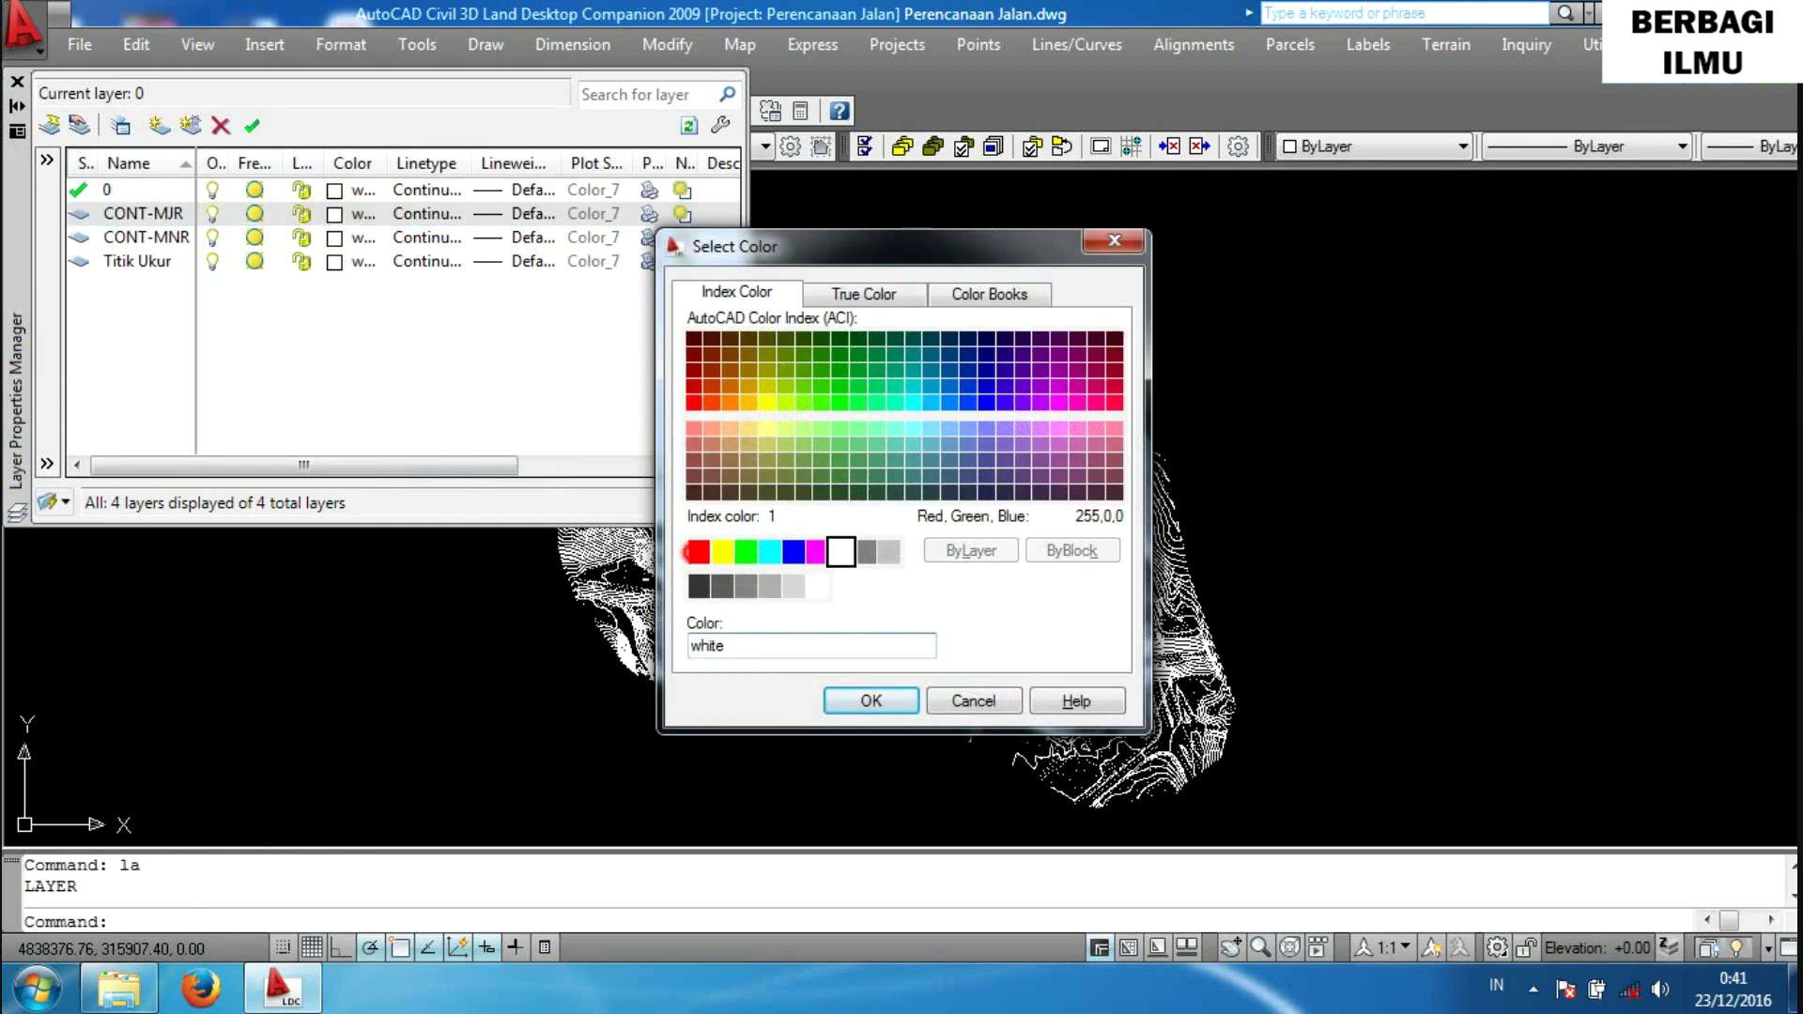
left_click(698, 551)
left_click(871, 700)
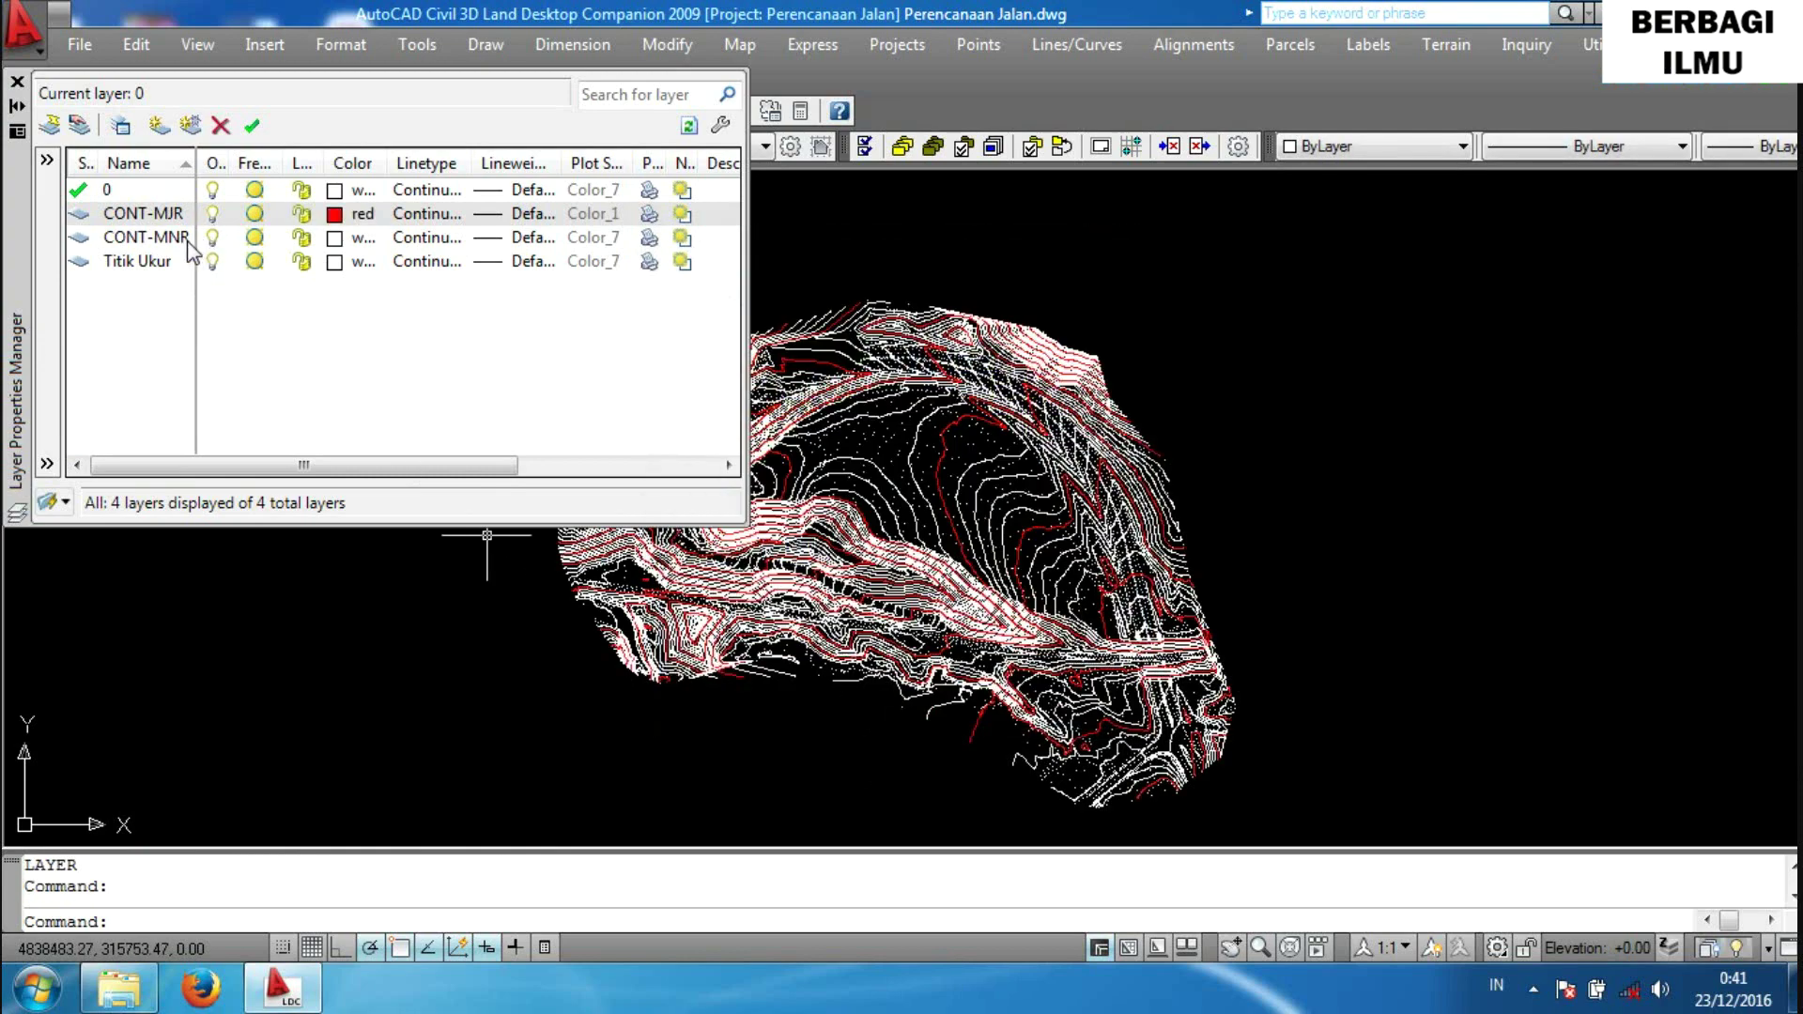
left_click(334, 240)
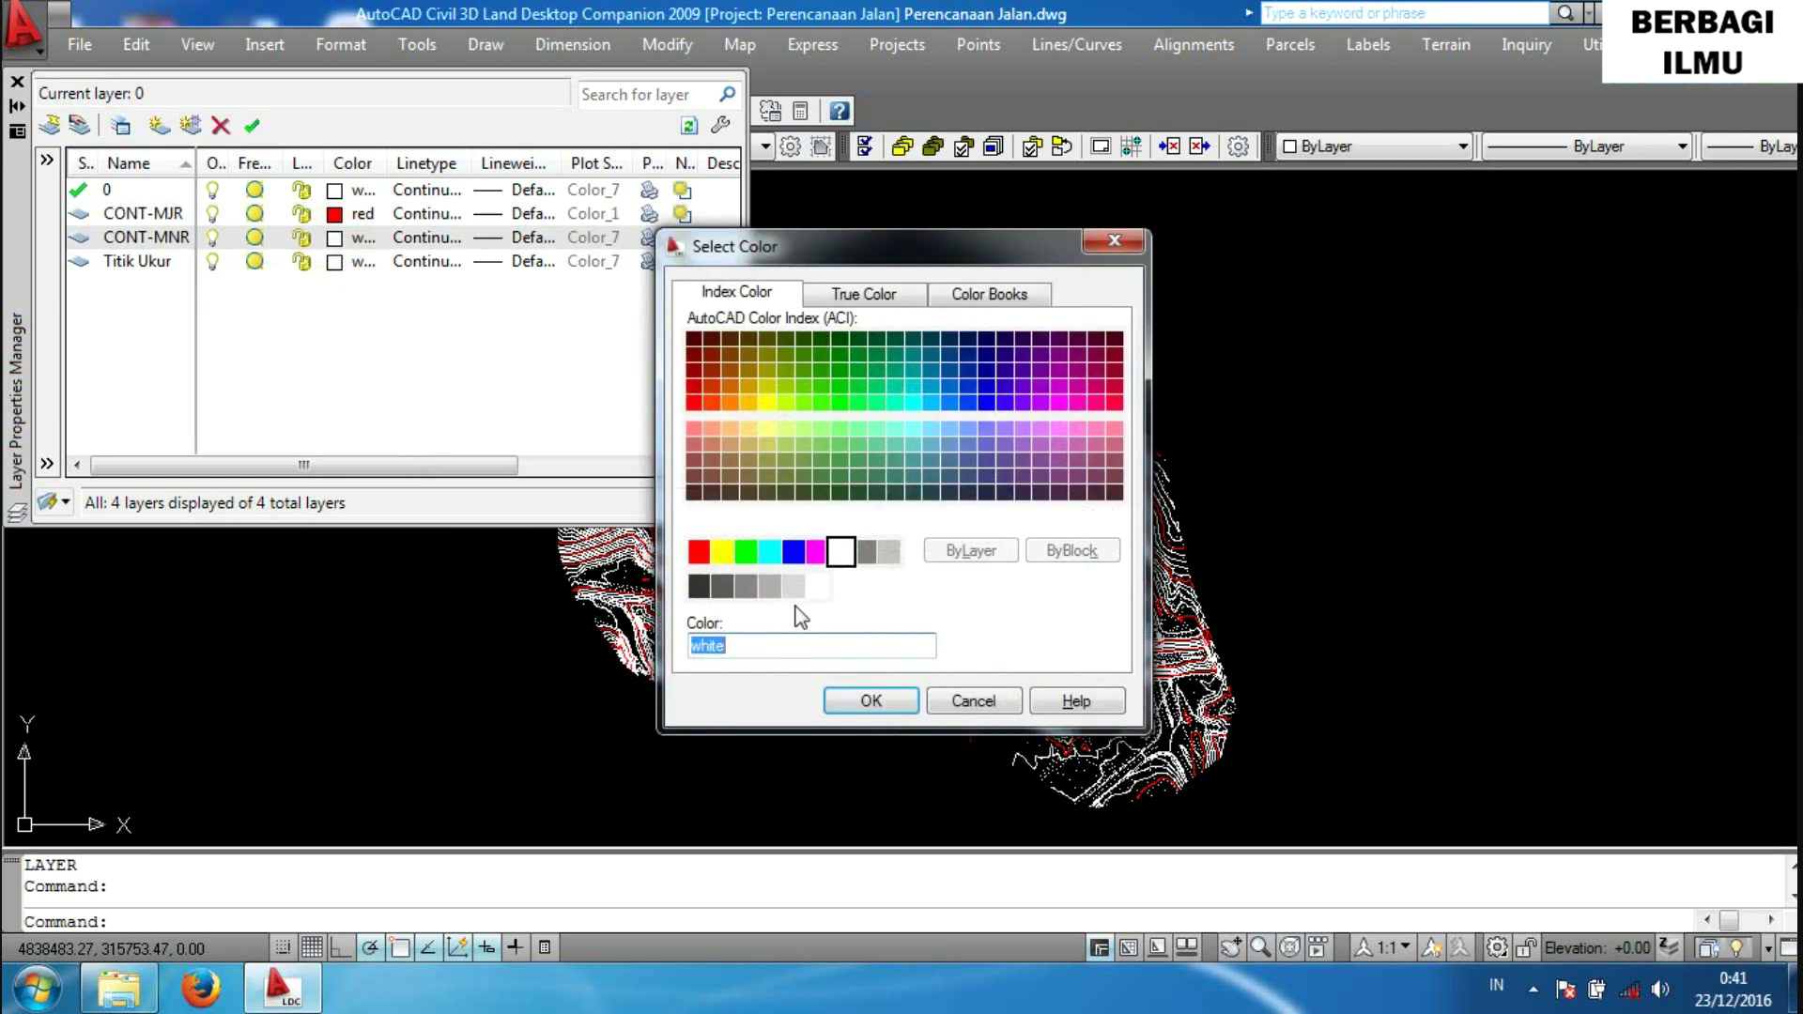
left_click(794, 587)
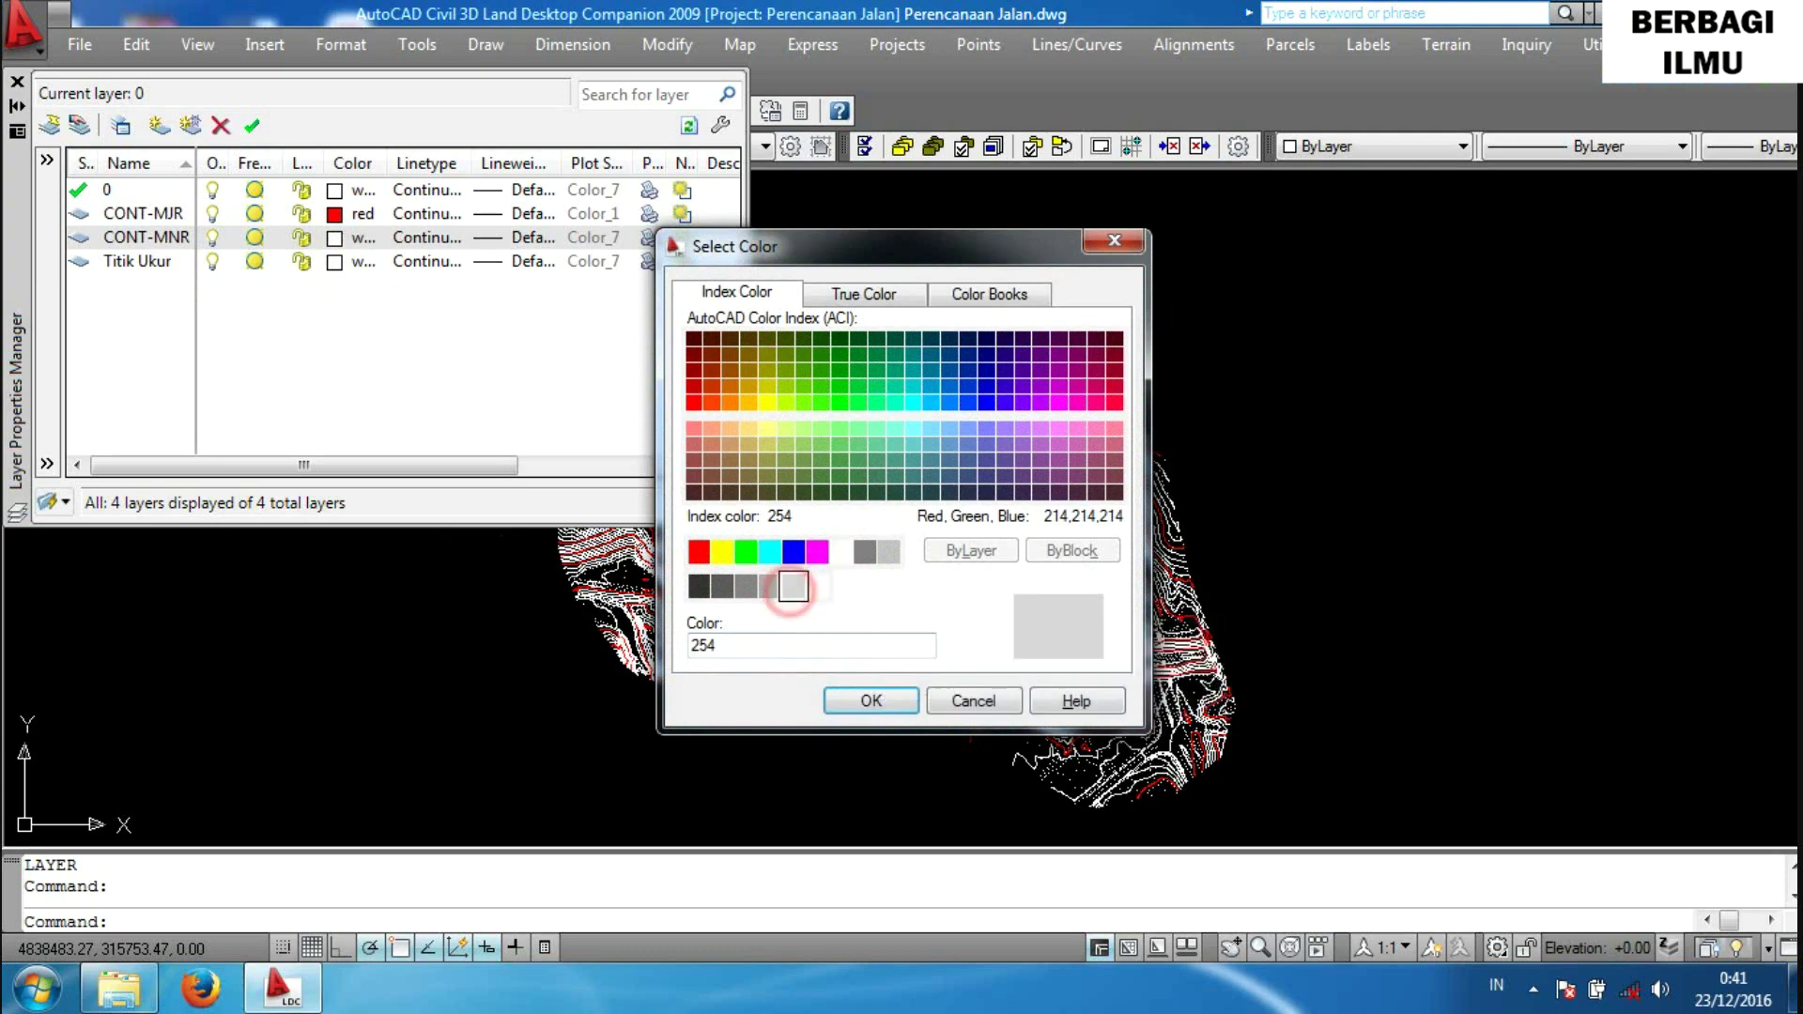
left_click(769, 586)
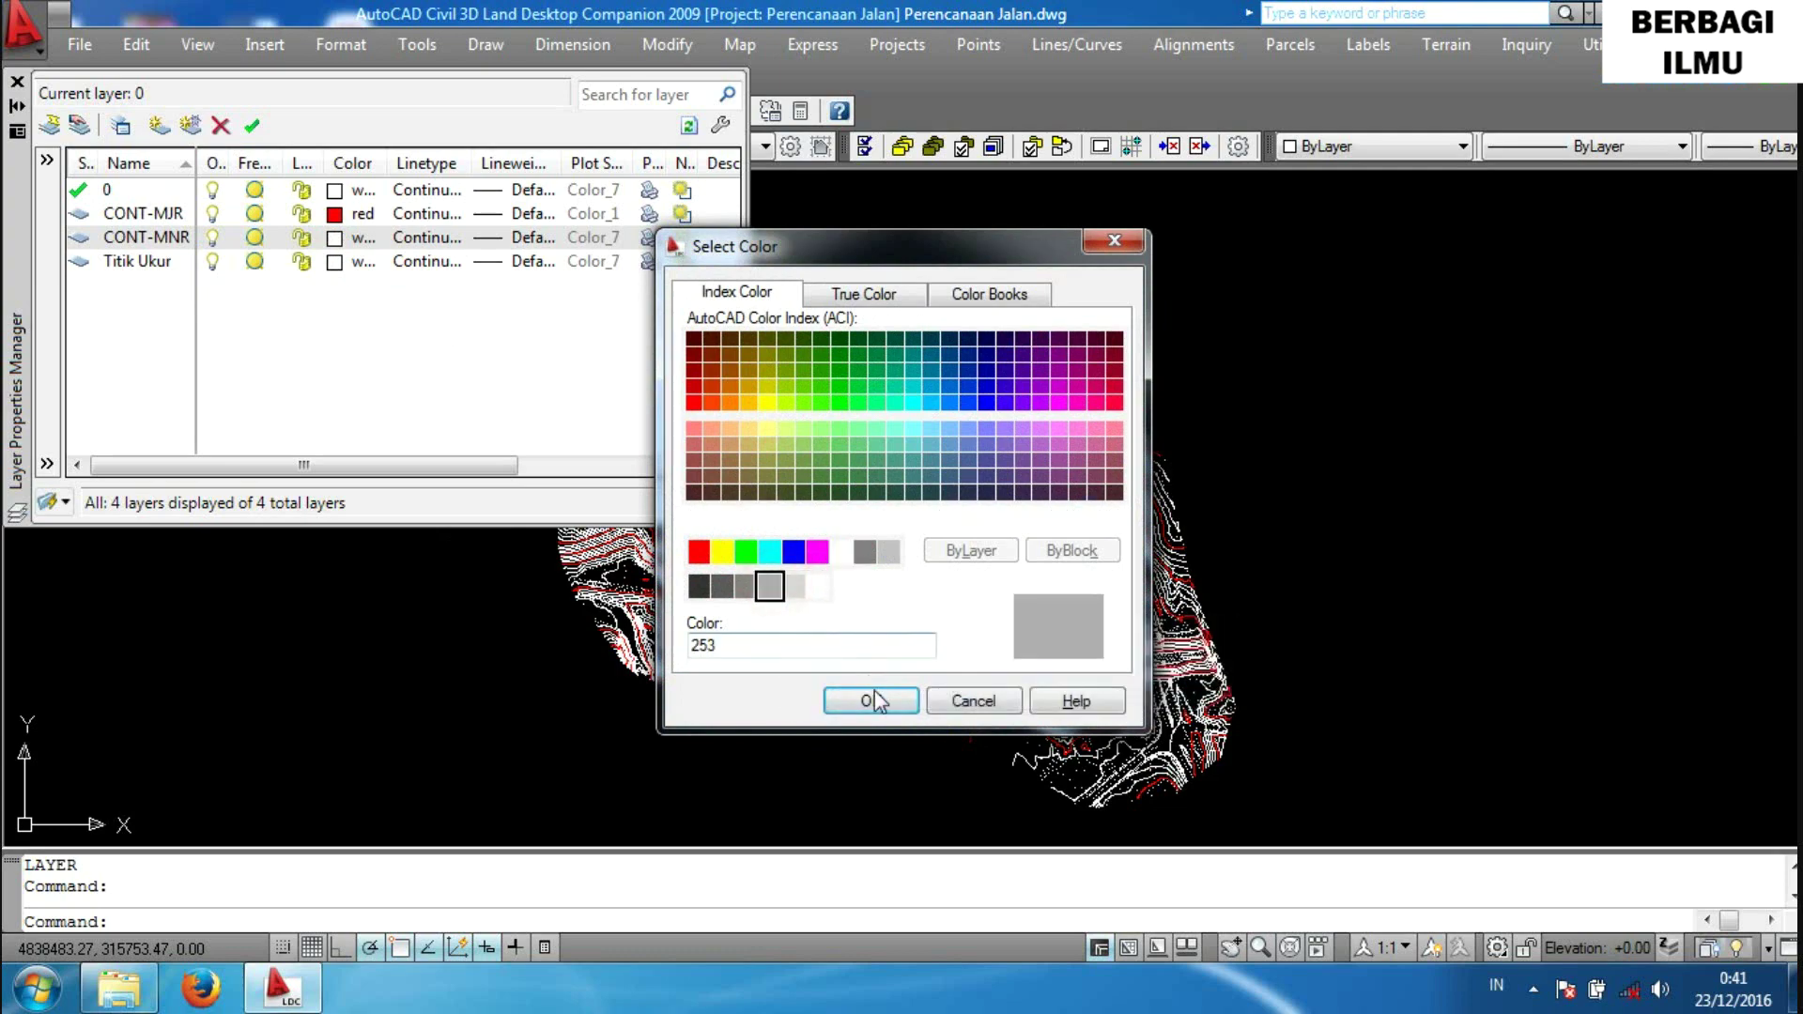
left_click(871, 700)
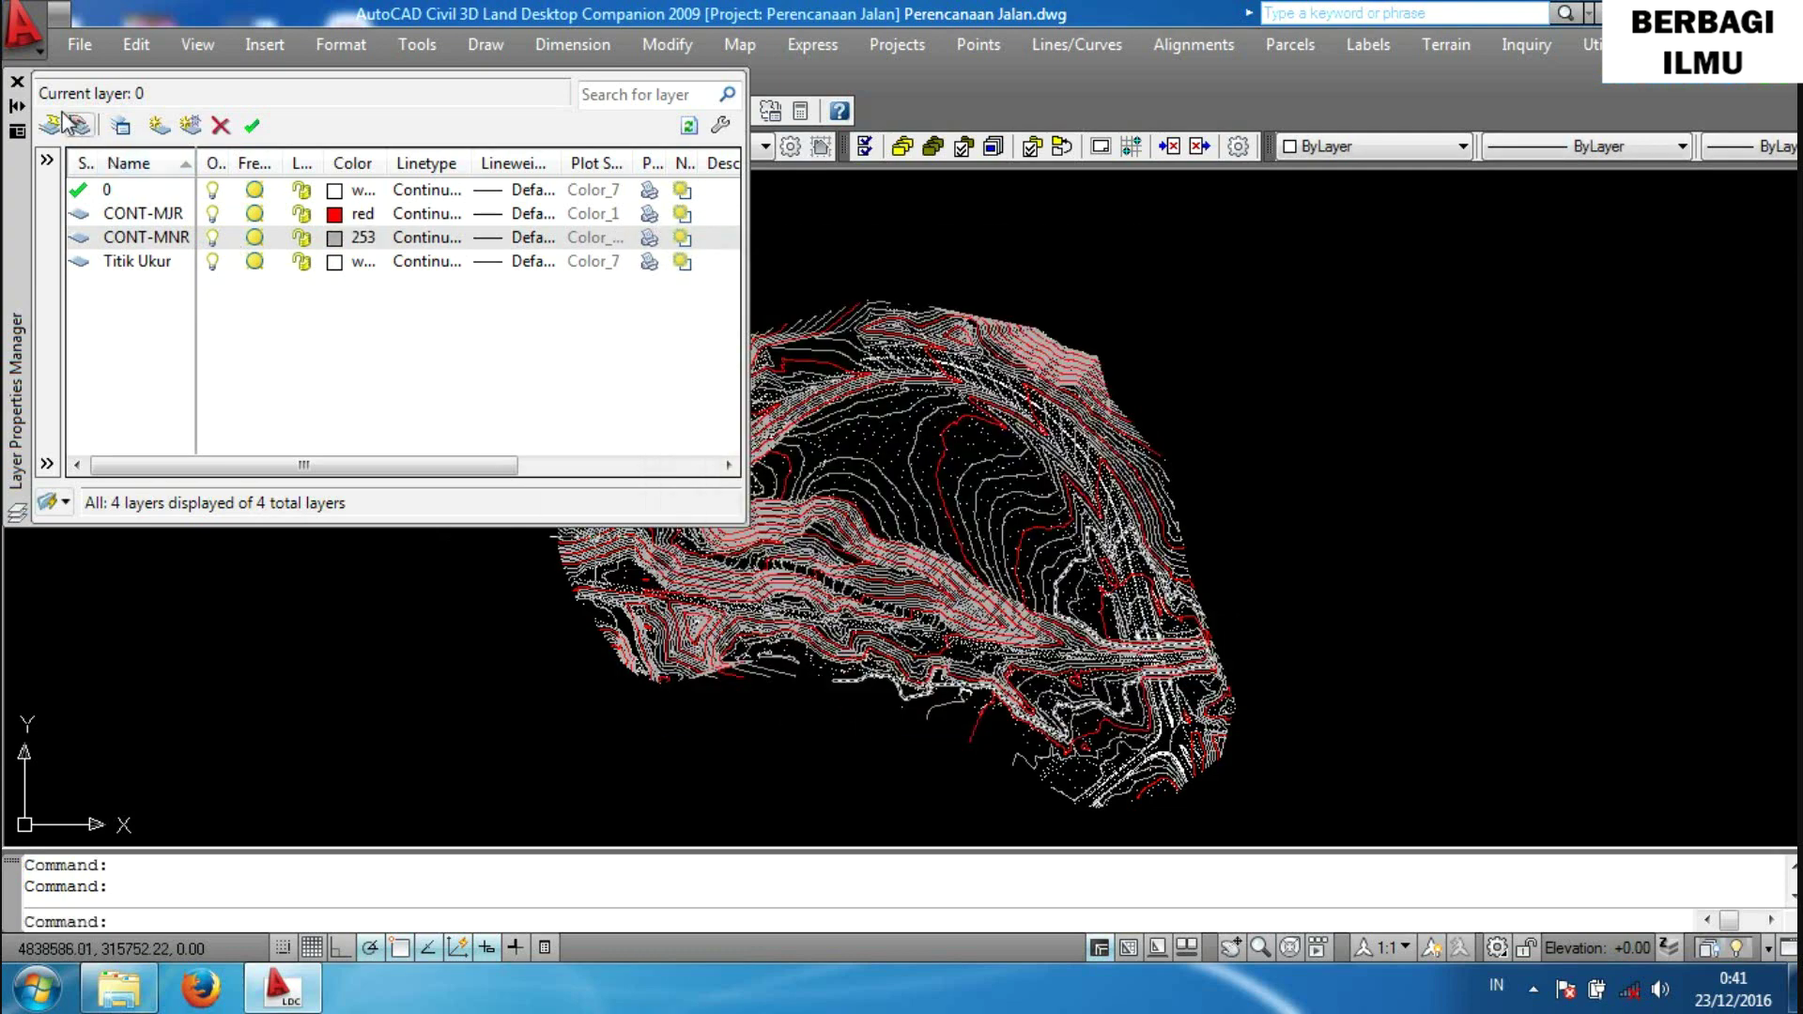
left_click(18, 82)
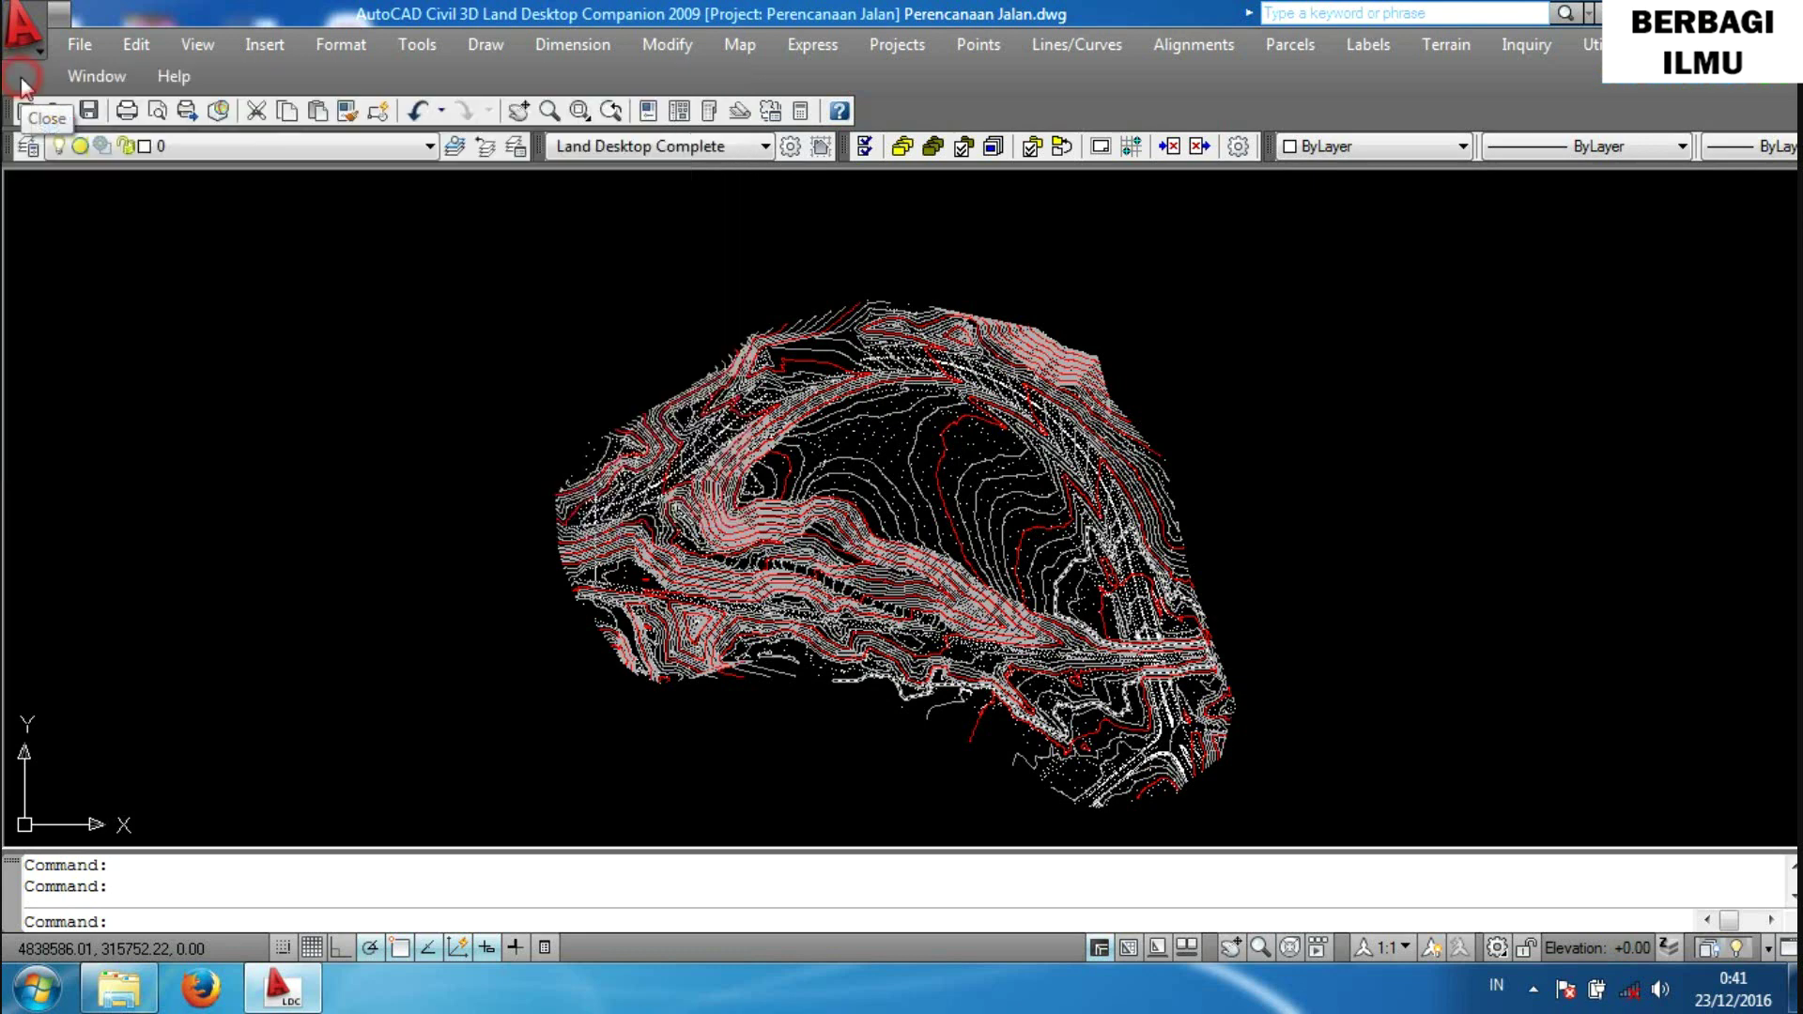
left_click(327, 148)
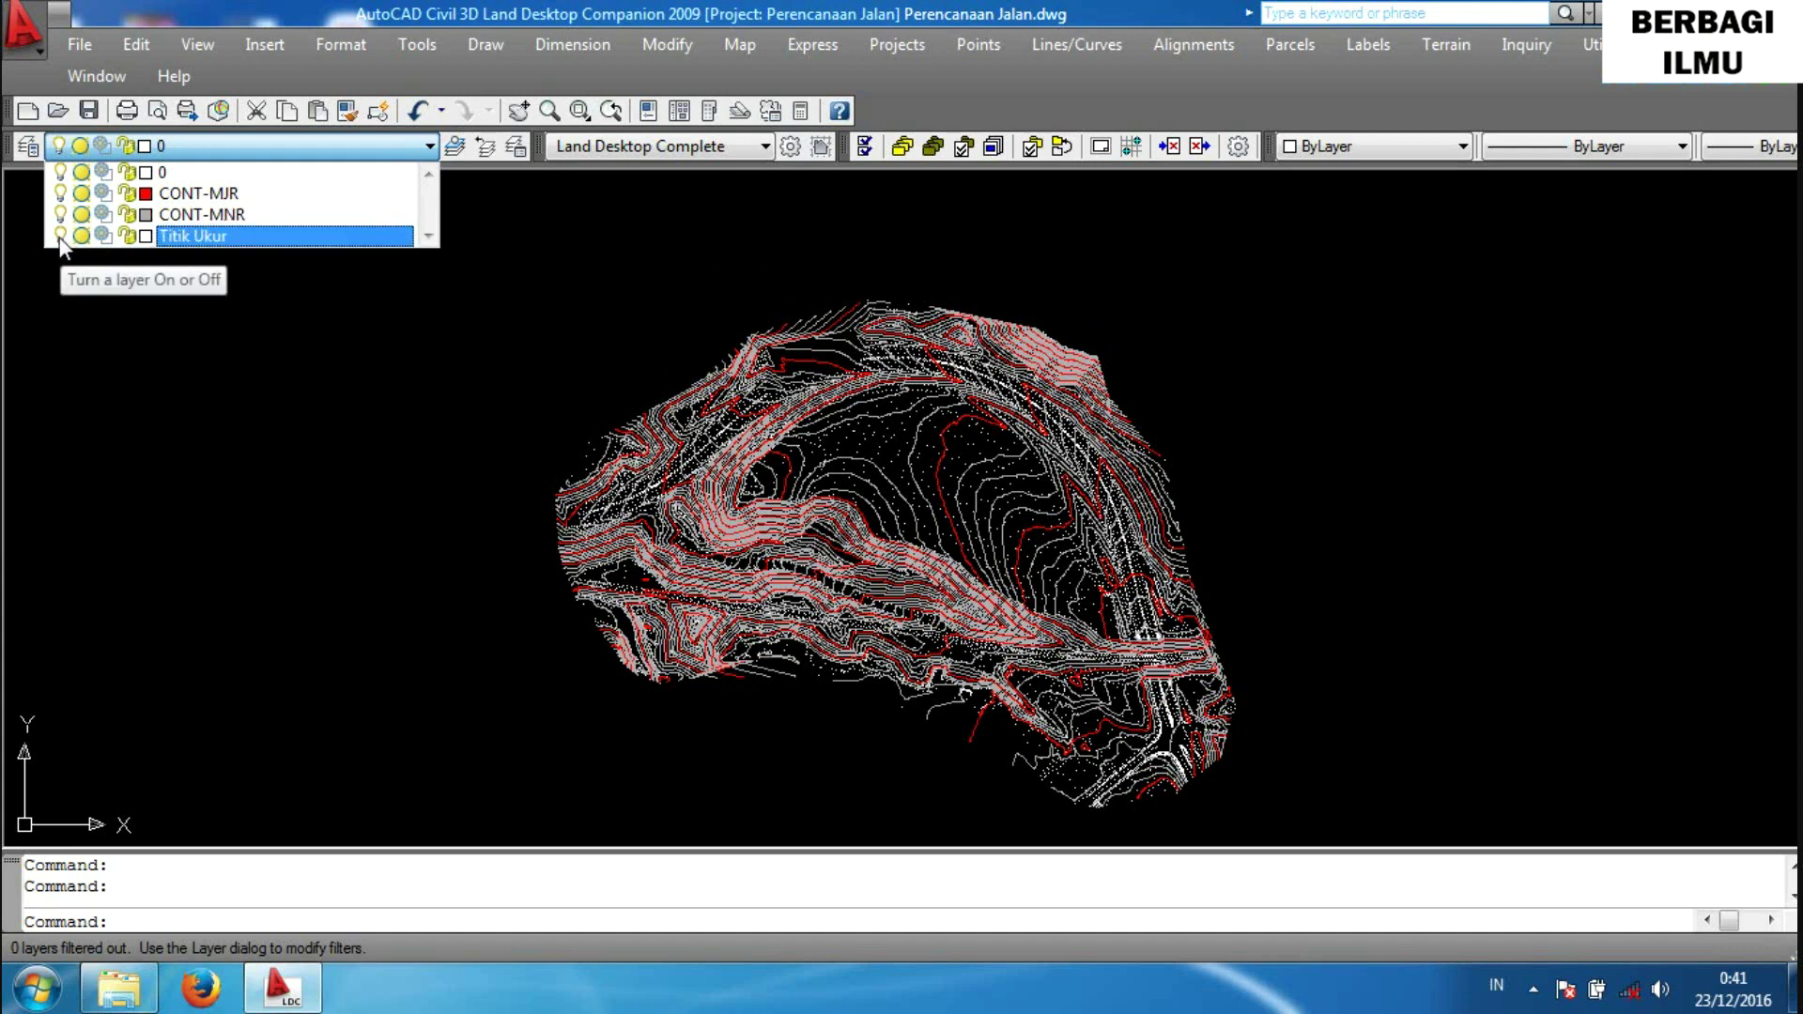
Turn off the Titik Ukur layer, minimize the drawing, then restore it.
left_click(60, 237)
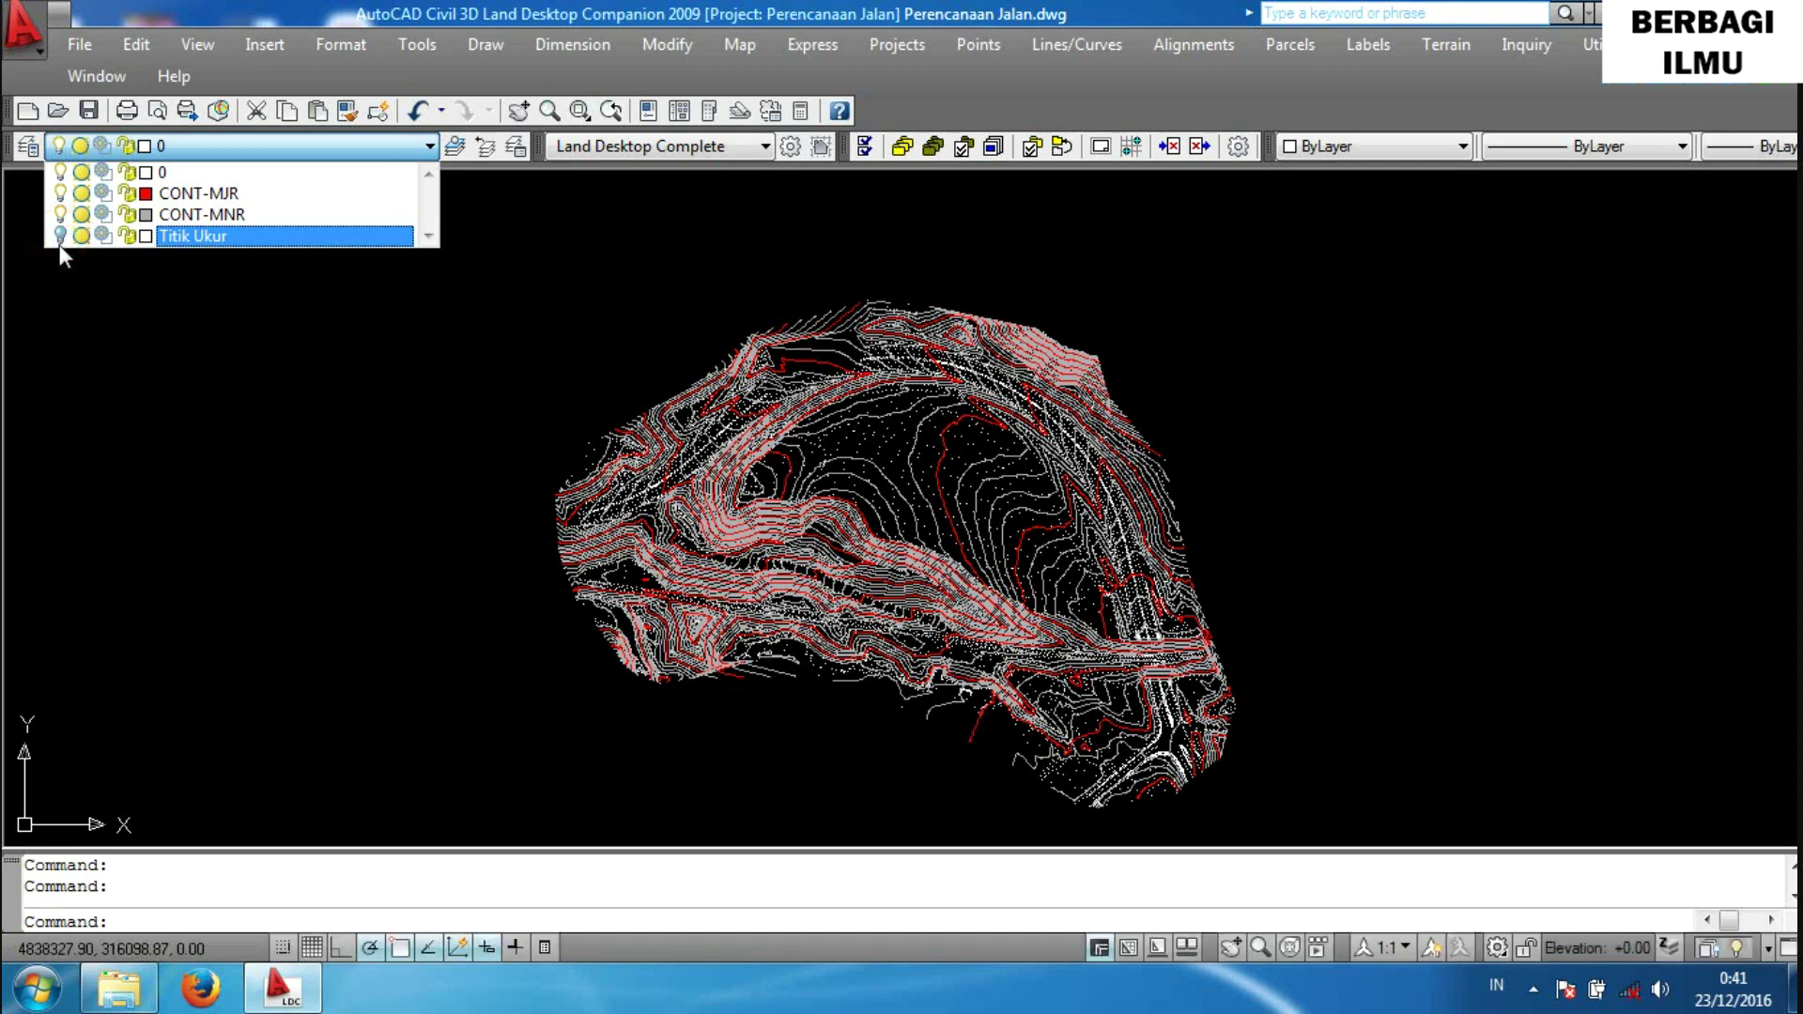
left_click(126, 391)
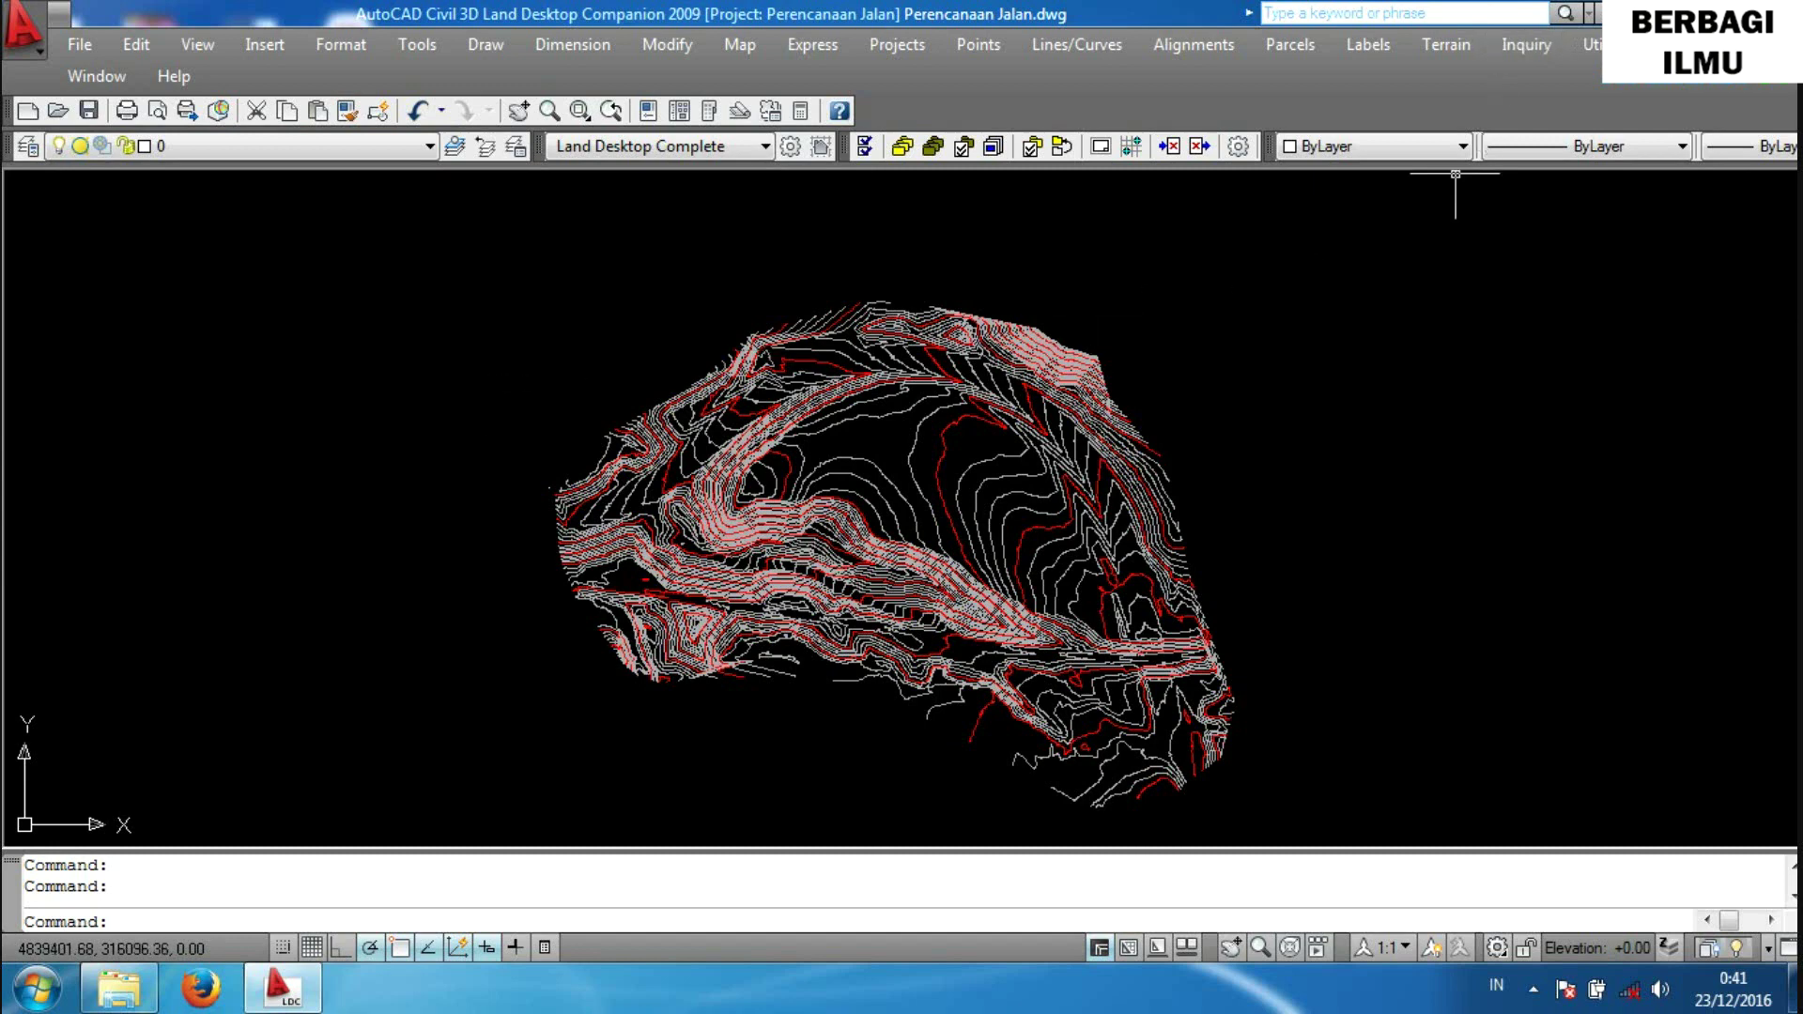
left_click(1691, 11)
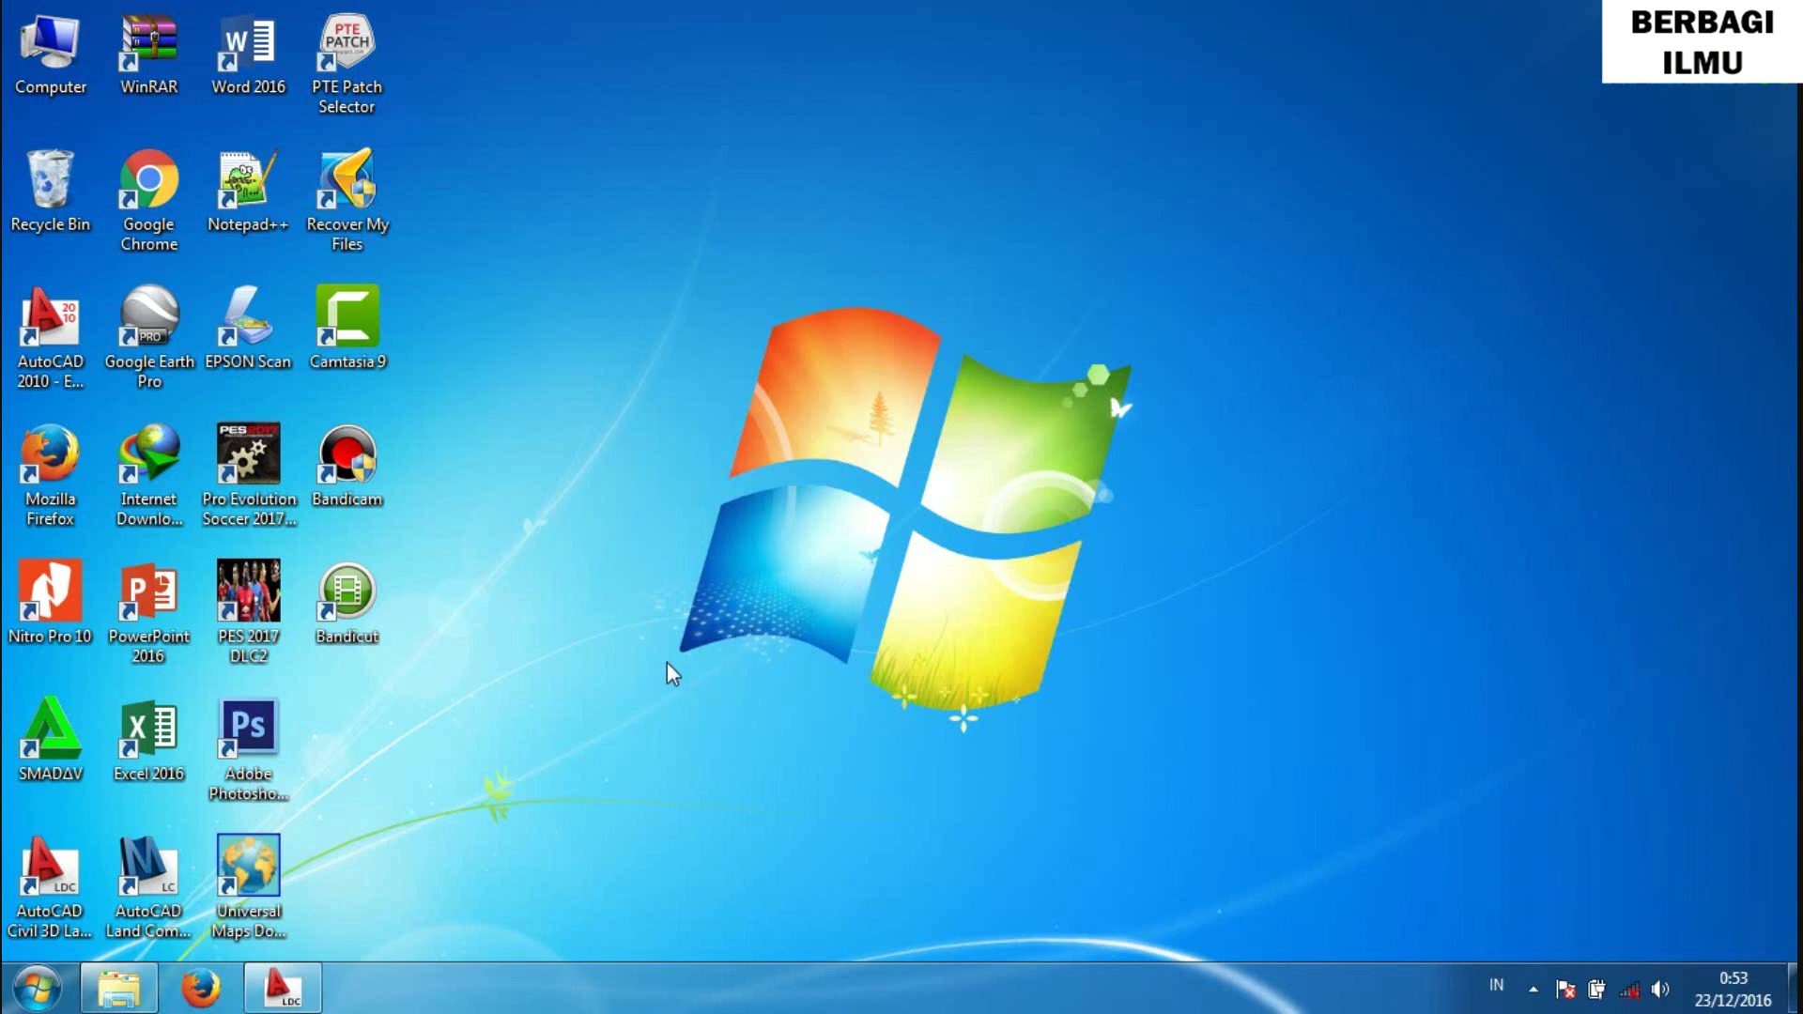
left_click(280, 994)
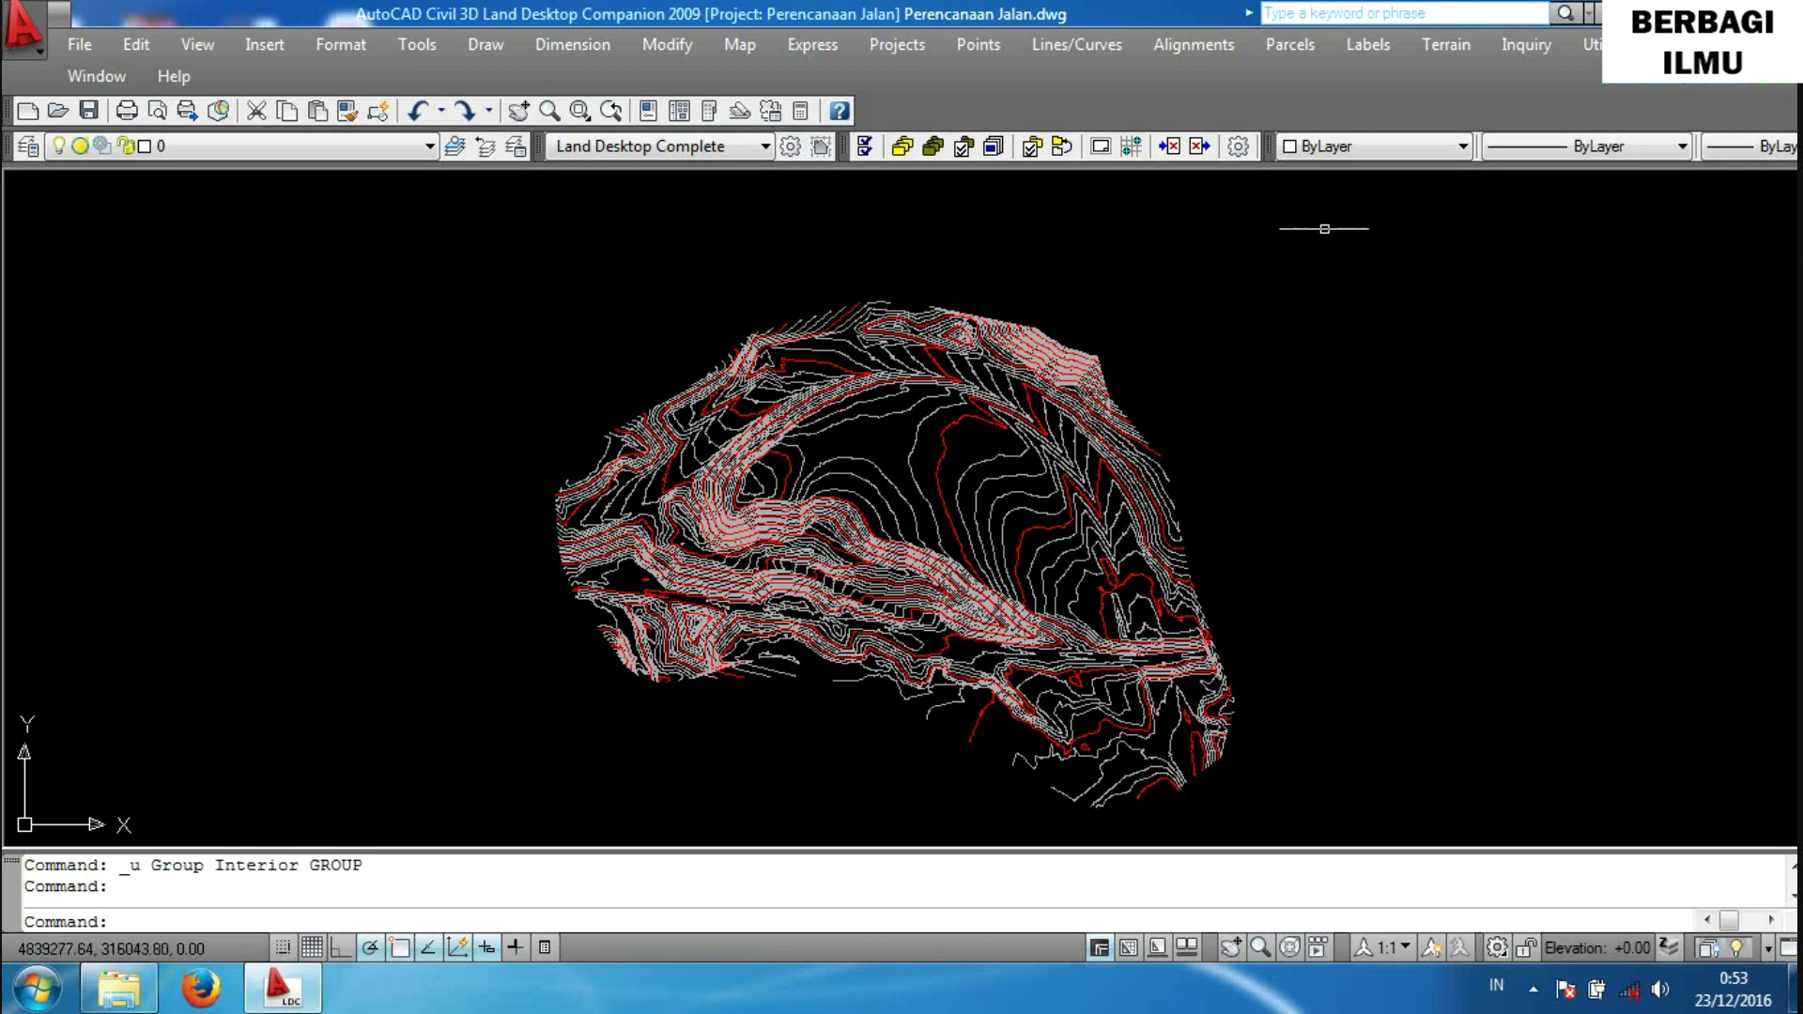
Open the Terrain menu to reach the contour labelling commands.
left_click(1445, 49)
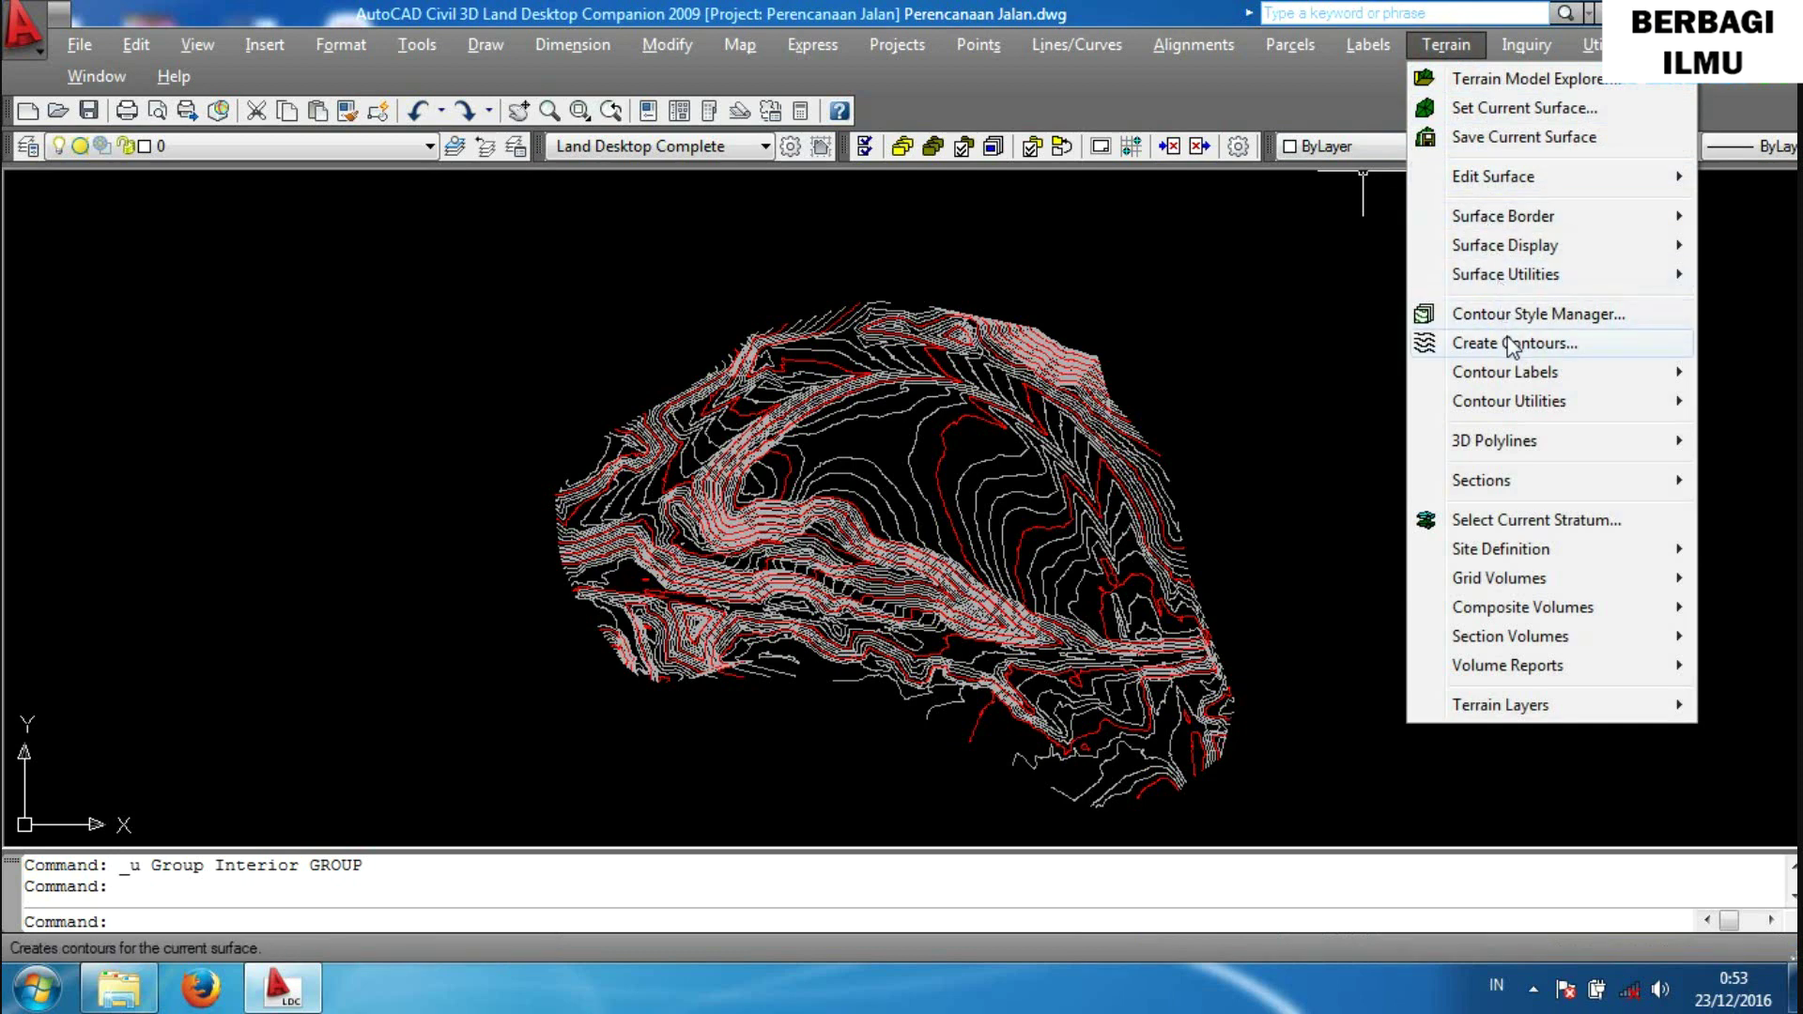
mouse_move(1505, 372)
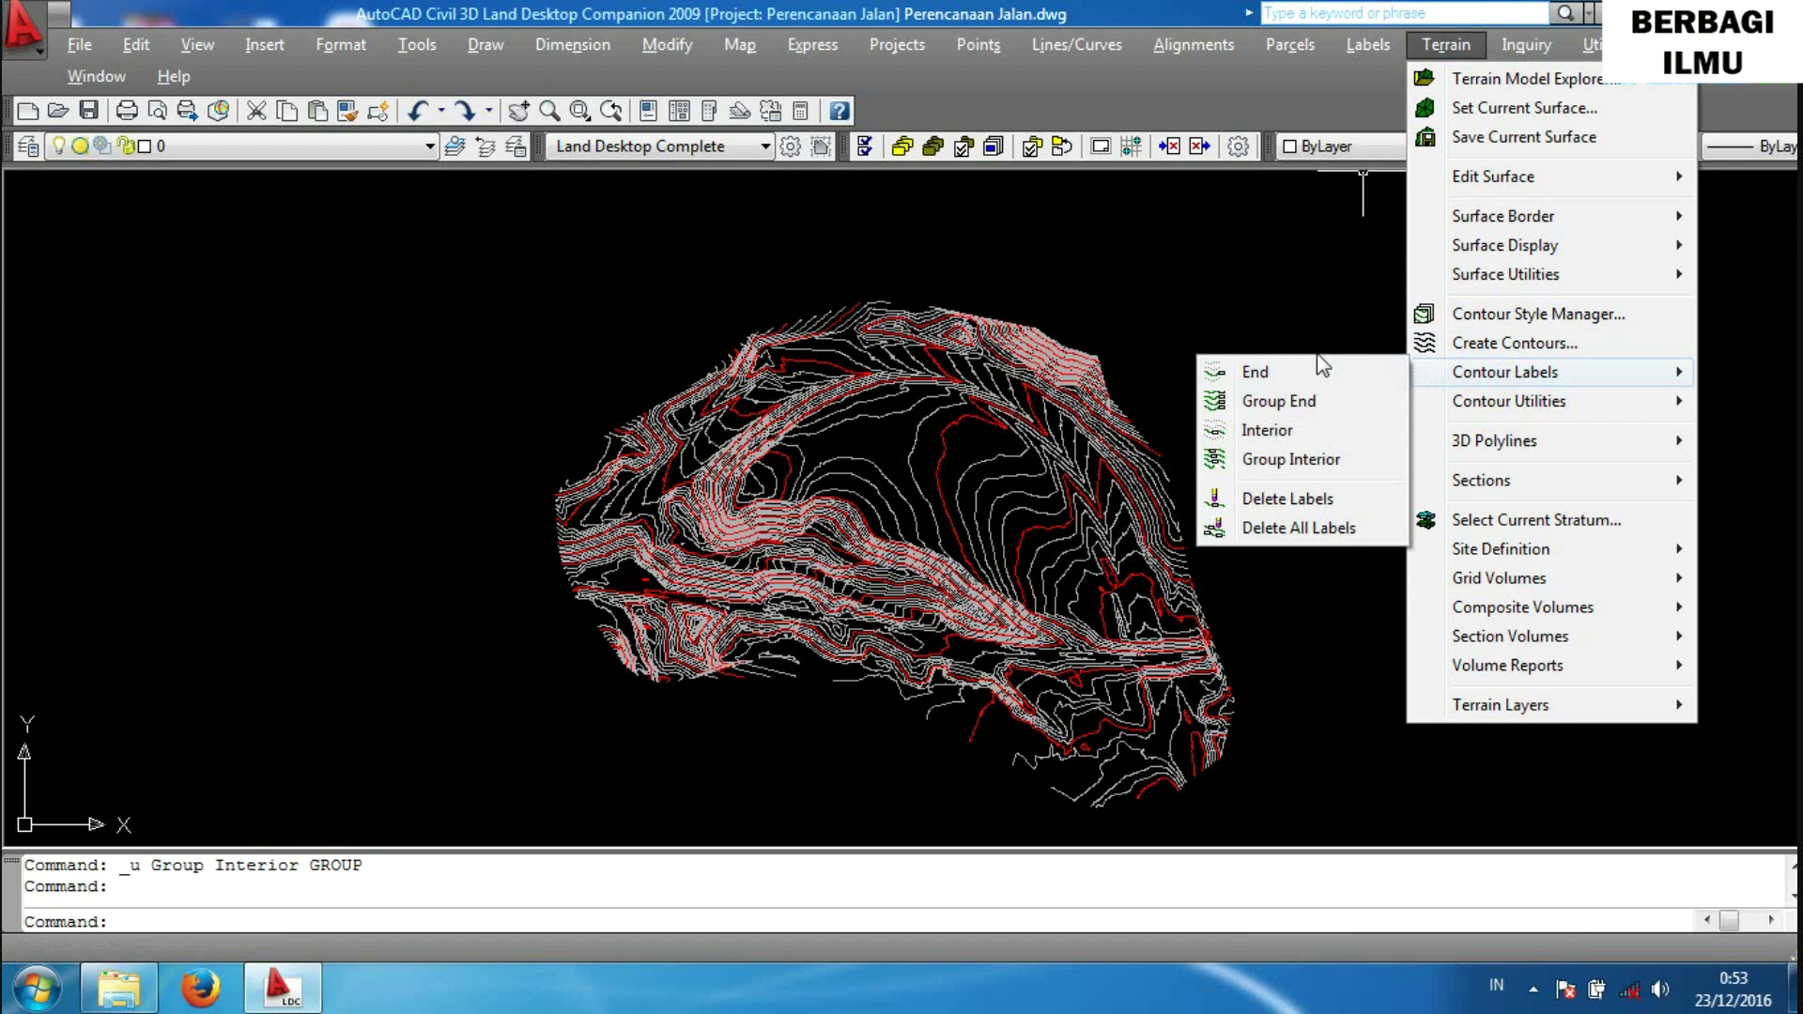
Set contour labels to Group Interior, 1.00 elevation increment, and multiple interior labels spaced 100.00.
left_click(1273, 460)
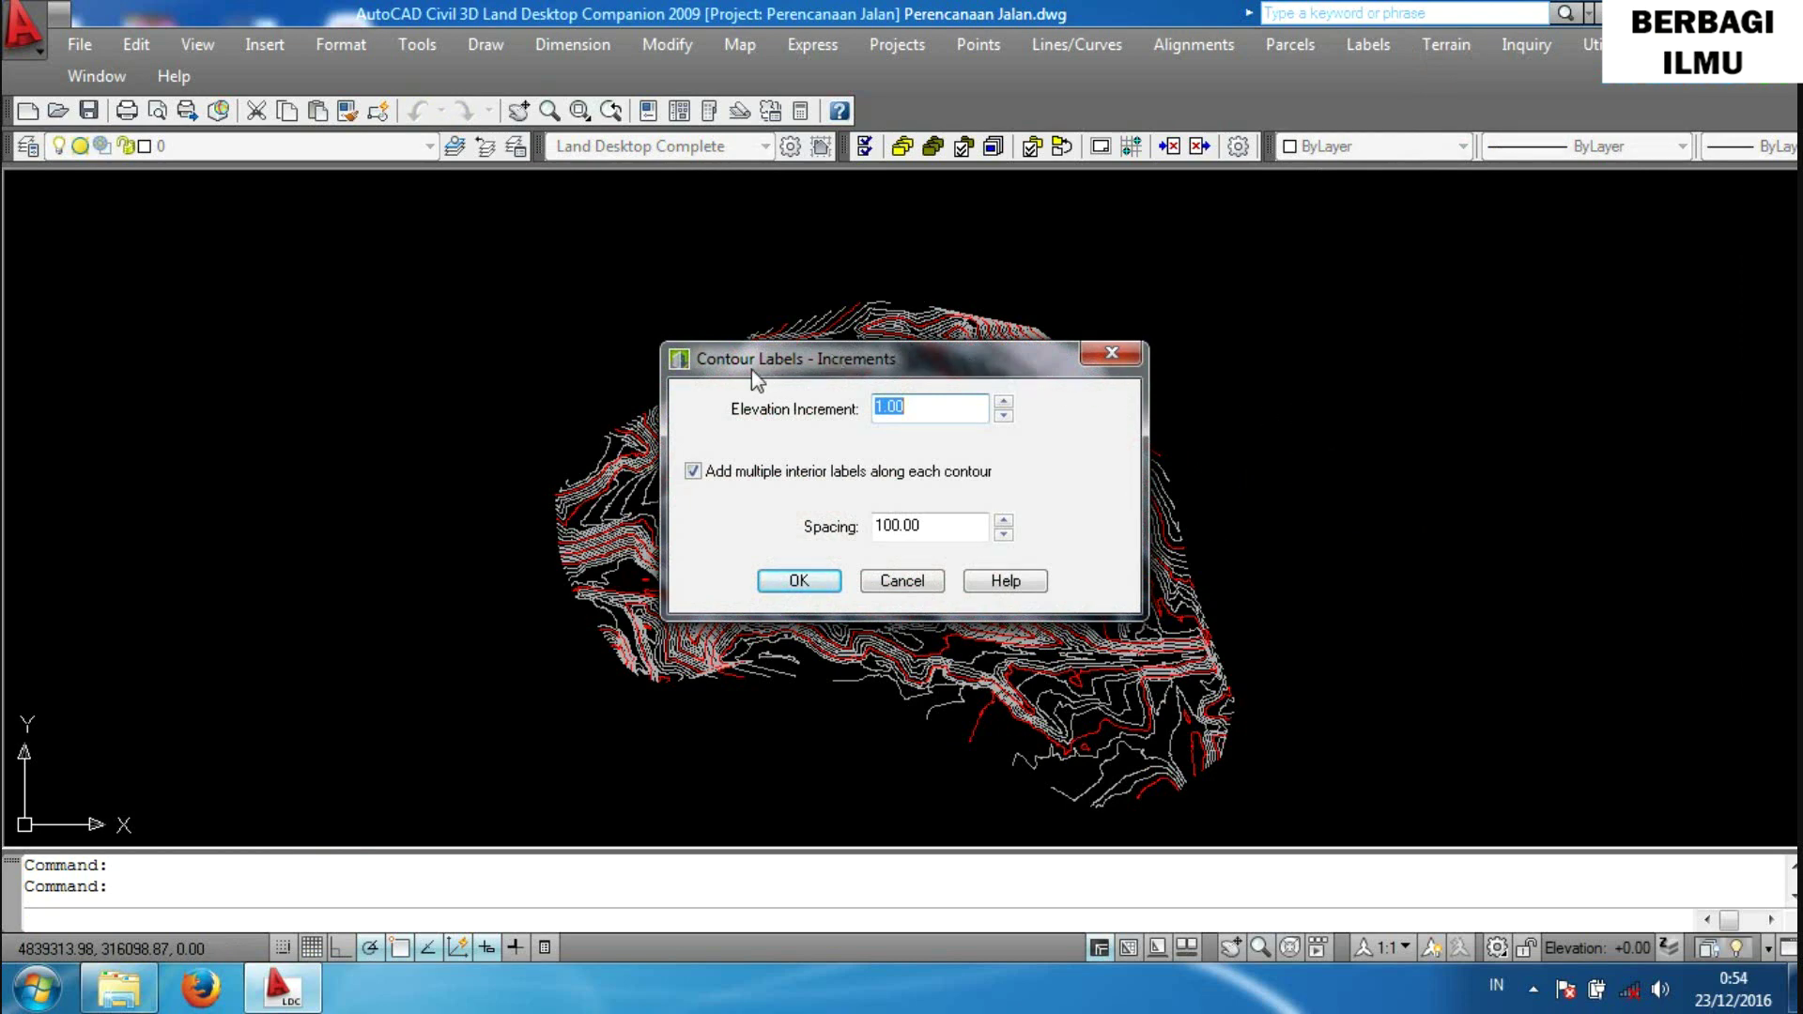
left_click(937, 408)
left_click(699, 472)
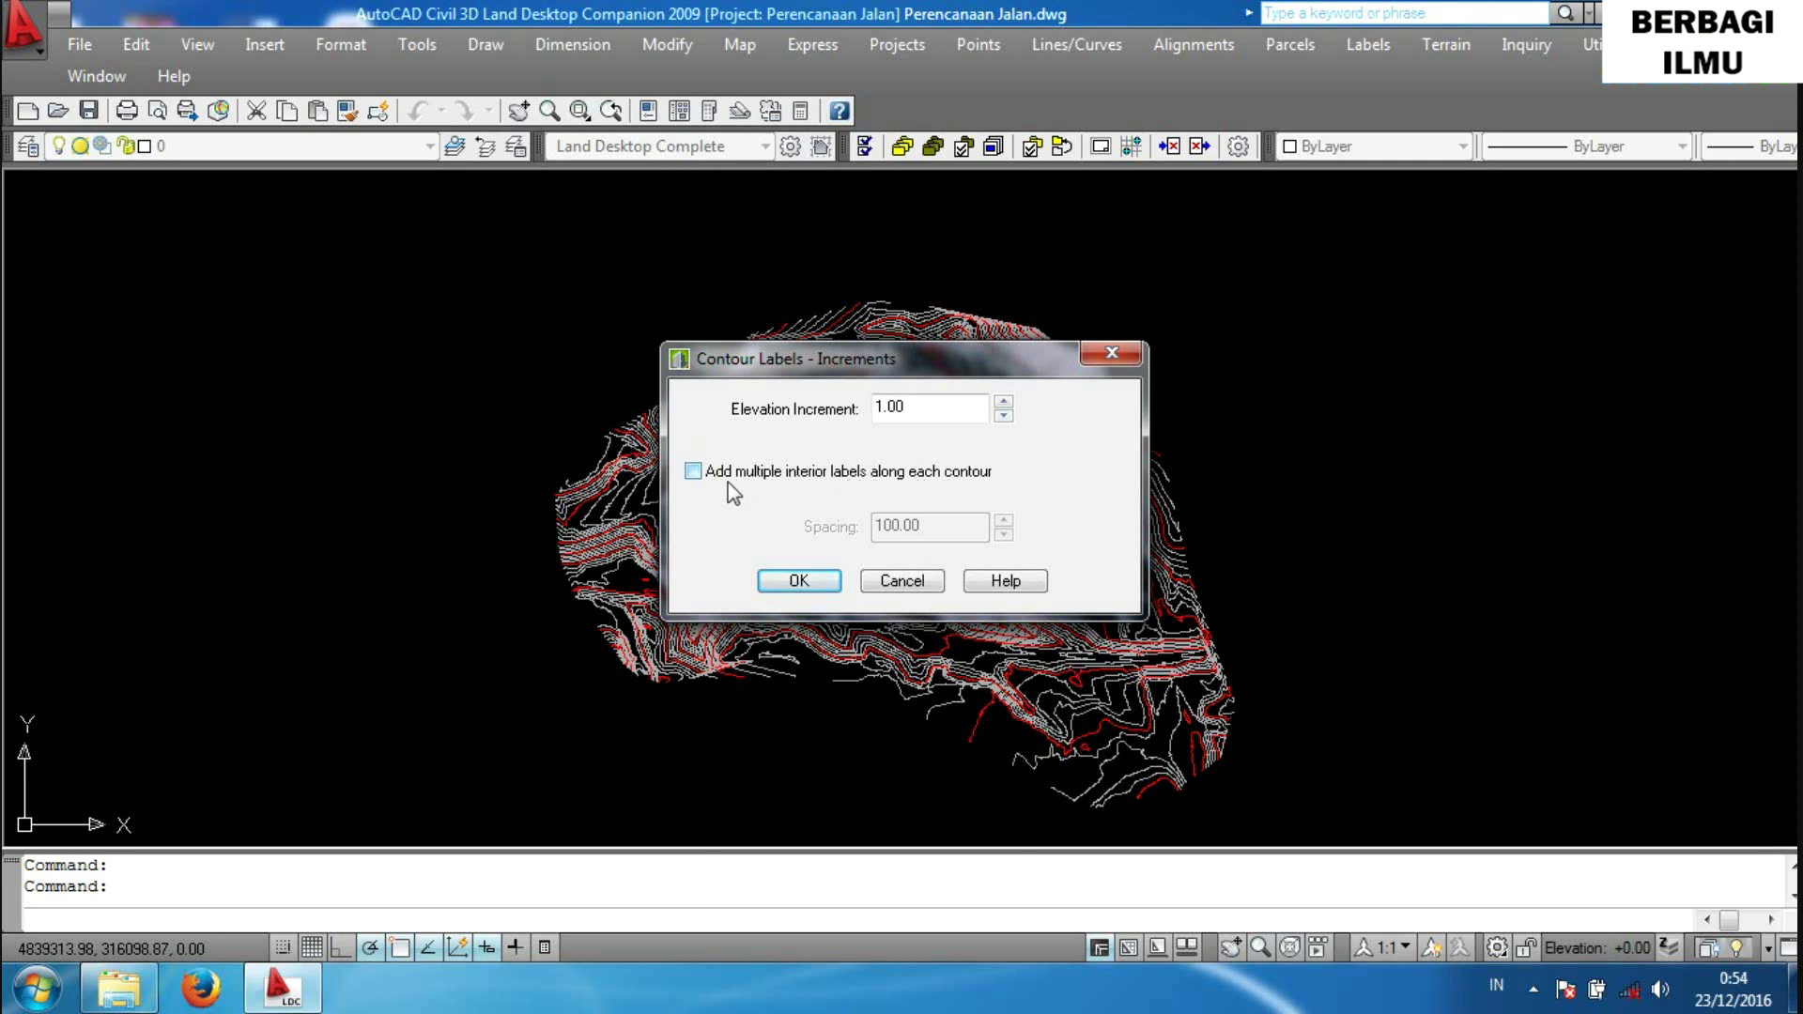
left_click(696, 478)
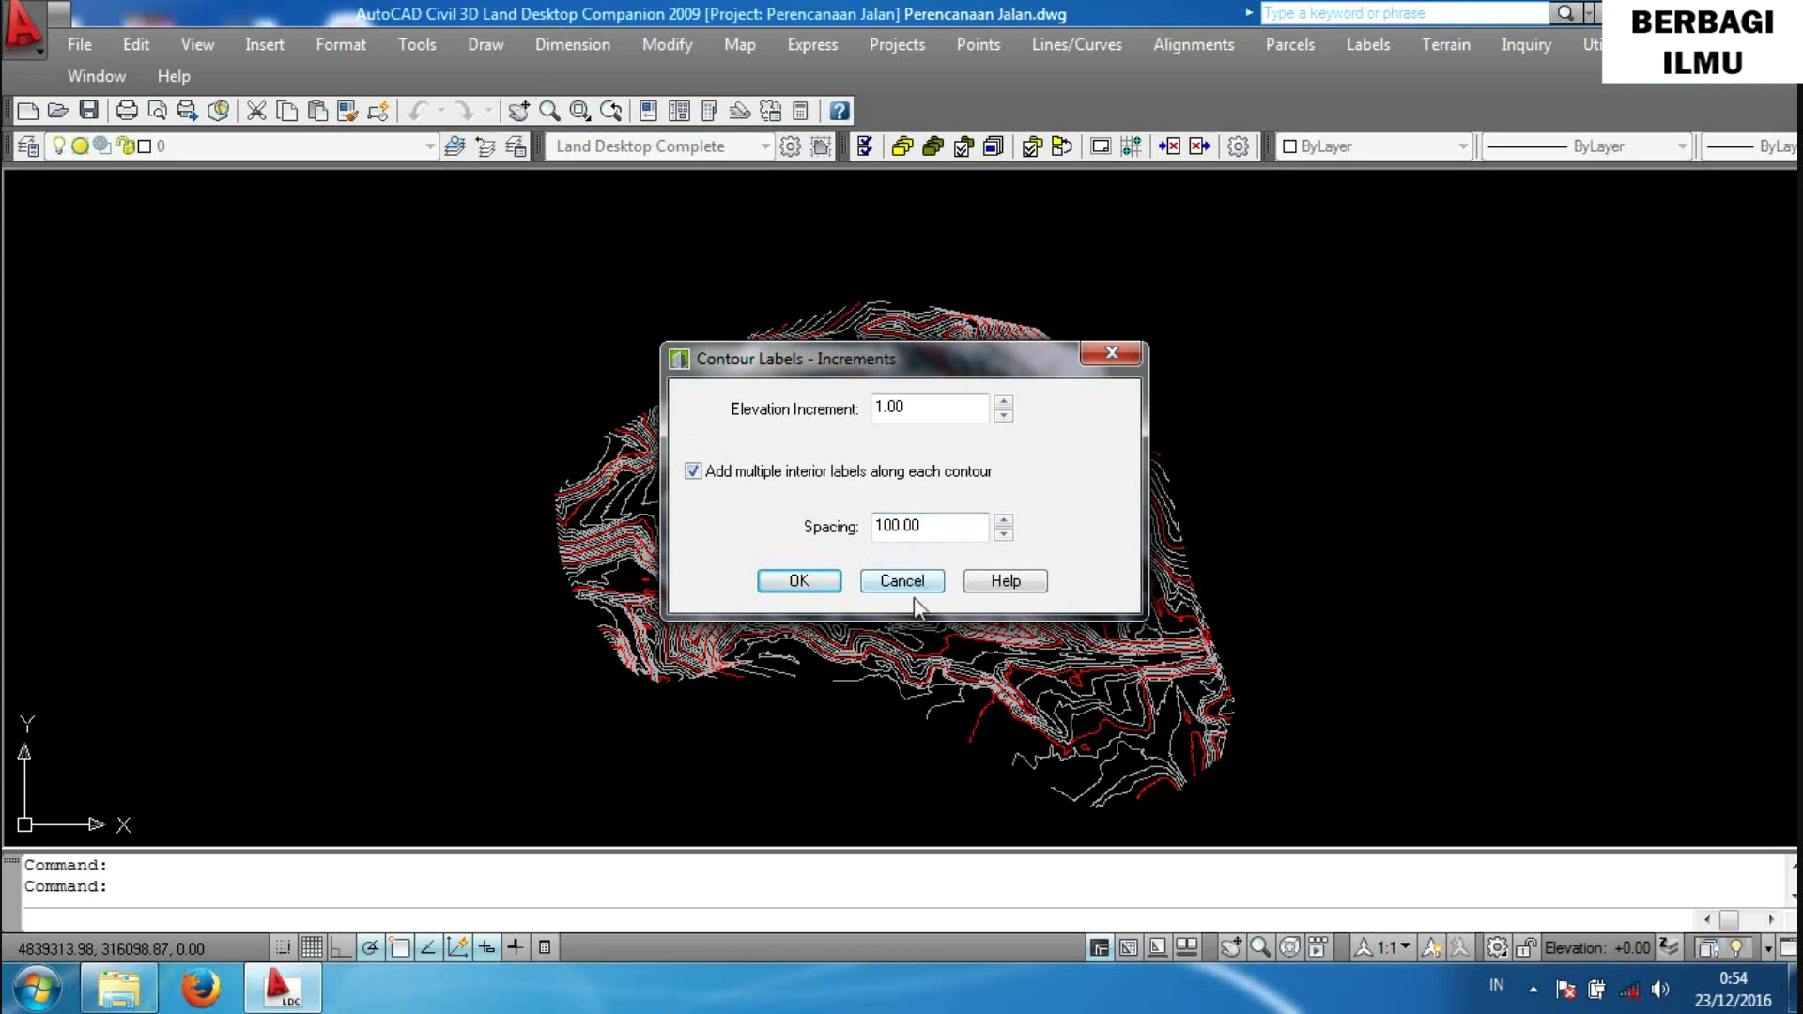
left_click(799, 582)
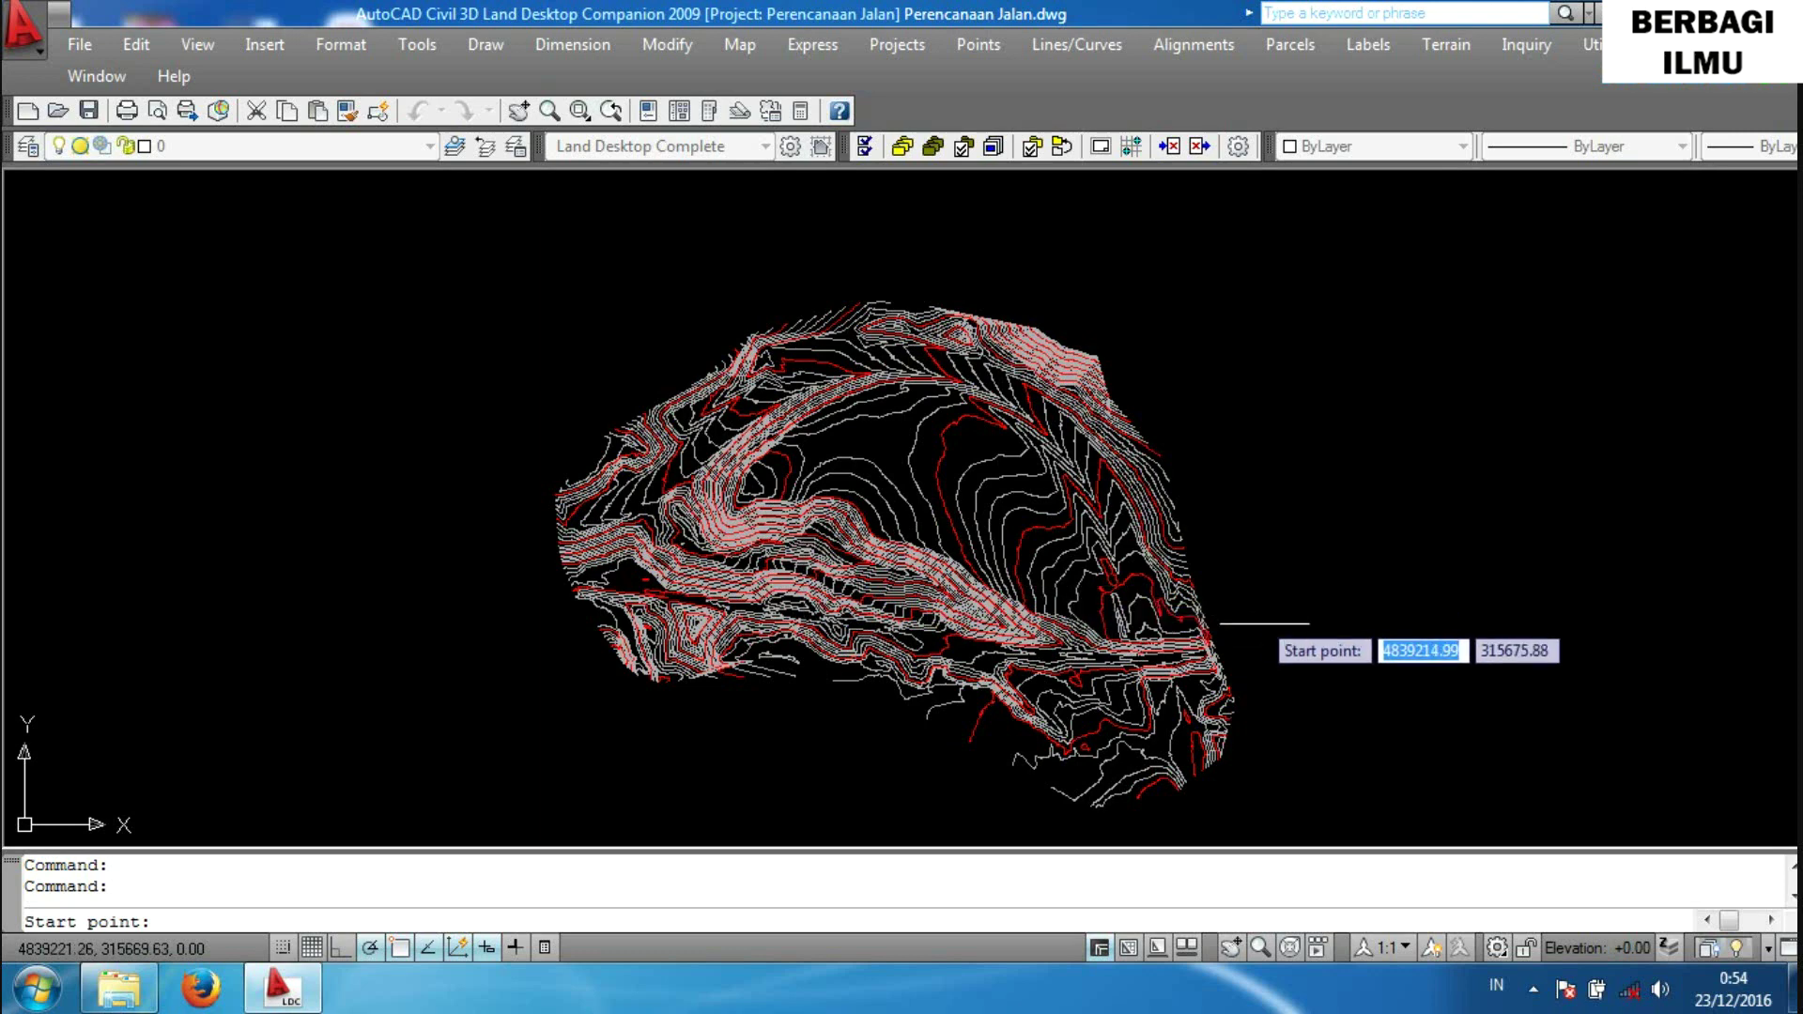
Place green elevation labels along a line across the contours, then end the labelling command.
middle_click_drag(1283, 644, 1285, 606)
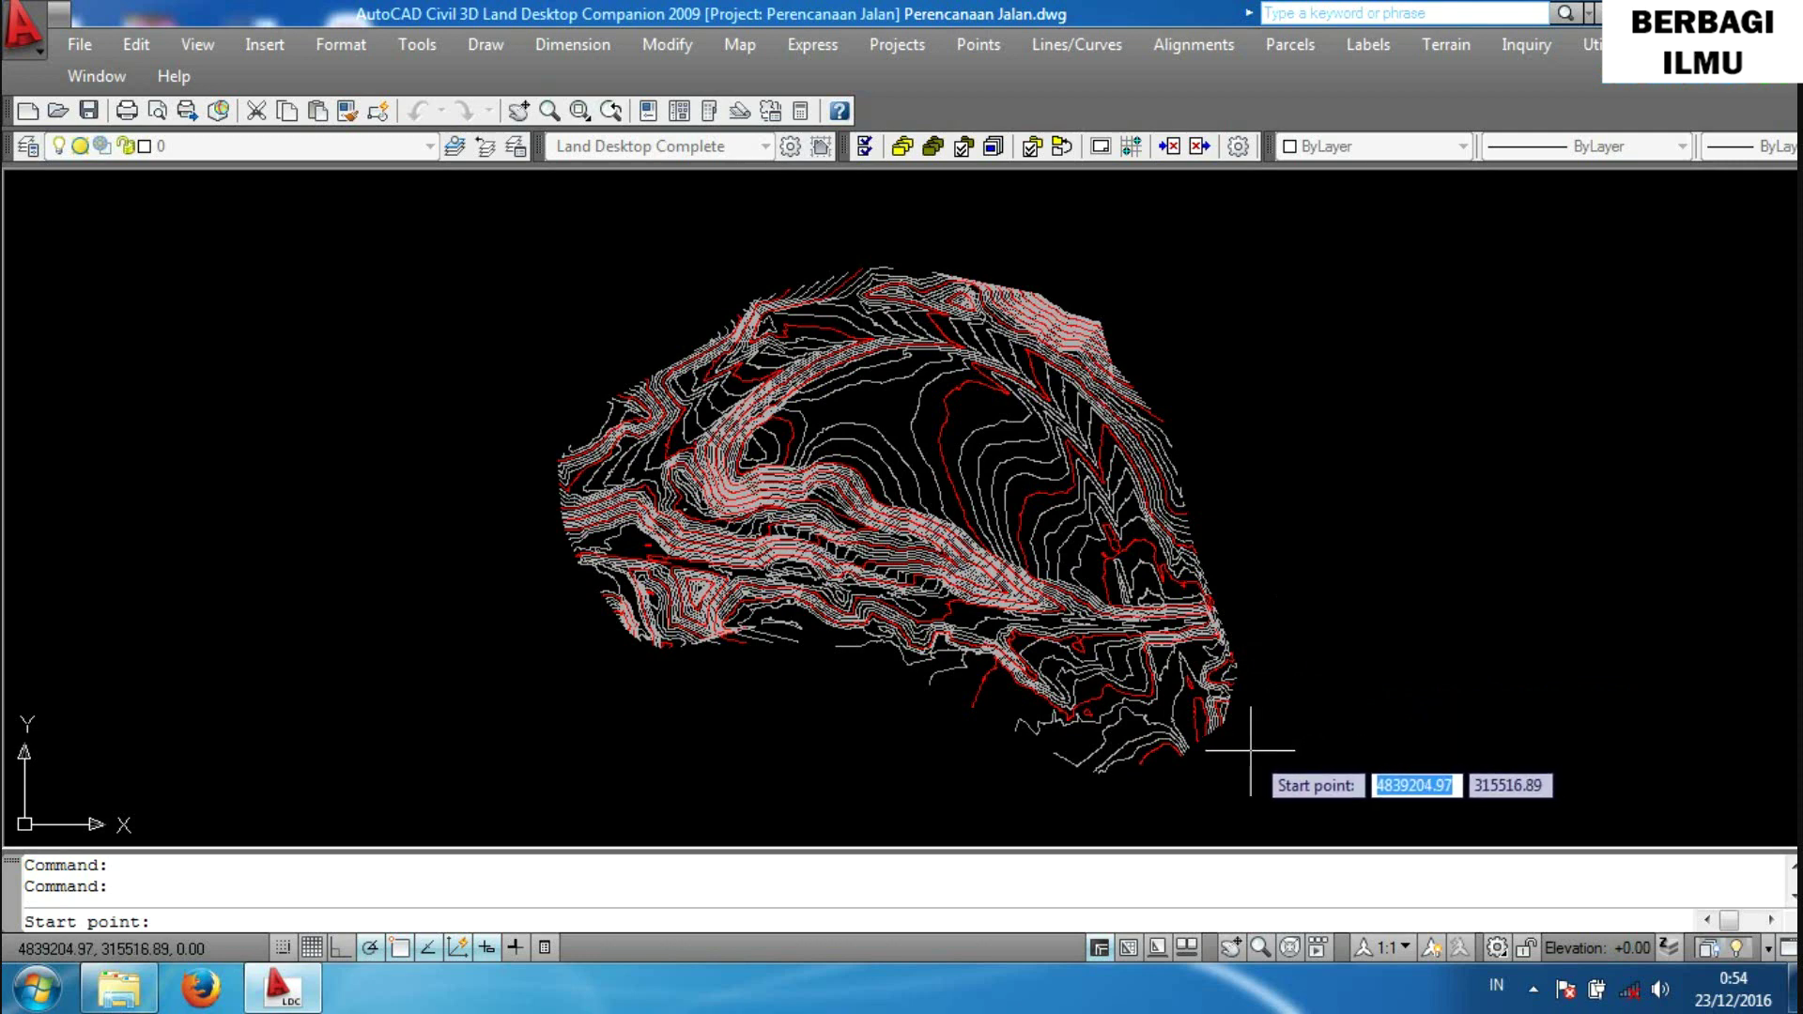
left_click(1250, 750)
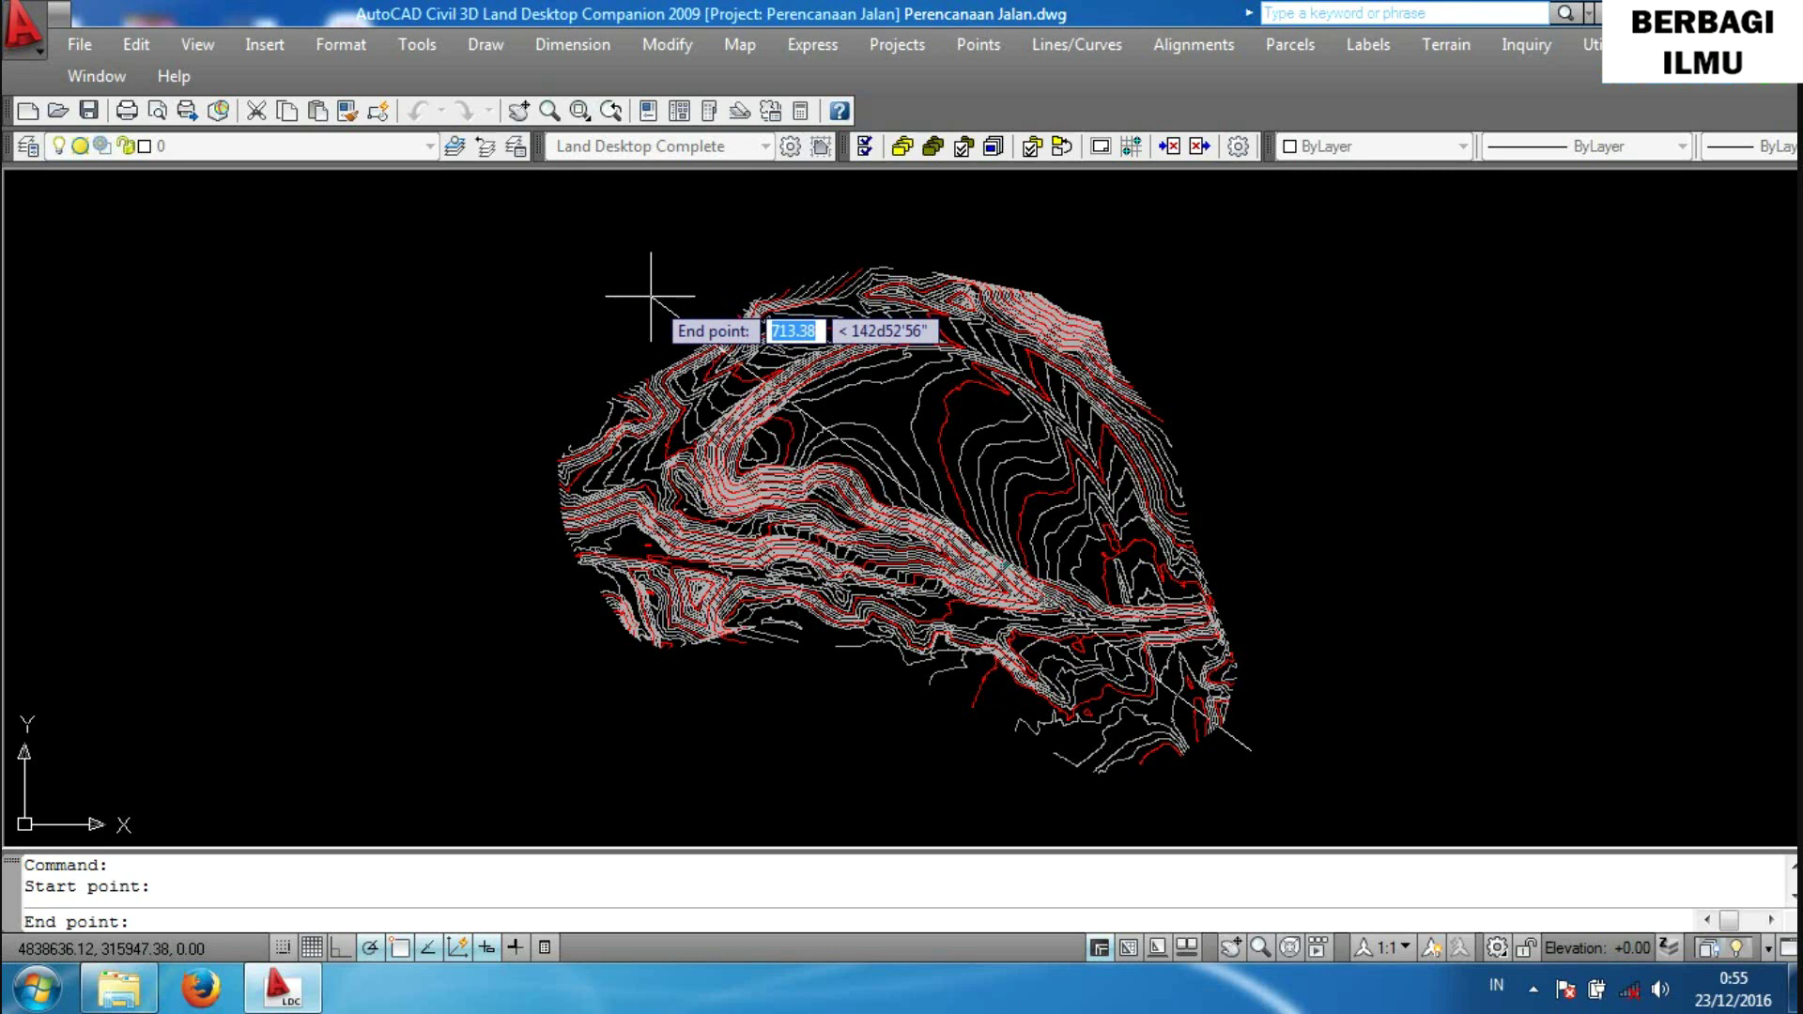
key("Return")
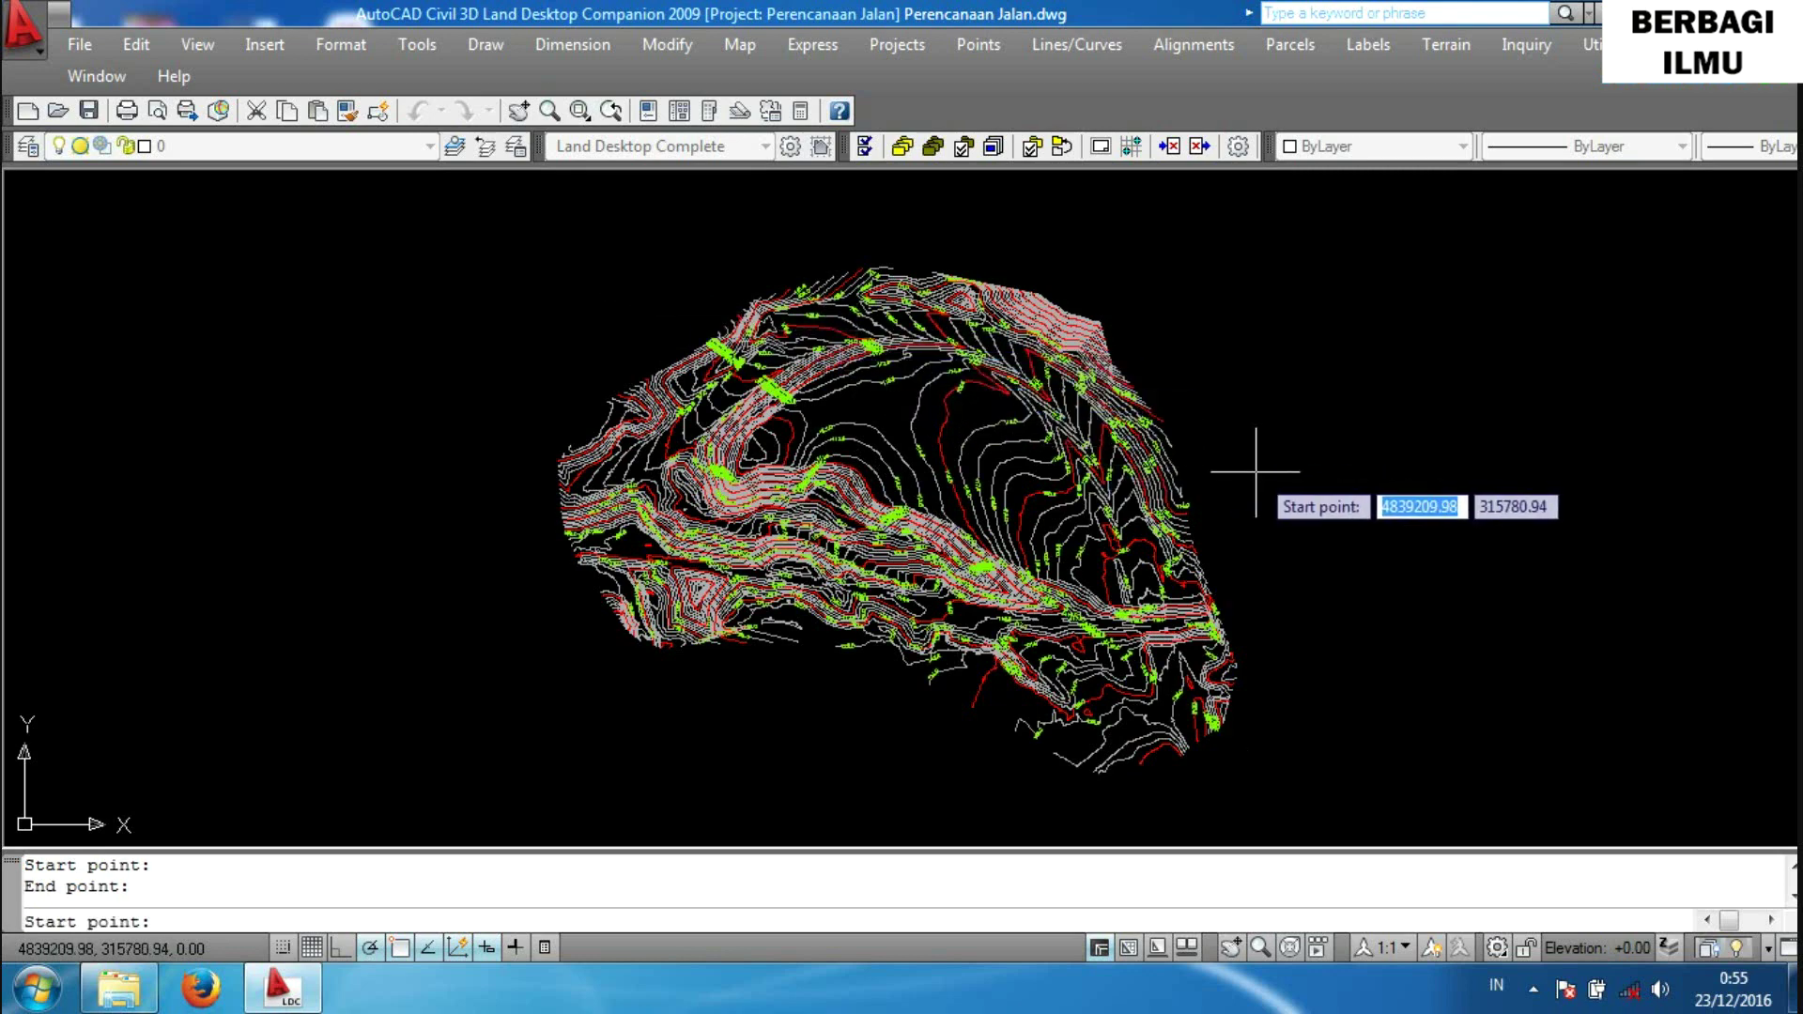
scroll(1266, 498, "up", 2)
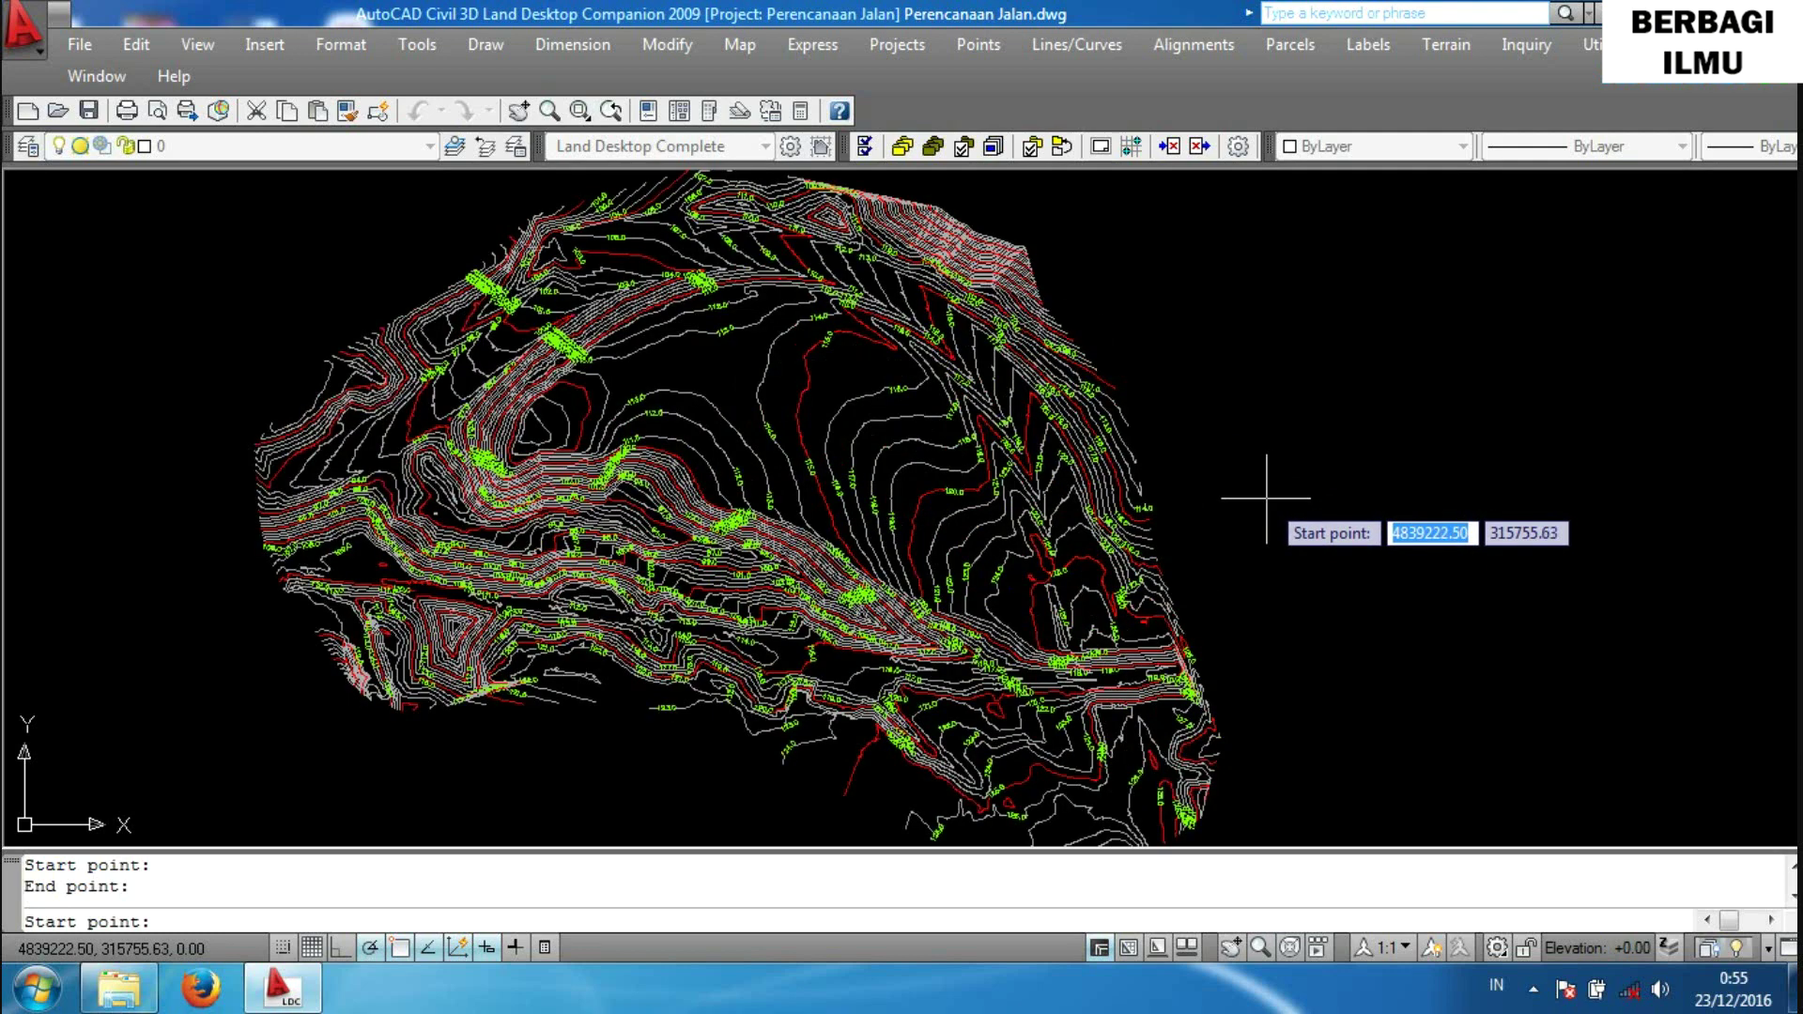
scroll(1266, 498, "down", 2)
key("Return")
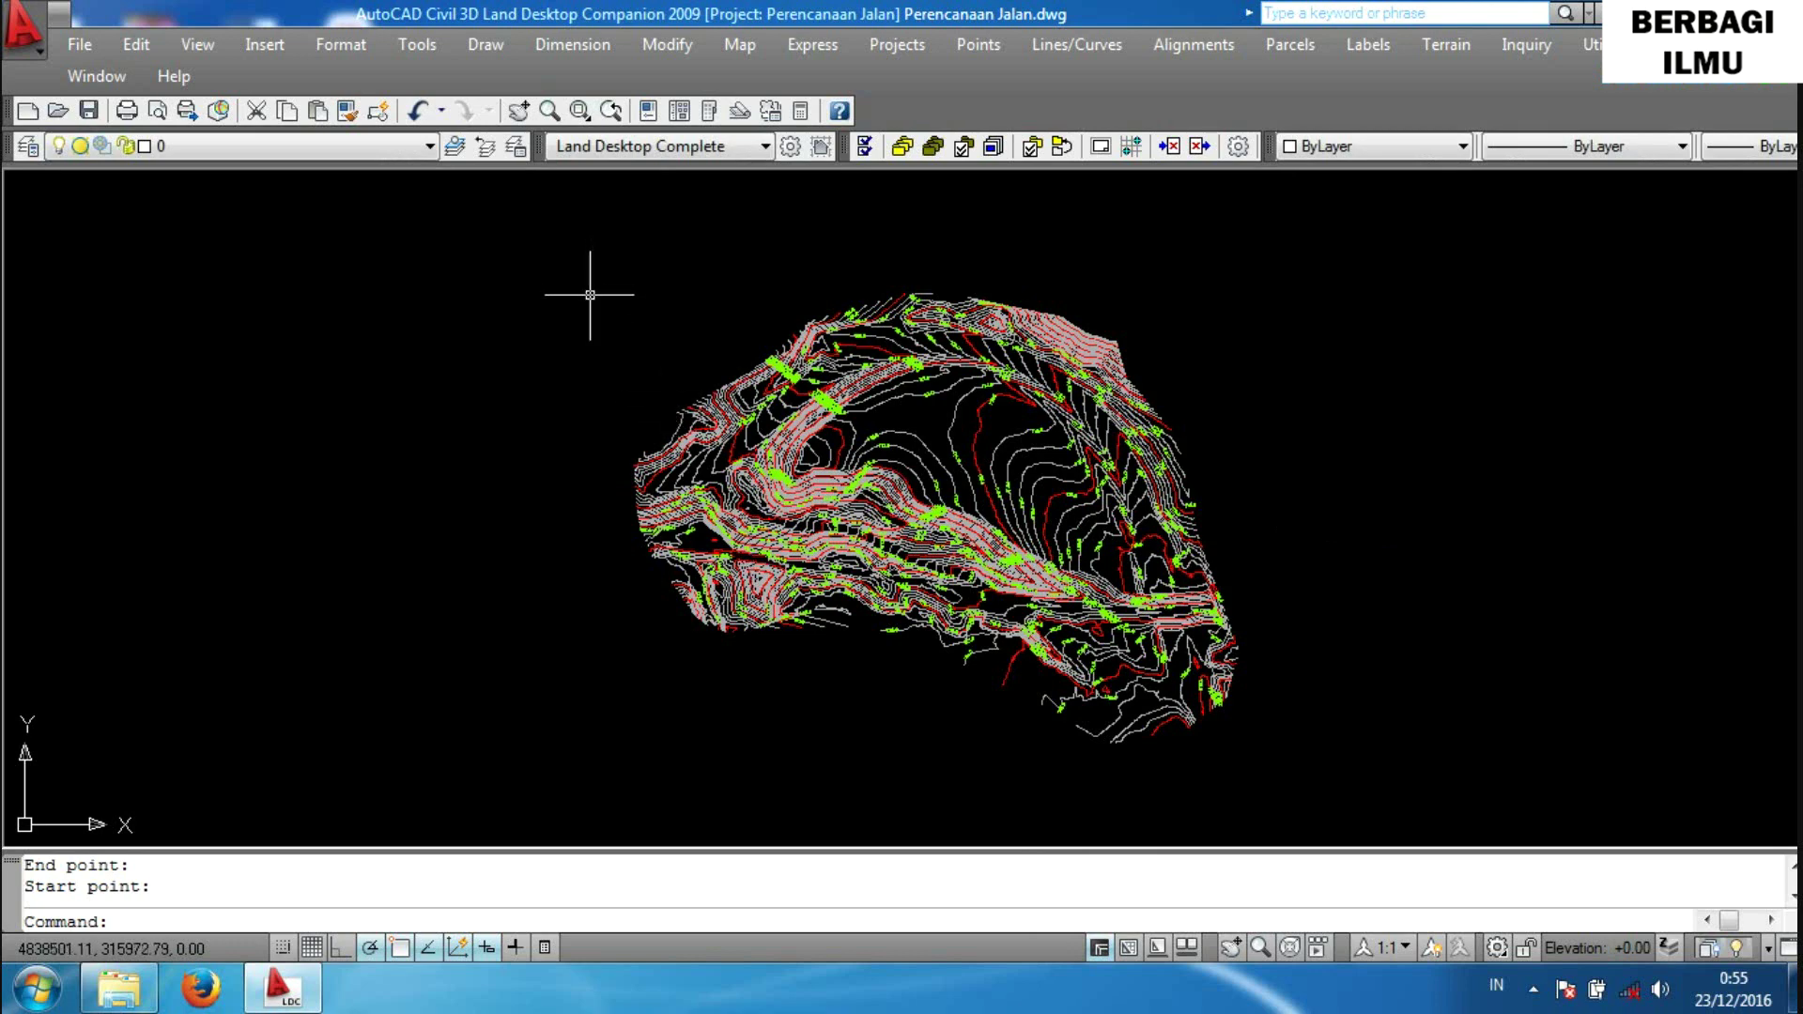
scroll(1043, 479, "up", 2)
scroll(934, 473, "up", 2)
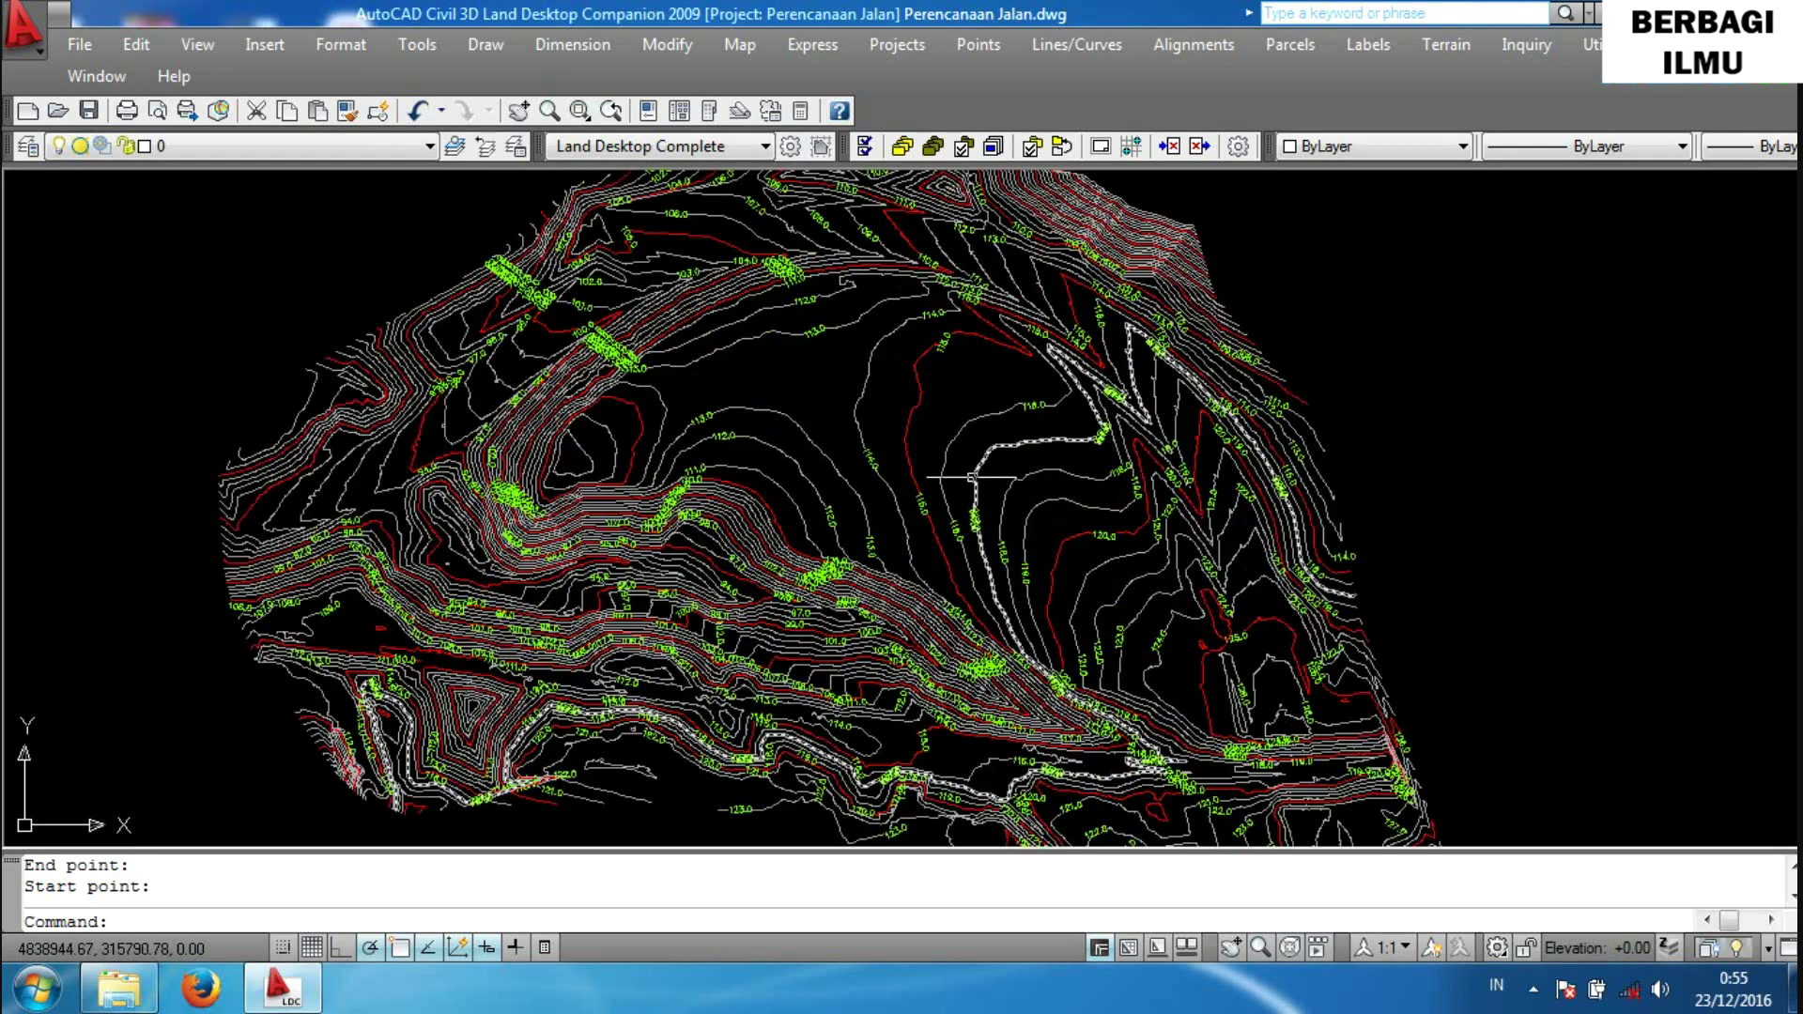
scroll(933, 480, "up", 5)
scroll(920, 503, "up", 3)
middle_click_drag(877, 516, 926, 611)
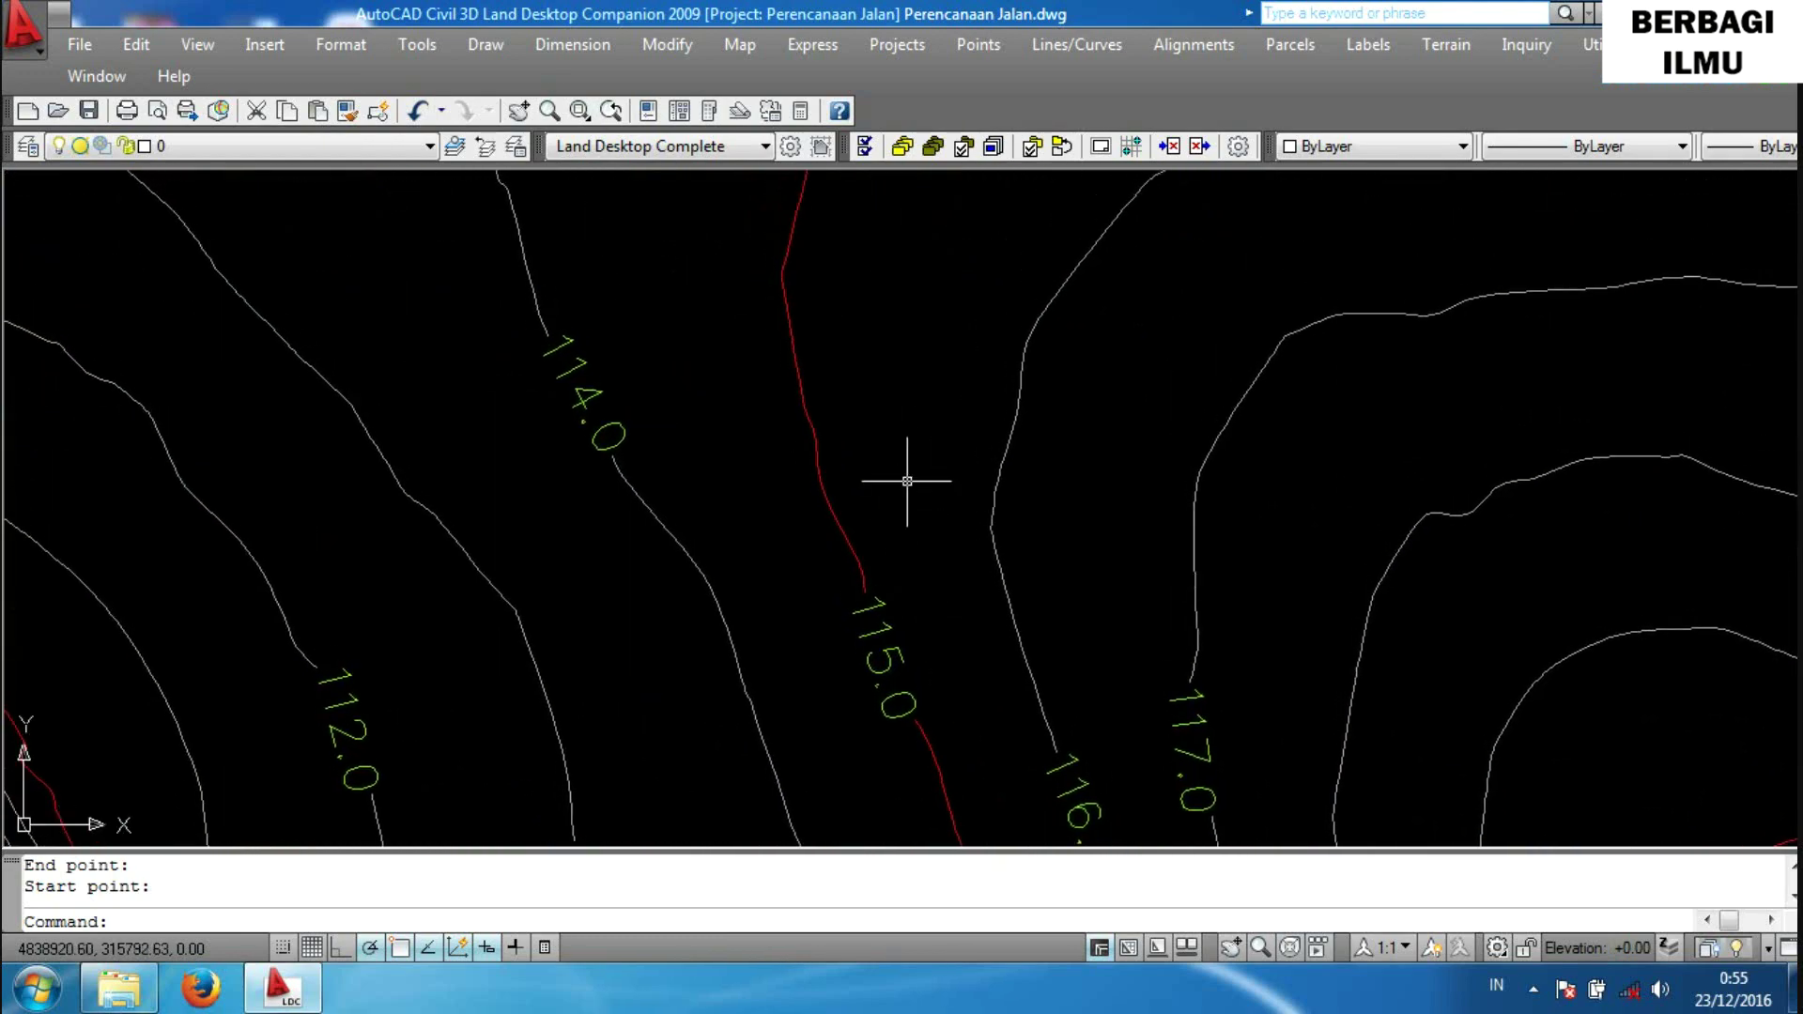
scroll(906, 489, "down", 2)
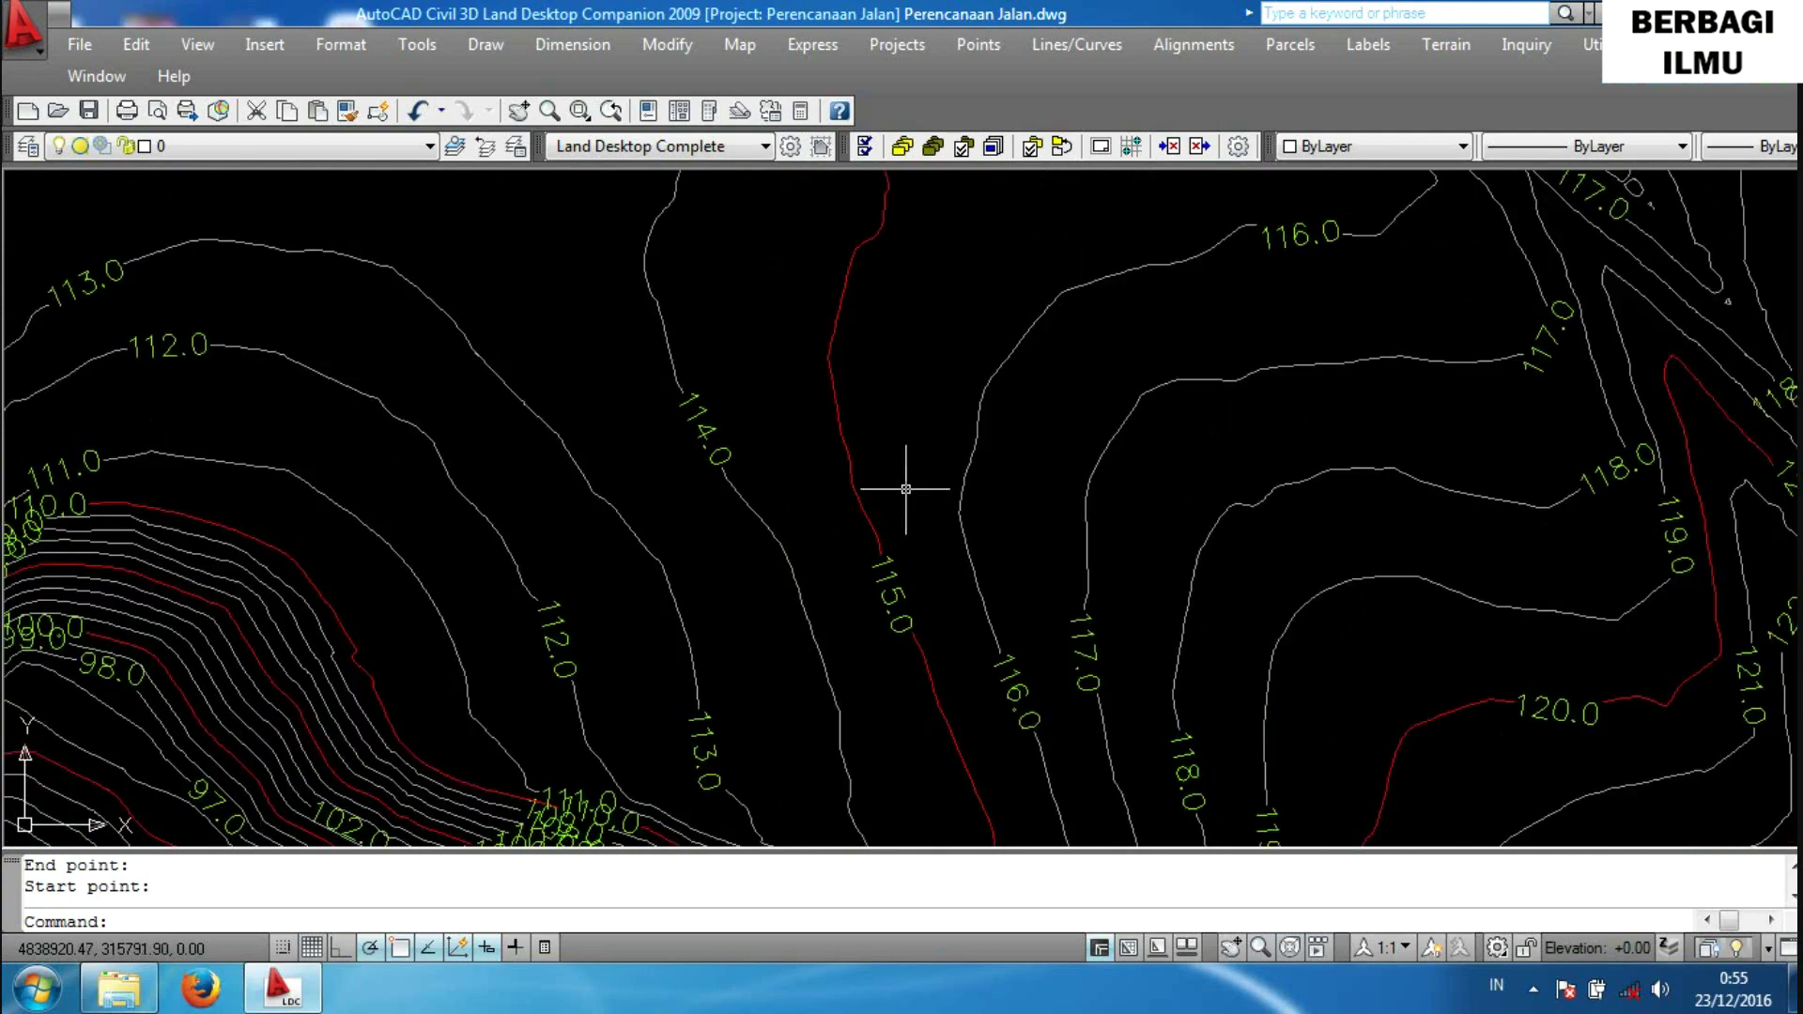
scroll(905, 489, "down", 3)
scroll(958, 507, "up", 1)
scroll(922, 520, "up", 1)
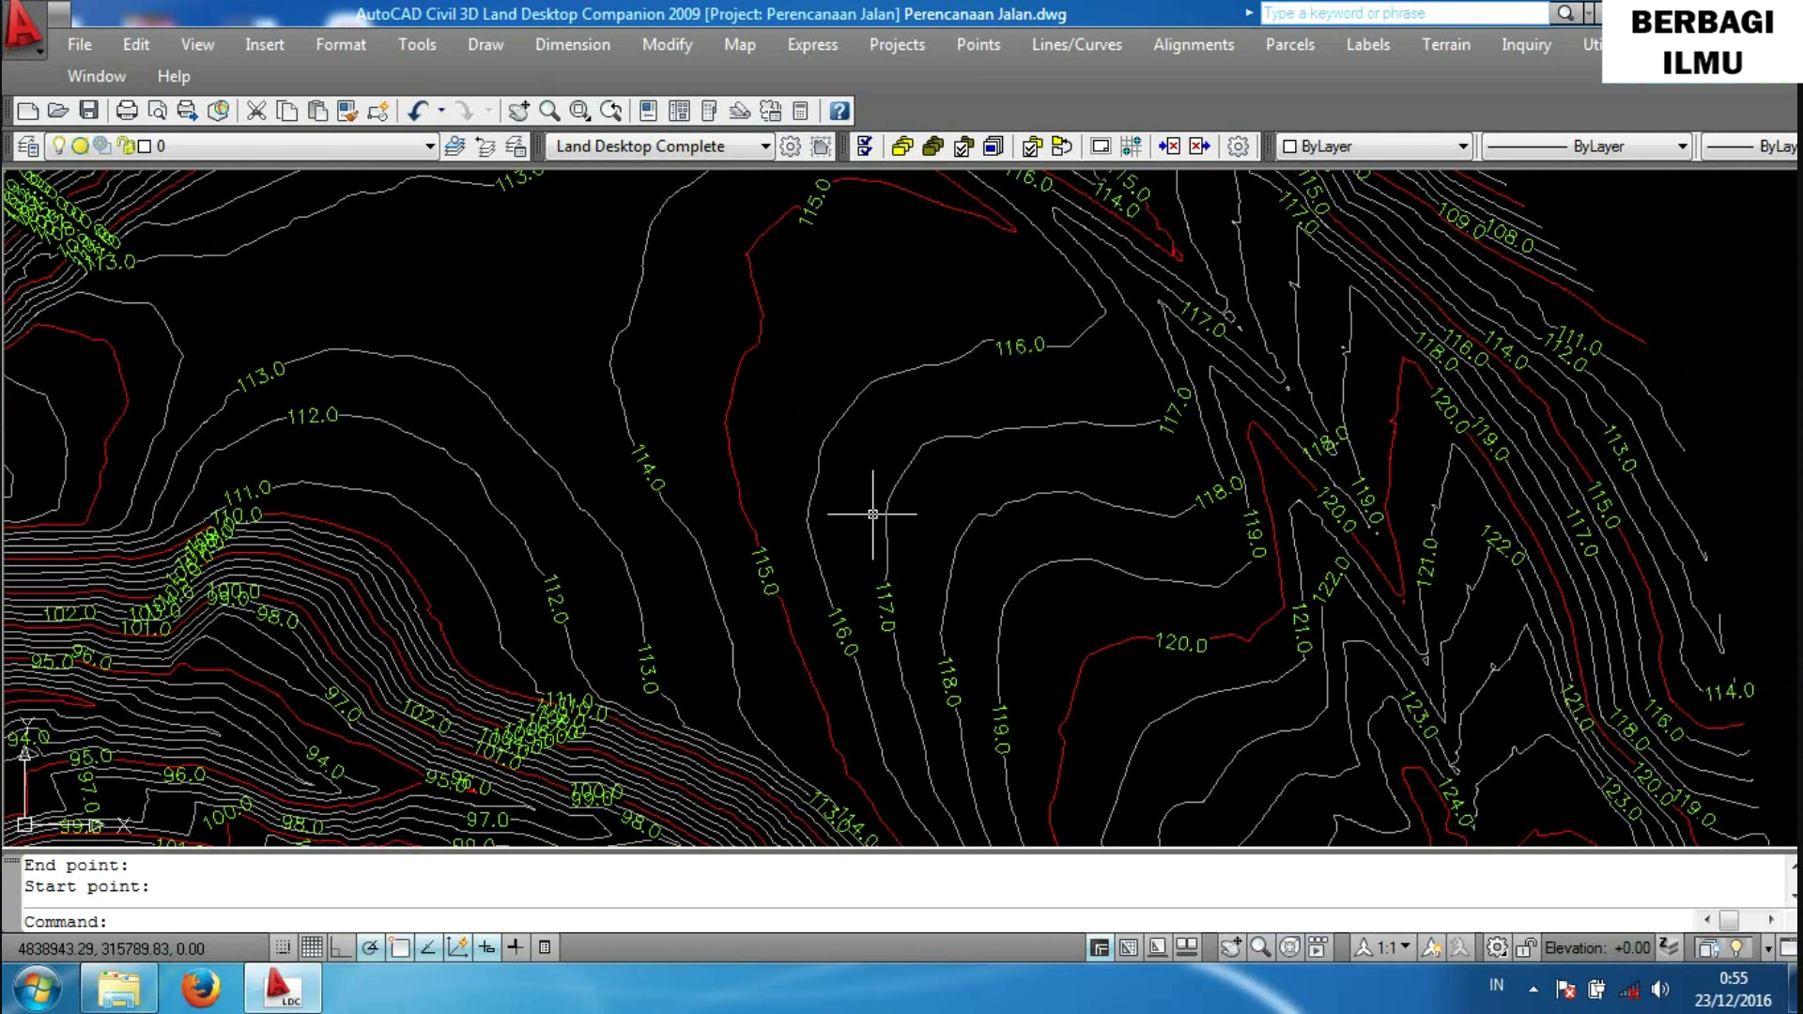
scroll(873, 517, "down", 2)
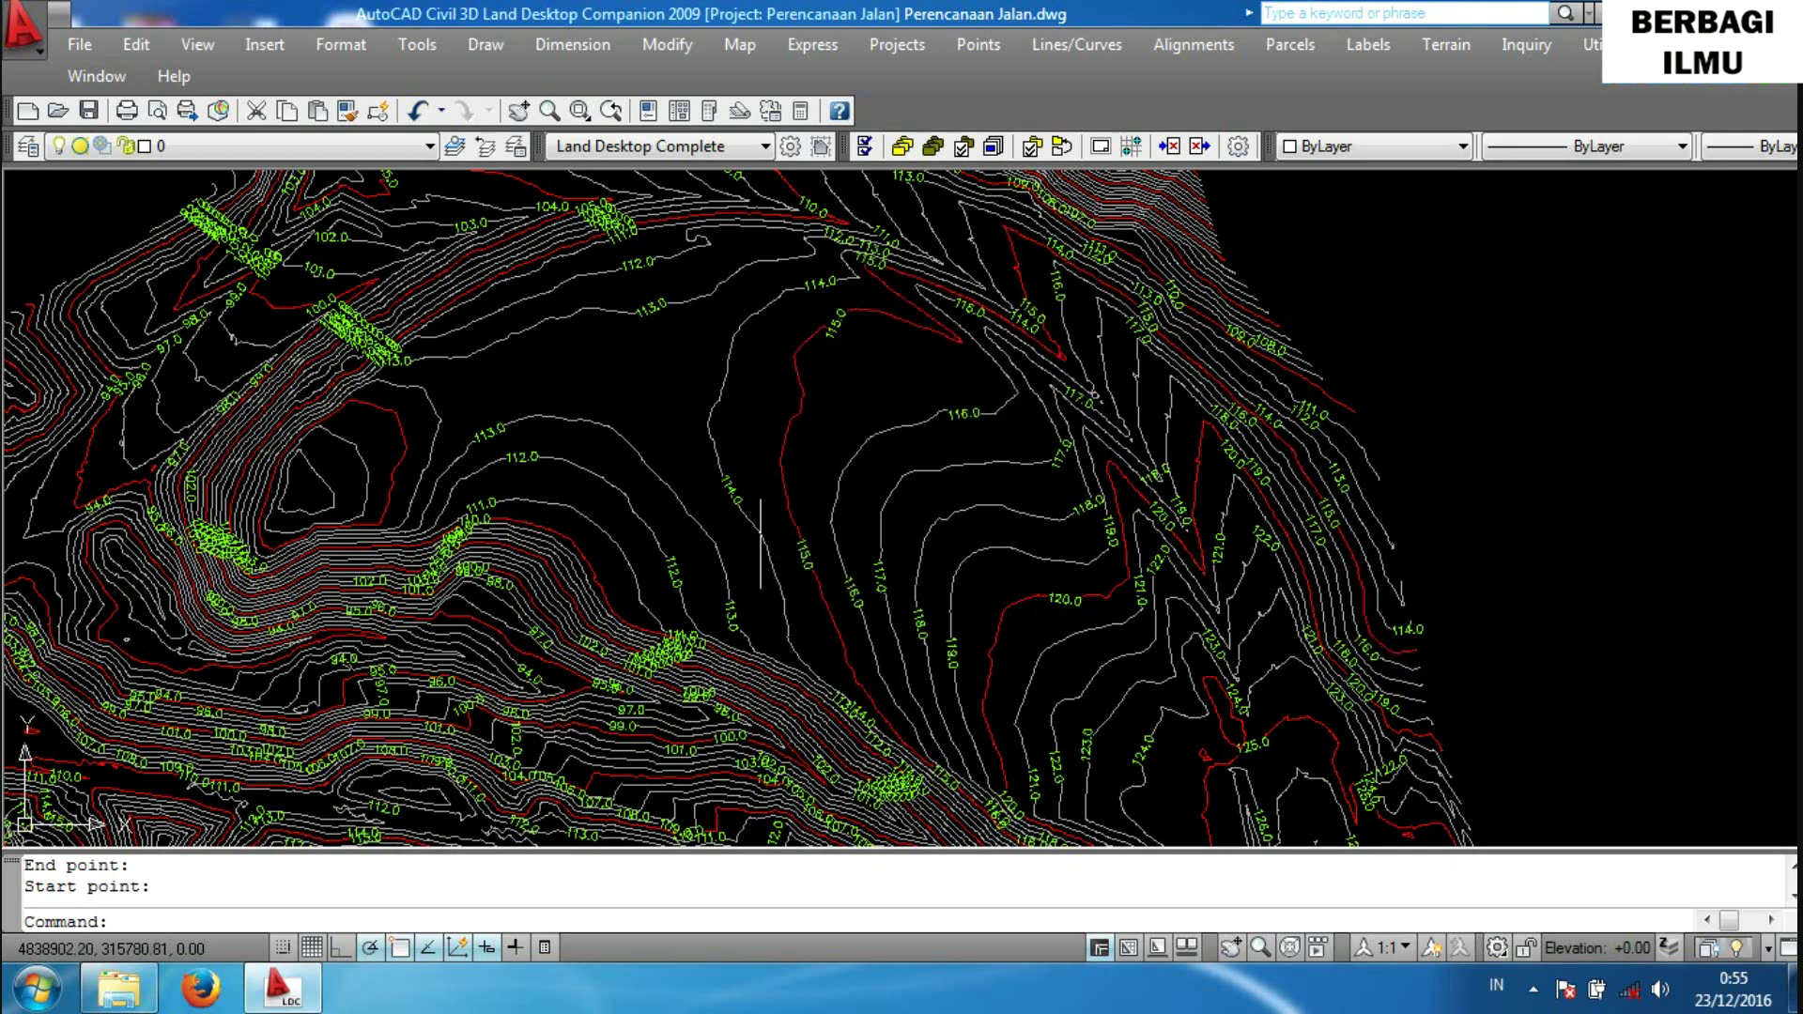
scroll(742, 526, "up", 2)
scroll(748, 472, "down", 1)
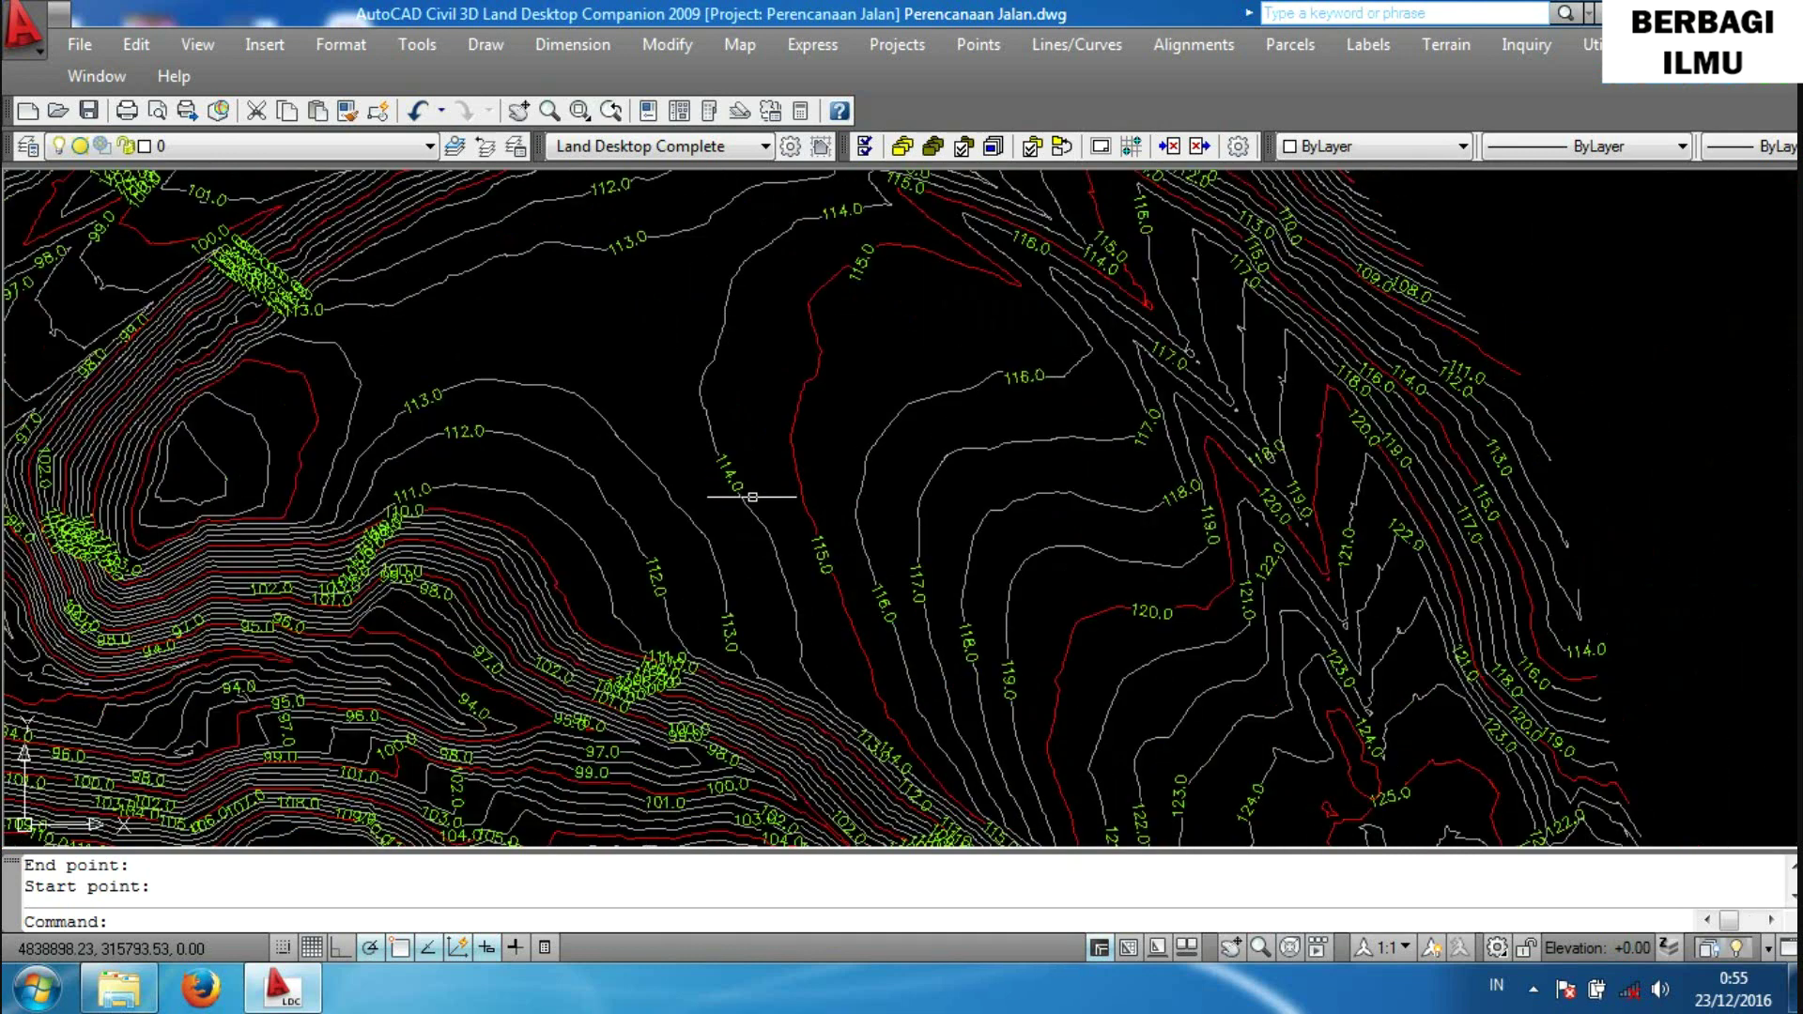
scroll(752, 496, "down", 5)
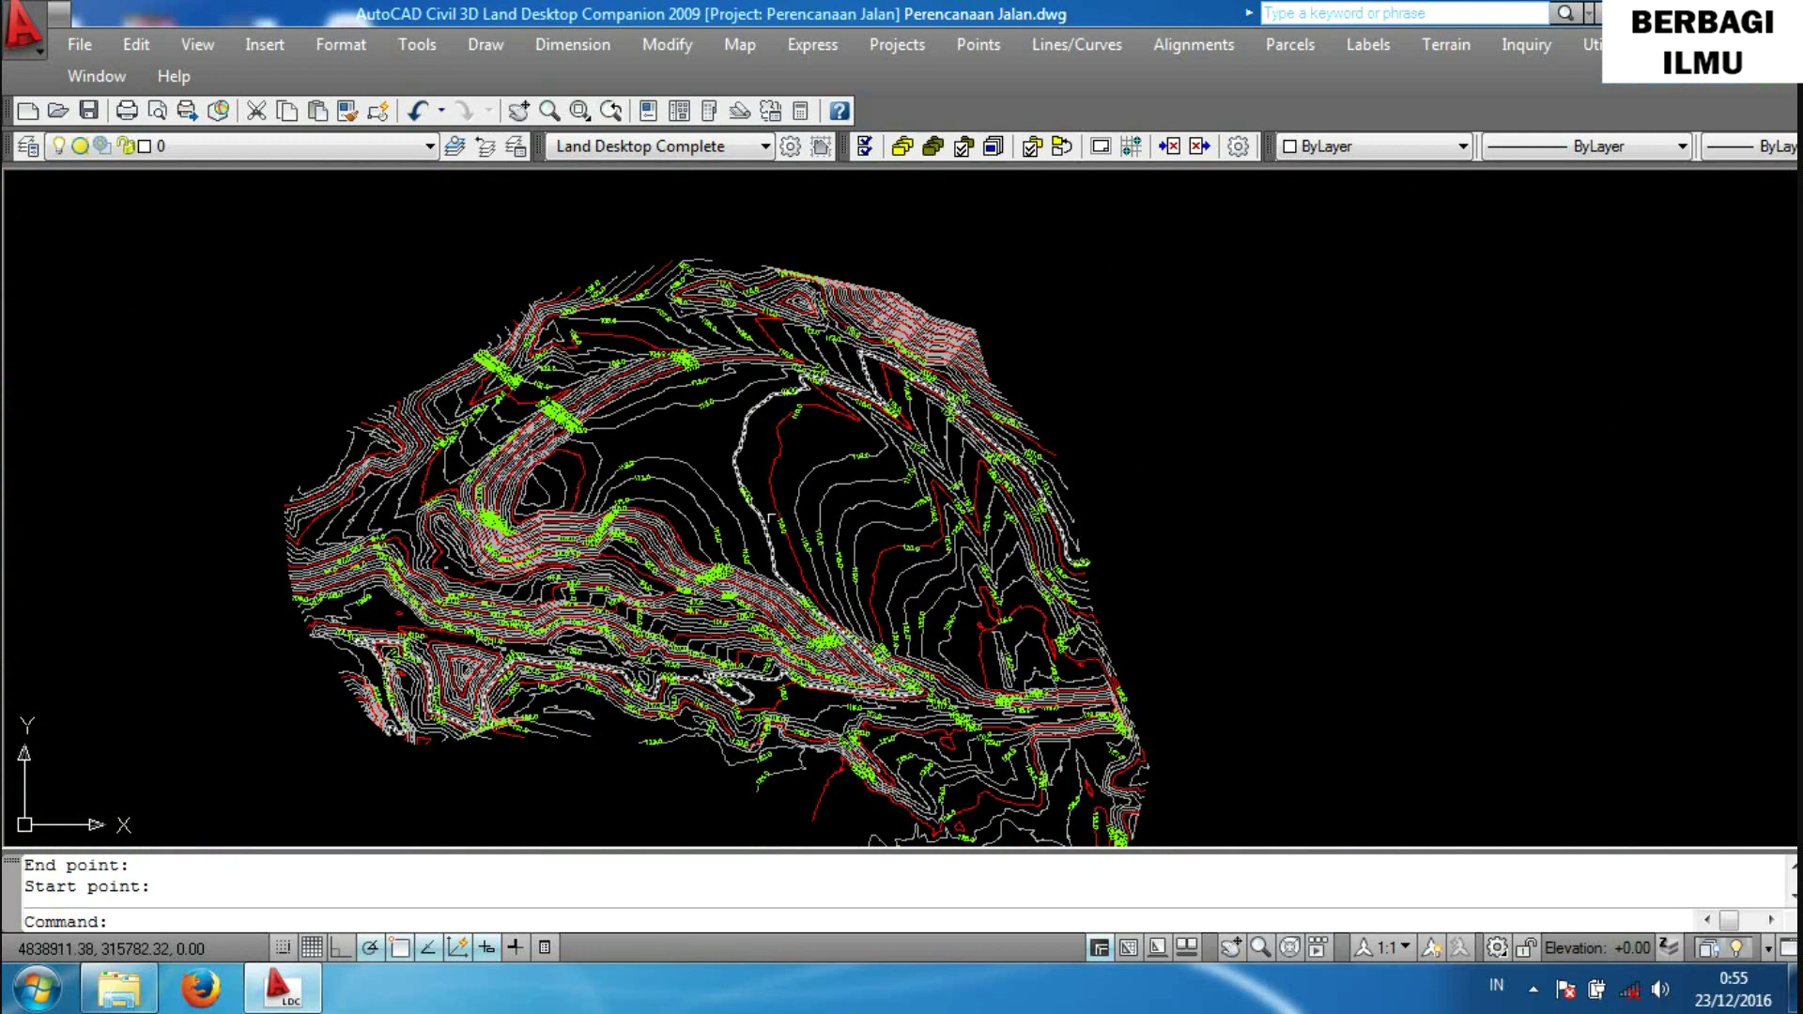
middle_click_drag(1240, 552, 1238, 478)
scroll(1238, 478, "down", 1)
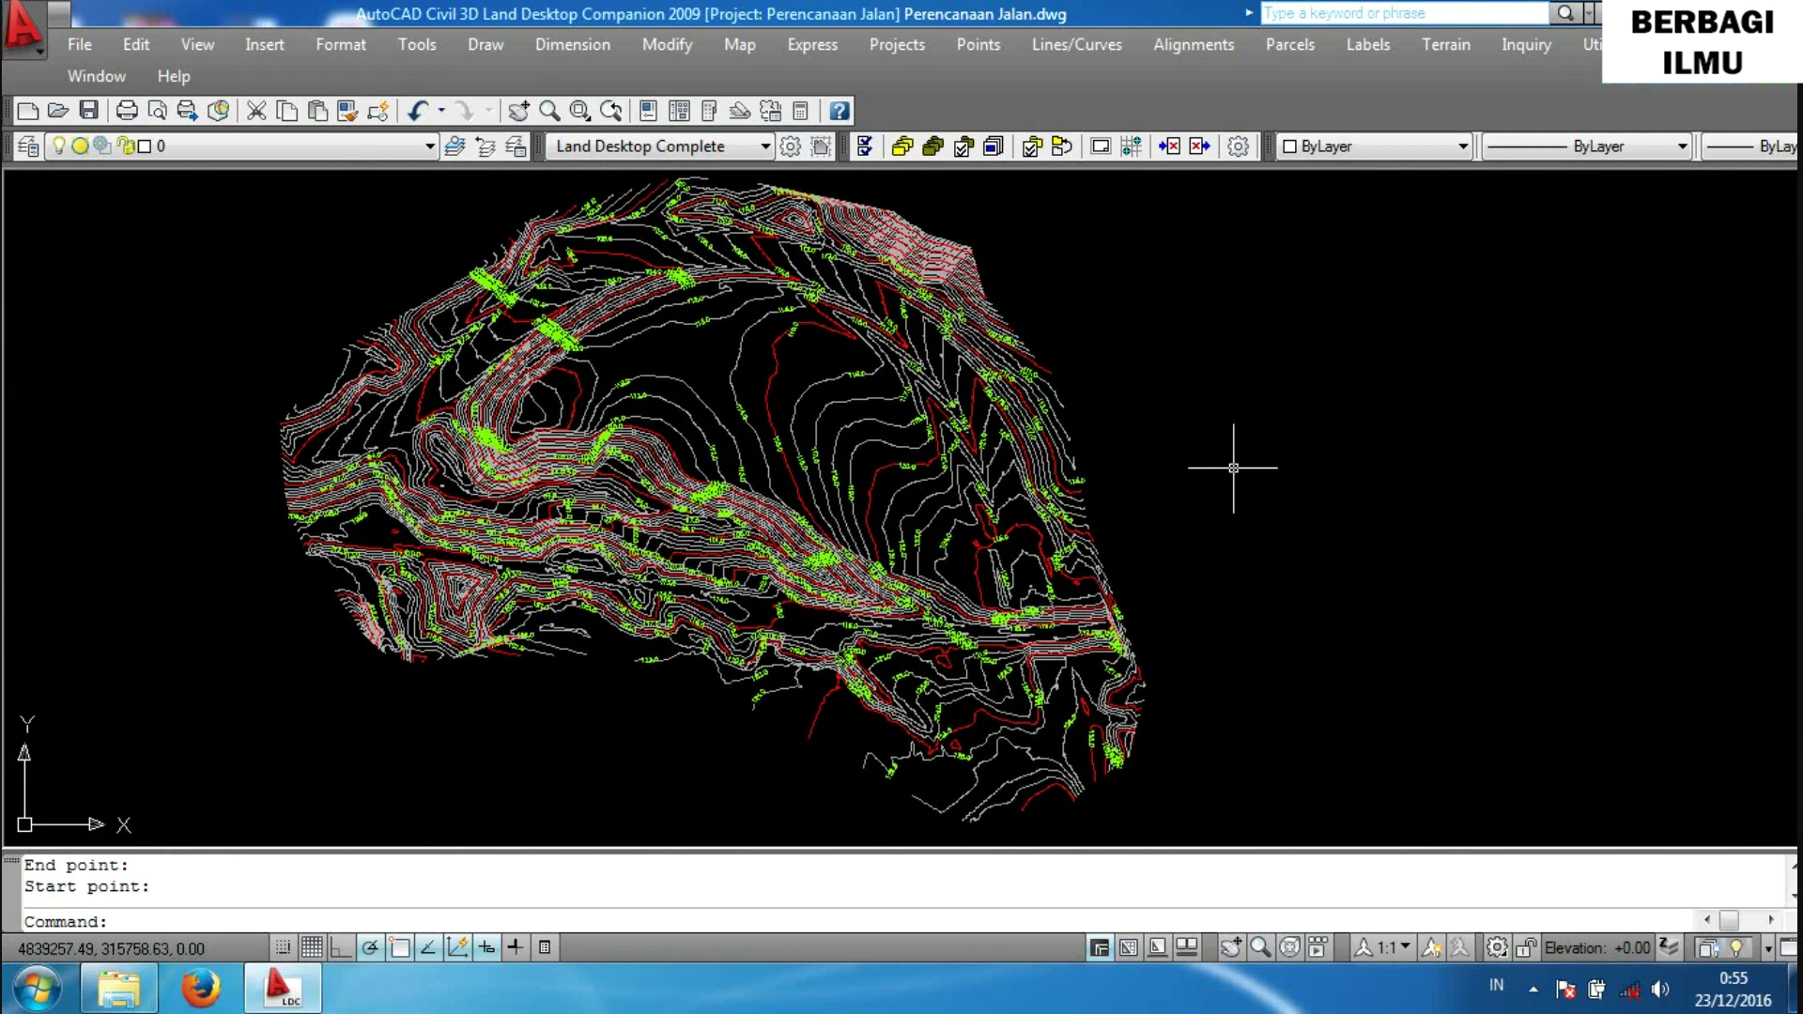
scroll(1233, 469, "down", 1)
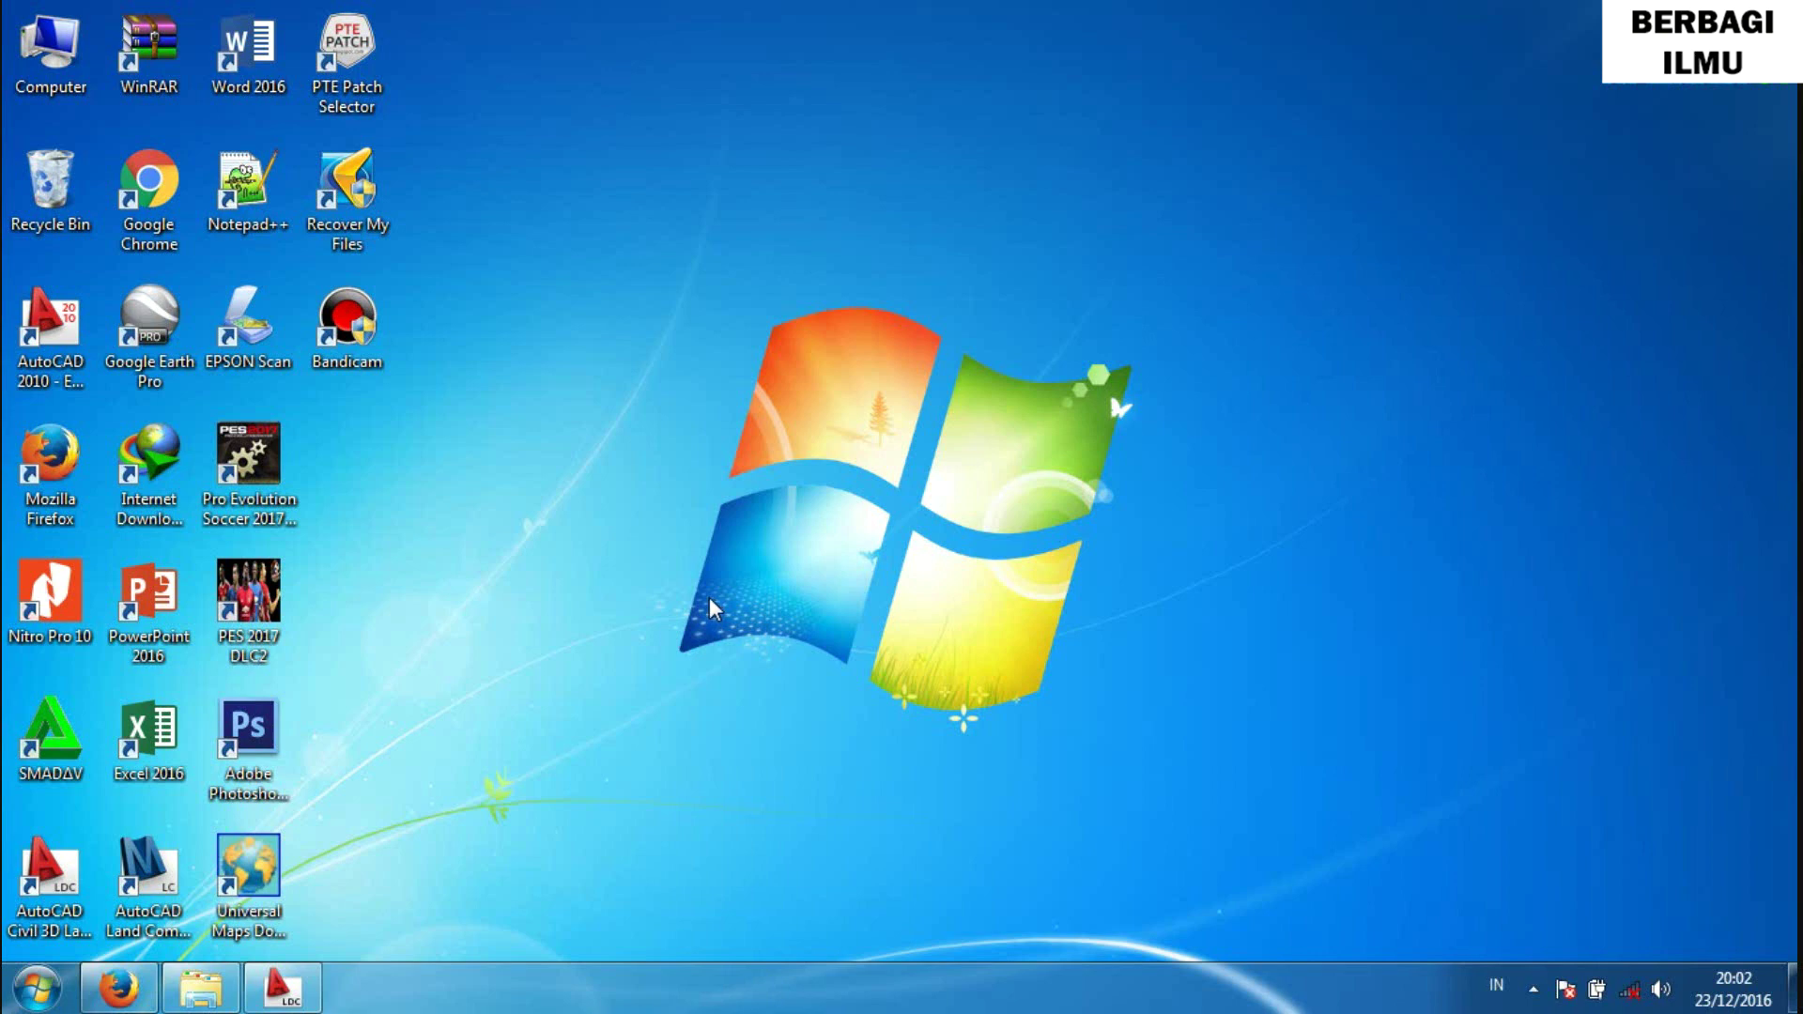
Restore the Land Desktop Perencanaan Jalan drawing window from the taskbar.
left_click(310, 998)
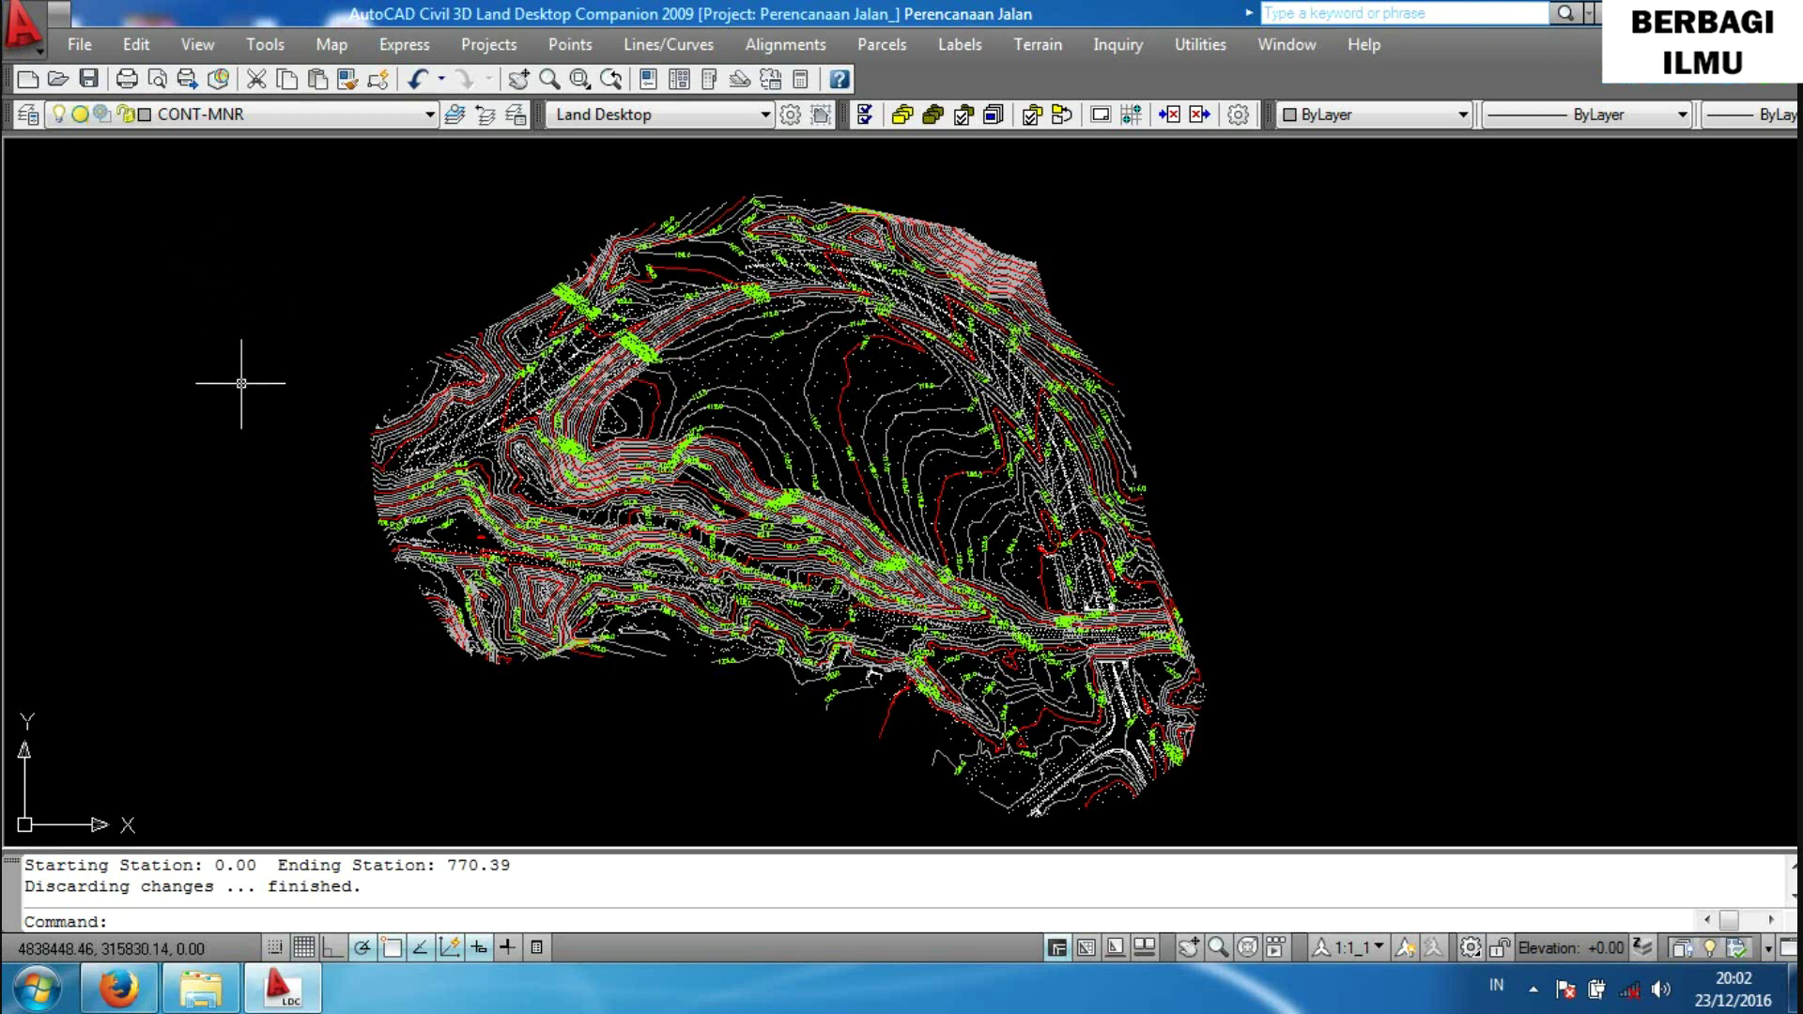
Add a new layer named 'As Jalan' with yellow colour in the layer manager (LA).
type("la")
key("Return")
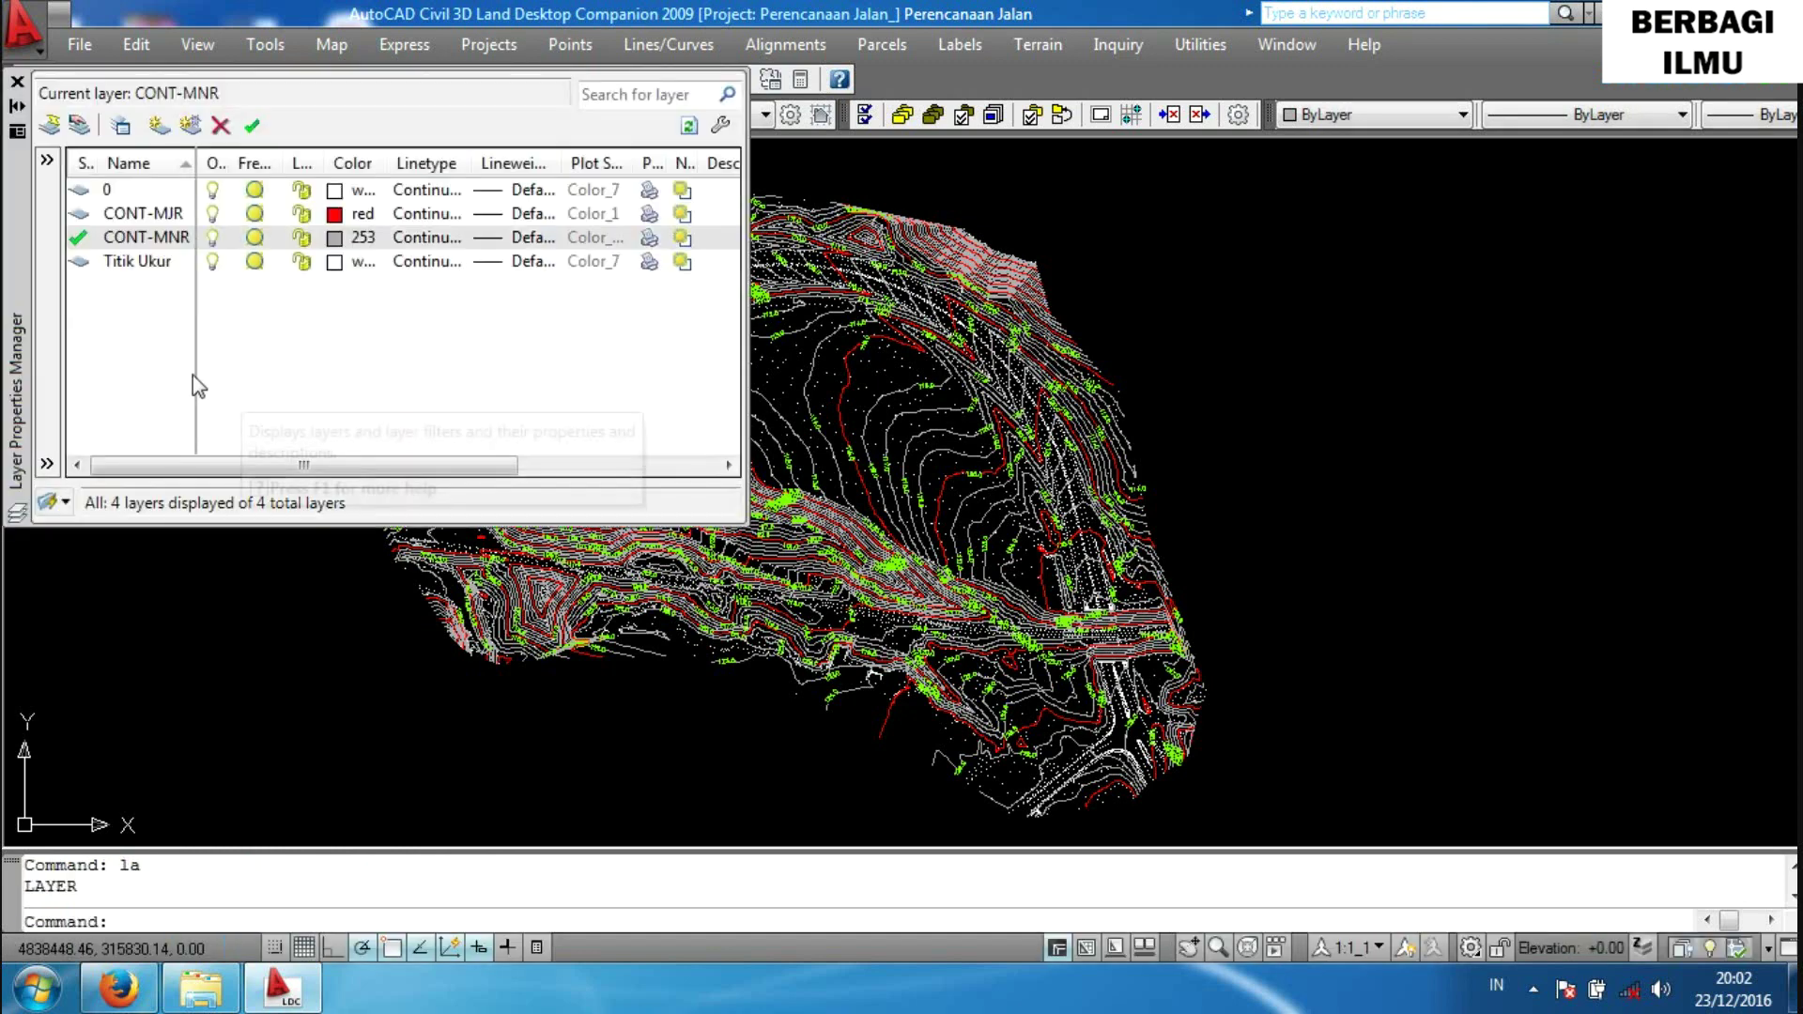
right_click(131, 297)
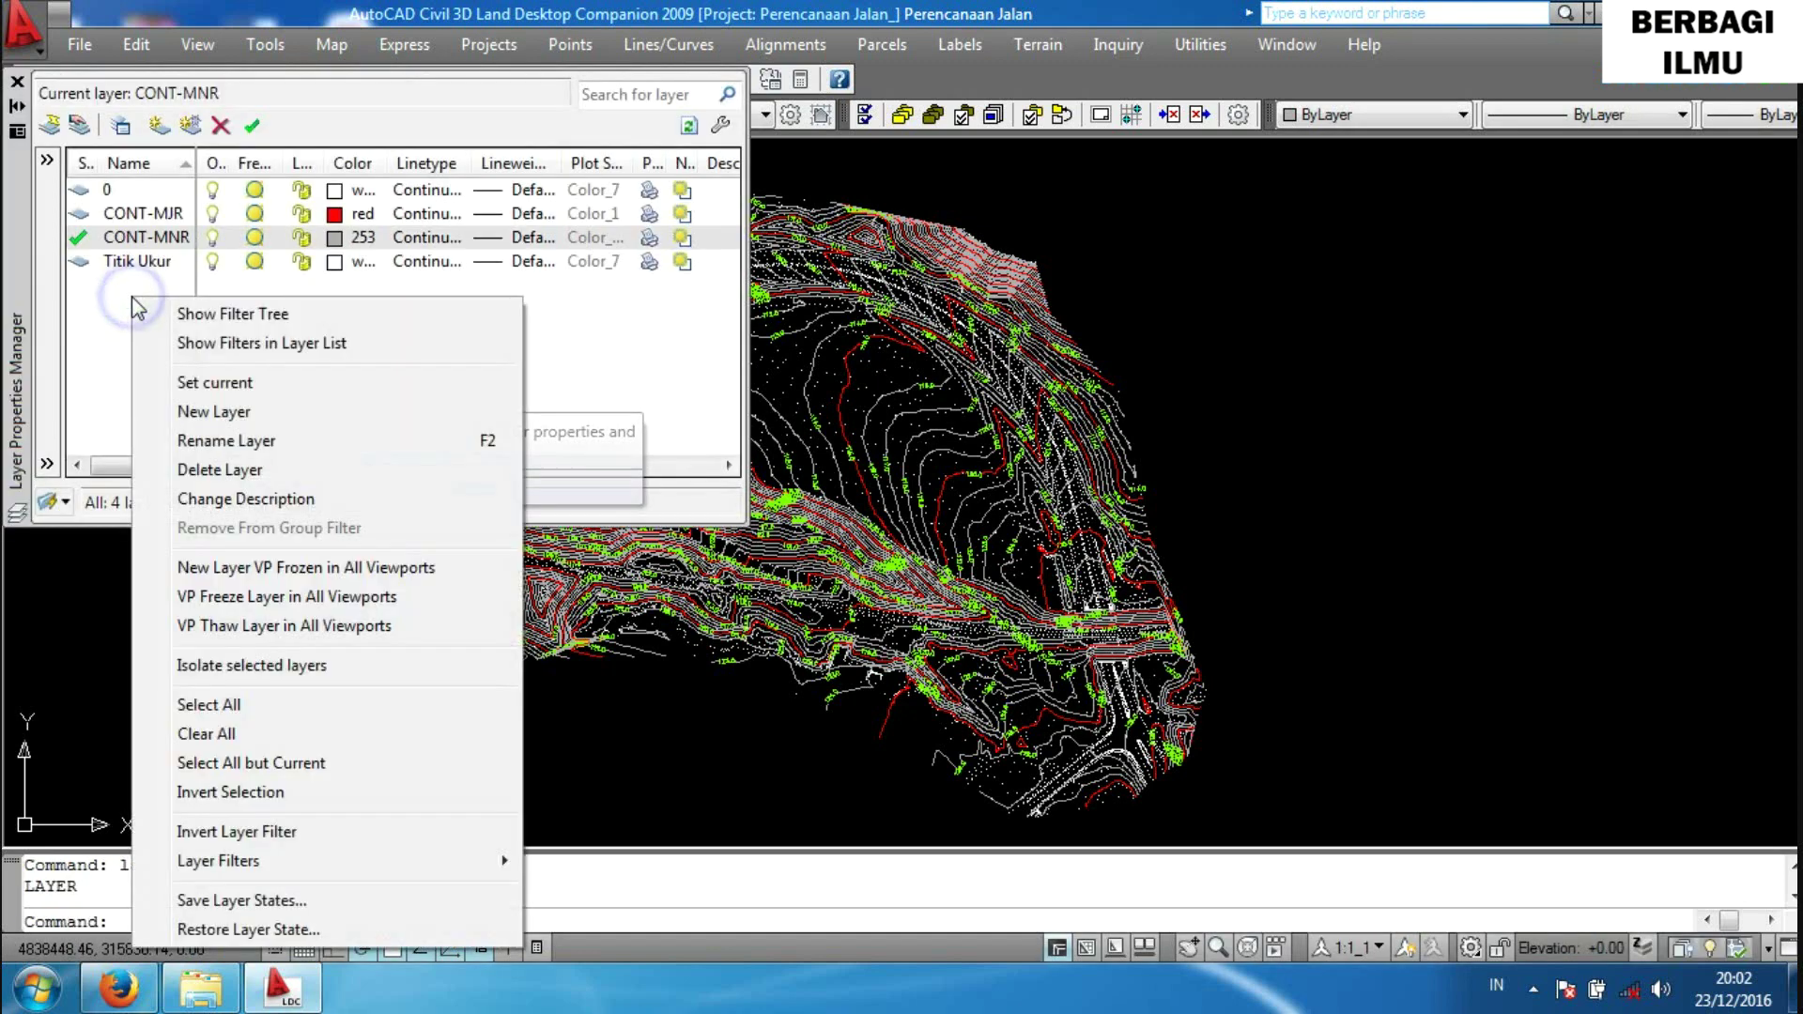
left_click(234, 407)
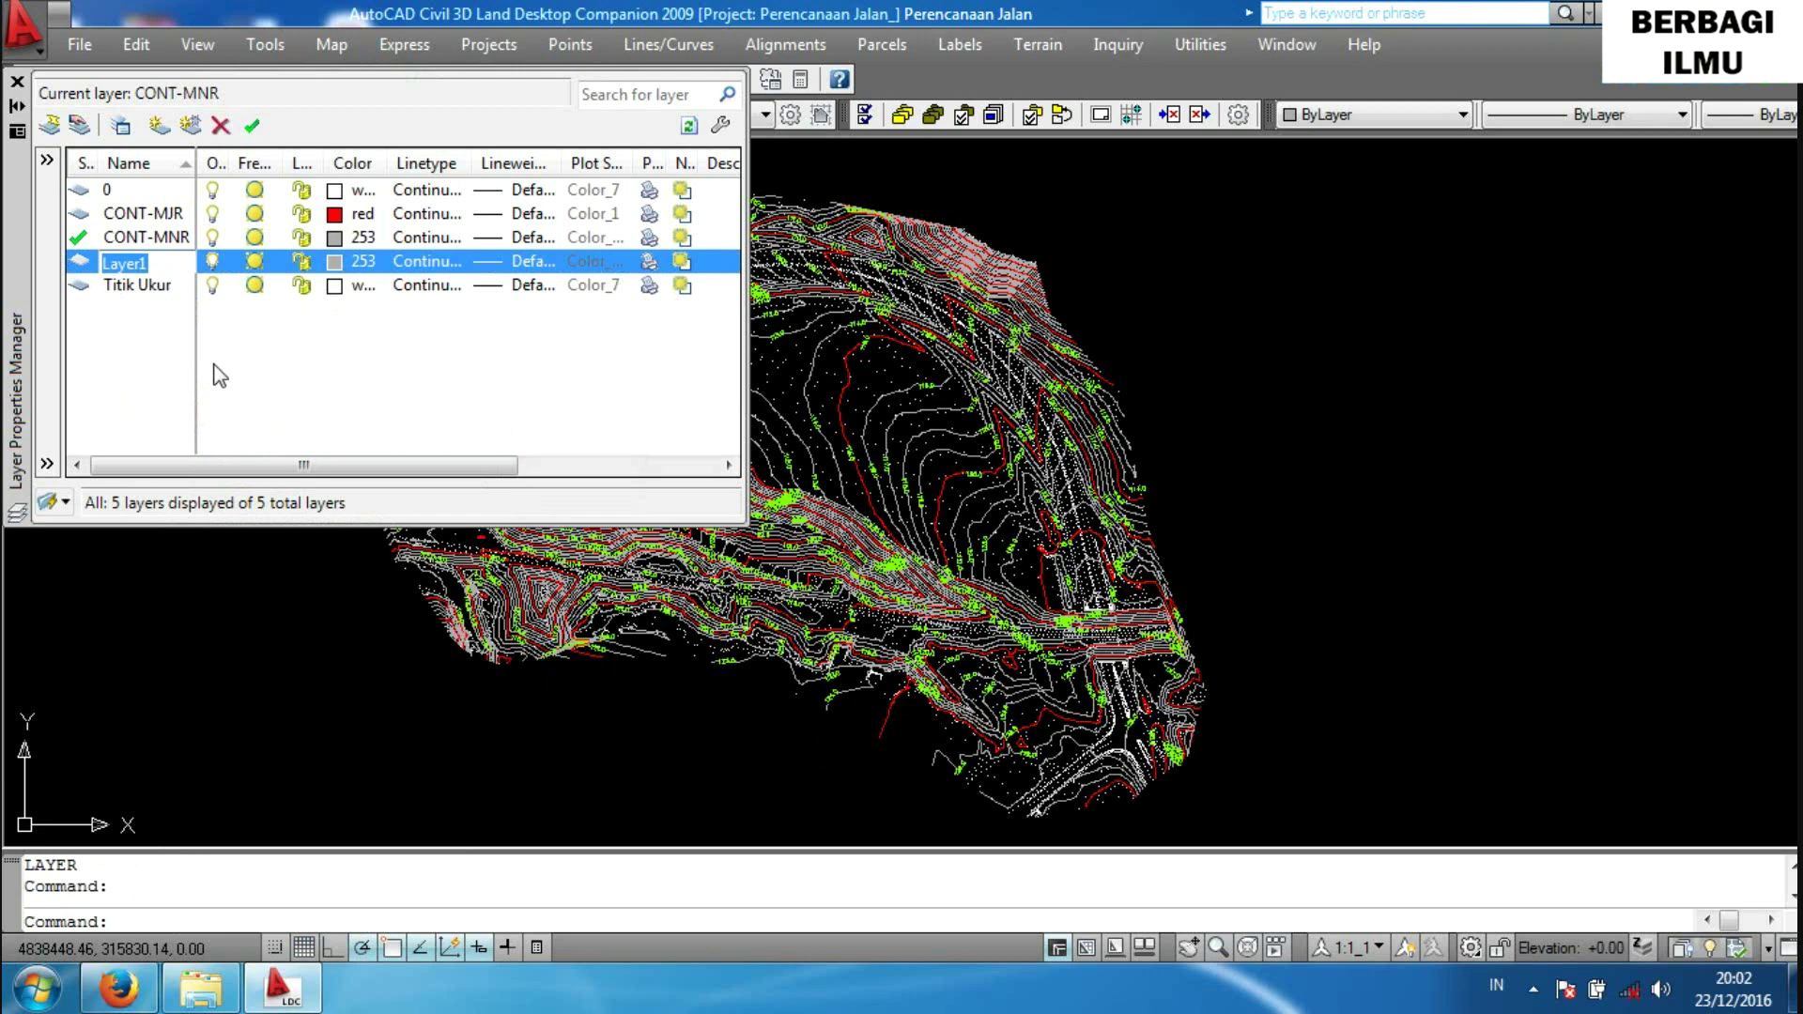
type("As Jalan")
left_click(340, 267)
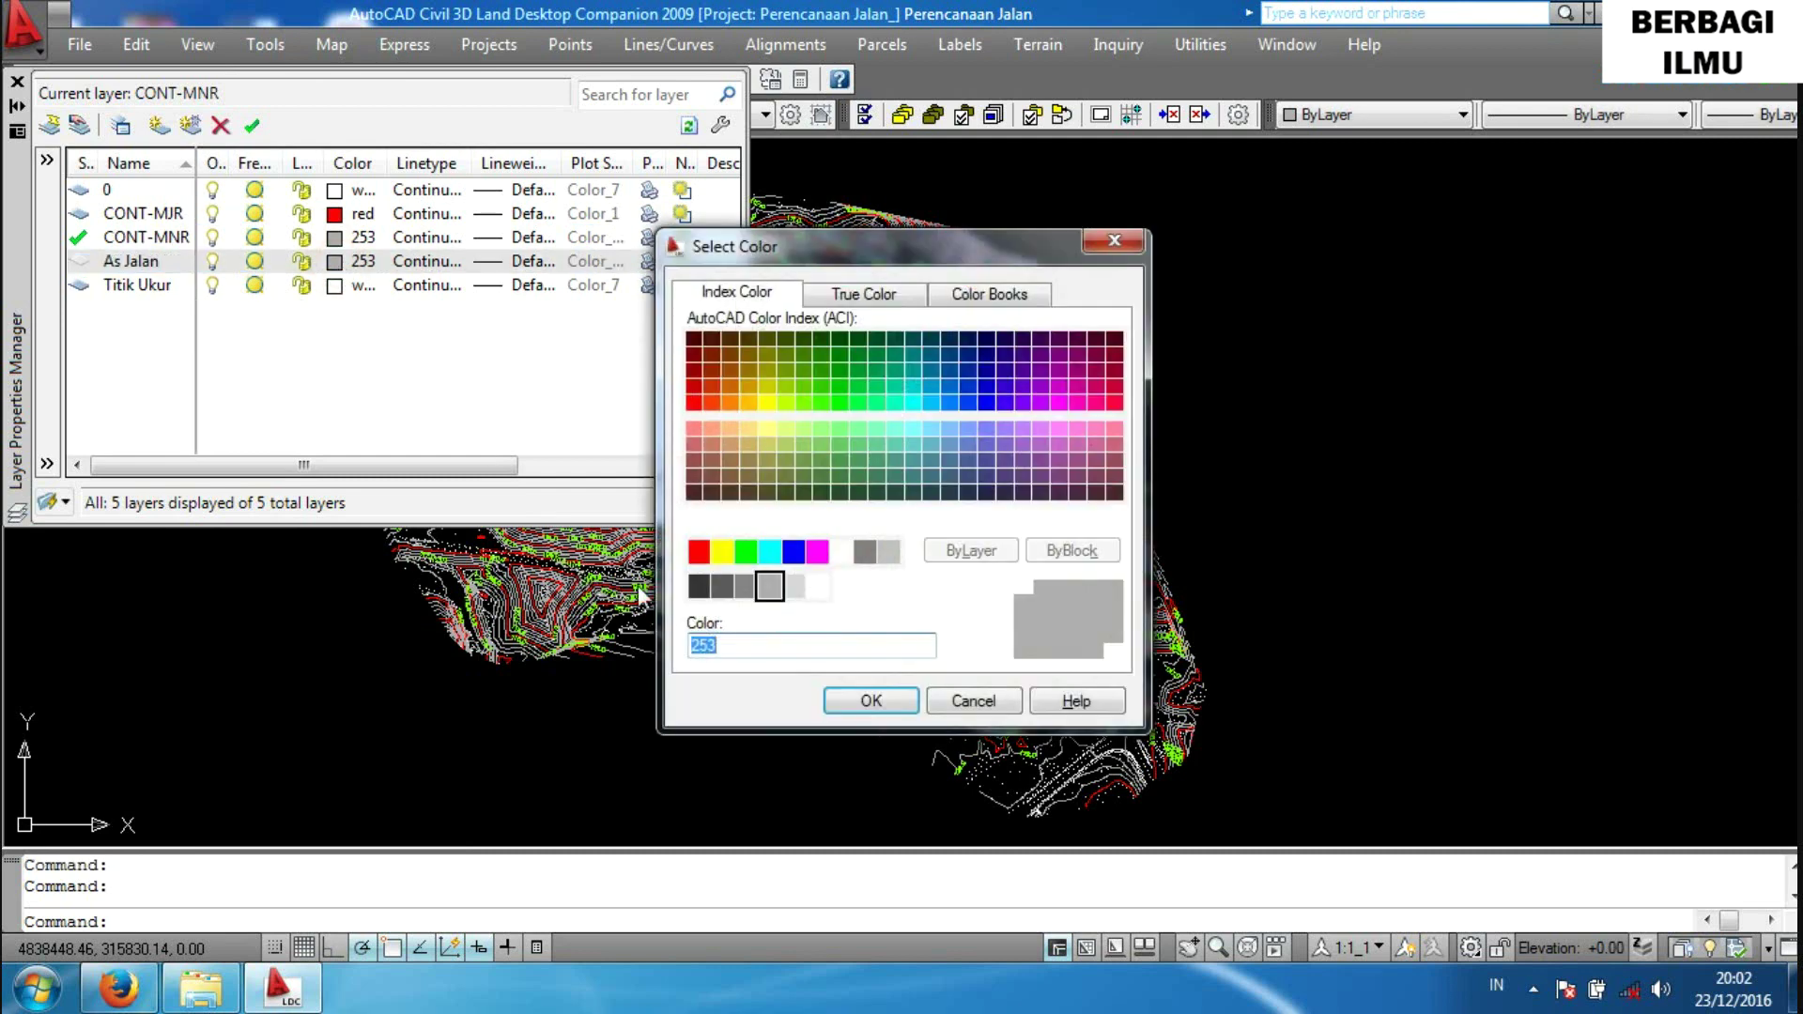
left_click(722, 552)
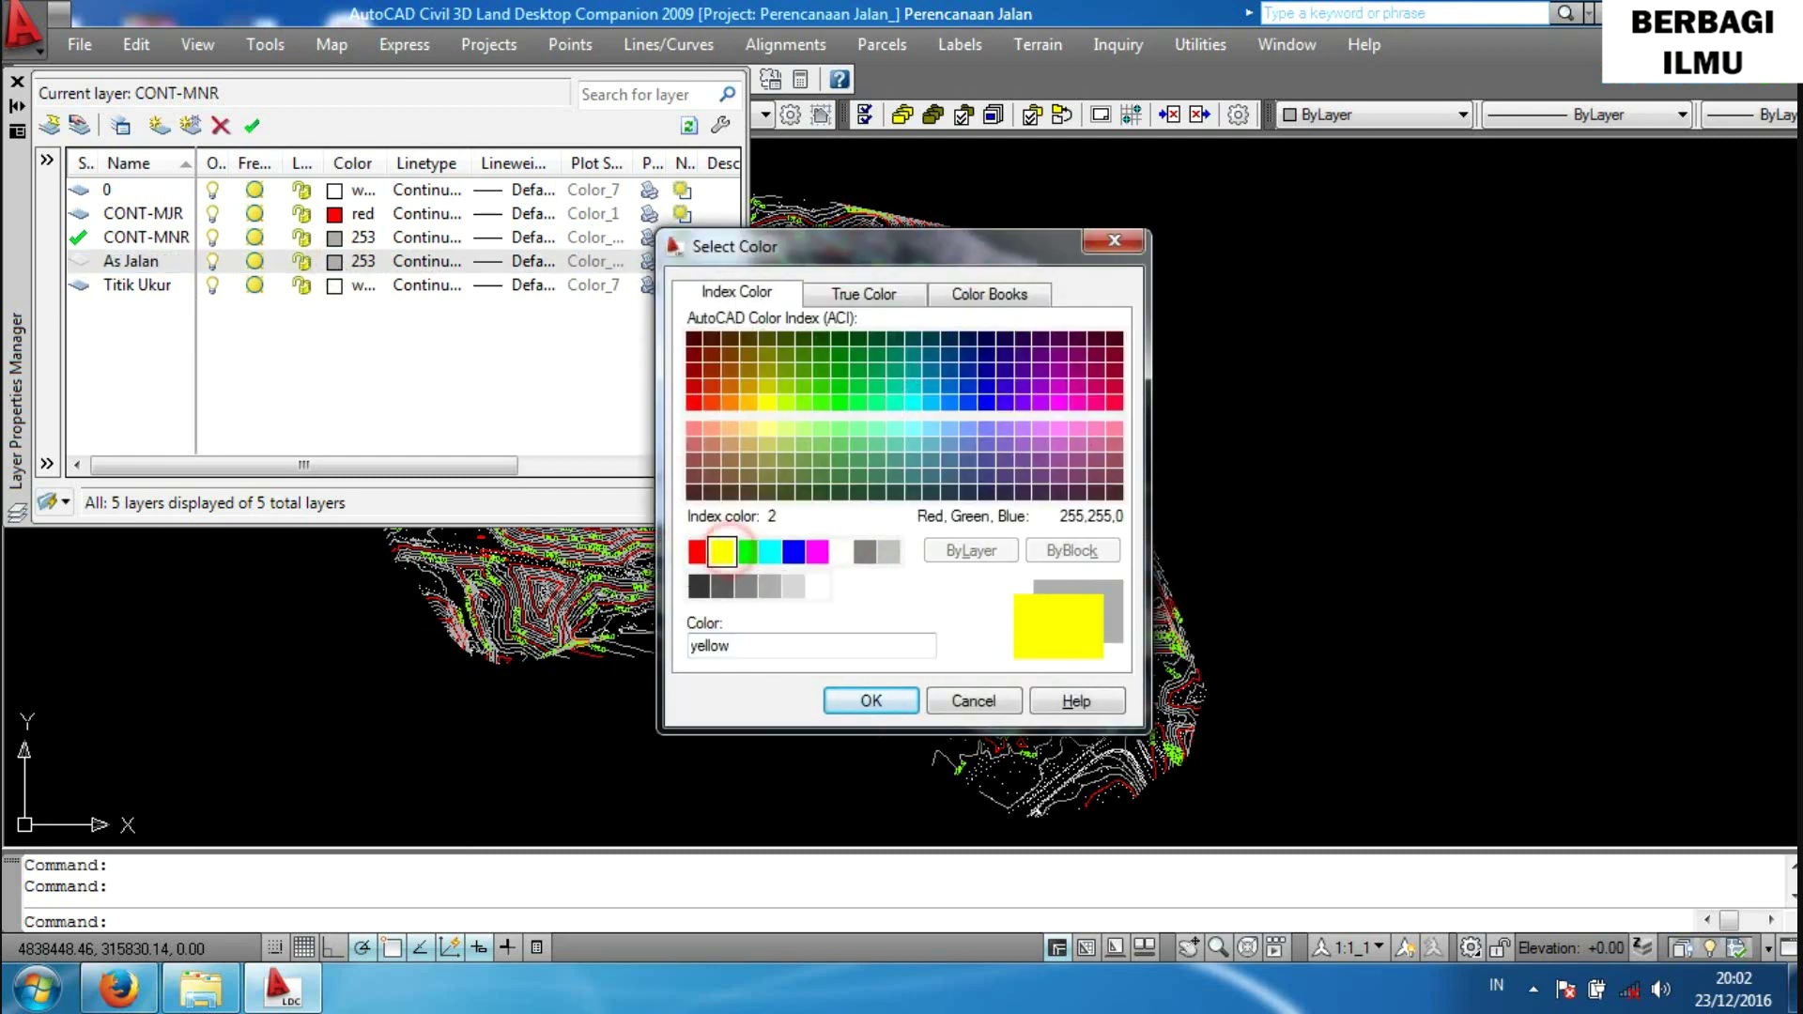
left_click(859, 703)
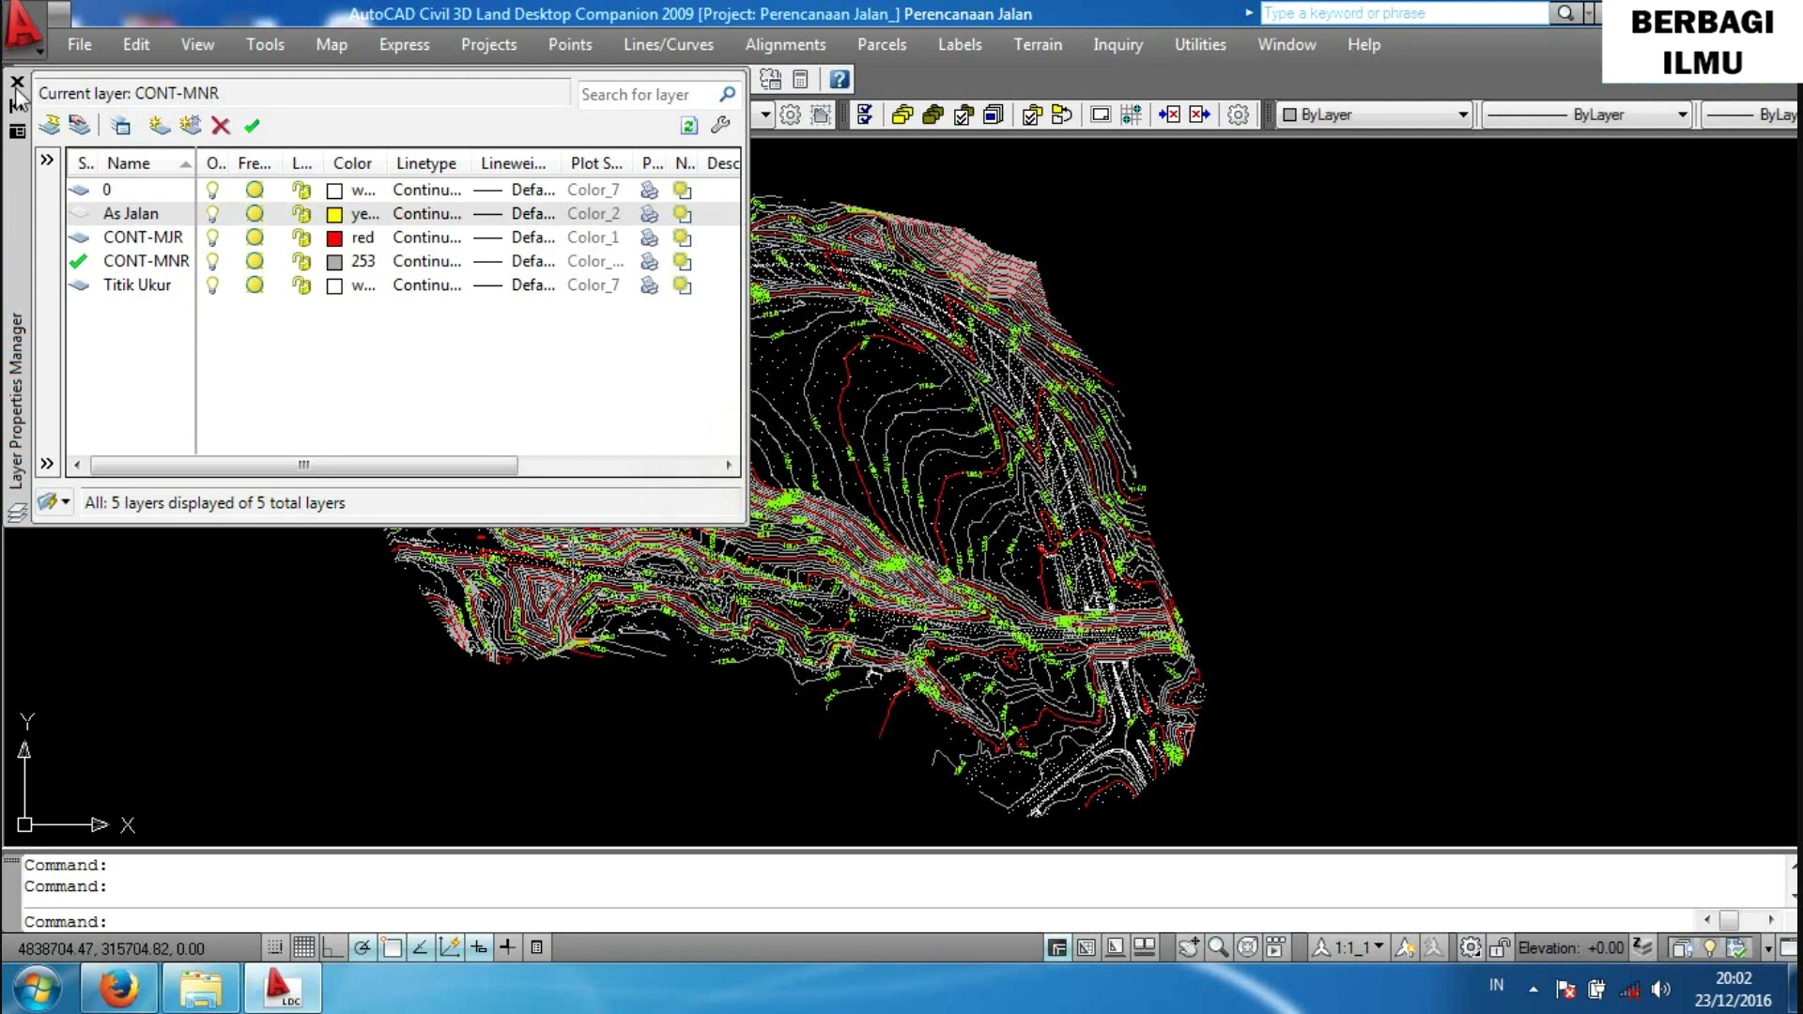
left_click(16, 81)
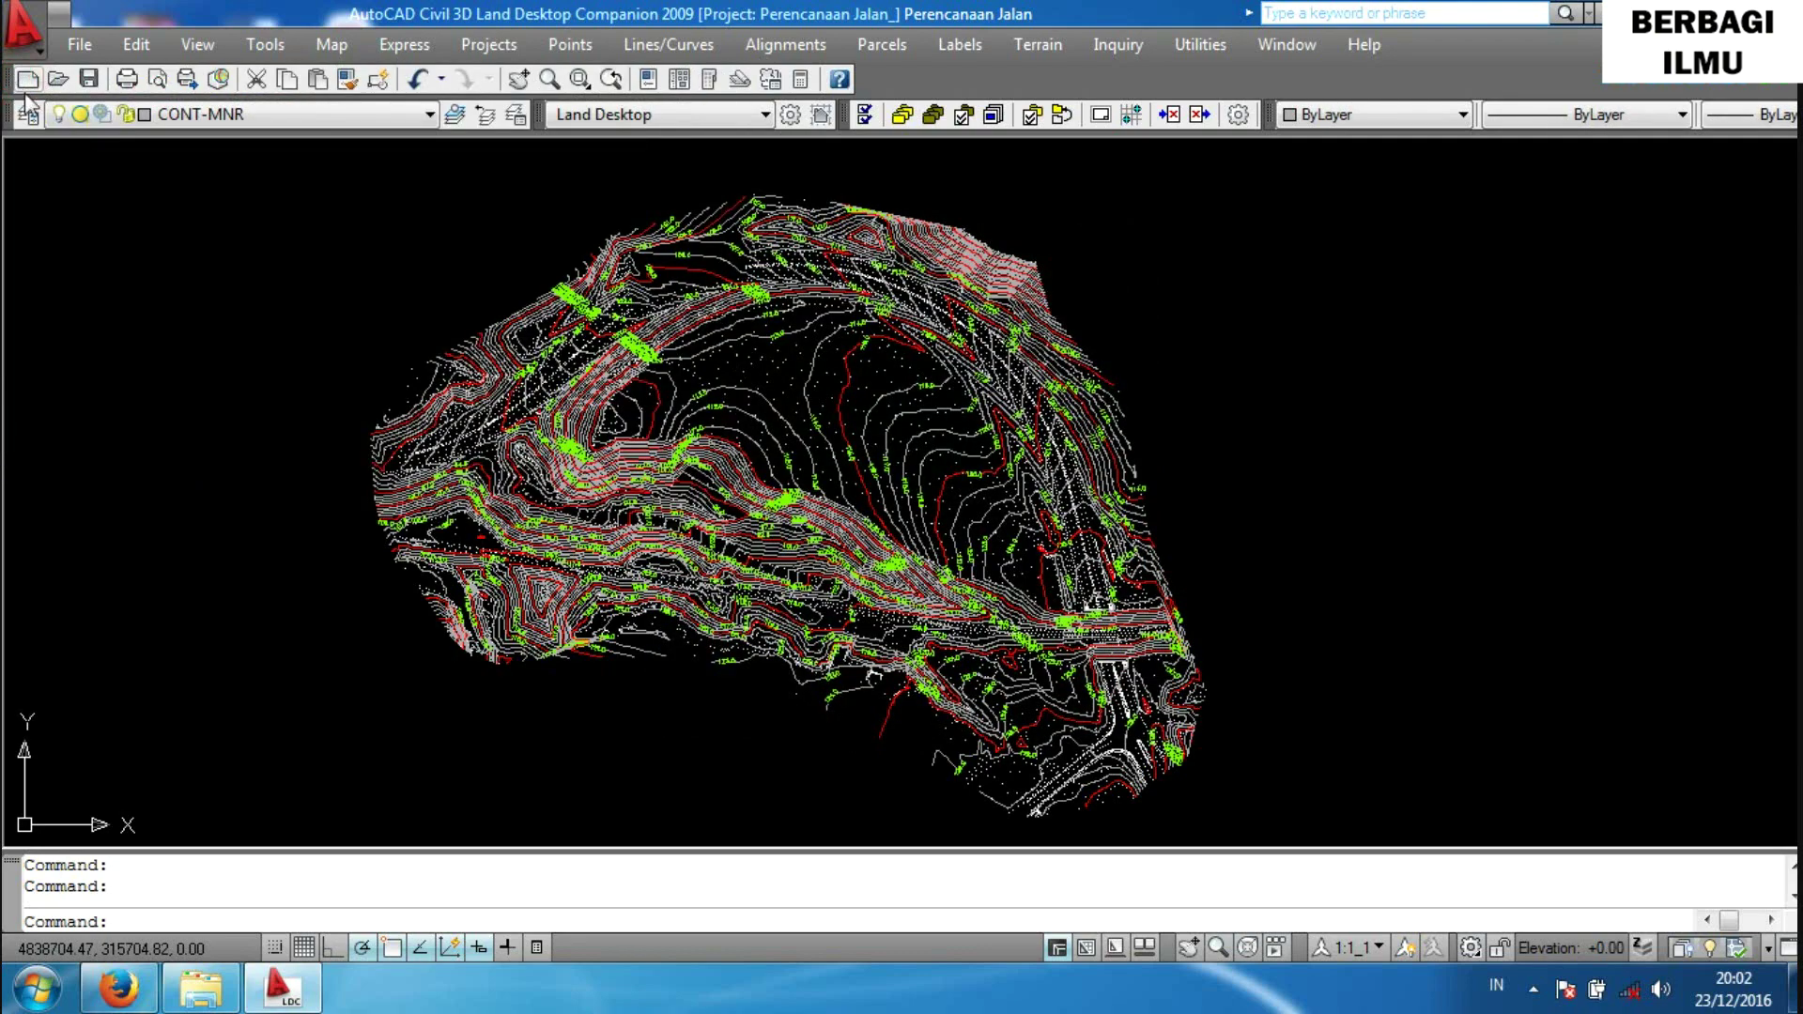
Hide the CONT-MNR contour layer and make As Jalan the current layer.
left_click(296, 116)
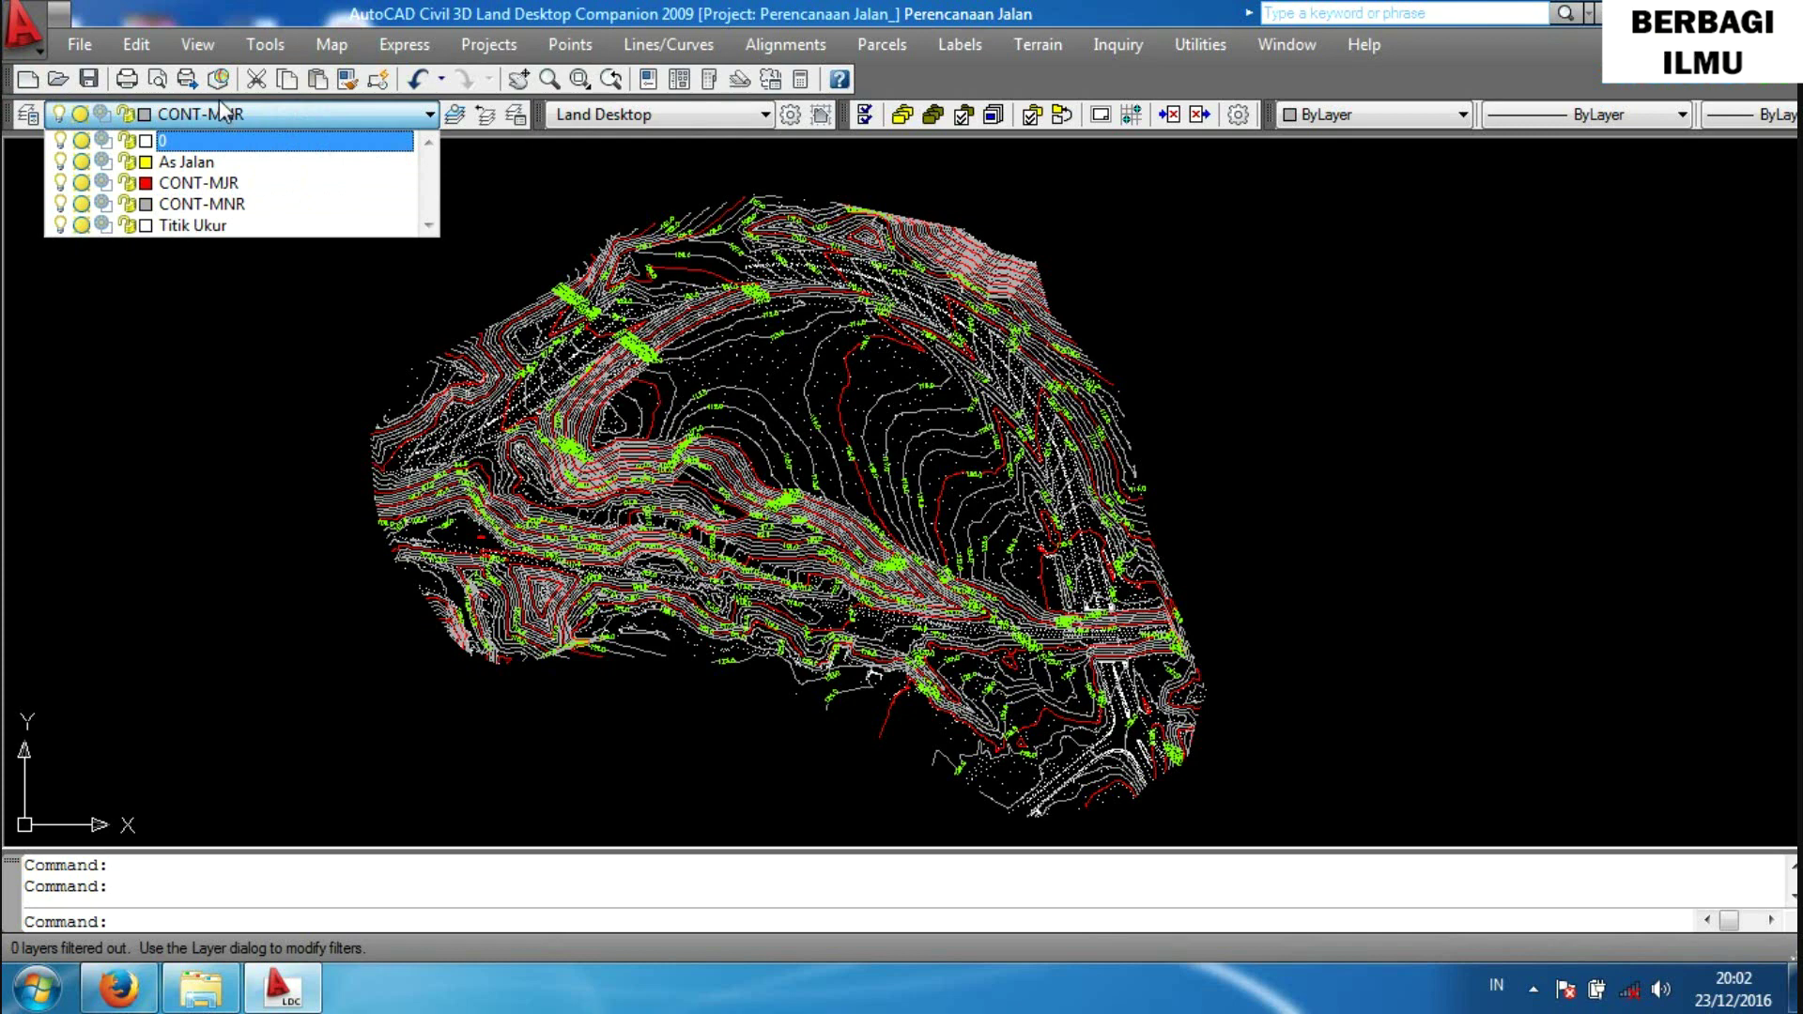
left_click(62, 204)
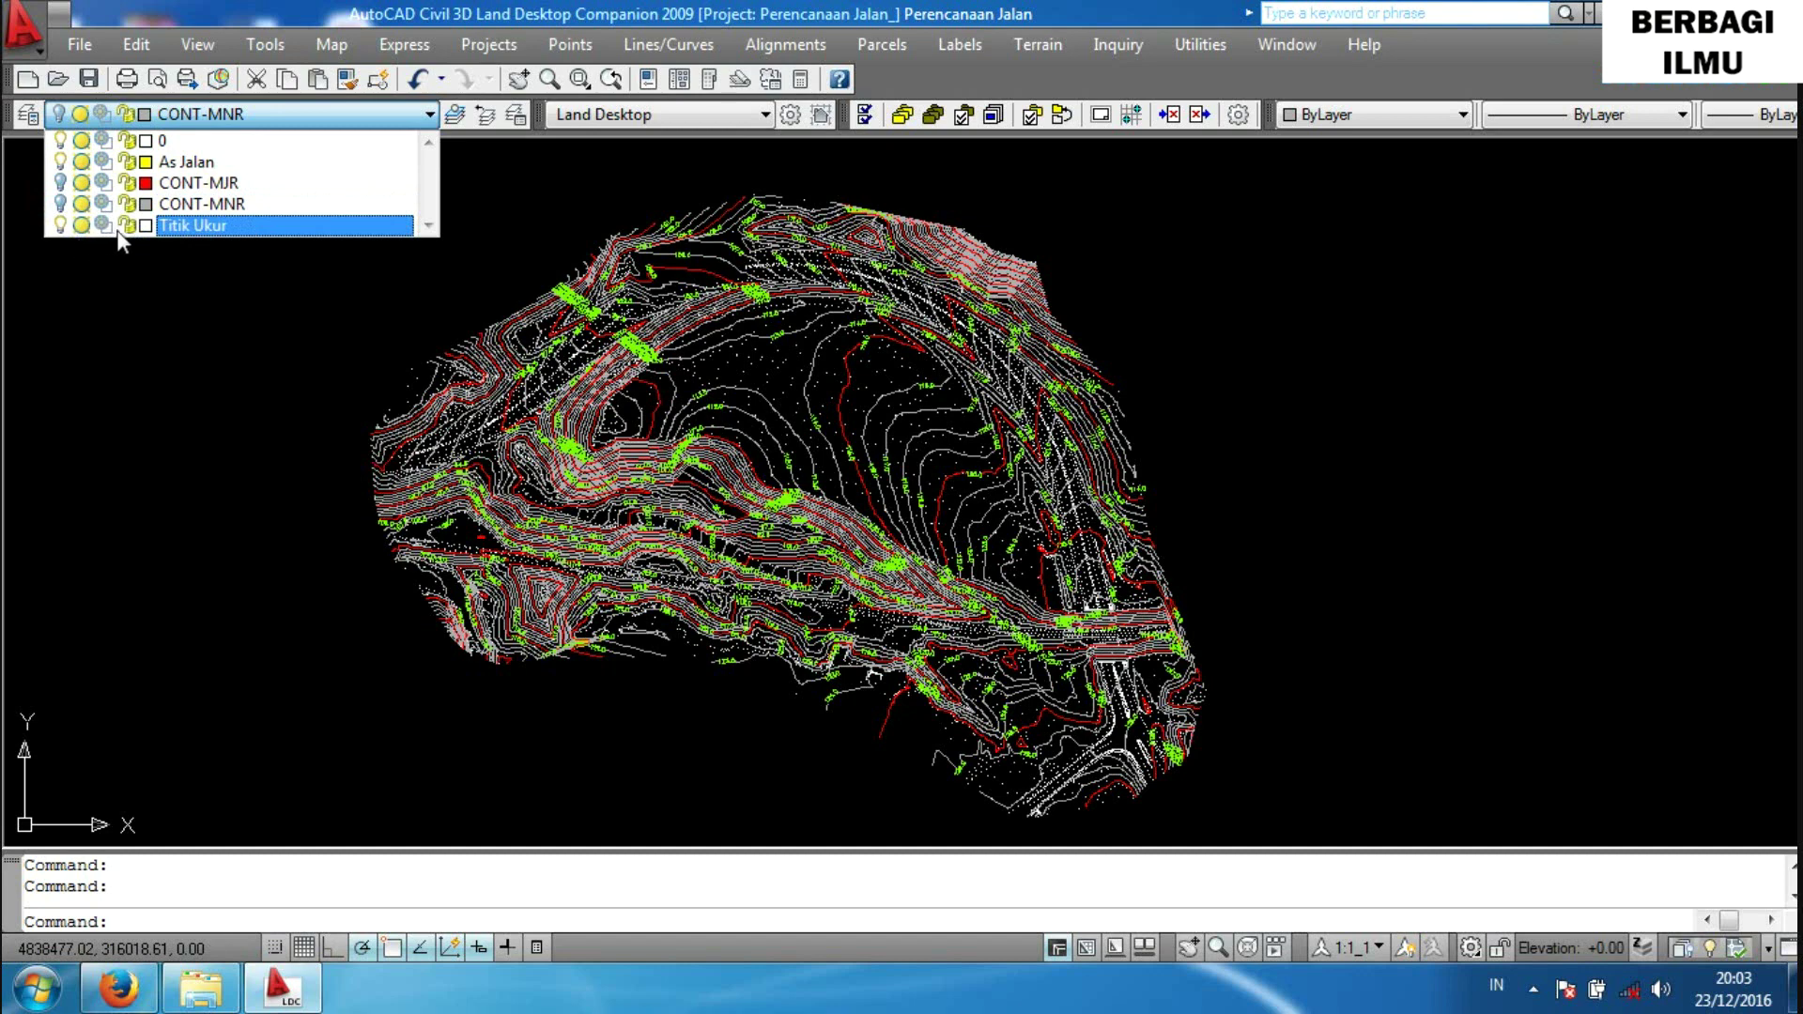
left_click(180, 171)
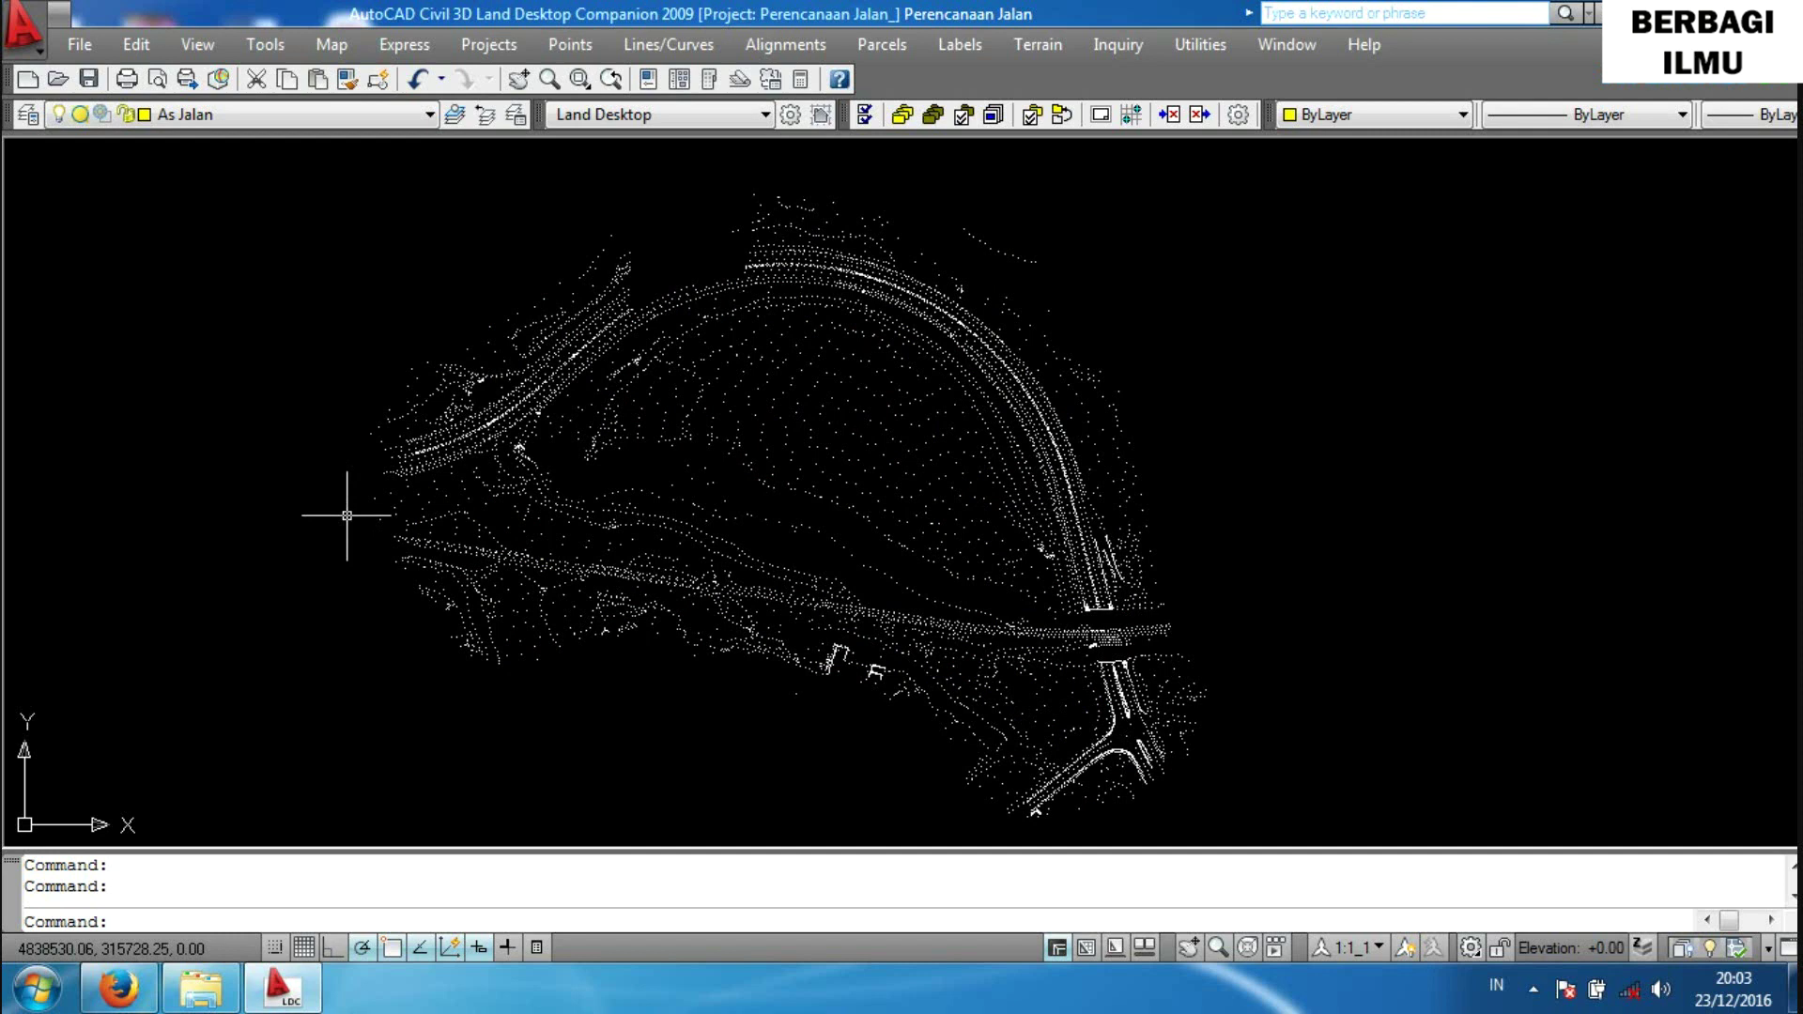
Draw a four-vertex polyline along the road from its west end to its southern end.
type("pl")
key("Return")
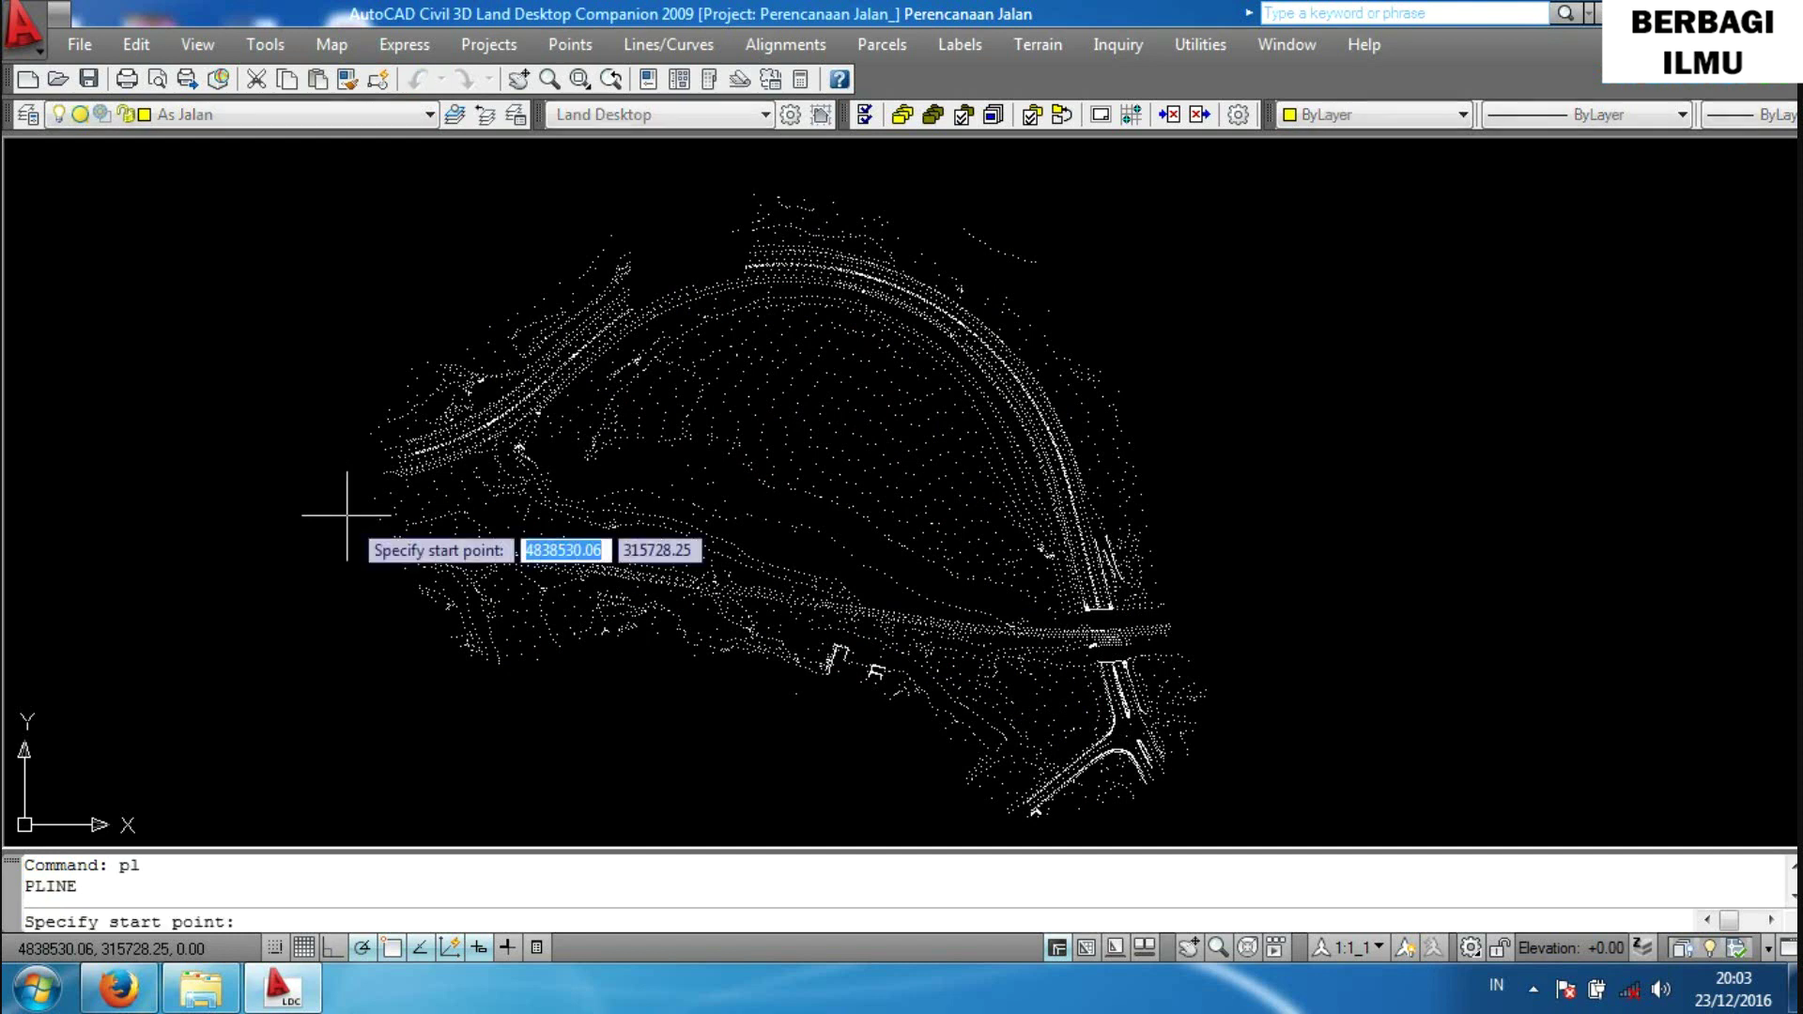
left_click(370, 433)
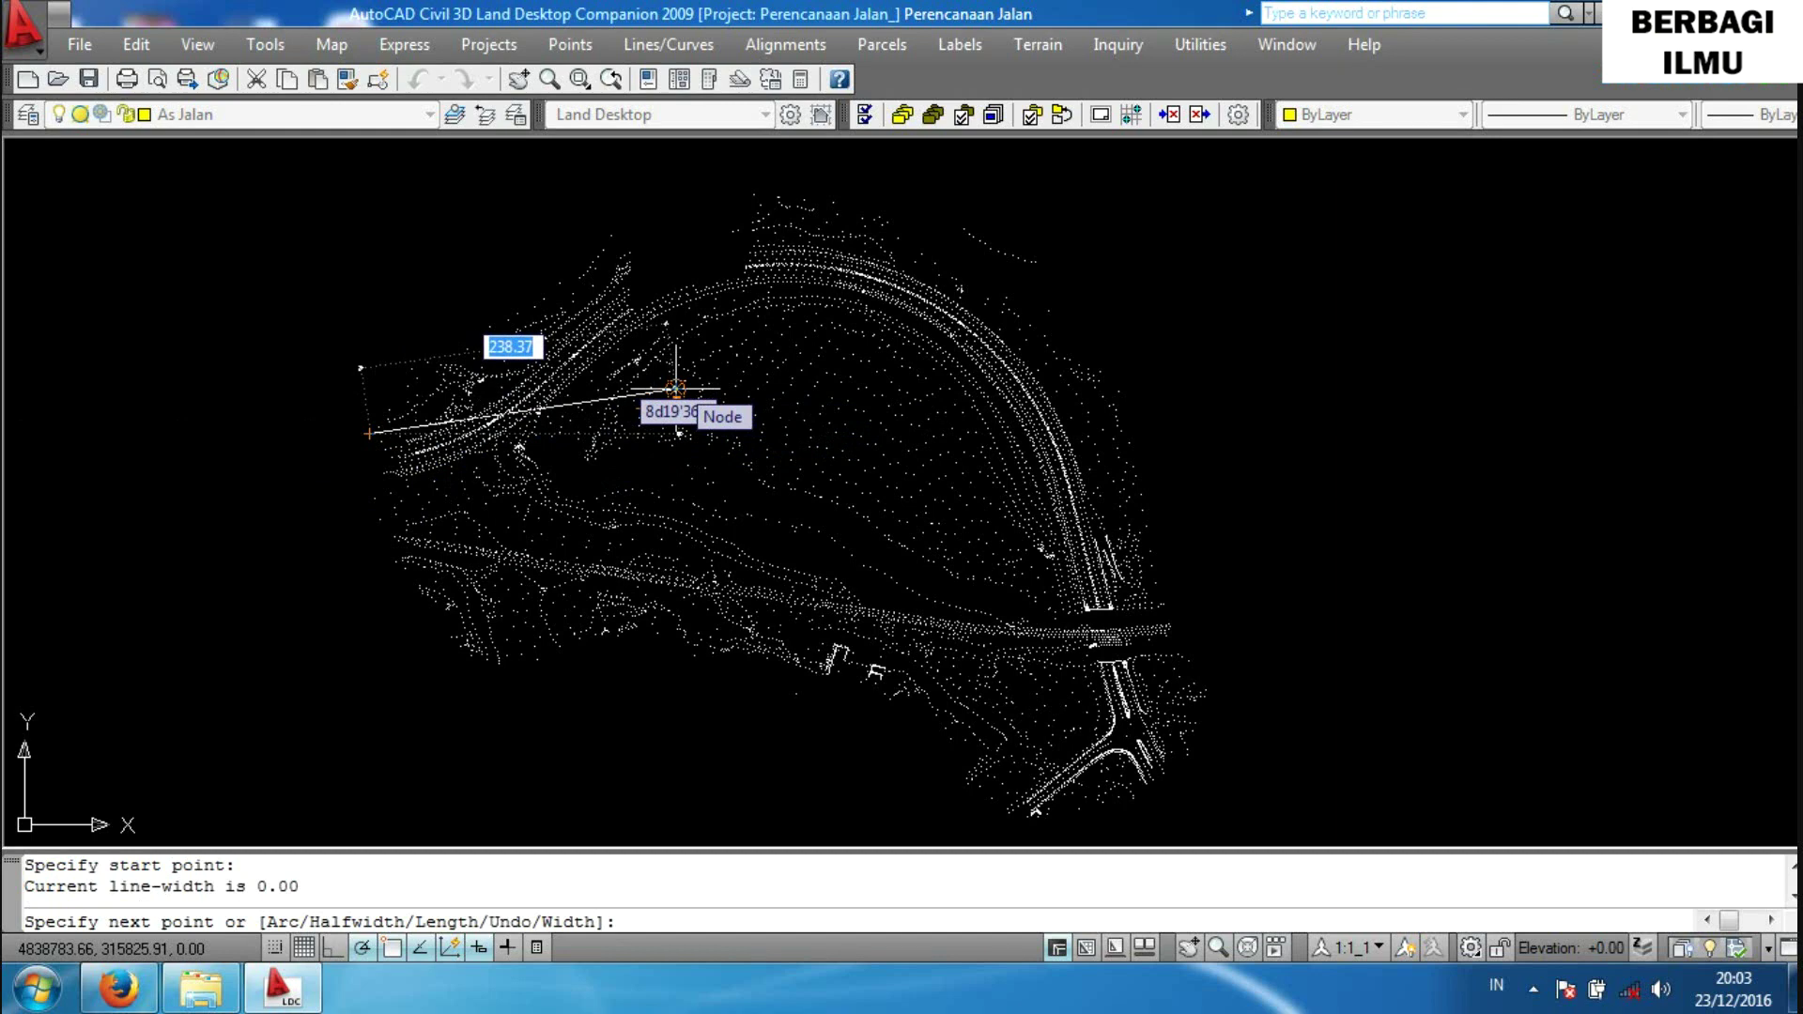
left_click(679, 398)
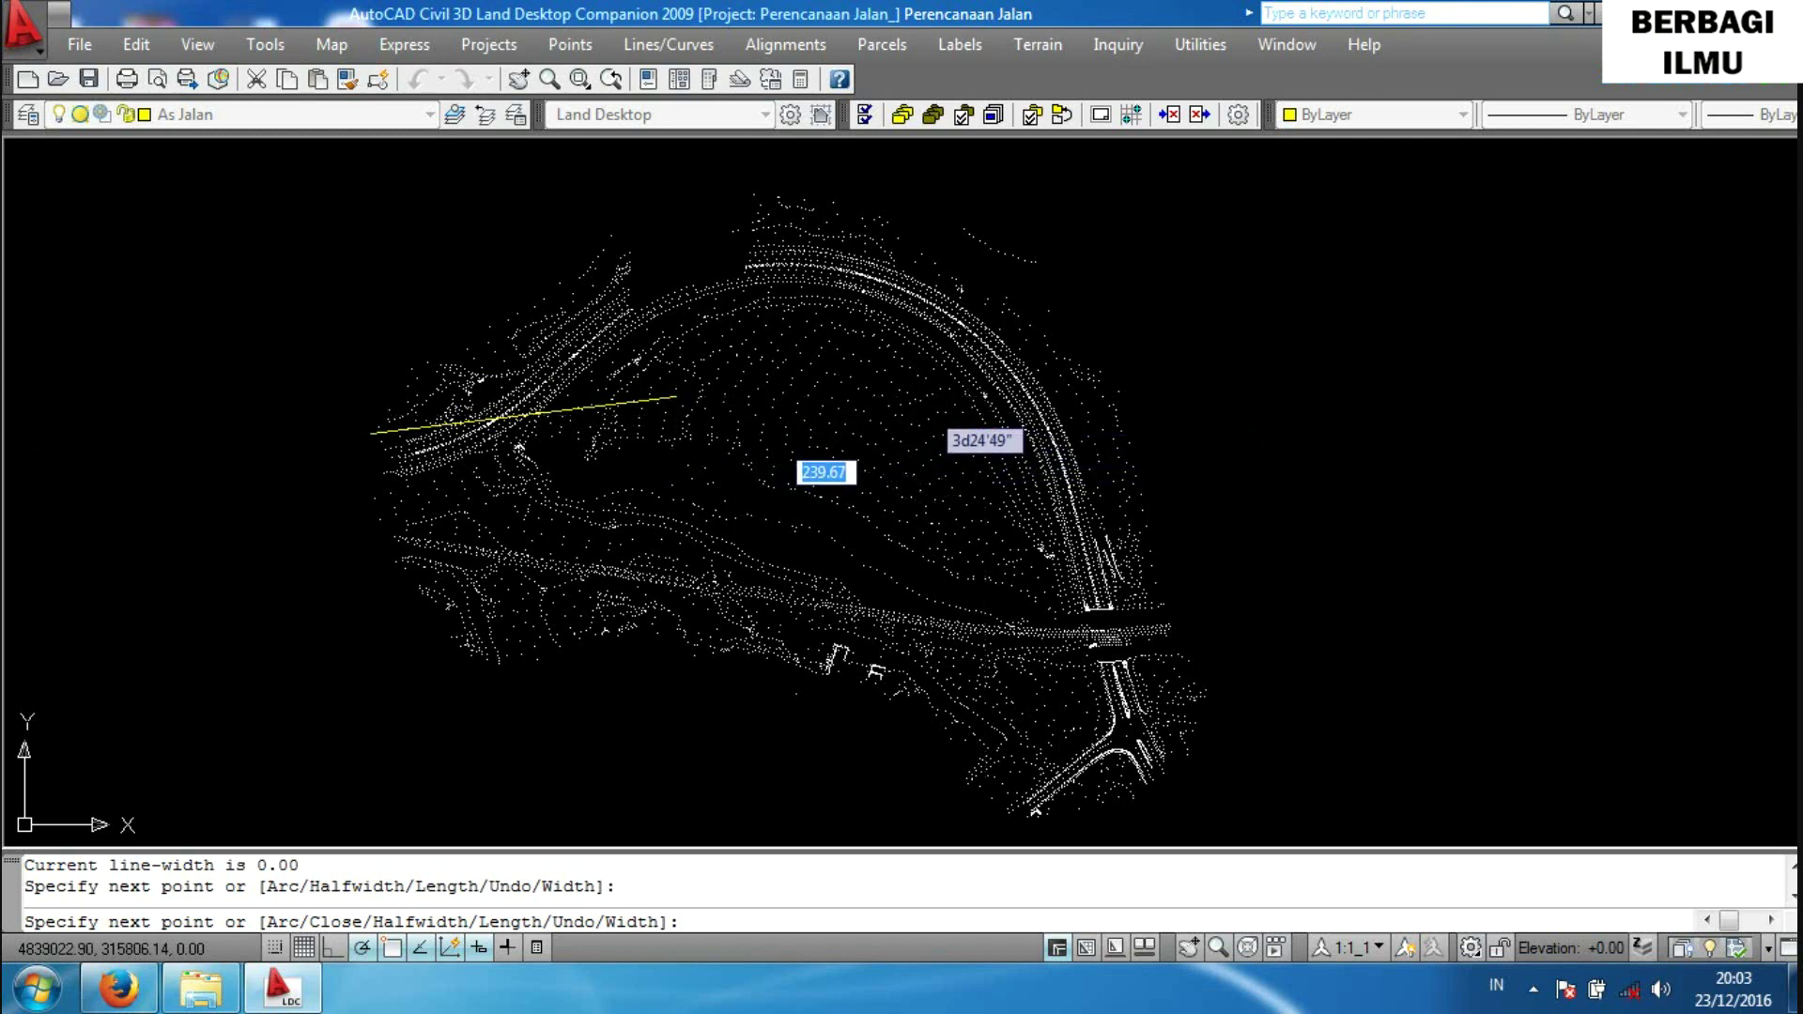
left_click(985, 414)
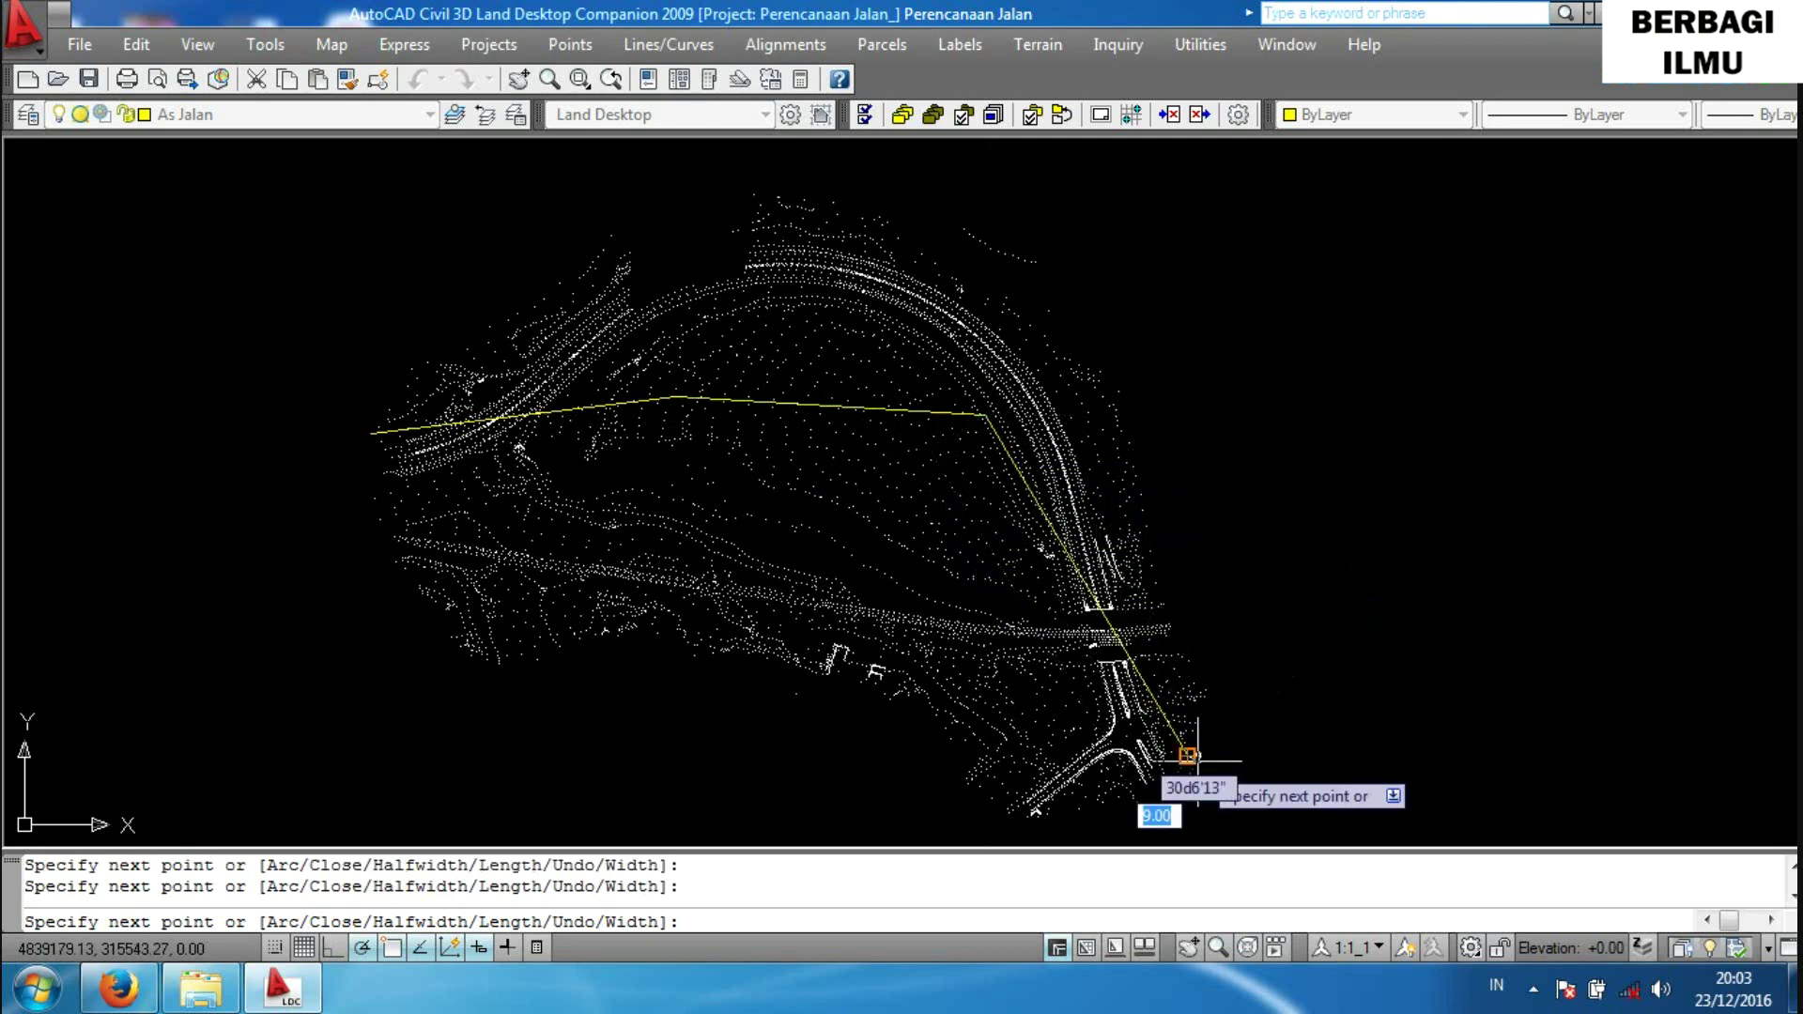
left_click(1188, 755)
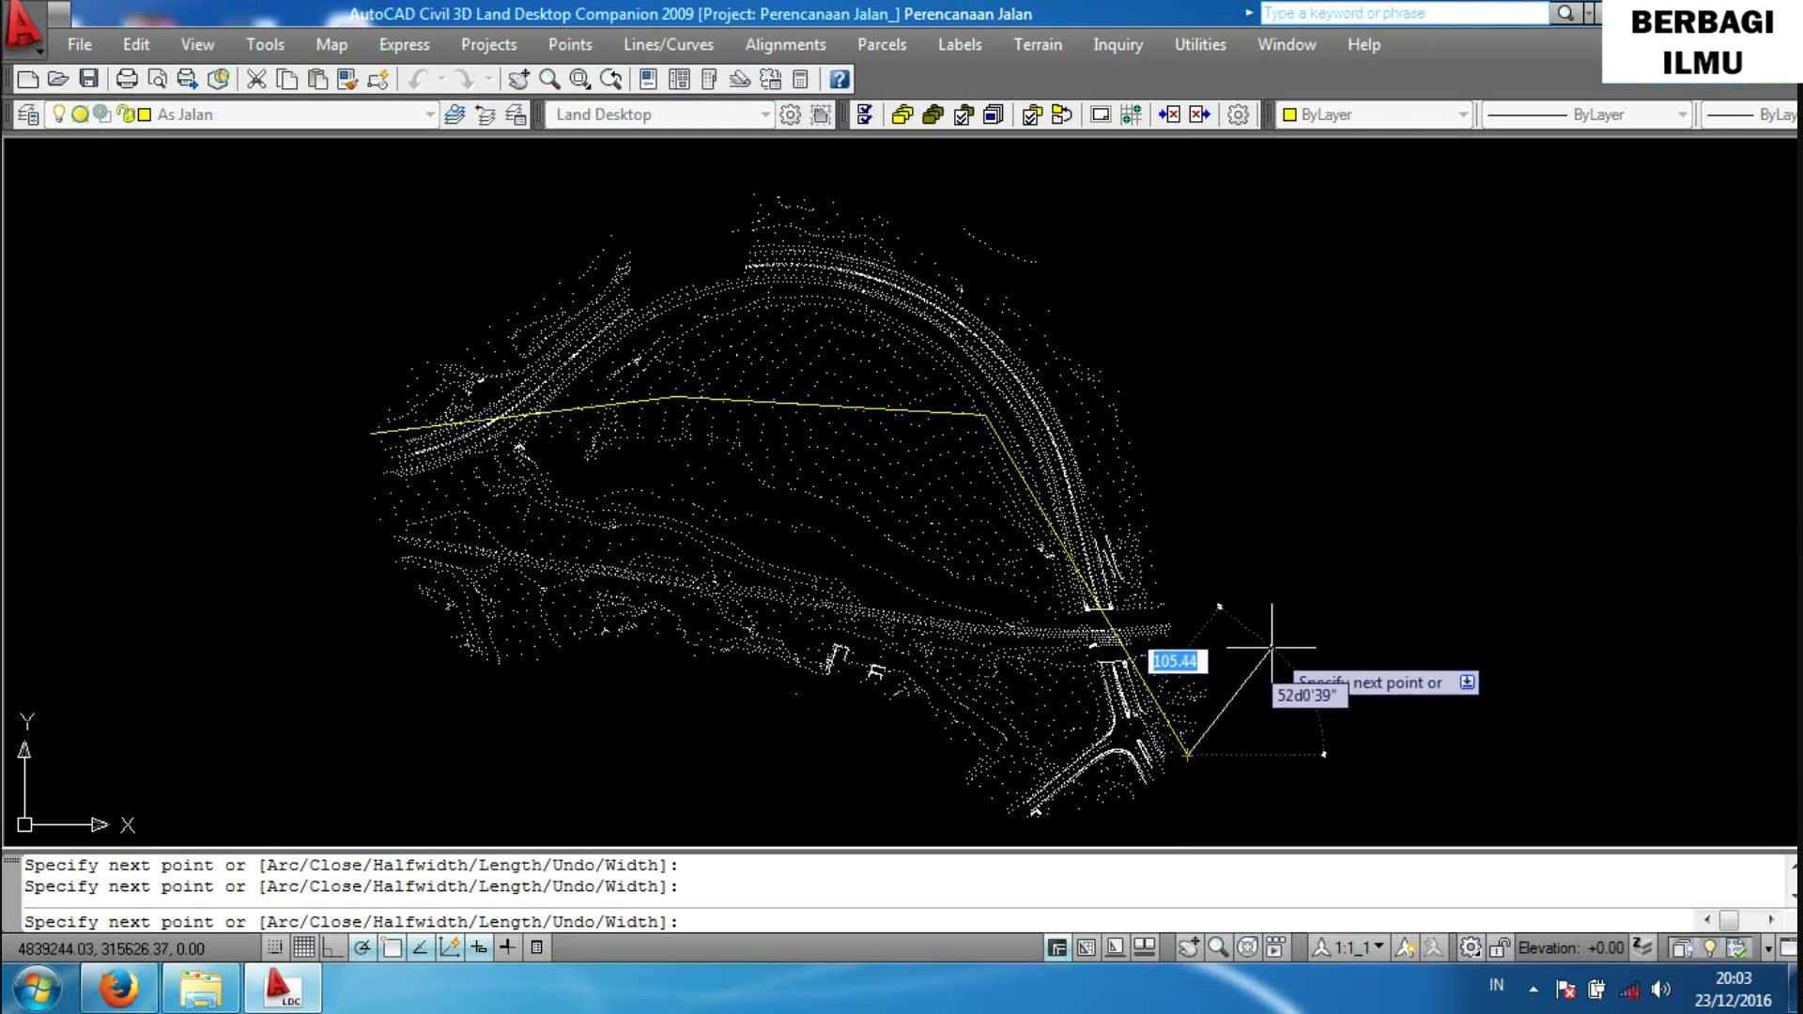
key("Return")
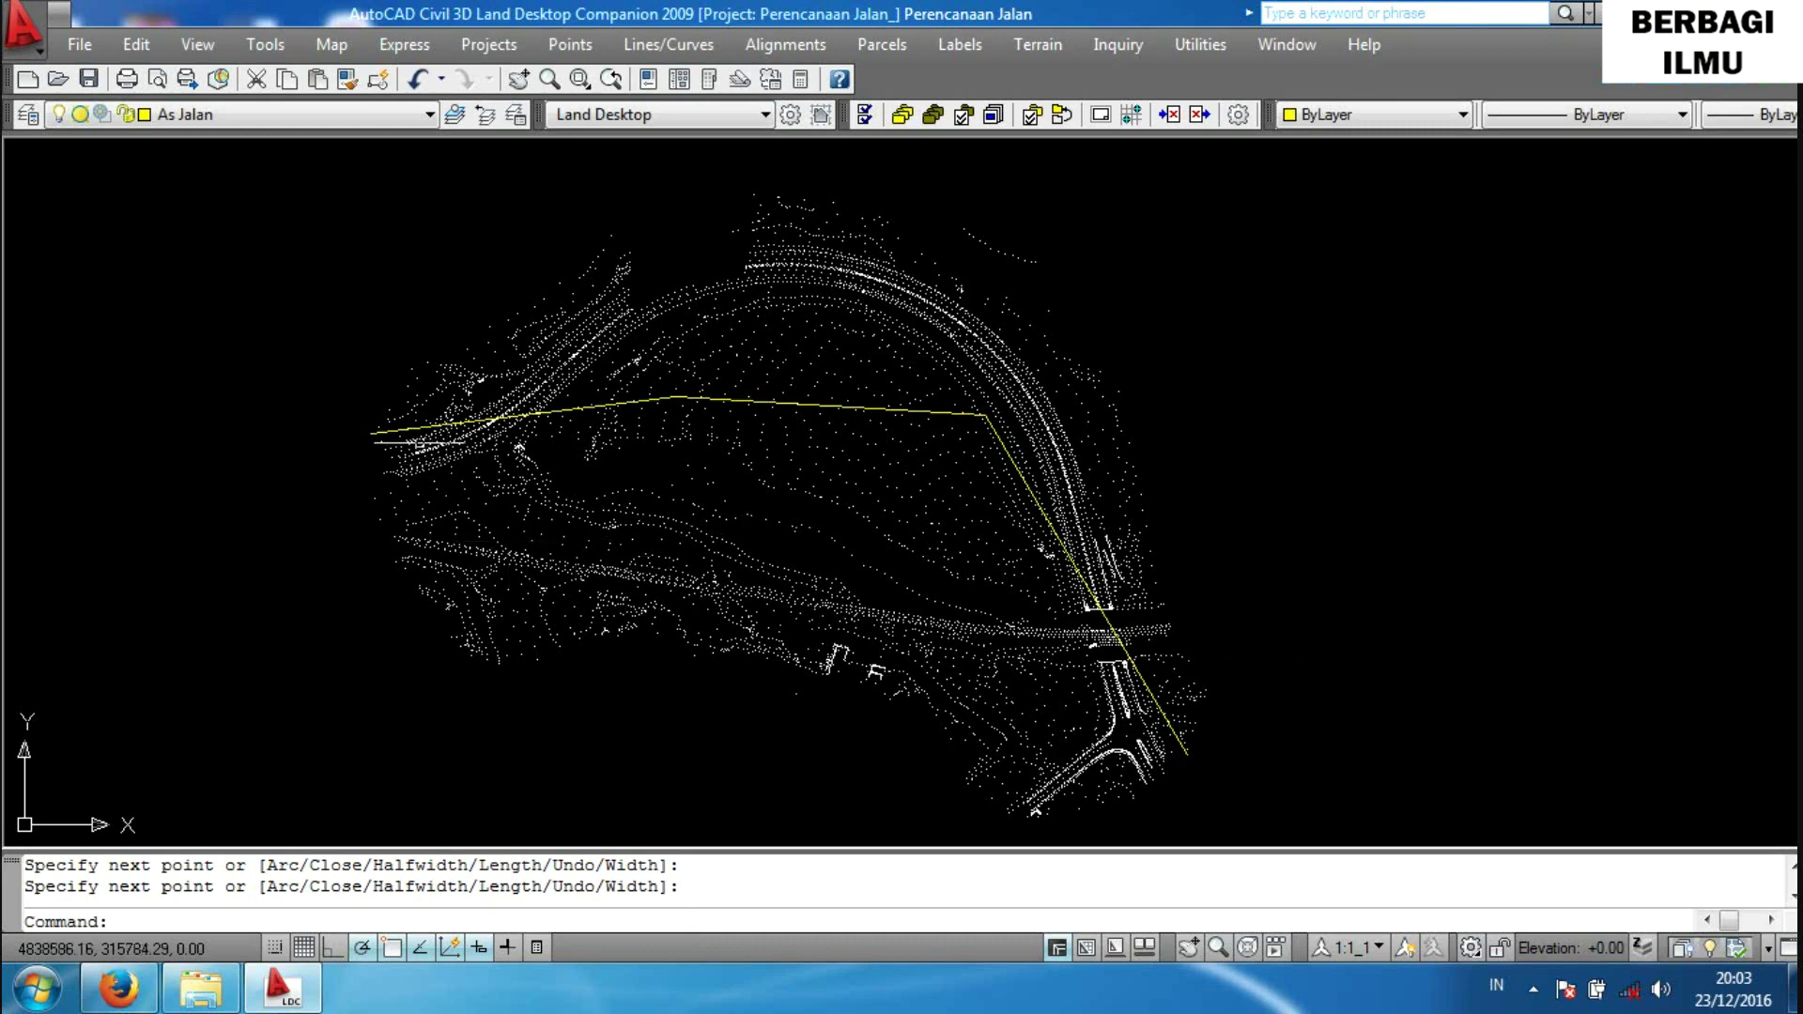
Hide the Titik Ukur survey points layer and select the yellow polyline.
left_click(278, 114)
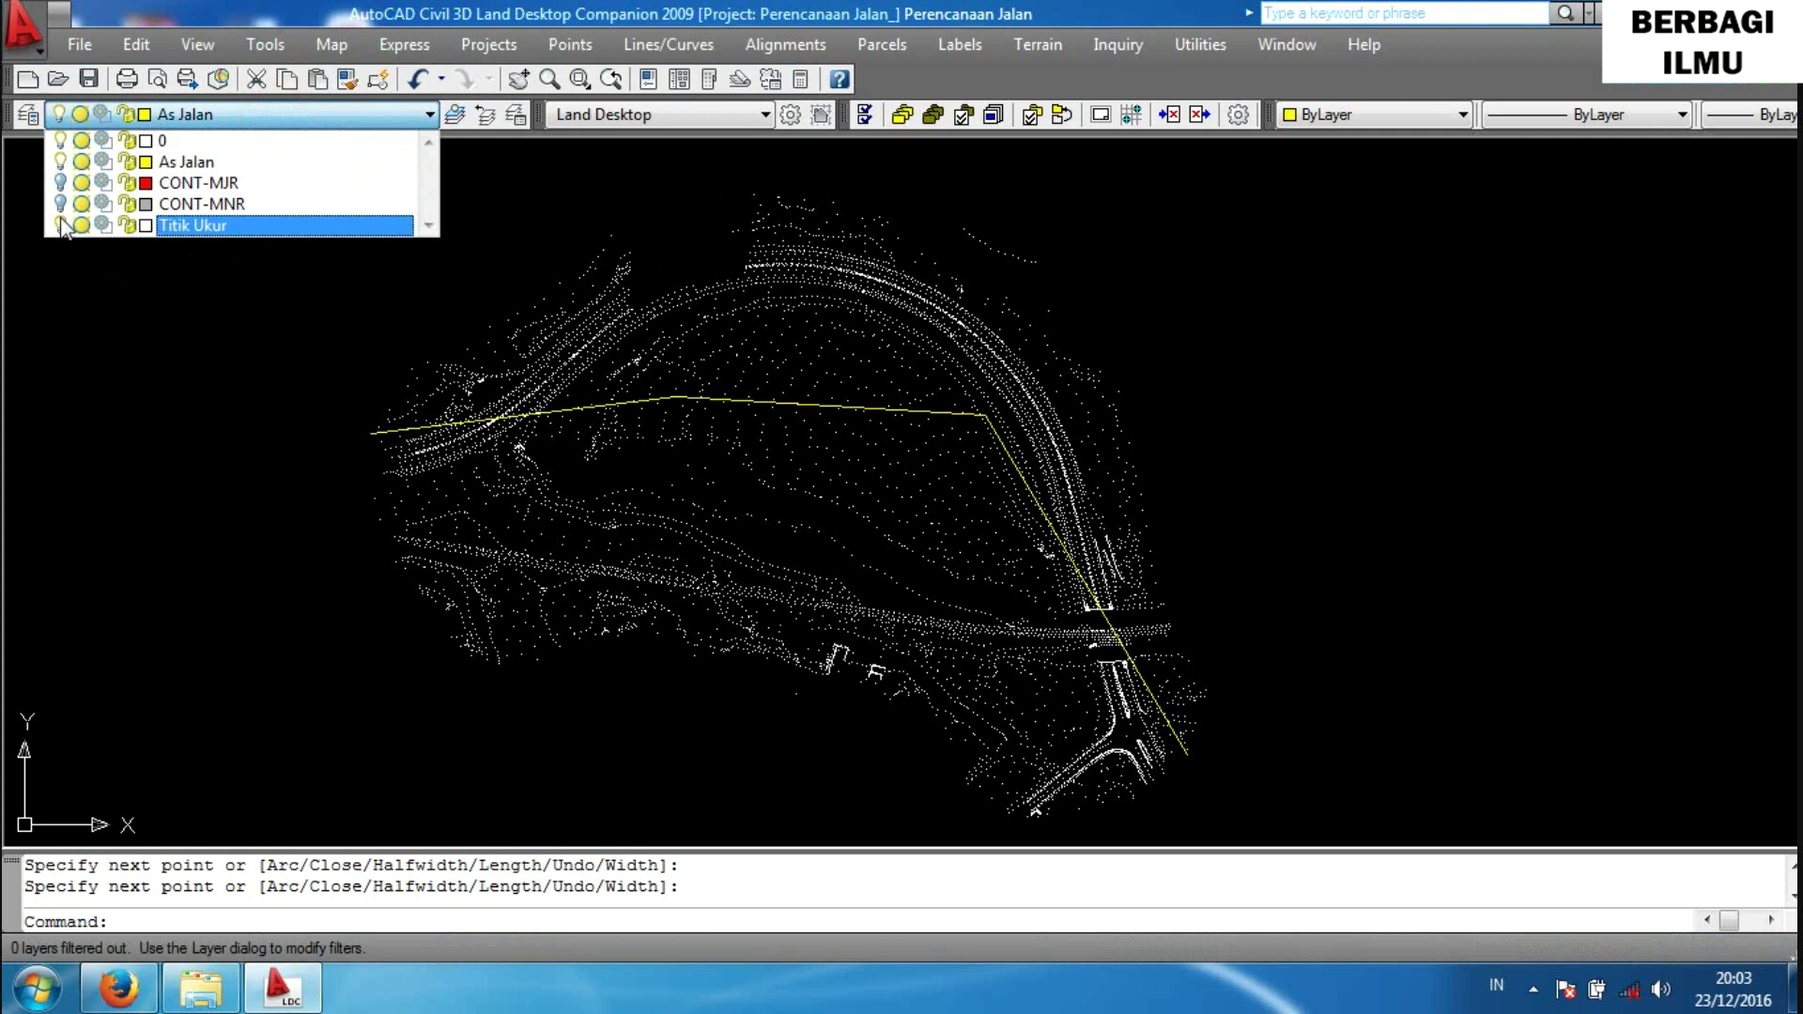
left_click(60, 225)
left_click(145, 430)
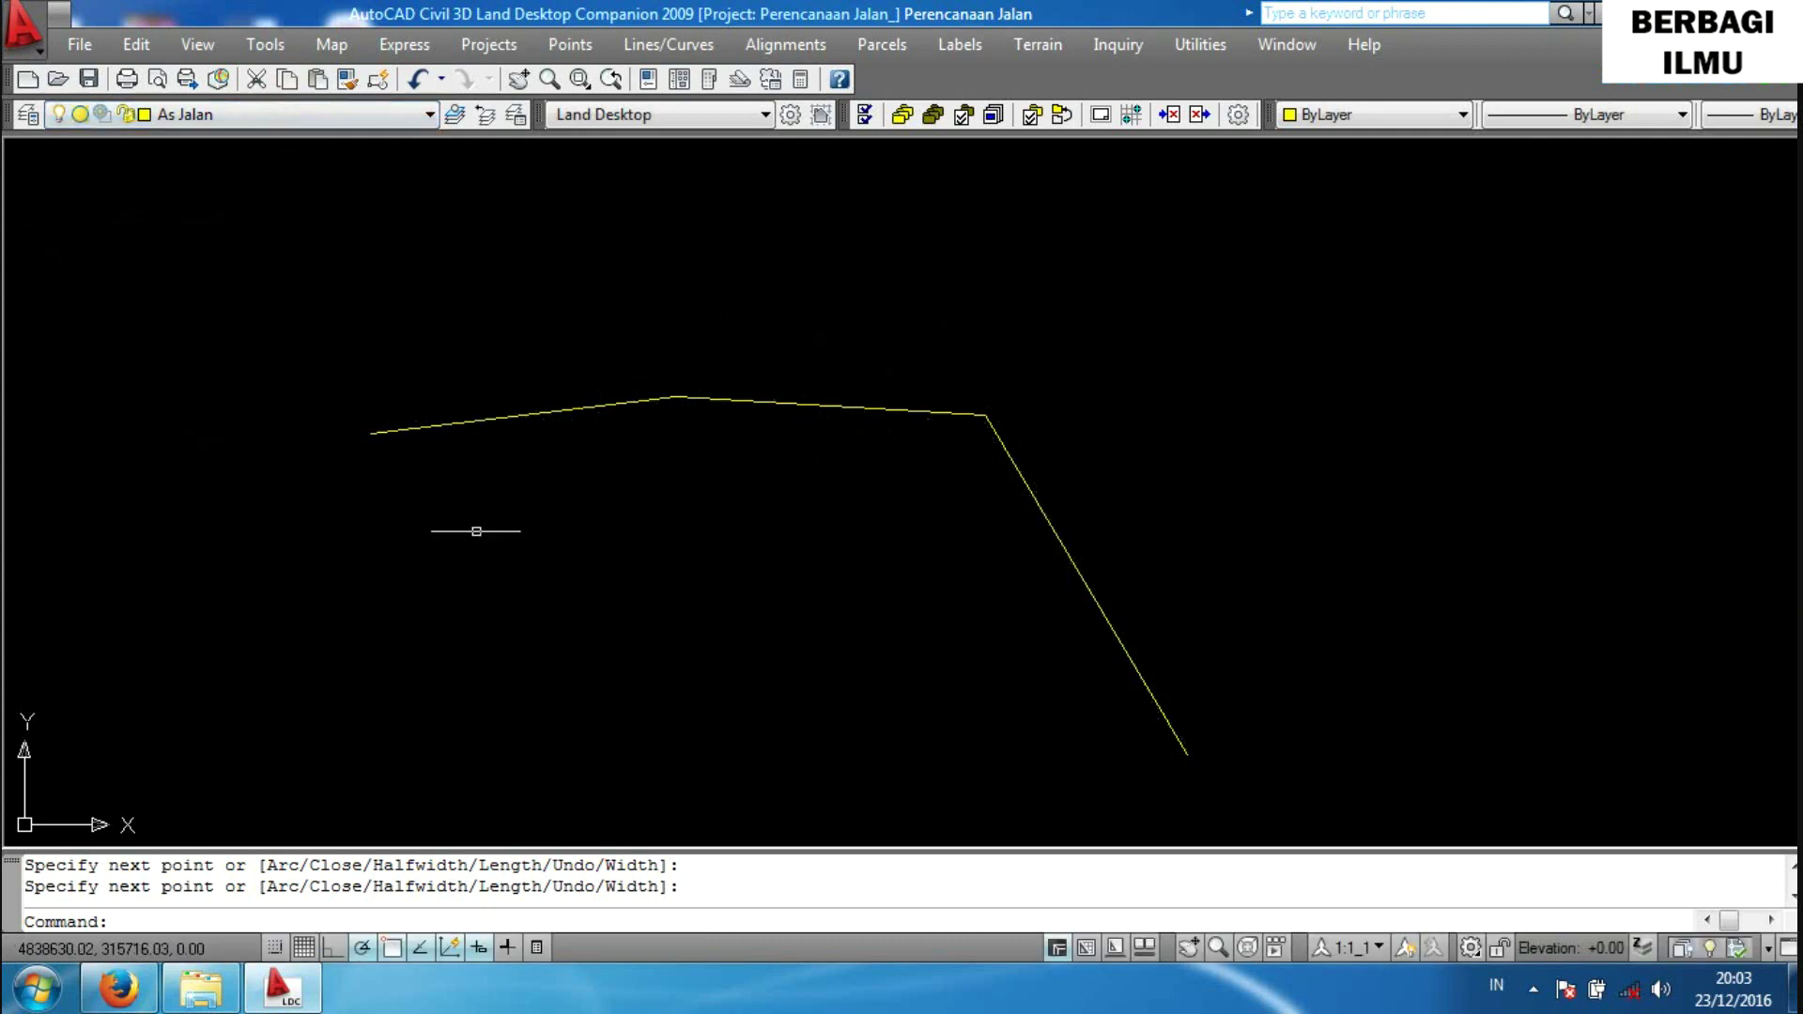
left_click(730, 396)
Define alignment 'Aligment Jalan' from the polyline, description 'Jalan Rencana', starting station 0.00.
left_click(804, 43)
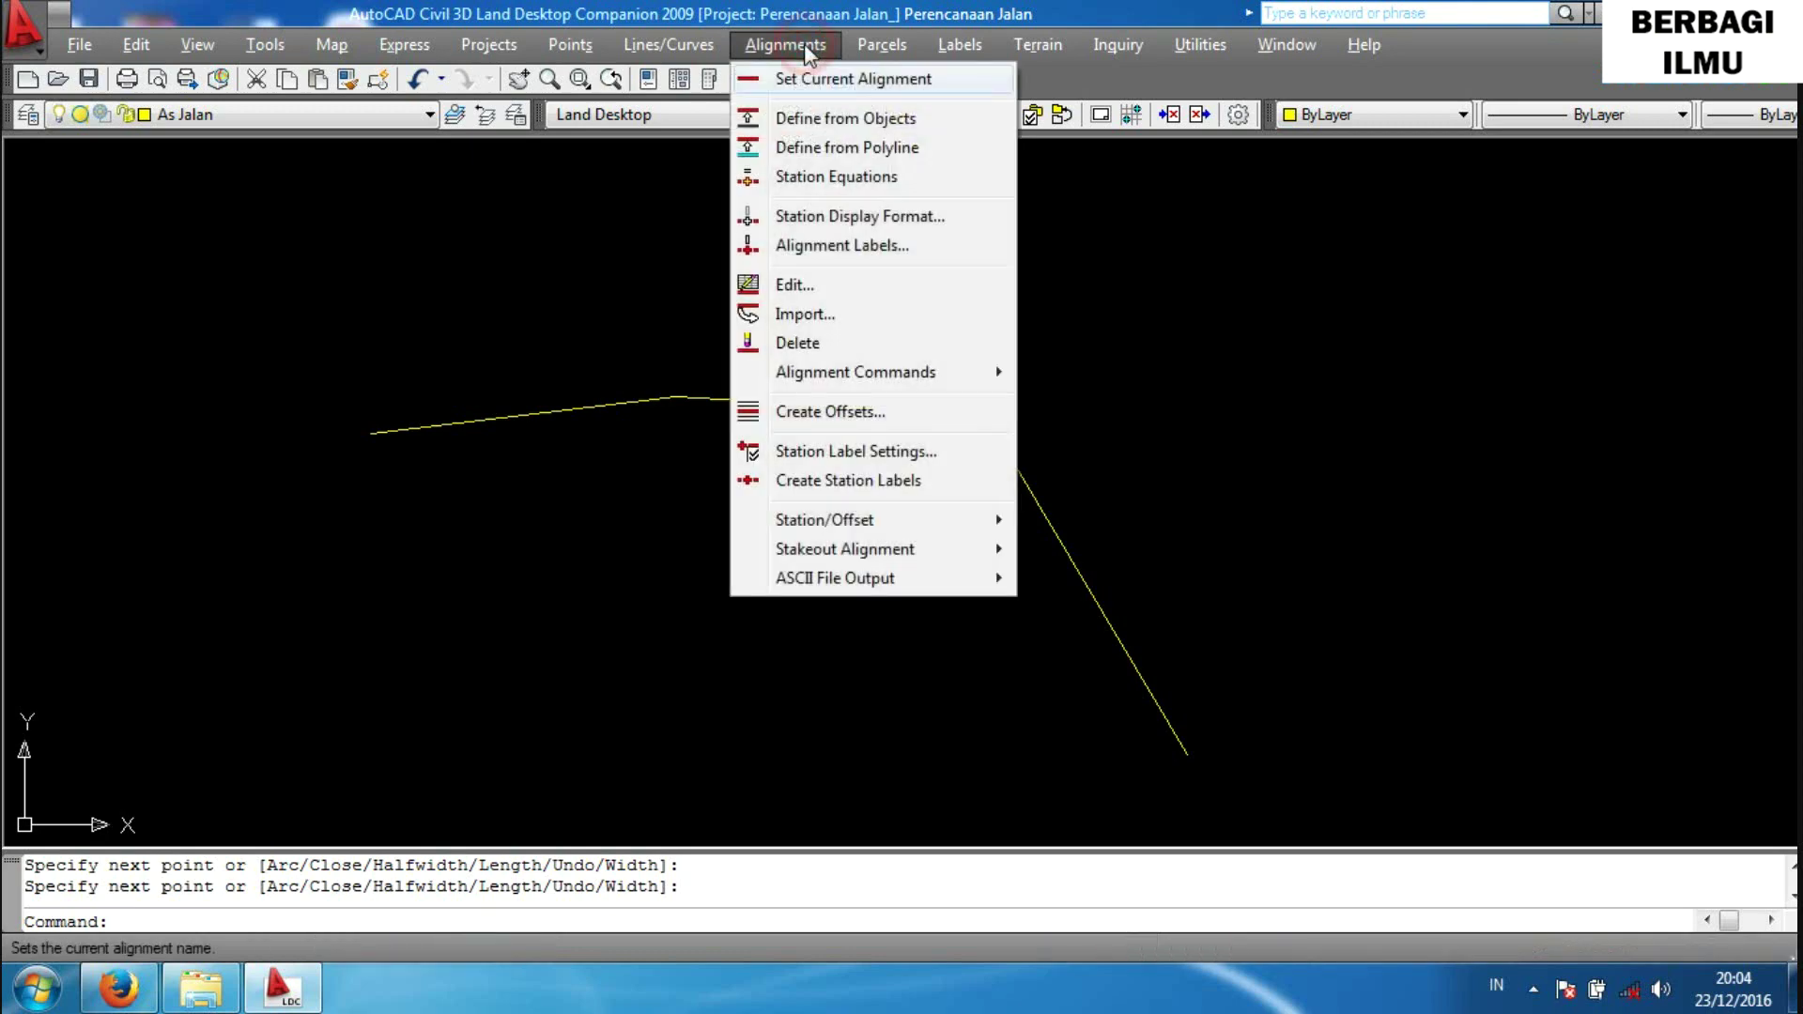
left_click(820, 150)
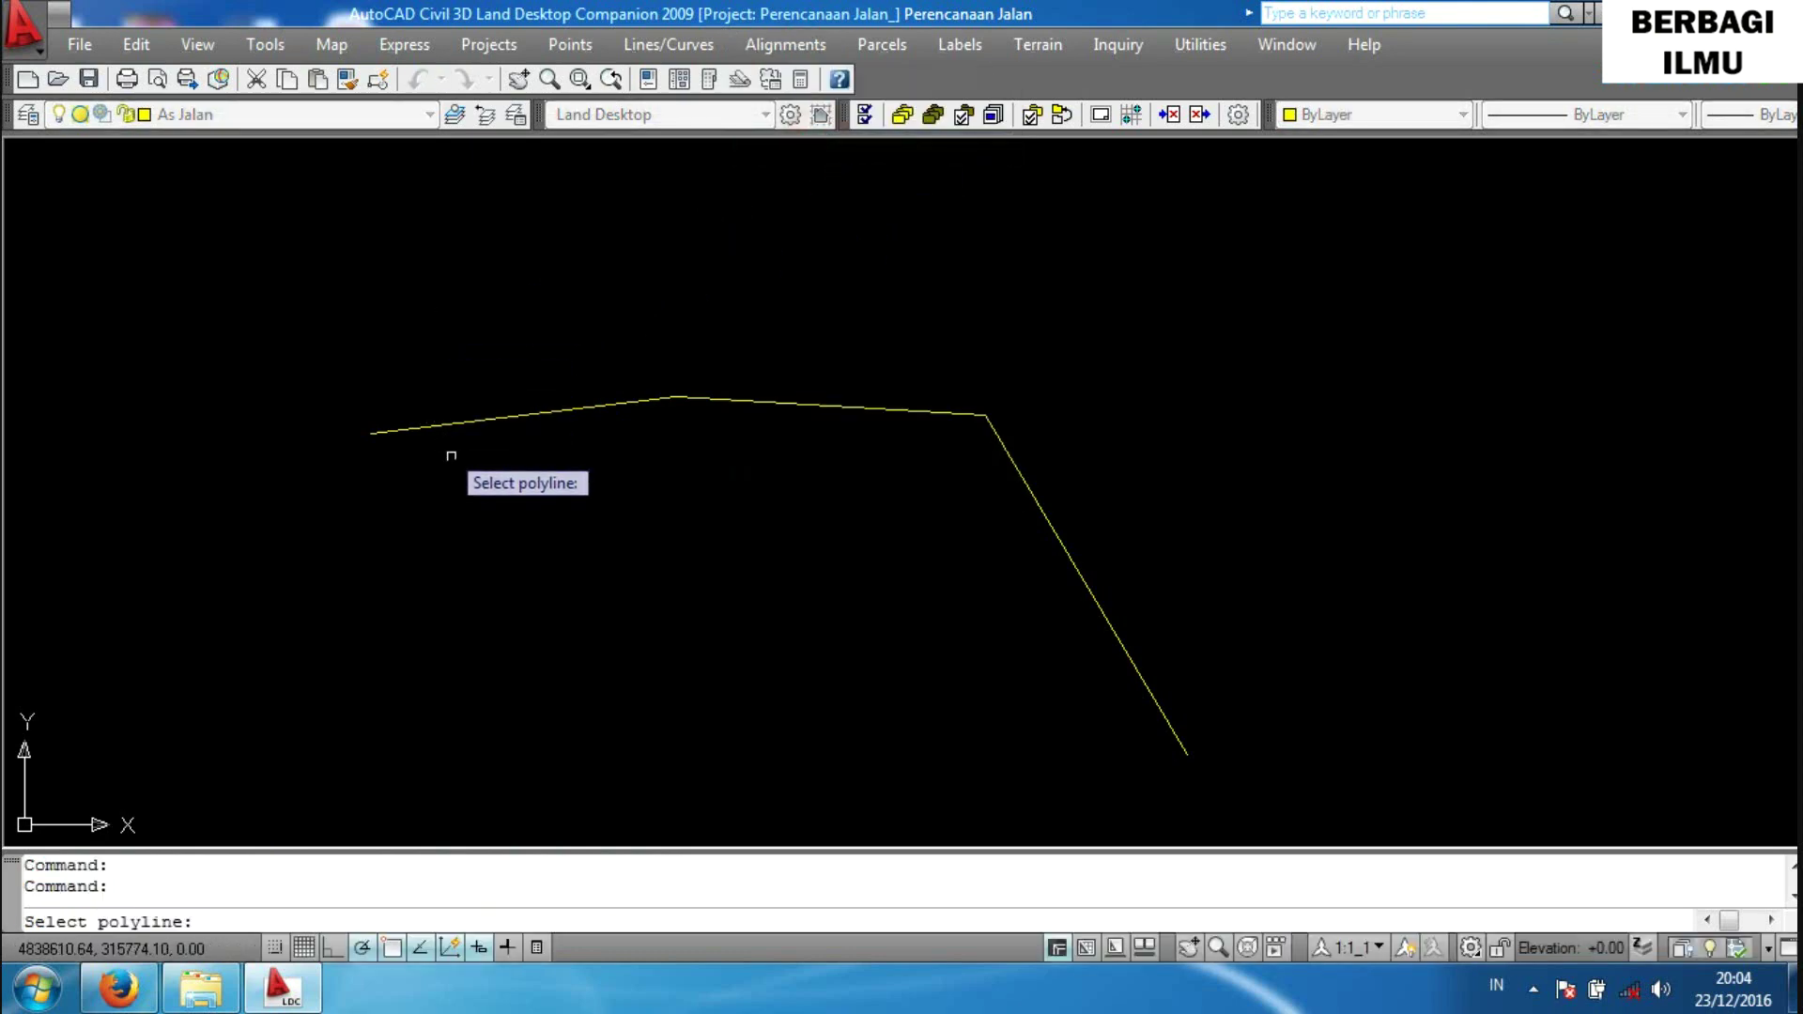
left_click(447, 424)
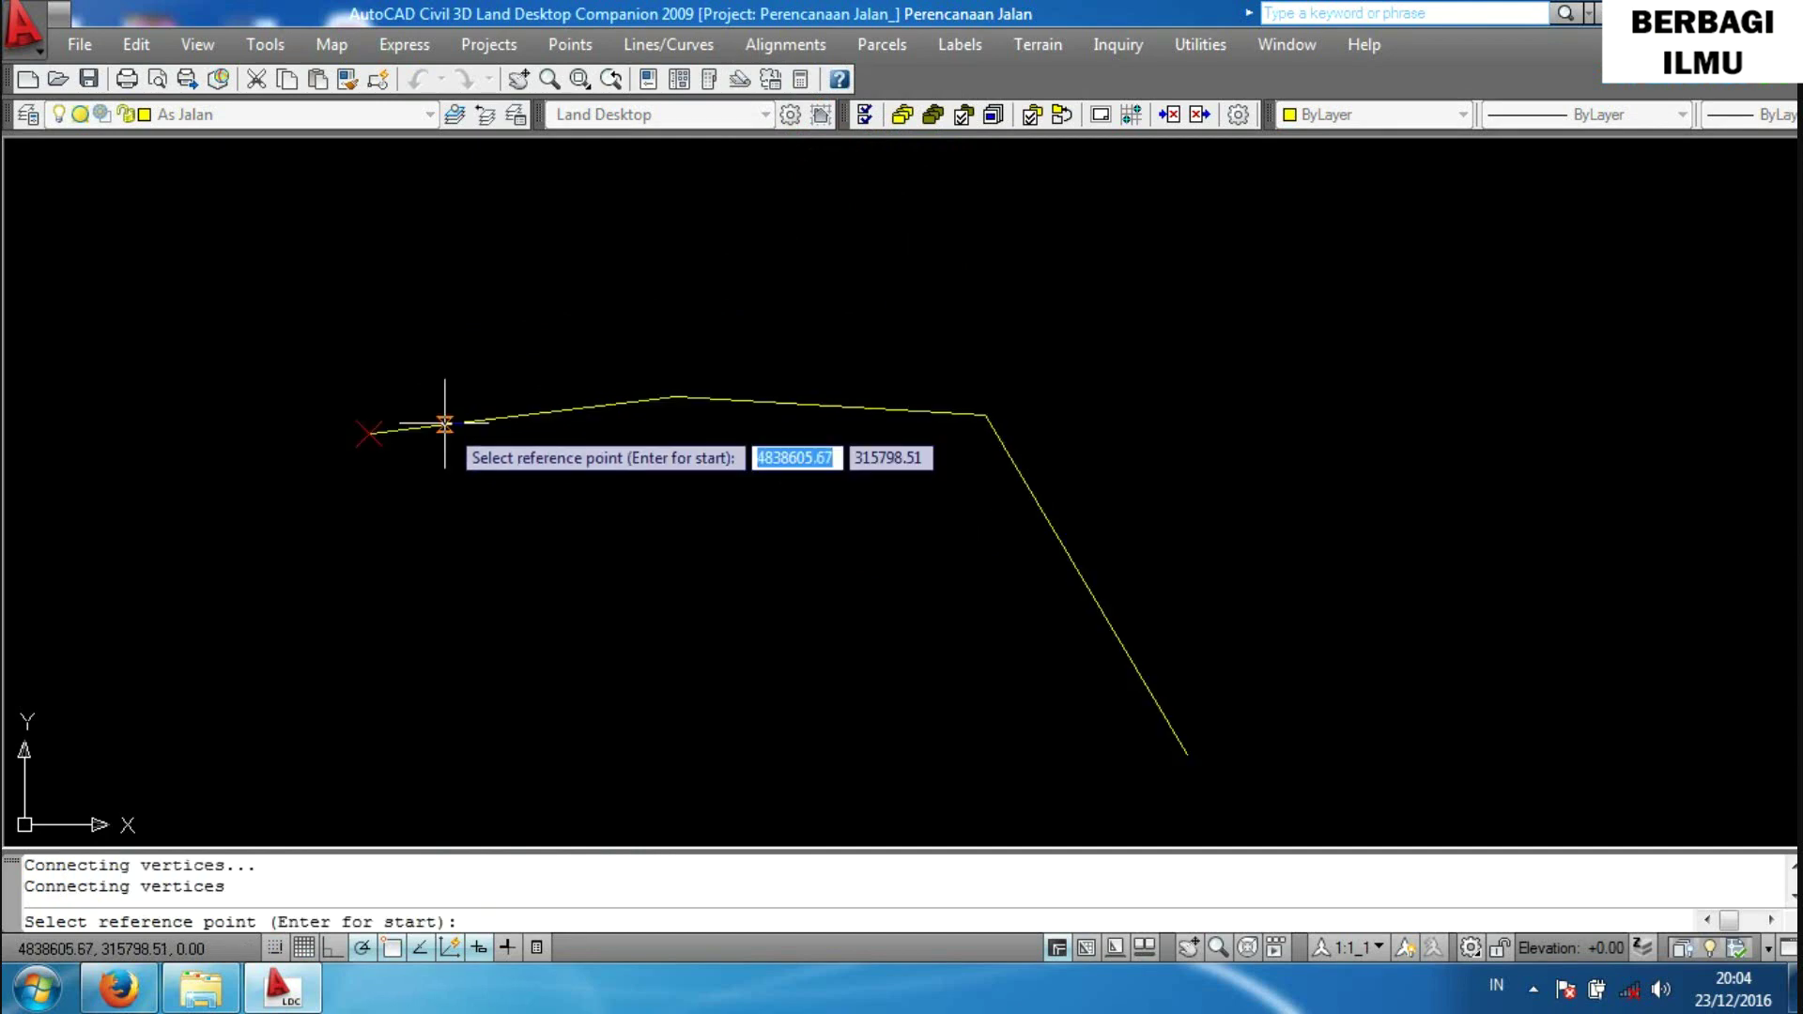
key("Return")
type("Alig")
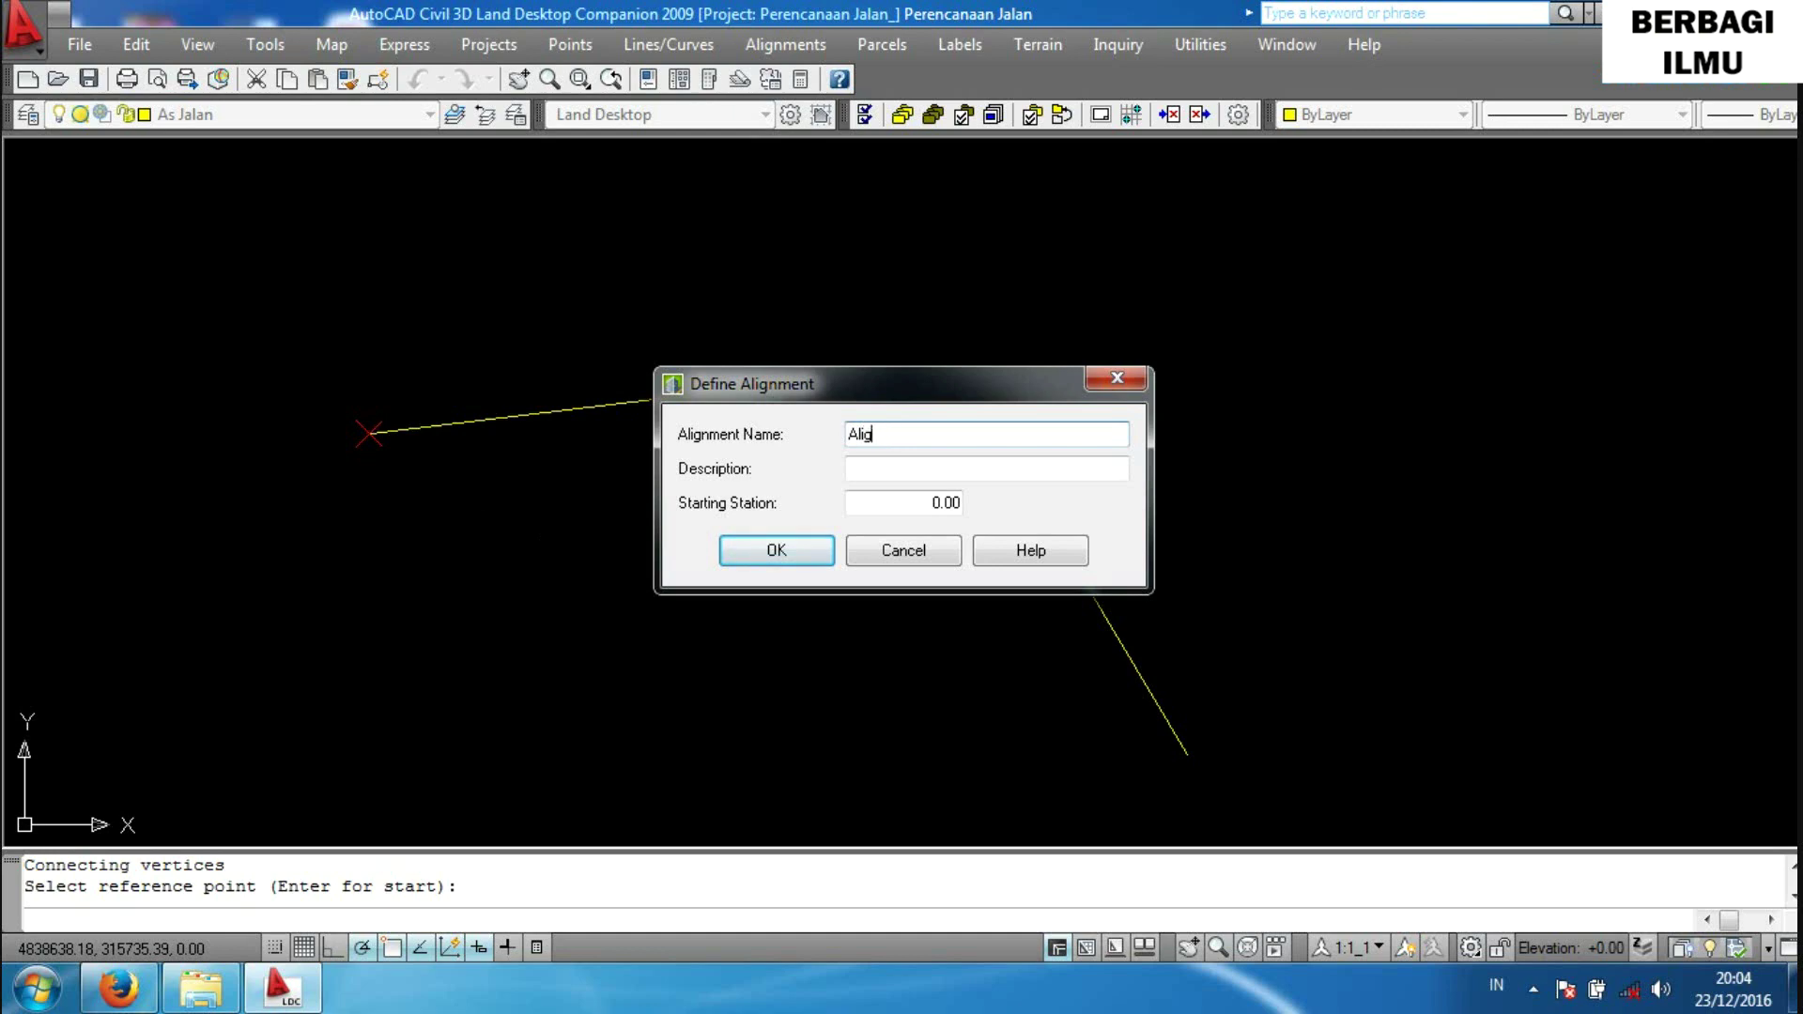
left_click(487, 510)
type("ment Jalan")
left_click(876, 465)
type("Jalan Rencana")
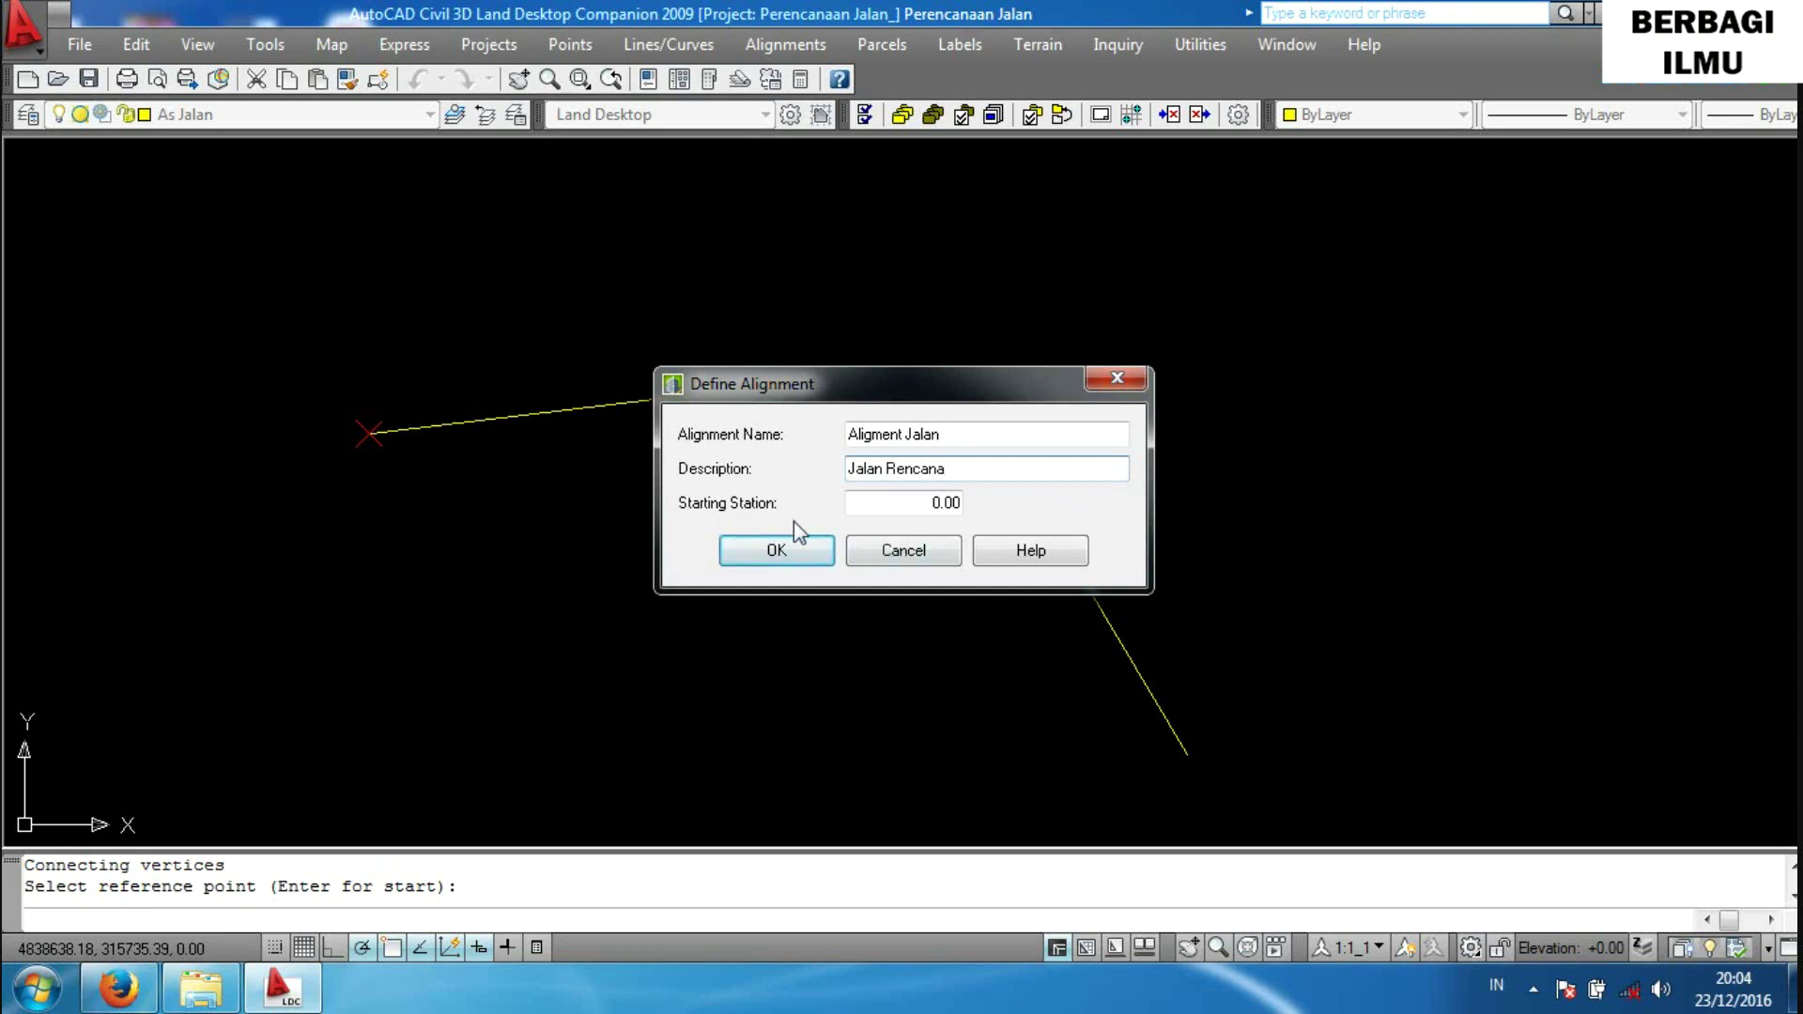
left_click(928, 507)
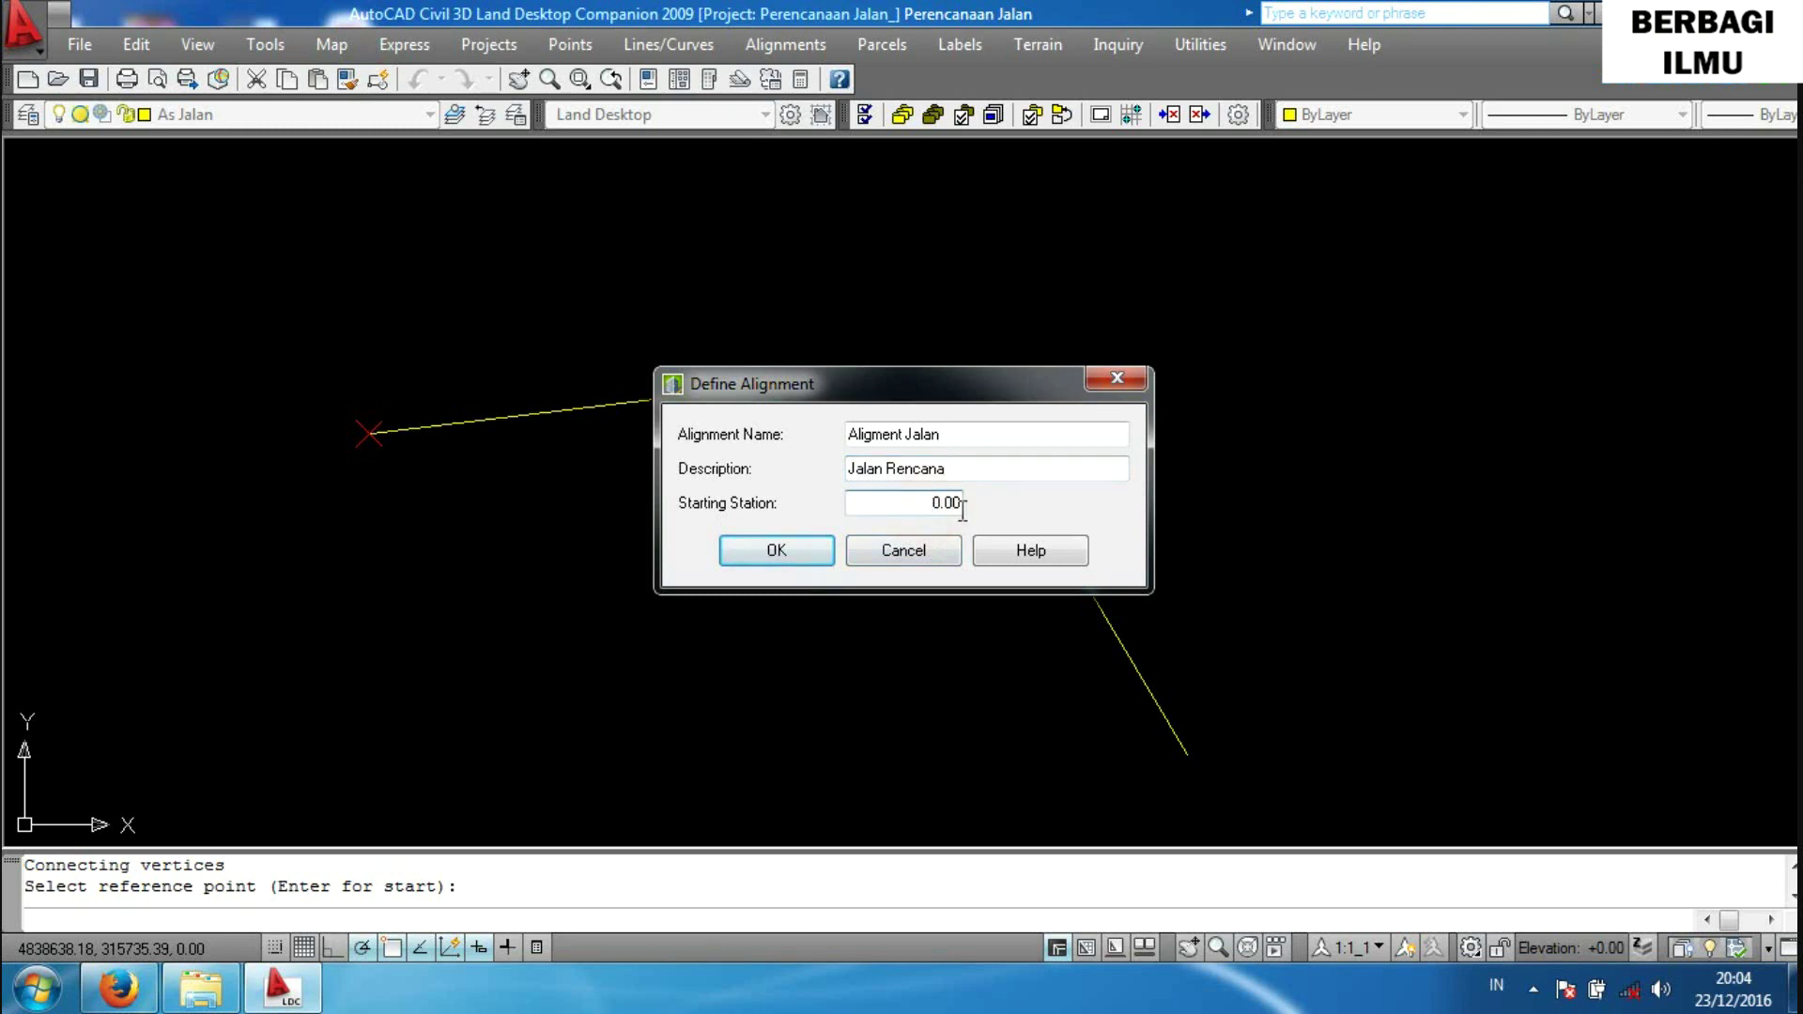
left_click(769, 553)
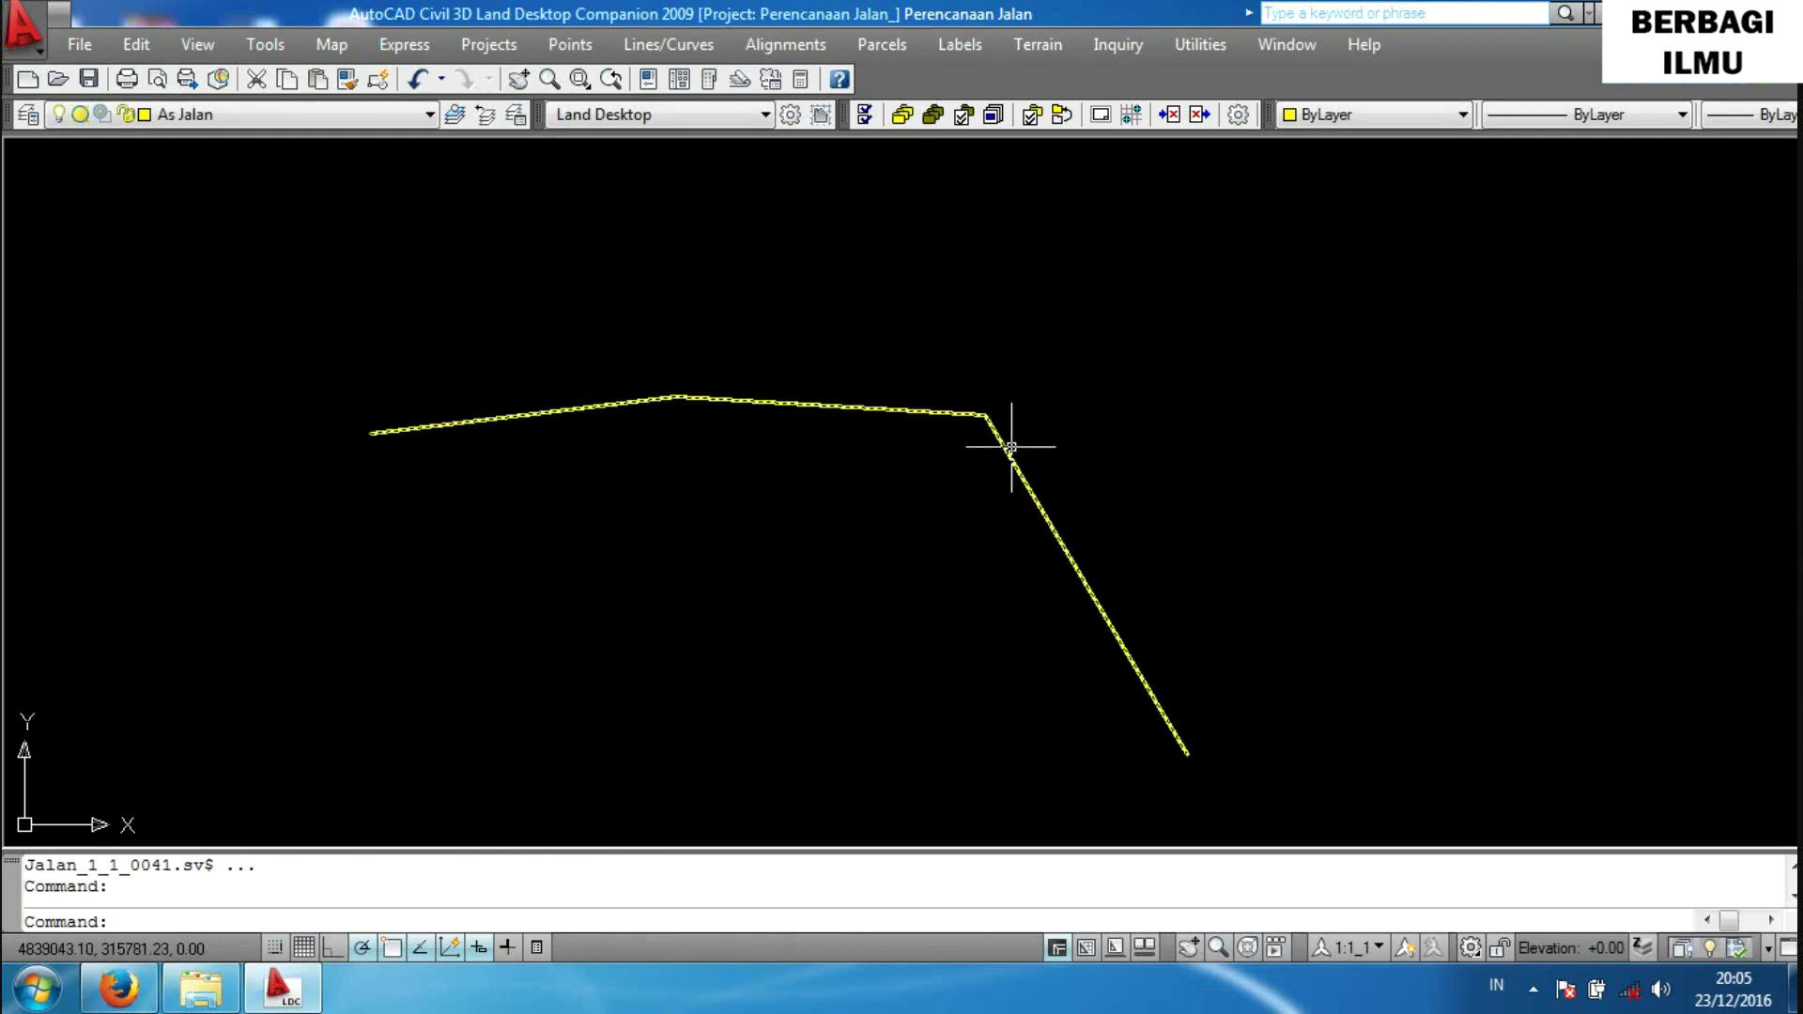
left_click(789, 44)
Give the bend at station 0+237.639 a radius-6 curve, then select the 0+477.001 bend.
left_click(805, 284)
left_click_drag(916, 230, 1409, 272)
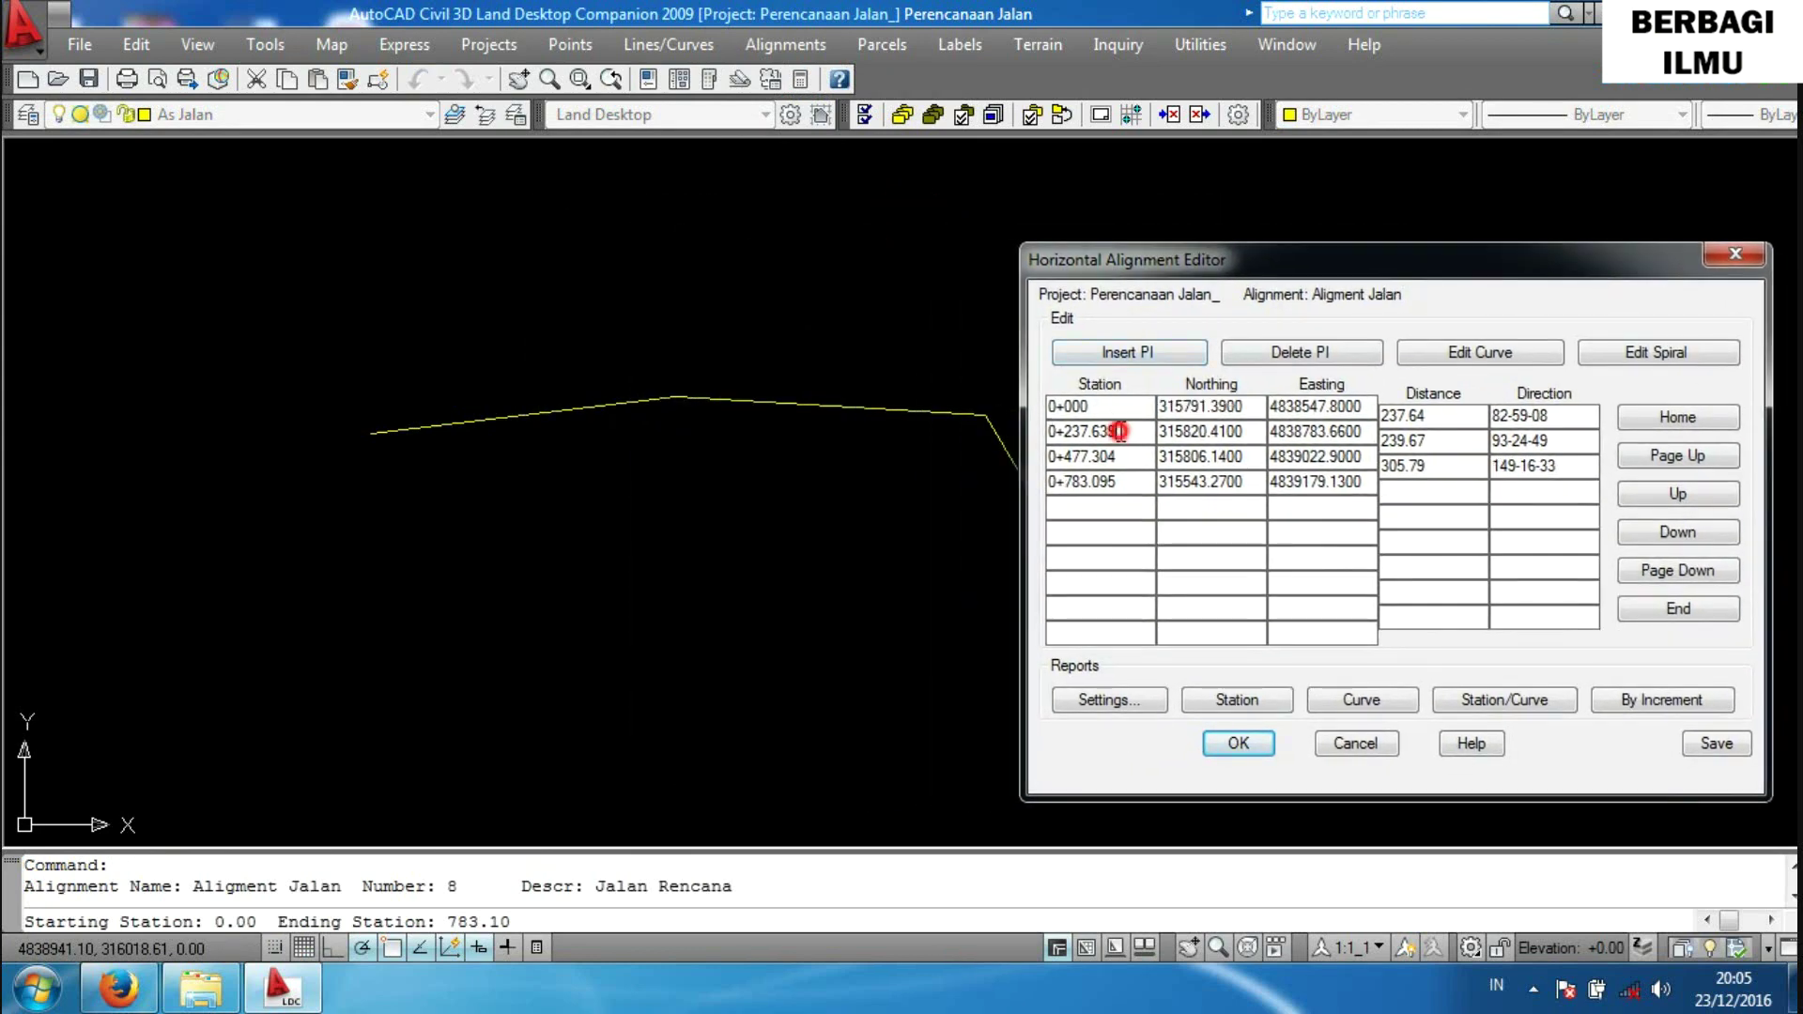
left_click_drag(1120, 432, 1045, 429)
left_click(1482, 357)
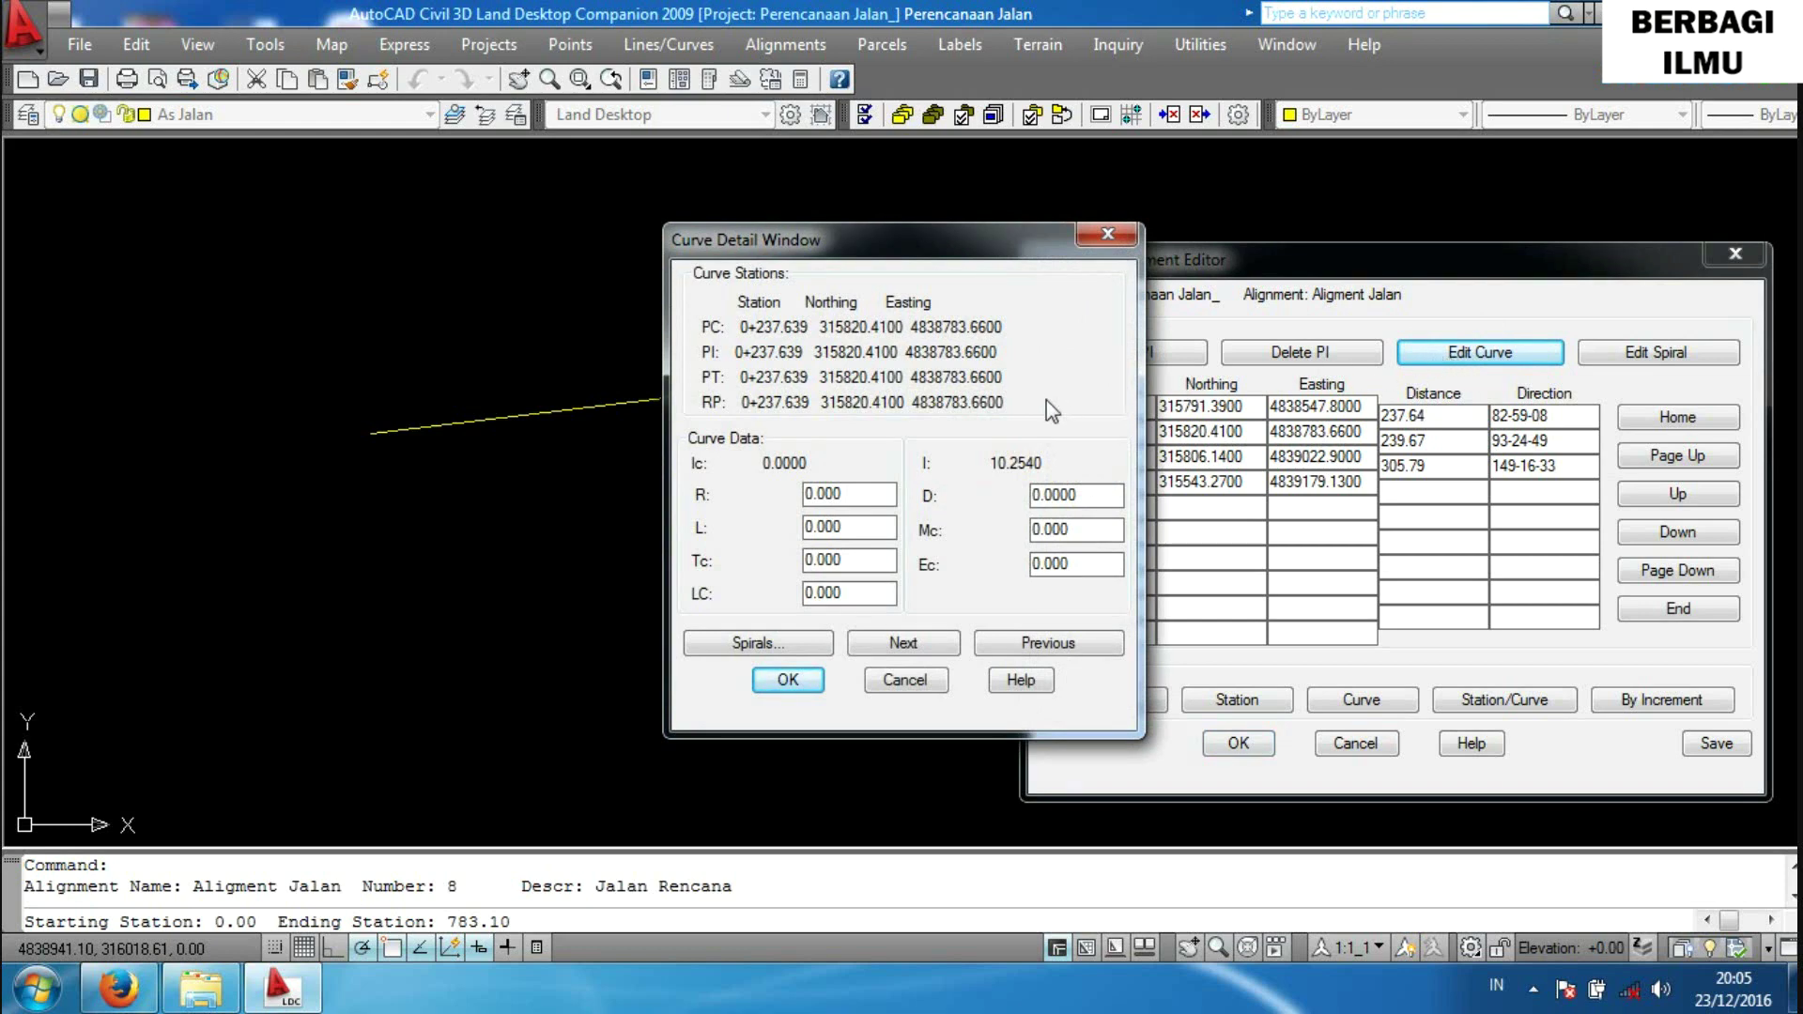
double_click(856, 491)
type("6")
left_click(788, 680)
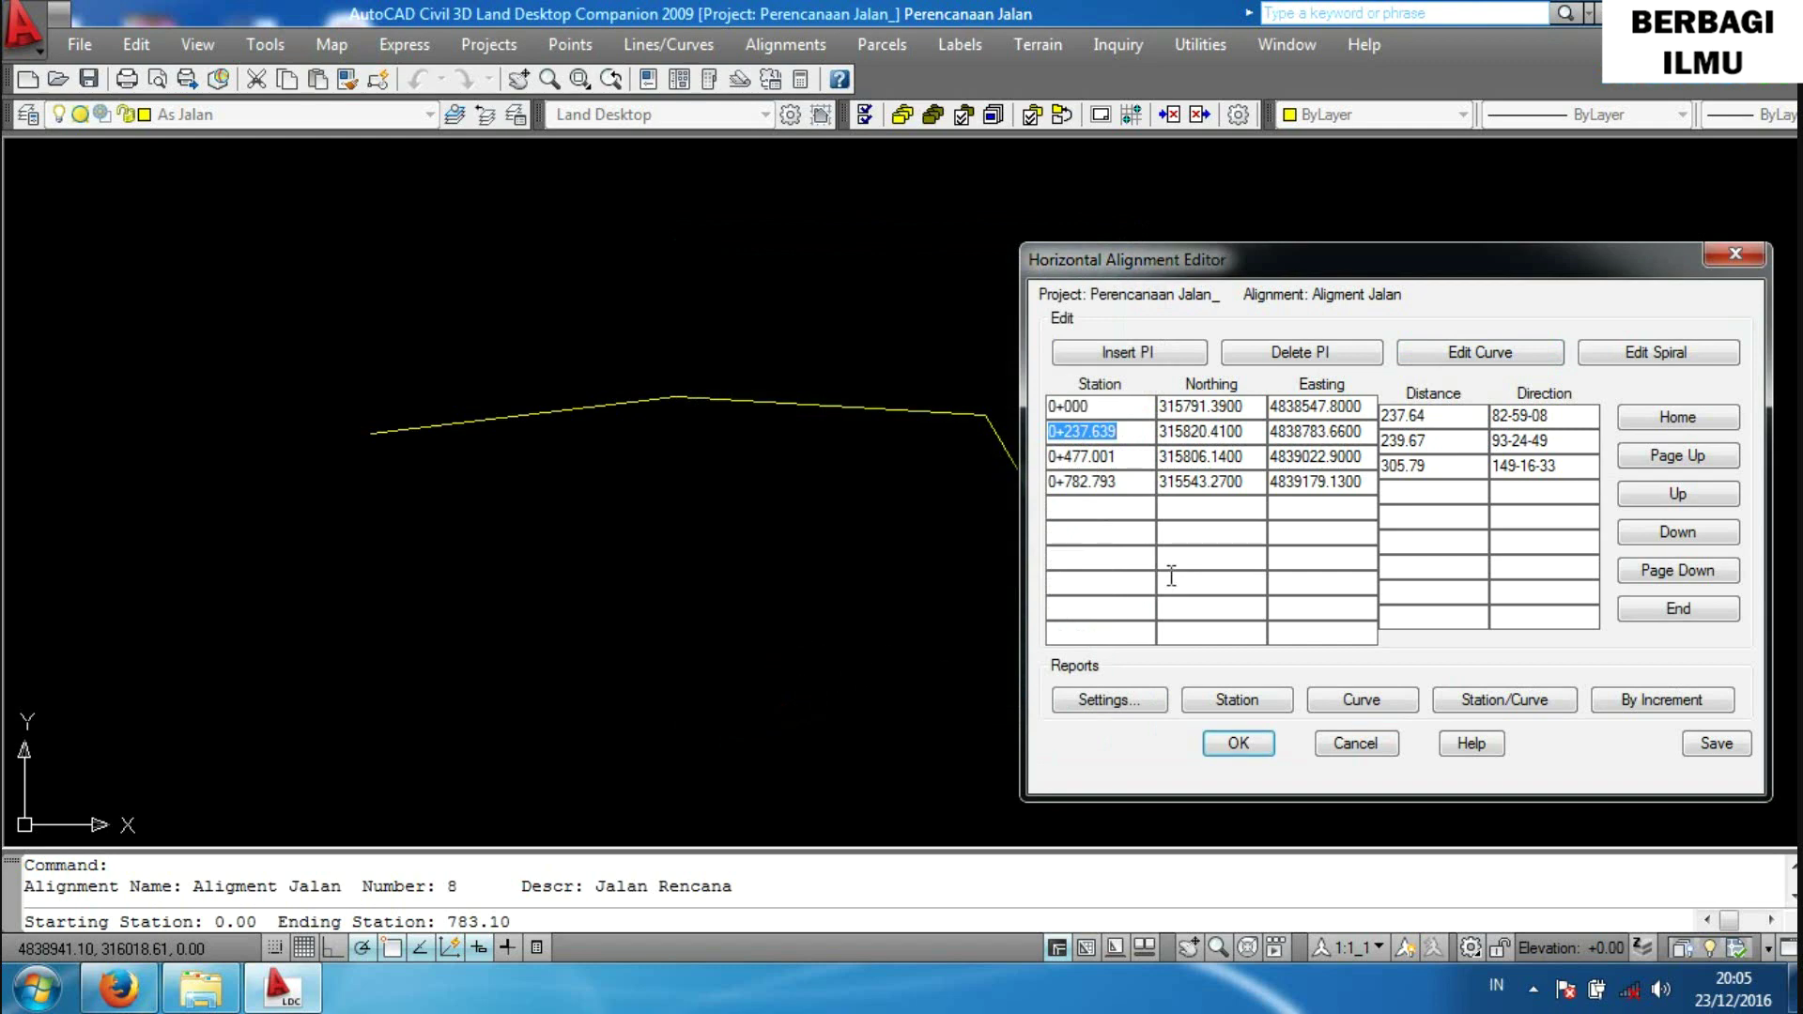
left_click(1125, 456)
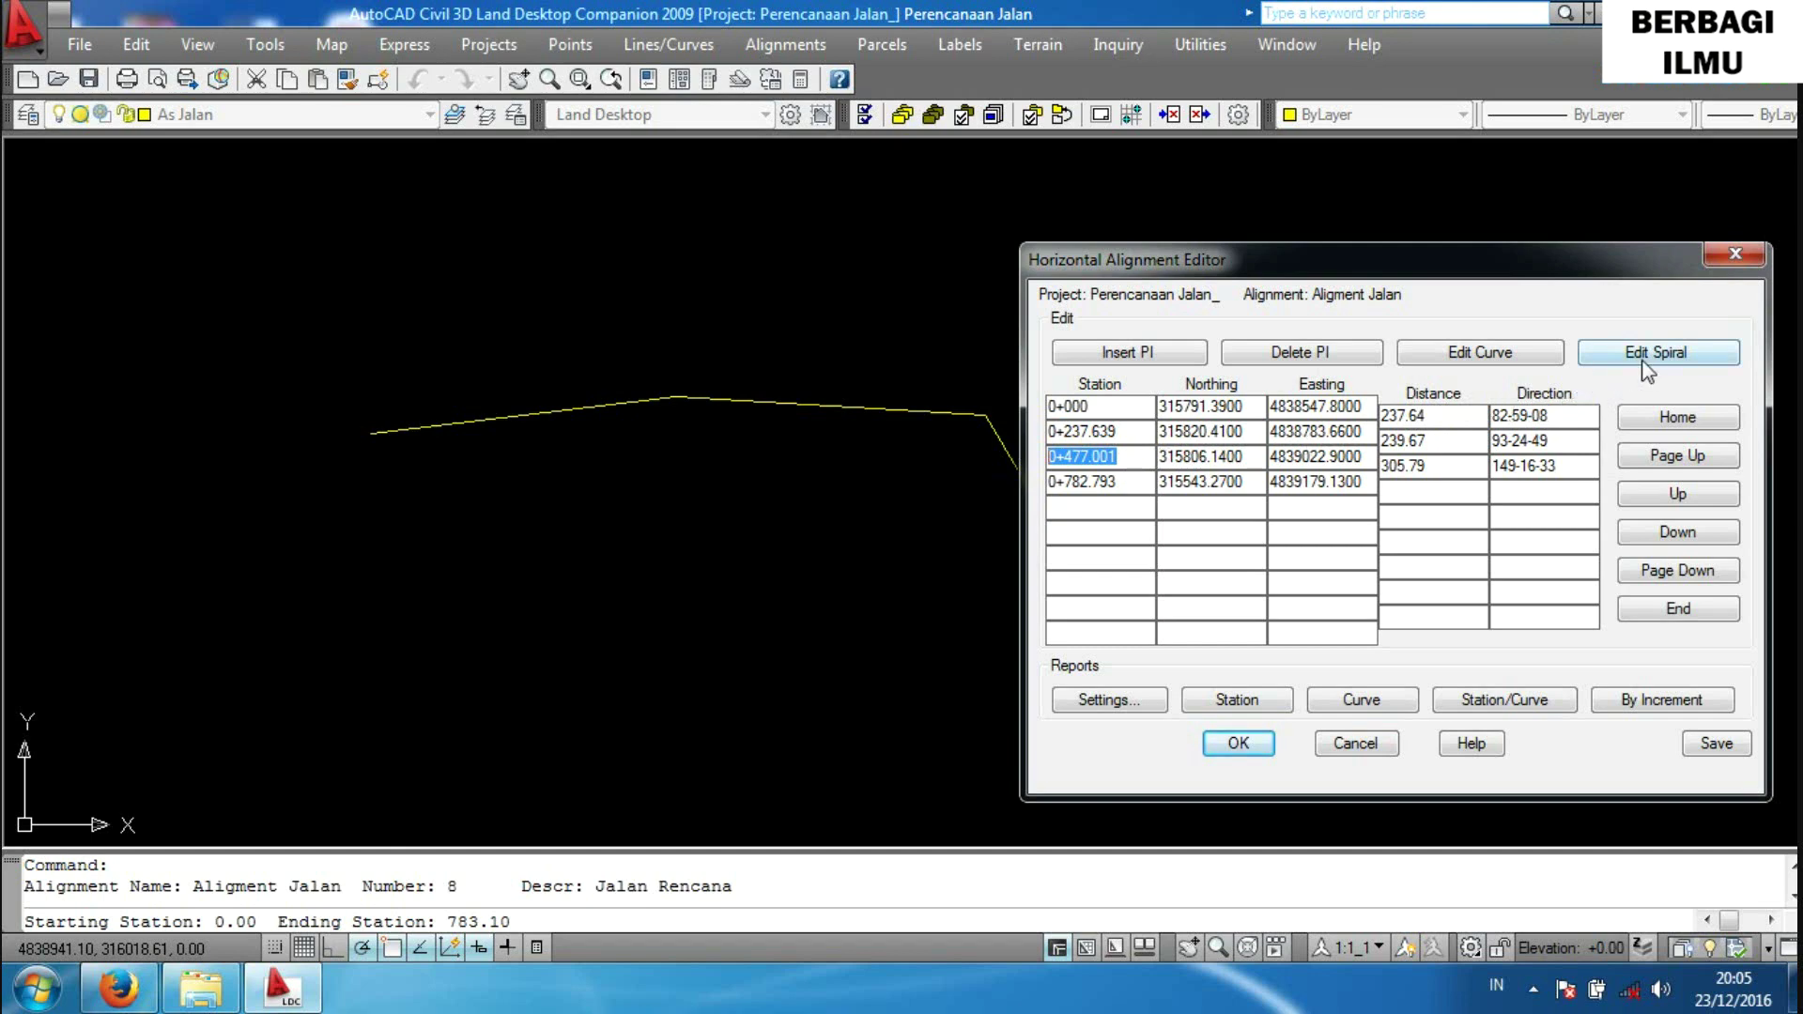
left_click(1135, 457)
Apply a radius-200 curve with 30-long L1 and L2 spirals at the 0+477.001 bend.
left_click_drag(1134, 458, 937, 470)
left_click(1639, 357)
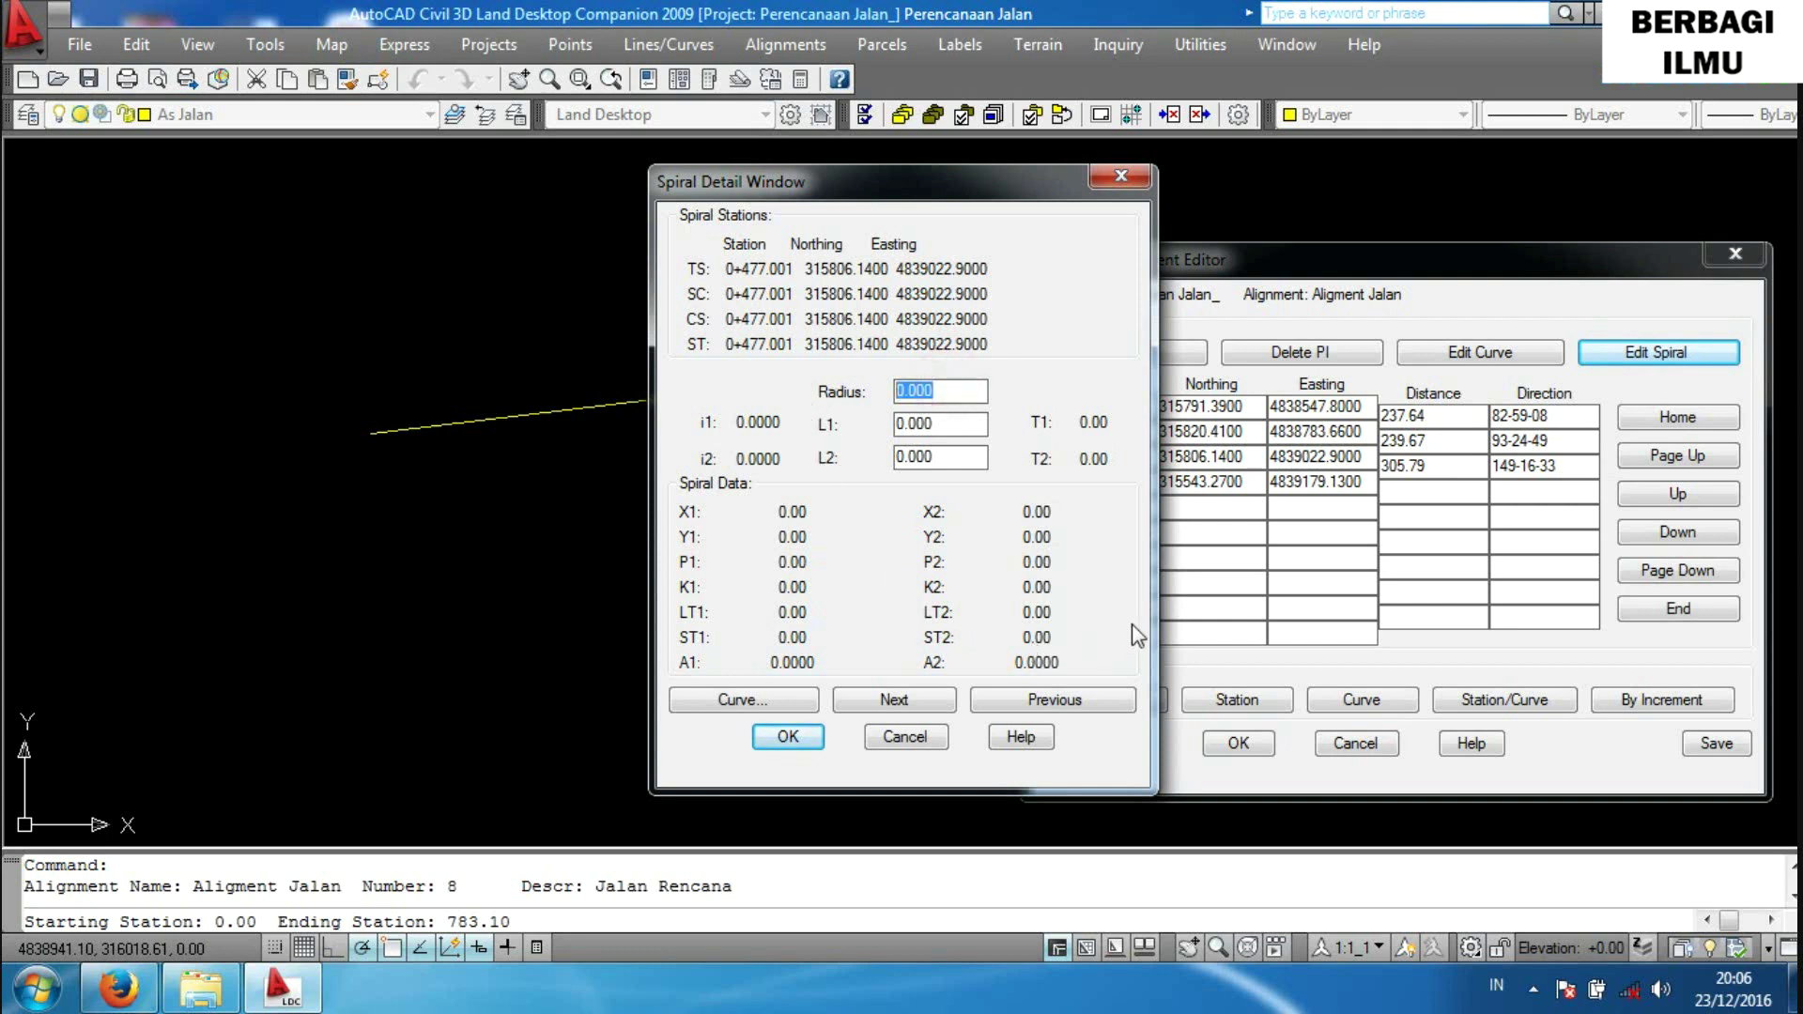
type("29")
type("00")
left_click(944, 423)
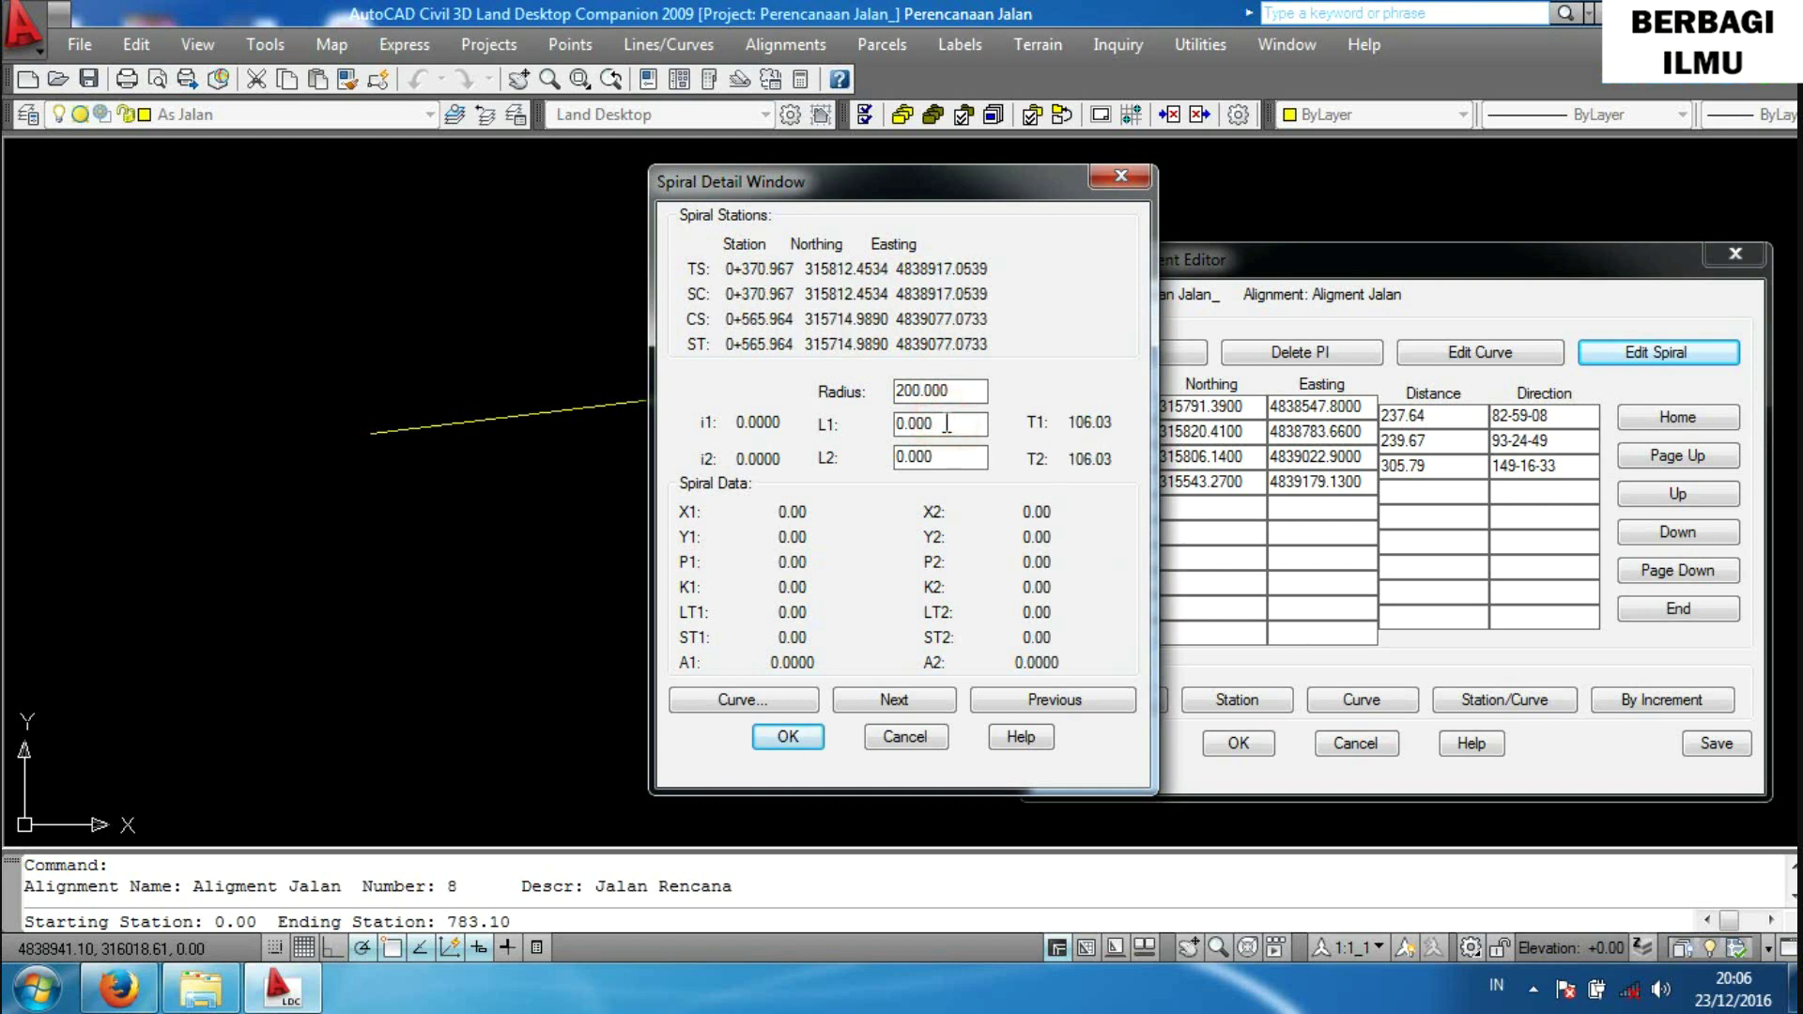
left_click_drag(904, 422, 793, 421)
type("30")
key("Tab")
type("3")
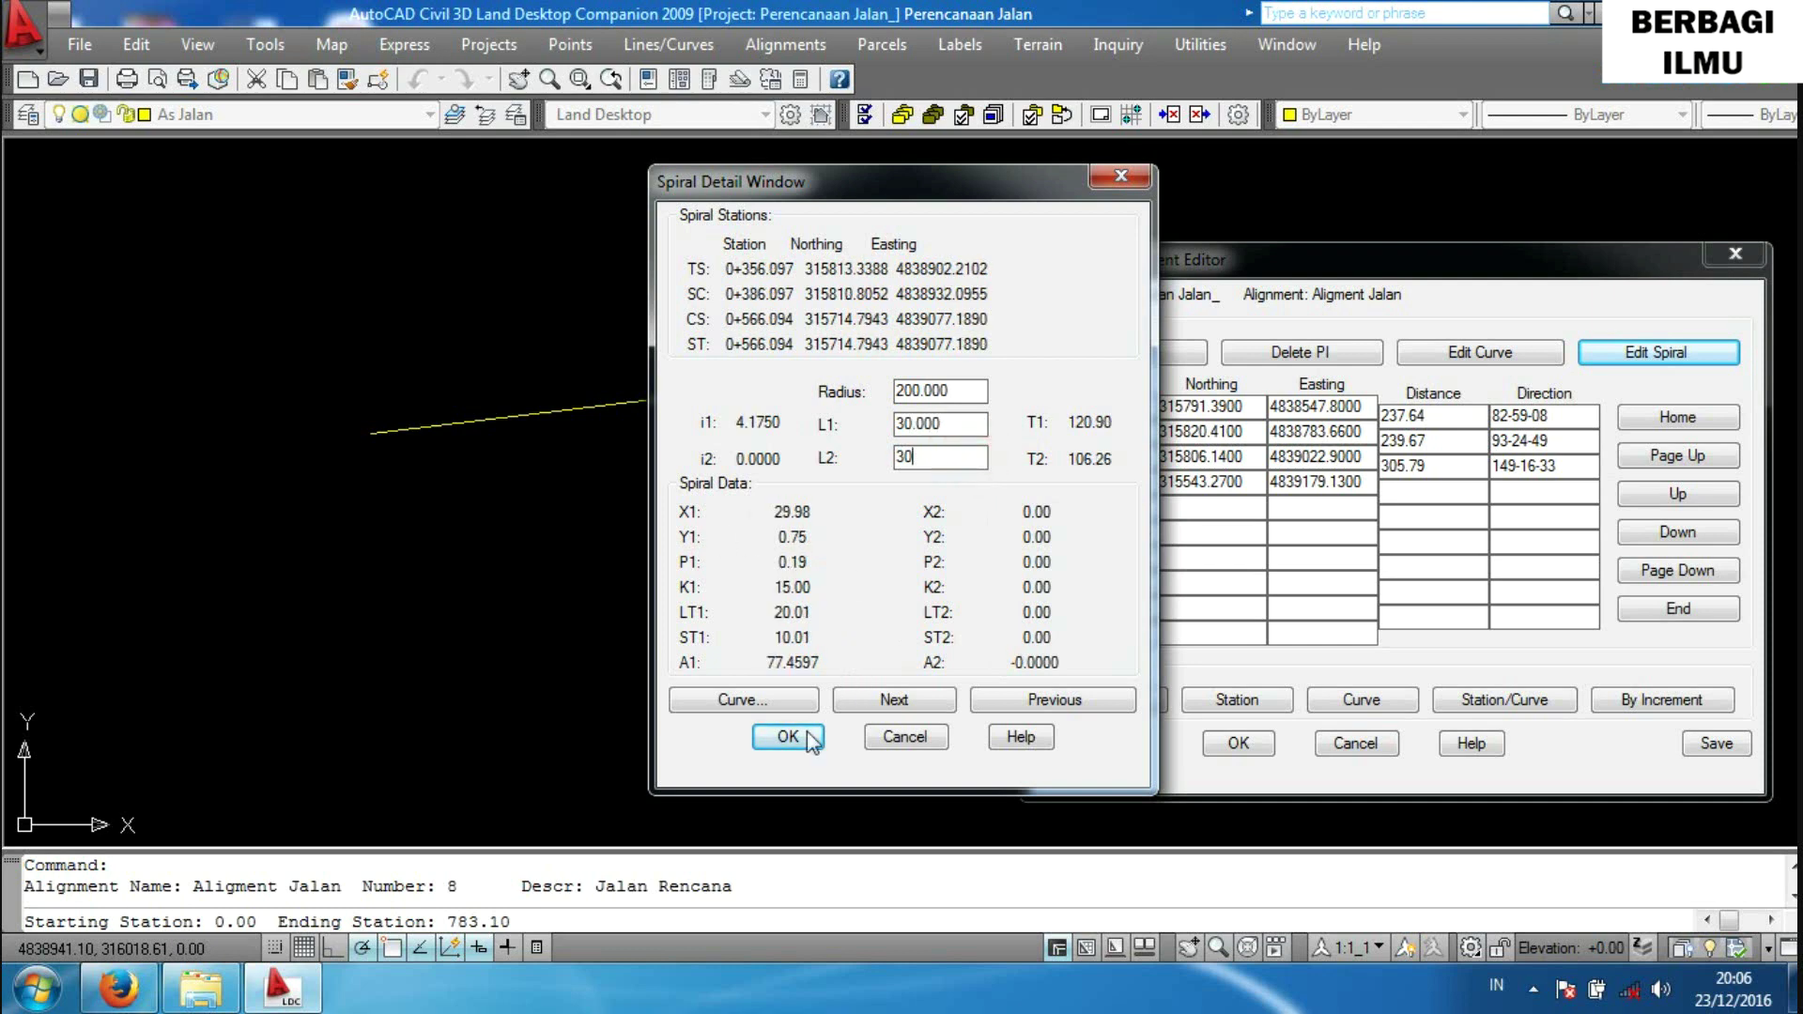
left_click(793, 739)
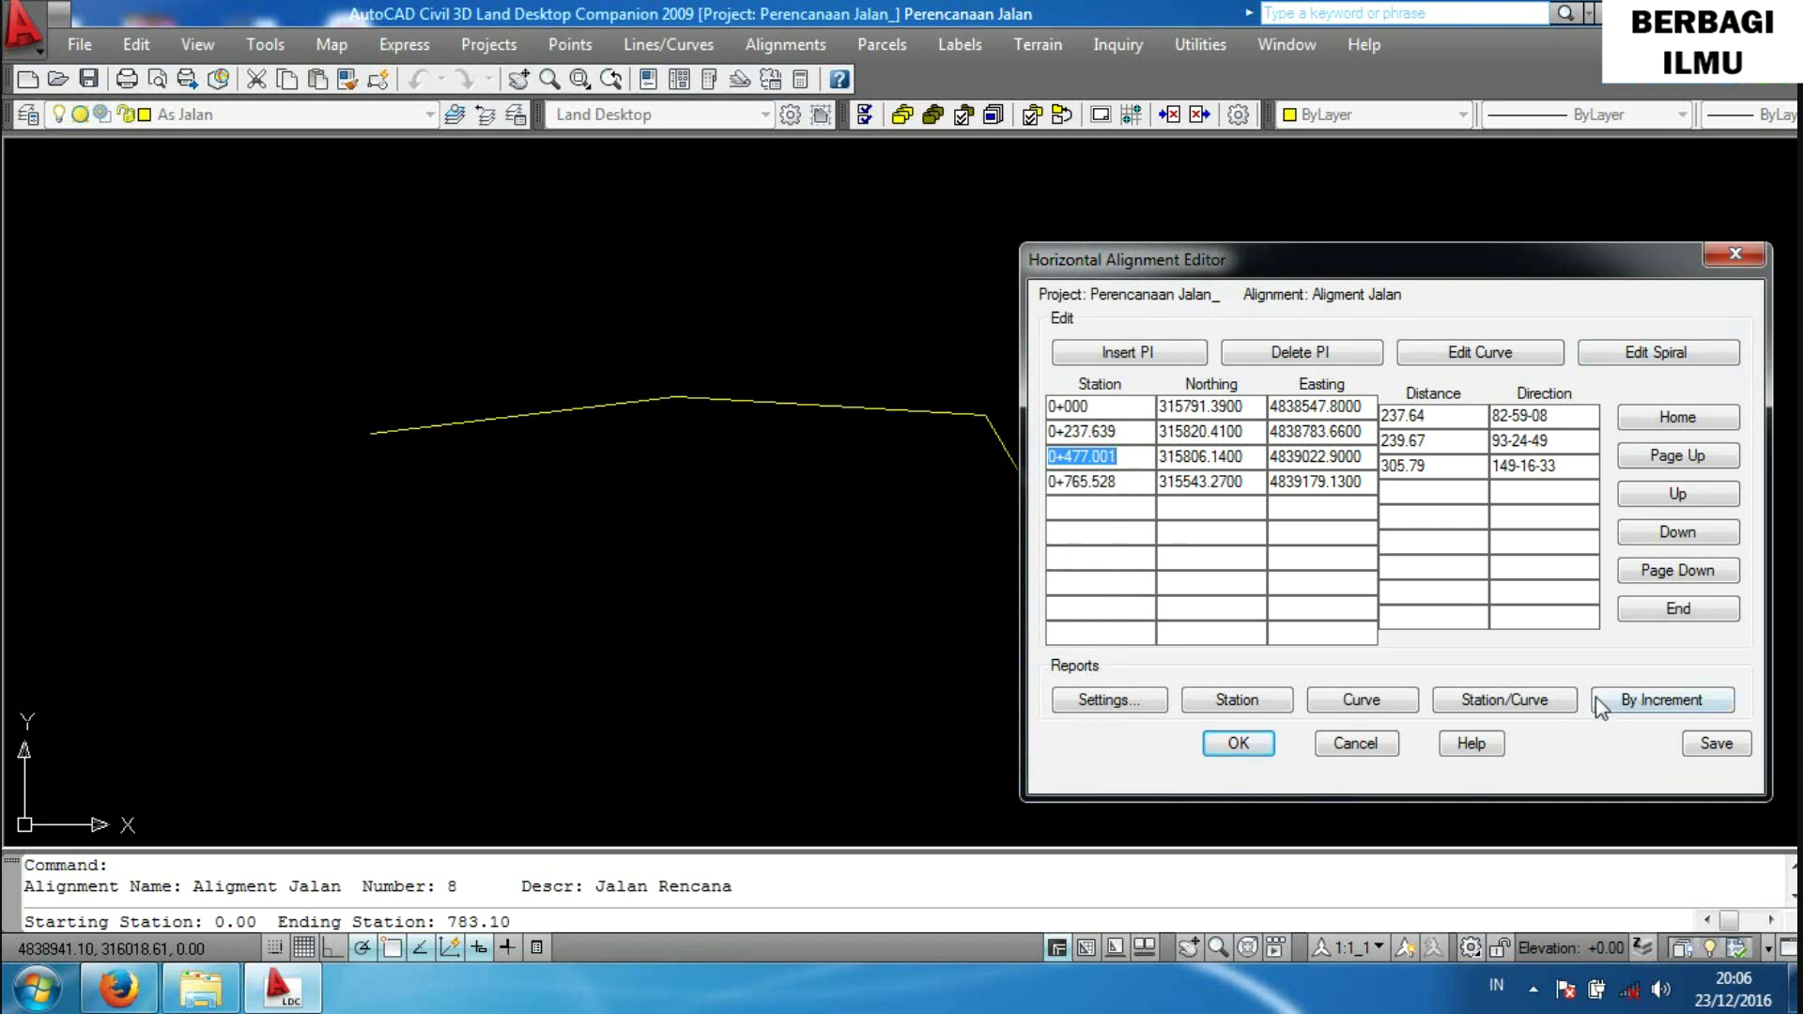
Save the alignment edits into the drawing and inspect both new curves.
left_click(1233, 747)
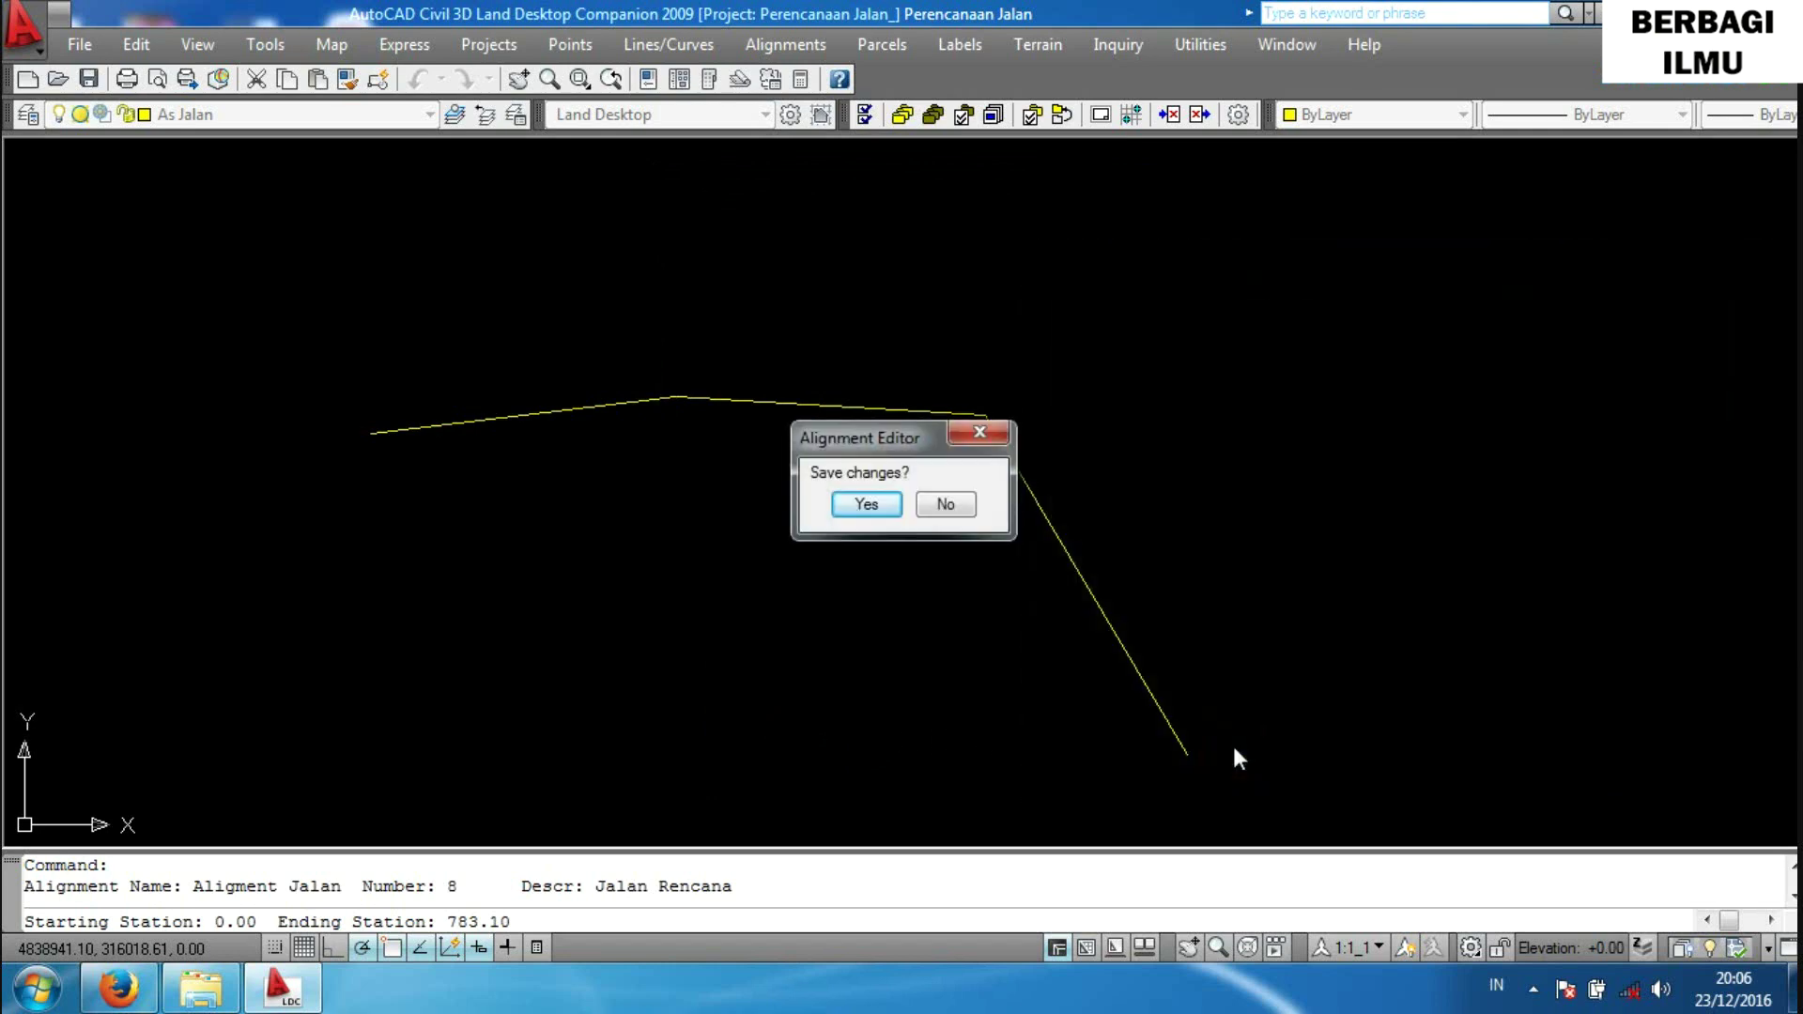
left_click(859, 509)
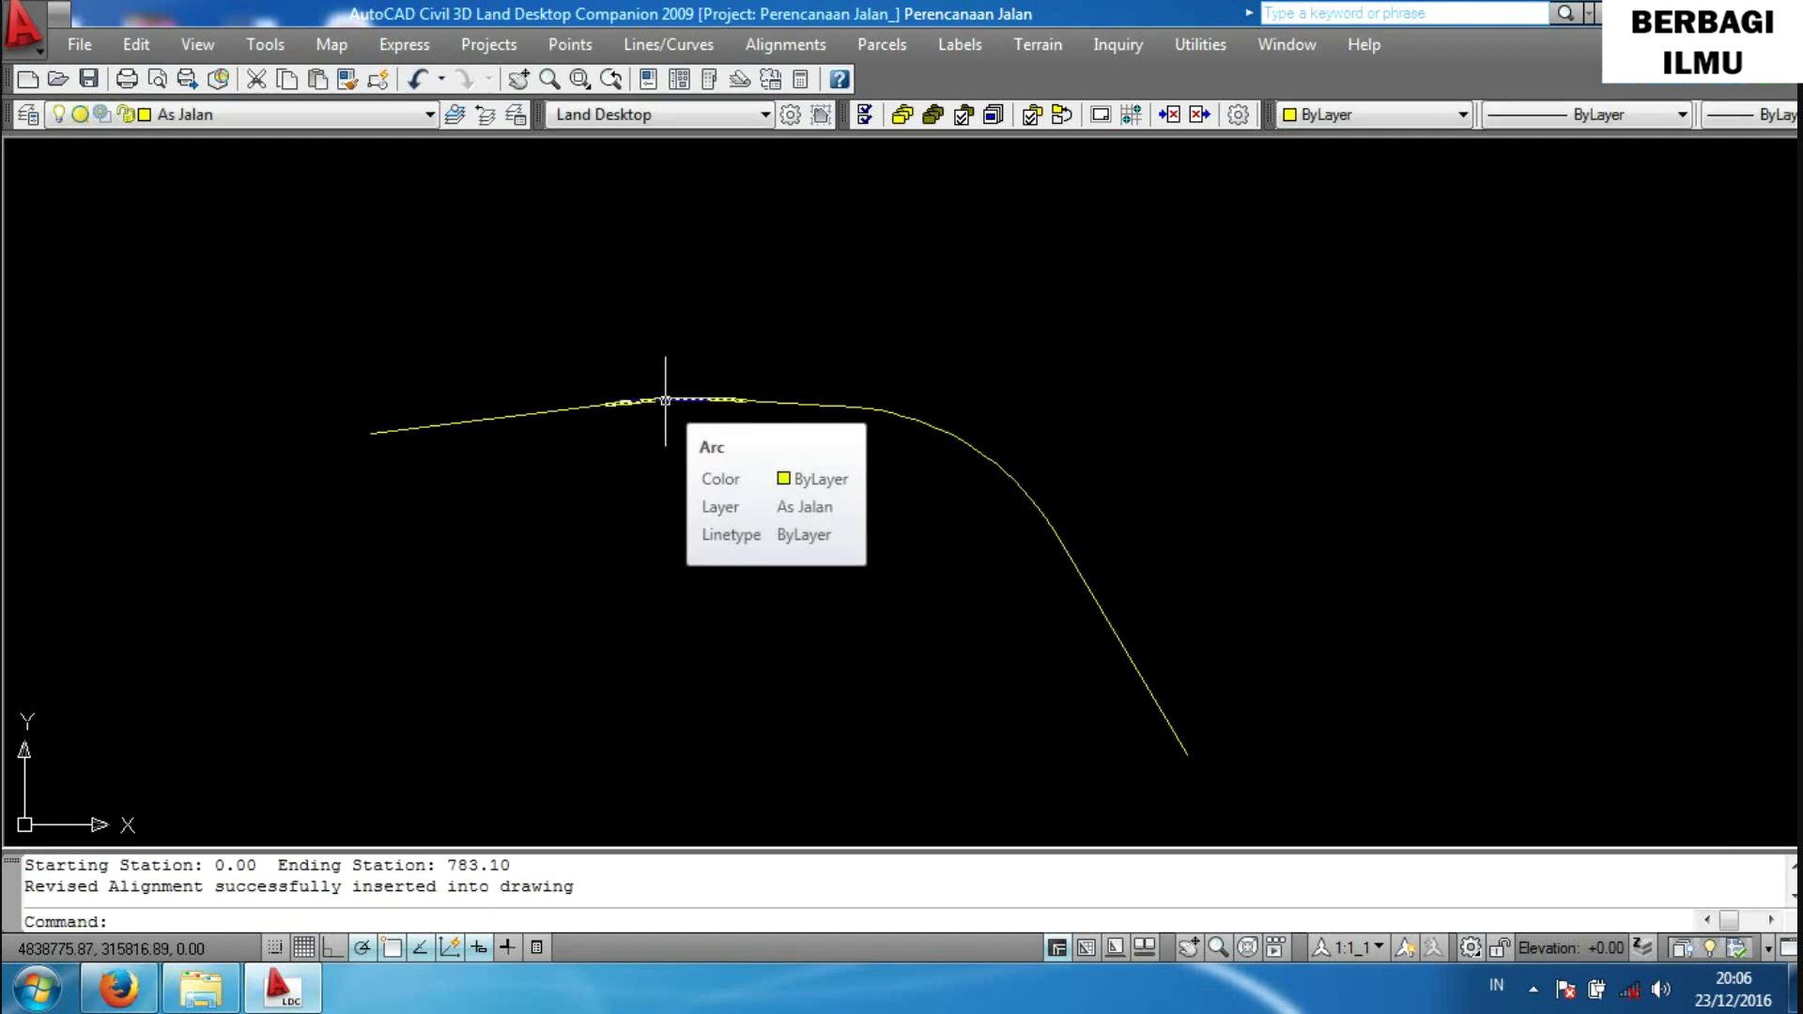
left_click(665, 400)
left_click(993, 466)
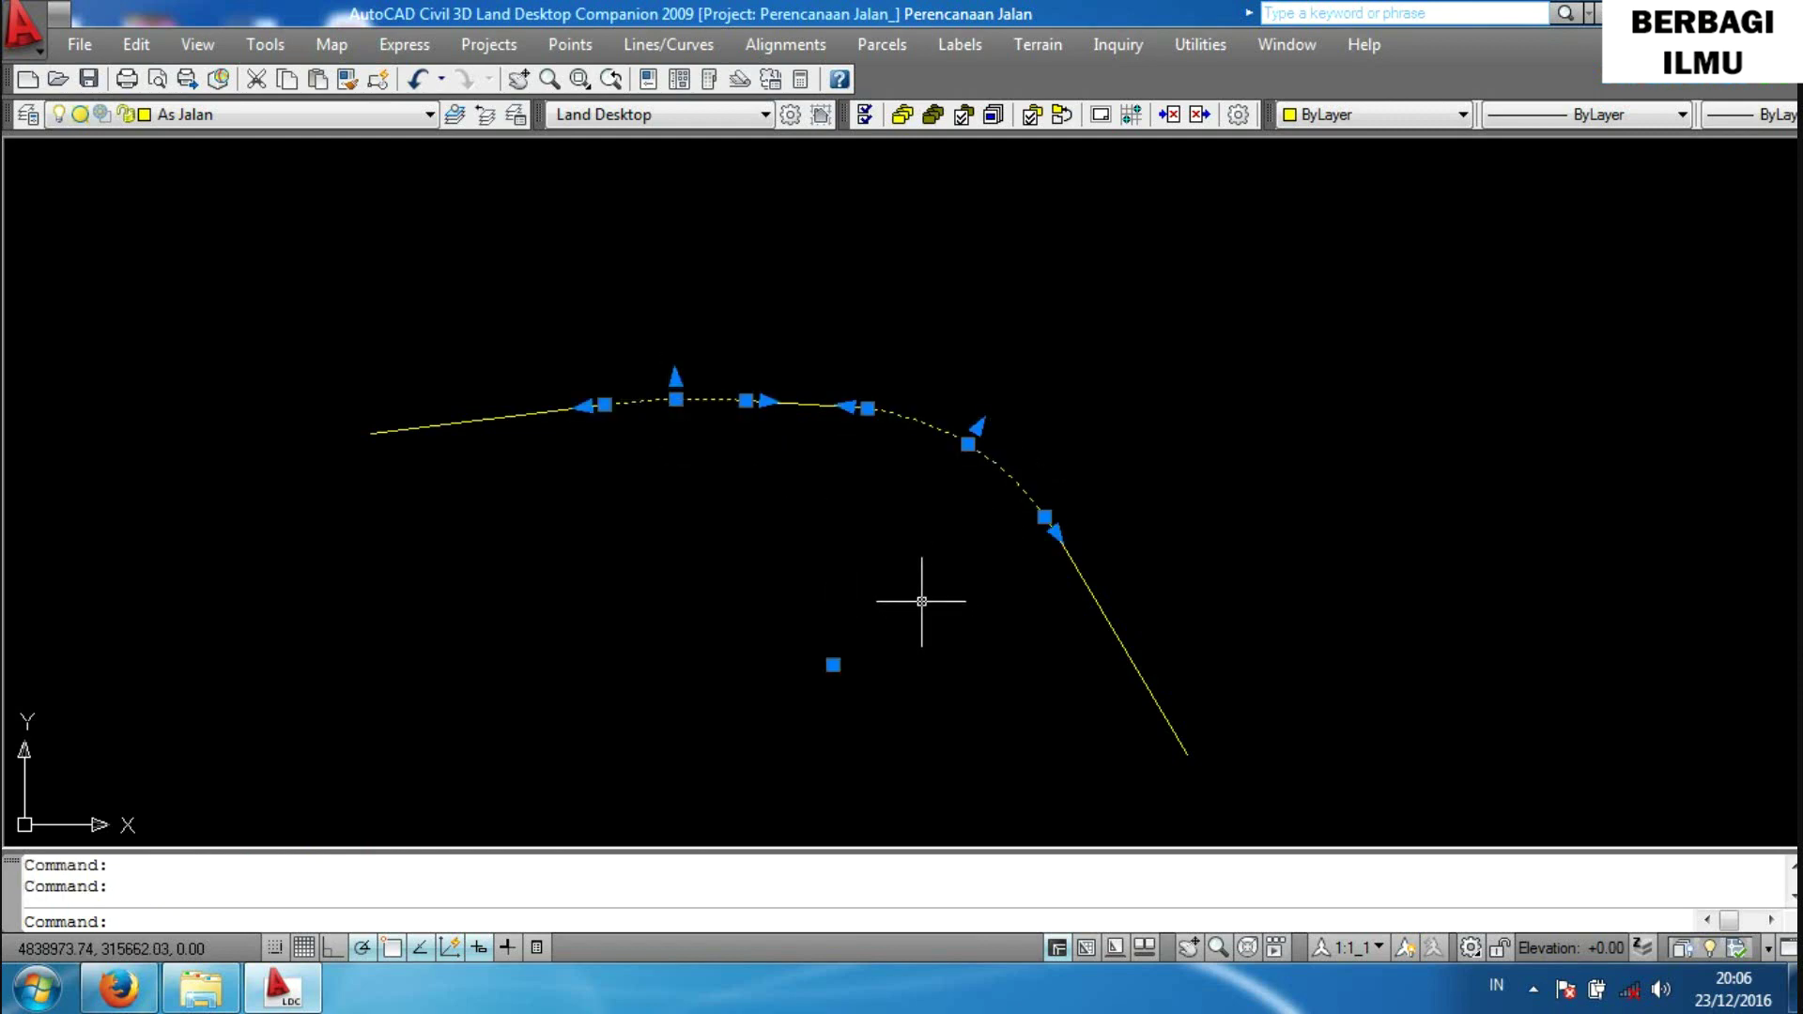
key("Escape")
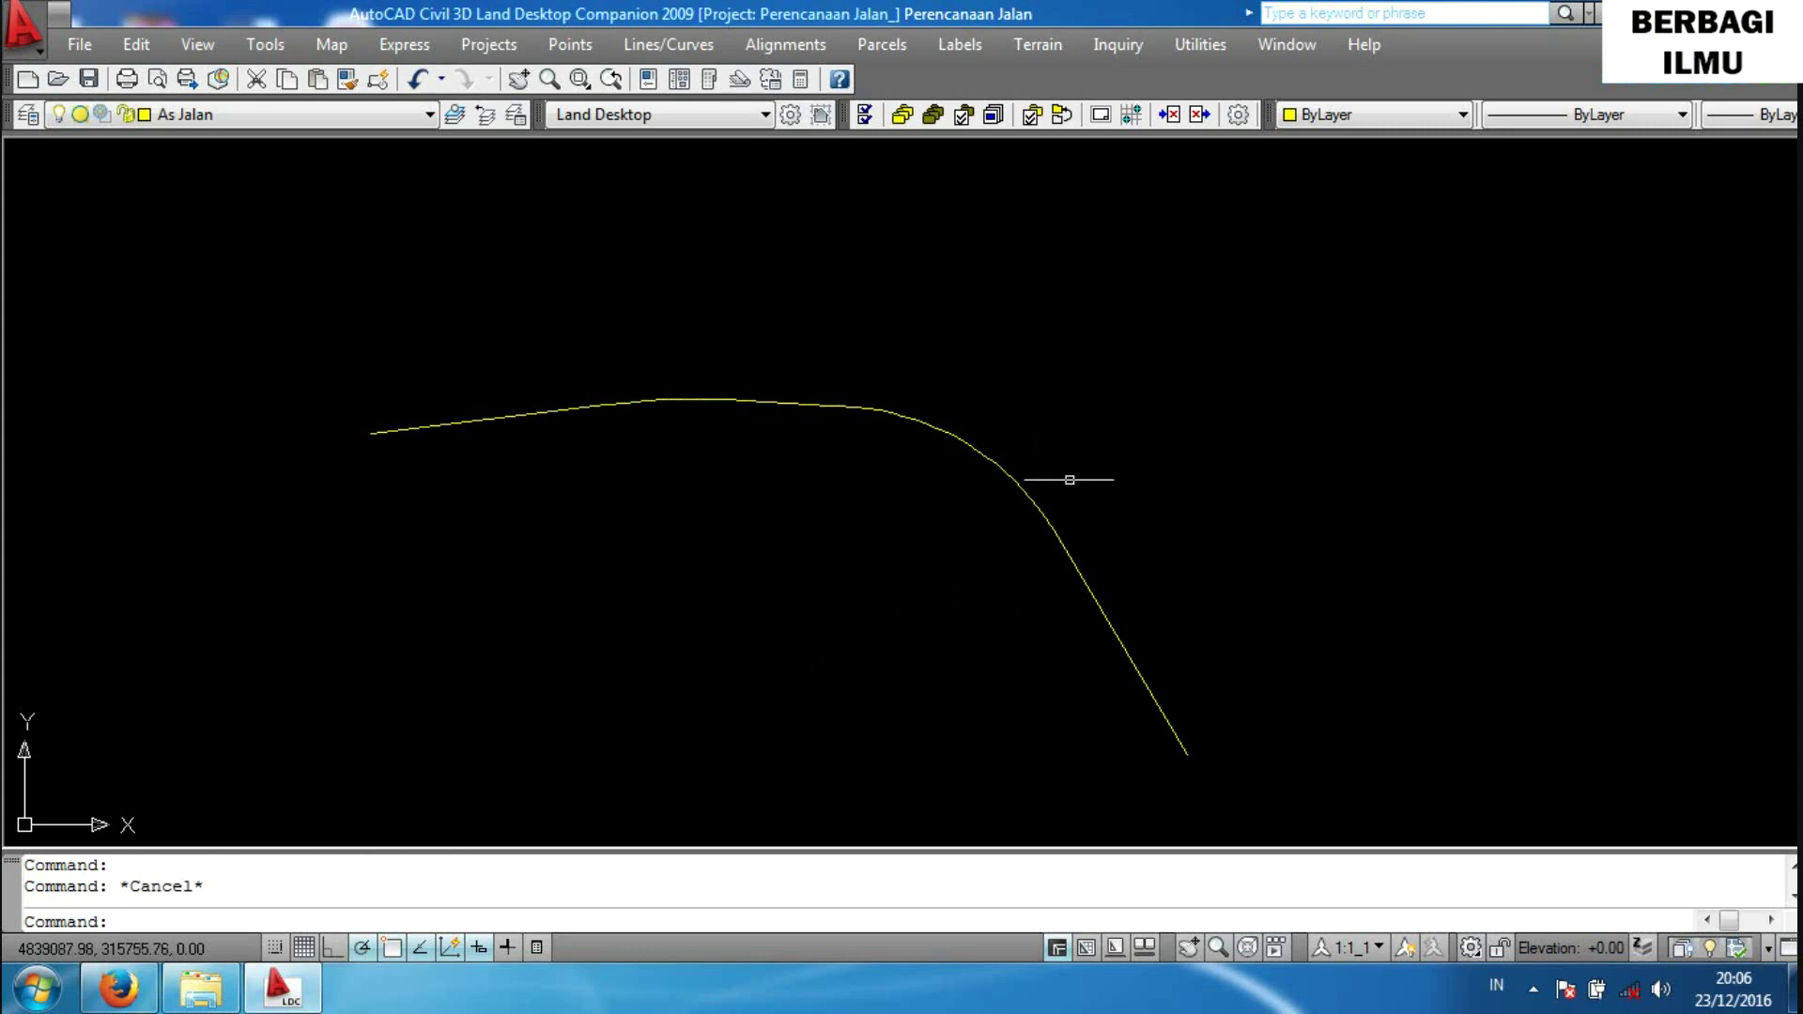
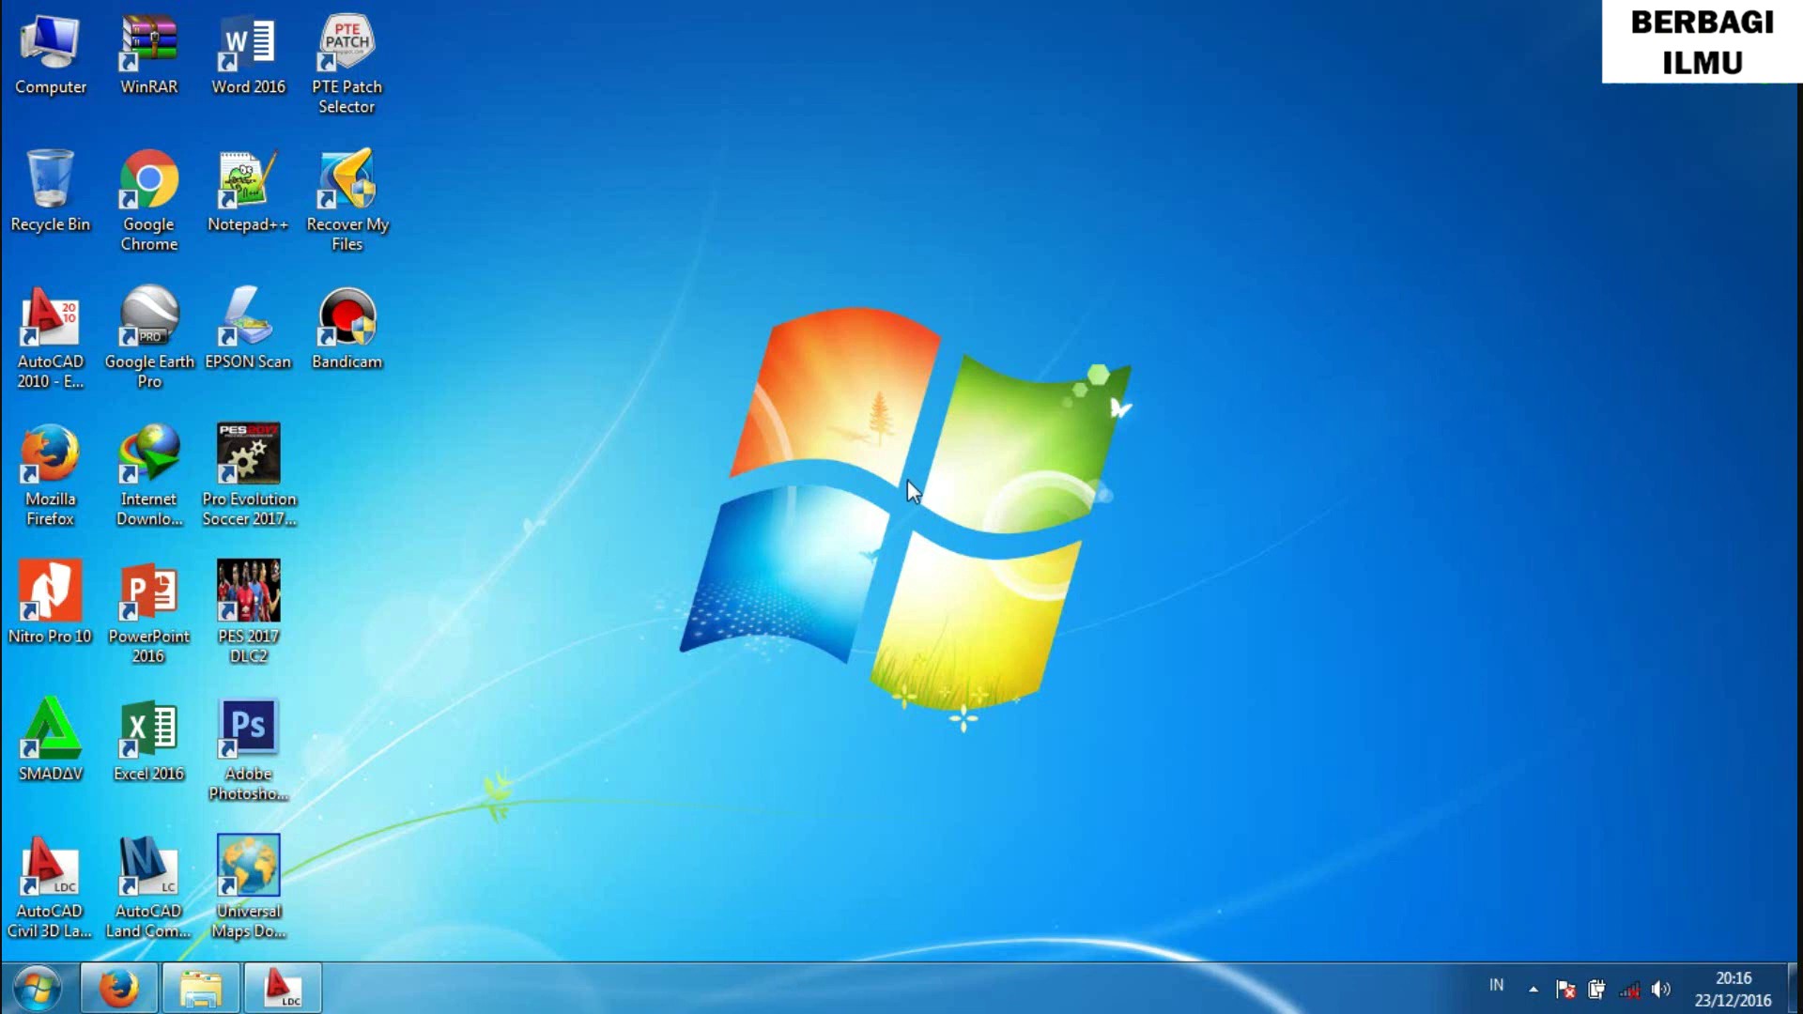
Restore the Land Desktop window showing the Jalan alignment drawing.
left_click(282, 986)
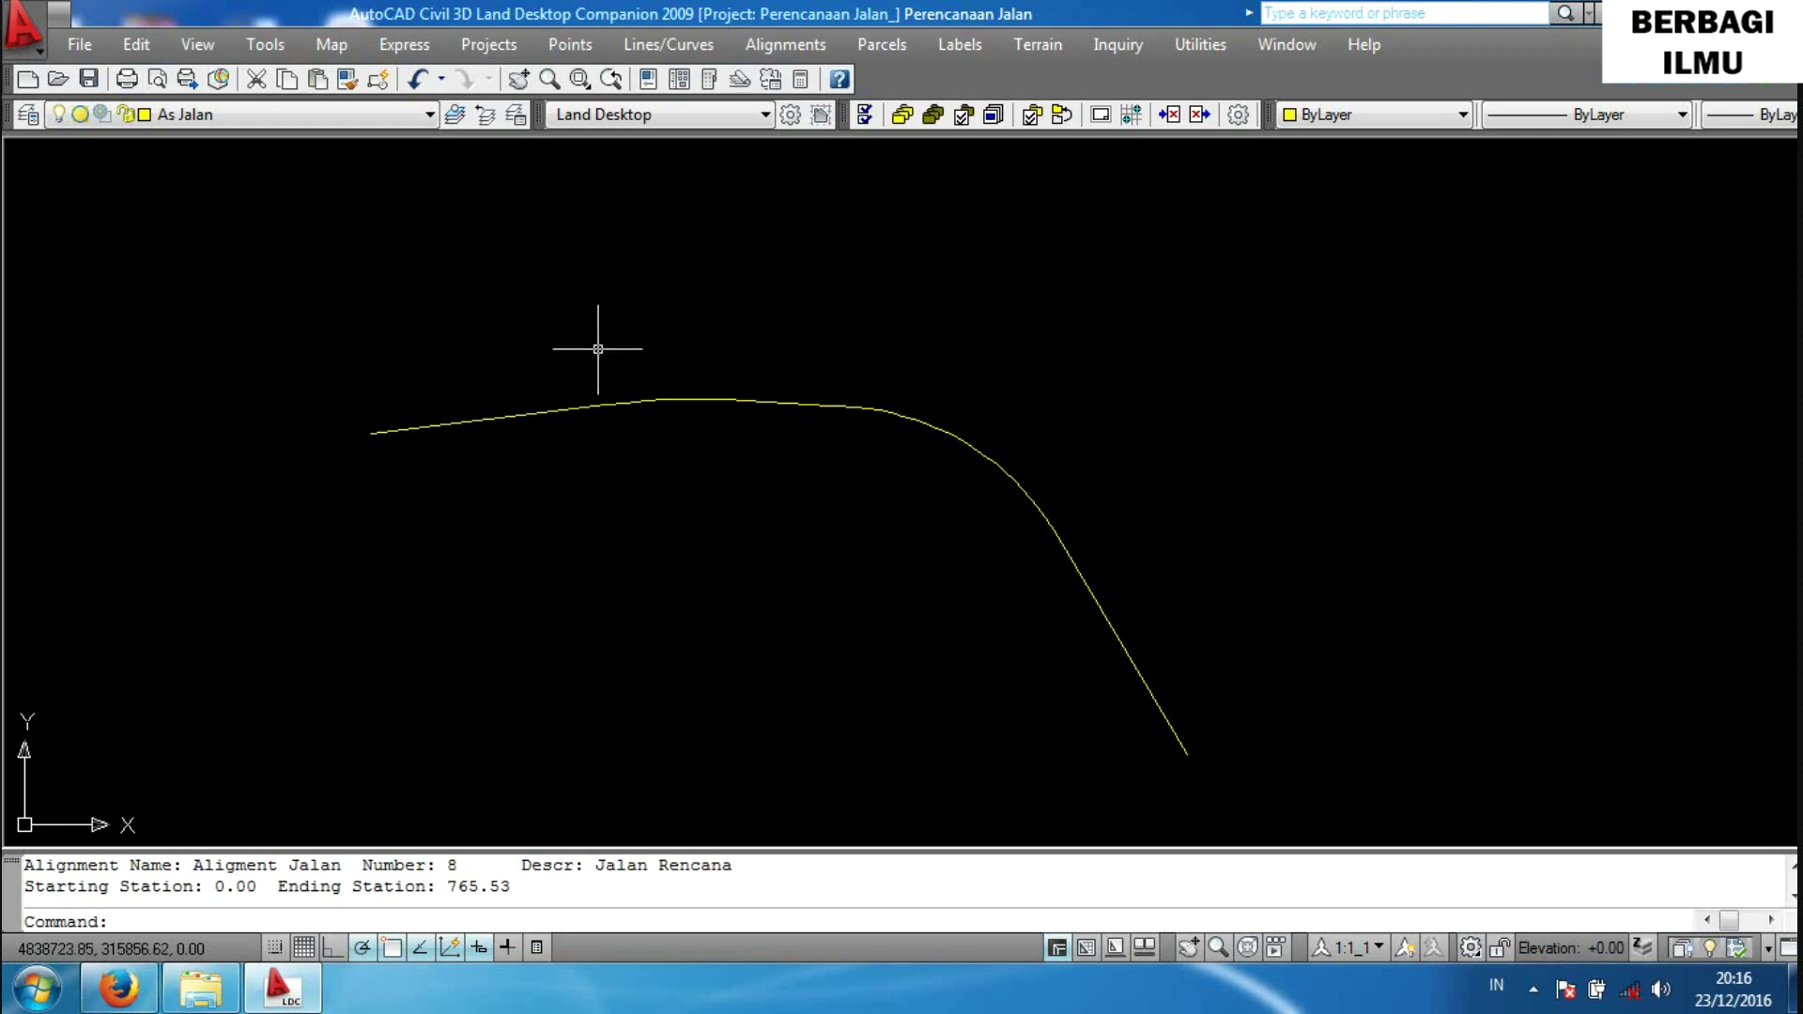
left_click(768, 44)
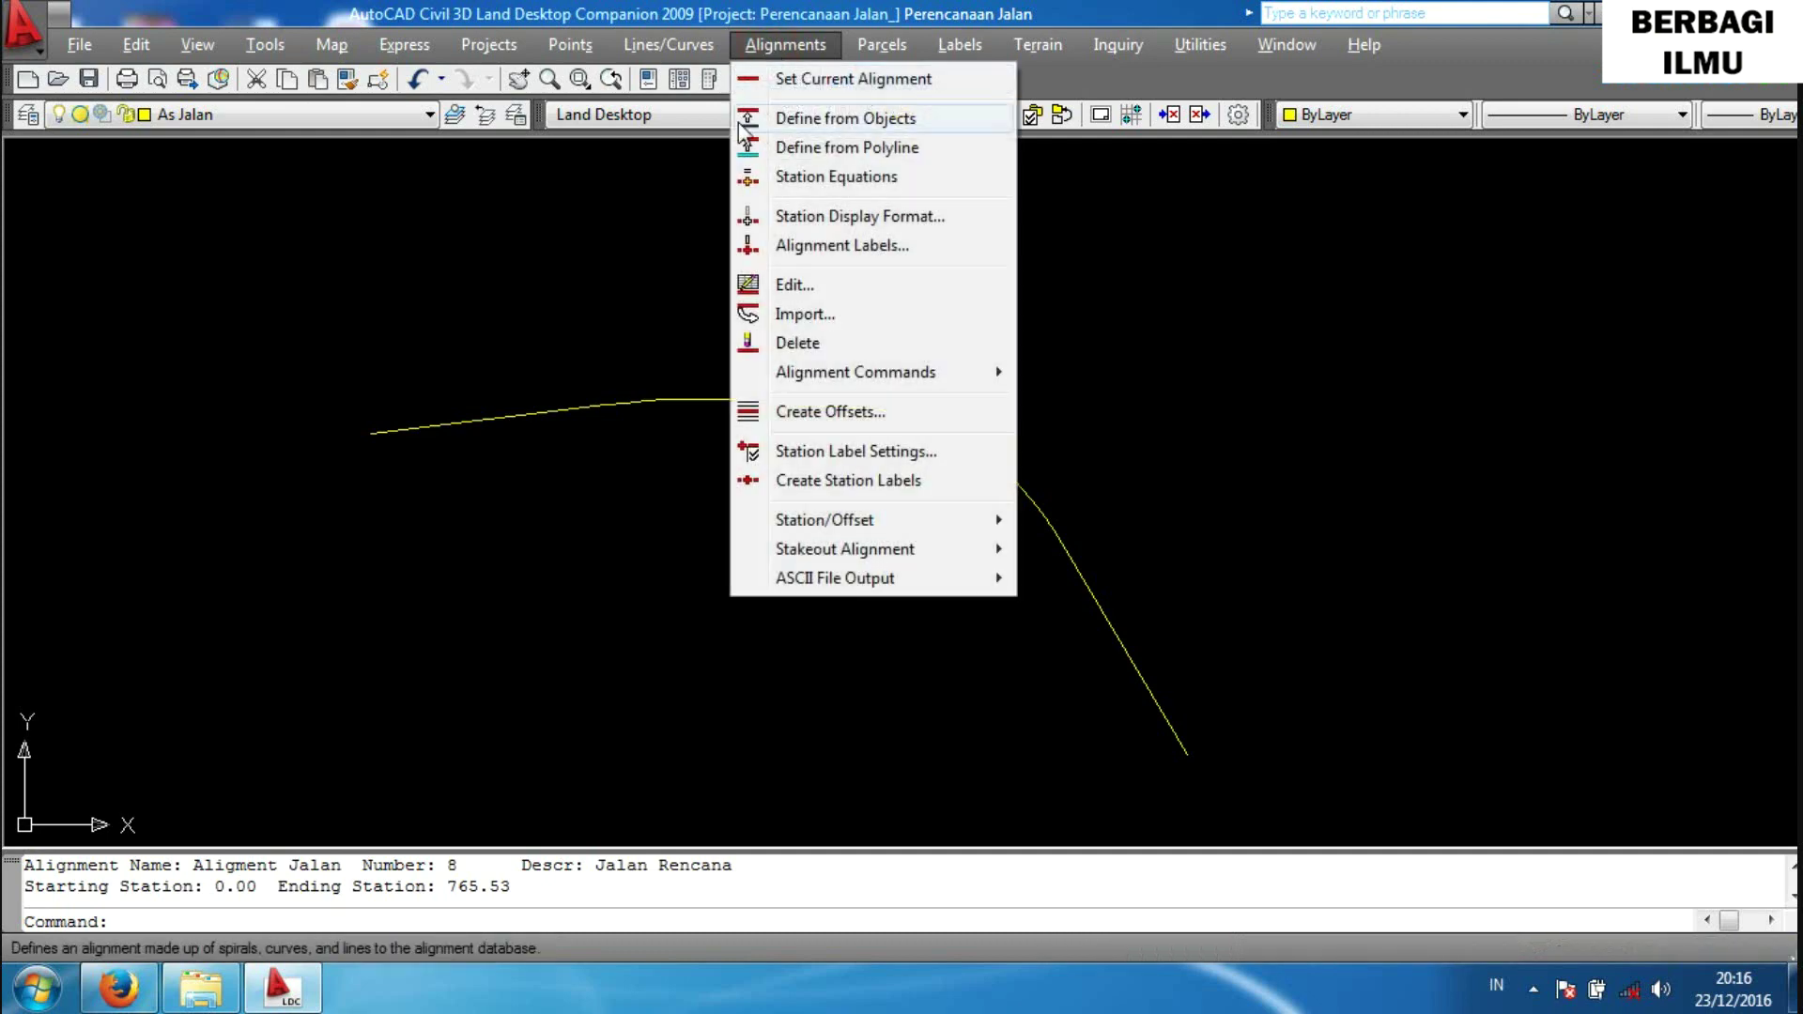
In Alignment Offset Settings, enable the Outer, Second, Third and Inner offsets.
left_click(844, 413)
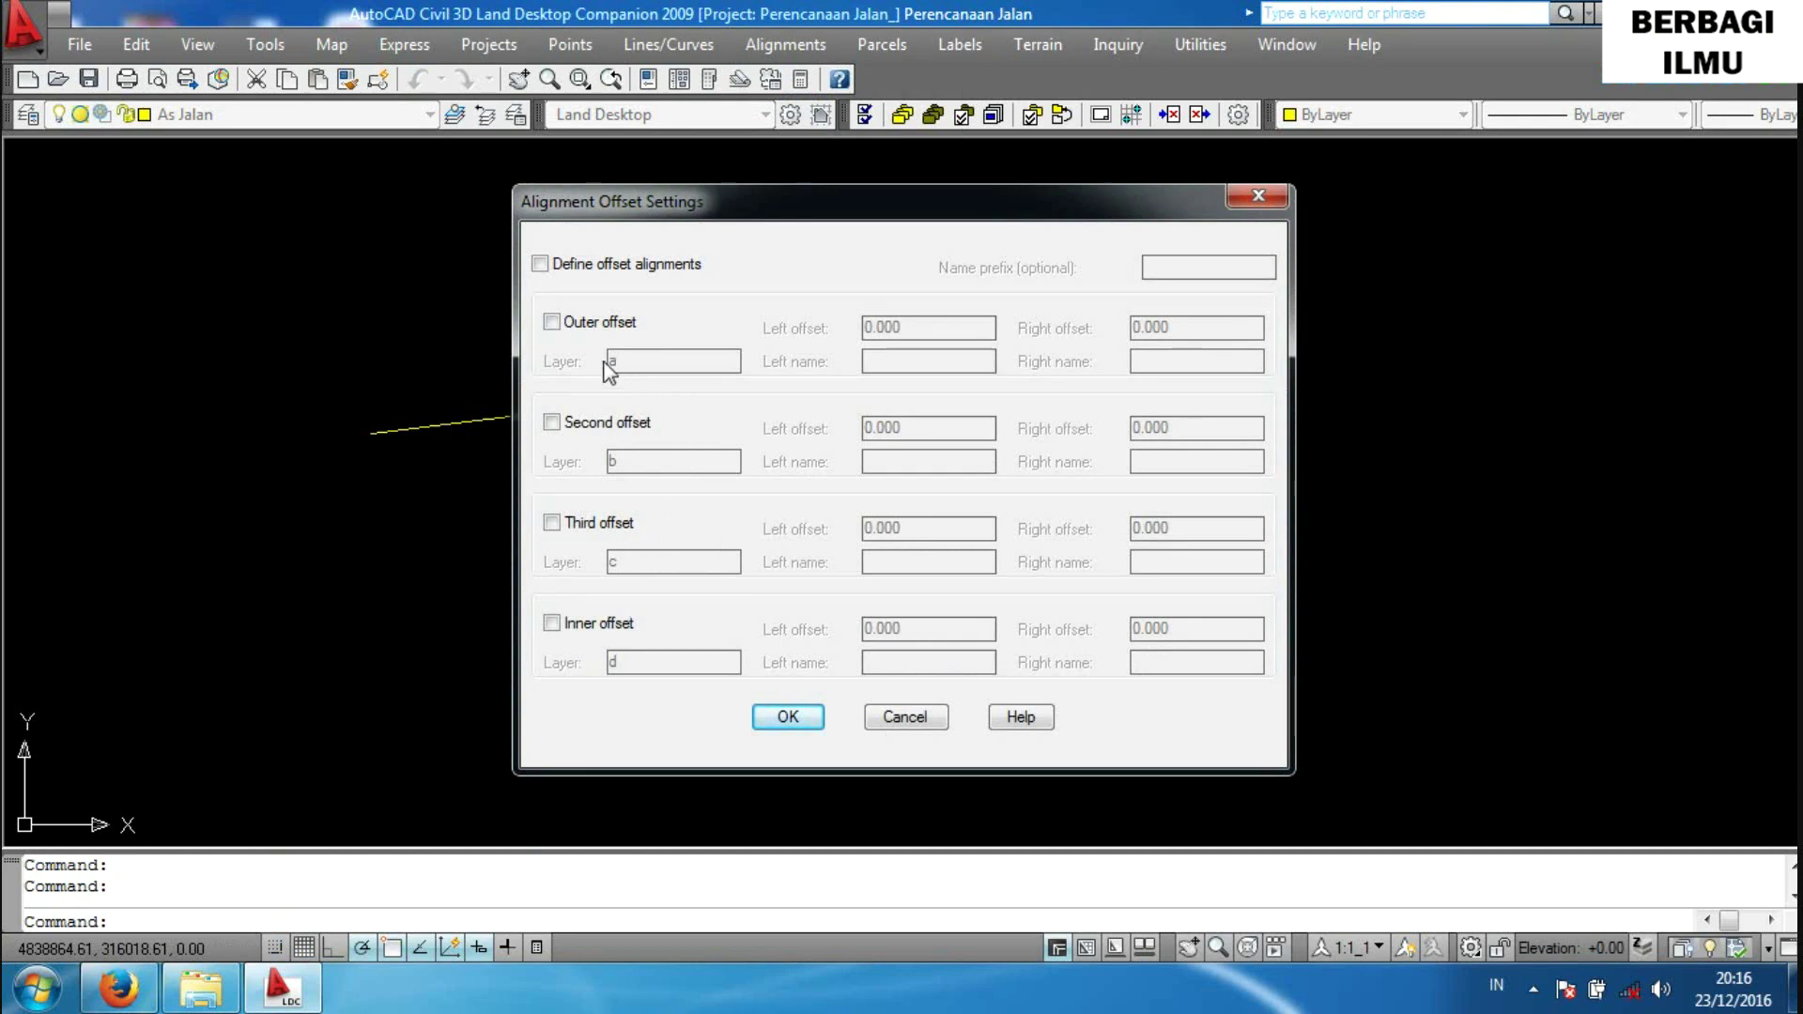
left_click(553, 322)
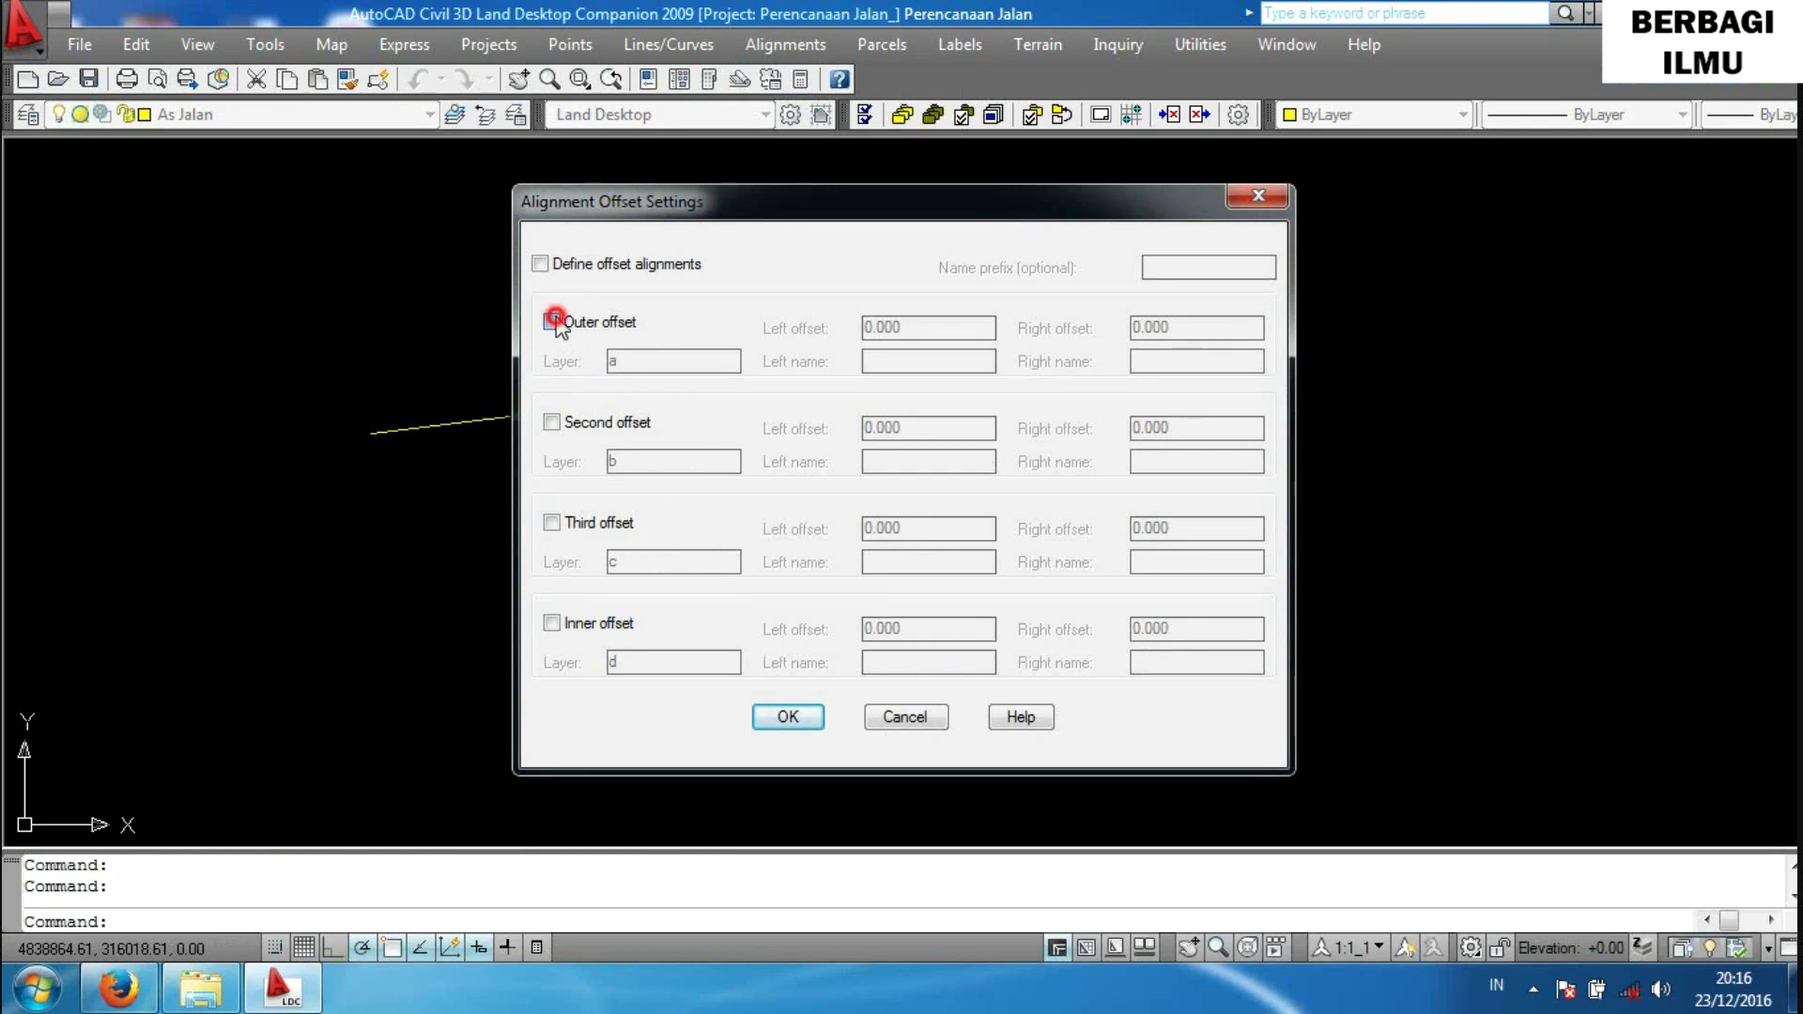
left_click(554, 425)
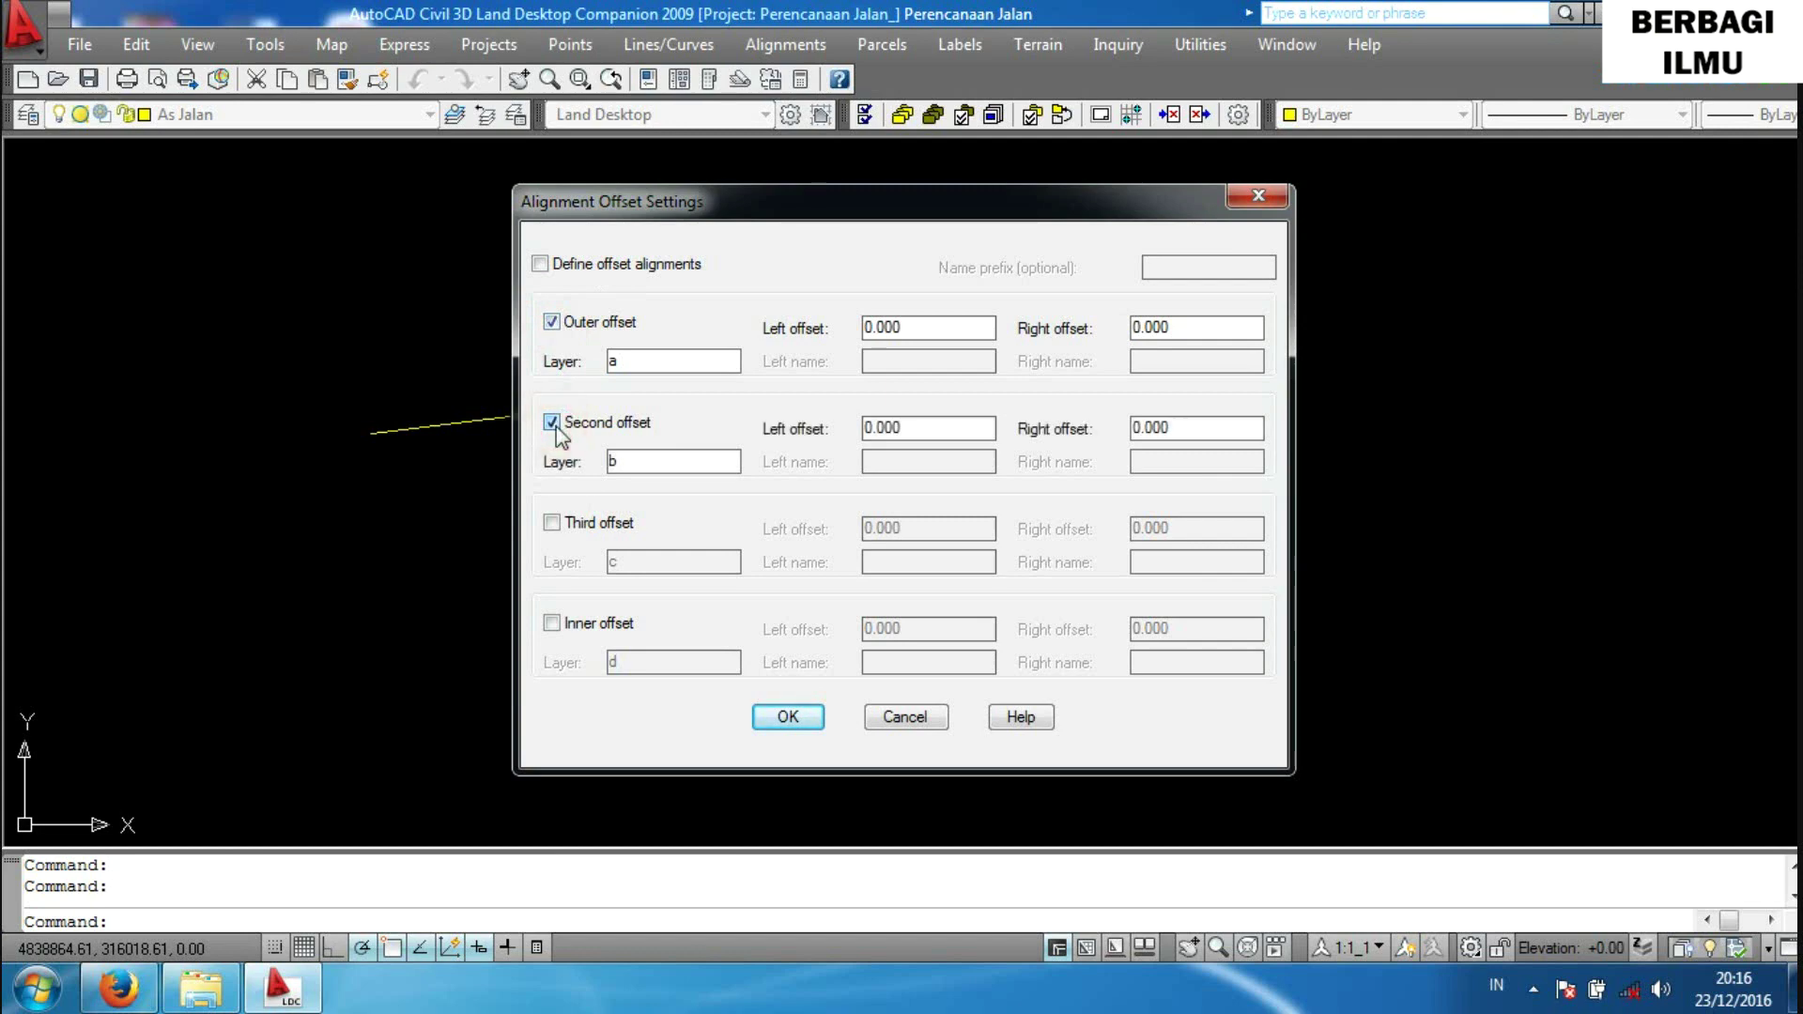
left_click(551, 523)
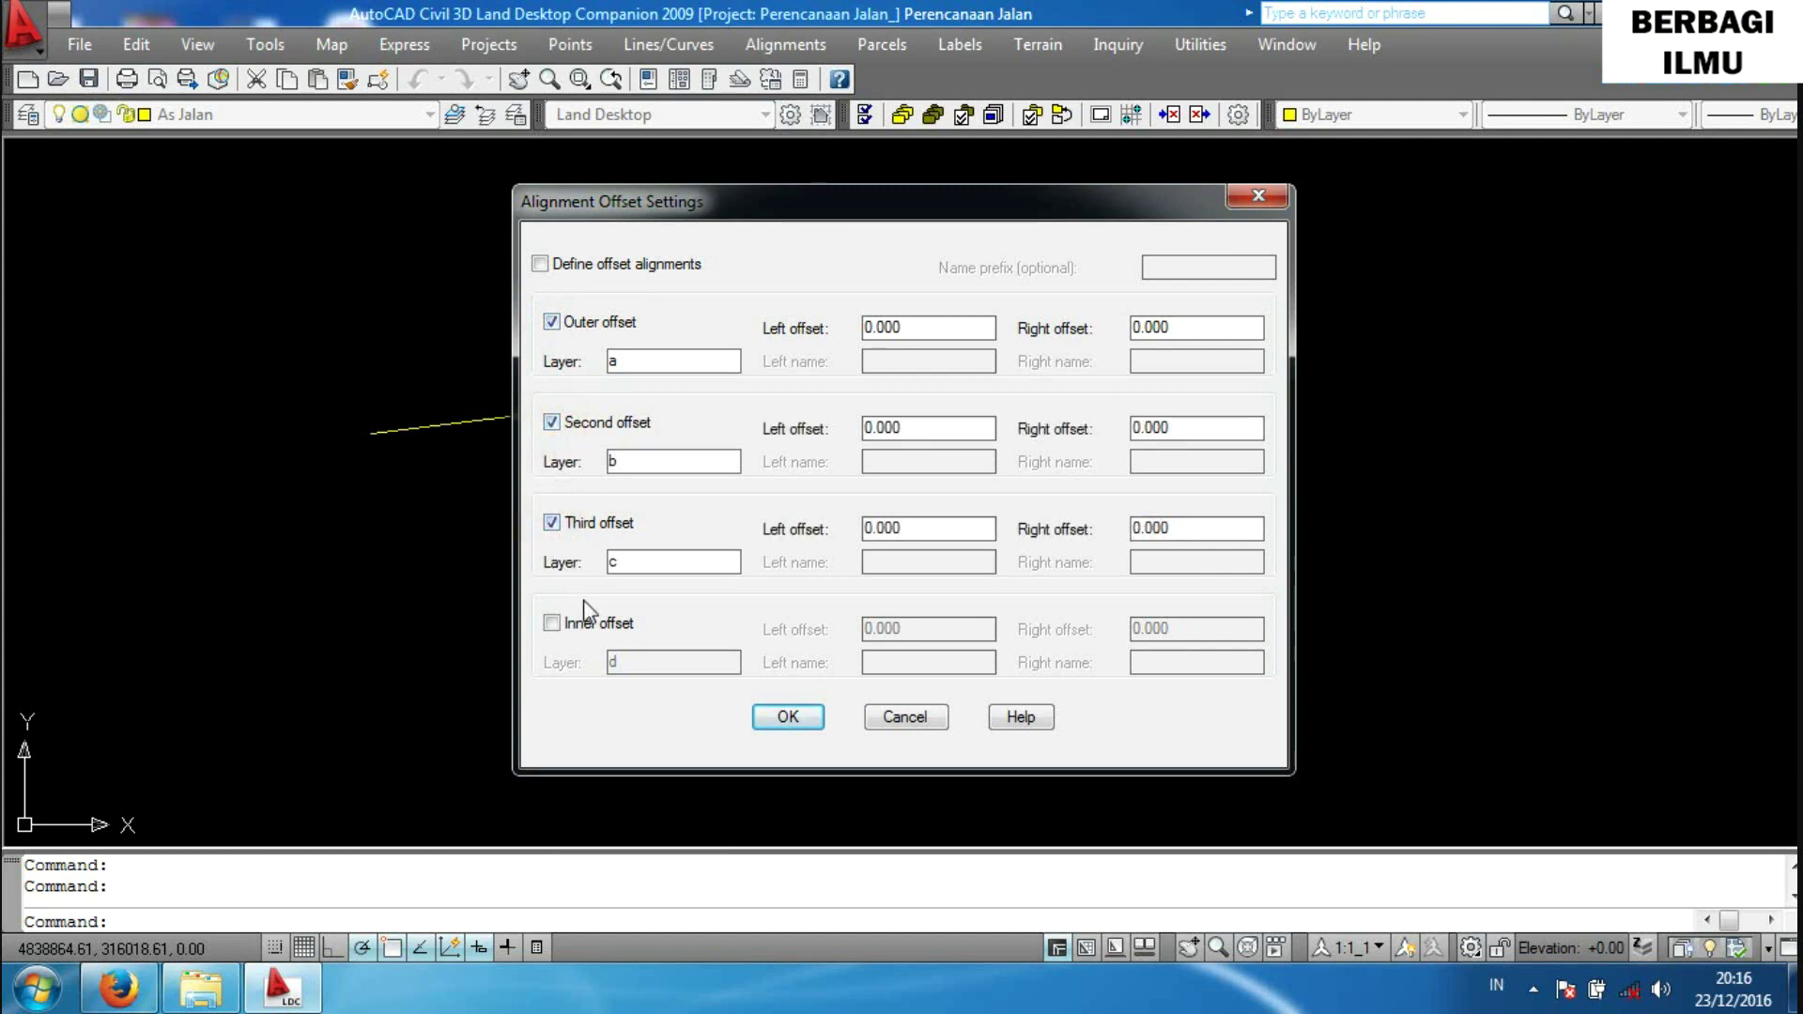
left_click(552, 624)
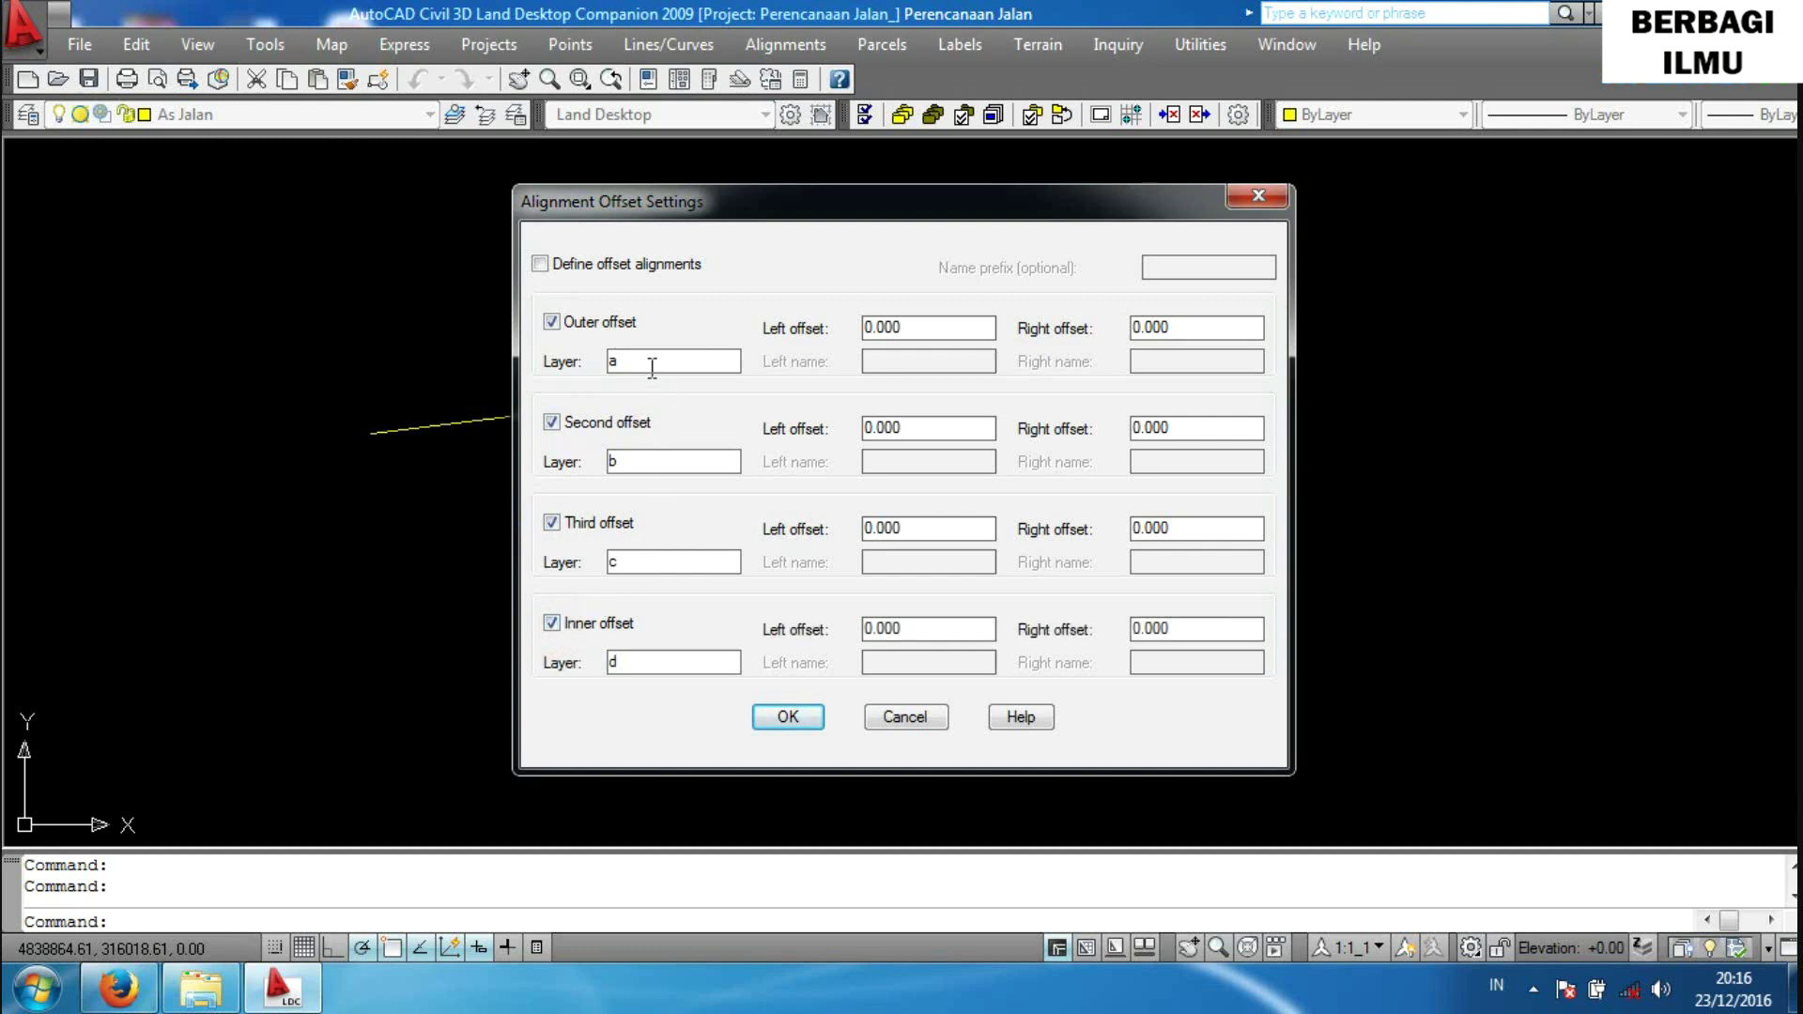
left_click_drag(652, 367, 543, 376)
Name the offset layers Badan Jalan, Bahu Jalan, Drainase and Damija.
type("Badan Ja")
type("lan")
left_click_drag(625, 459, 515, 487)
type("Bahu ")
type("Jalan")
left_click(676, 562)
left_click_drag(624, 563, 584, 566)
type("D")
key("BackSpace")
type("D")
type("amija")
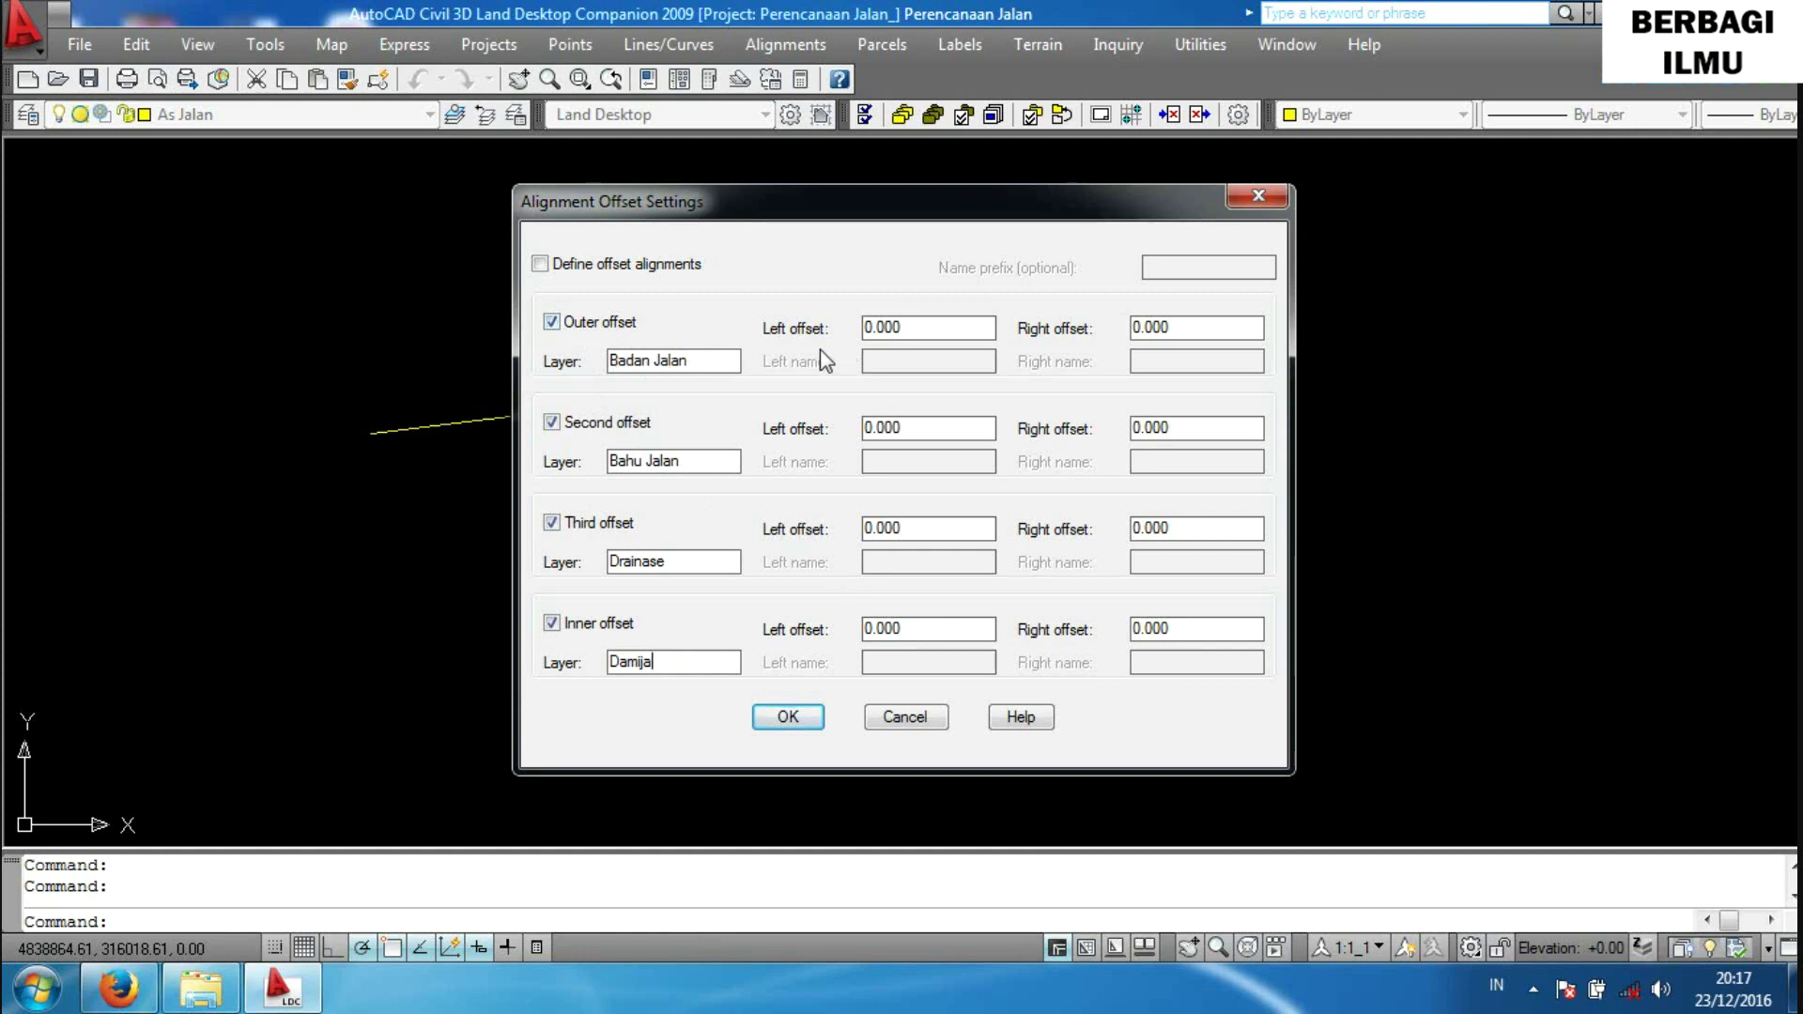
Set the outer offset's left distance to 3.5.
left_click_drag(923, 327, 871, 327)
type("3")
key("BackSpace")
type("3.")
type("5")
key("Tab")
type("3.5")
Set the outer right offset to 3.5 and the second offset to 5 on both sides.
left_click(917, 428)
double_click(917, 428)
type("5")
double_click(1200, 428)
type("5")
left_click(916, 526)
Set the third offset to 6 and the inner offset to 16 on both sides.
double_click(916, 526)
type("6")
double_click(1202, 528)
type("6")
double_click(926, 629)
type("16")
double_click(1193, 627)
type("16")
left_click(950, 325)
left_click(915, 328)
Check the third and inner offset distances, then apply the offset settings.
left_click(909, 528)
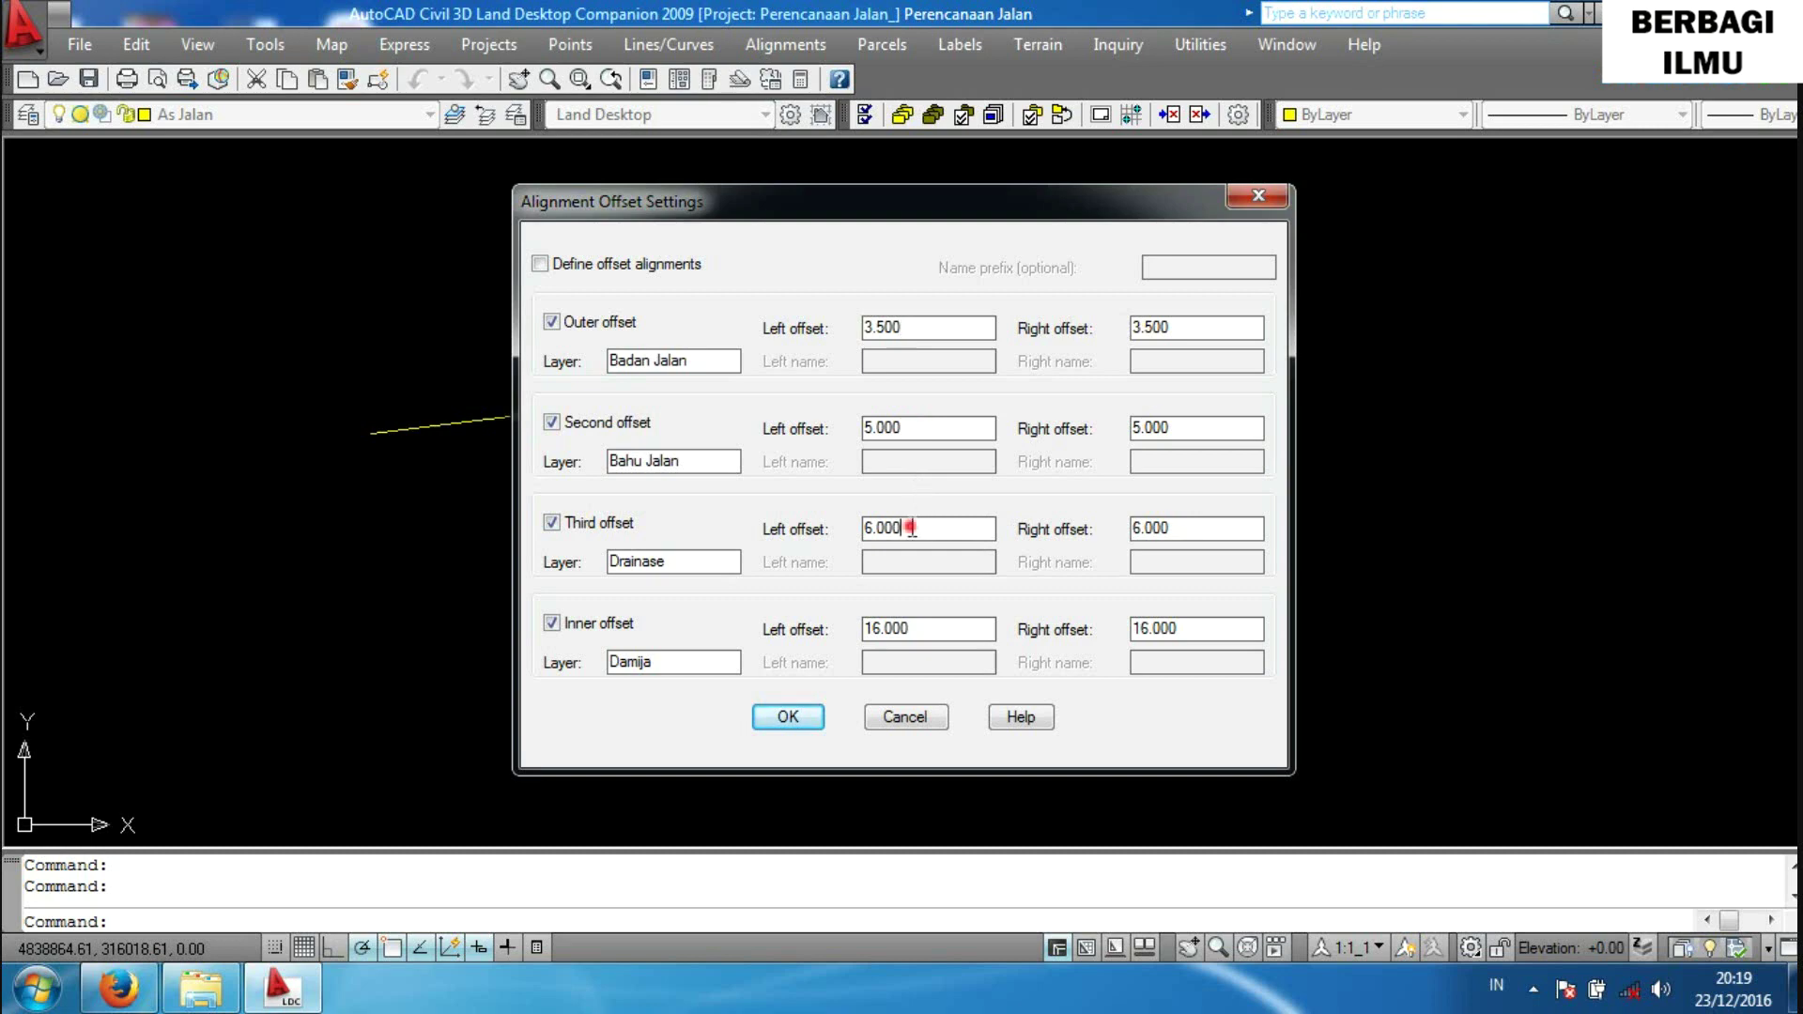
left_click(1209, 519)
left_click(1198, 536)
left_click(920, 628)
left_click(1204, 626)
left_click(787, 717)
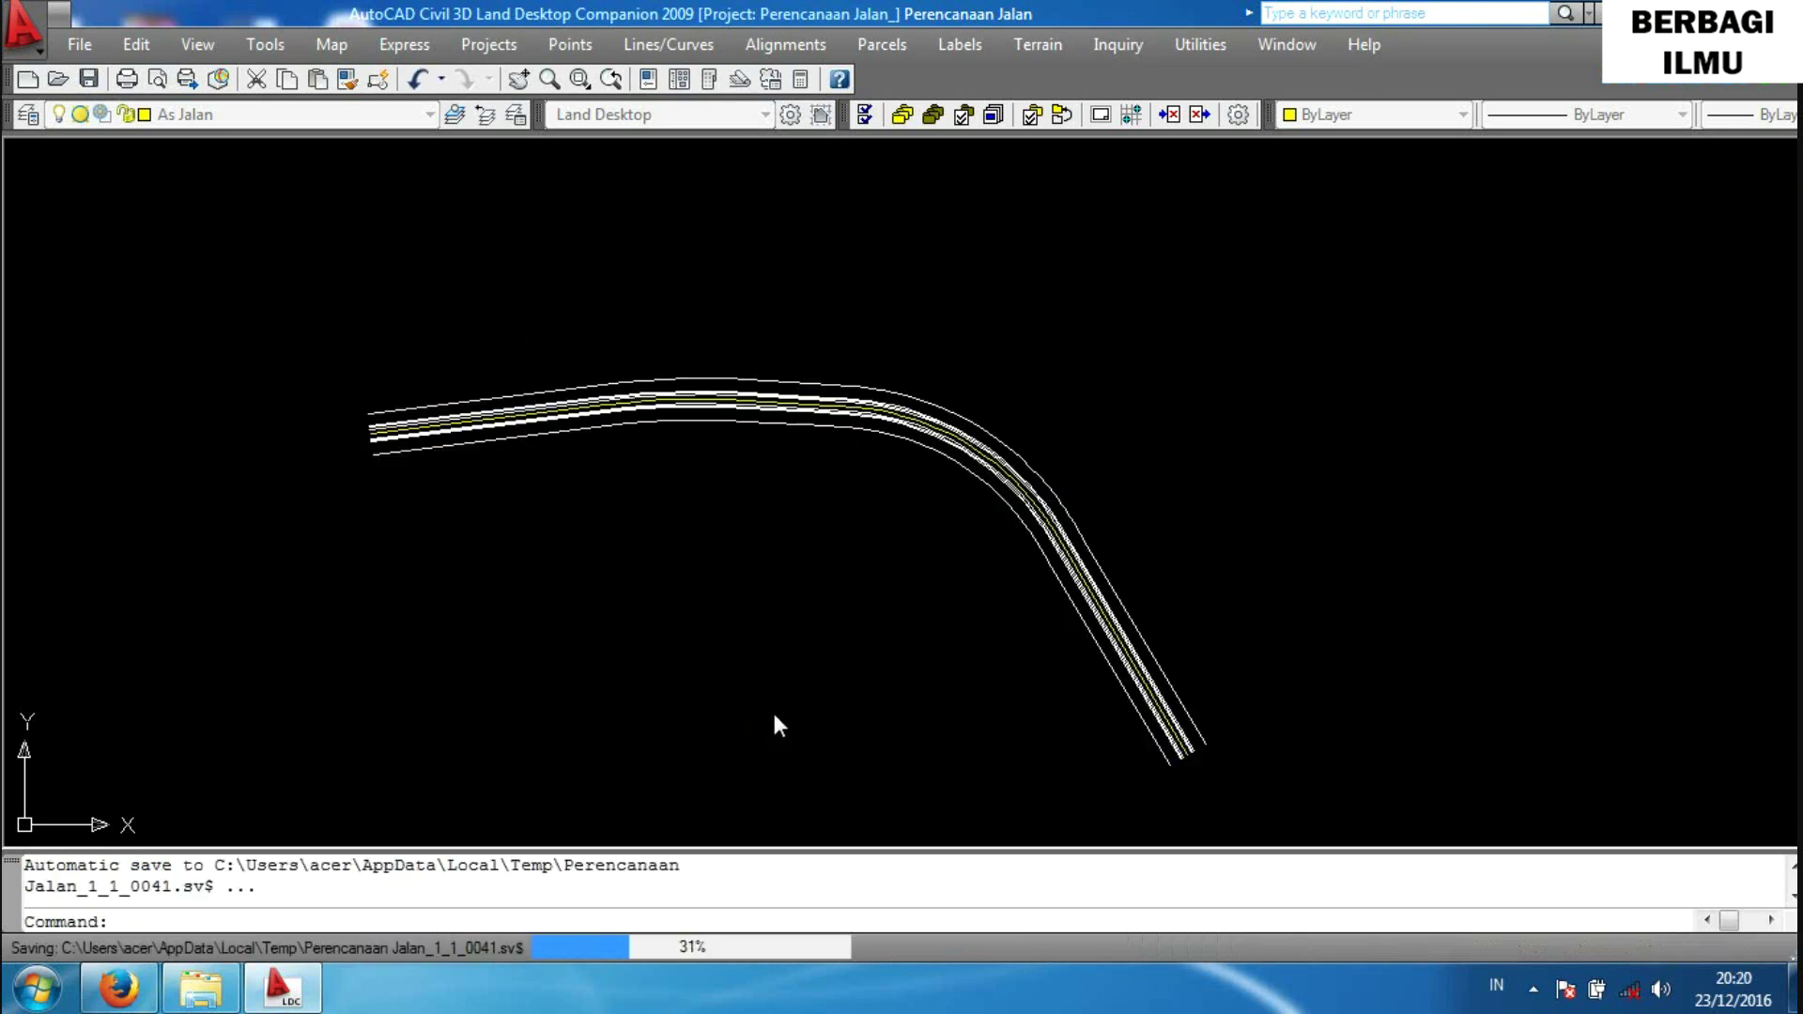
Recentre the alignment and open the Layer Properties Manager with LA.
scroll(610, 413, "up", 1)
scroll(604, 395, "up", 1)
scroll(604, 422, "down", 2)
scroll(591, 470, "down", 1)
scroll(592, 487, "up", 1)
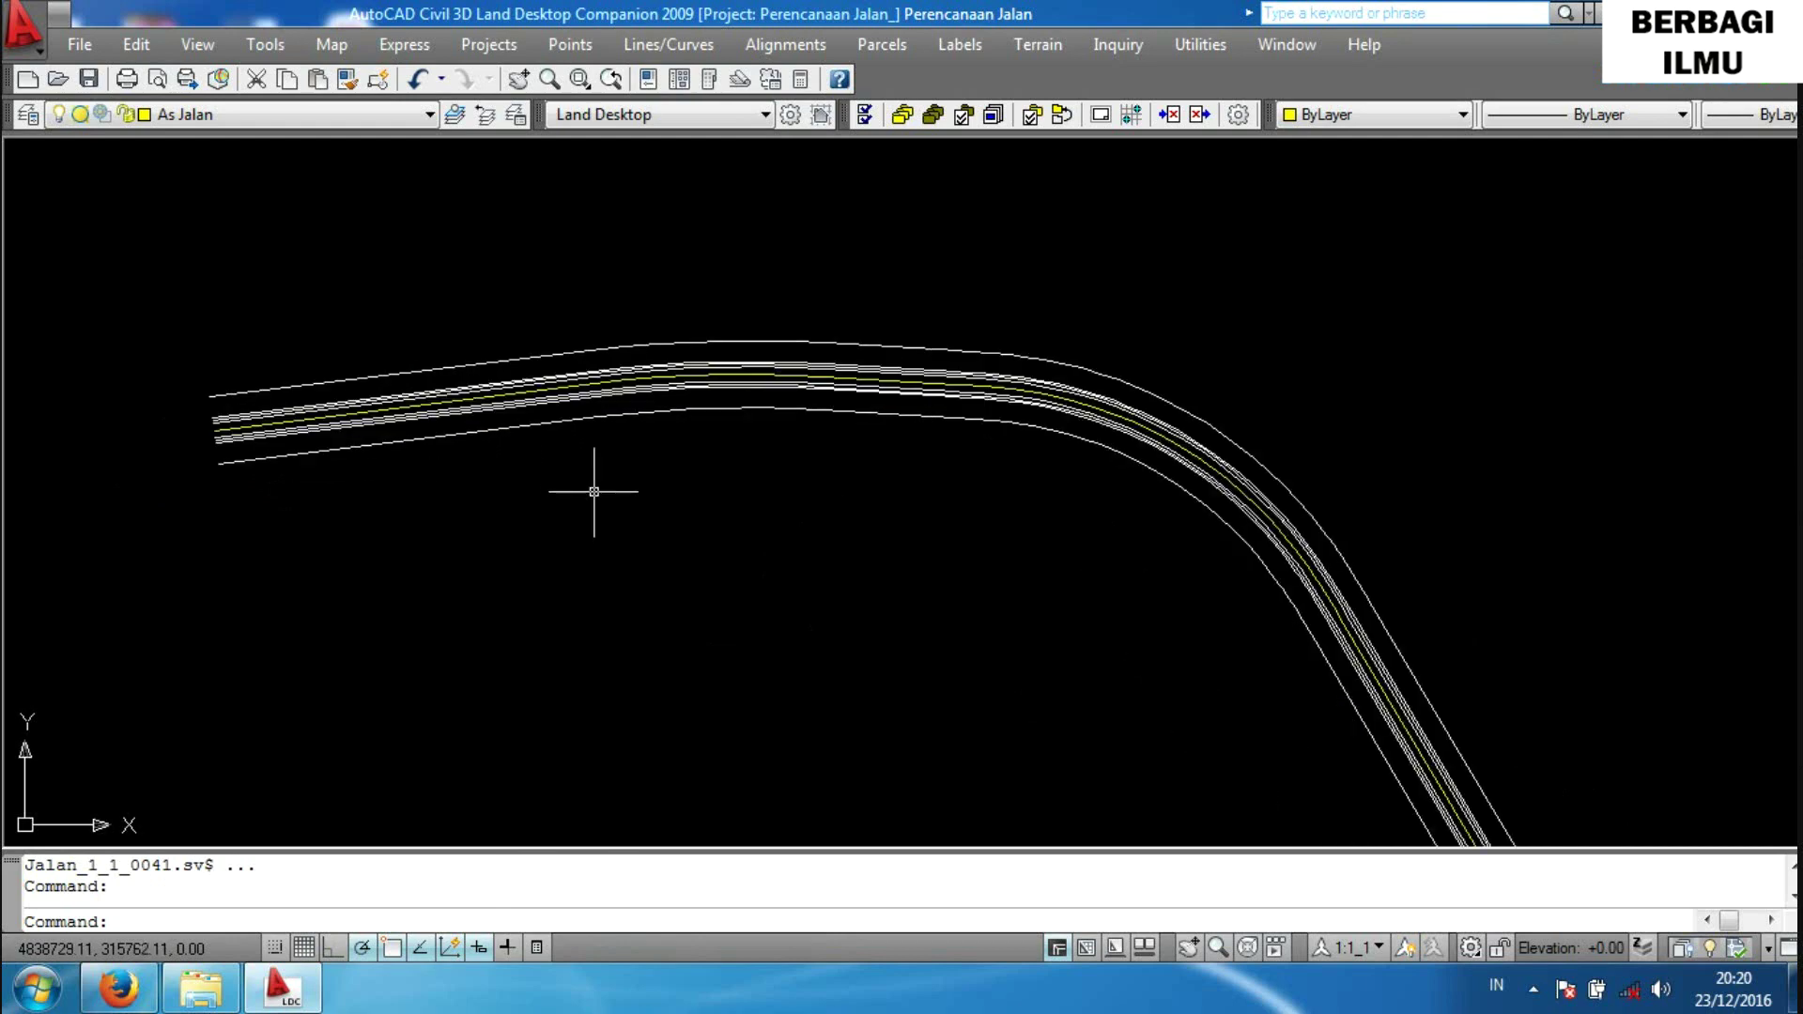
scroll(593, 494, "down", 1)
middle_click_drag(648, 507, 725, 508)
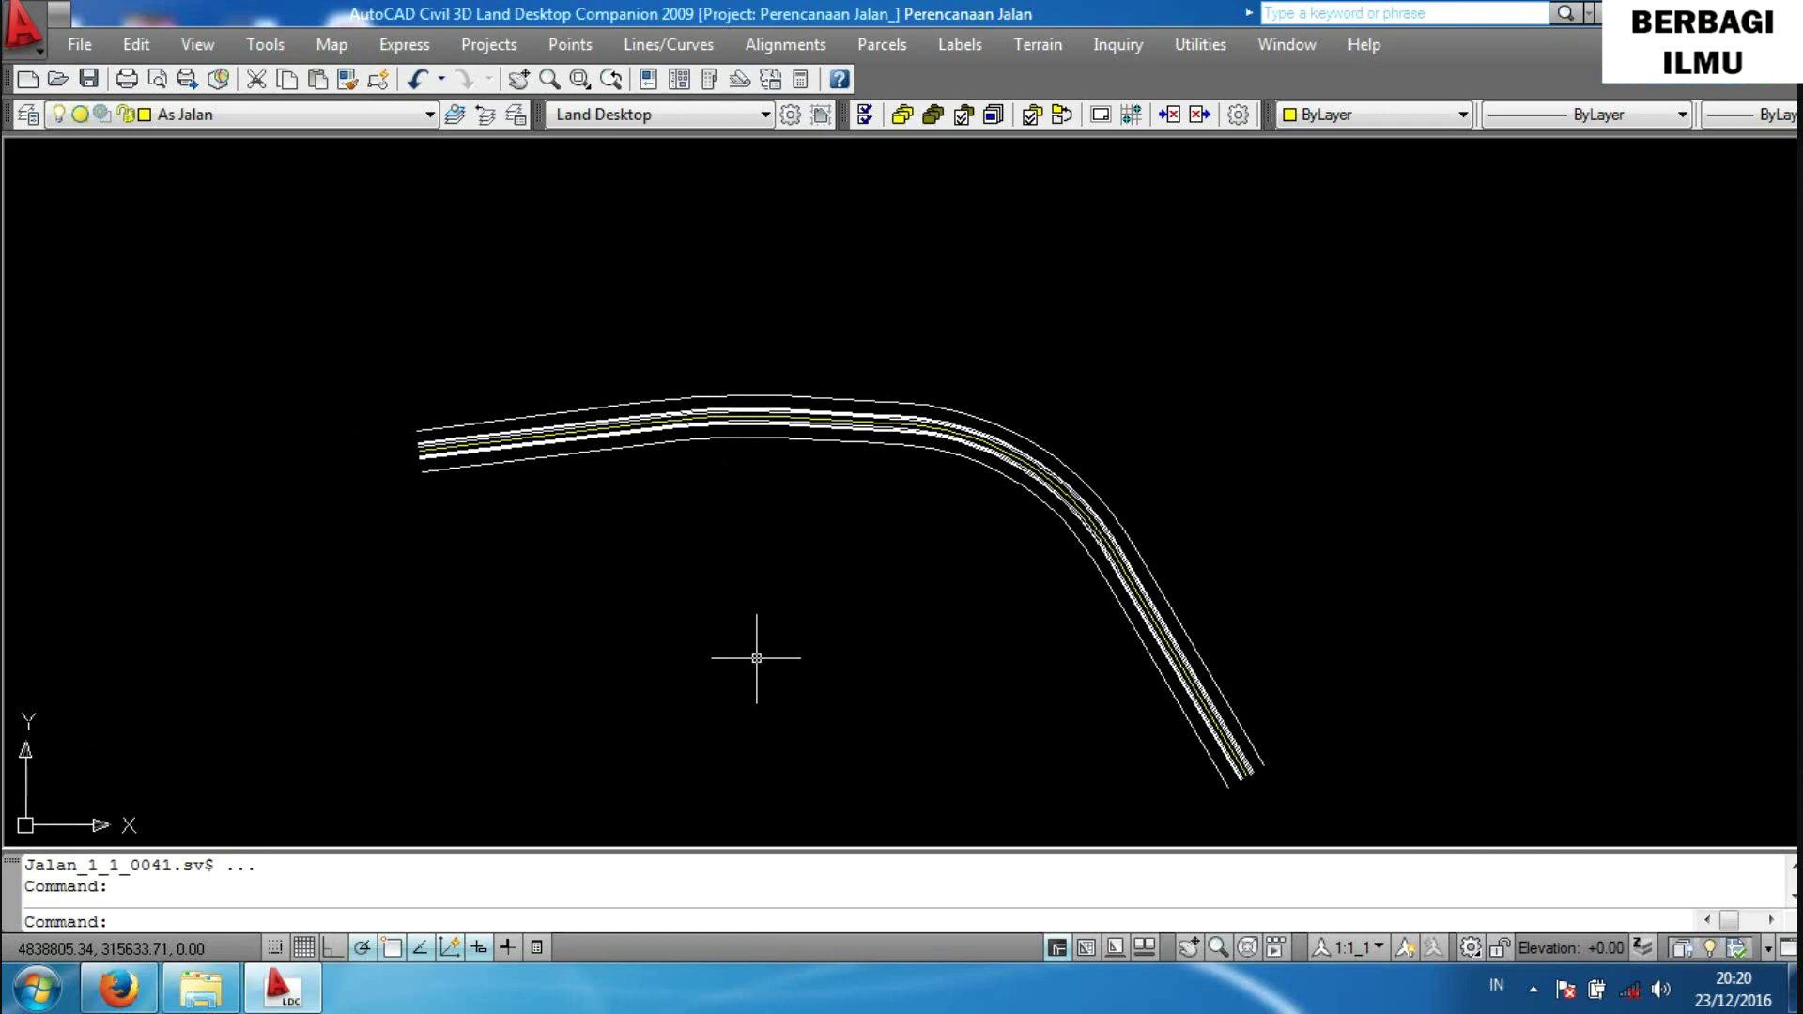
type("l")
key("Return")
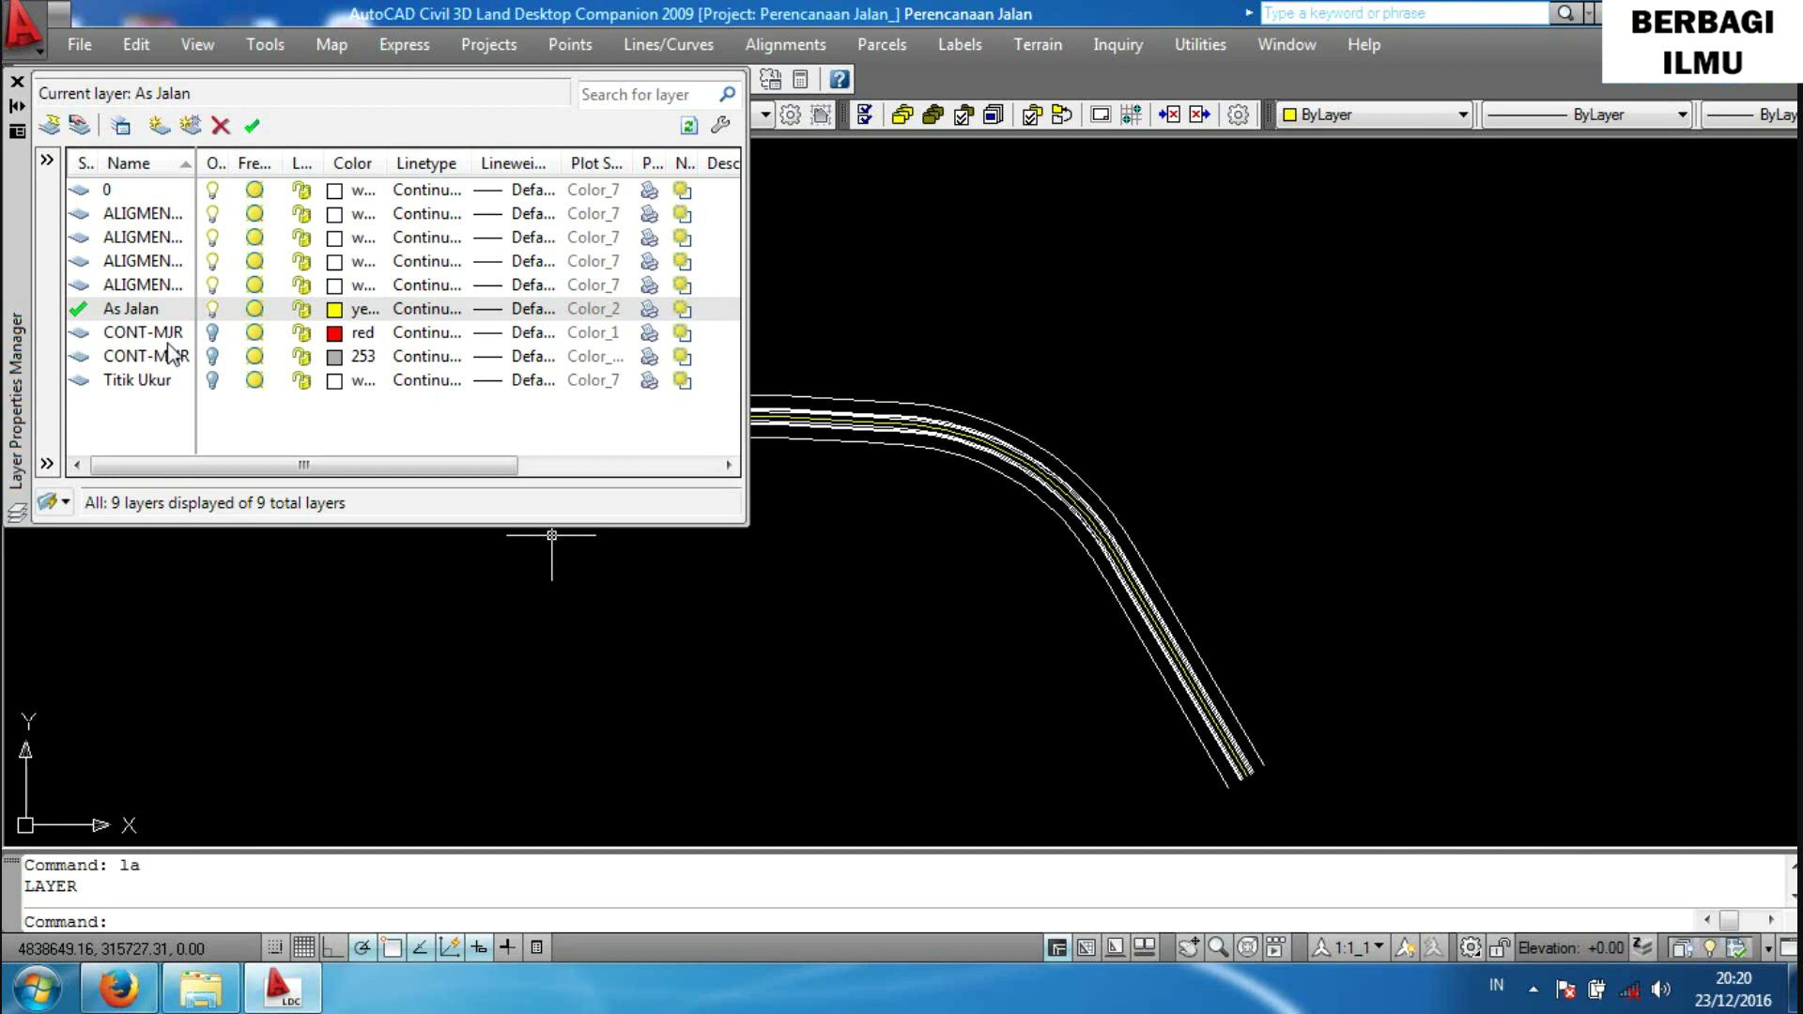
Make the Aligment Jalan-Damija layer green.
left_click(199, 212)
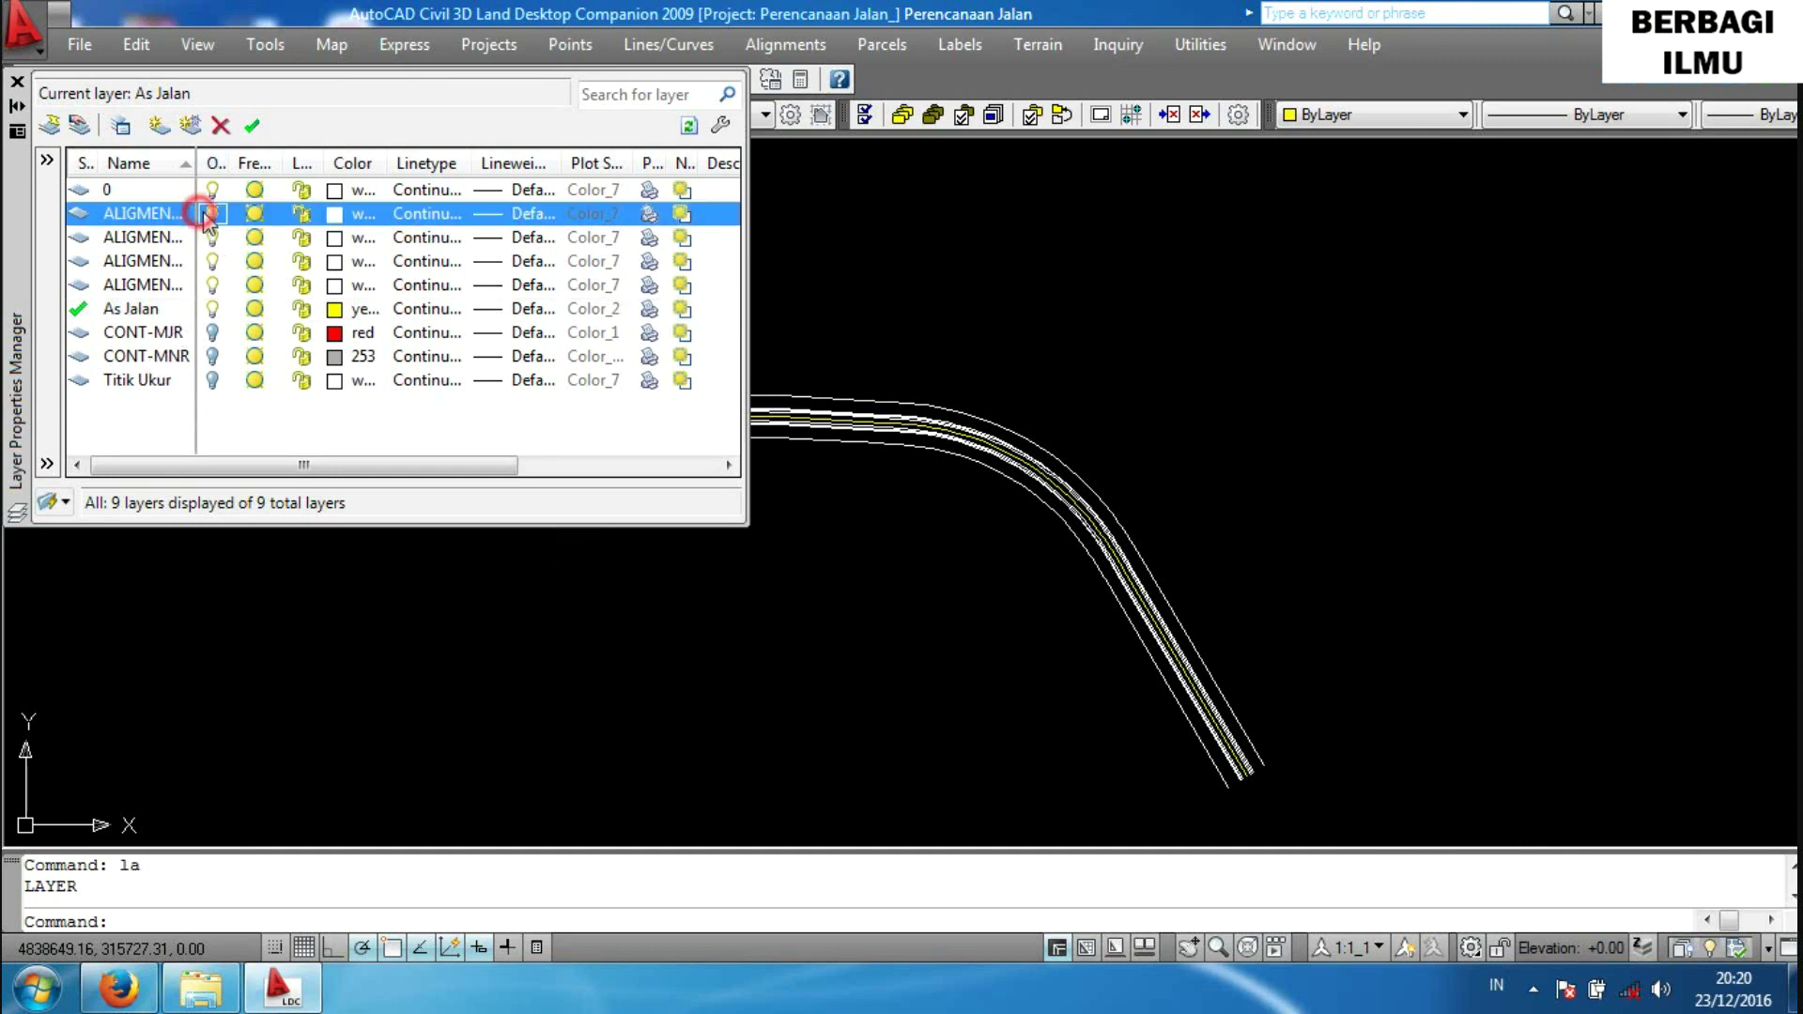
left_click(199, 261)
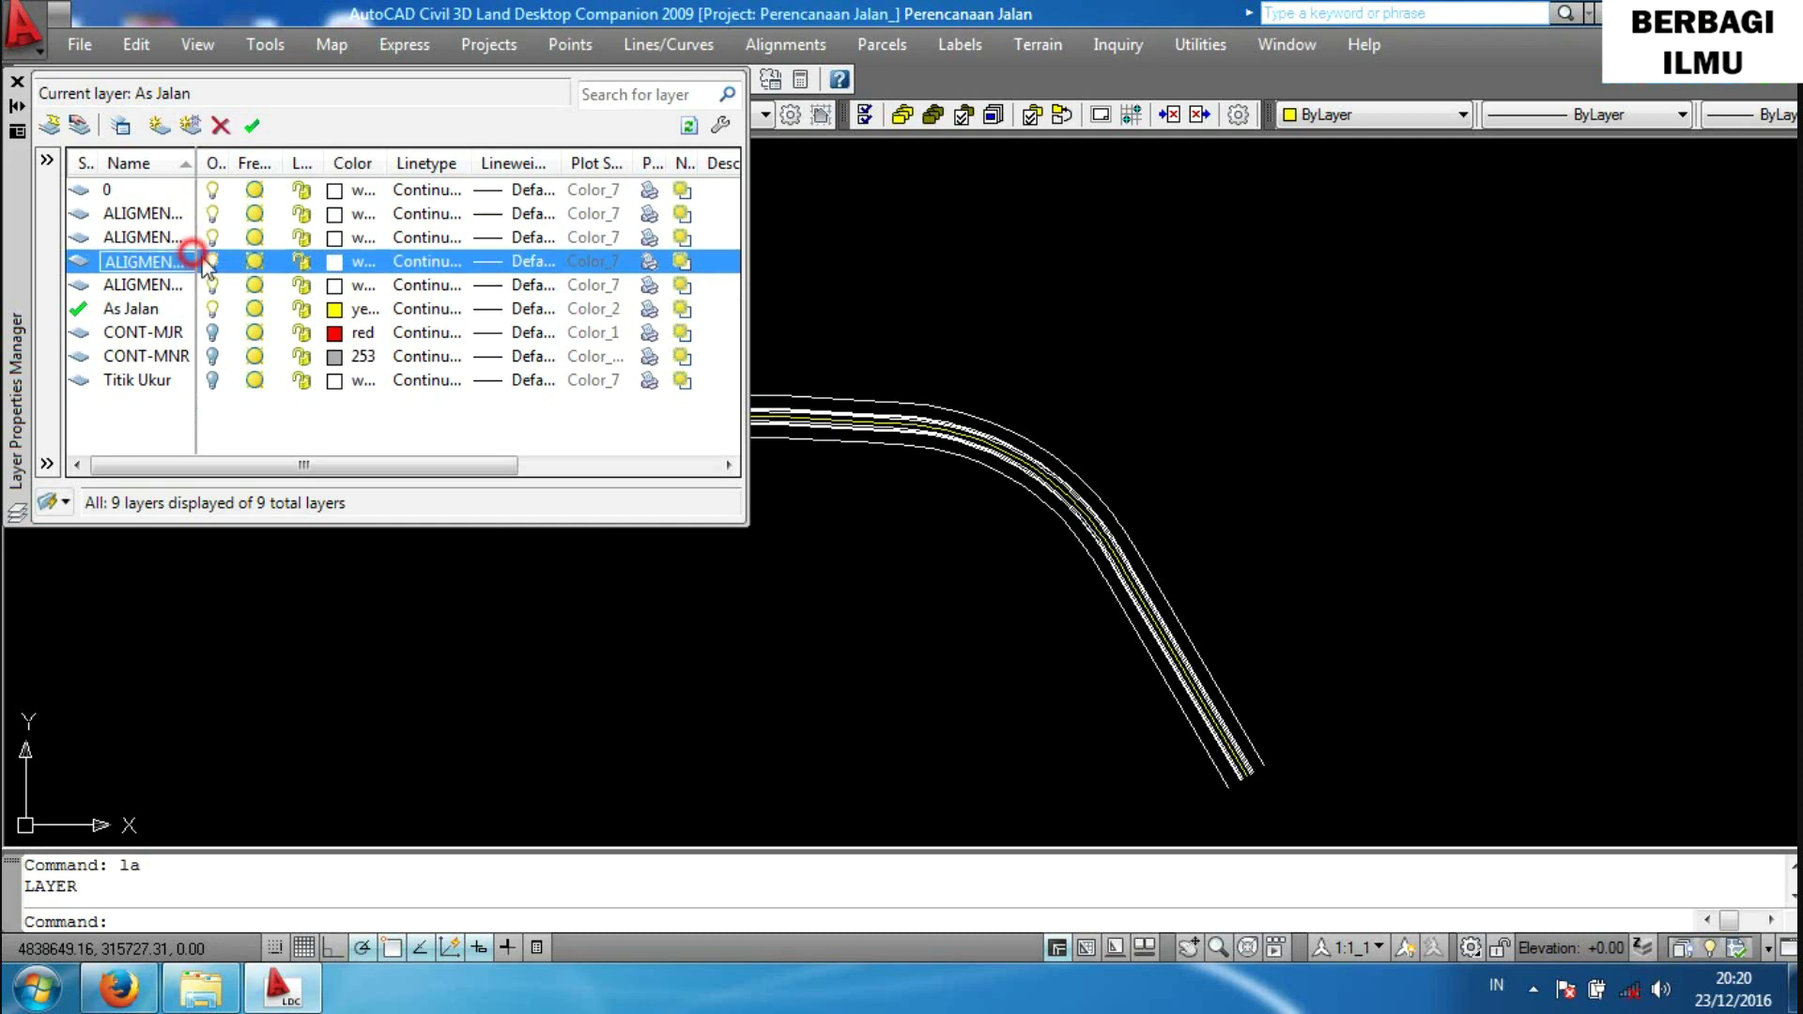
right_click(171, 269)
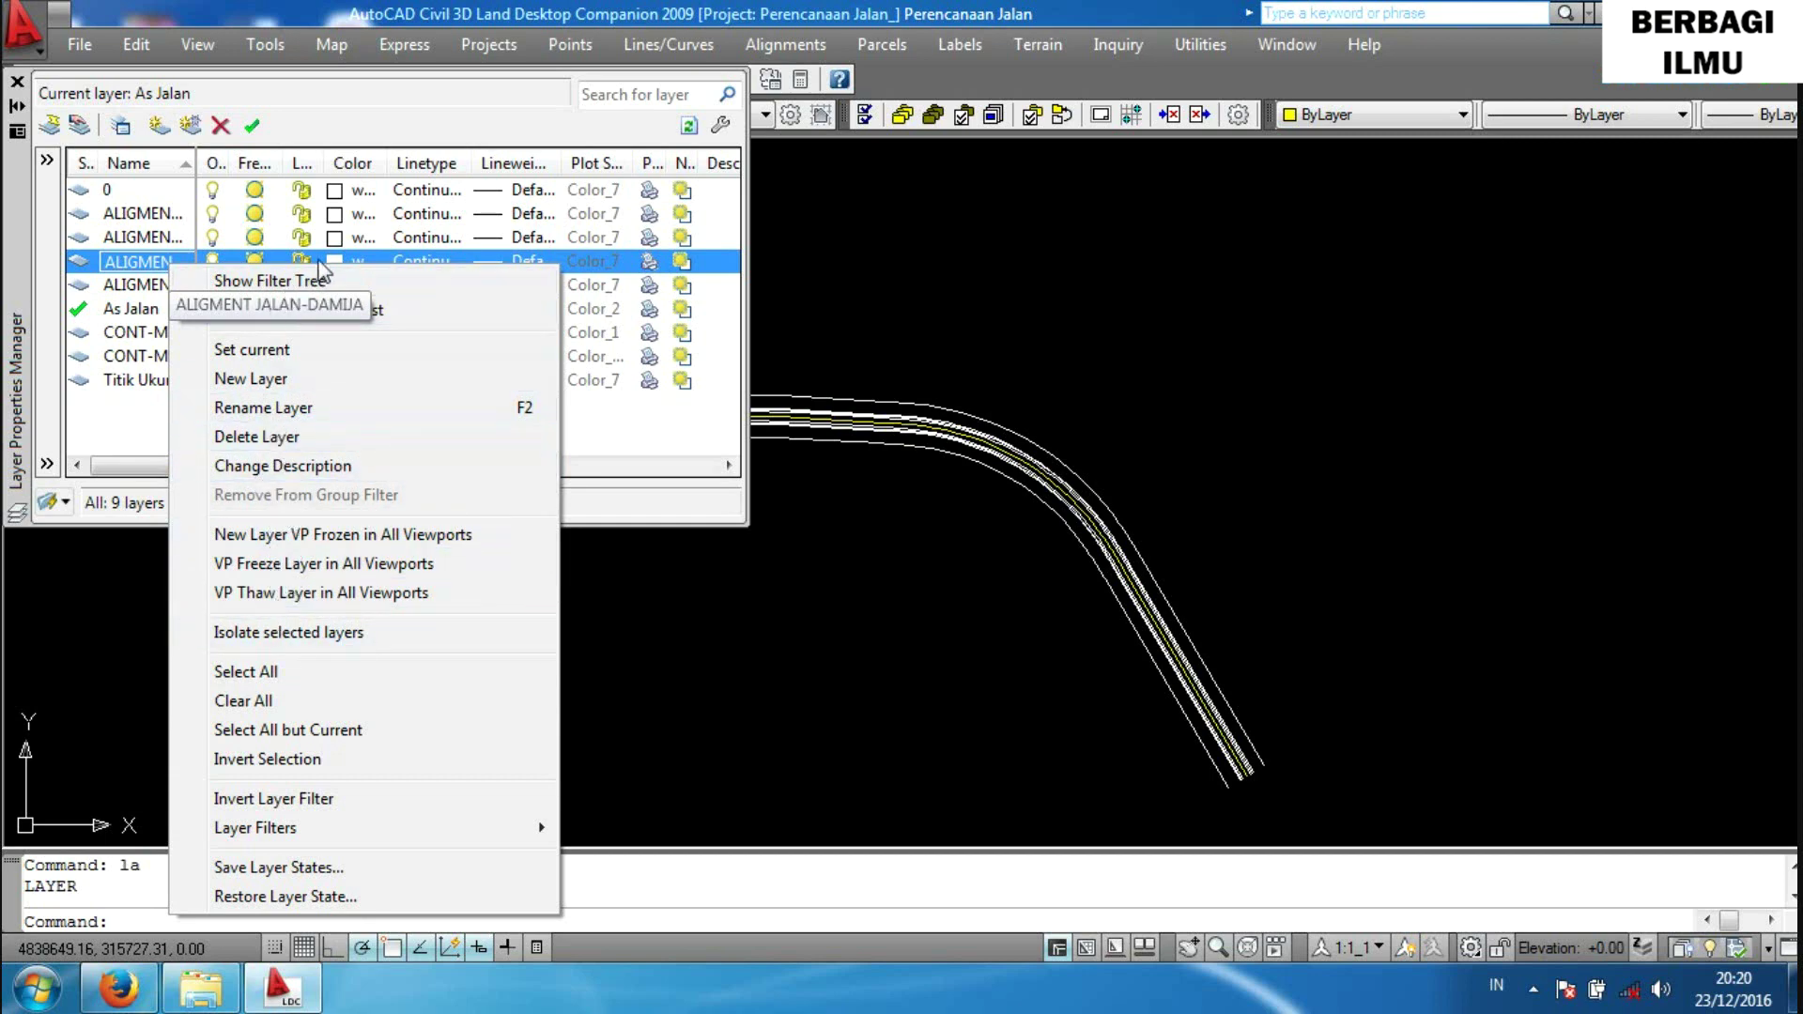
left_click(335, 263)
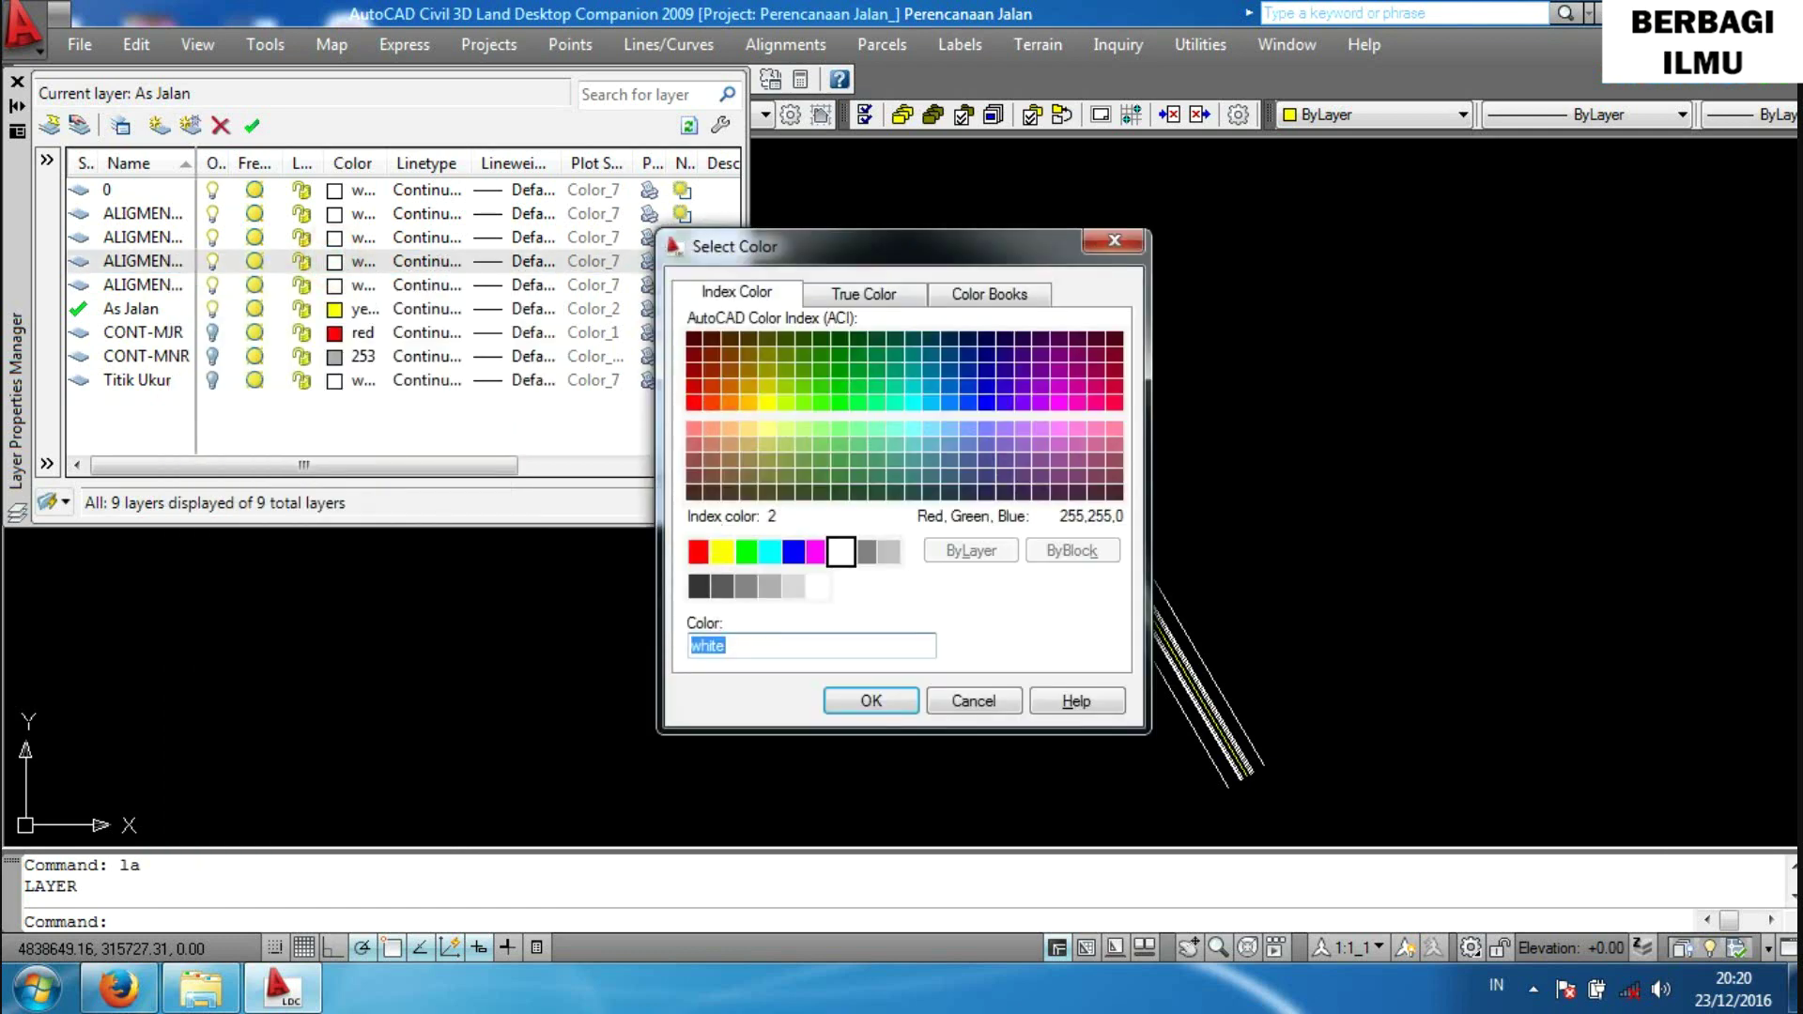
left_click(746, 551)
left_click(871, 702)
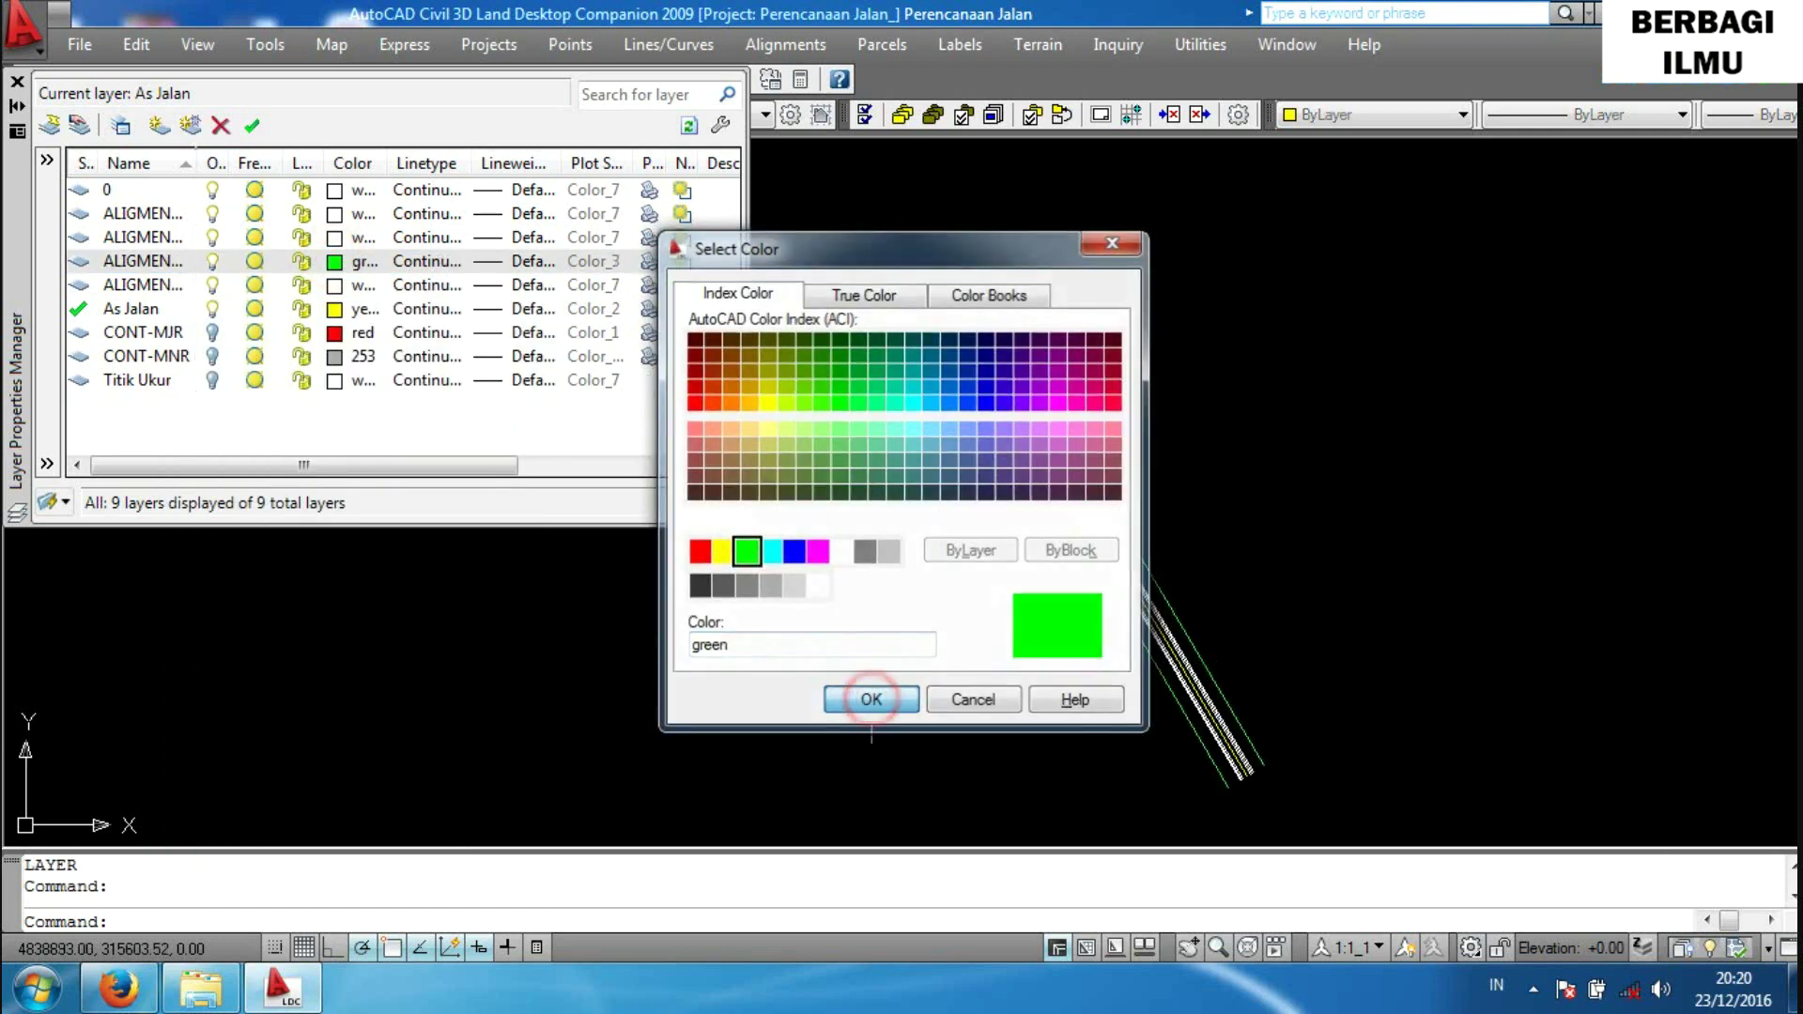
left_click(180, 262)
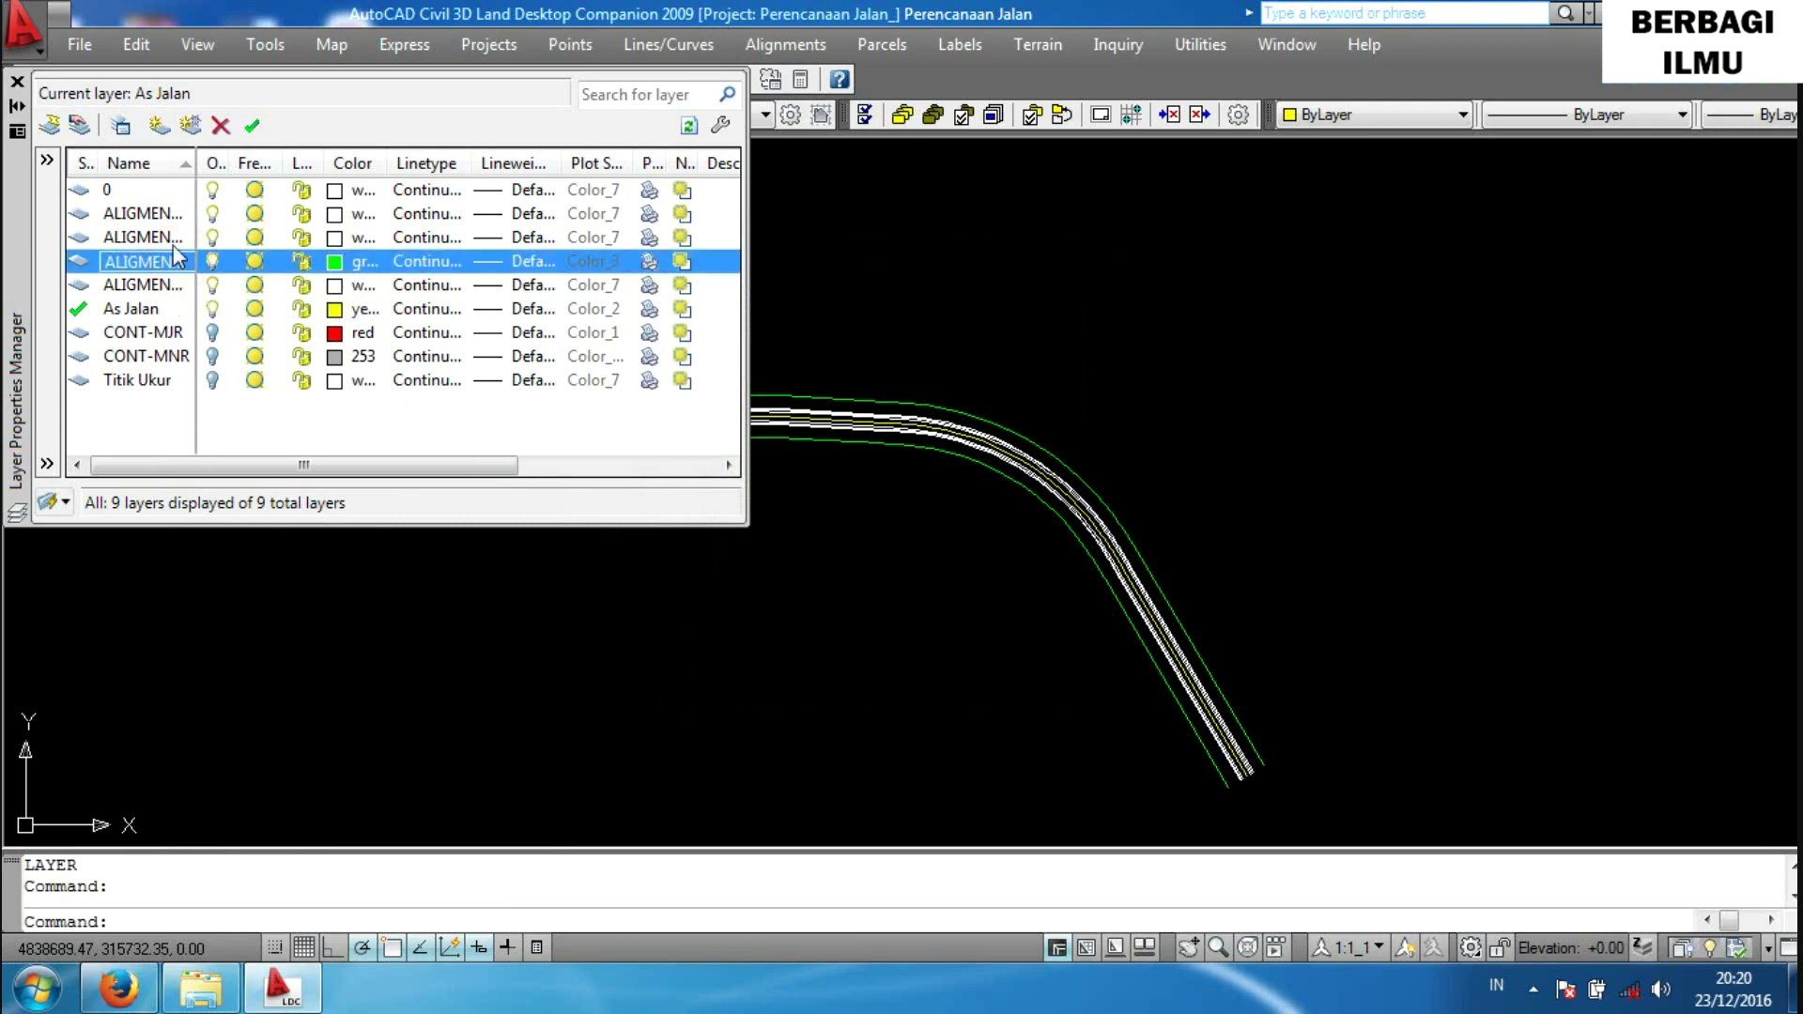
Give the Aligment Jalan-Badan Jalan layer orange colour 30.
left_click(180, 240)
type("BAHU JALAN")
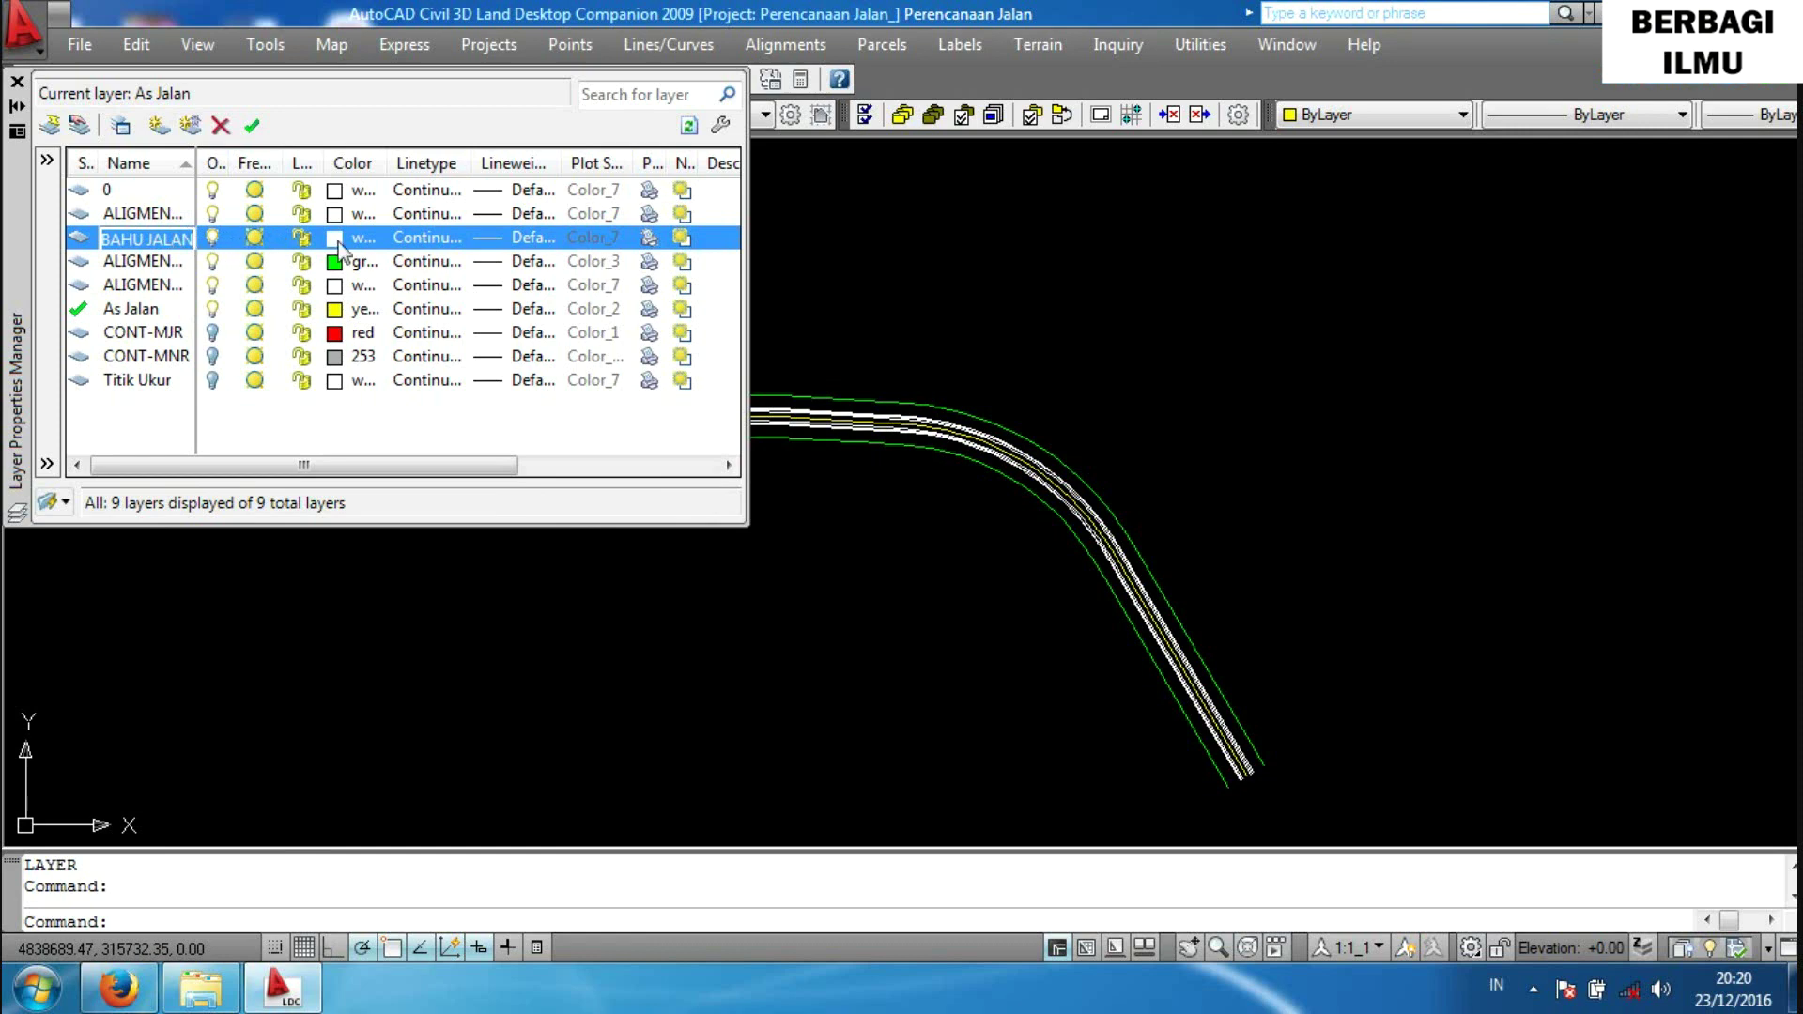
left_click(340, 238)
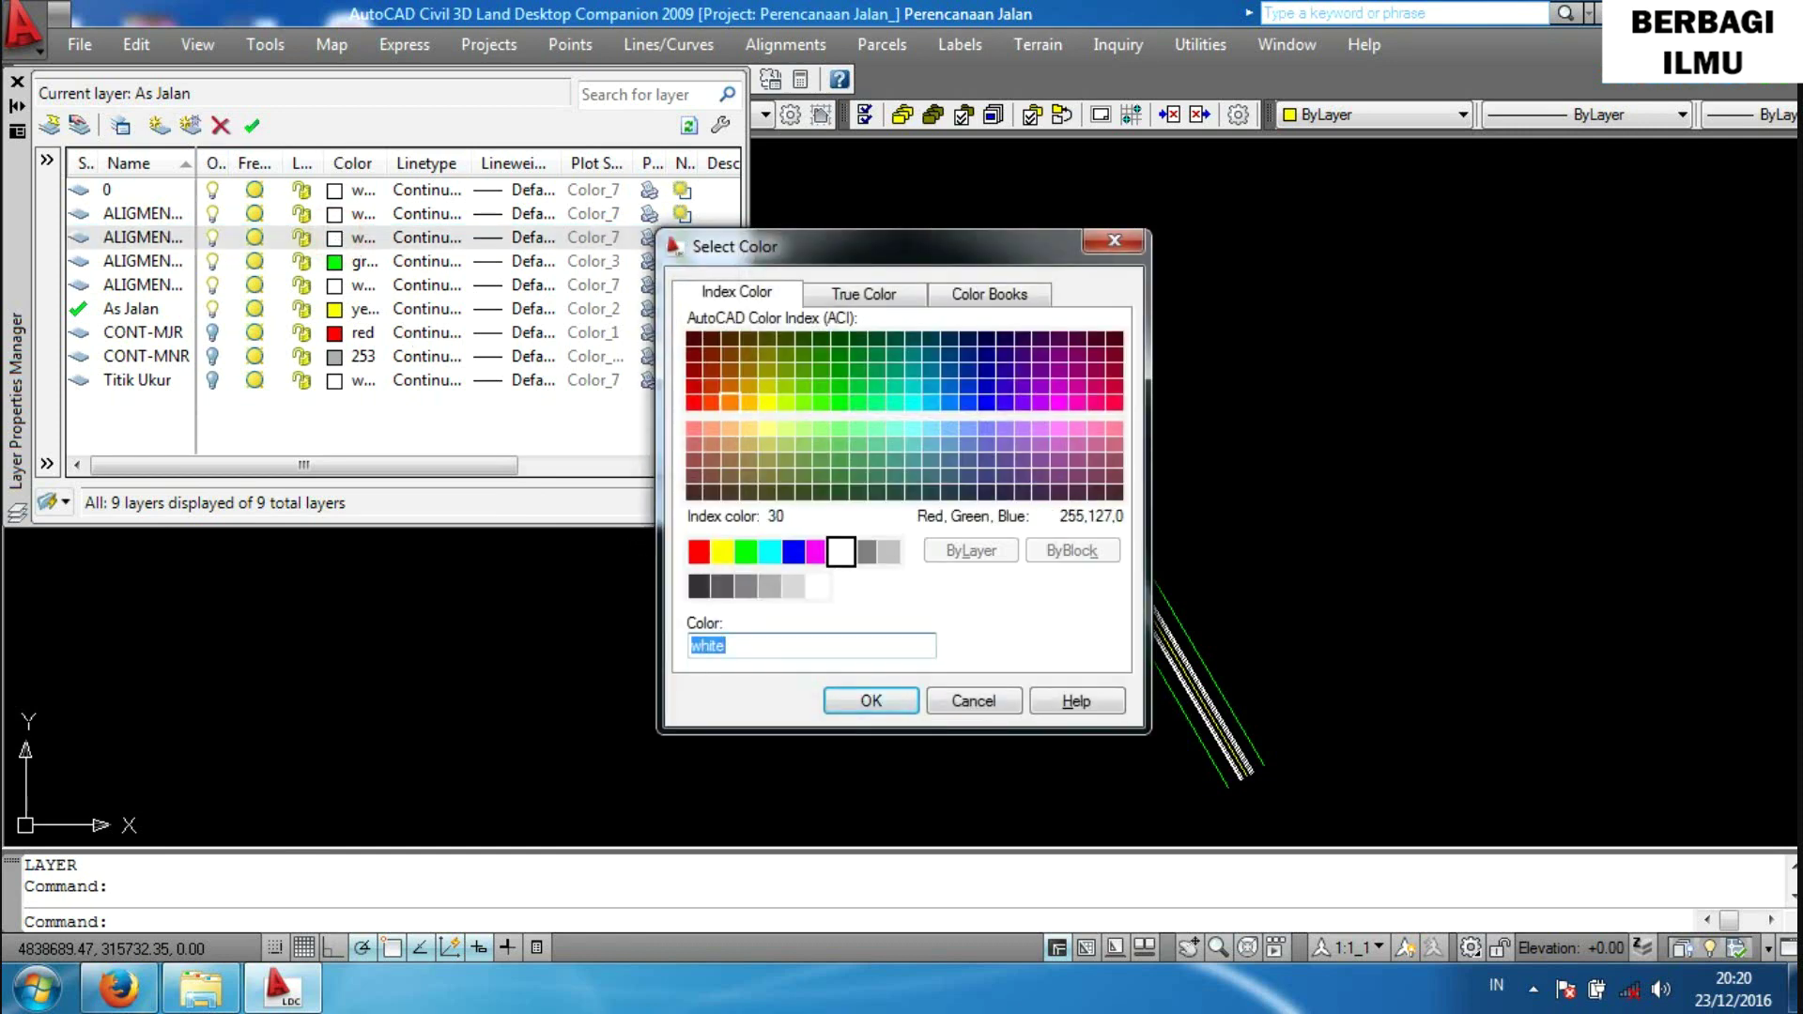
left_click(729, 402)
left_click(865, 704)
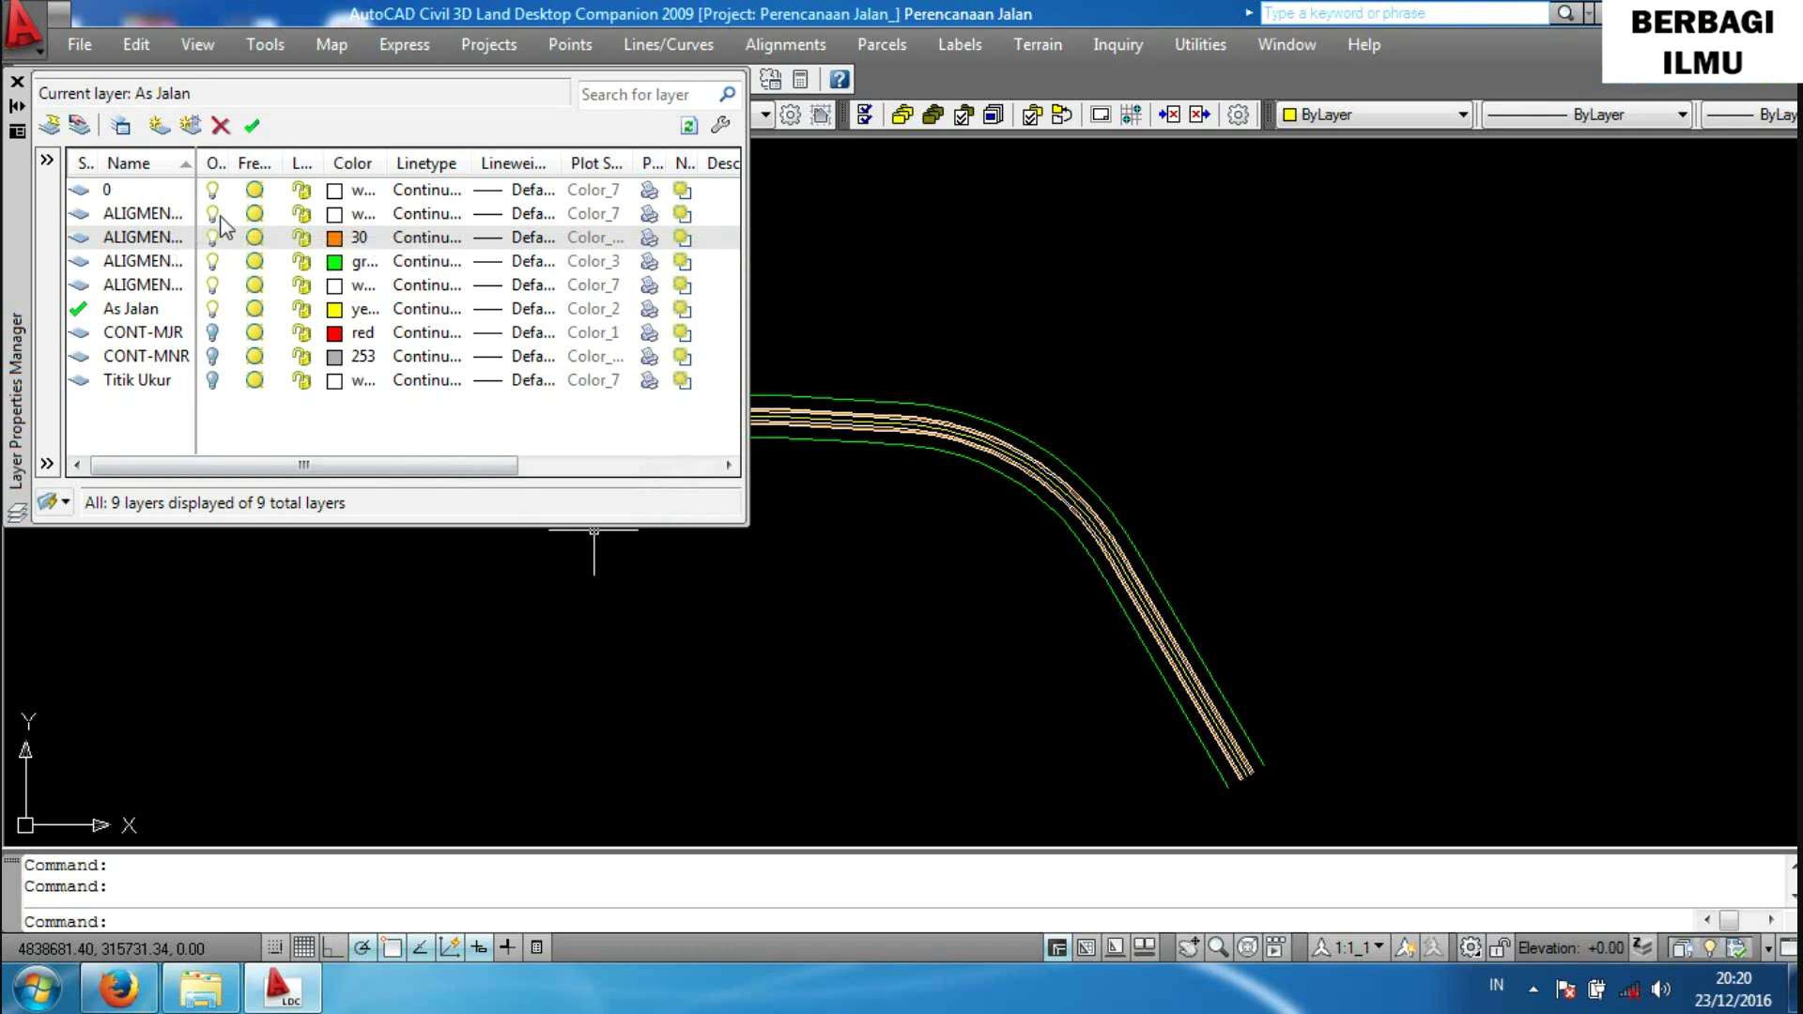
Set the top offset layer's colour to grey 252.
left_click(335, 214)
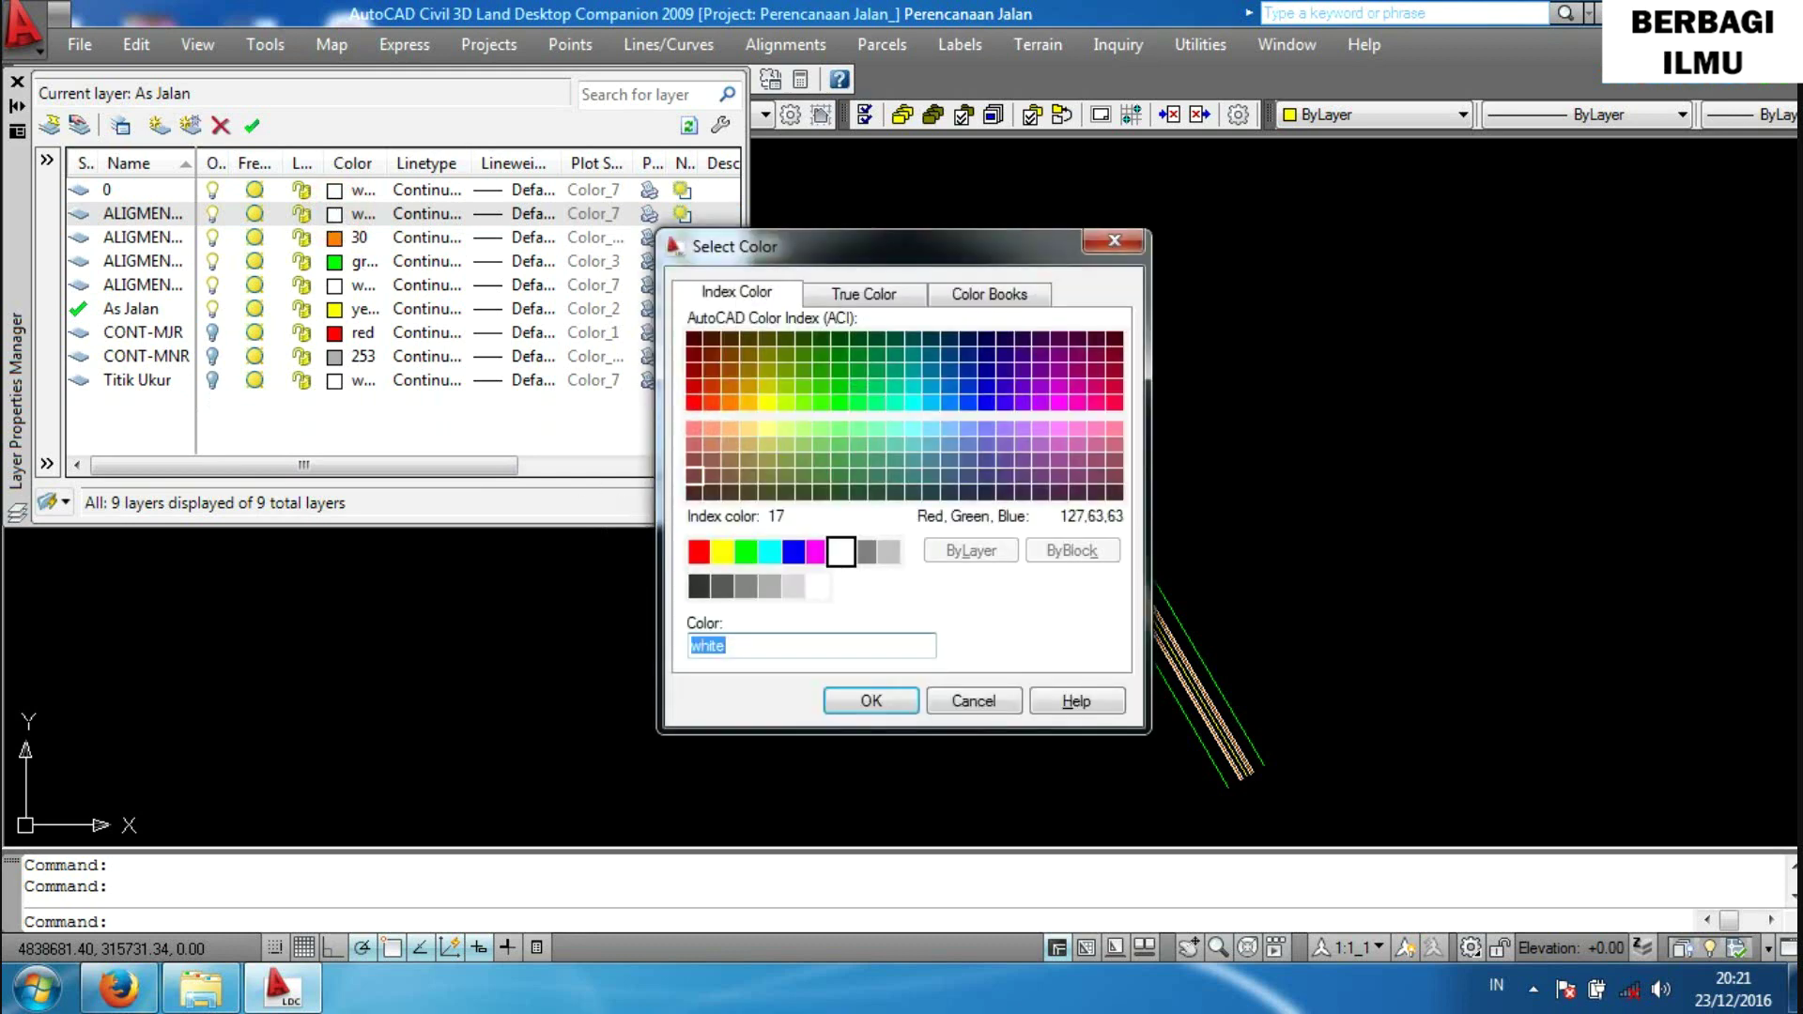
left_click(712, 491)
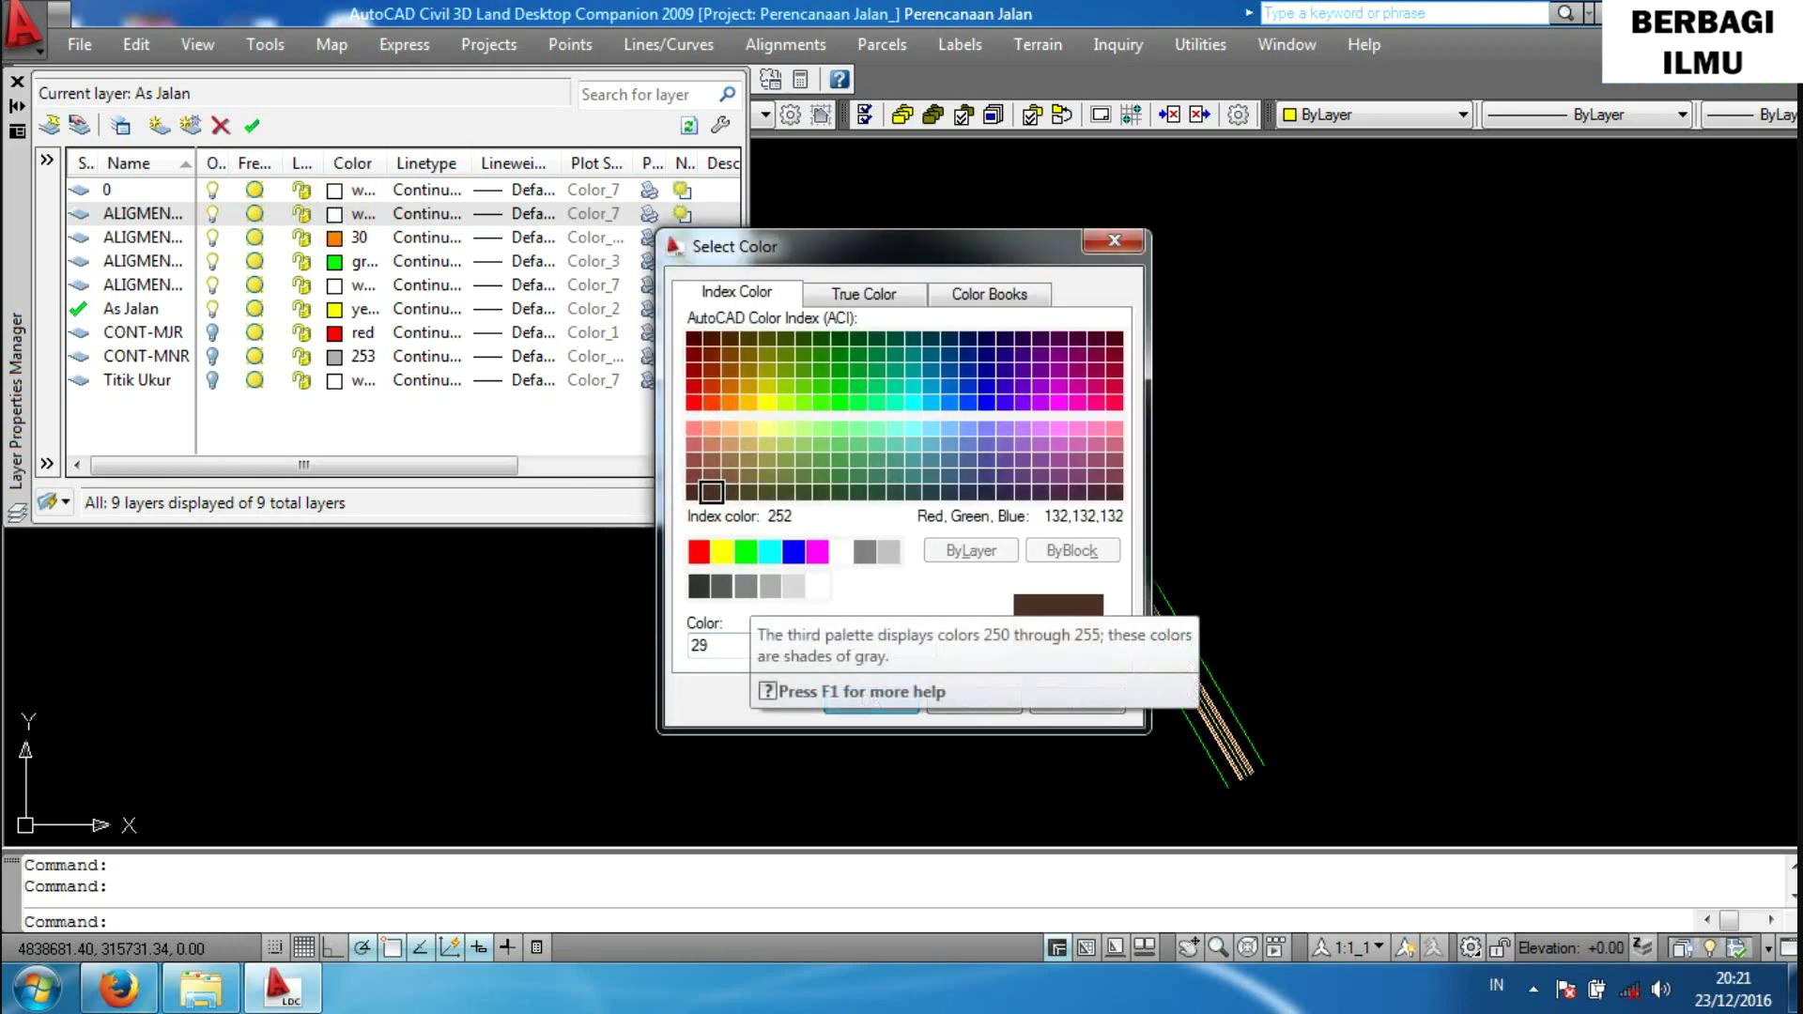
left_click(746, 586)
left_click(868, 697)
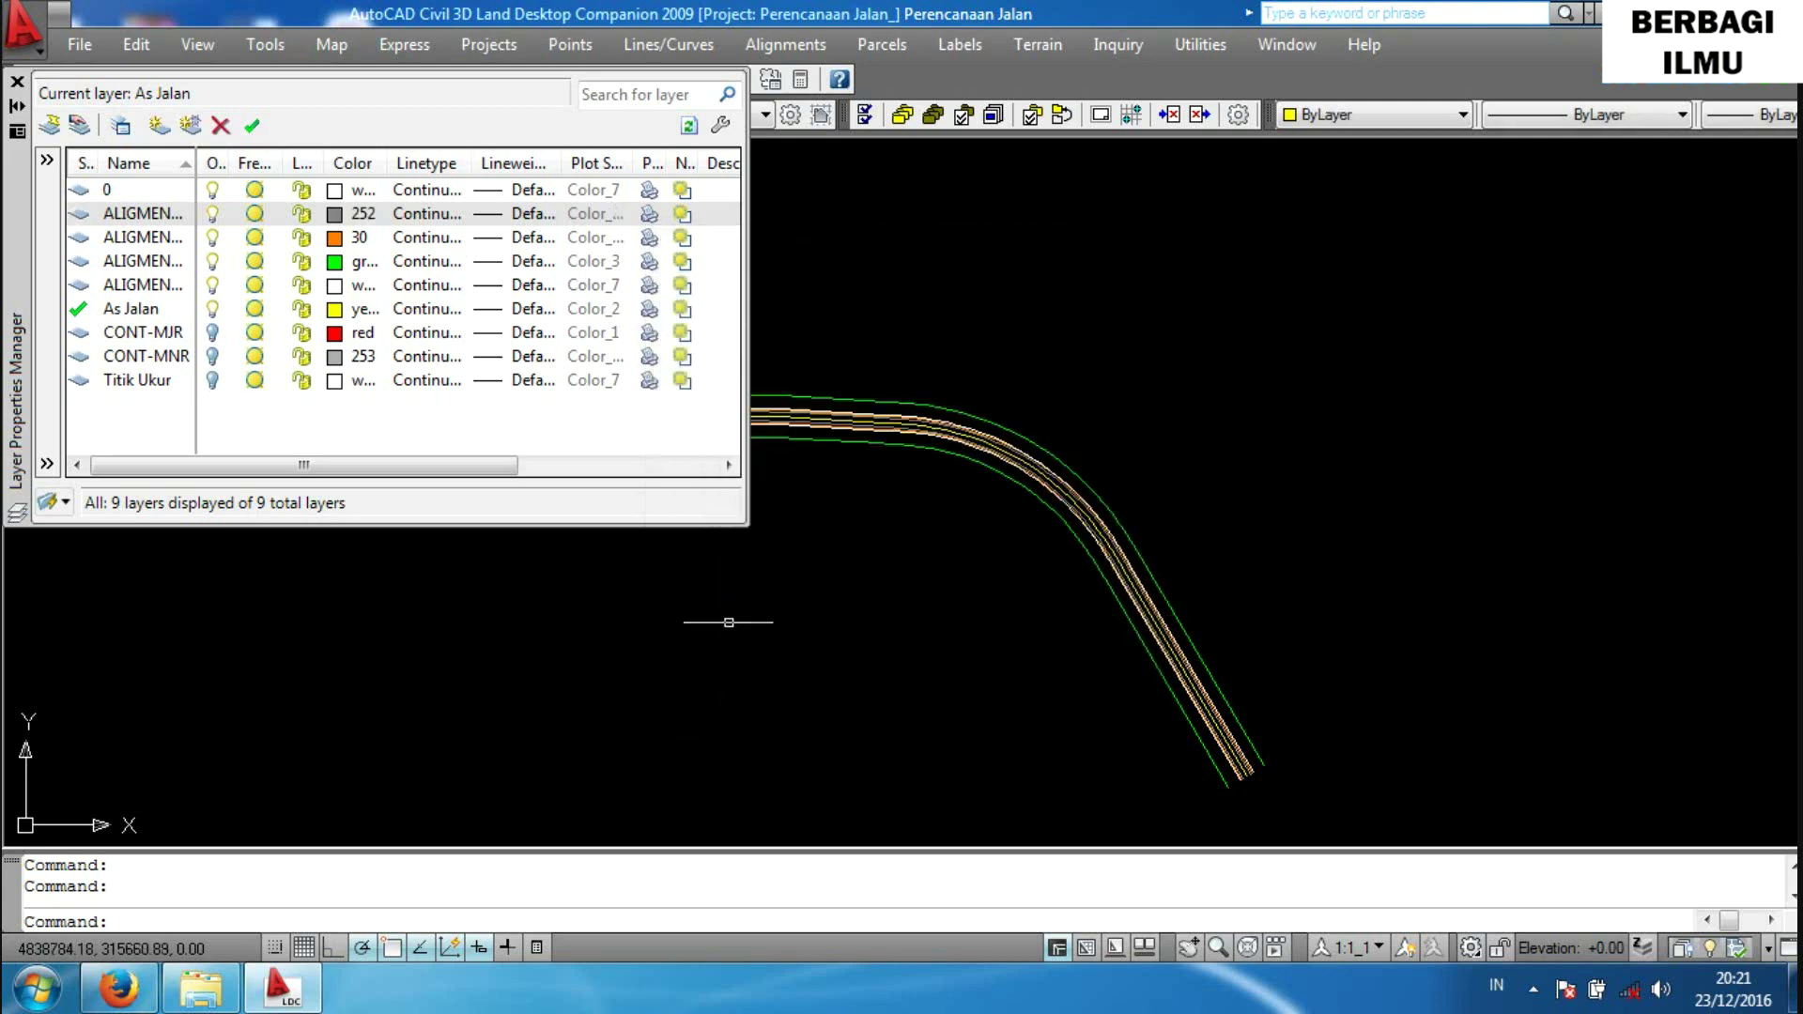
Make the Aligment Jalan-Drainase layer cyan and close the layer list.
left_click(156, 288)
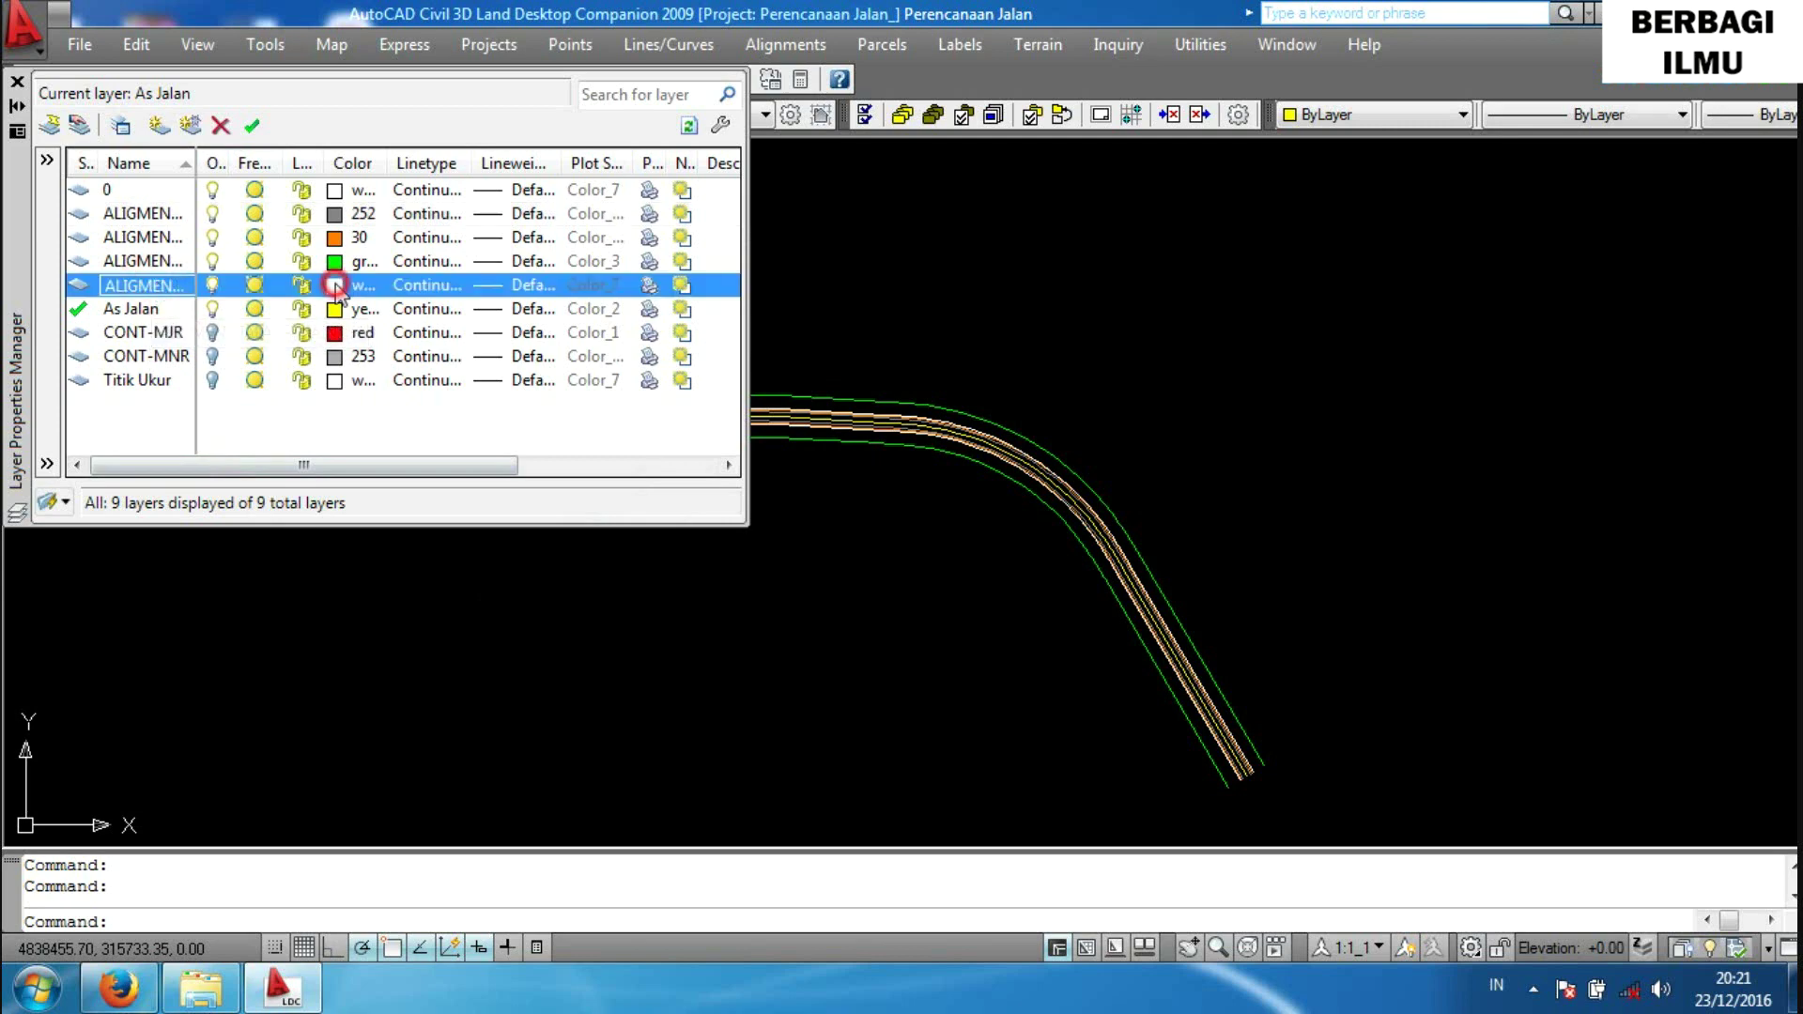
left_click(335, 286)
left_click(793, 551)
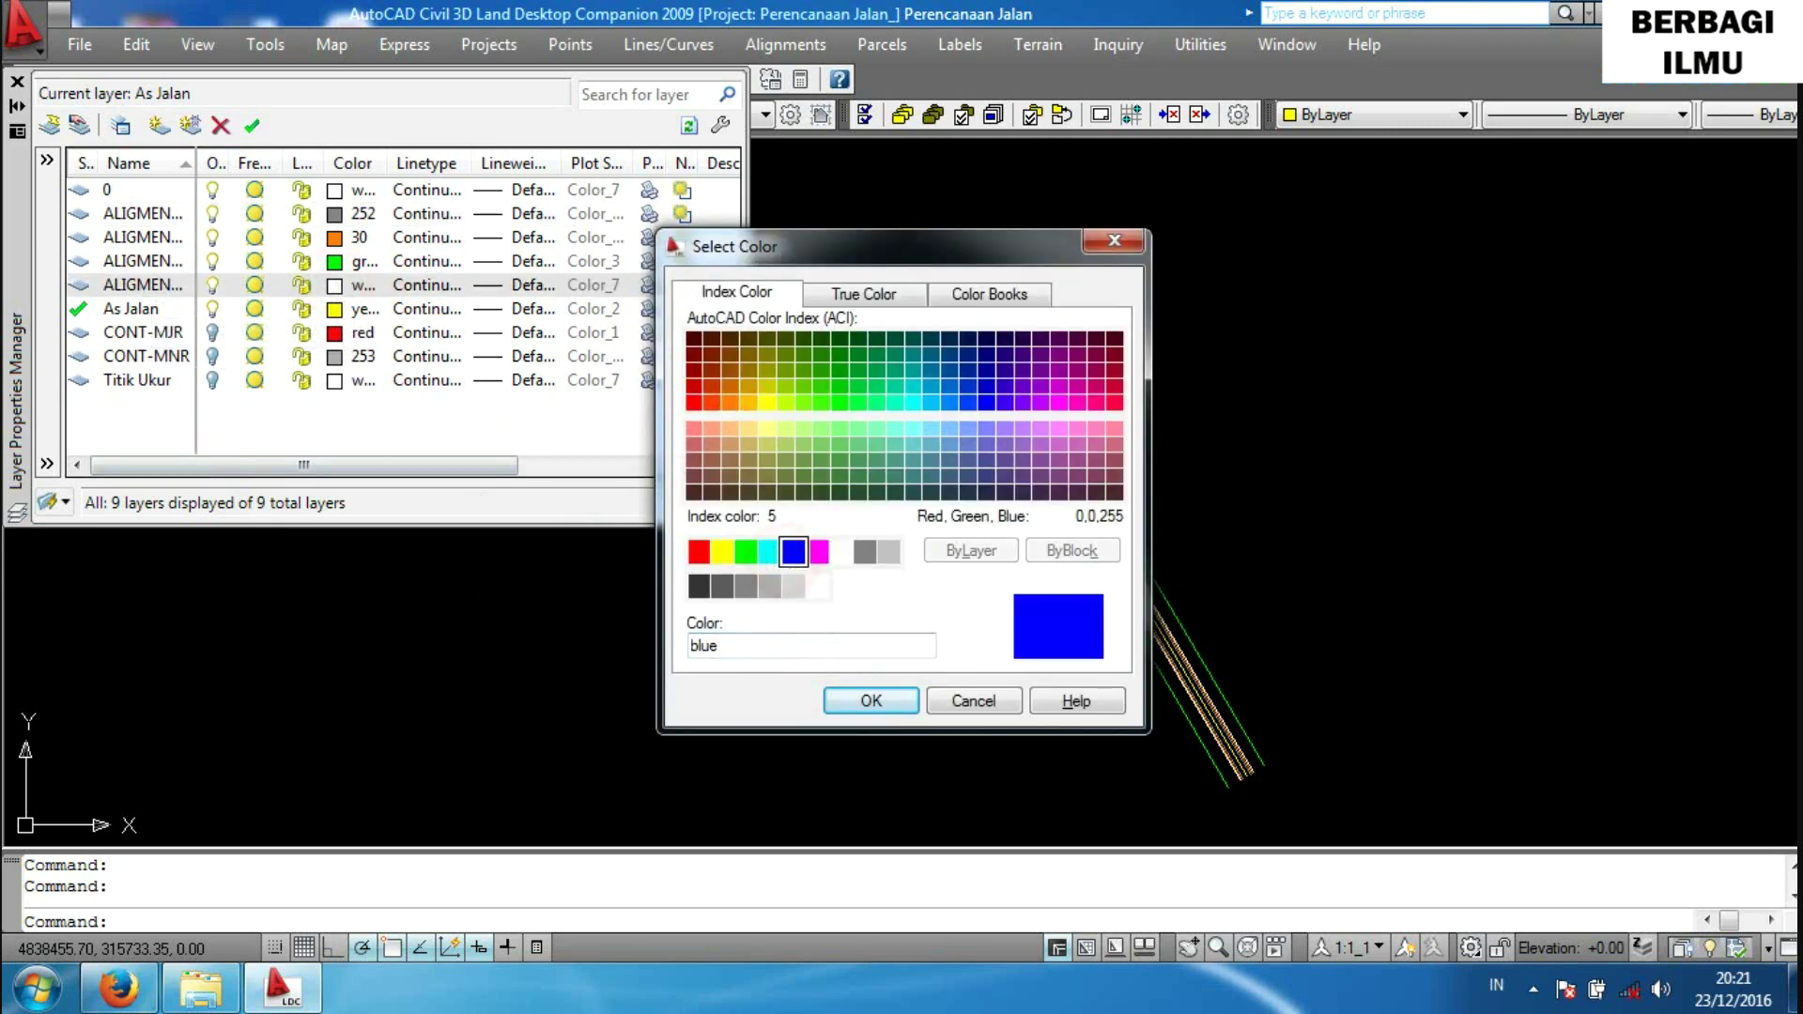
left_click(768, 551)
left_click(872, 700)
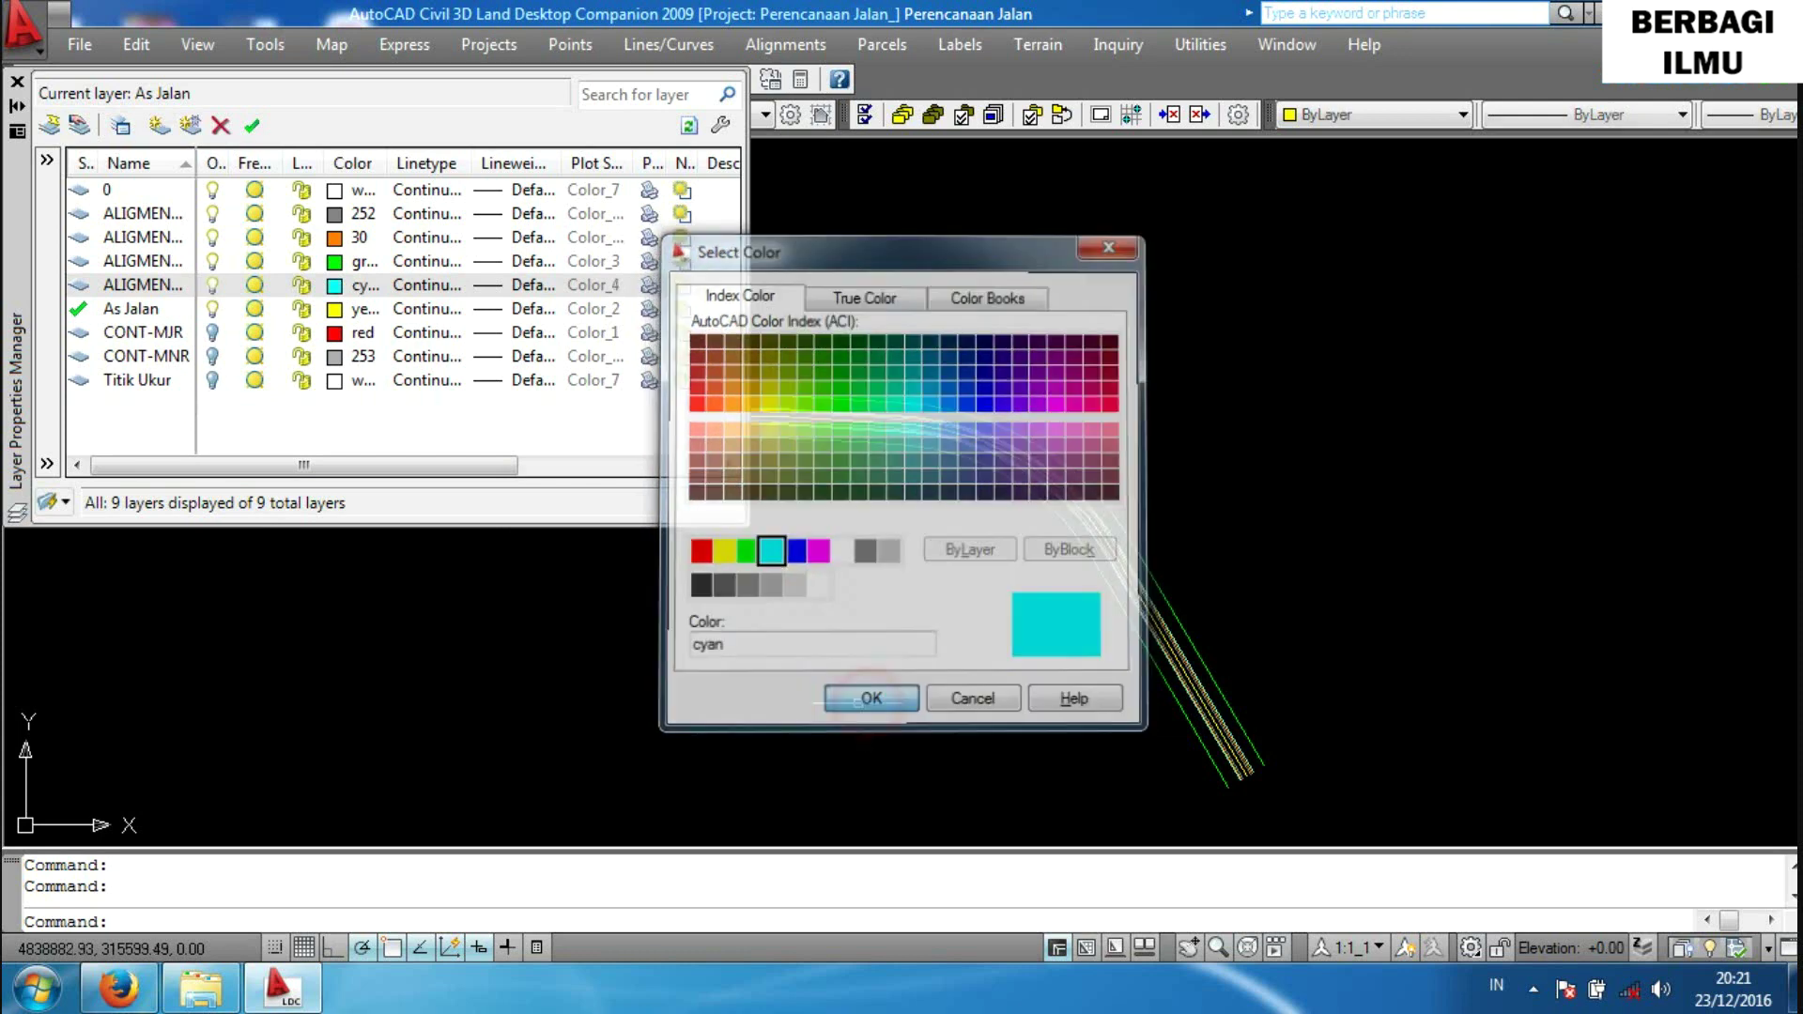
left_click(15, 84)
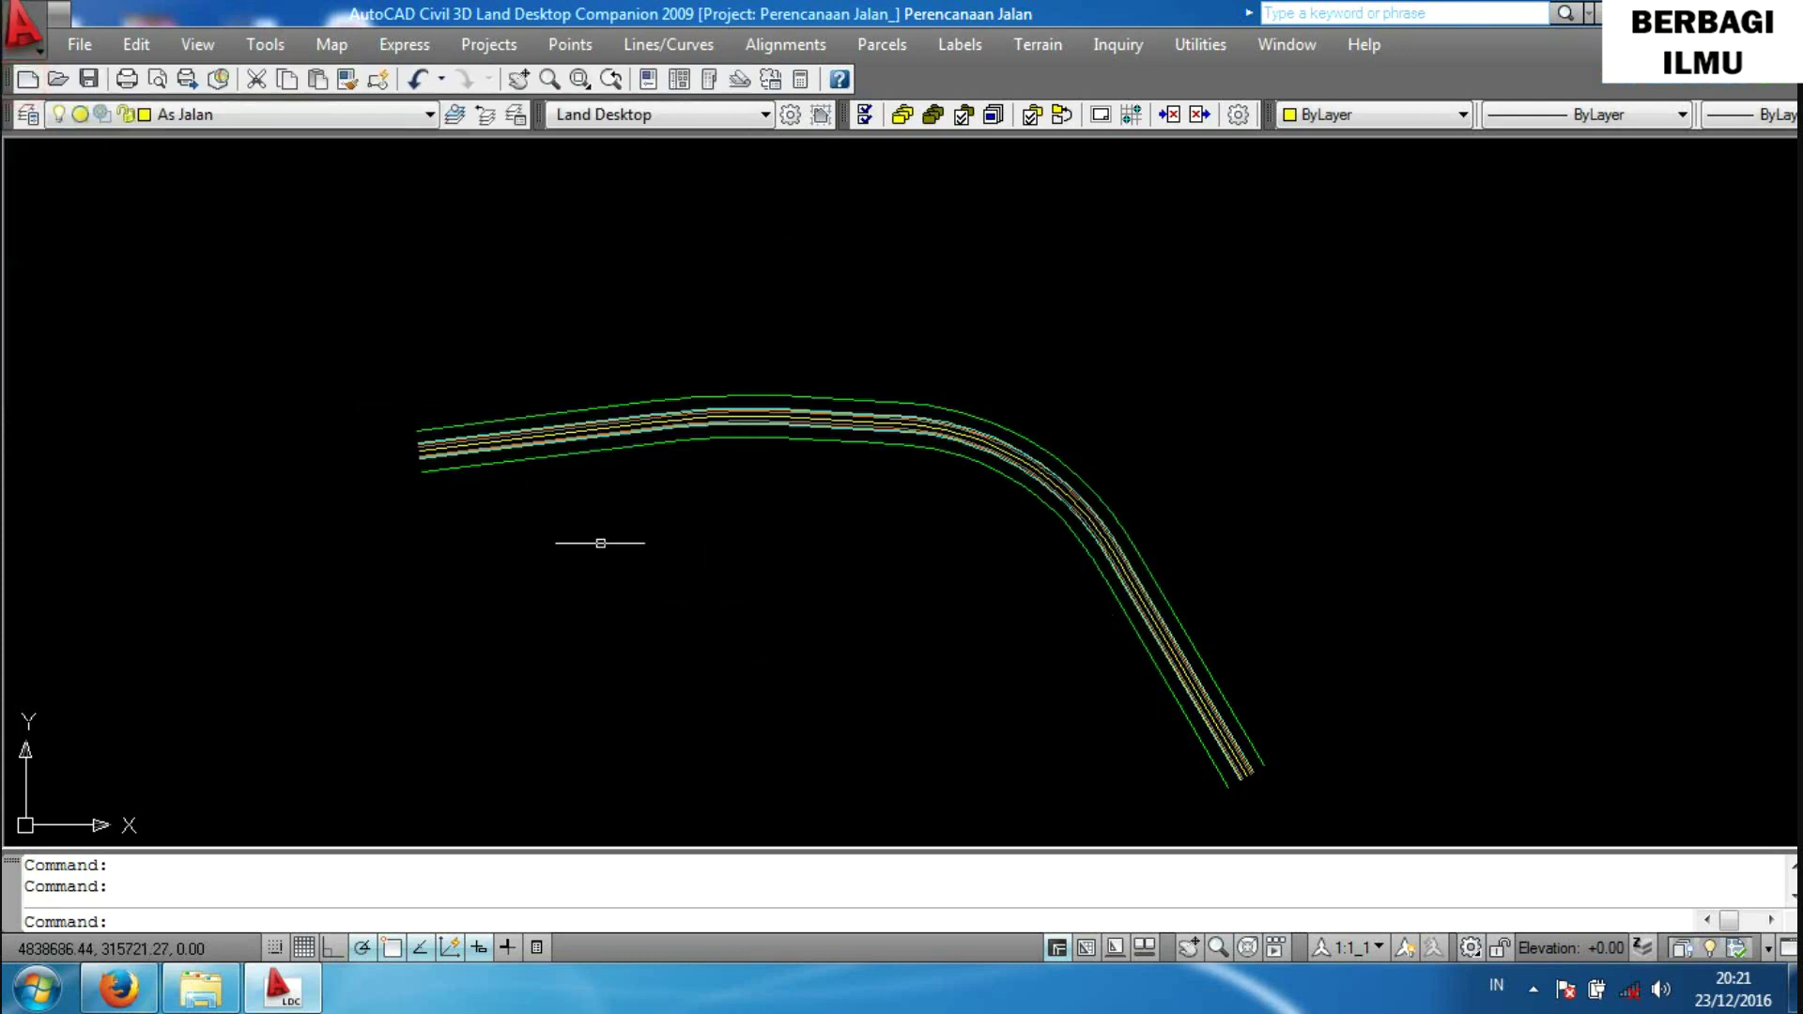
Zoom and pan to look over the coloured offset lines along the road.
scroll(856, 424, "up", 3)
scroll(846, 404, "down", 4)
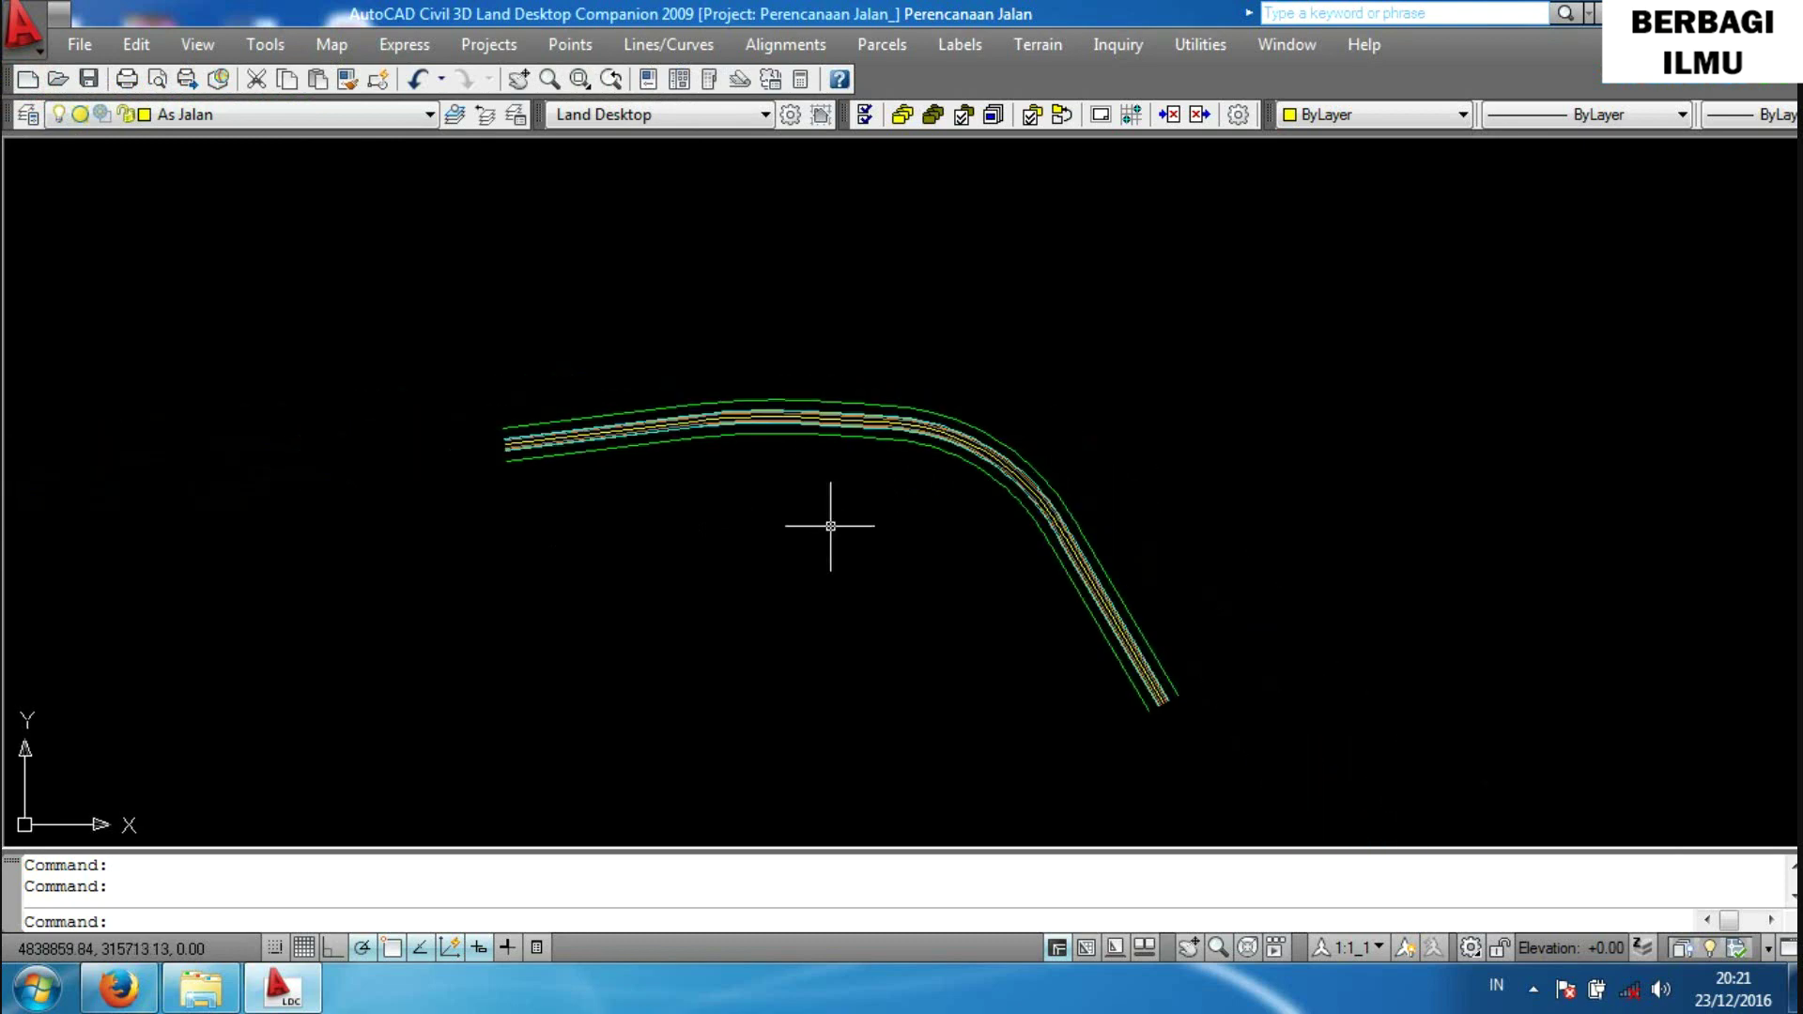
middle_click_drag(833, 514, 841, 454)
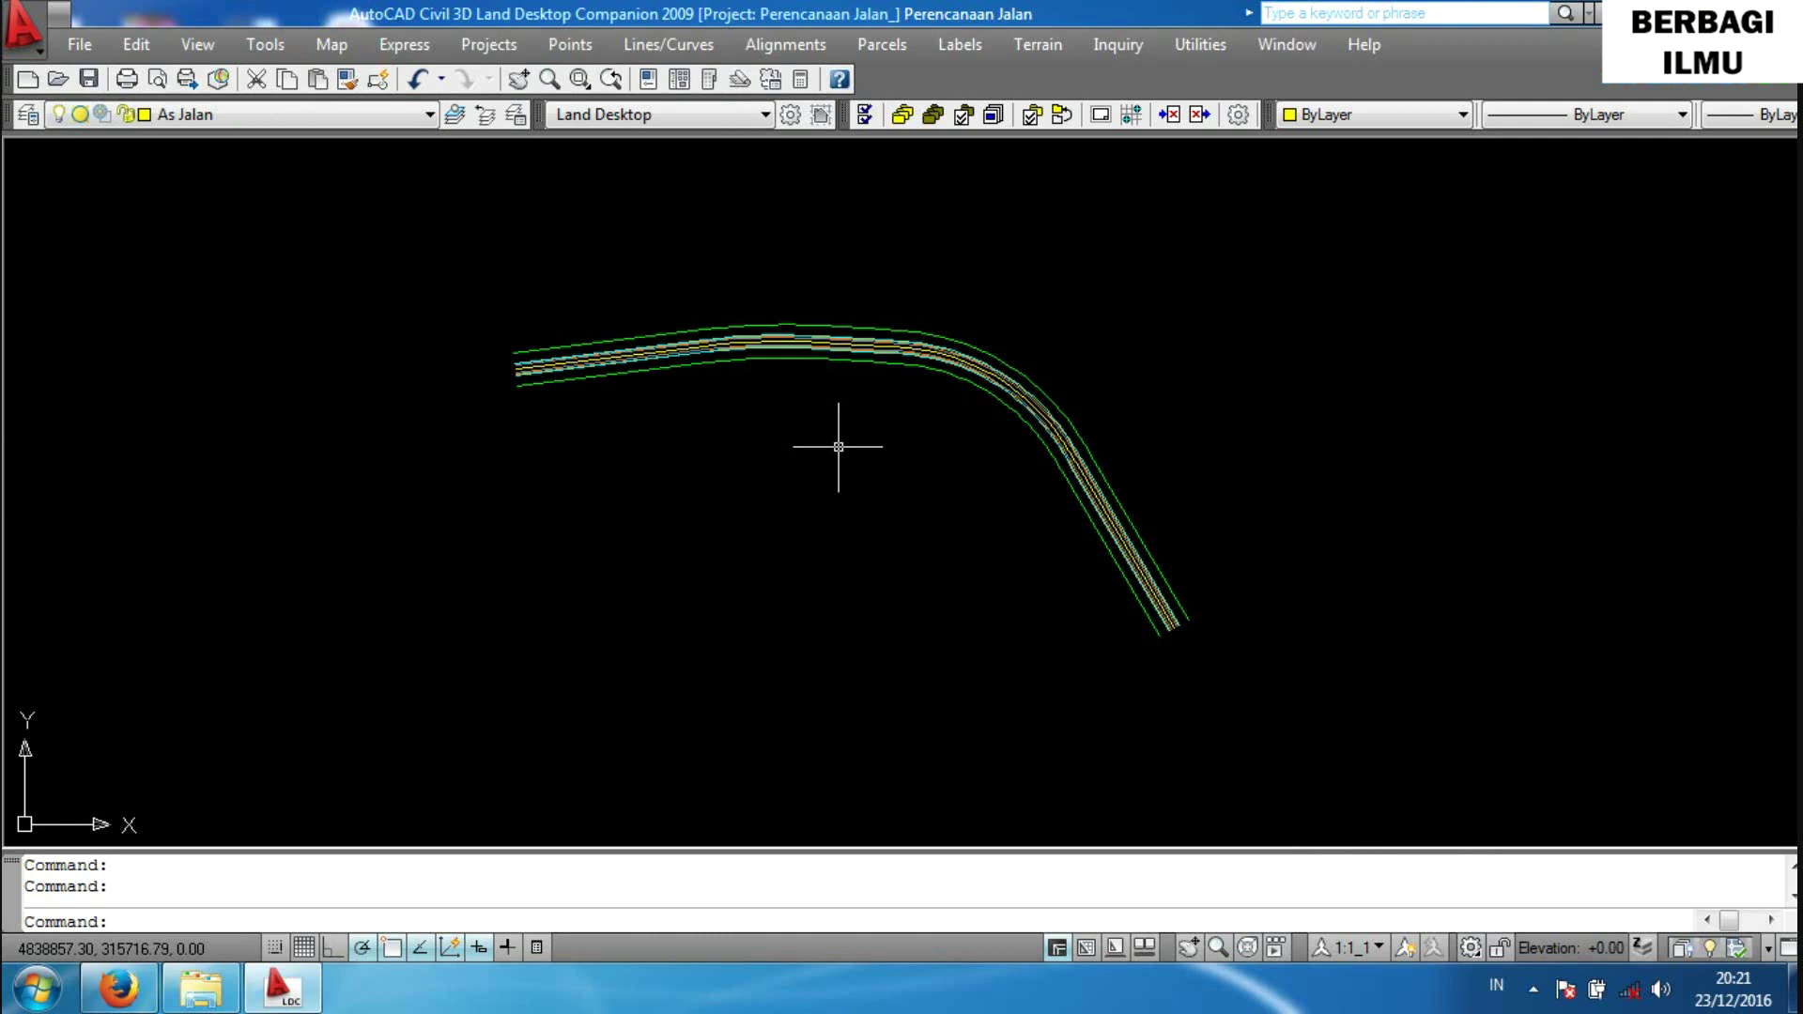
middle_click_drag(837, 447, 830, 483)
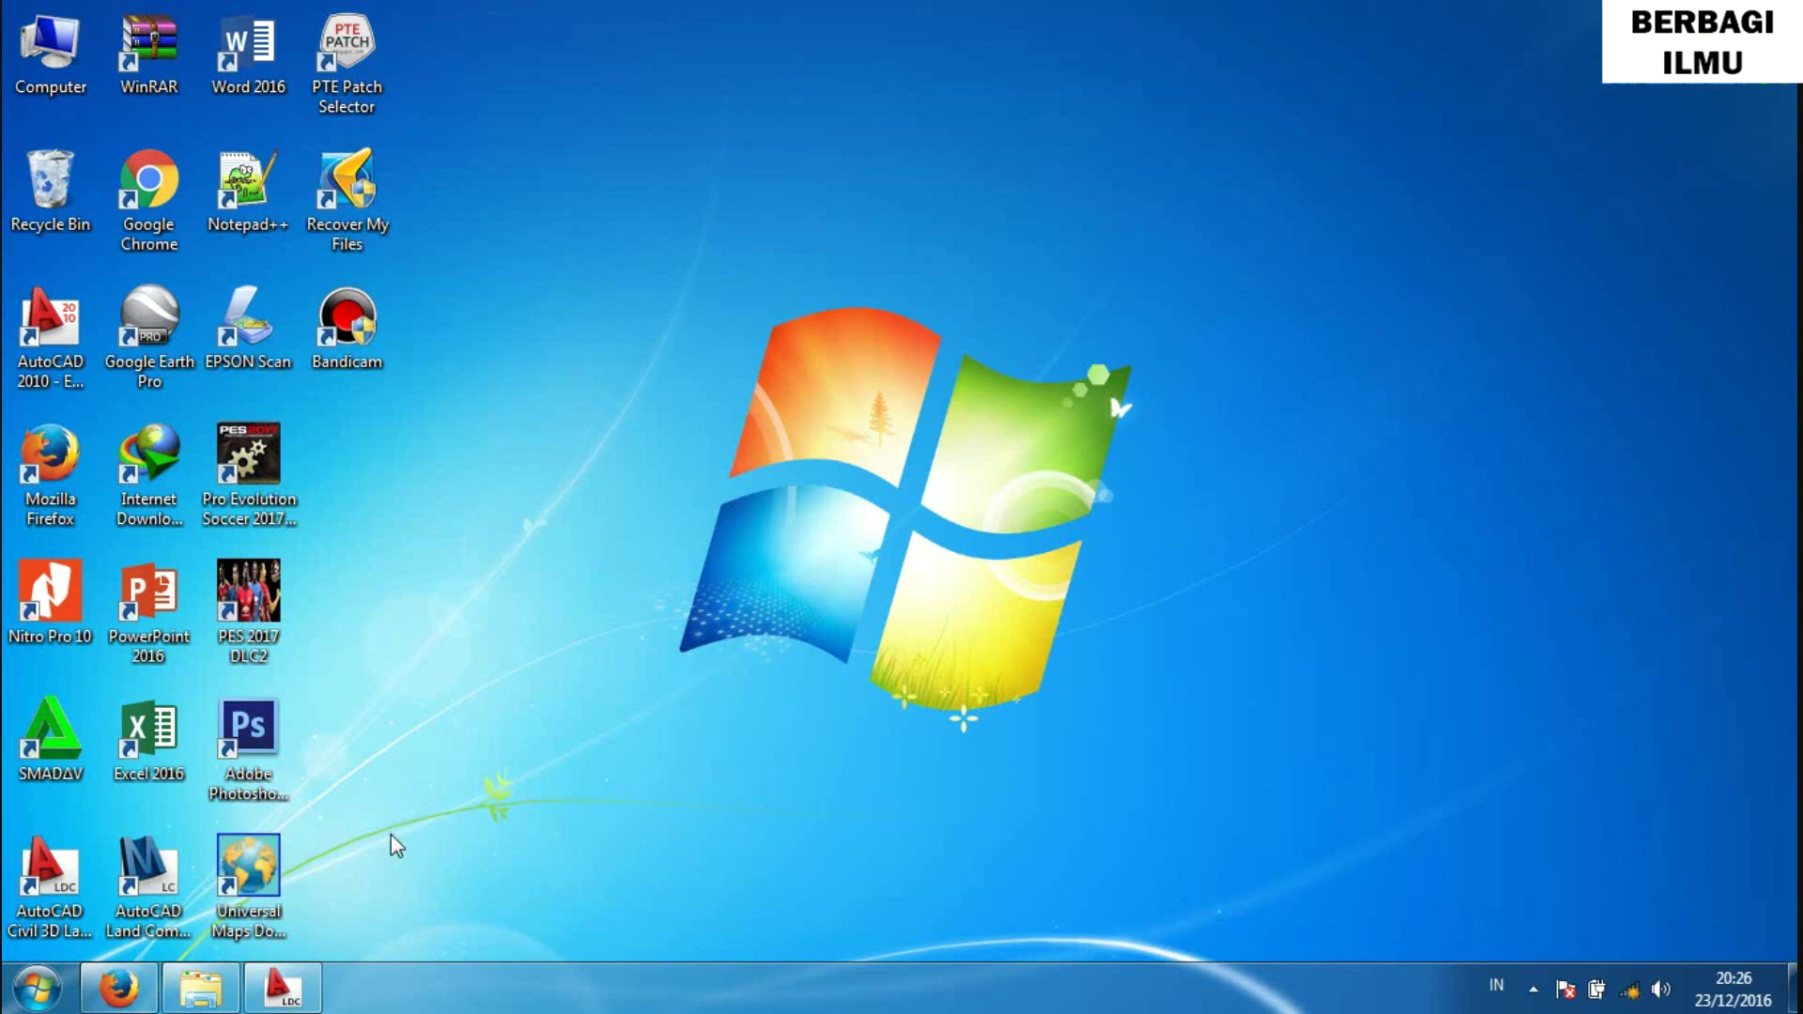
Restore the Civil 3D window and frame the whole curved road alignment.
left_click(286, 994)
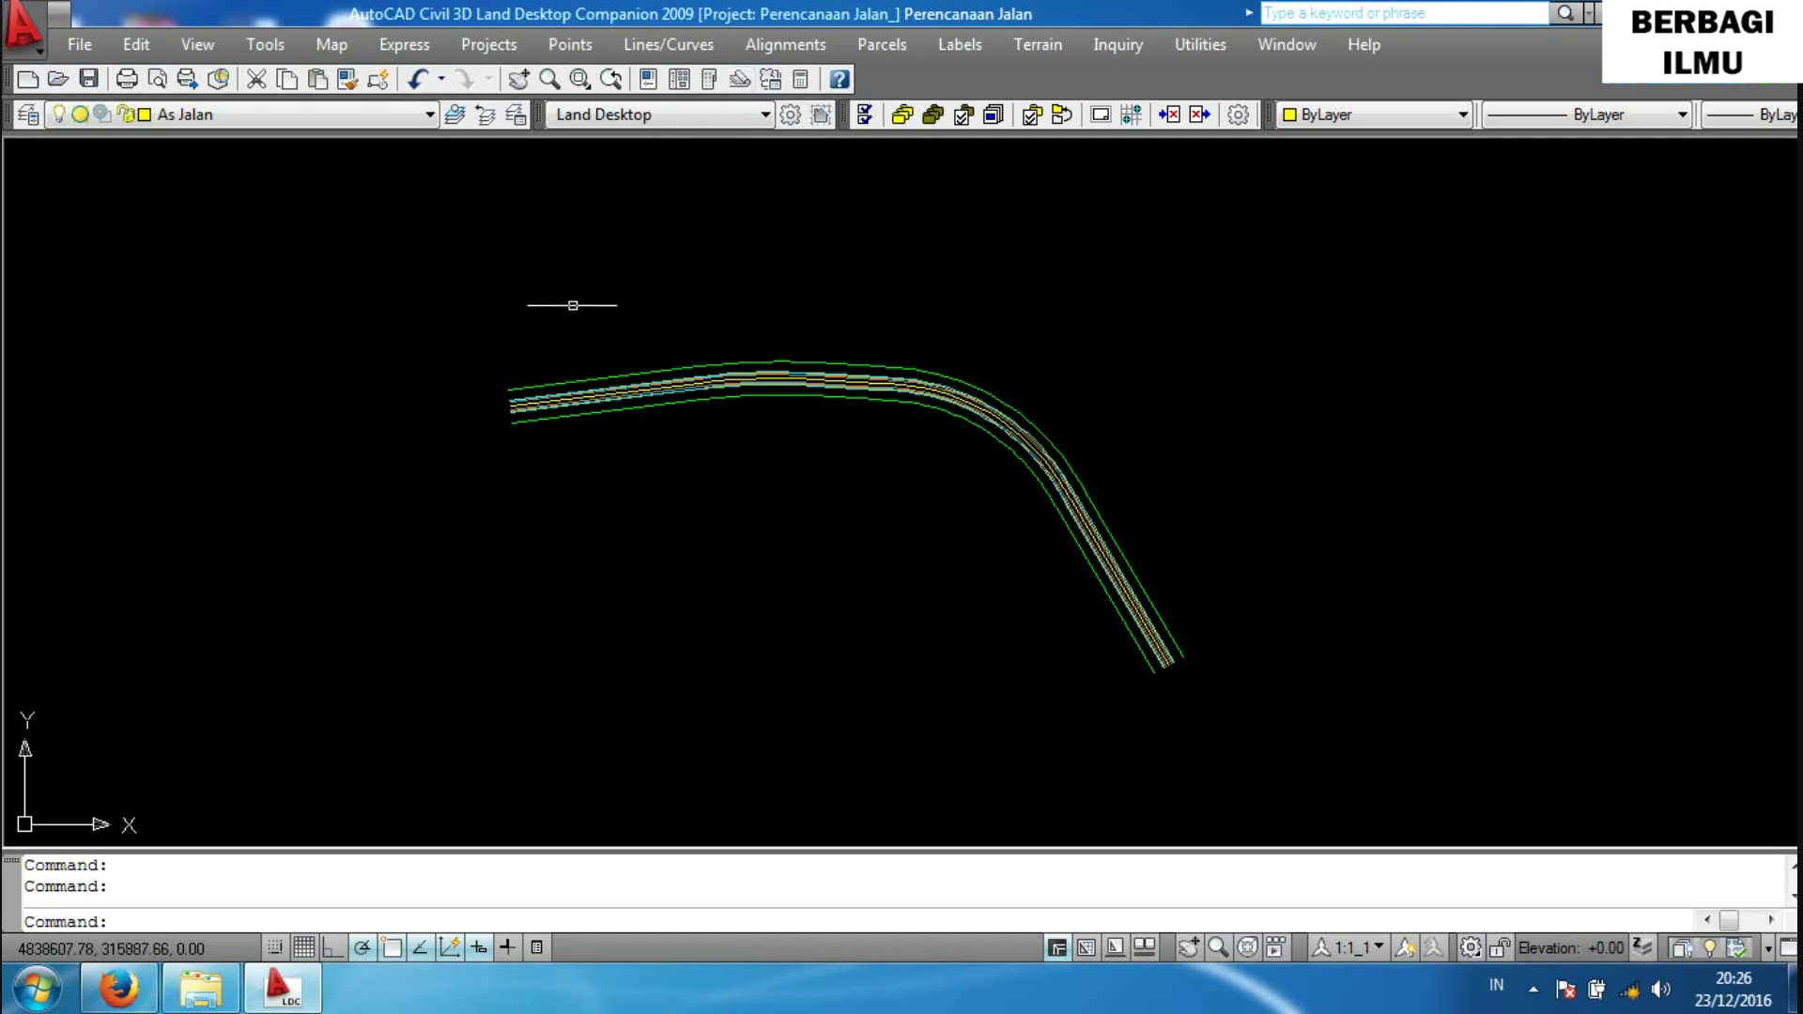
middle_click_drag(724, 352, 596, 374)
scroll(500, 487, "up", 3)
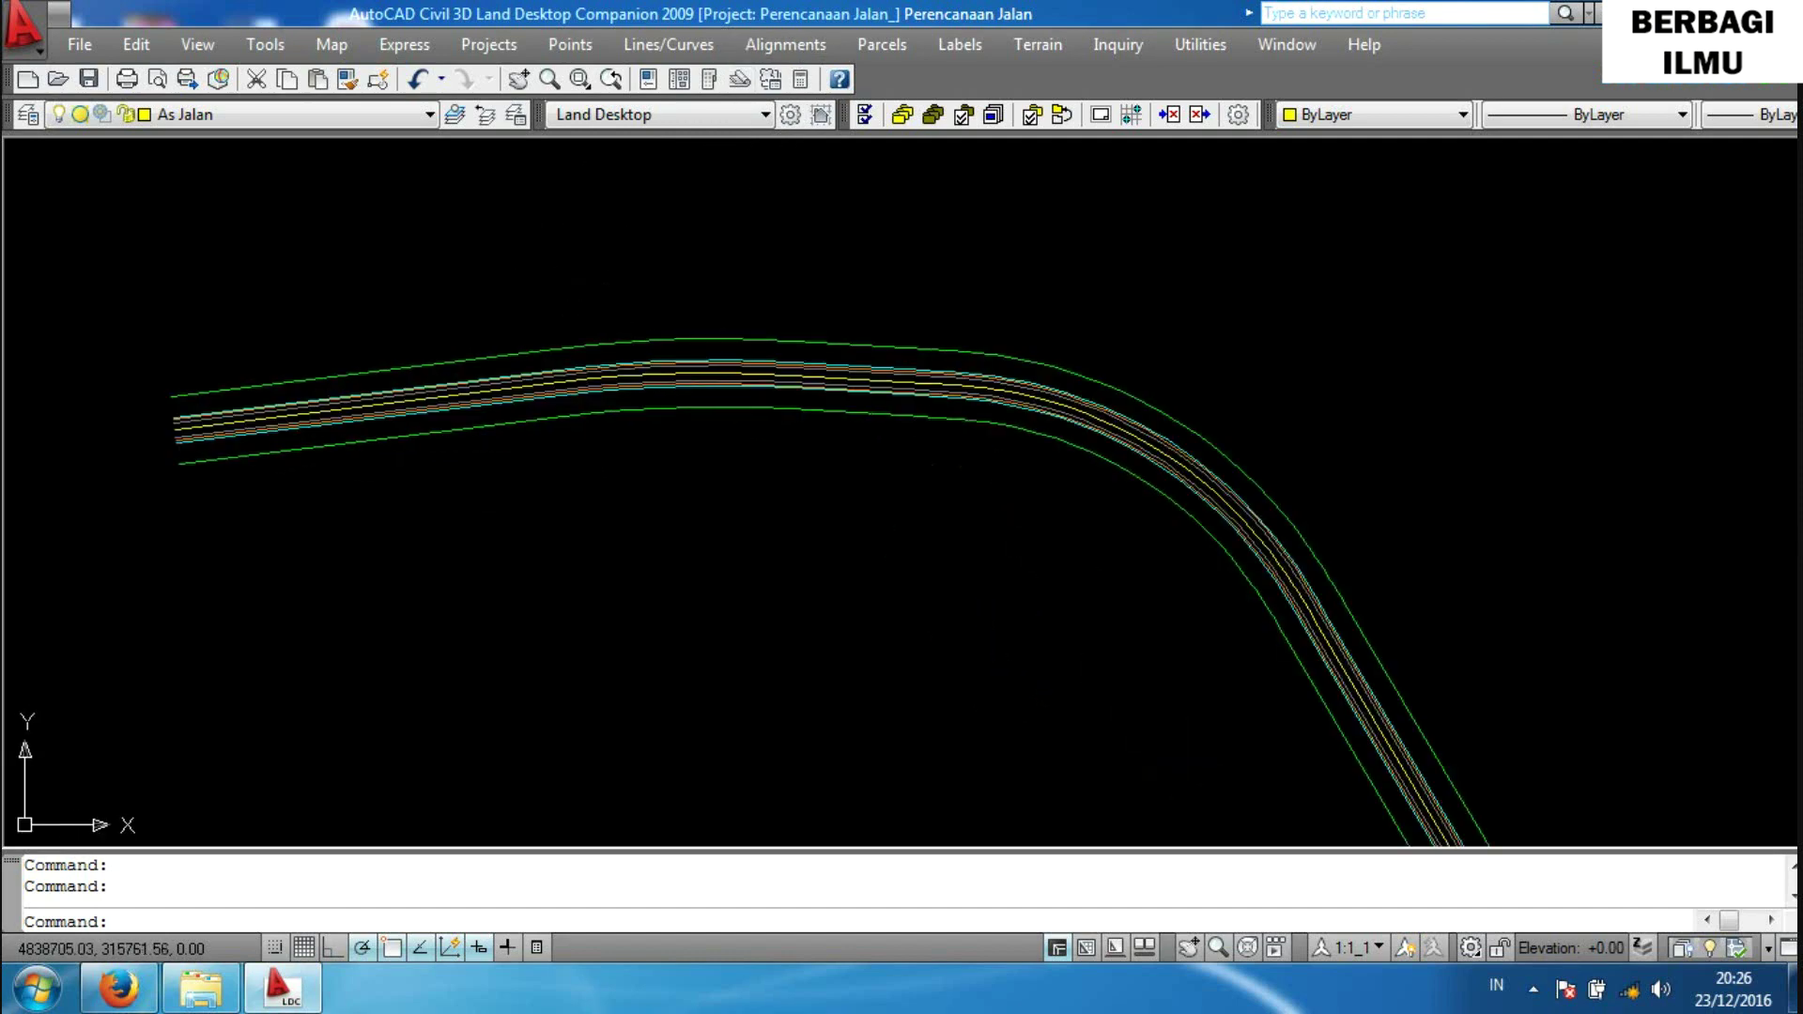
scroll(459, 462, "up", 2)
scroll(495, 301, "up", 1)
scroll(498, 347, "up", 2)
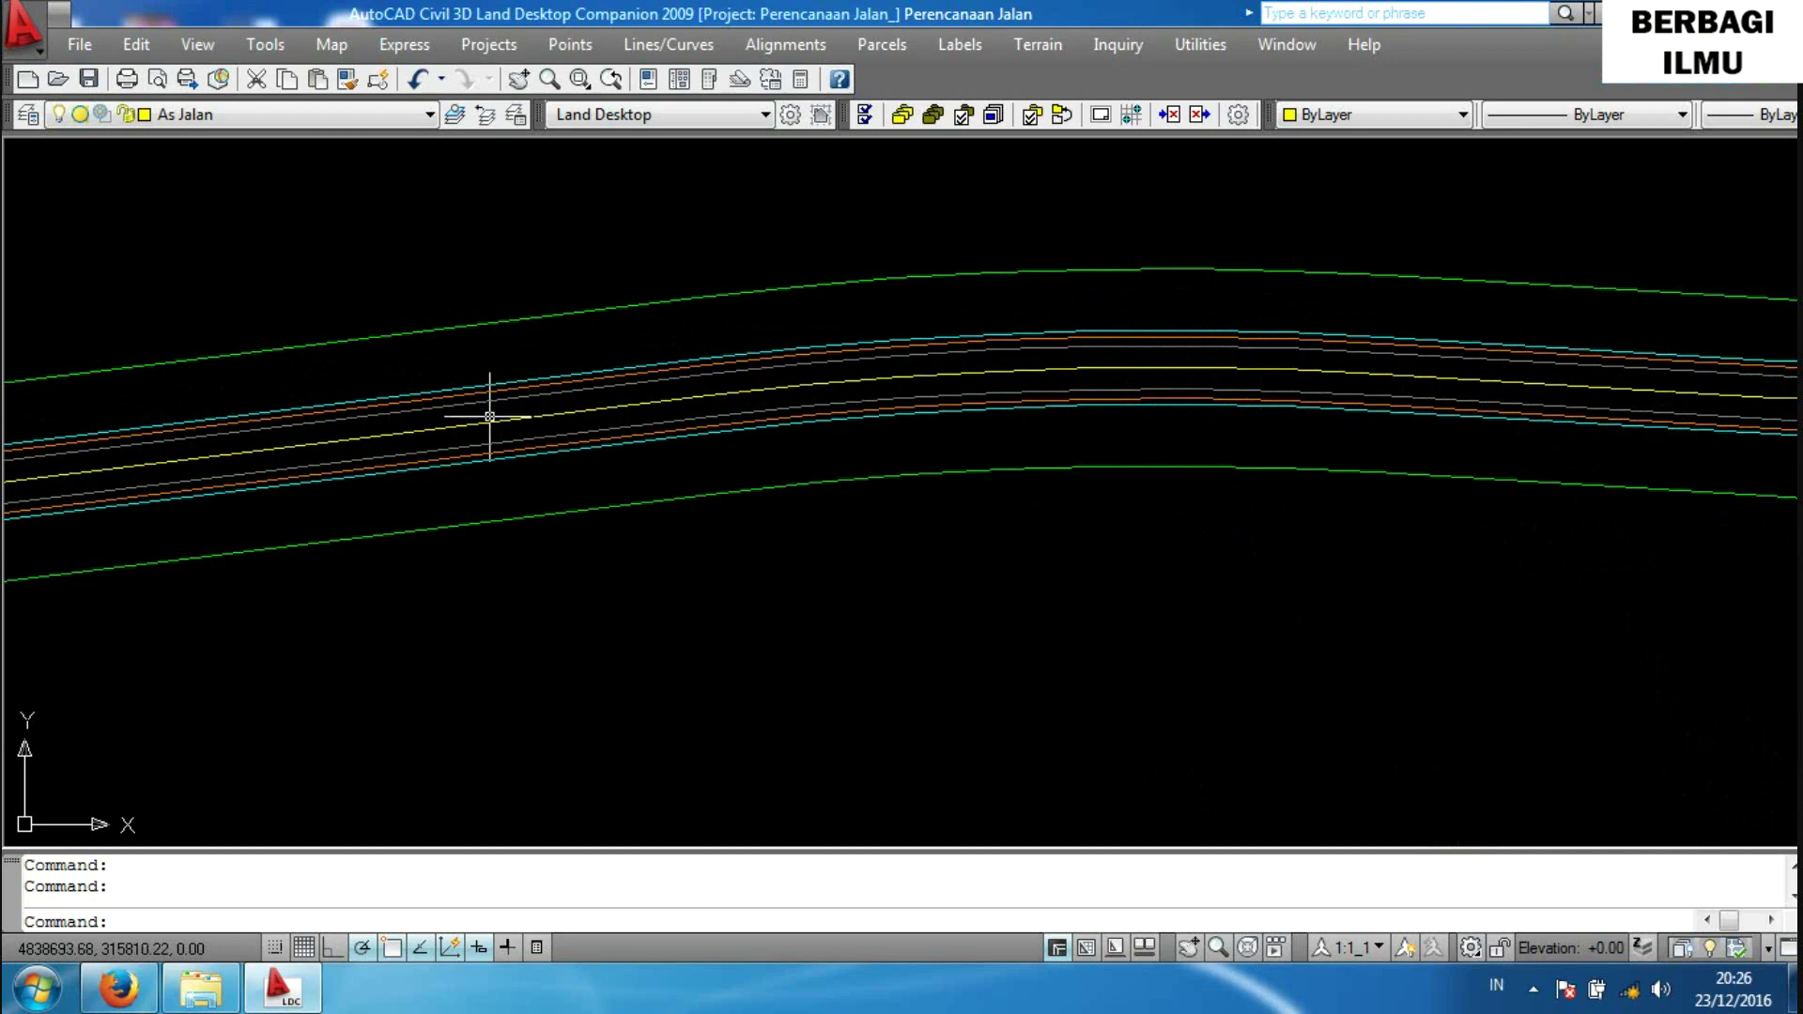
scroll(490, 418, "down", 2)
scroll(487, 414, "down", 3)
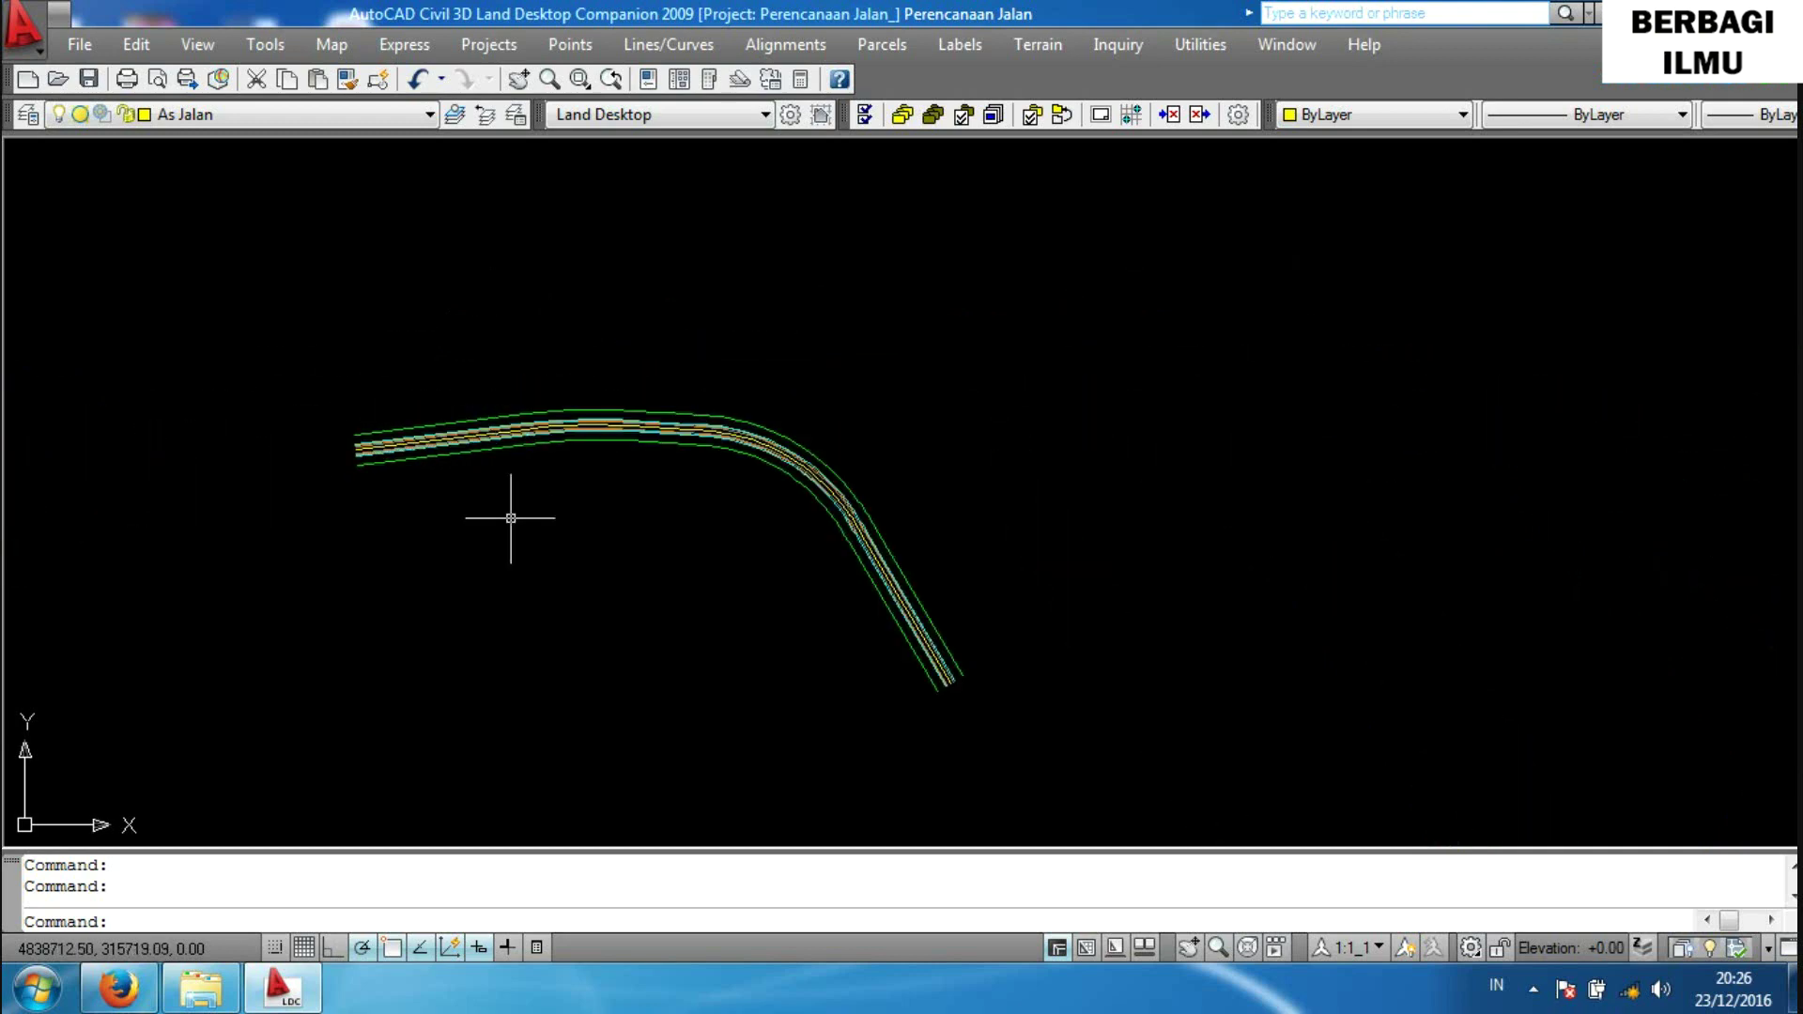
middle_click_drag(511, 511, 601, 576)
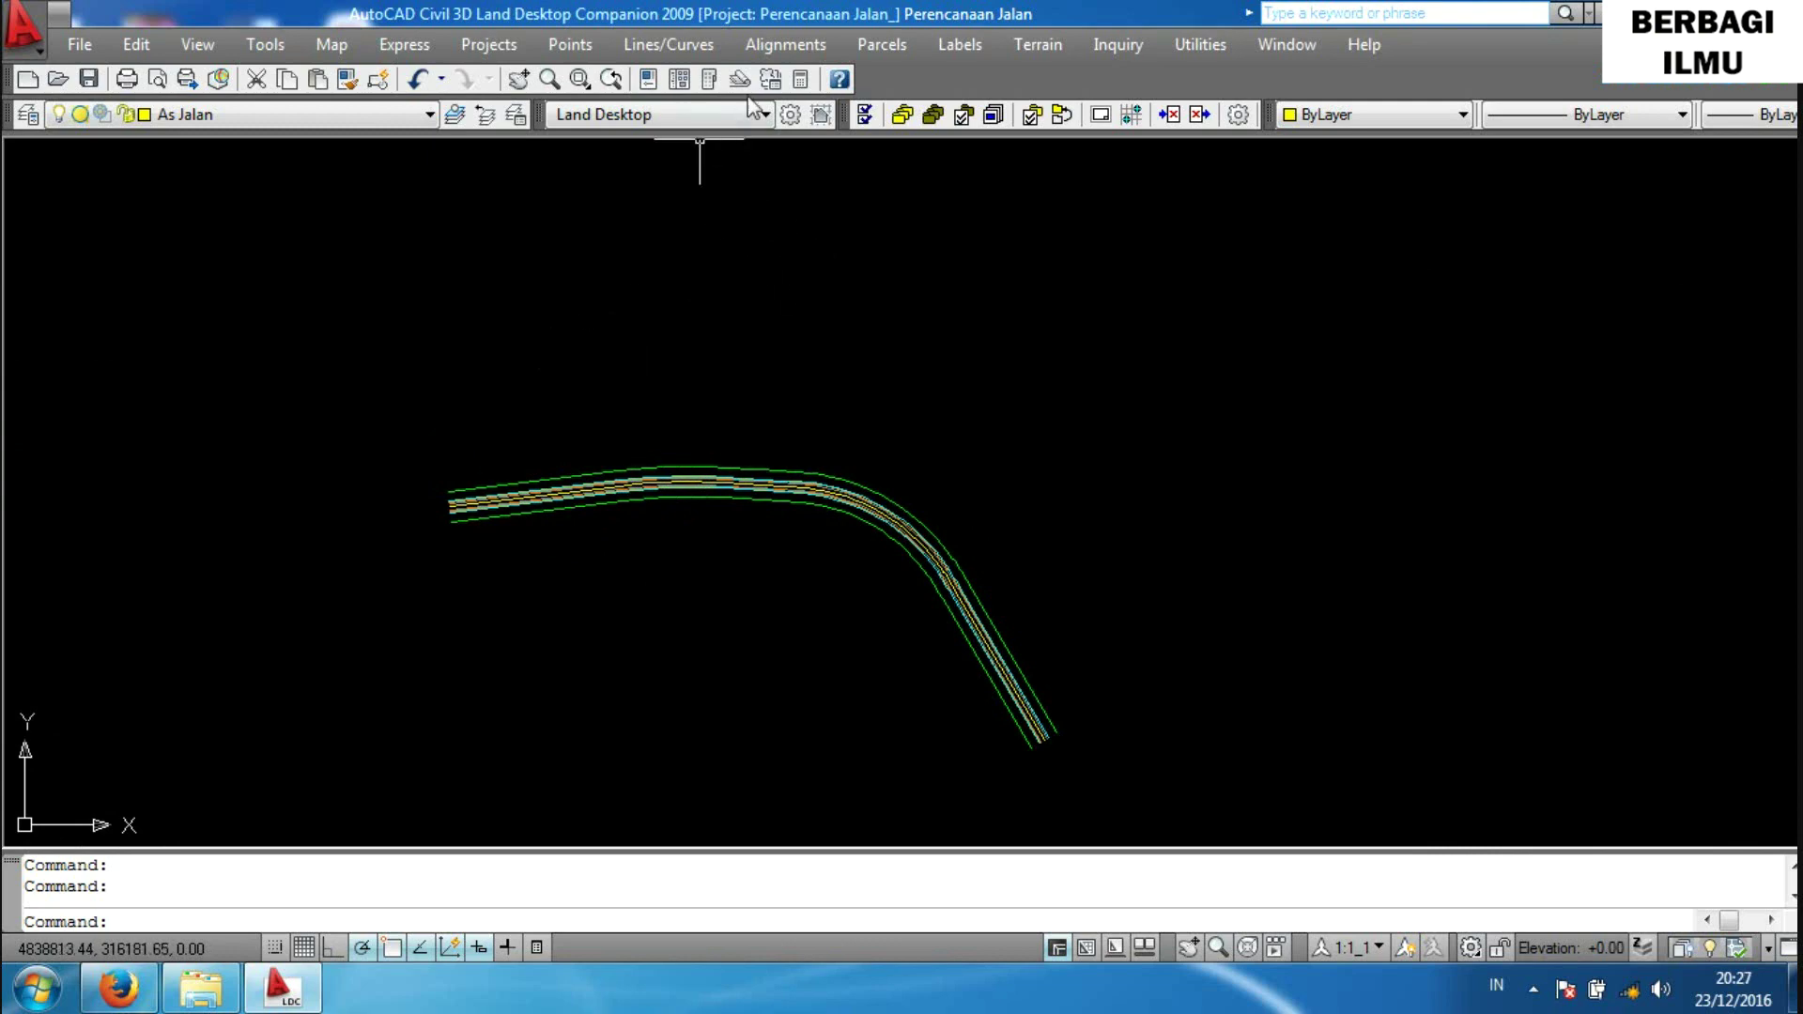
Review the Alignment Labels settings with layer prefix '*-' and close them unchanged.
left_click(781, 51)
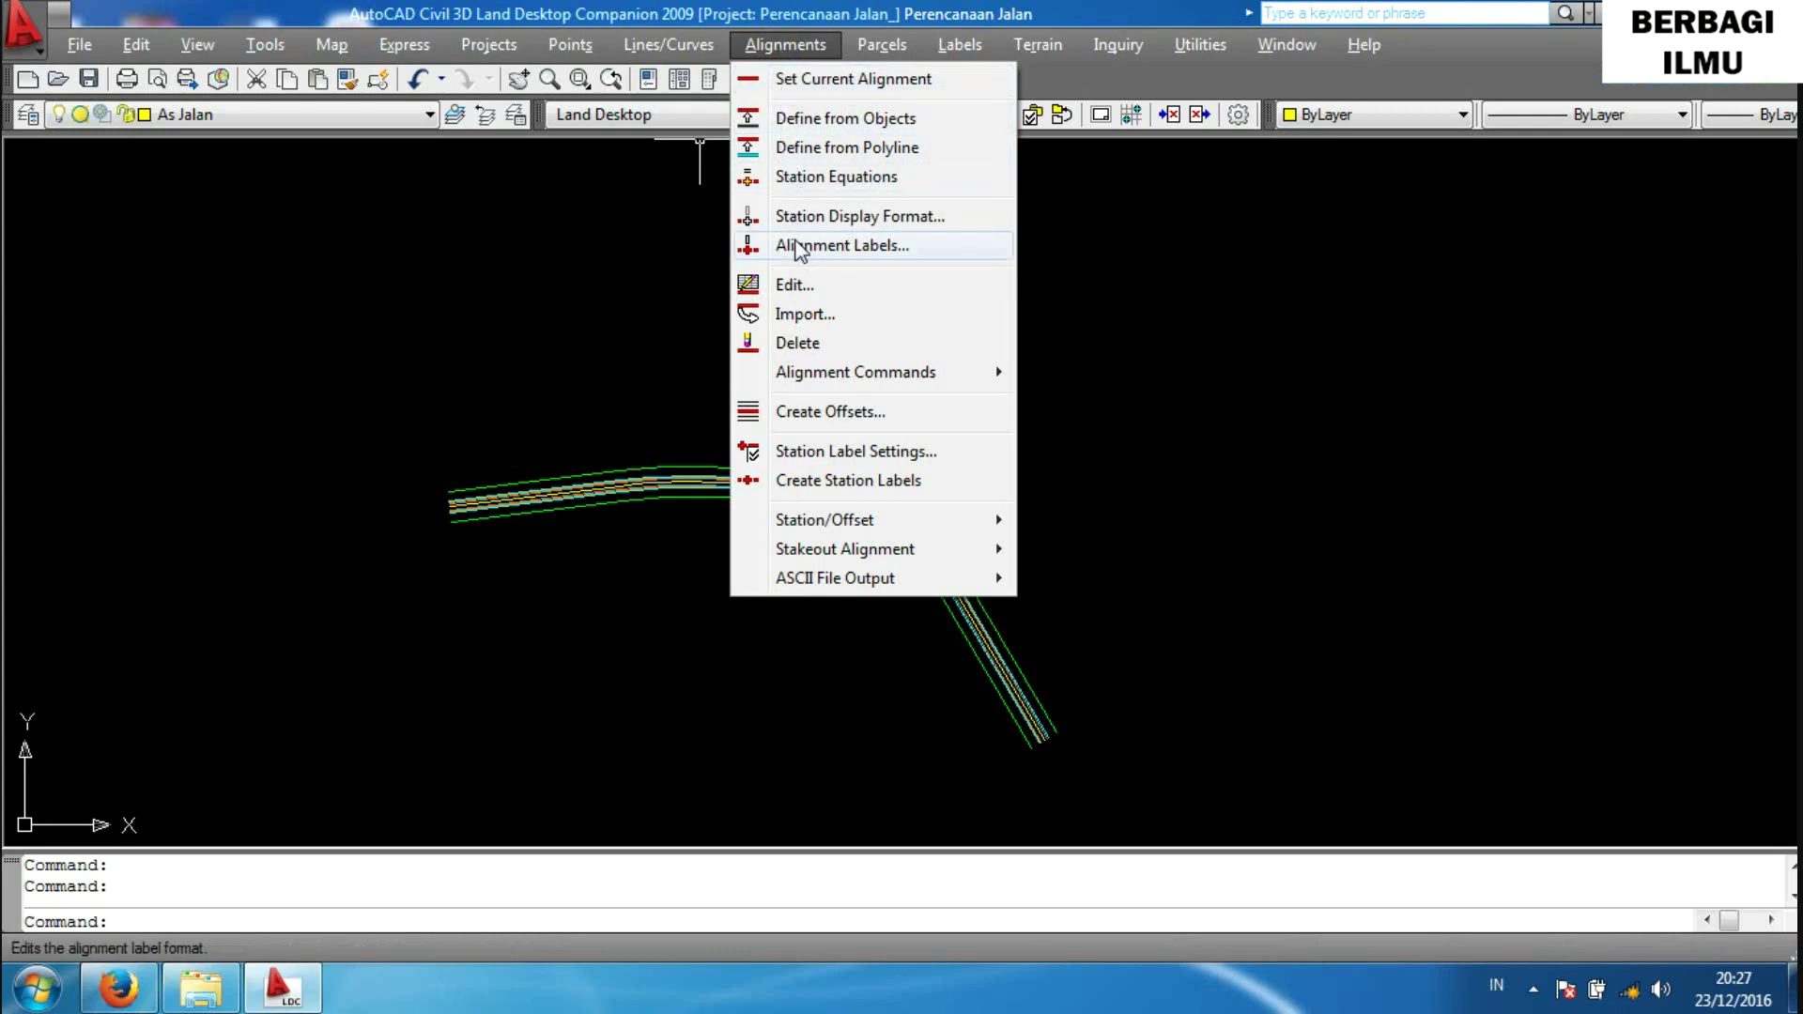
left_click(797, 248)
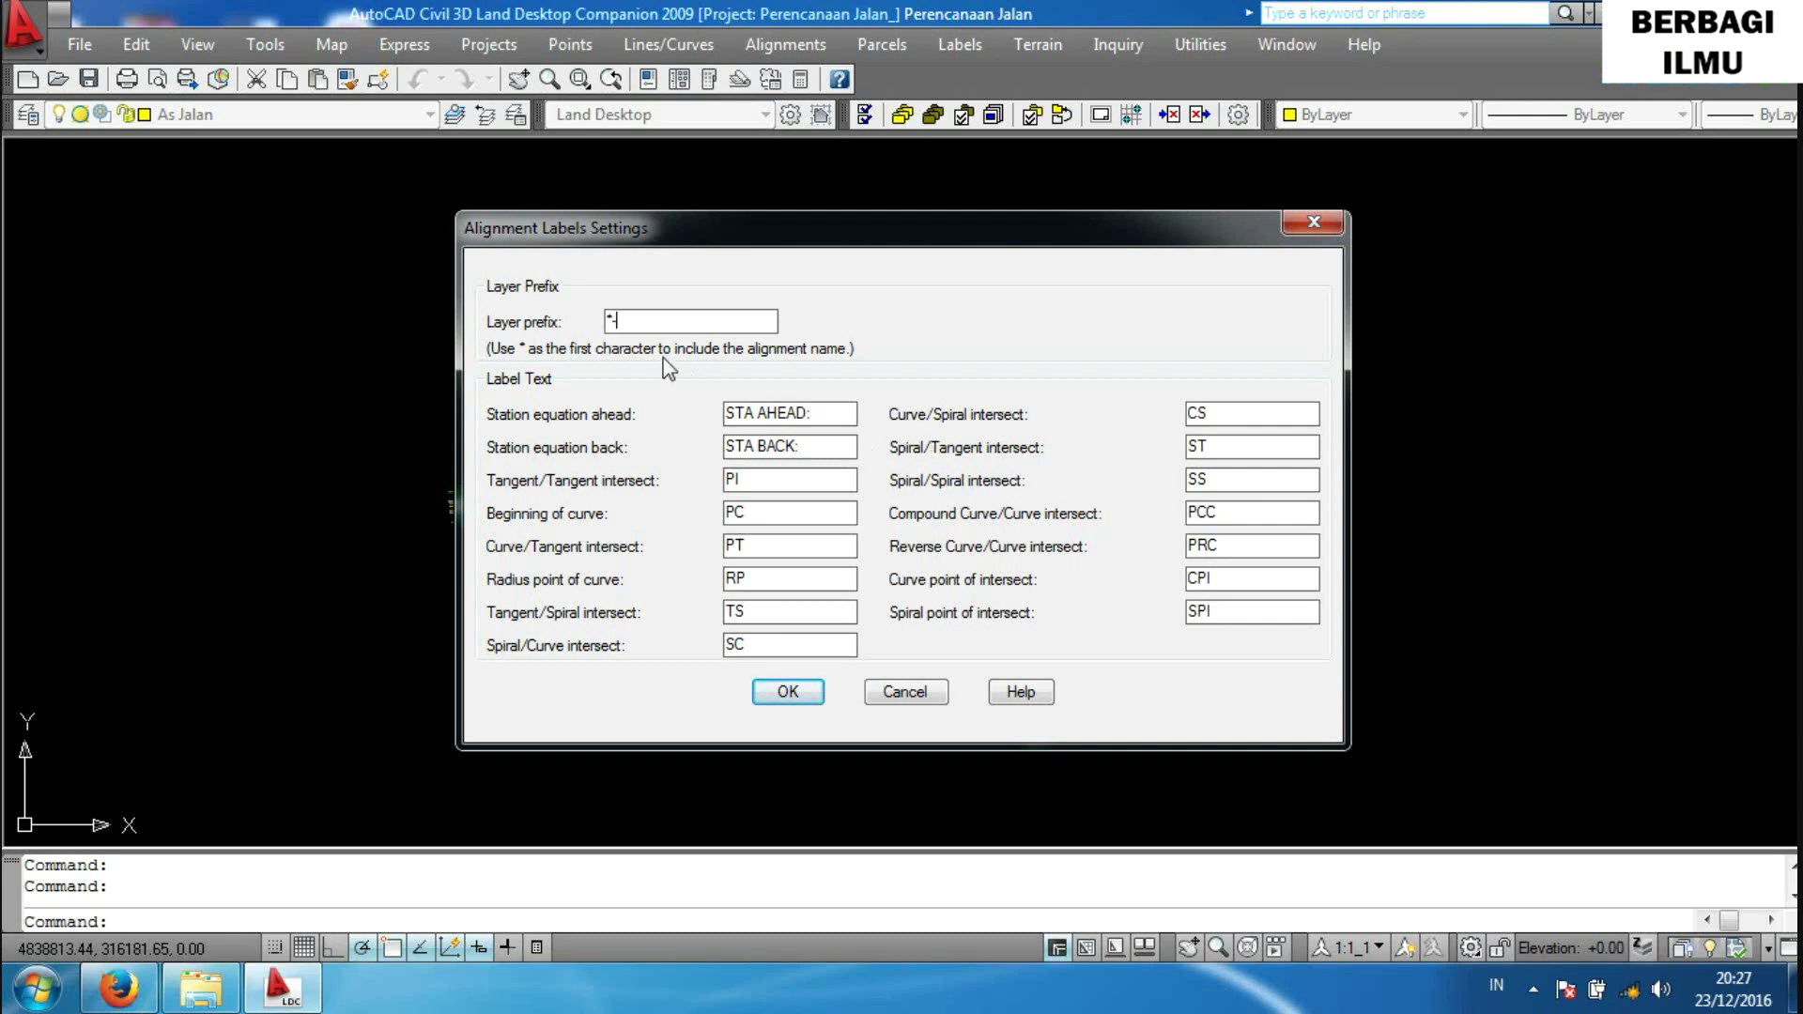
left_click(799, 695)
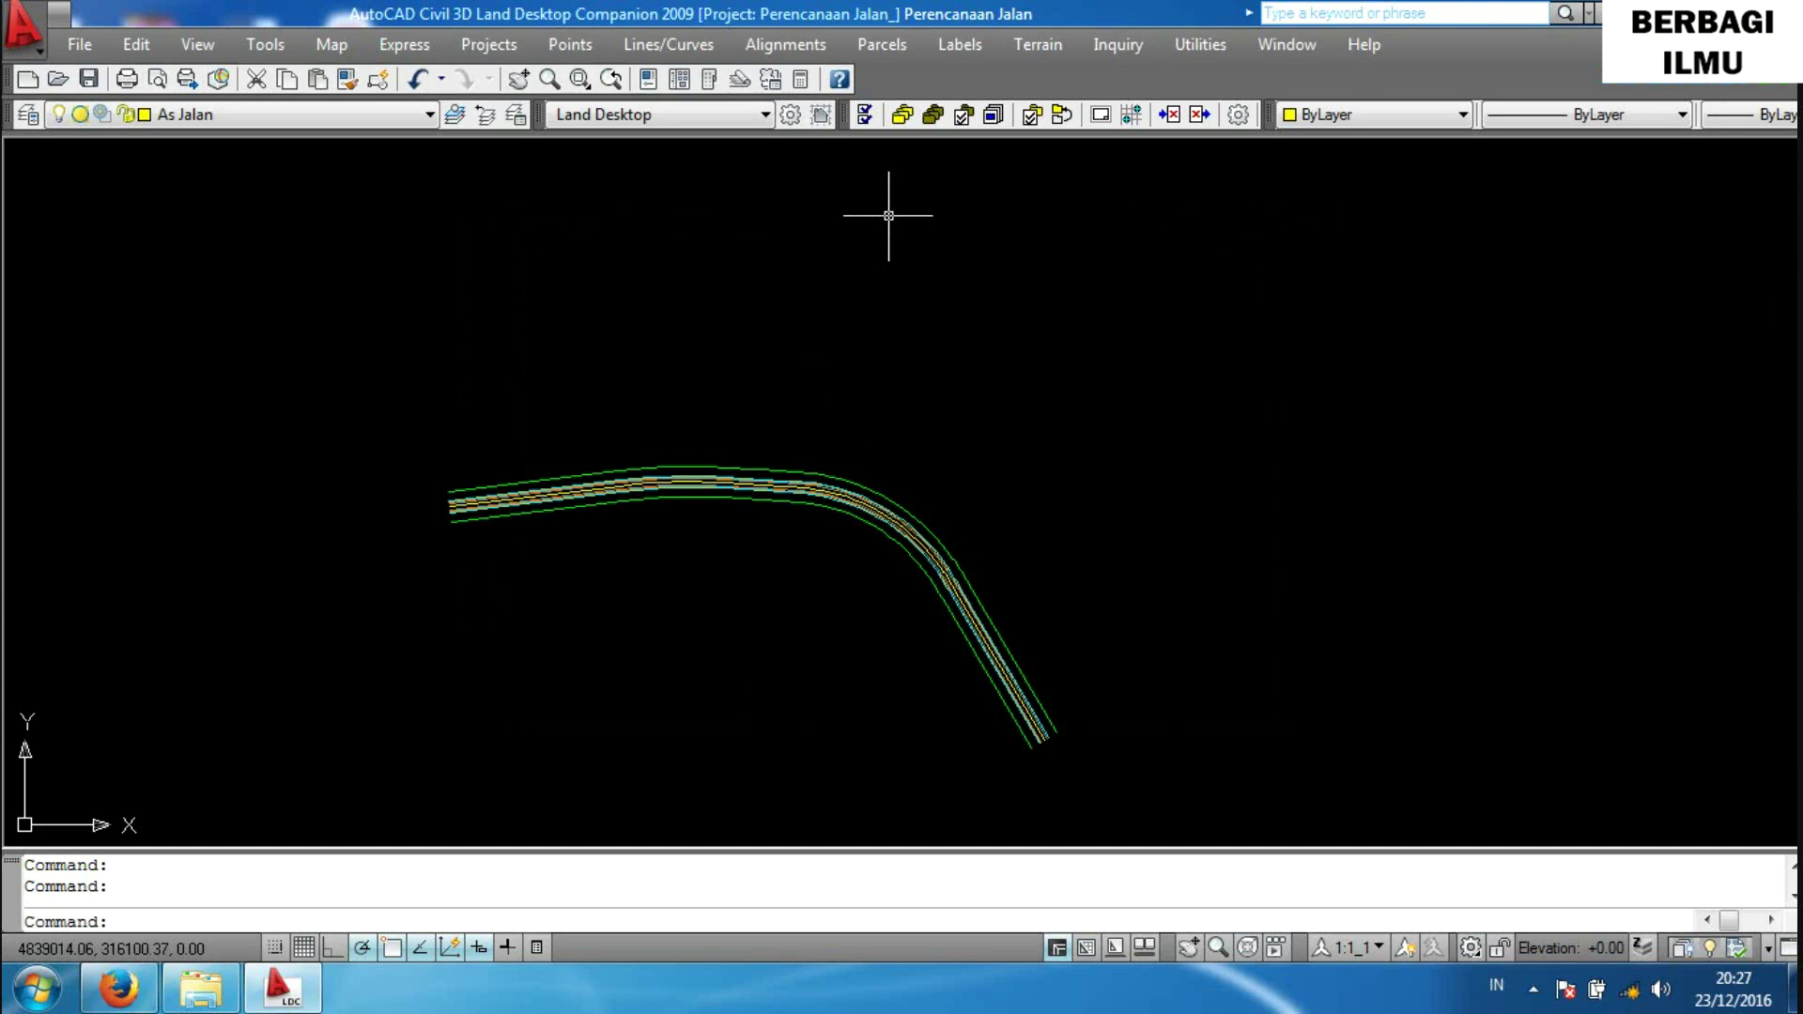
Set station labels perpendicular, along the road, with plus signs, increment 50, ticks every 25.
left_click(798, 47)
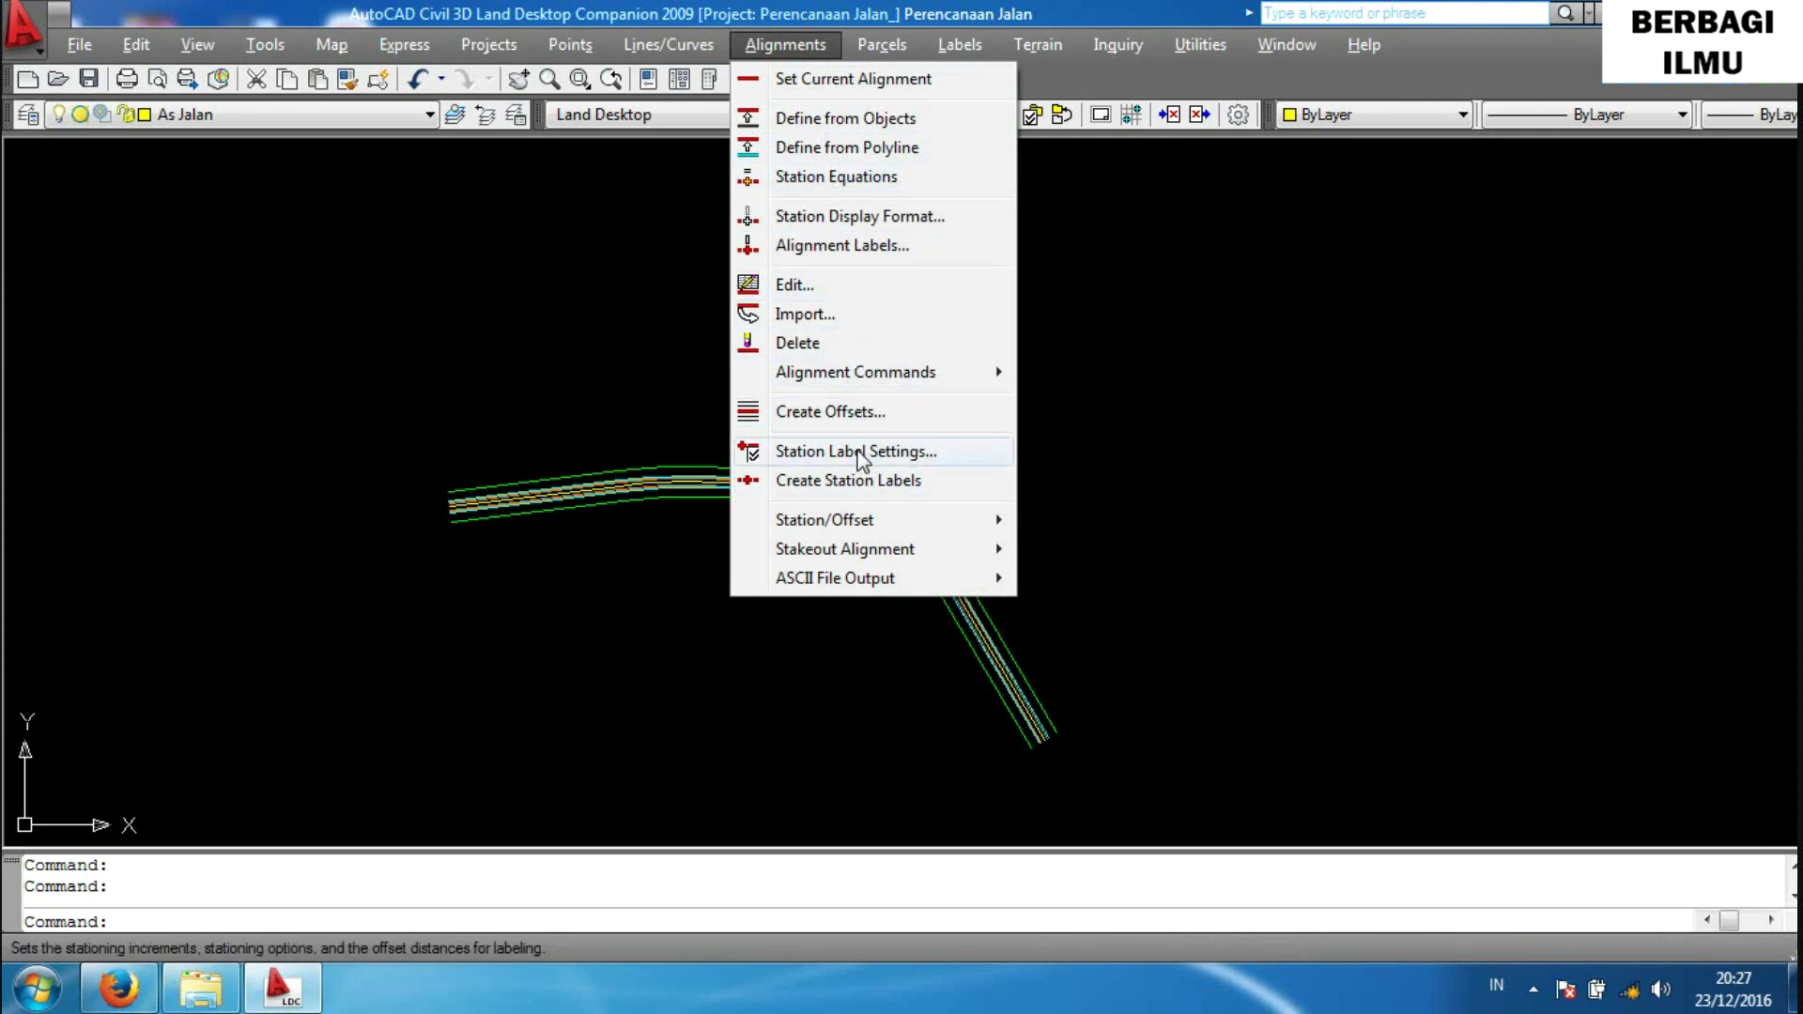
left_click(860, 455)
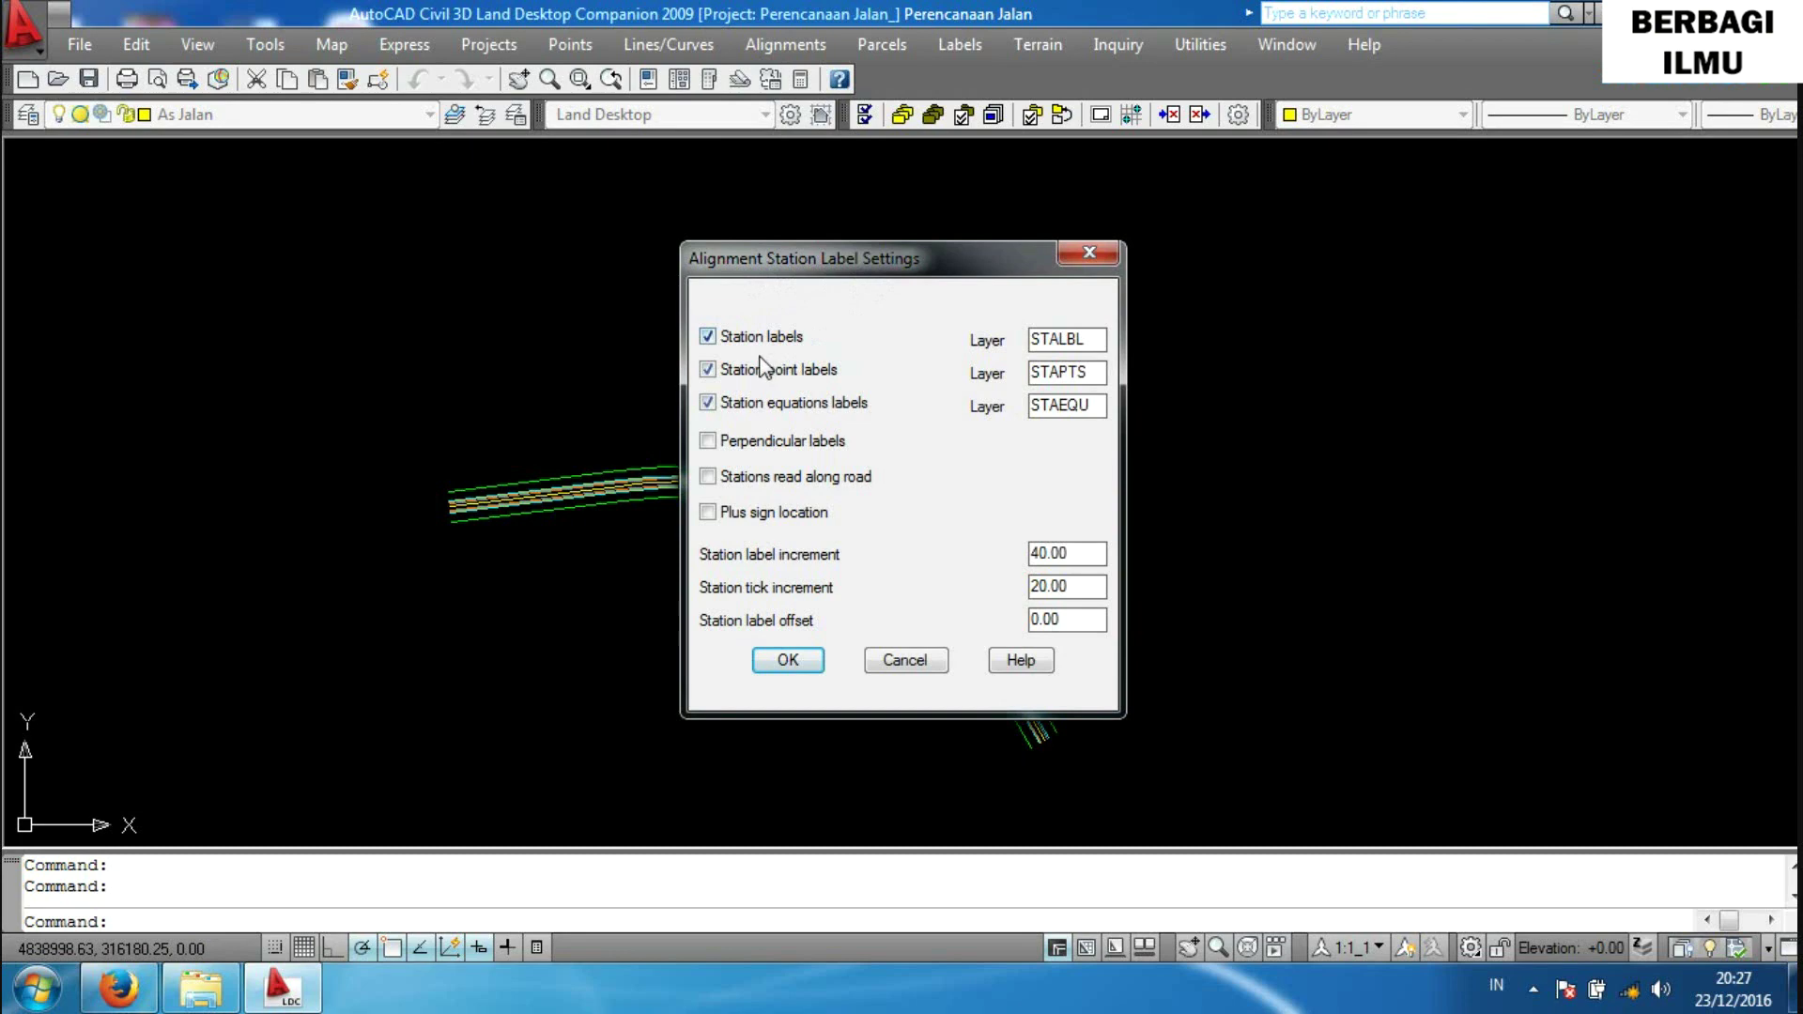
left_click(711, 443)
left_click(709, 477)
left_click(709, 514)
double_click(1082, 556)
type("50")
double_click(1080, 583)
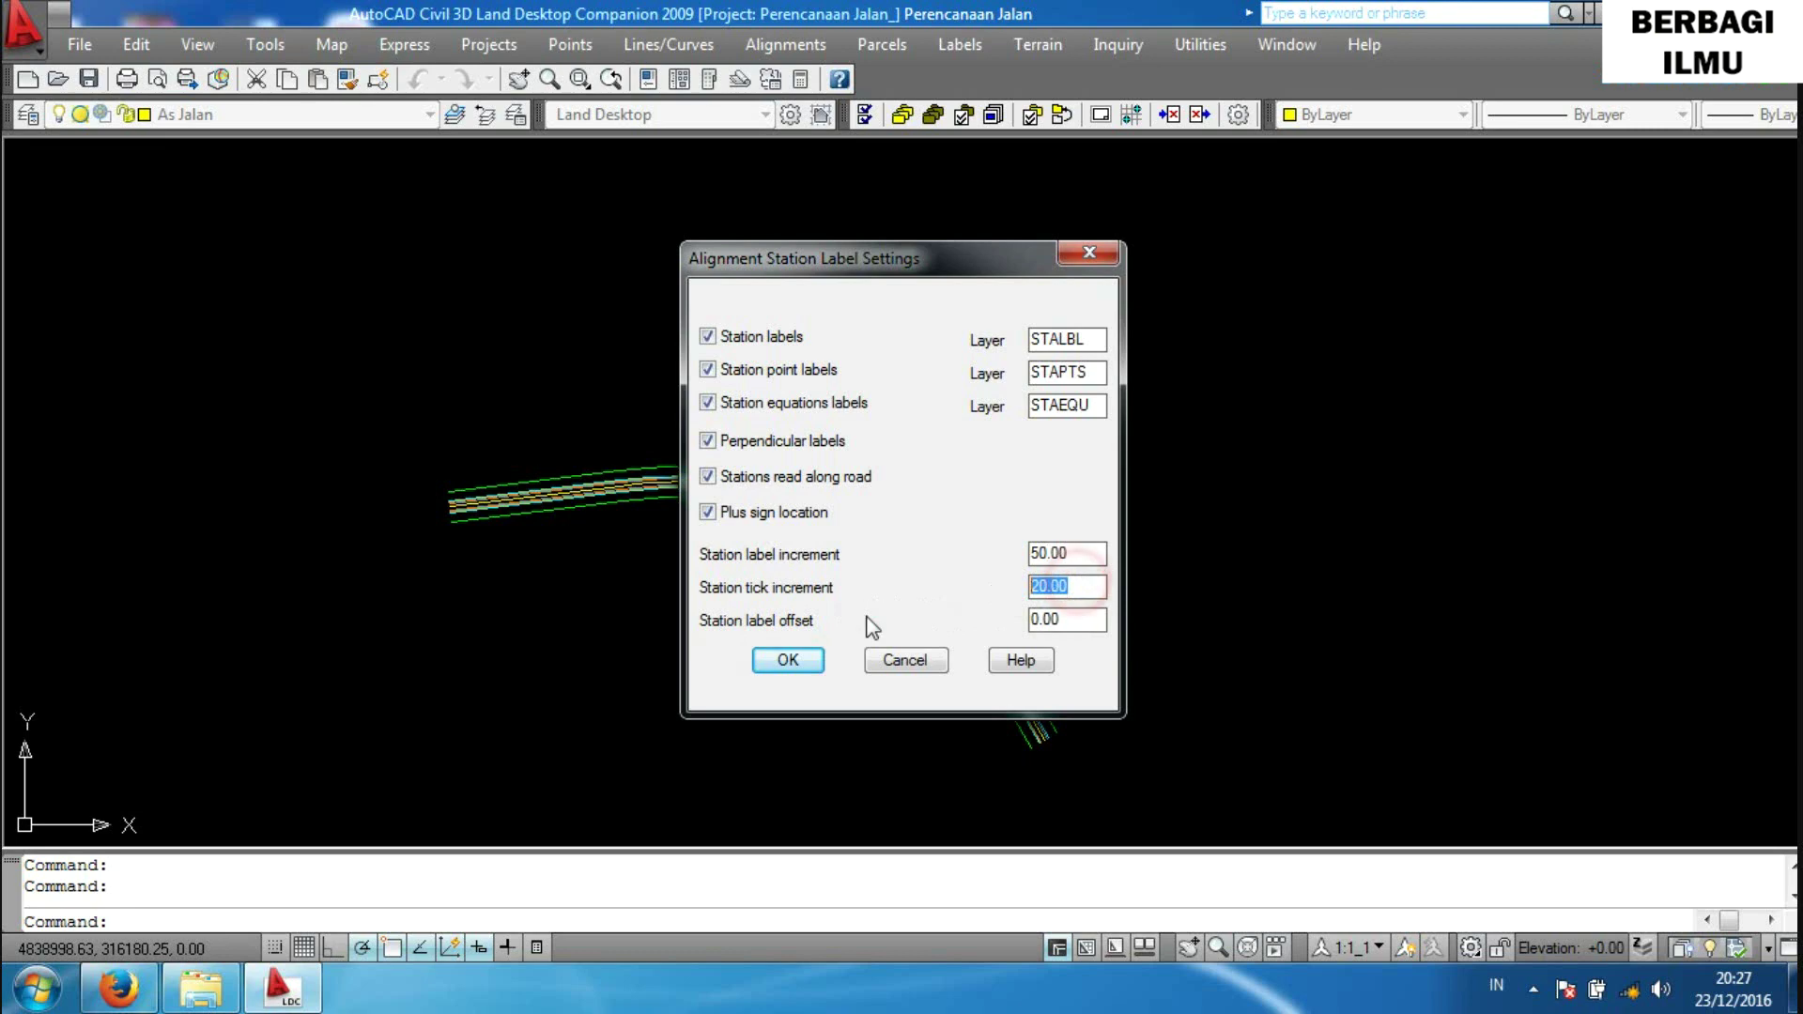
type("25")
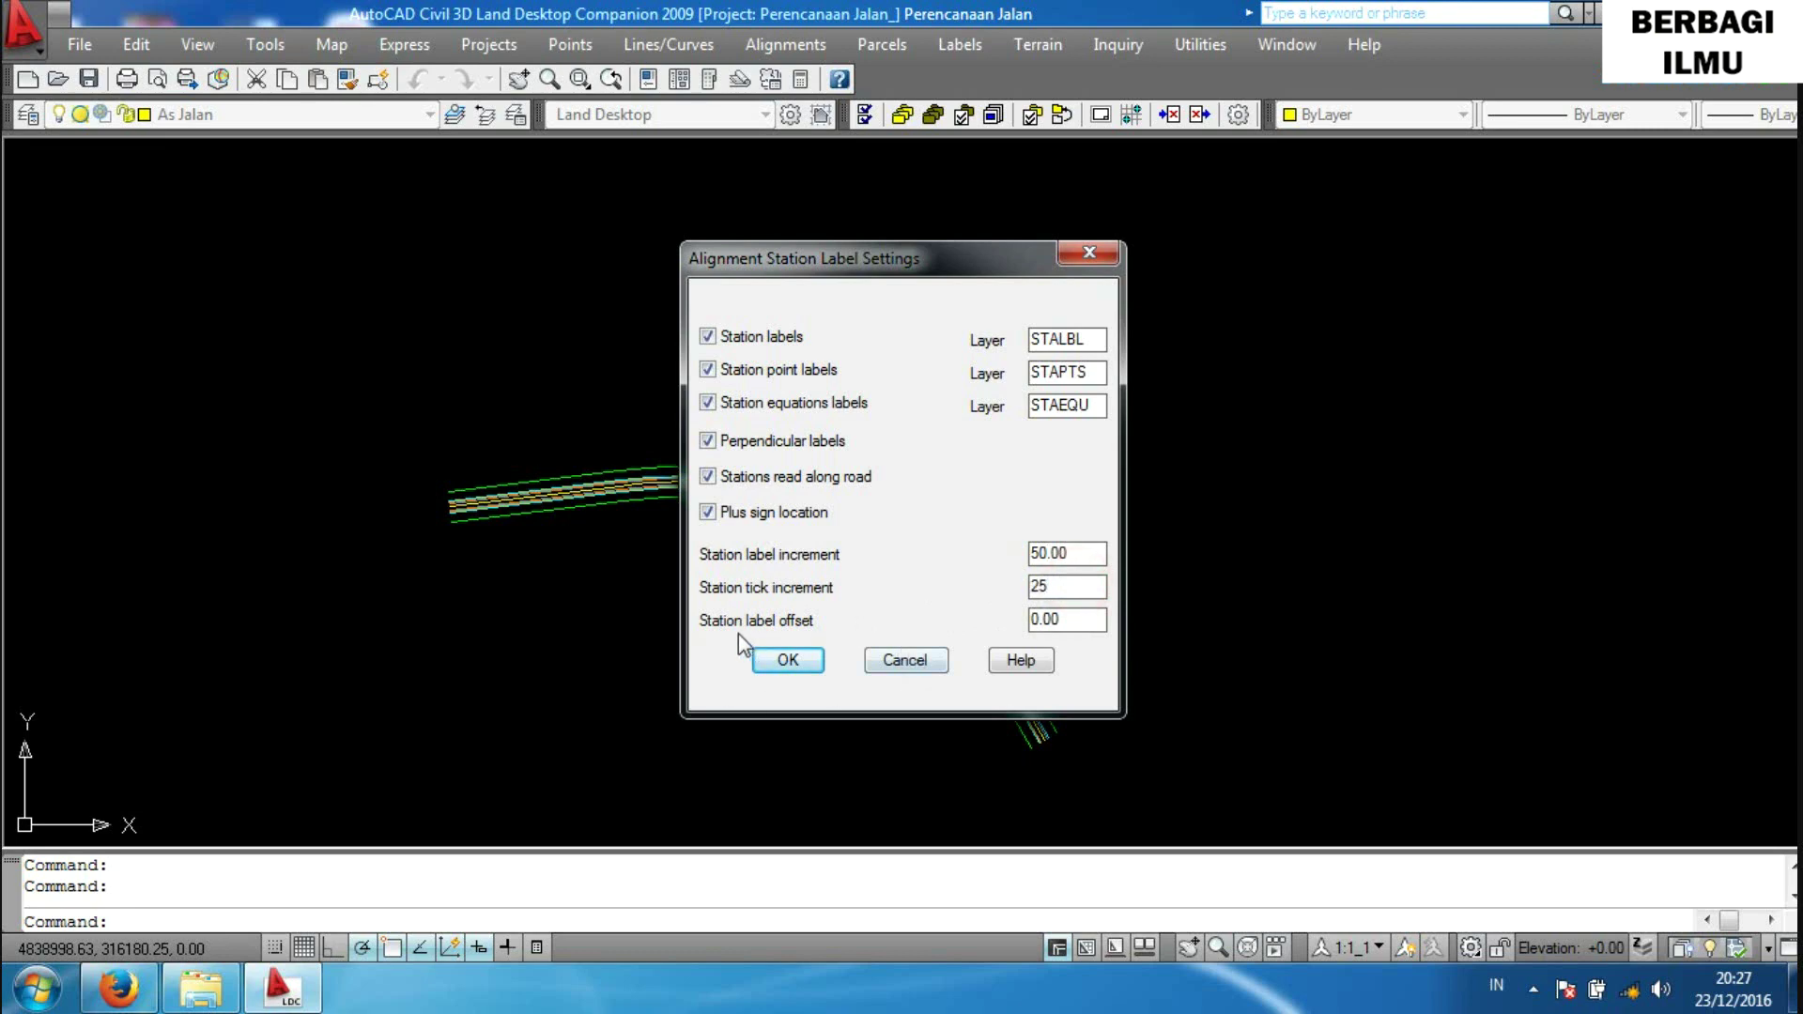
left_click(1076, 621)
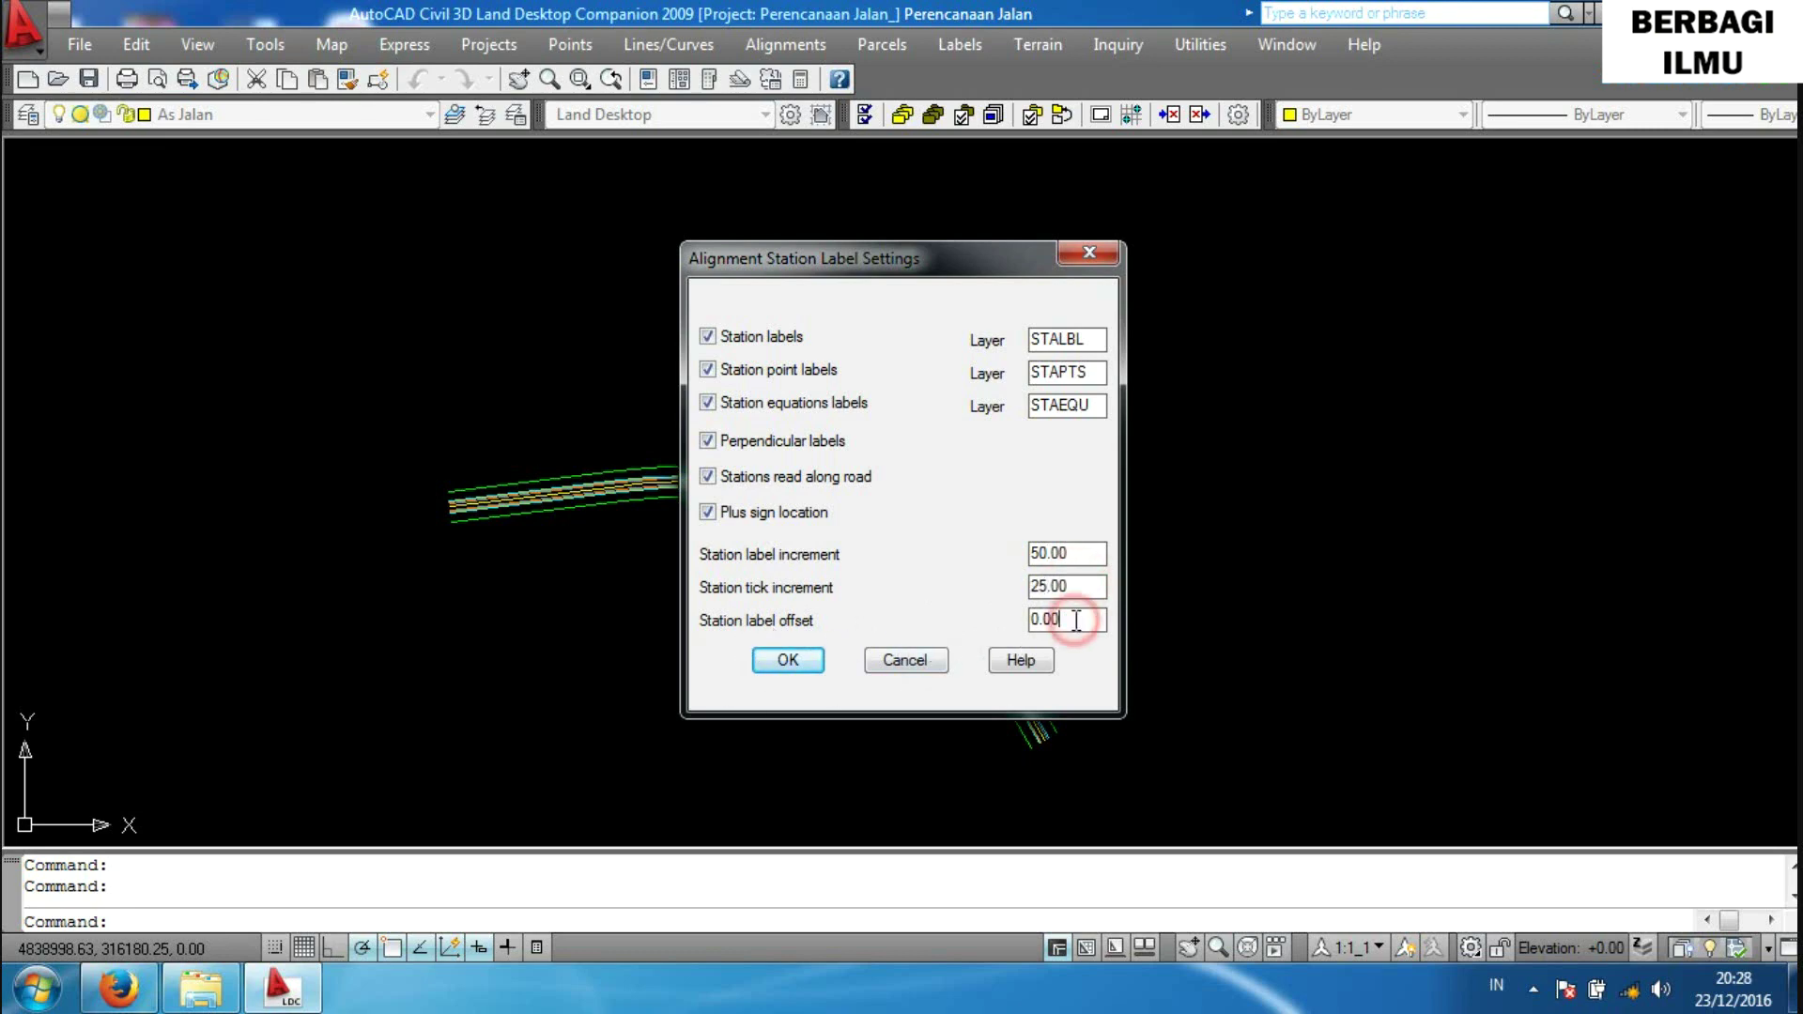
left_click(799, 661)
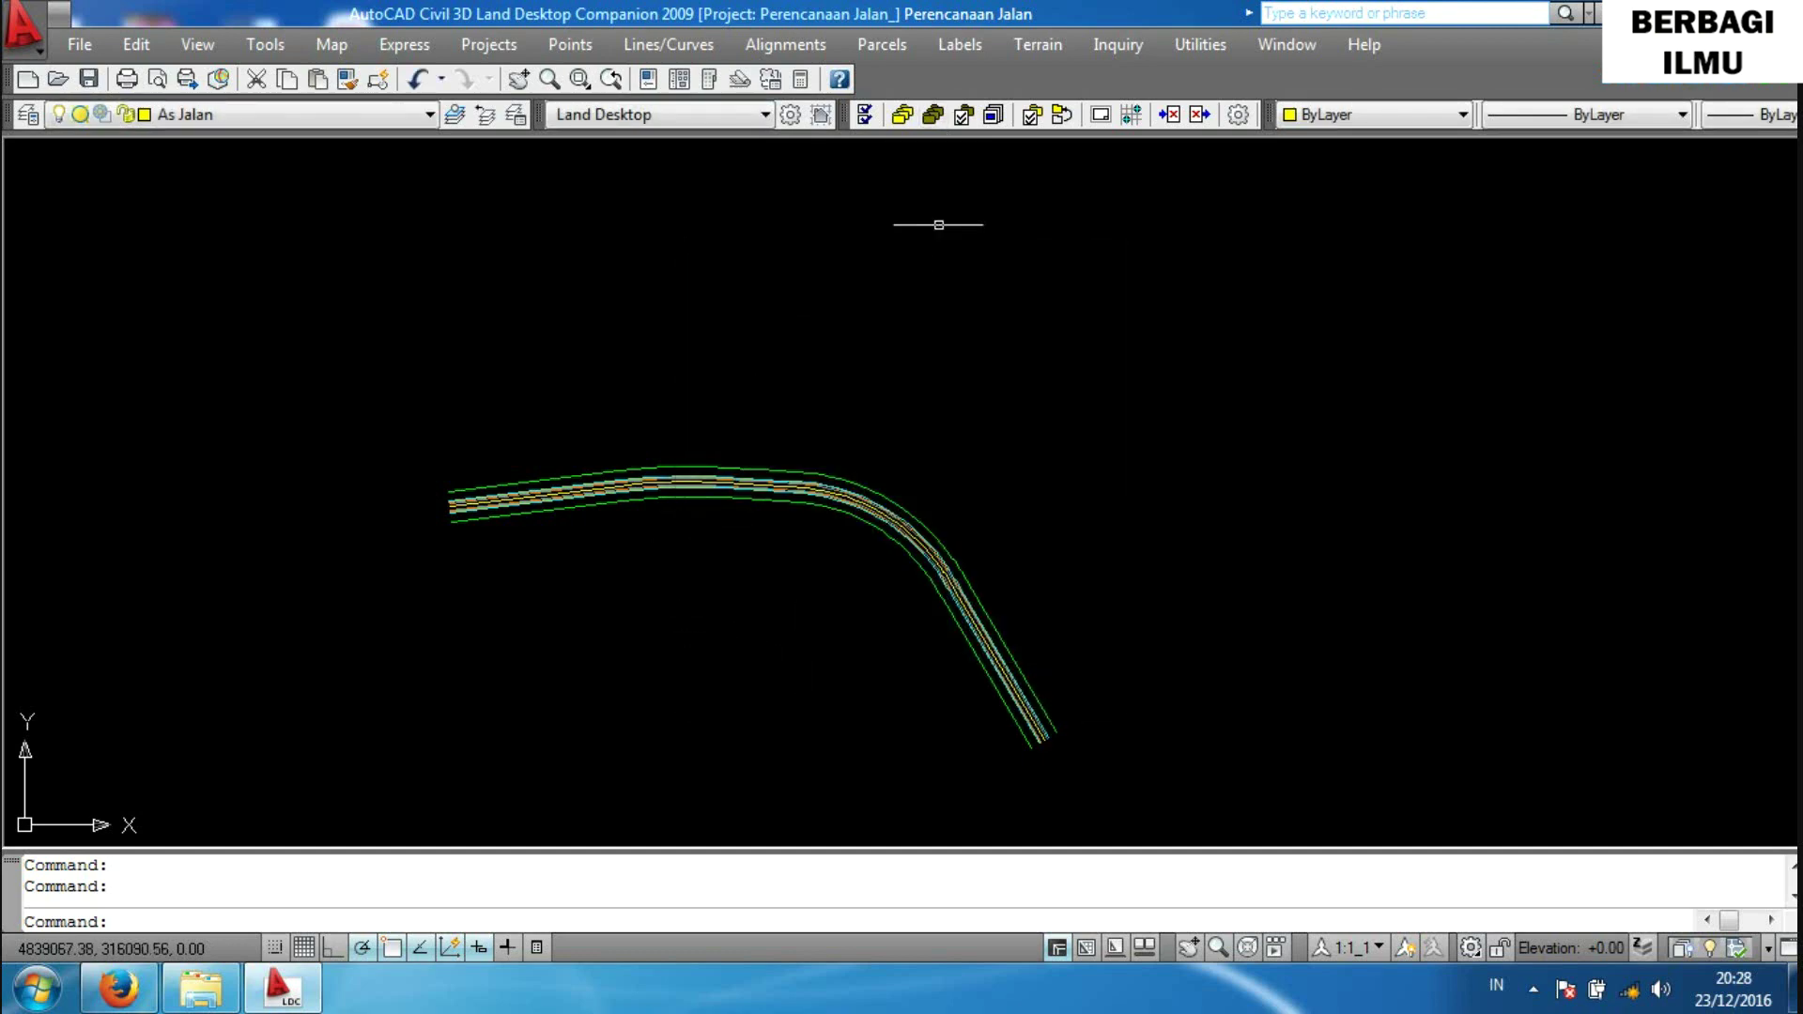
Create station labels from 0.00 to 765.53, deleting the existing stationing layers.
left_click(813, 47)
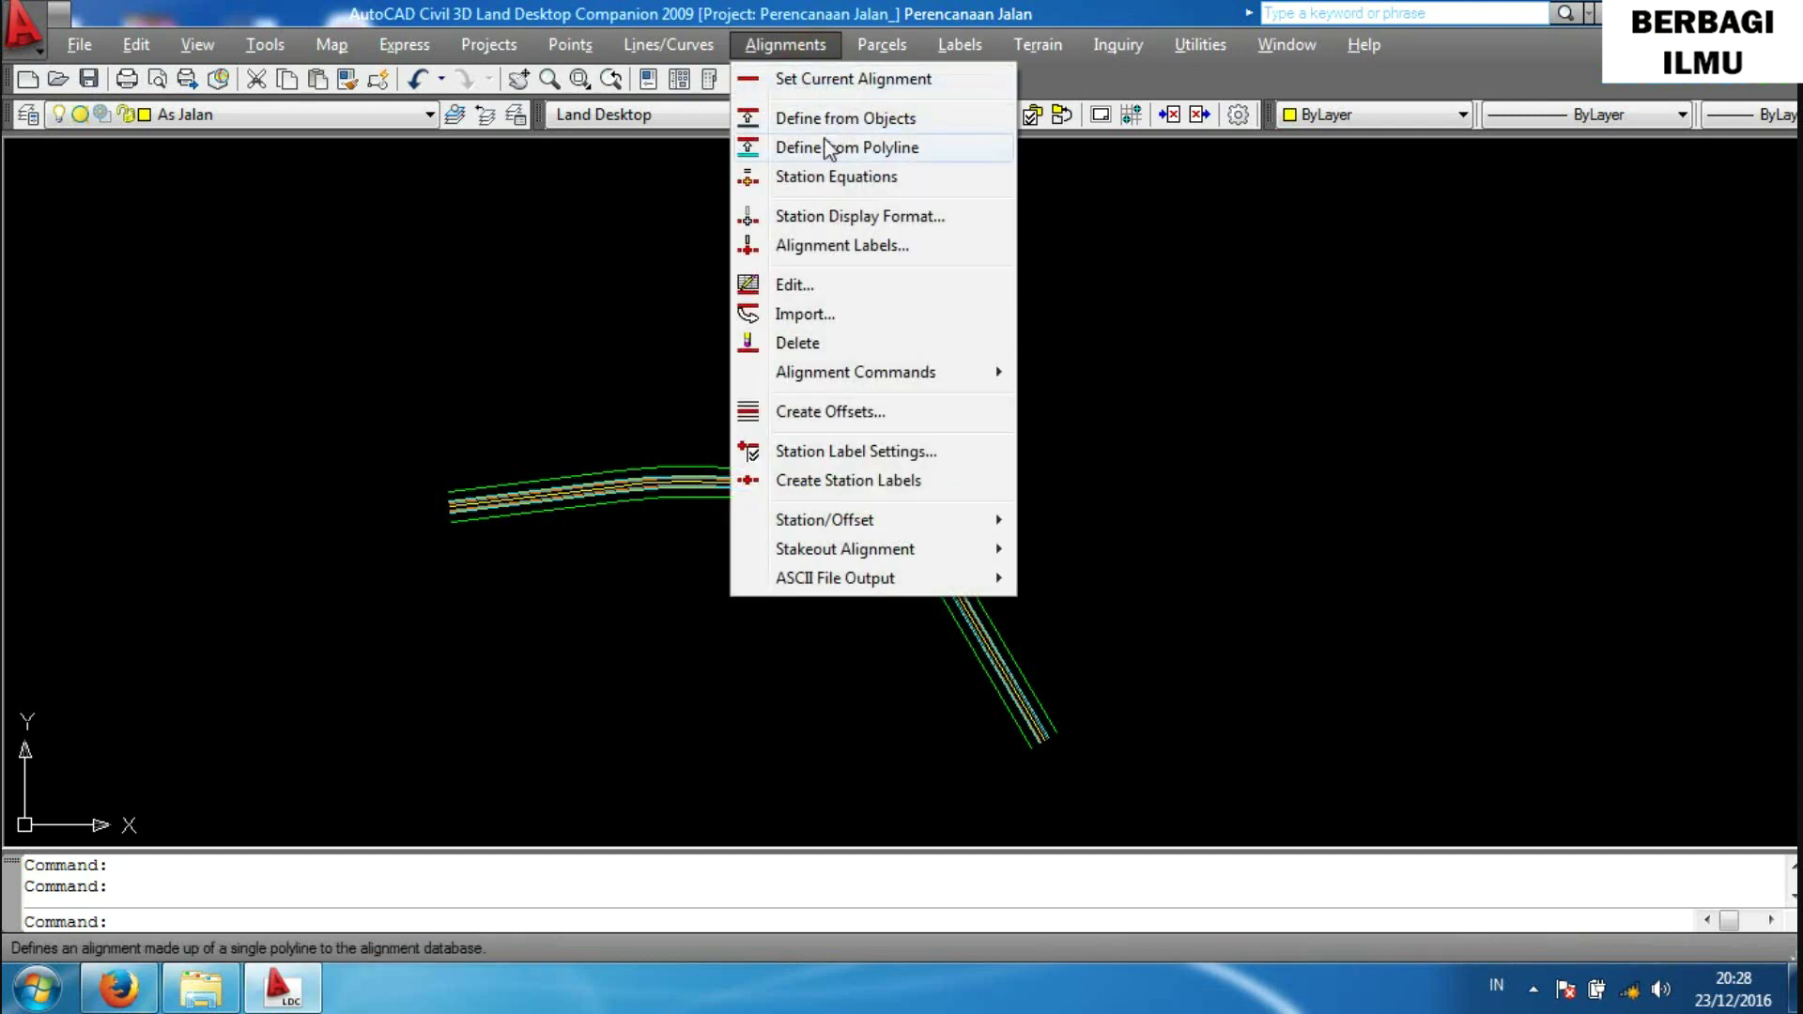
left_click(858, 484)
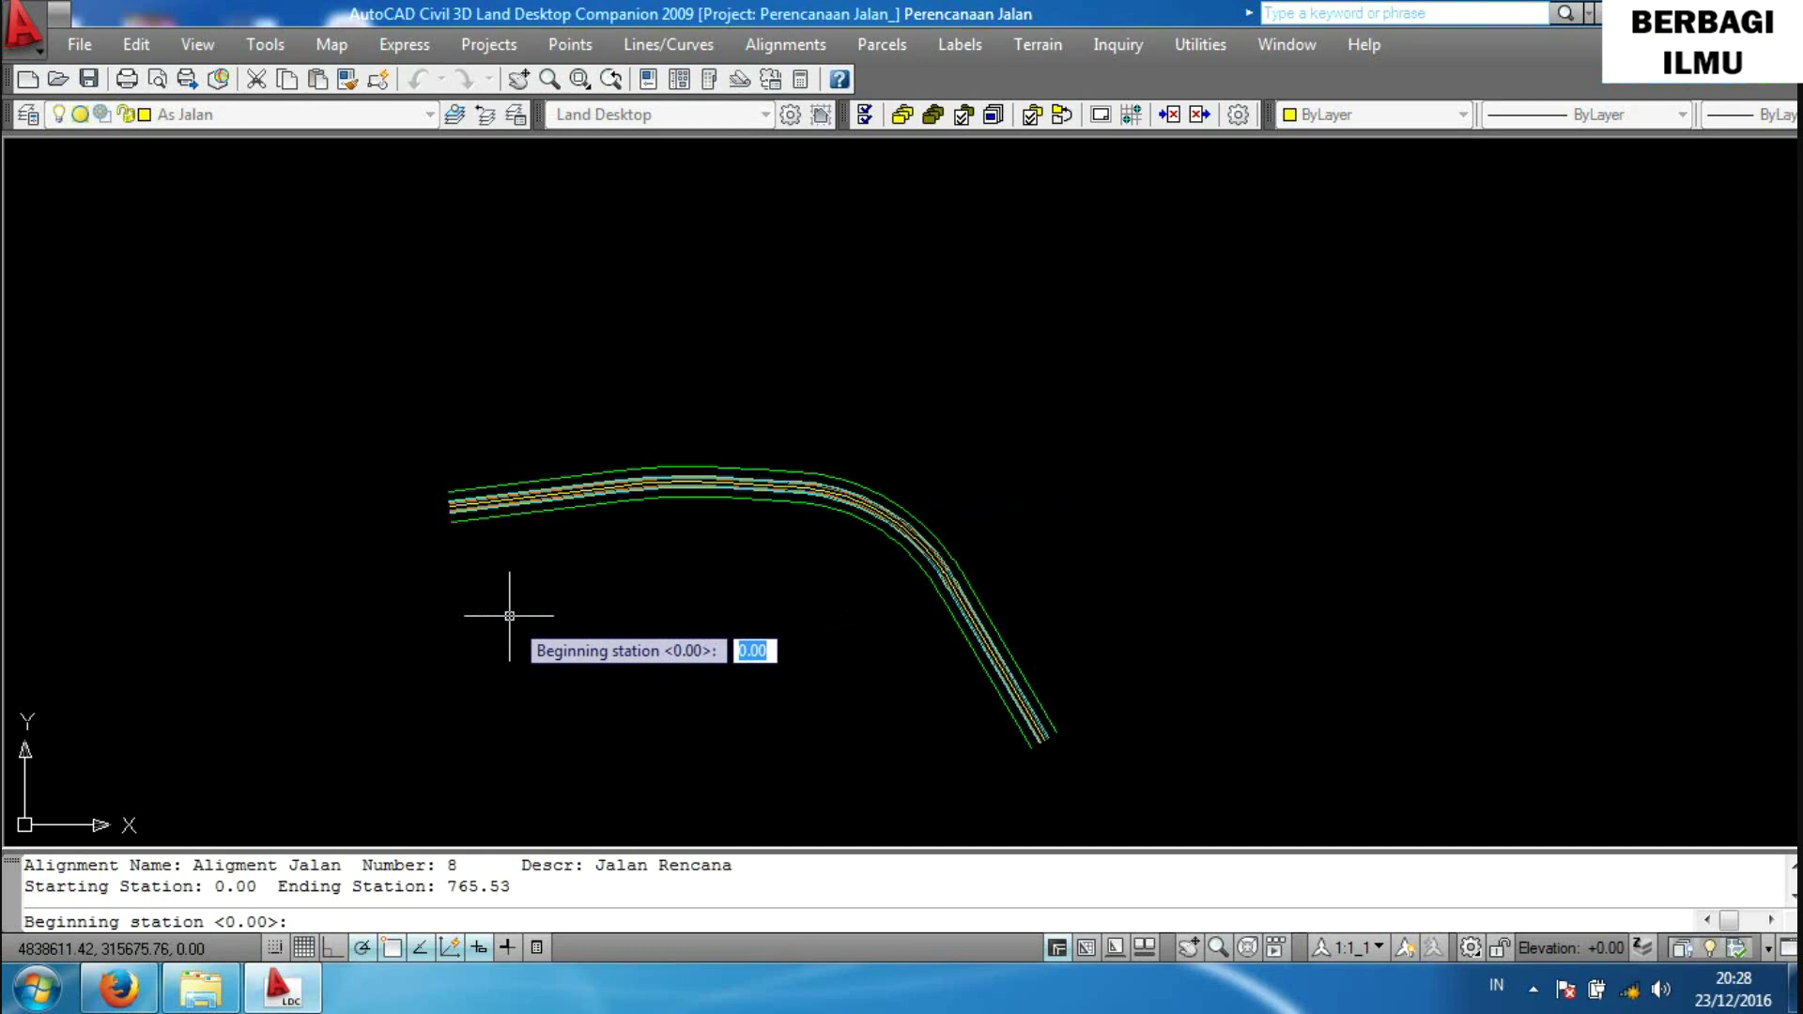
key("Return")
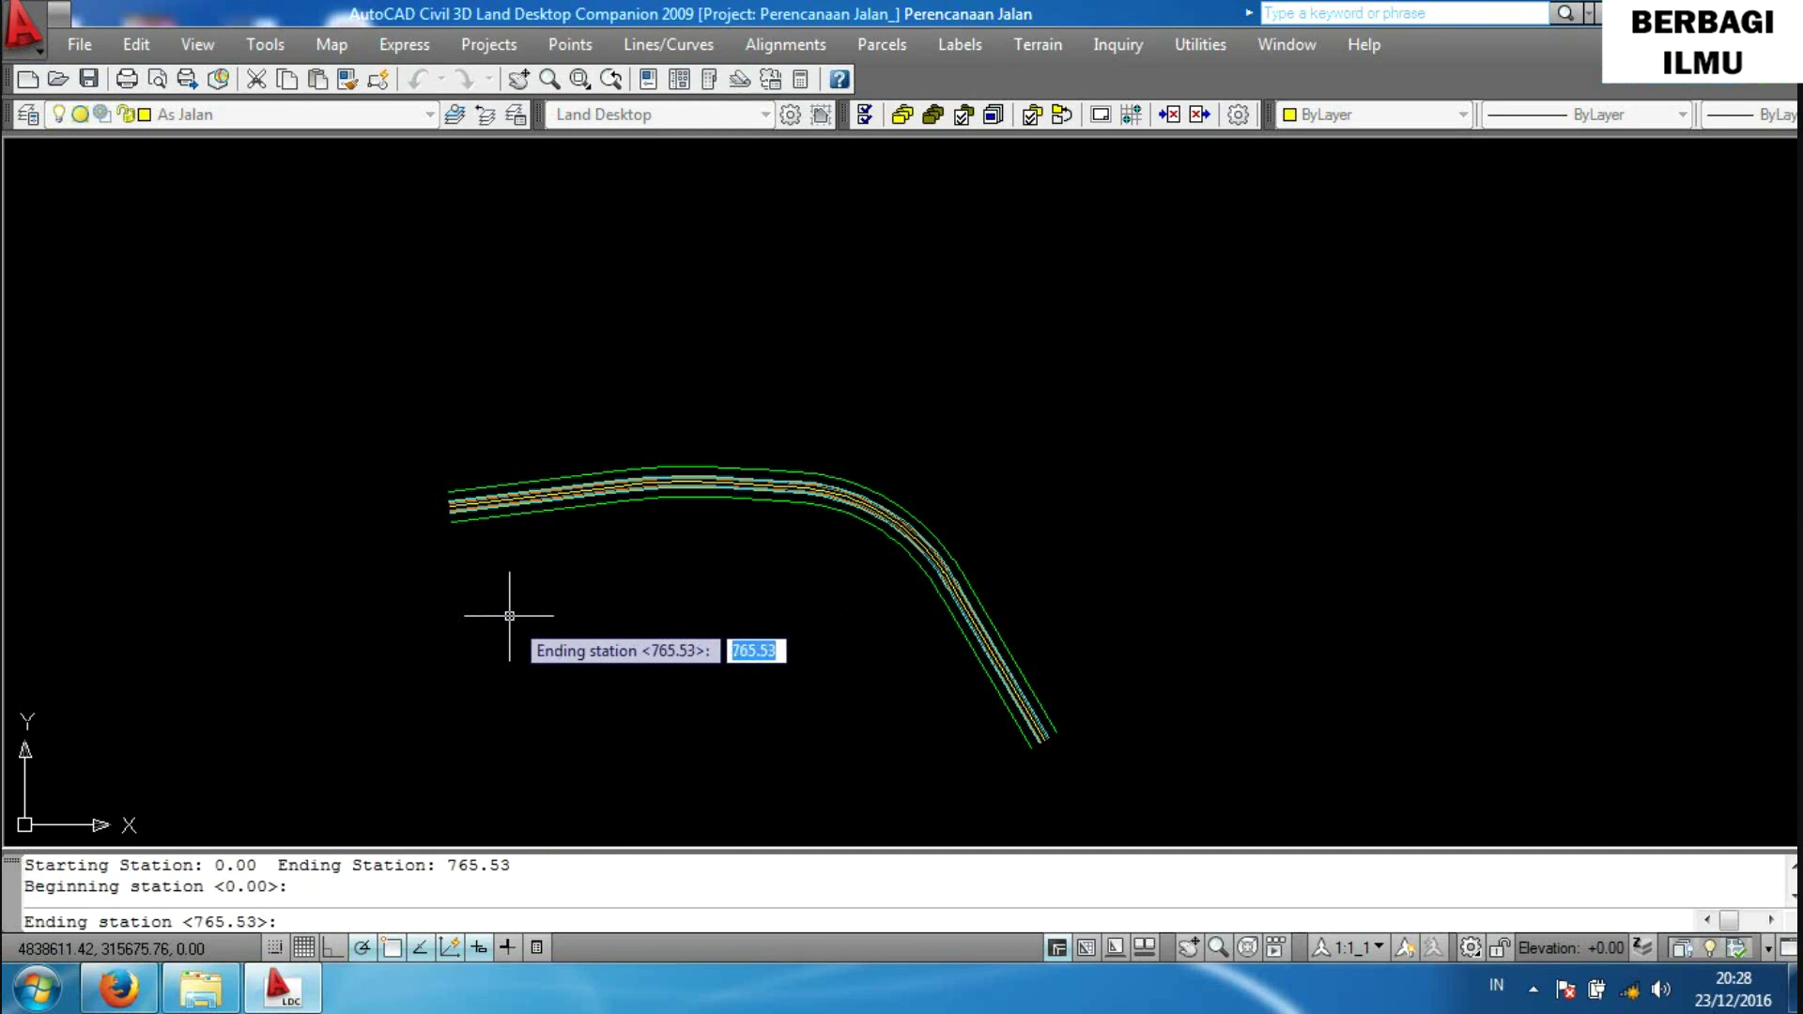
key("Return")
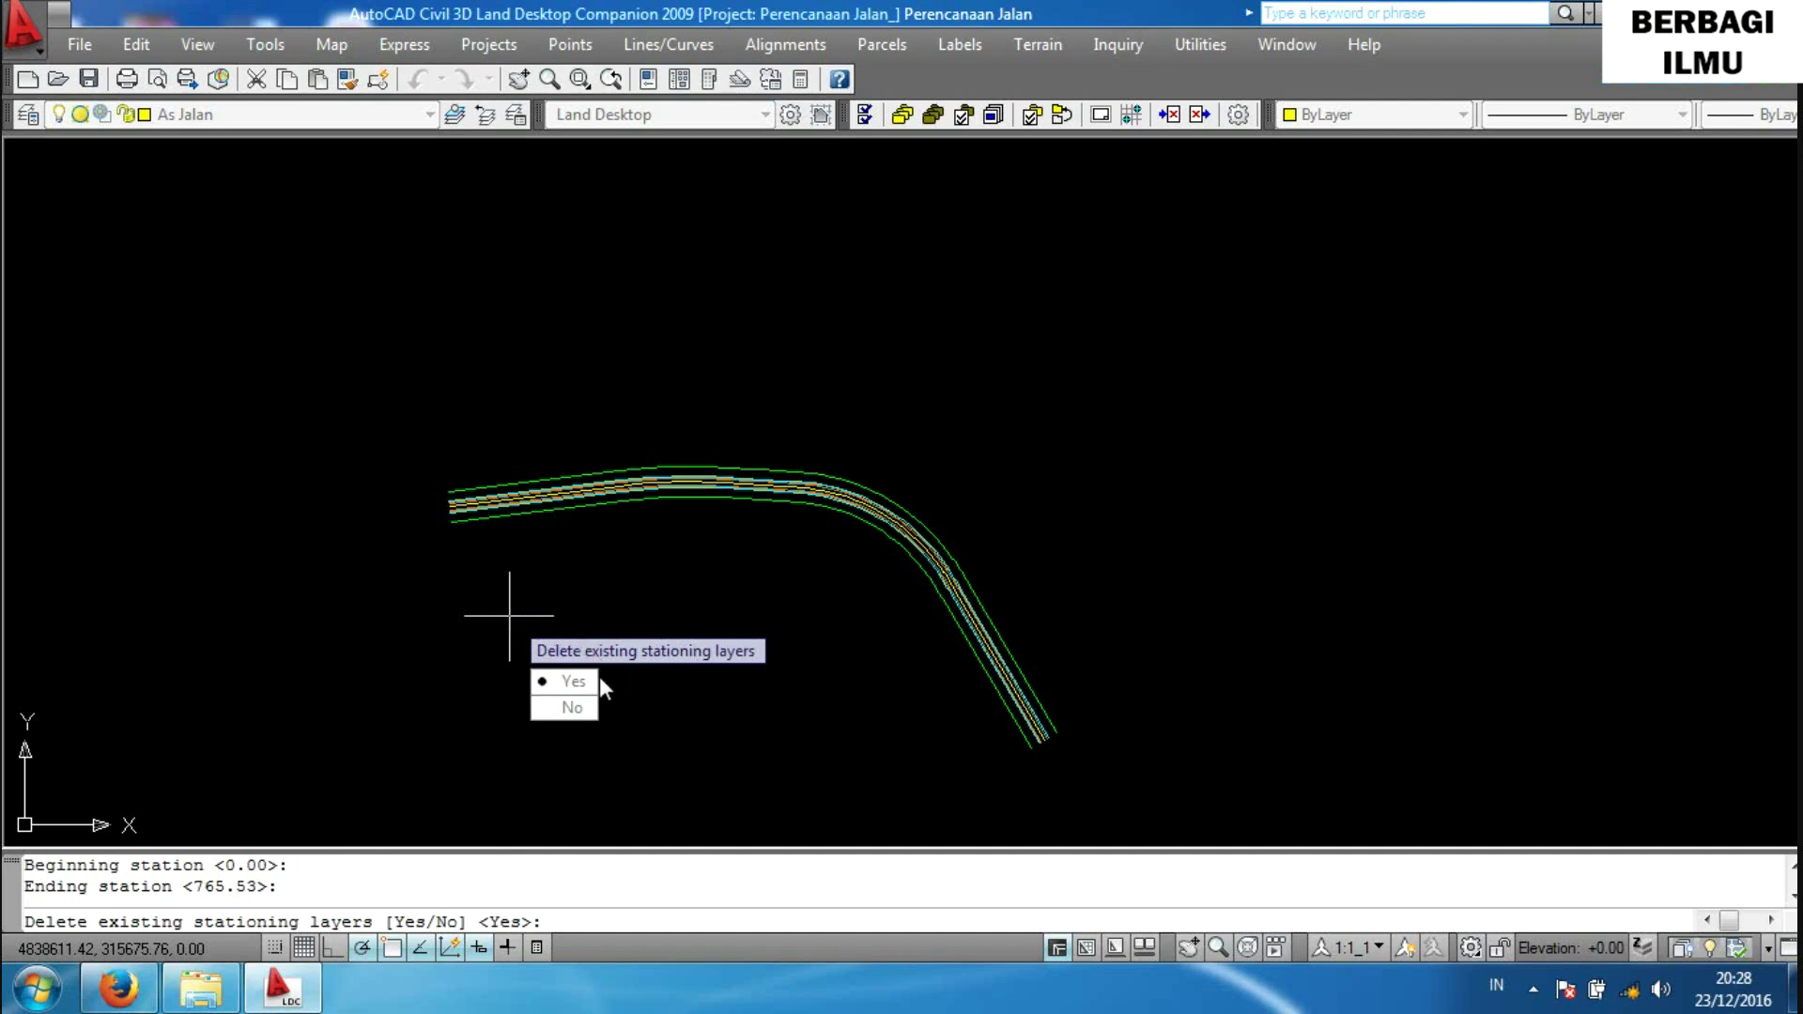
left_click(568, 682)
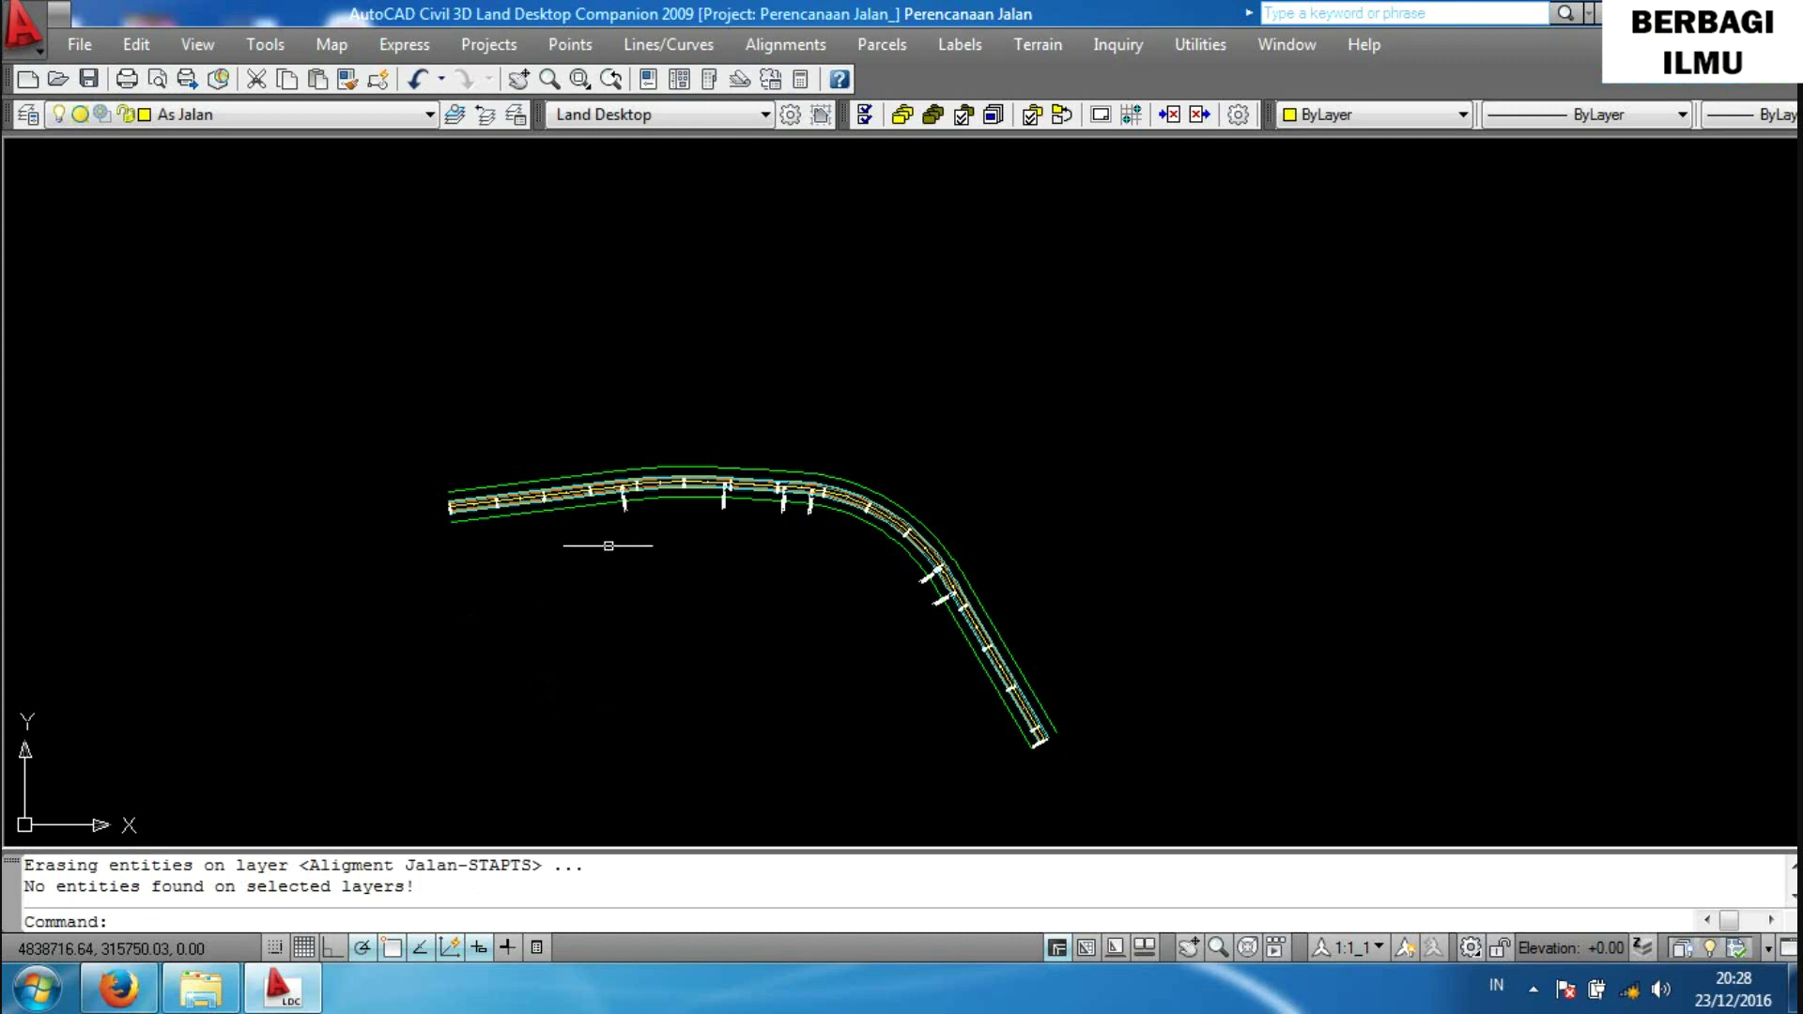
Pan along the road checking station labels from the start through 0+300 and the TS/SC points.
scroll(479, 522, "up", 3)
scroll(479, 522, "up", 2)
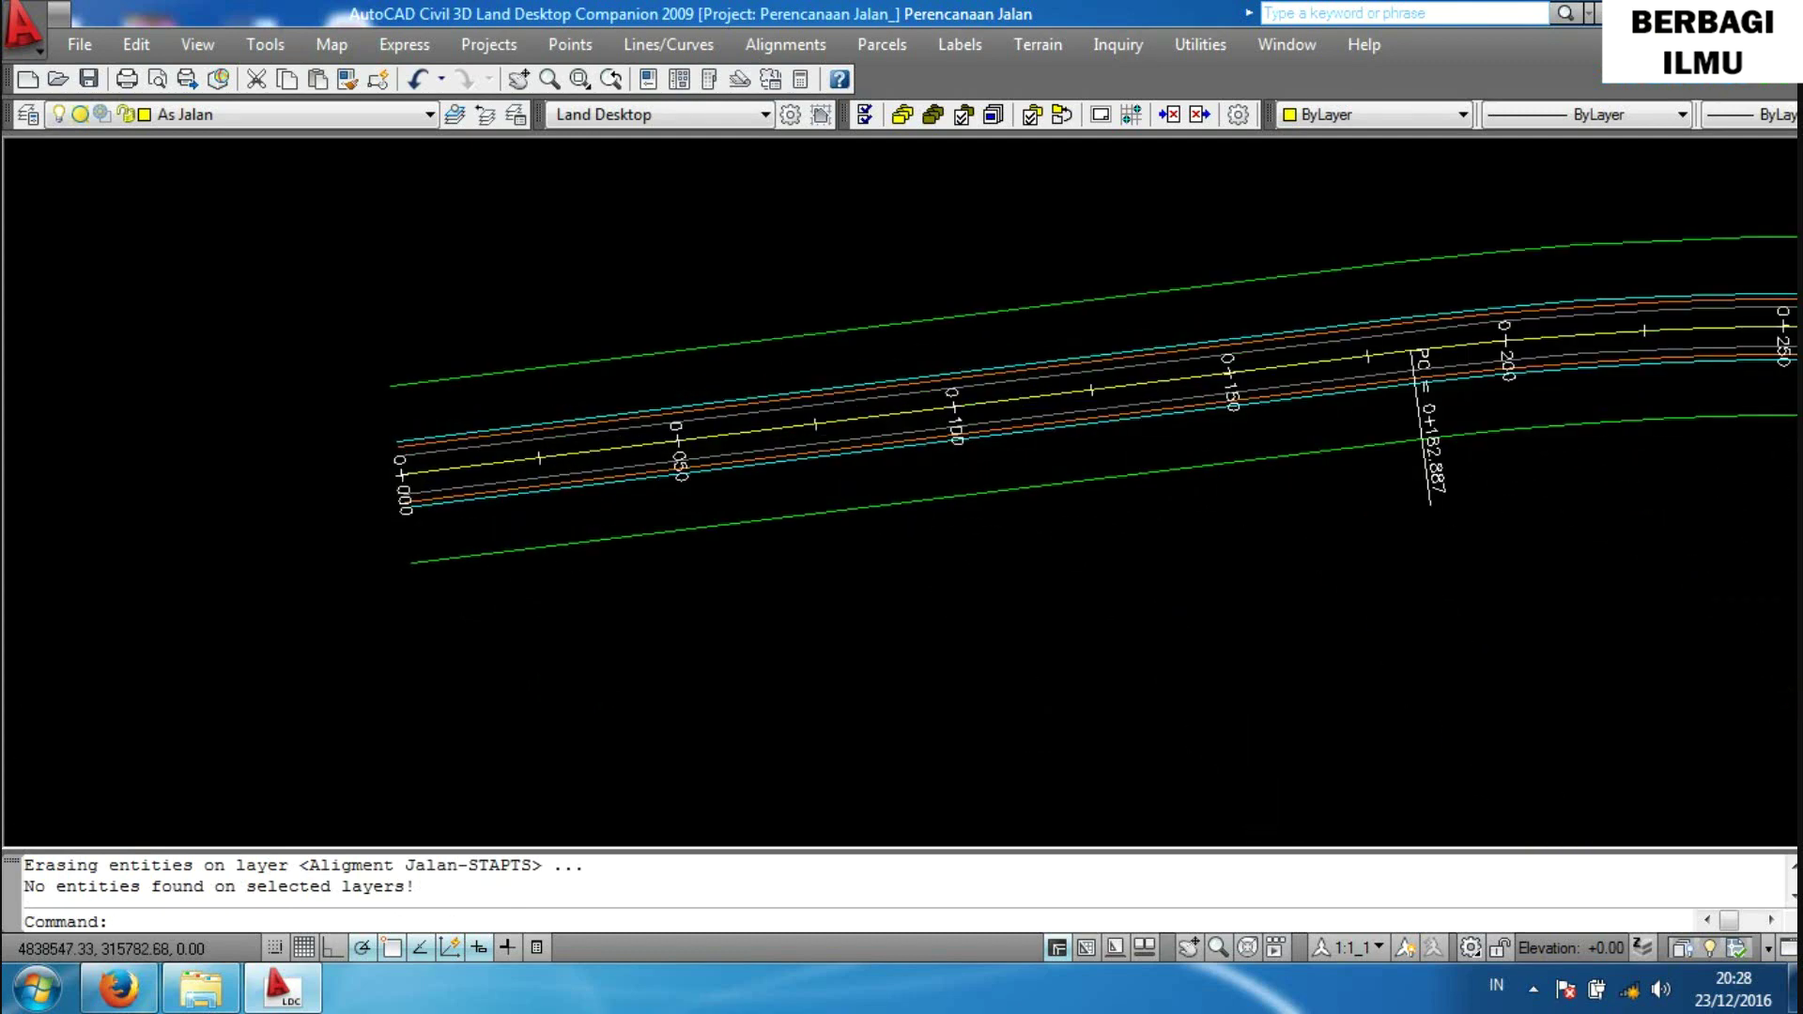
scroll(389, 517, "up", 3)
scroll(381, 484, "up", 2)
mouse_move(604, 522)
middle_mouse_down()
mouse_move(474, 577)
mouse_move(348, 578)
middle_mouse_up()
middle_click_drag(1164, 516, 1007, 540)
middle_click_drag(1353, 563, 825, 568)
middle_click_drag(1367, 531, 893, 552)
middle_click_drag(470, 564, 1324, 563)
mouse_move(282, 432)
middle_mouse_down()
mouse_move(1586, 430)
mouse_move(1140, 467)
mouse_move(656, 467)
middle_mouse_up()
middle_click_drag(1208, 544, 710, 564)
middle_click_drag(1390, 535, 878, 572)
middle_click_drag(1106, 518, 170, 544)
scroll(842, 608, "down", 2)
mouse_move(1070, 606)
middle_mouse_down()
mouse_move(748, 551)
mouse_move(701, 511)
middle_mouse_up()
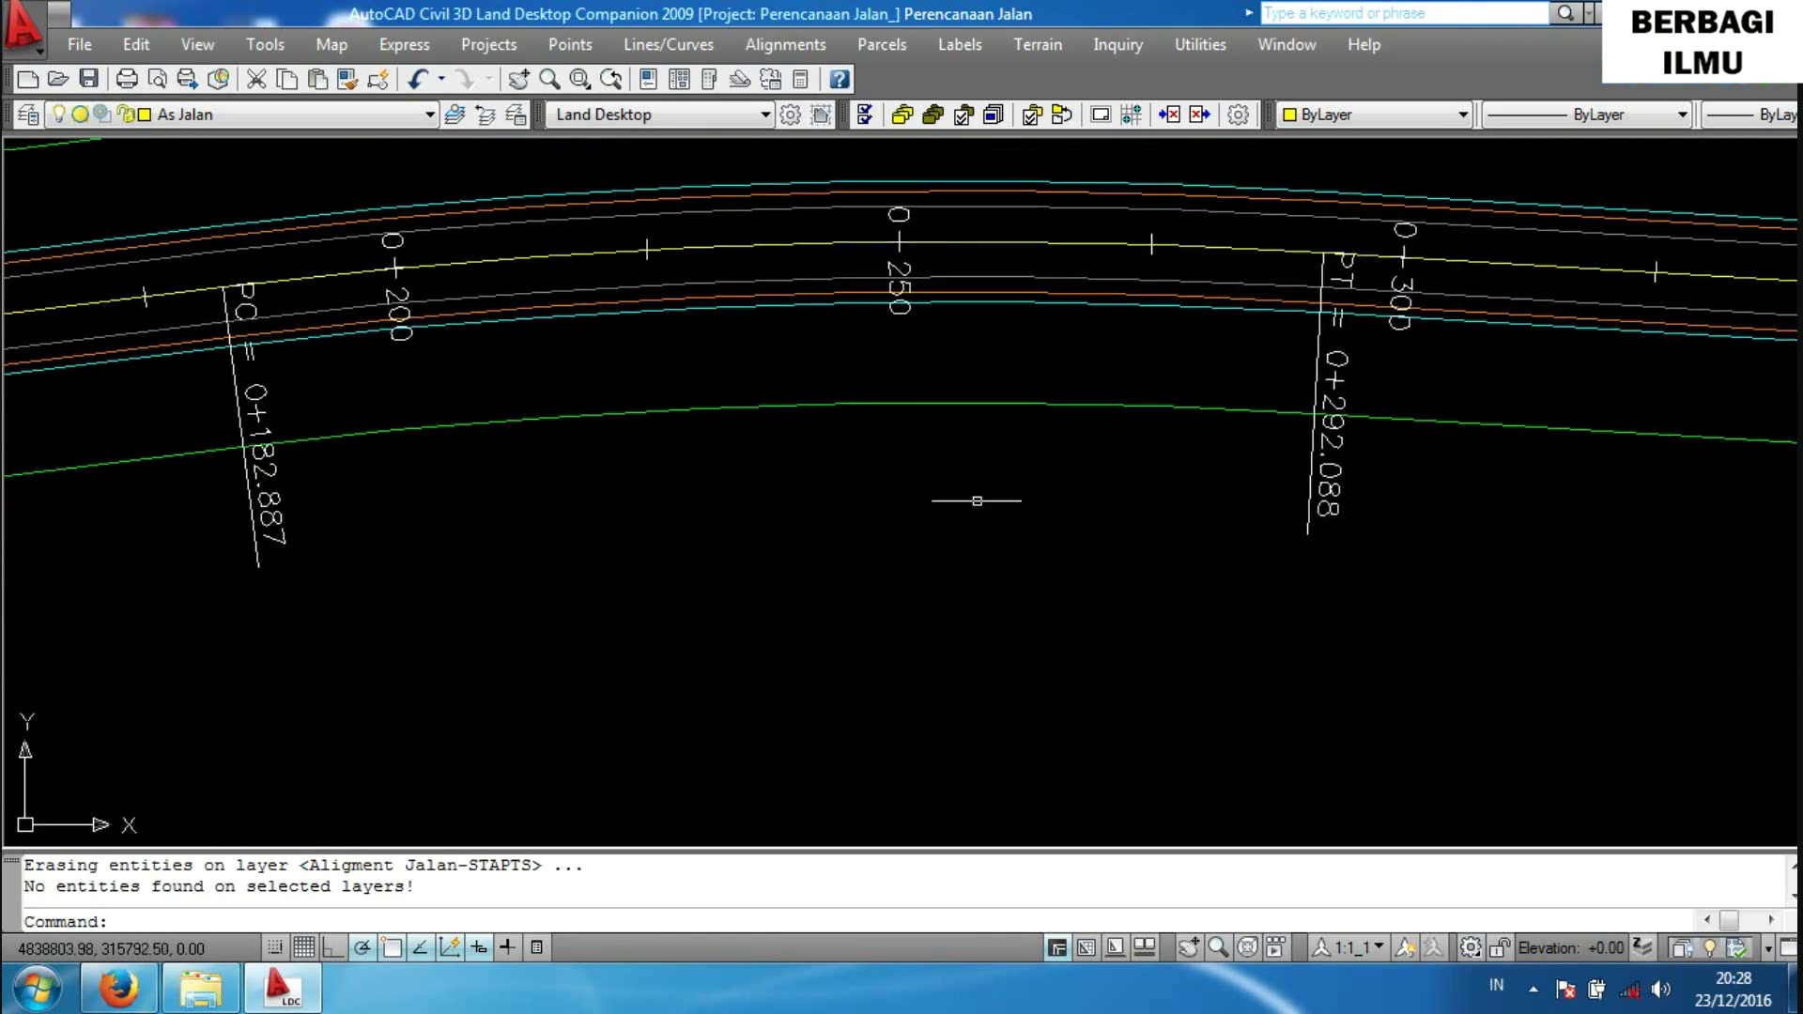
middle_click_drag(1437, 576, 217, 544)
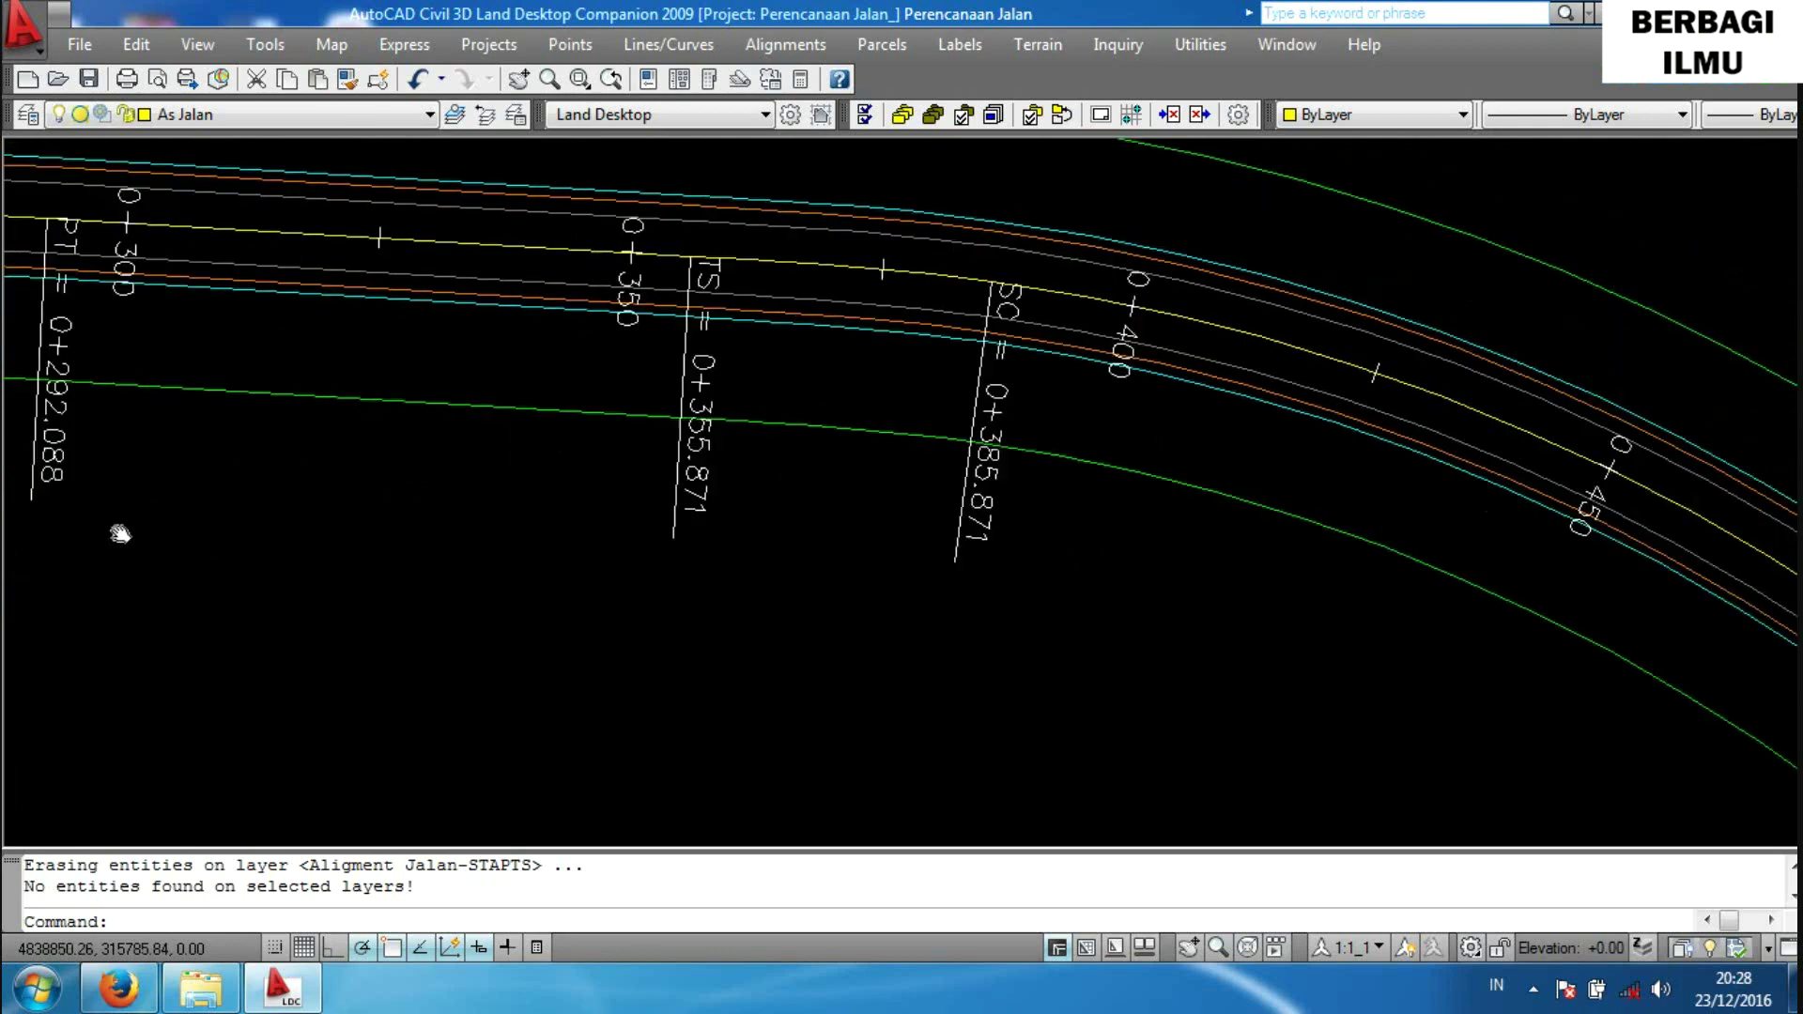
Follow the labels to end station 0+765.528, frame the whole road, then minimize the window.
scroll(795, 567, "down", 1)
scroll(751, 535, "down", 2)
middle_click_drag(744, 516, 622, 453)
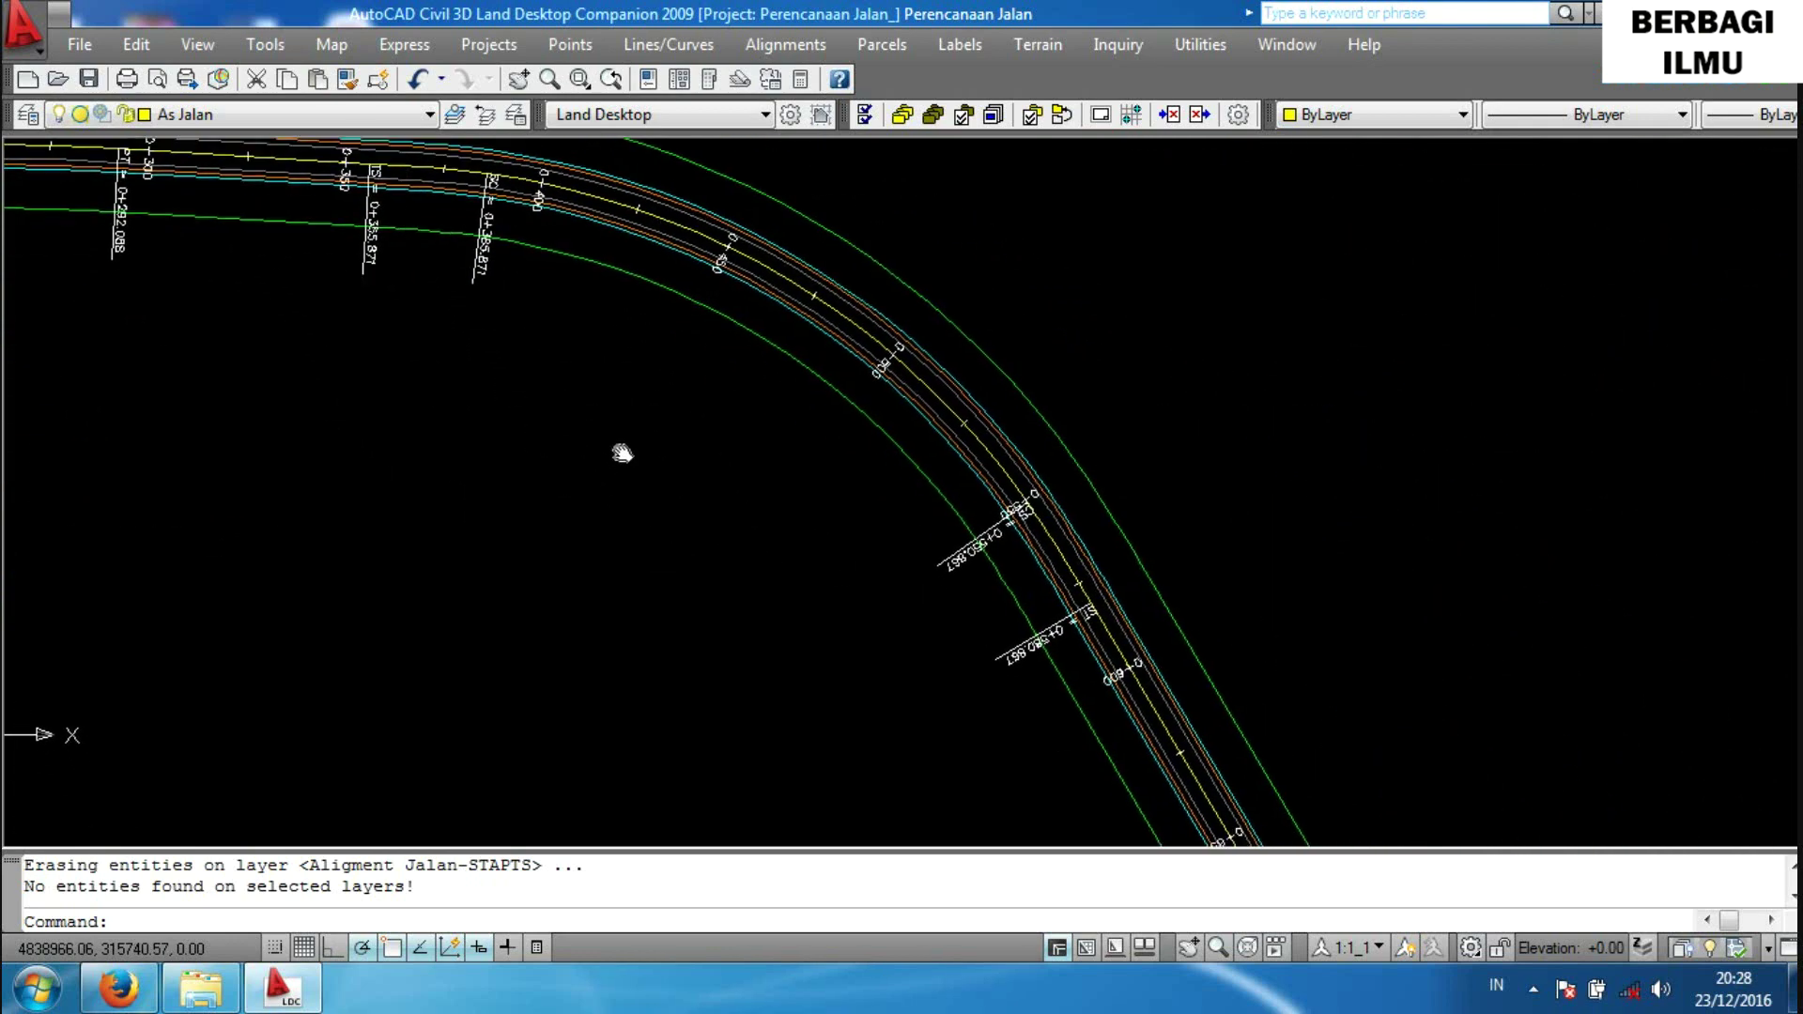
scroll(604, 430, "up", 1)
middle_click_drag(592, 374, 518, 419)
scroll(517, 419, "down", 1)
middle_click_drag(714, 545, 571, 296)
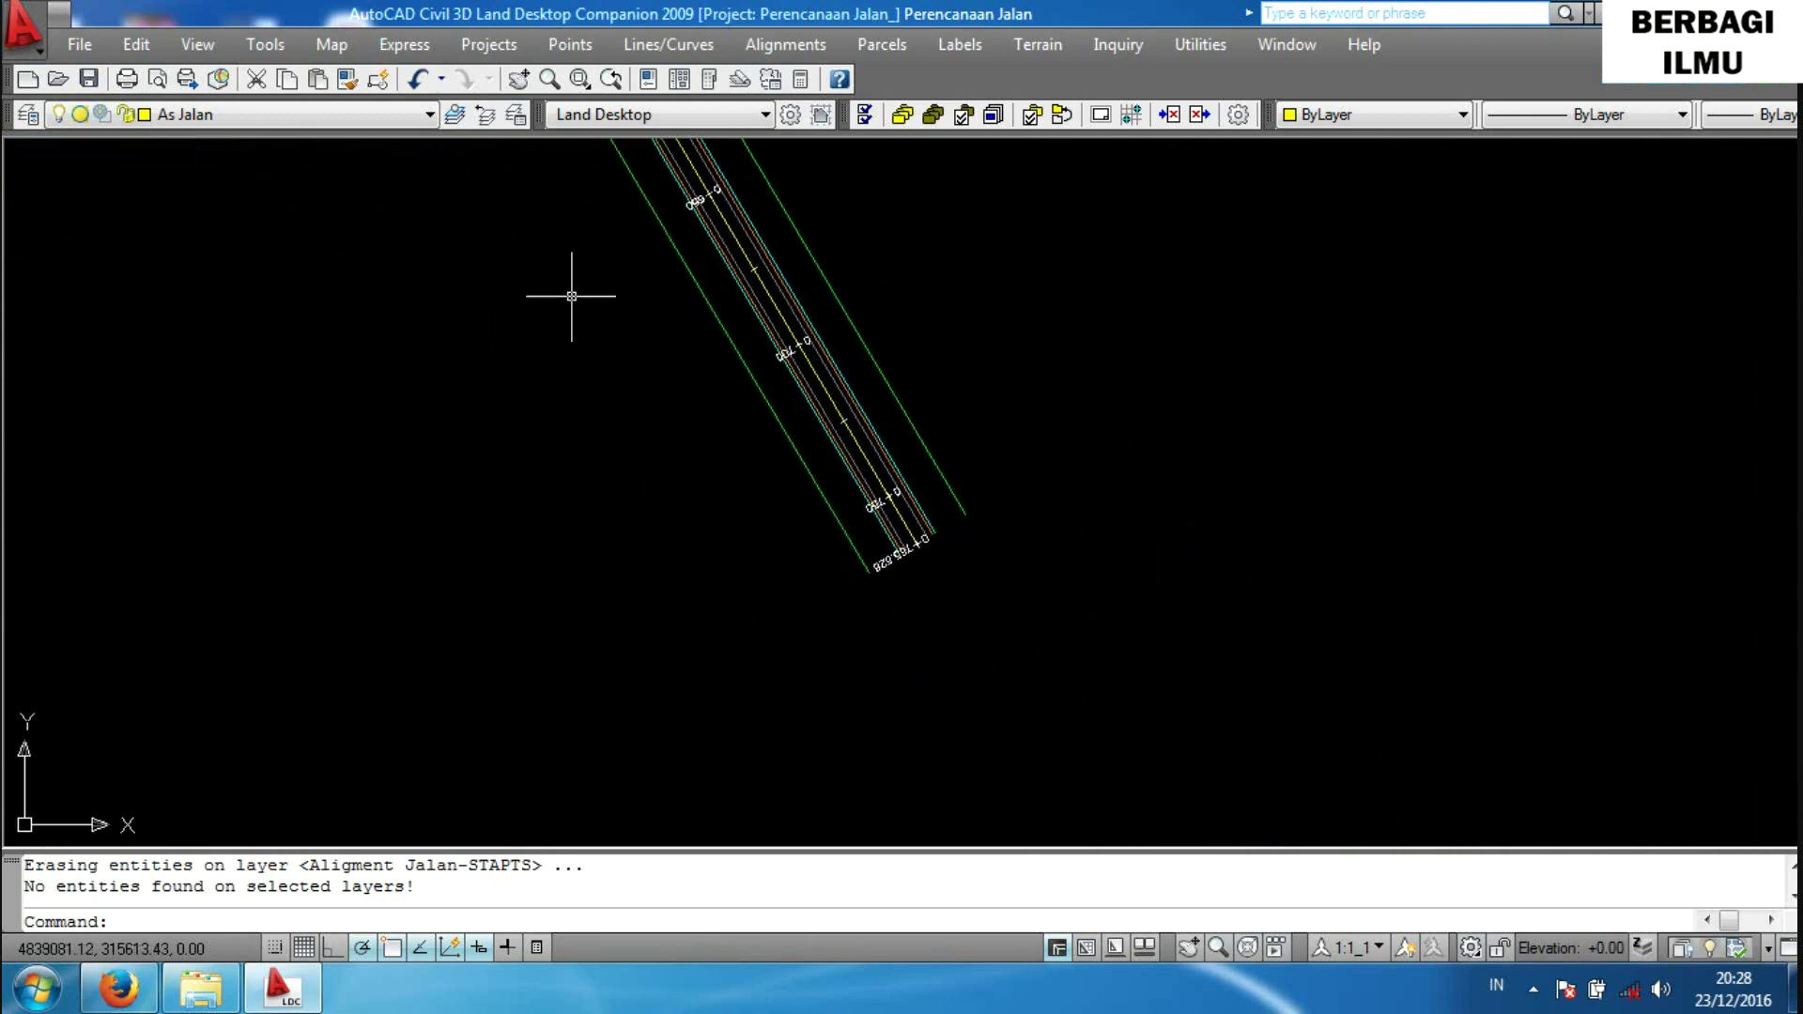
scroll(656, 516, "down", 2)
mouse_move(655, 516)
middle_mouse_down()
mouse_move(789, 567)
mouse_move(892, 567)
middle_mouse_up()
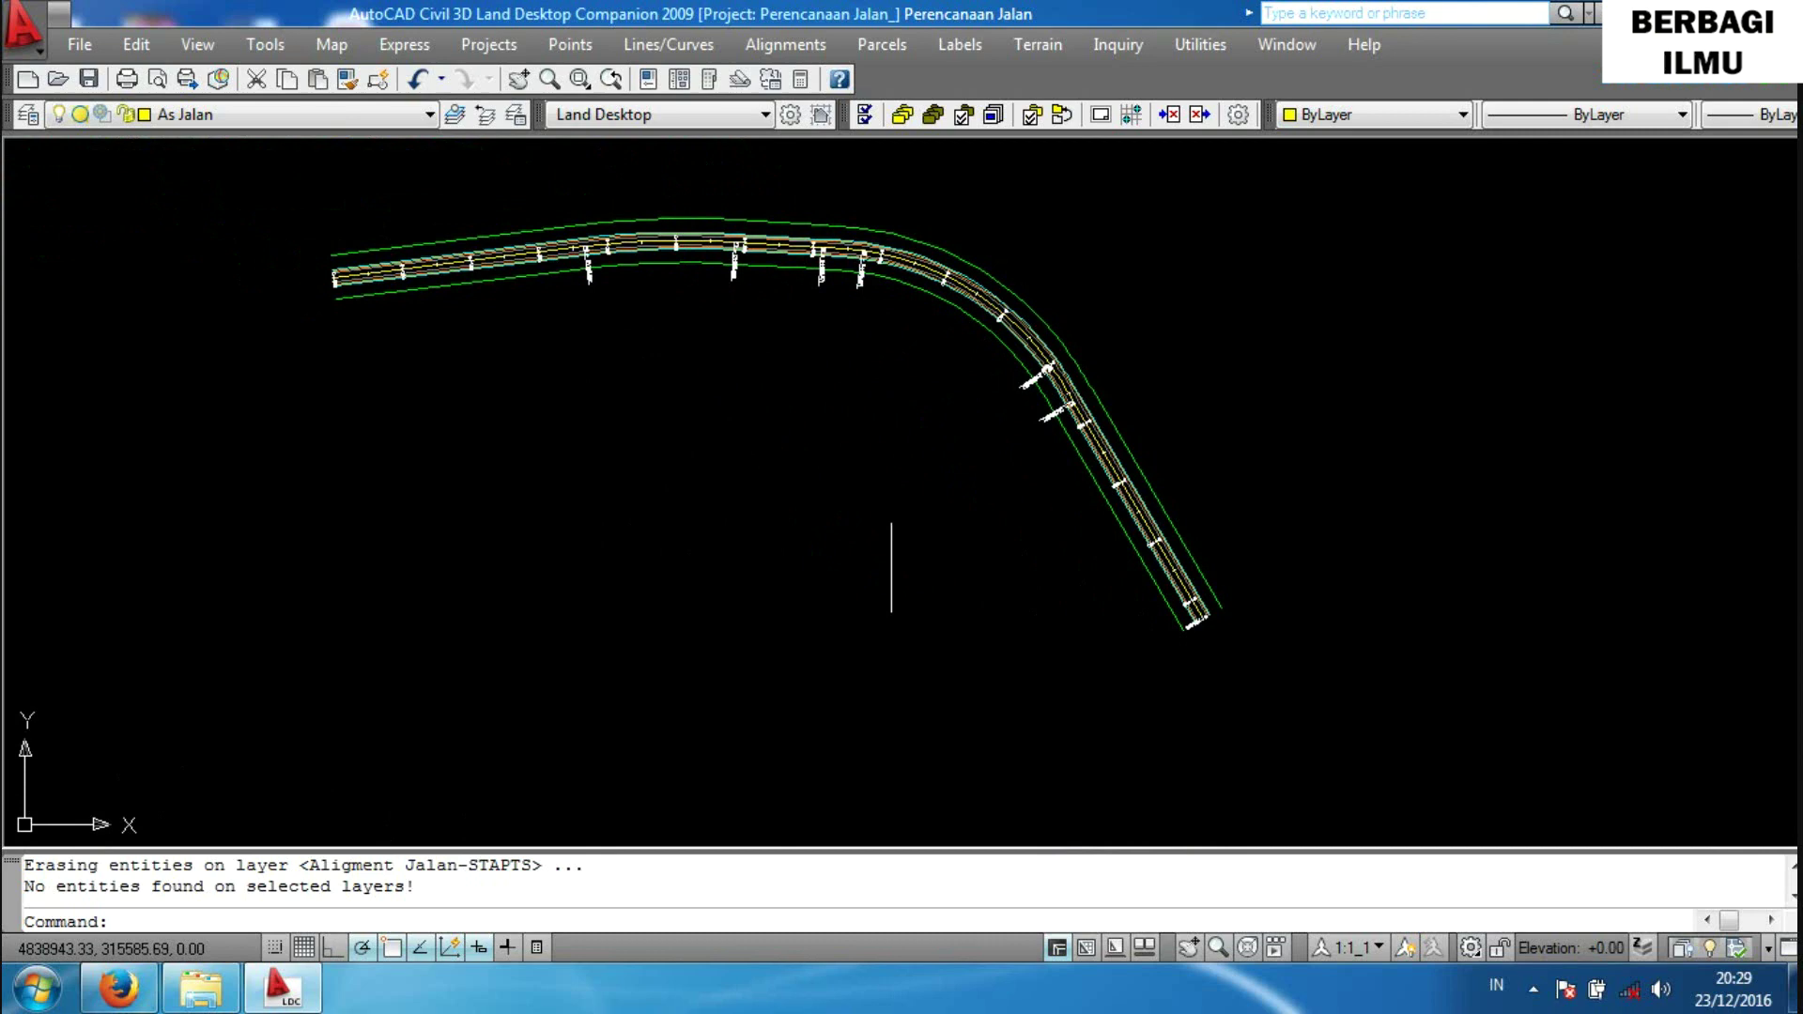
scroll(757, 488, "down", 2)
middle_click_drag(757, 495, 757, 590)
scroll(758, 525, "up", 2)
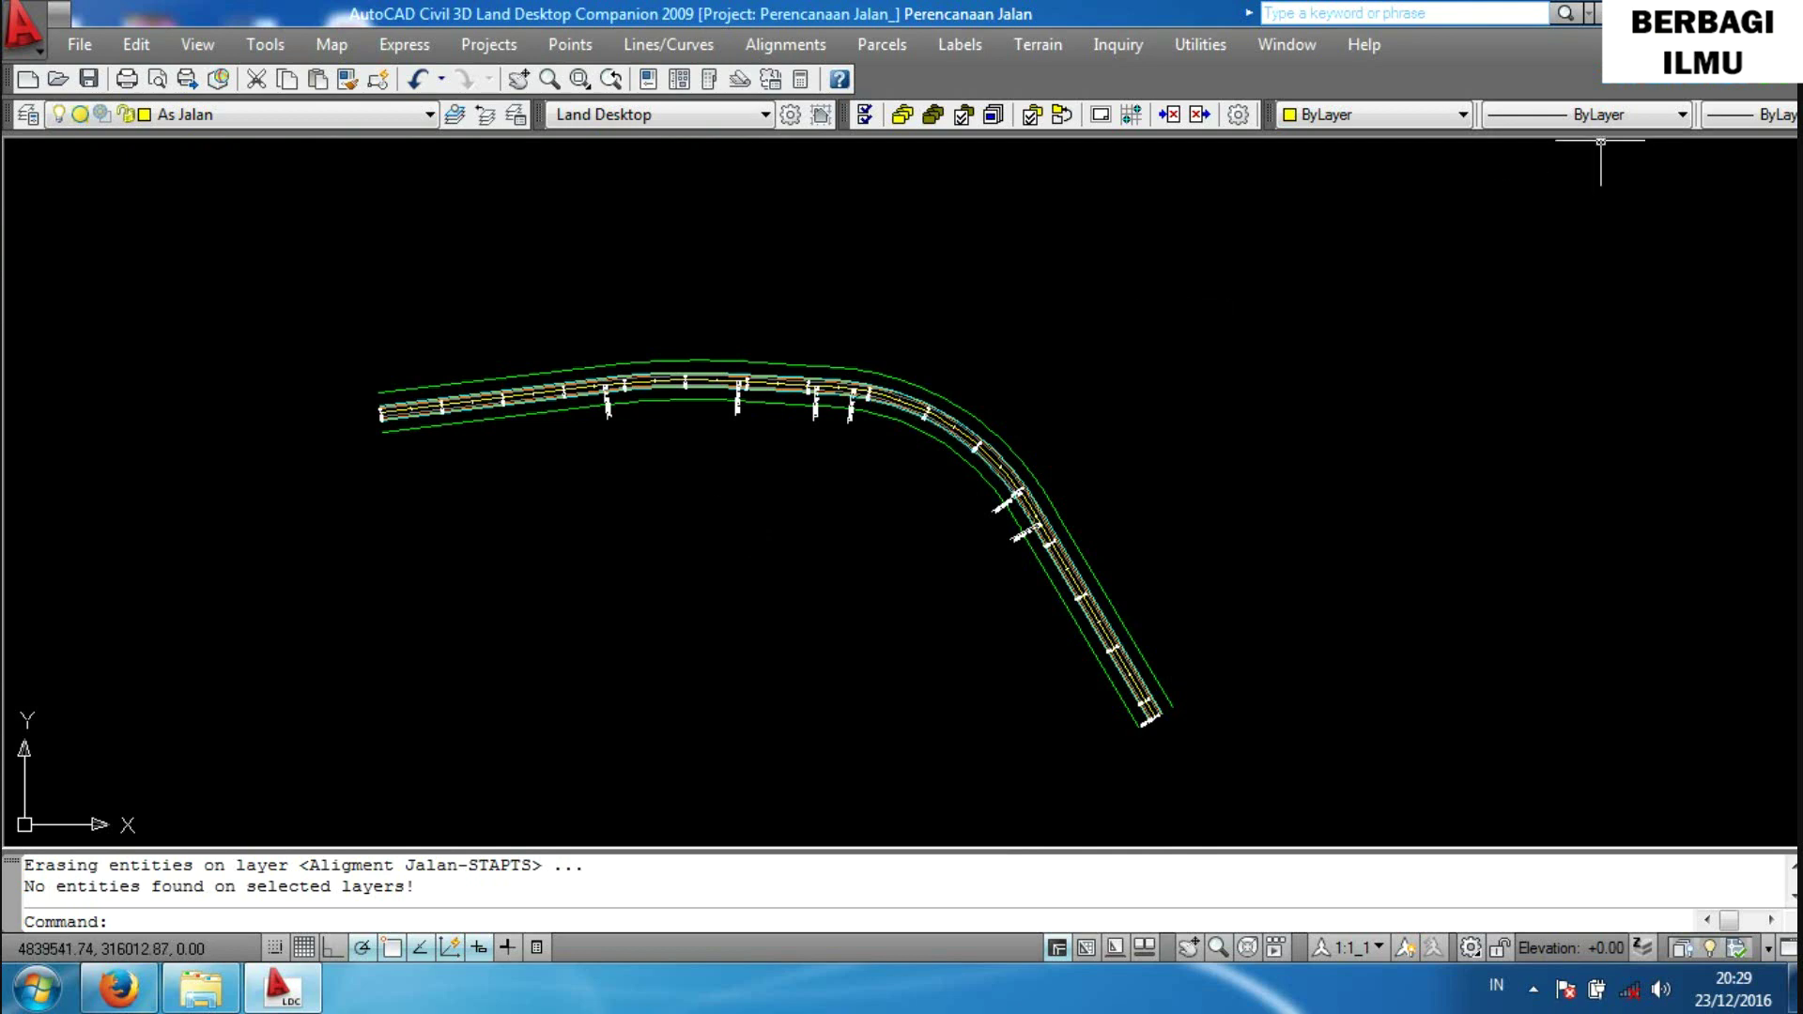
key("super+d")
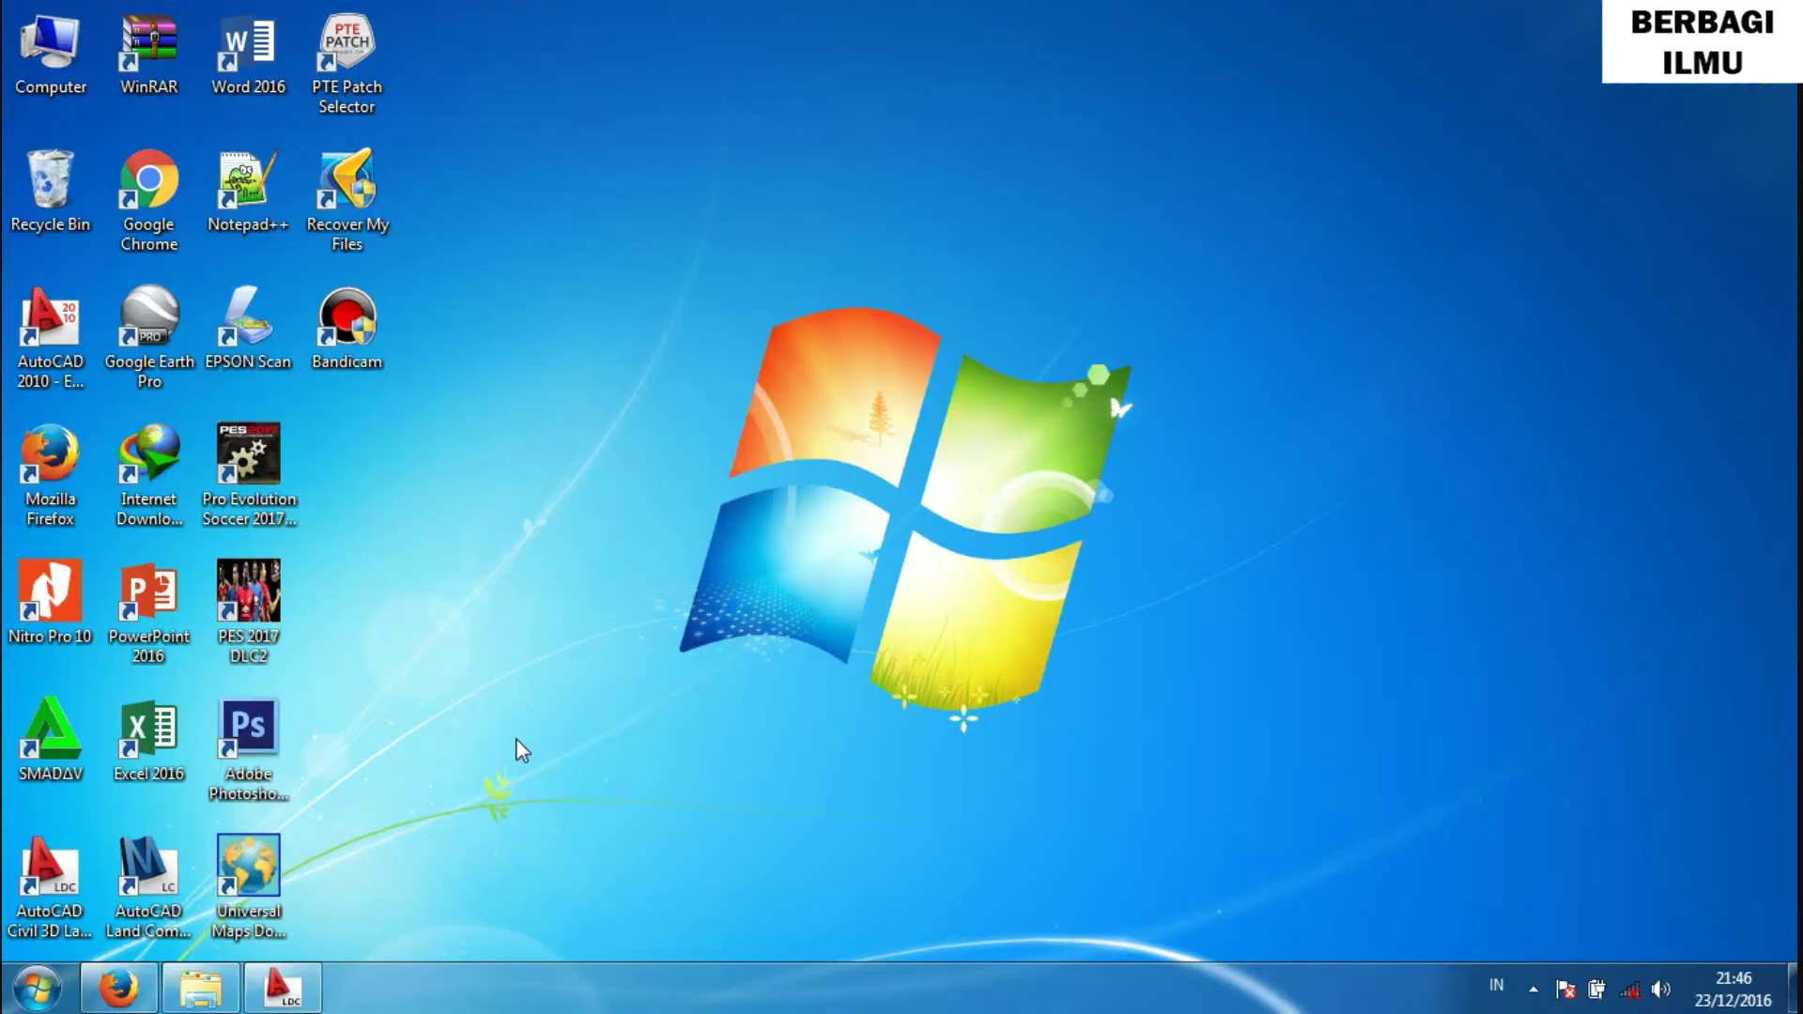
Restore the AutoCAD window and switch to the Civil Design workspace.
mouse_move(282, 989)
left_click(299, 998)
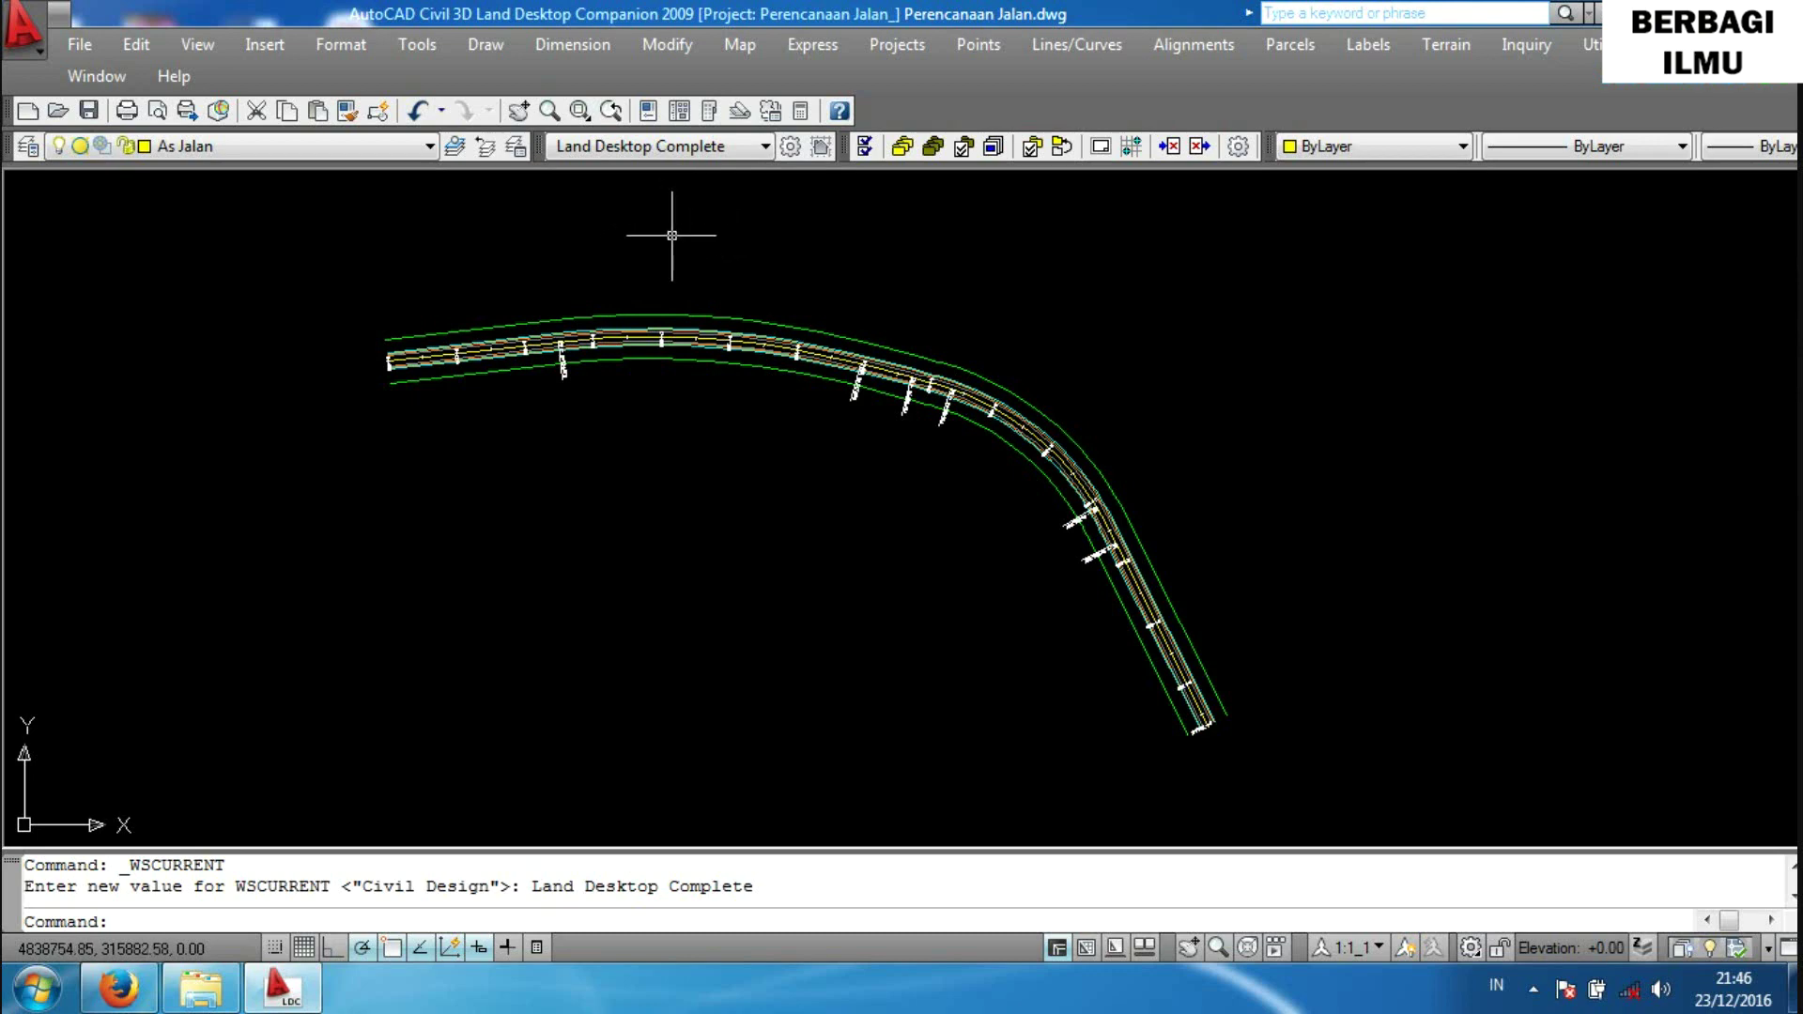
left_click(766, 147)
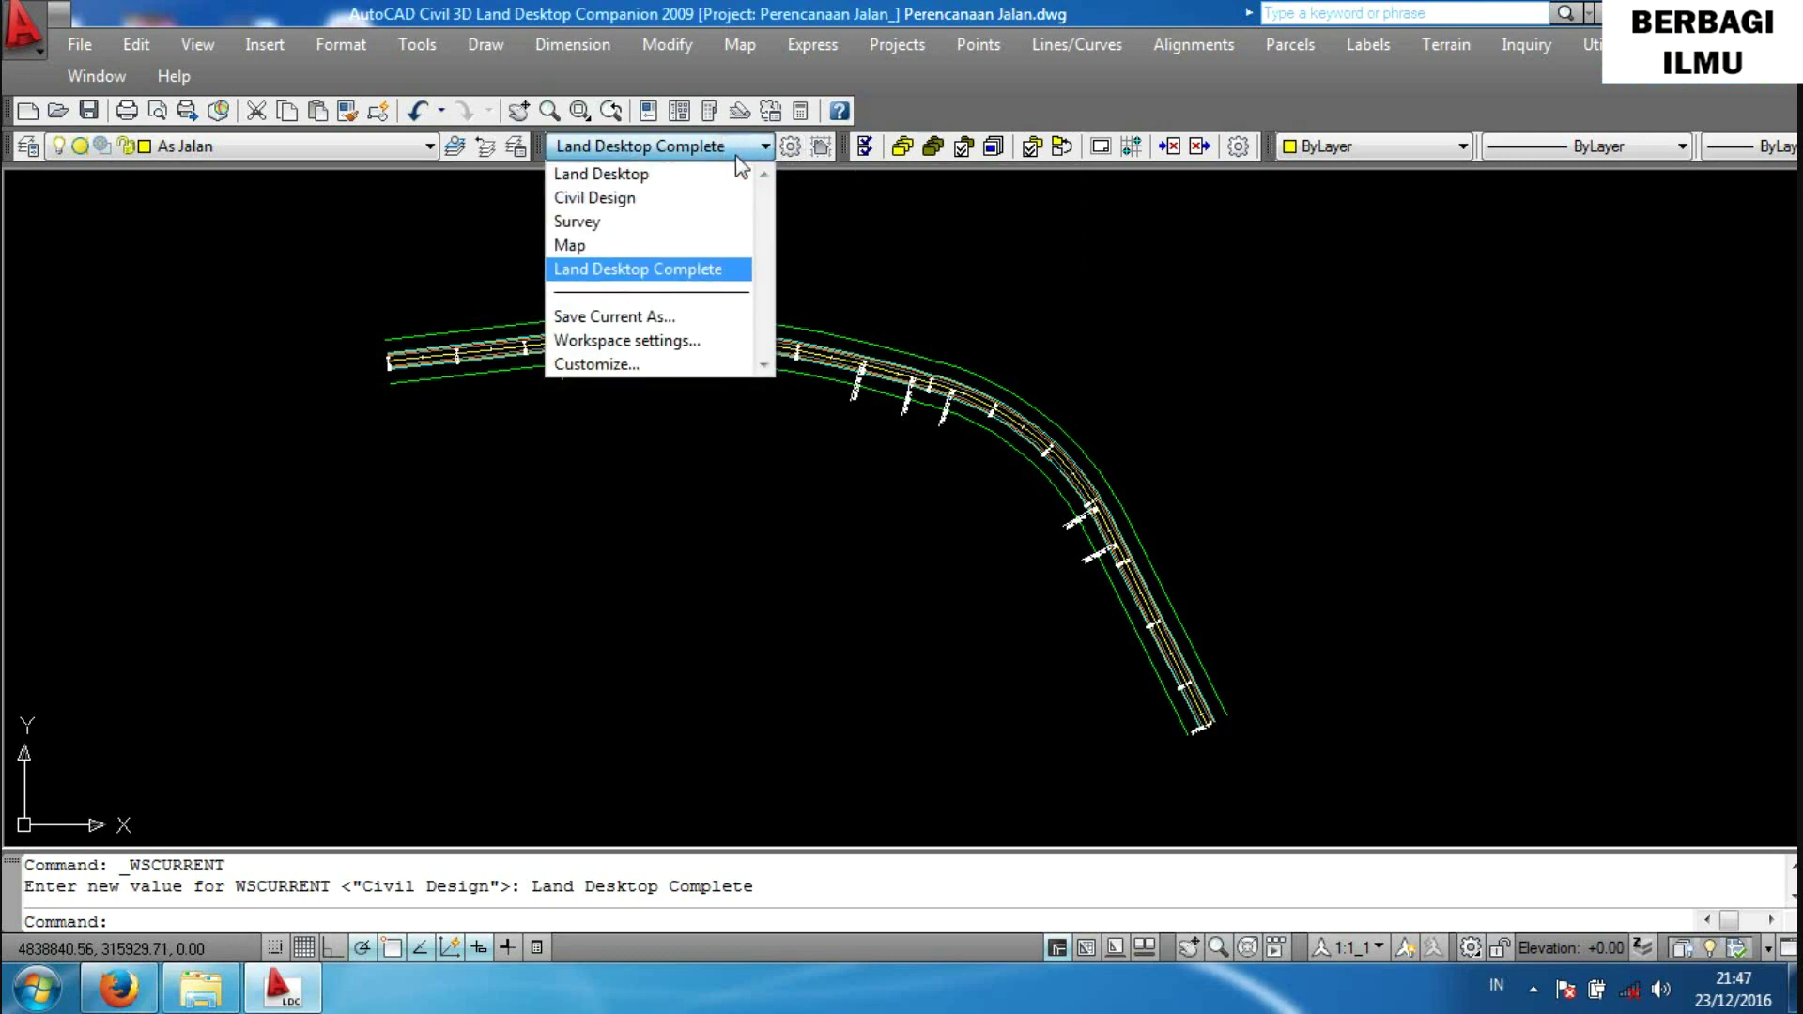
left_click(661, 199)
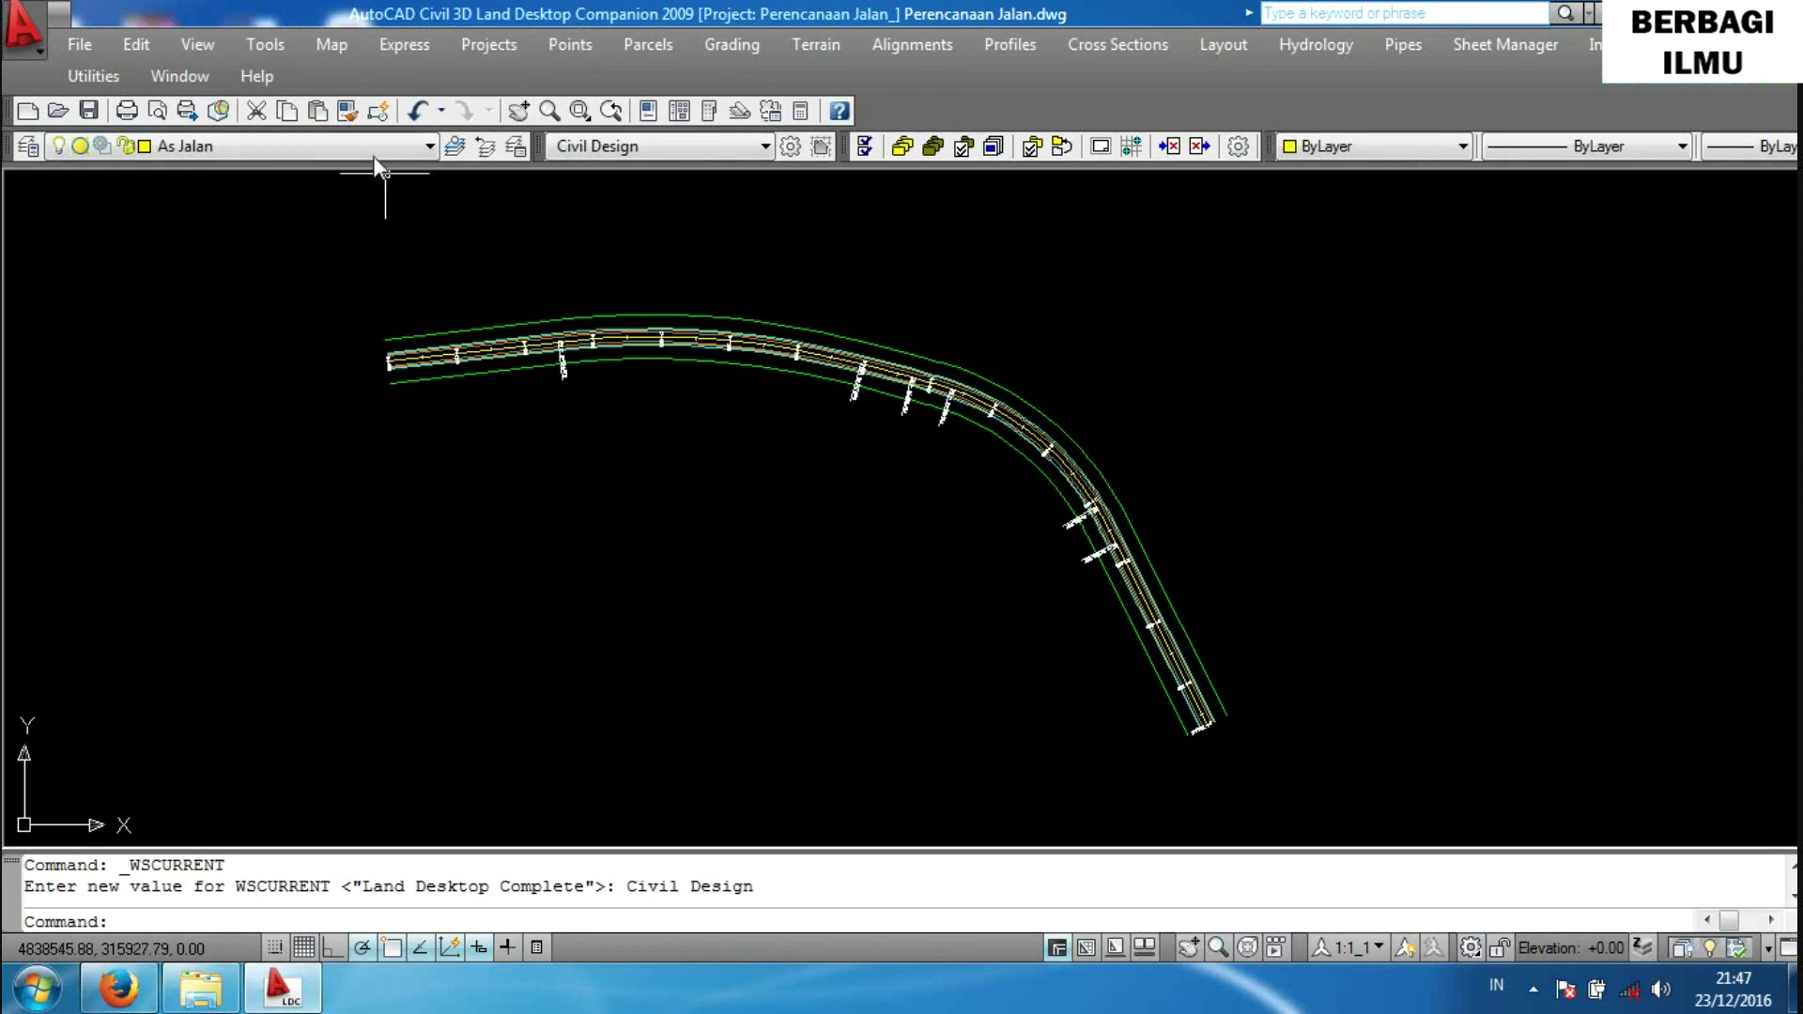
Turn off the Alignment Jalan-STALBL and Alignment Jalan-STAPTS layers.
left_click(366, 147)
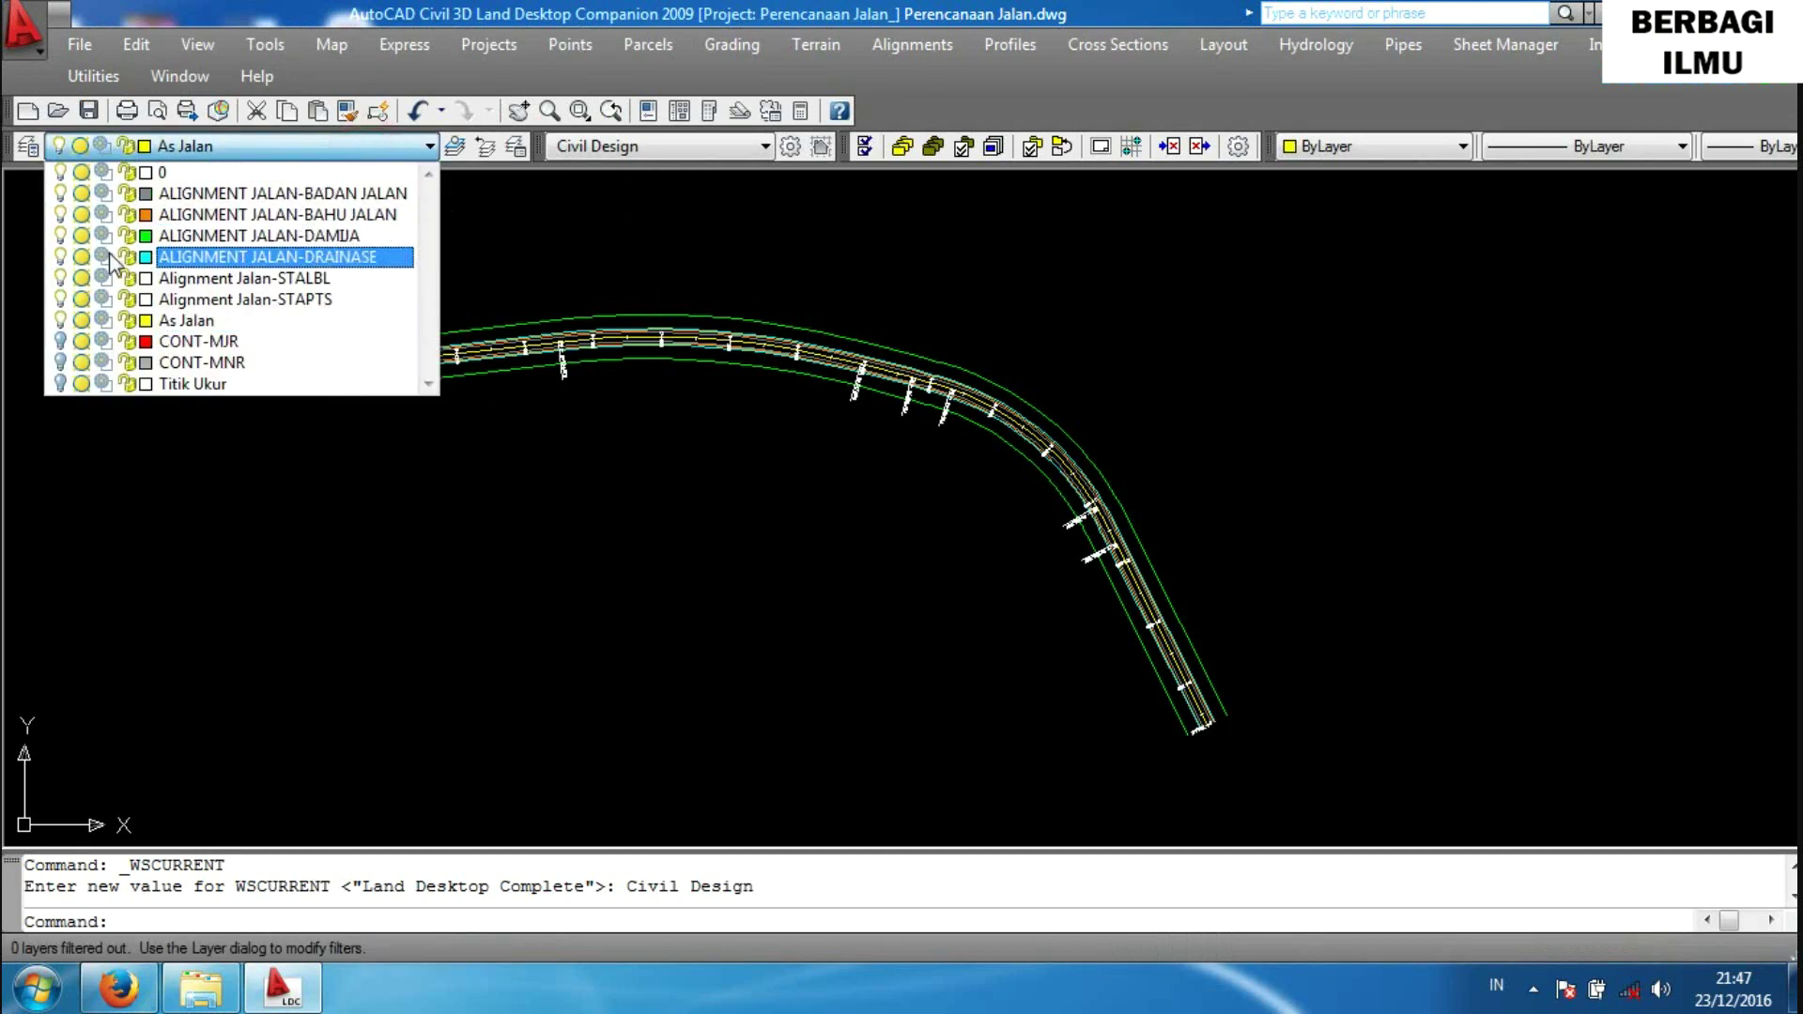
left_click(60, 279)
left_click(60, 299)
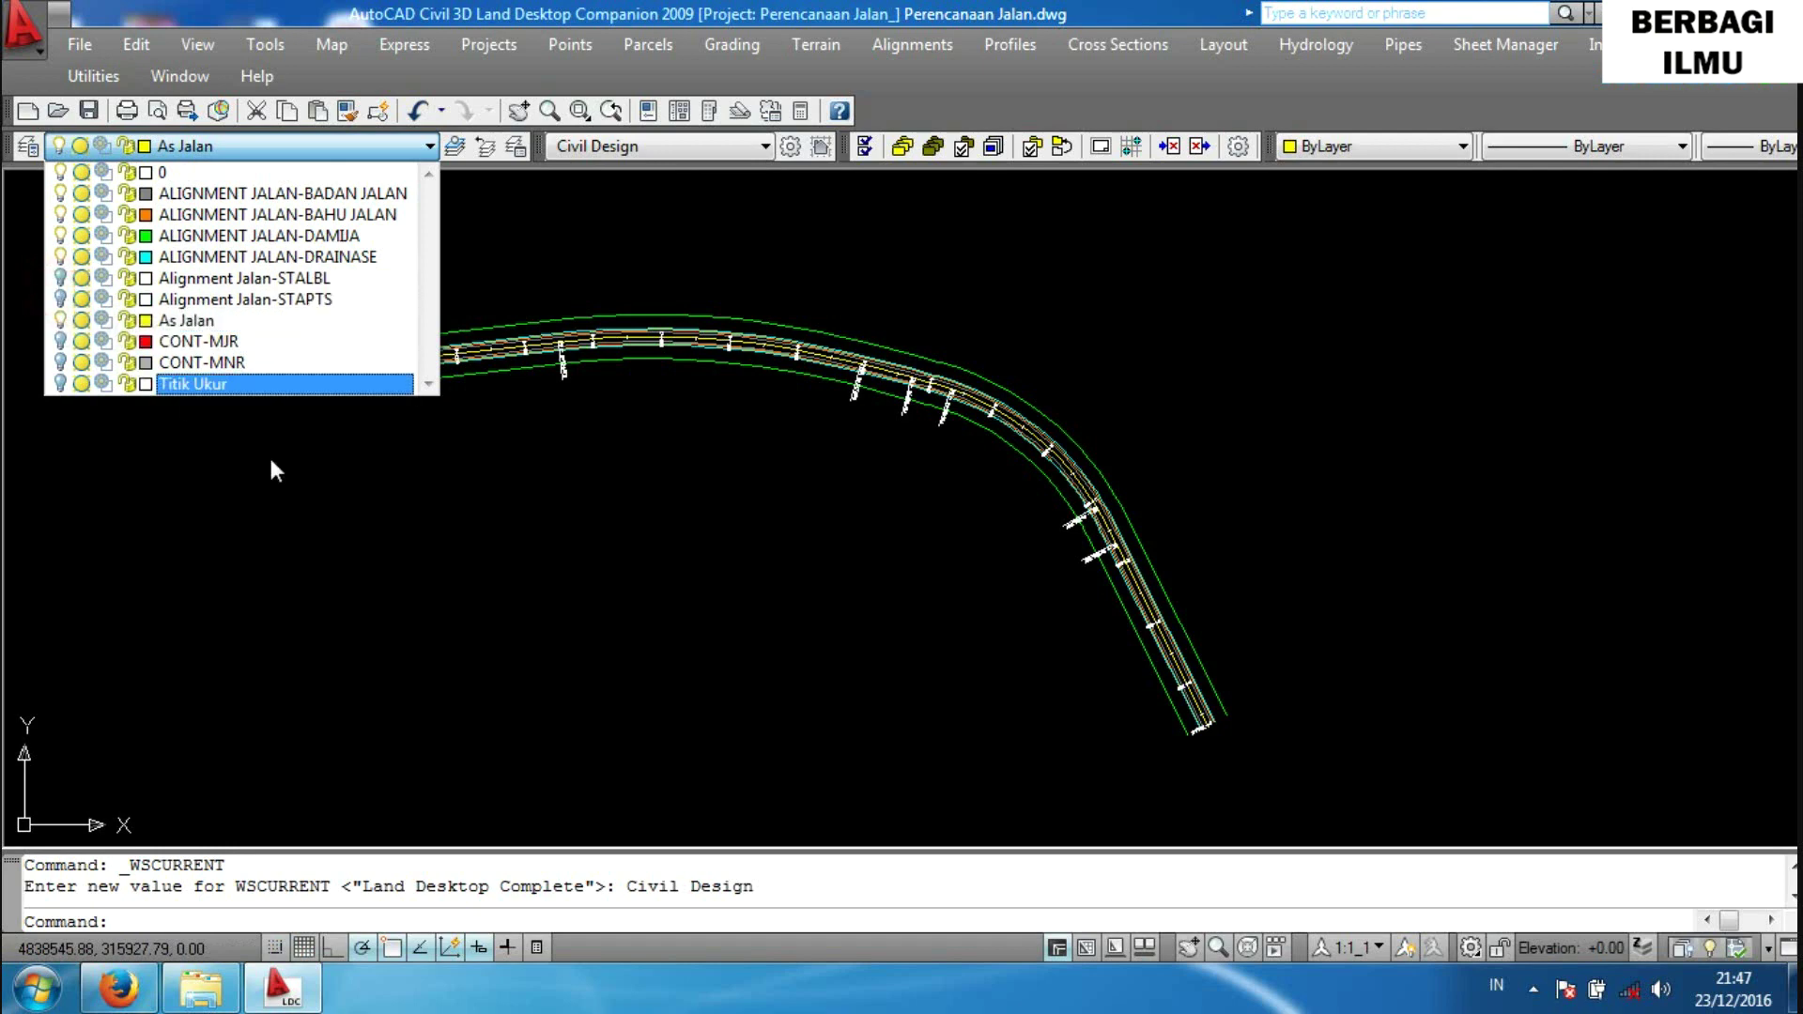
left_click(340, 492)
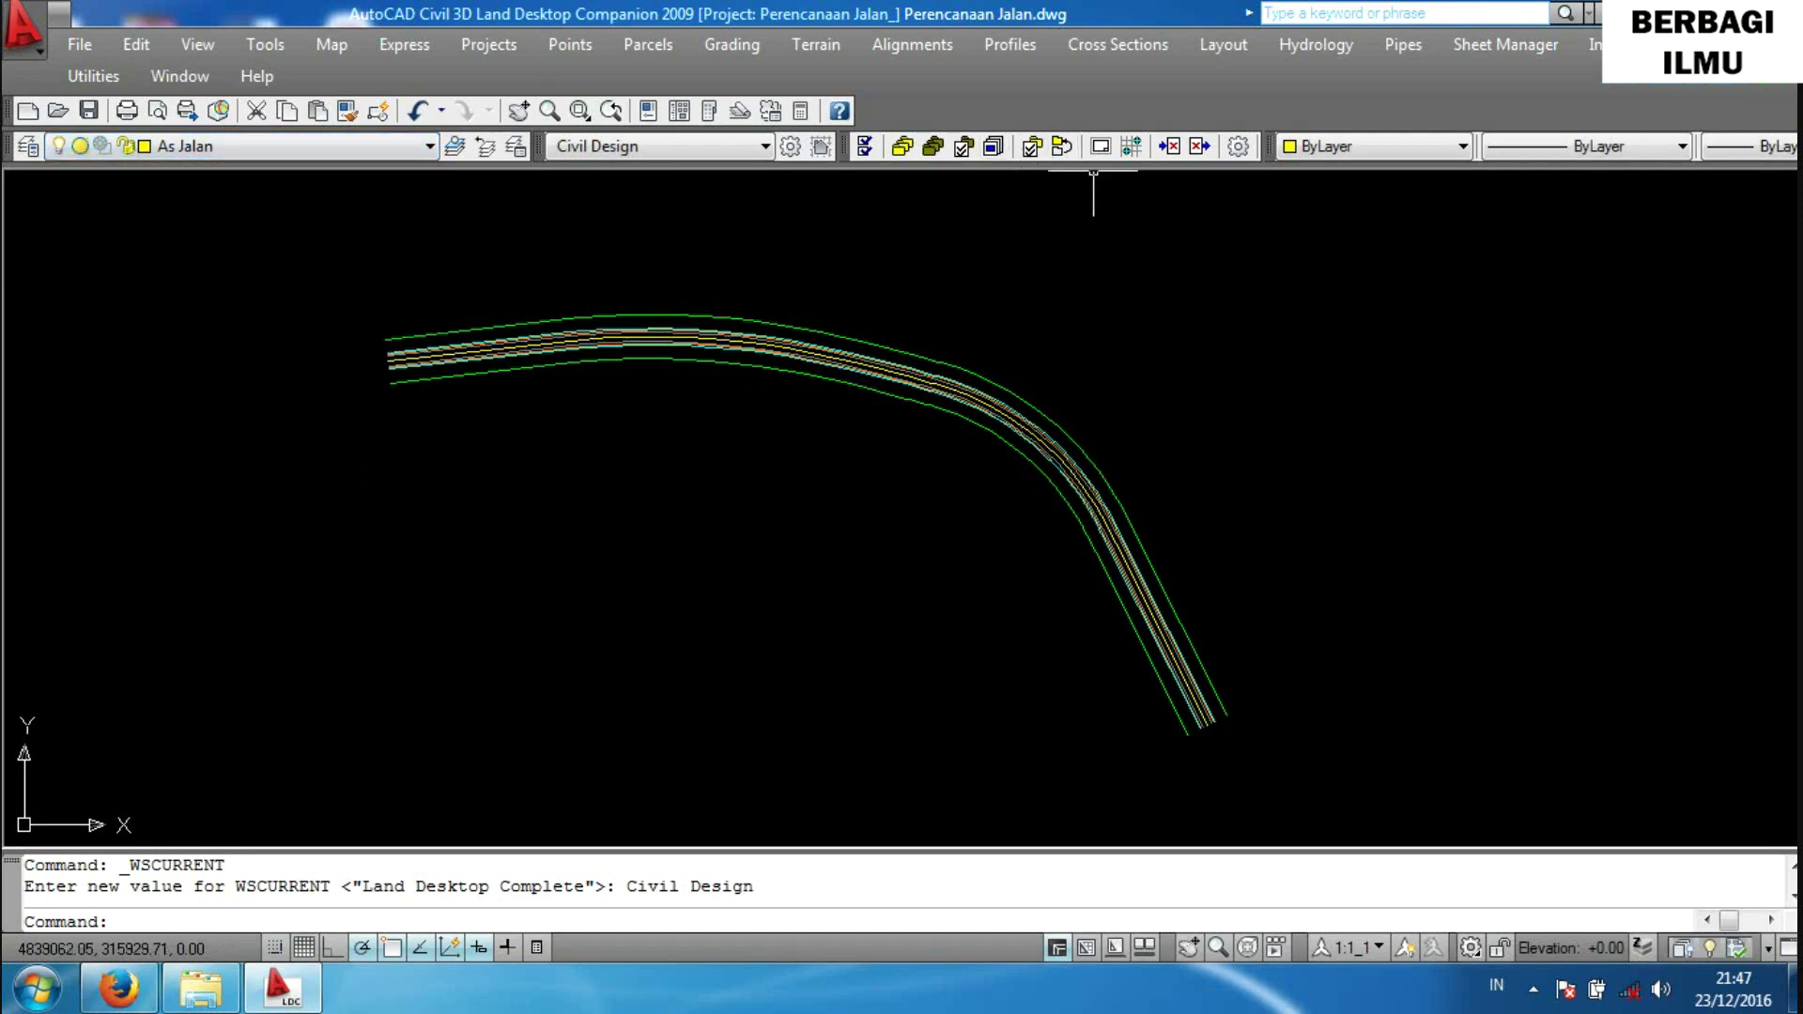
left_click(1008, 47)
mouse_move(1067, 79)
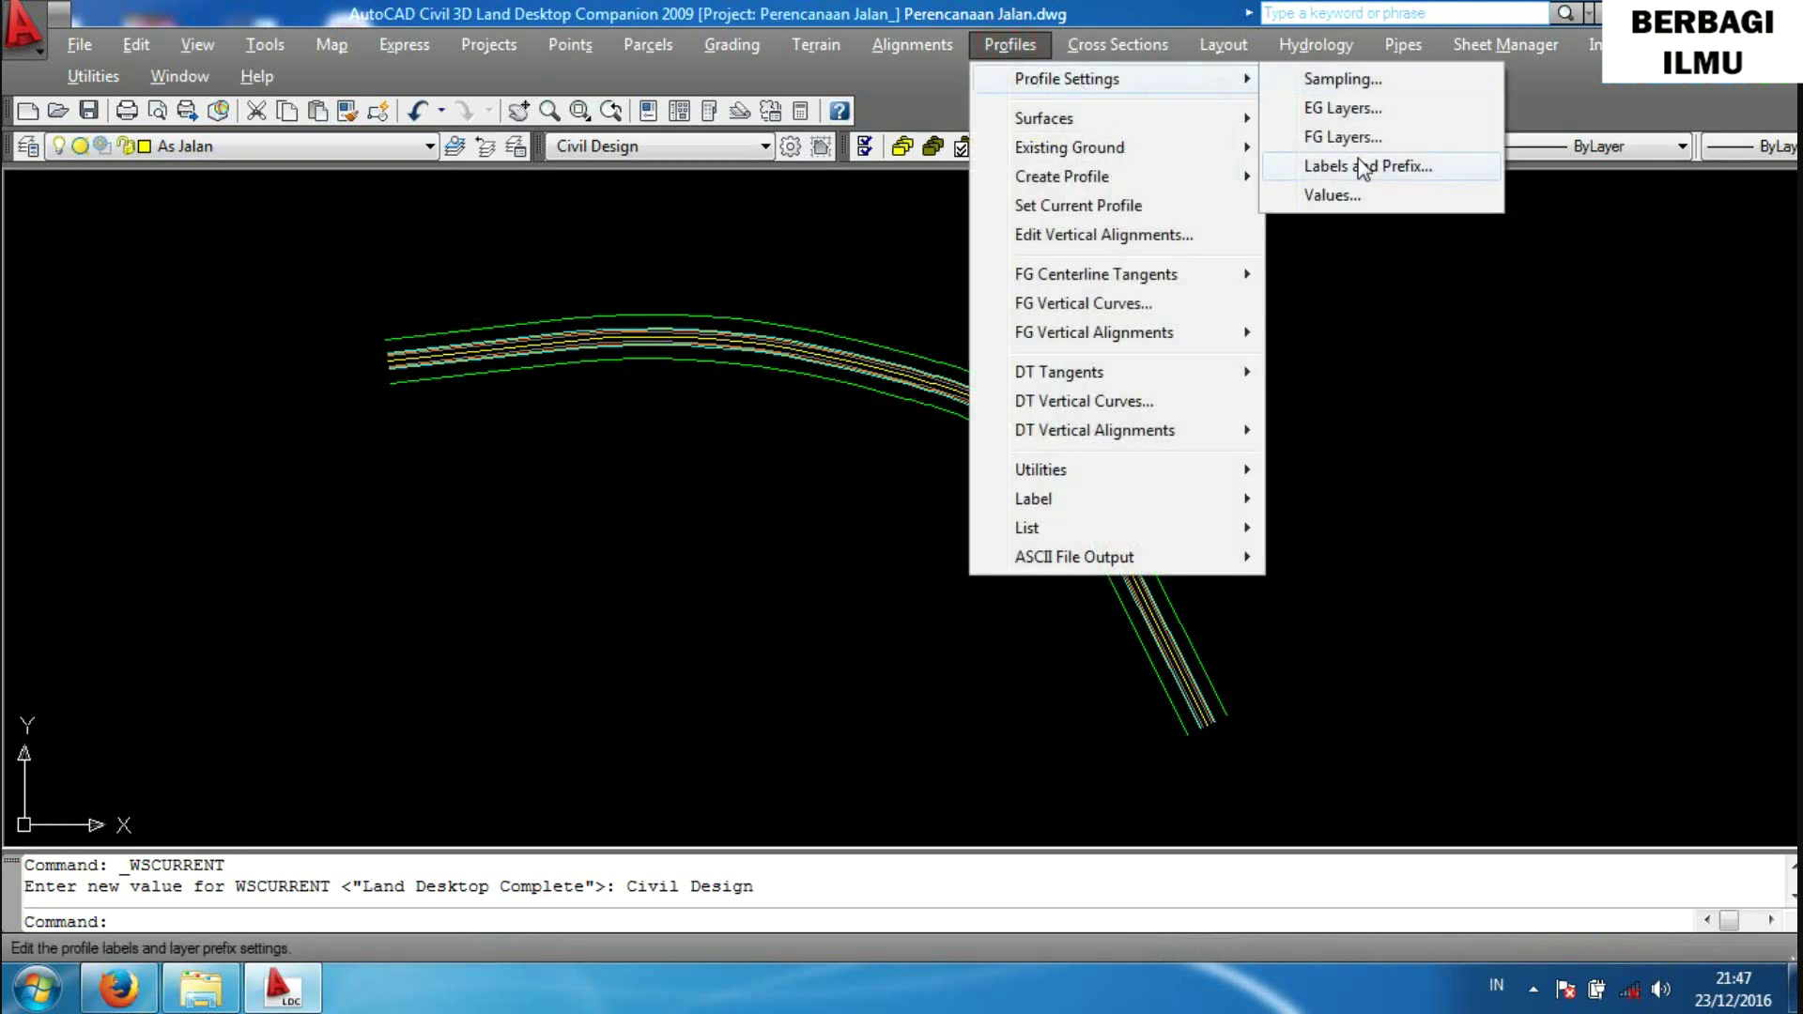
Review the profile Labels and Prefix settings and accept them unchanged.
left_click(1359, 164)
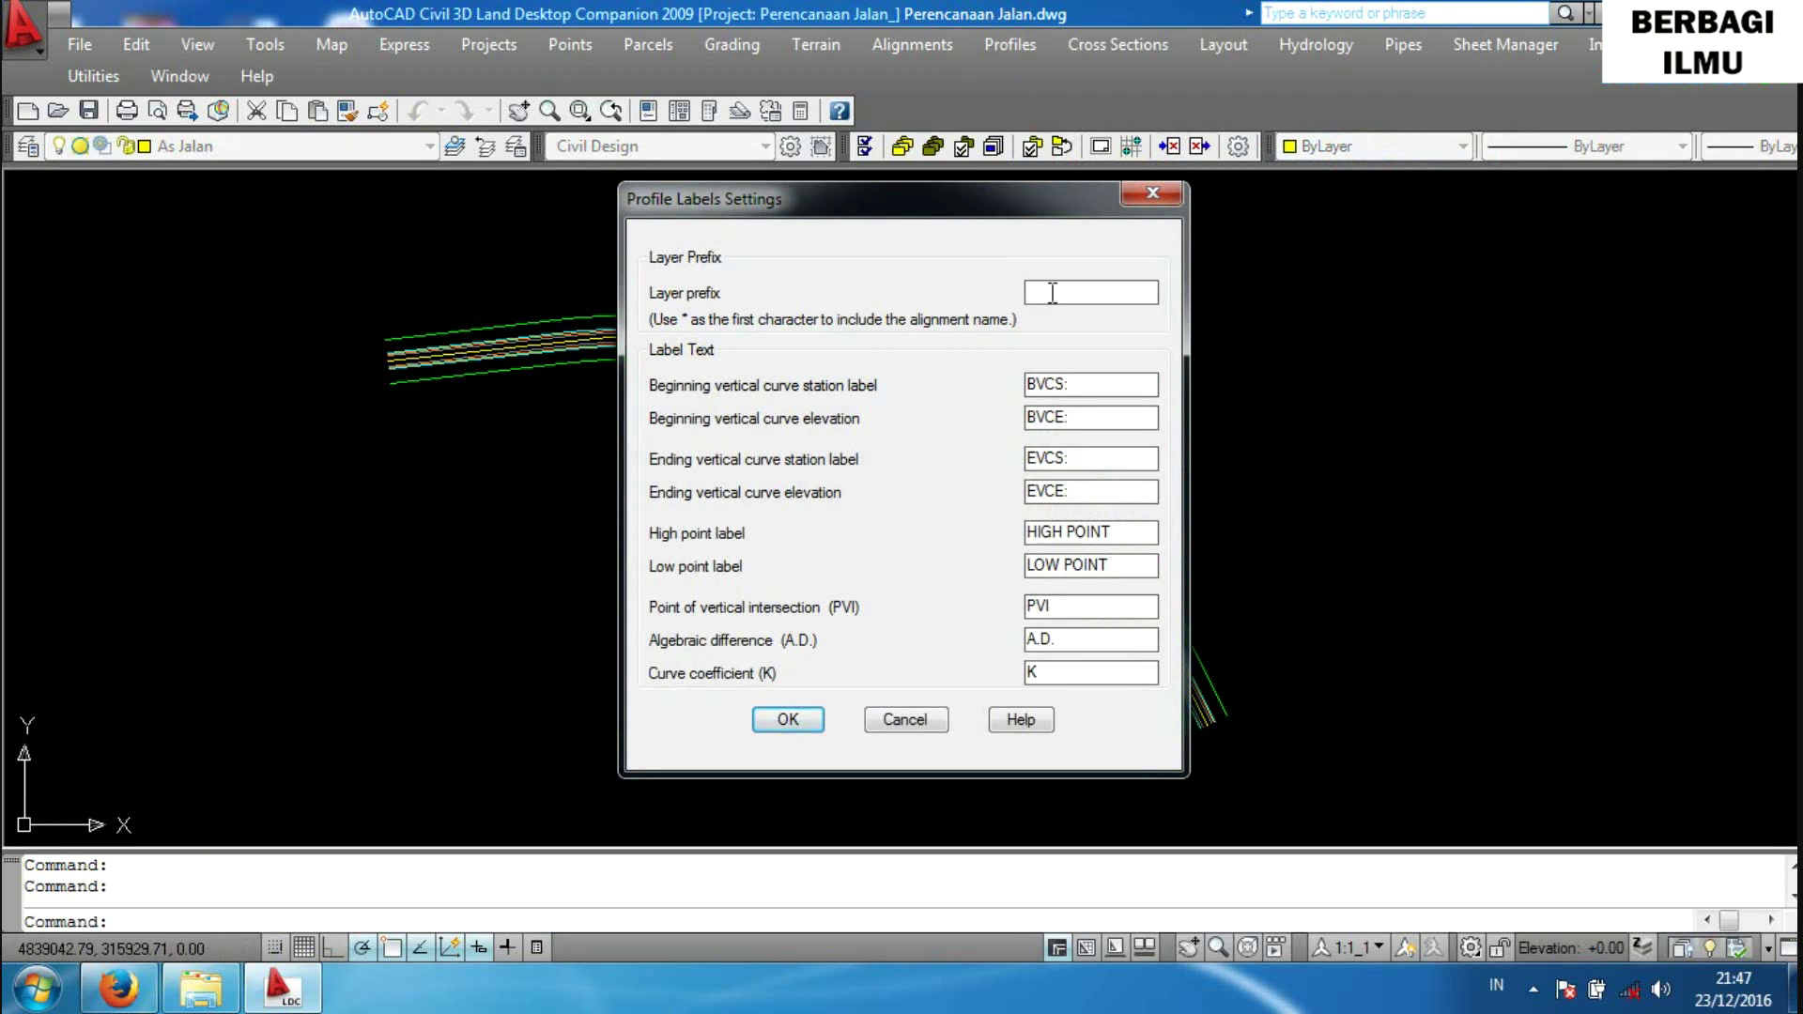
left_click(1053, 293)
left_click(788, 719)
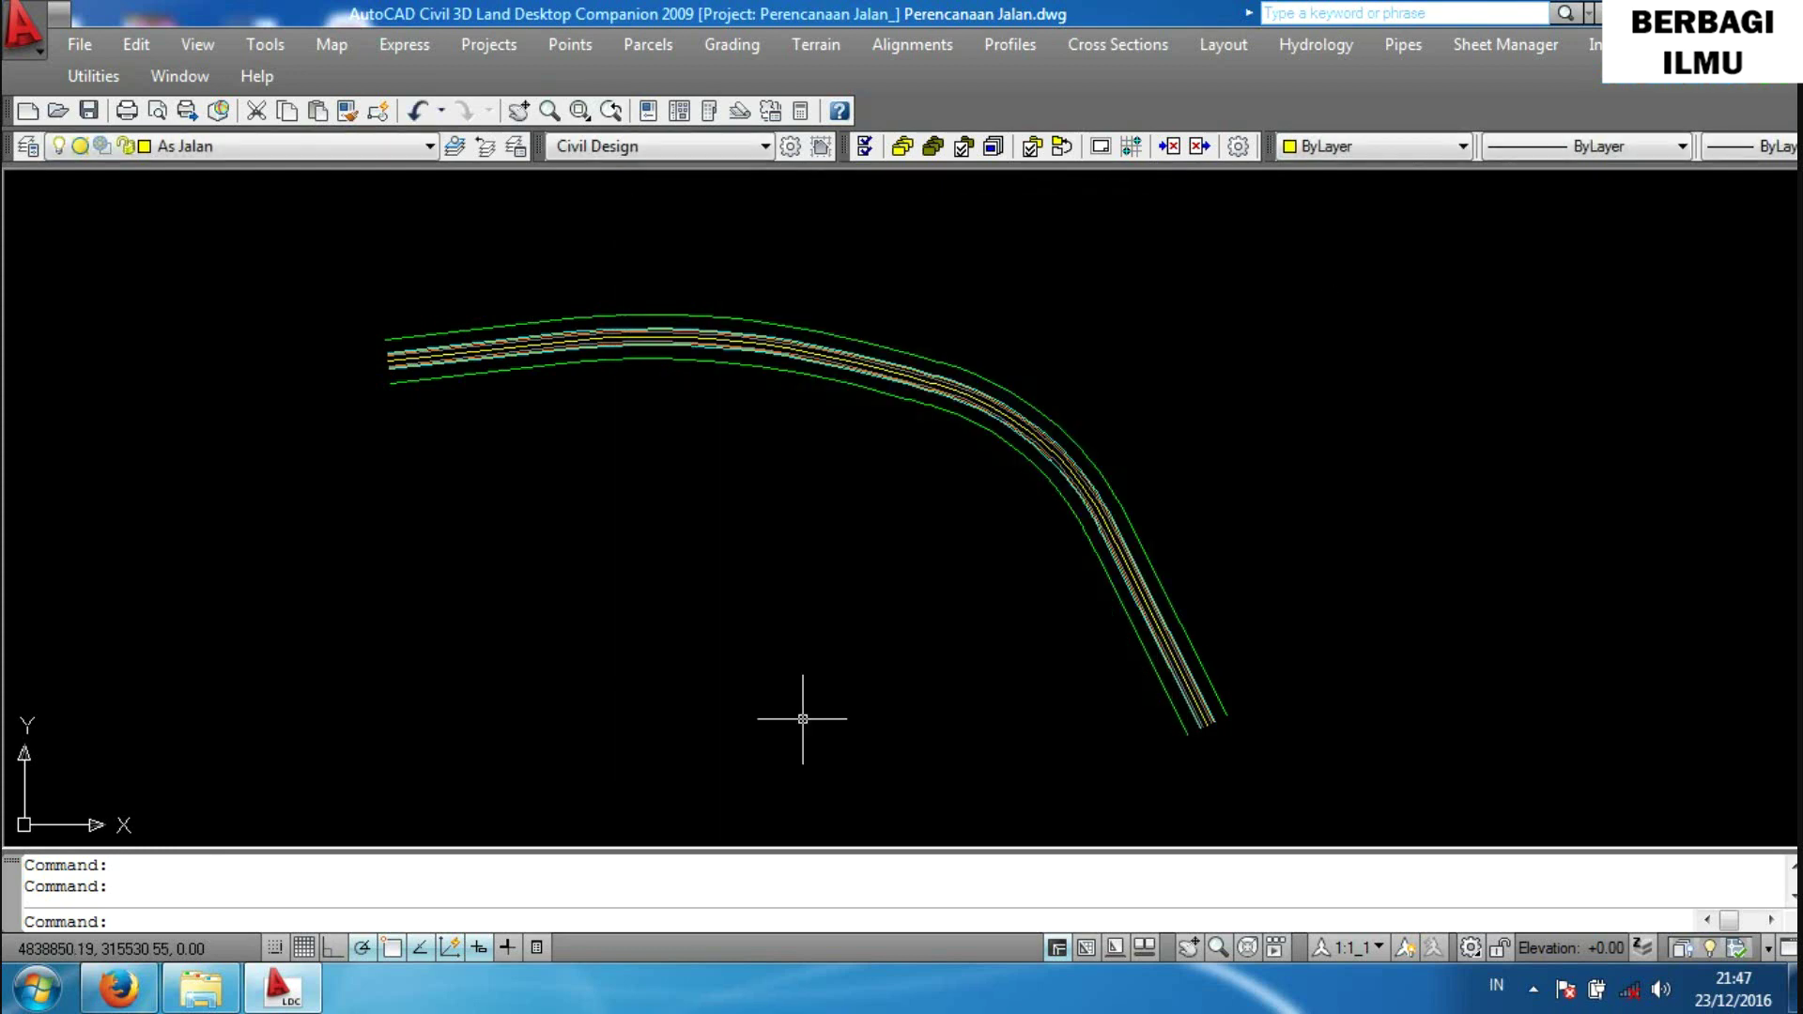
Set the vertical grid line spacing to 25 in the profile Values settings.
left_click(1024, 47)
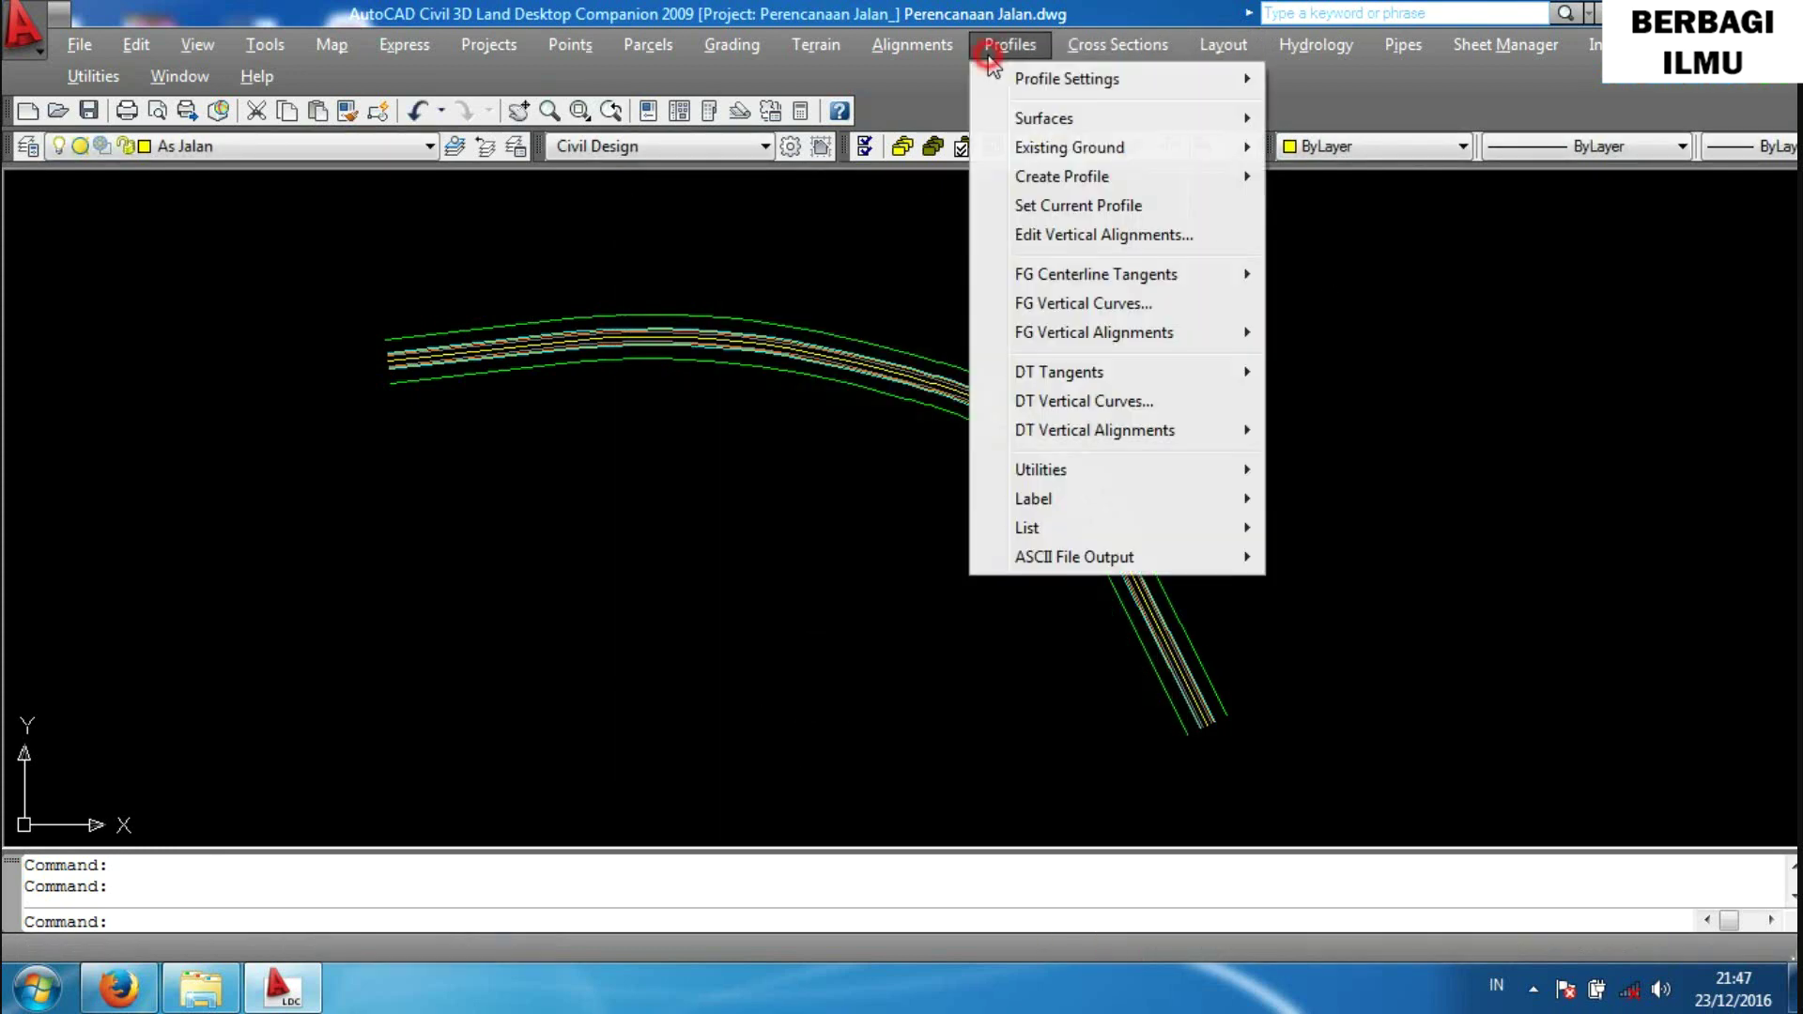
mouse_move(1067, 79)
left_click(1347, 195)
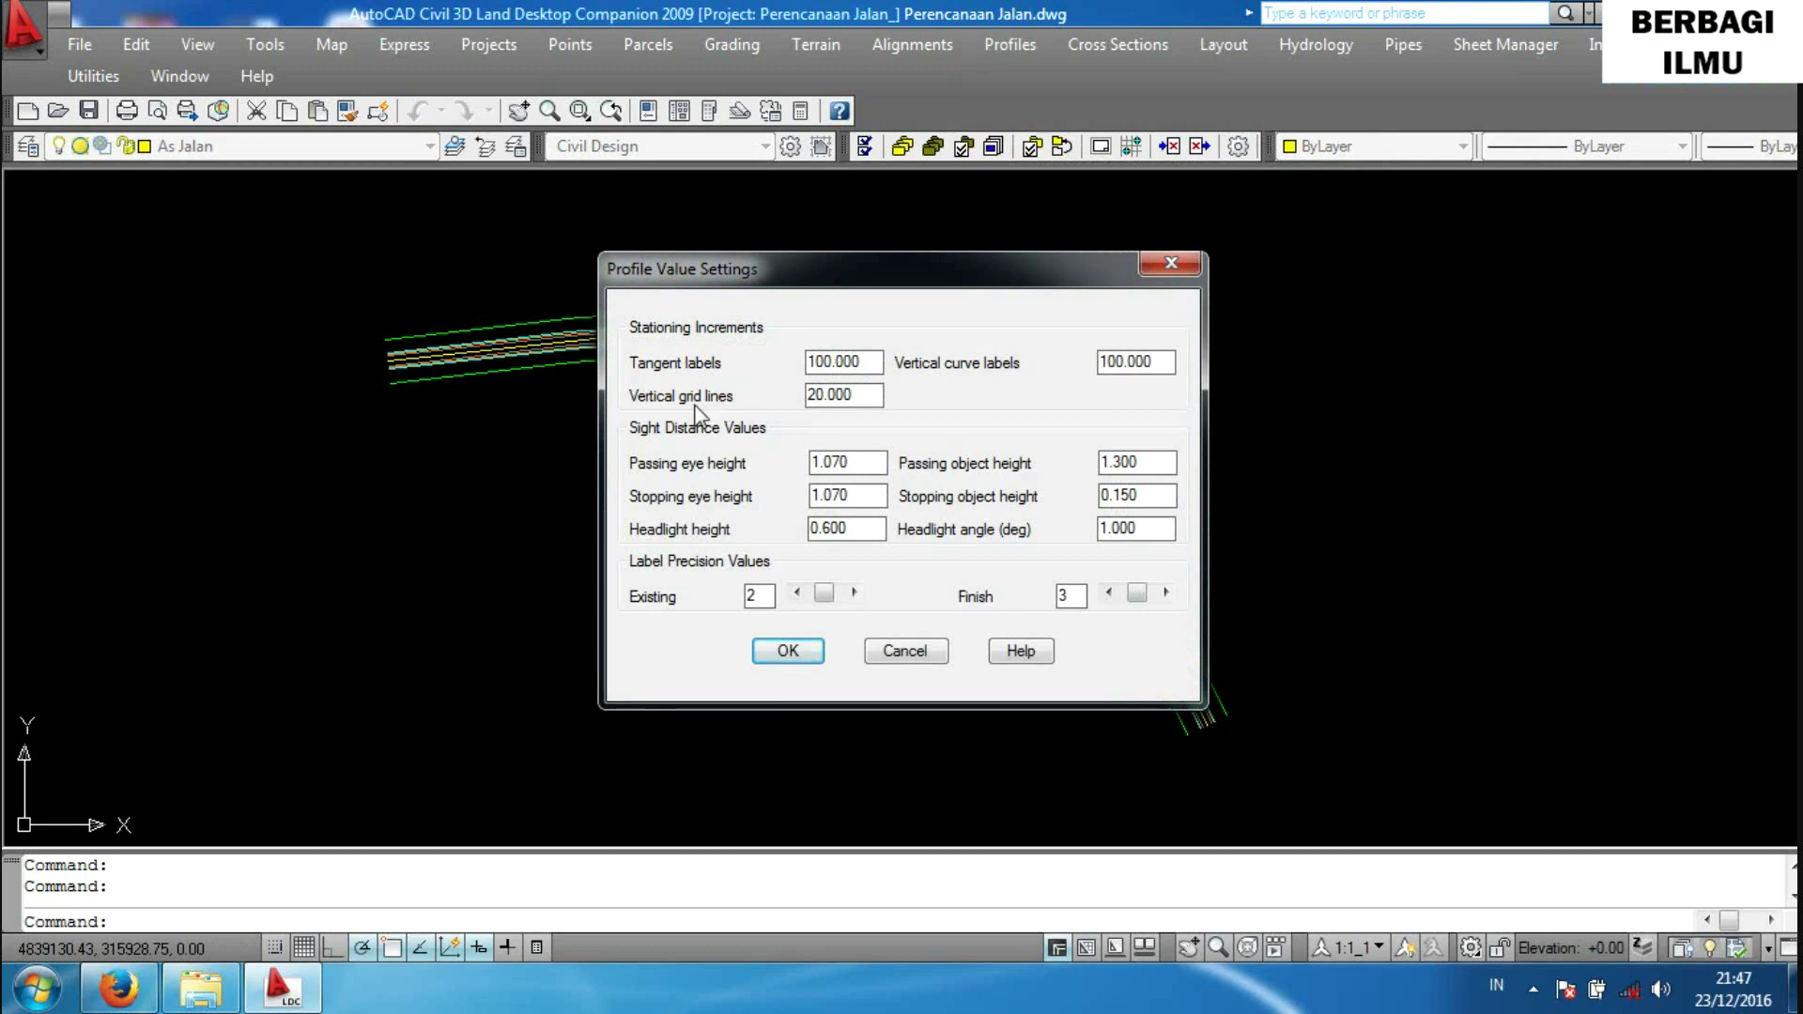
left_click_drag(873, 393, 695, 398)
type("25")
left_click(798, 652)
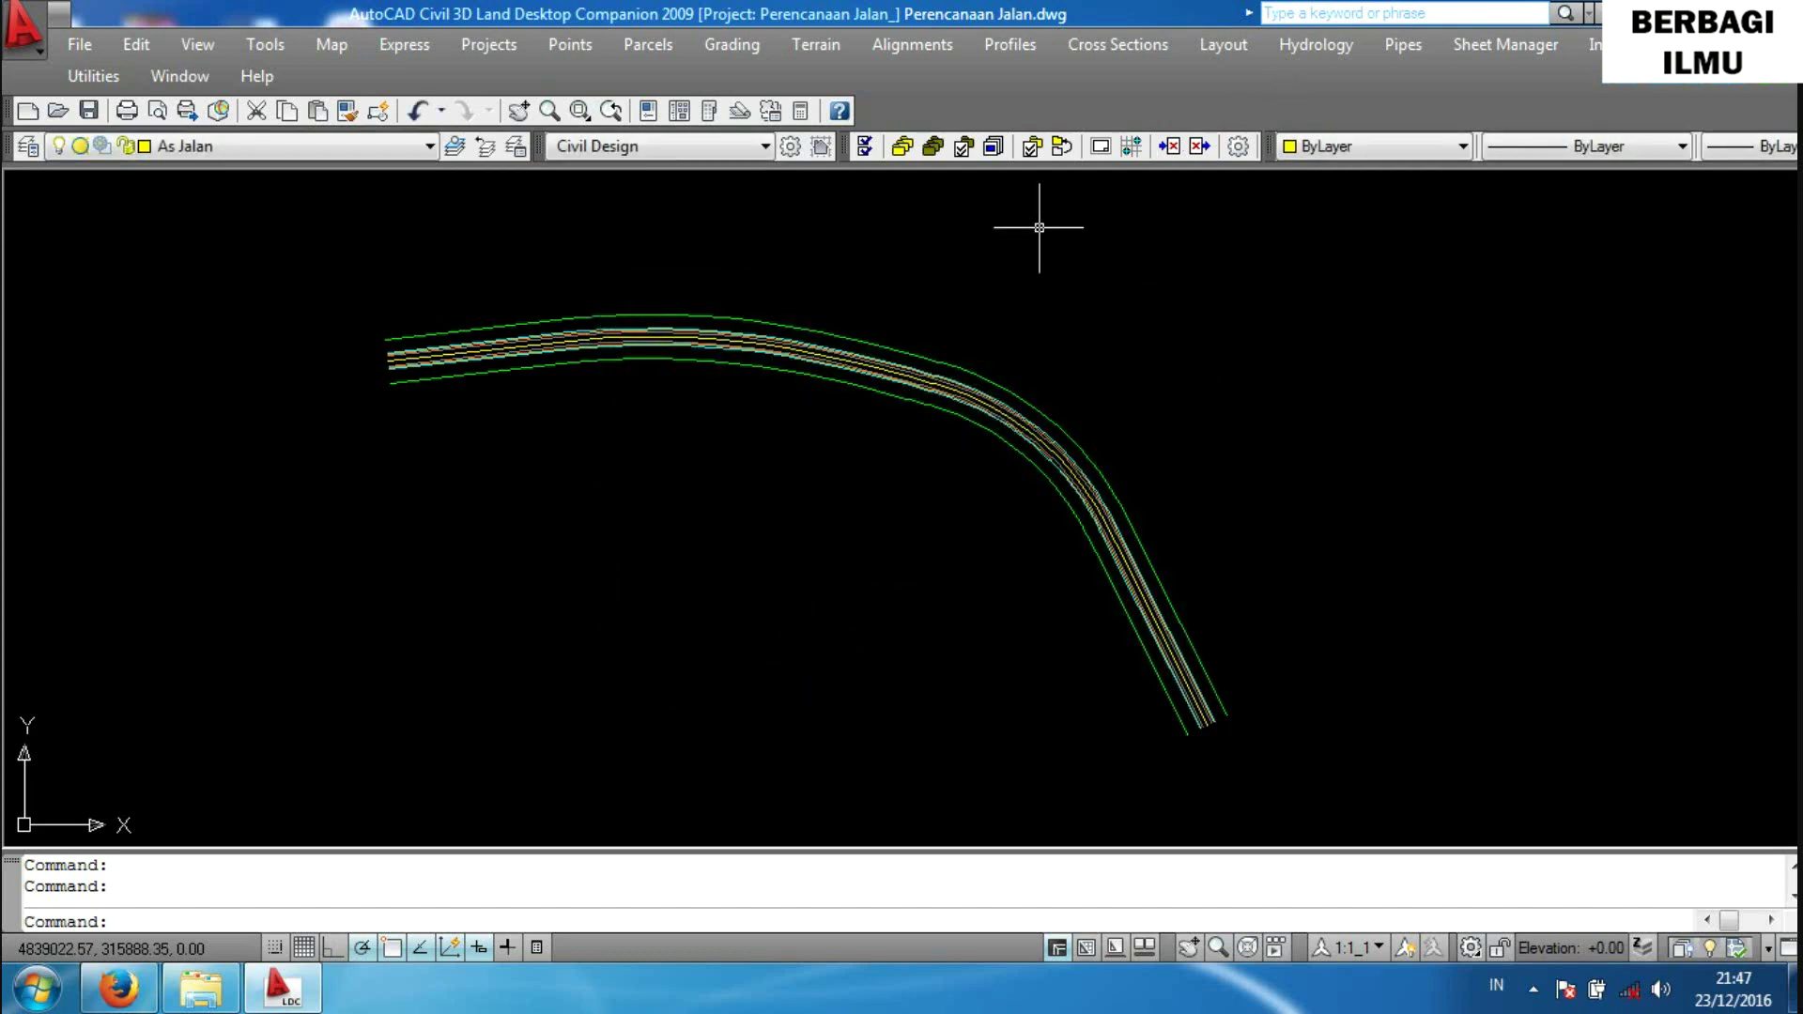
left_click(1012, 45)
mouse_move(1062, 177)
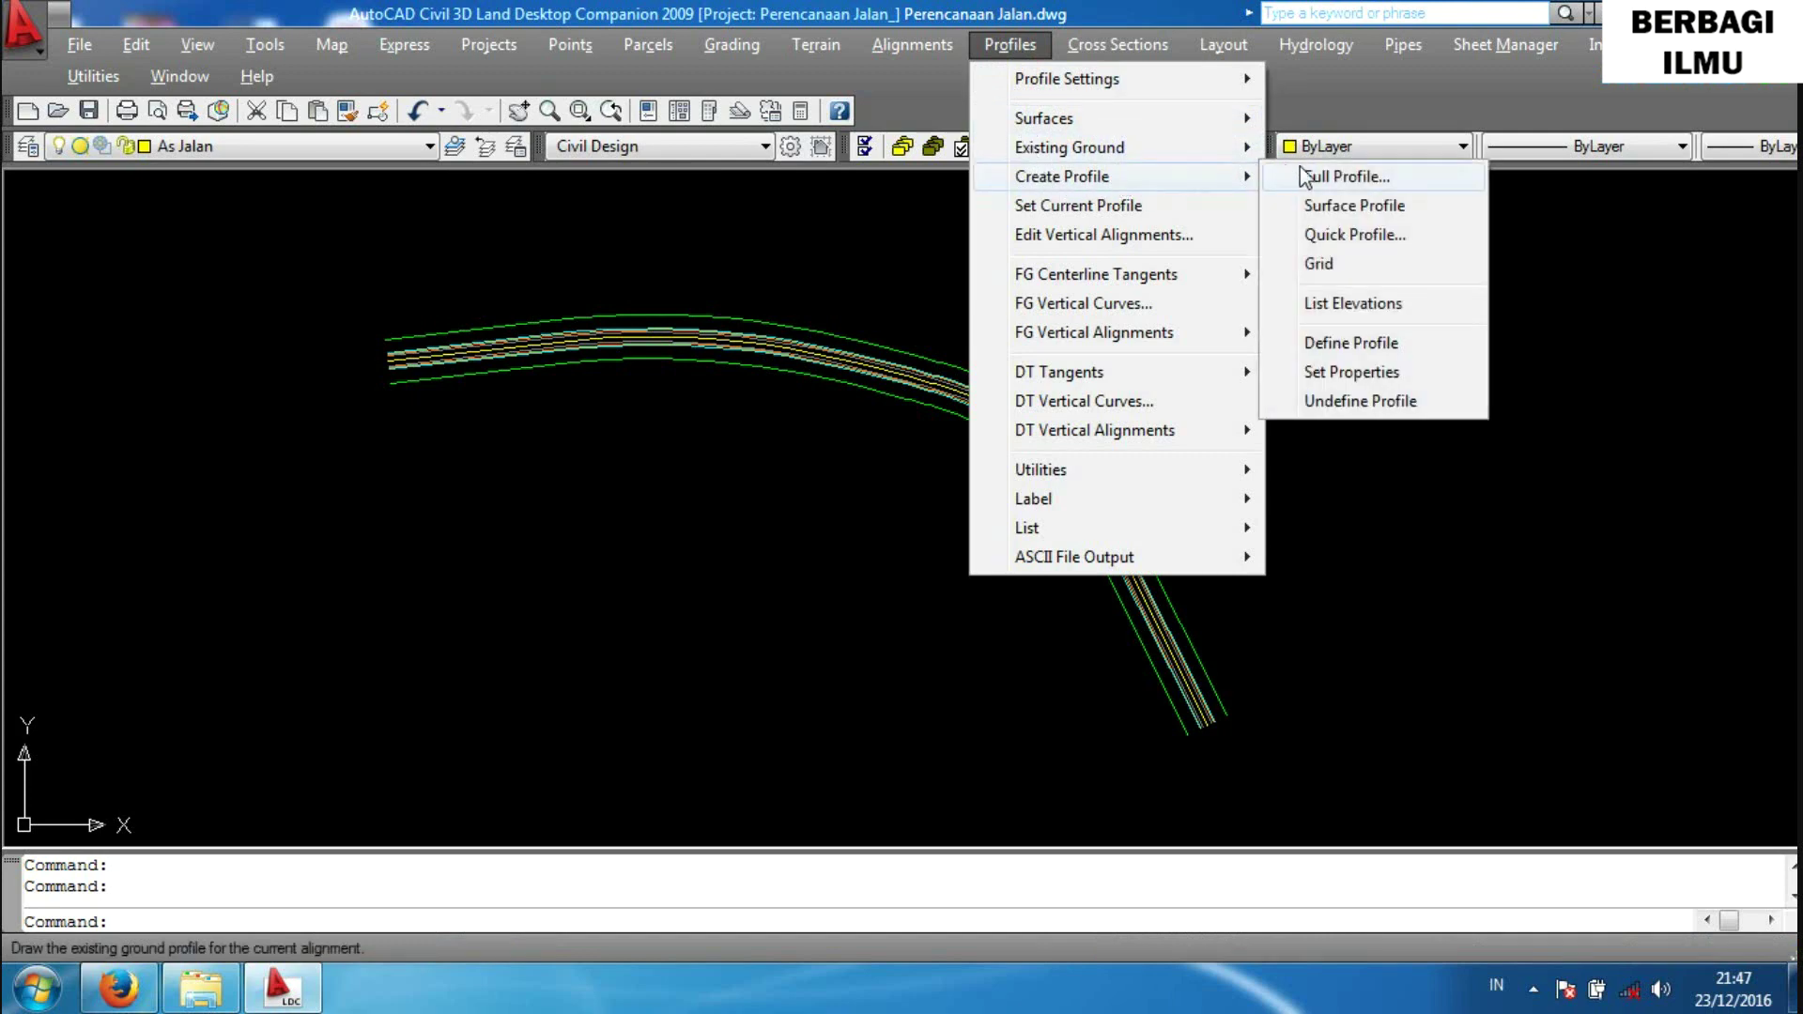
Define the profile by picking points at the road's start and far end.
left_click(1381, 343)
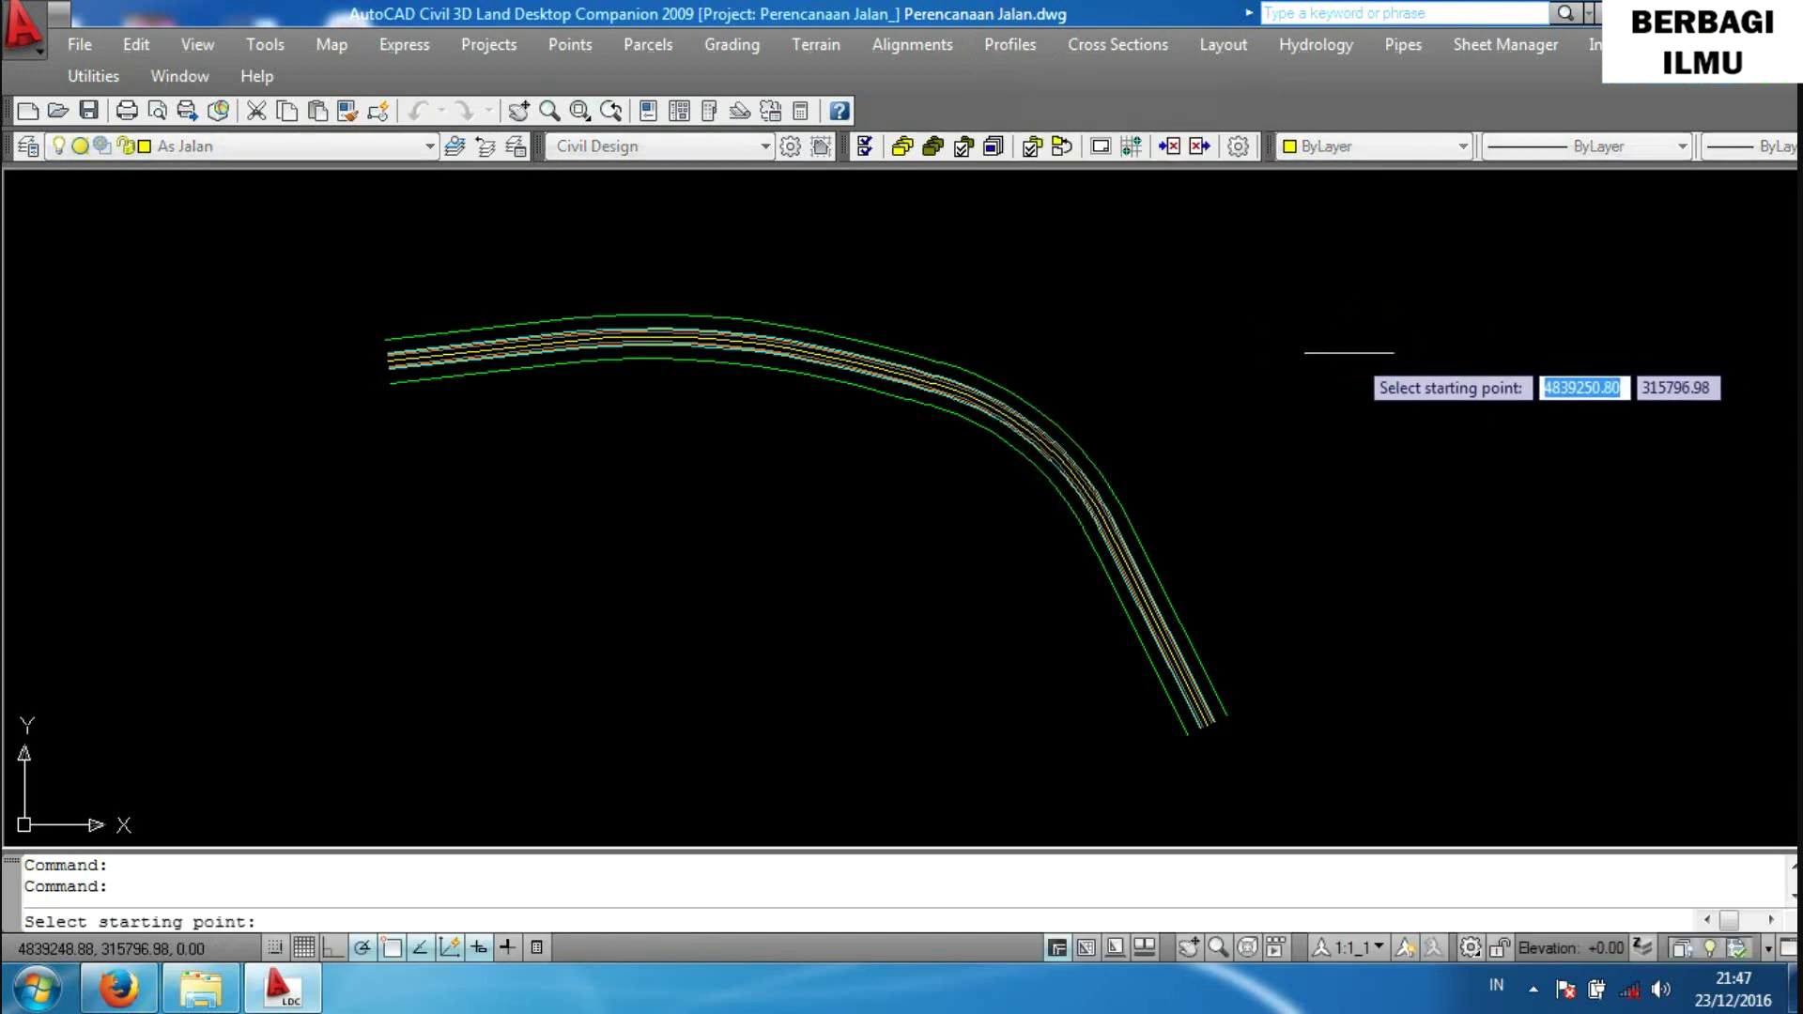
scroll(319, 380, "up", 5)
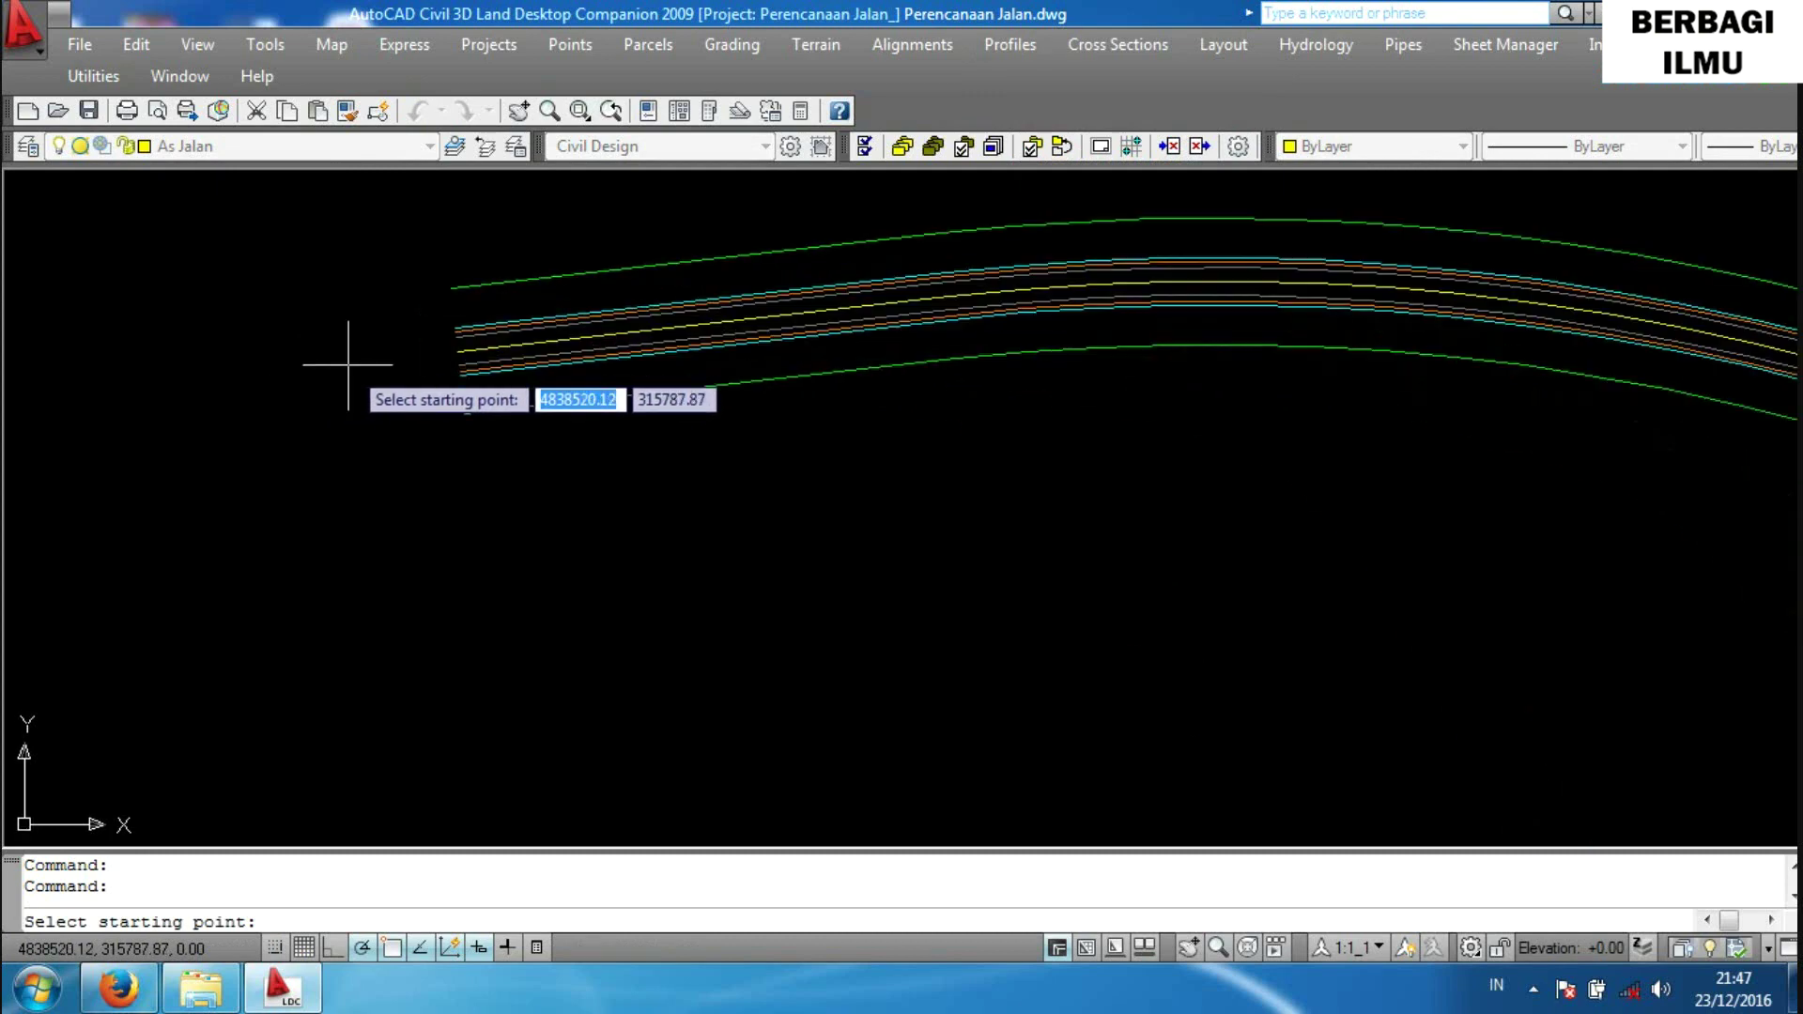
scroll(362, 376, "up", 1)
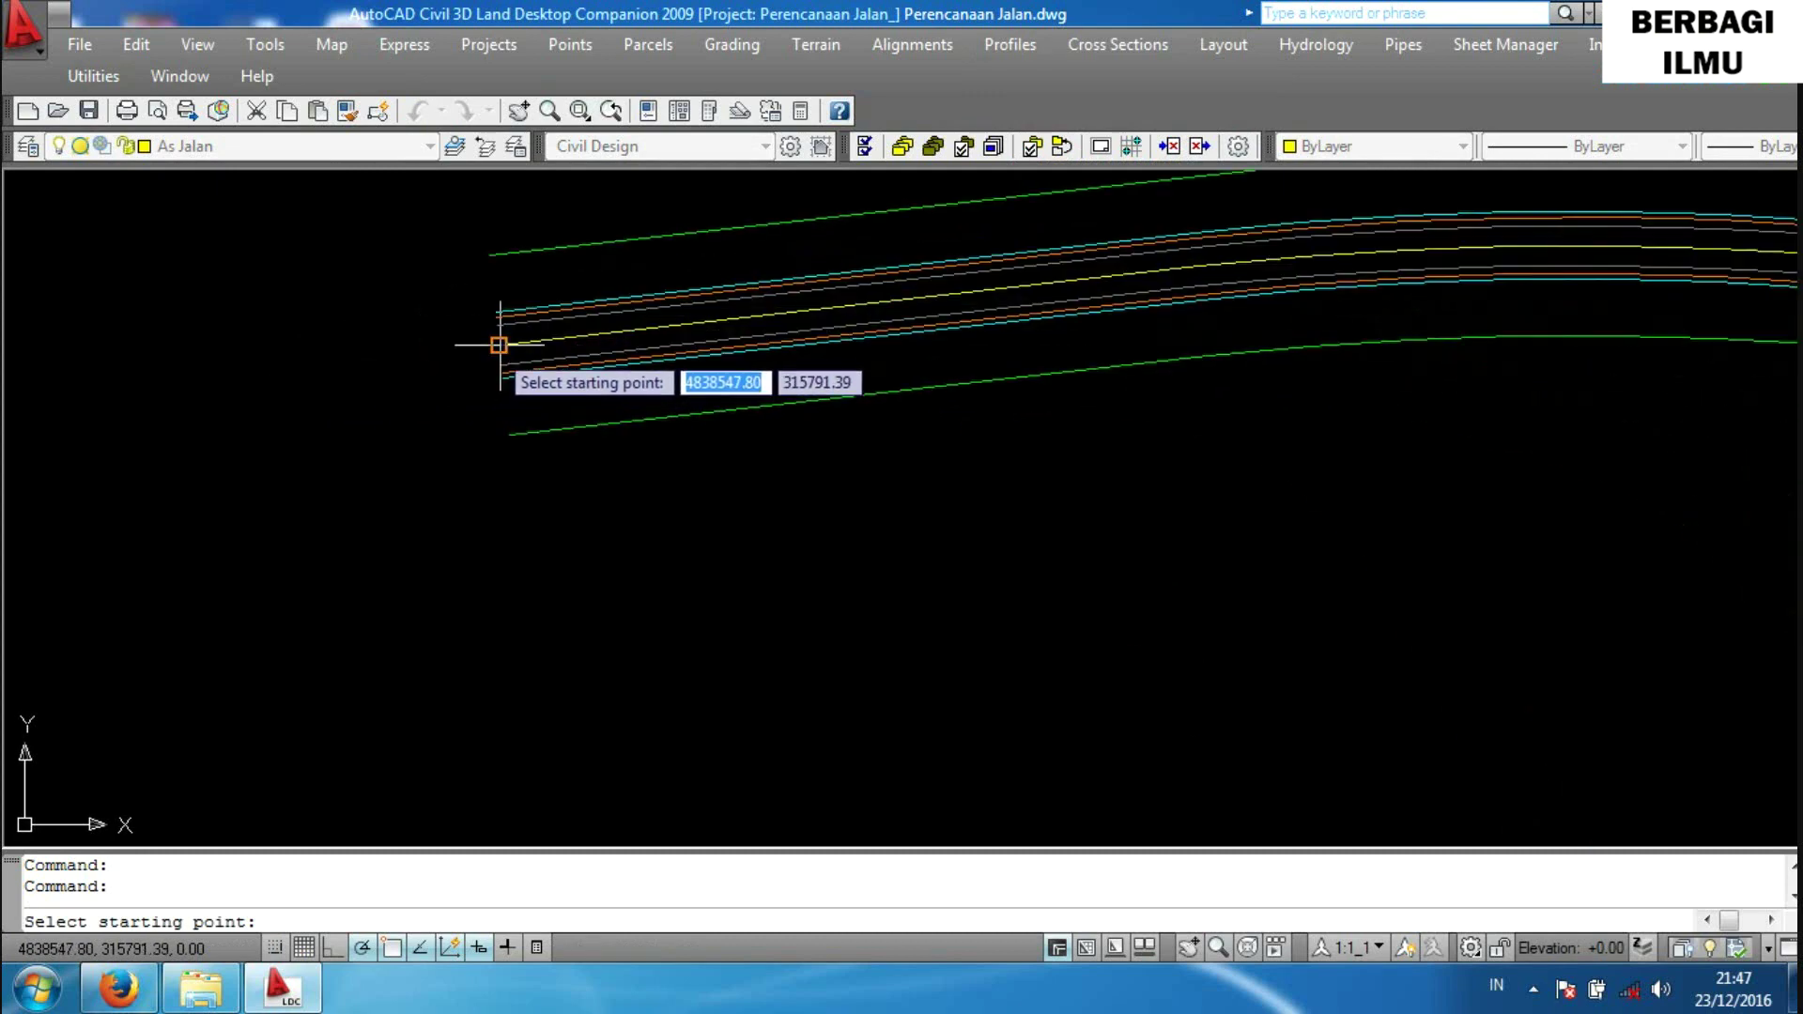
left_click(499, 345)
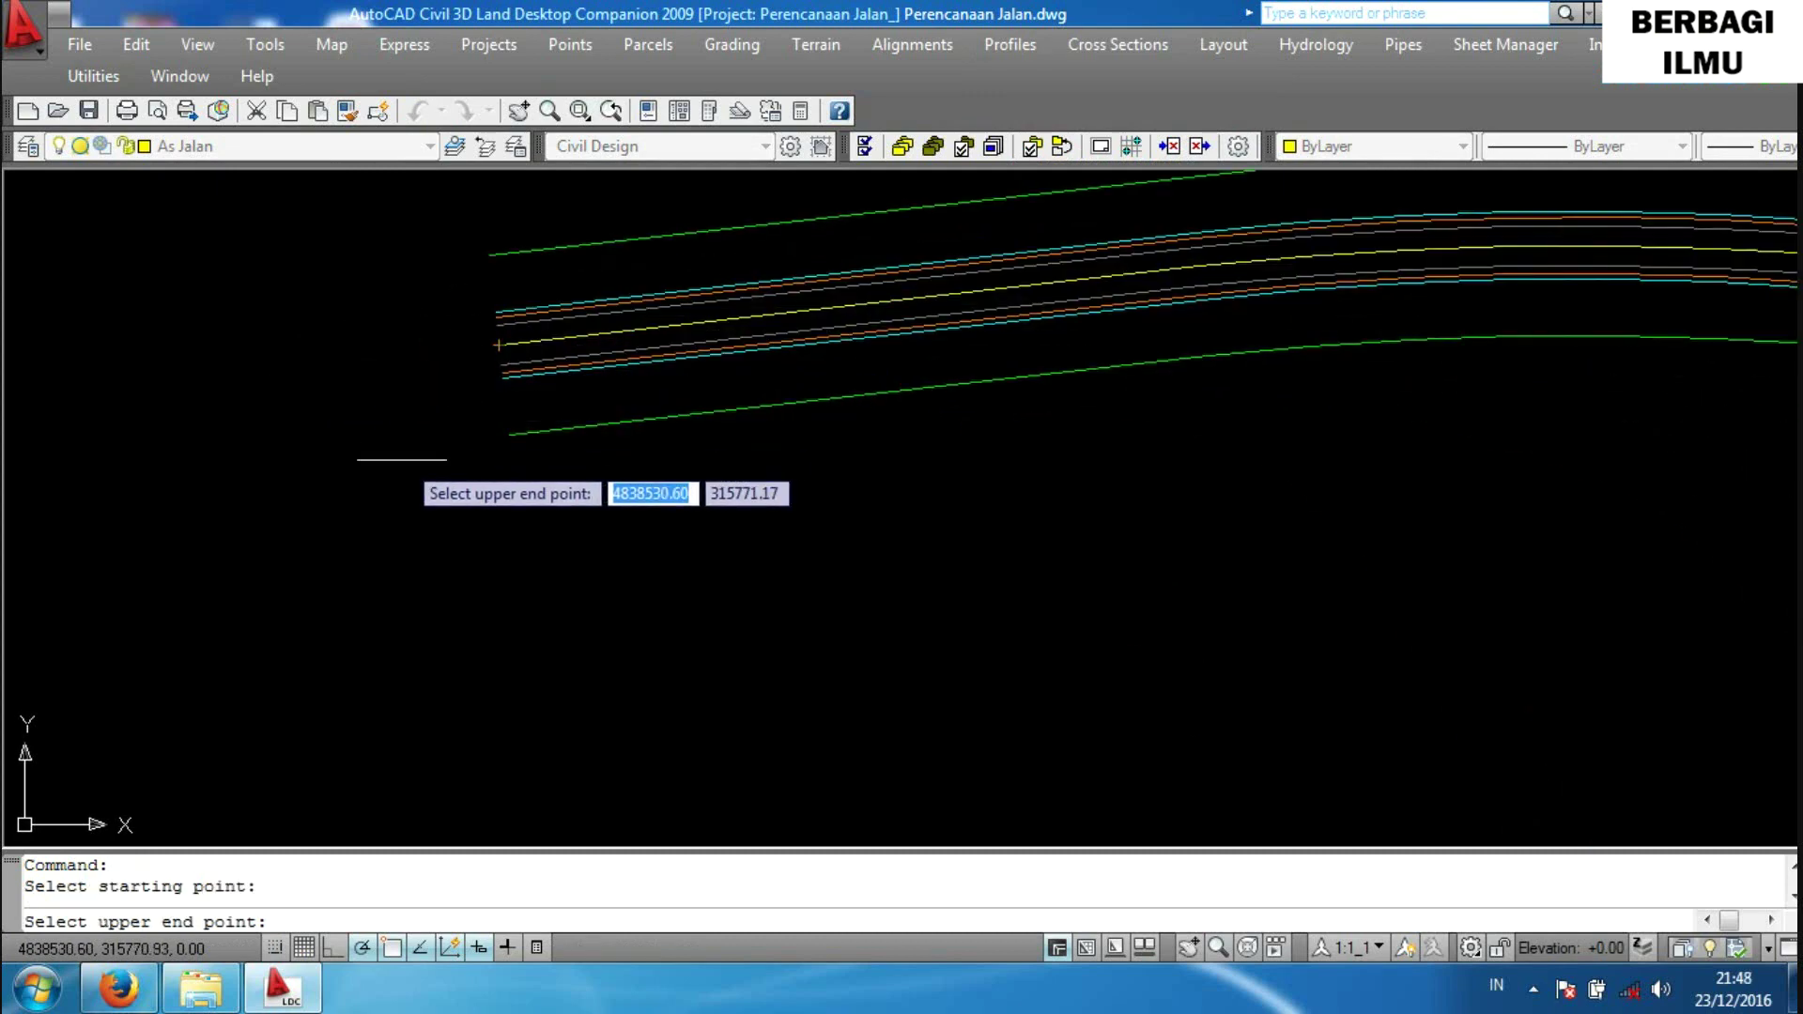
scroll(402, 471, "down", 5)
mouse_move(402, 471)
middle_mouse_down()
mouse_move(853, 515)
mouse_move(737, 400)
middle_mouse_up()
scroll(1106, 603, "up", 2)
scroll(1026, 604, "up", 2)
scroll(981, 603, "up", 2)
left_click(981, 603)
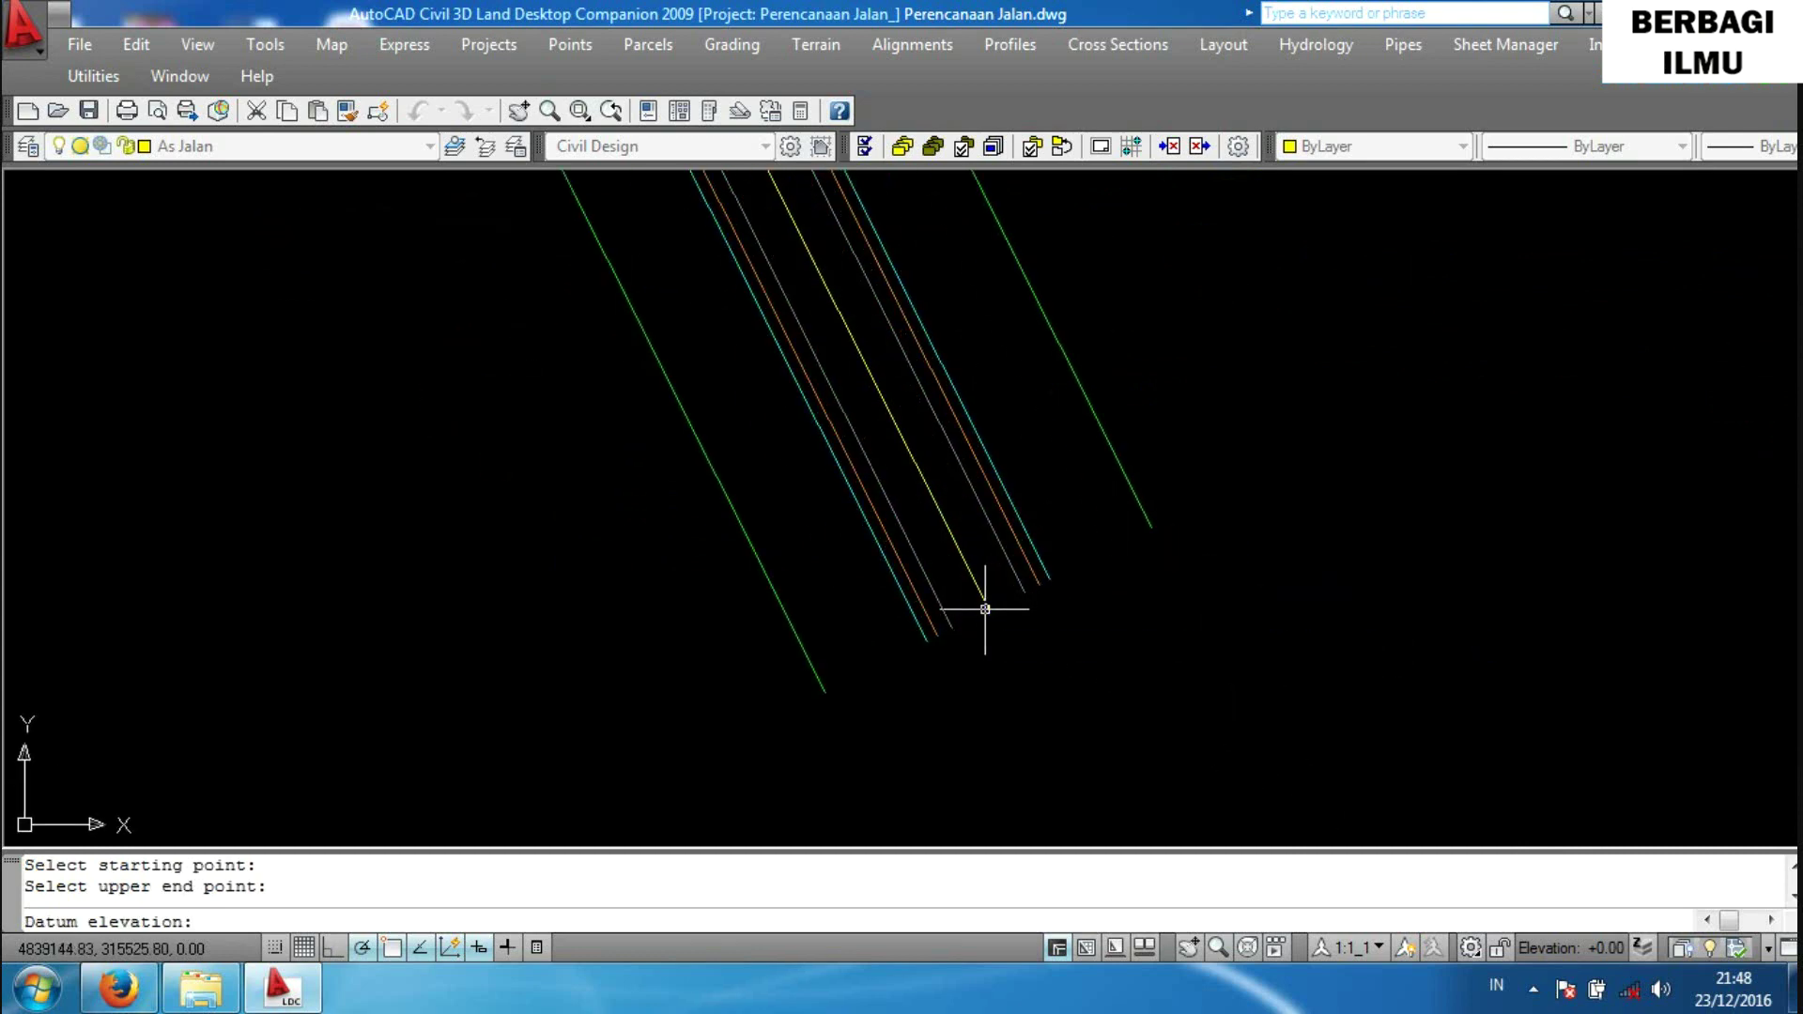
Accept the default datum and stations 0.00 to 733.44, with the profile starting Left.
key("Return")
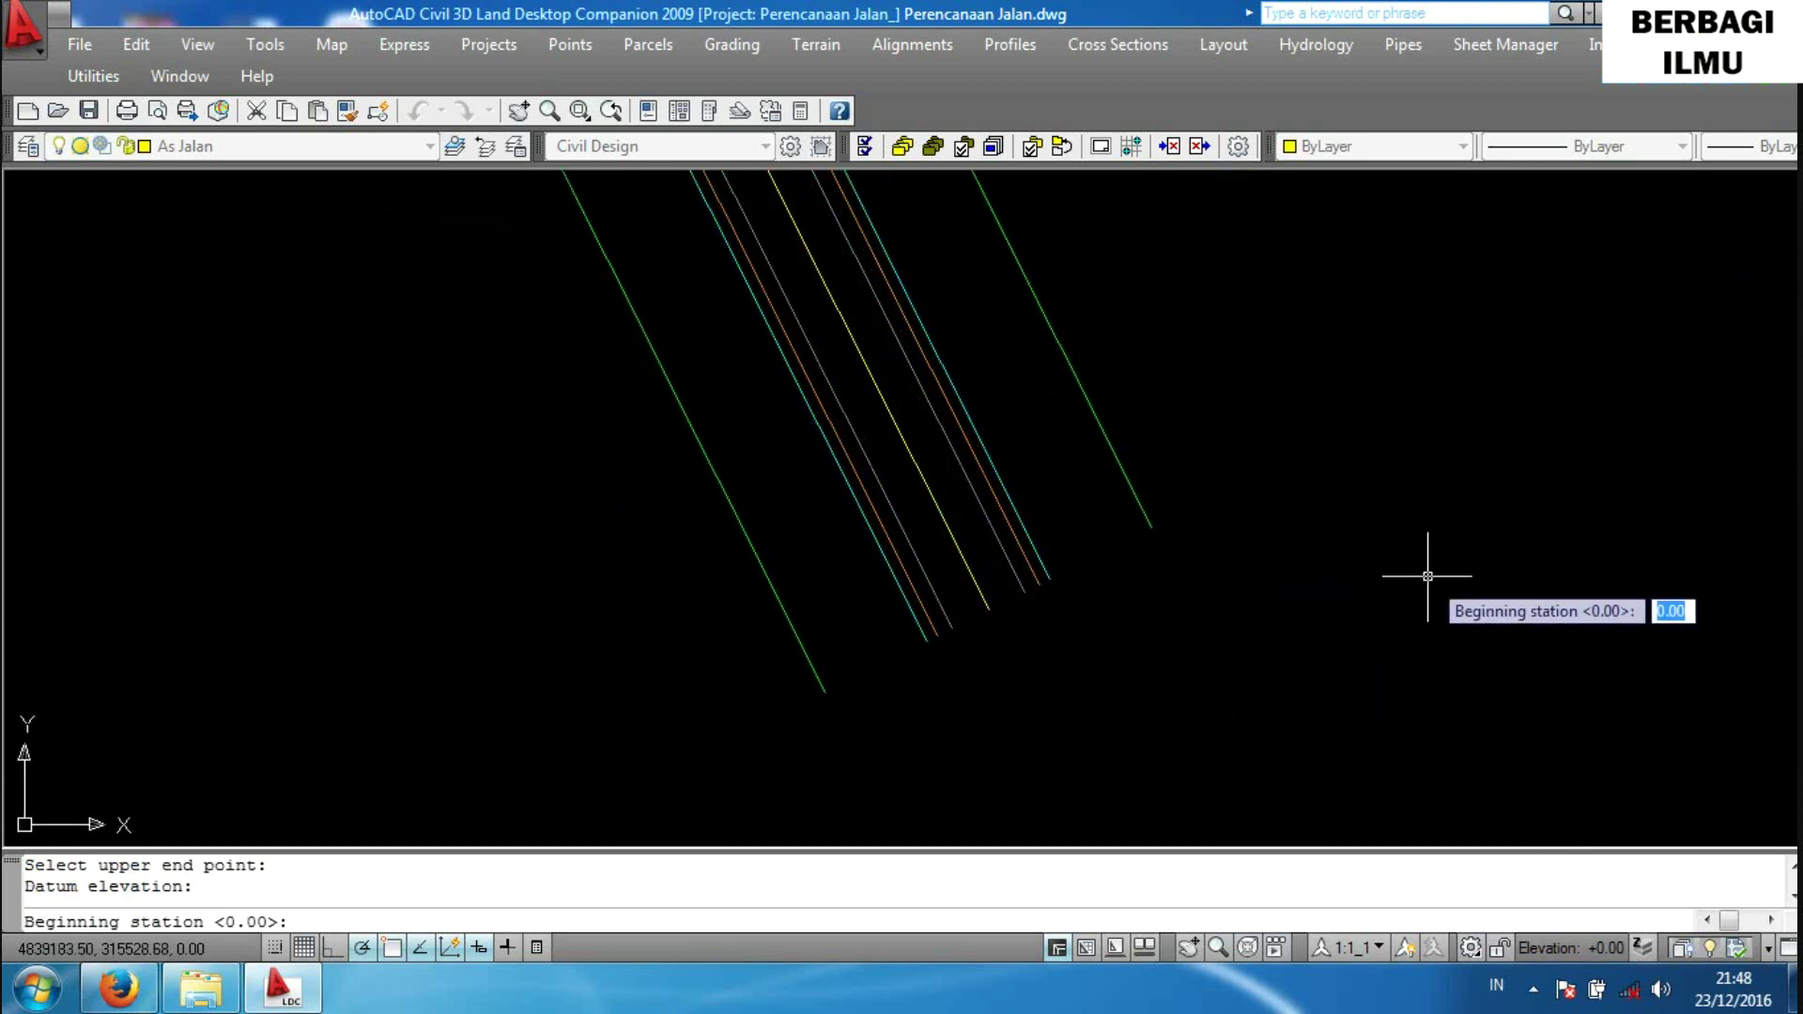
key("Return")
key("Return")
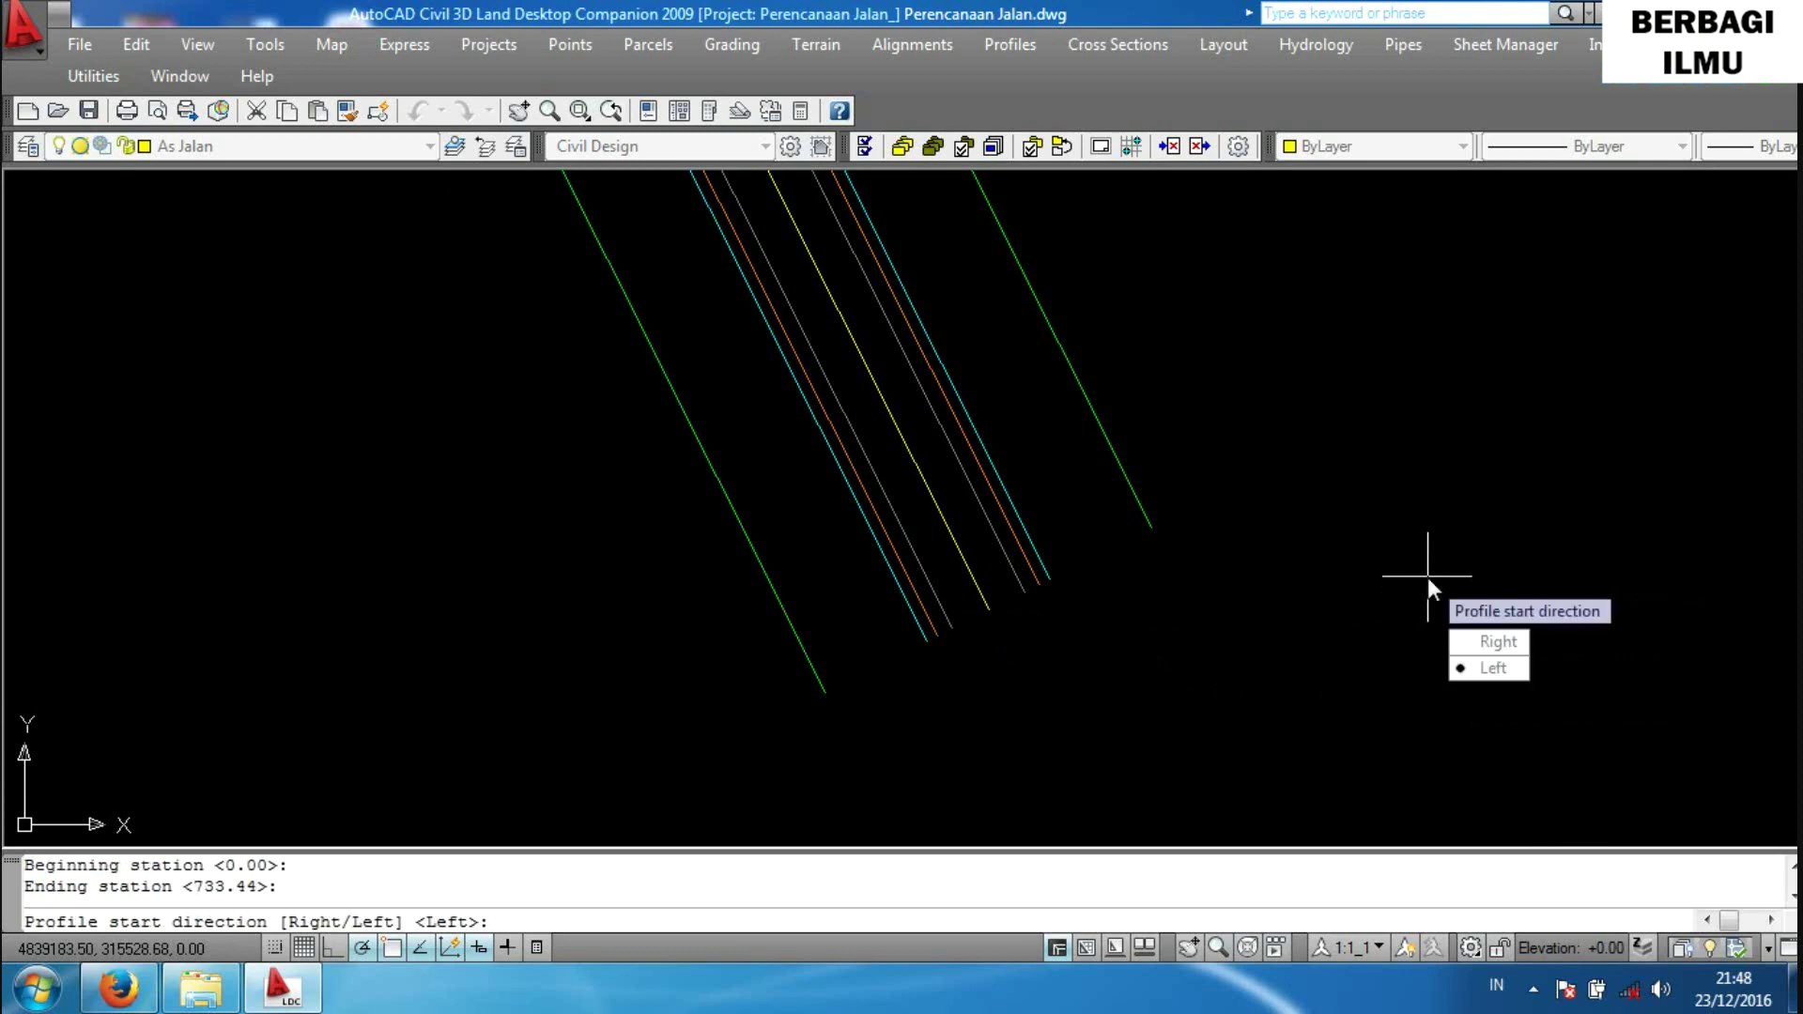
left_click(1501, 668)
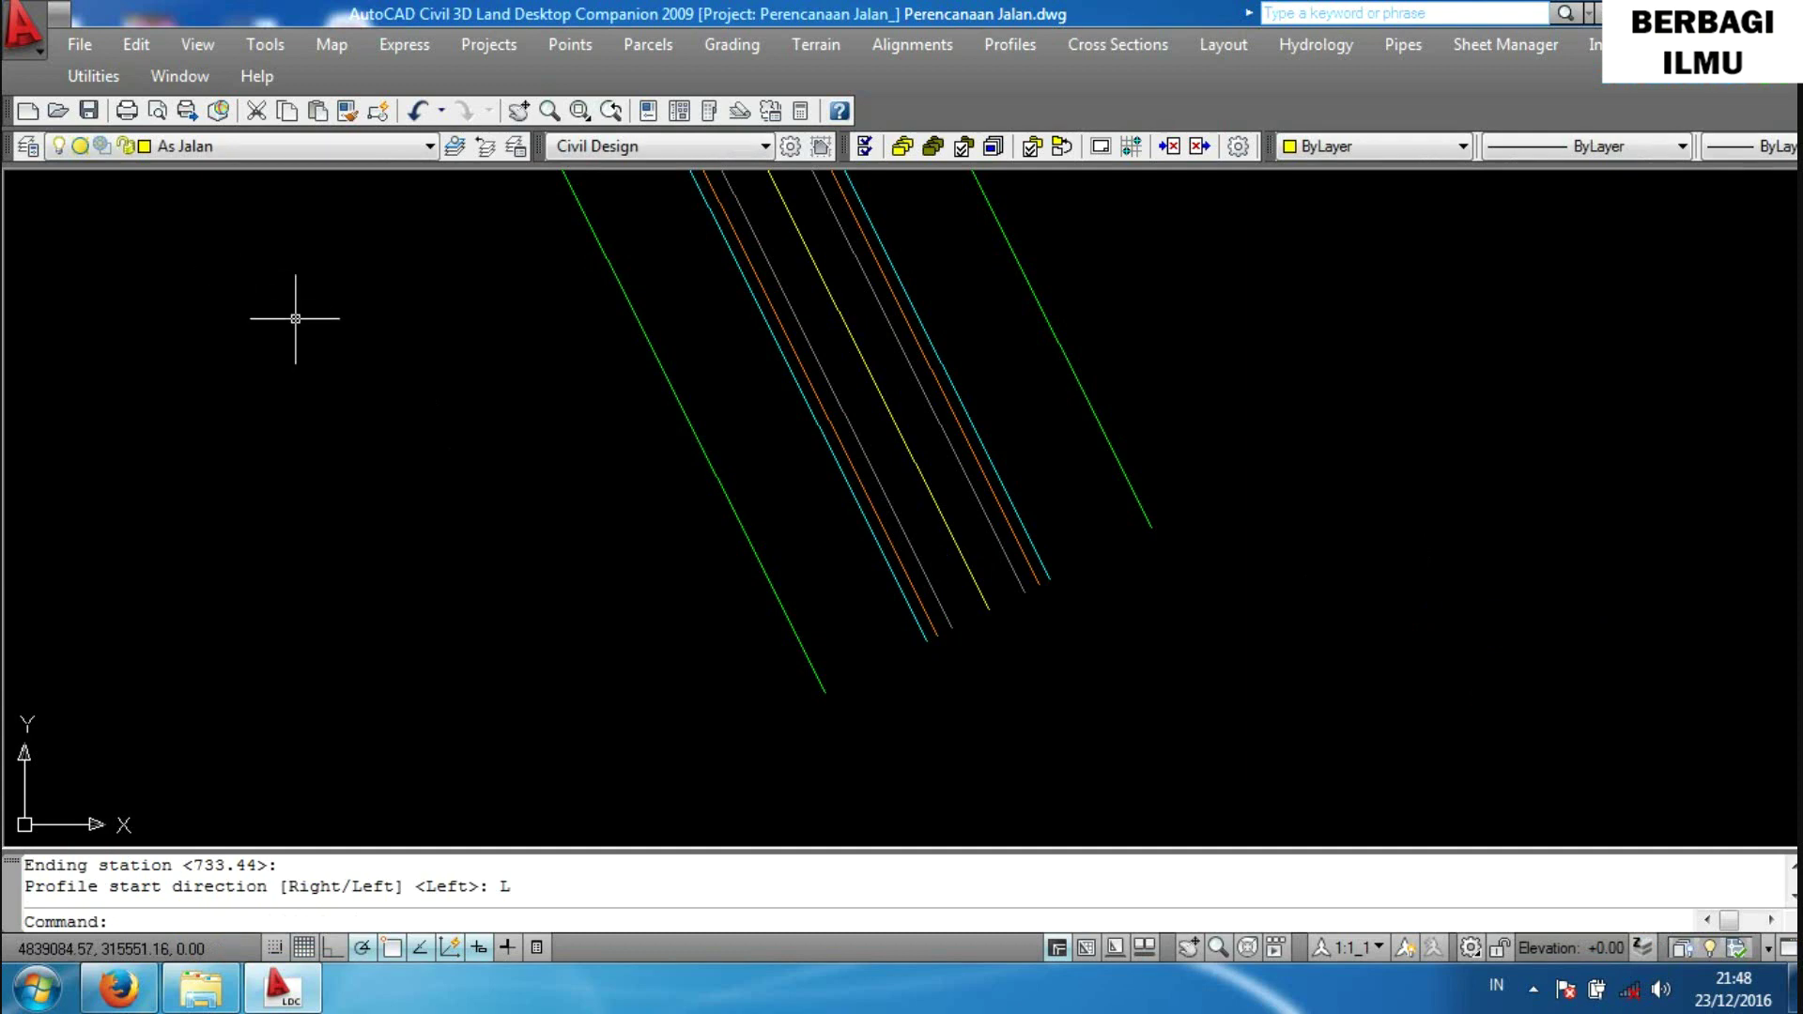
scroll(294, 343, "down", 2)
middle_click_drag(294, 342, 664, 584)
scroll(550, 506, "down", 3)
middle_click_drag(551, 506, 696, 479)
scroll(793, 422, "down", 1)
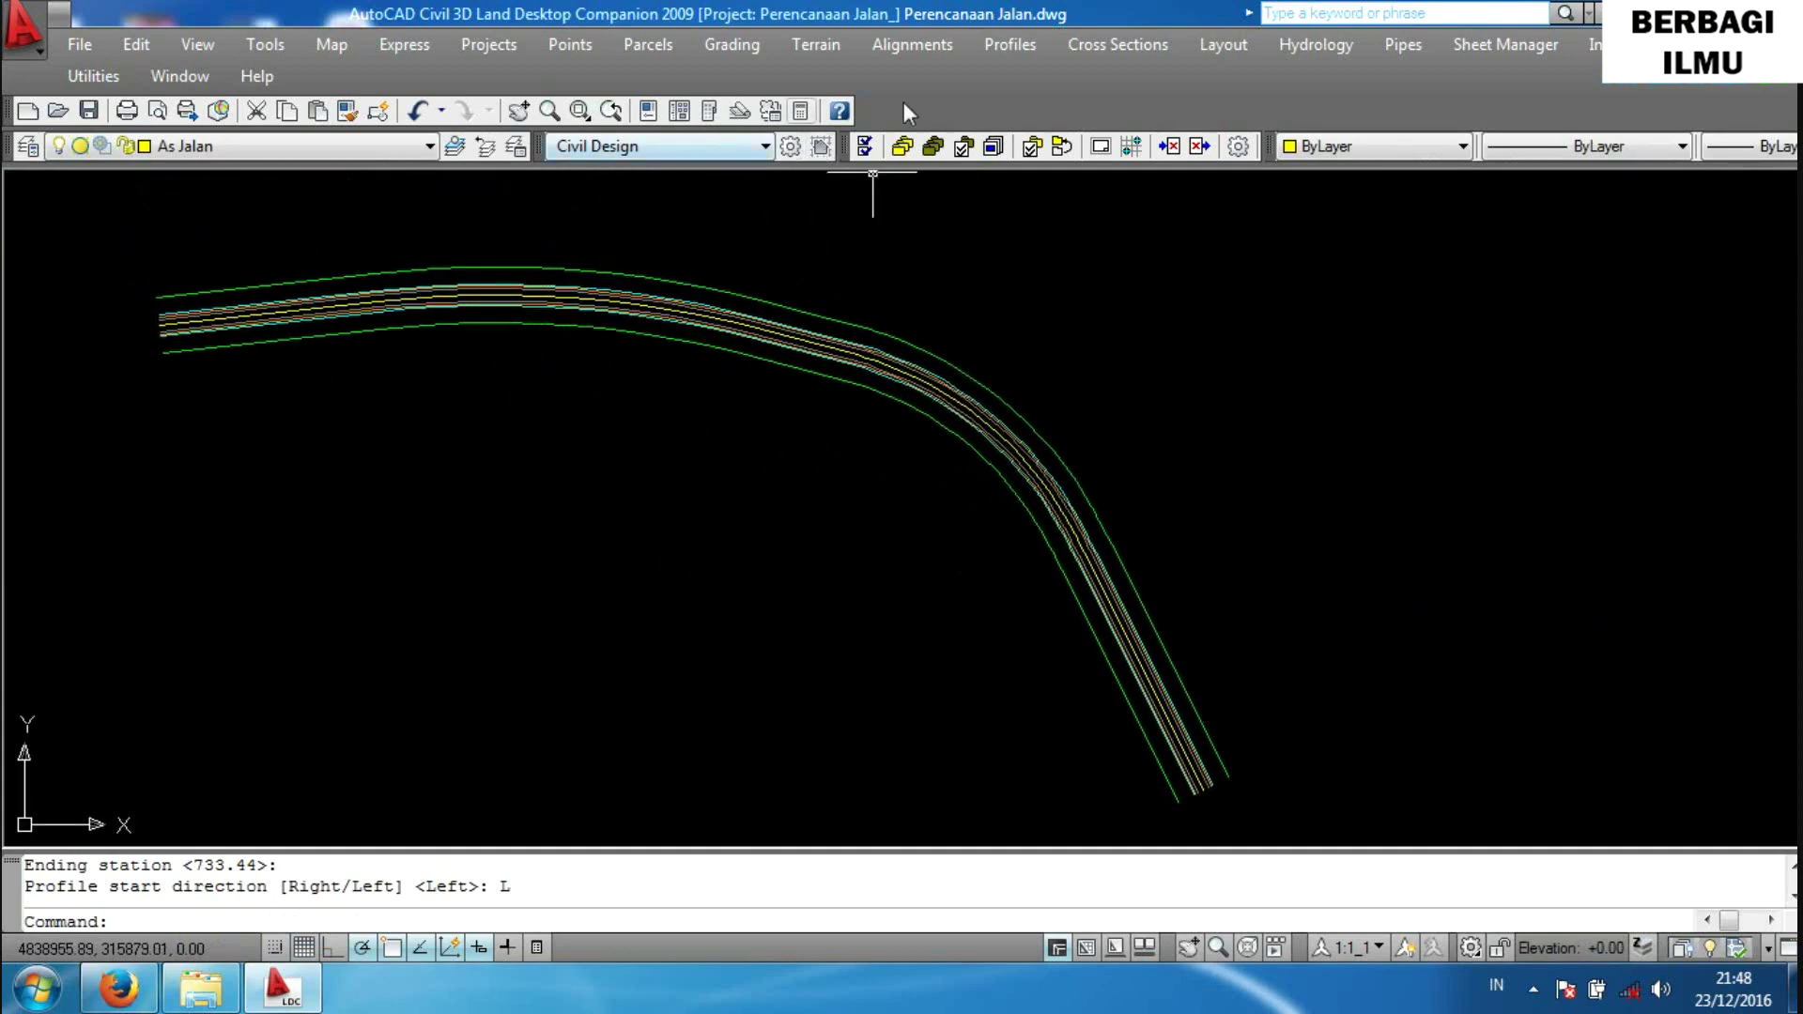
Sample ground from surface Lapisan with tolerance 0 over stations 0 to 733.44, keeping finish surfaces.
left_click(1015, 47)
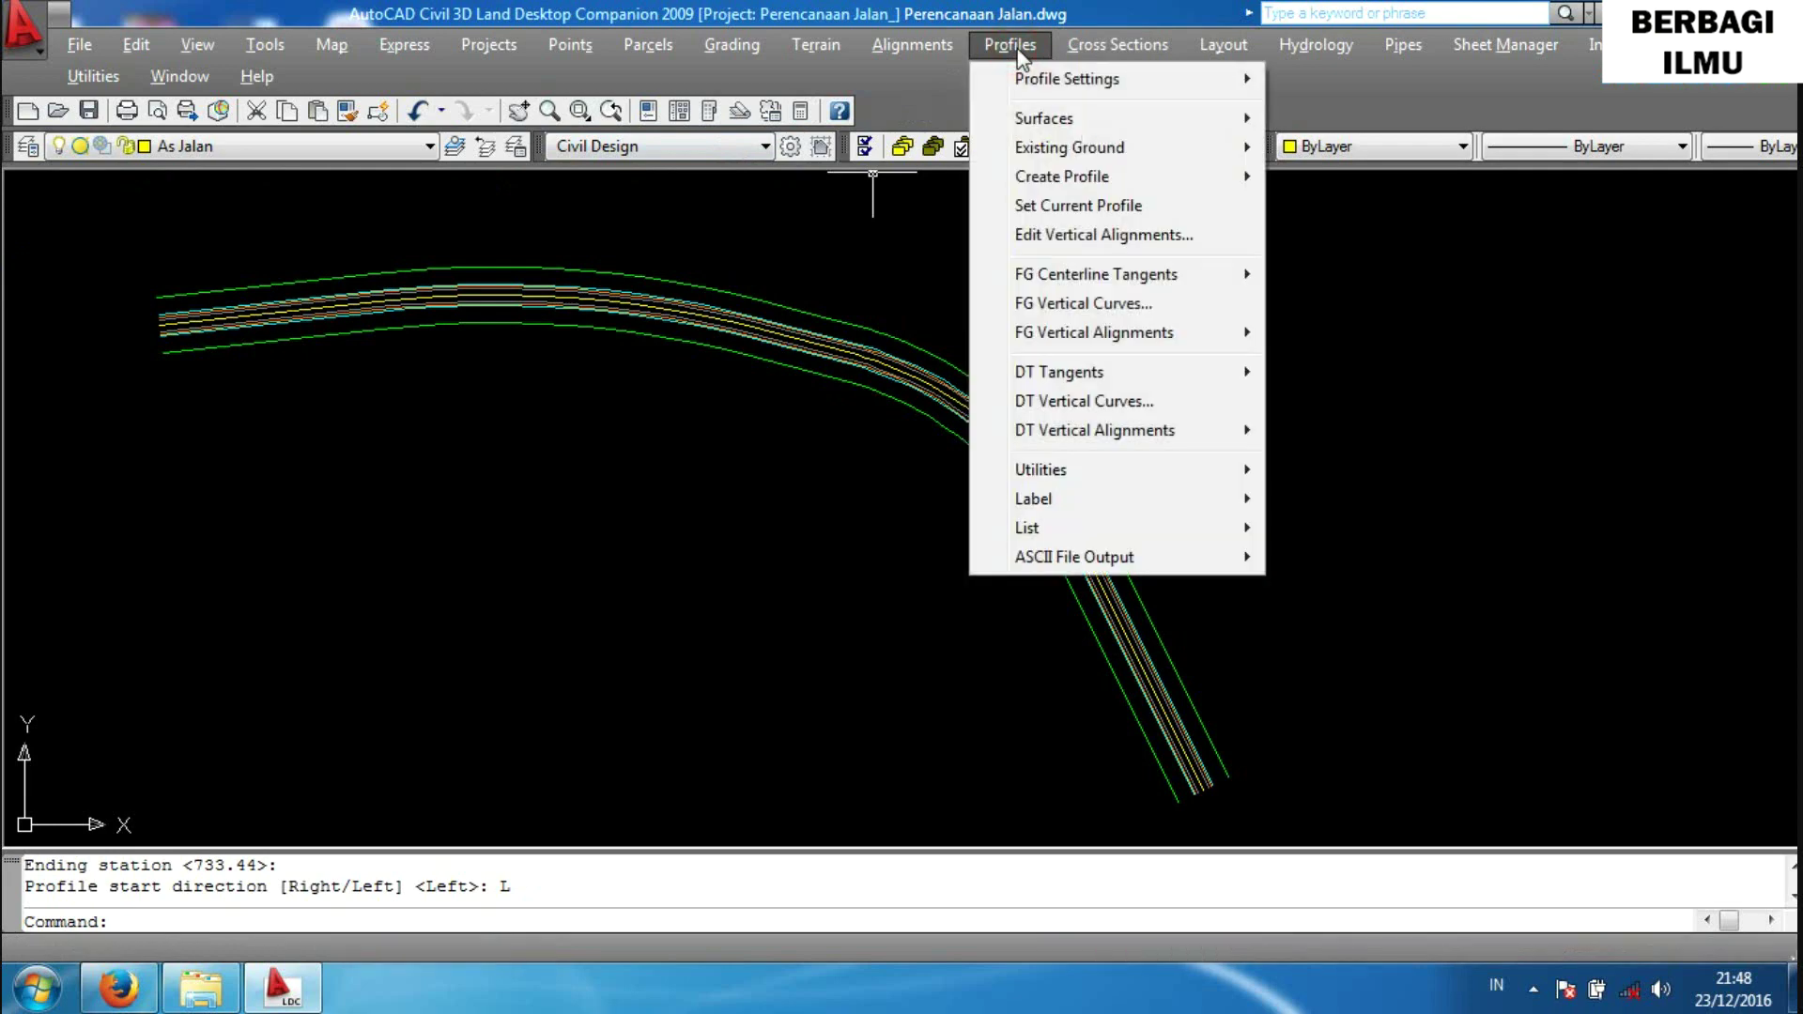
mouse_move(1069, 147)
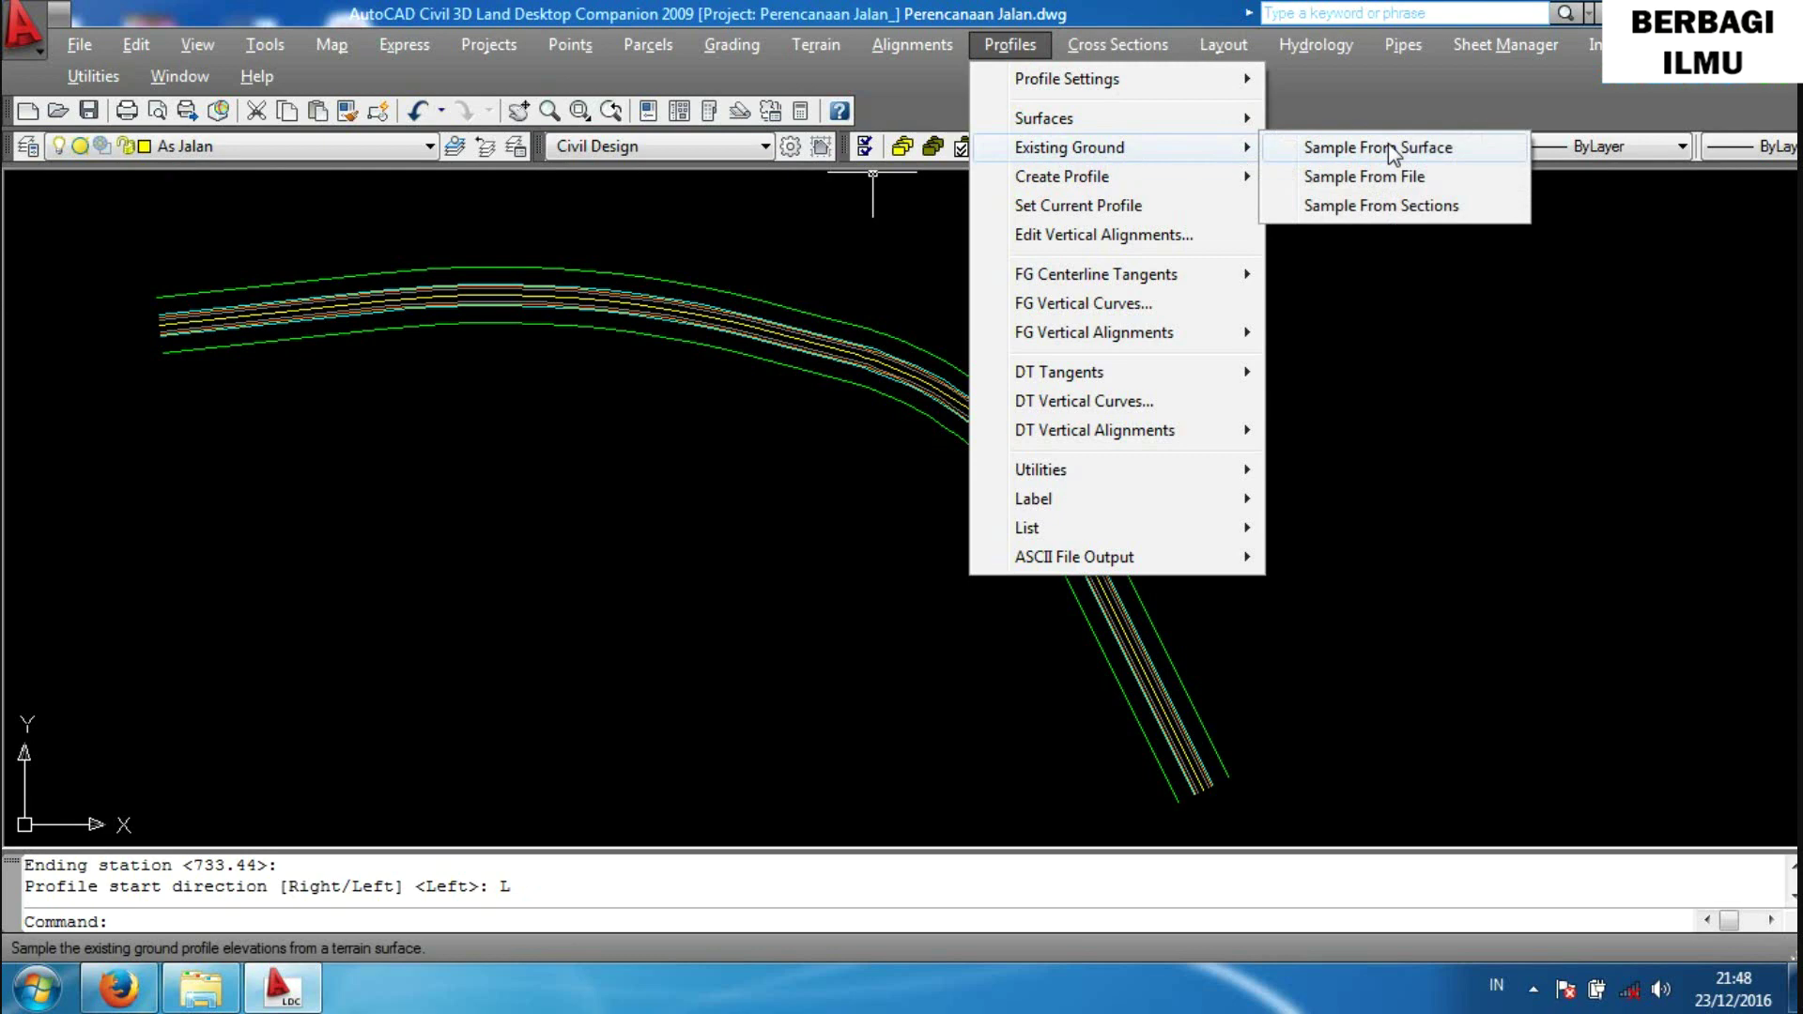
left_click(1391, 153)
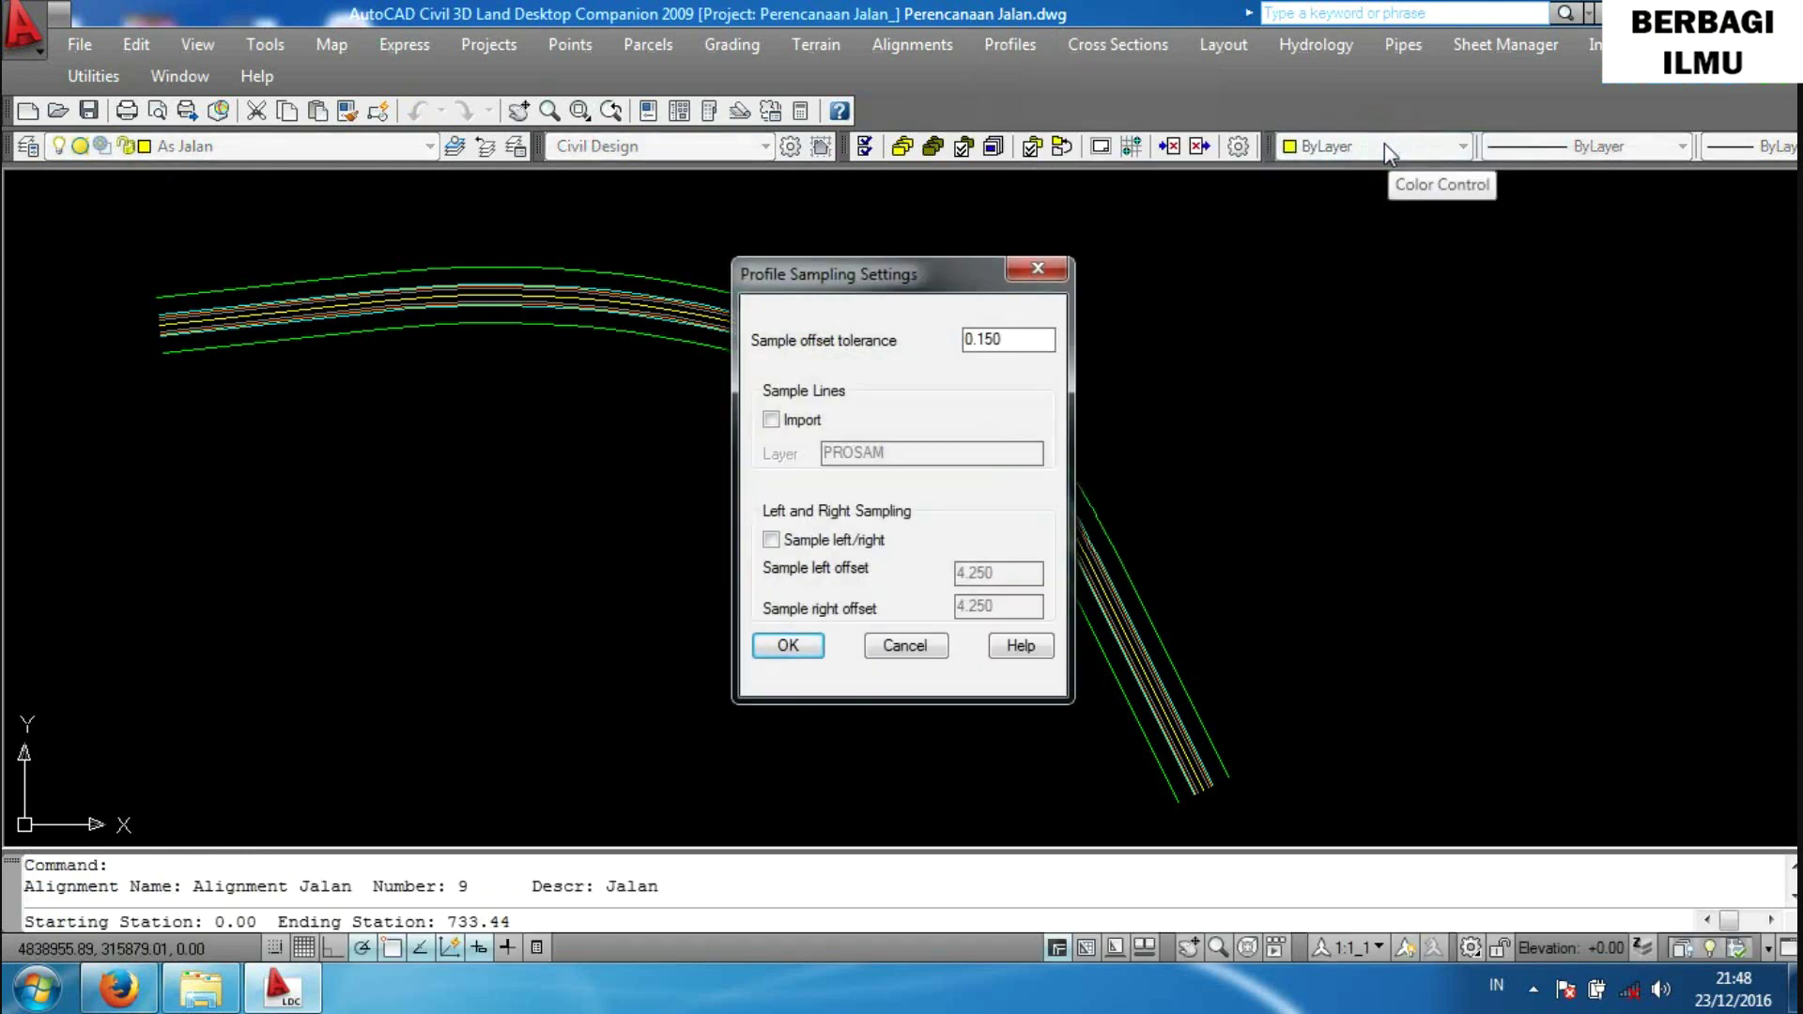
double_click(1002, 332)
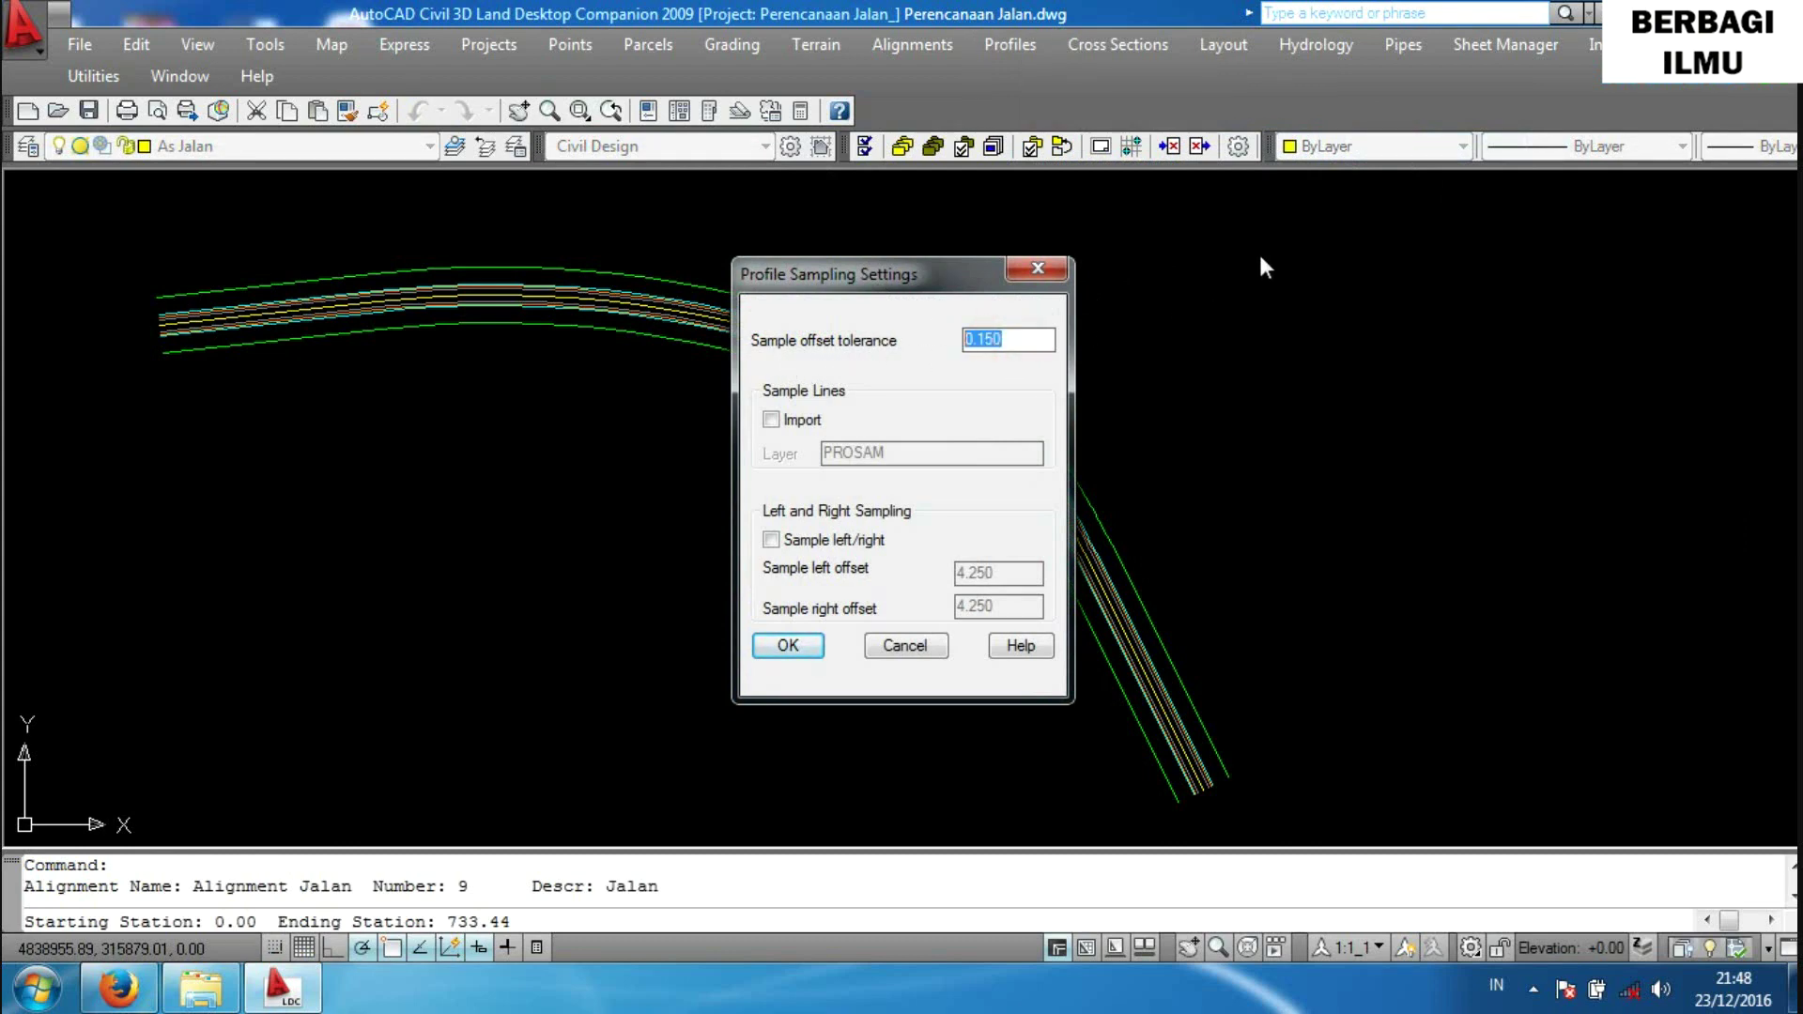
type("0")
left_click(788, 645)
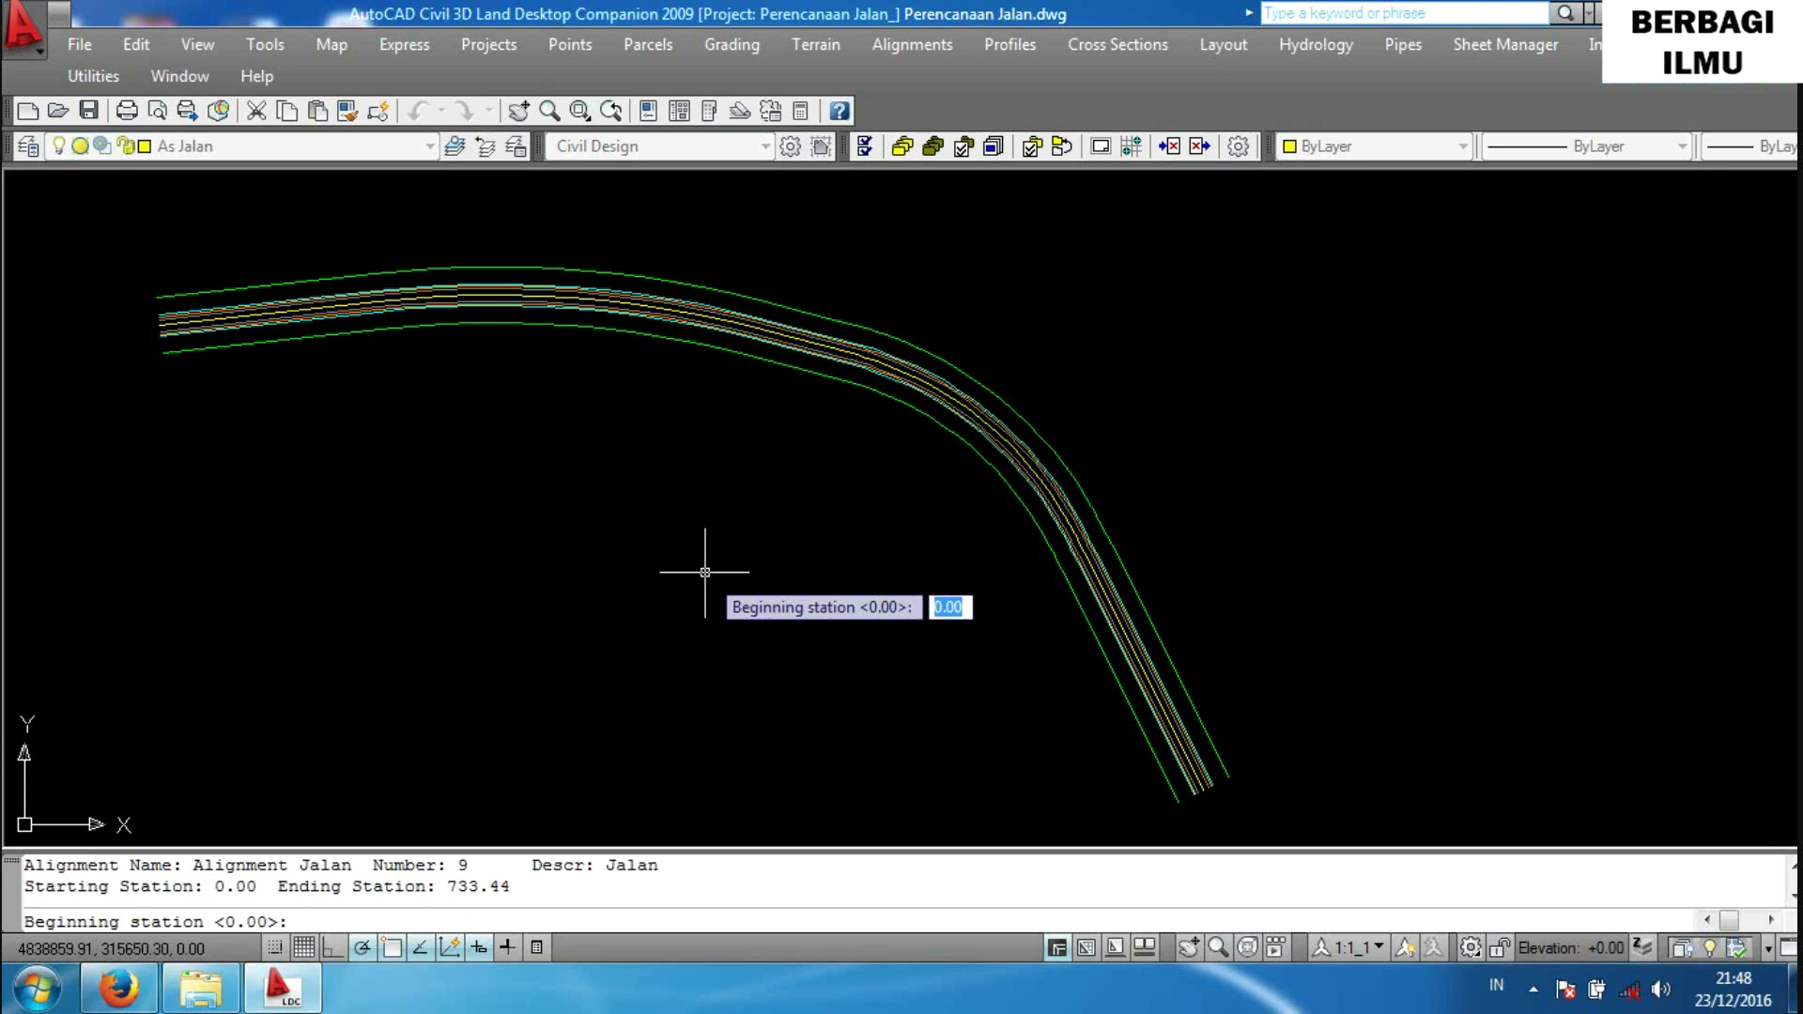
key("Return")
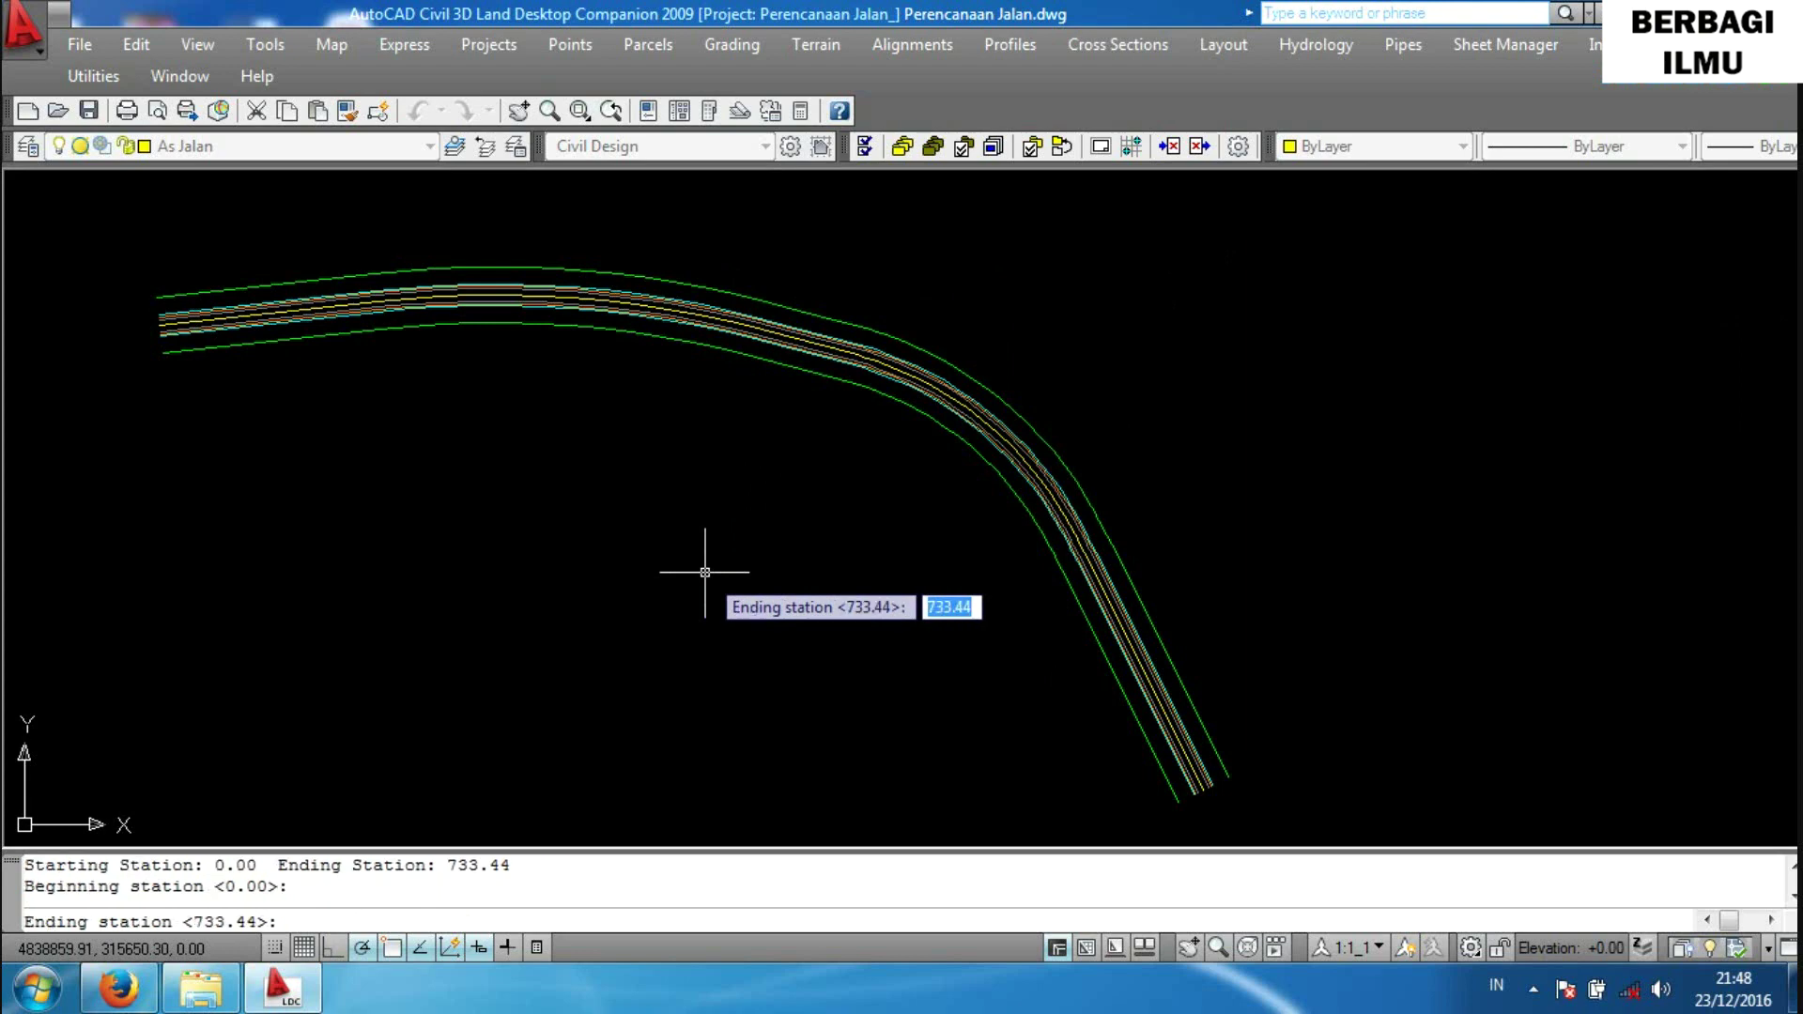
key("Return")
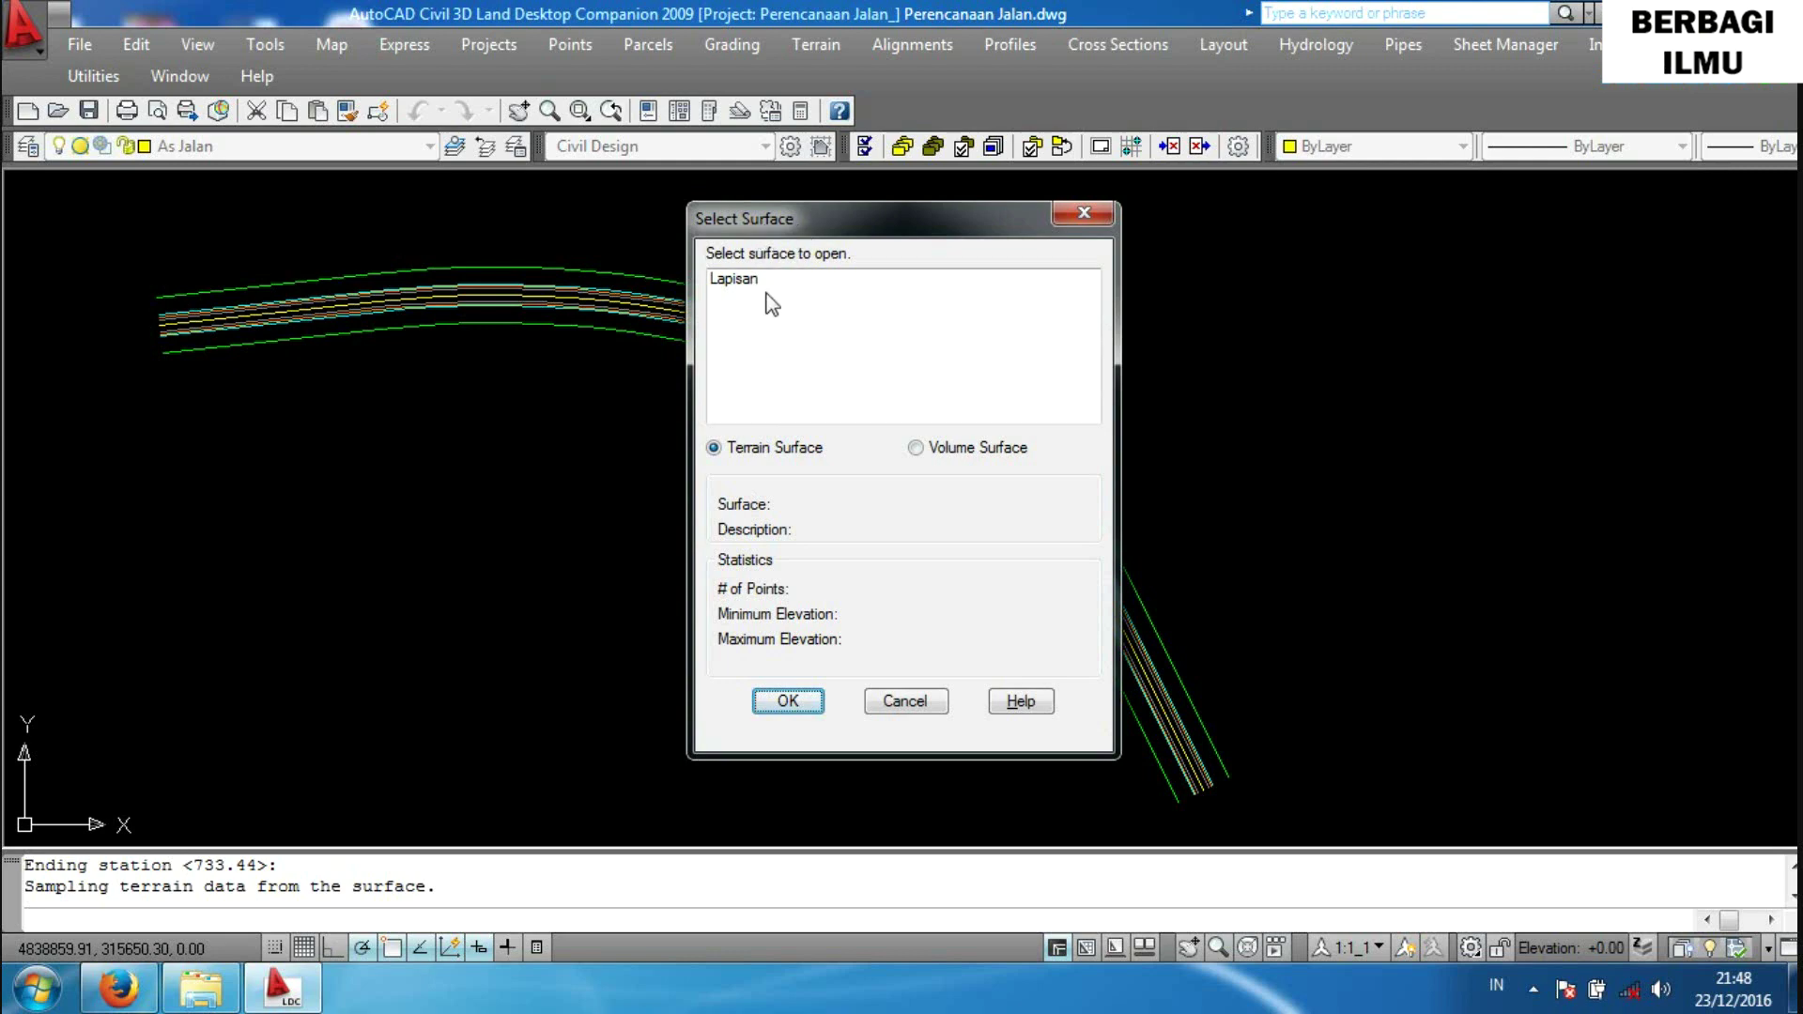
left_click(740, 280)
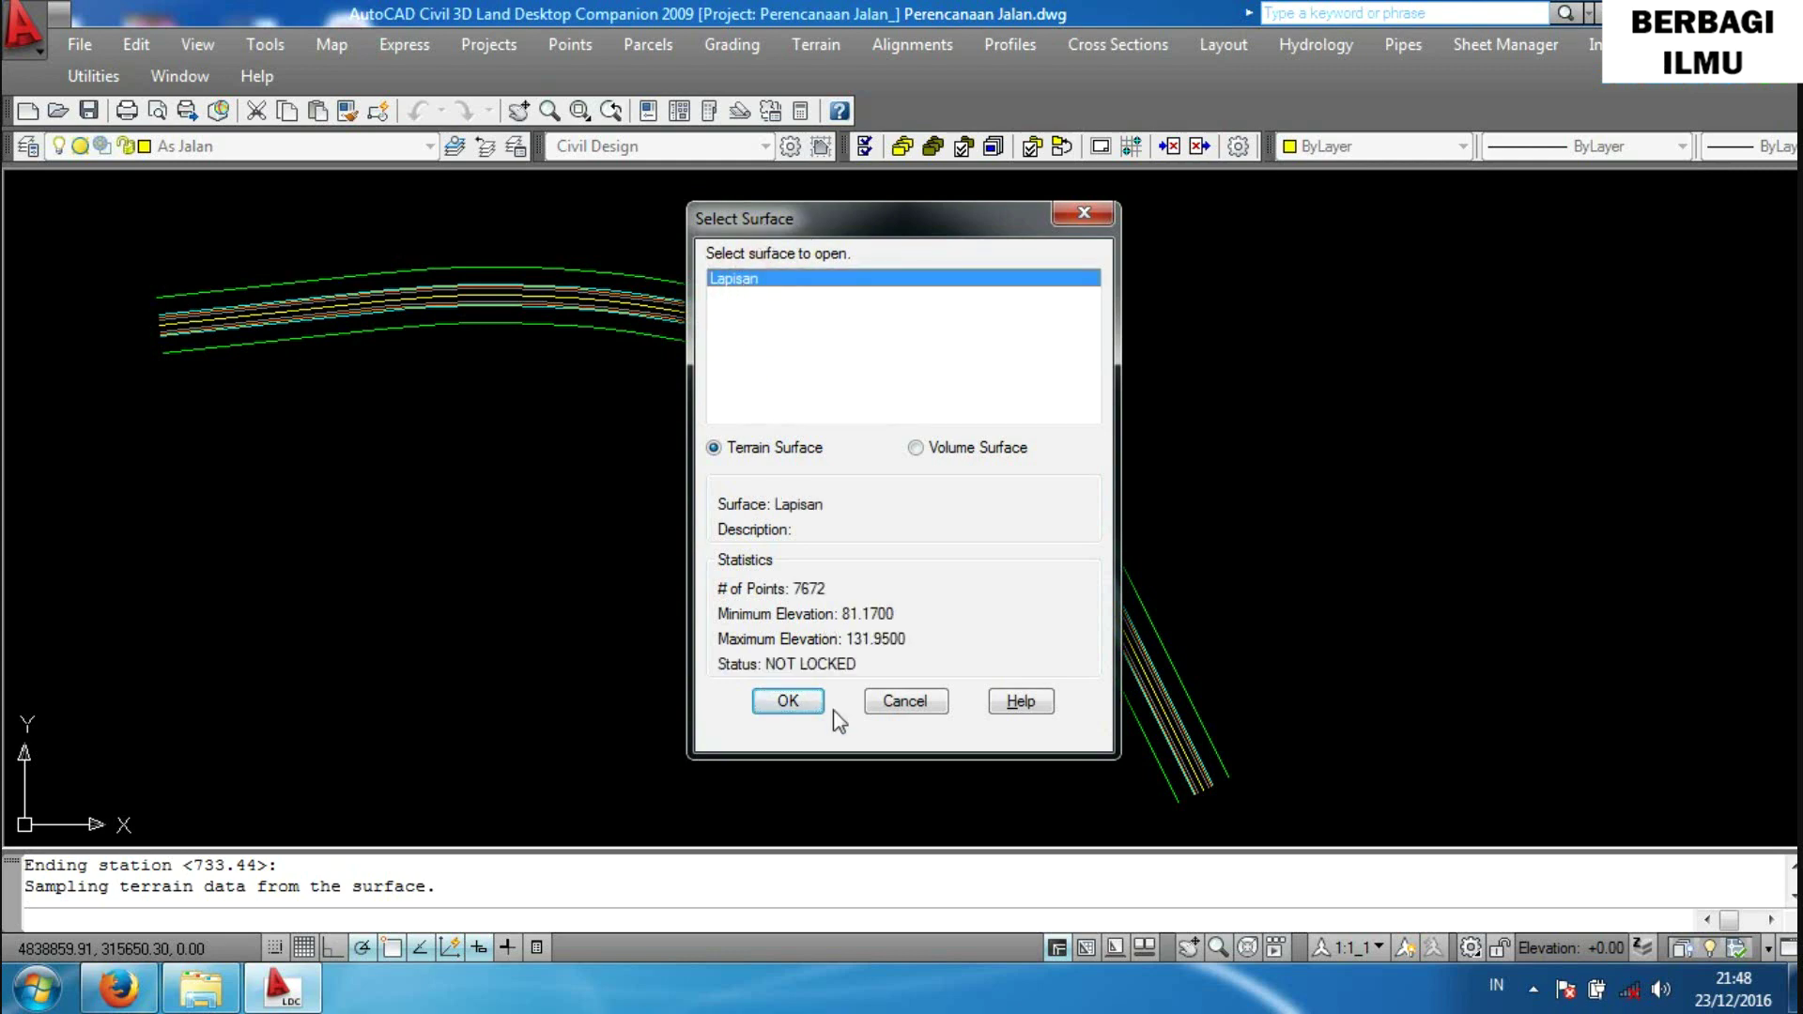
left_click(789, 702)
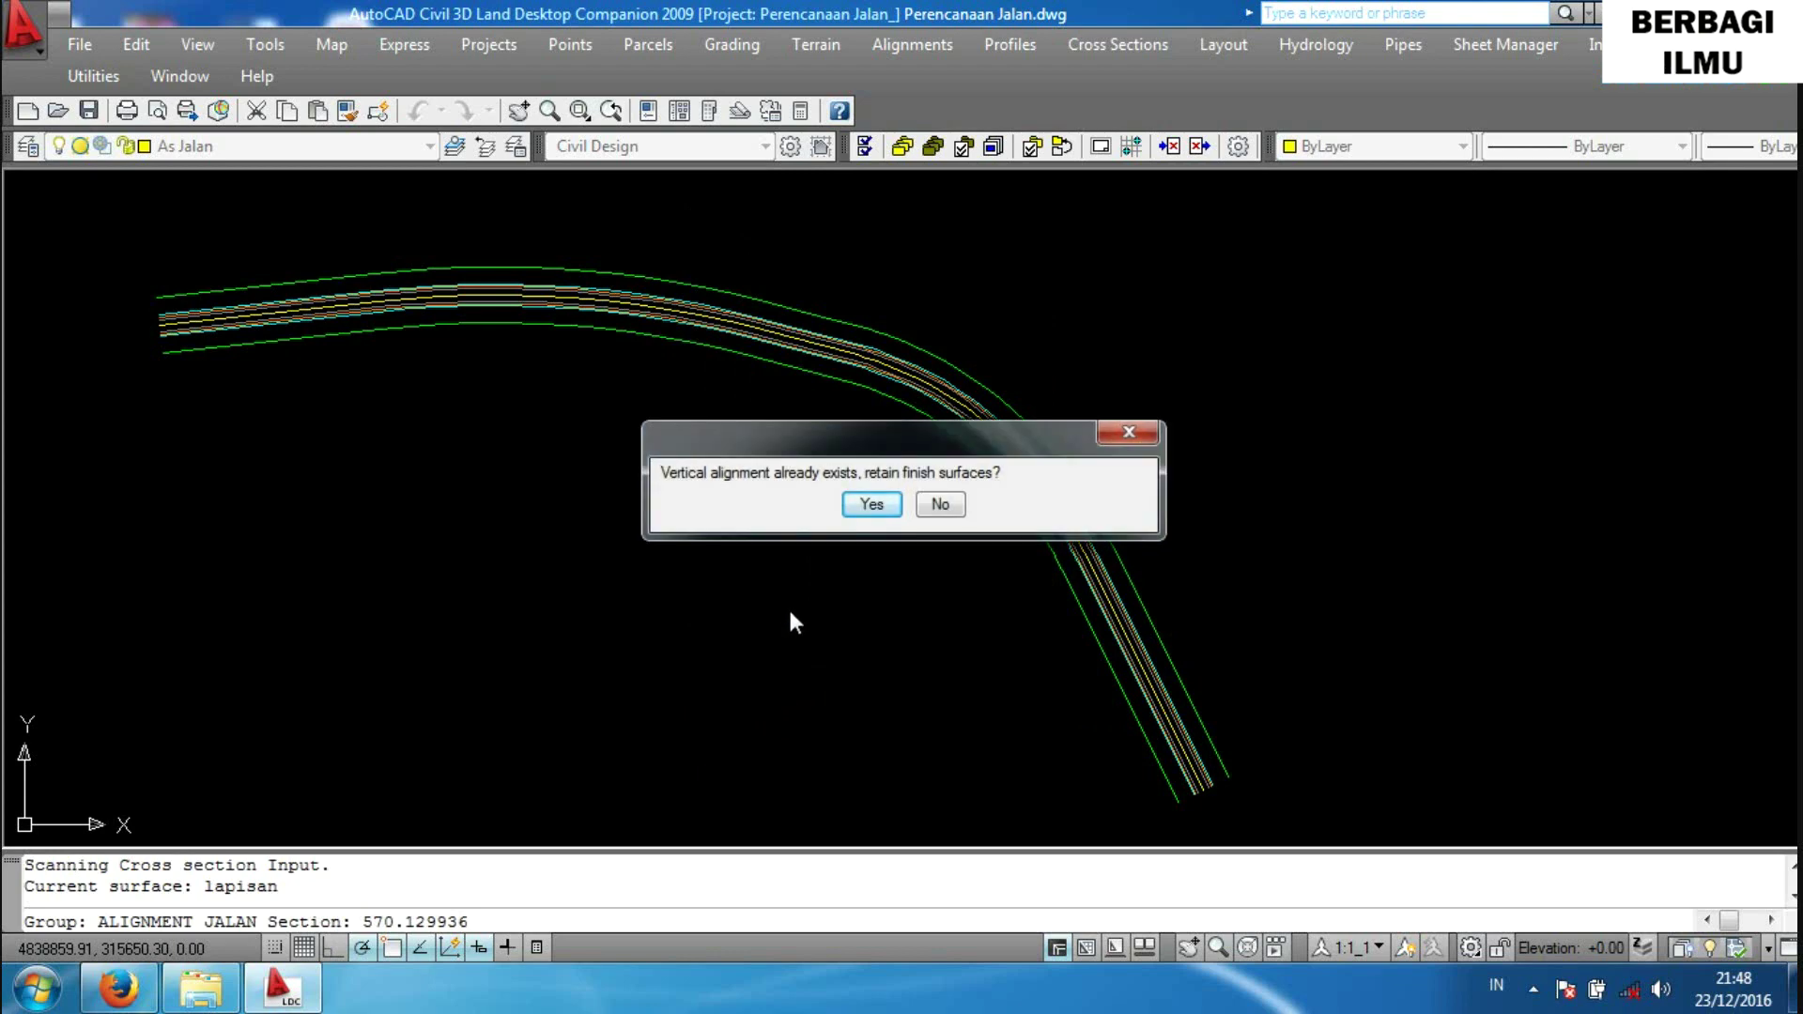
left_click(865, 508)
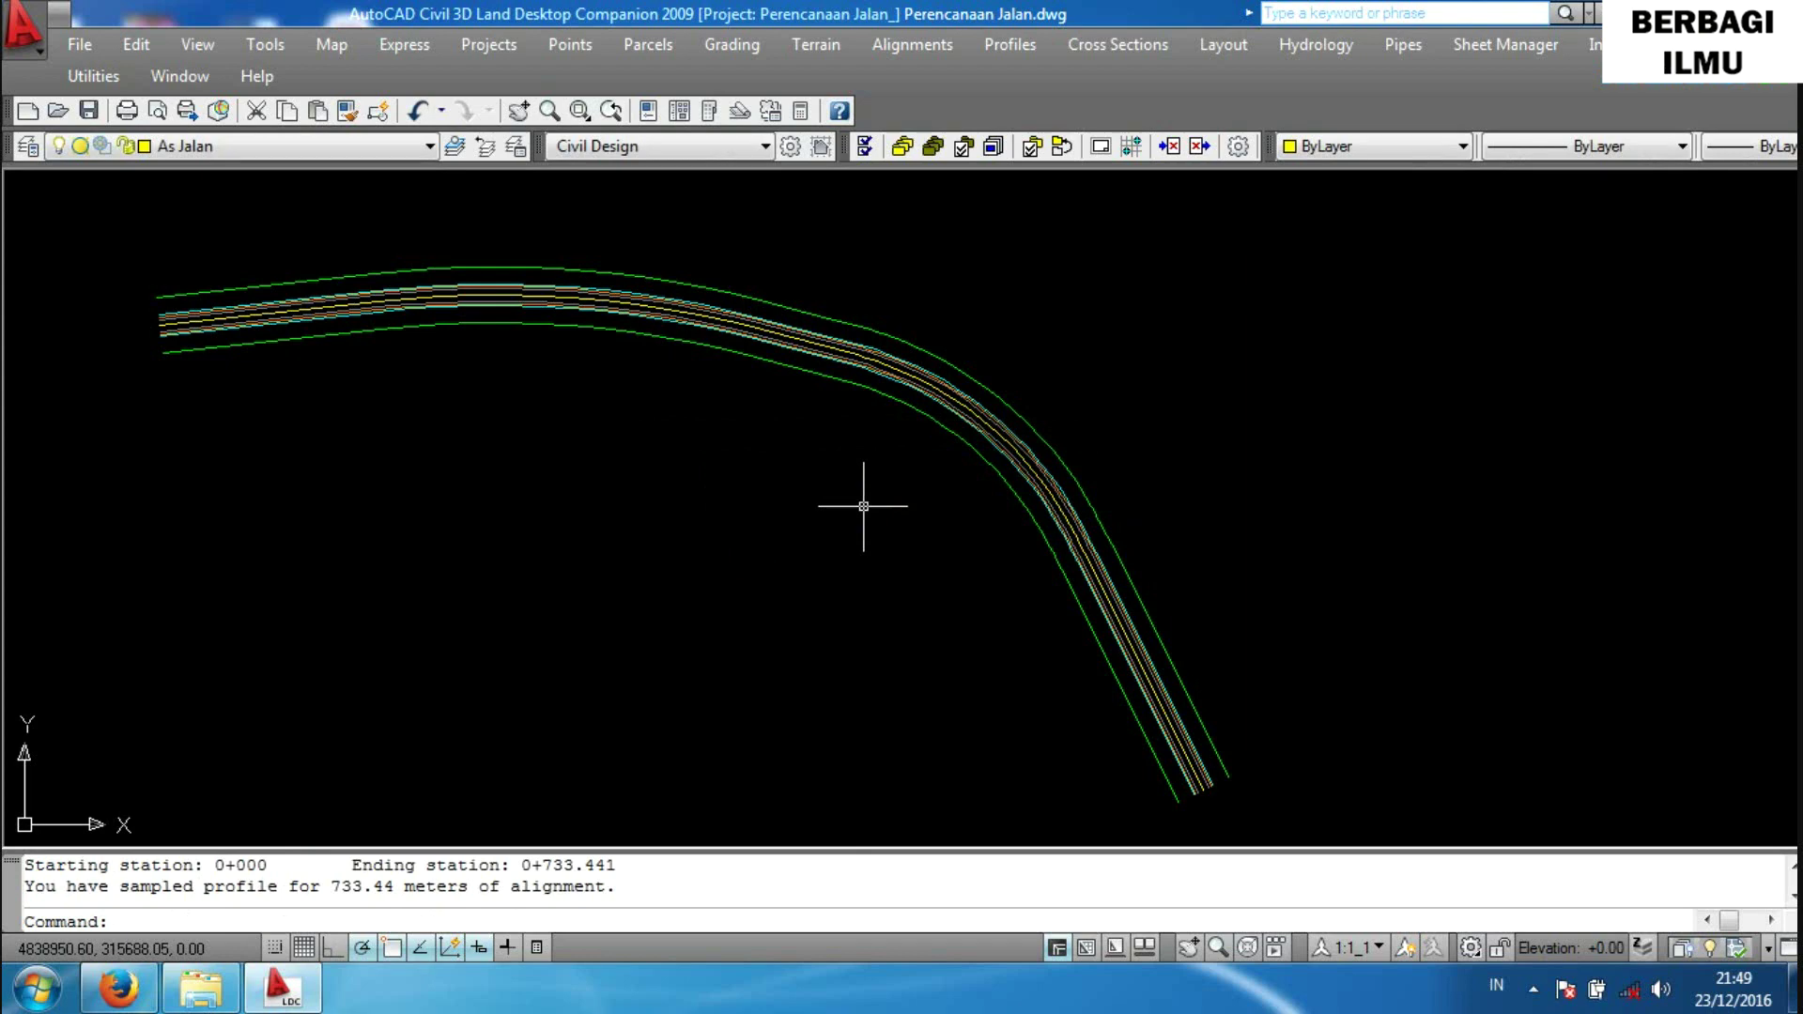
Run Full Profile with default generator settings and clear drawing space below the road.
left_click(1001, 49)
mouse_move(1062, 176)
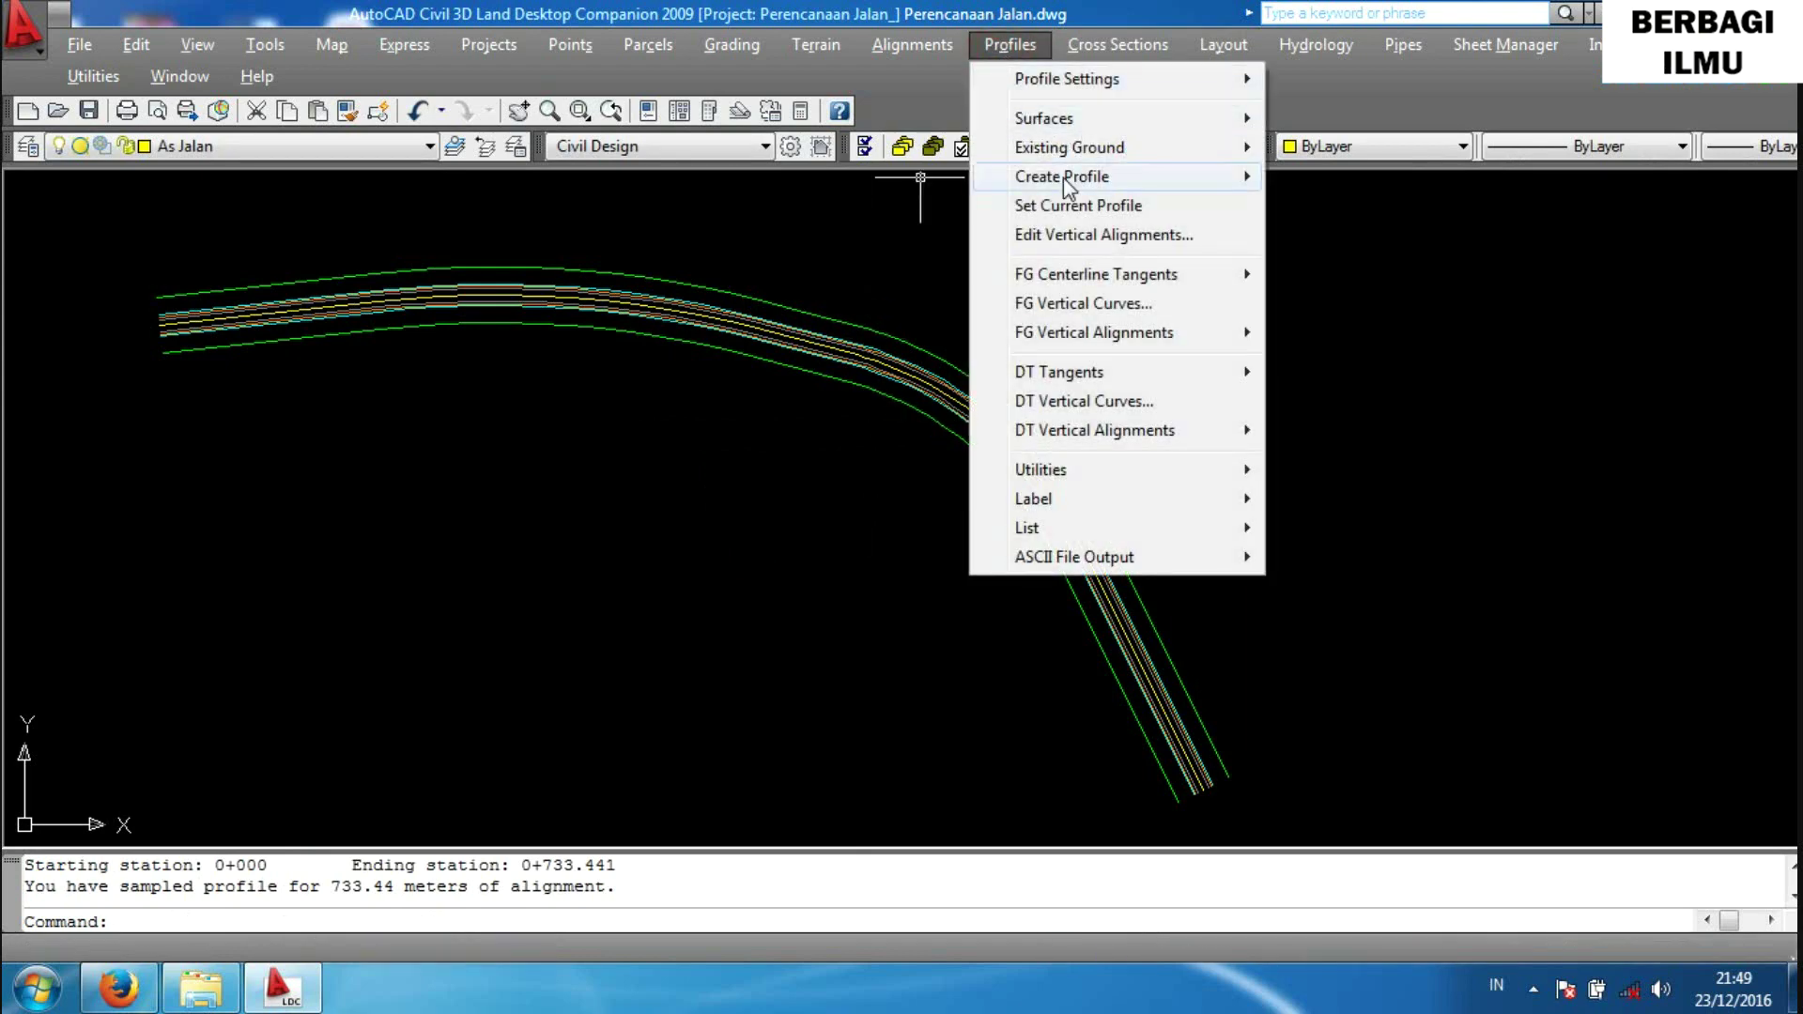
left_click(1324, 177)
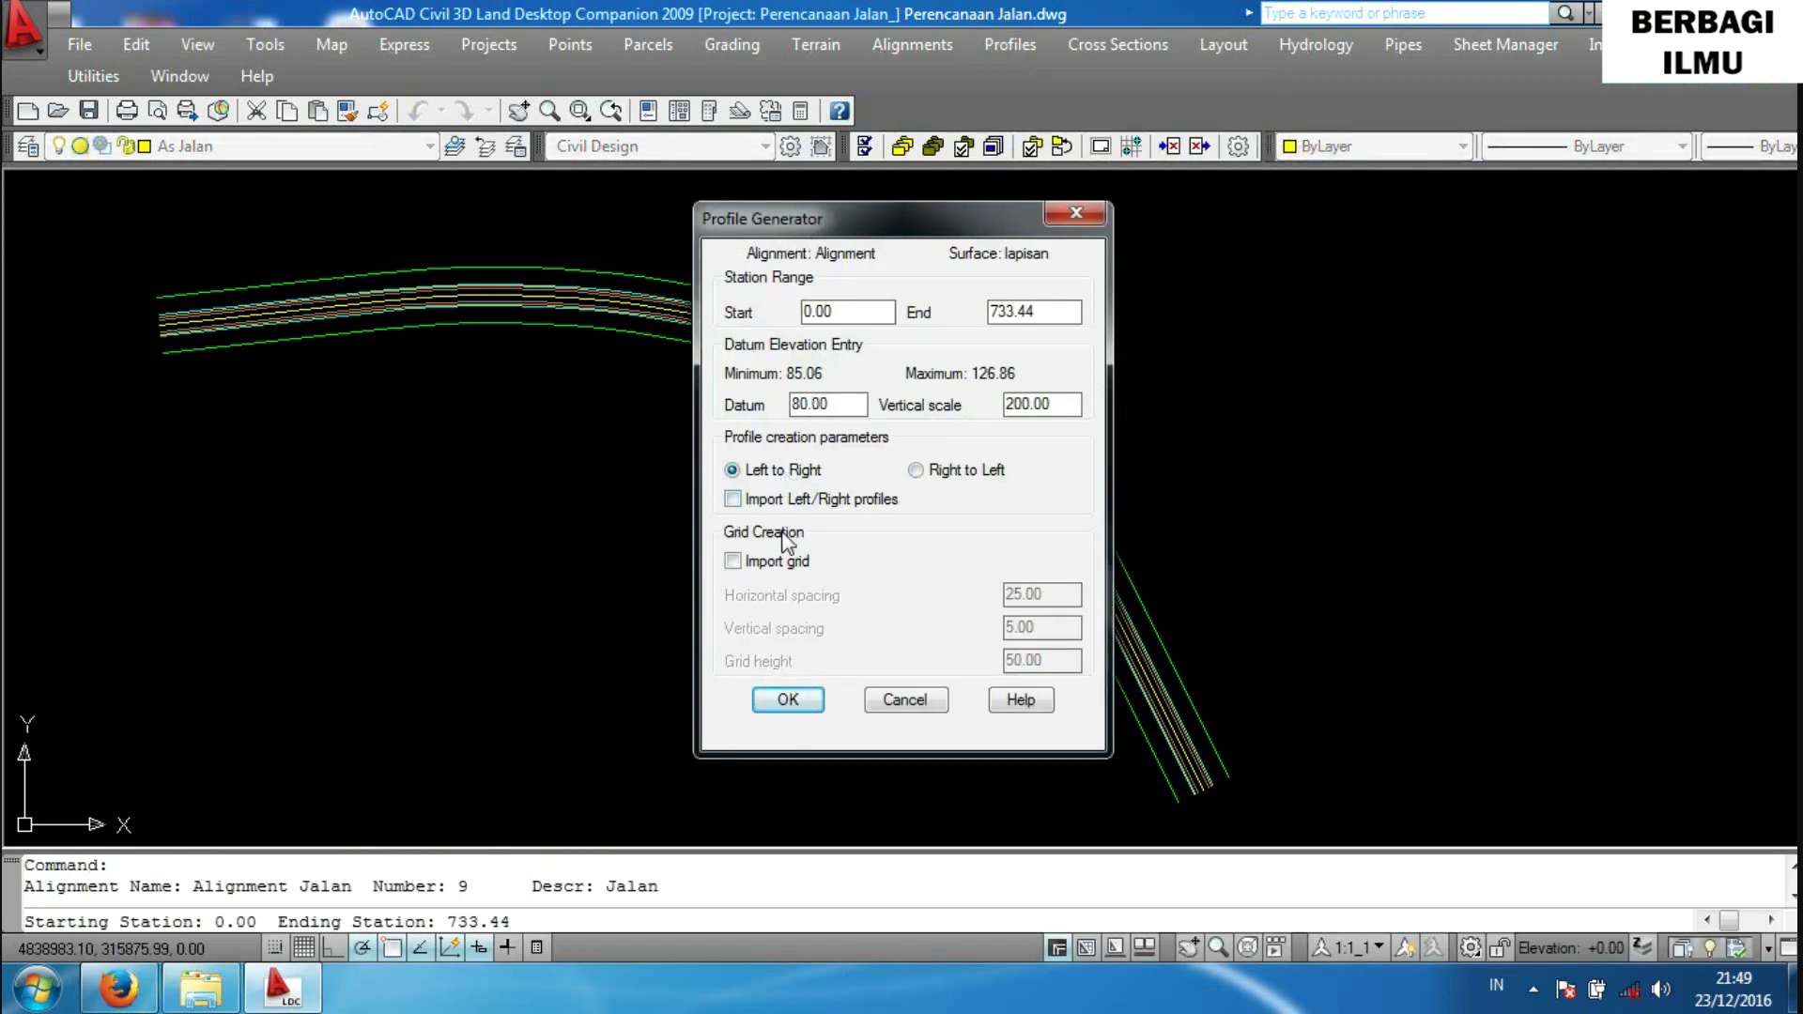
left_click(787, 702)
scroll(638, 606, "down", 2)
middle_click_drag(656, 596, 777, 398)
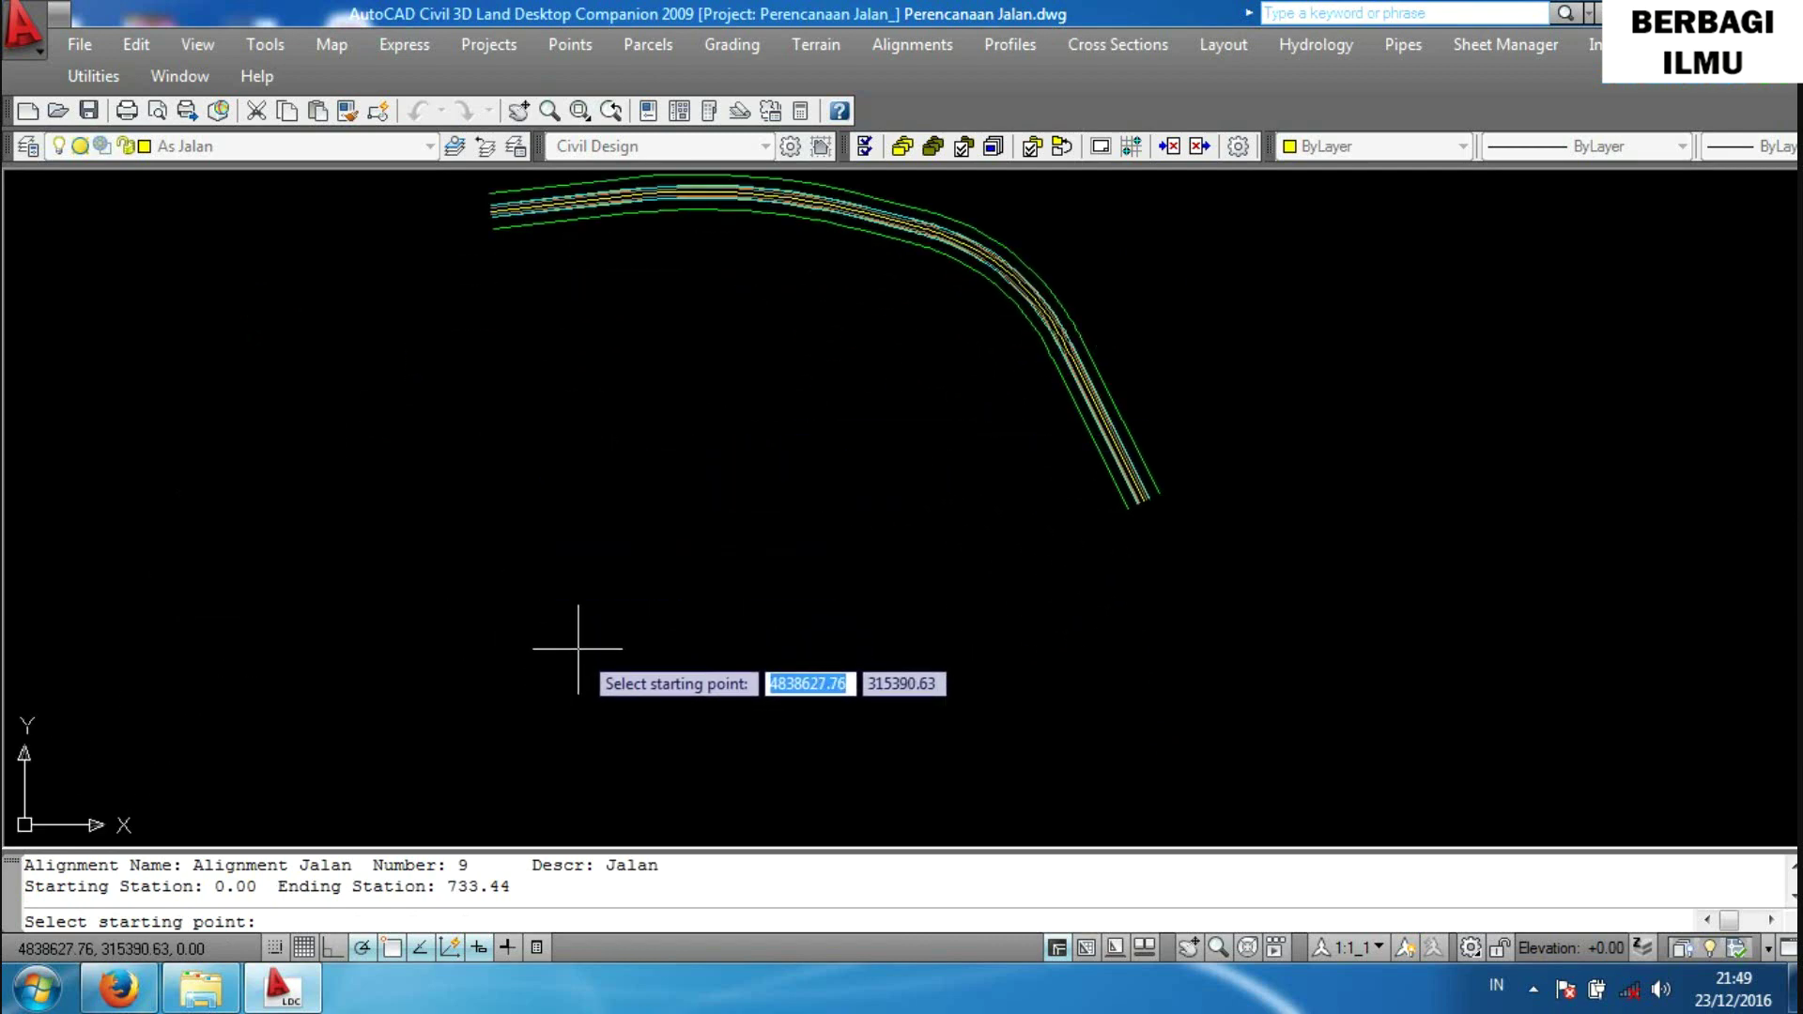
scroll(523, 713, "down", 2)
middle_click_drag(523, 712, 638, 534)
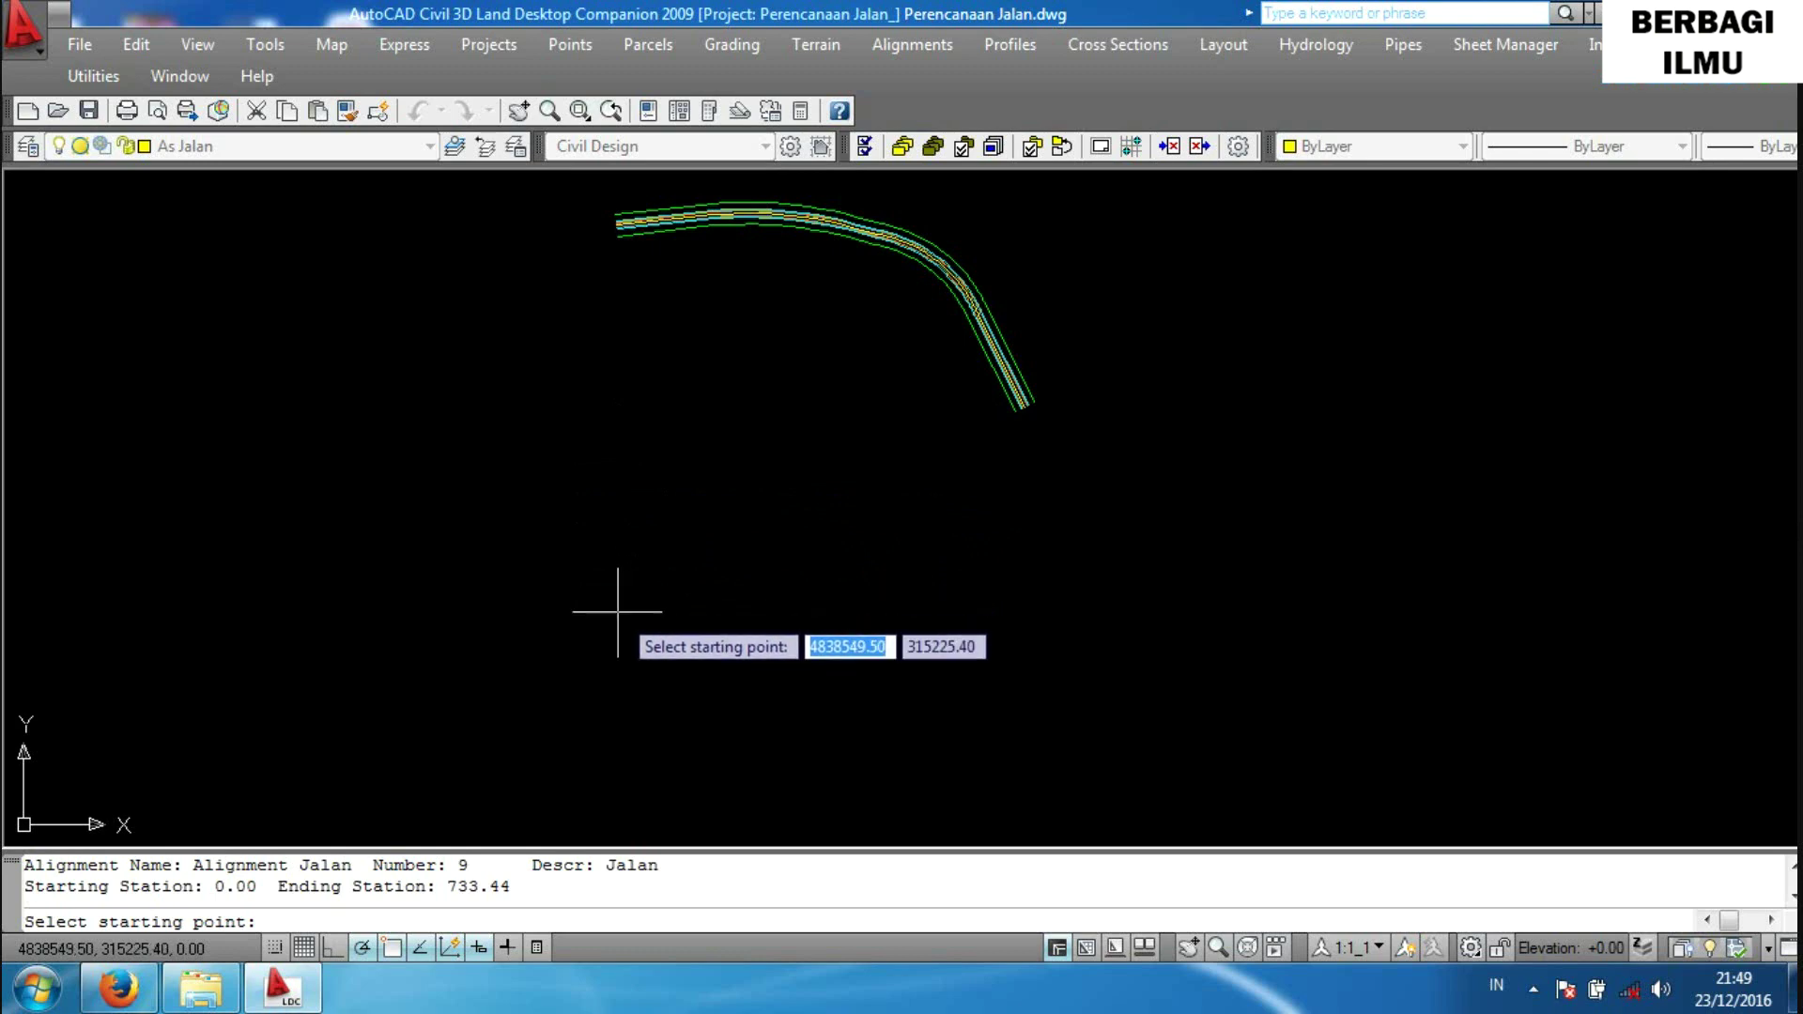
Place the ground profile below the road, replacing existing profile layers, and frame it.
left_click(618, 616)
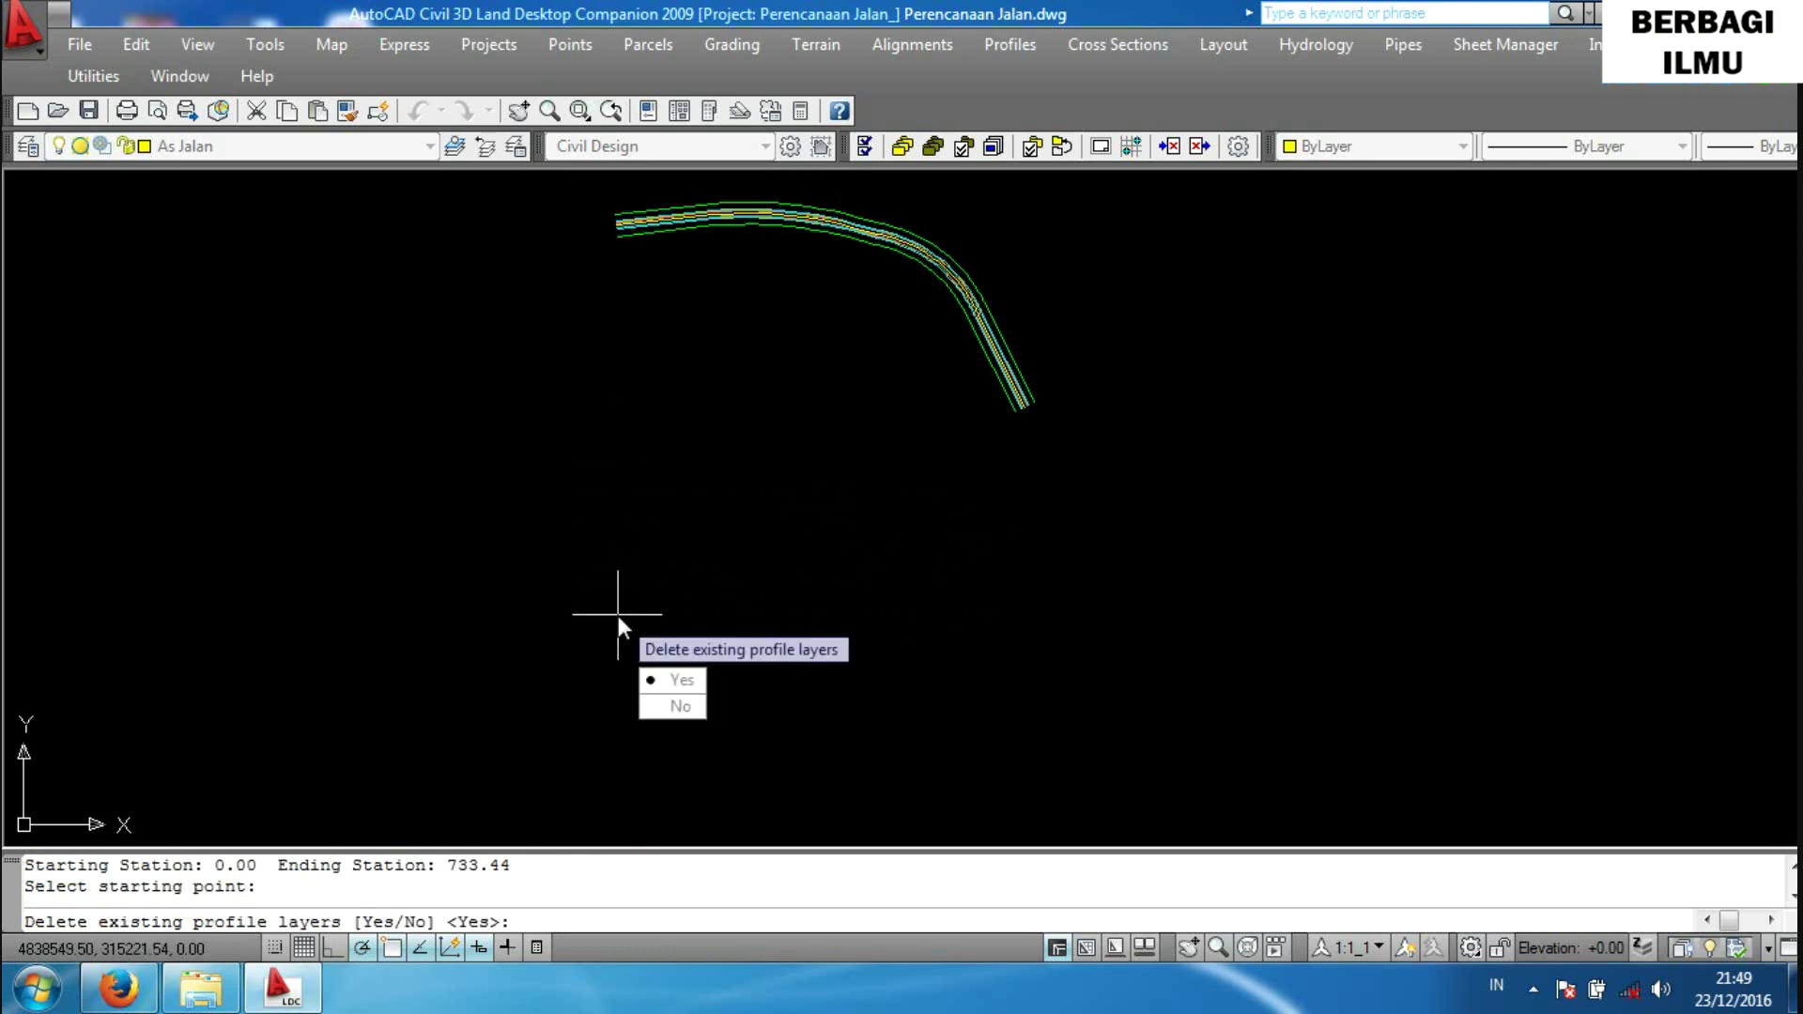
left_click(685, 682)
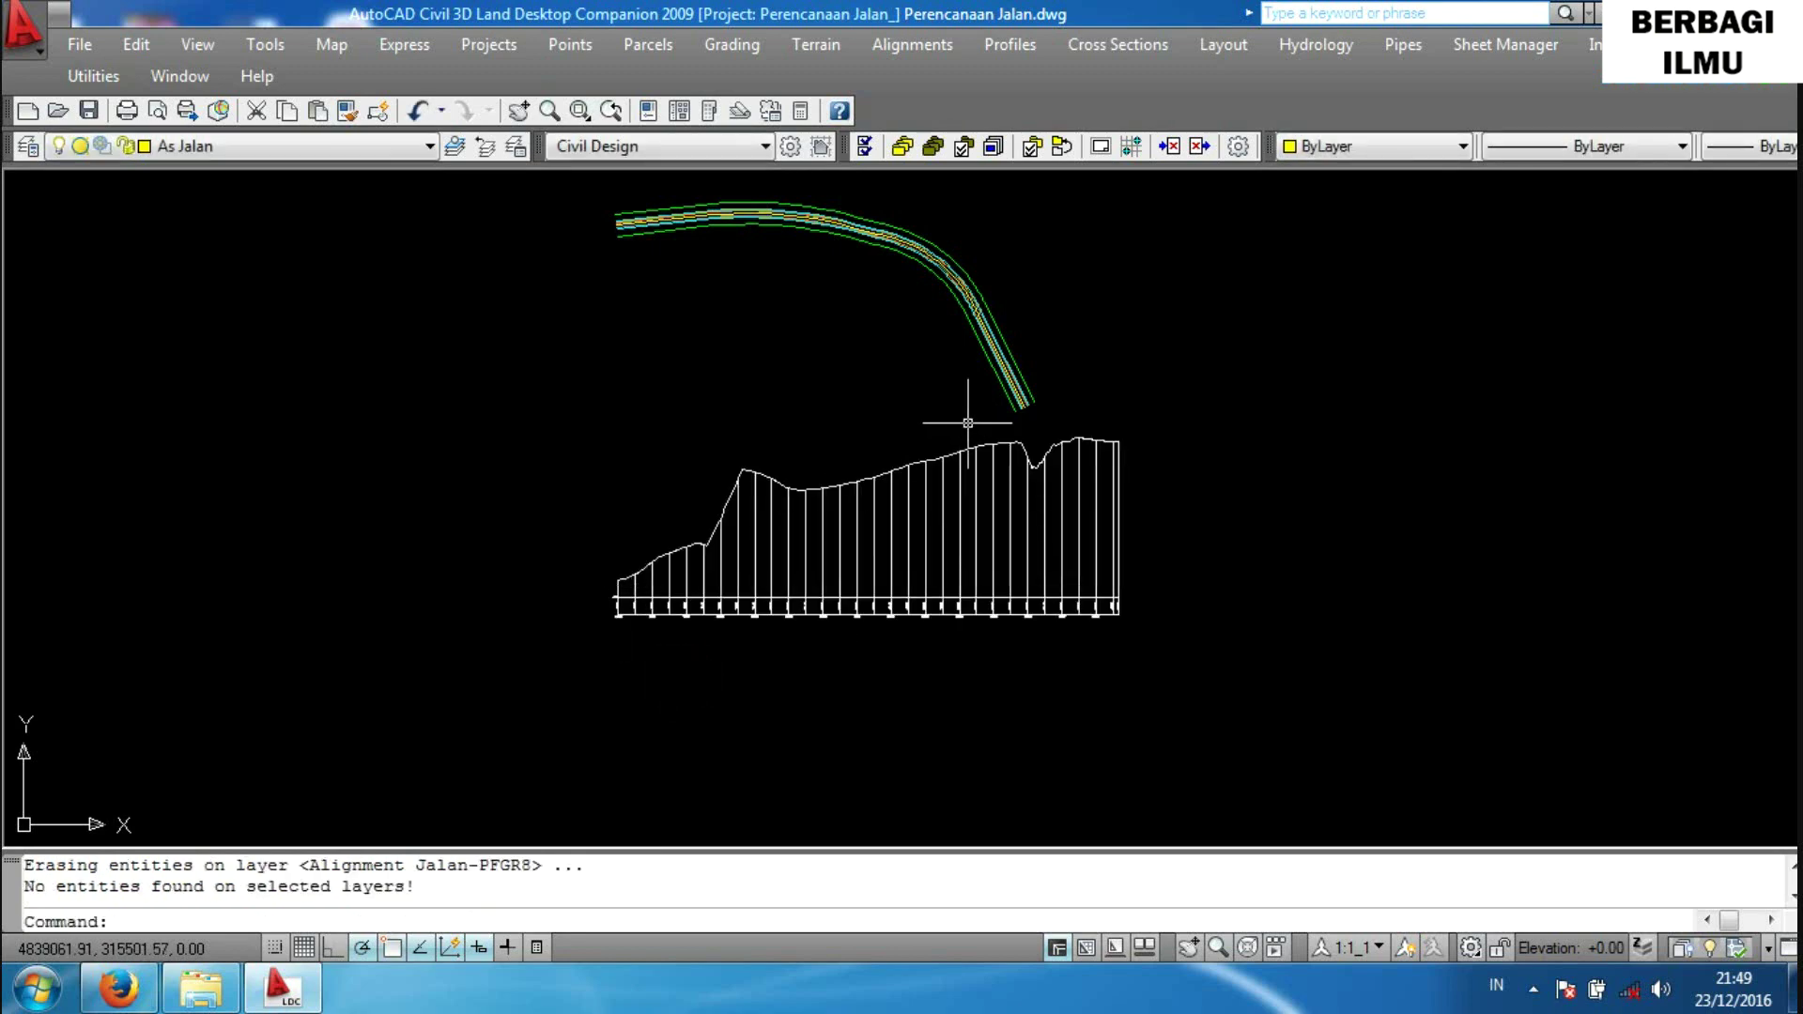
scroll(967, 418, "up", 3)
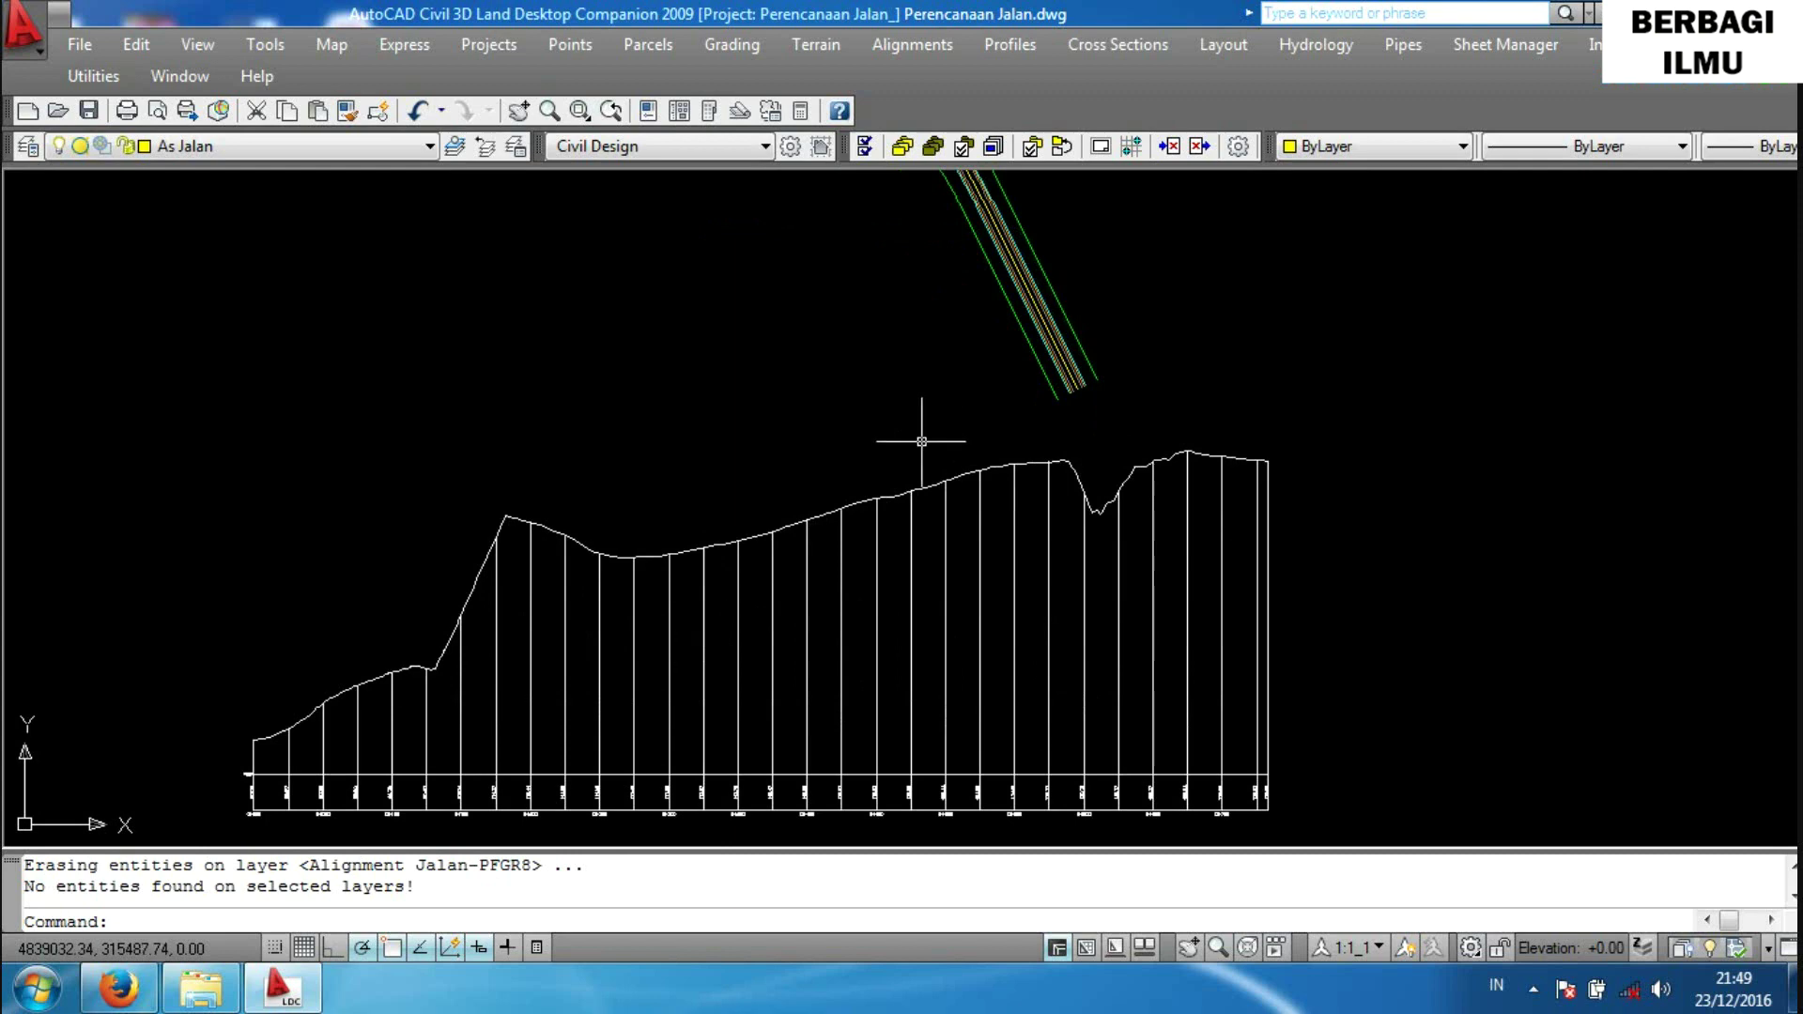
scroll(921, 442, "down", 2)
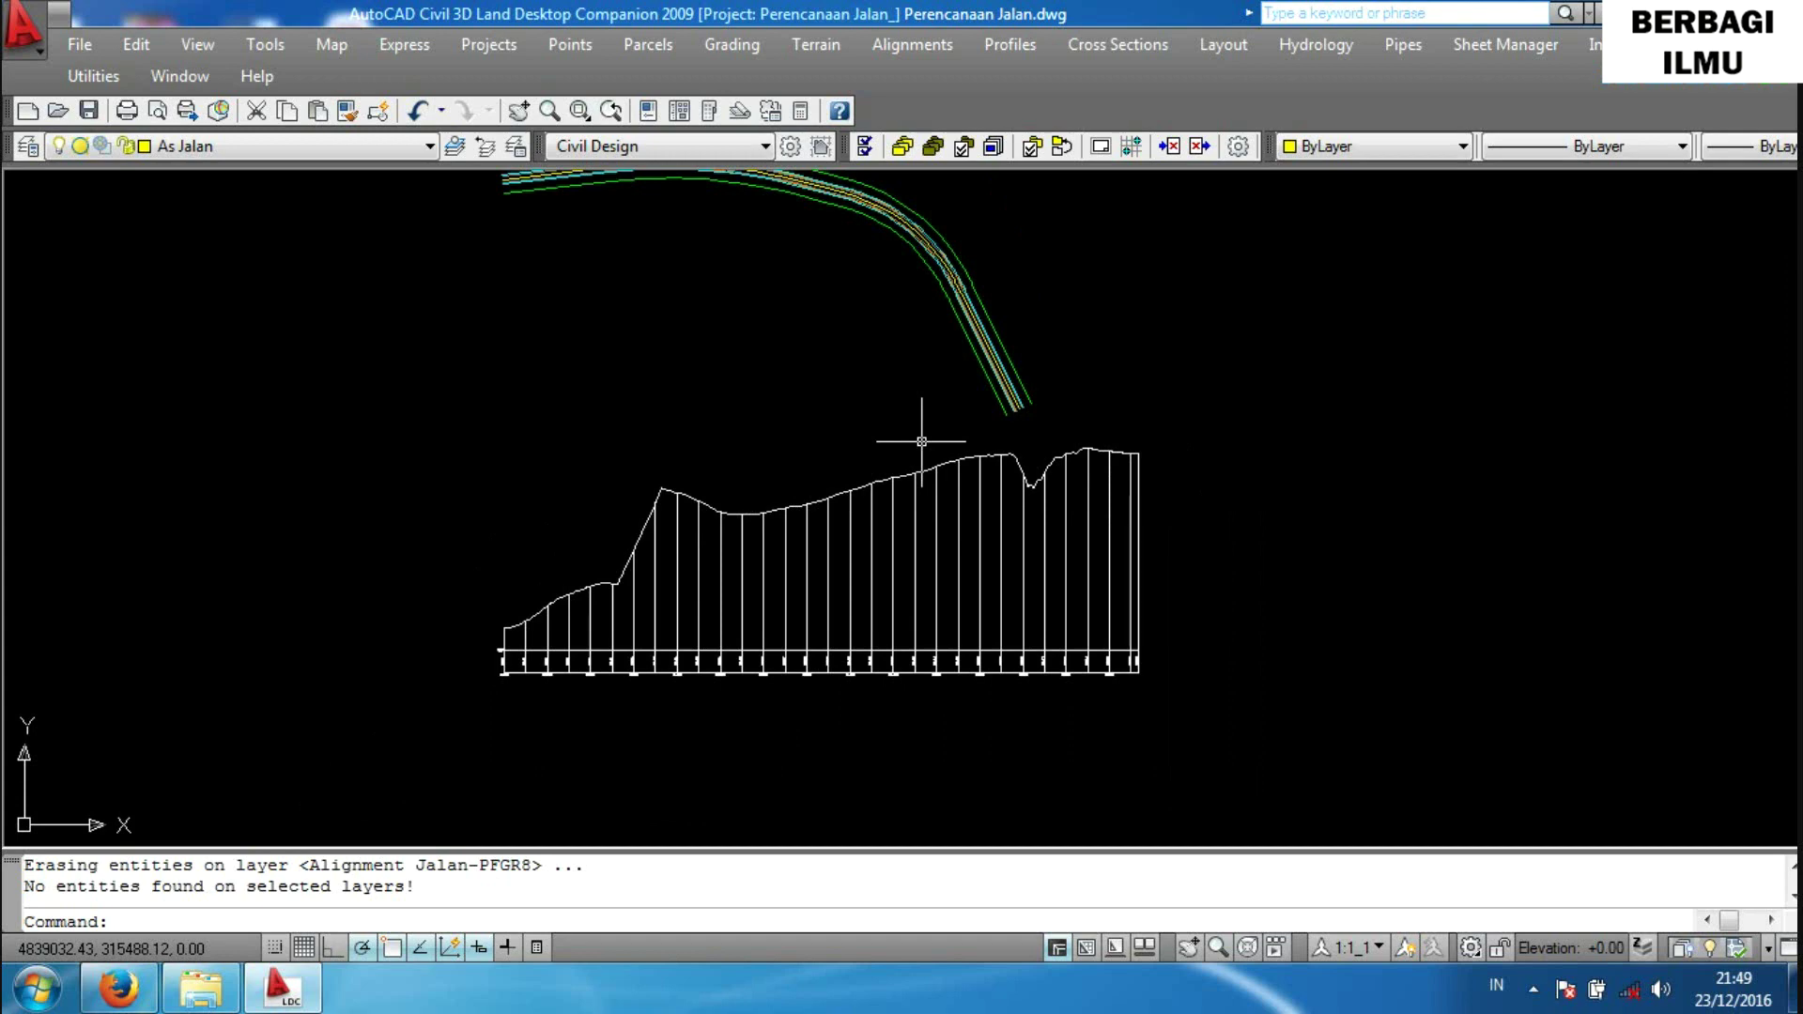
middle_click_drag(953, 391, 1073, 467)
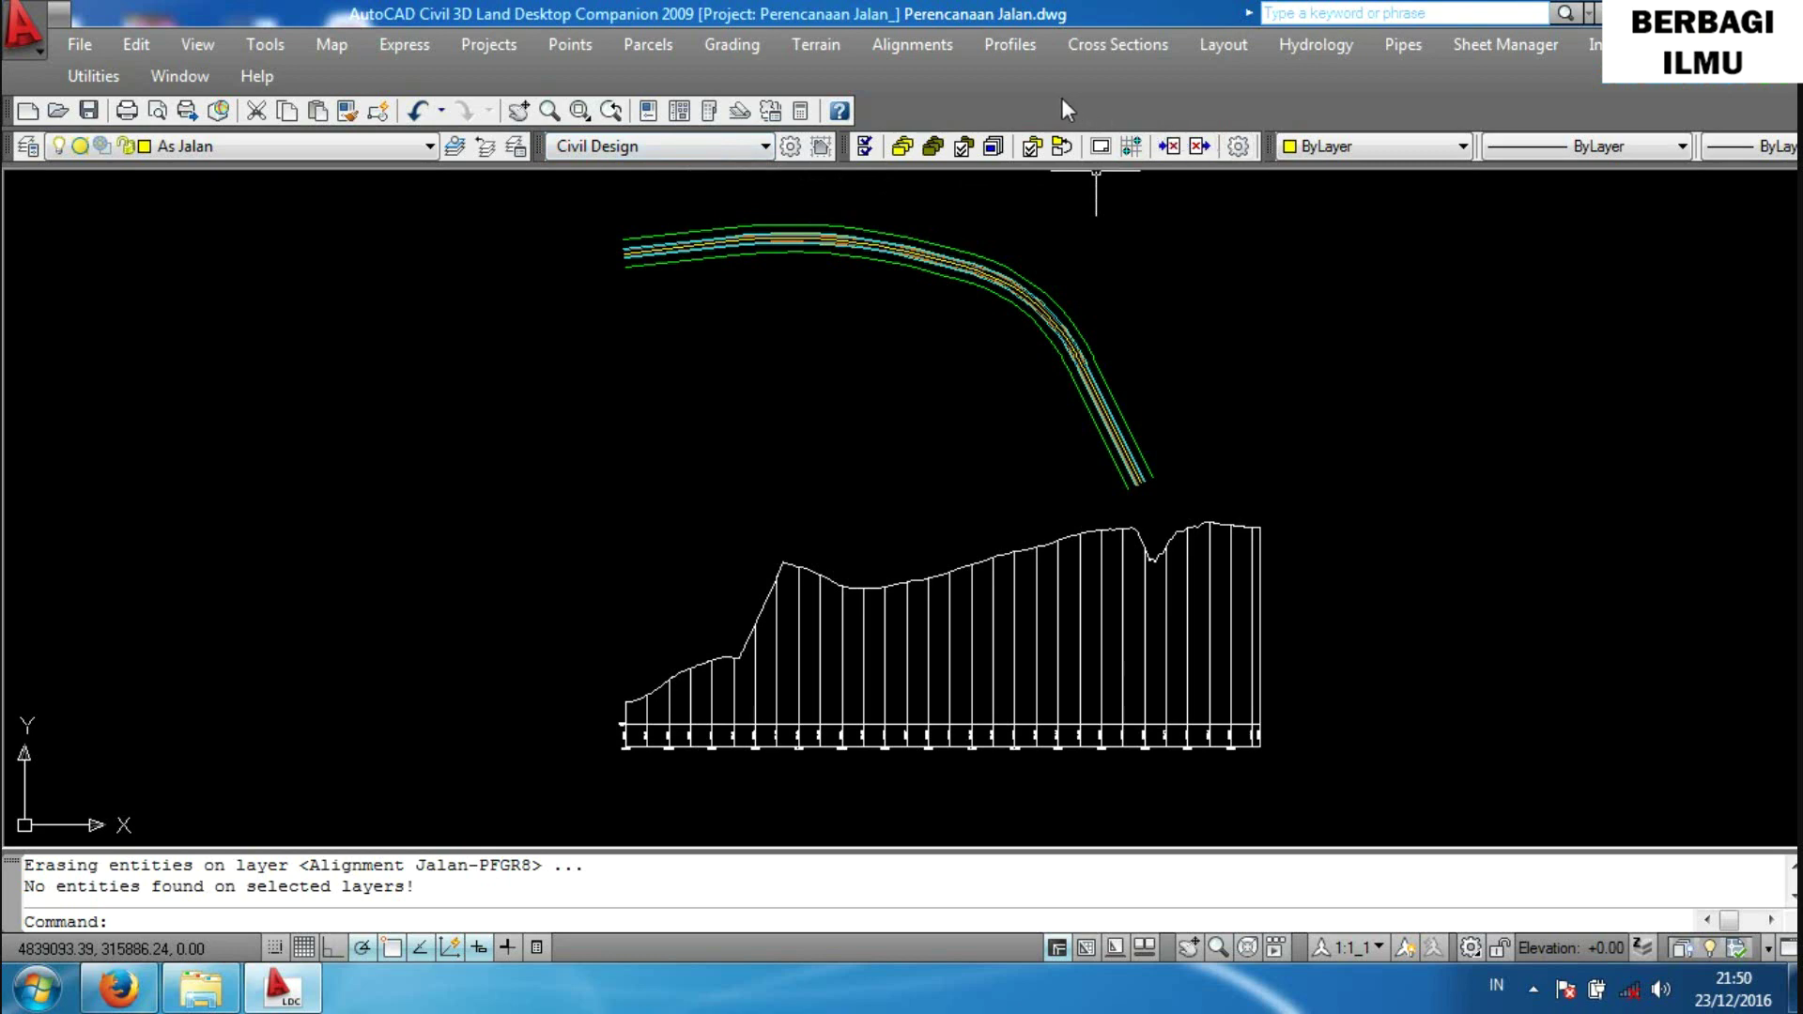
left_click(1018, 47)
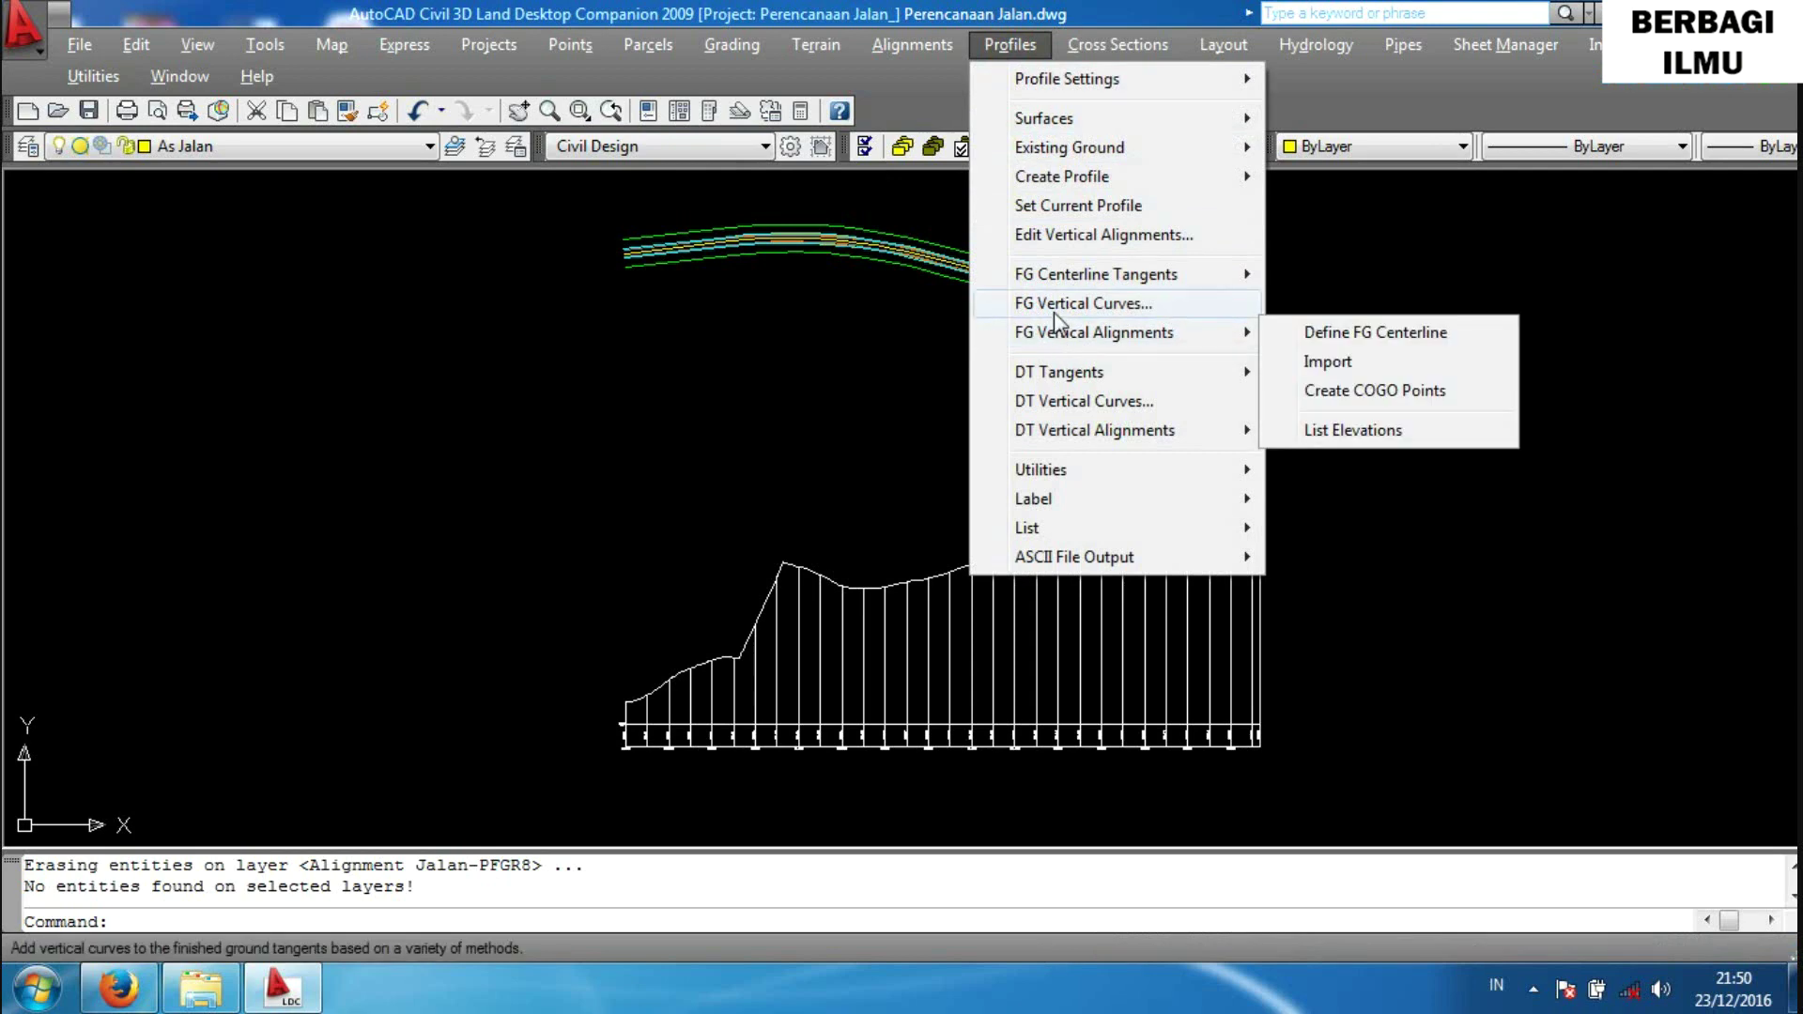
mouse_move(1062, 177)
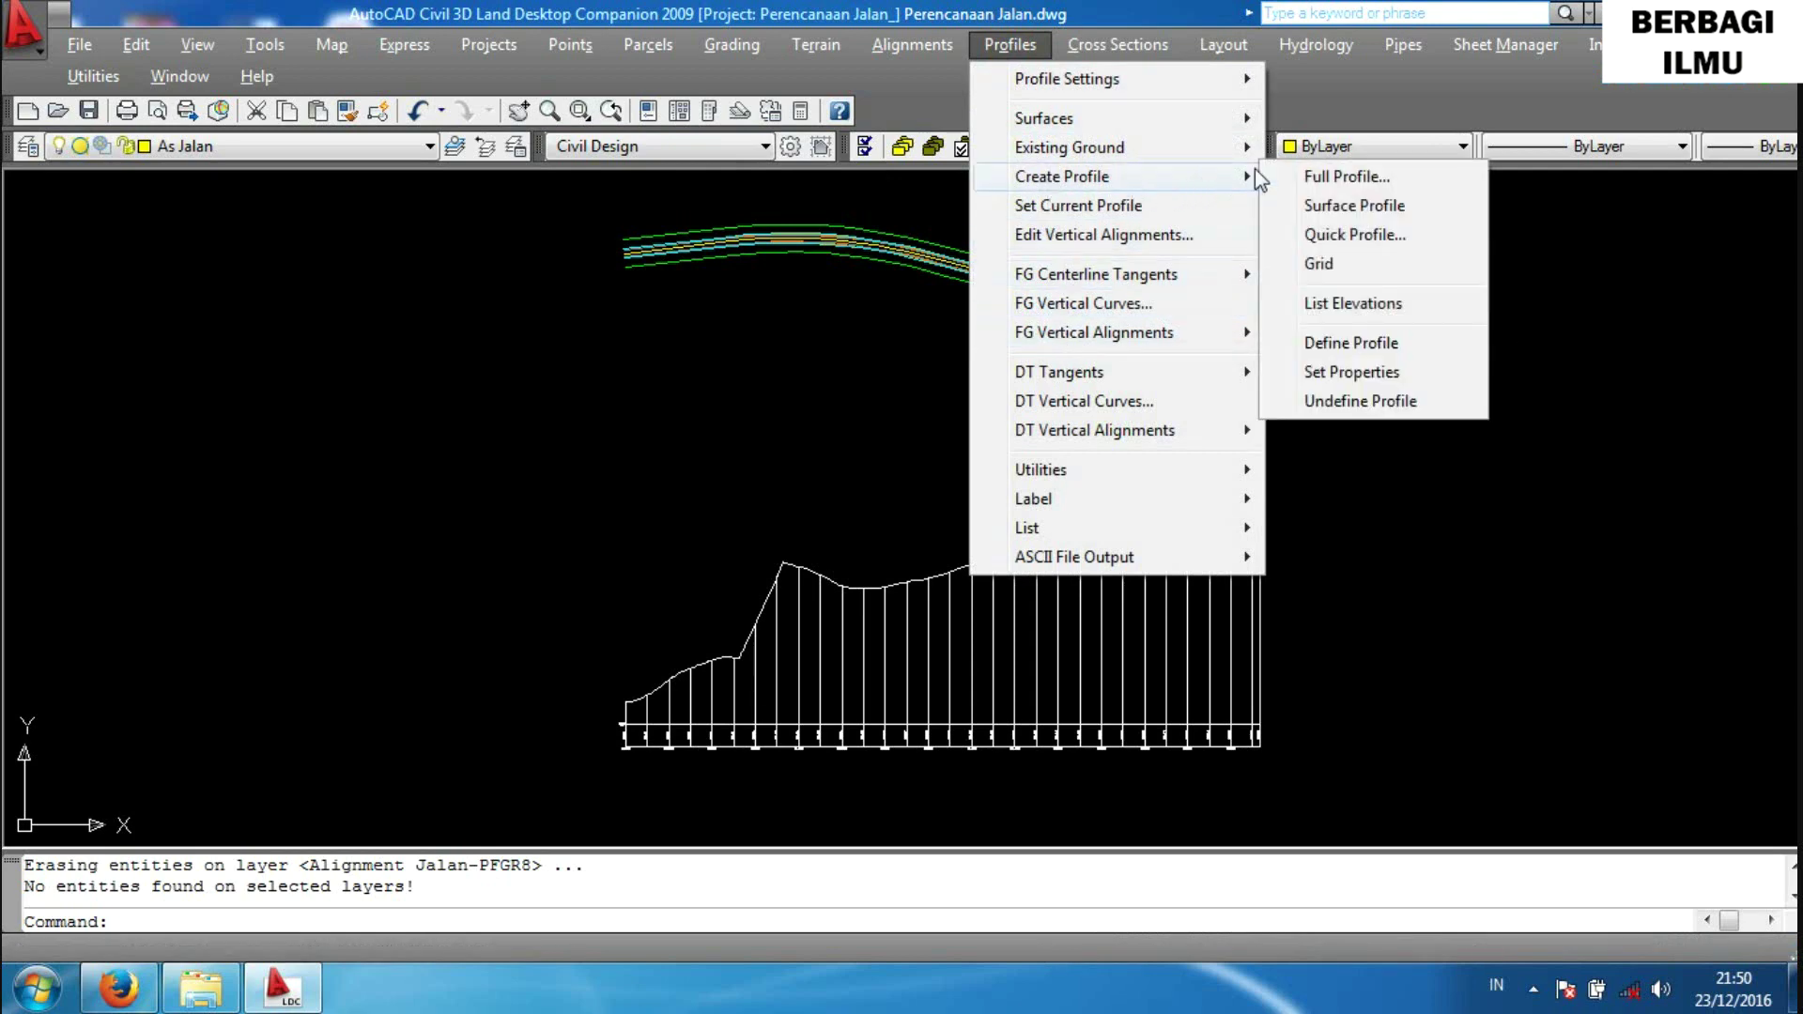
Redraw the full Jalan profile at a new start point, erasing old profile layers, and center it.
left_click(1319, 174)
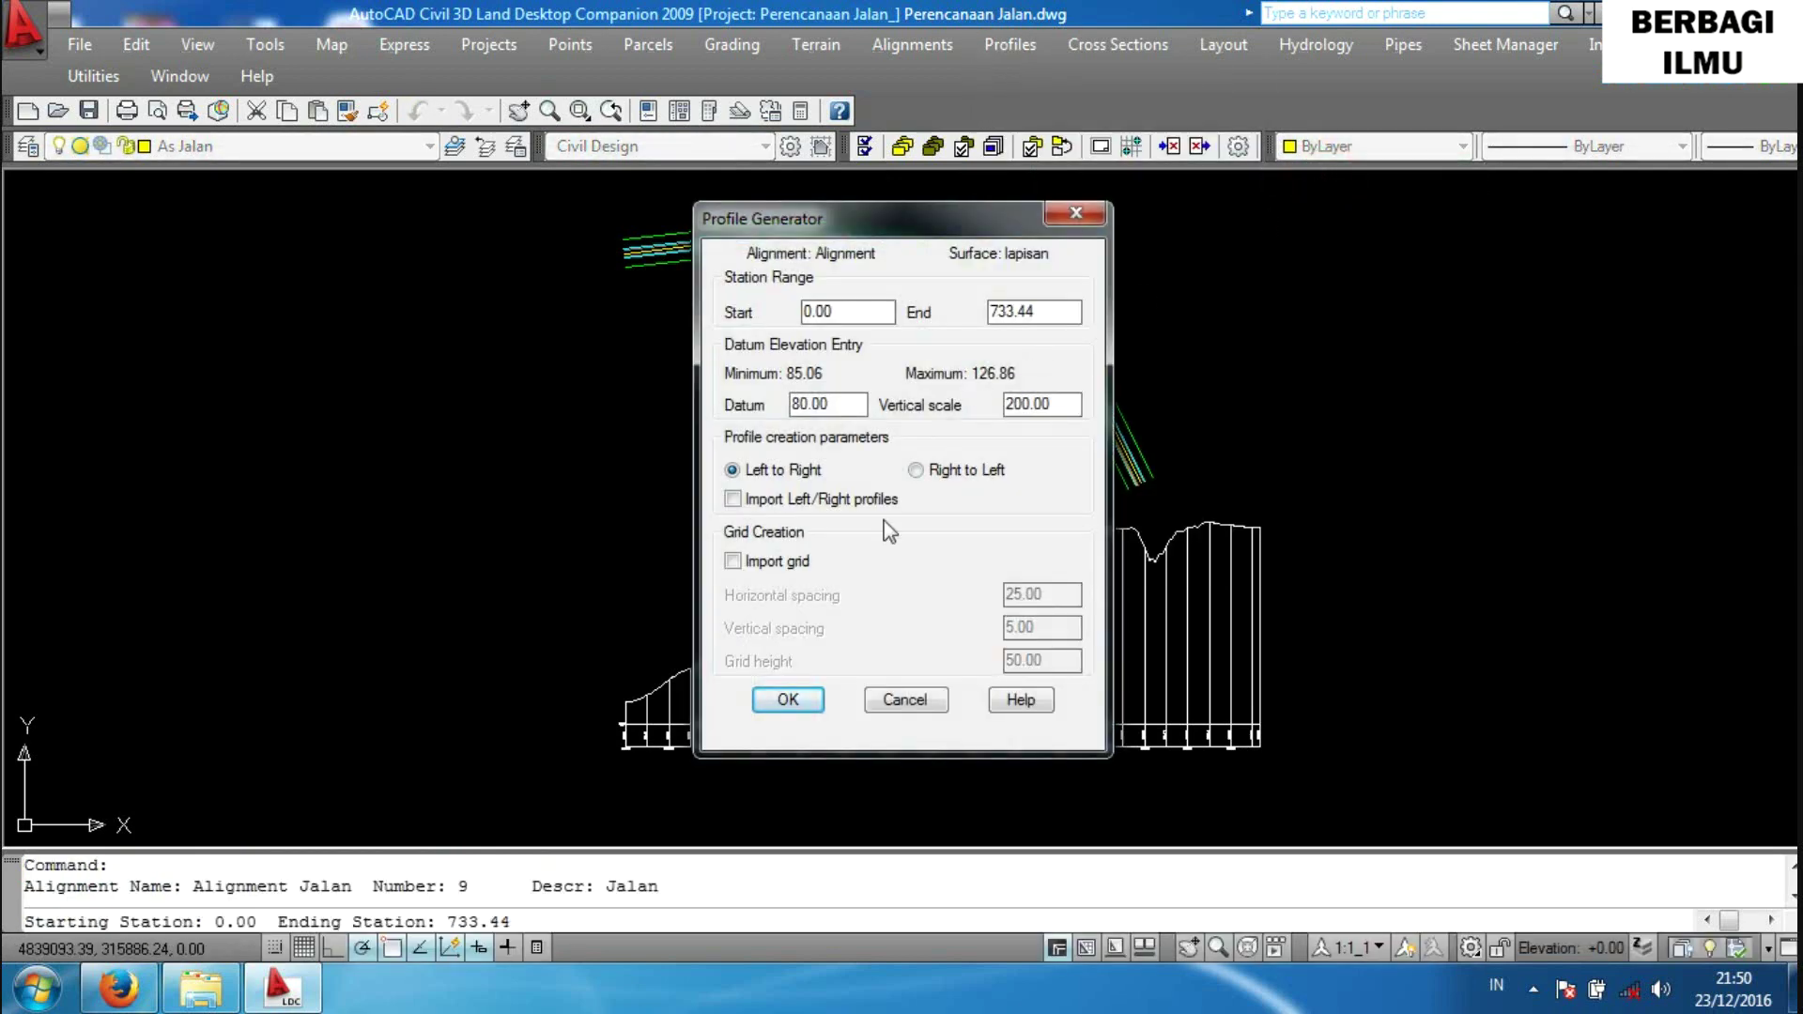
left_click(789, 700)
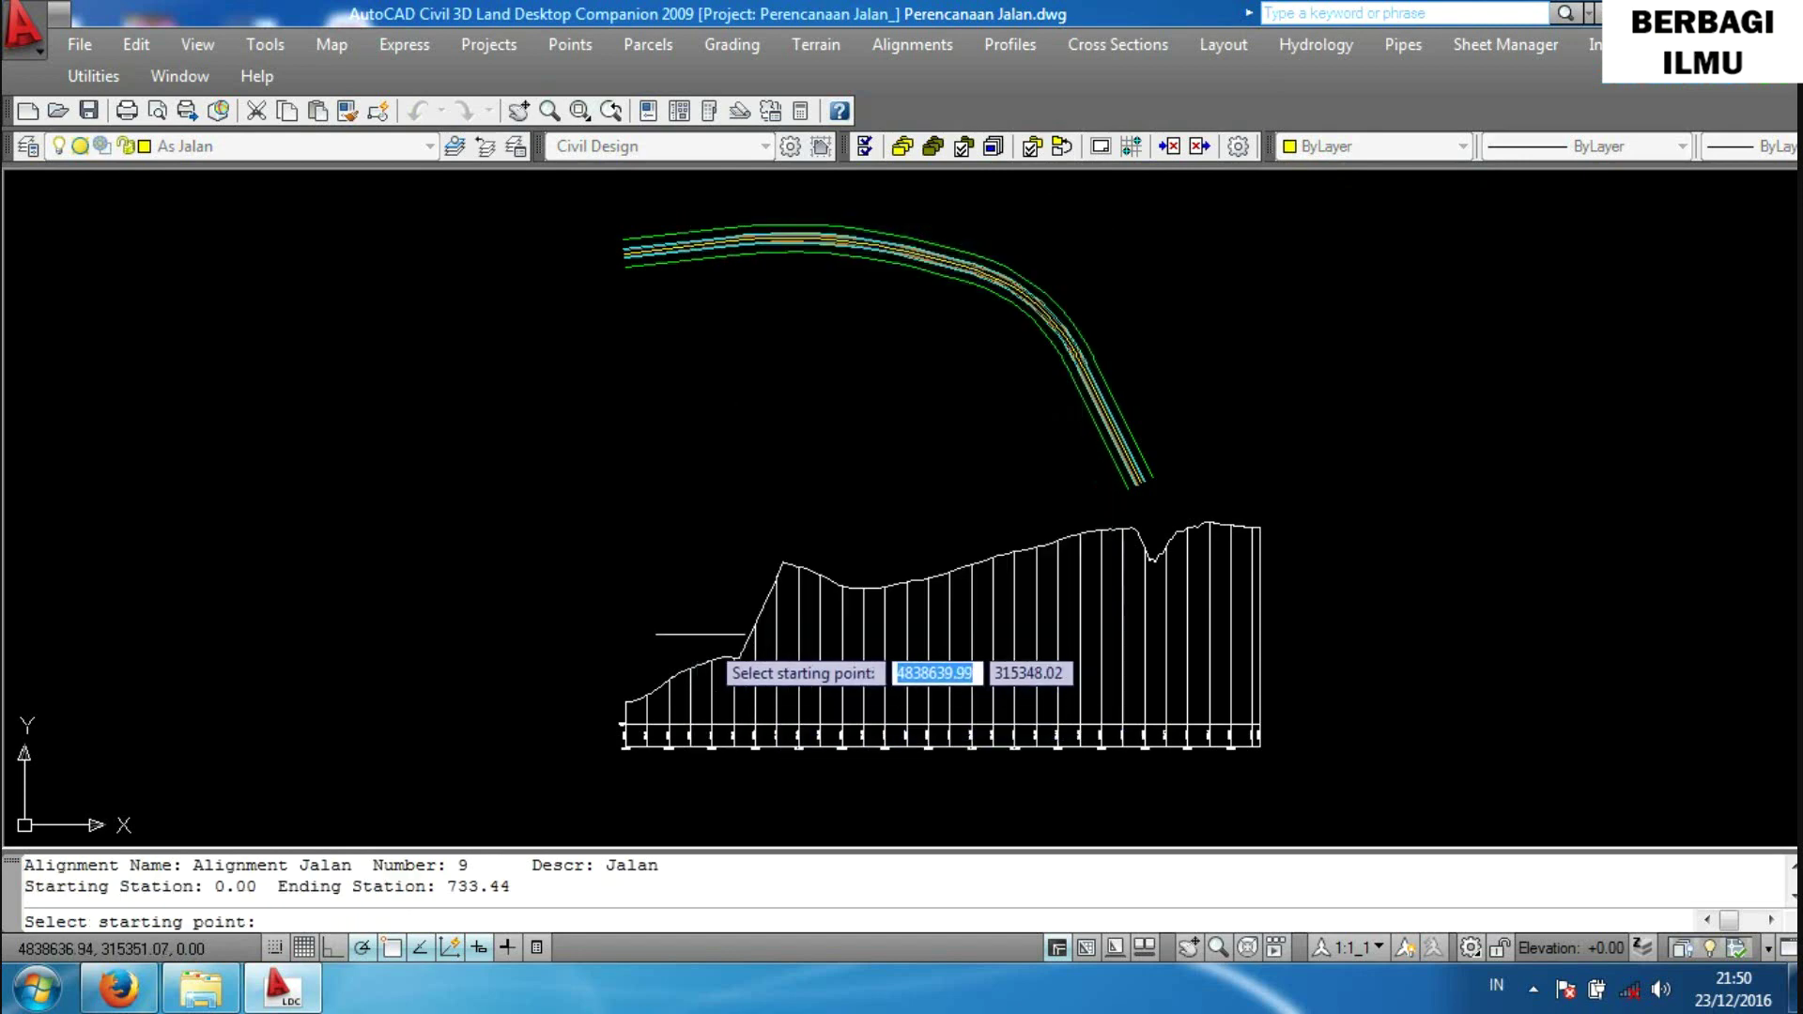
scroll(629, 639, "down", 2)
middle_click_drag(629, 648, 707, 440)
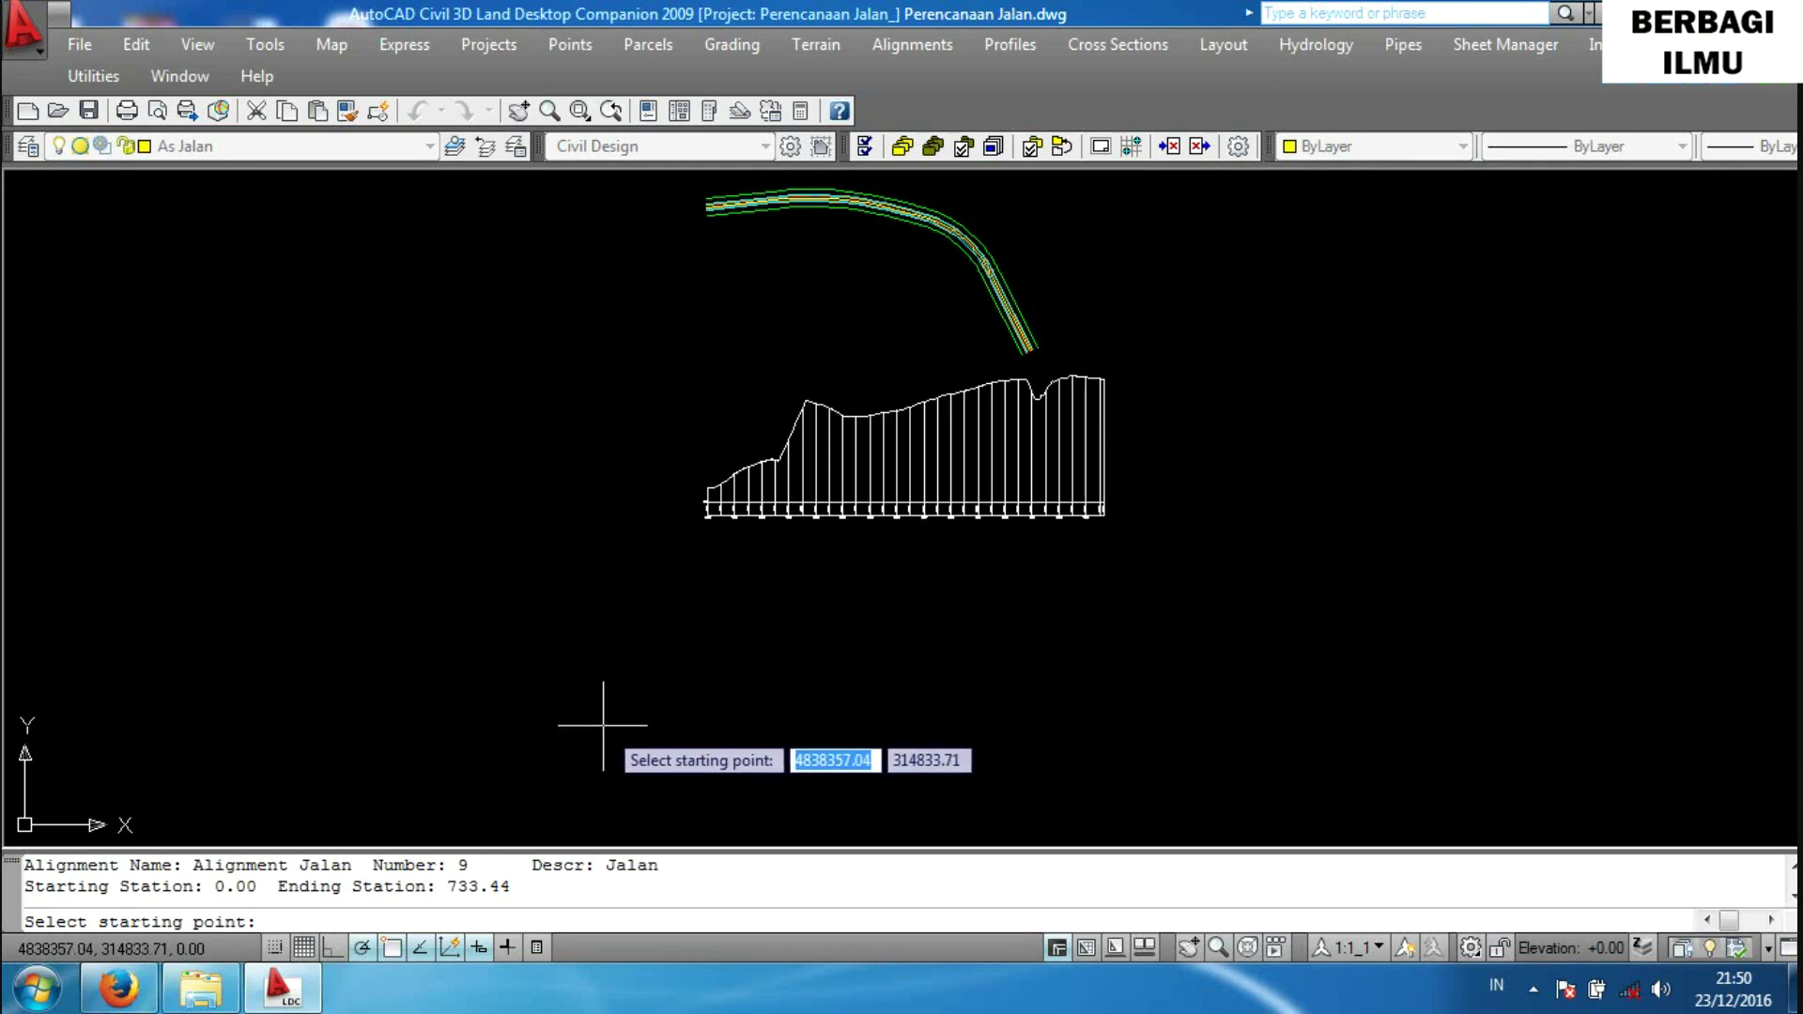
left_click(603, 725)
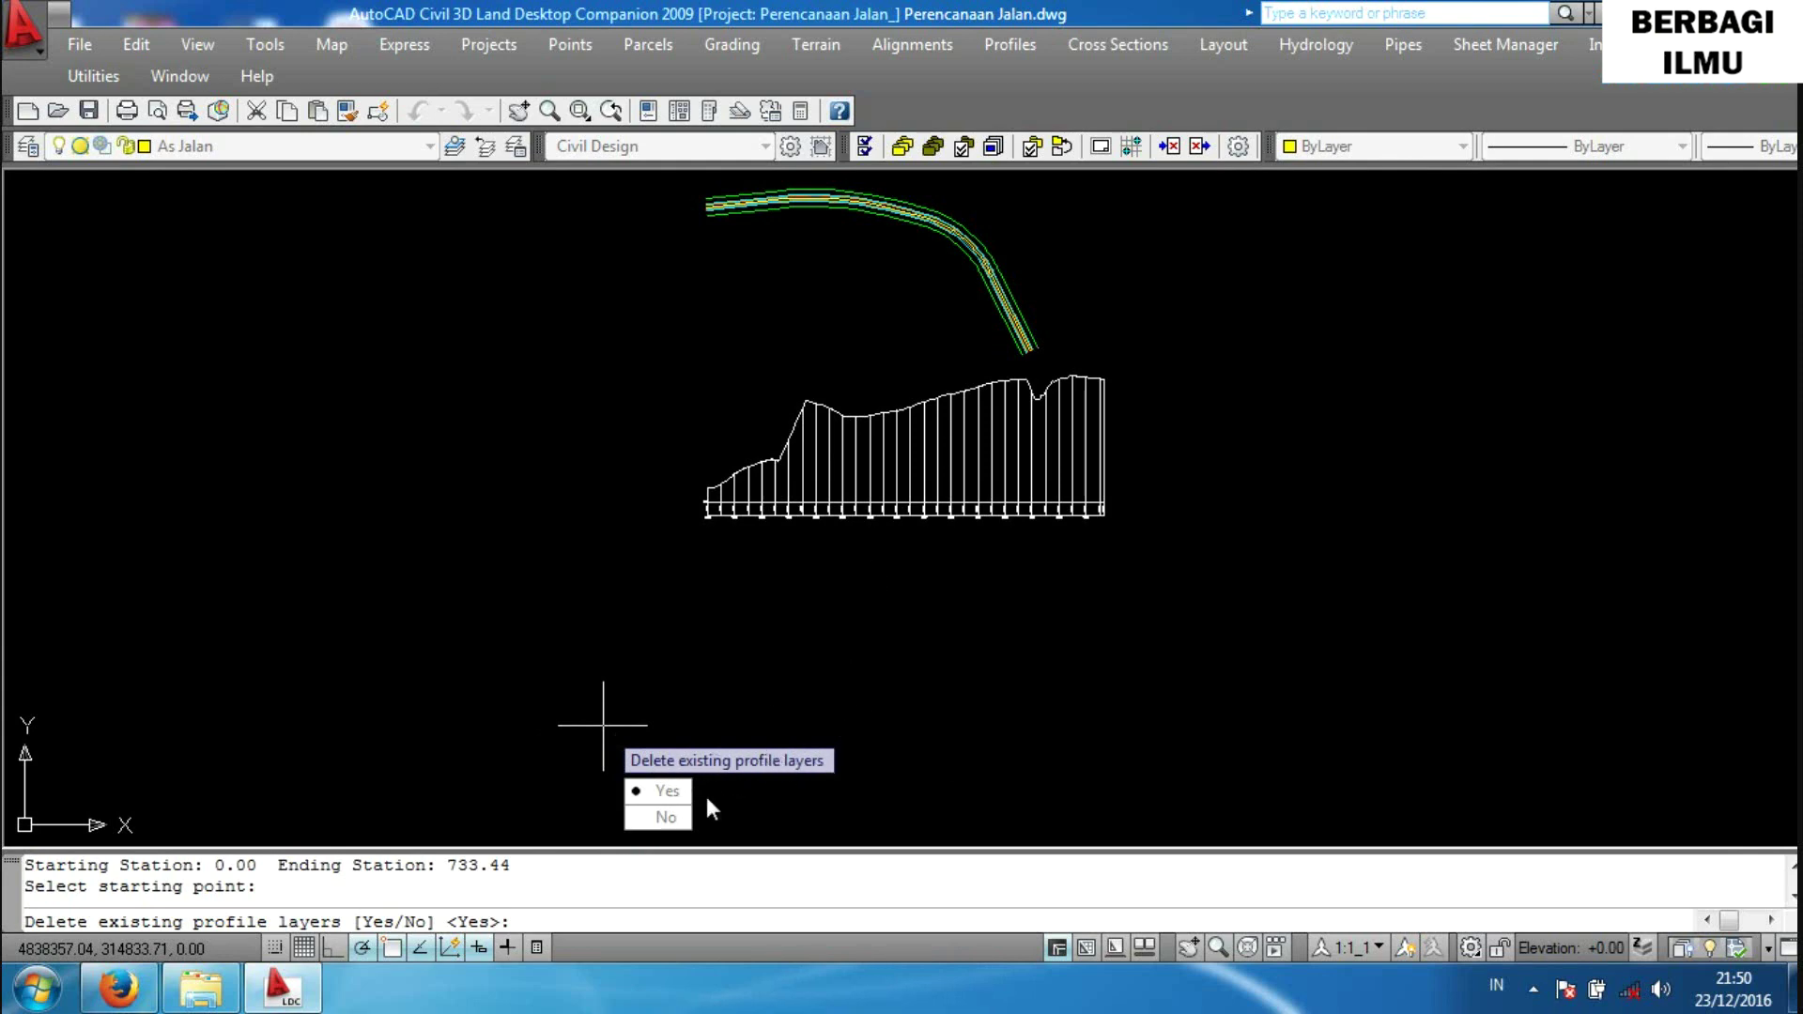
left_click(665, 793)
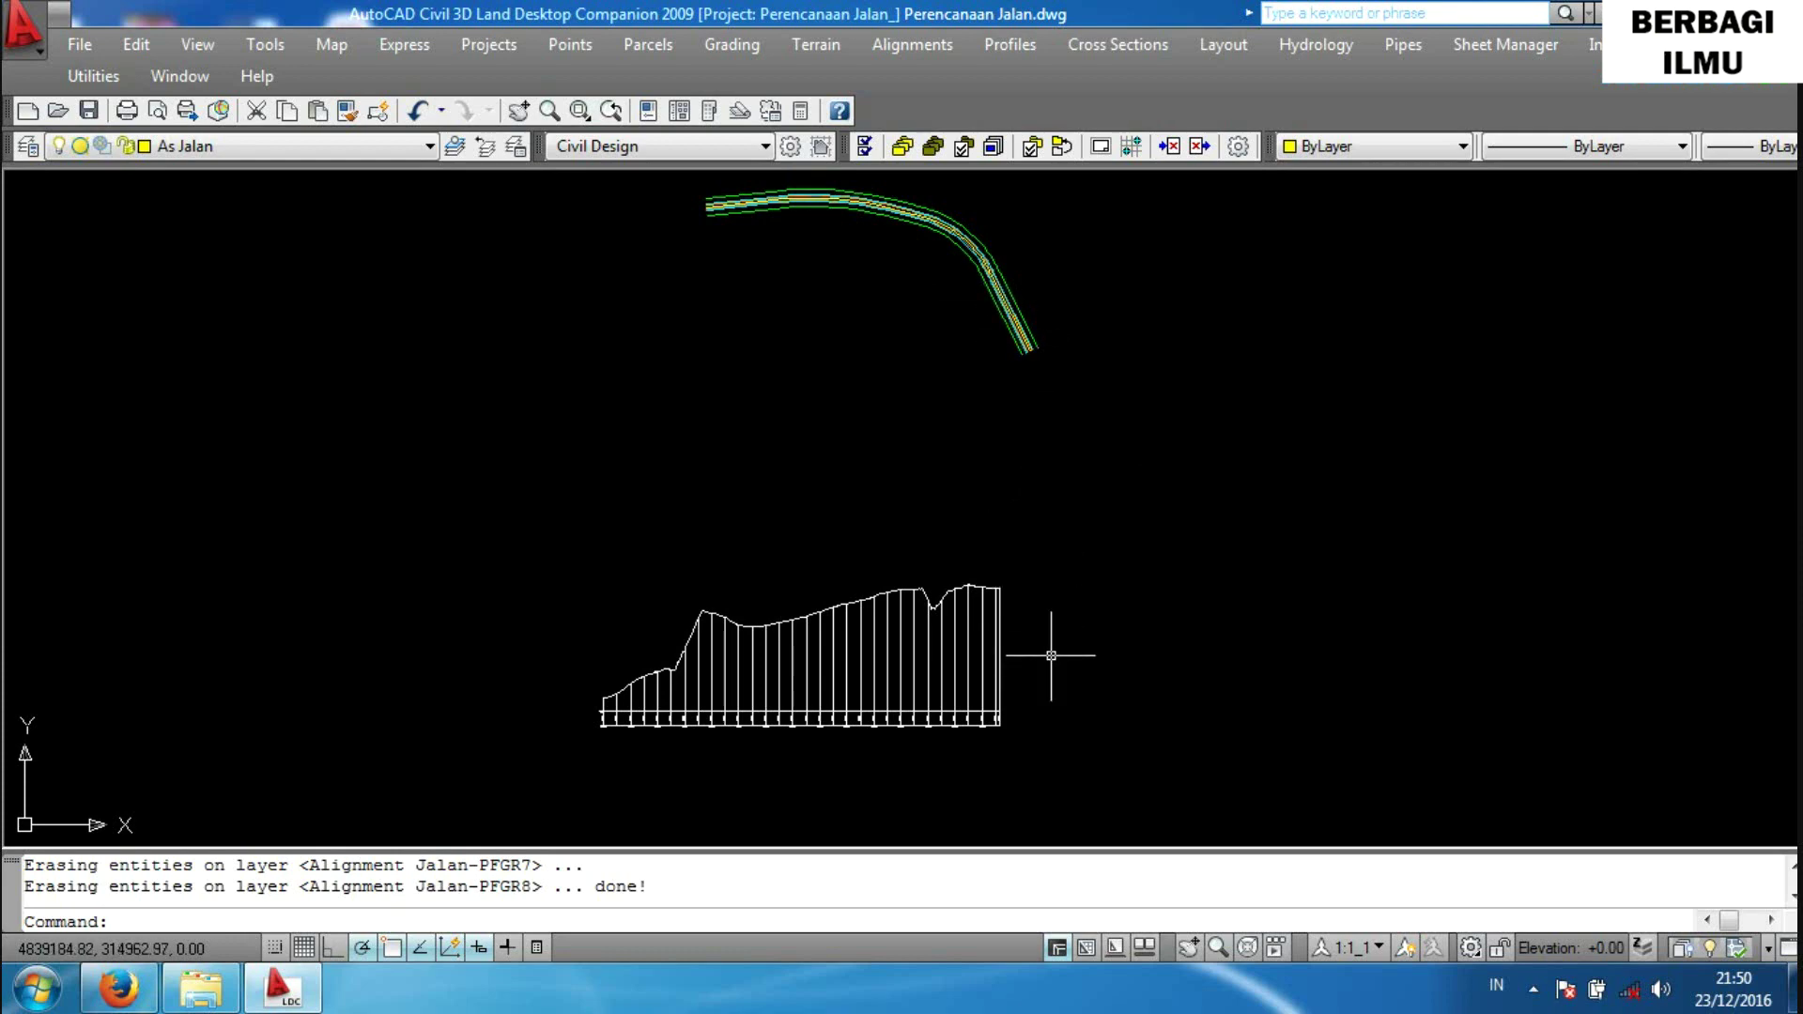
scroll(1059, 637, "up", 3)
middle_click_drag(1034, 672, 1379, 457)
scroll(764, 592, "up", 2)
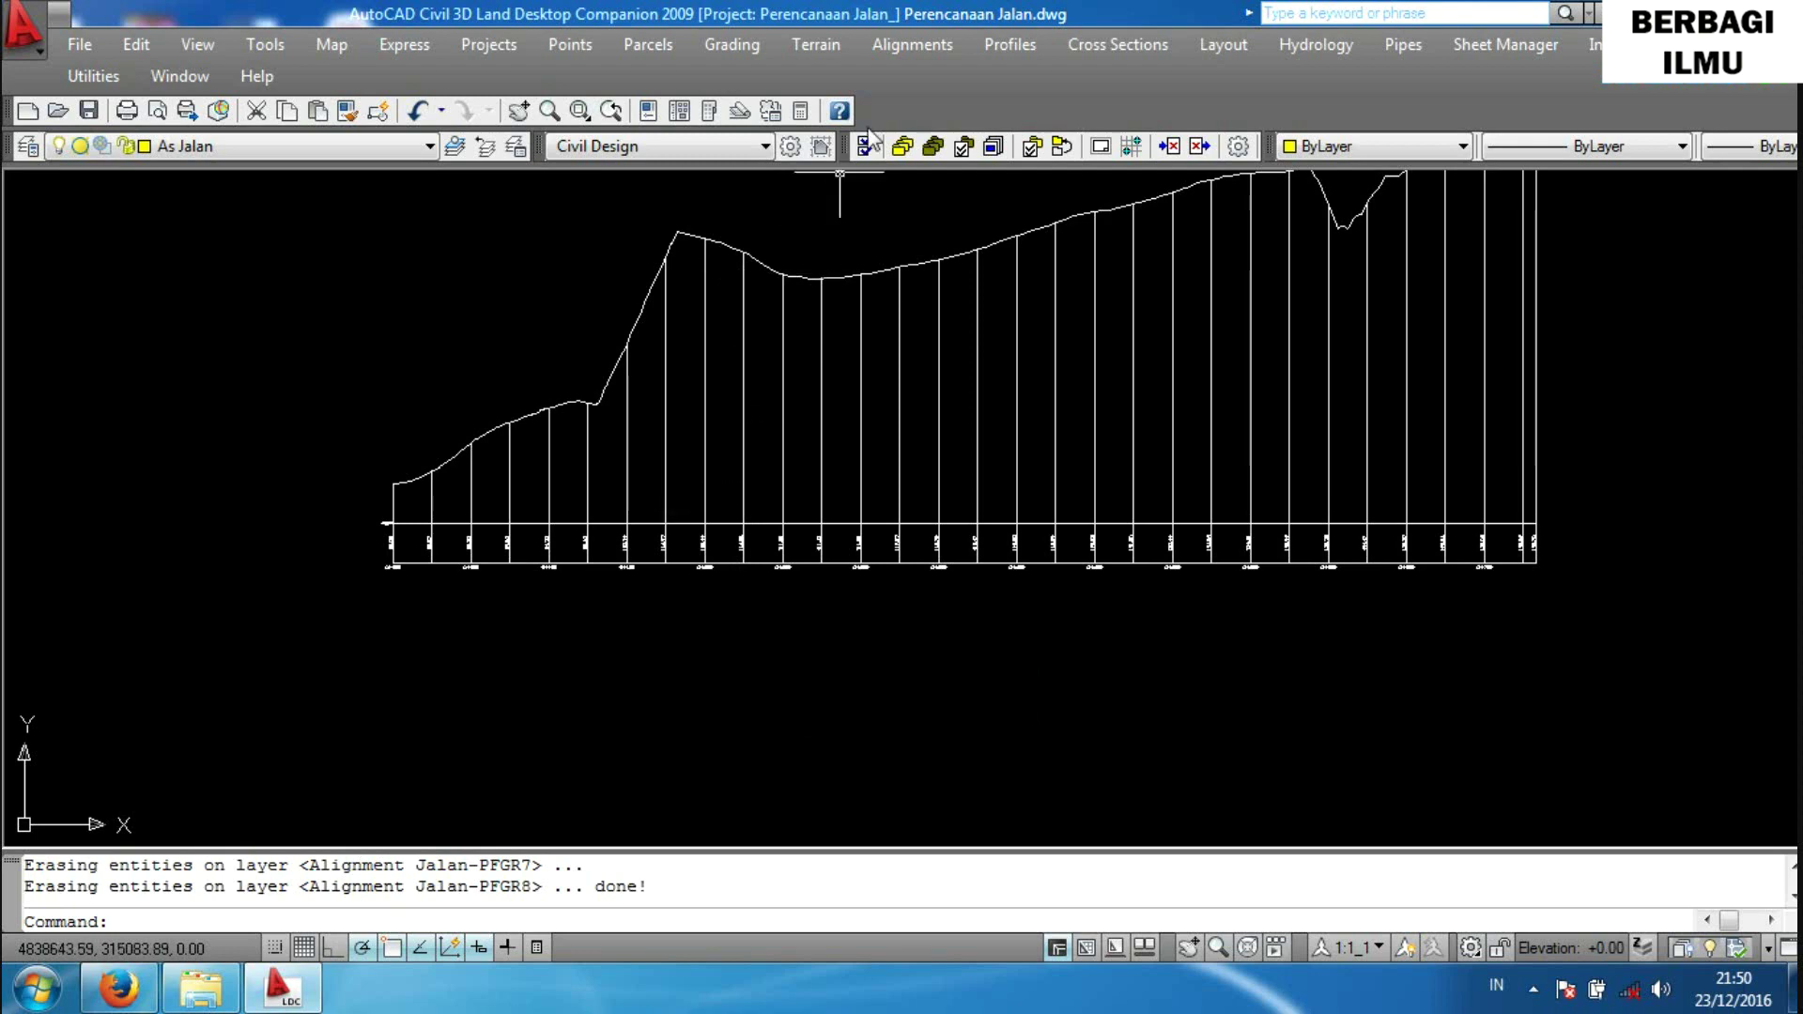
Set the drawn Jalan ground profile as the current profile with Set Current Profile.
left_click(997, 47)
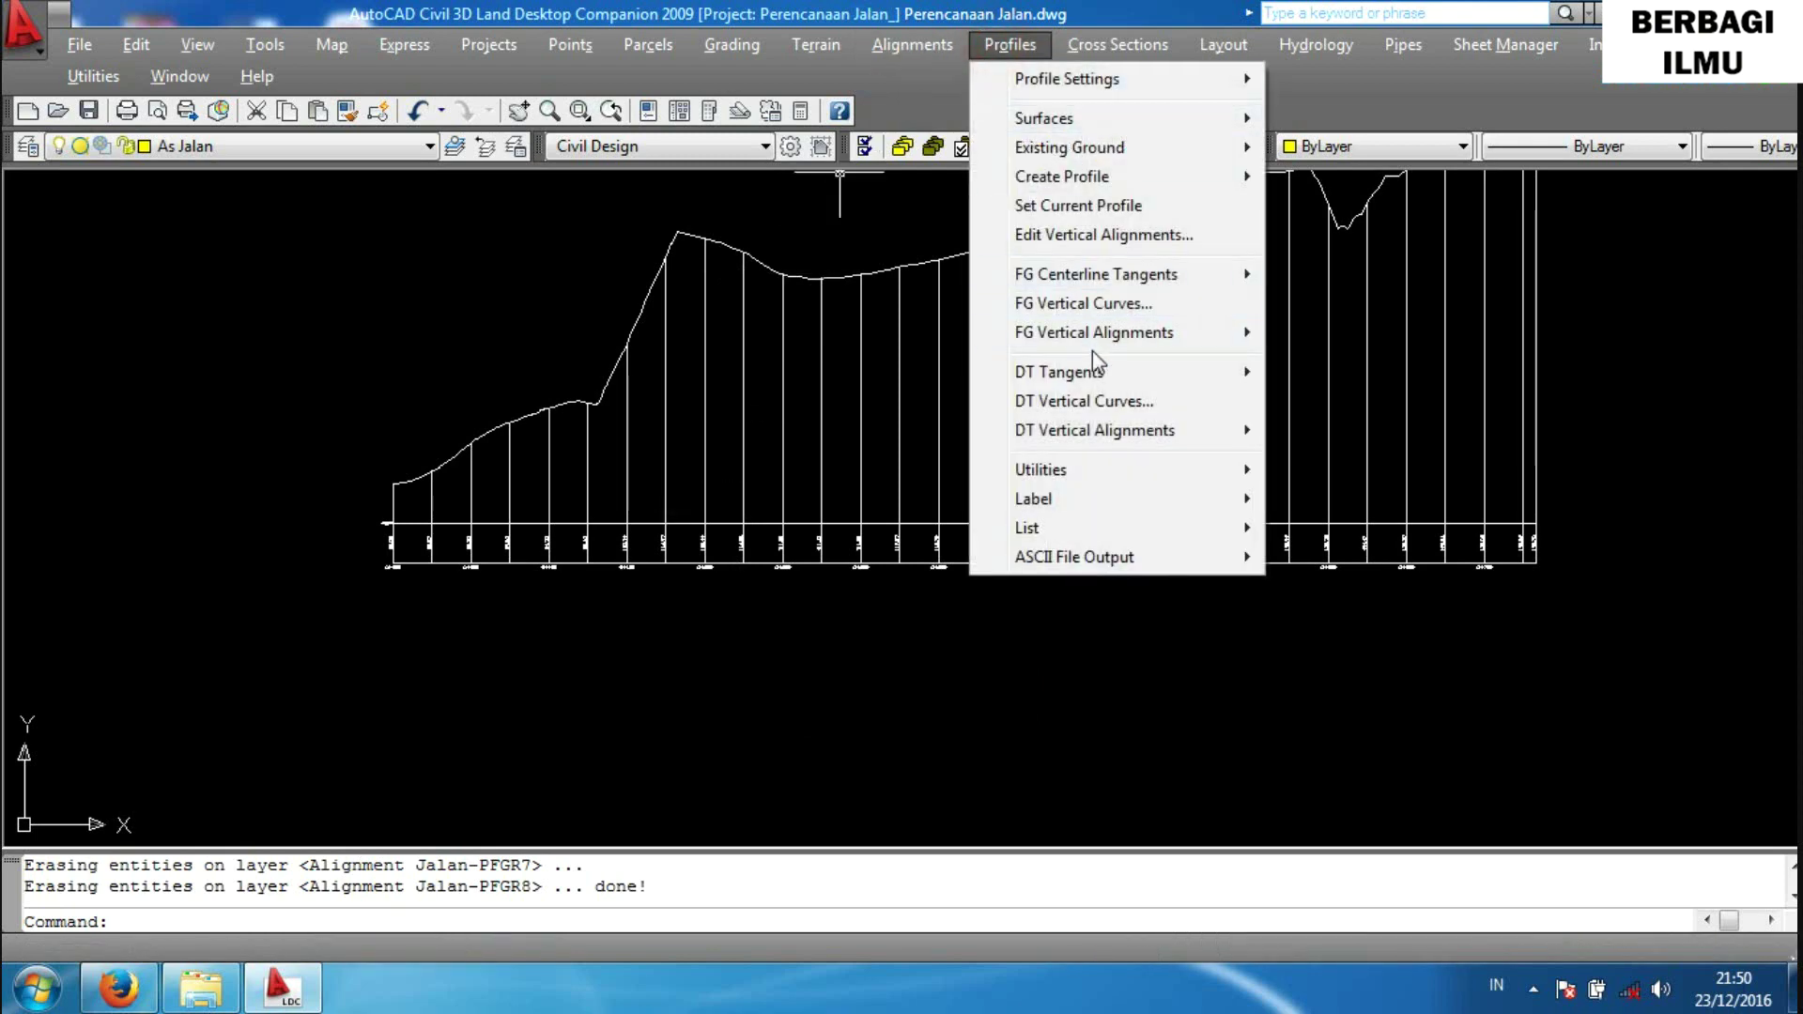
left_click(1077, 205)
scroll(807, 395, "up", 2)
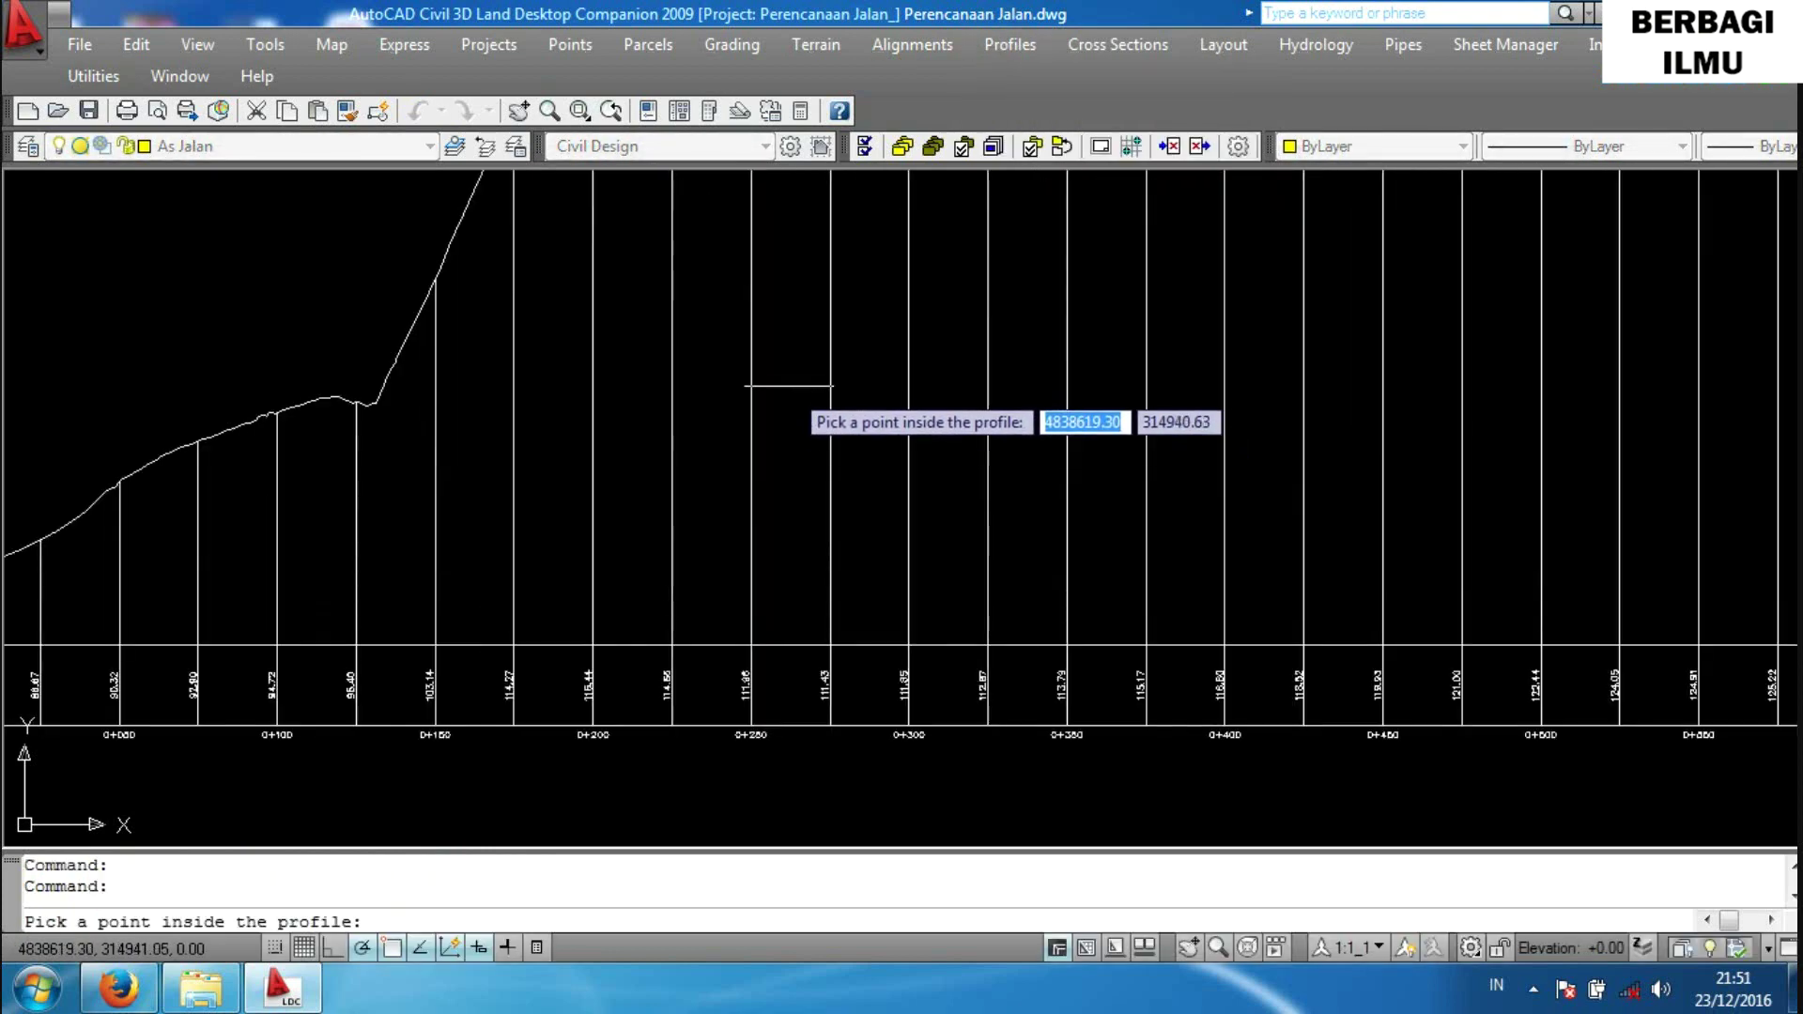
left_click(791, 376)
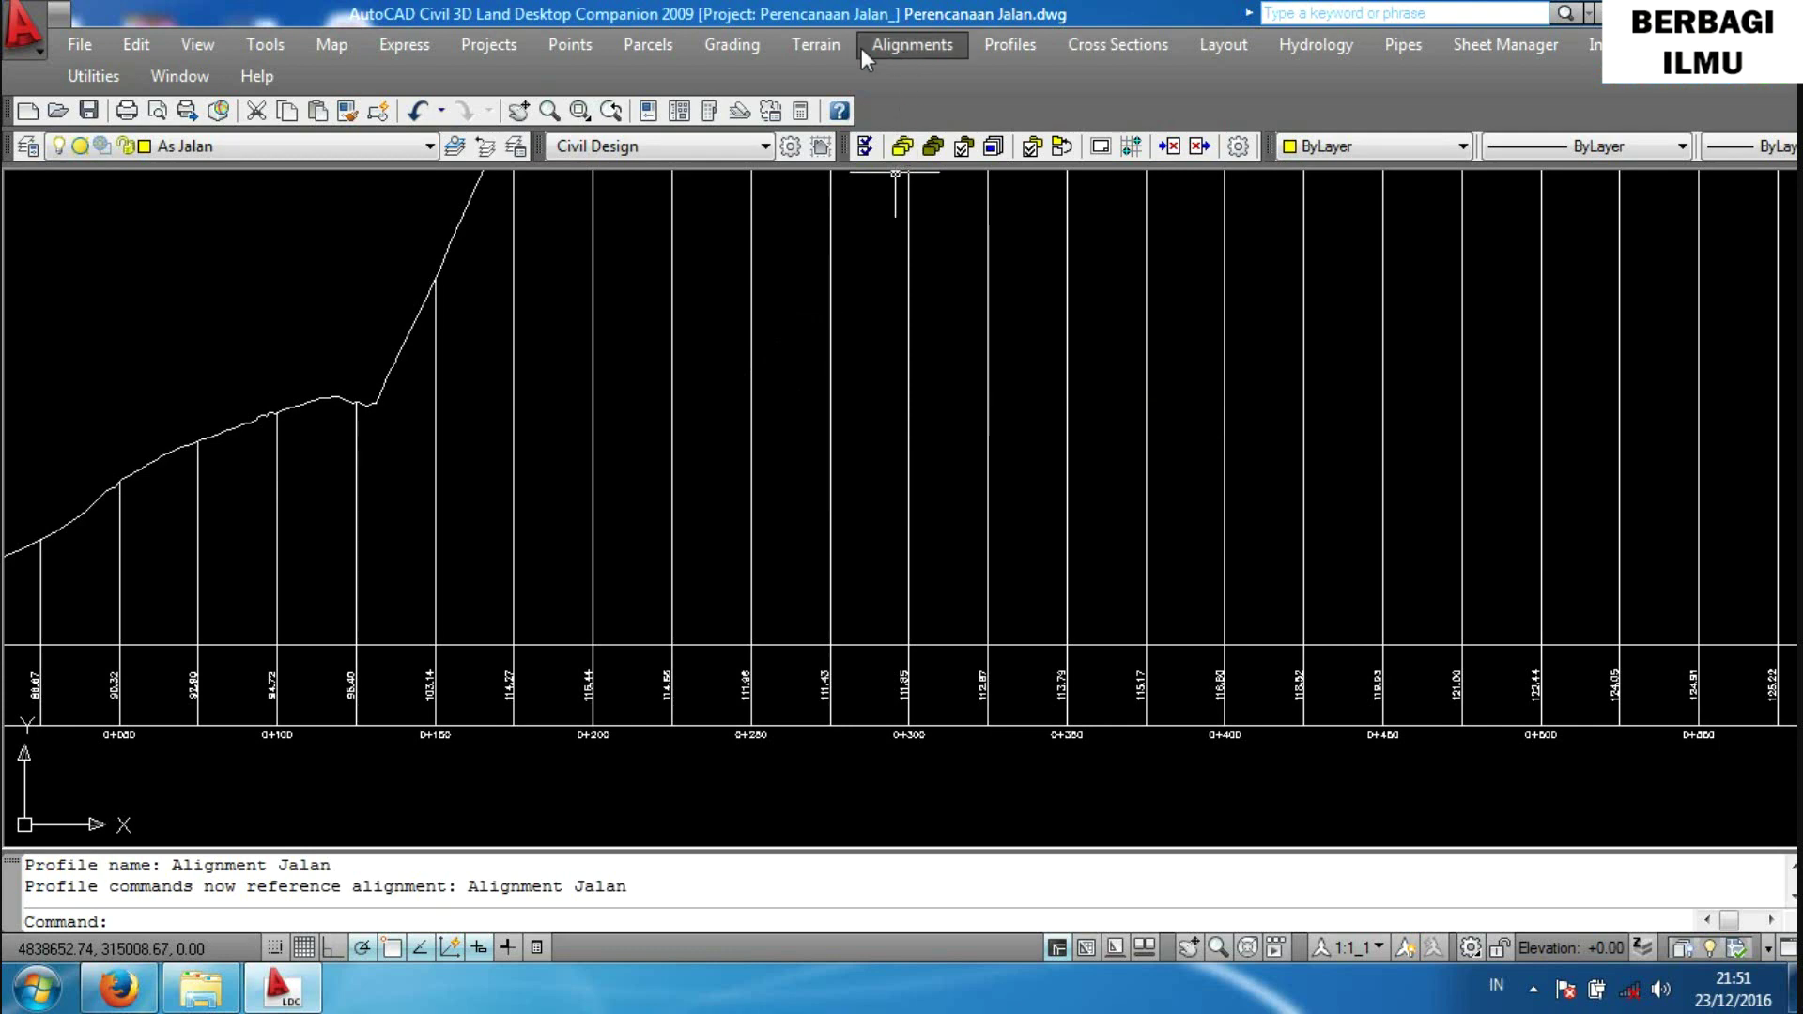
left_click(991, 55)
mouse_move(1059, 372)
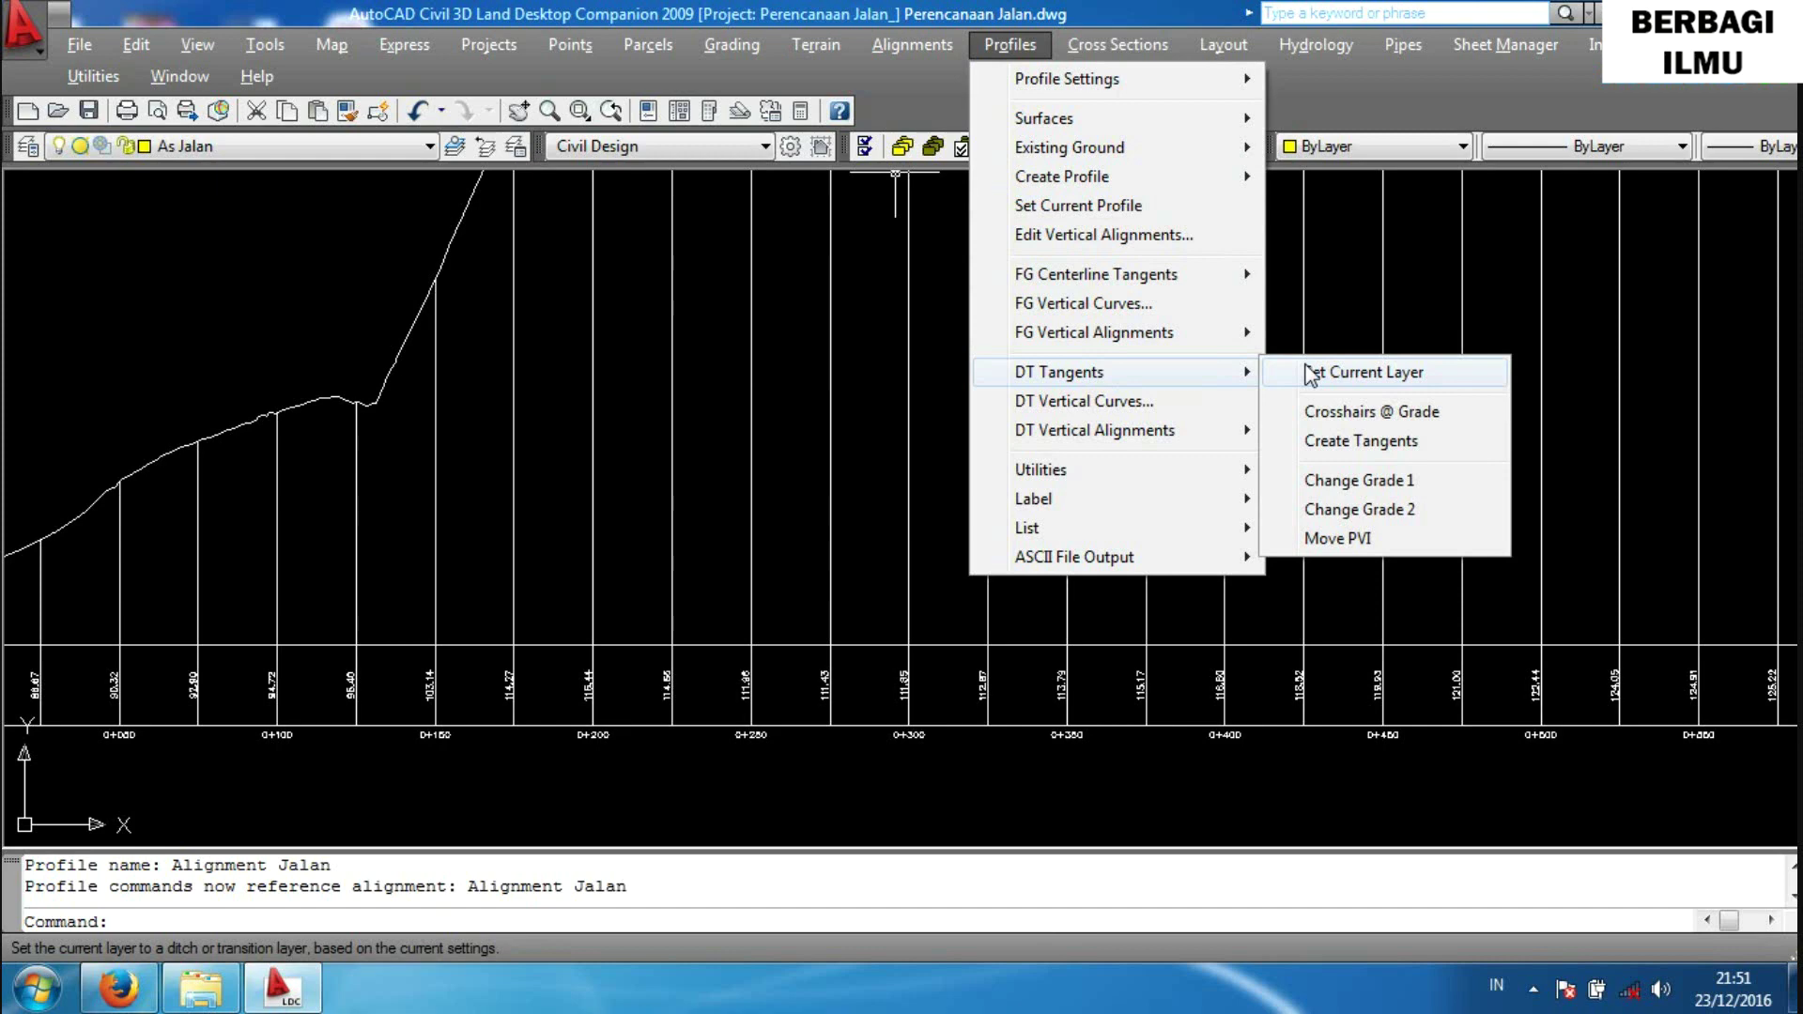
Start Center tangents at the profile's left end, accepting the default start station.
left_click(1324, 441)
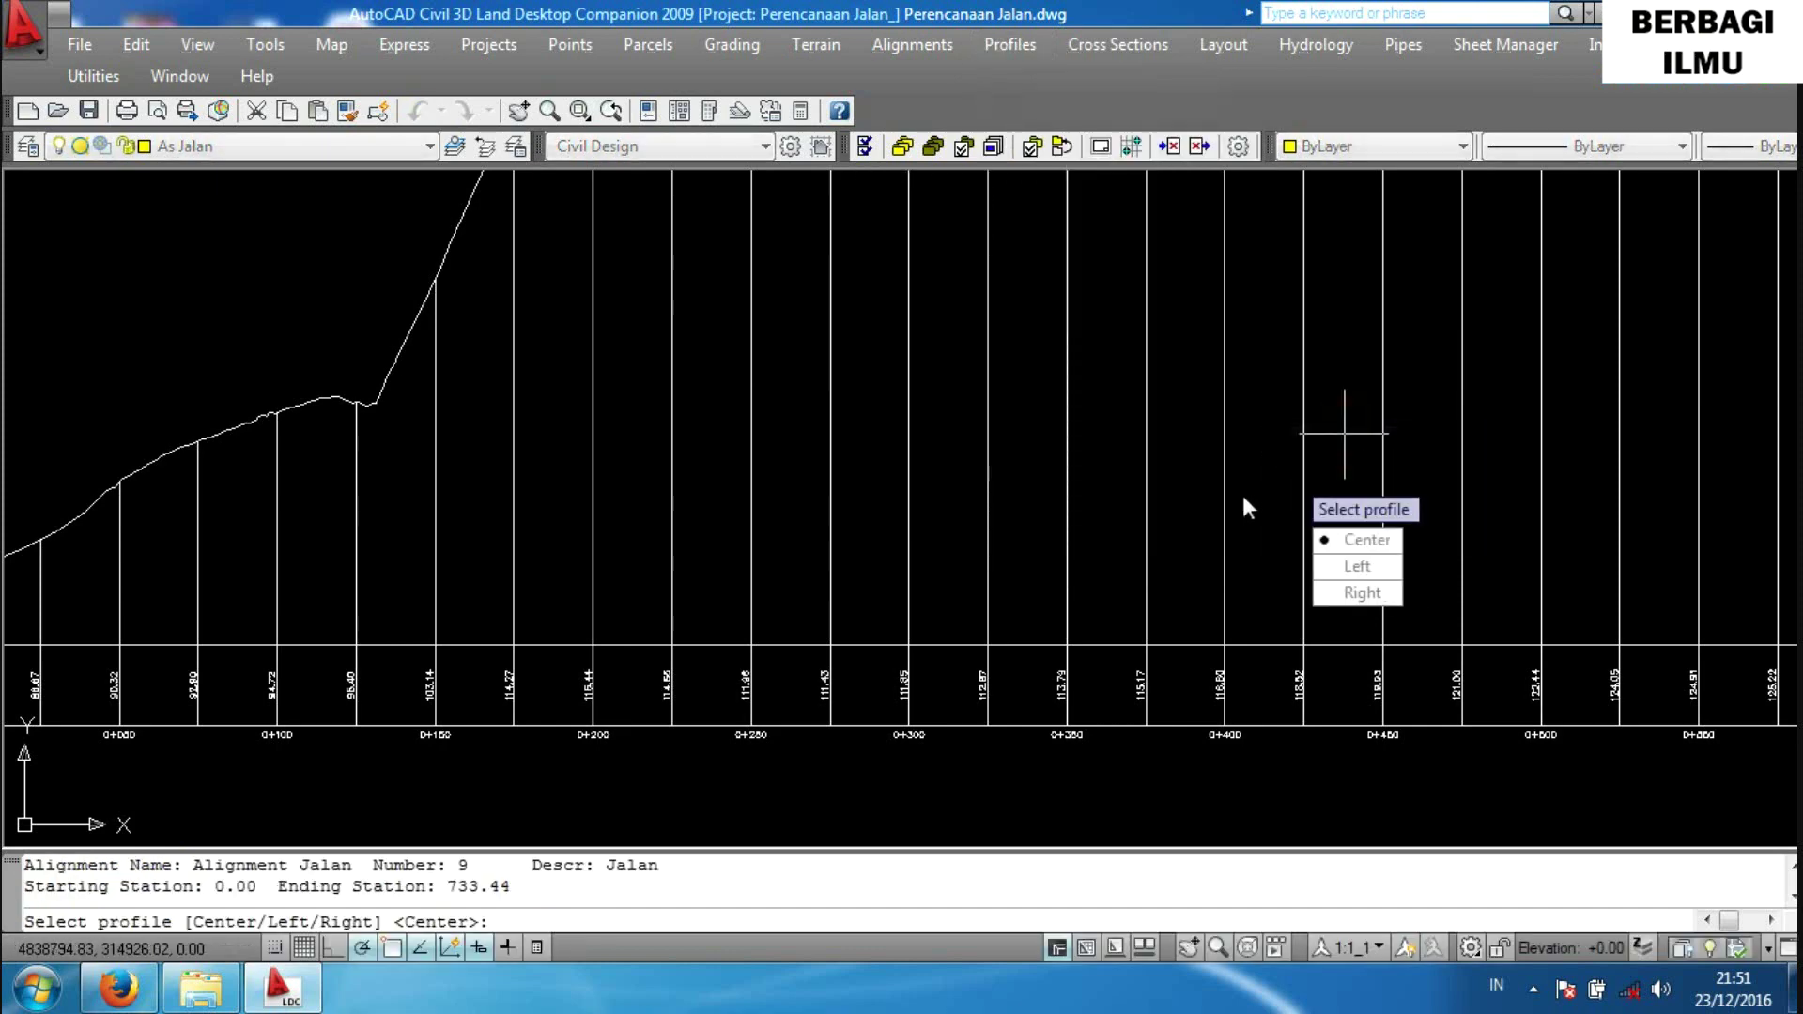
left_click(1364, 540)
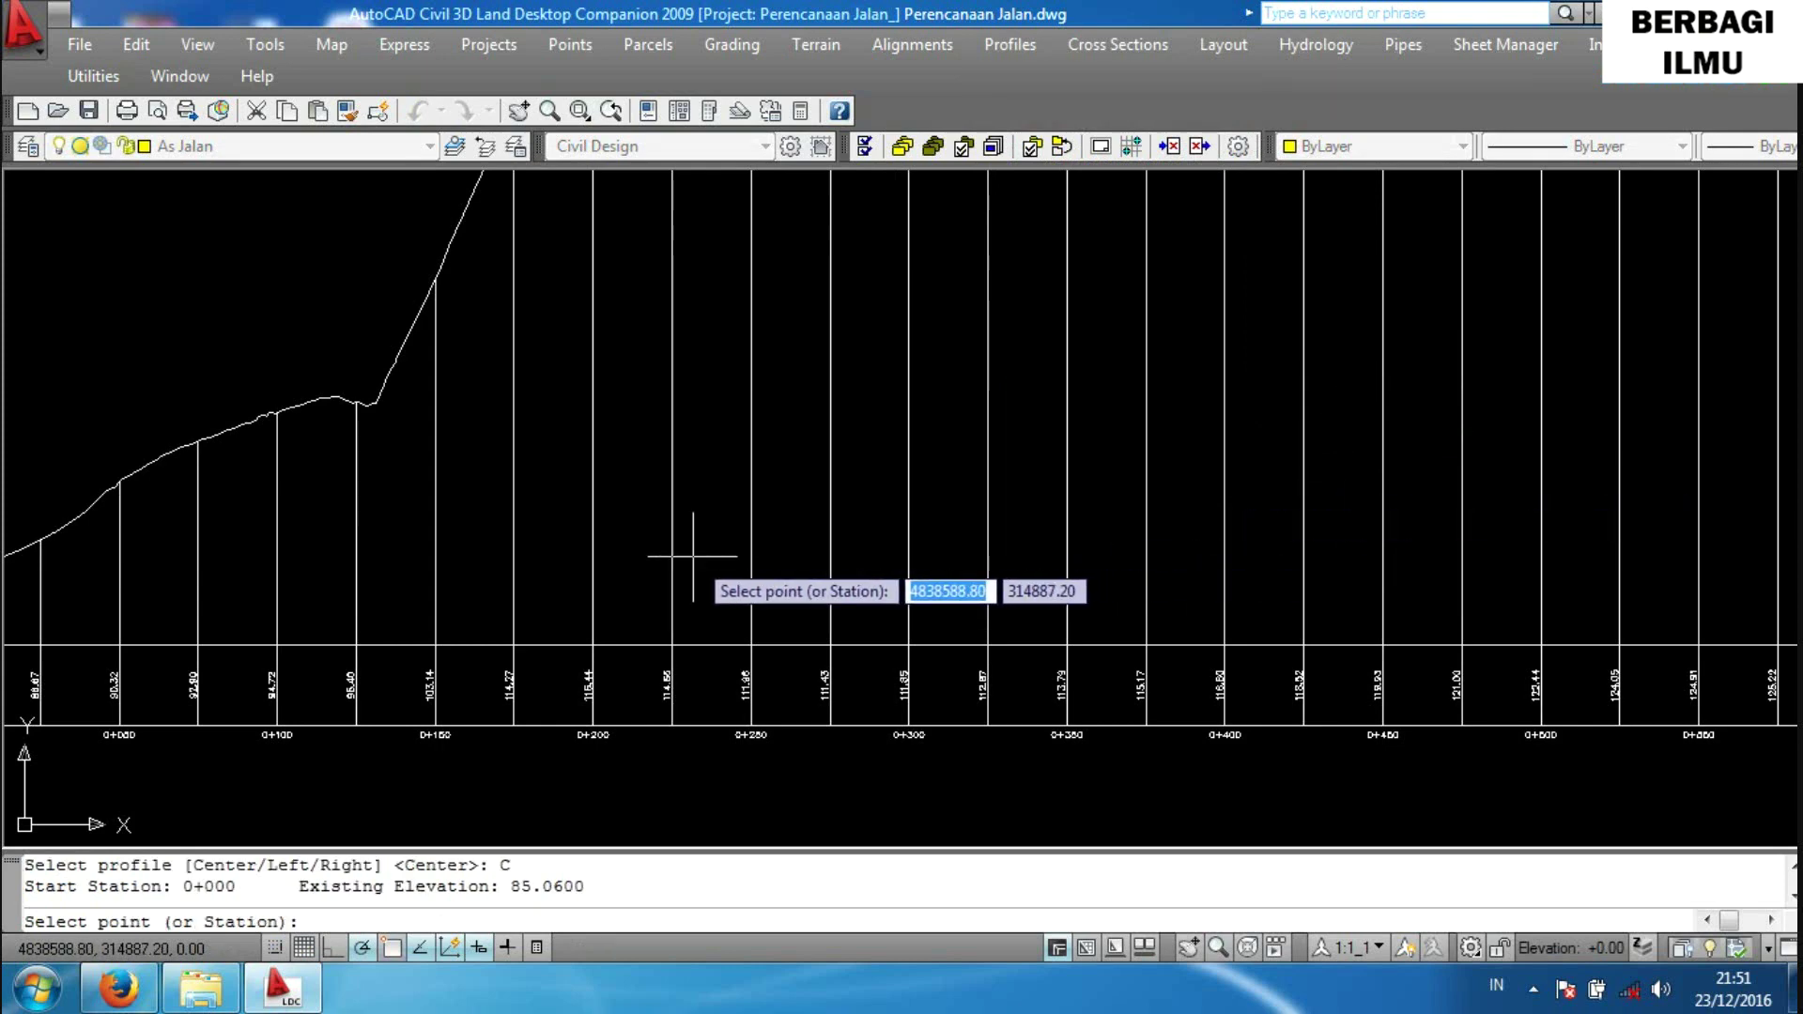
scroll(765, 554, "down", 3)
scroll(629, 566, "down", 2)
mouse_move(630, 565)
middle_mouse_down()
mouse_move(663, 580)
mouse_move(664, 705)
middle_mouse_up()
scroll(447, 703, "up", 2)
scroll(350, 700, "up", 1)
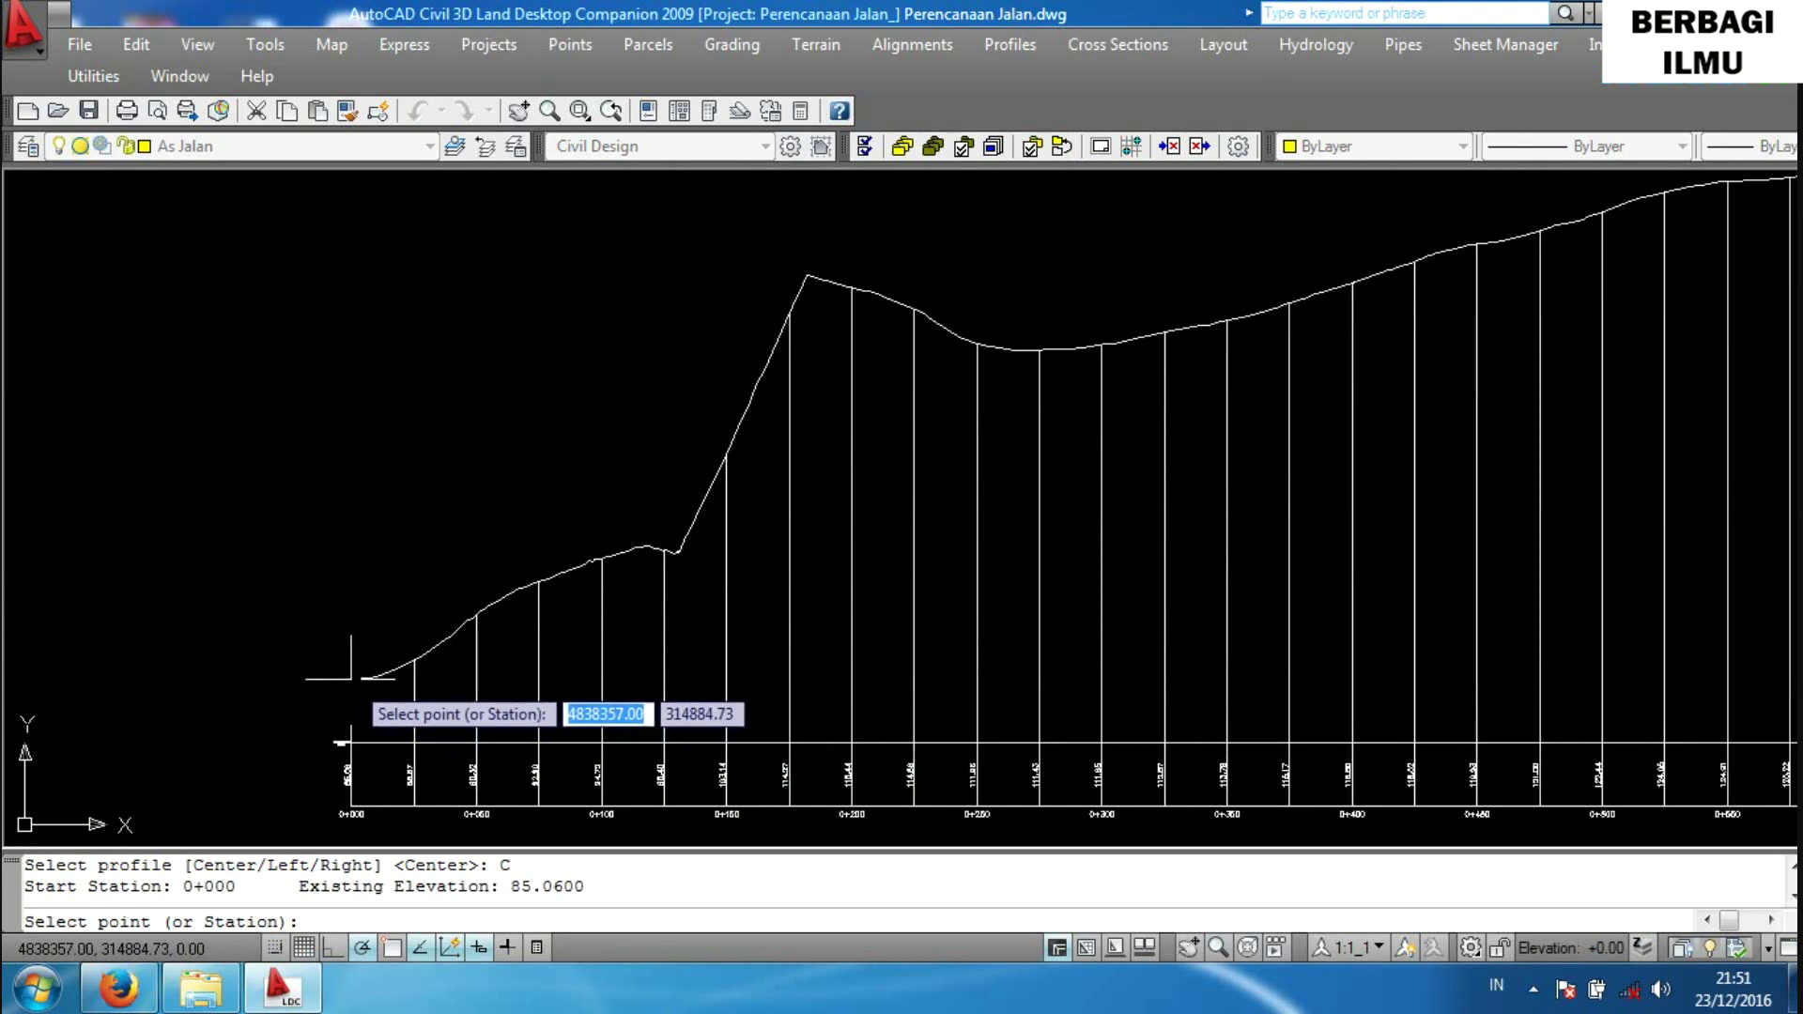
left_click(351, 677)
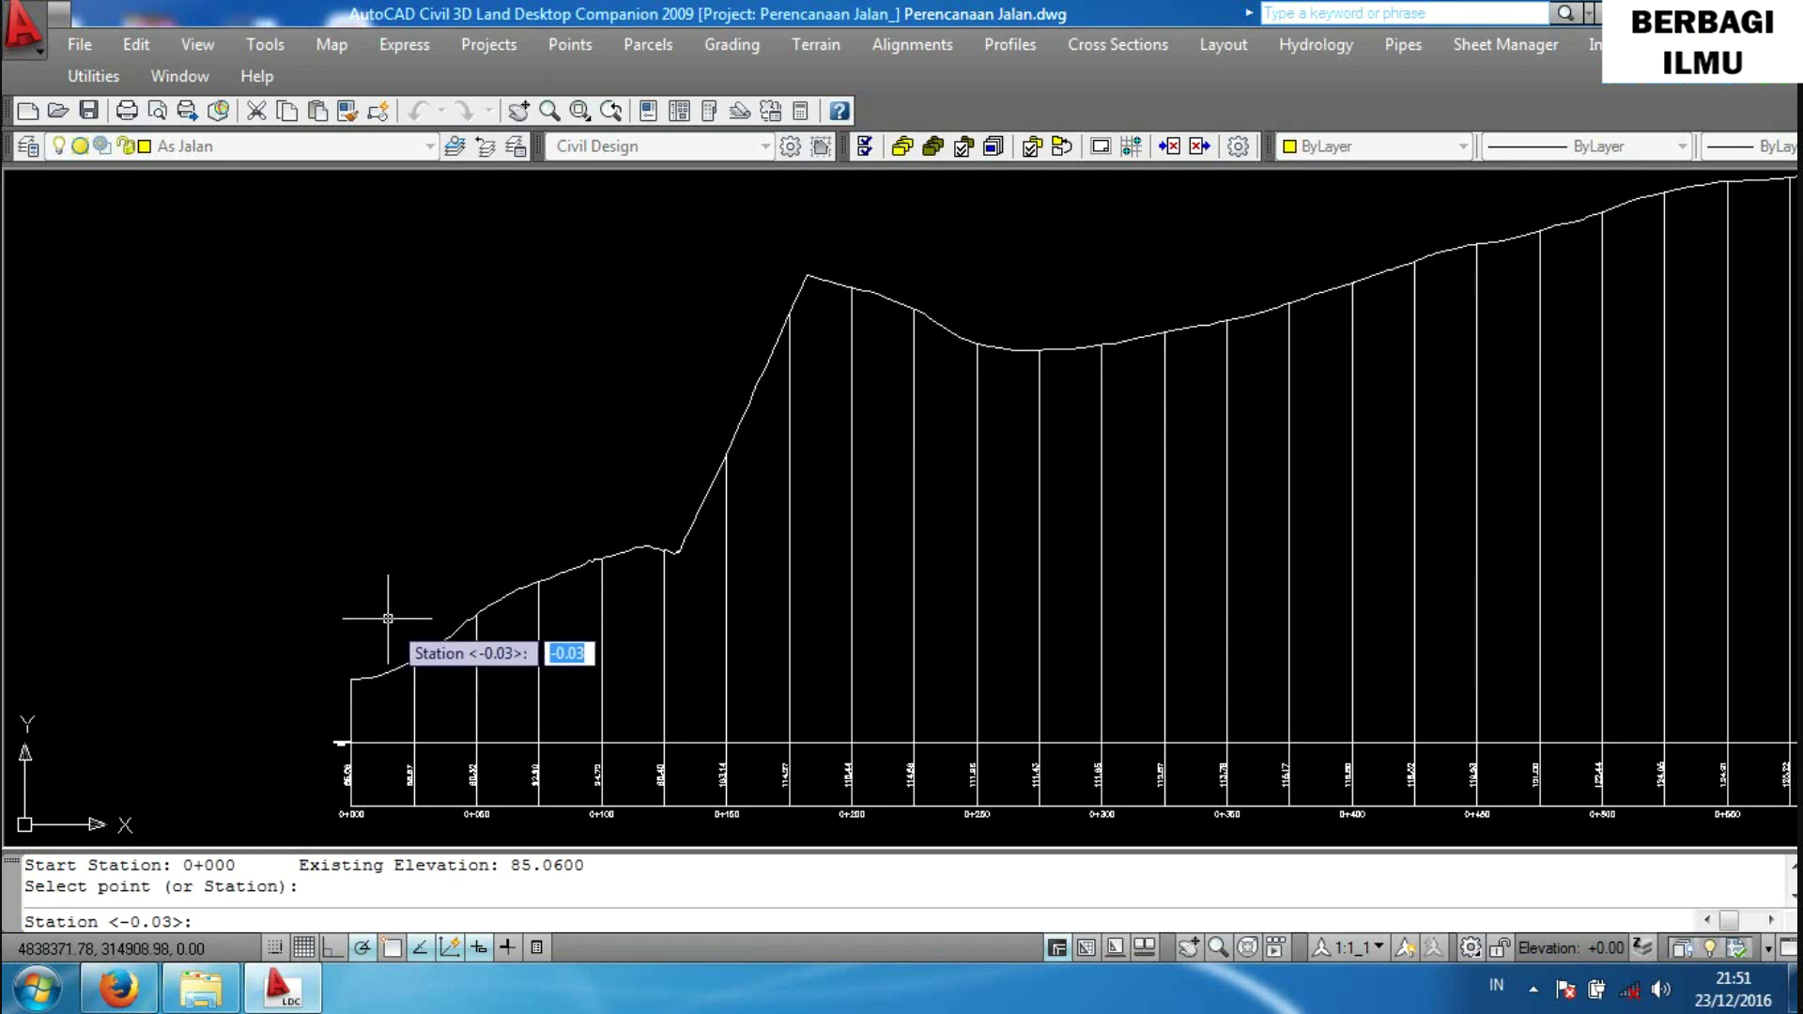
key("Return")
key("Return")
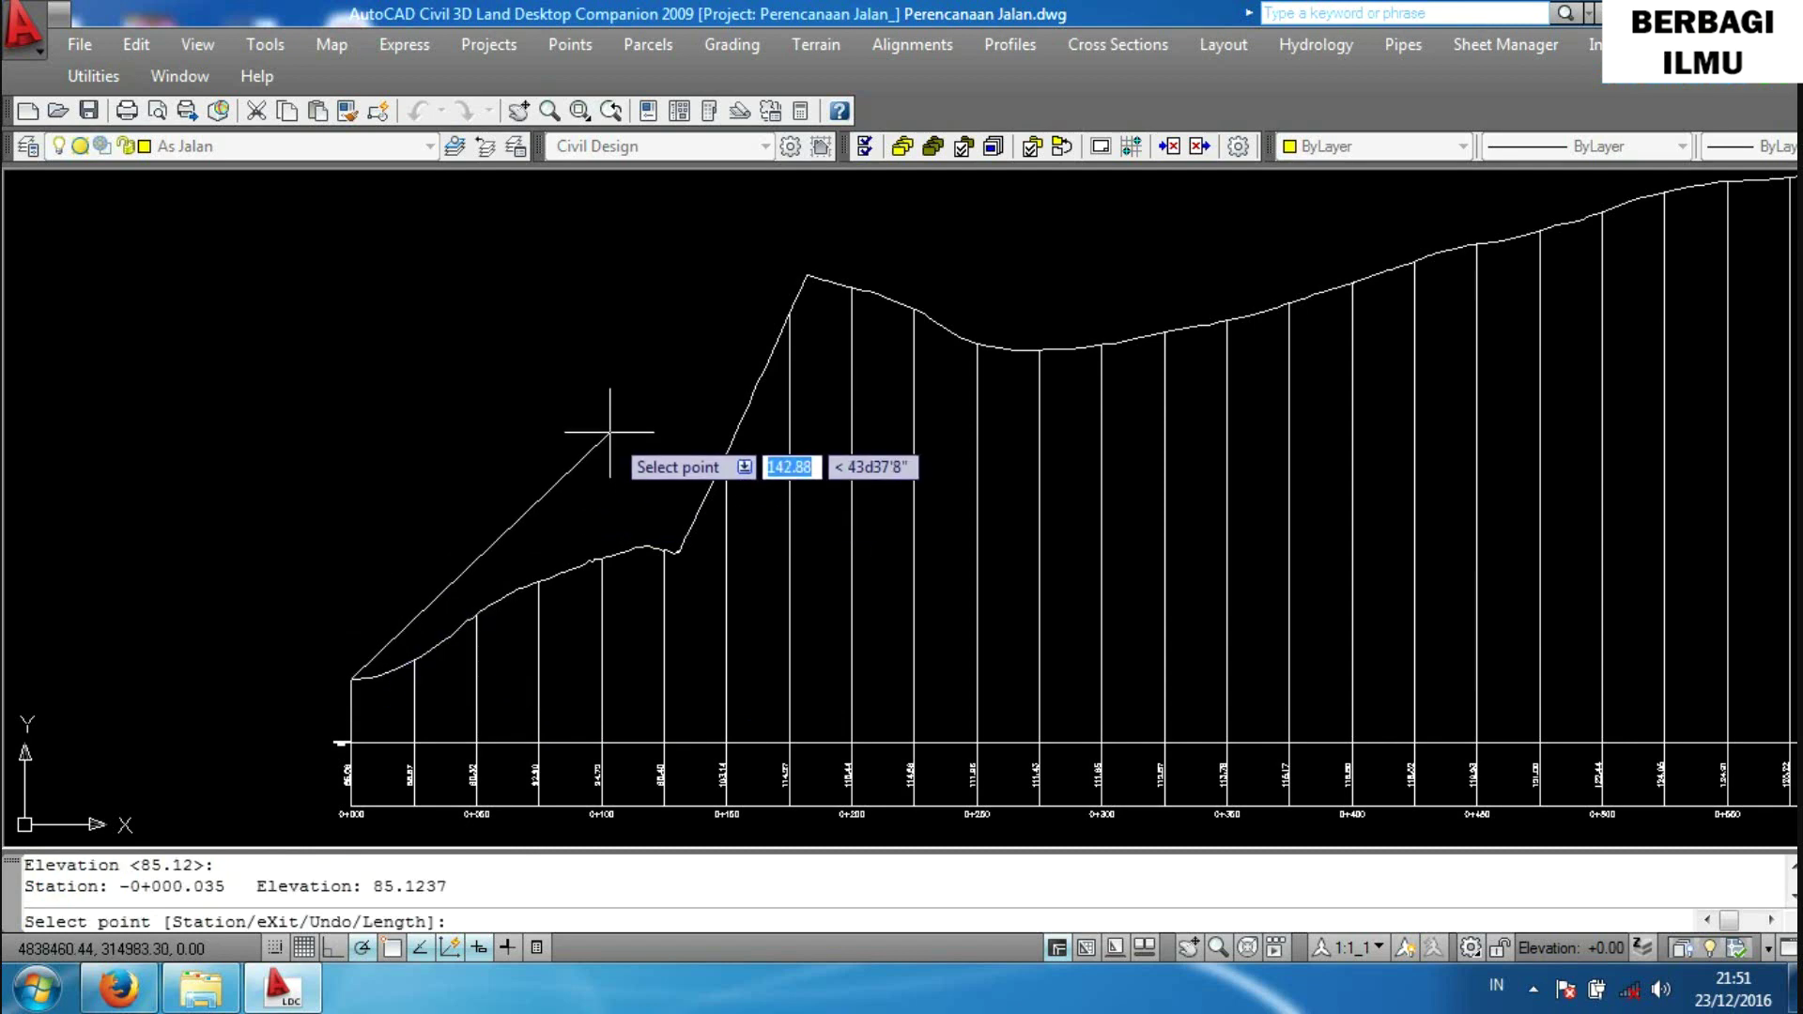
Add grade breaks at 0+297 and 0+610, ending the tangents at 0+733.114.
scroll(609, 431, "down", 1)
scroll(382, 491, "down", 1)
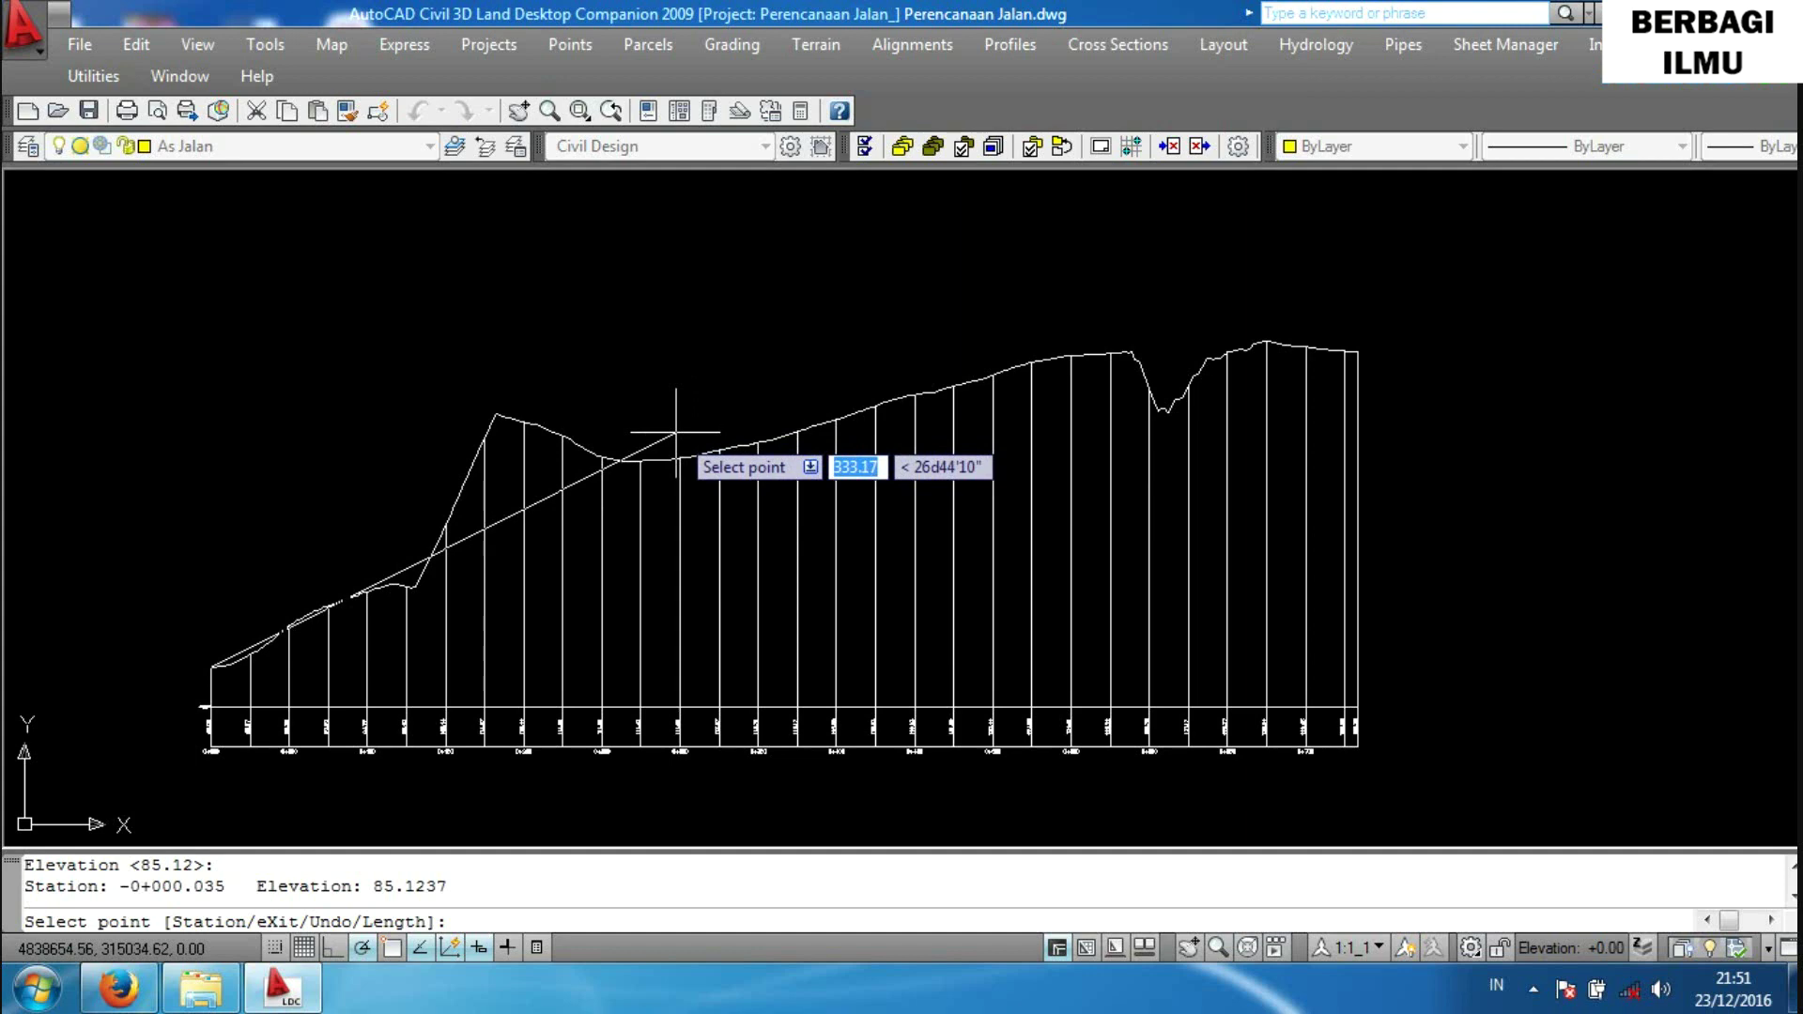
left_click(676, 433)
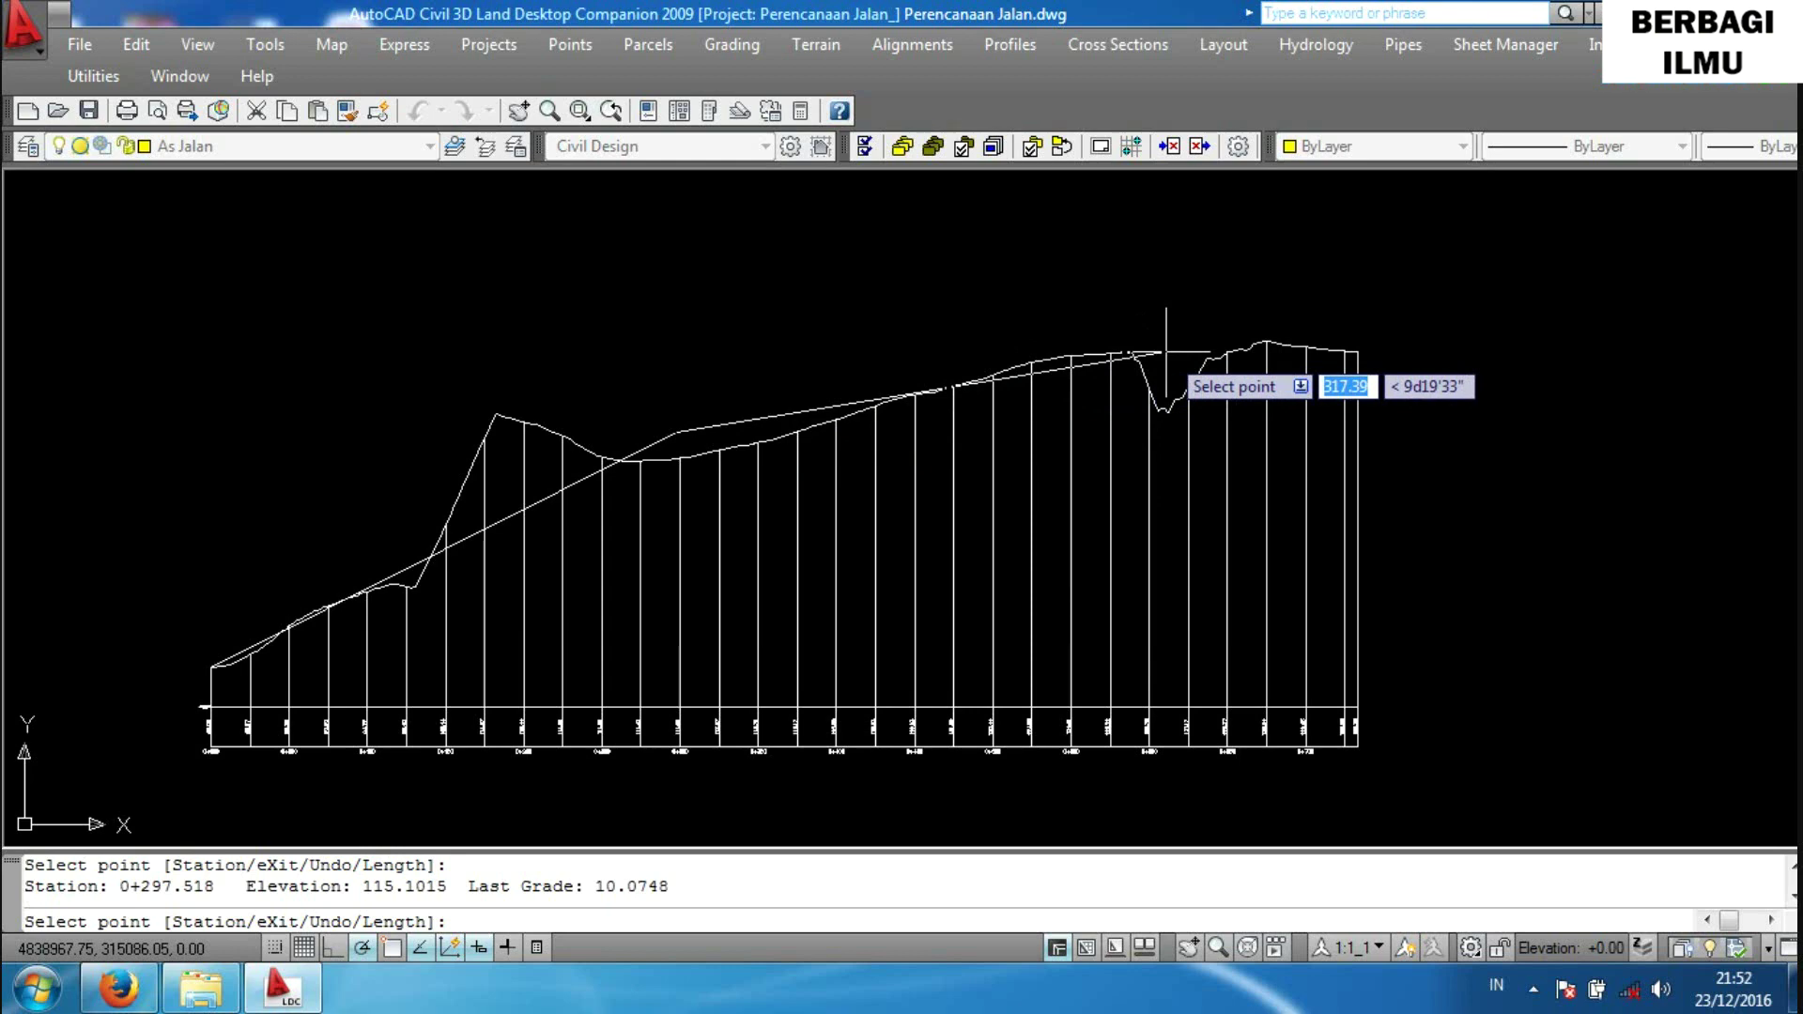
left_click(1166, 352)
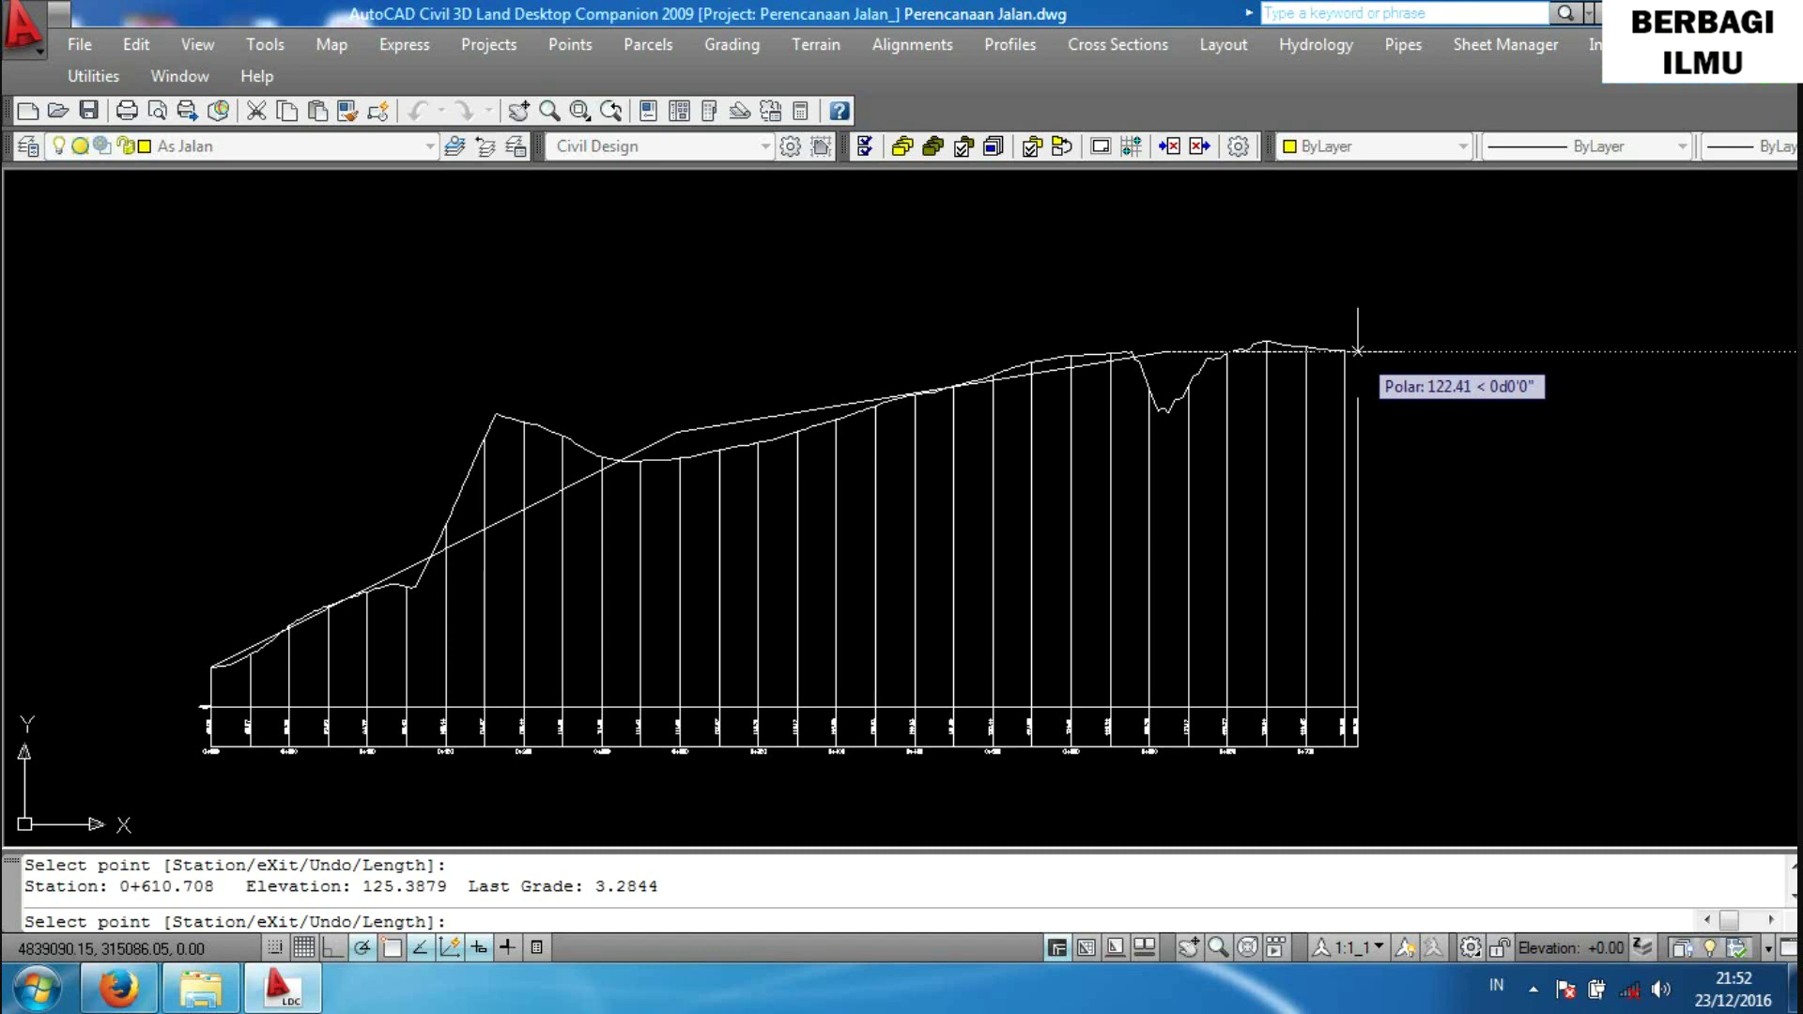
left_click(1357, 350)
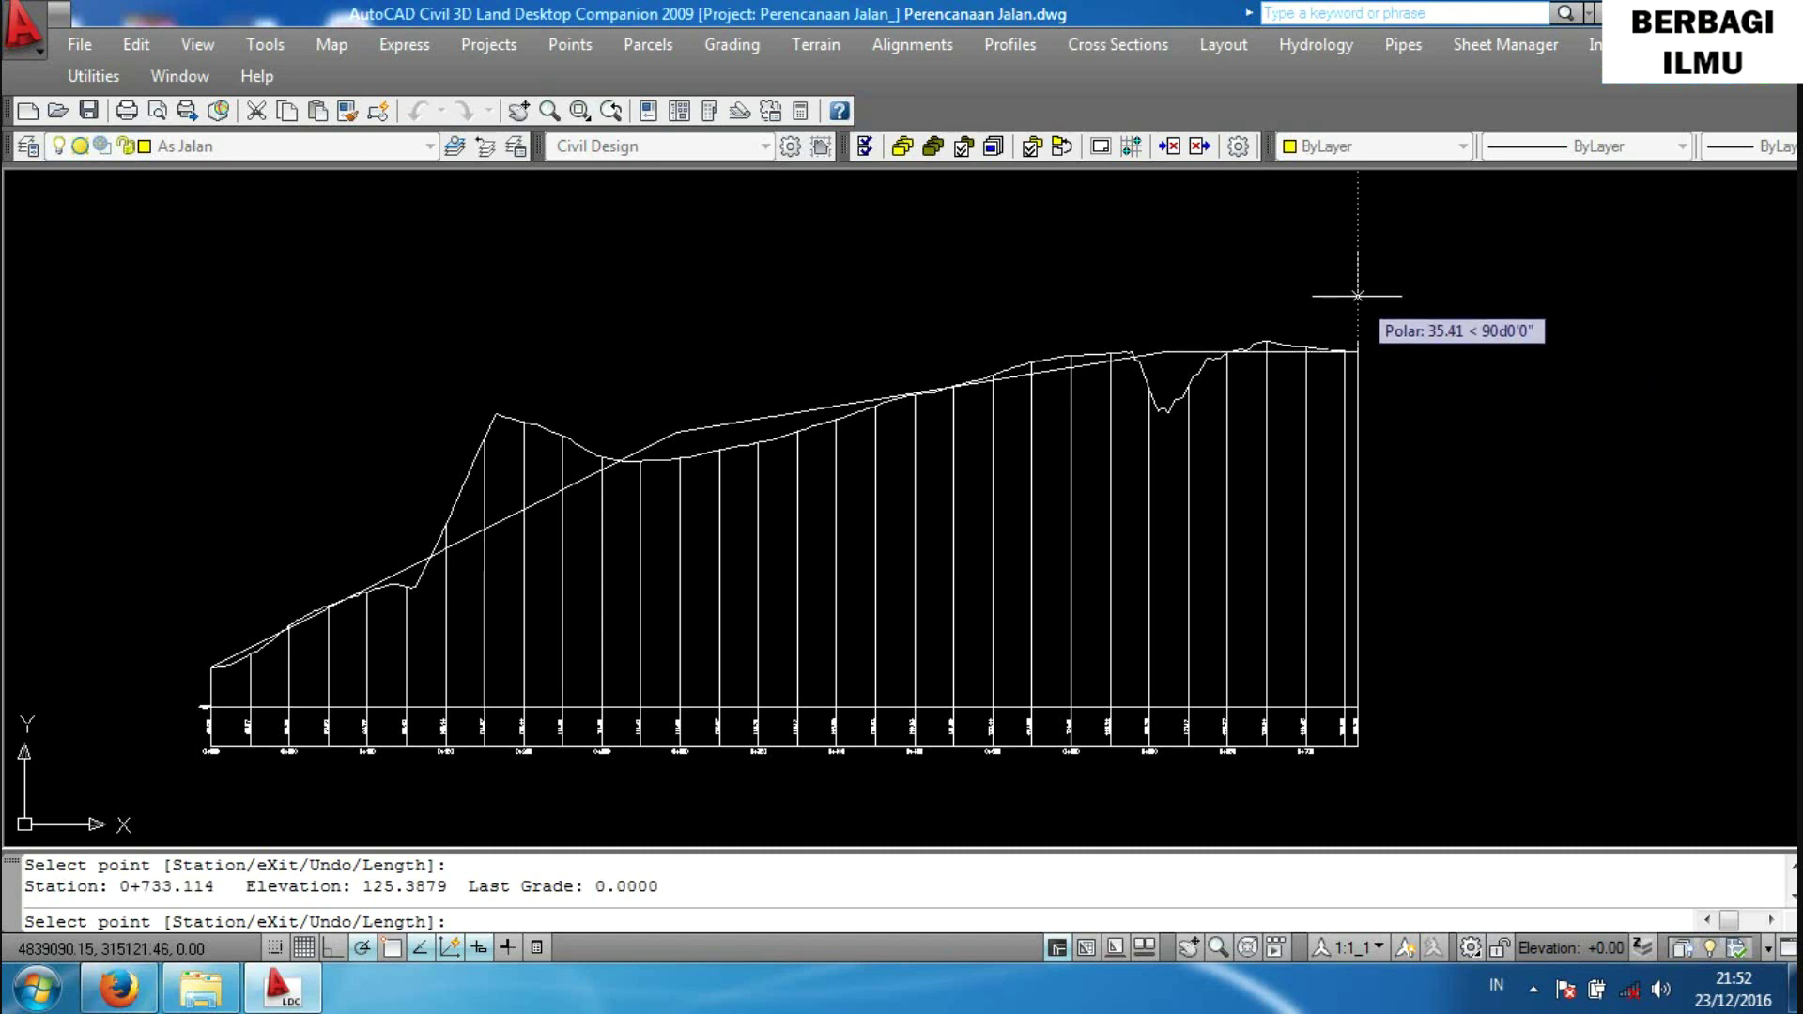
key("Return")
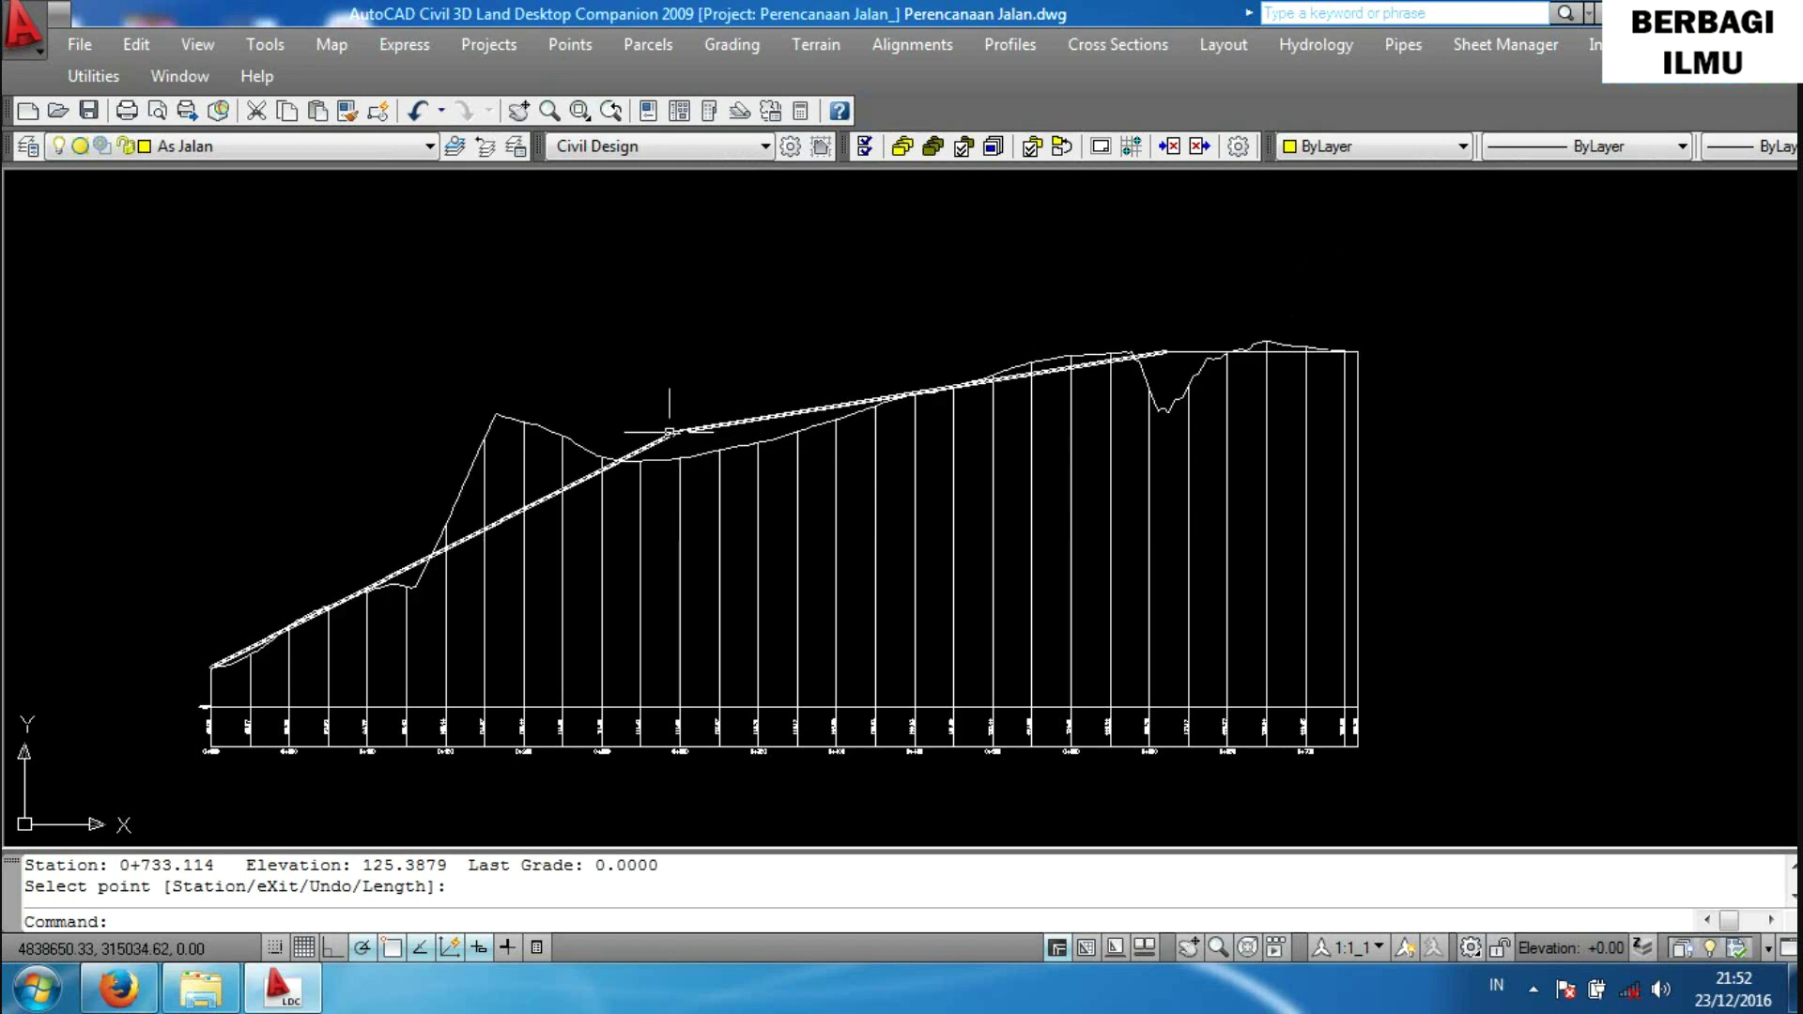
middle_click_drag(716, 334, 722, 499)
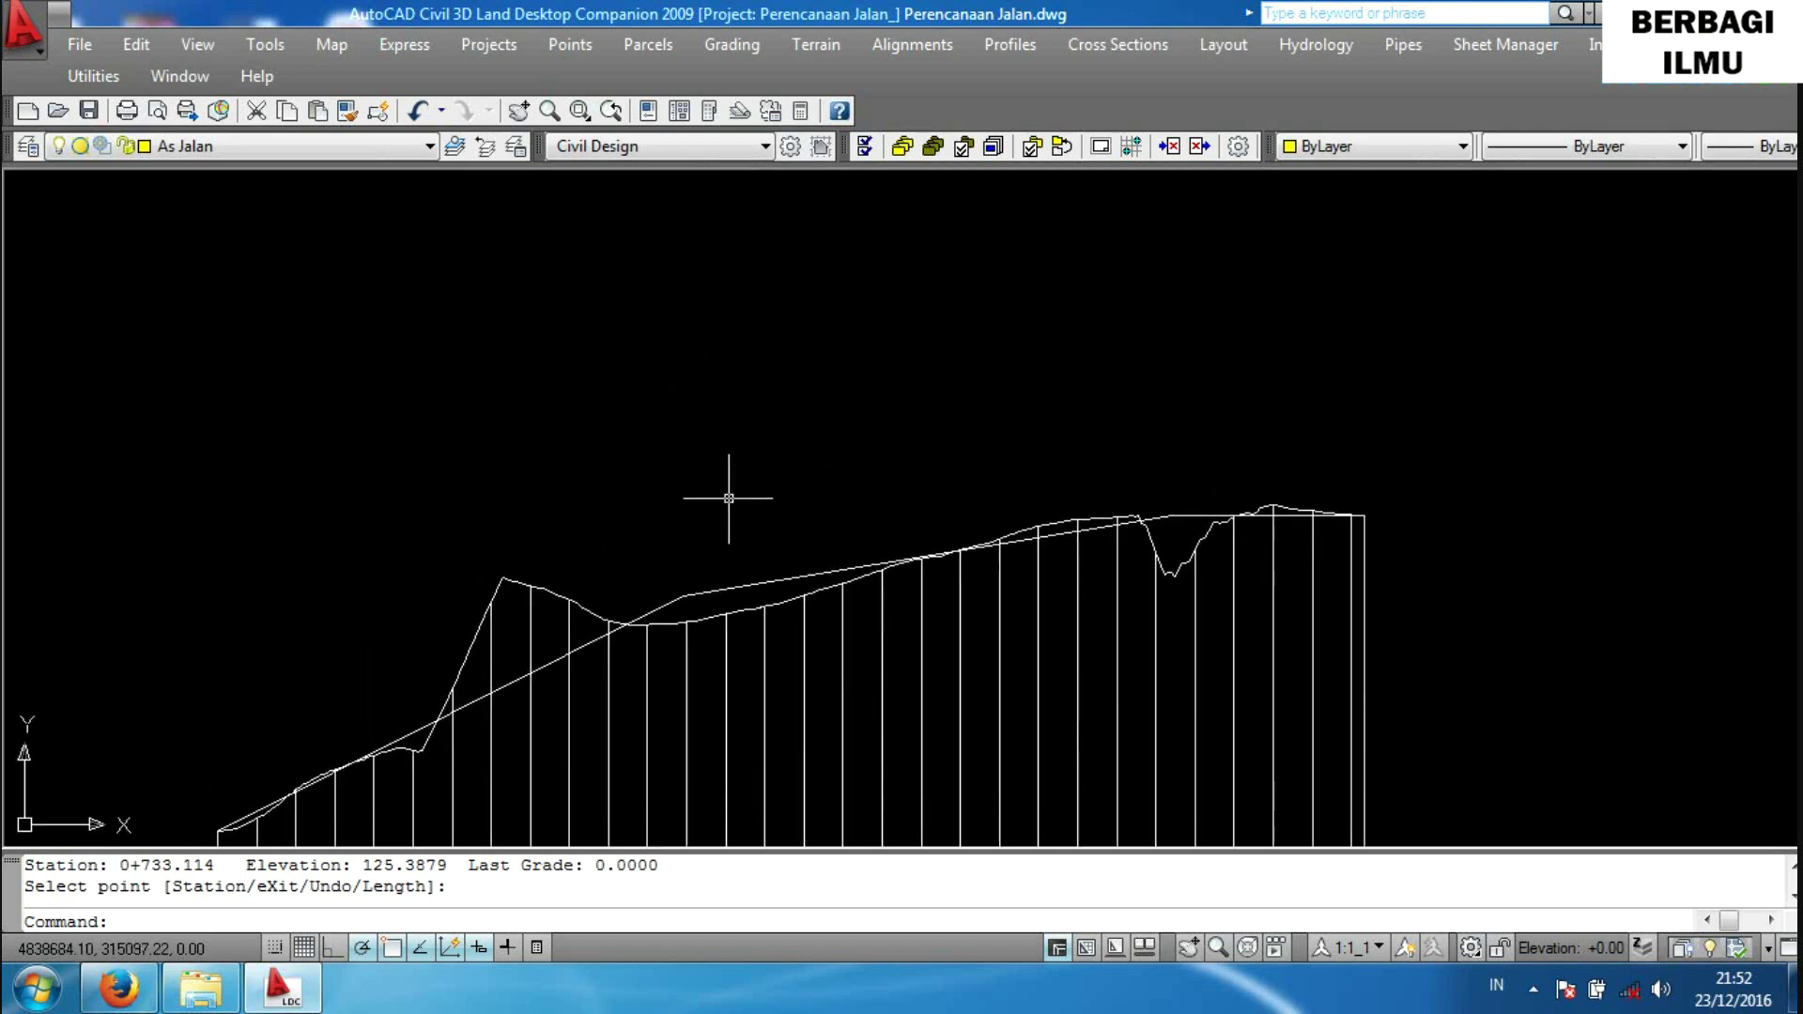
scroll(717, 432, "down", 2)
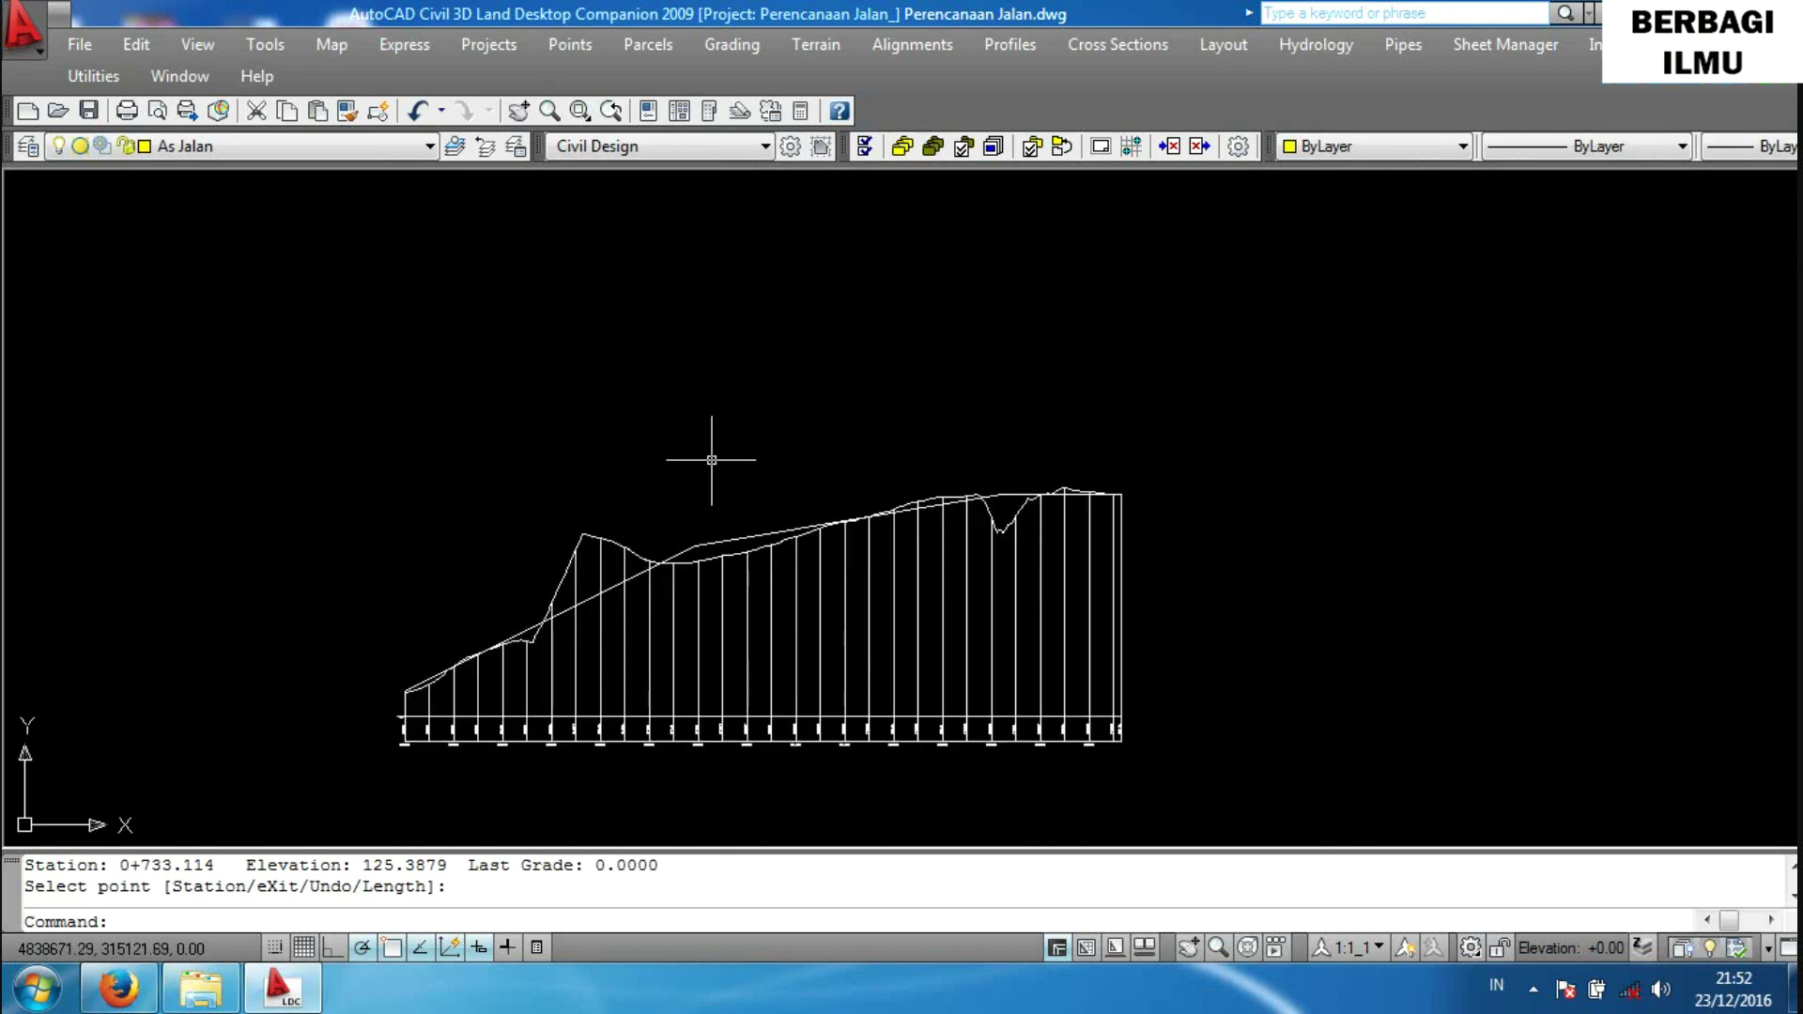
left_click(997, 44)
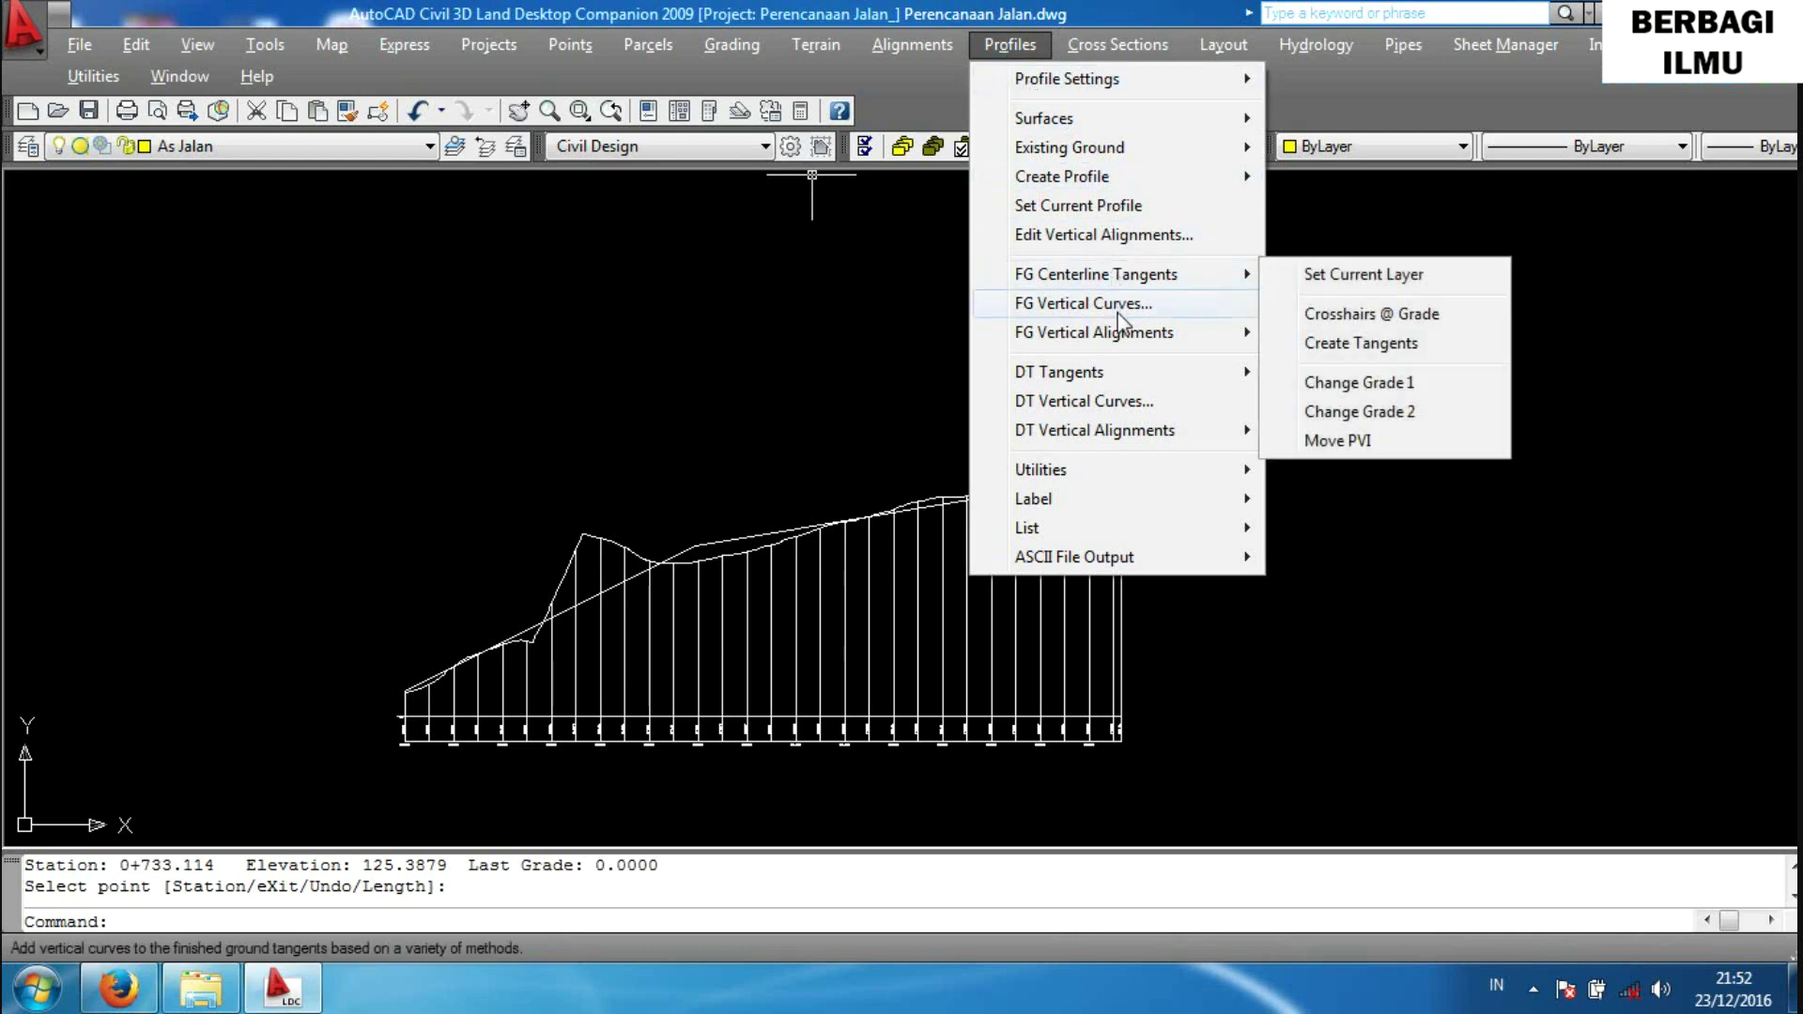
mouse_move(1095, 333)
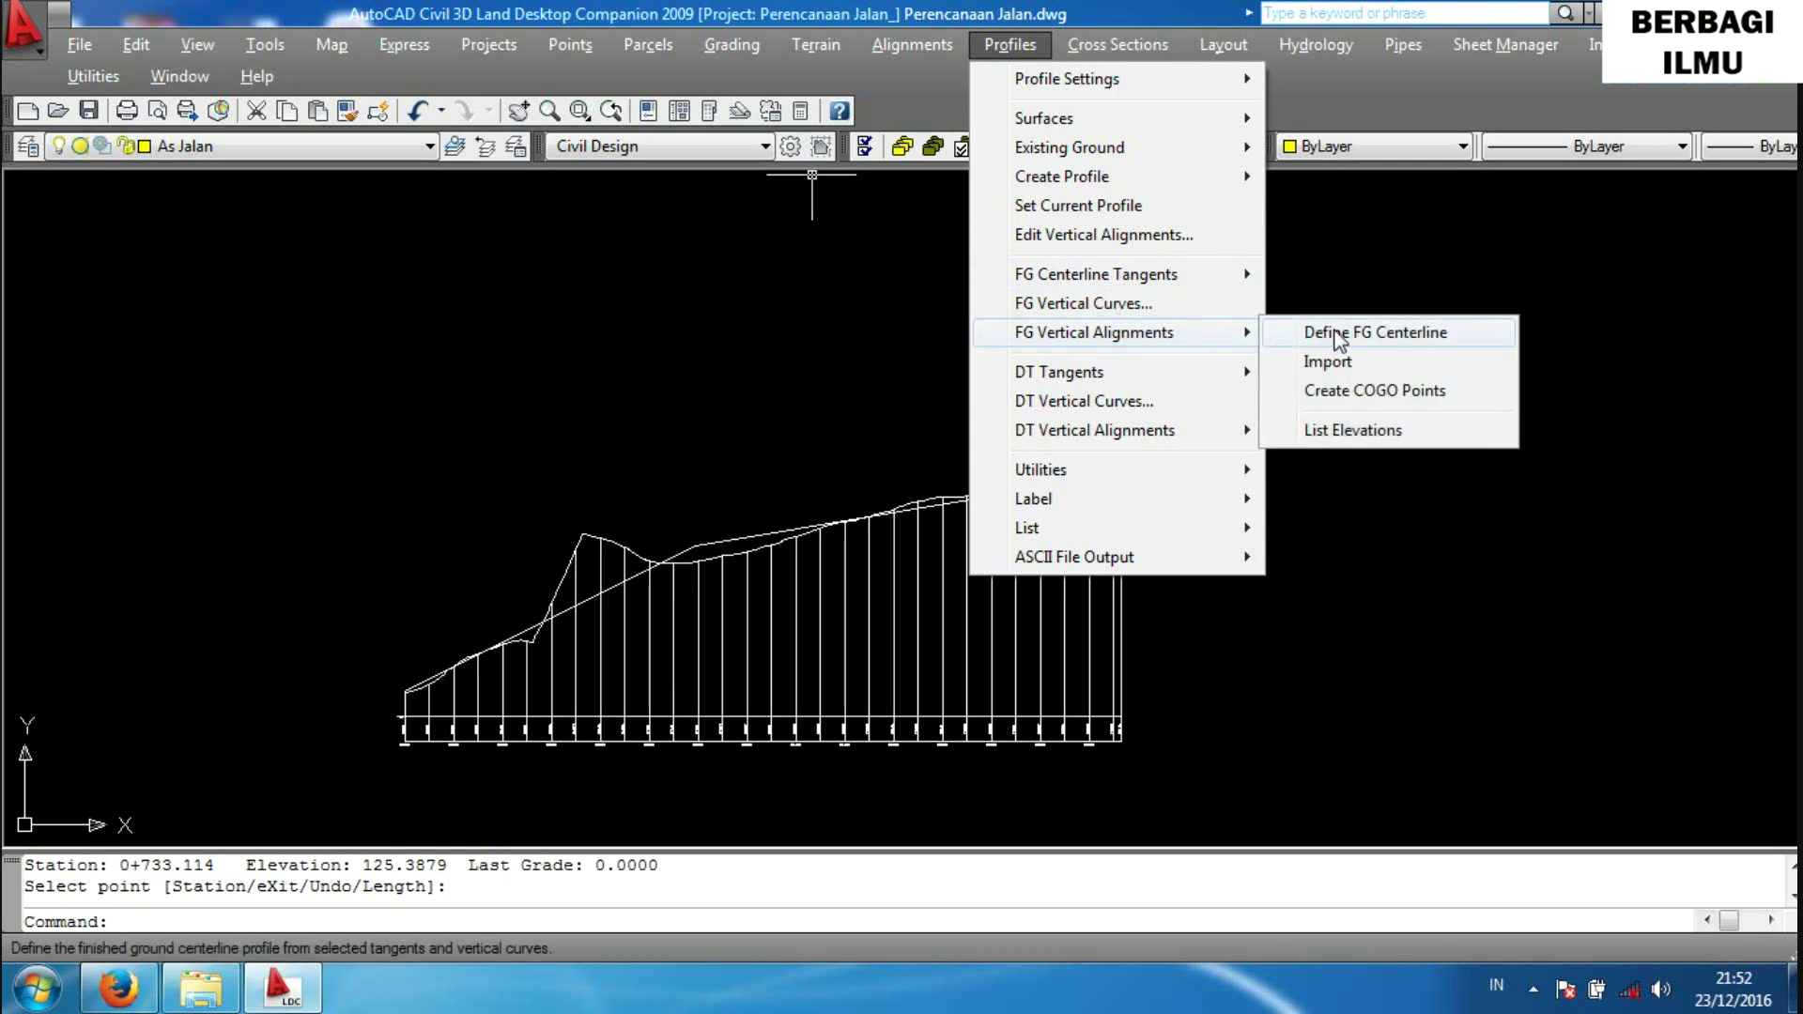
Define the finished-grade centerline from the three design tangents, yielding 4 PVIs.
left_click(1334, 333)
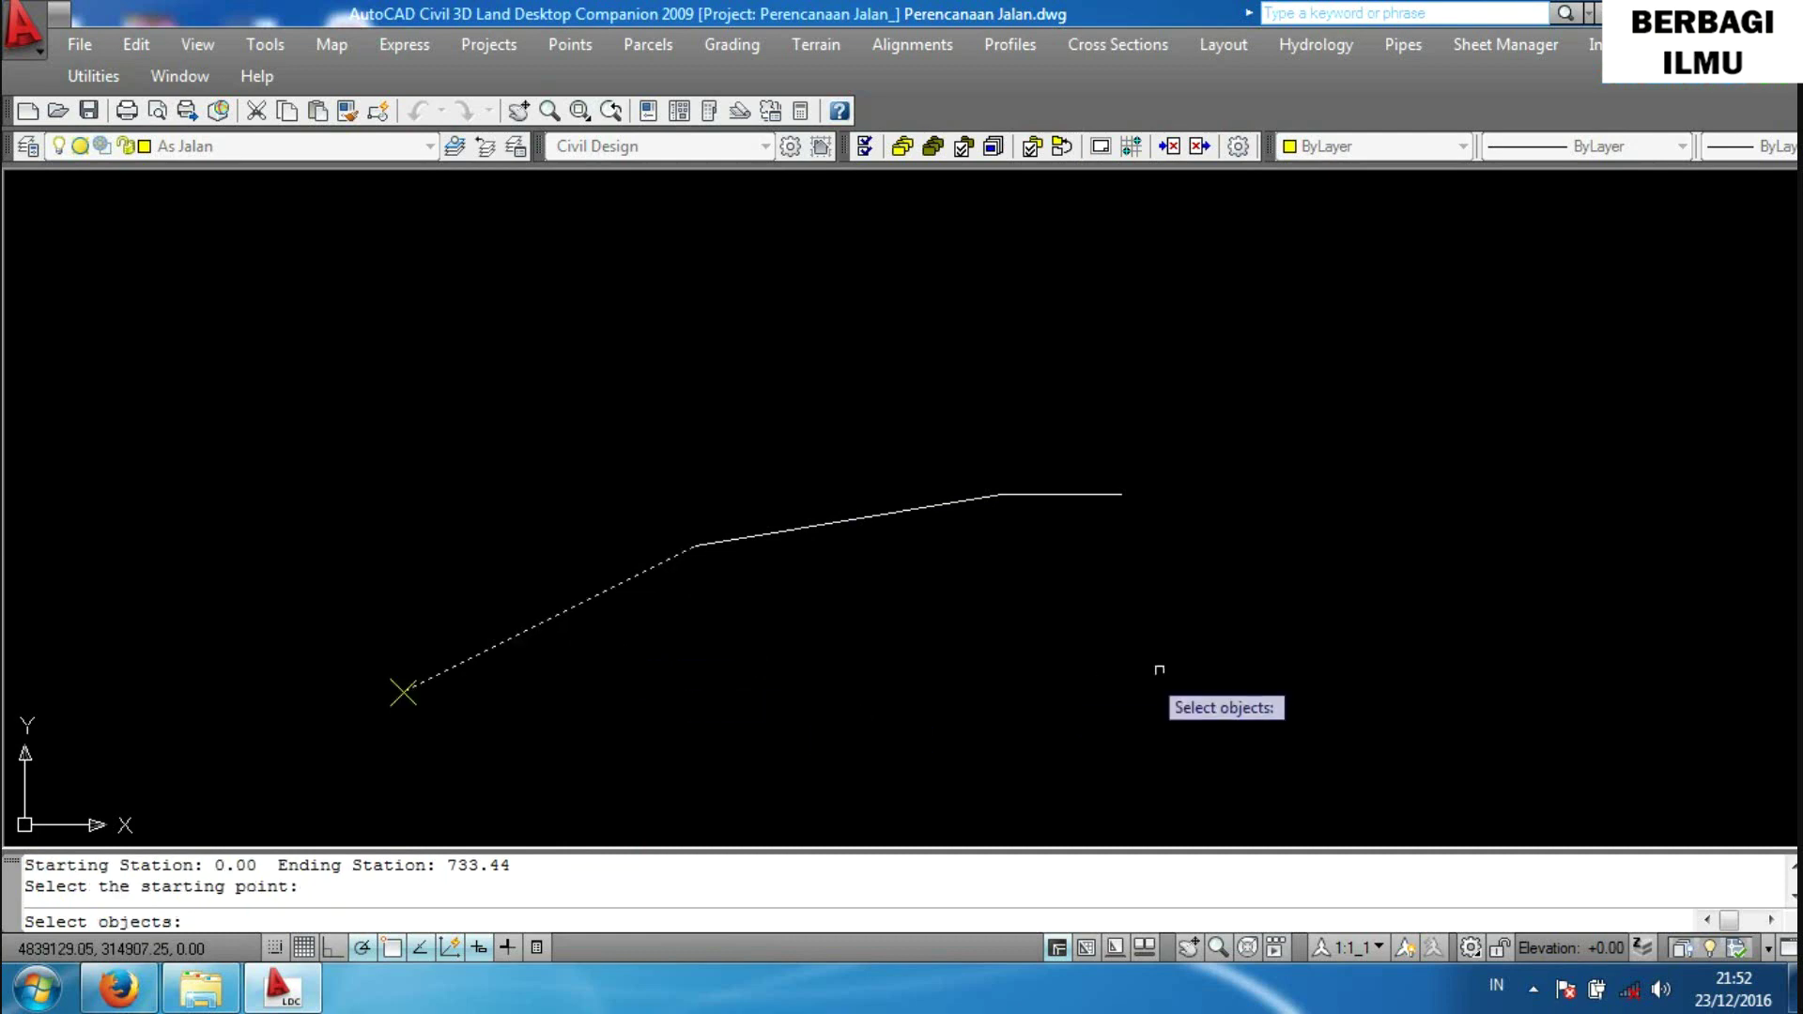
left_click(1277, 742)
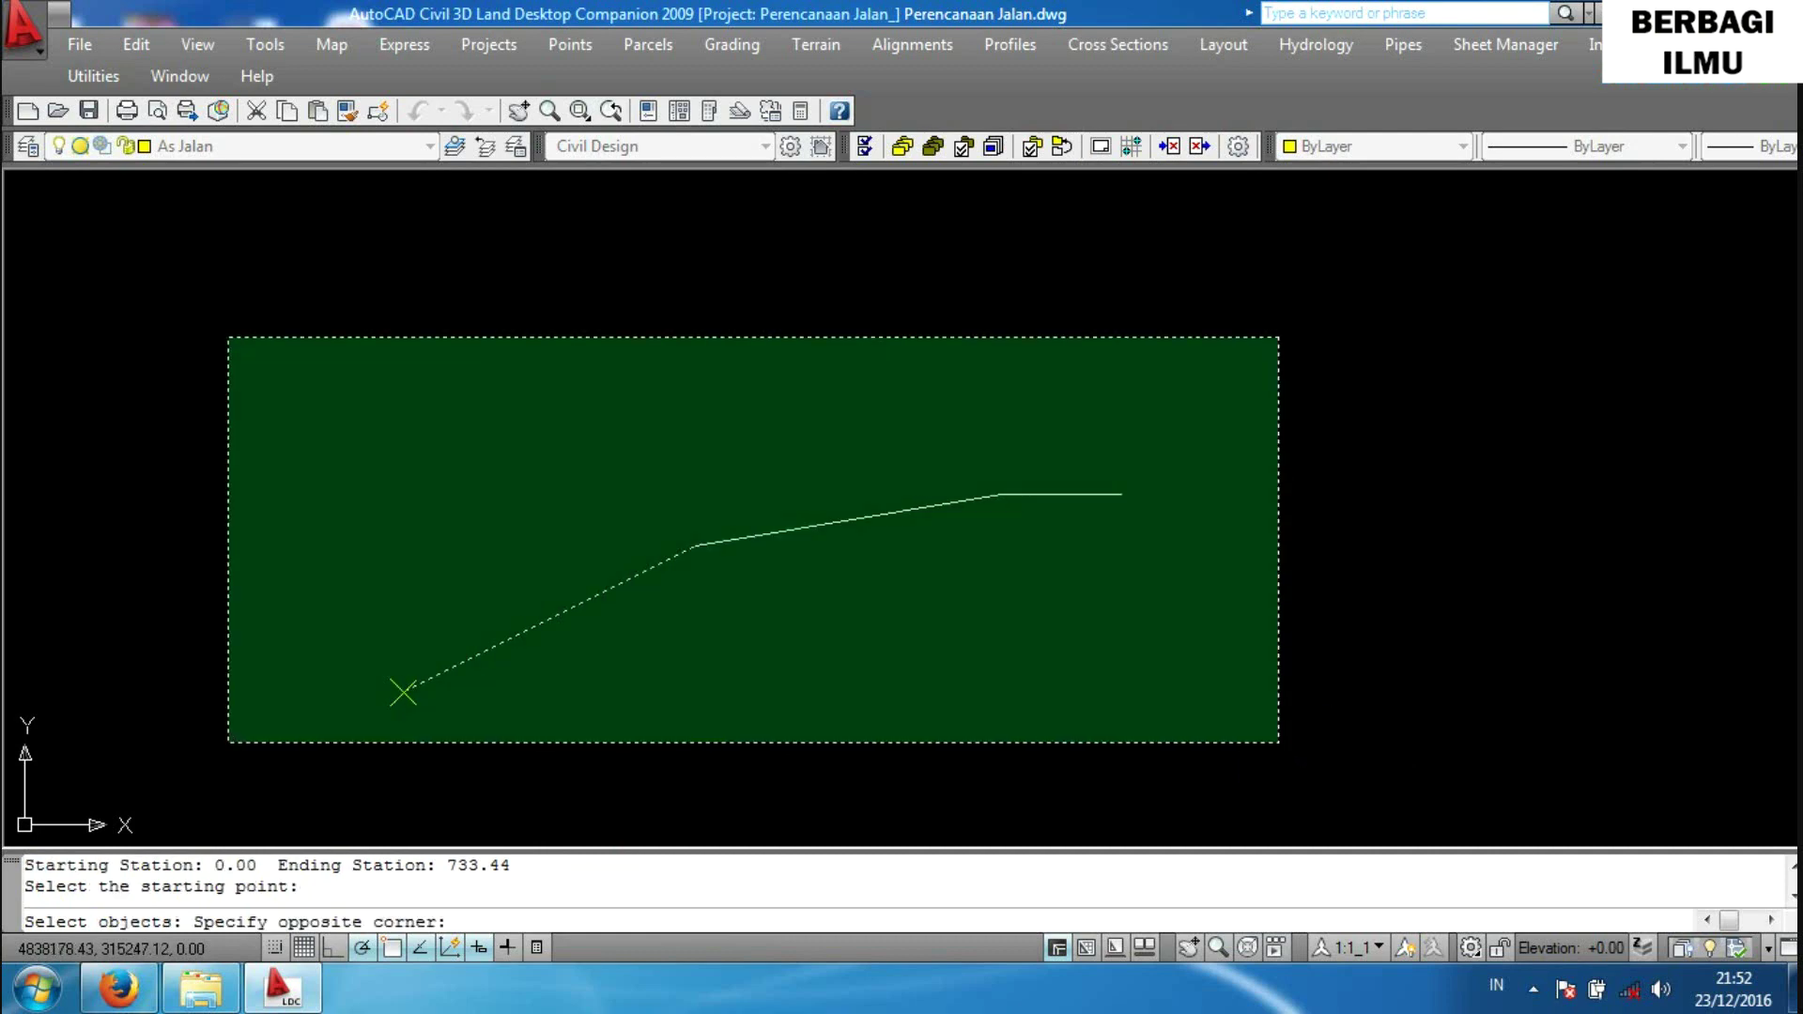
left_click(229, 338)
key("Return")
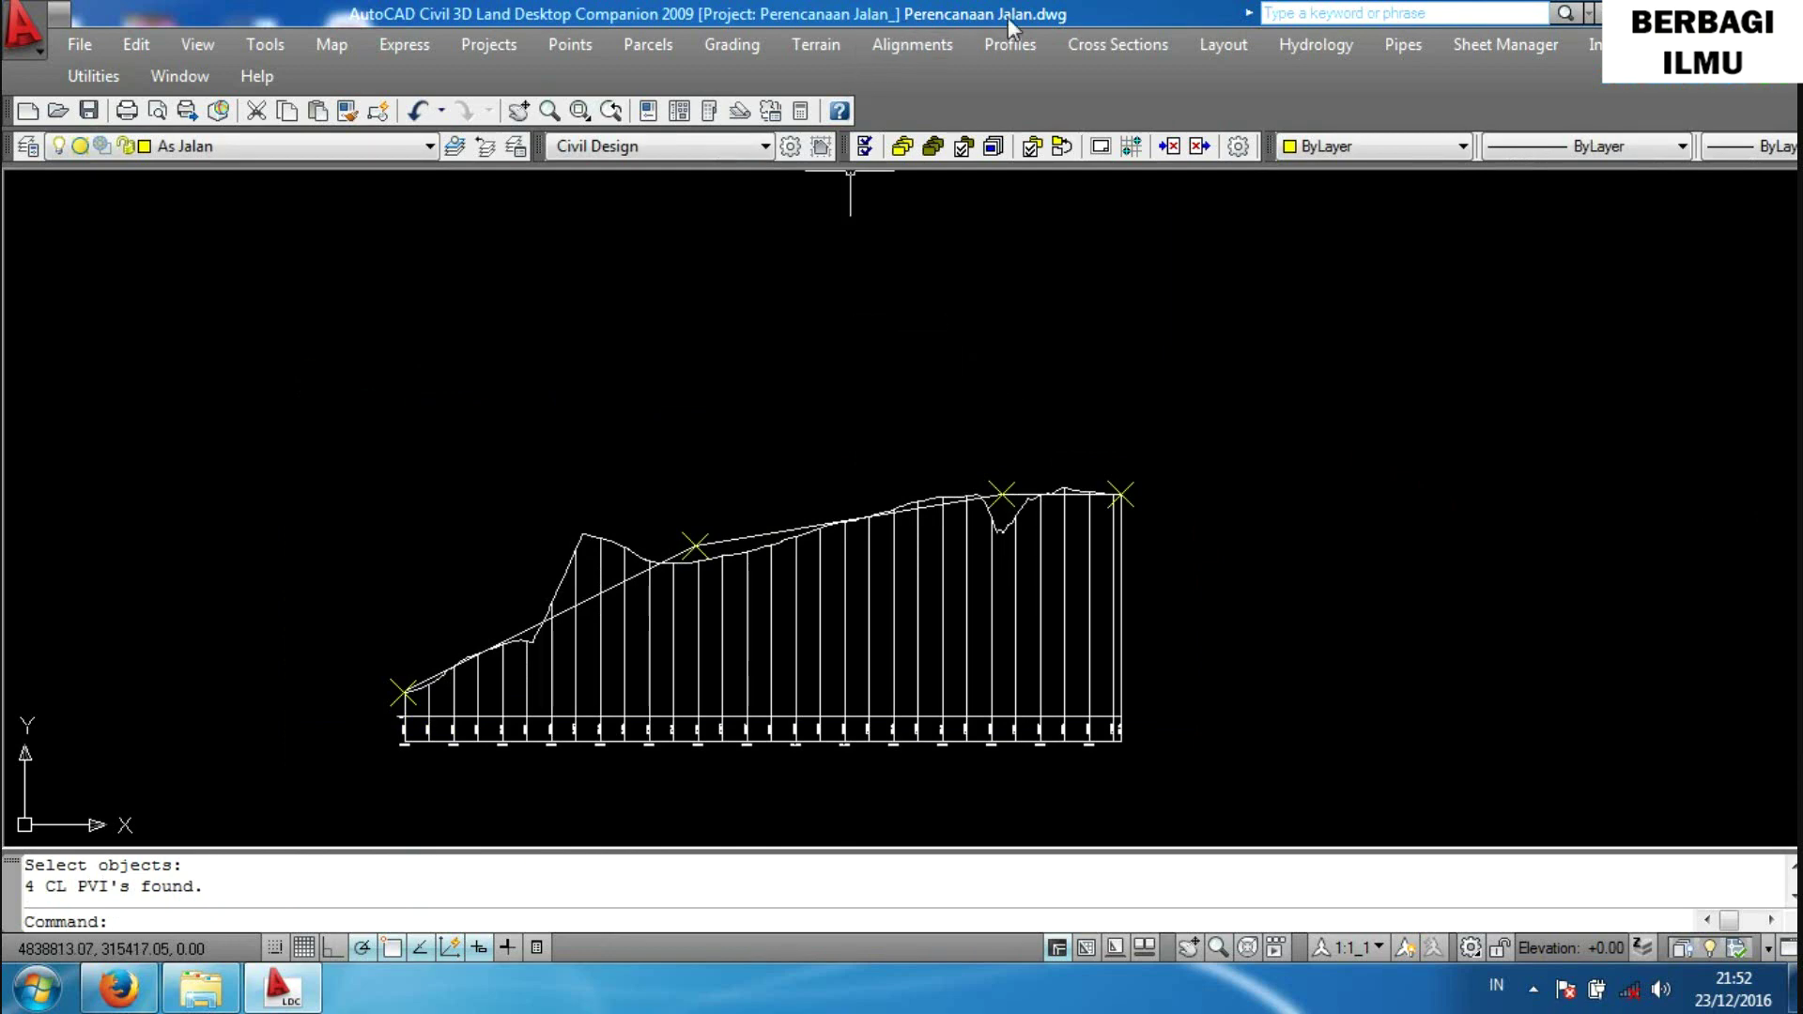
left_click(1017, 43)
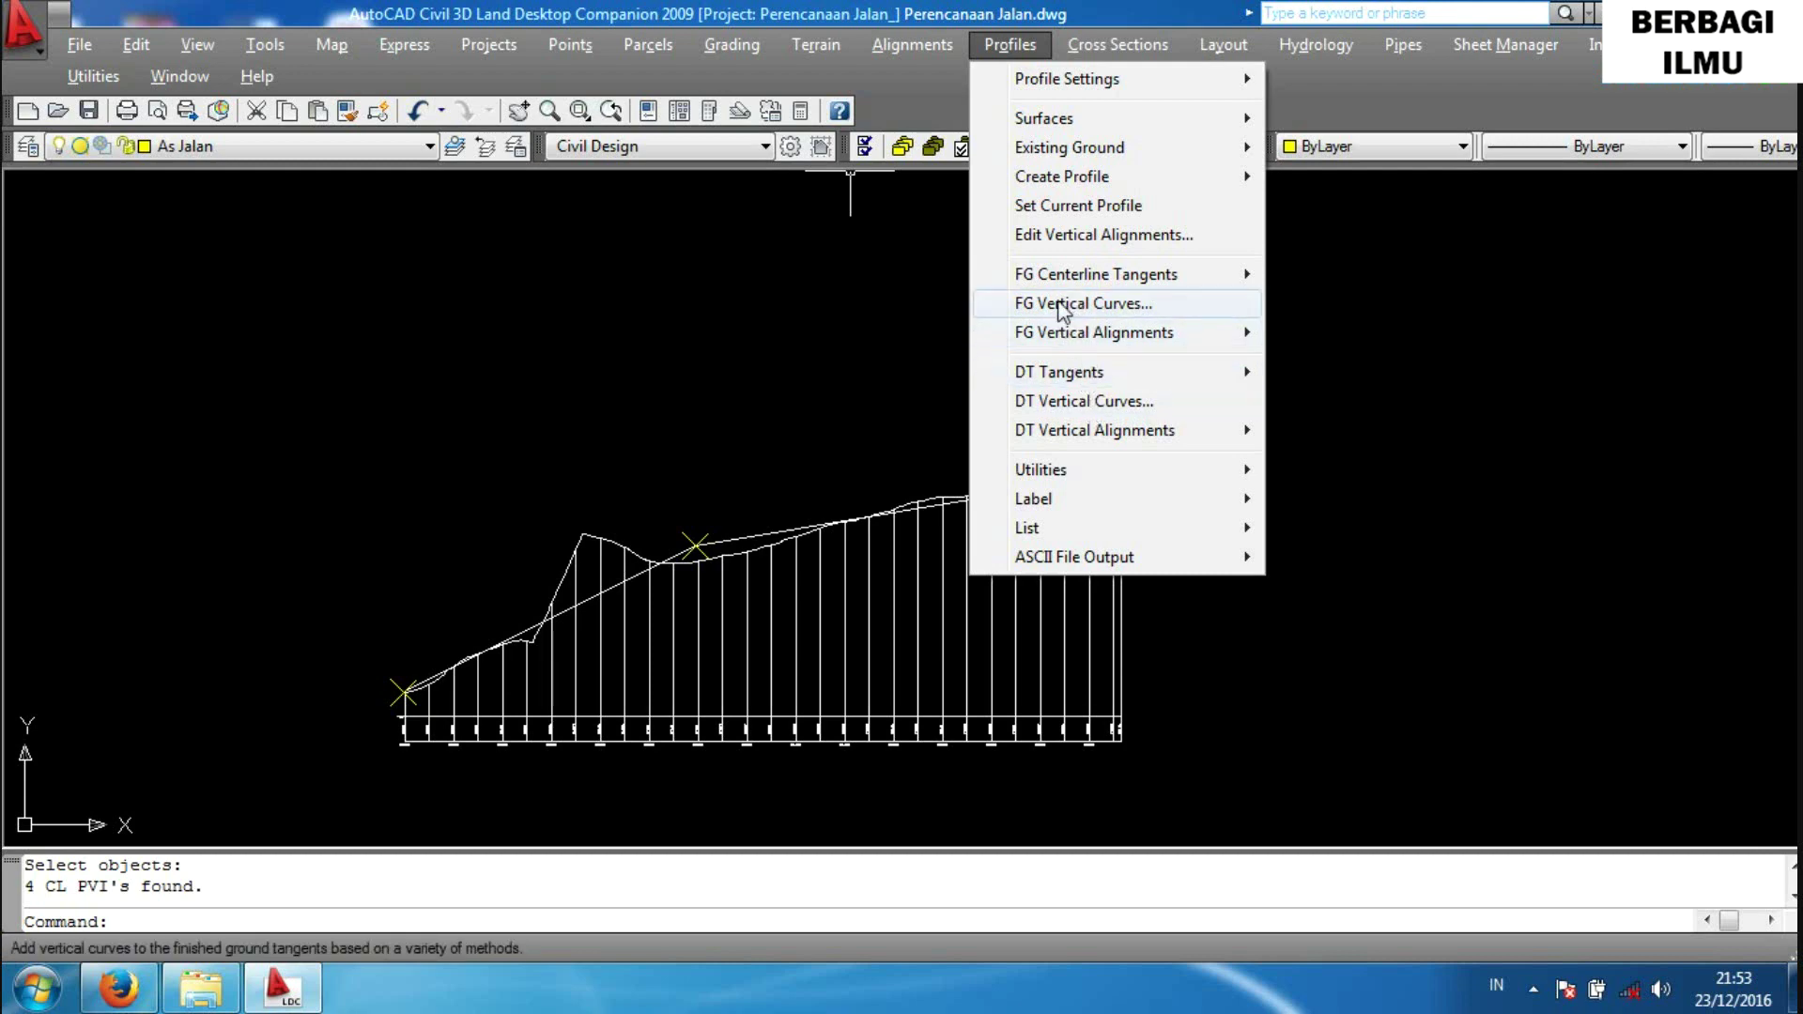
Launch Edit Vertical Alignments and close the Windows Explorer has-stopped-working error.
left_click(1058, 236)
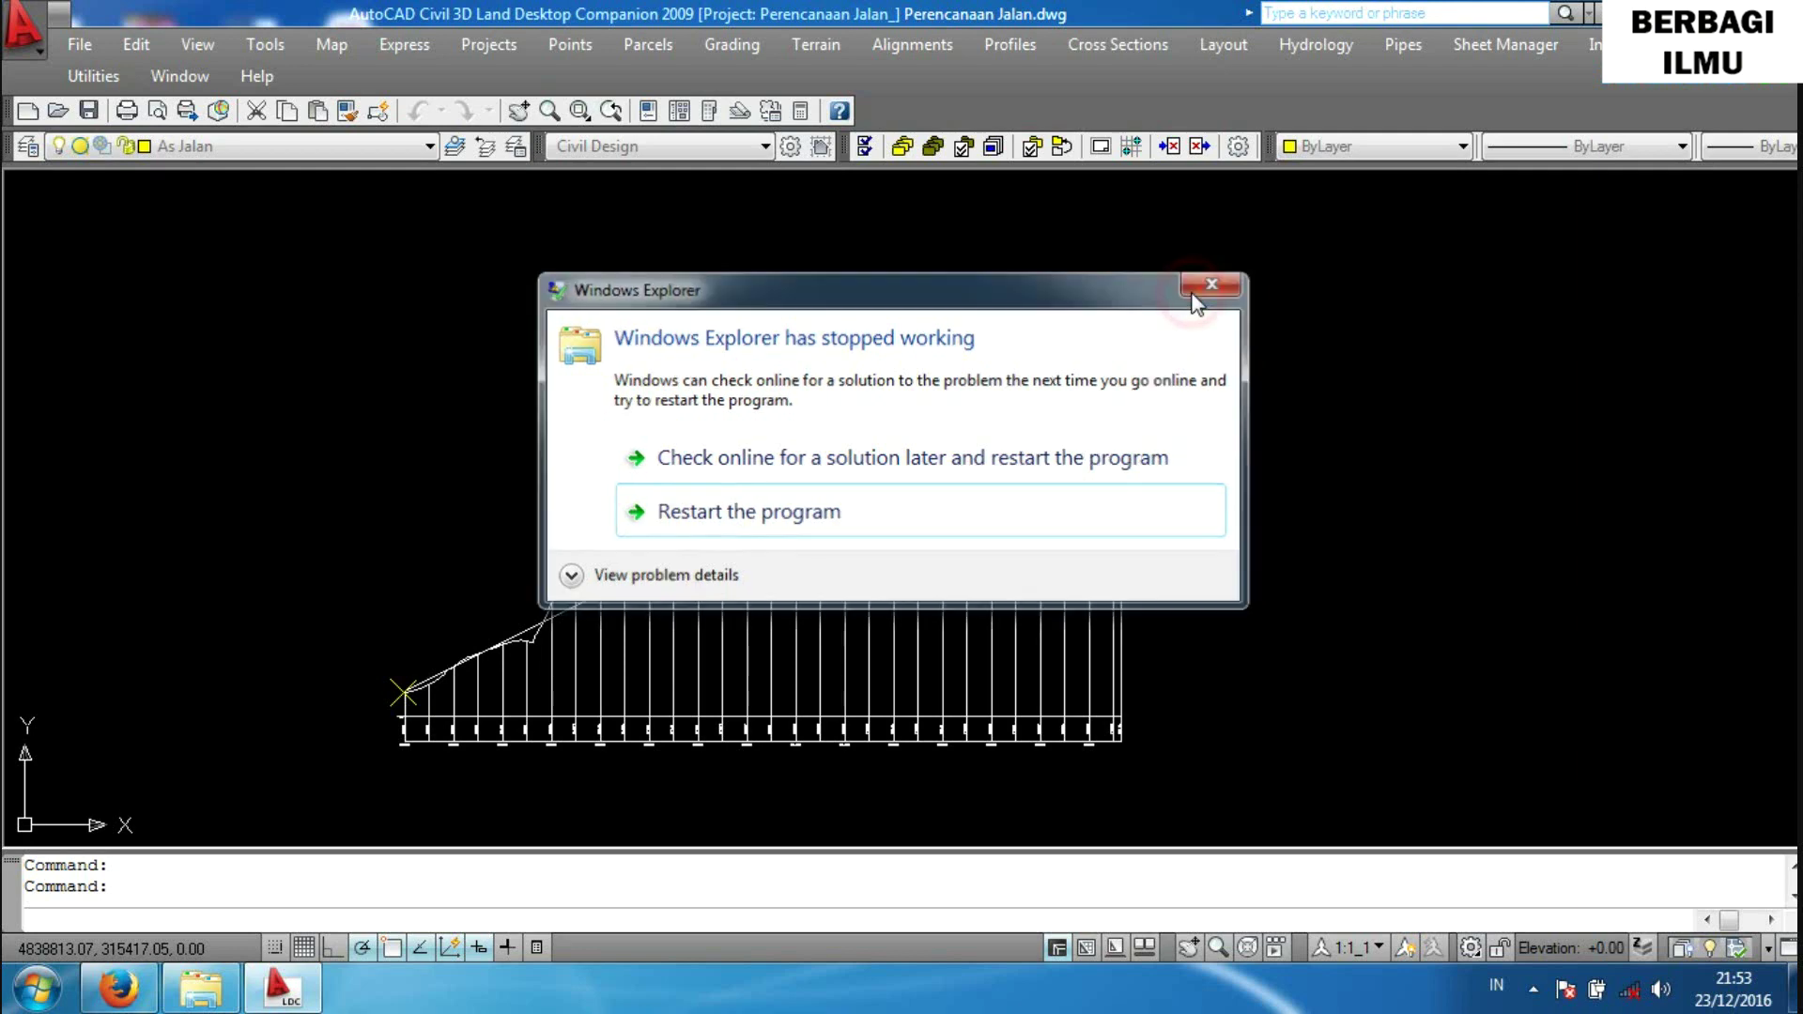
left_click(1192, 292)
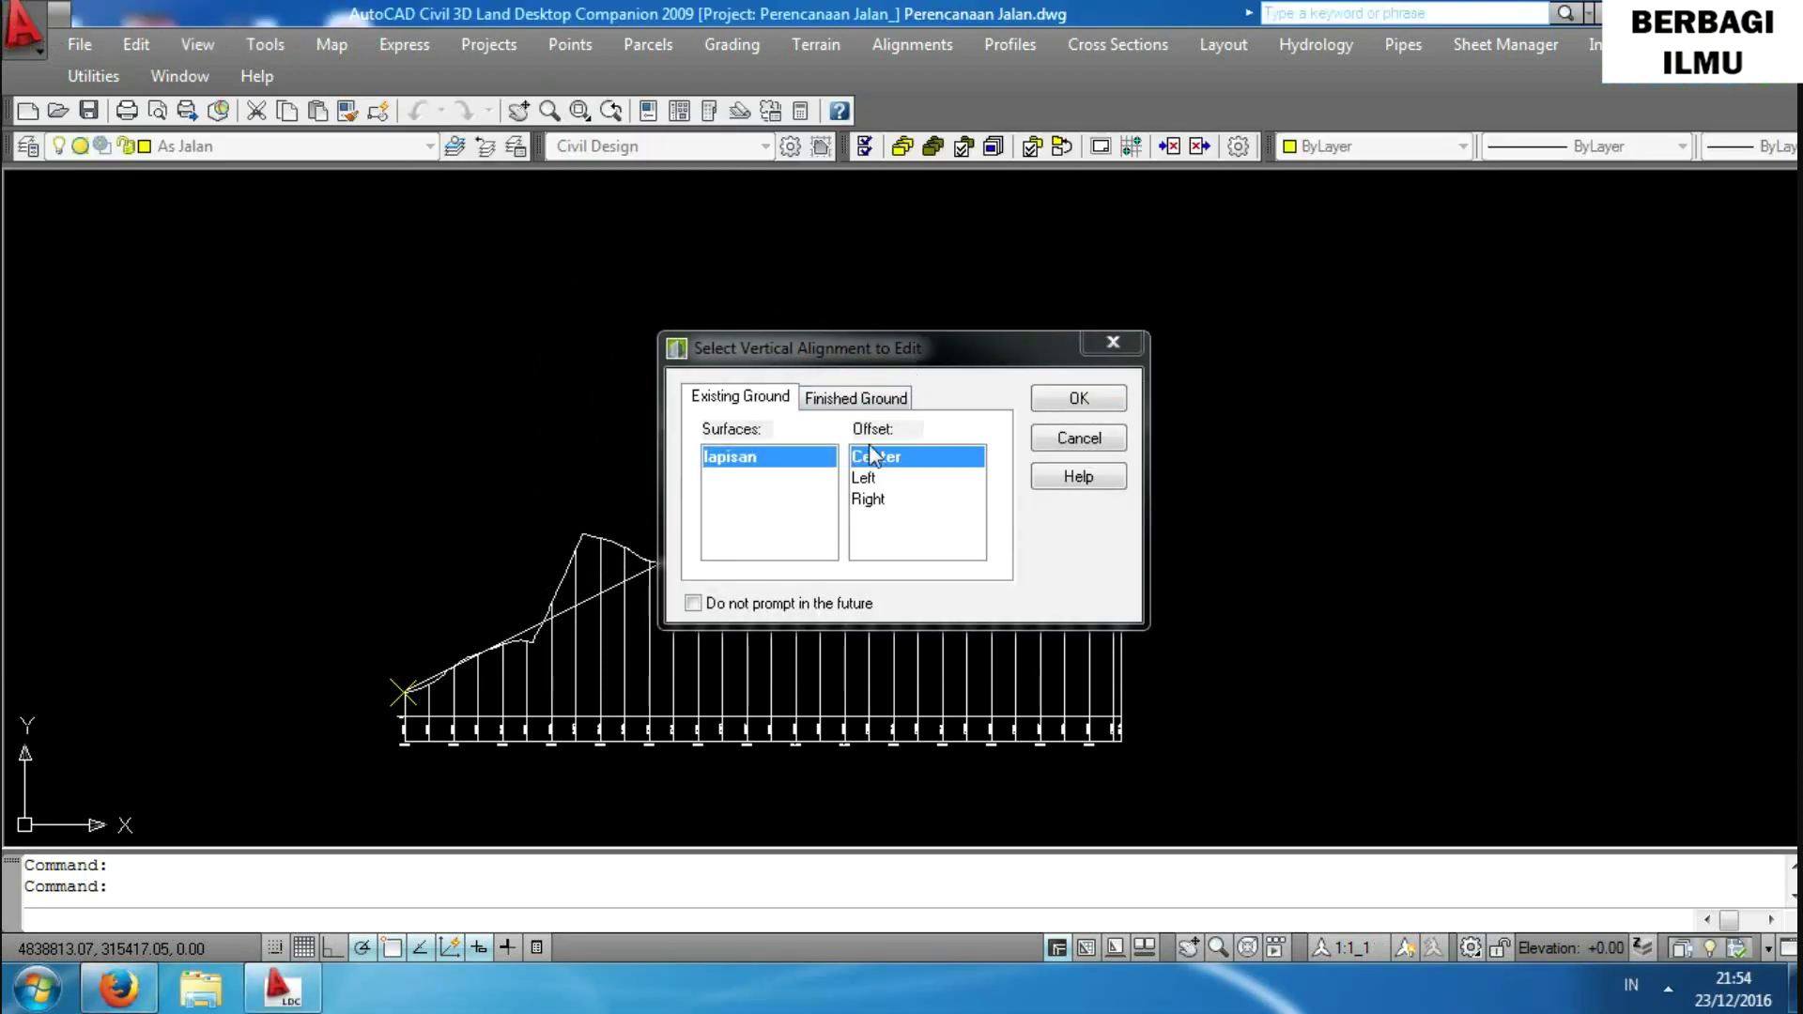
Open the Finished Ground Center vertical alignment in the editor.
left_click(845, 401)
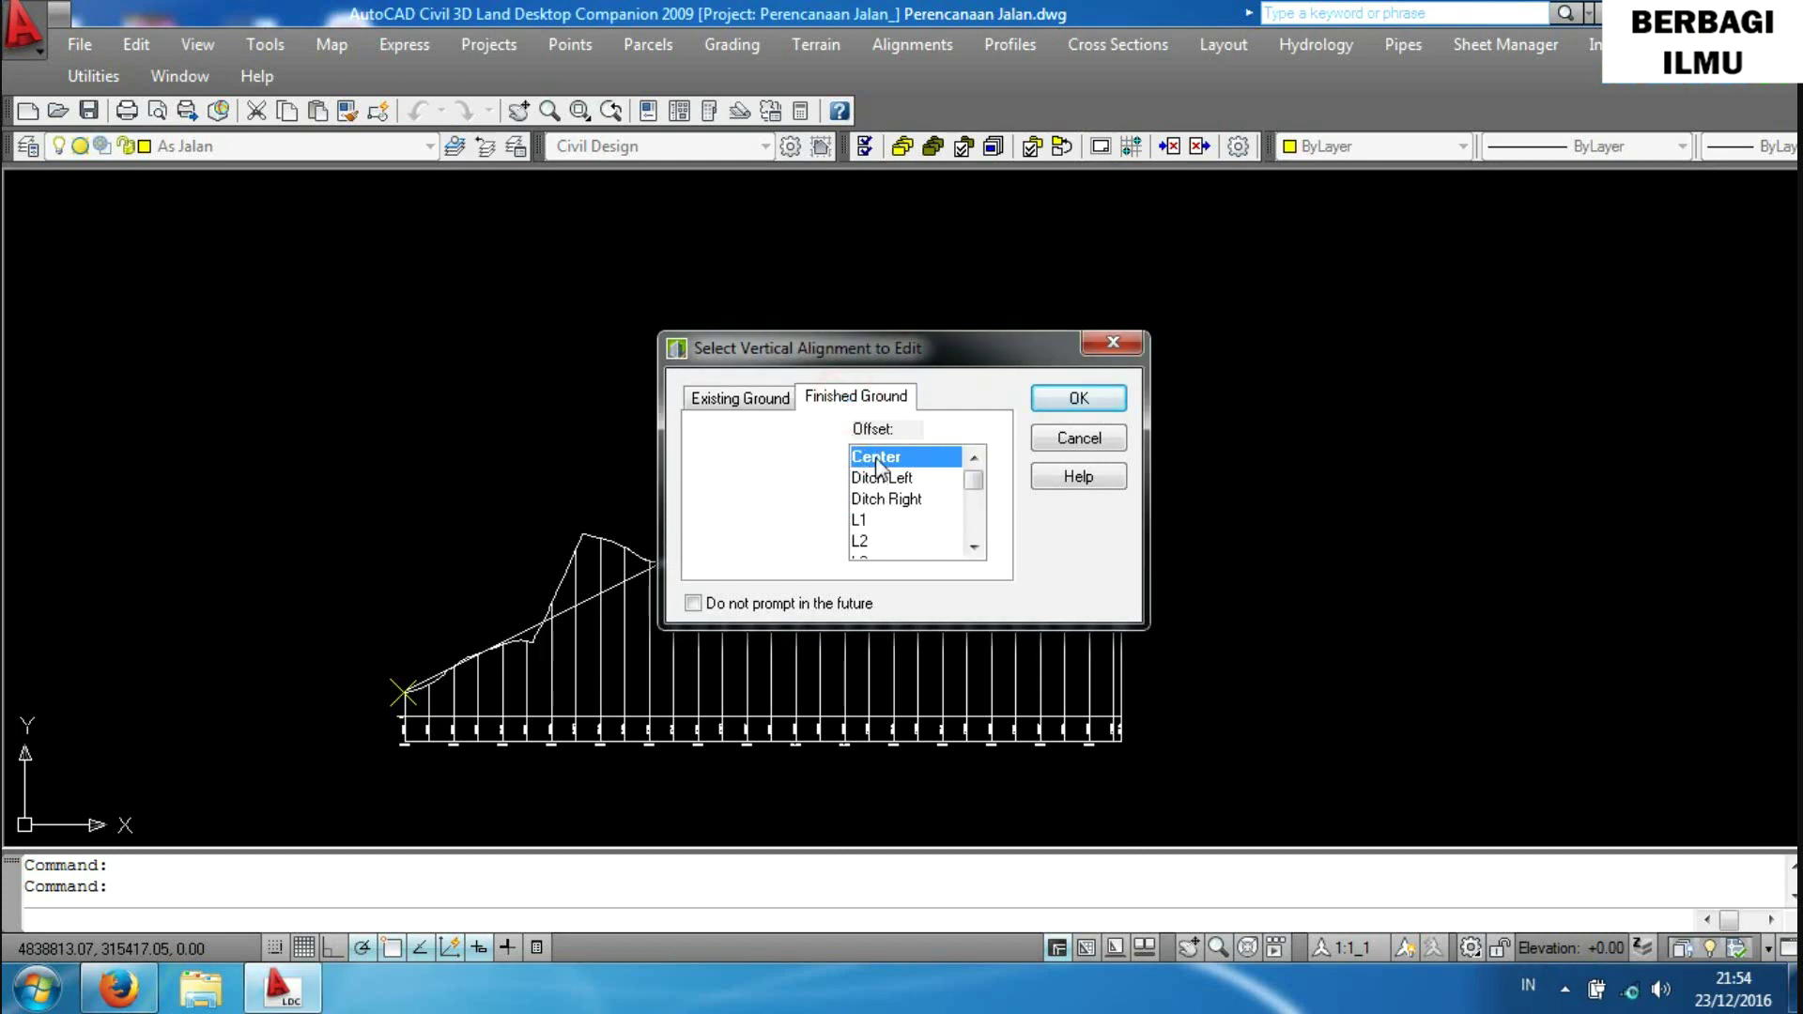
left_click(1079, 399)
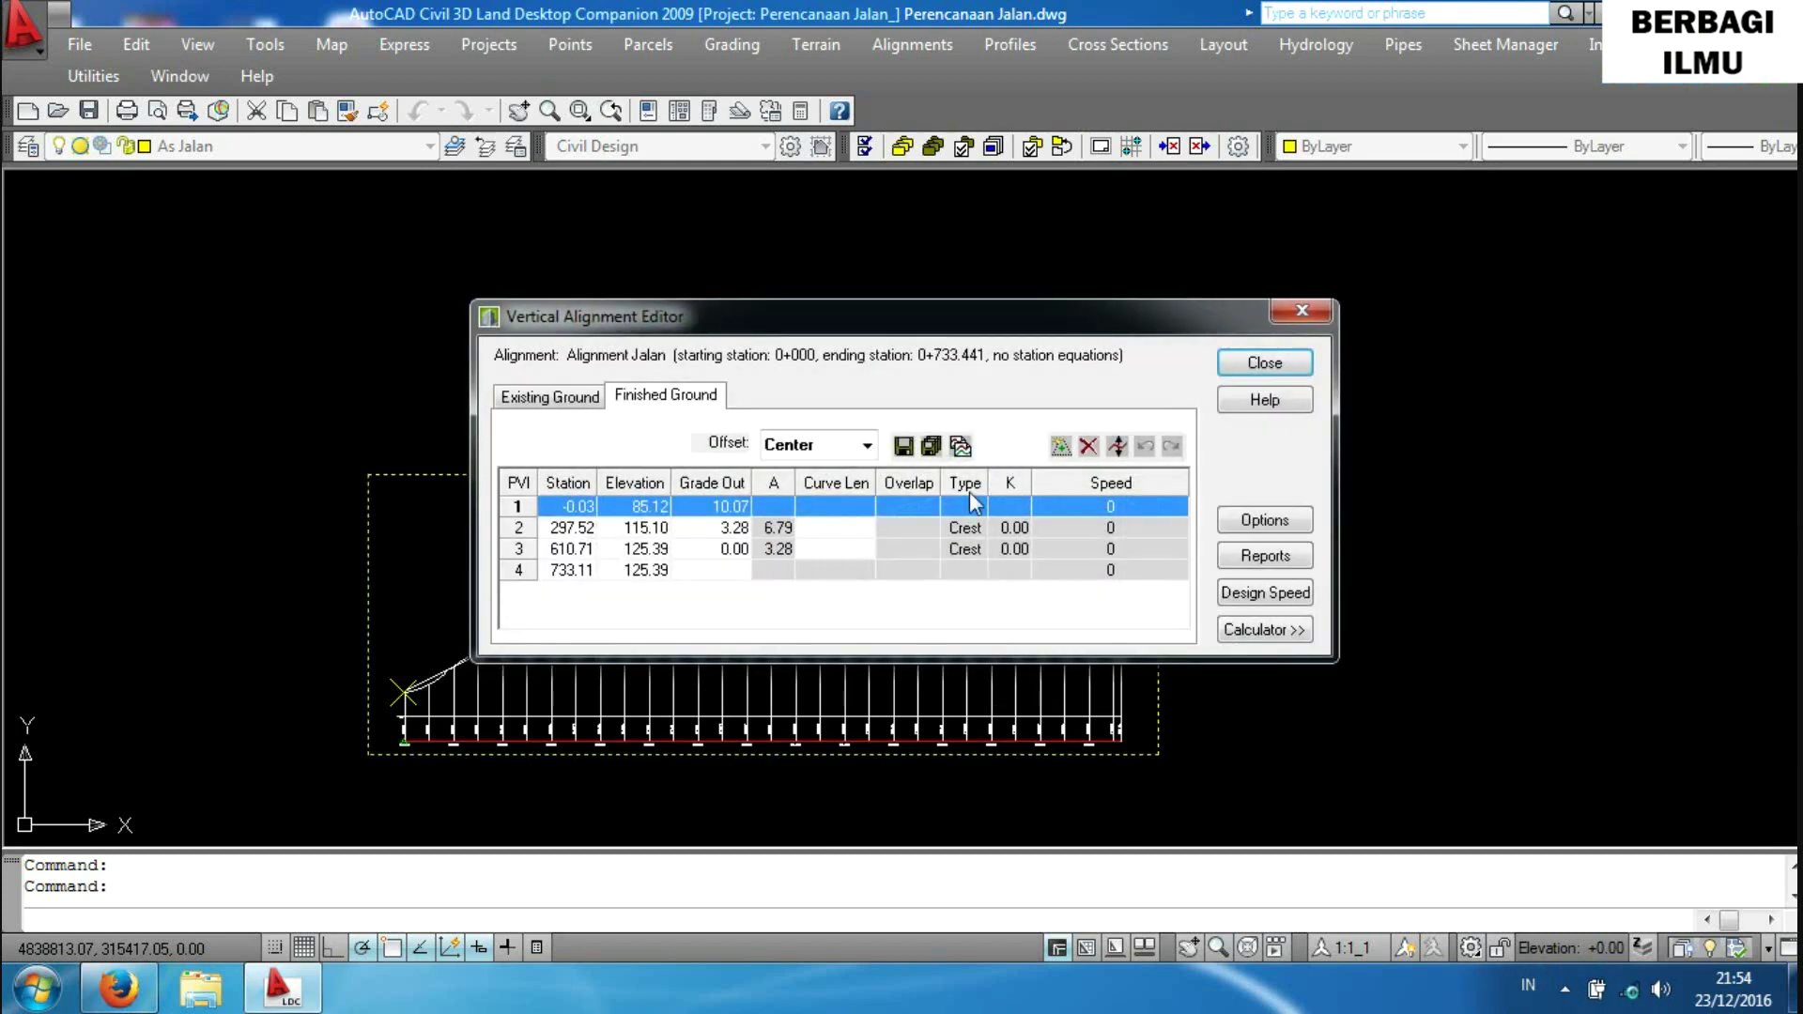
left_click(840, 528)
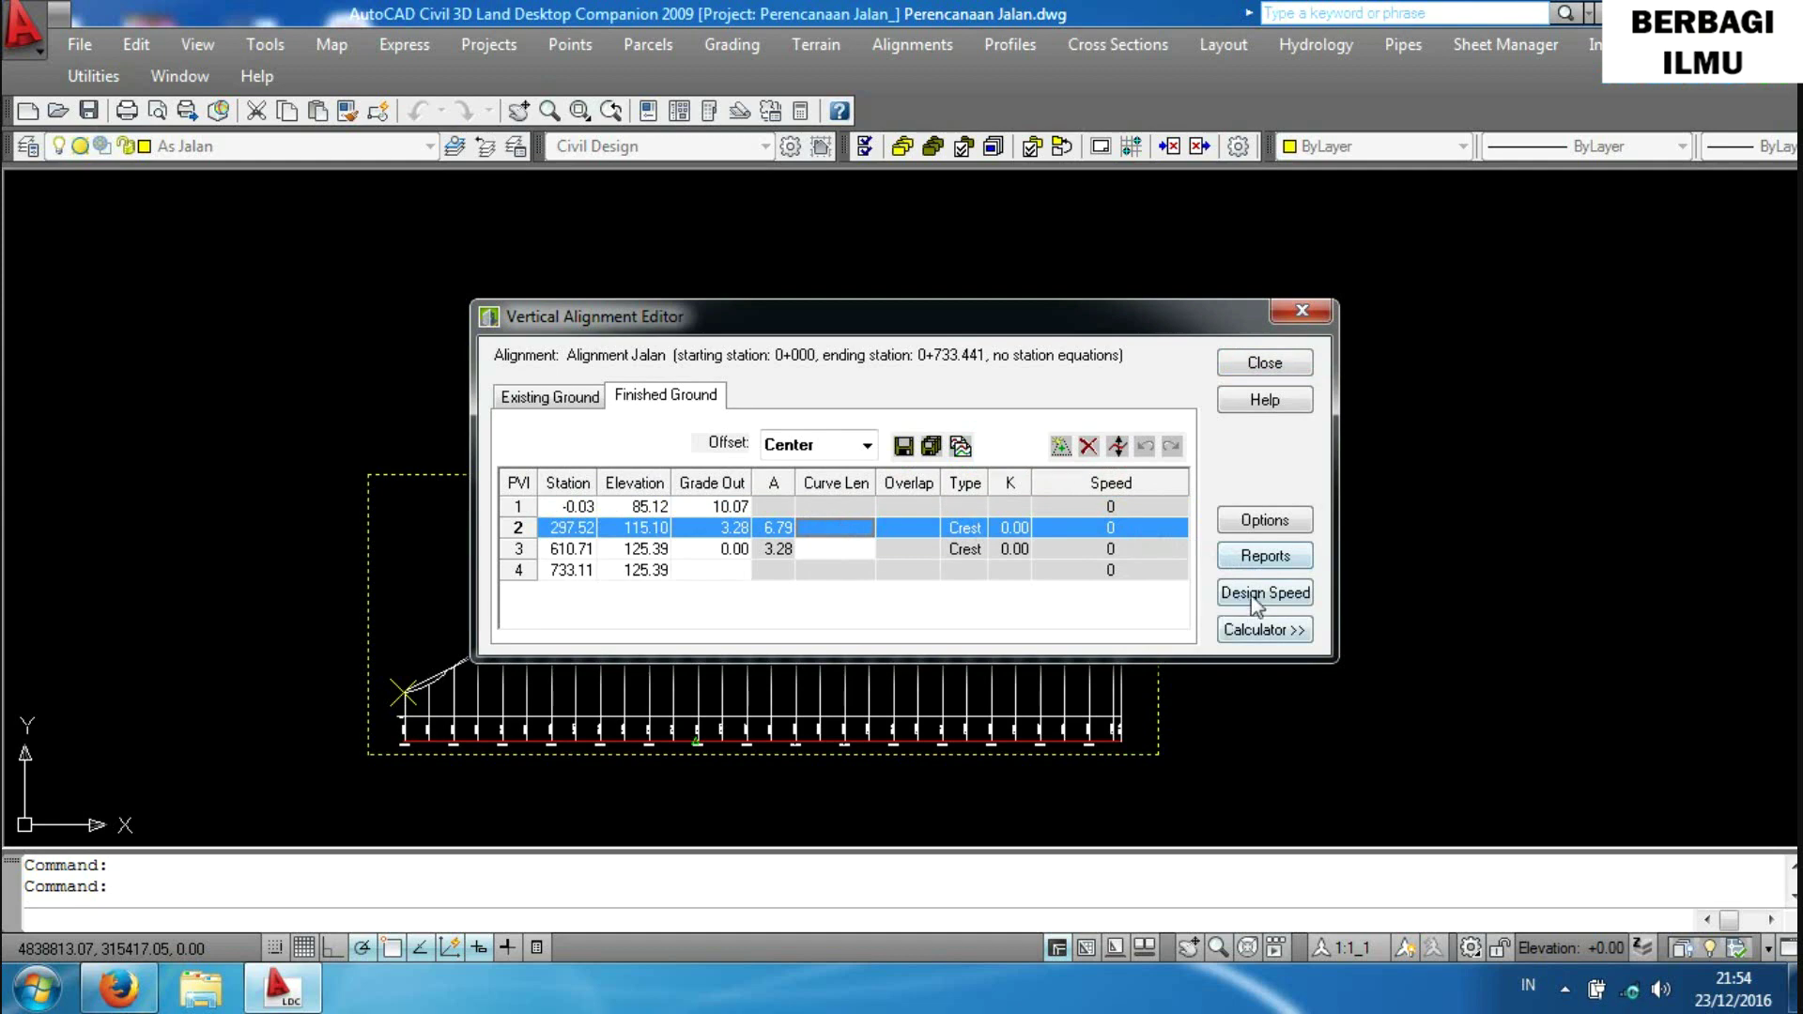
left_click(1105, 505, "shift")
Set the alignment's design speed to 50 at station 0.00.
left_click(1266, 593)
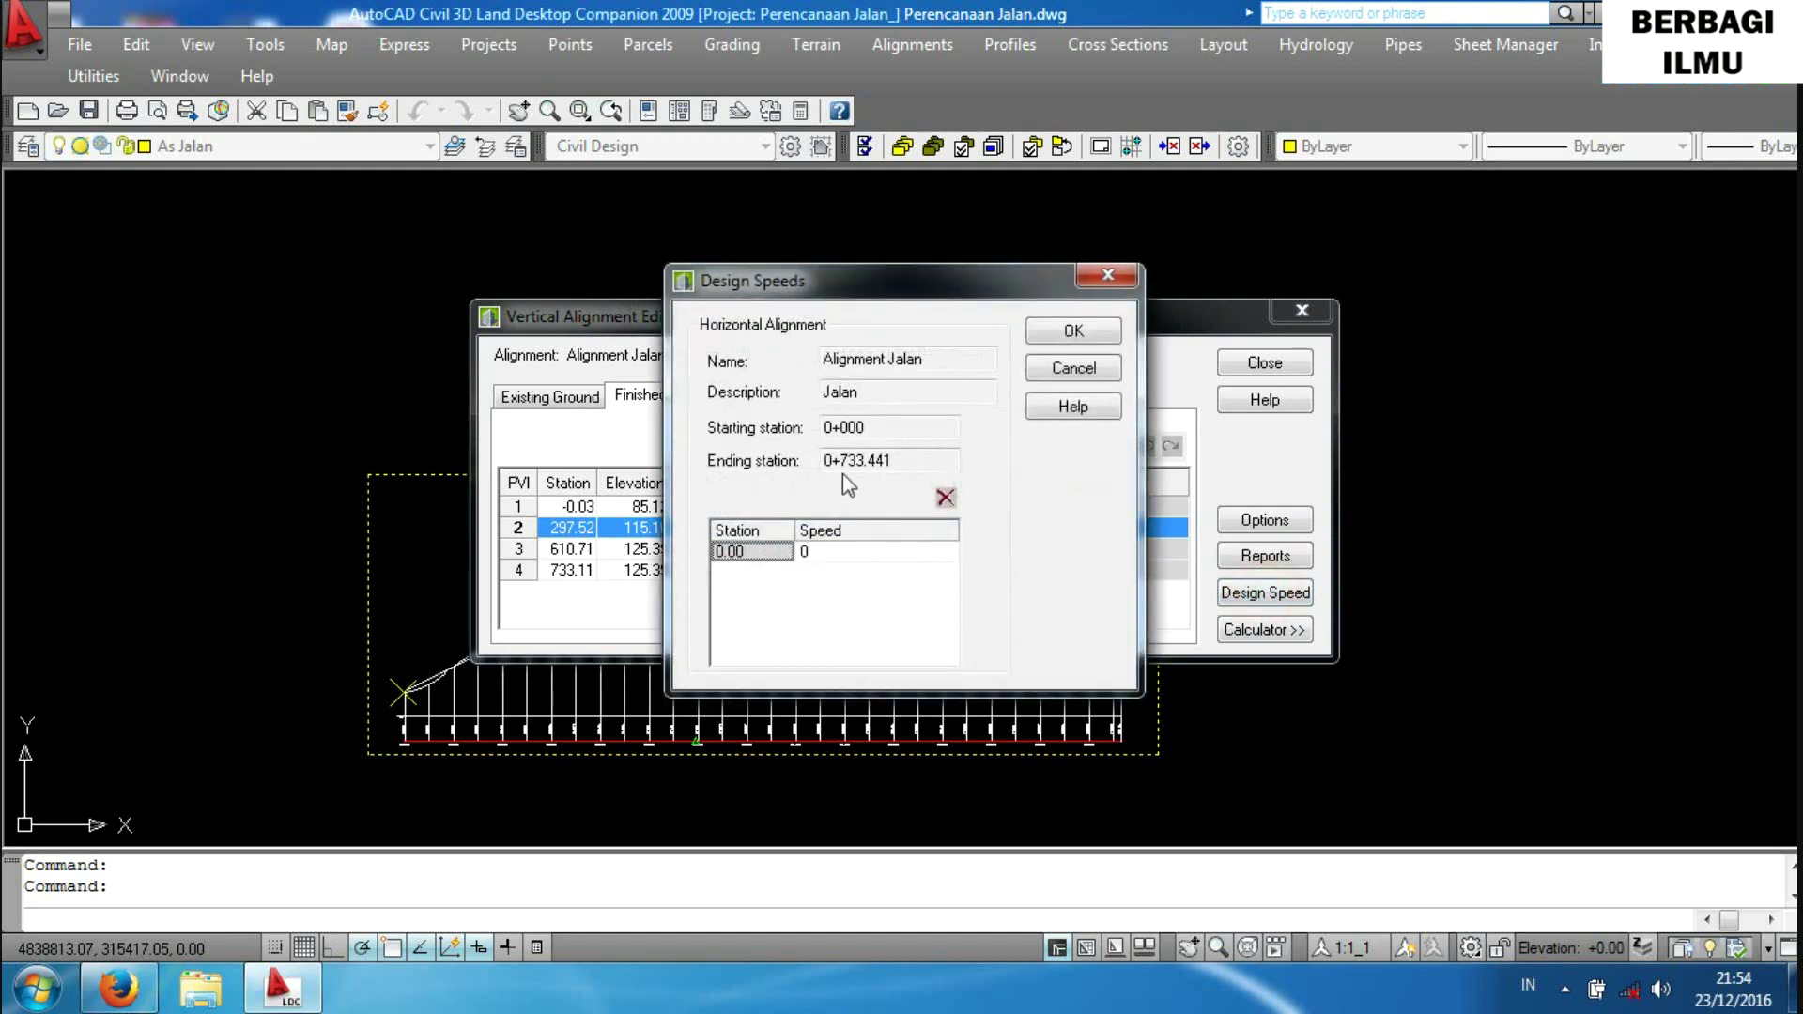
left_click(820, 552)
type("50")
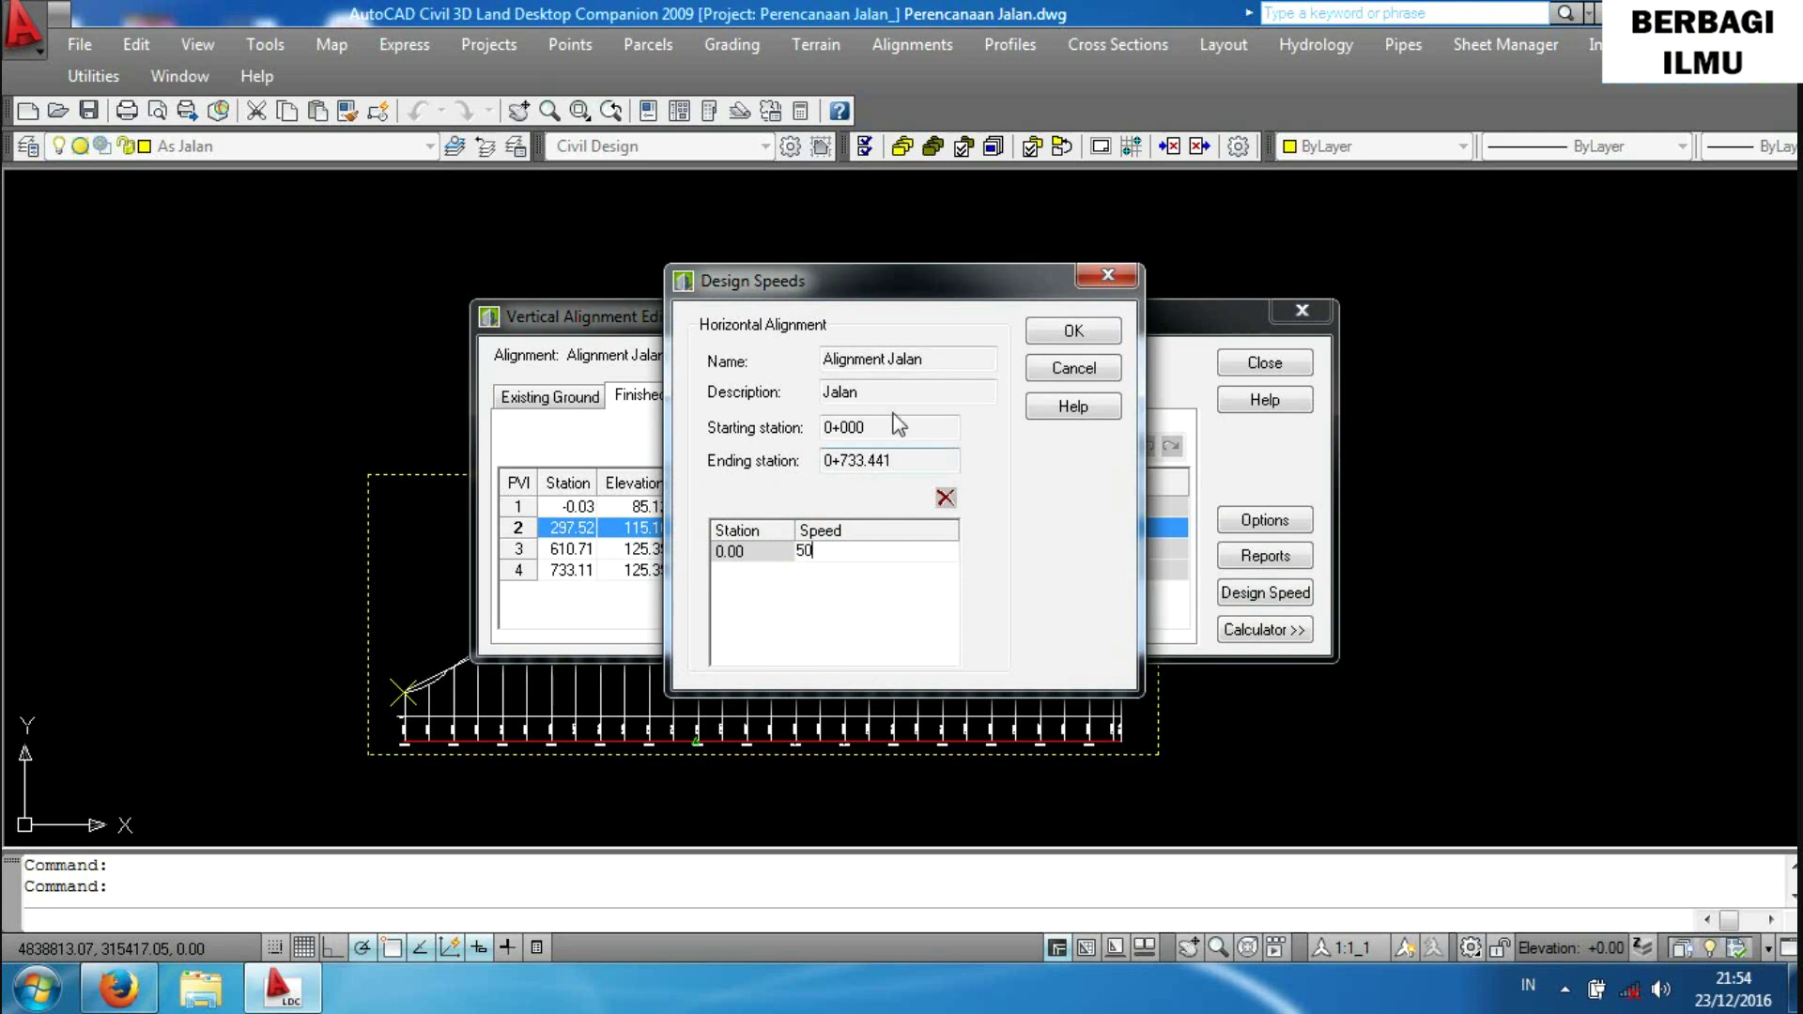
left_click(1066, 346)
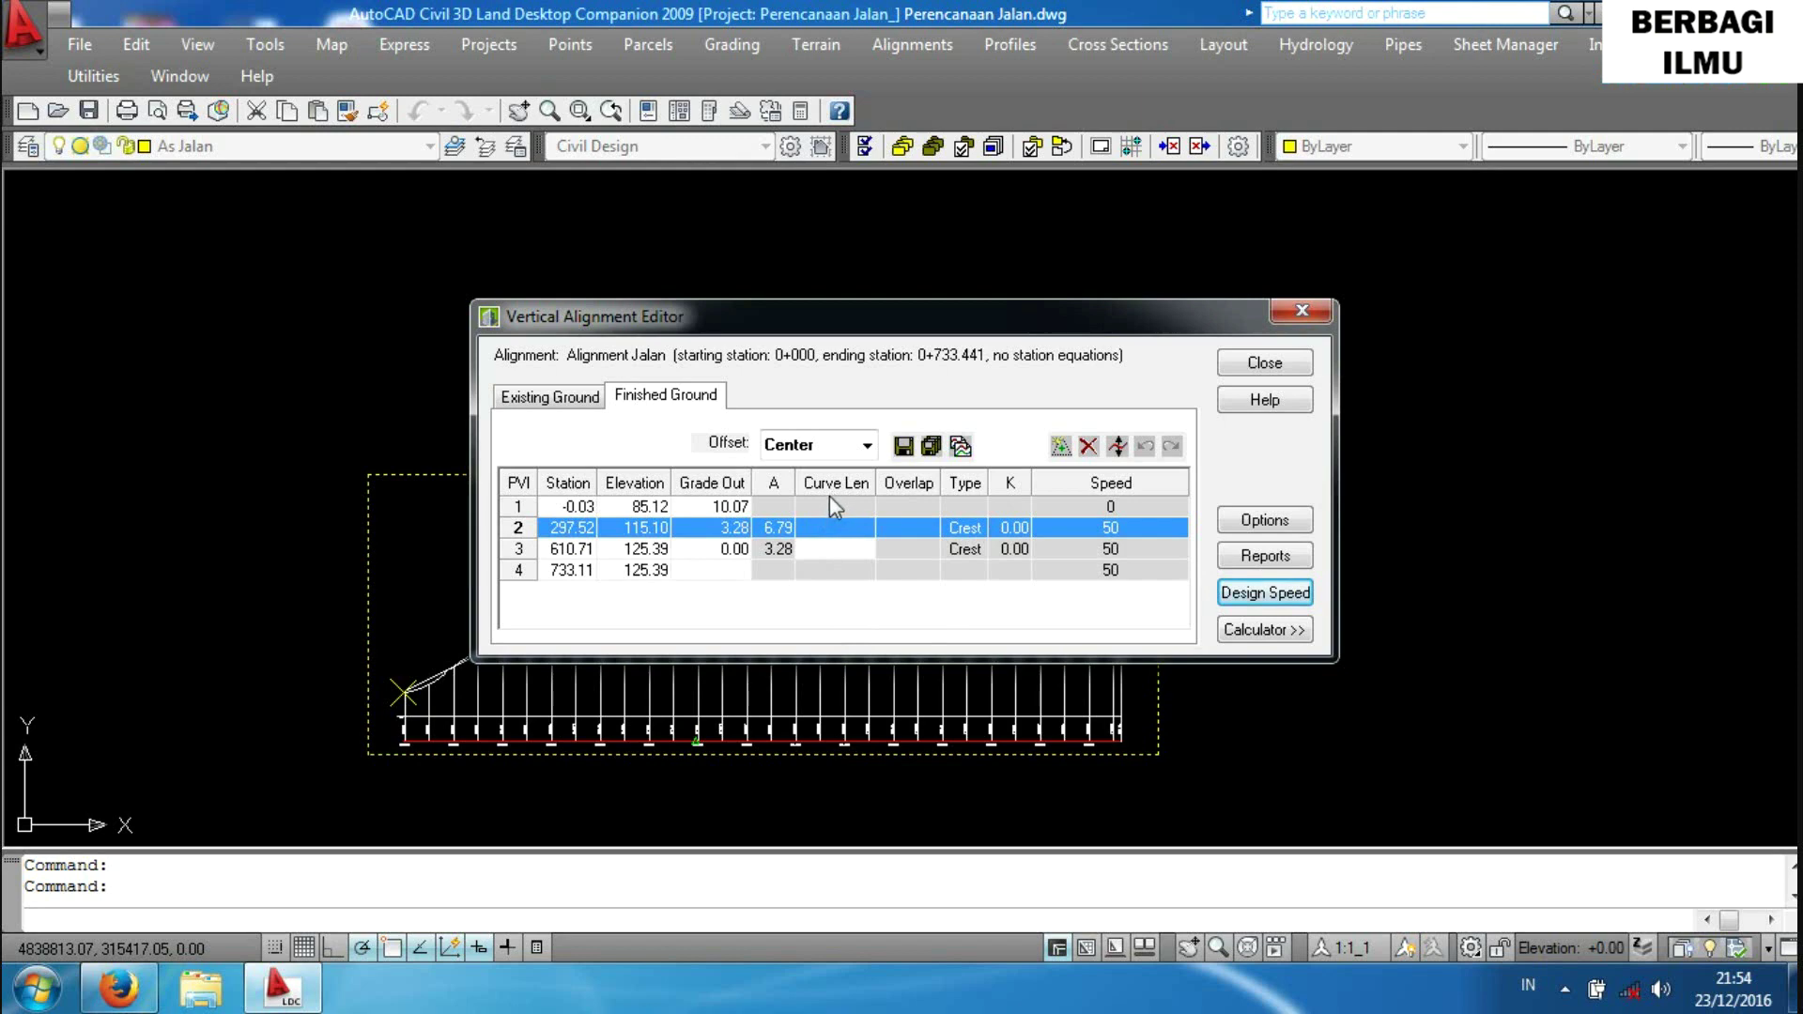
left_click(812, 532)
Show PVI 2's vertical curve calculator using the US AASHTO 2001 Metric speed table.
left_click_drag(1035, 307, 984, 173)
left_click(1191, 492)
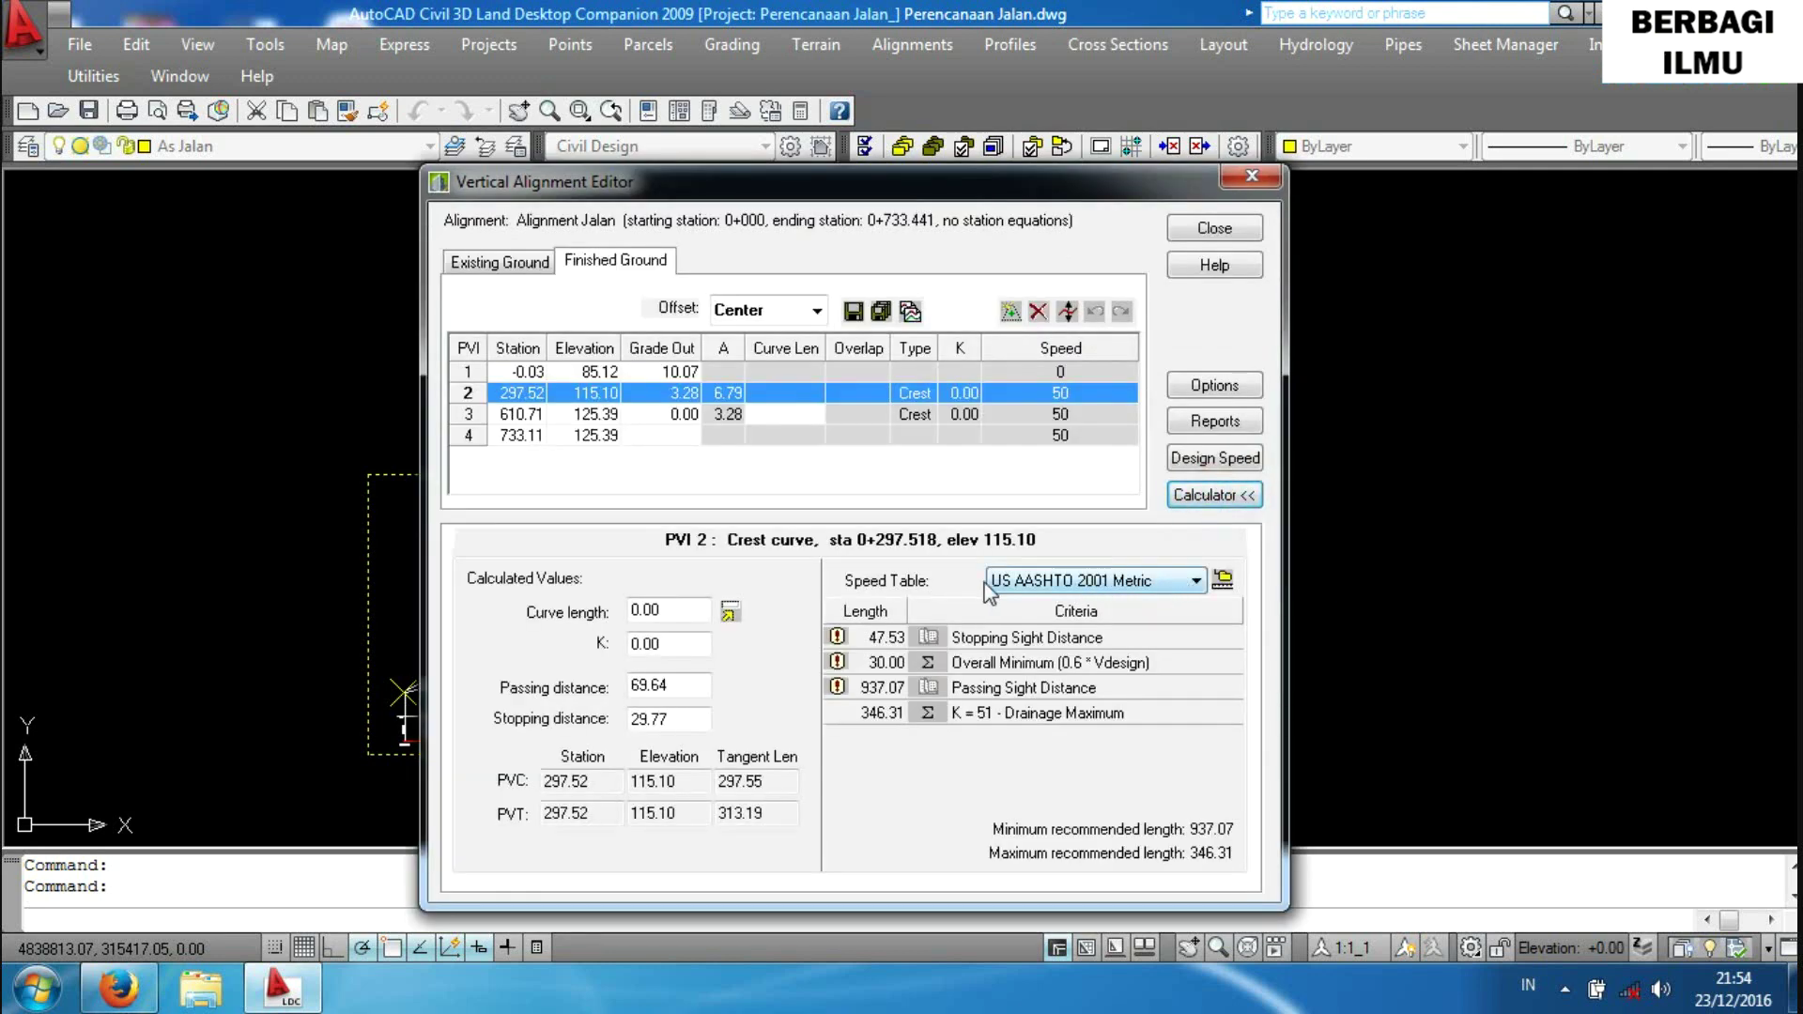
left_click(1067, 590)
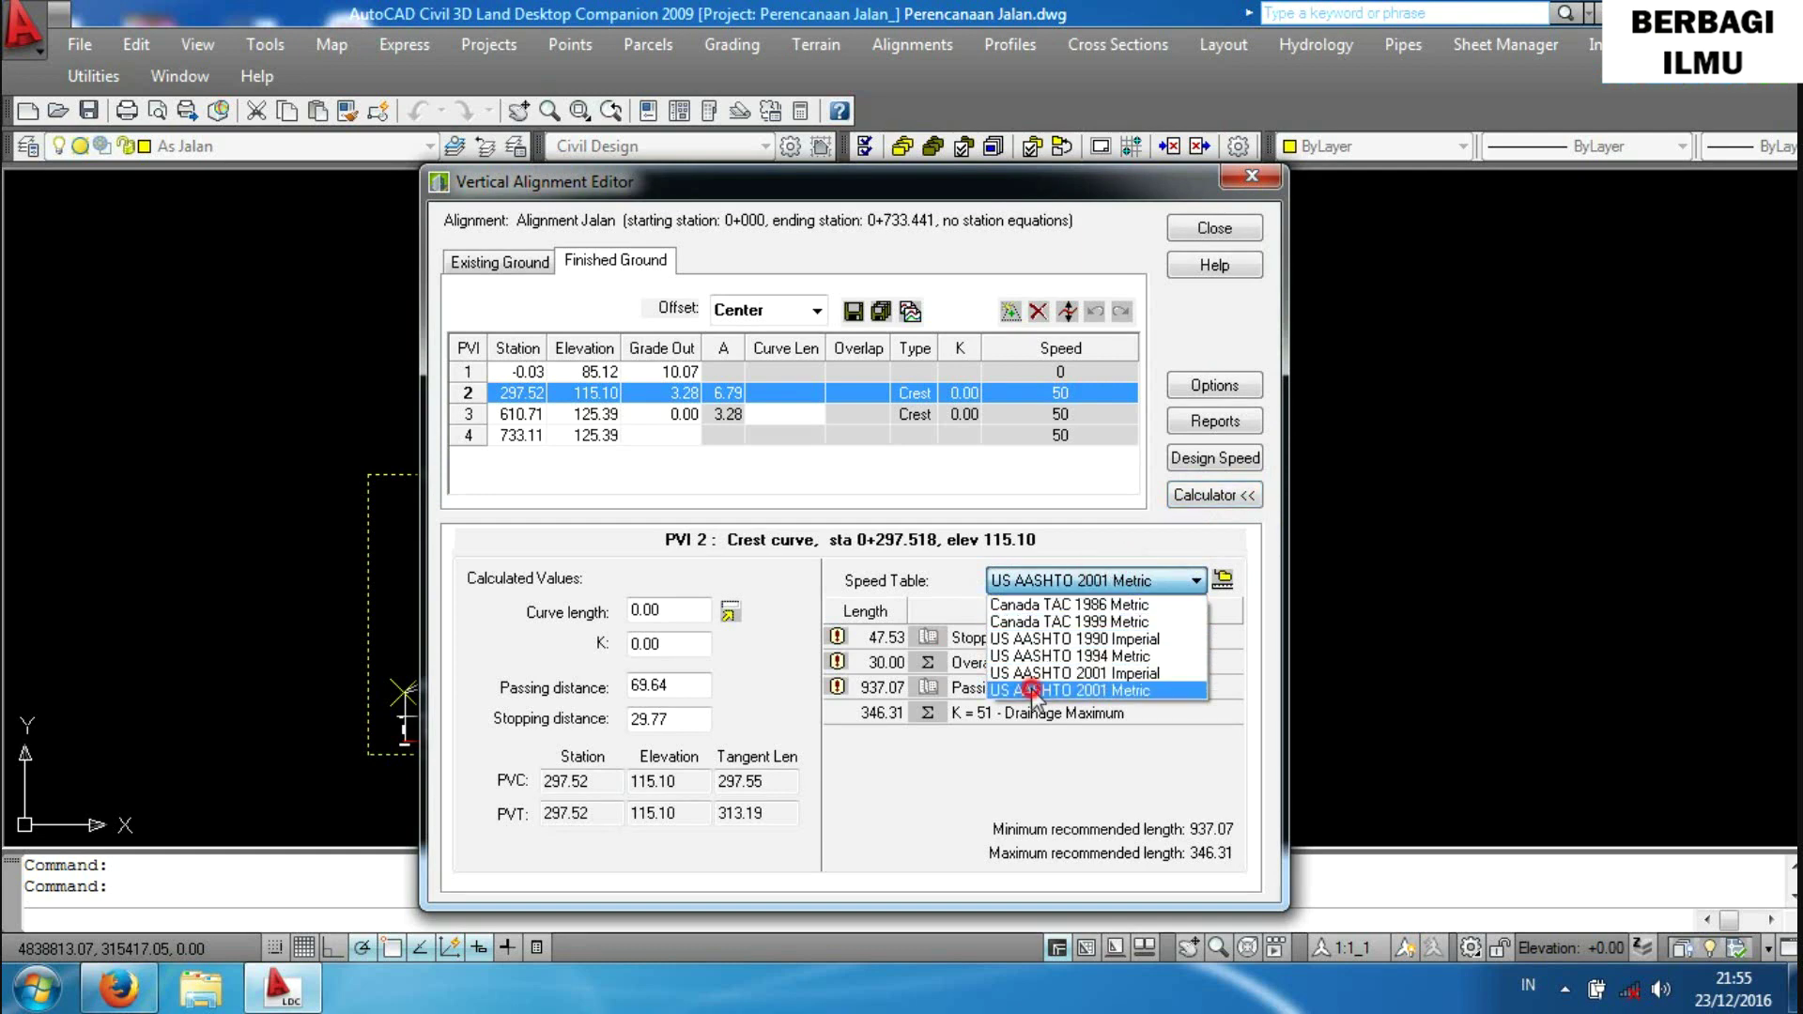
left_click(1031, 687)
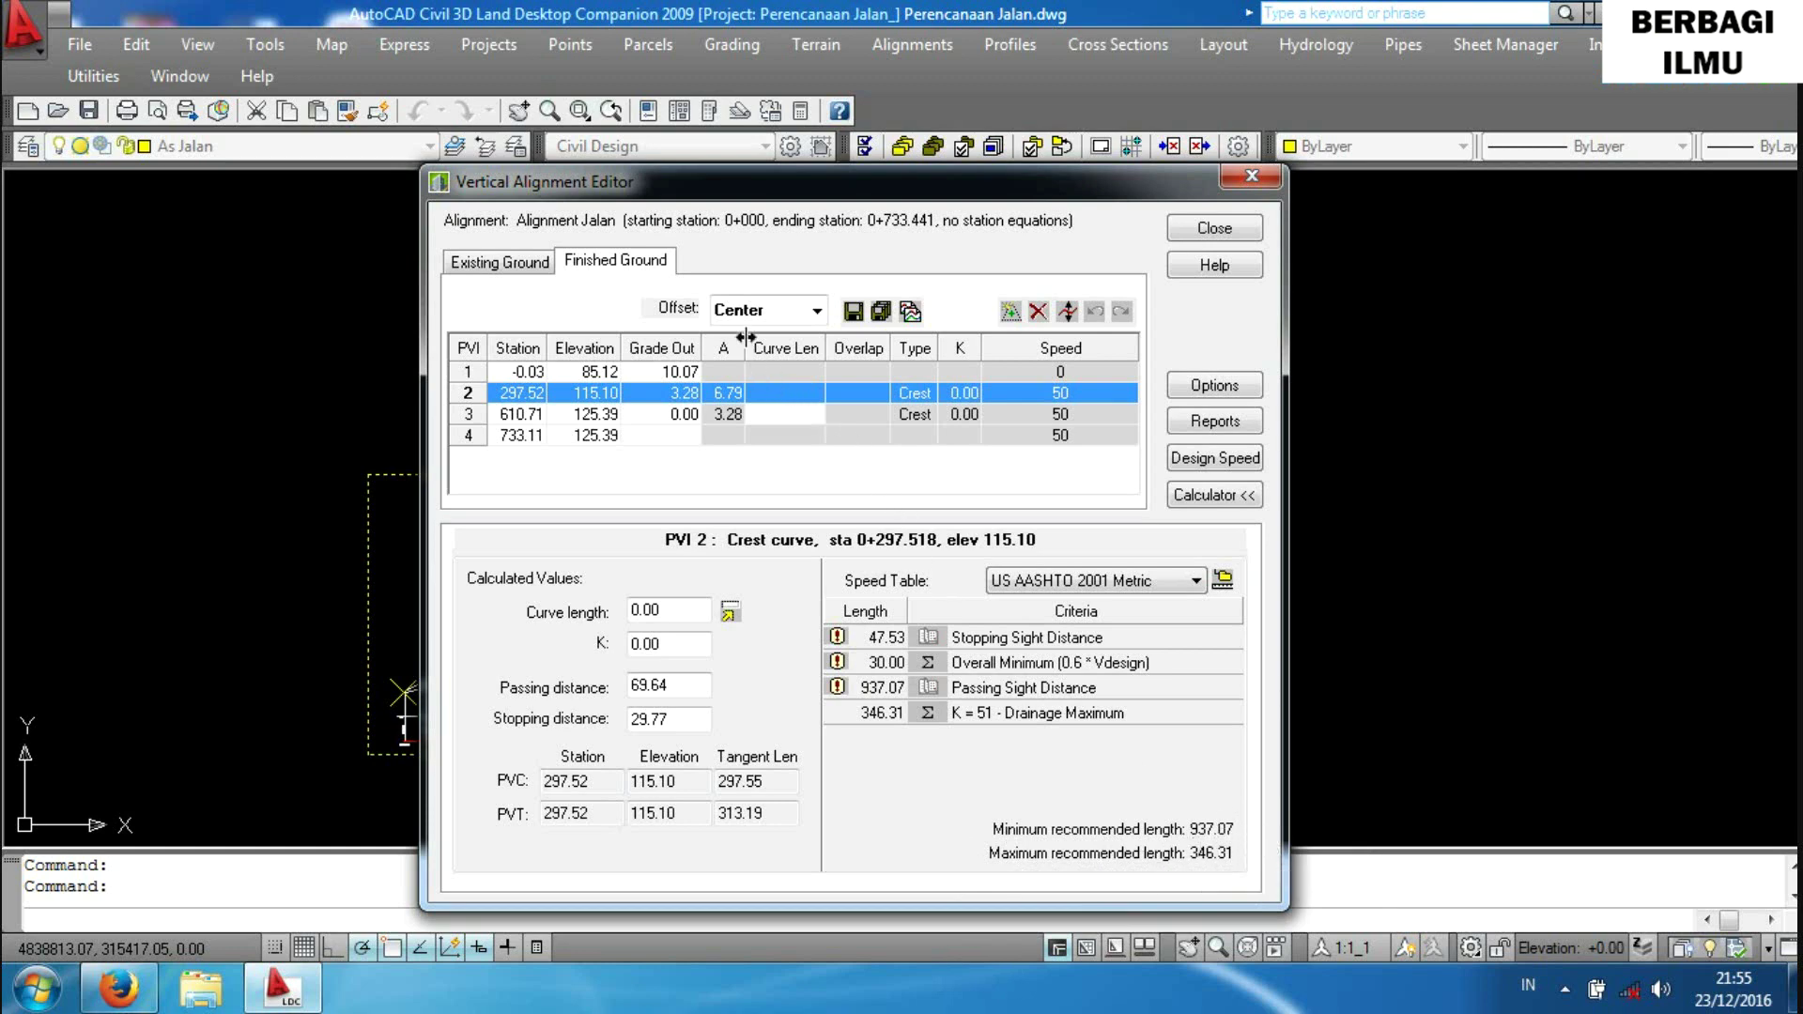
left_click(768, 390)
Enter trial curve lengths of 420 for PVI 2 and 250 for PVI 3.
type("42")
type("0")
left_click(797, 423)
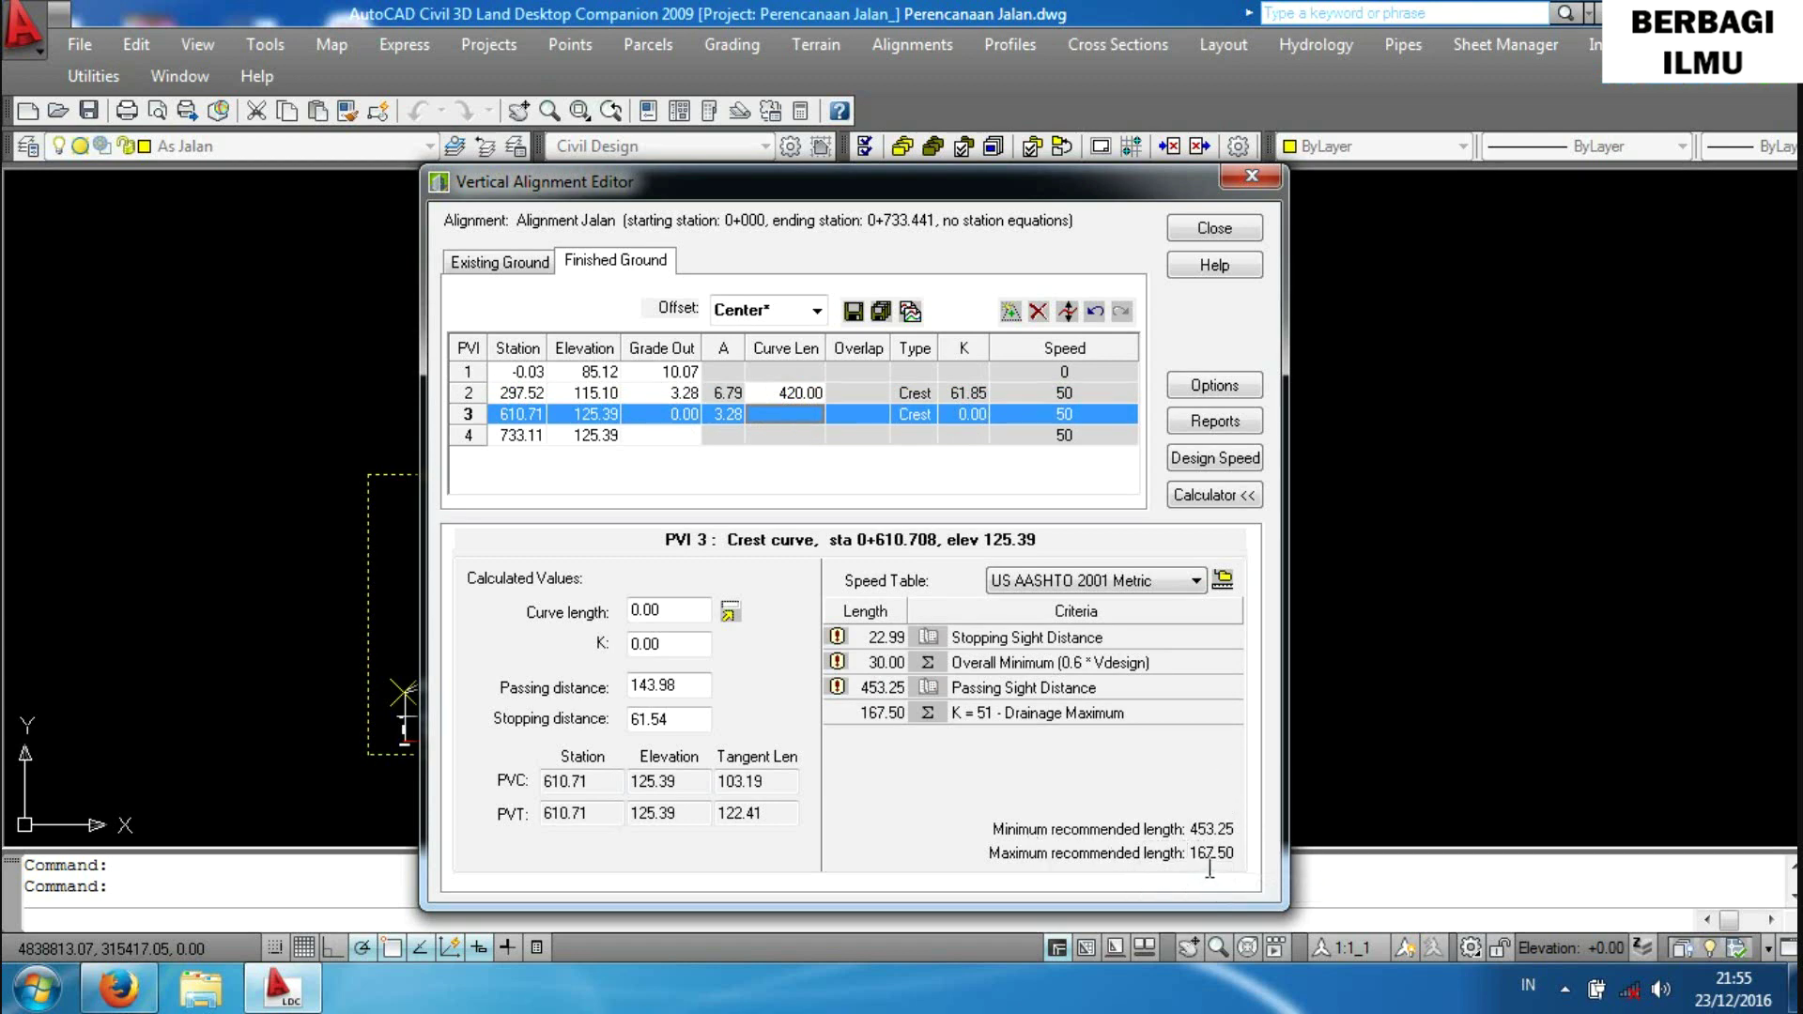
left_click(774, 414)
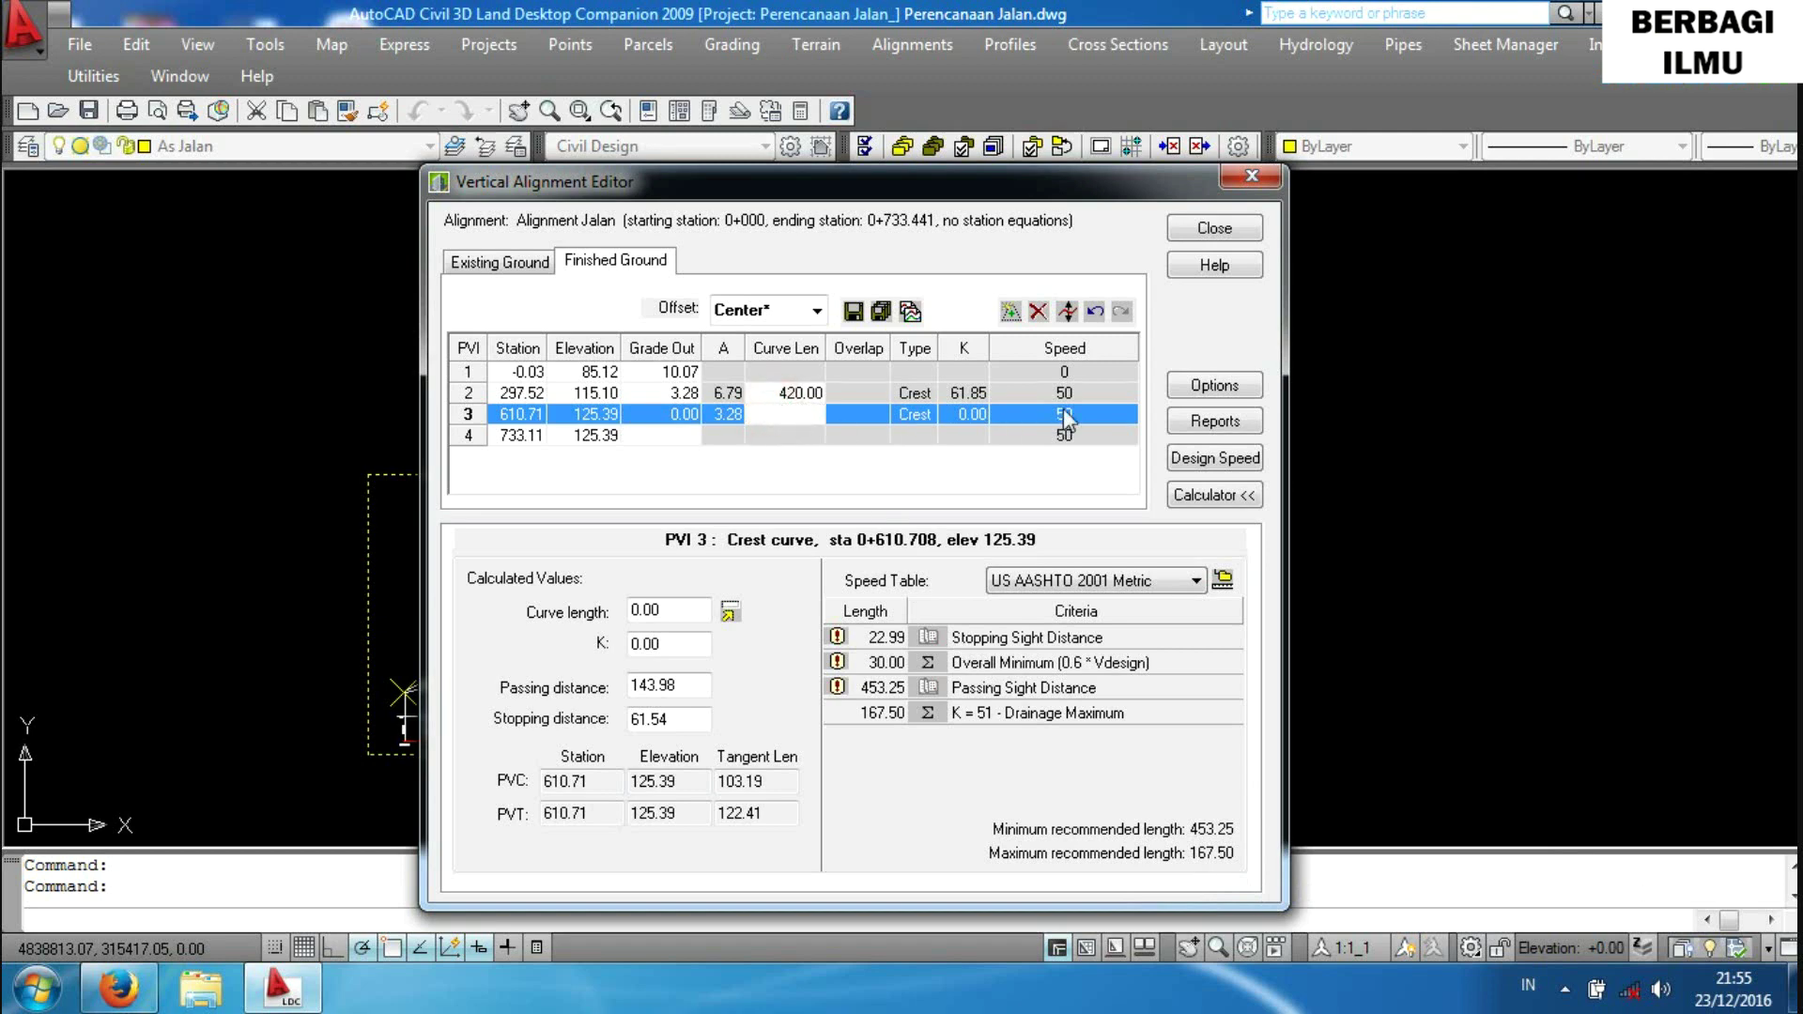
type("250")
left_click(808, 396)
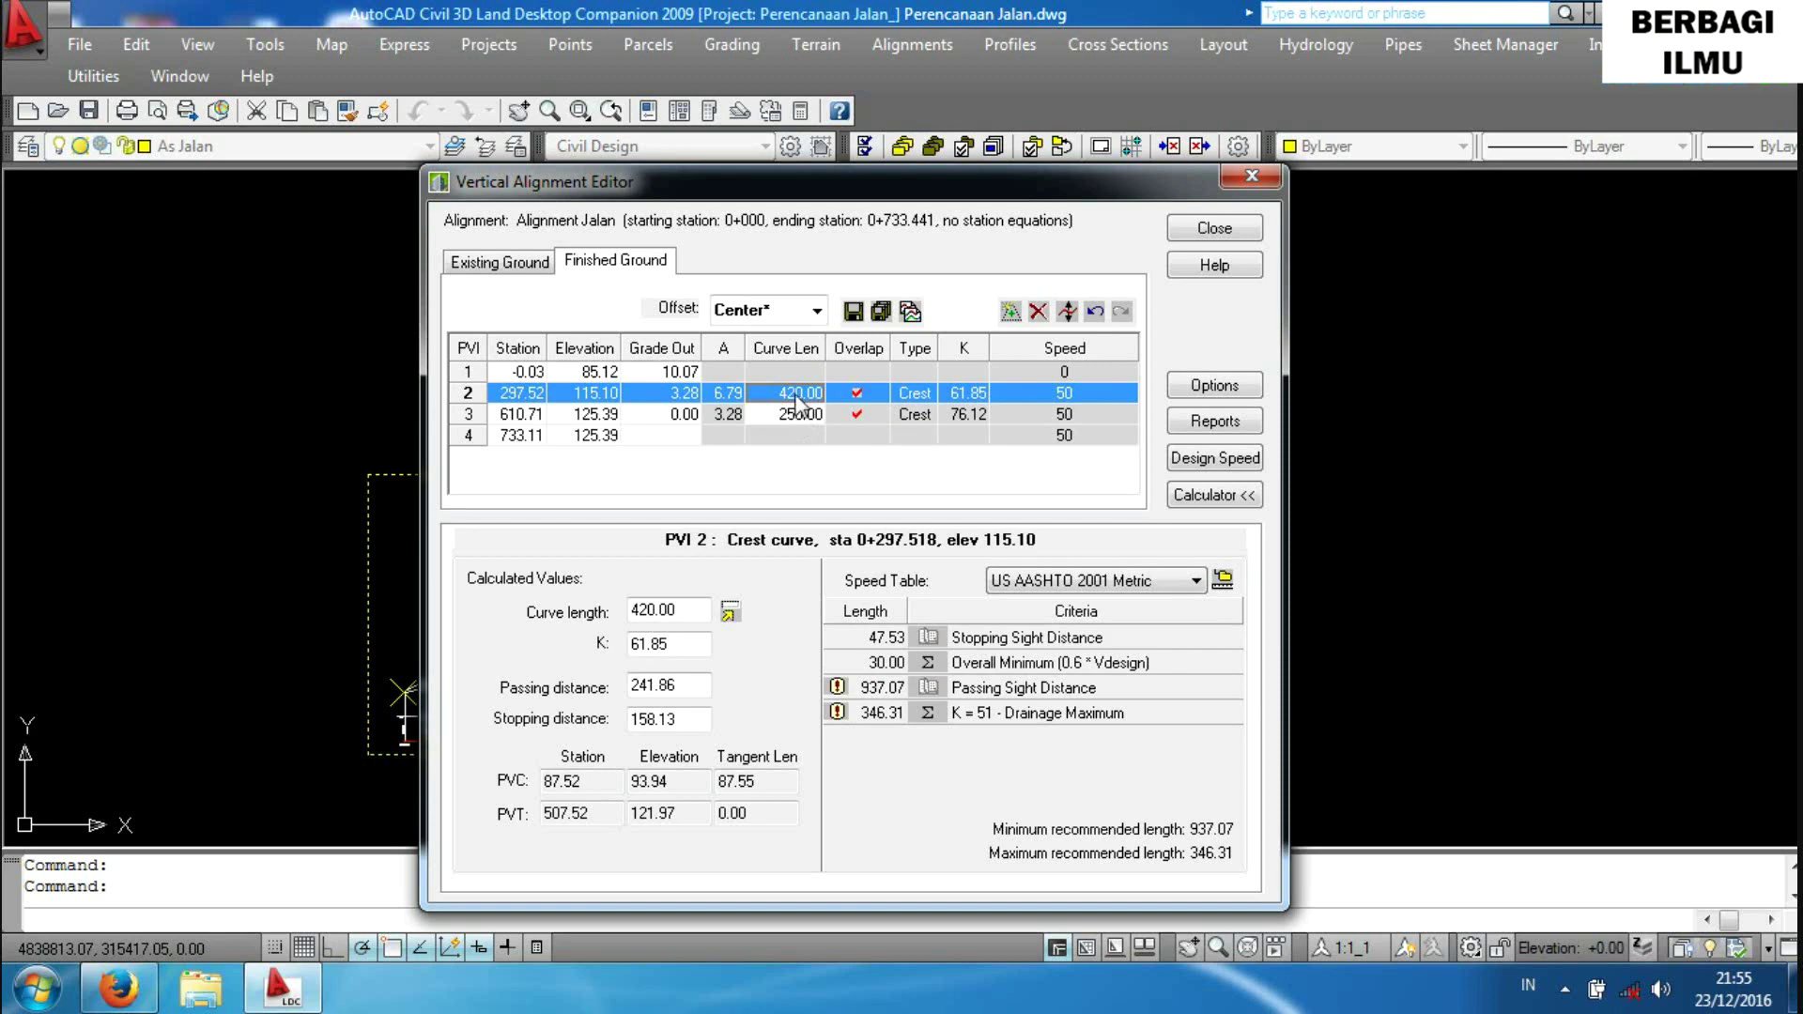
Revise the curve lengths to 350 for PVI 2 and 170 for PVI 3.
left_click(797, 396)
type("350")
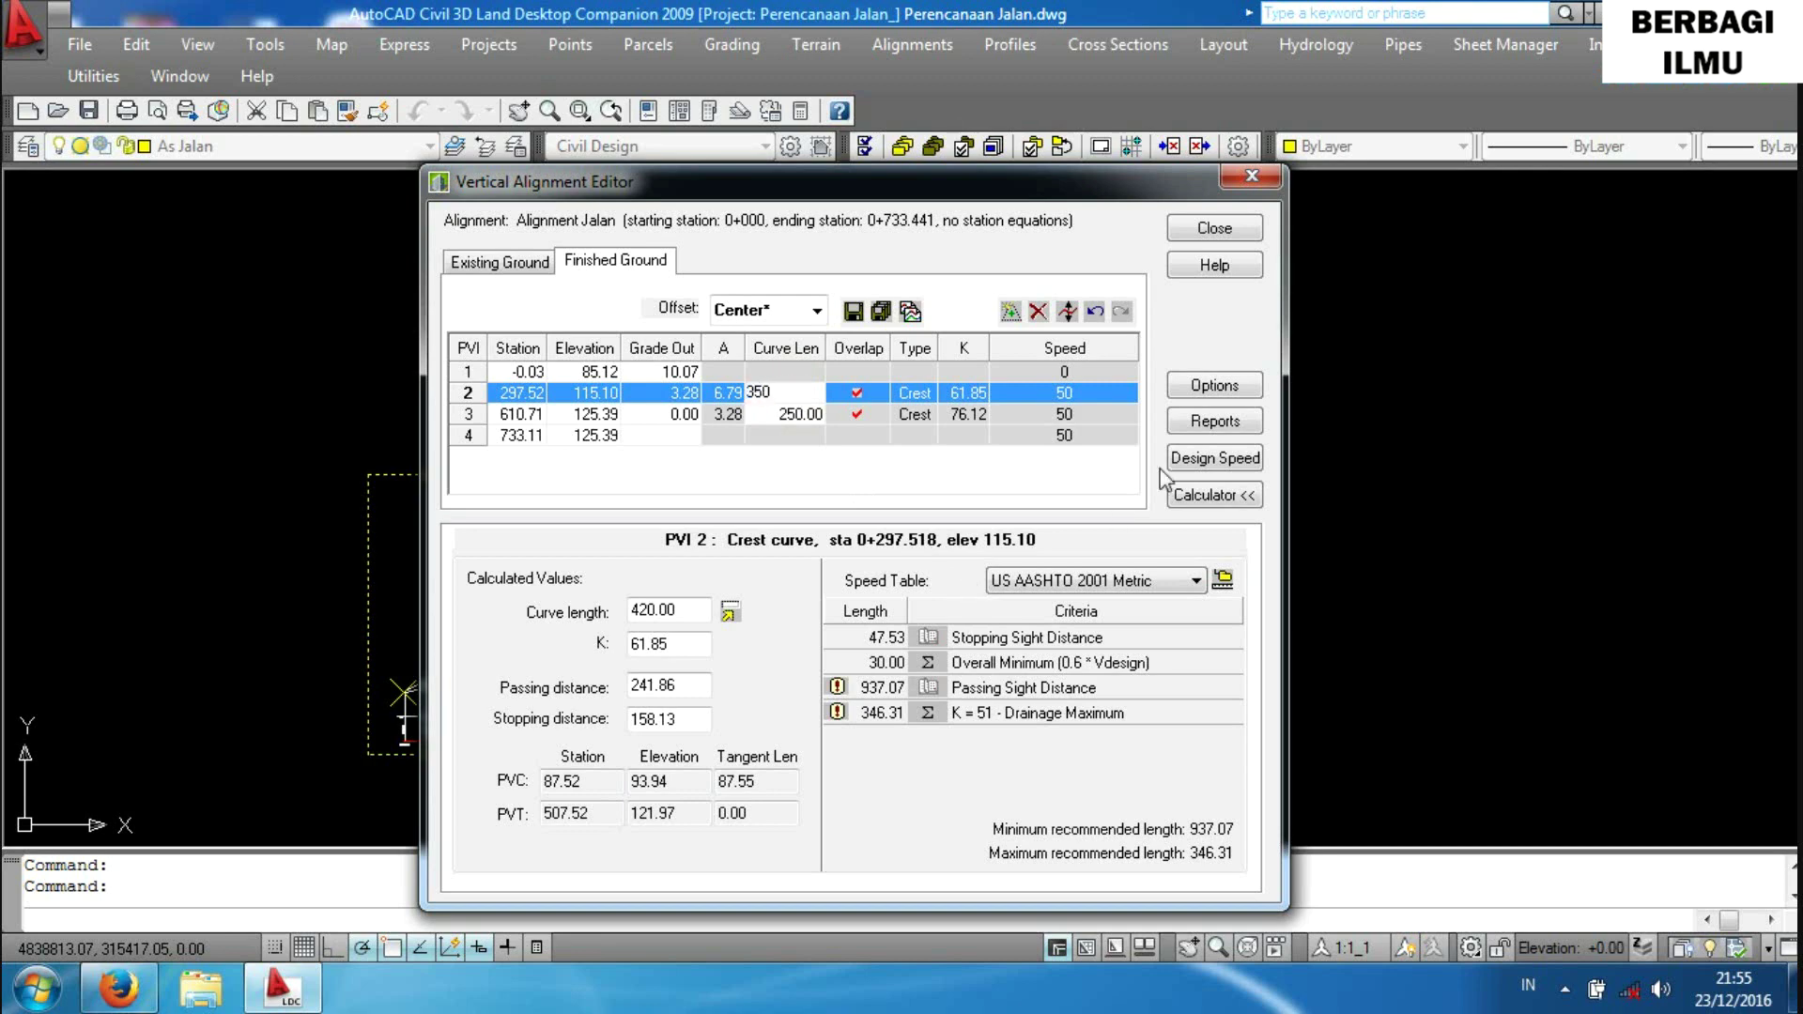
left_click(782, 418)
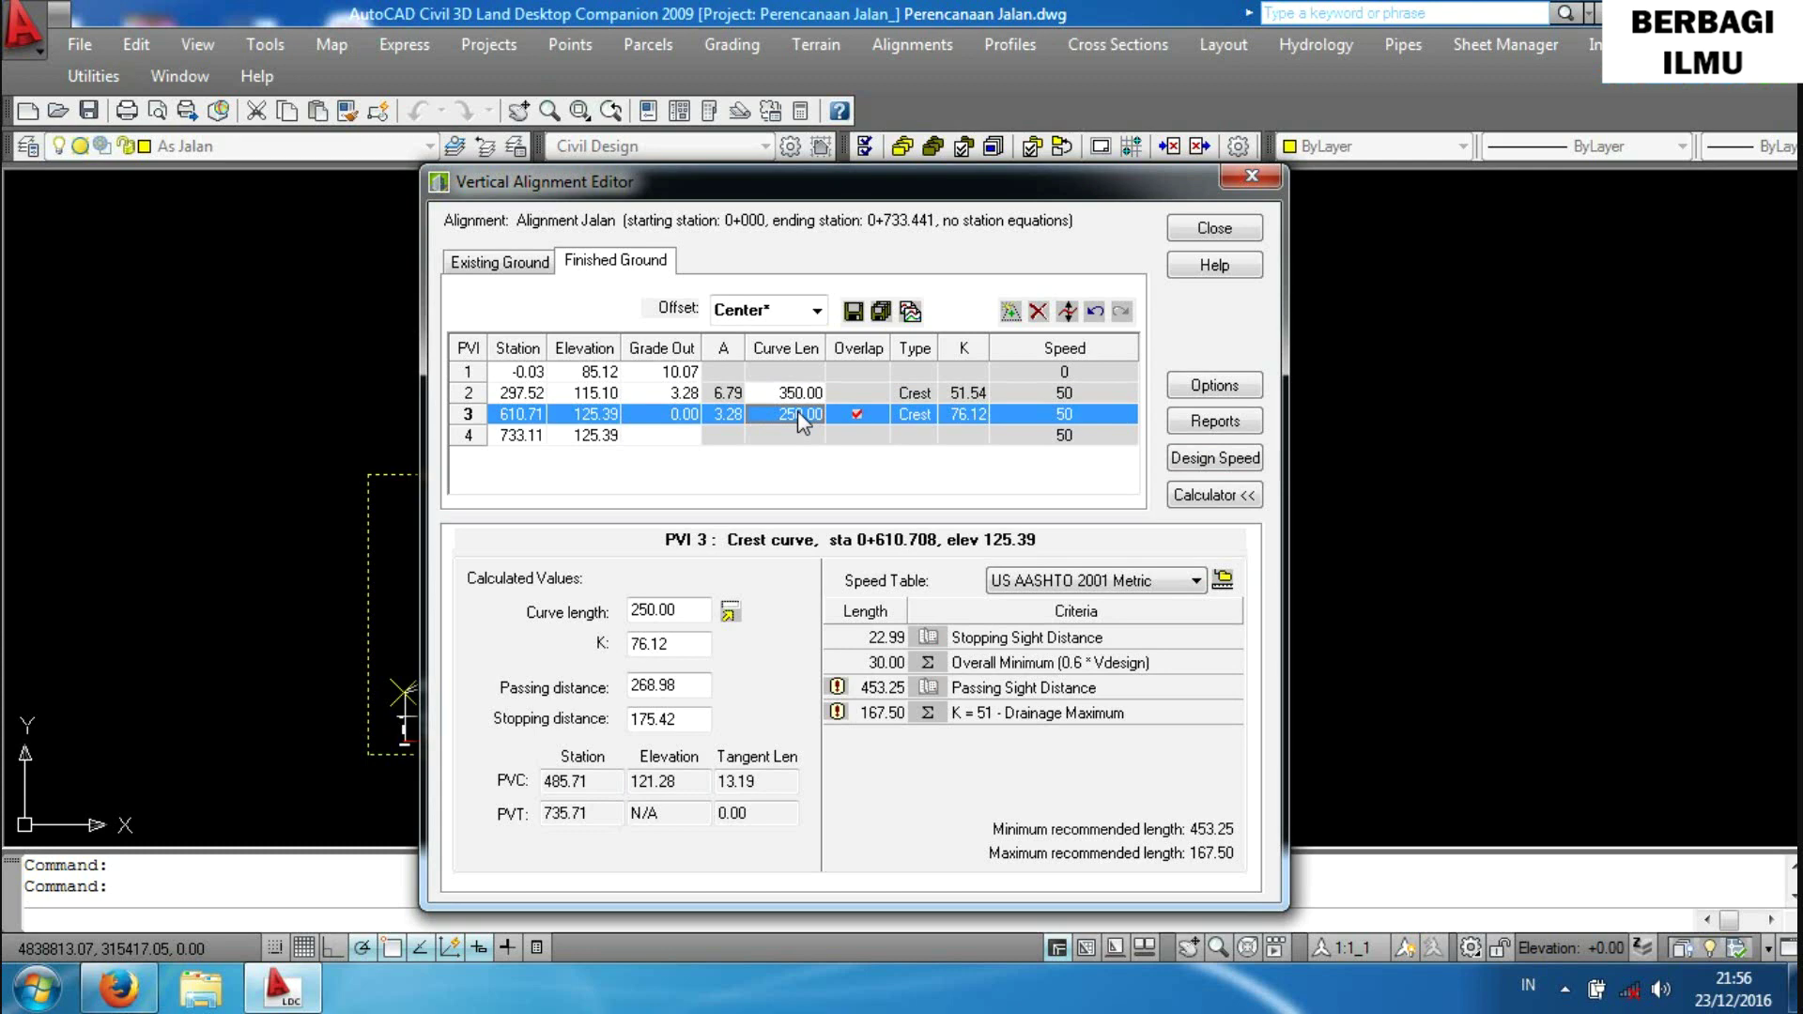
left_click(798, 410)
type("170")
left_click(804, 390)
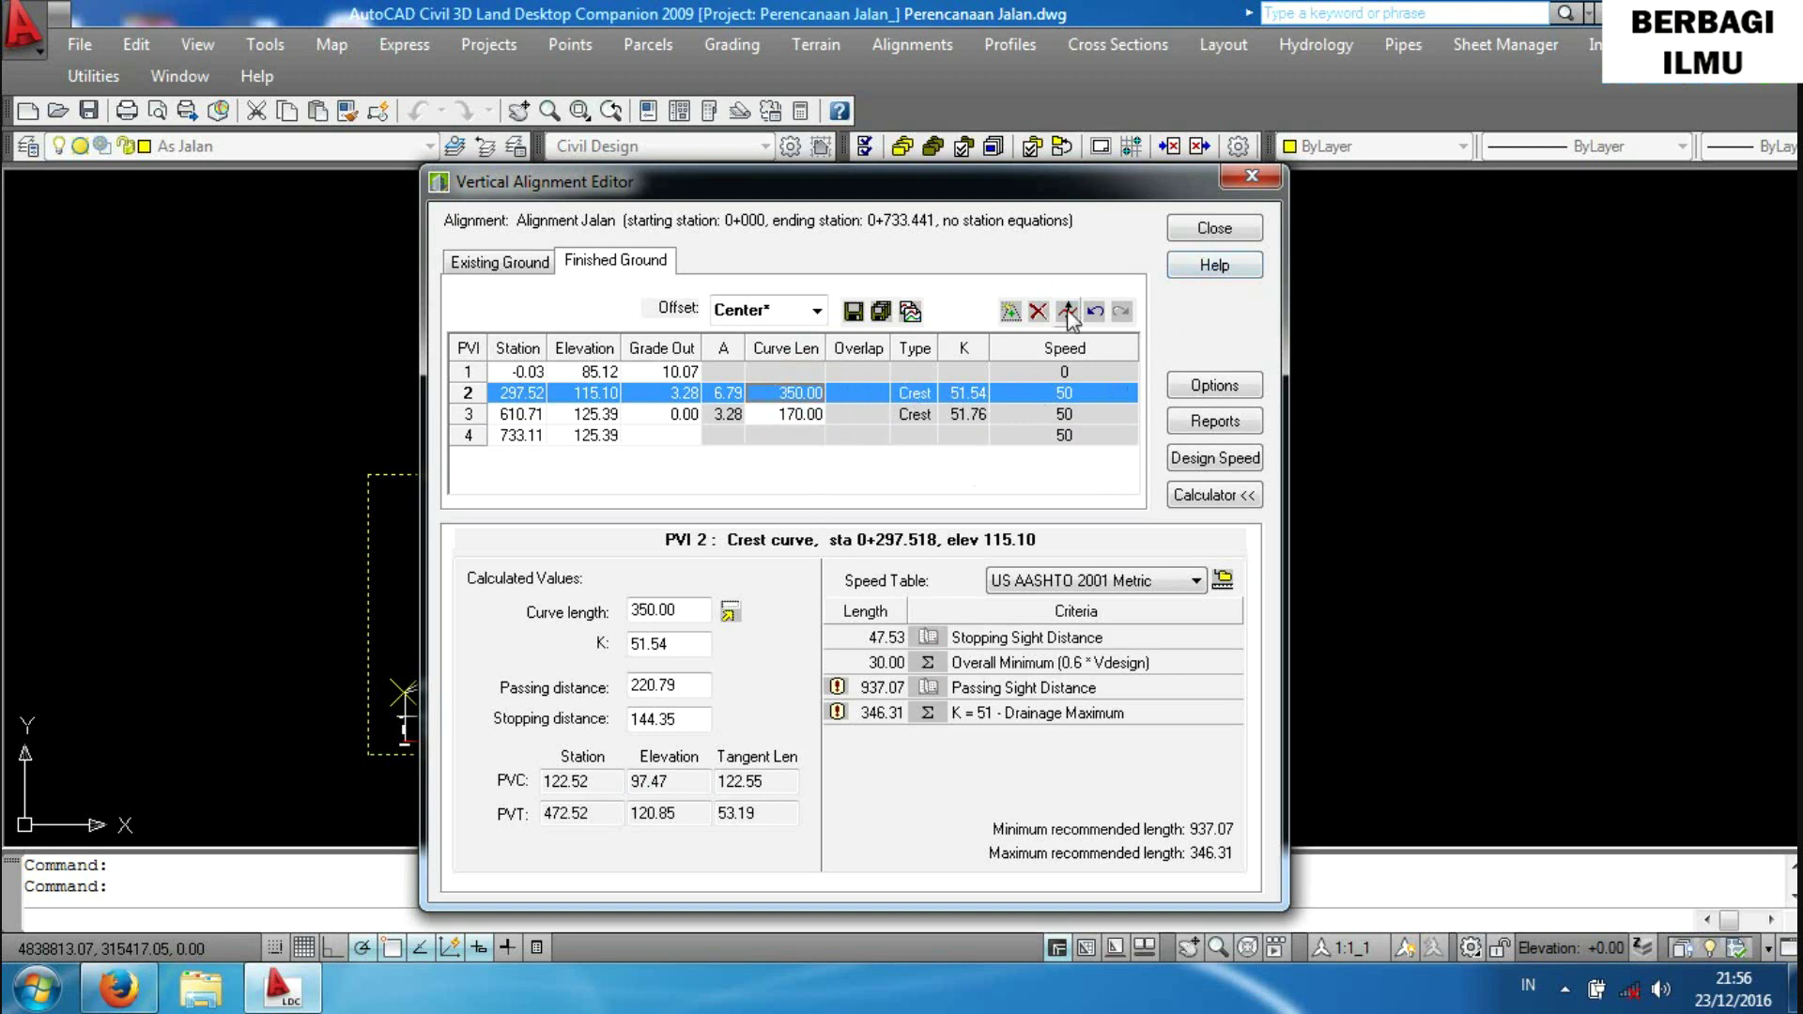
left_click(1209, 235)
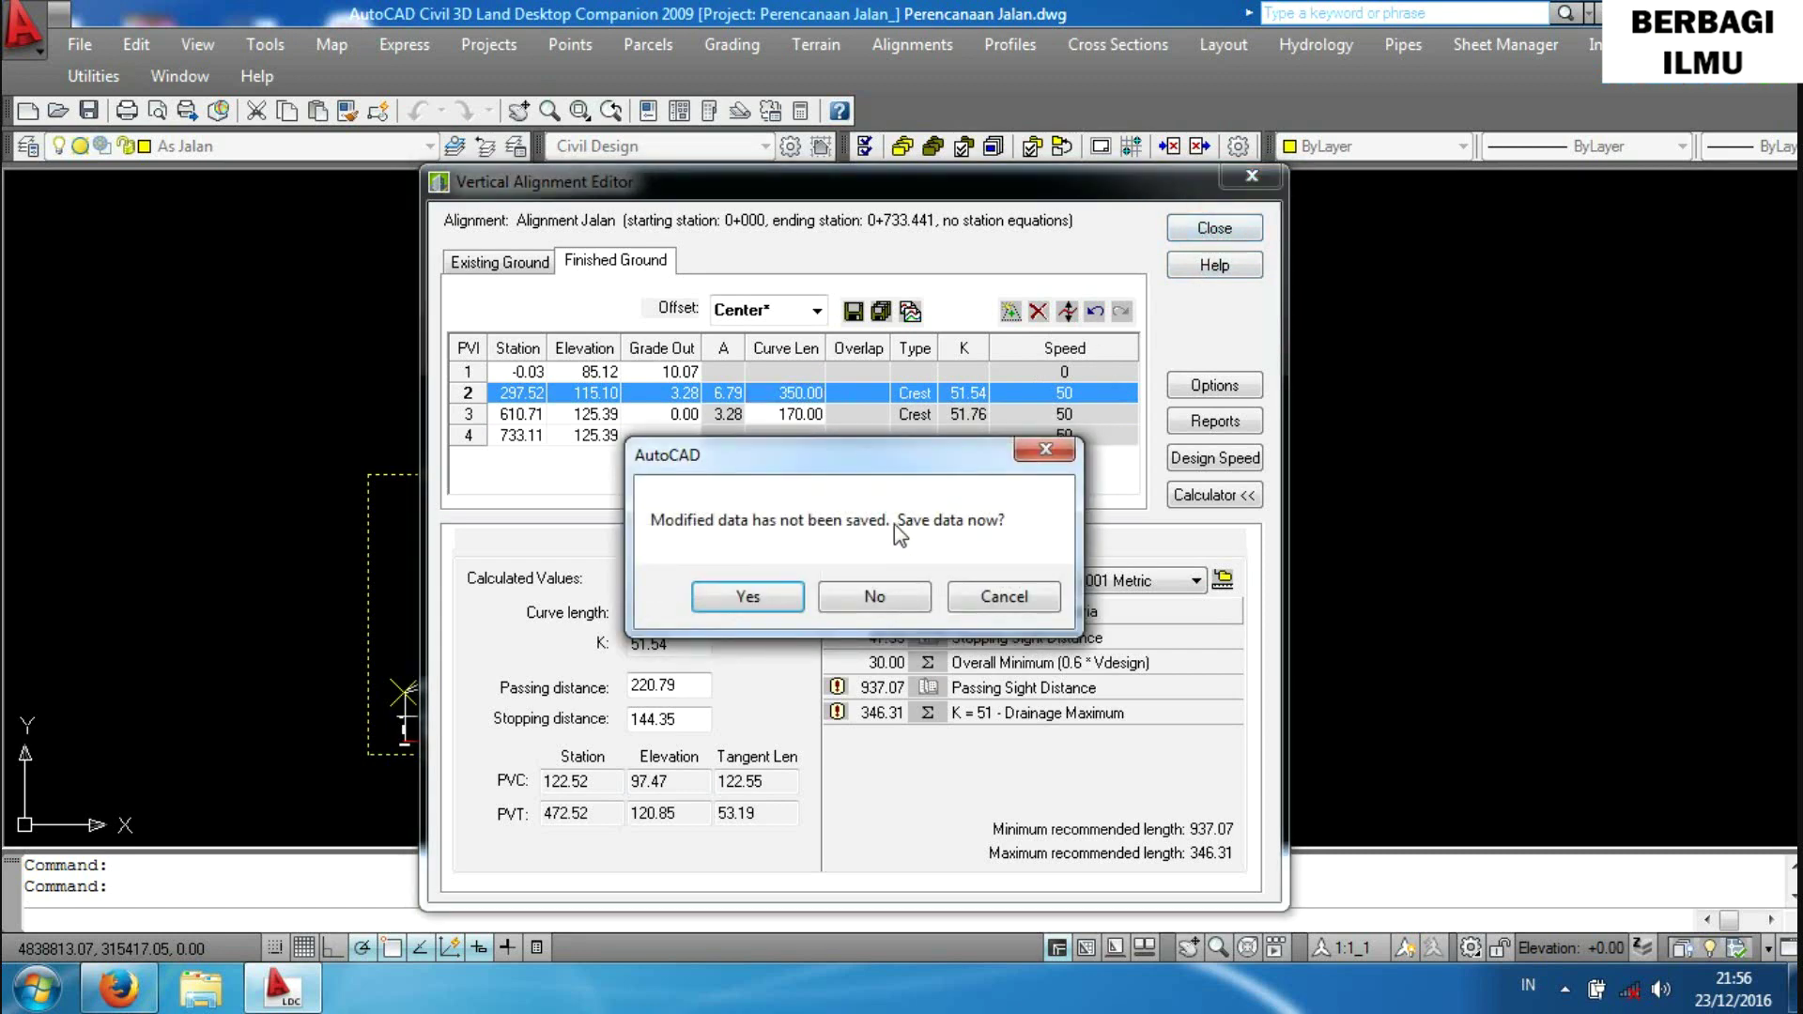
Save the edits and import the profile with labelled tangents and curves, replacing the old layer.
left_click(742, 596)
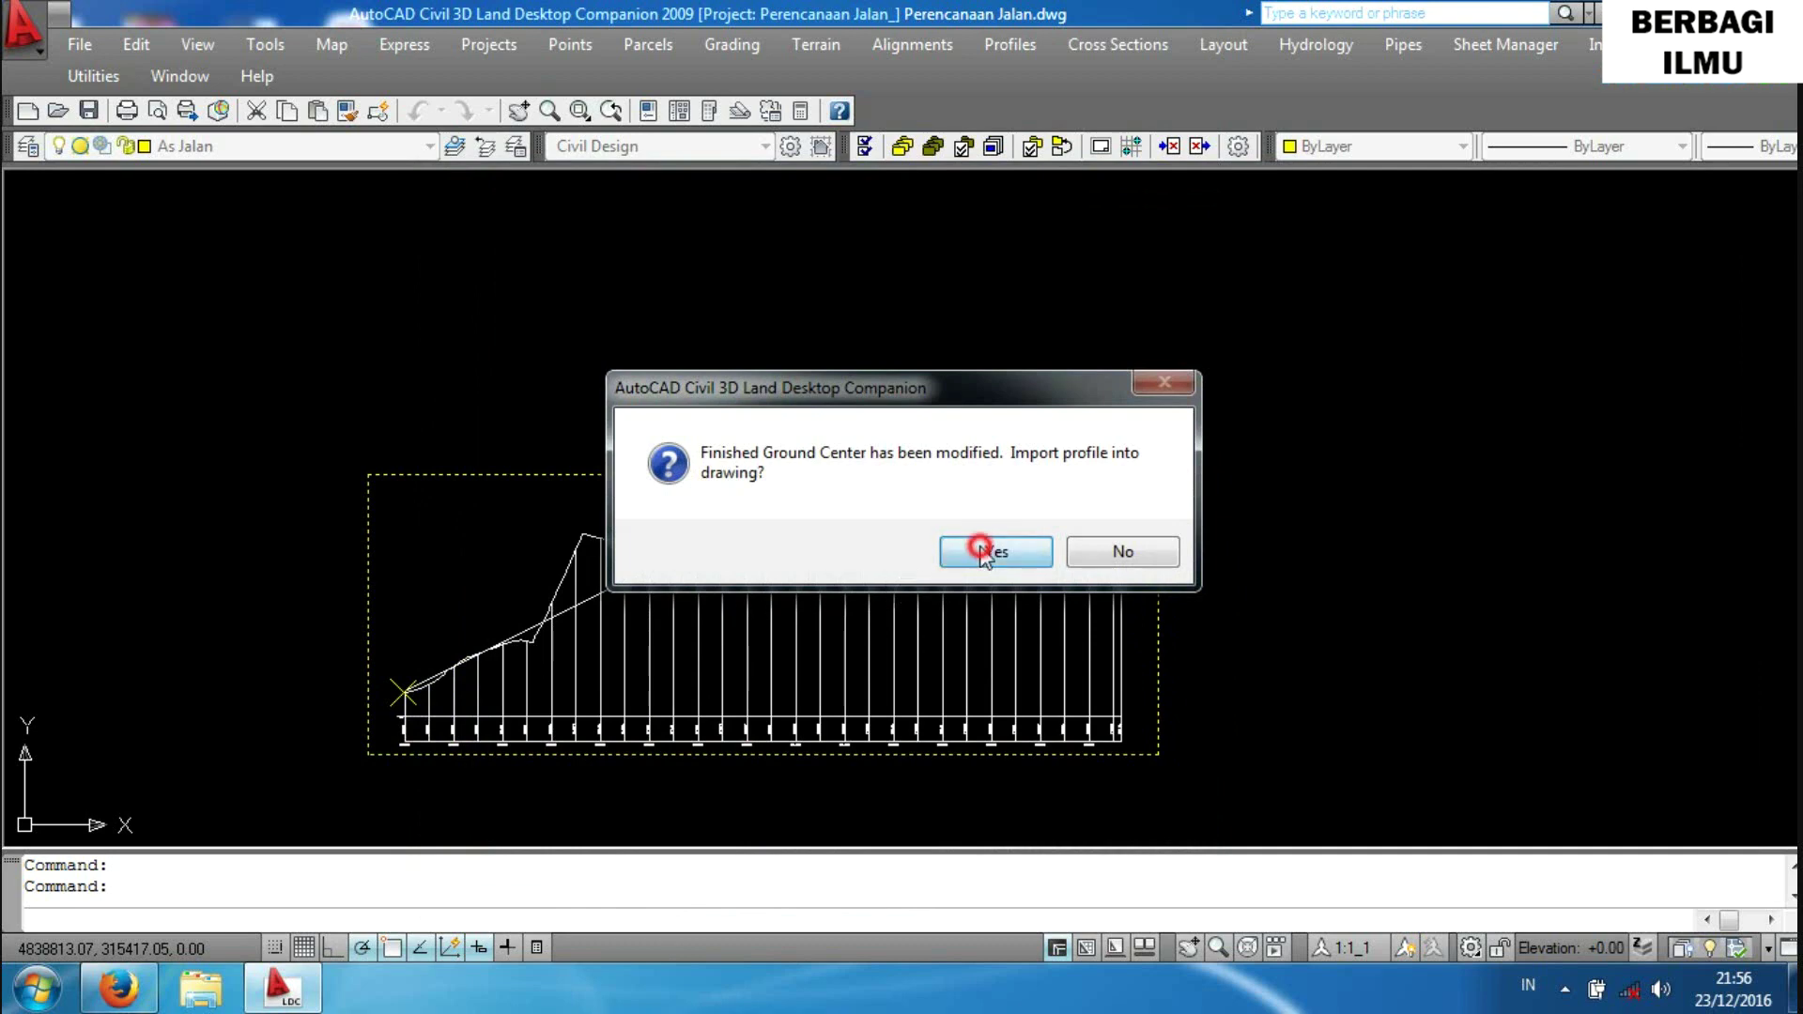
left_click(973, 551)
left_click(1040, 610)
left_click(1041, 609)
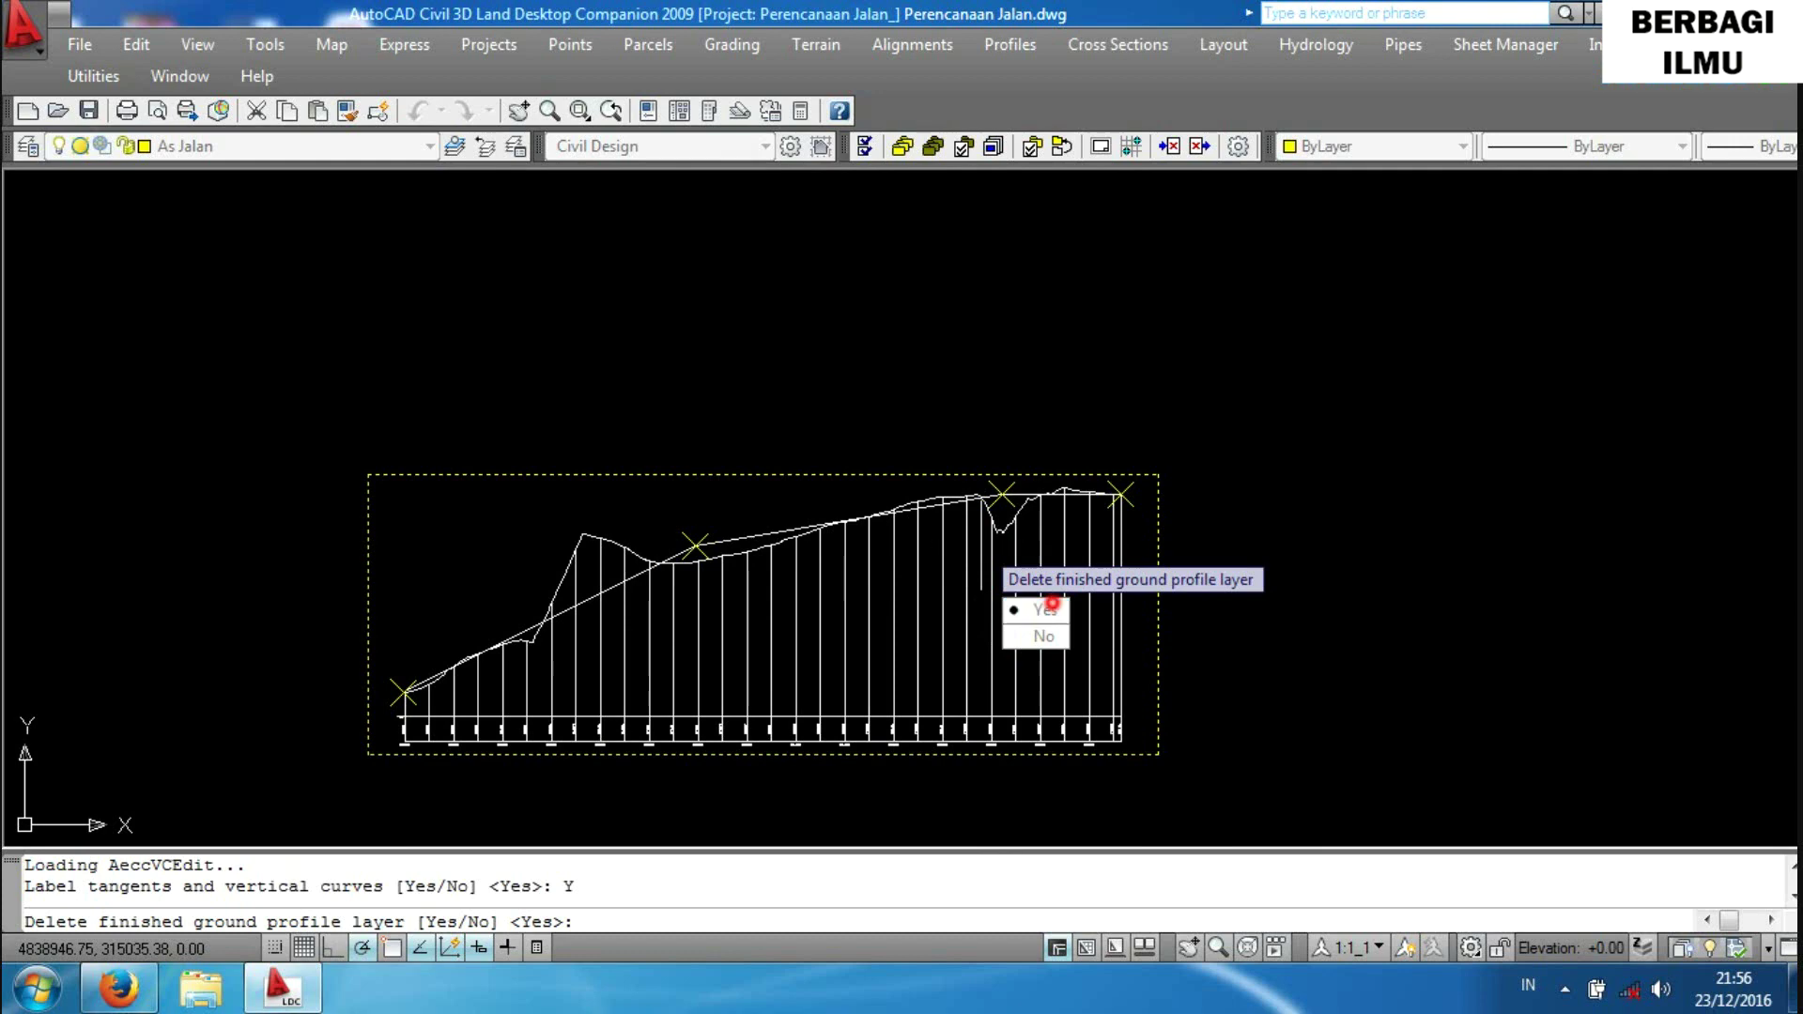
scroll(798, 504, "up", 2)
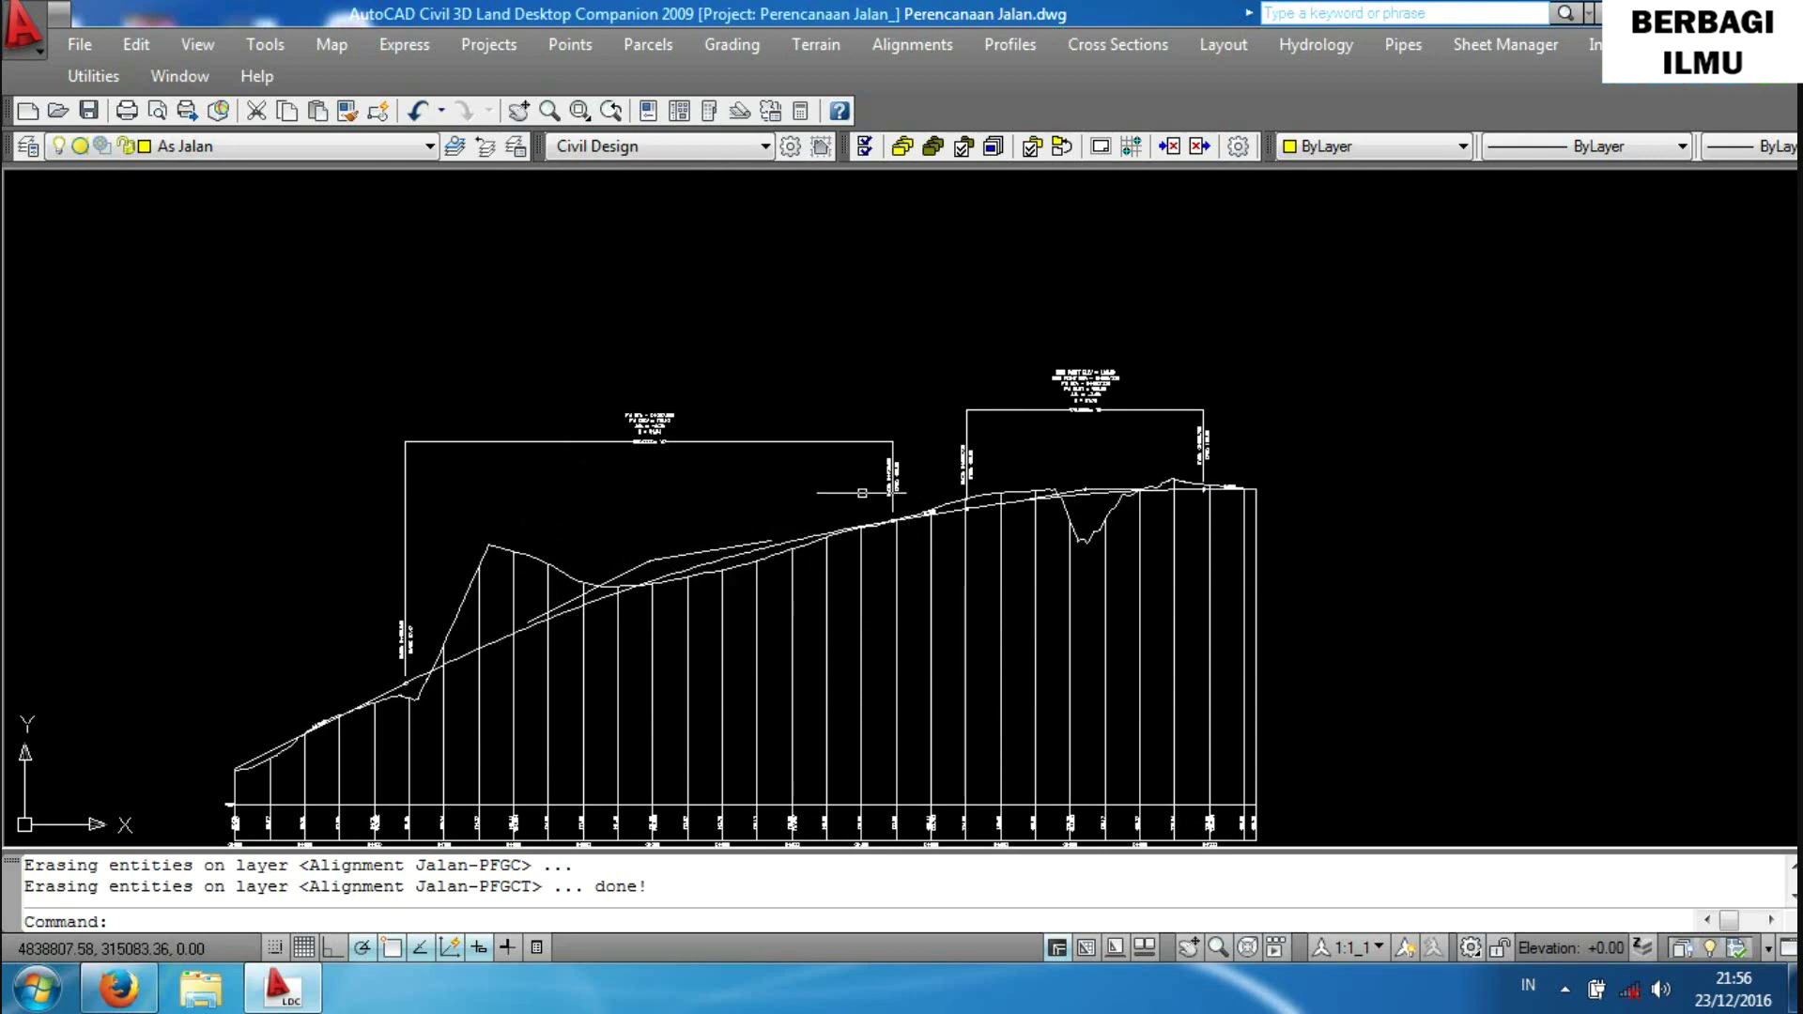
scroll(868, 495, "down", 2)
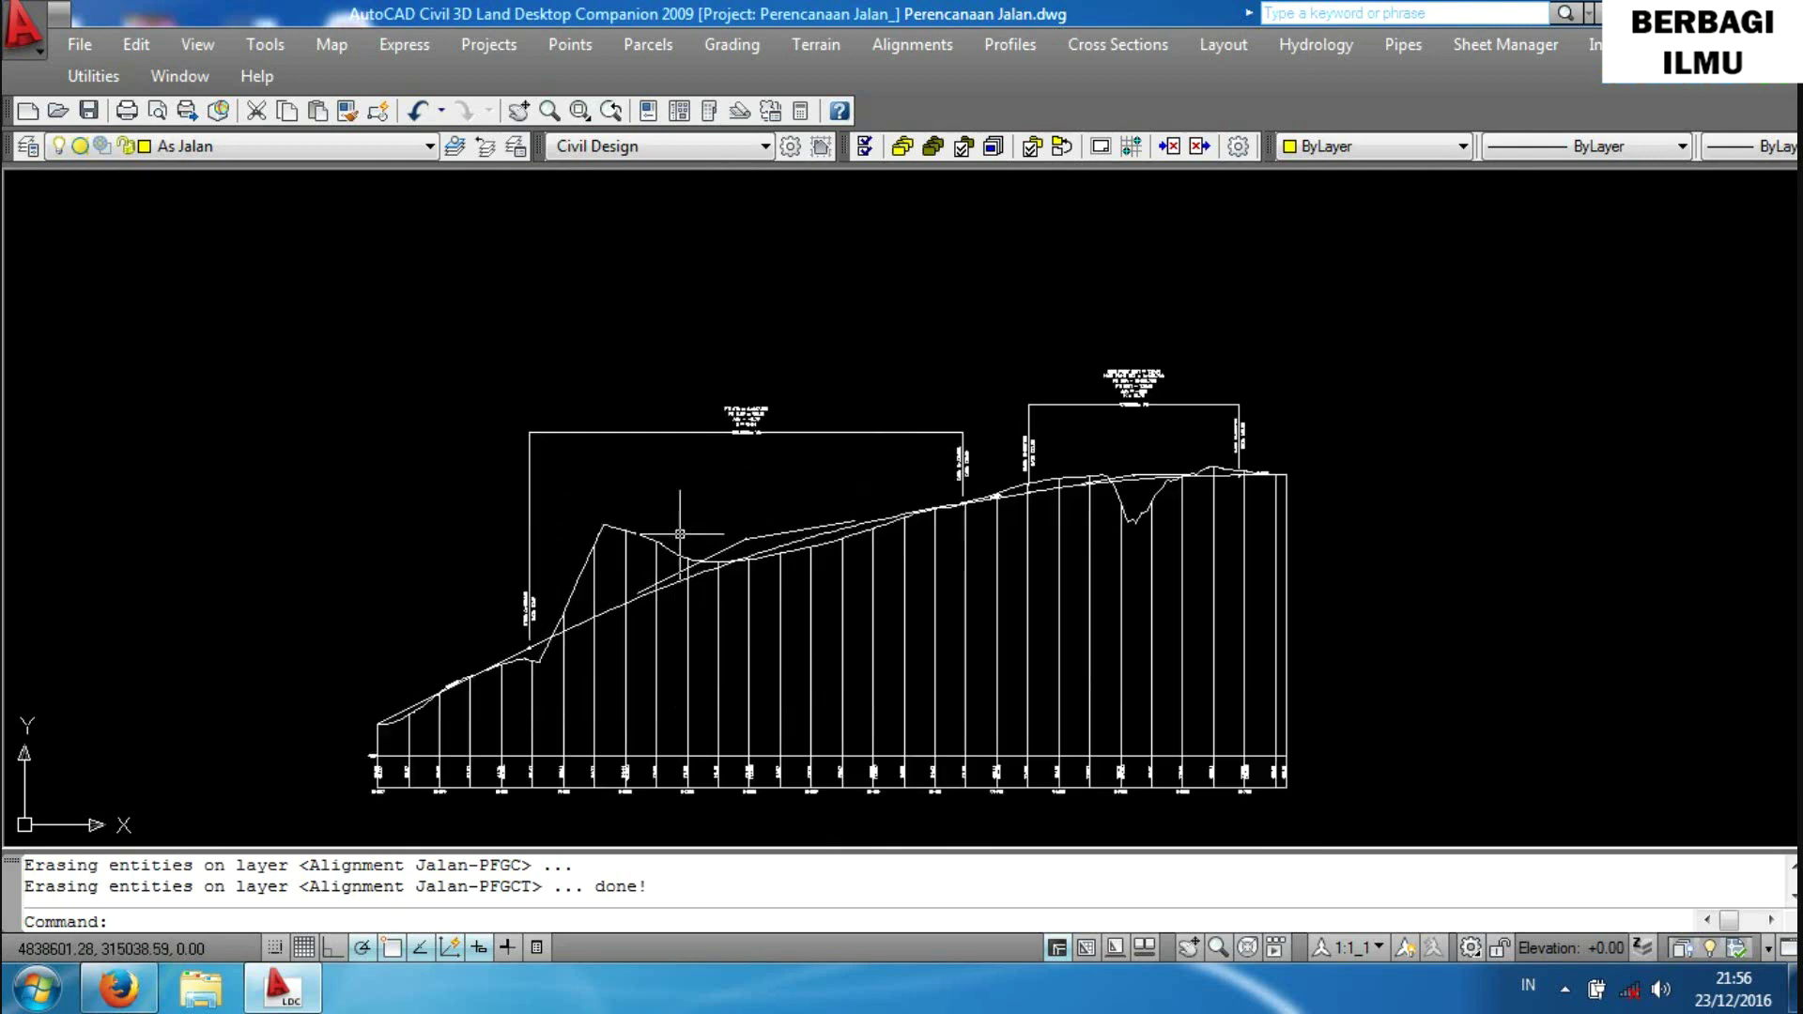
scroll(680, 537, "down", 3)
scroll(751, 451, "up", 1)
scroll(702, 486, "up", 1)
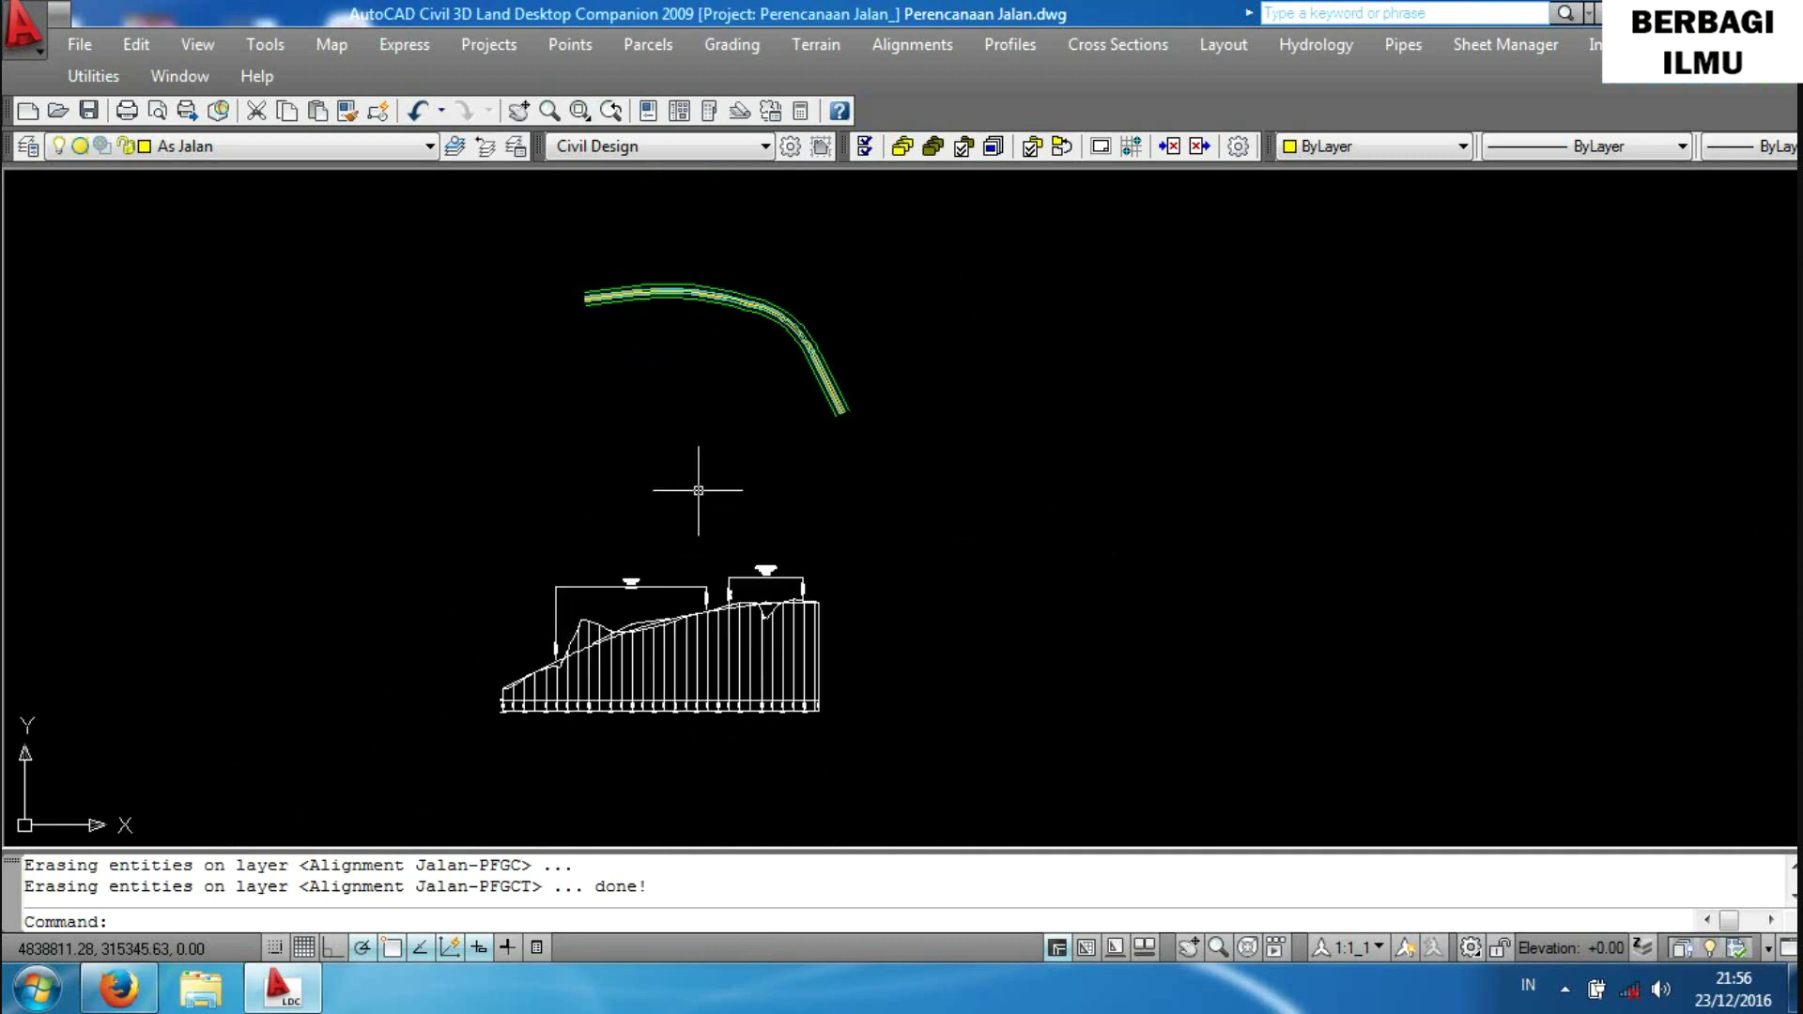
scroll(703, 491, "up", 1)
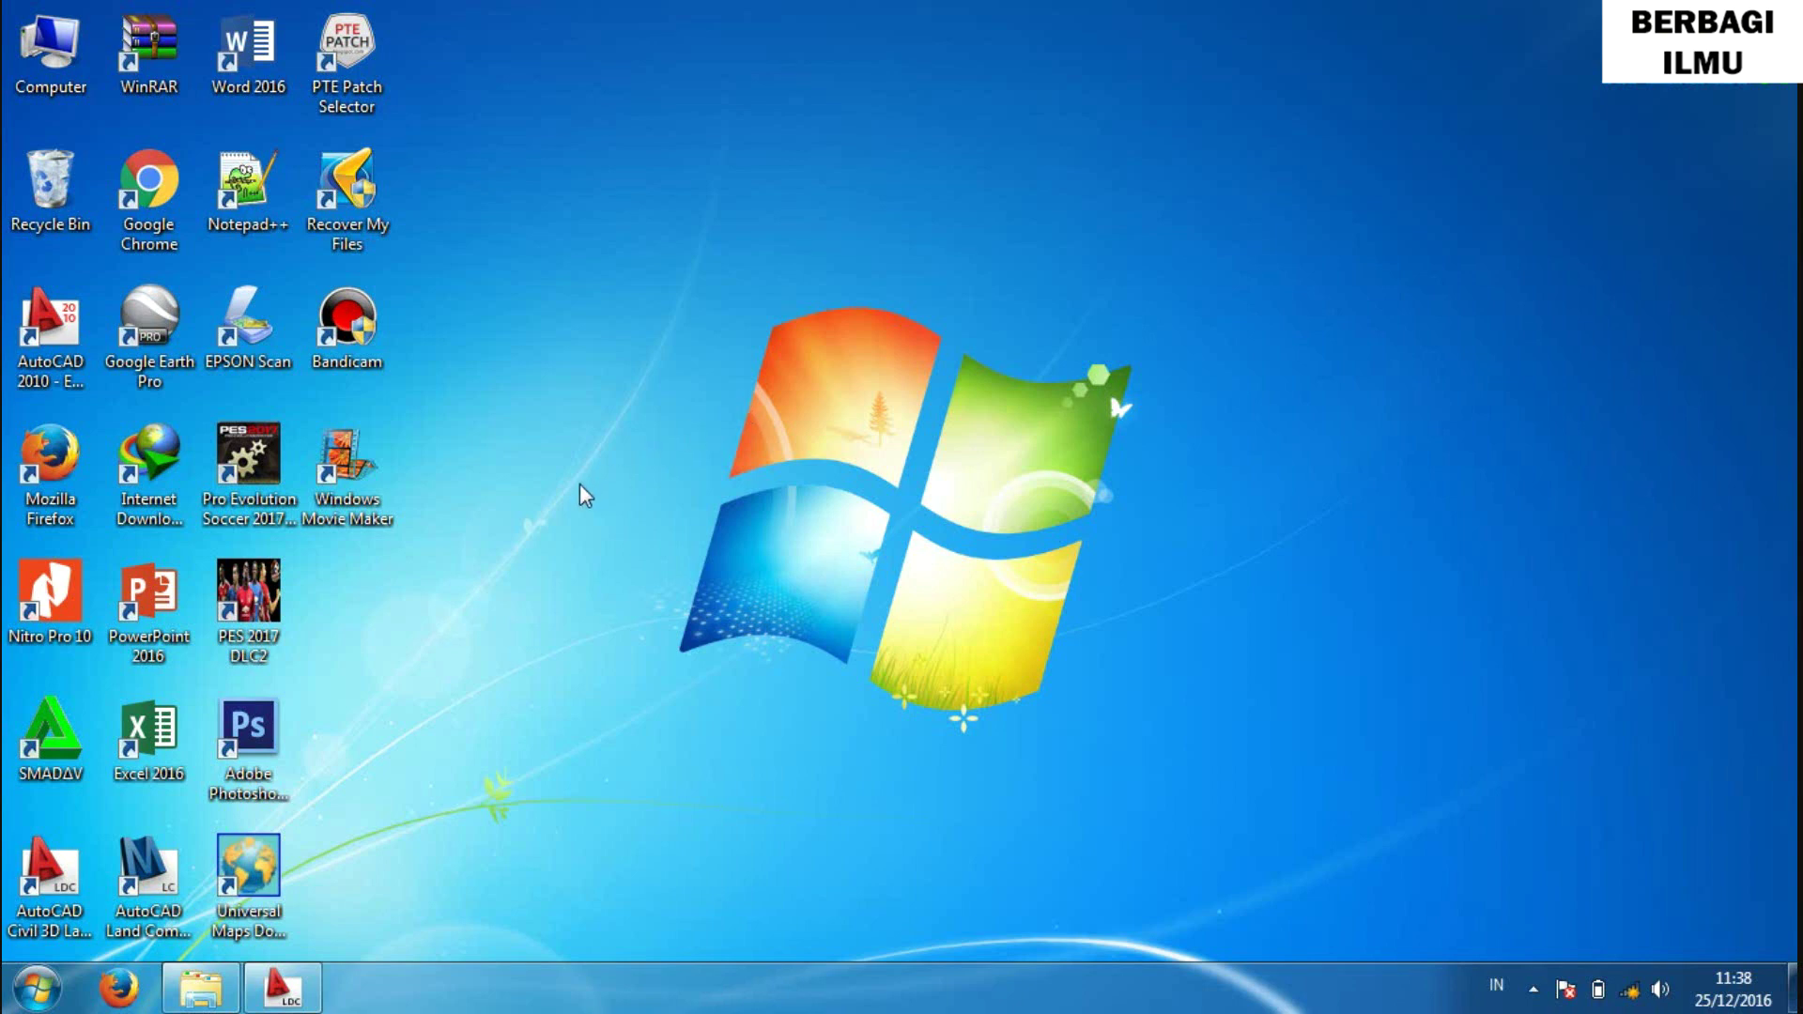
Restore the drawing window and set Lapisan as the current cross-section surface.
left_click(285, 998)
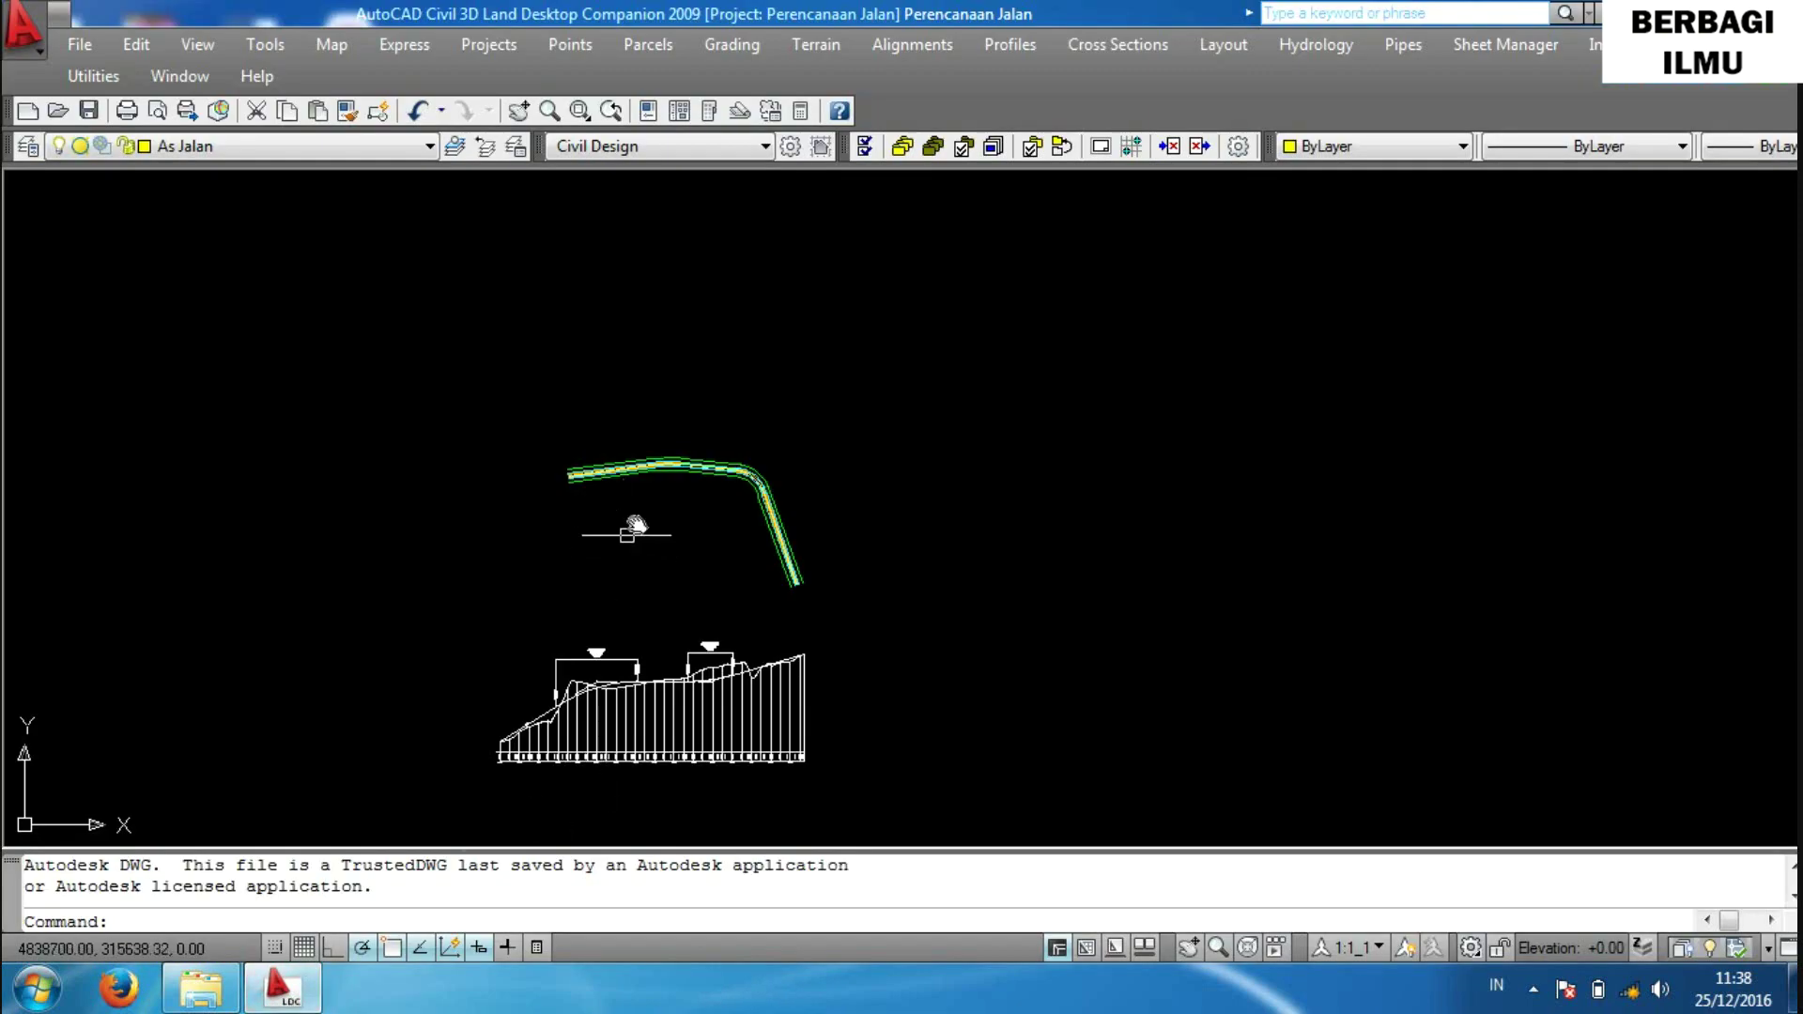
middle_click_drag(627, 536, 678, 467)
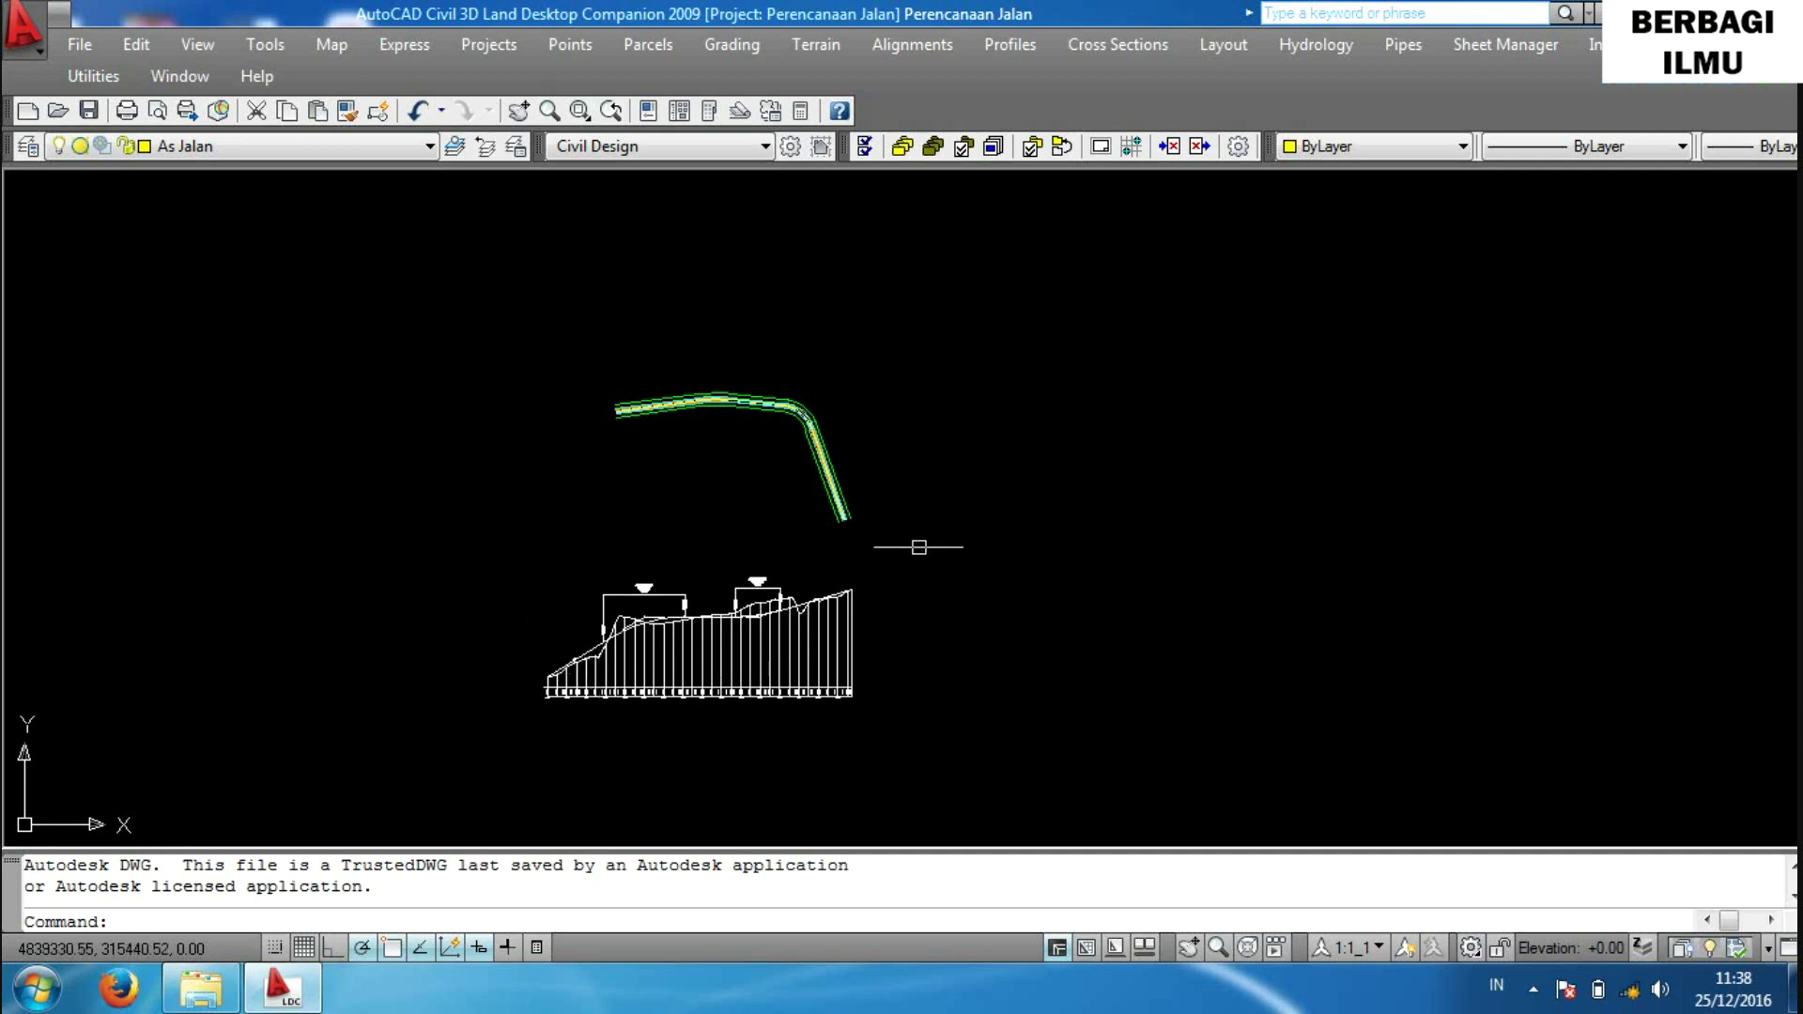
left_click(1096, 52)
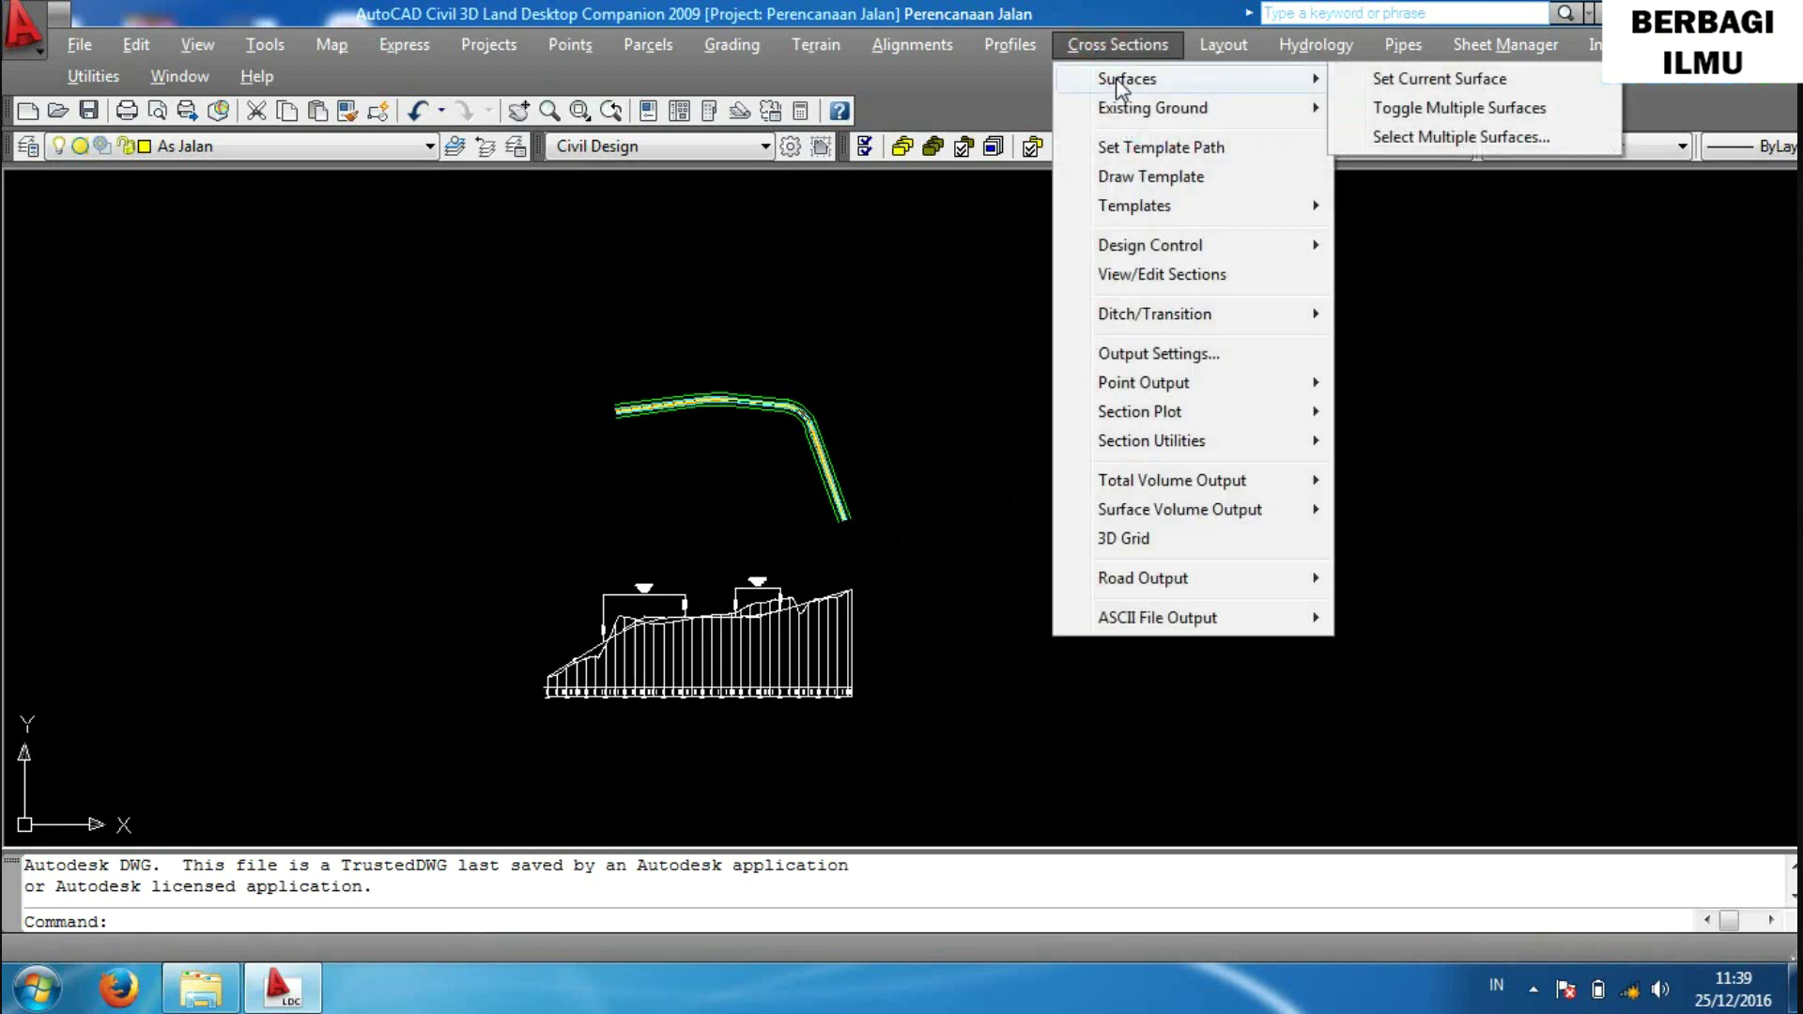
mouse_move(1127, 79)
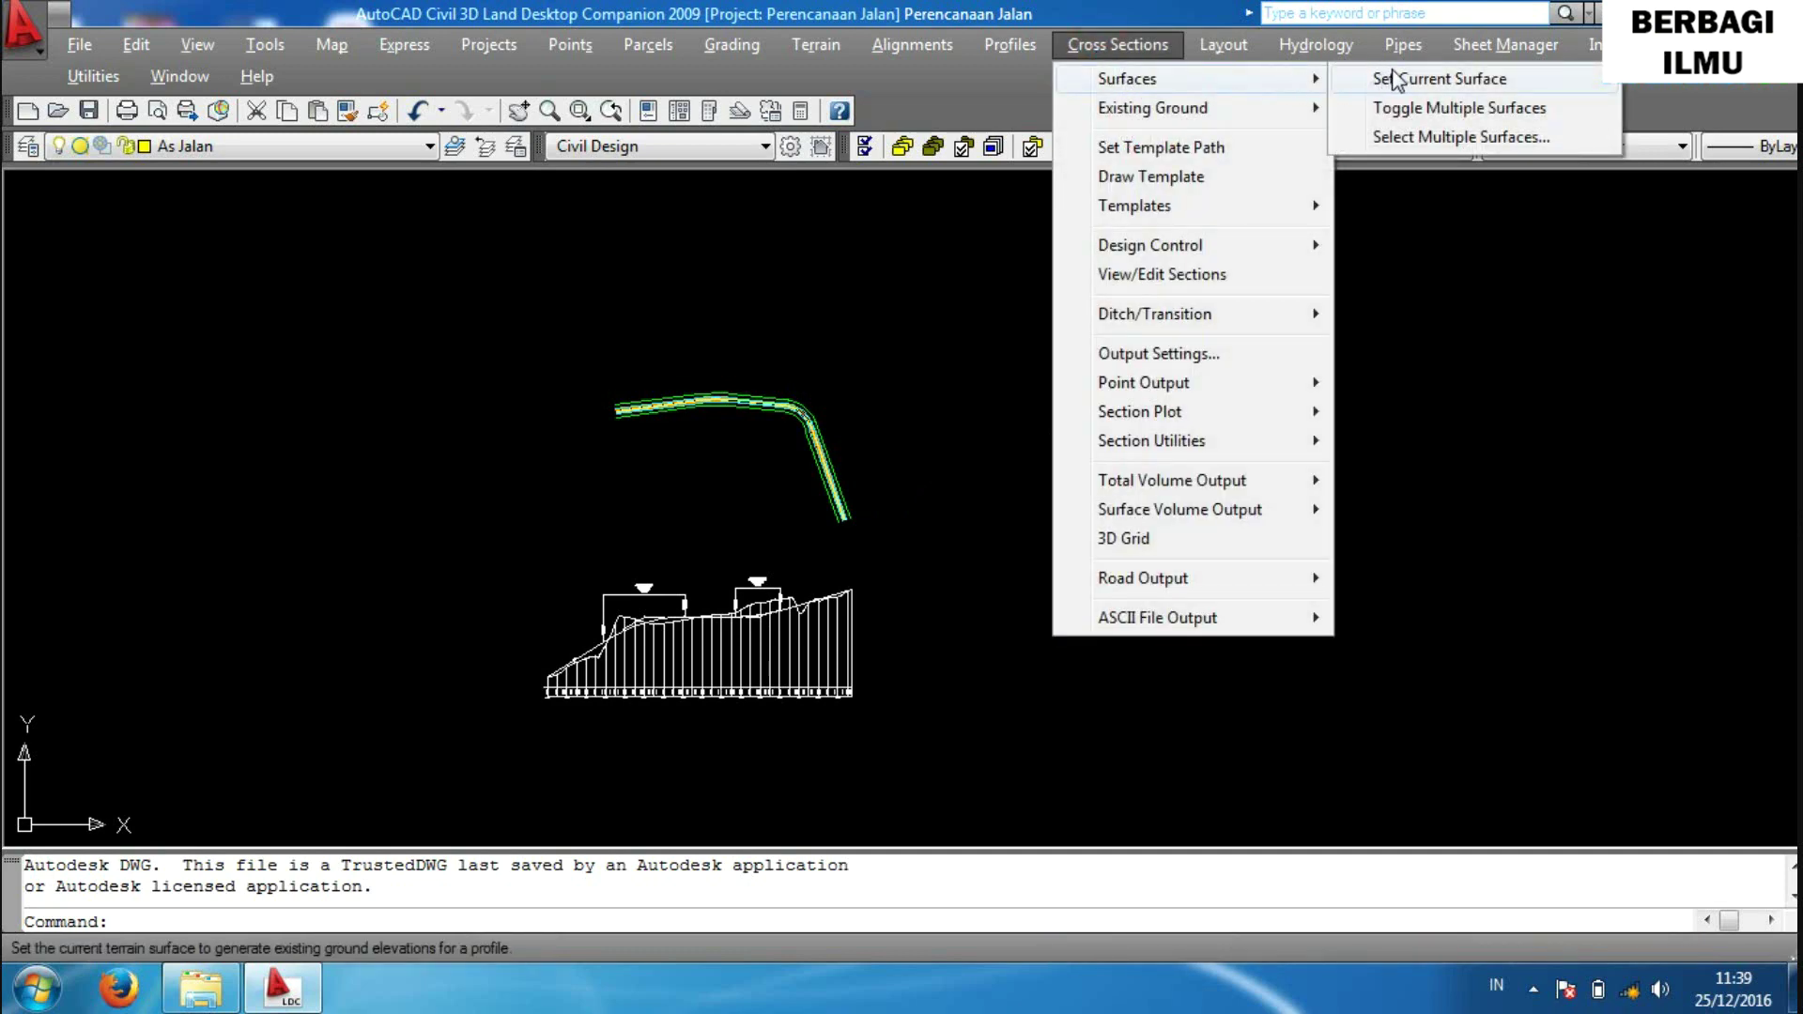
left_click(1397, 80)
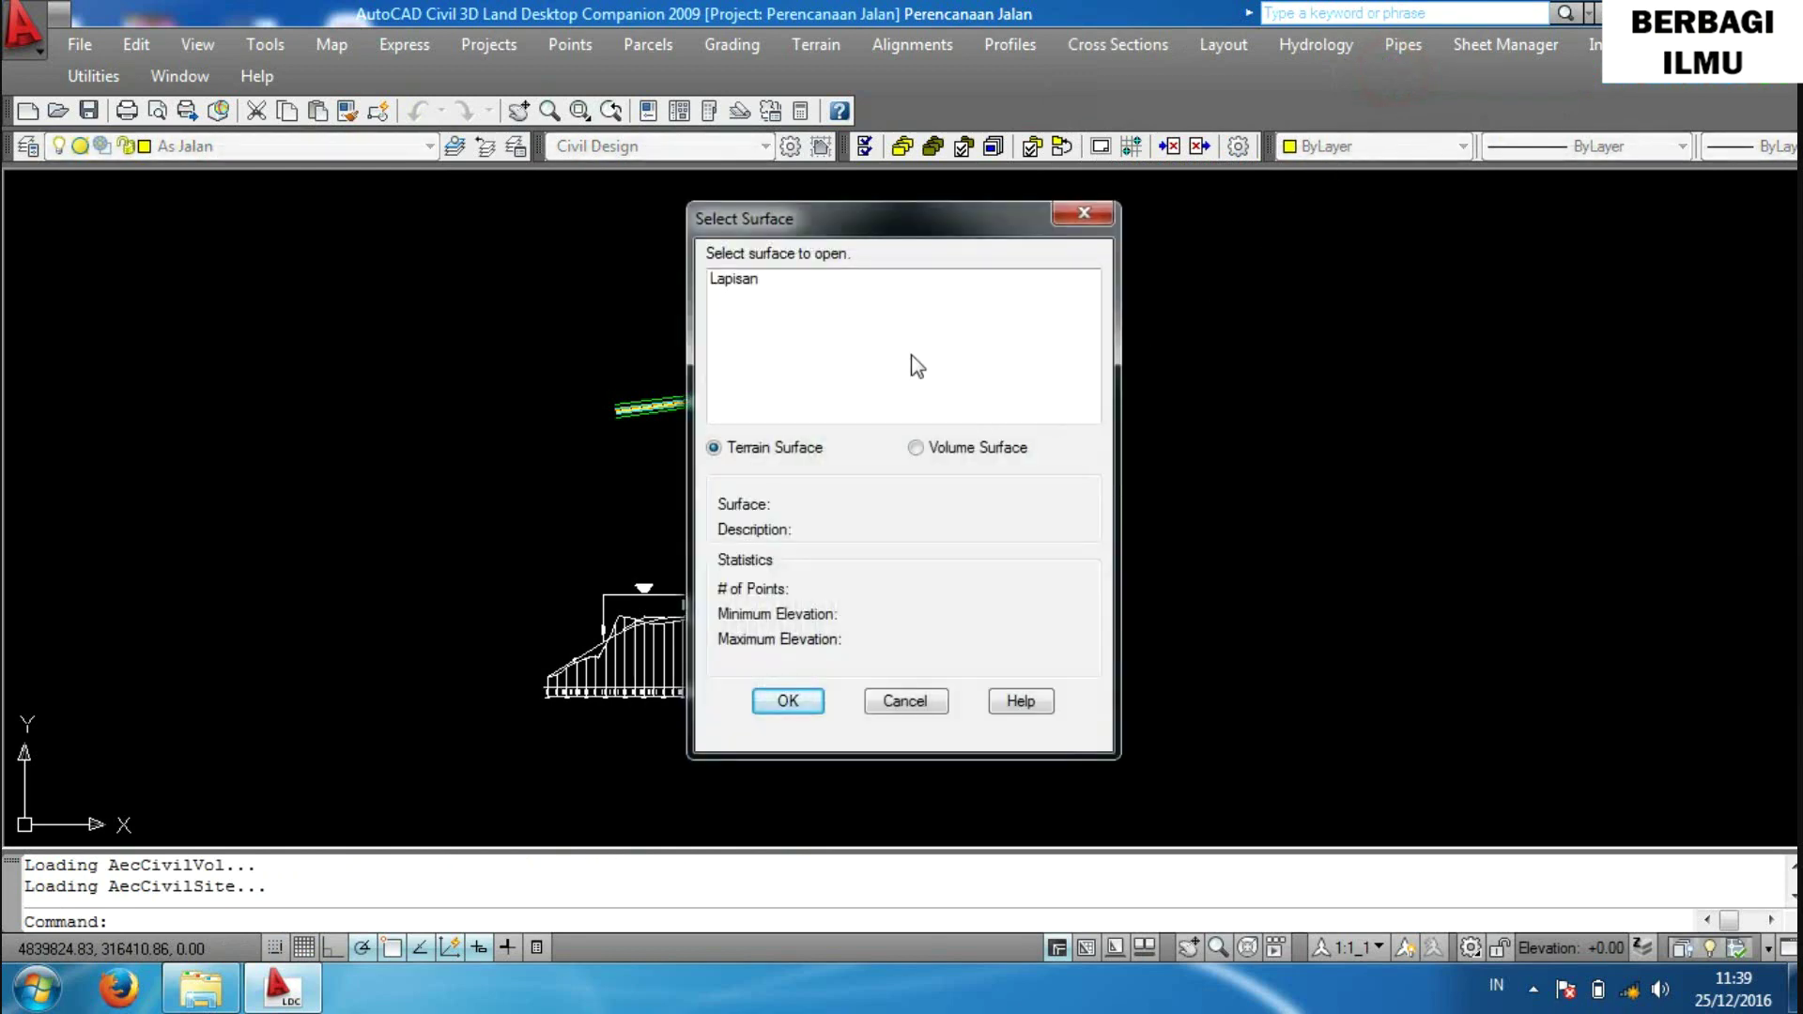
left_click(731, 280)
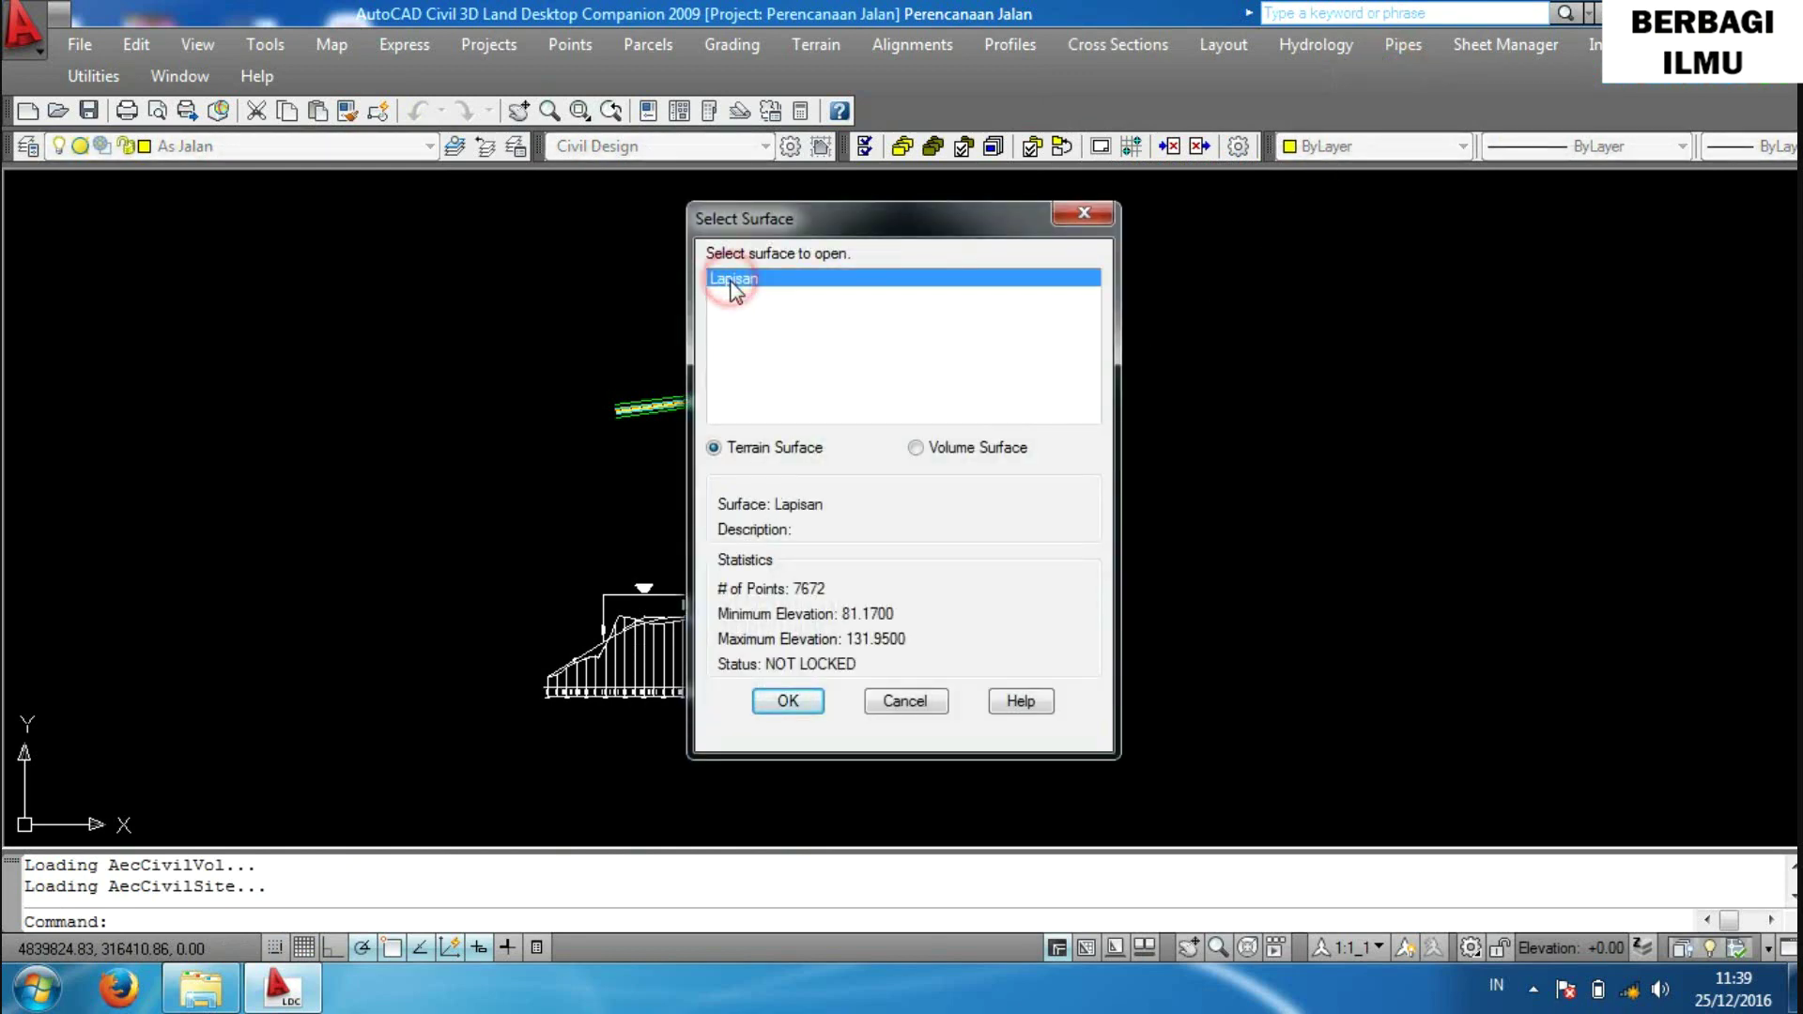
left_click(787, 702)
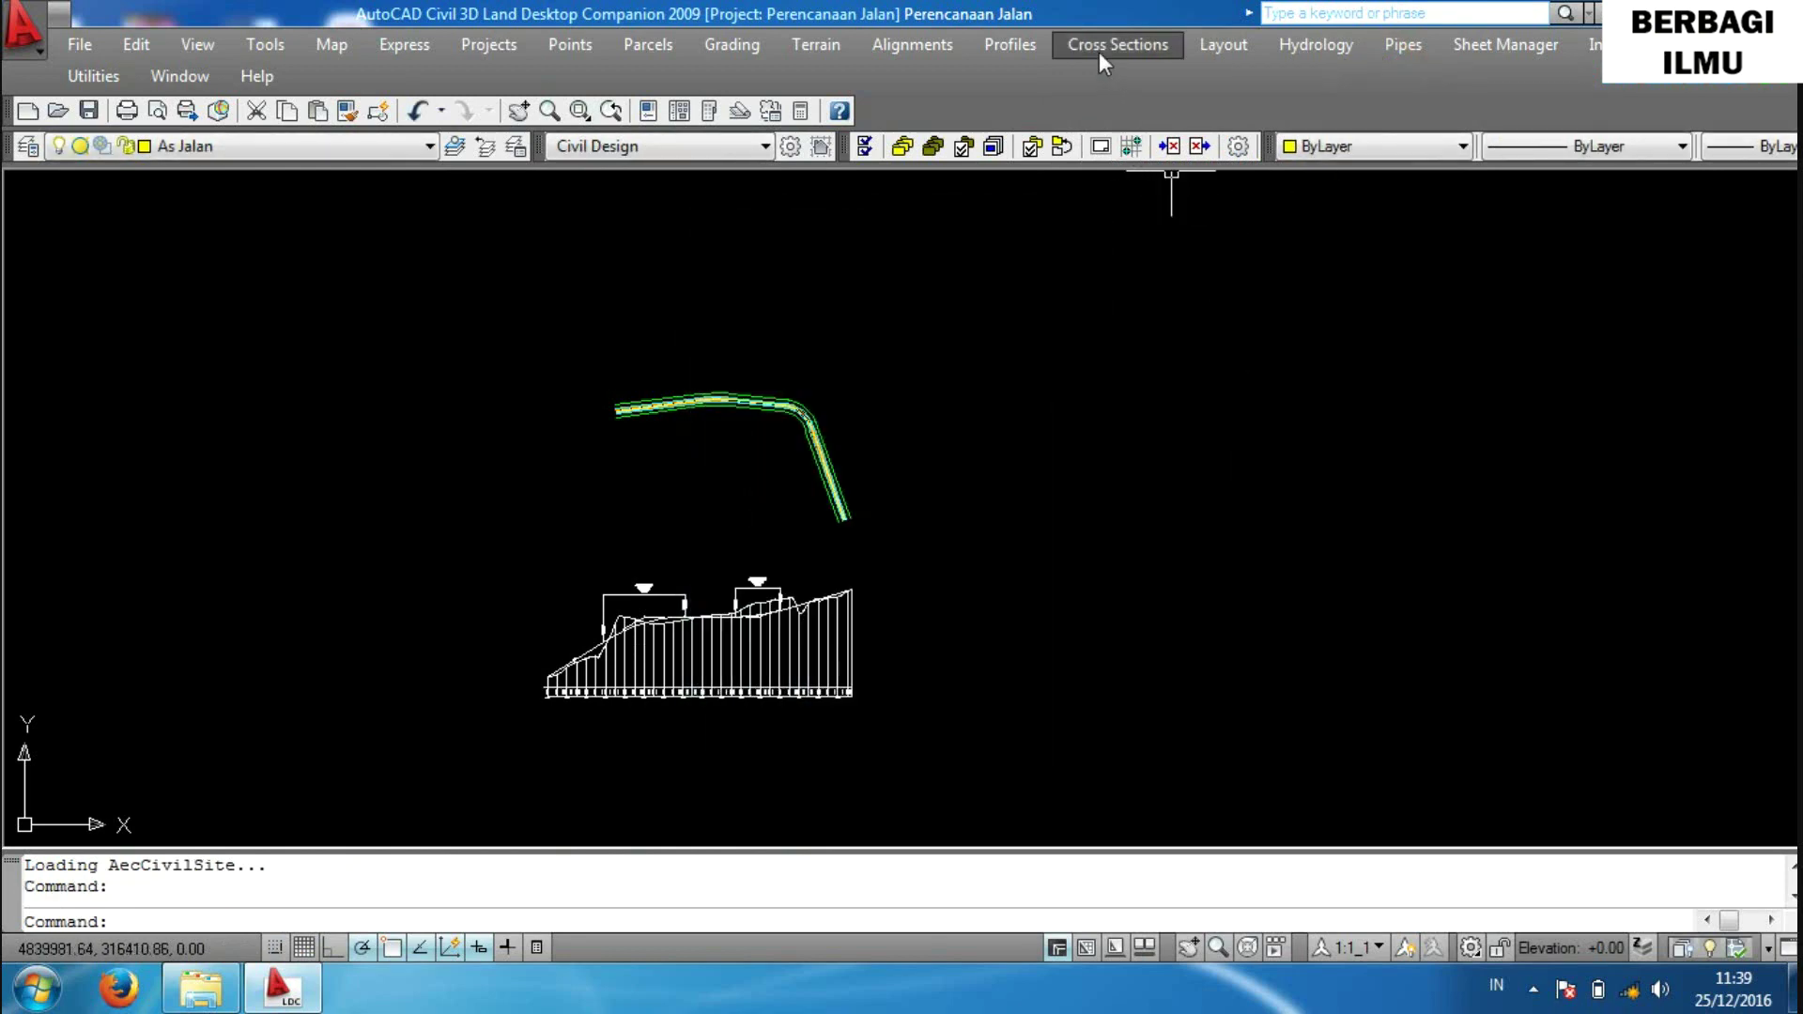
left_click(1099, 52)
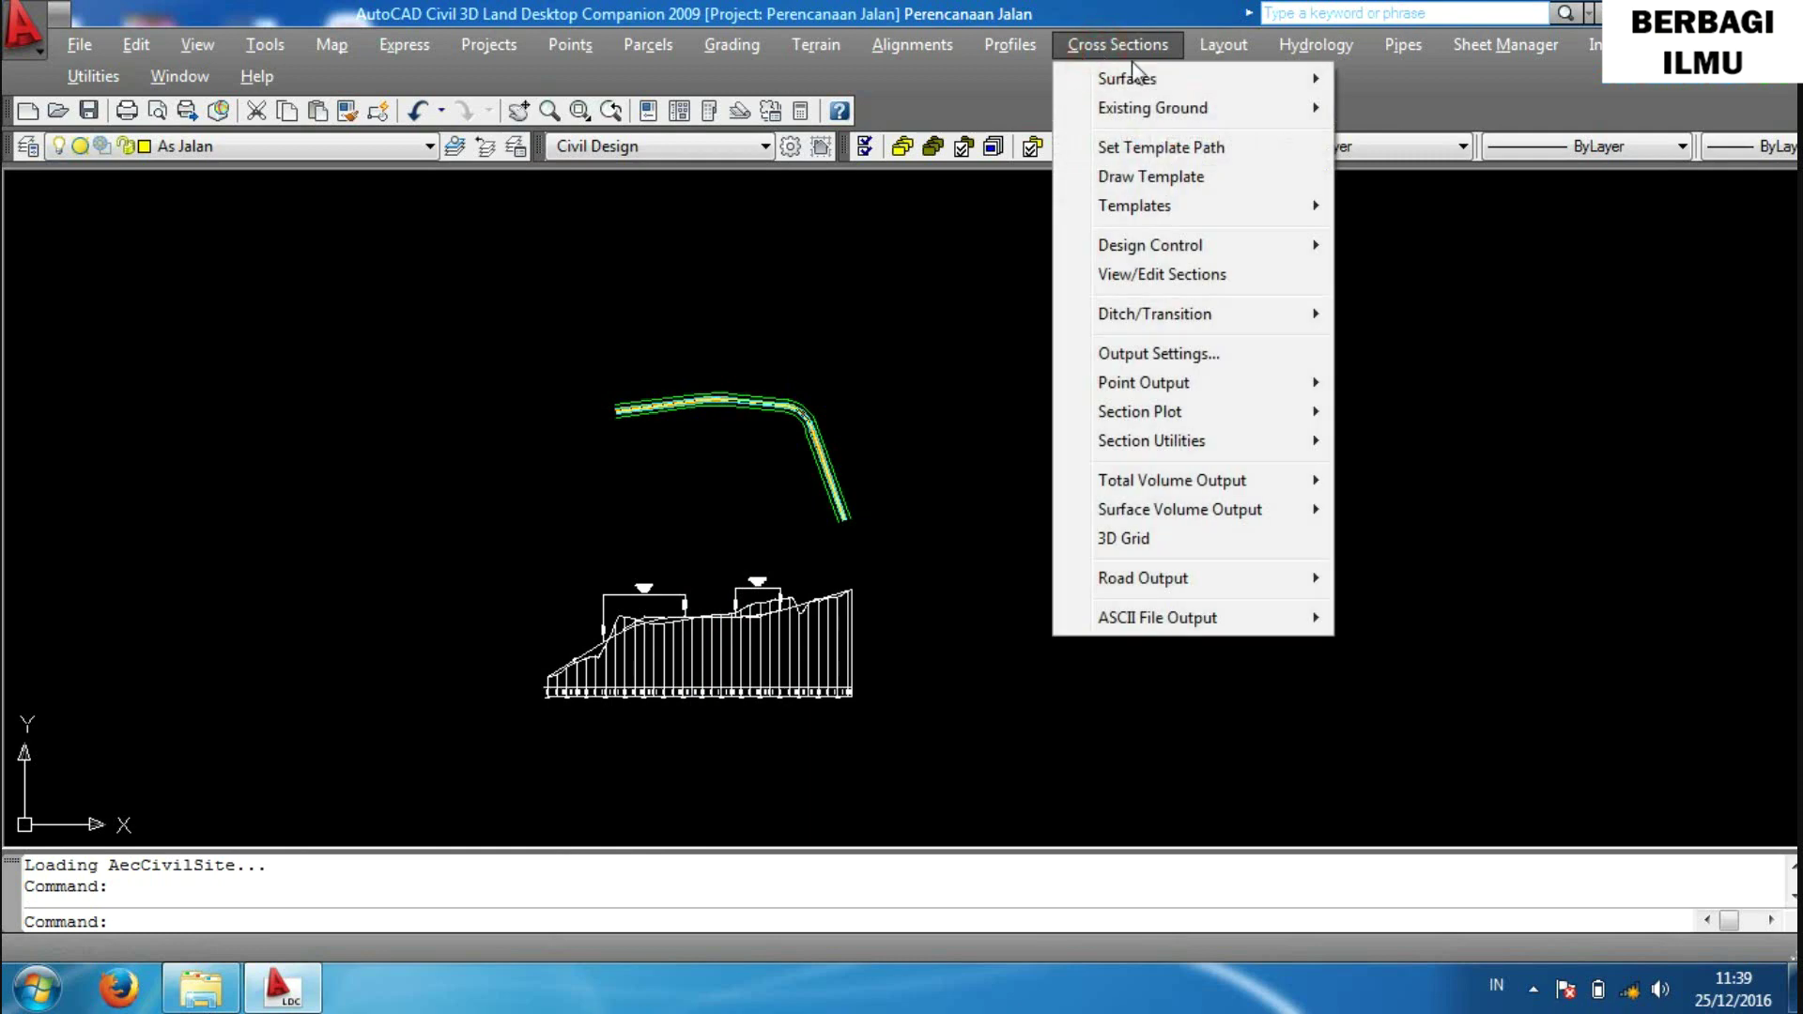
mouse_move(1152, 109)
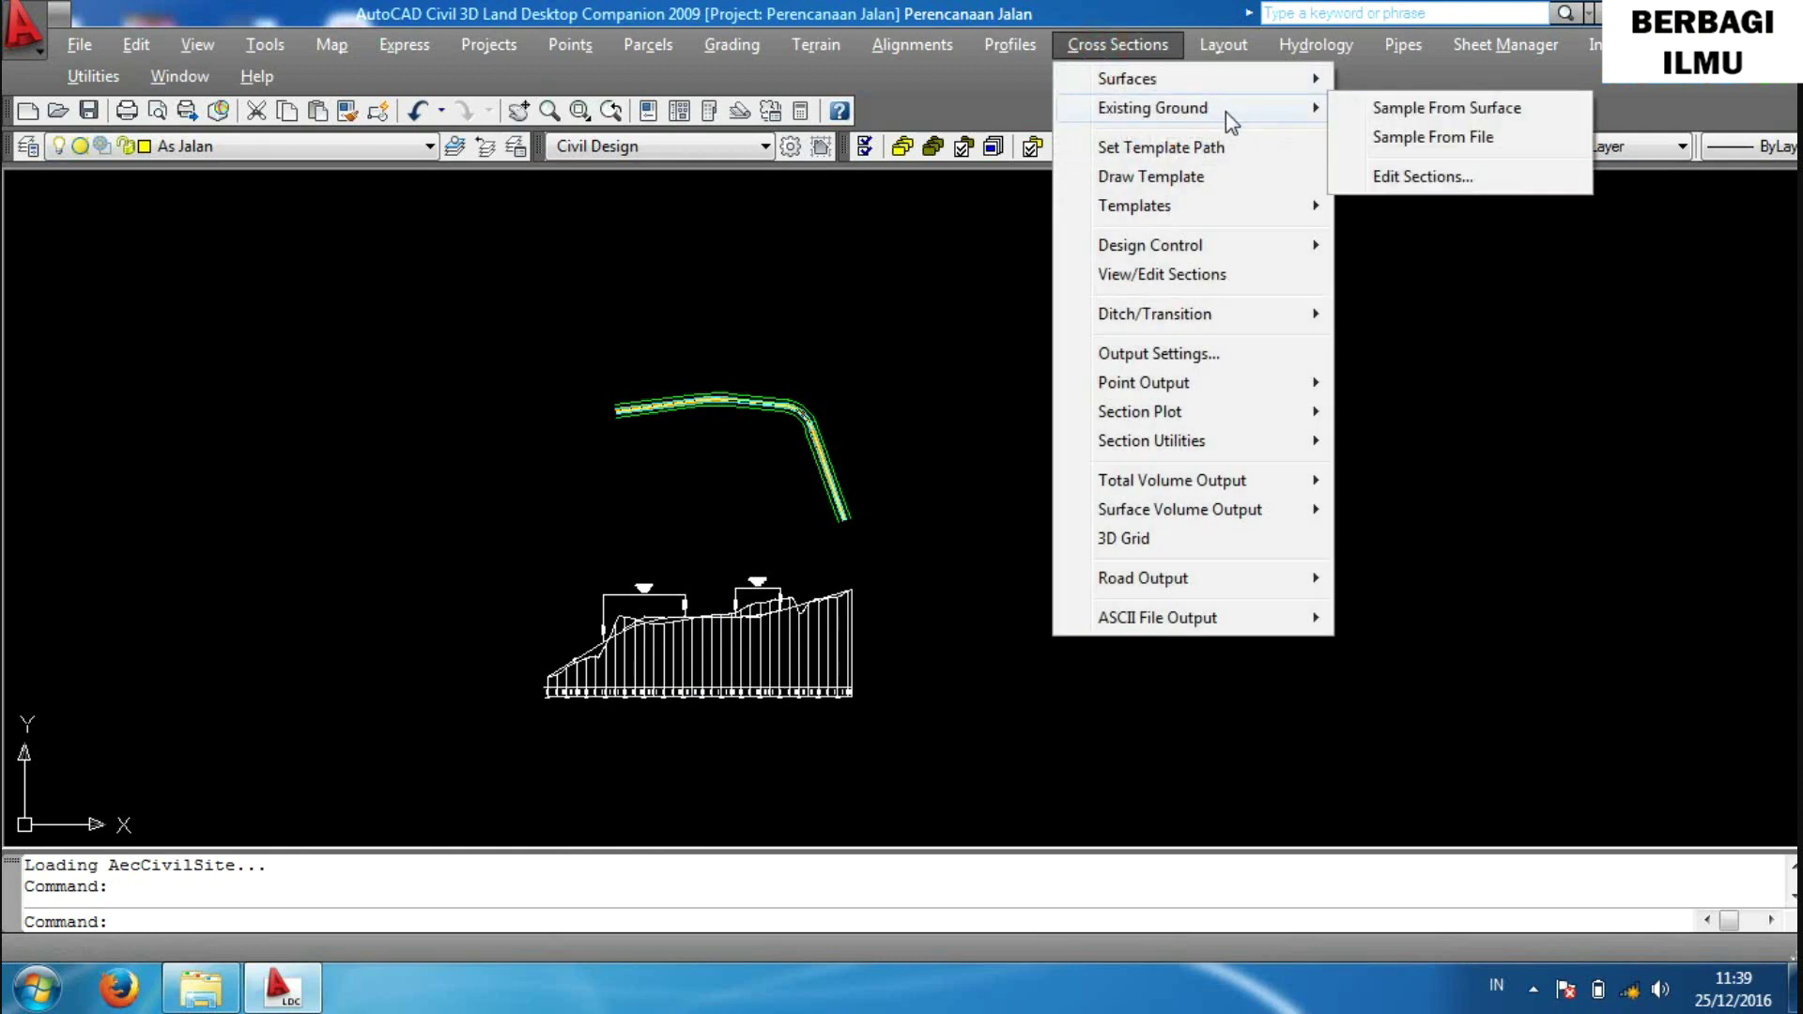
Start Sample From Surface and pick the Jalan alignment centreline.
left_click(1419, 112)
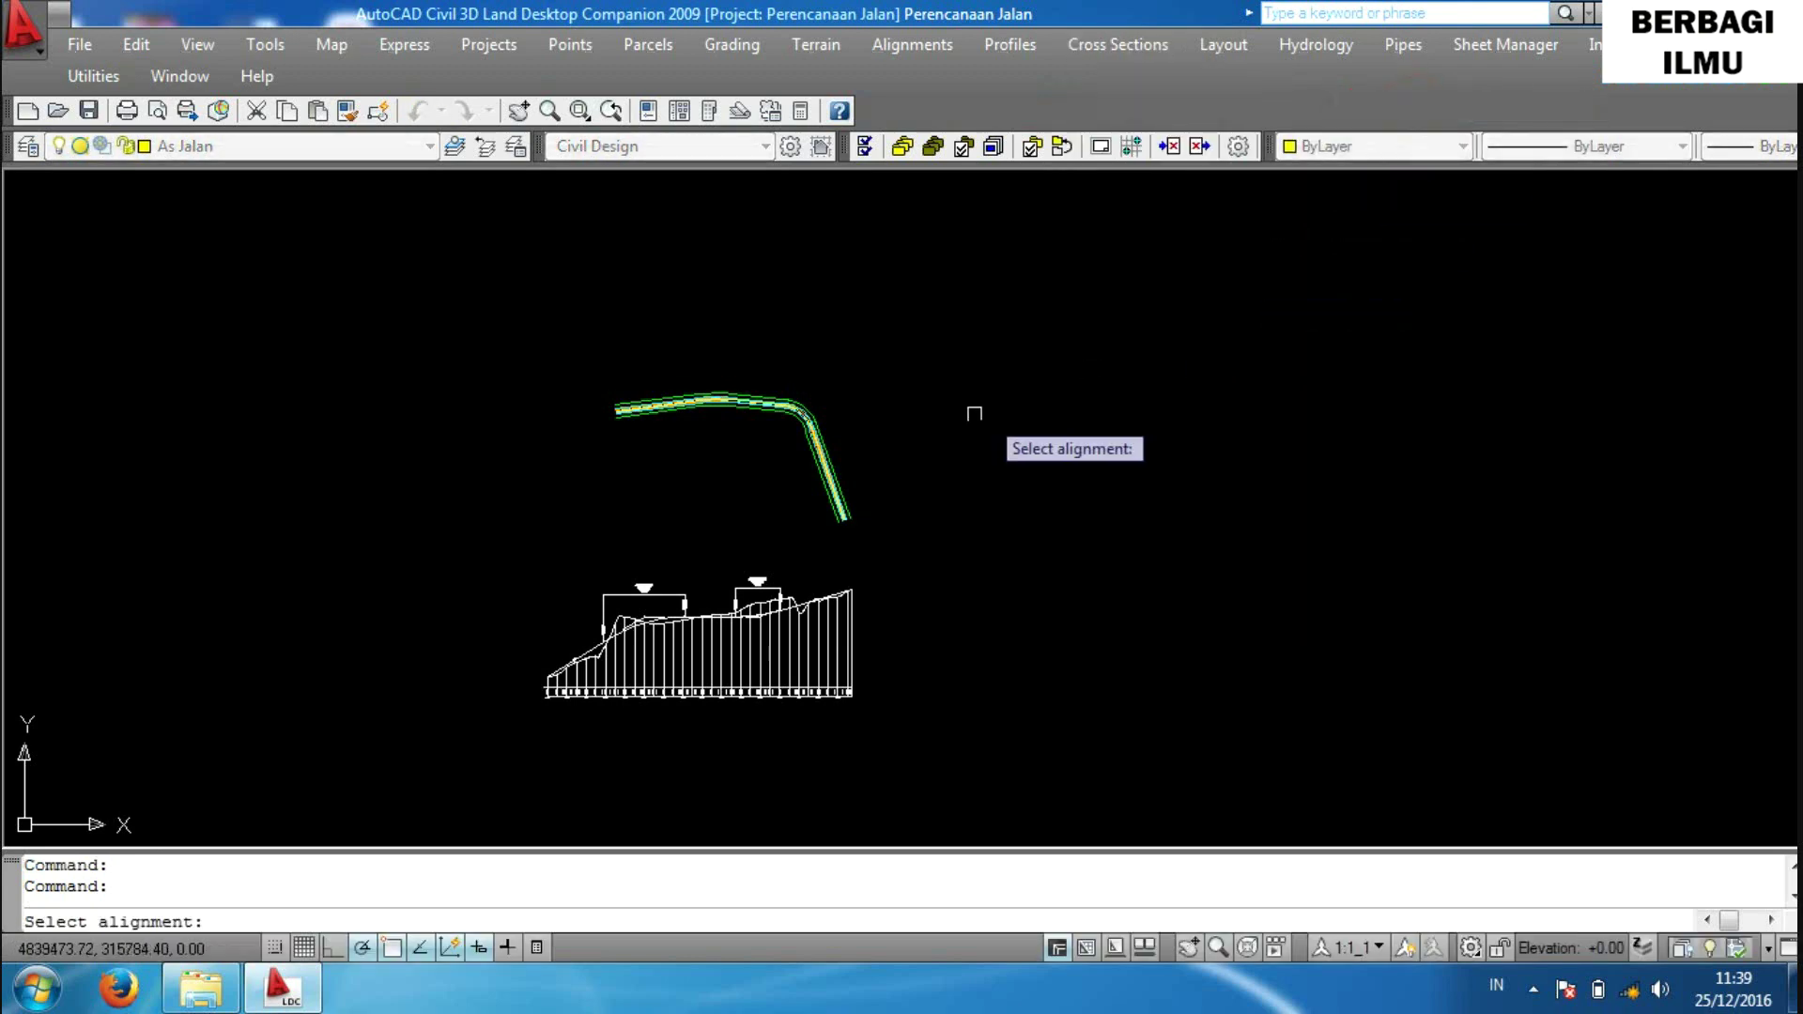
scroll(864, 488, "up", 5)
scroll(757, 603, "up", 2)
scroll(717, 636, "up", 2)
scroll(708, 635, "up", 2)
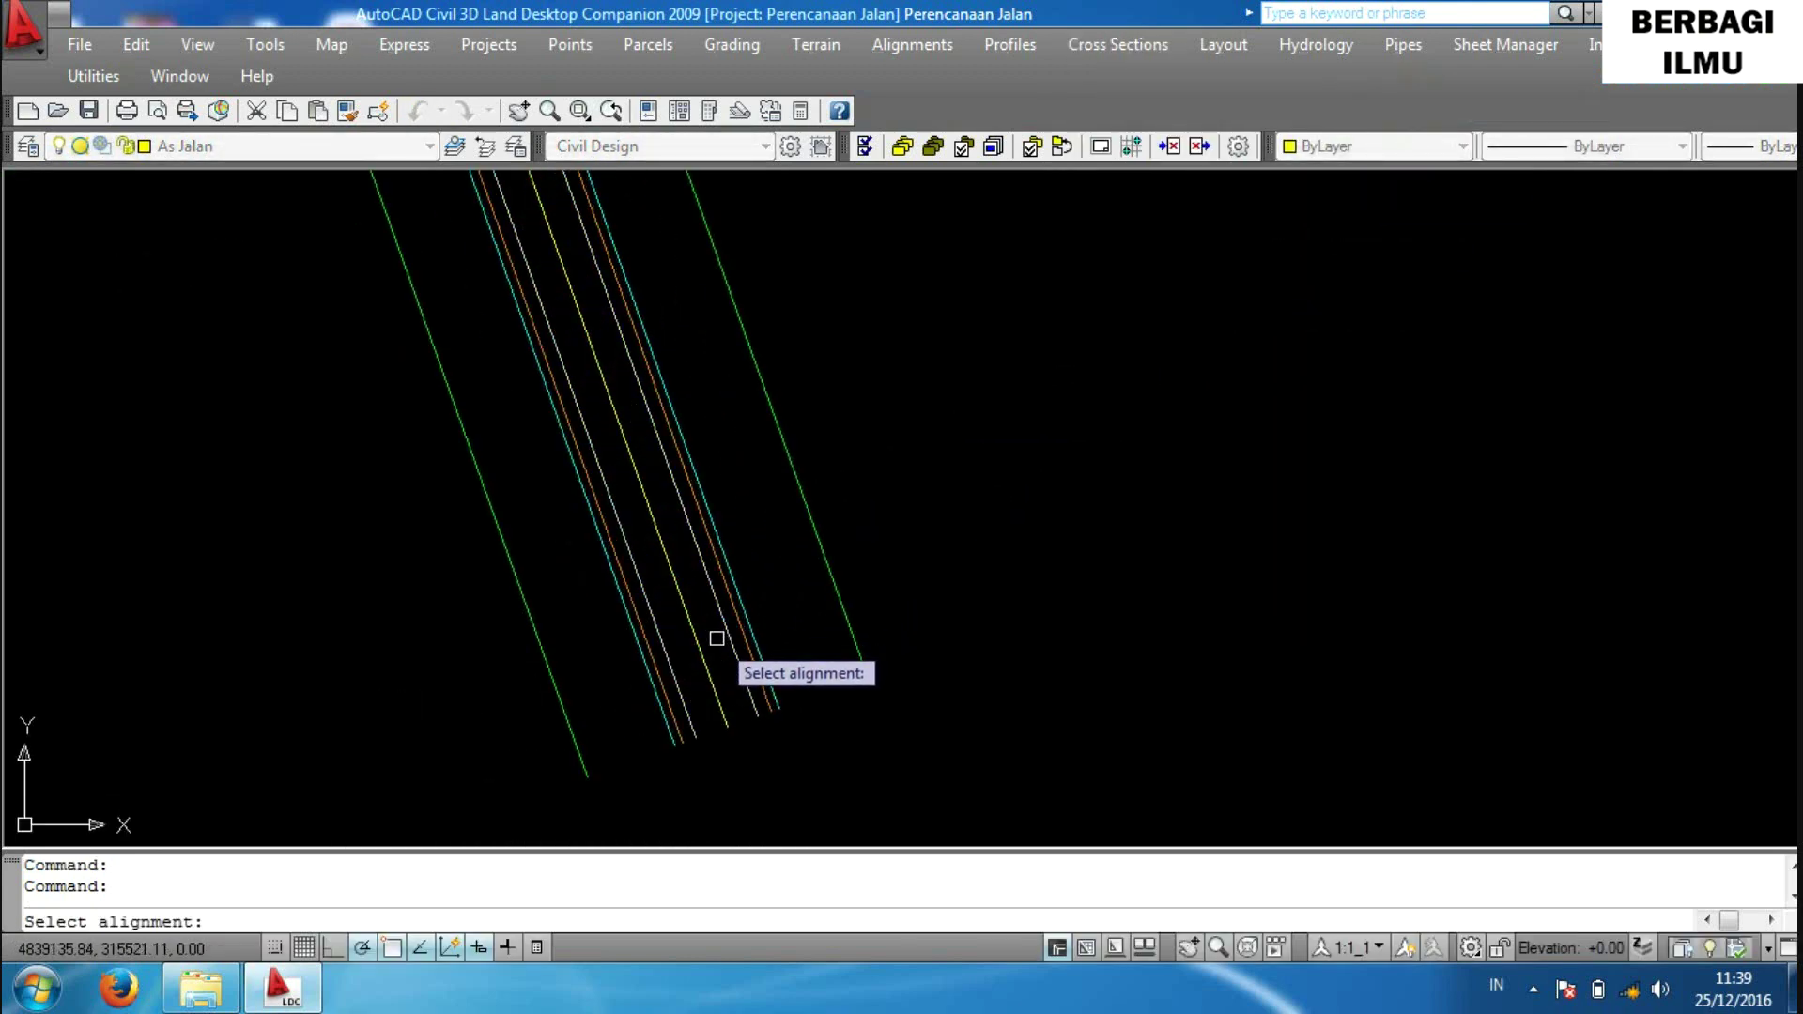
middle_click_drag(708, 636, 812, 596)
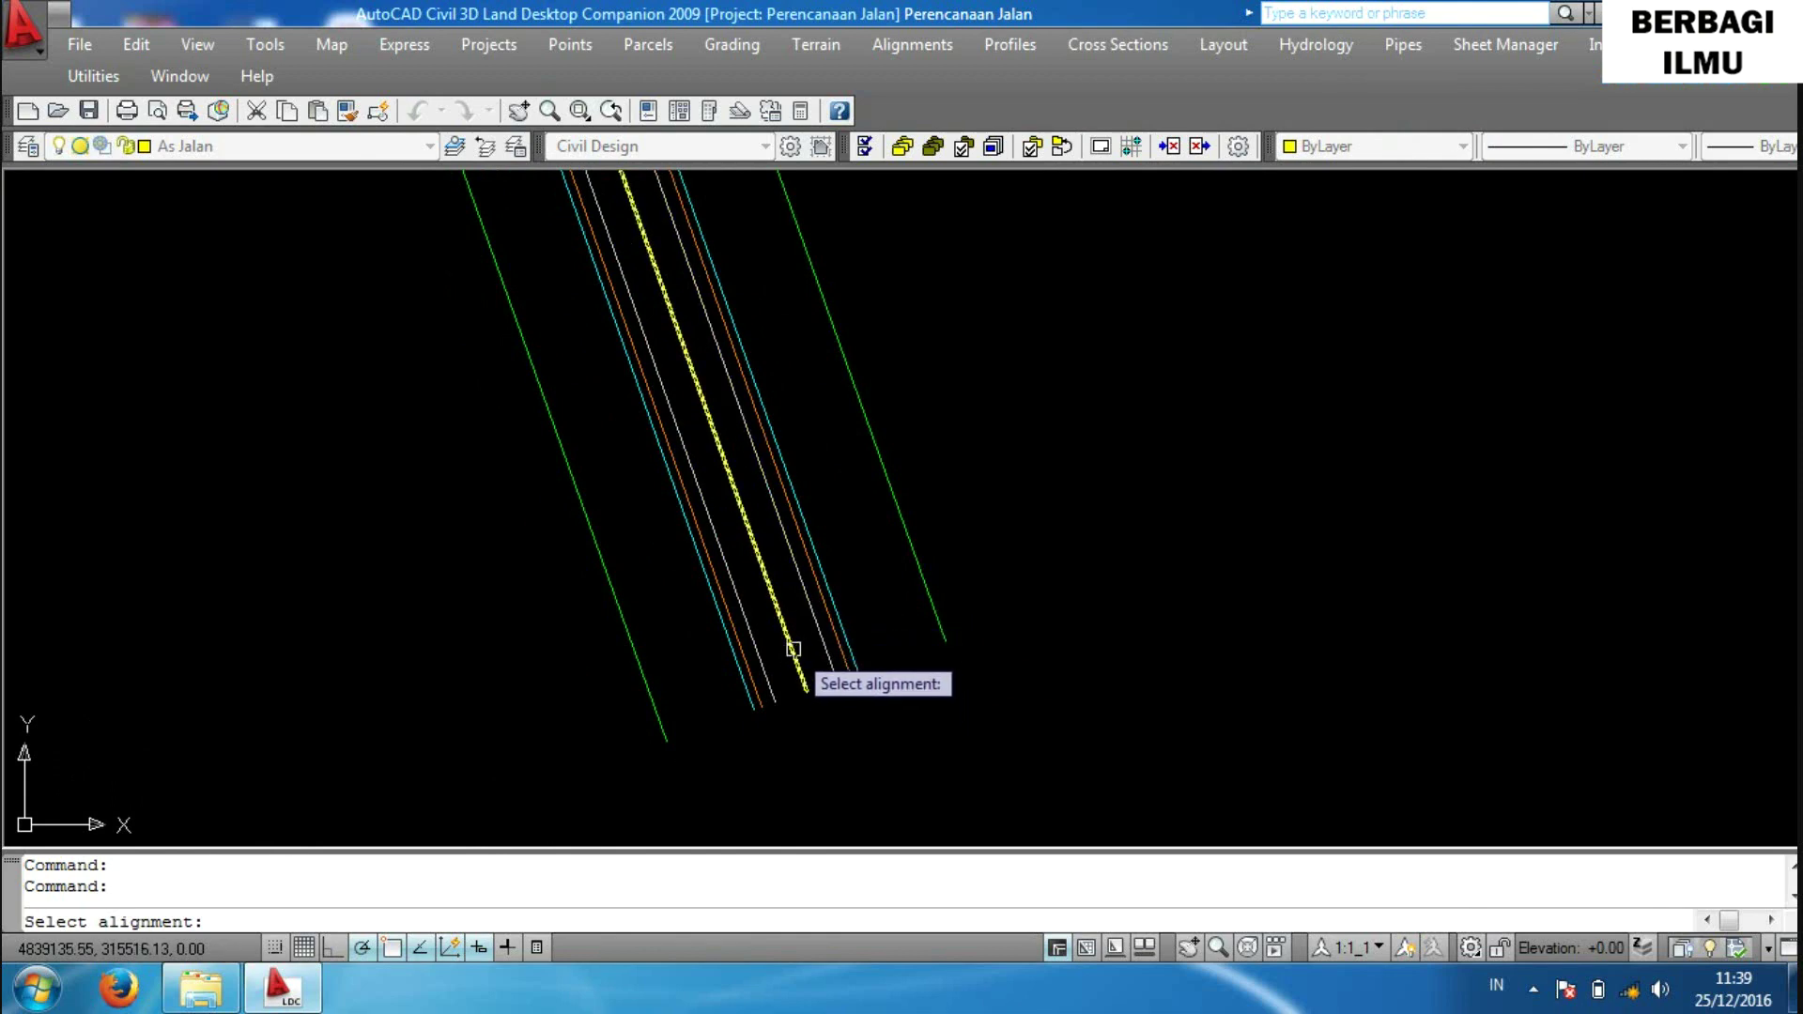
left_click(799, 666)
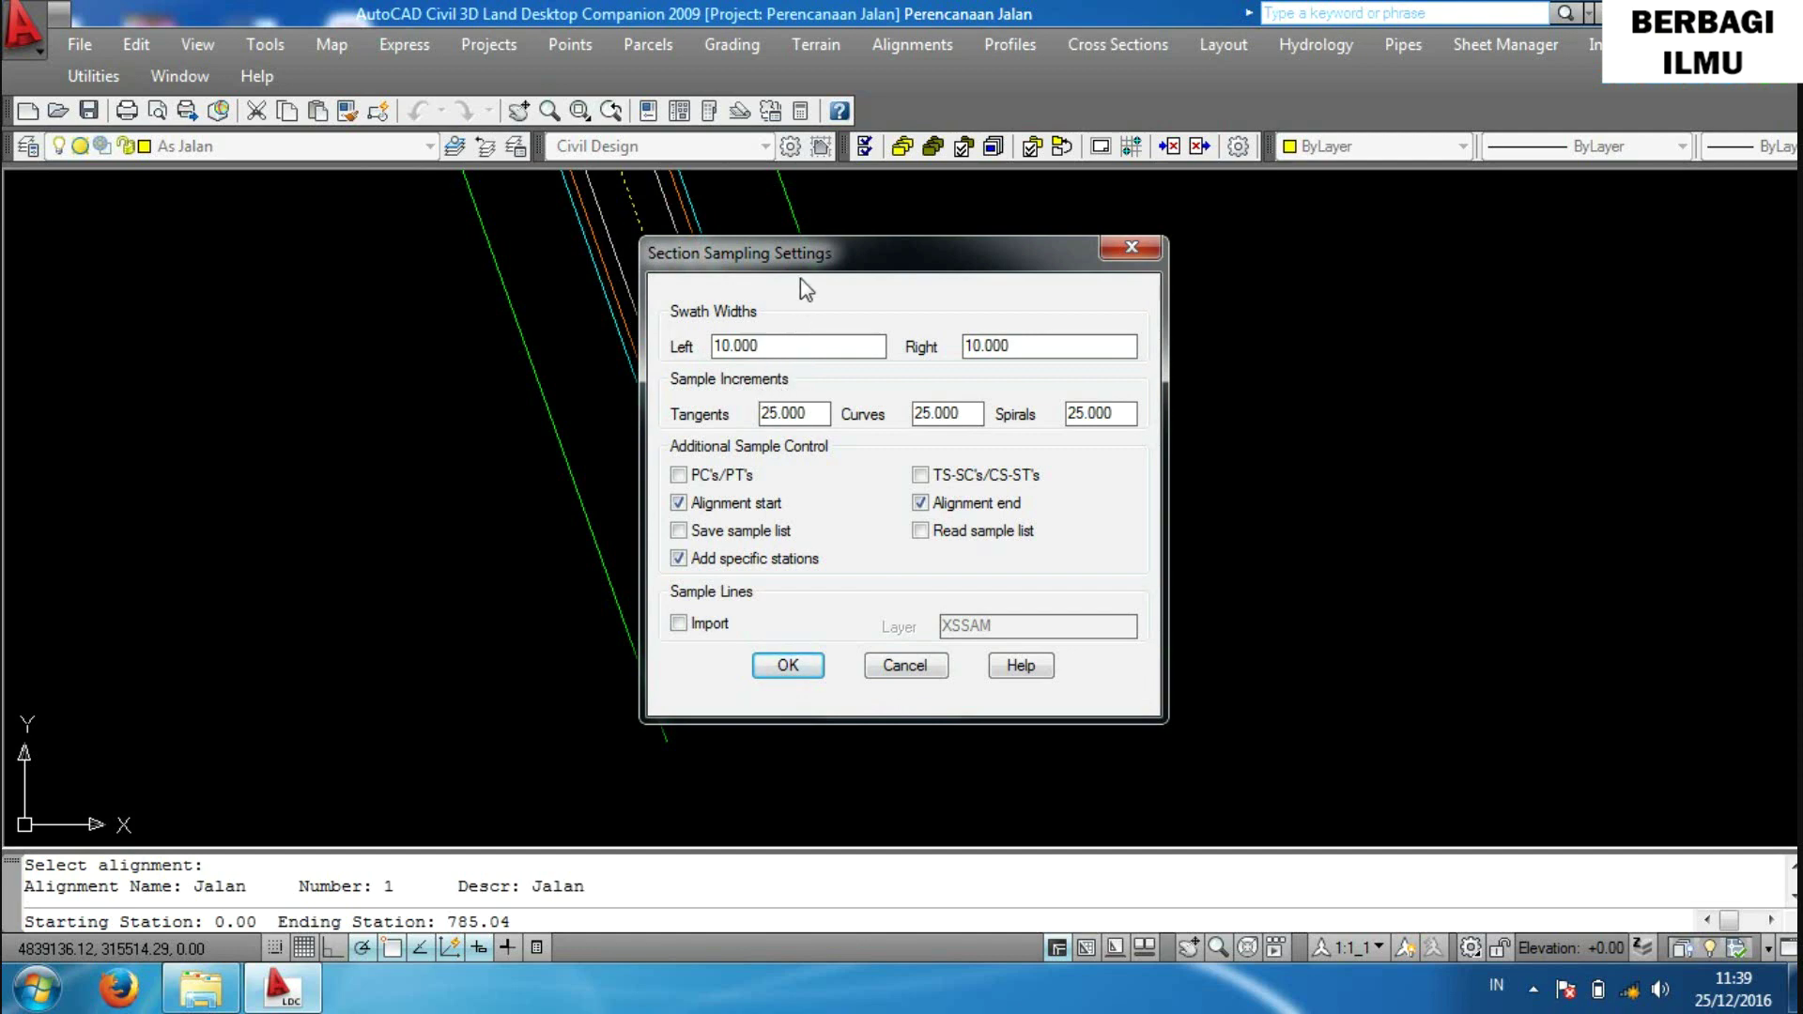
Accept 10 m swaths, 25 m increments and the full station range, overwriting old sections.
mouse_move(813, 251)
left_mouse_down()
mouse_move(1000, 273)
mouse_move(1269, 225)
left_mouse_up()
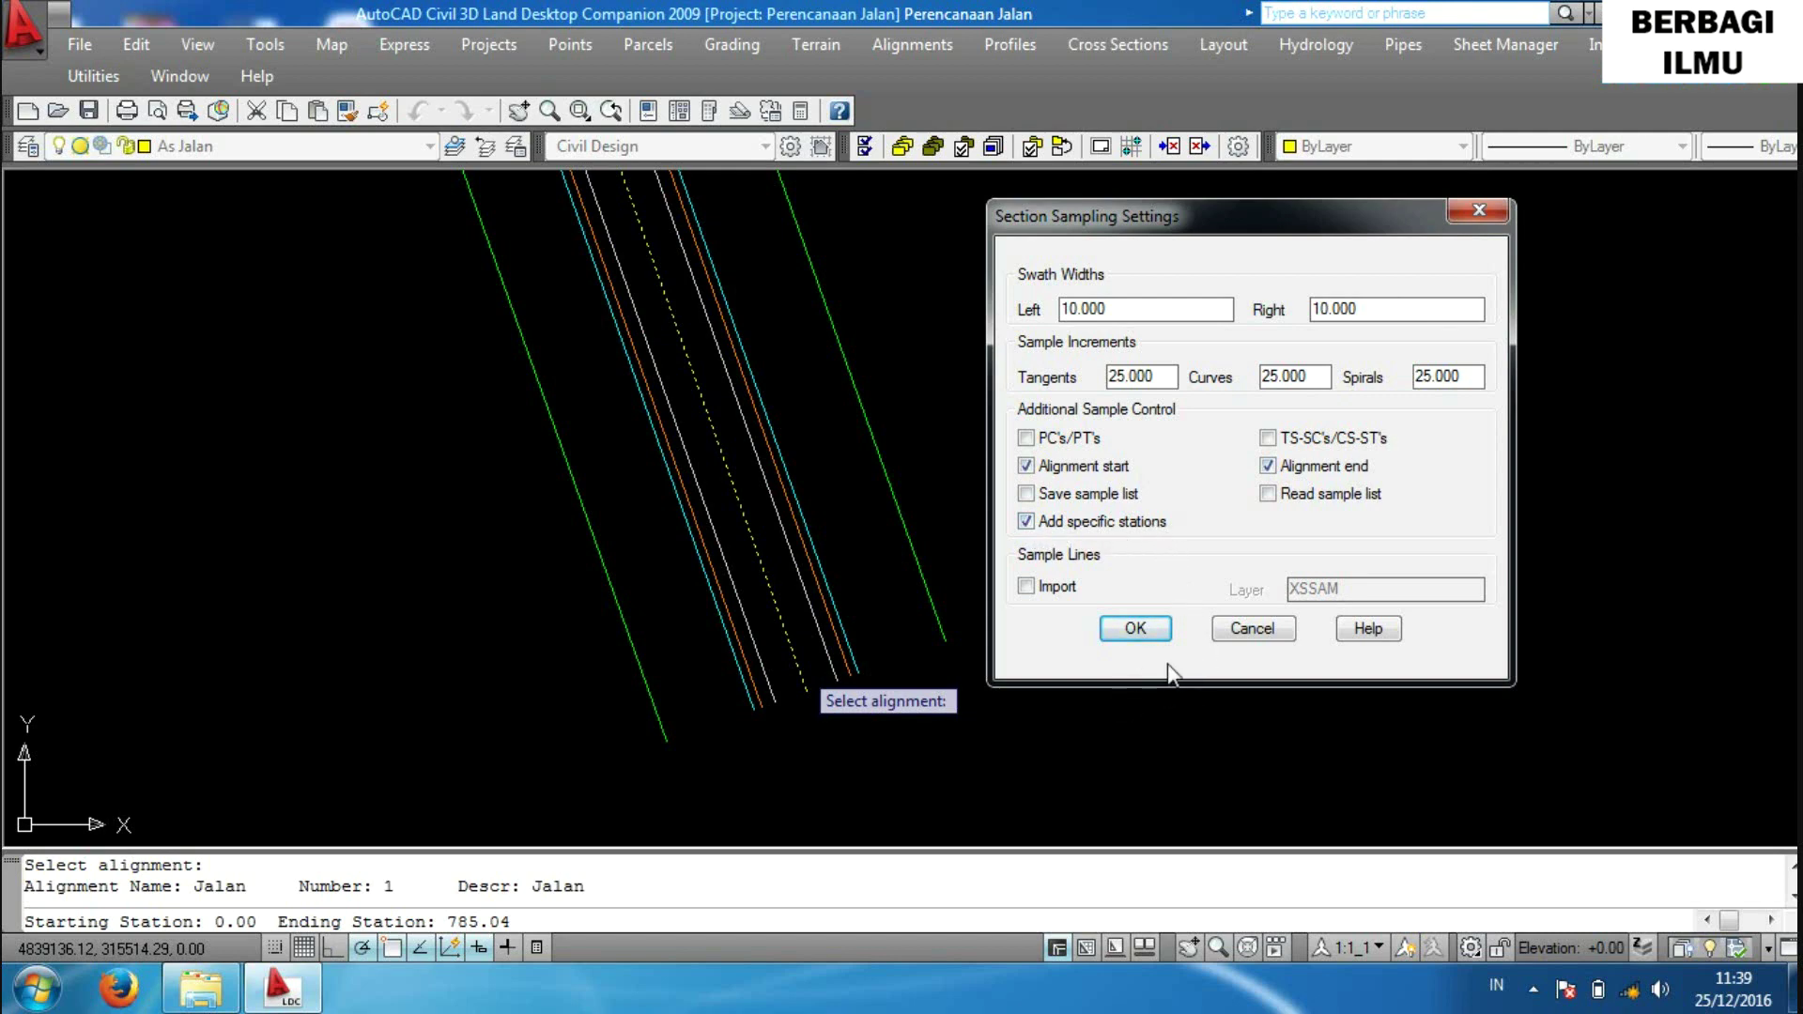
left_click(1138, 629)
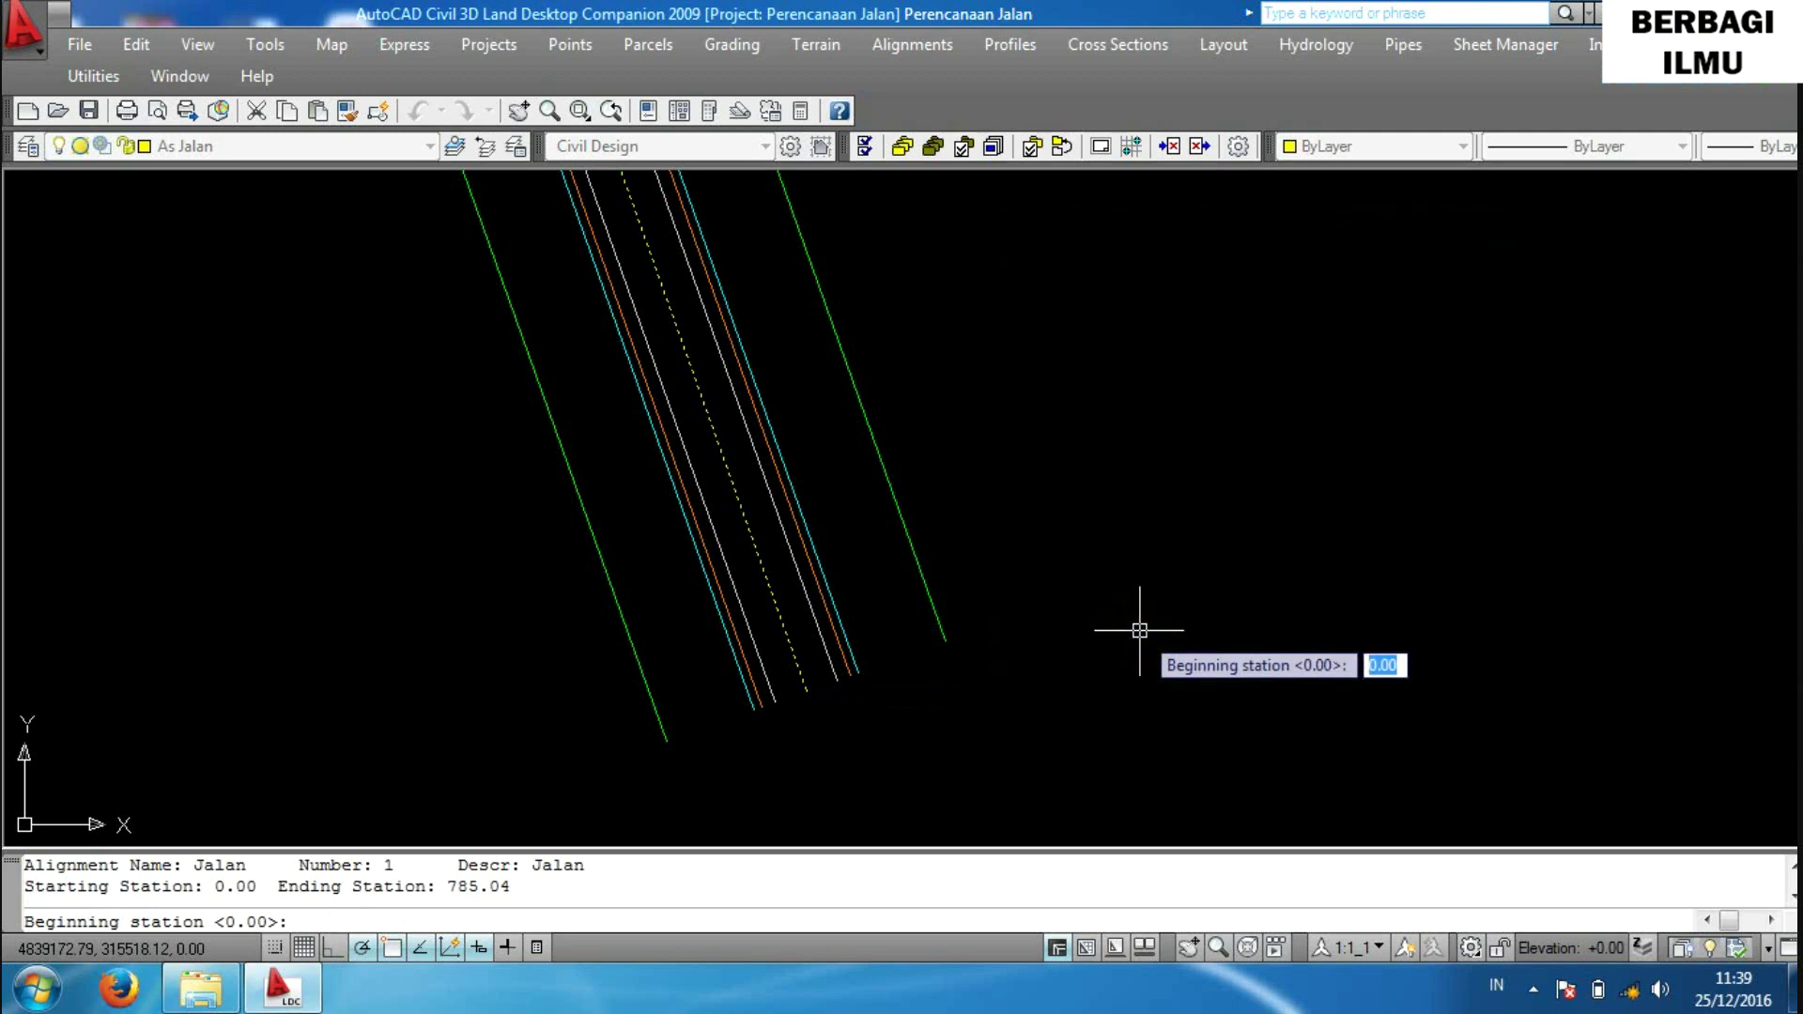
key("Return")
key("Return")
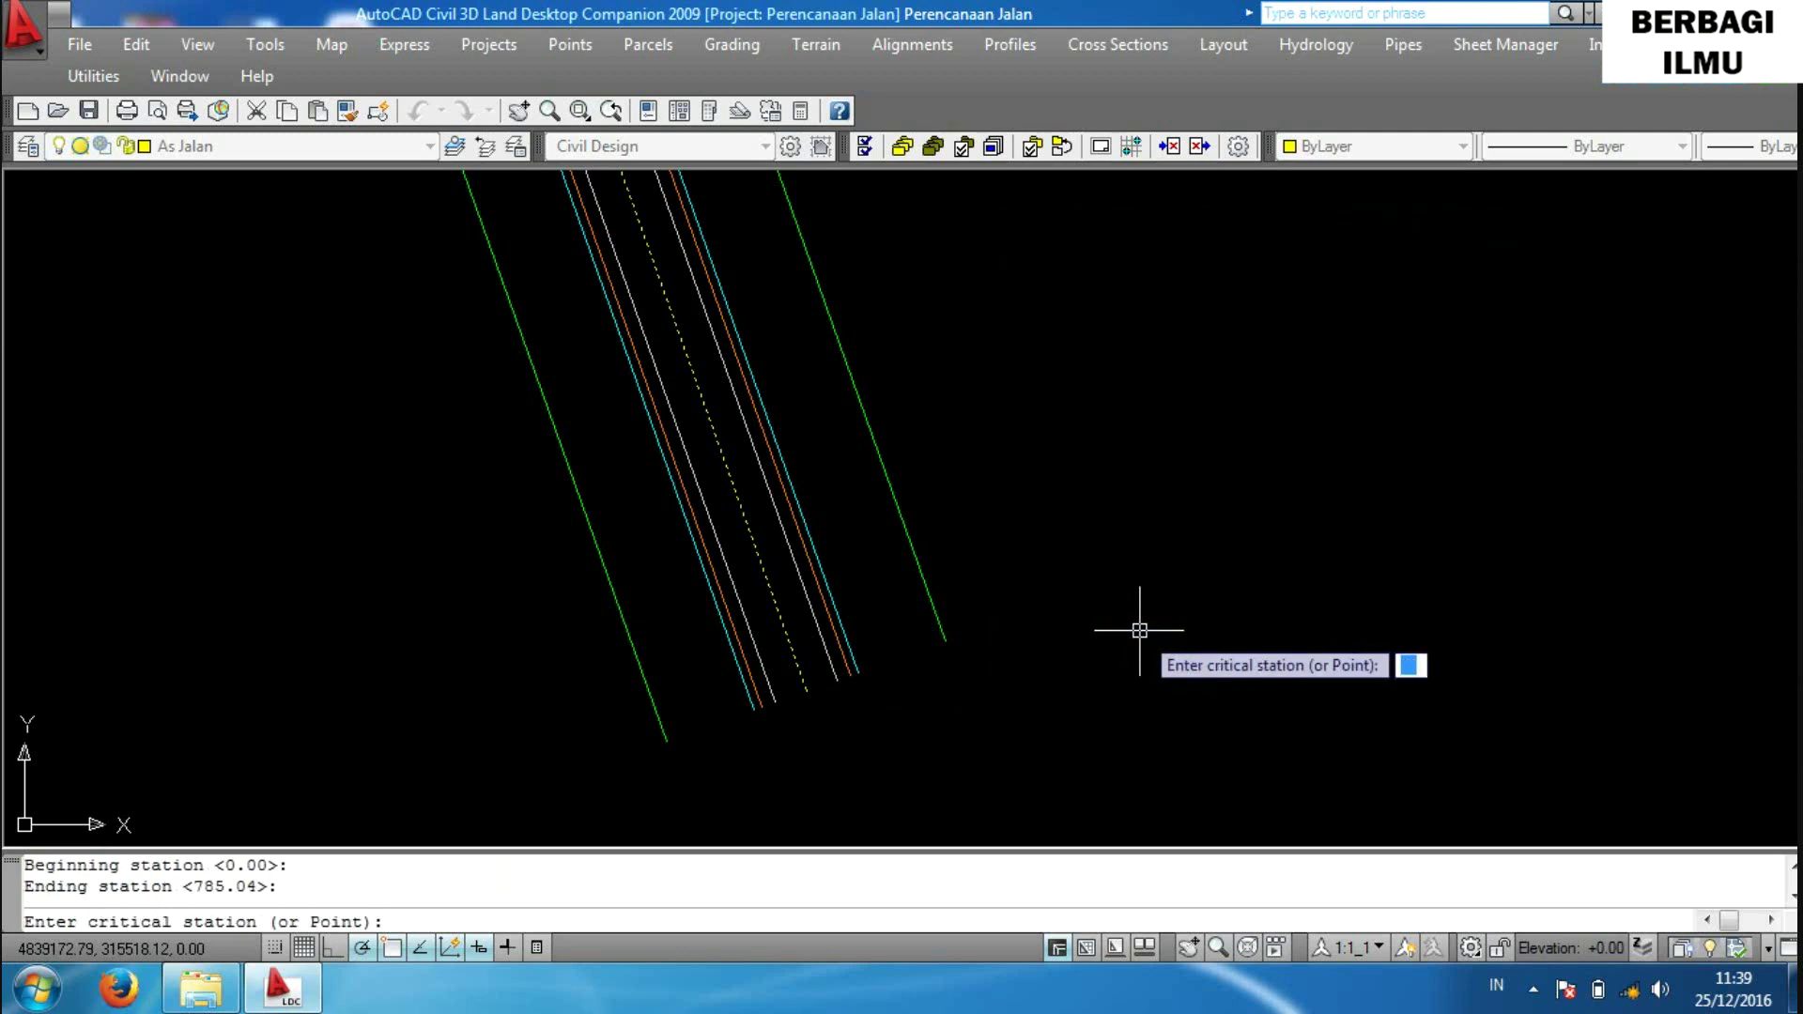
key("Return")
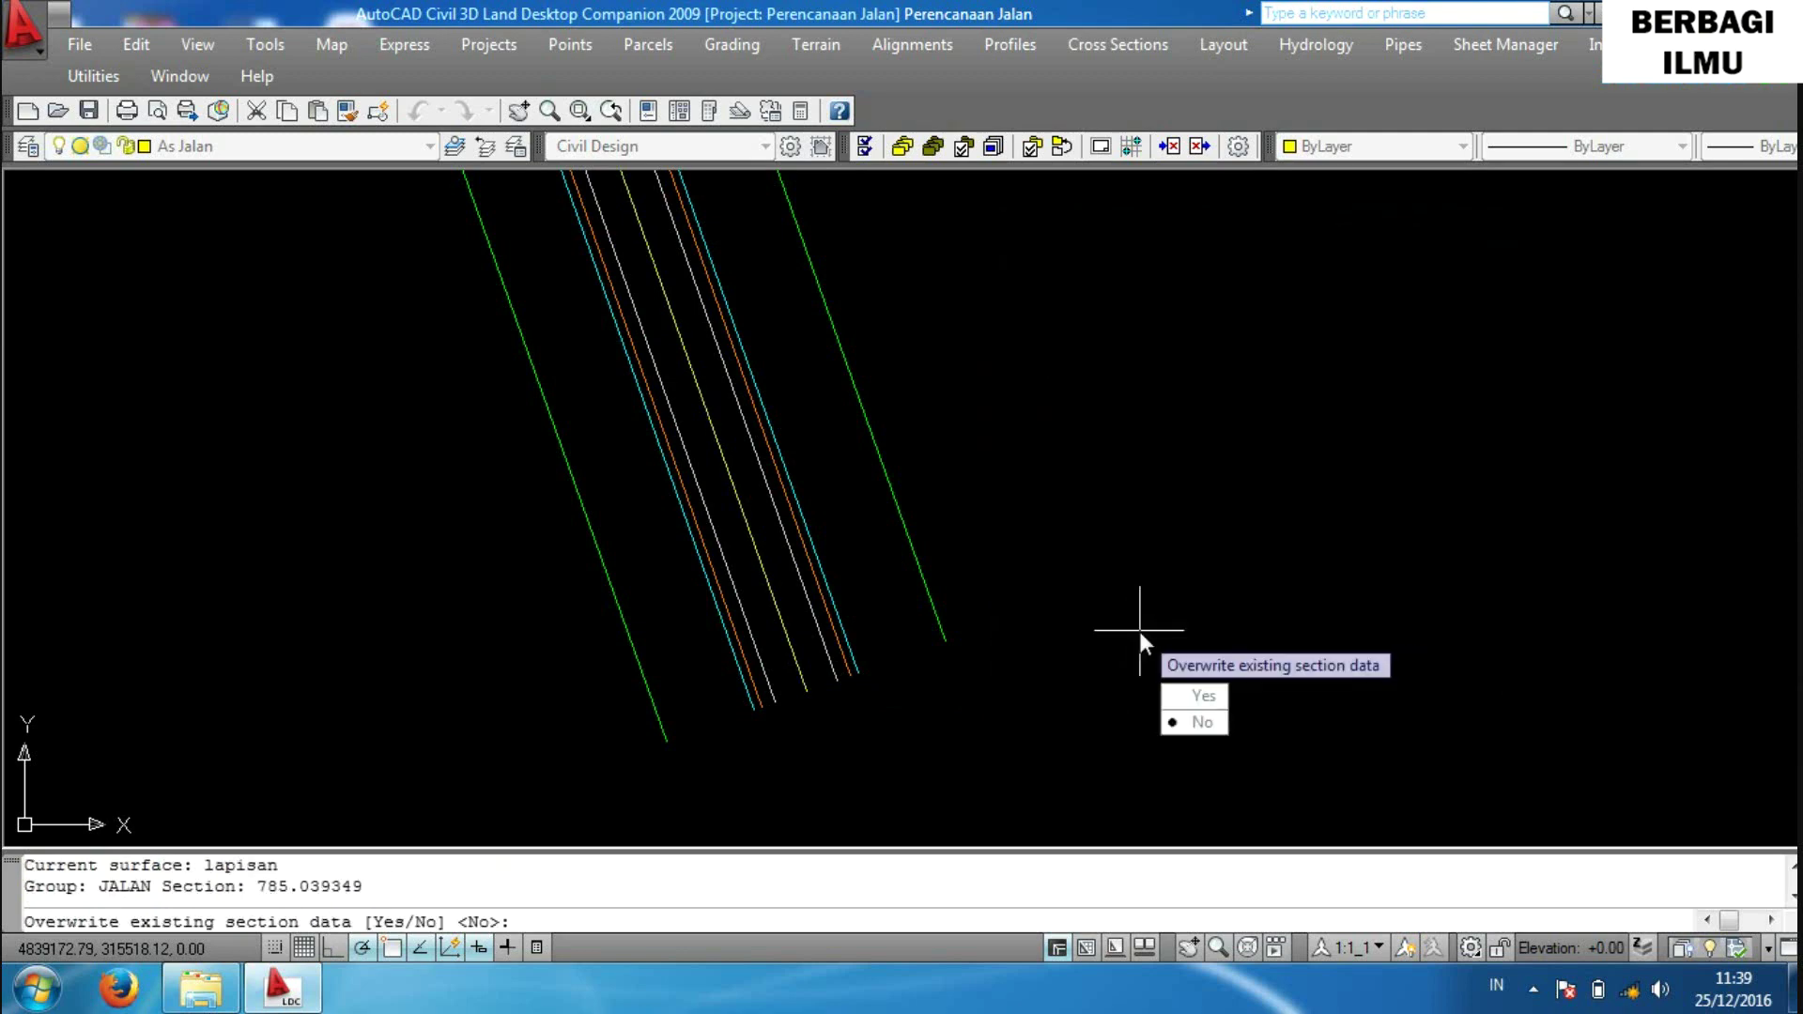
left_click(1205, 704)
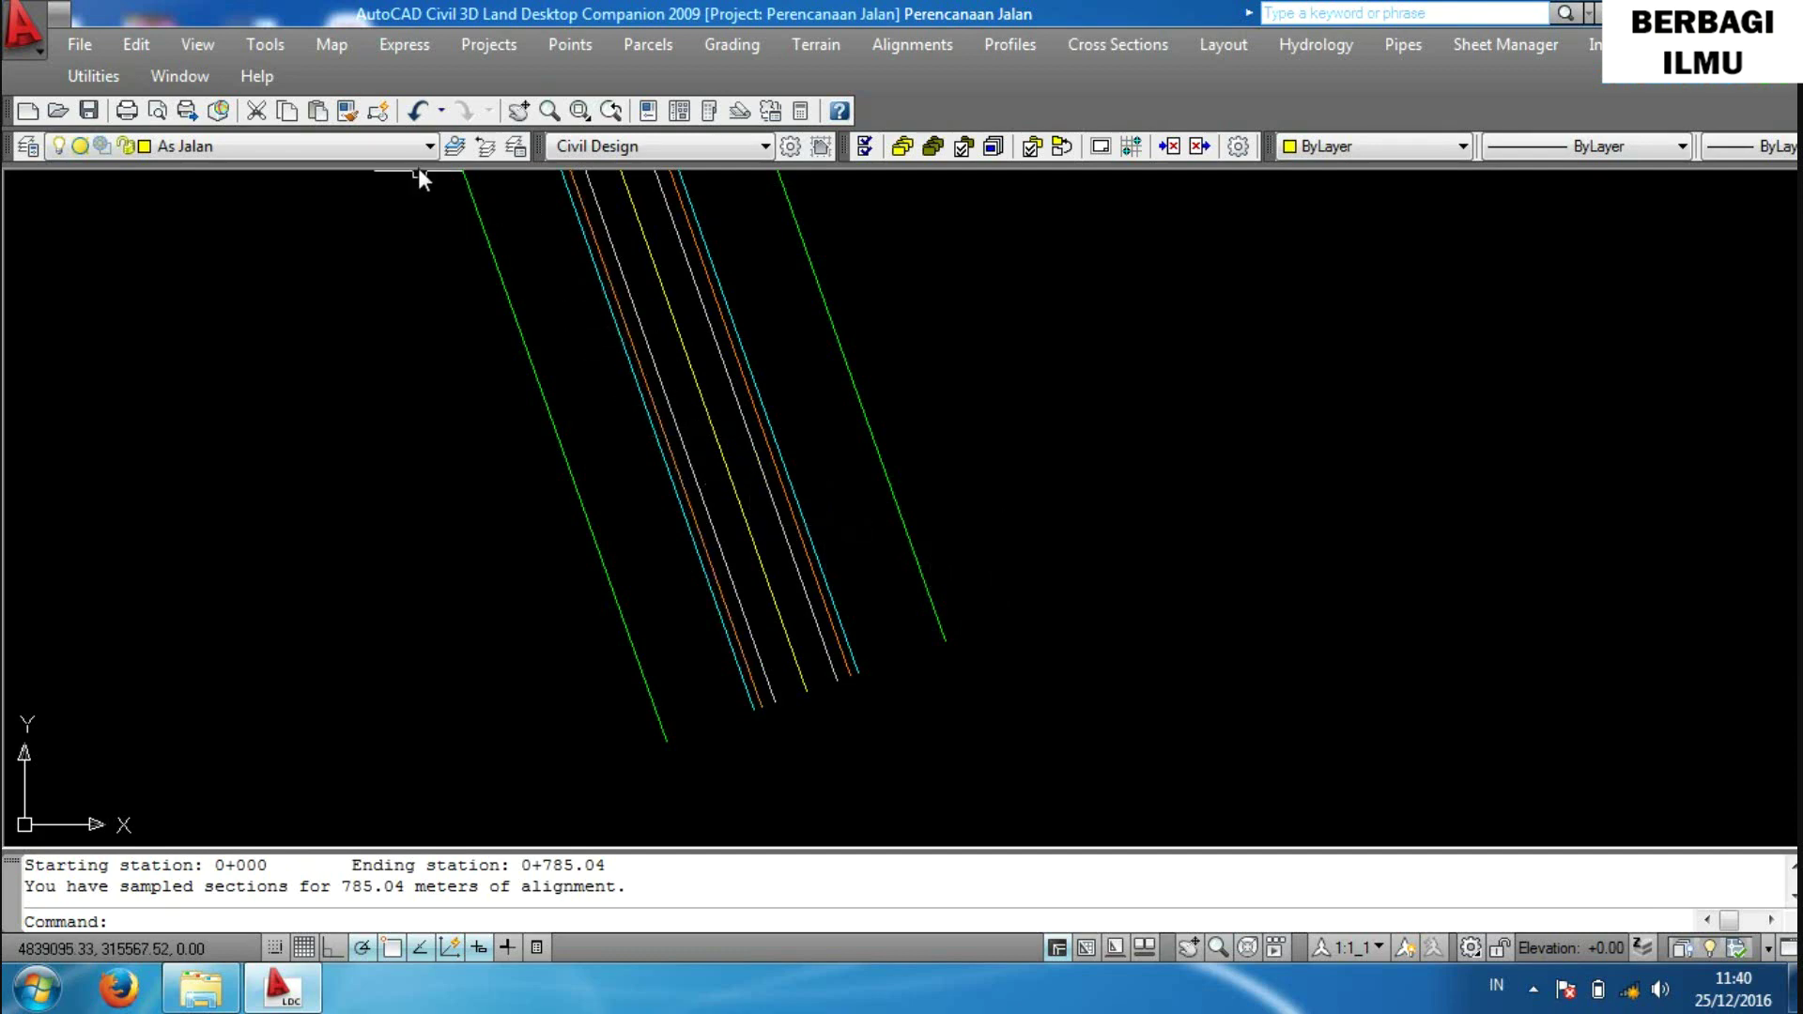
left_click(484, 51)
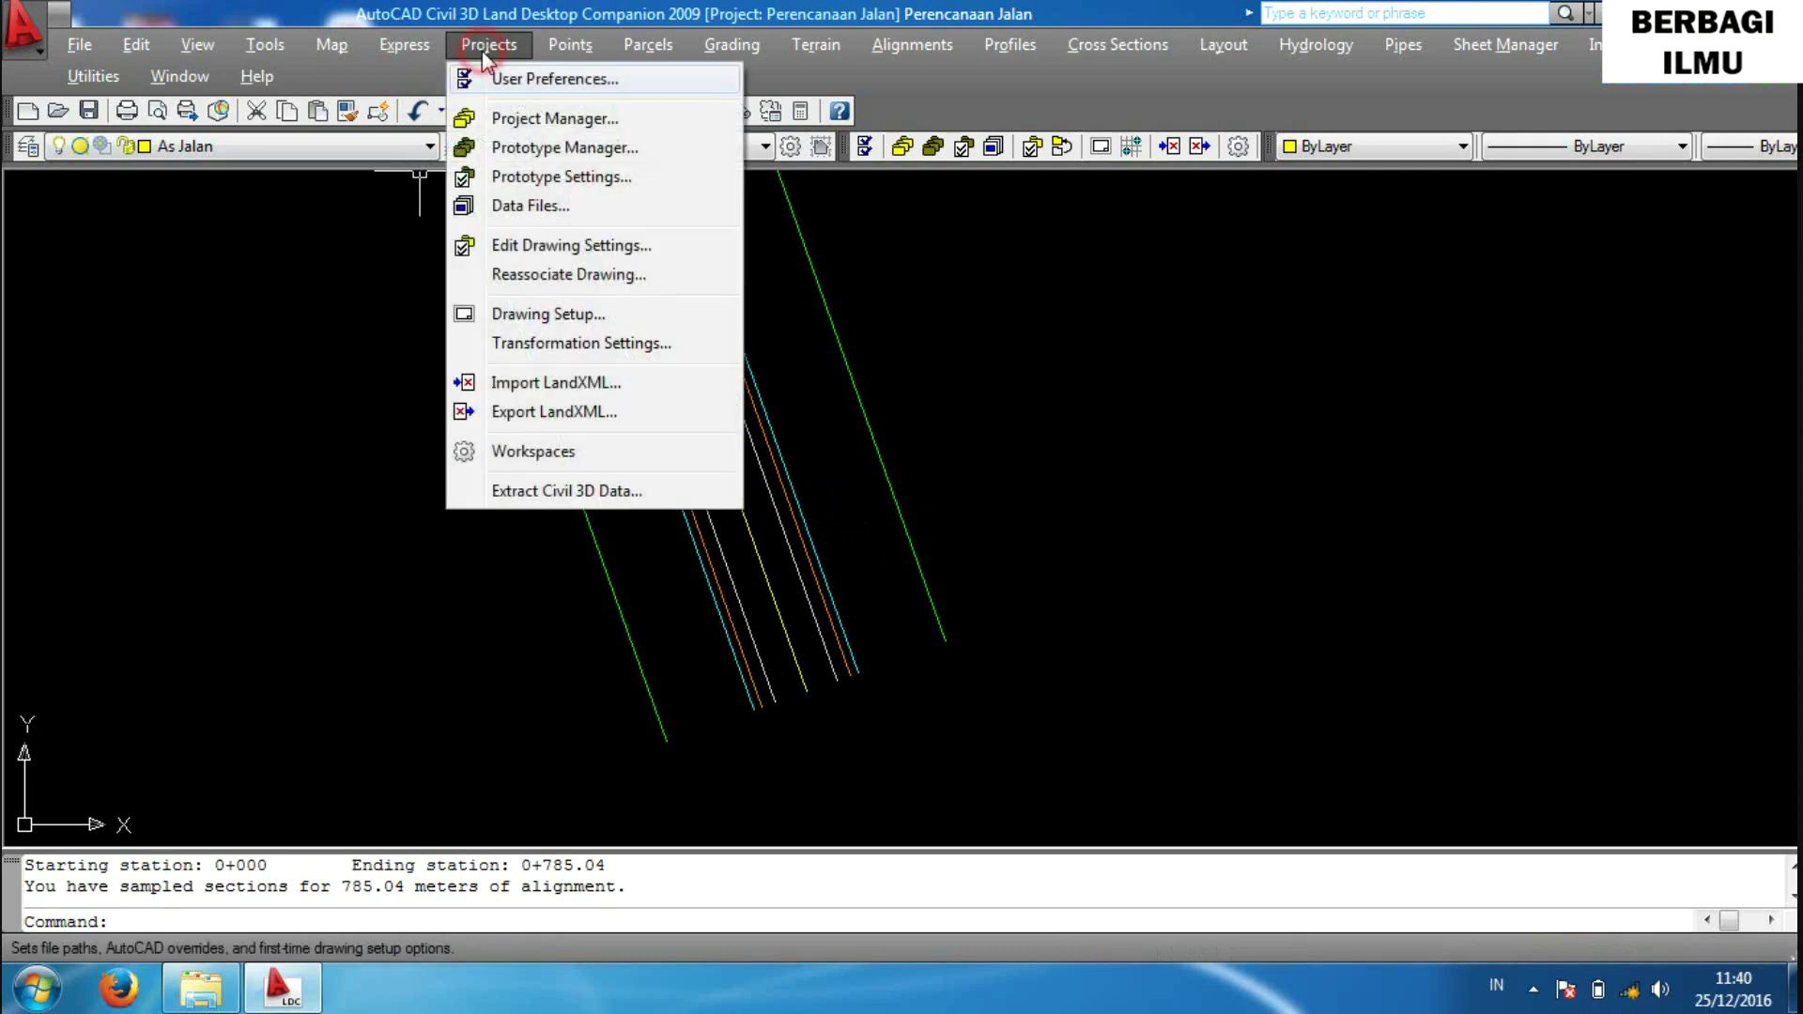
Set horizontal and vertical drawing scales to 1:100 in Drawing Setup, then browse the Cross Sections menu.
left_click(532, 314)
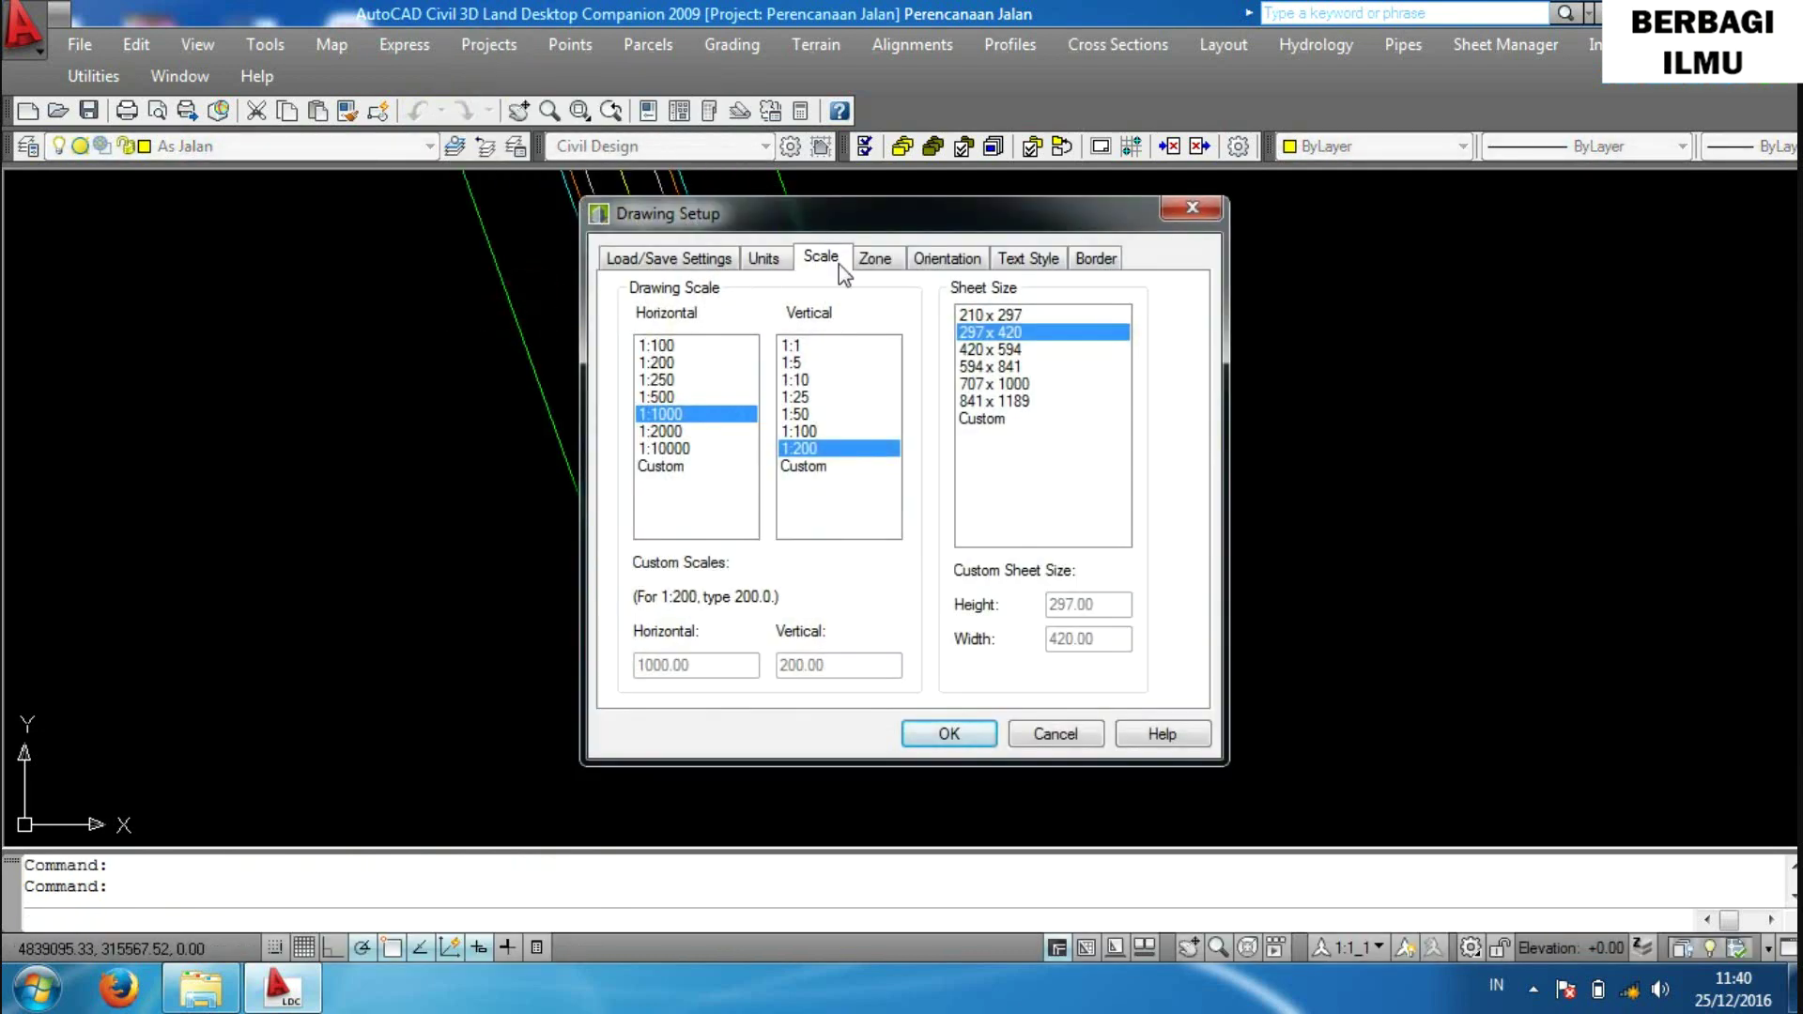
left_click(666, 346)
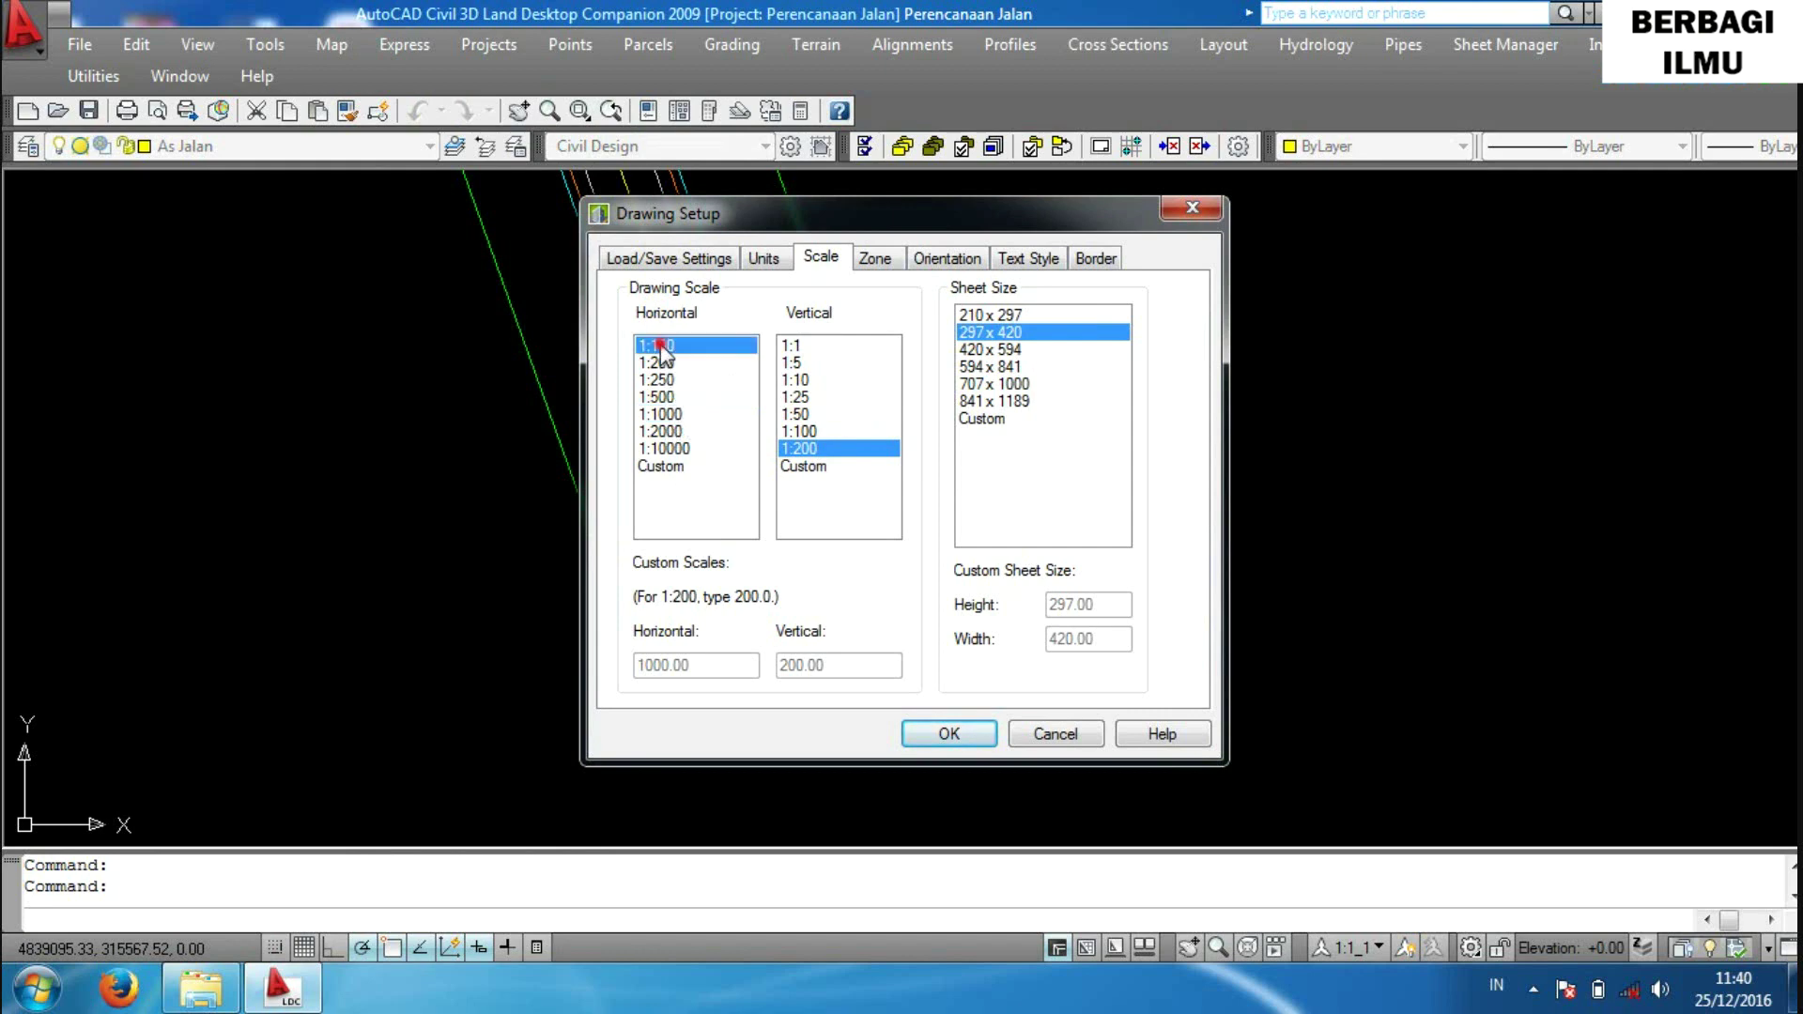
left_click(804, 432)
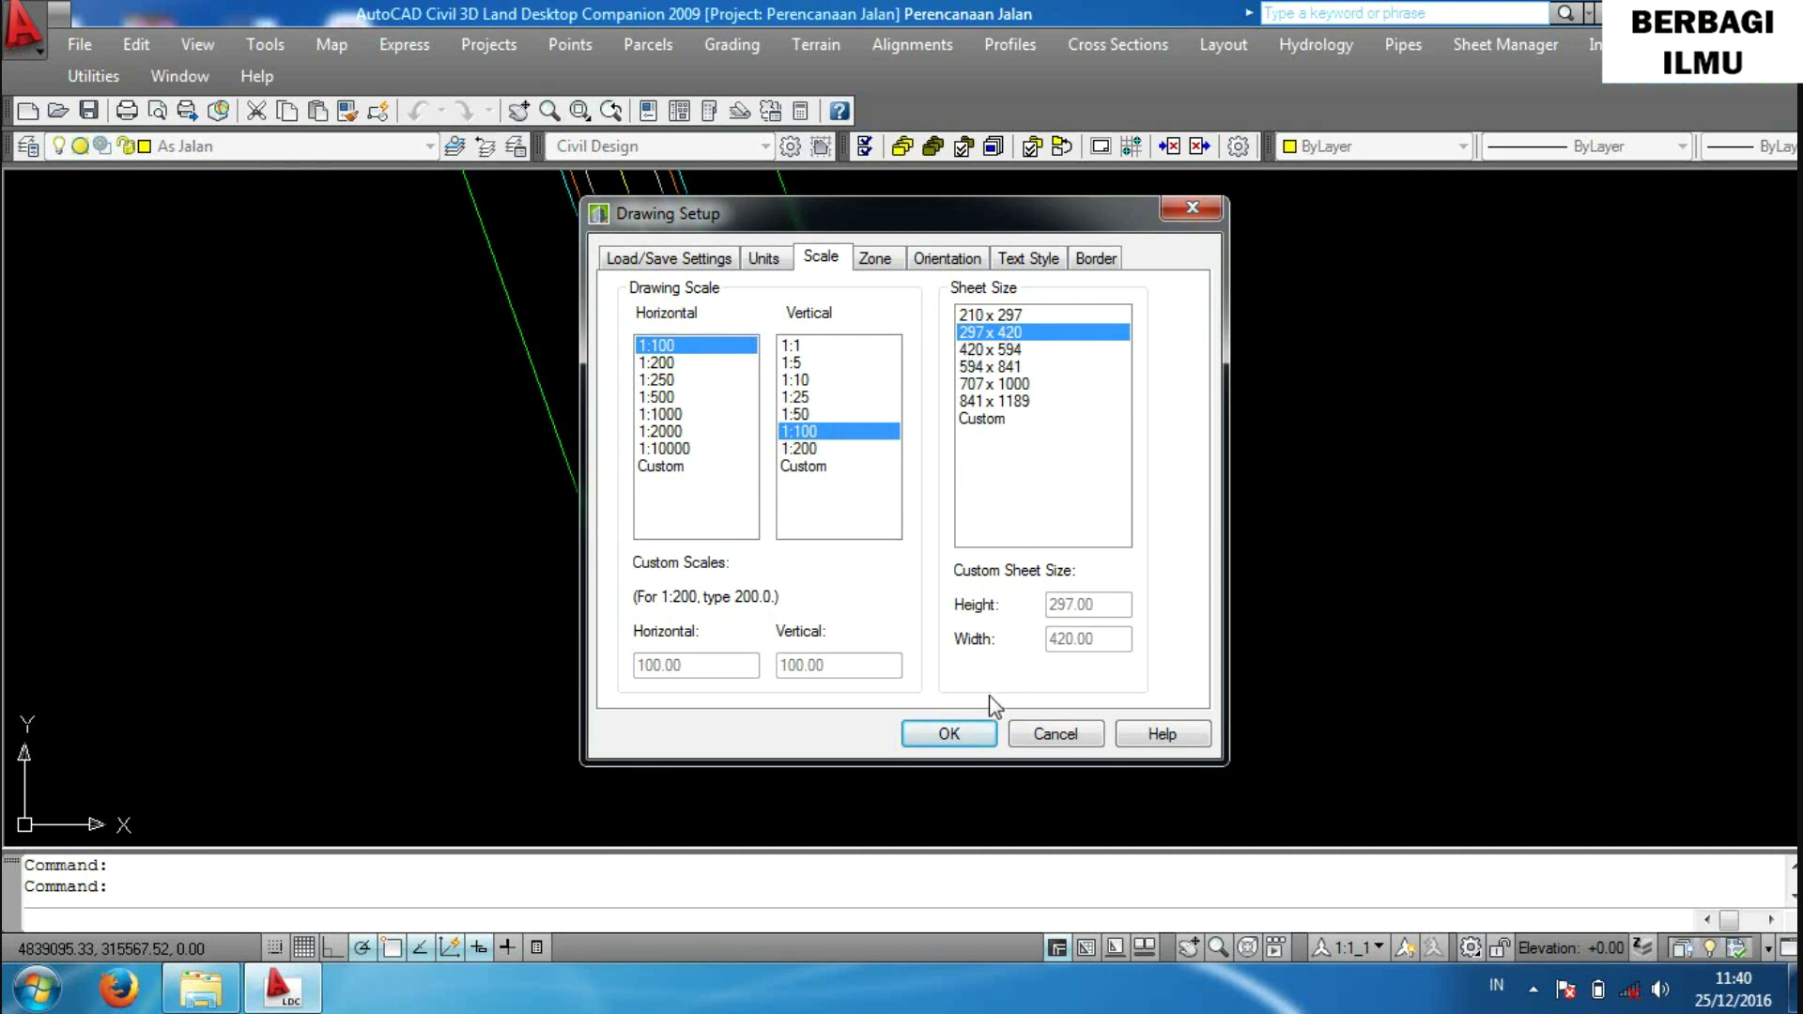
left_click(974, 737)
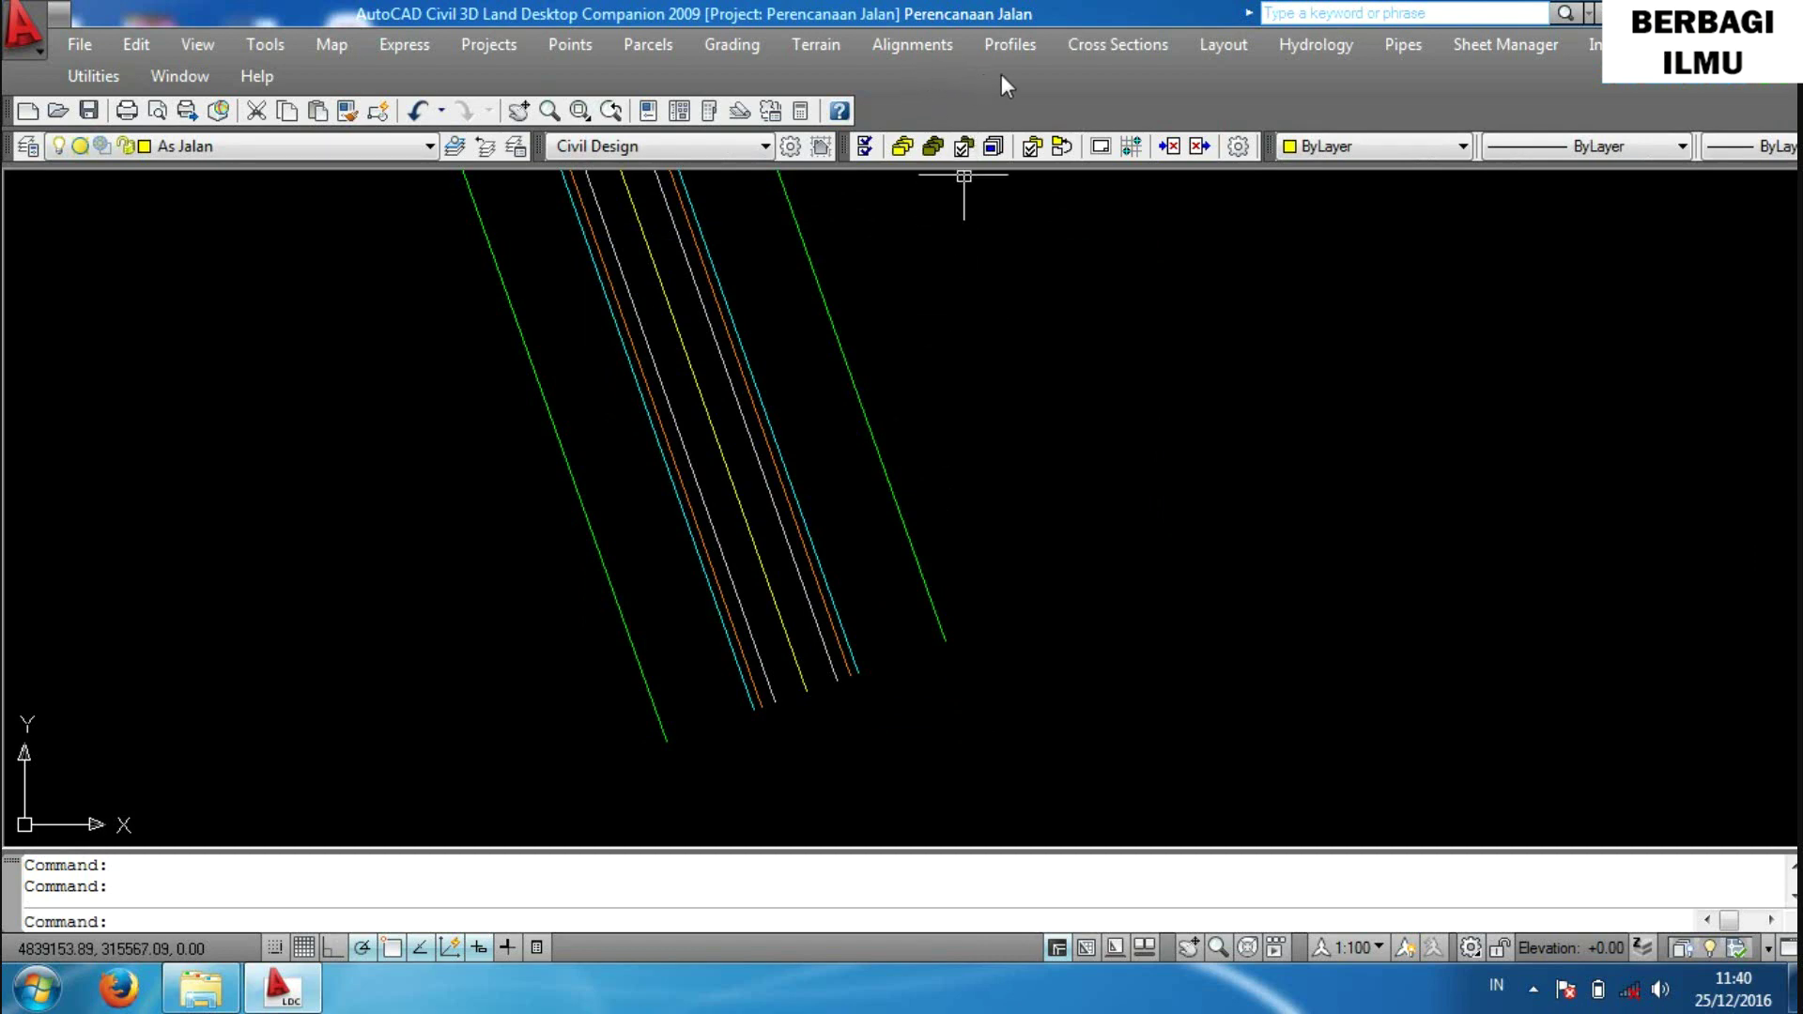
left_click(1091, 43)
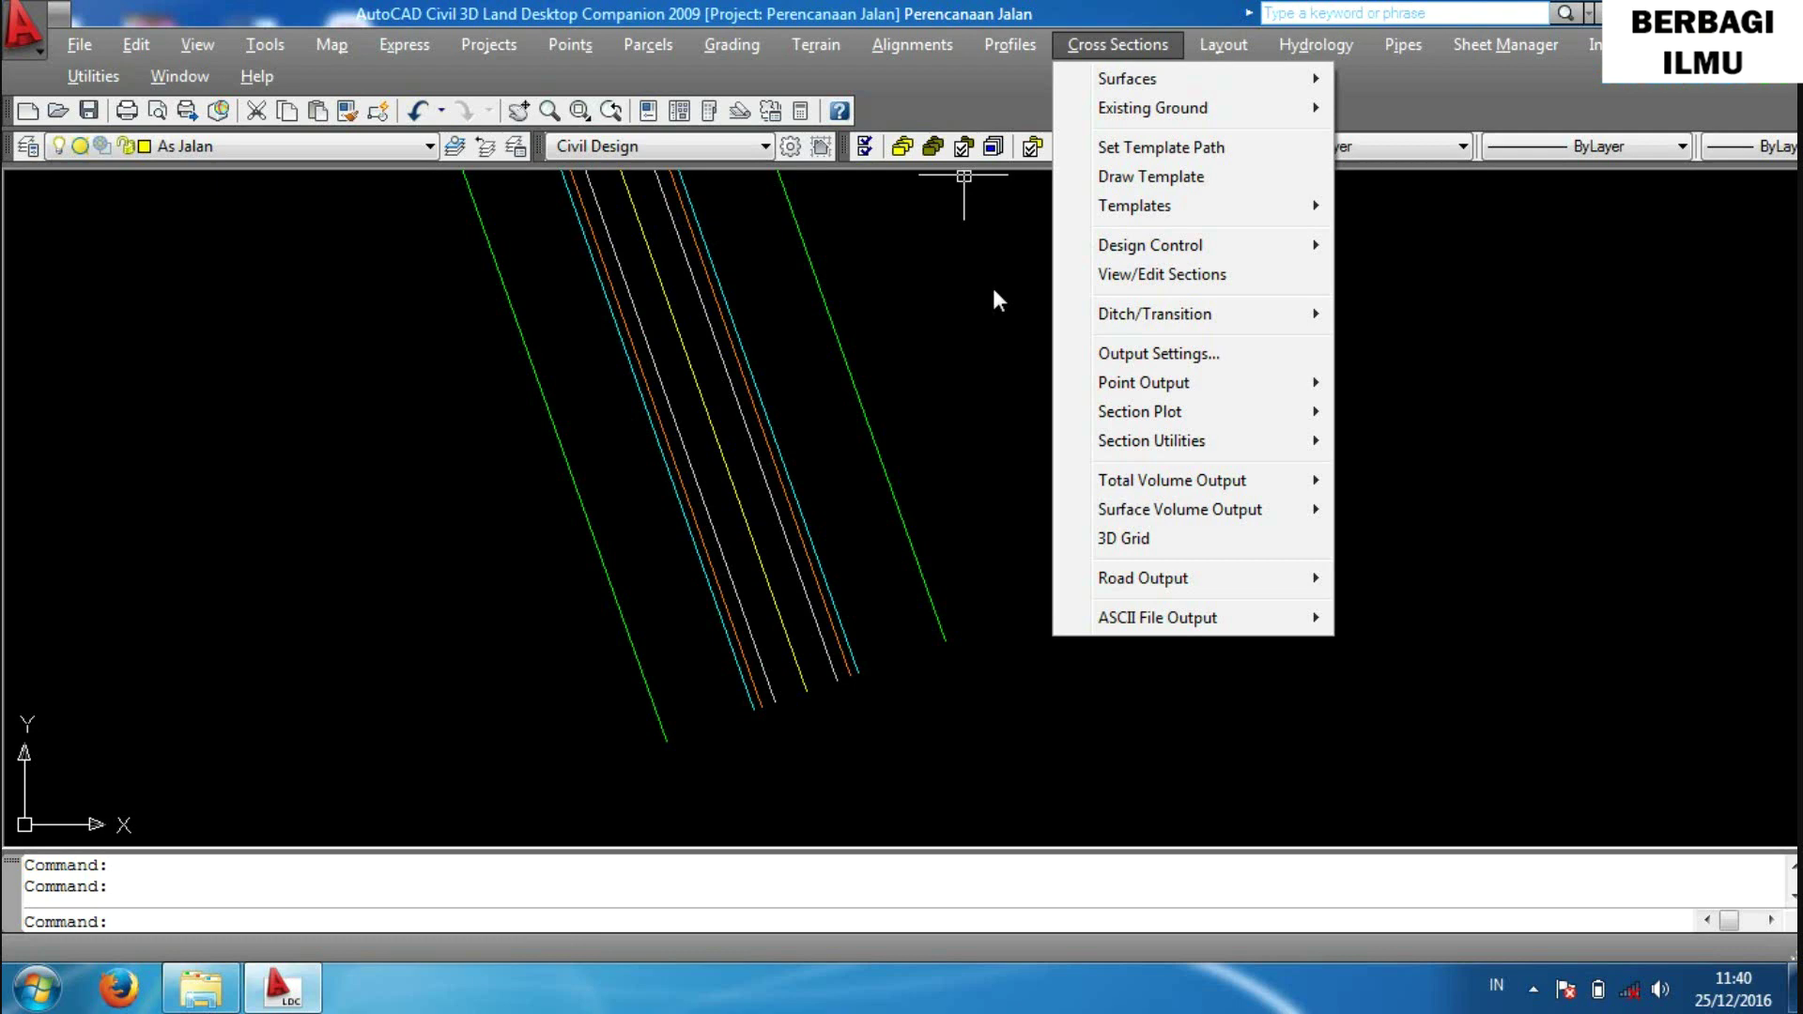
left_click(993, 291)
Select the m2ln_r1 template for editing from the template library.
left_click(945, 382)
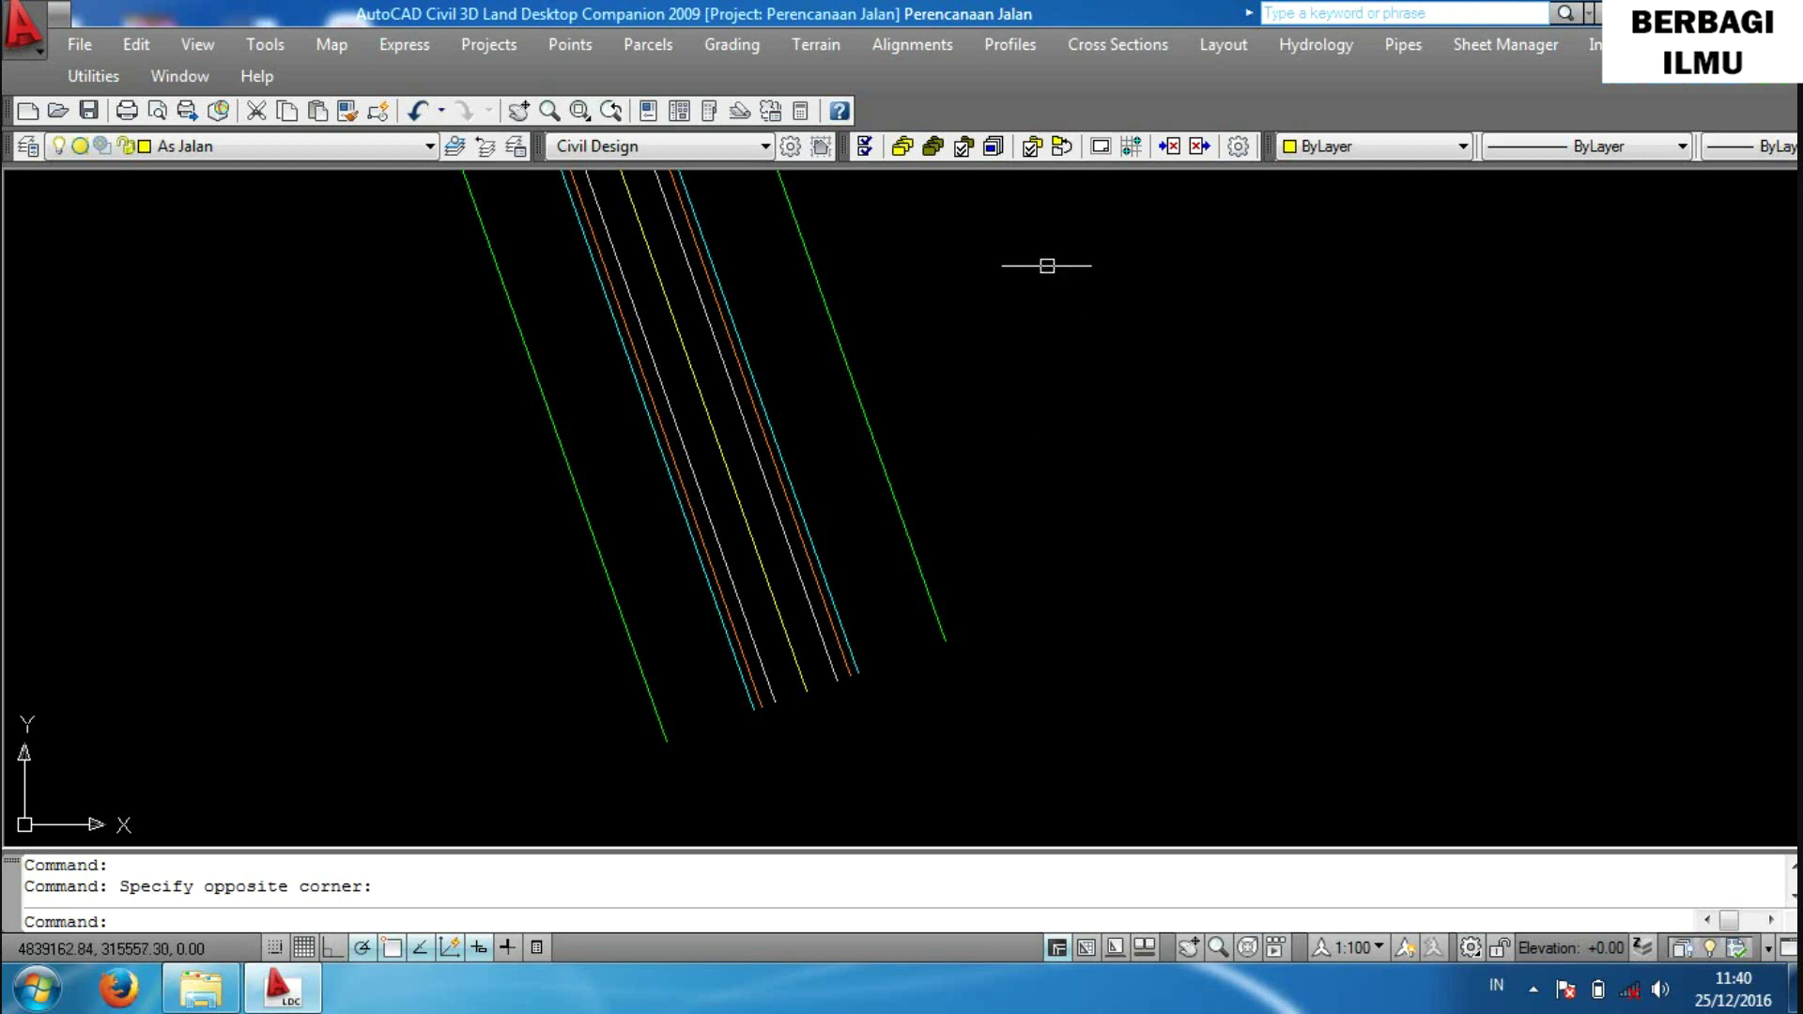
left_click(1106, 47)
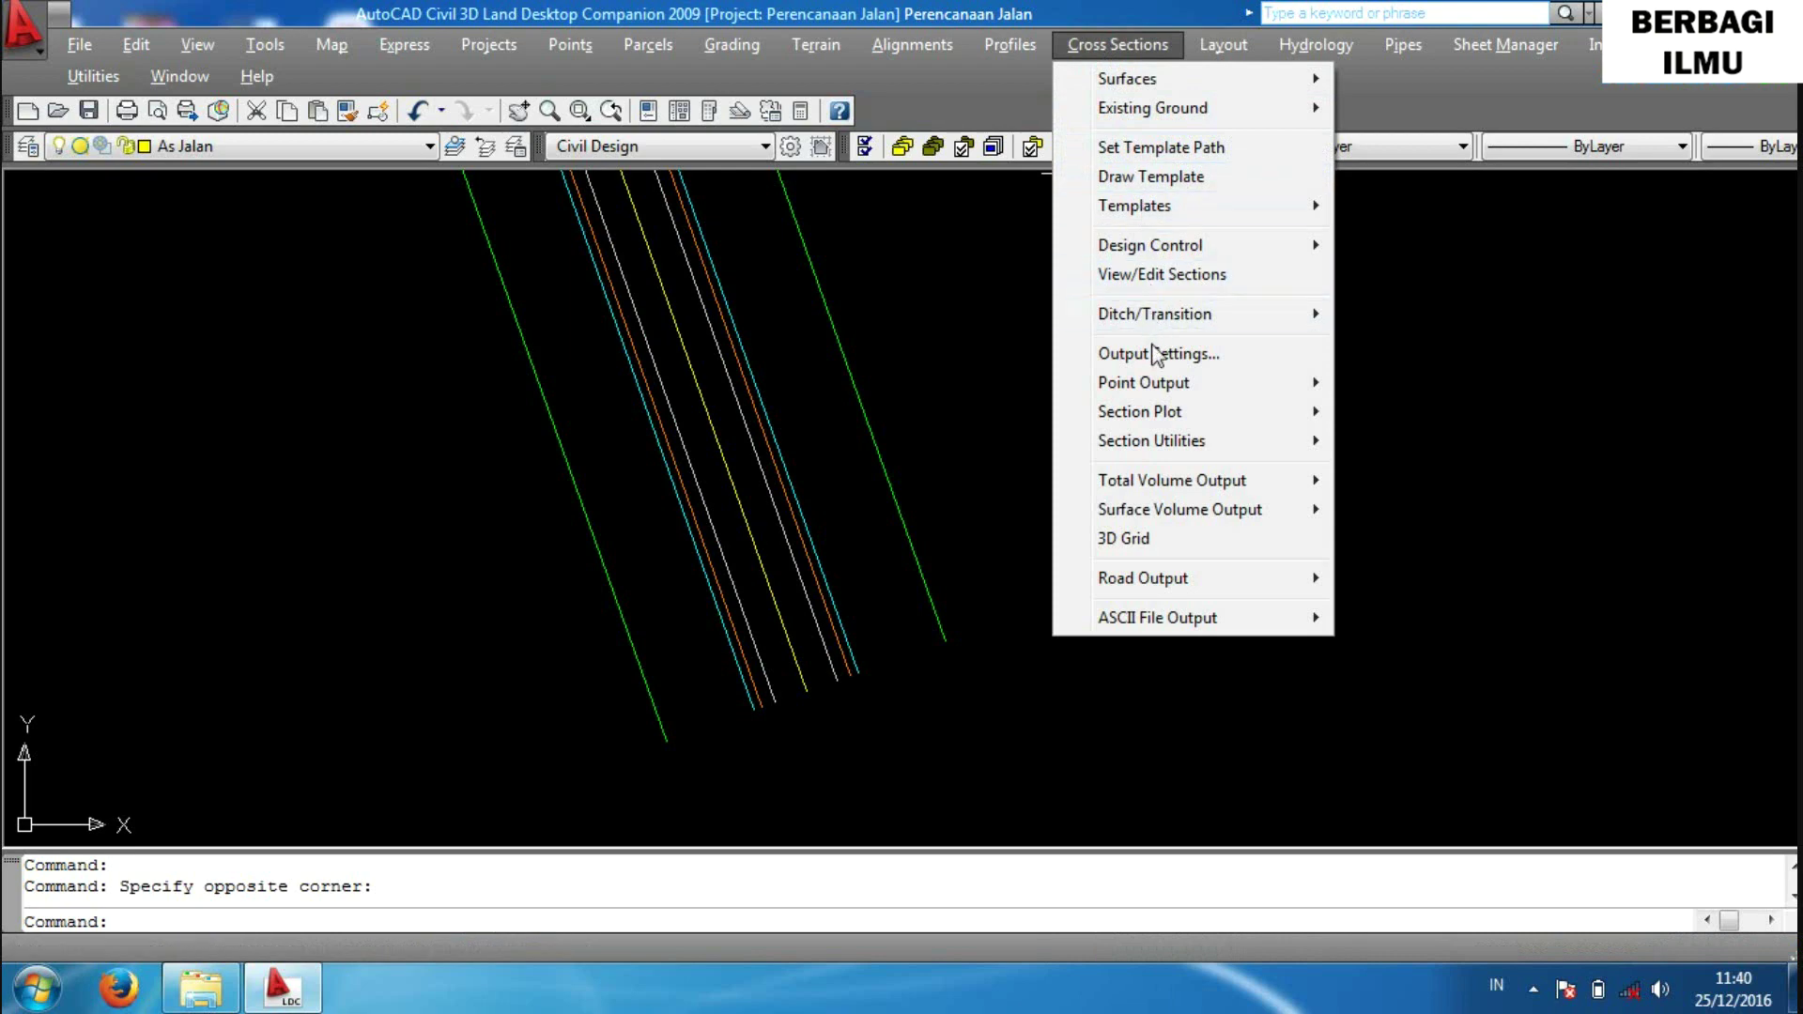
mouse_move(1135, 205)
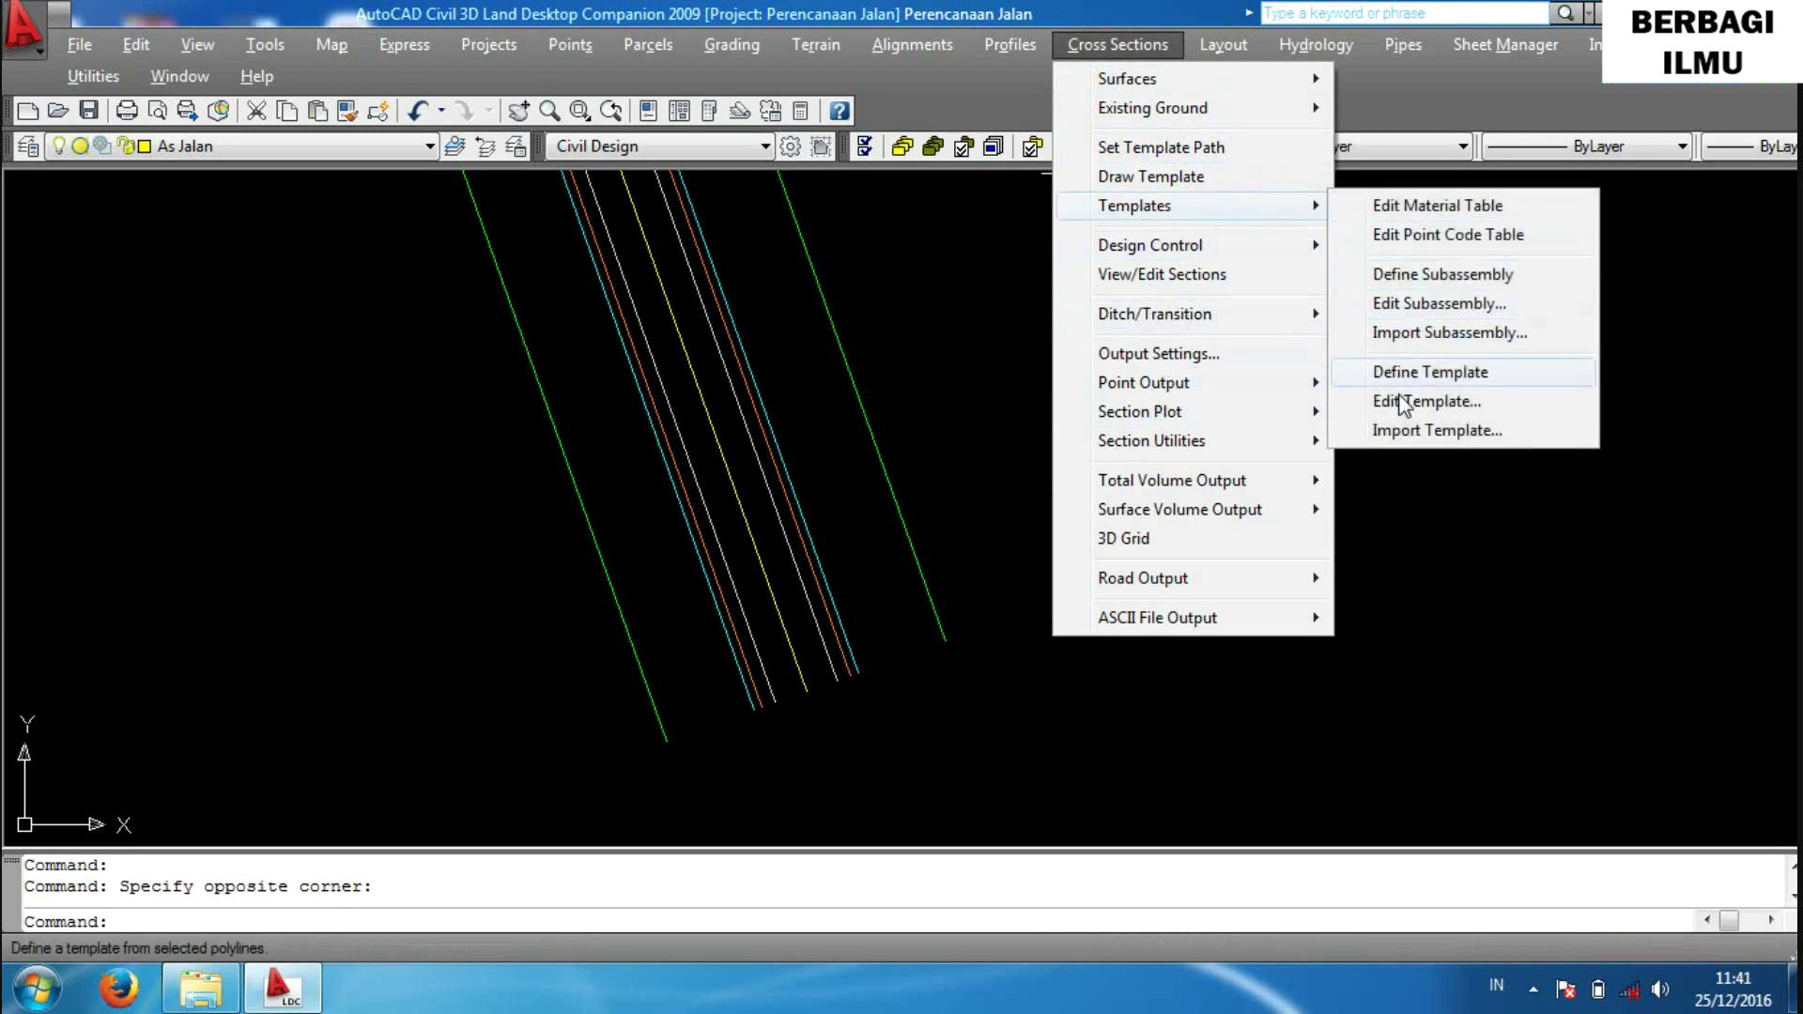
left_click(1400, 408)
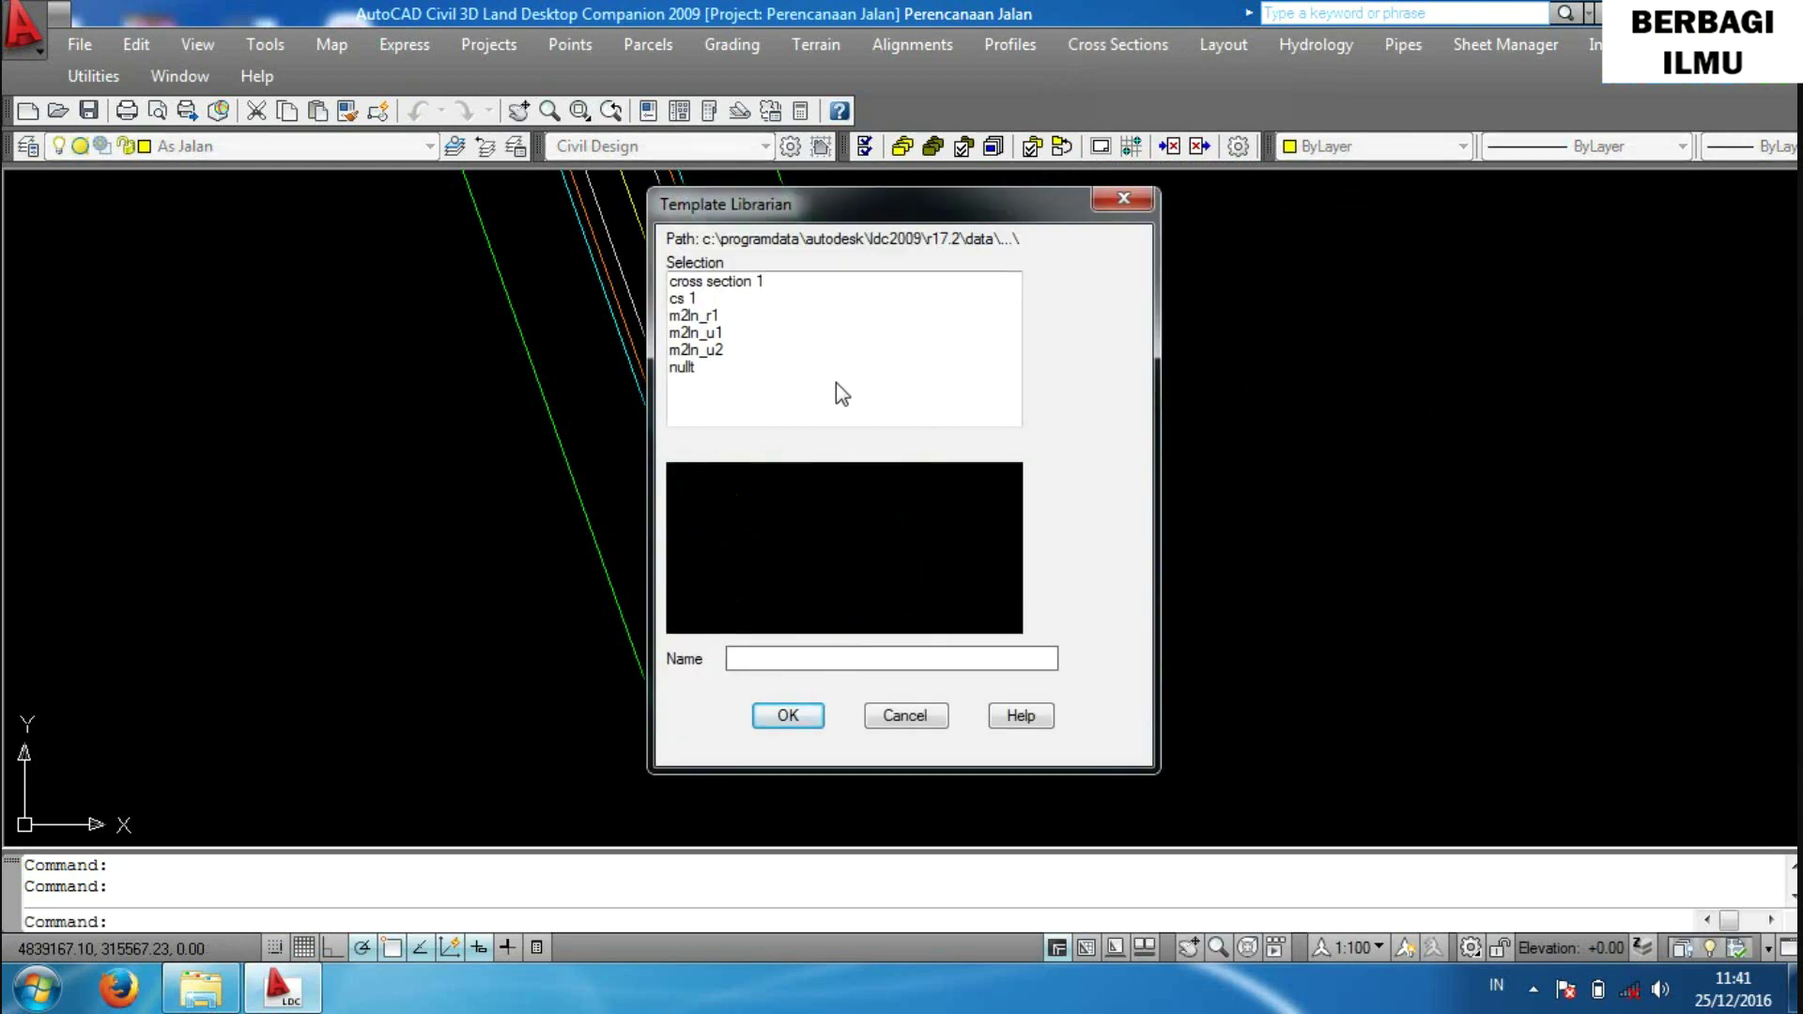
left_click(710, 336)
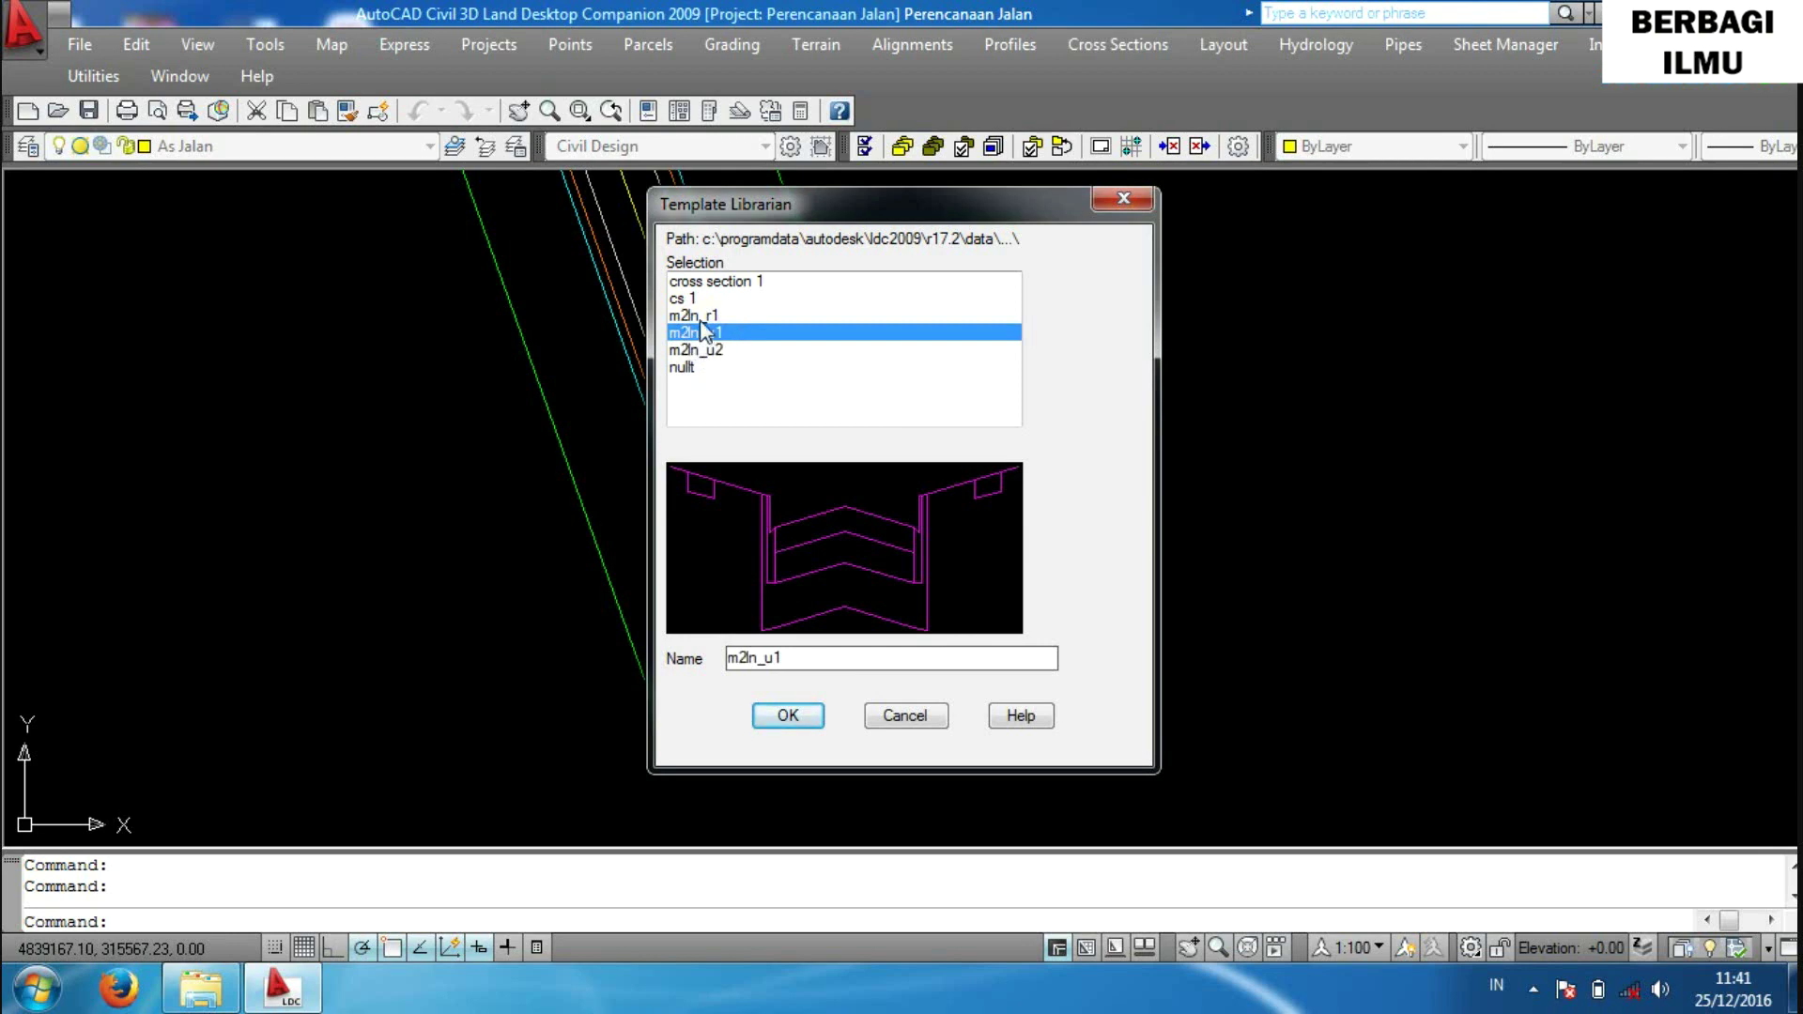
left_click(696, 318)
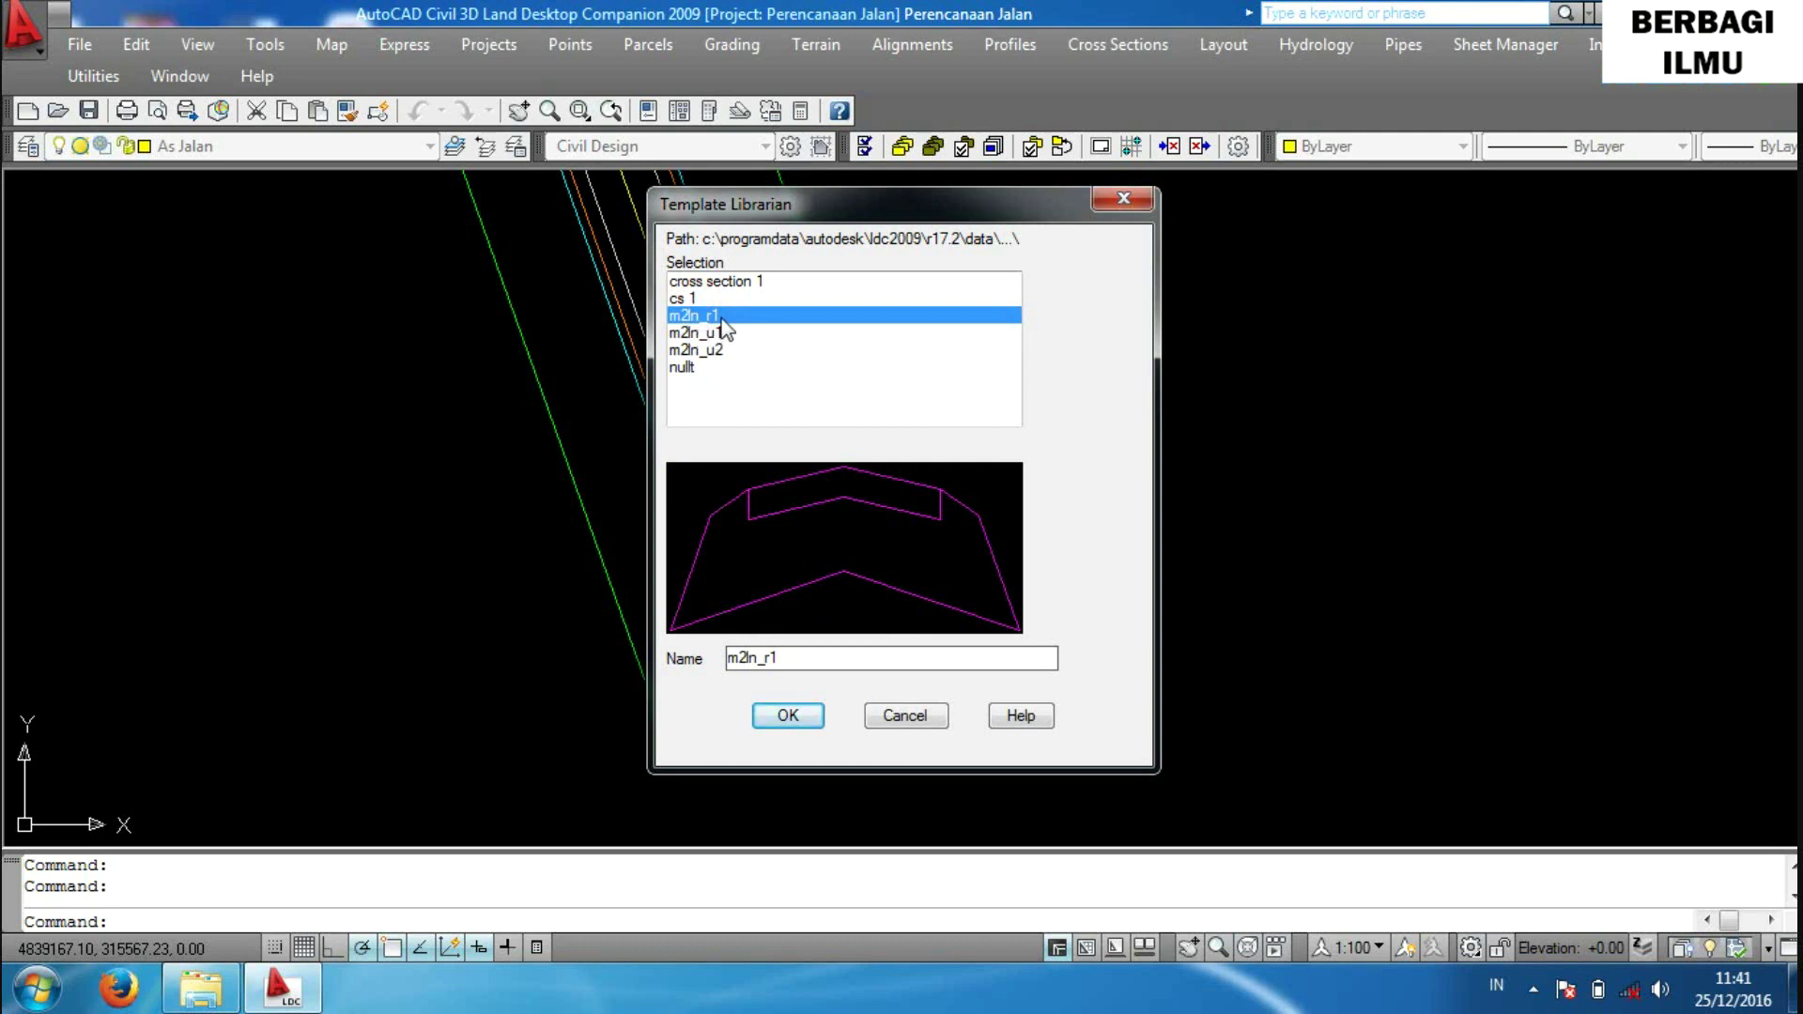
left_click(792, 714)
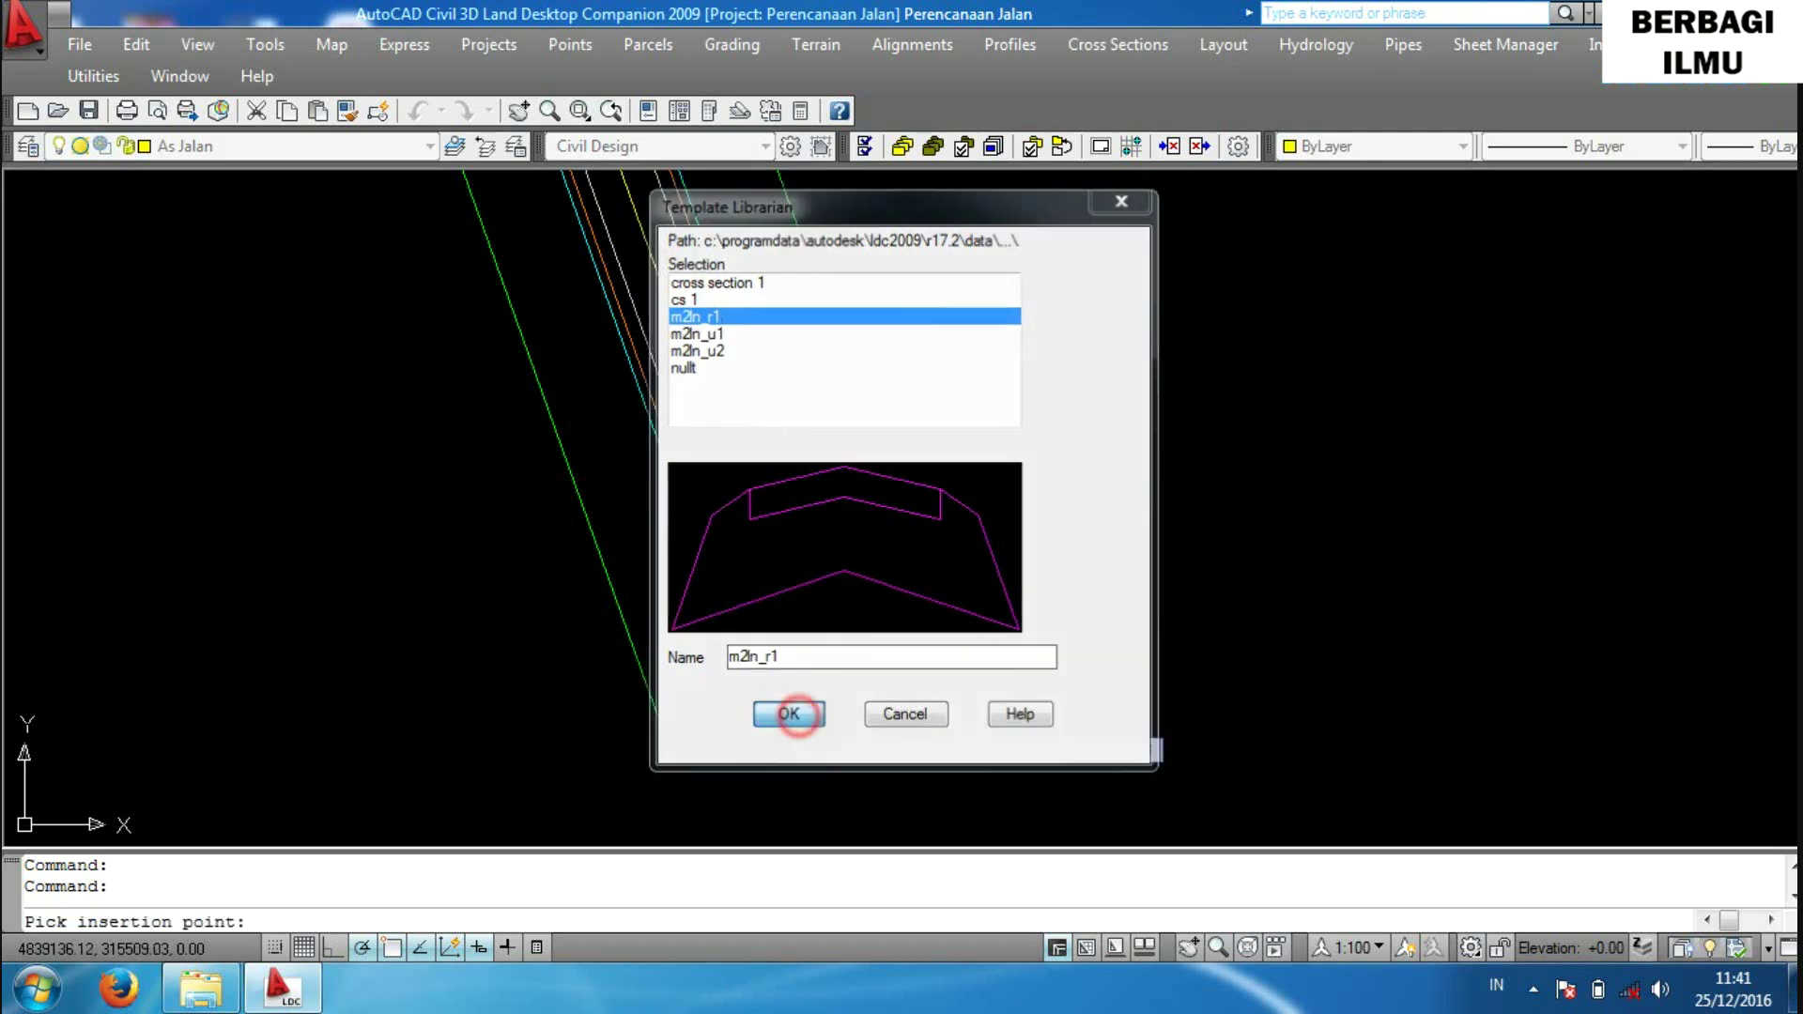
Insert the m2ln_r1 template shape in empty drawing space and end the command.
scroll(1078, 596, "down", 5)
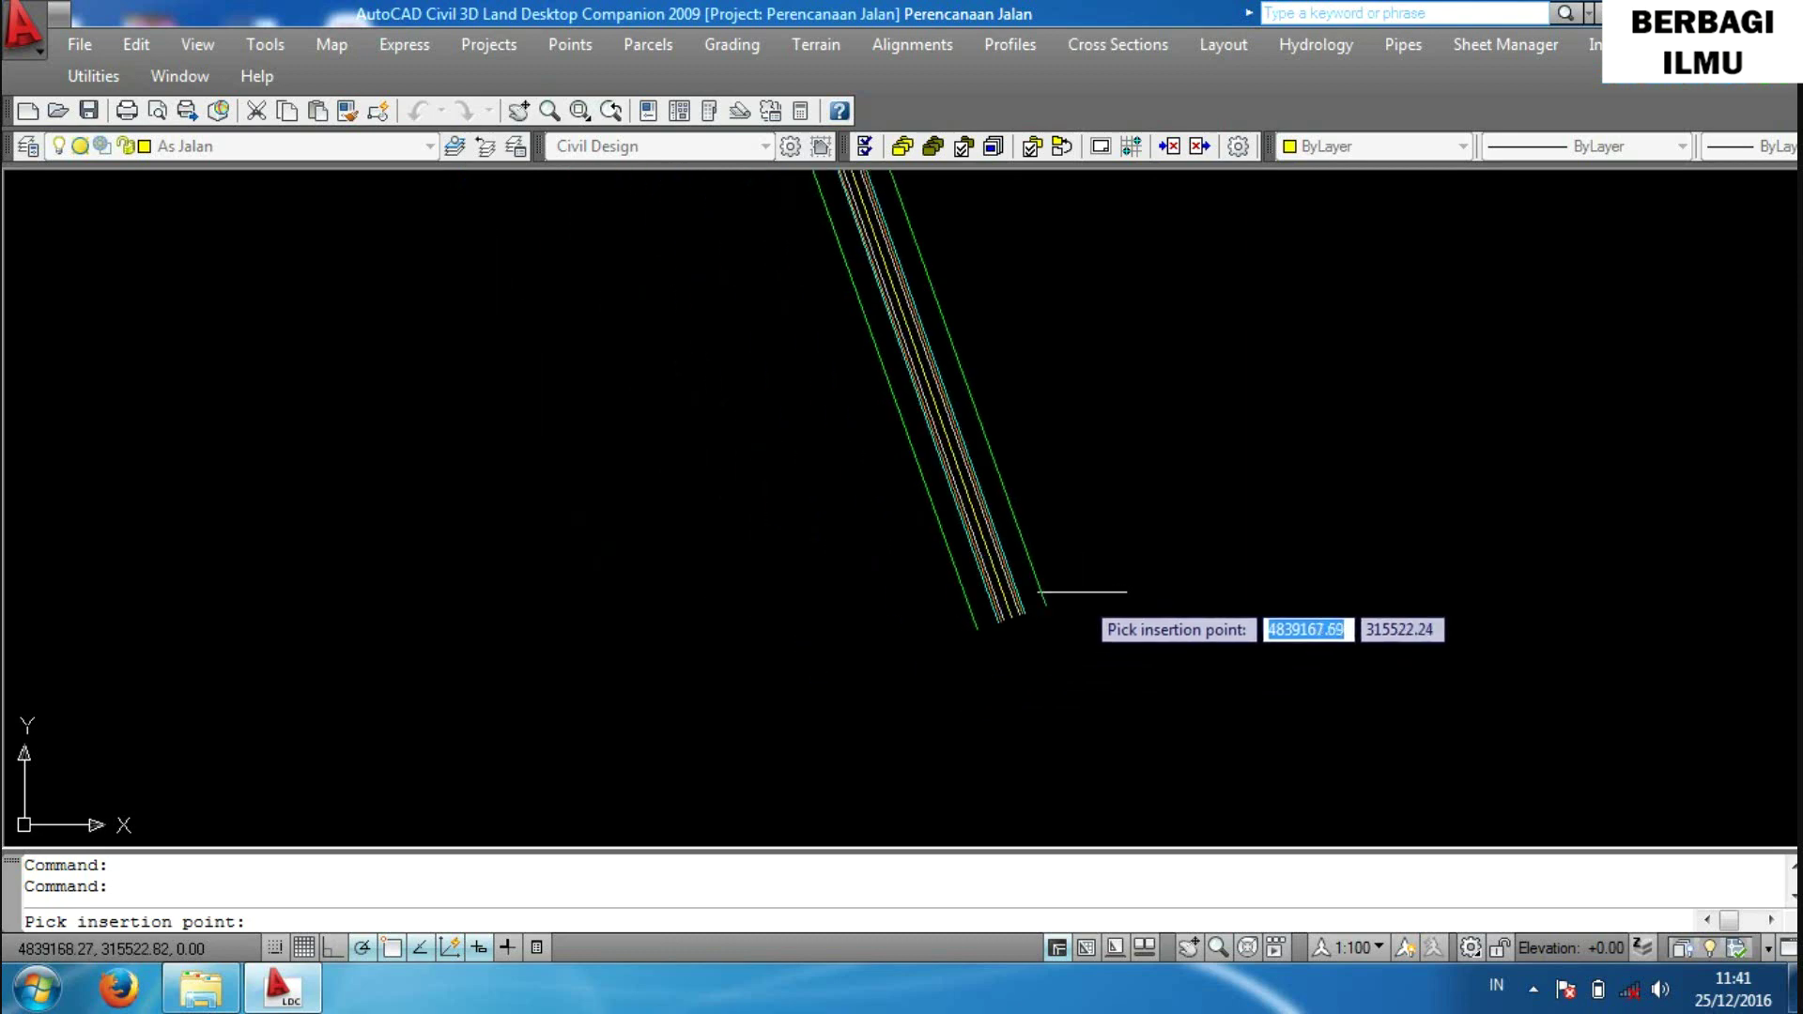
middle_click_drag(1066, 594, 905, 757)
scroll(986, 595, "down", 3)
scroll(1067, 511, "down", 2)
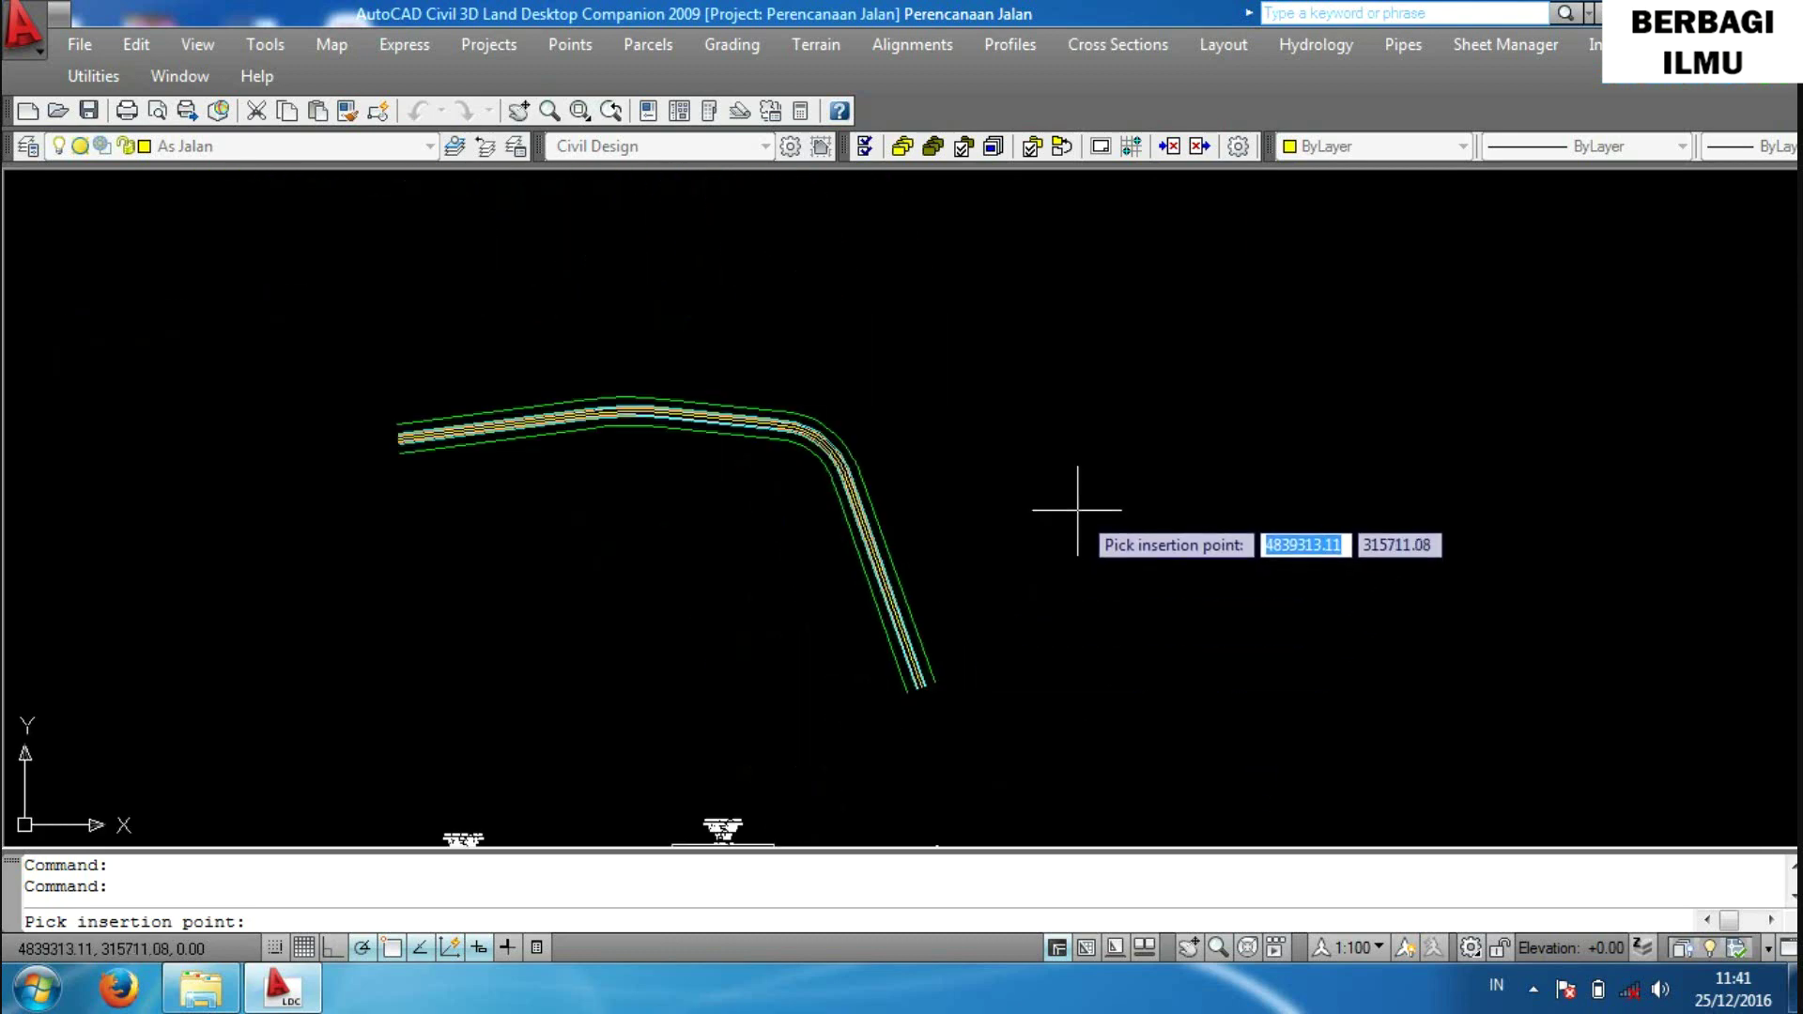
left_click(1078, 510)
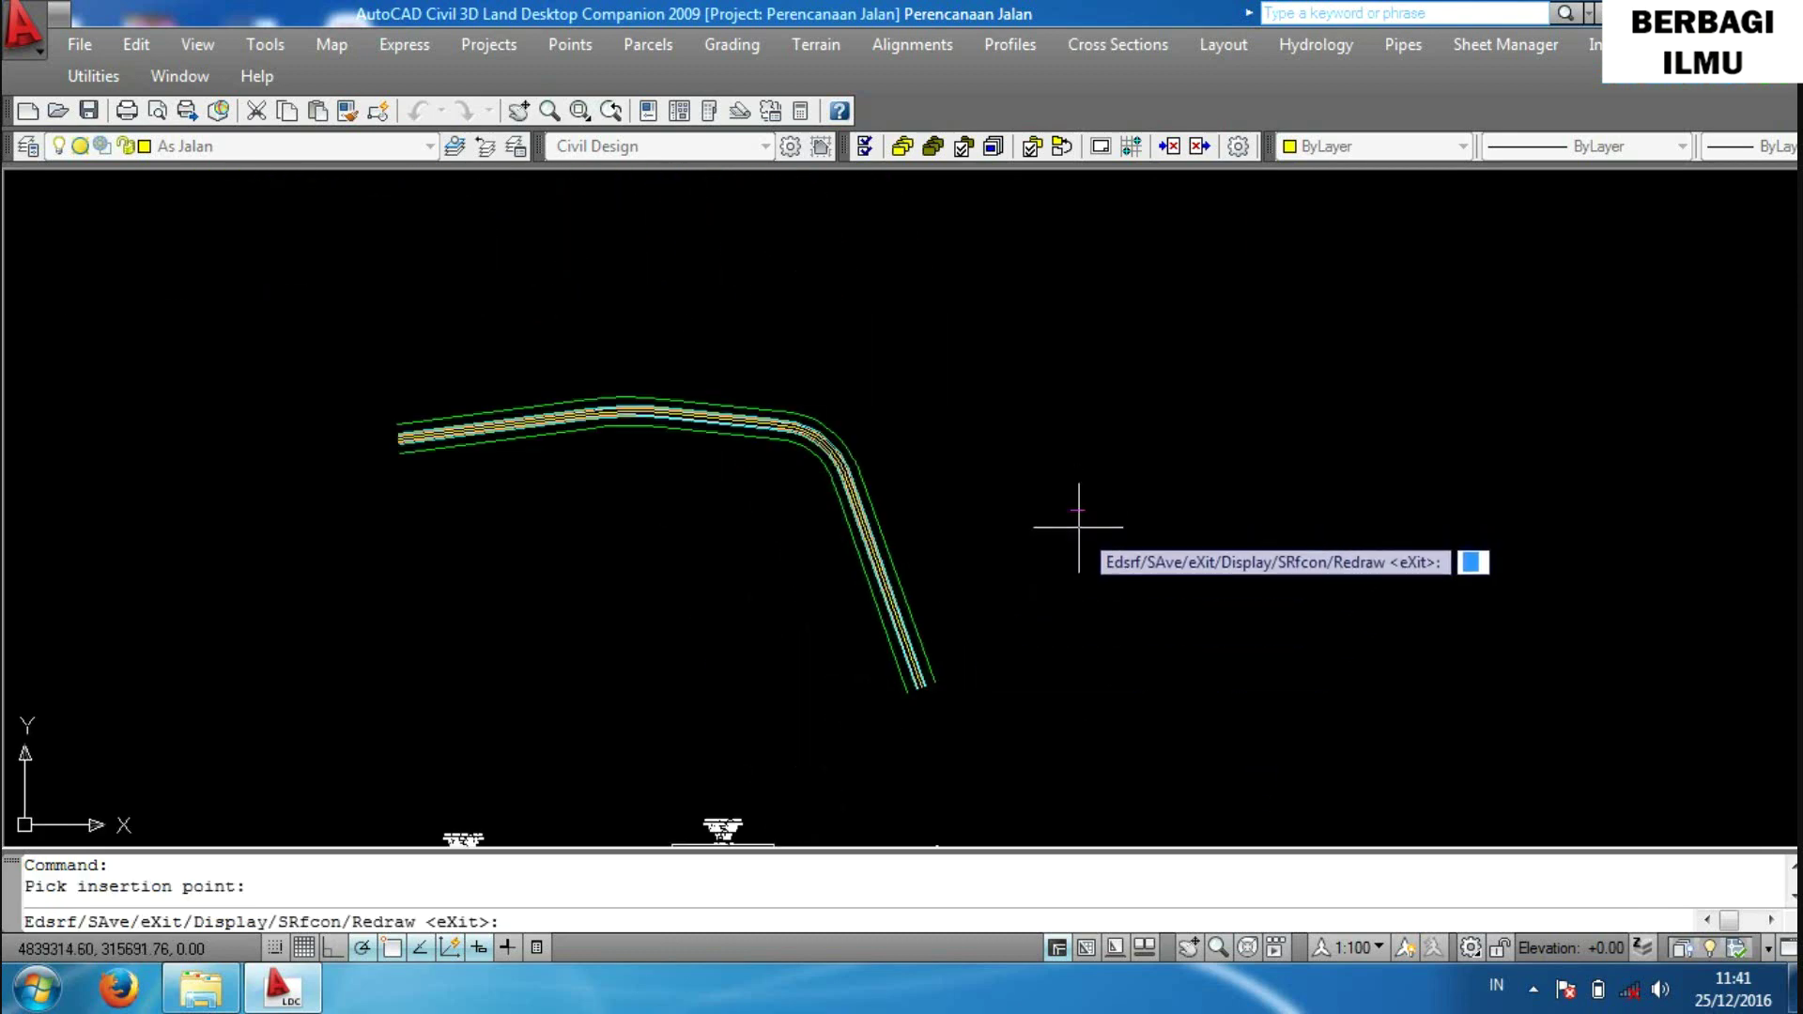
scroll(1074, 513, "up", 2)
scroll(1071, 506, "up", 2)
scroll(1052, 507, "up", 2)
scroll(1029, 507, "up", 2)
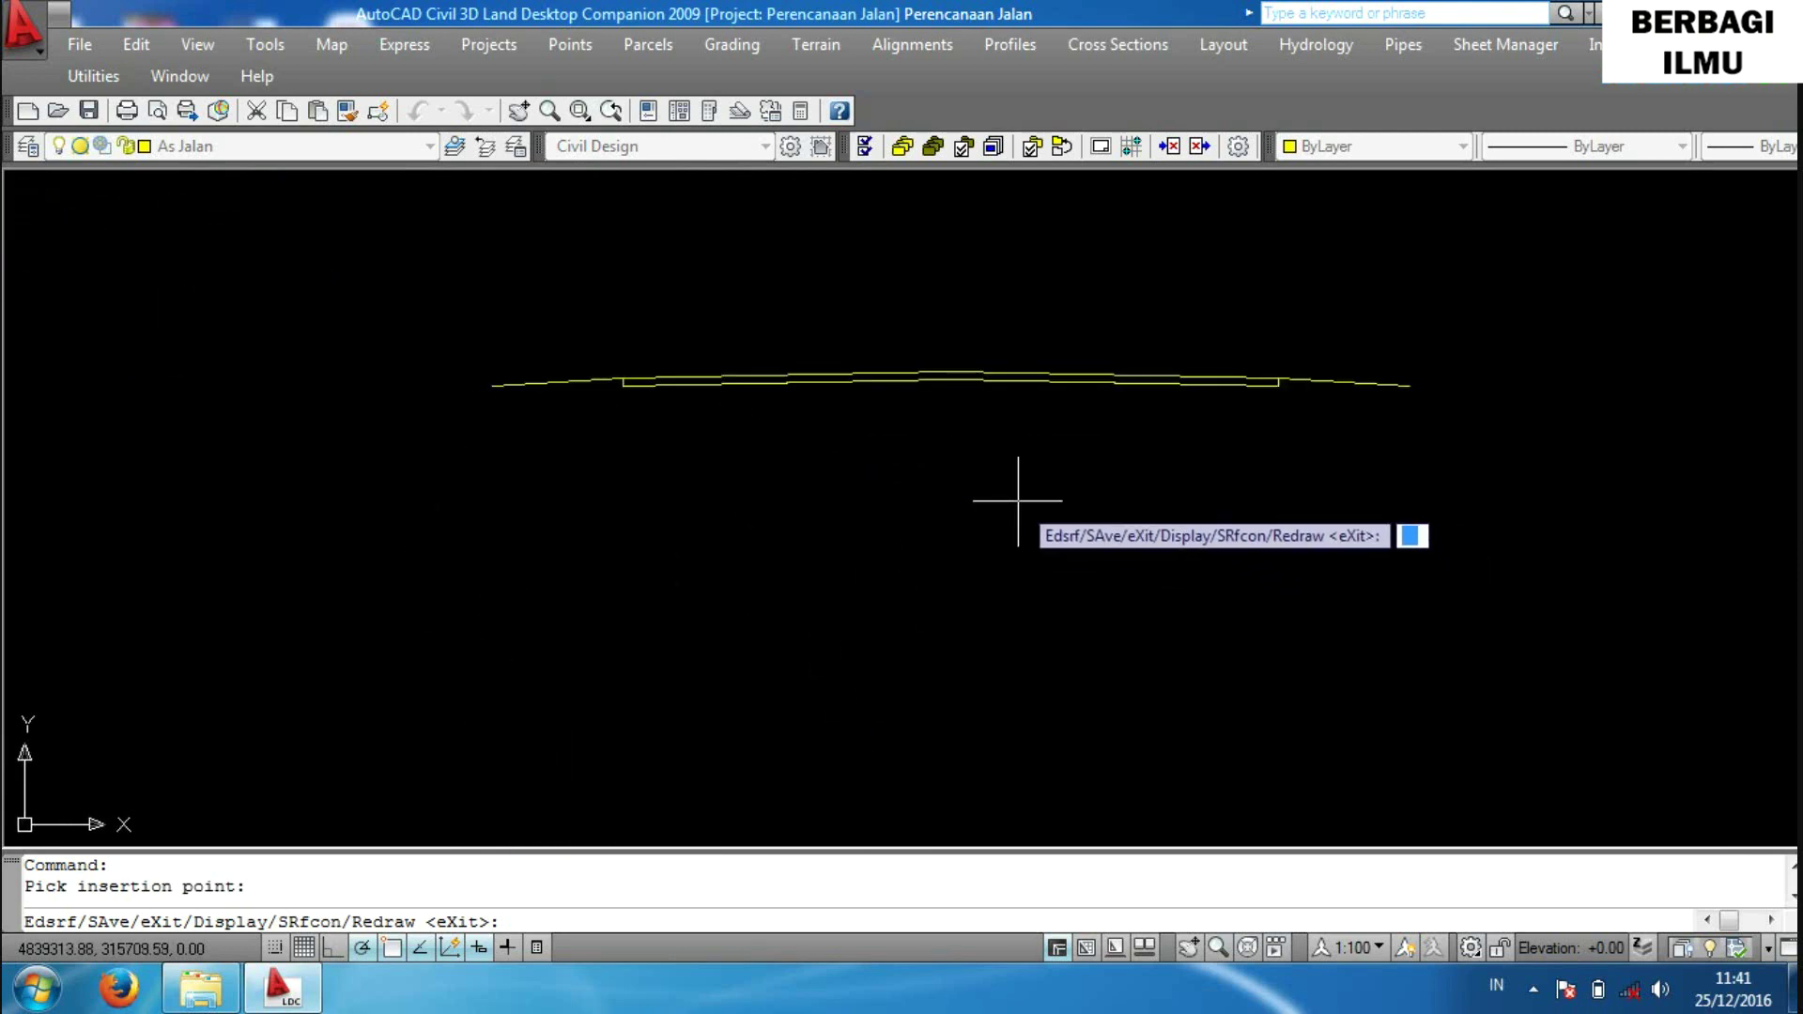
key("Return")
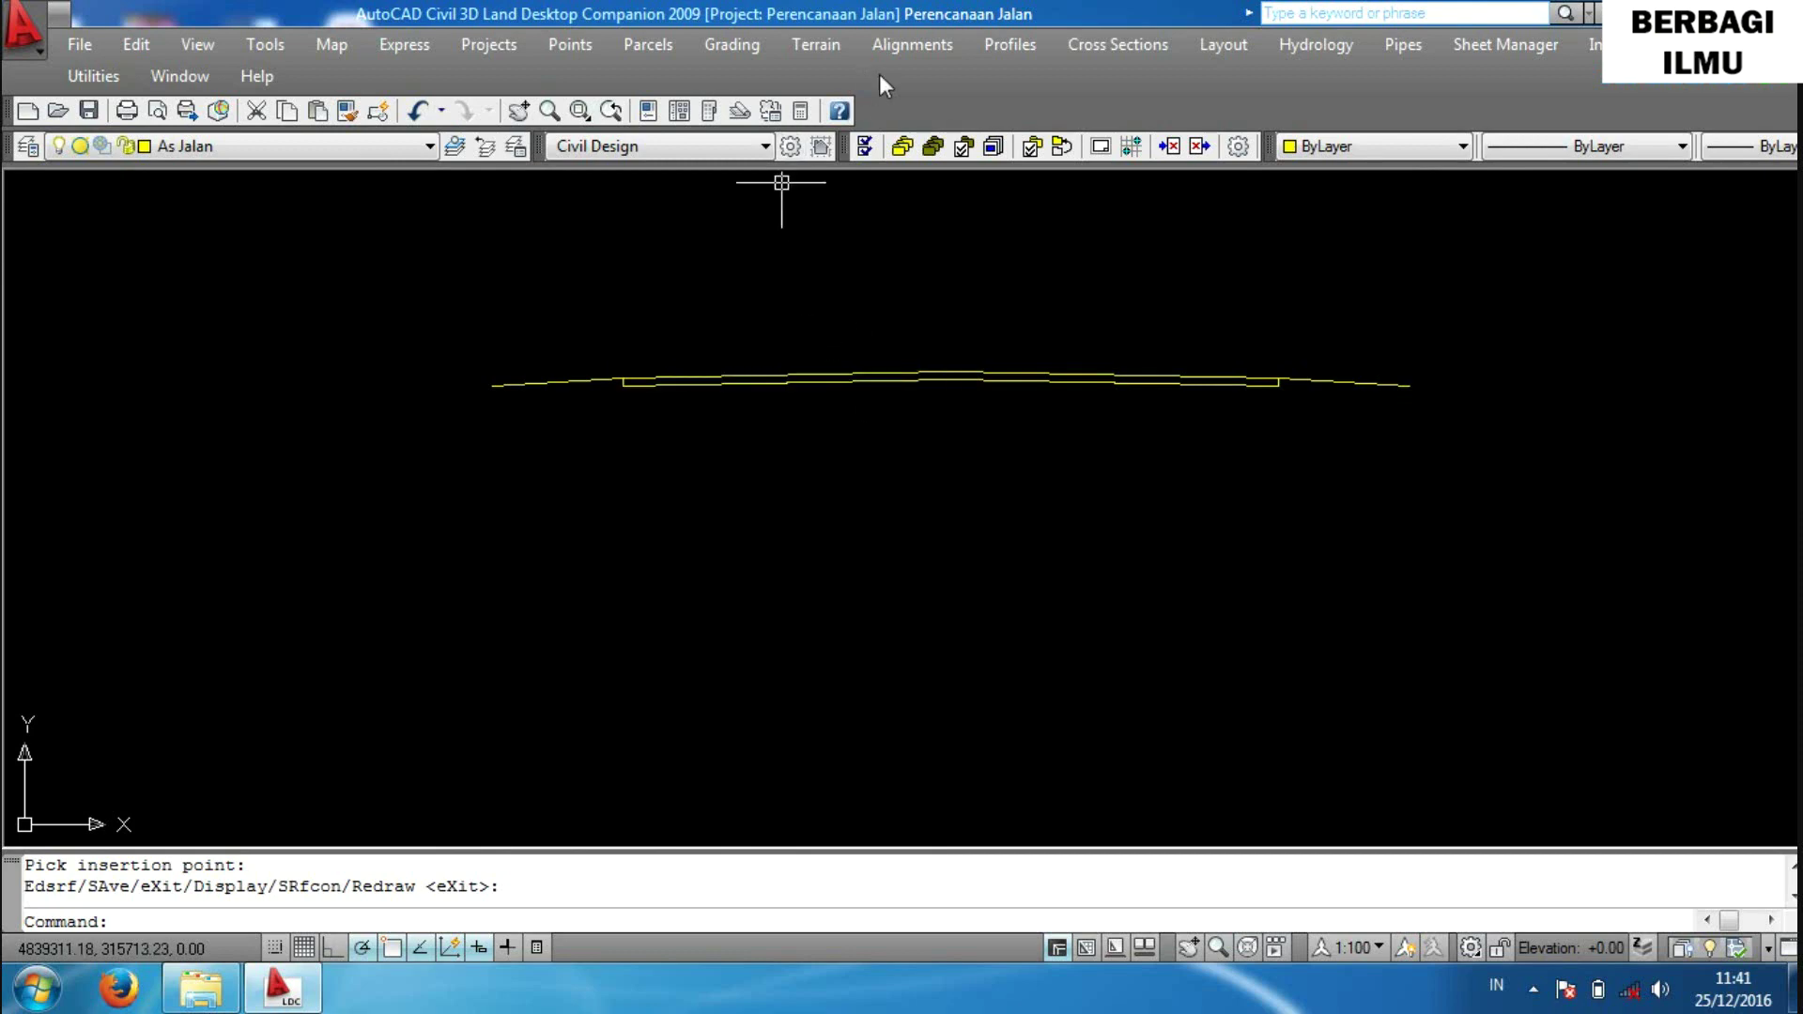
Assign m2ln_r1 as the design template for the full Jalan station range.
left_click(1124, 45)
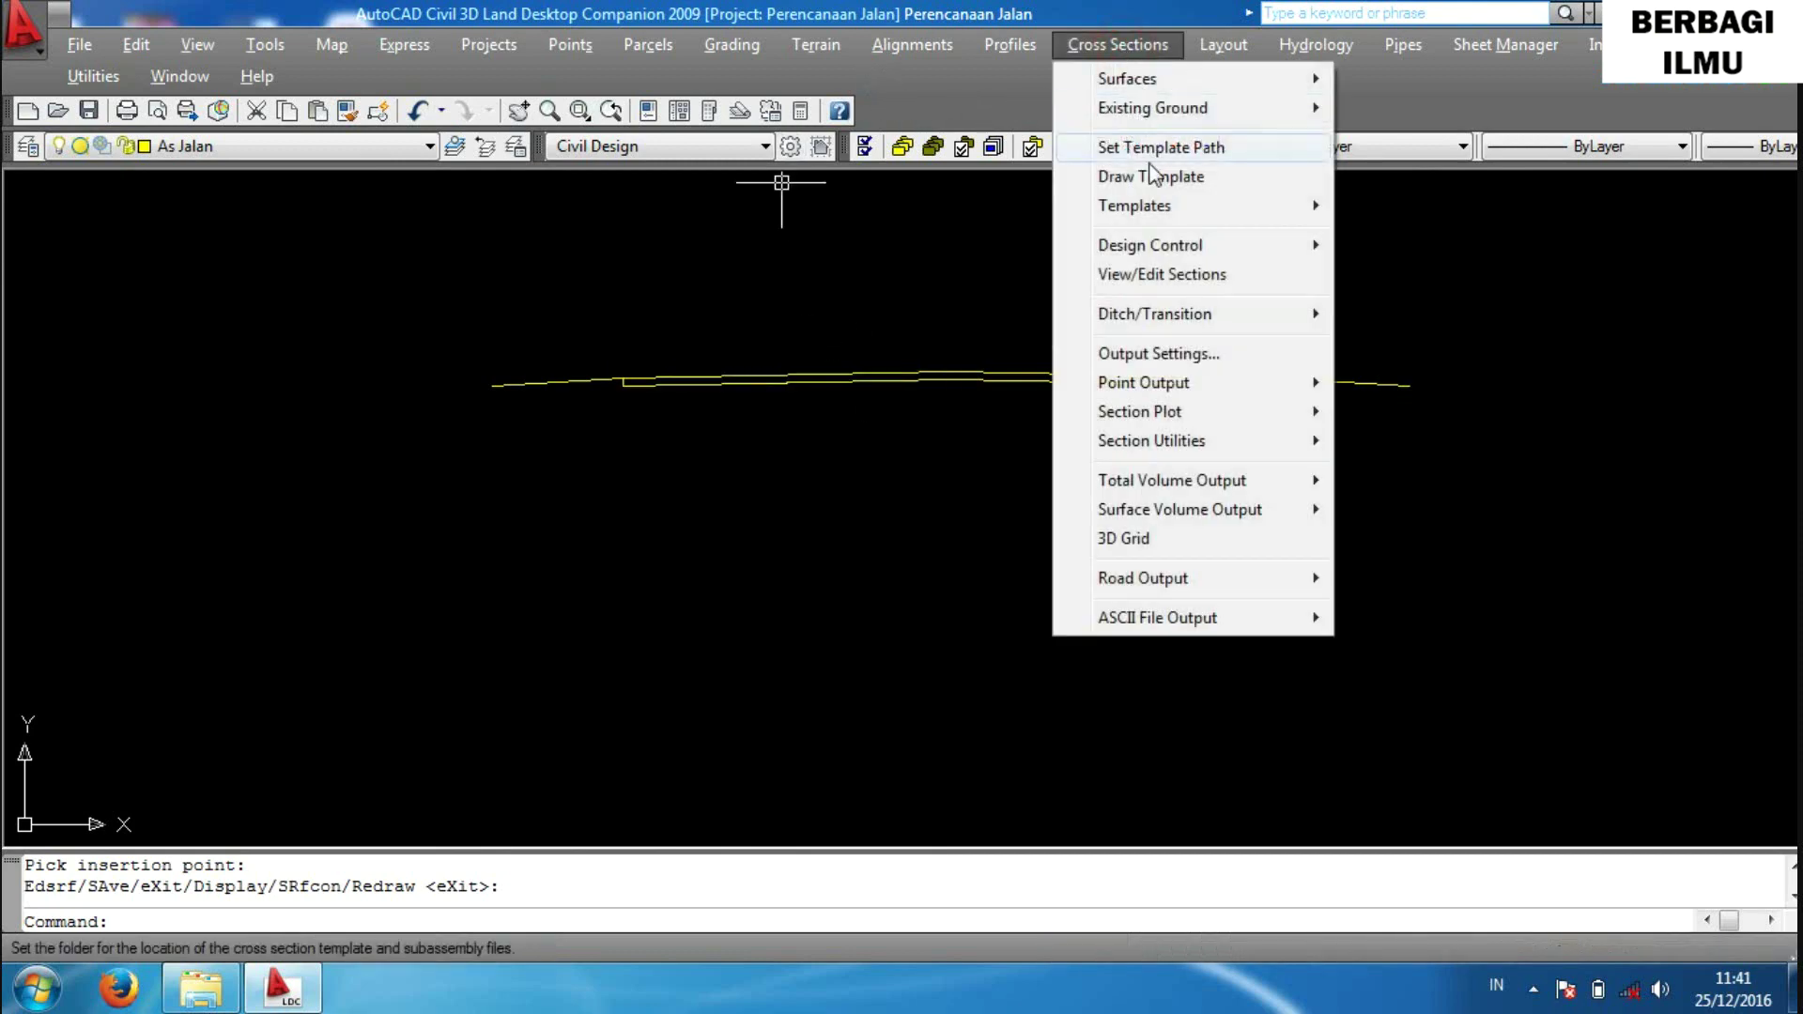
mouse_move(1149, 245)
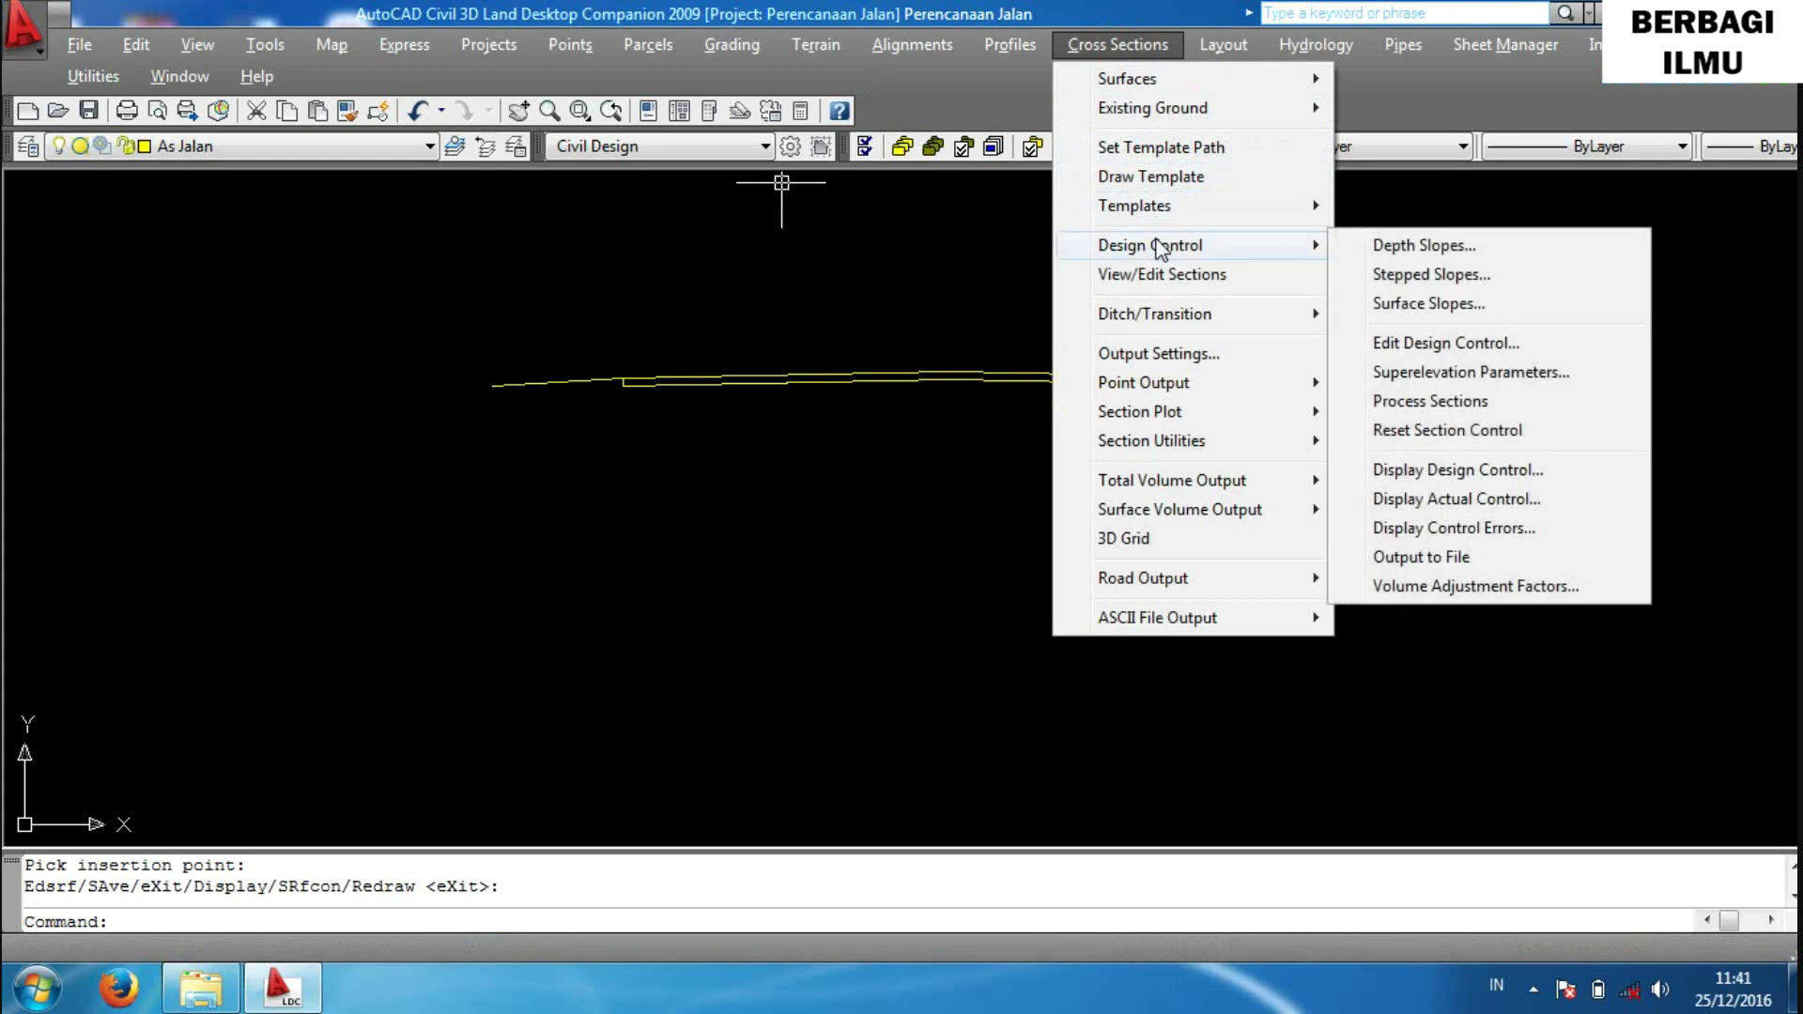
left_click(1401, 346)
left_click(795, 502)
left_click(797, 524)
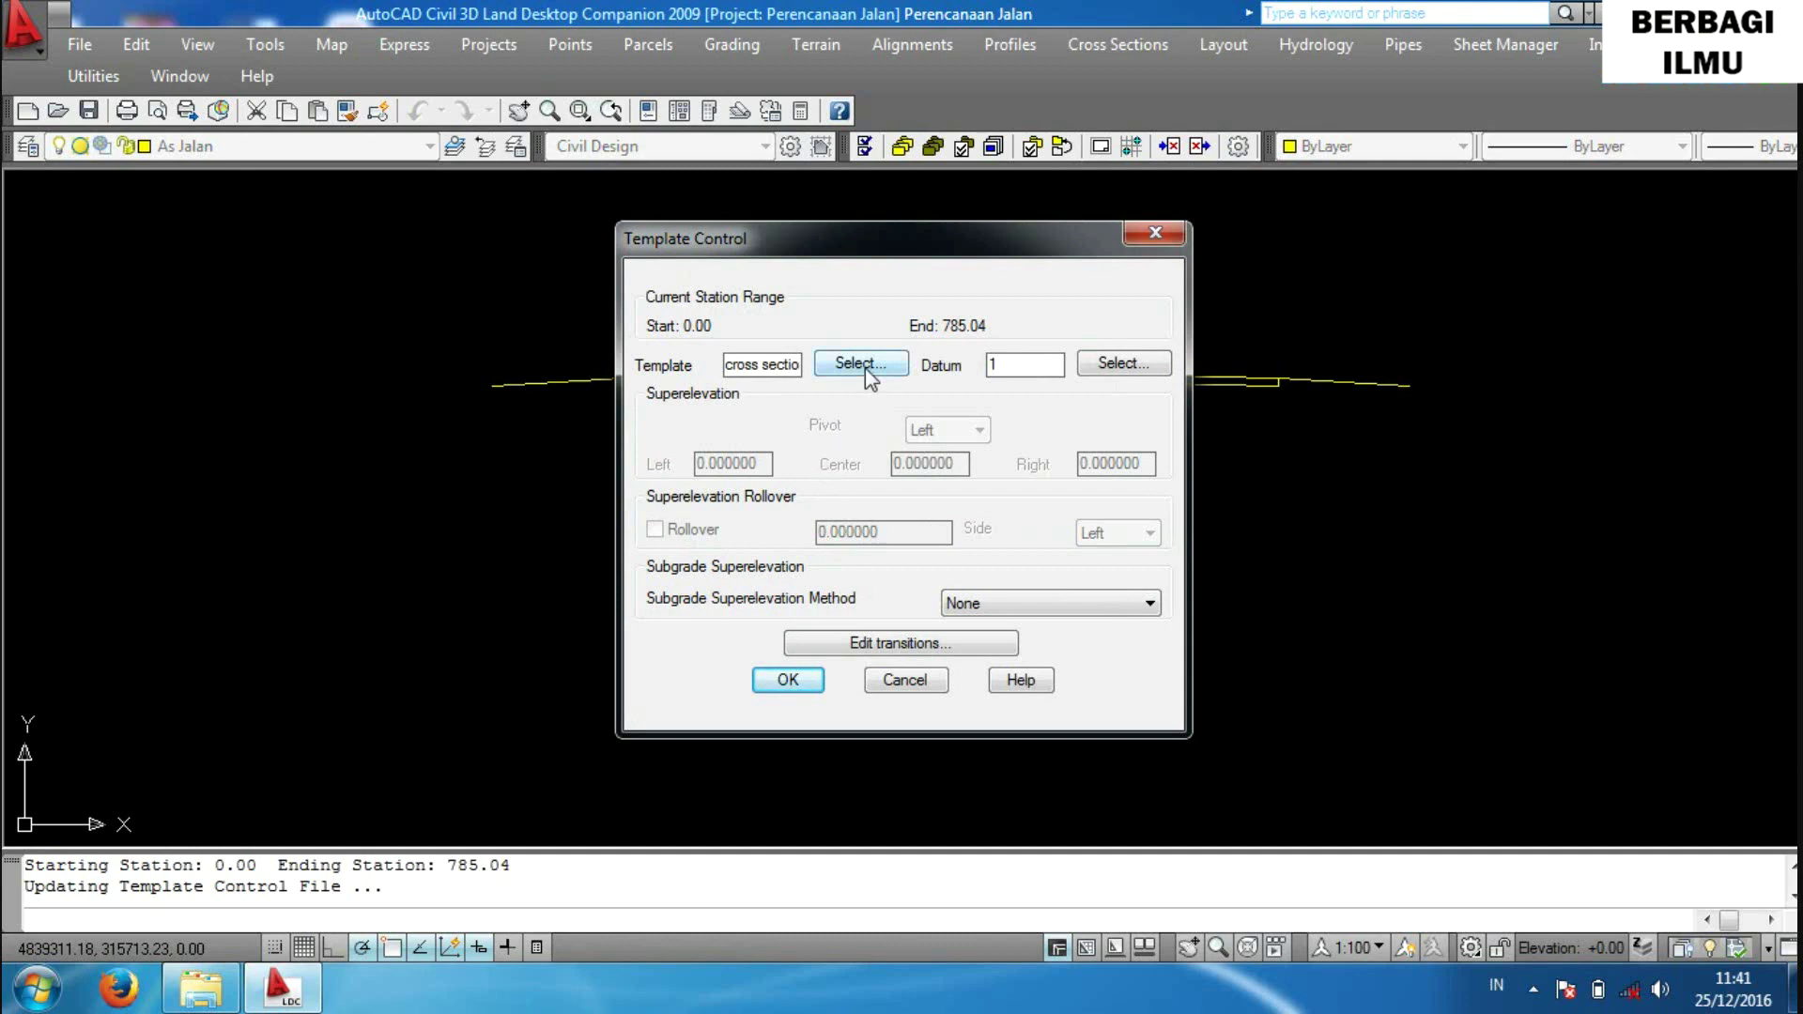
left_click(861, 366)
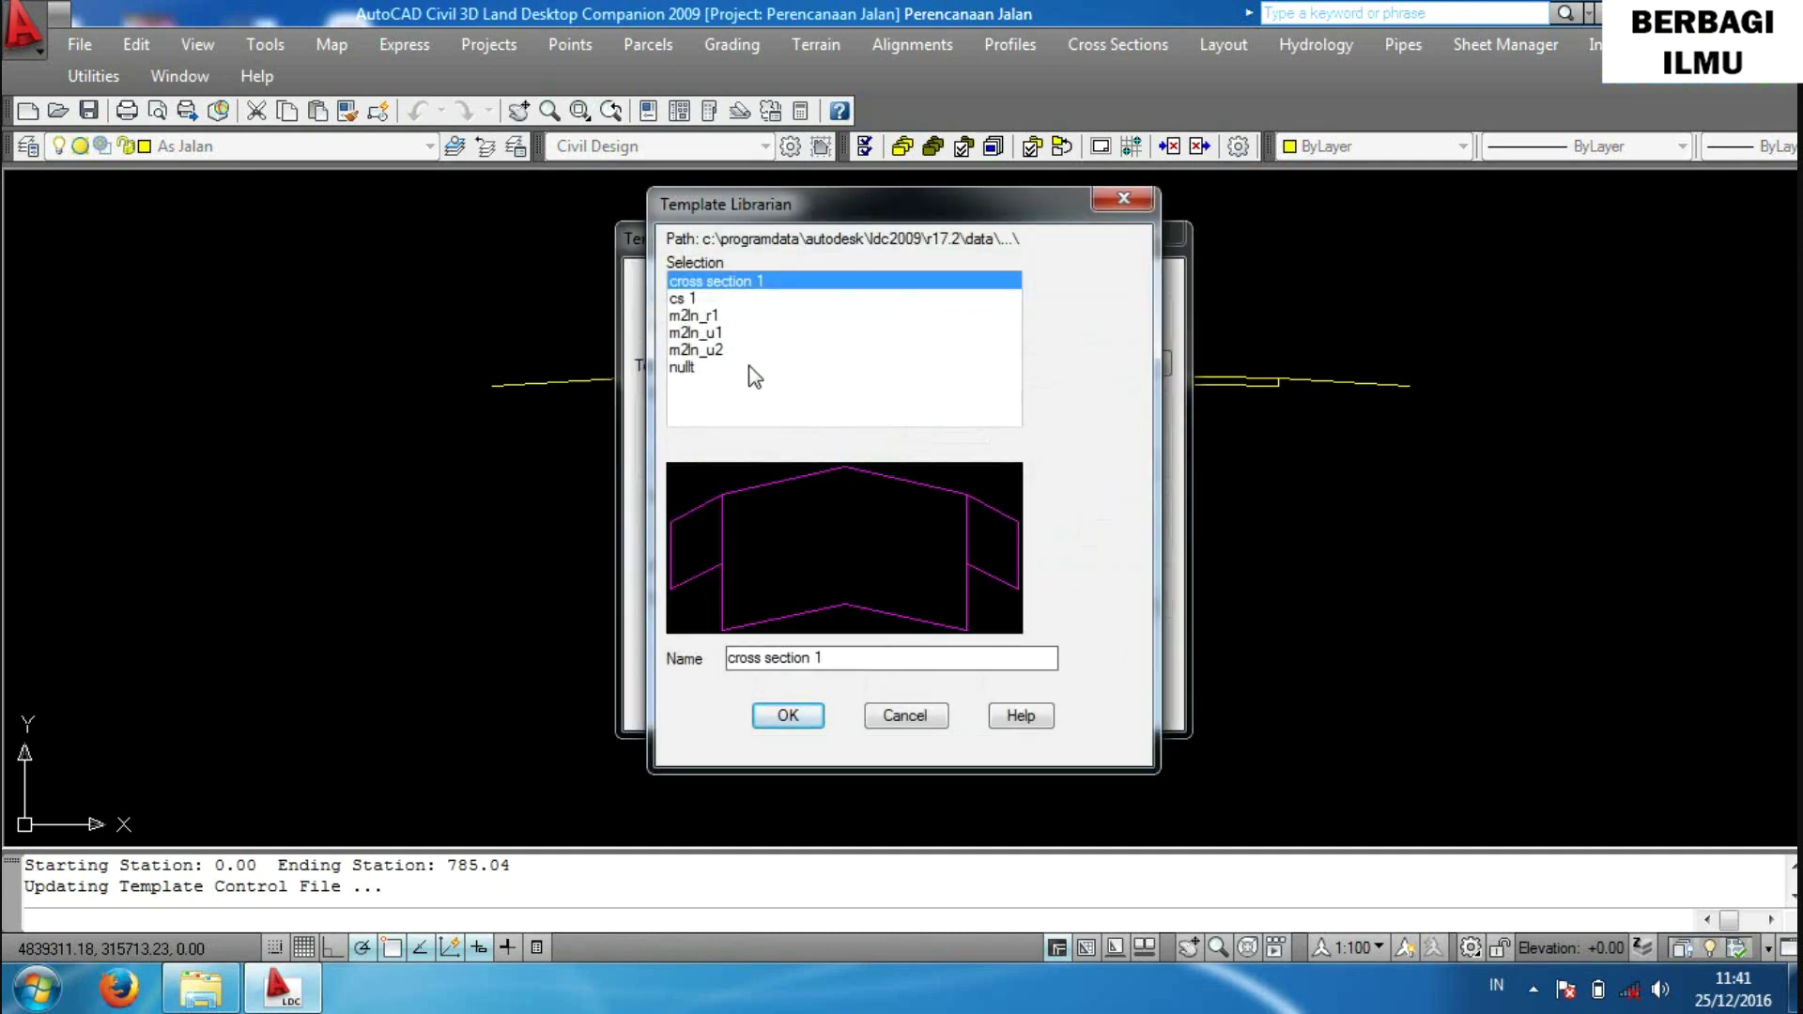
left_click(703, 317)
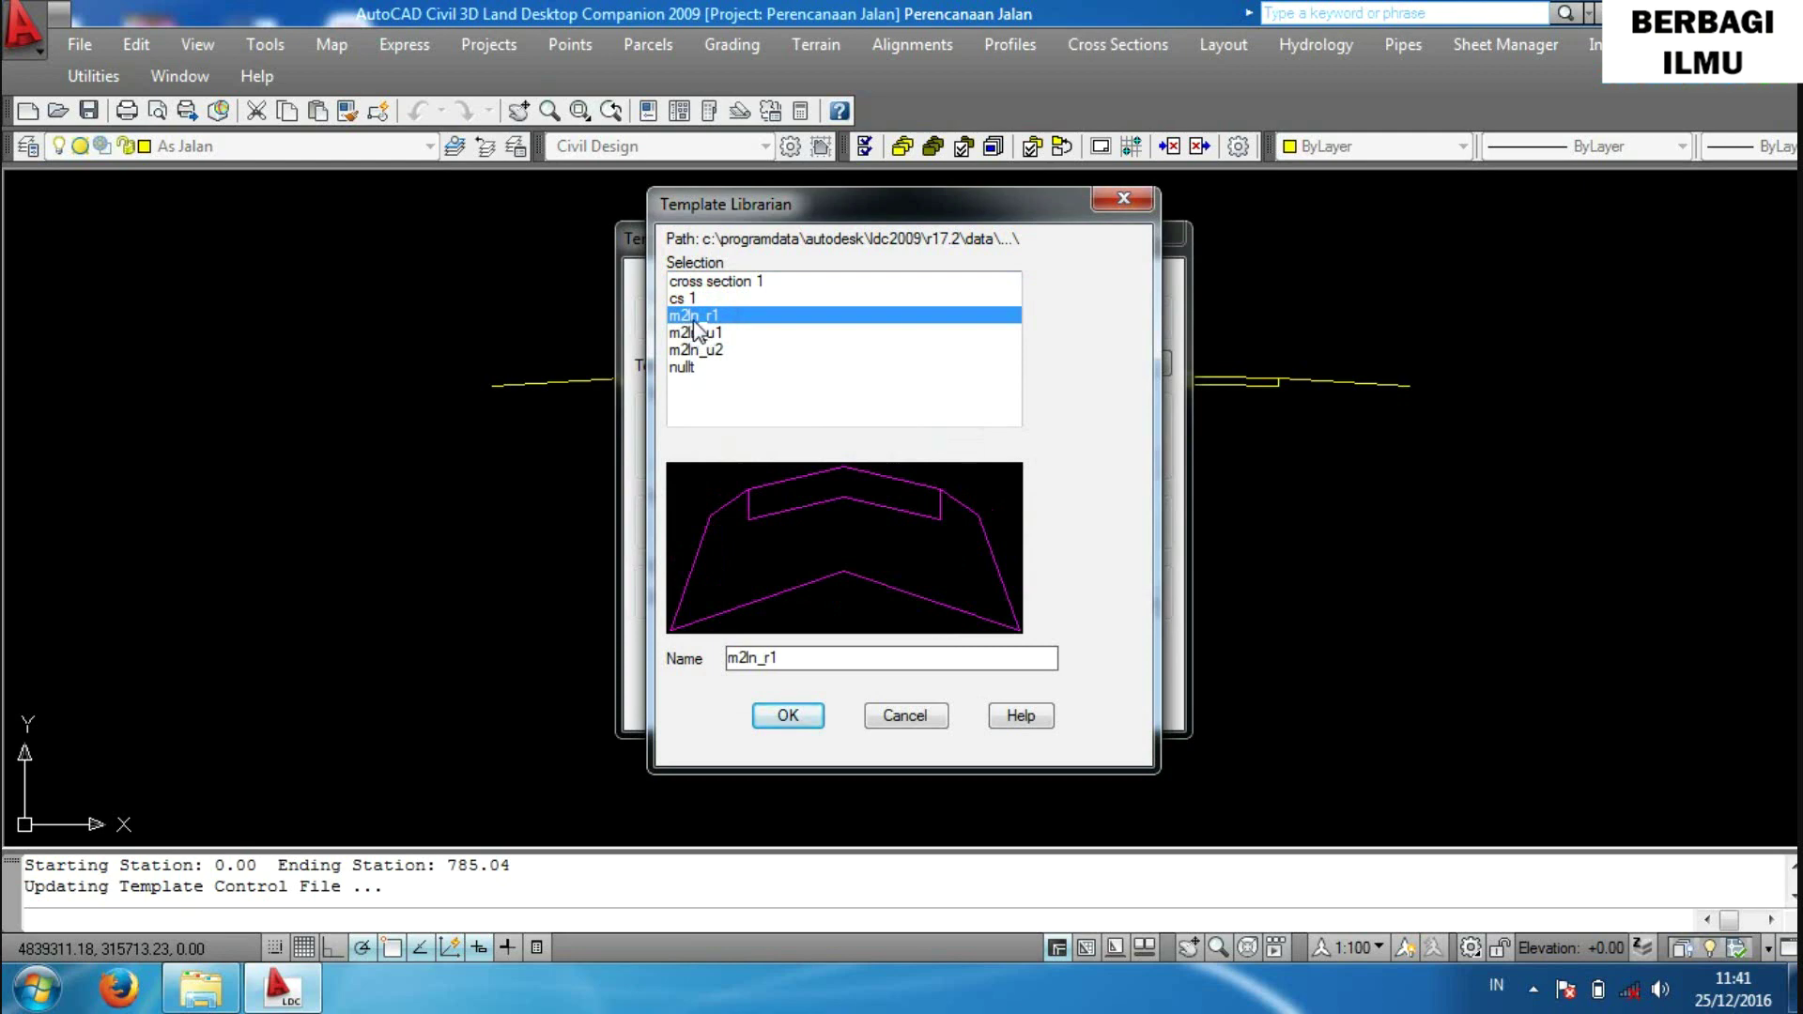
left_click(805, 718)
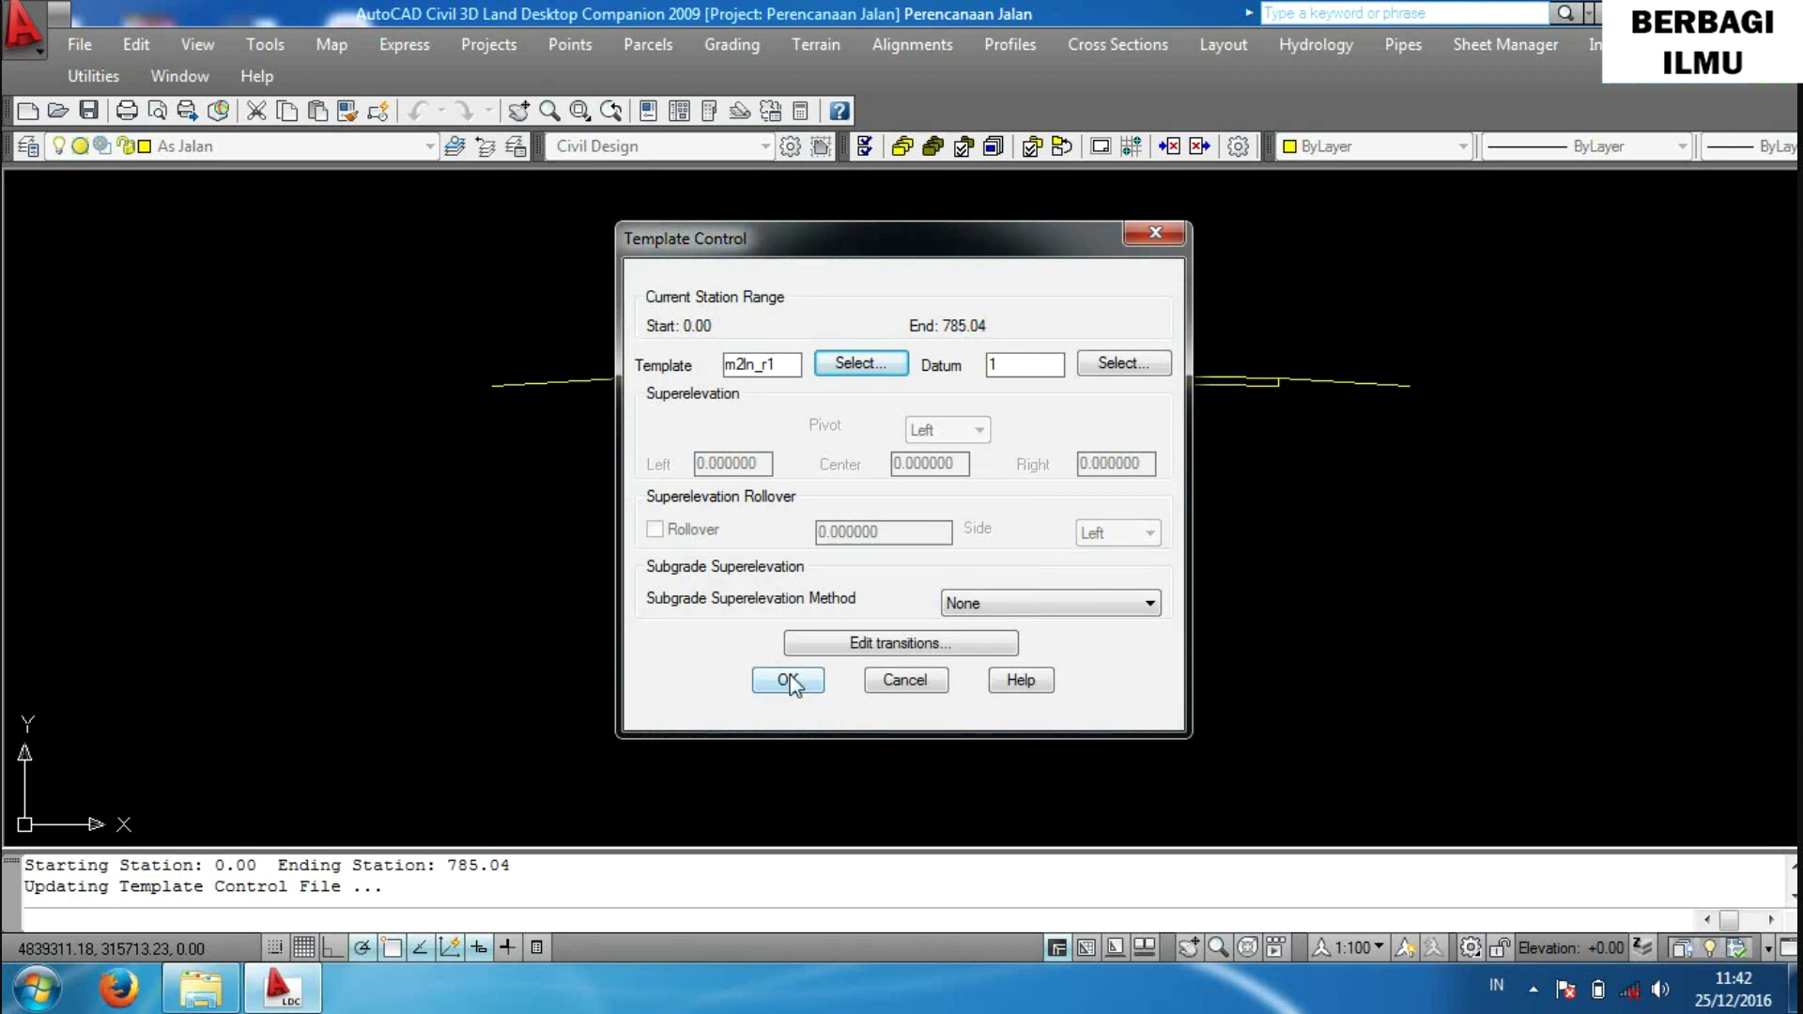
left_click(789, 681)
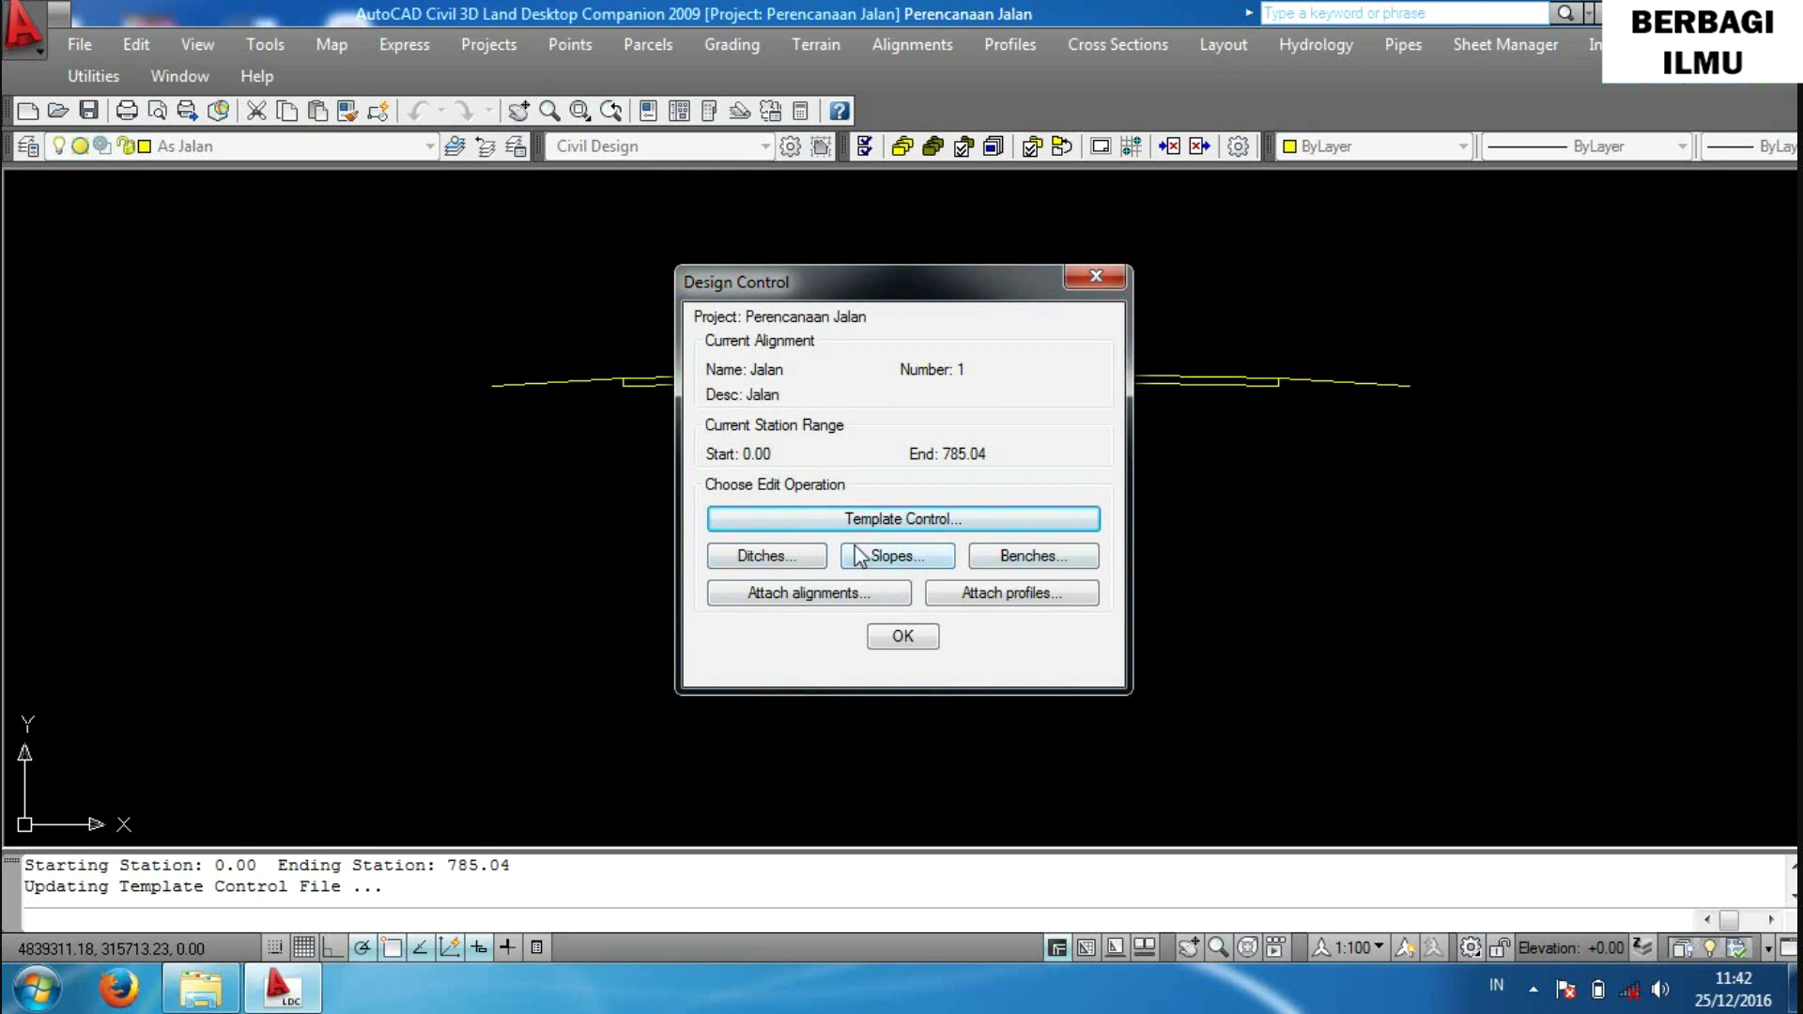
Leave ditch, slope and bench settings unchanged and process design sections 0.00–785.04.
left_click(797, 556)
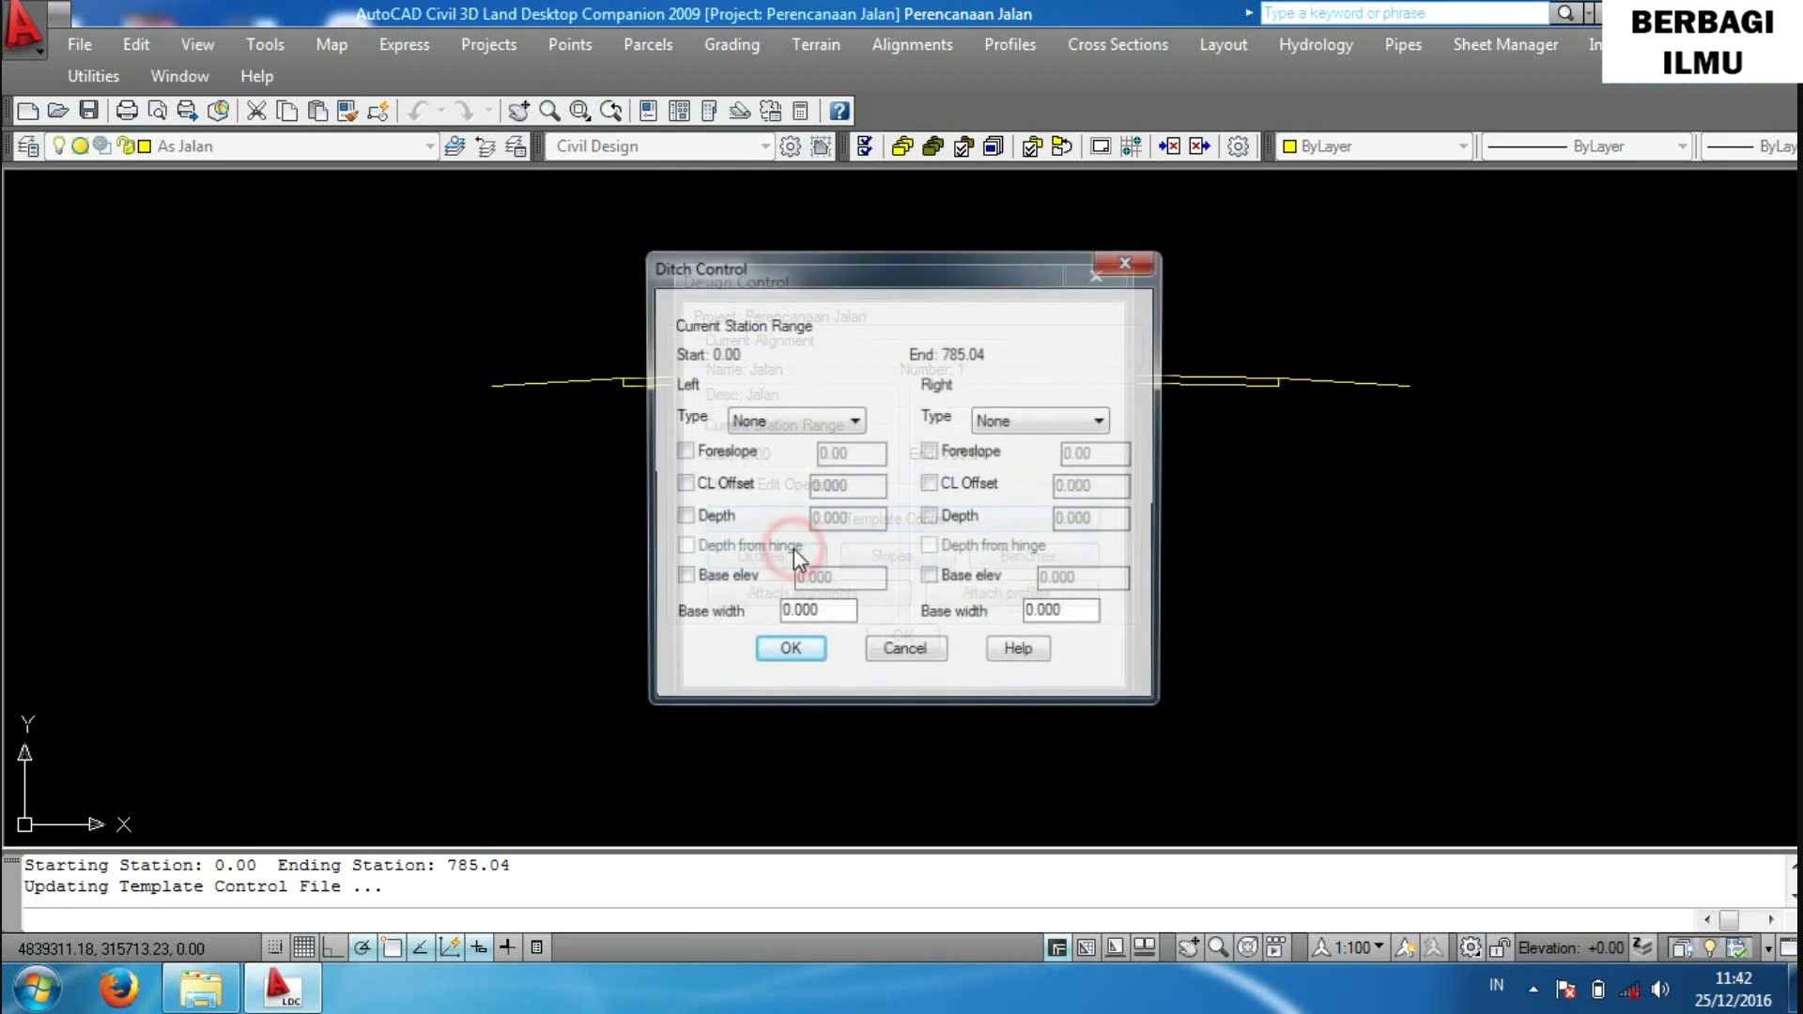
left_click(1132, 265)
left_click(922, 561)
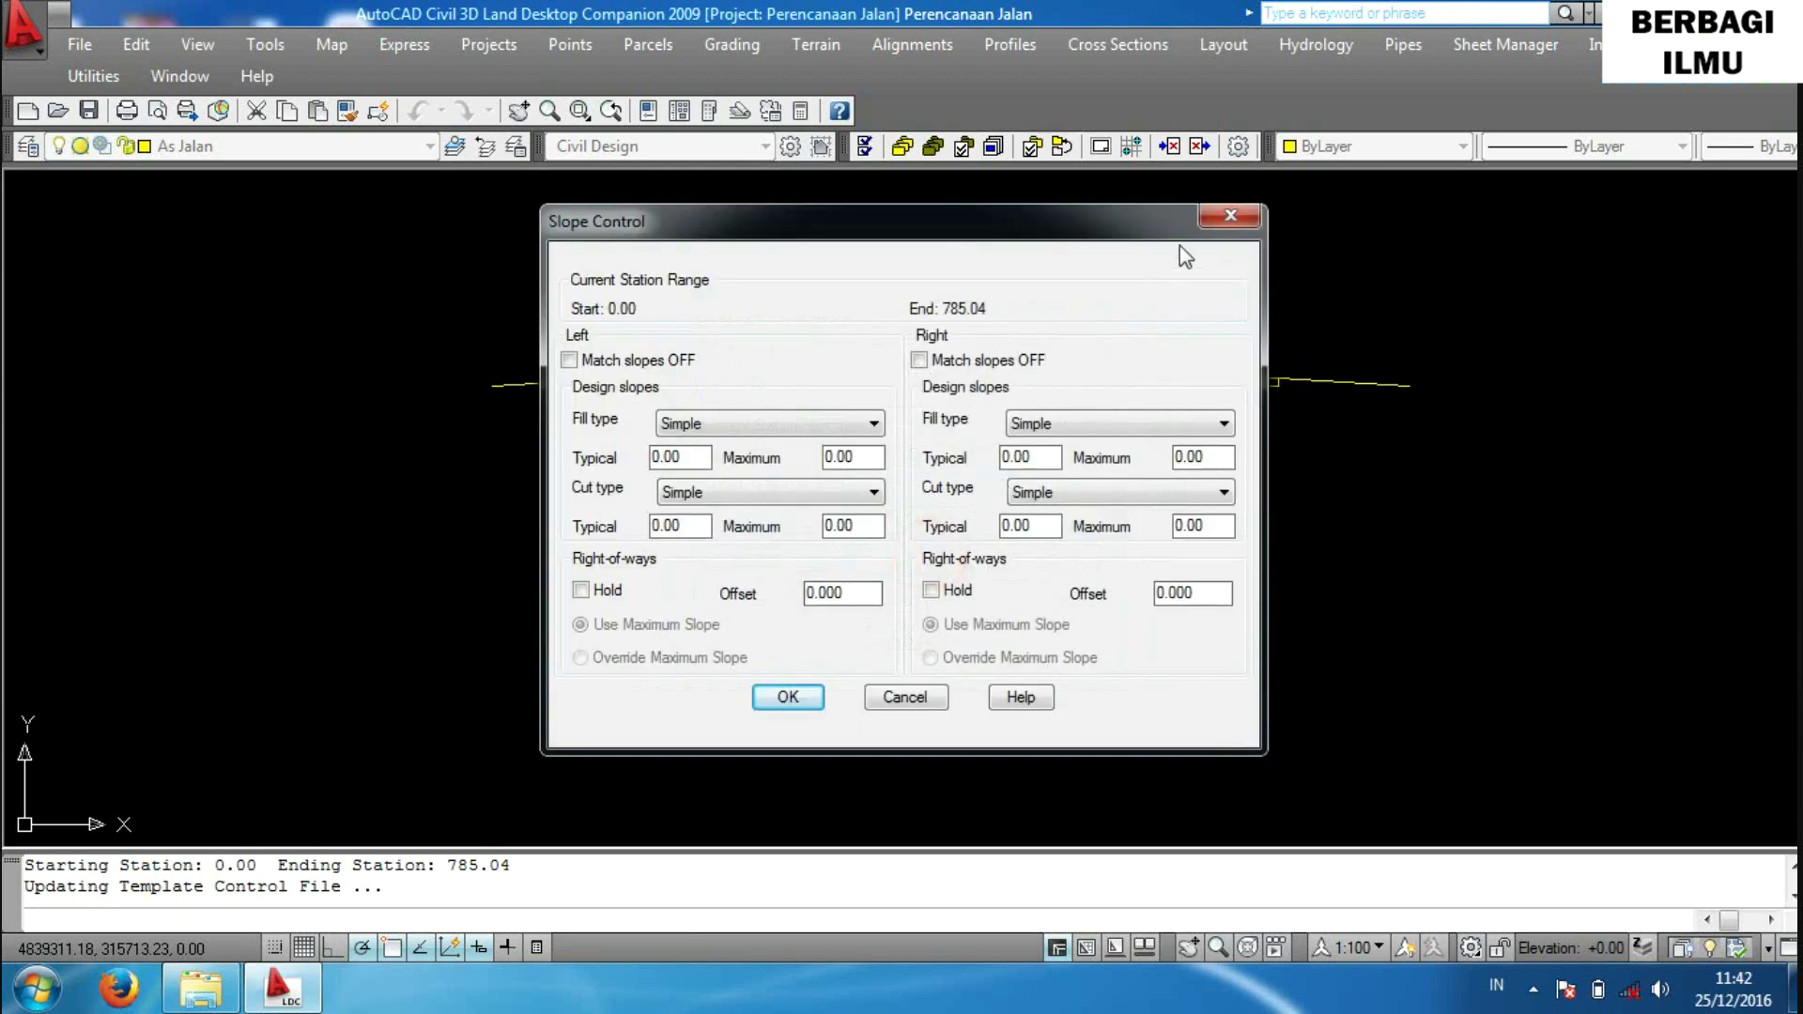
left_click(1219, 229)
left_click(1056, 564)
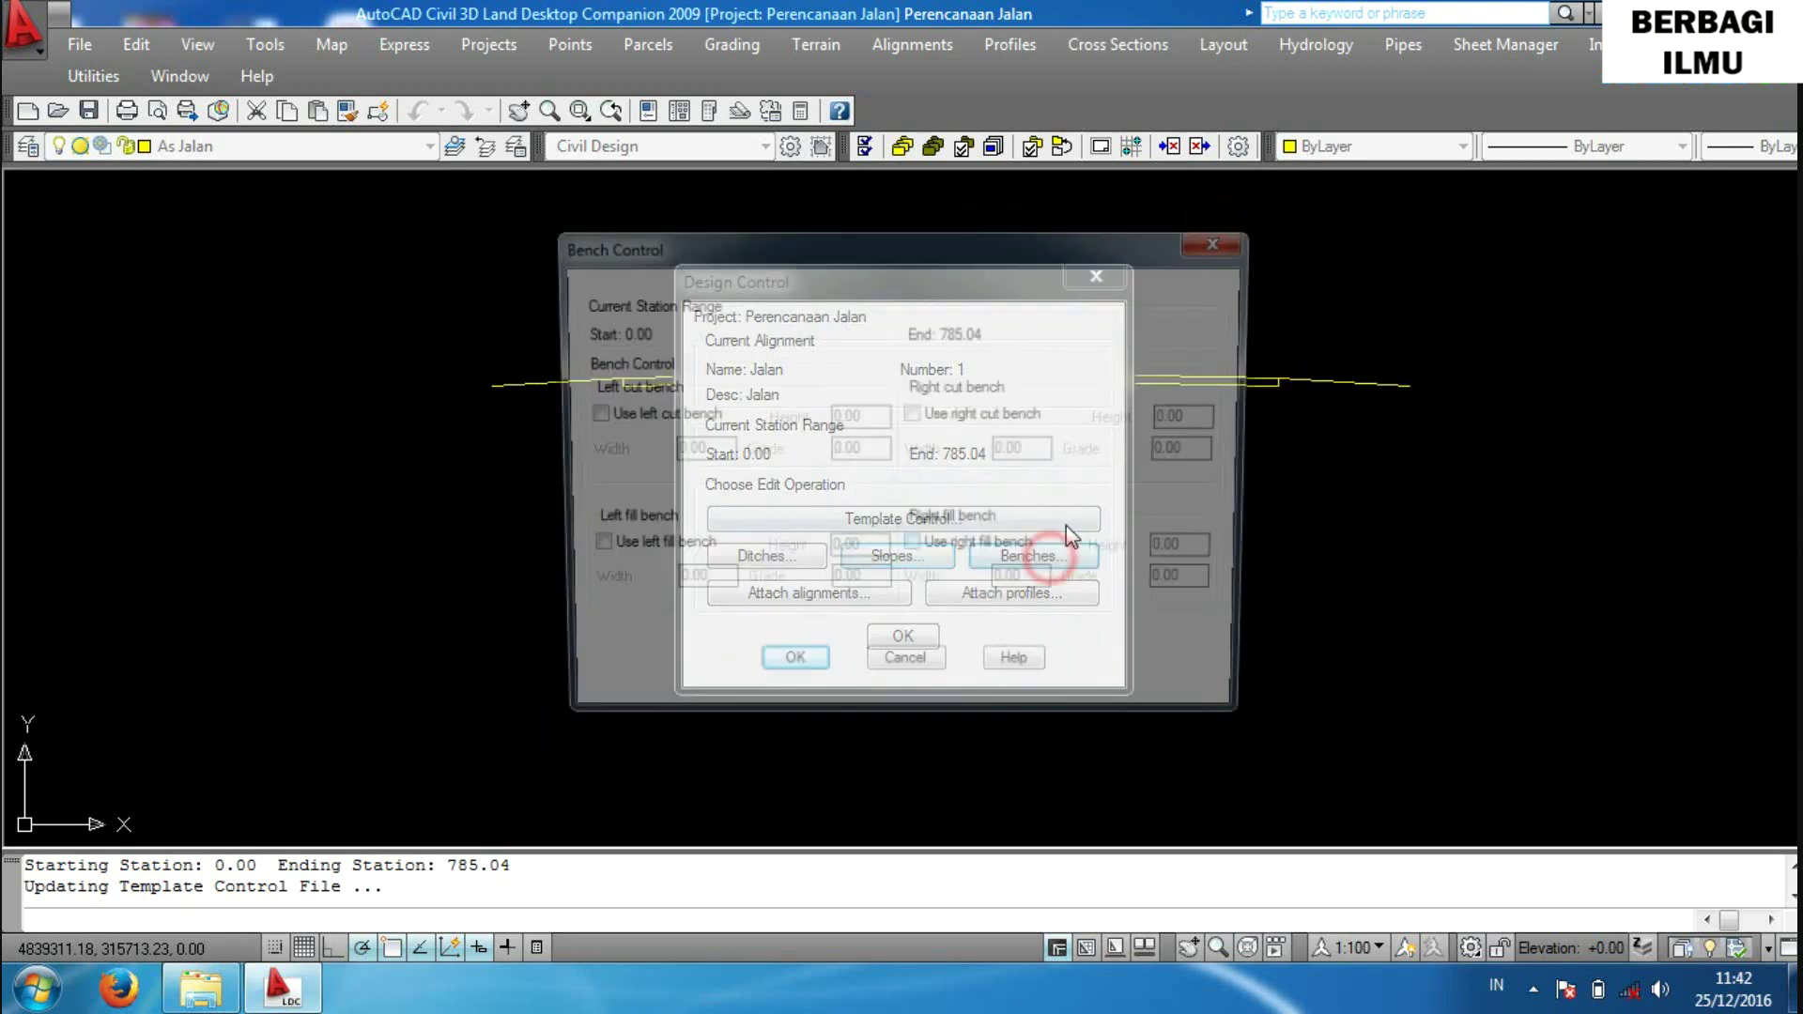
left_click(1243, 242)
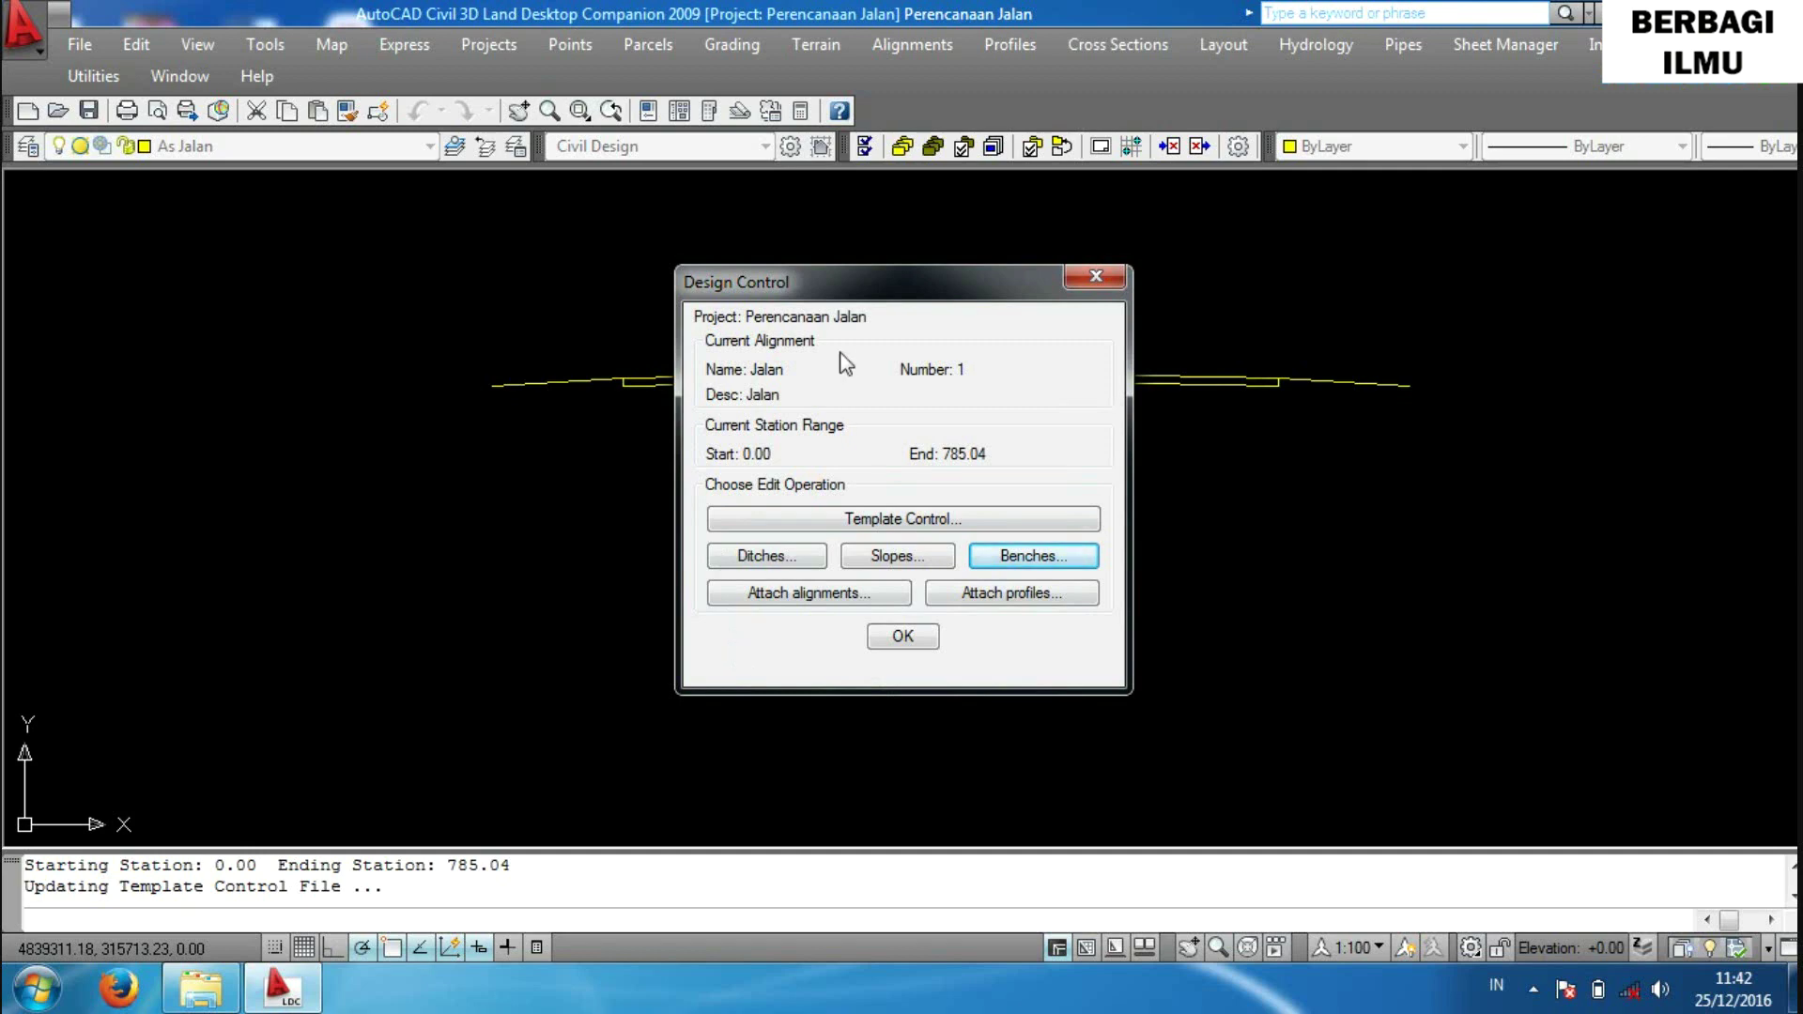
left_click_drag(830, 276, 899, 252)
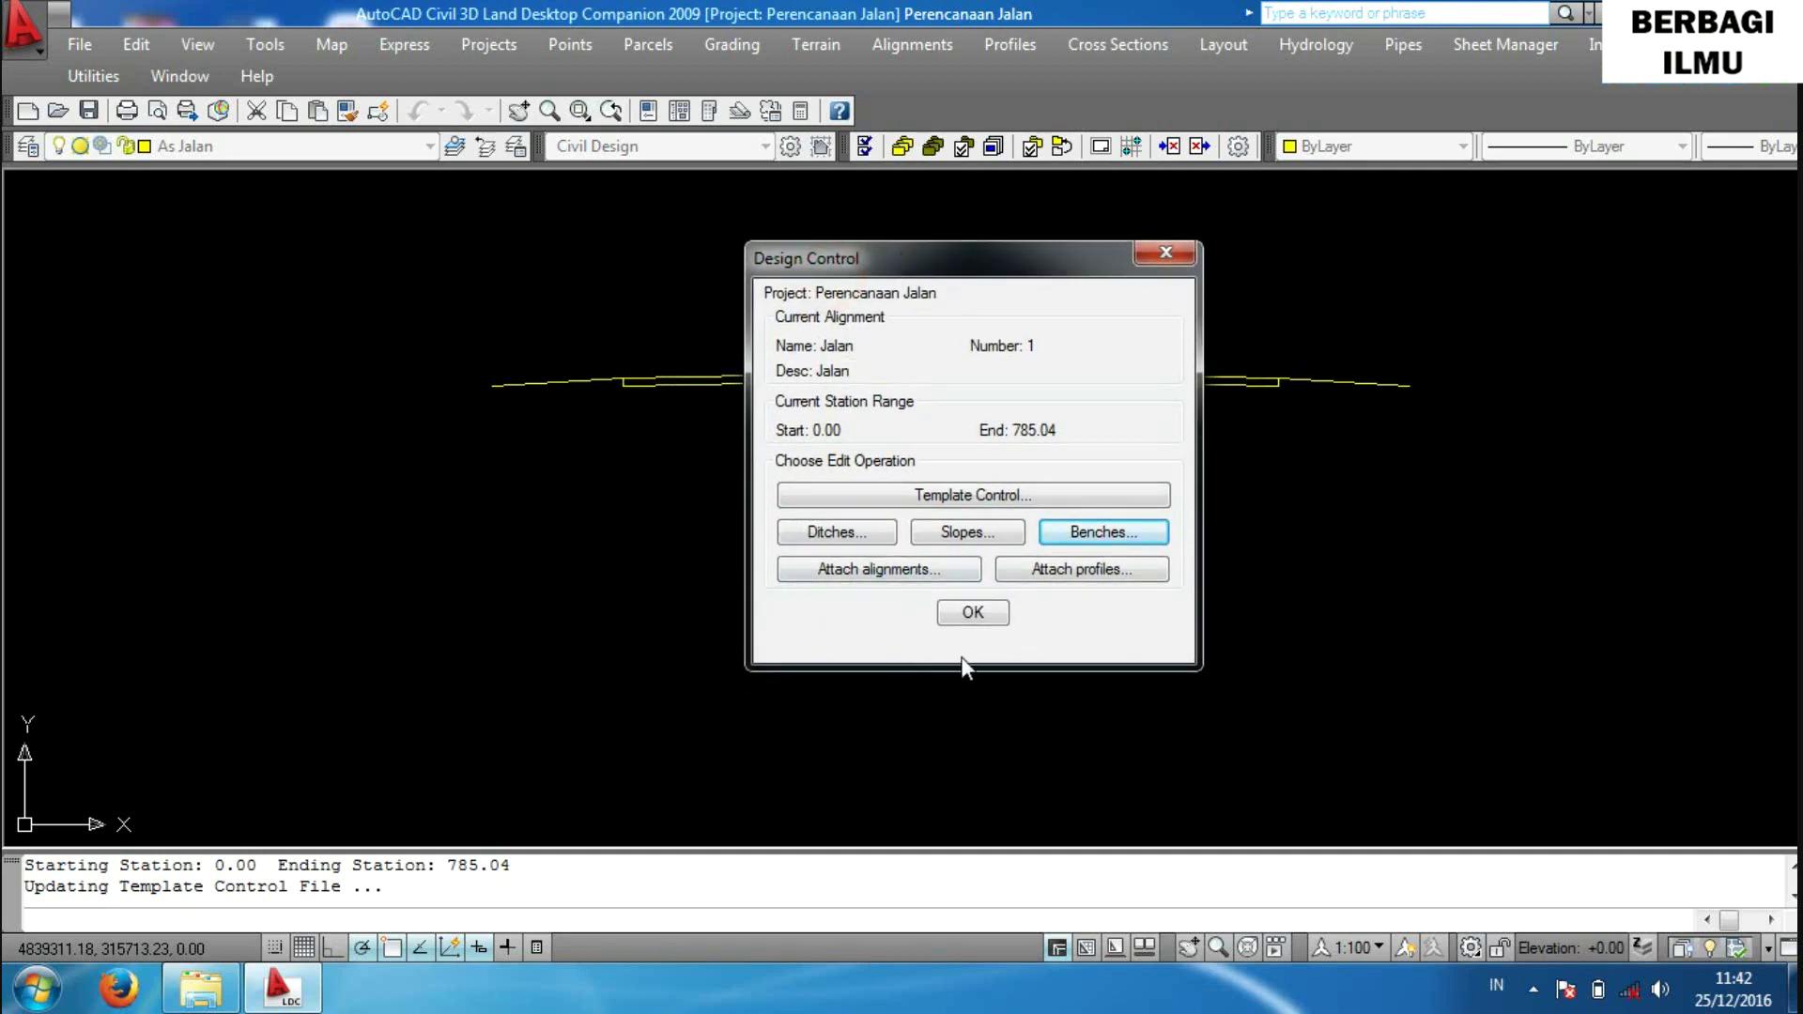
left_click(973, 613)
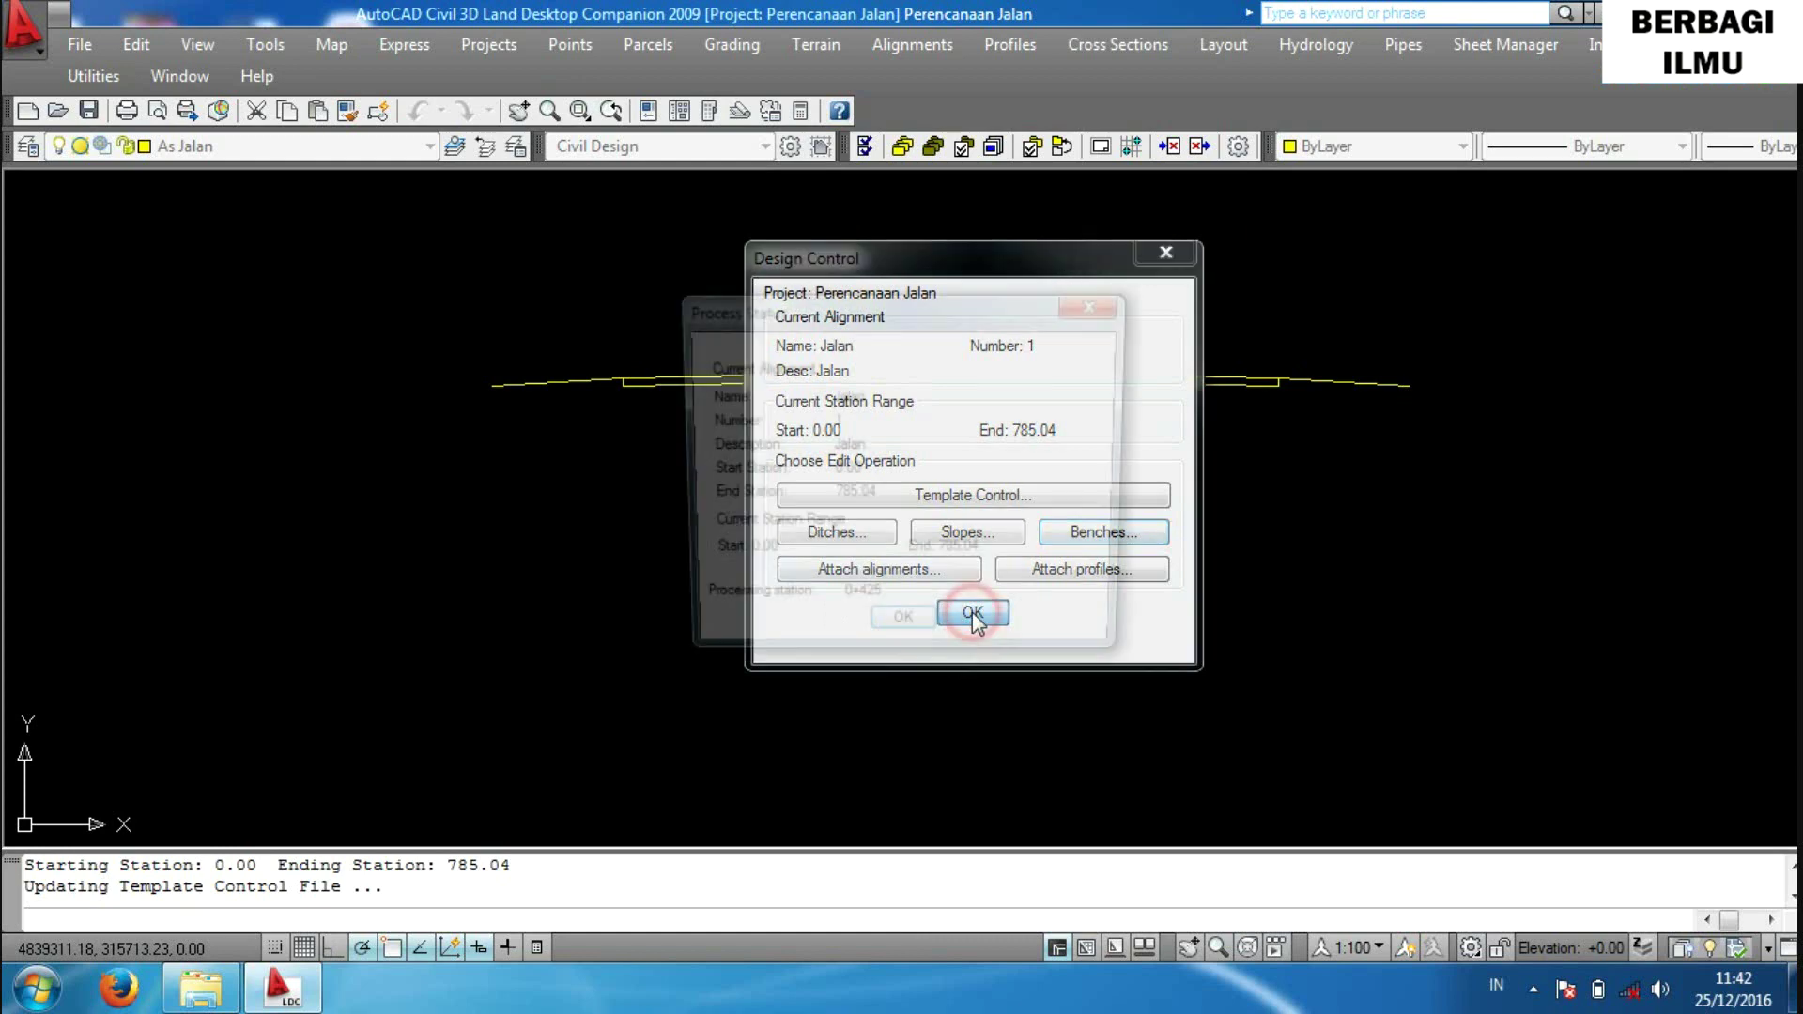
left_click(1104, 492)
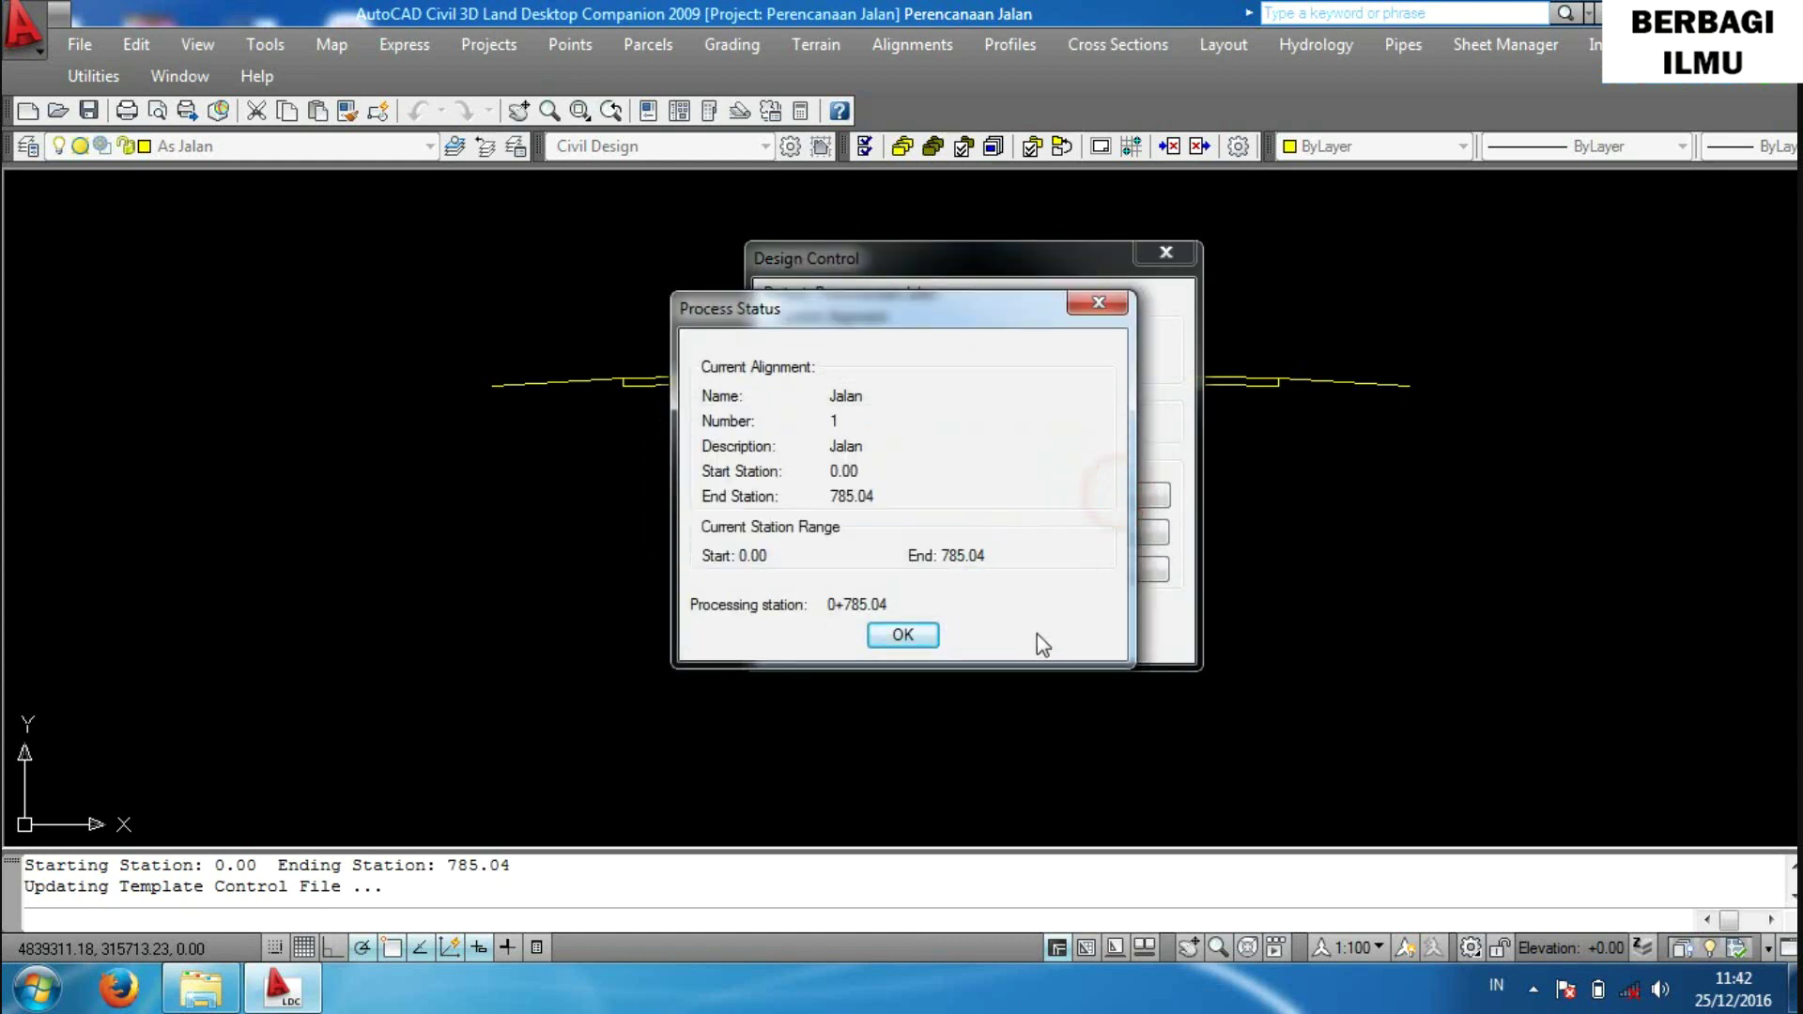
left_click(903, 635)
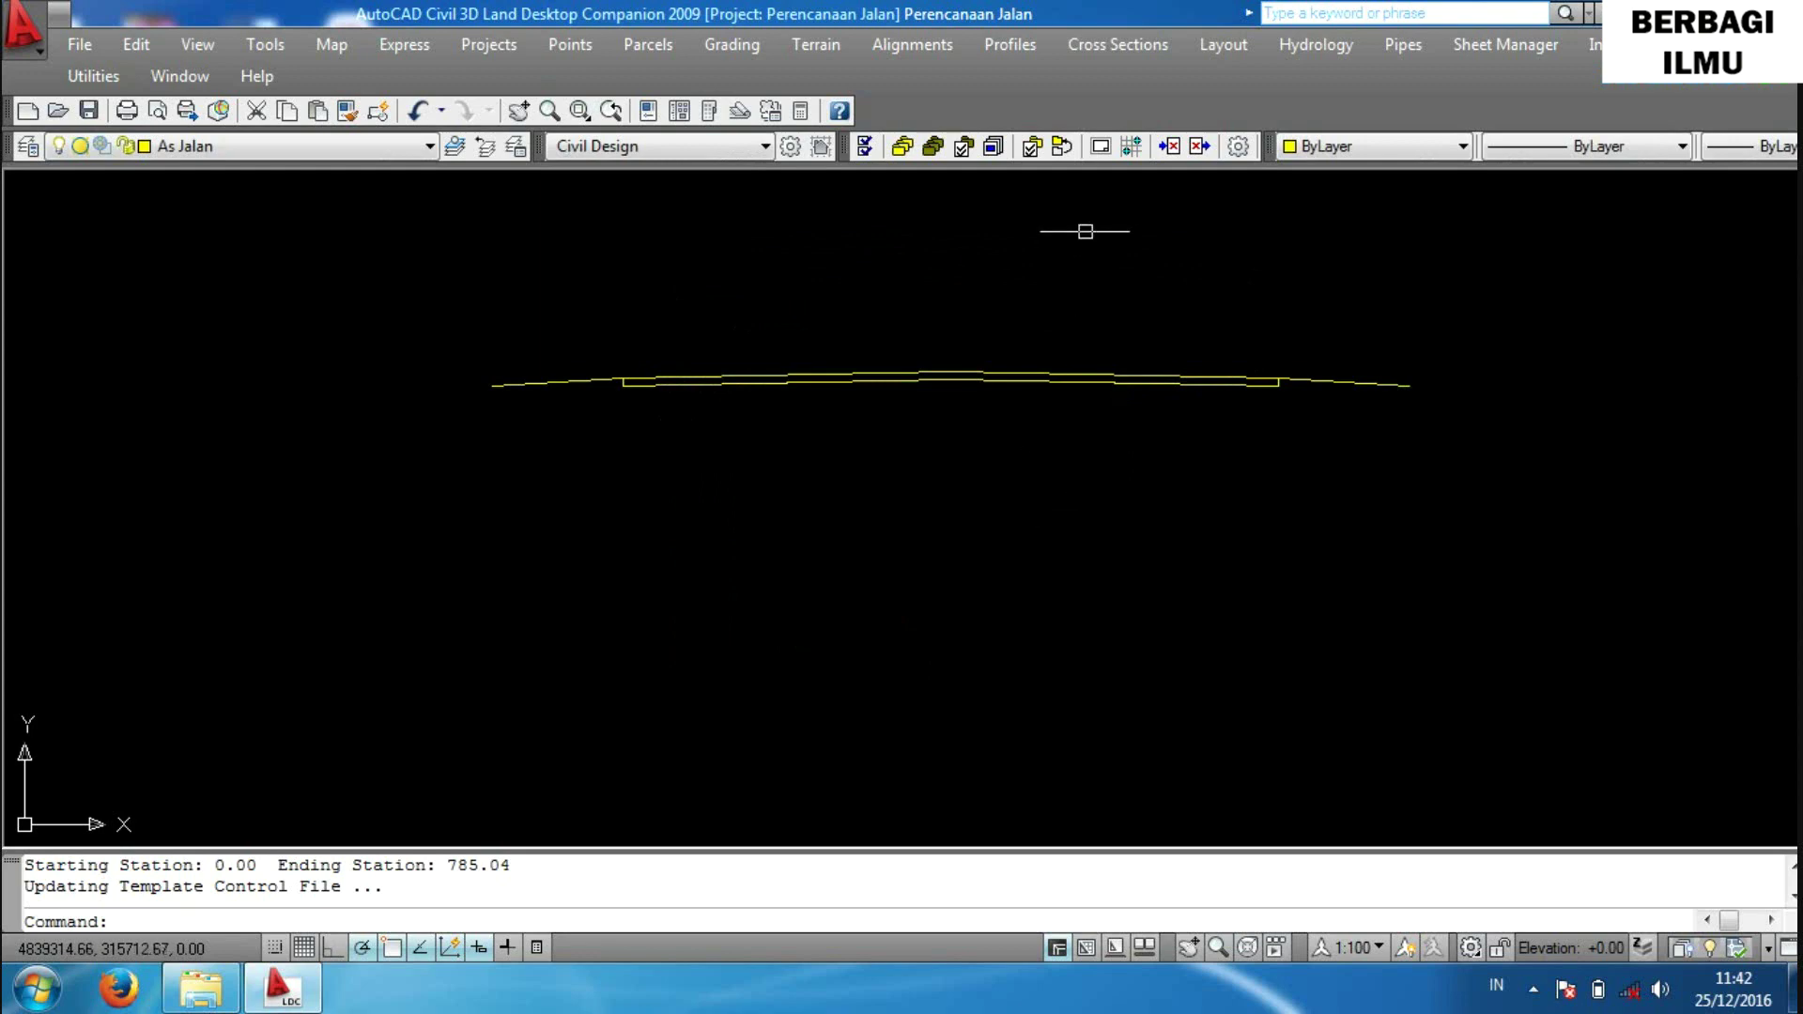
left_click(1113, 44)
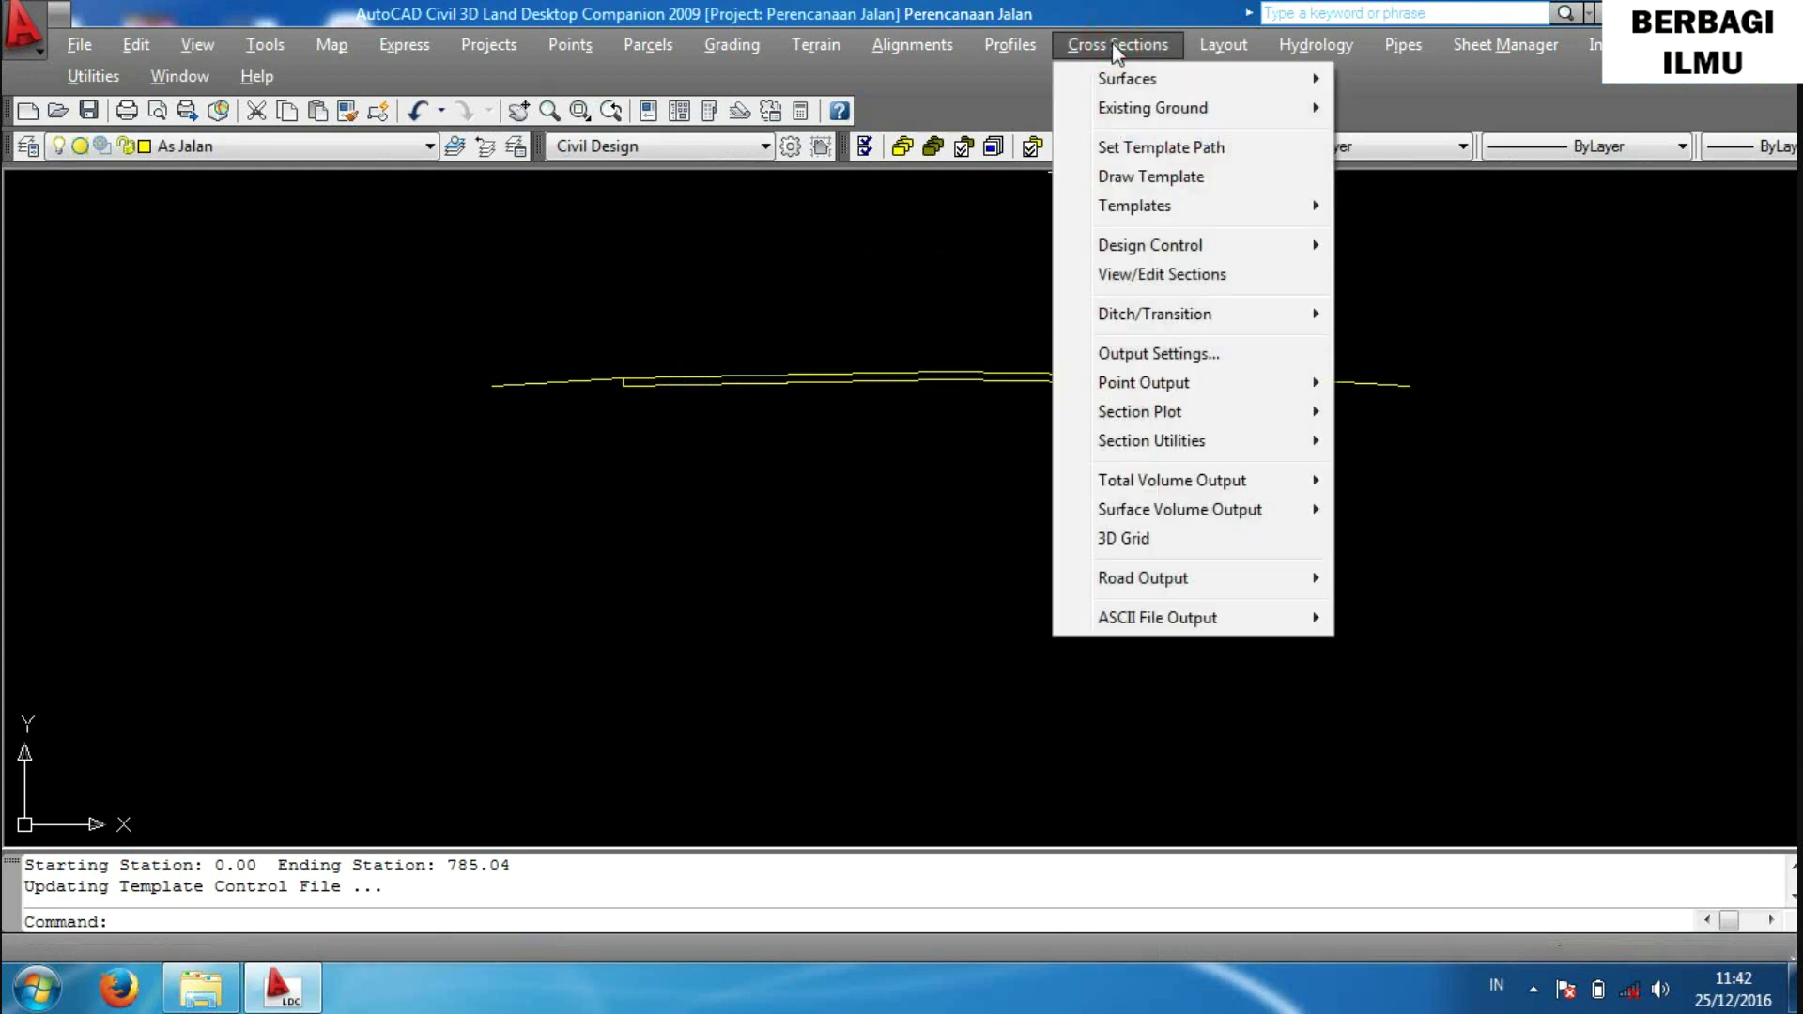
mouse_move(1155, 411)
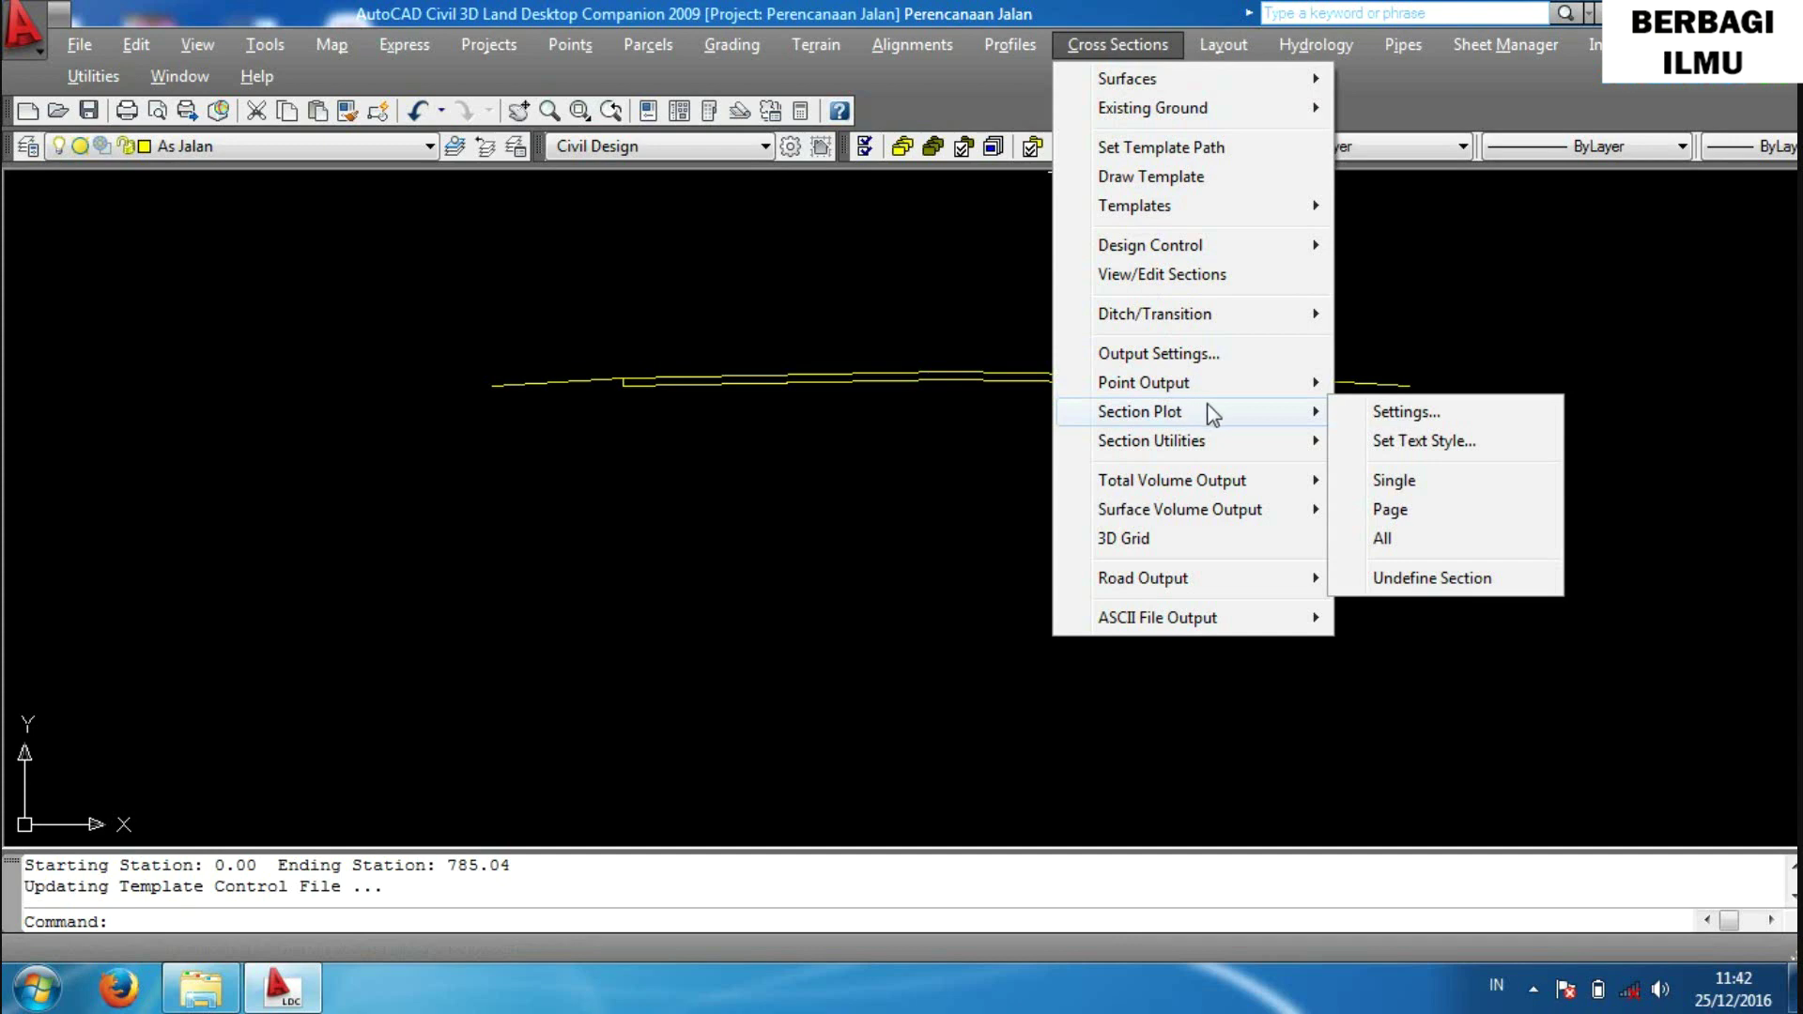
Plot all Jalan cross-sections from station 0.00, picking the sheet origin.
left_click(1379, 536)
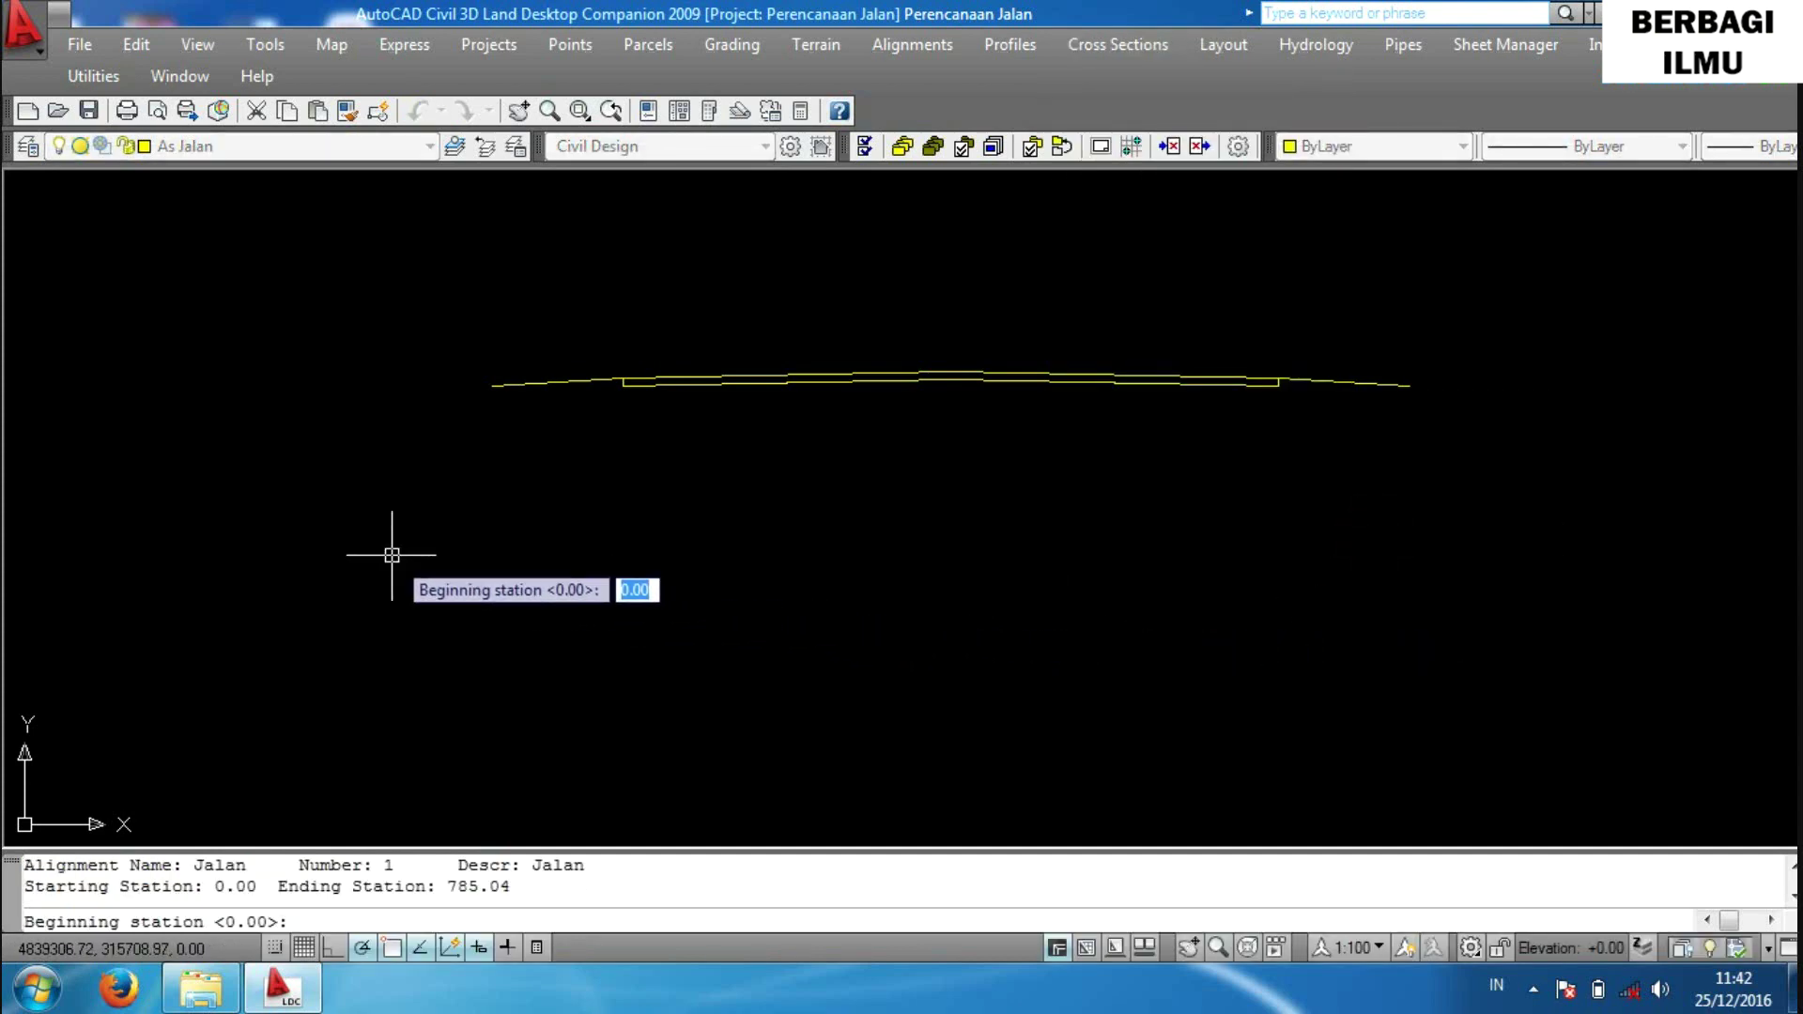
key("Return")
key("Return")
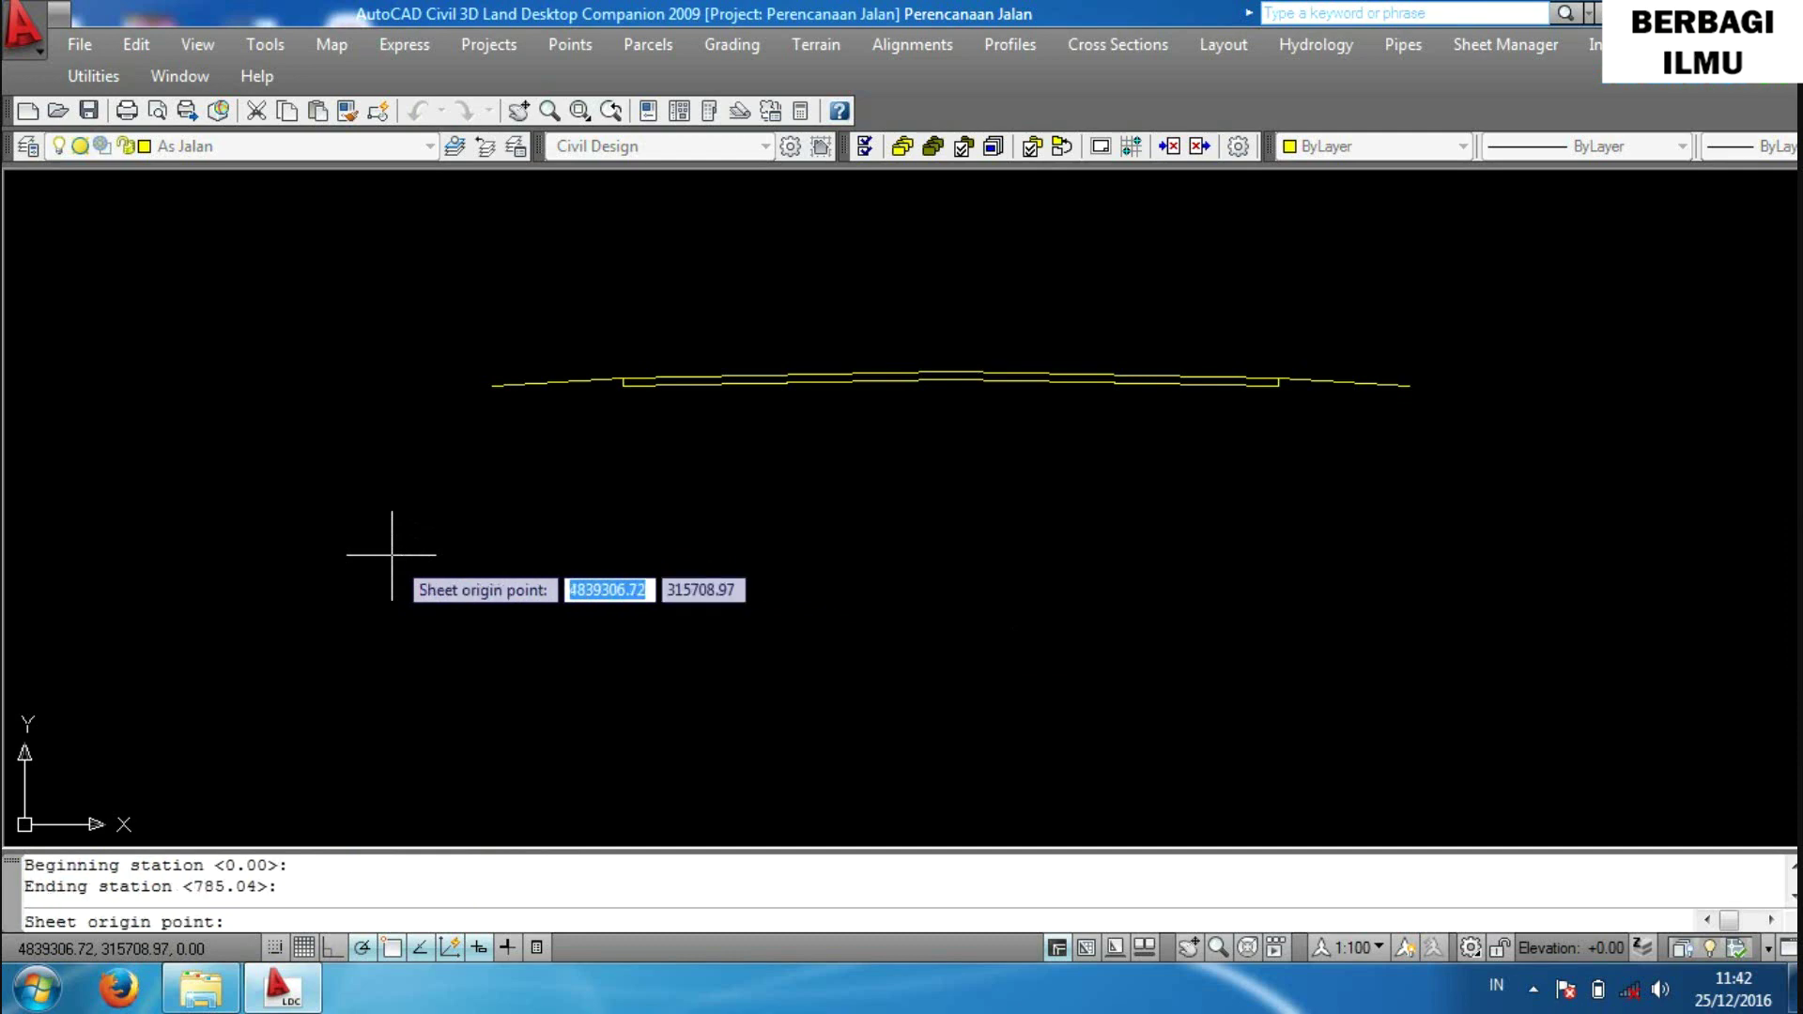
left_click(392, 555)
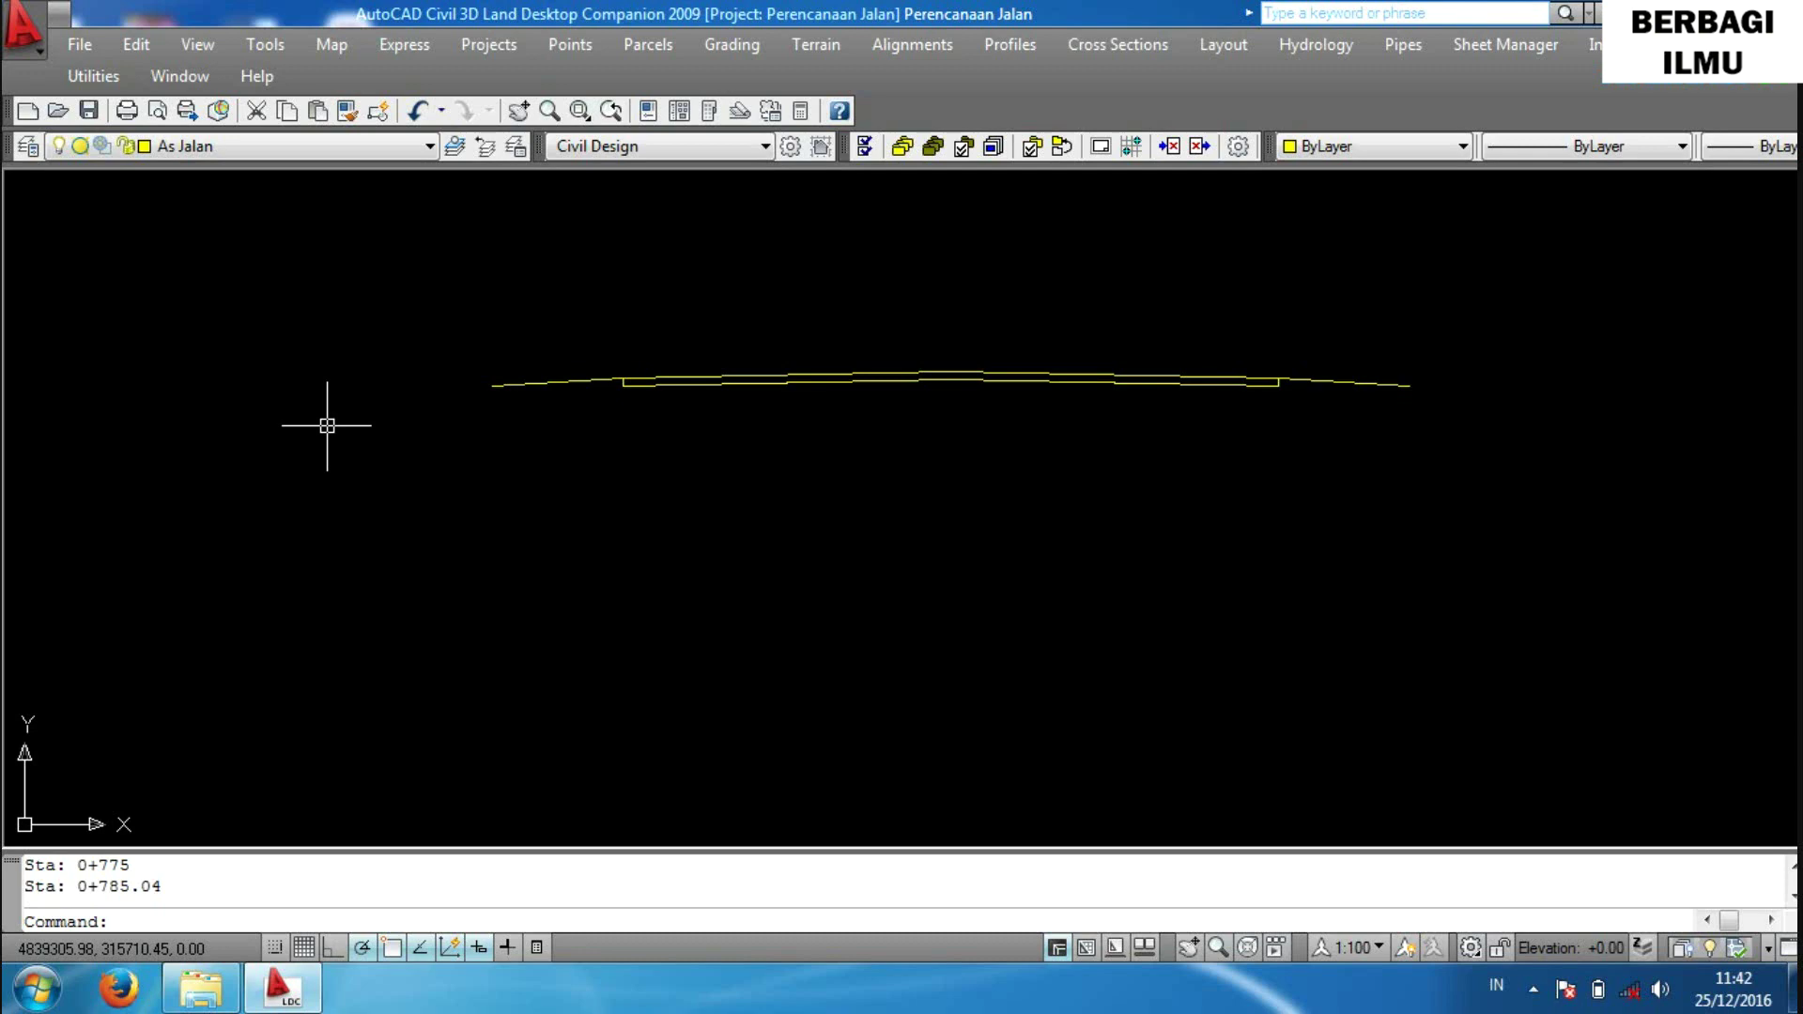
Zoom to the drawing extents with Z, E.
type("z")
key("Return")
type("e")
key("Return")
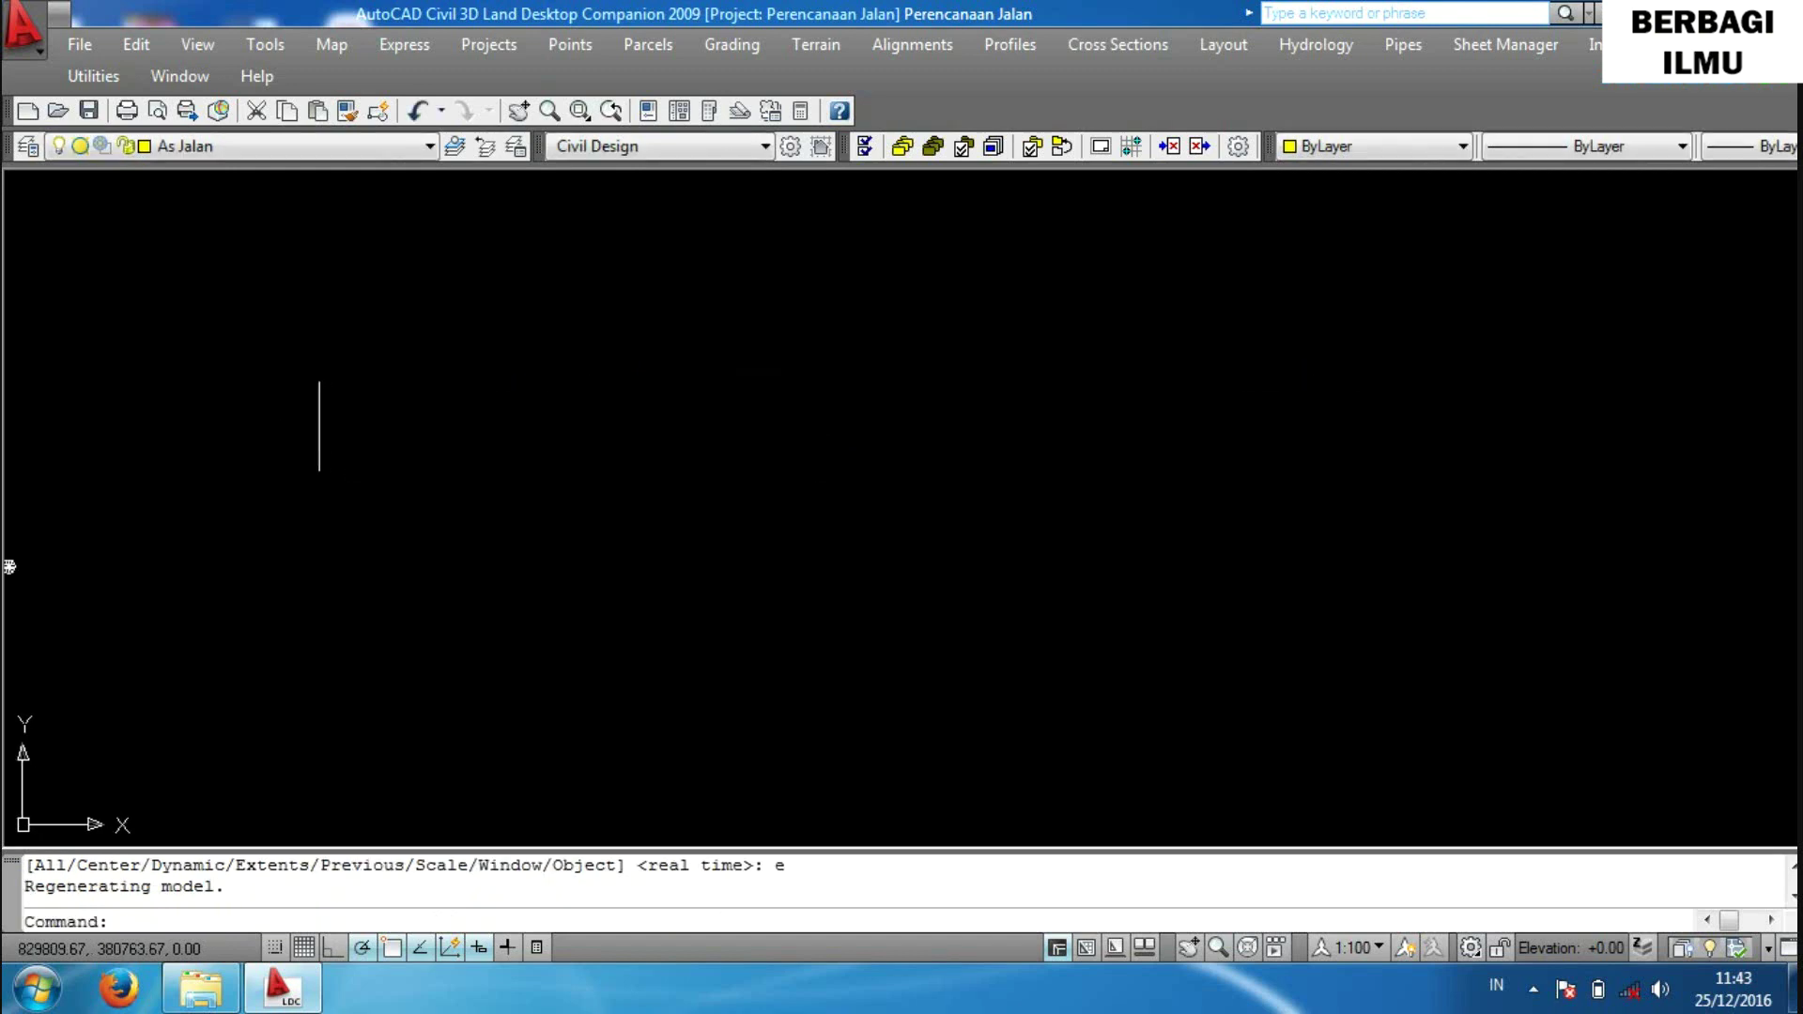
Zoom in and pan to inspect section 0+225 and sections 0+300 to 0+350.
scroll(201, 471, "up", 10)
scroll(410, 563, "up", 3)
scroll(583, 474, "up", 3)
scroll(384, 443, "up", 3)
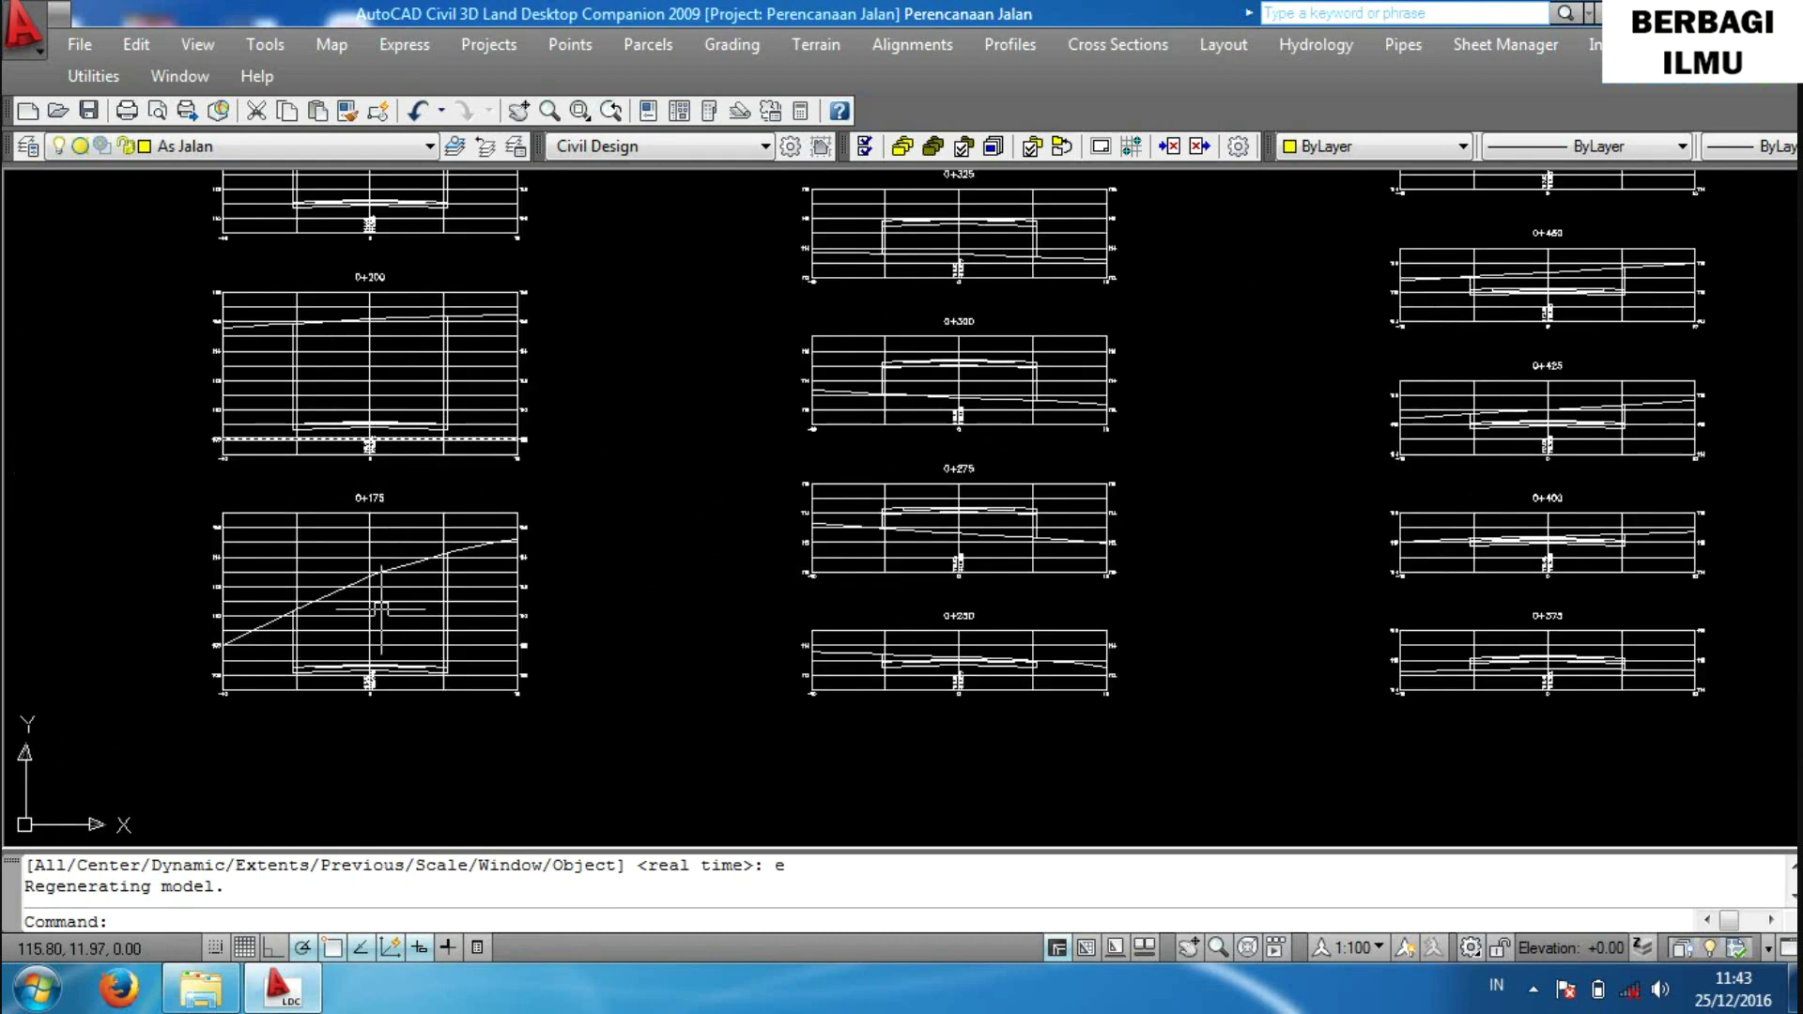
scroll(382, 604, "up", 4)
scroll(382, 604, "down", 4)
scroll(465, 439, "up", 1)
scroll(583, 604, "up", 1)
scroll(515, 471, "up", 3)
scroll(569, 441, "up", 2)
scroll(564, 403, "up", 2)
middle_click_drag(563, 403, 937, 595)
scroll(926, 568, "down", 4)
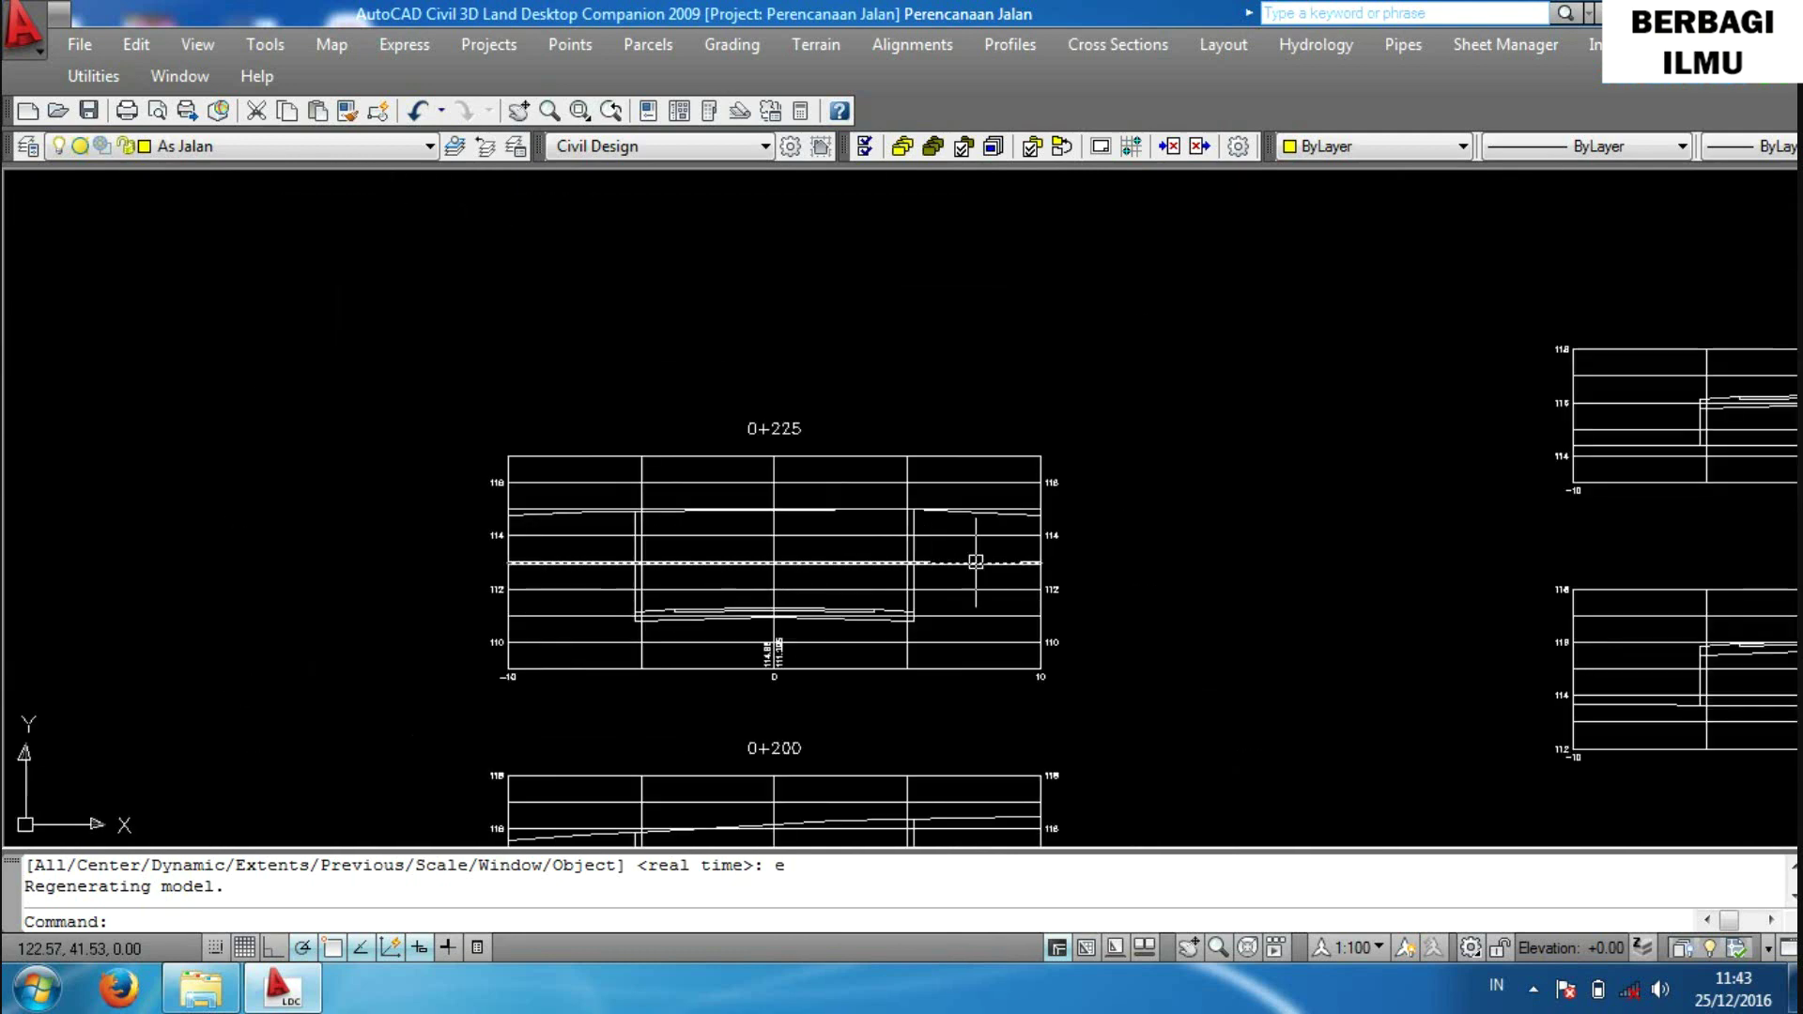
scroll(729, 527, "down", 2)
scroll(939, 488, "up", 2)
mouse_move(939, 489)
middle_mouse_down()
mouse_move(1032, 465)
mouse_move(620, 300)
middle_mouse_up()
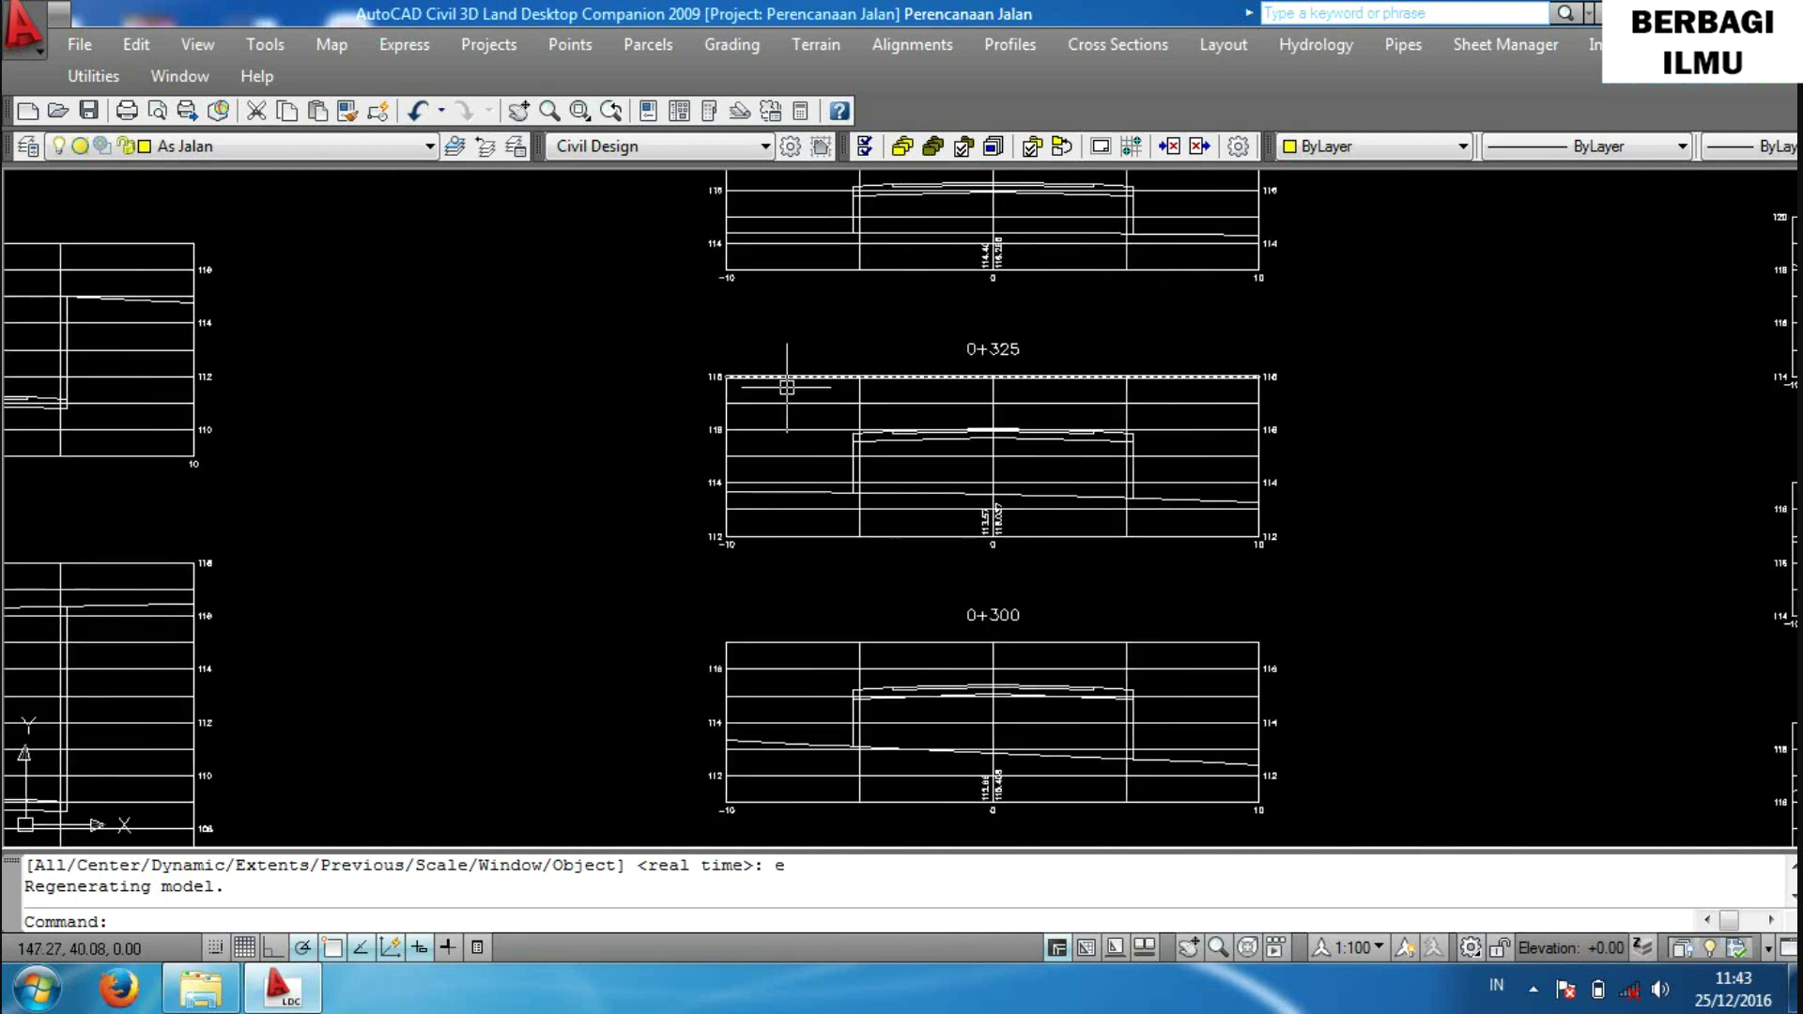
scroll(1147, 467, "up", 3)
scroll(1155, 463, "down", 5)
Pan on to sections 0+425 through 0+525 and look over them enlarged.
middle_click_drag(1409, 454, 804, 529)
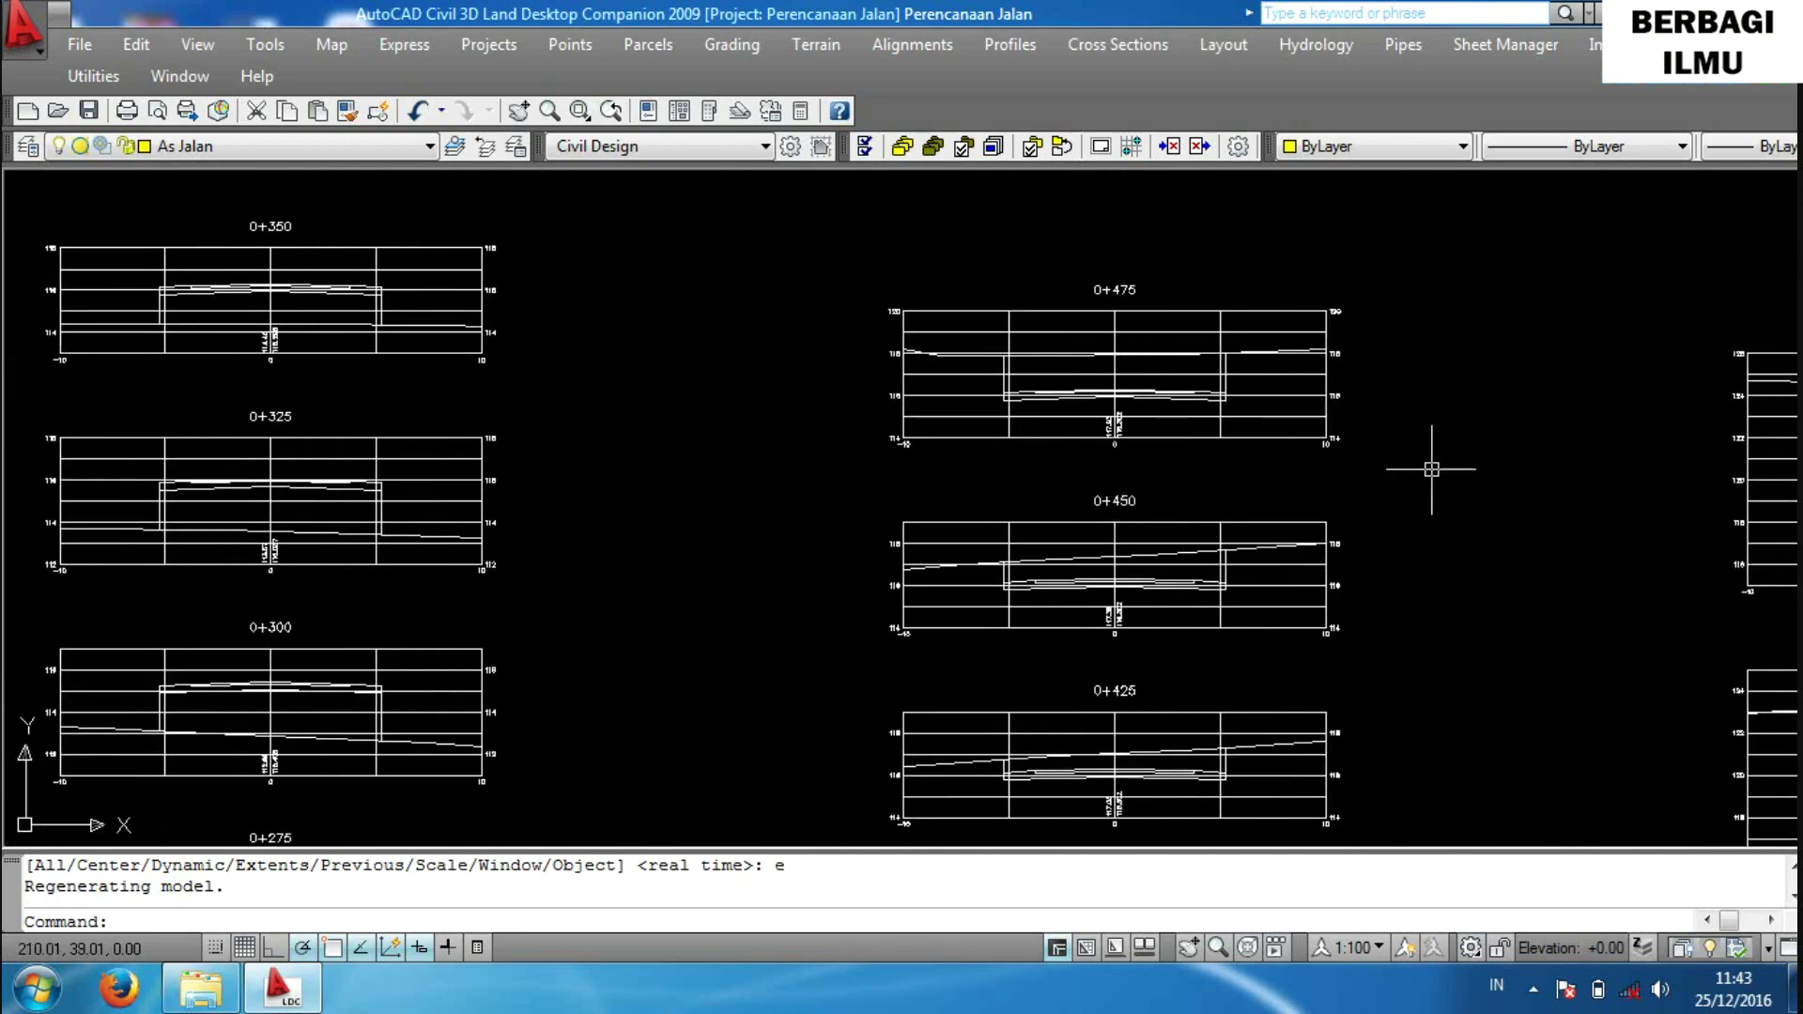
middle_click_drag(1431, 470, 967, 482)
middle_click_drag(1409, 507, 1095, 318)
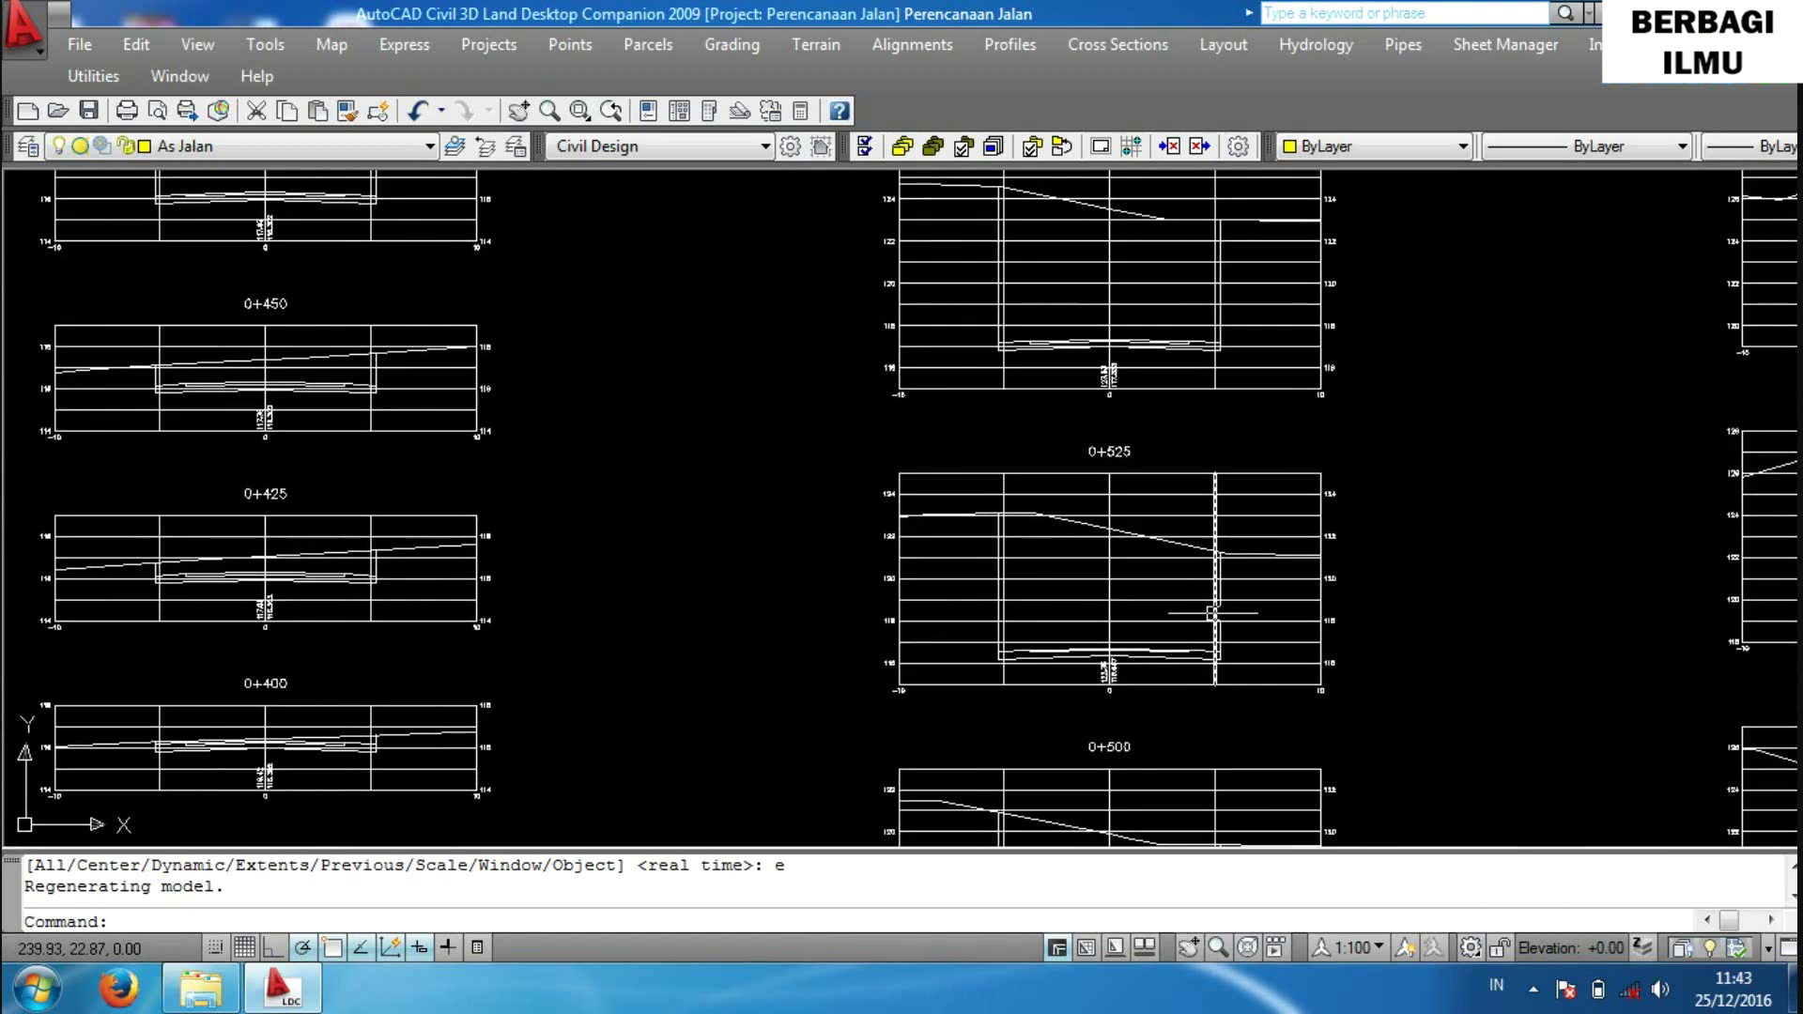
scroll(1221, 629, "up", 5)
middle_click_drag(1212, 635, 930, 682)
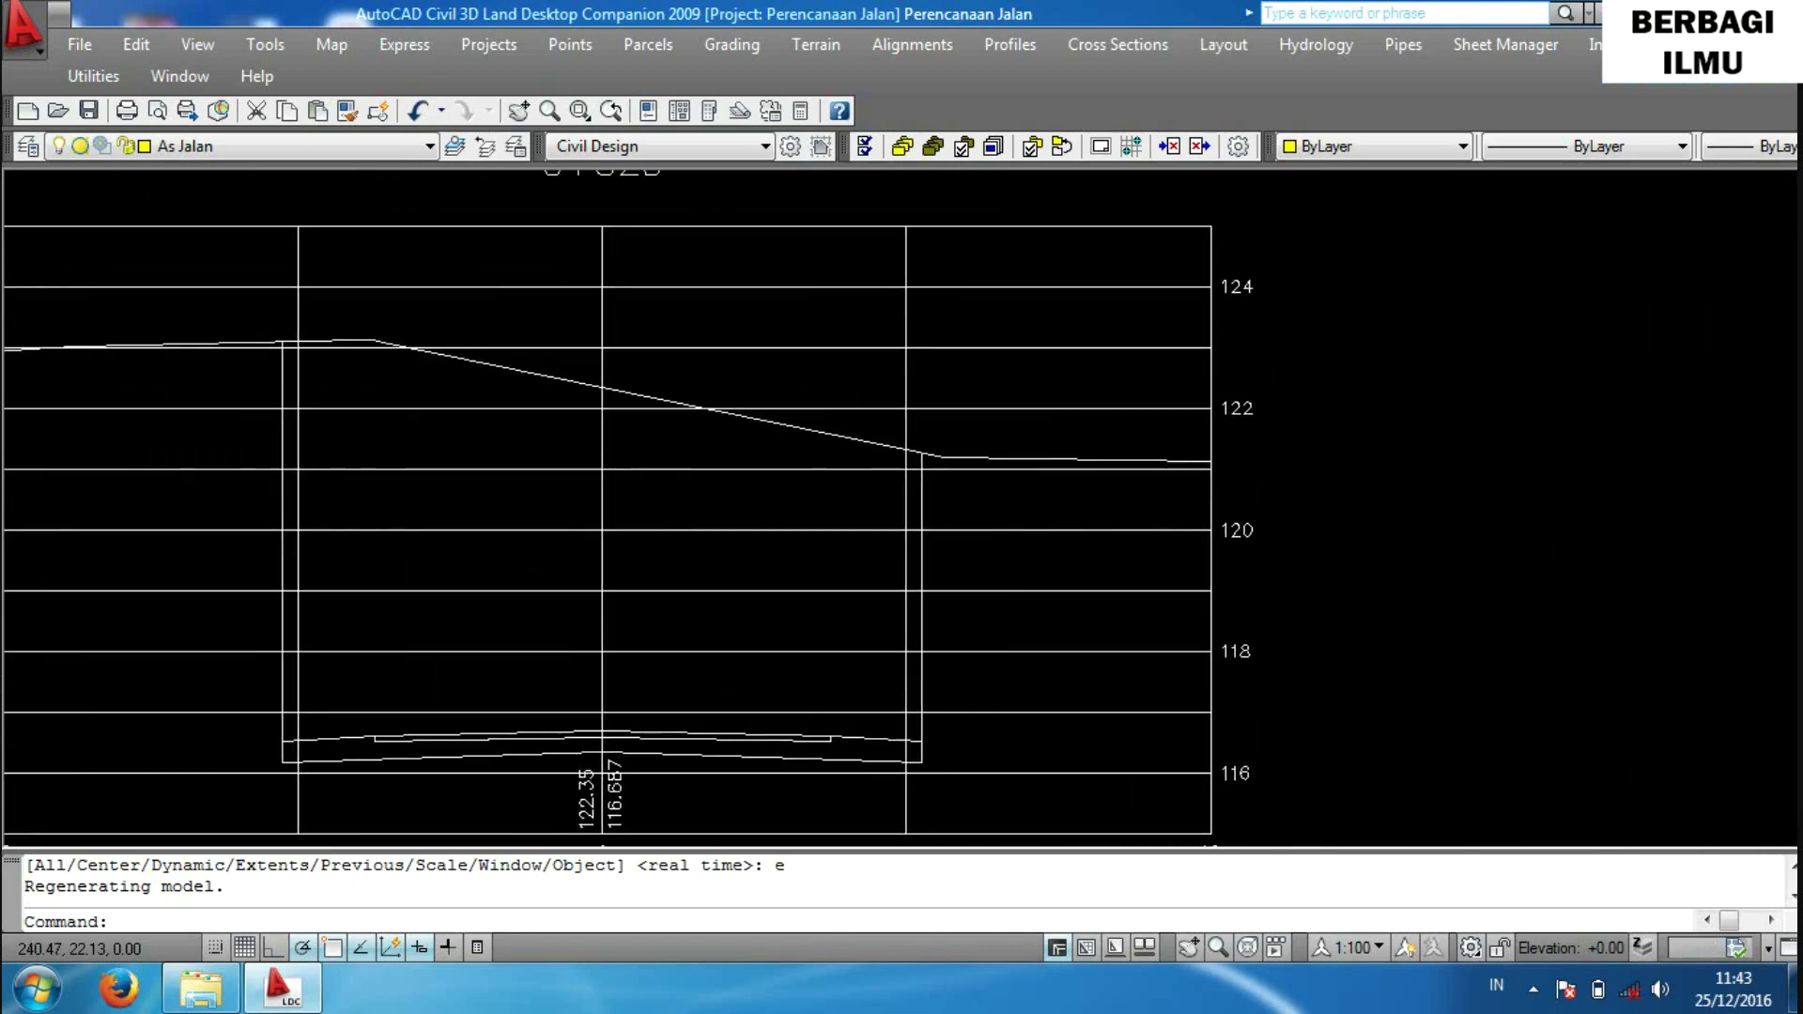
scroll(1180, 592, "down", 3)
scroll(1190, 603, "down", 3)
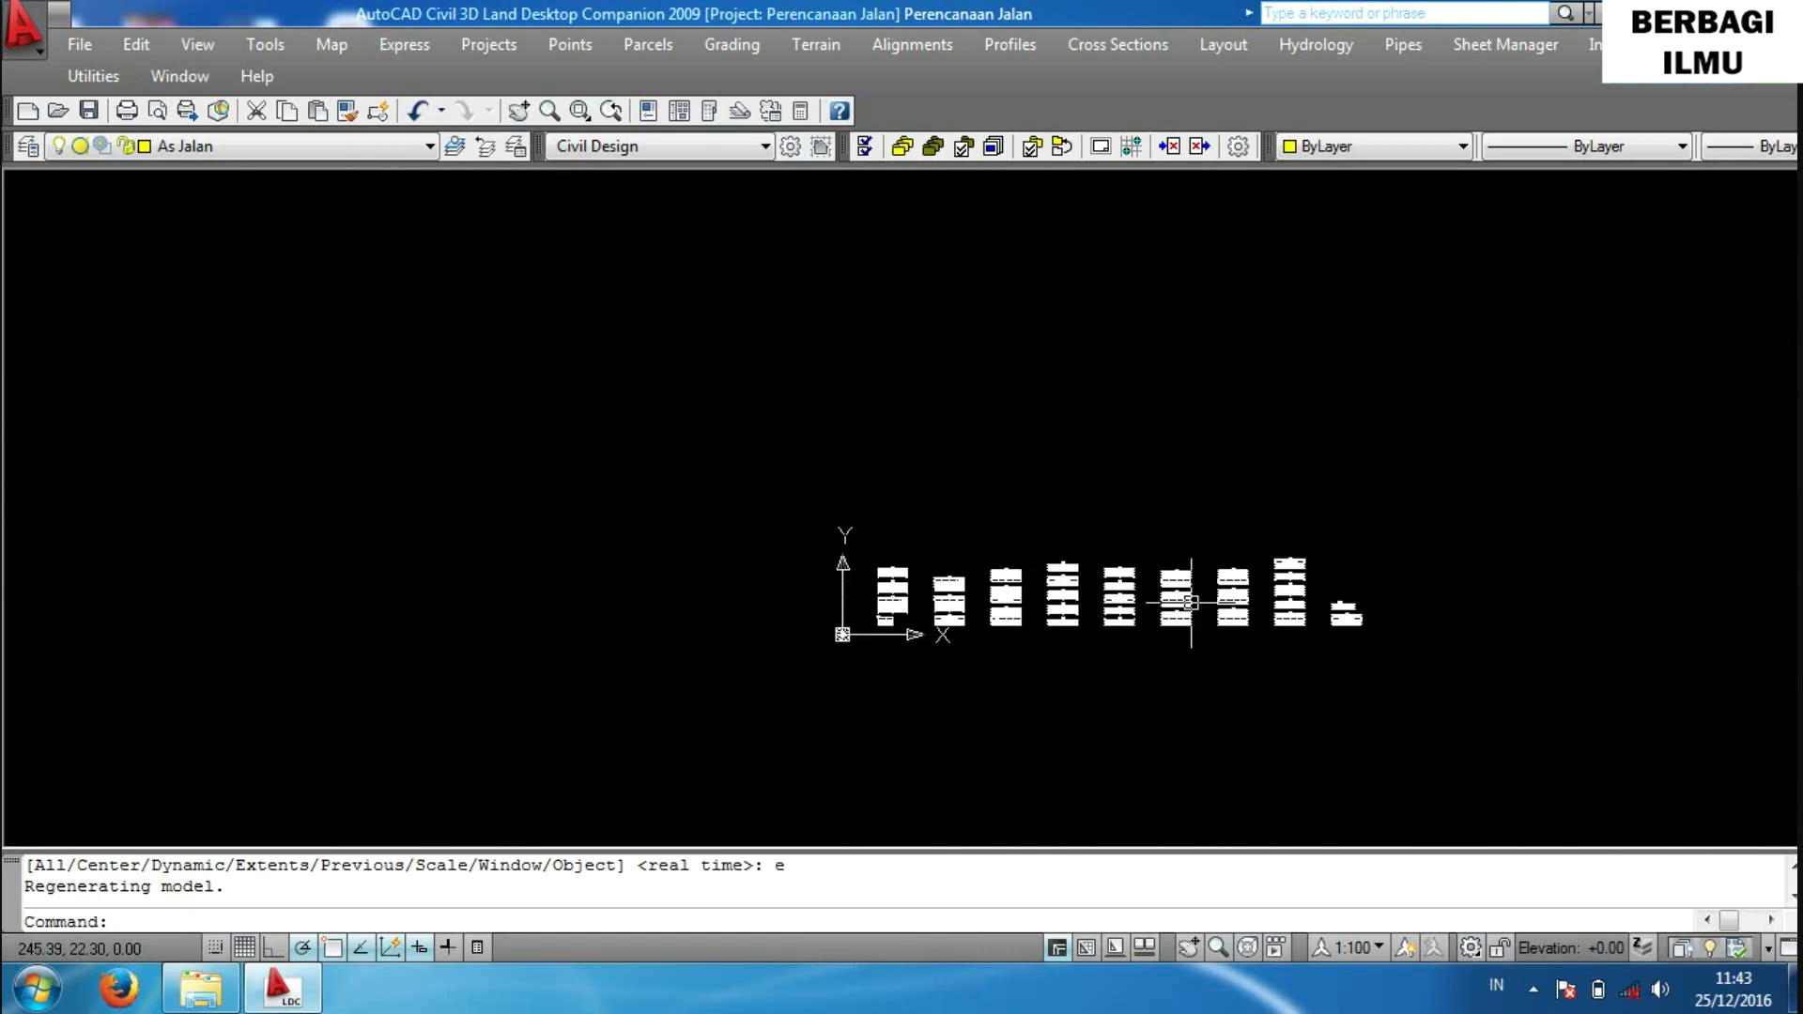
scroll(1191, 603, "up", 6)
scroll(1184, 598, "up", 1)
middle_click_drag(1181, 596, 1116, 554)
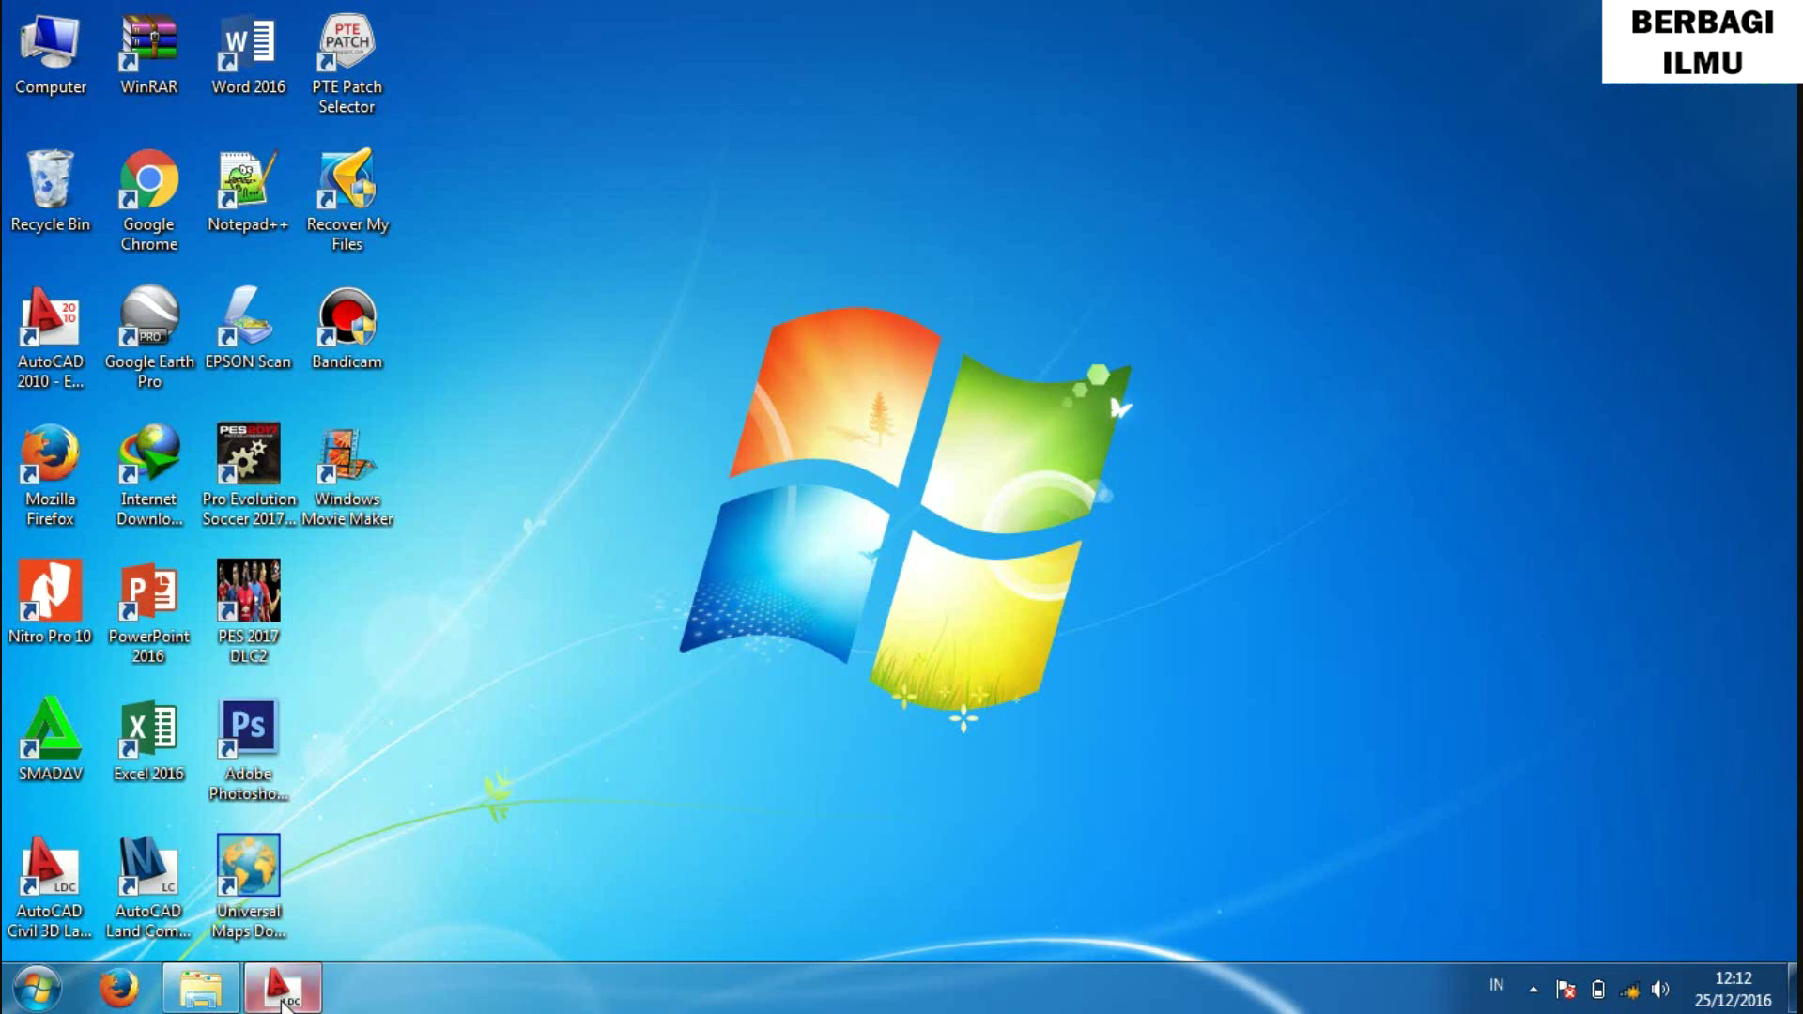
Restore the drawing from the taskbar and pan from section 0+325 to the final stations.
left_click(281, 997)
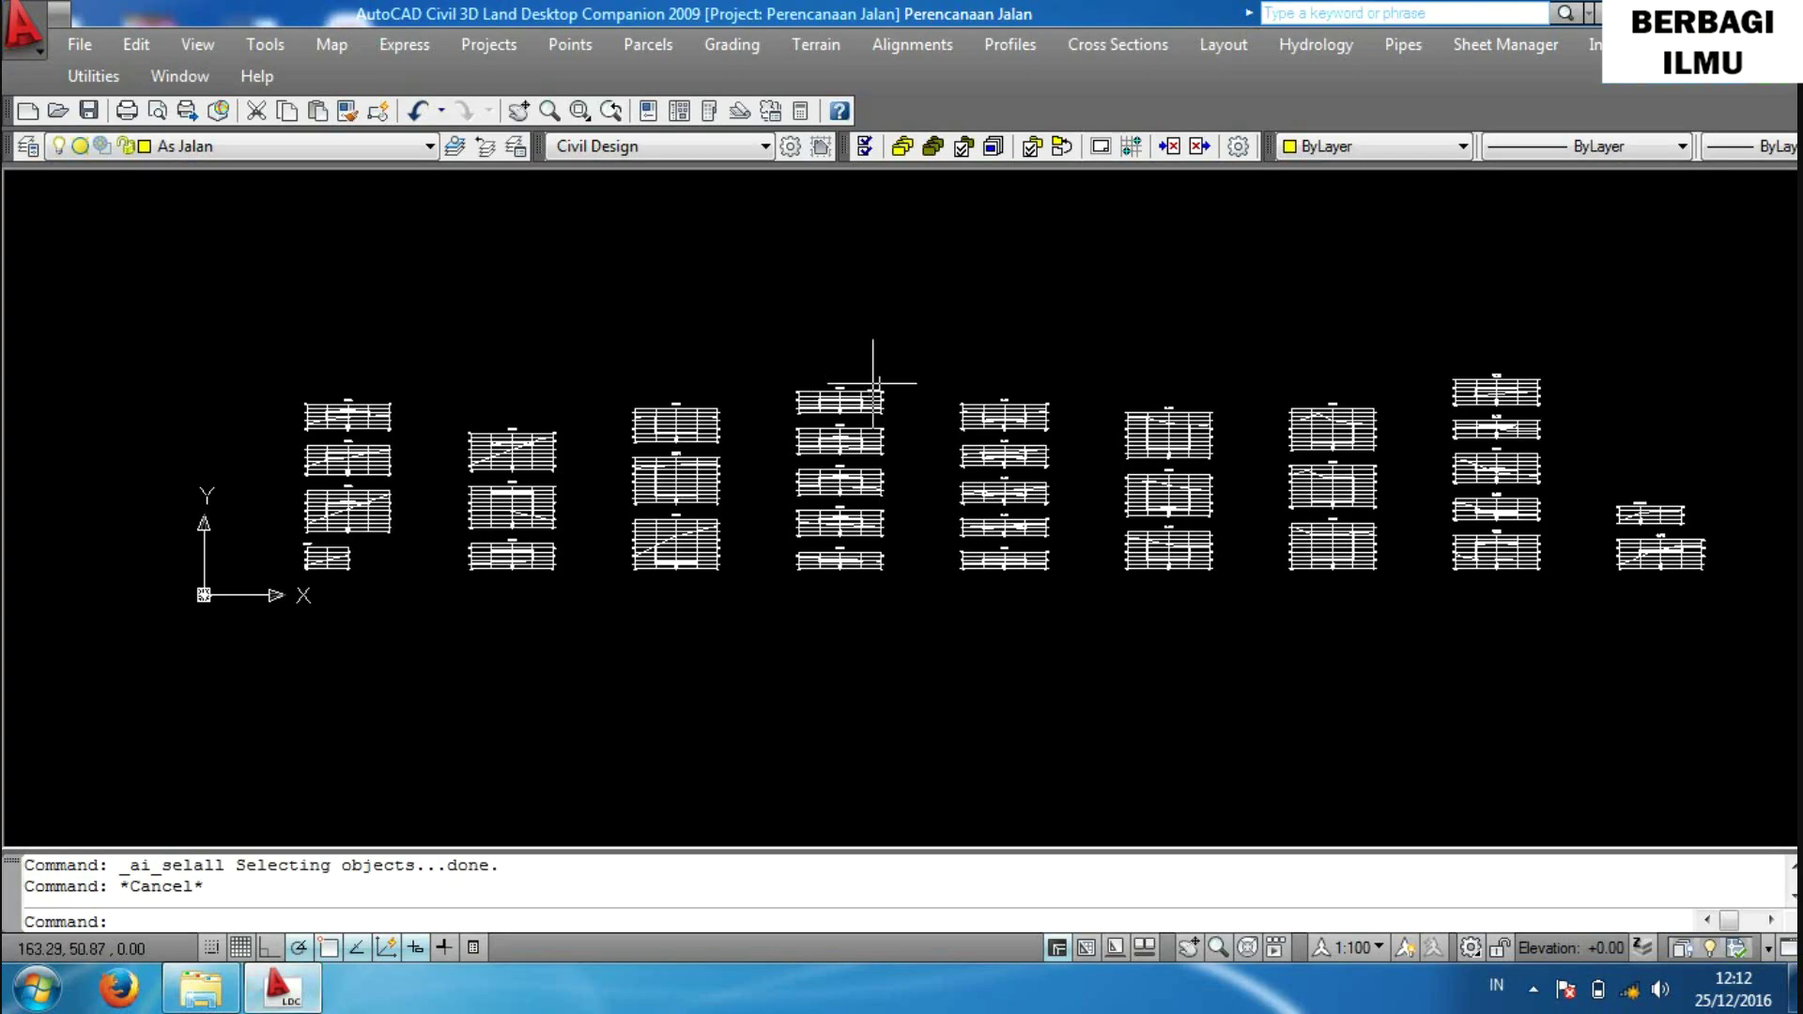
scroll(882, 442, "up", 1)
scroll(882, 443, "up", 2)
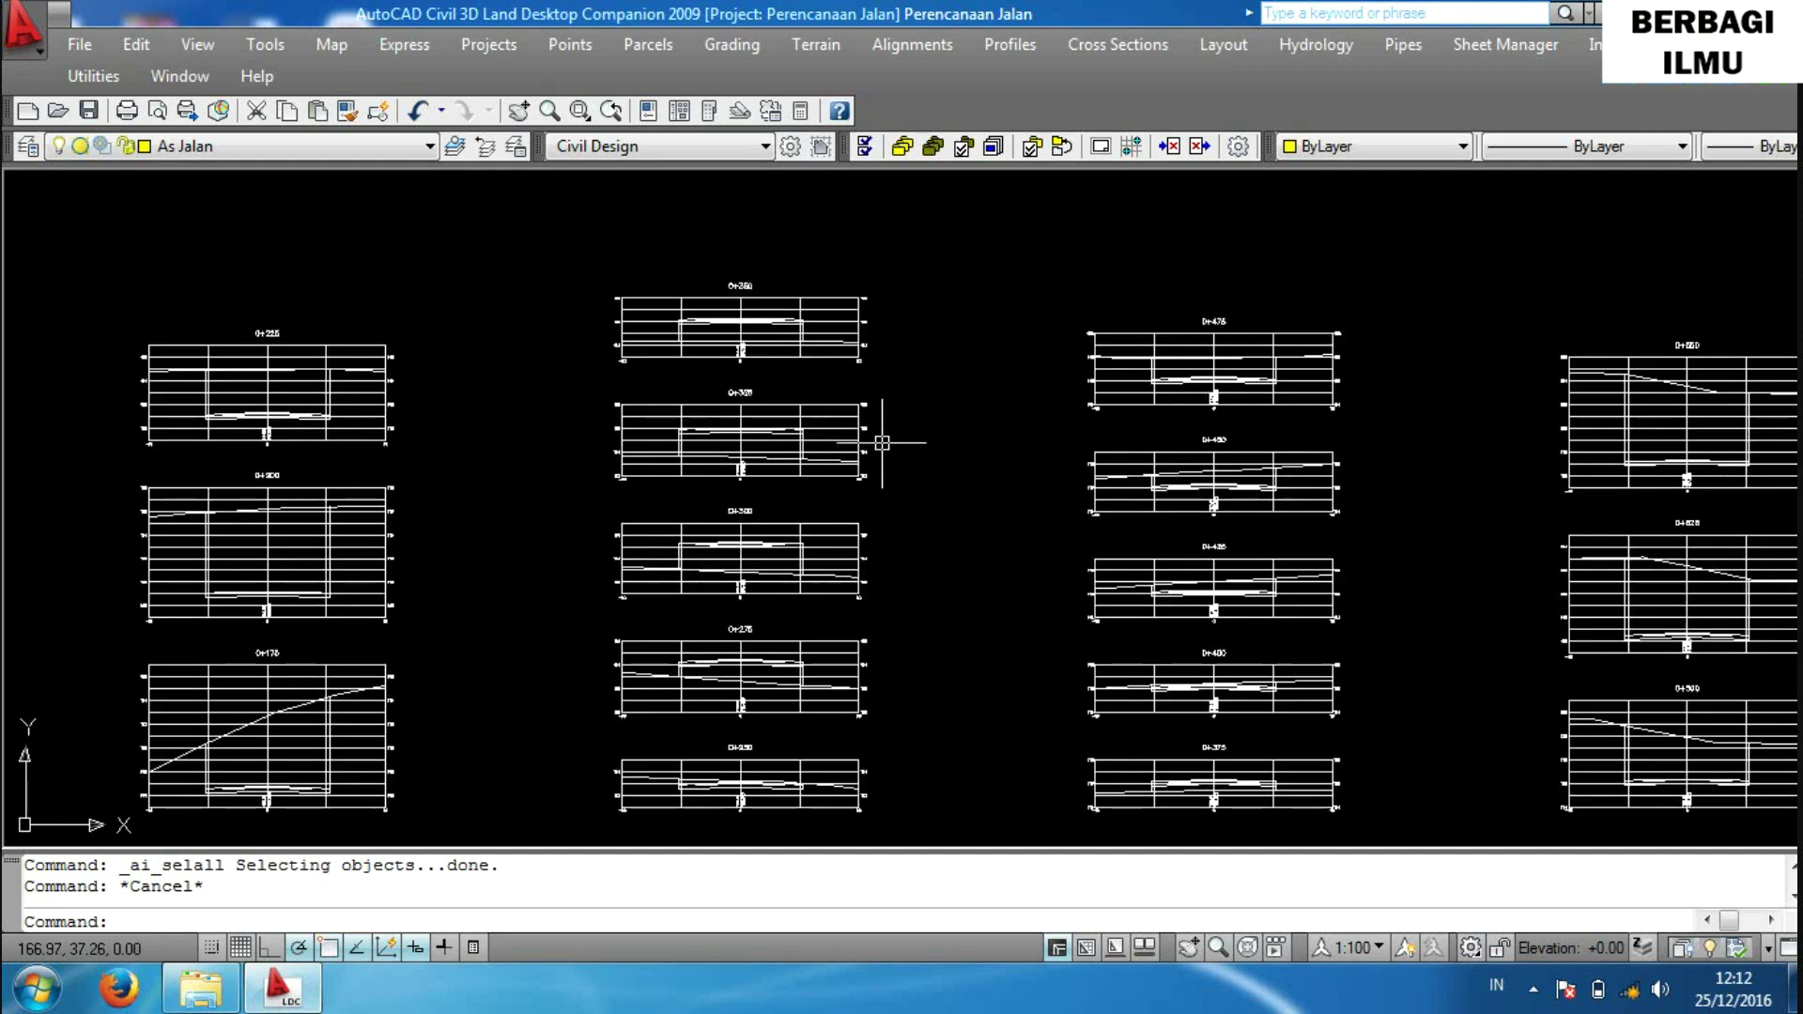
scroll(933, 527, "up", 2)
middle_click_drag(933, 527, 736, 499)
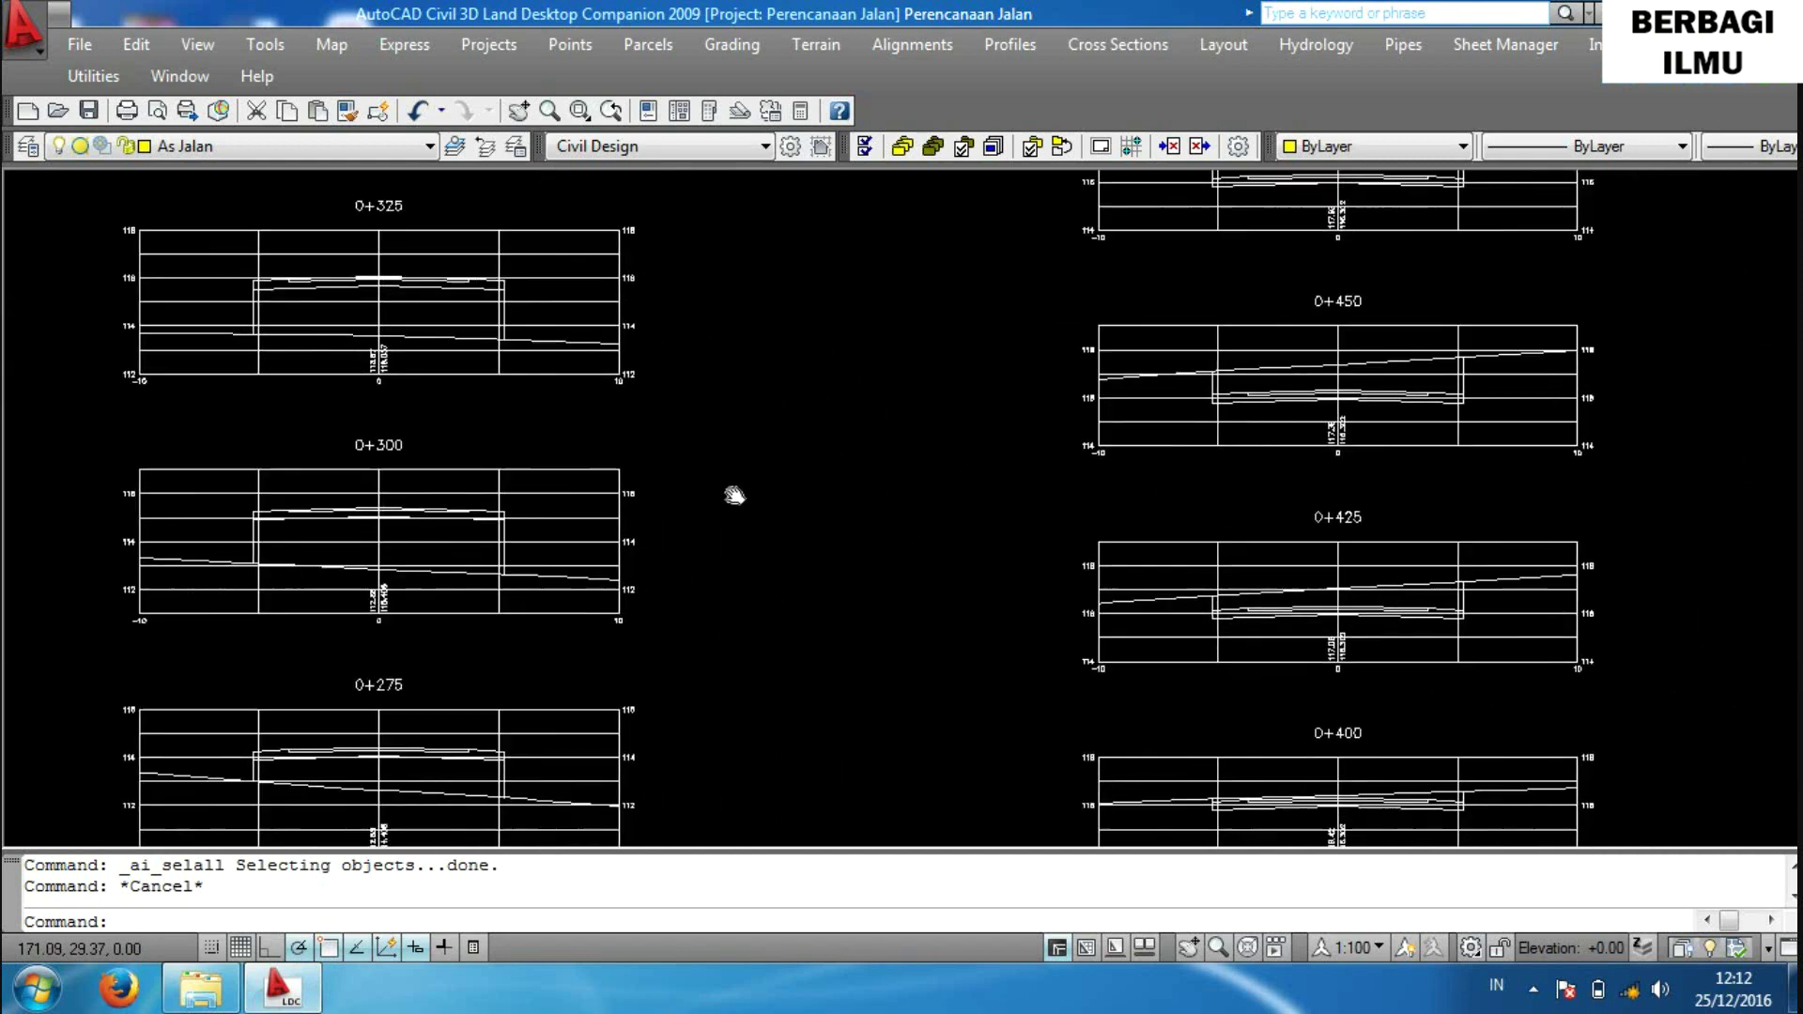
middle_click_drag(860, 526, 430, 470)
middle_click_drag(1192, 511, 751, 519)
middle_click_drag(977, 494, 568, 596)
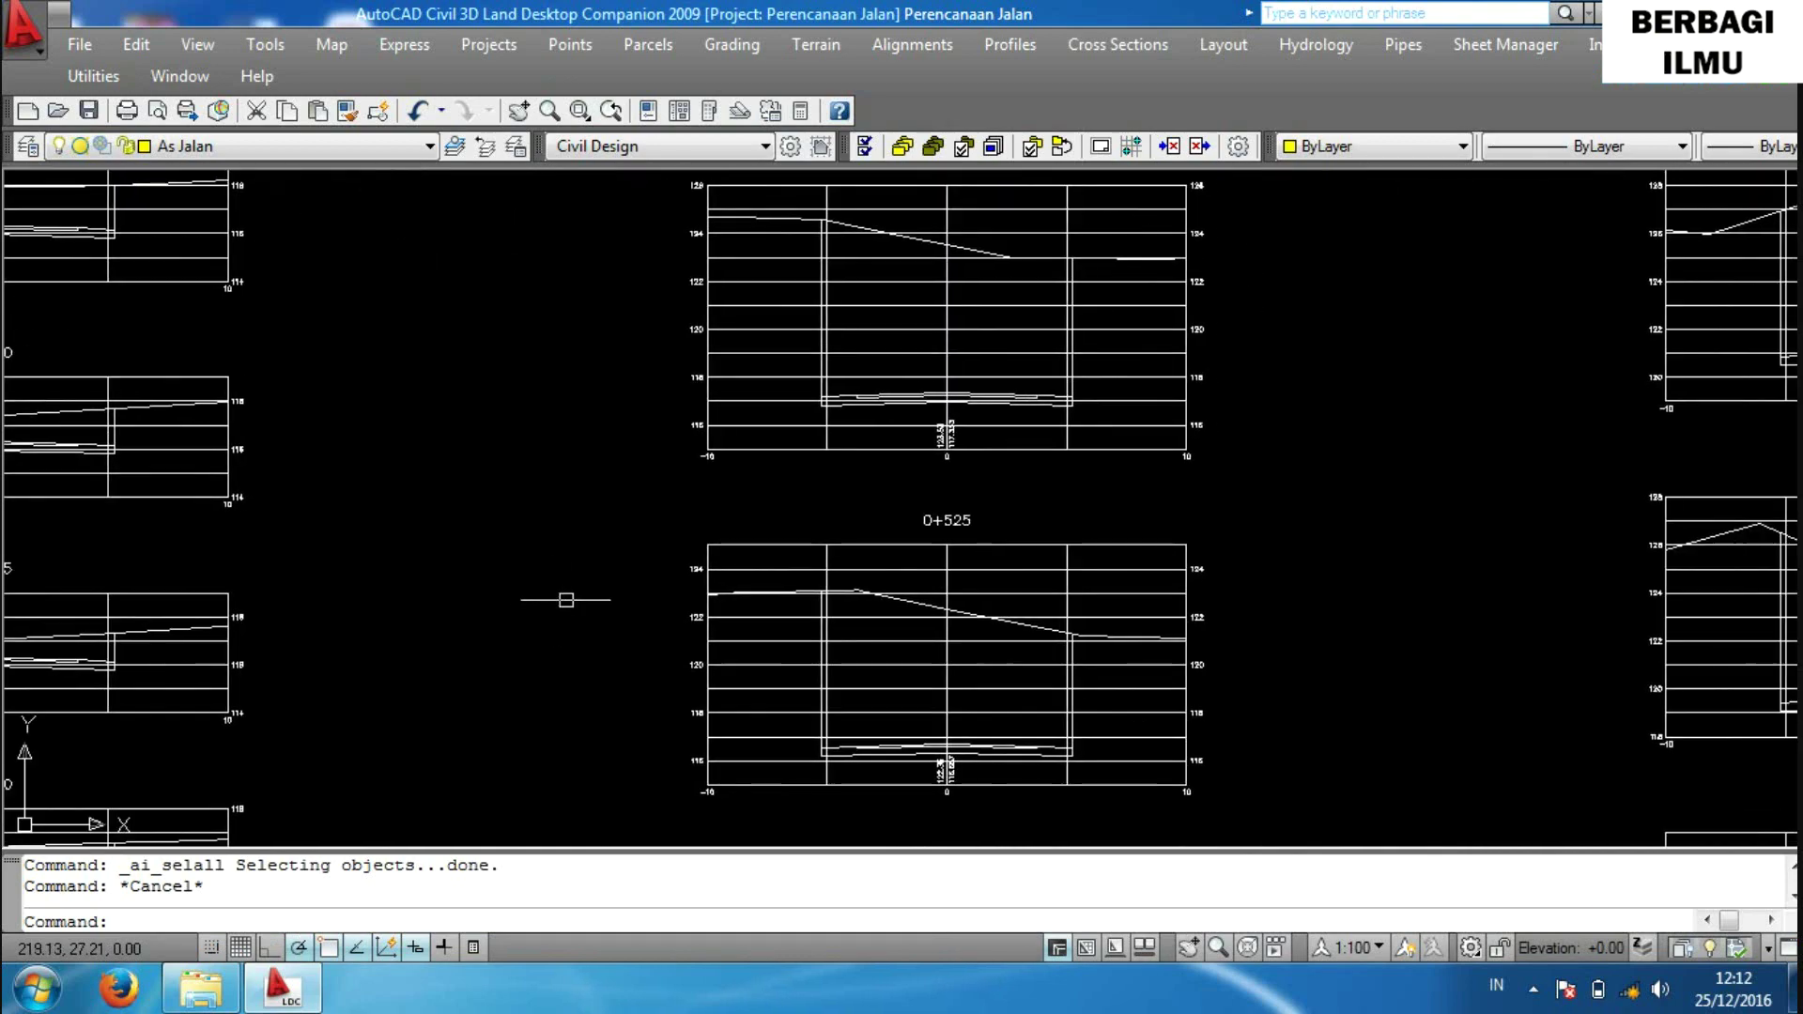
scroll(568, 595, "down", 4)
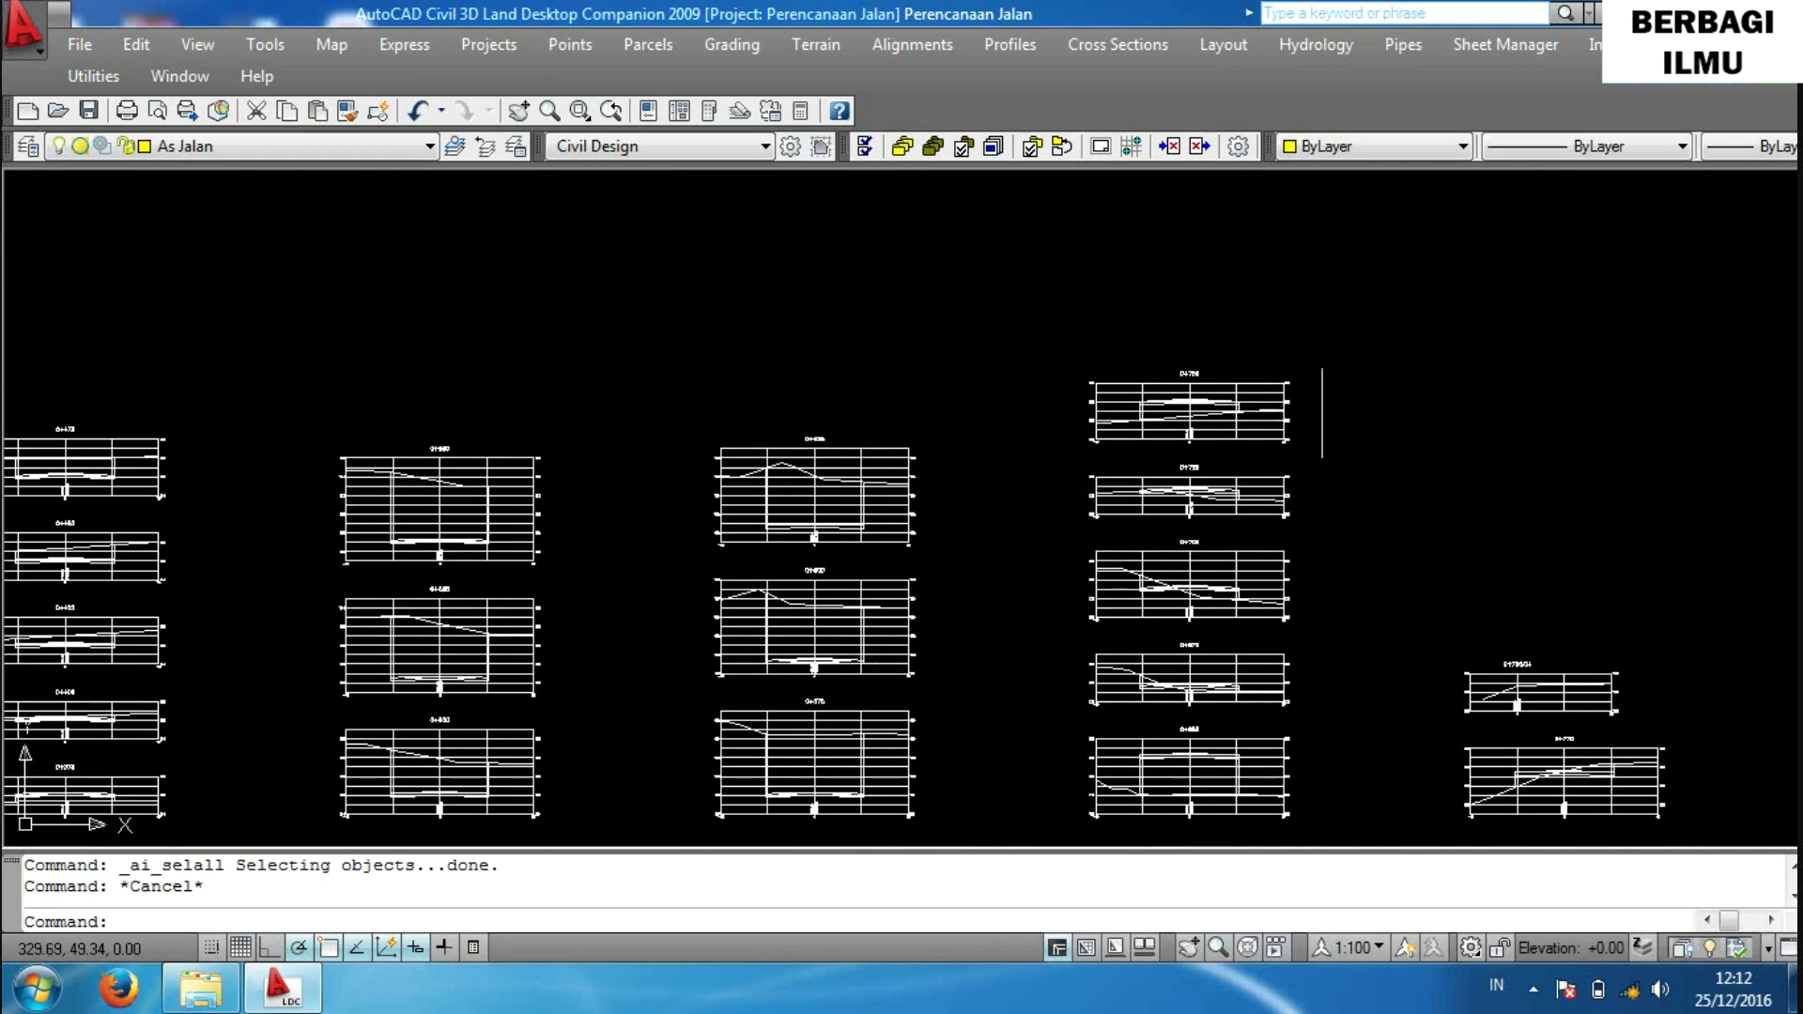
middle_click_drag(1367, 417, 1058, 375)
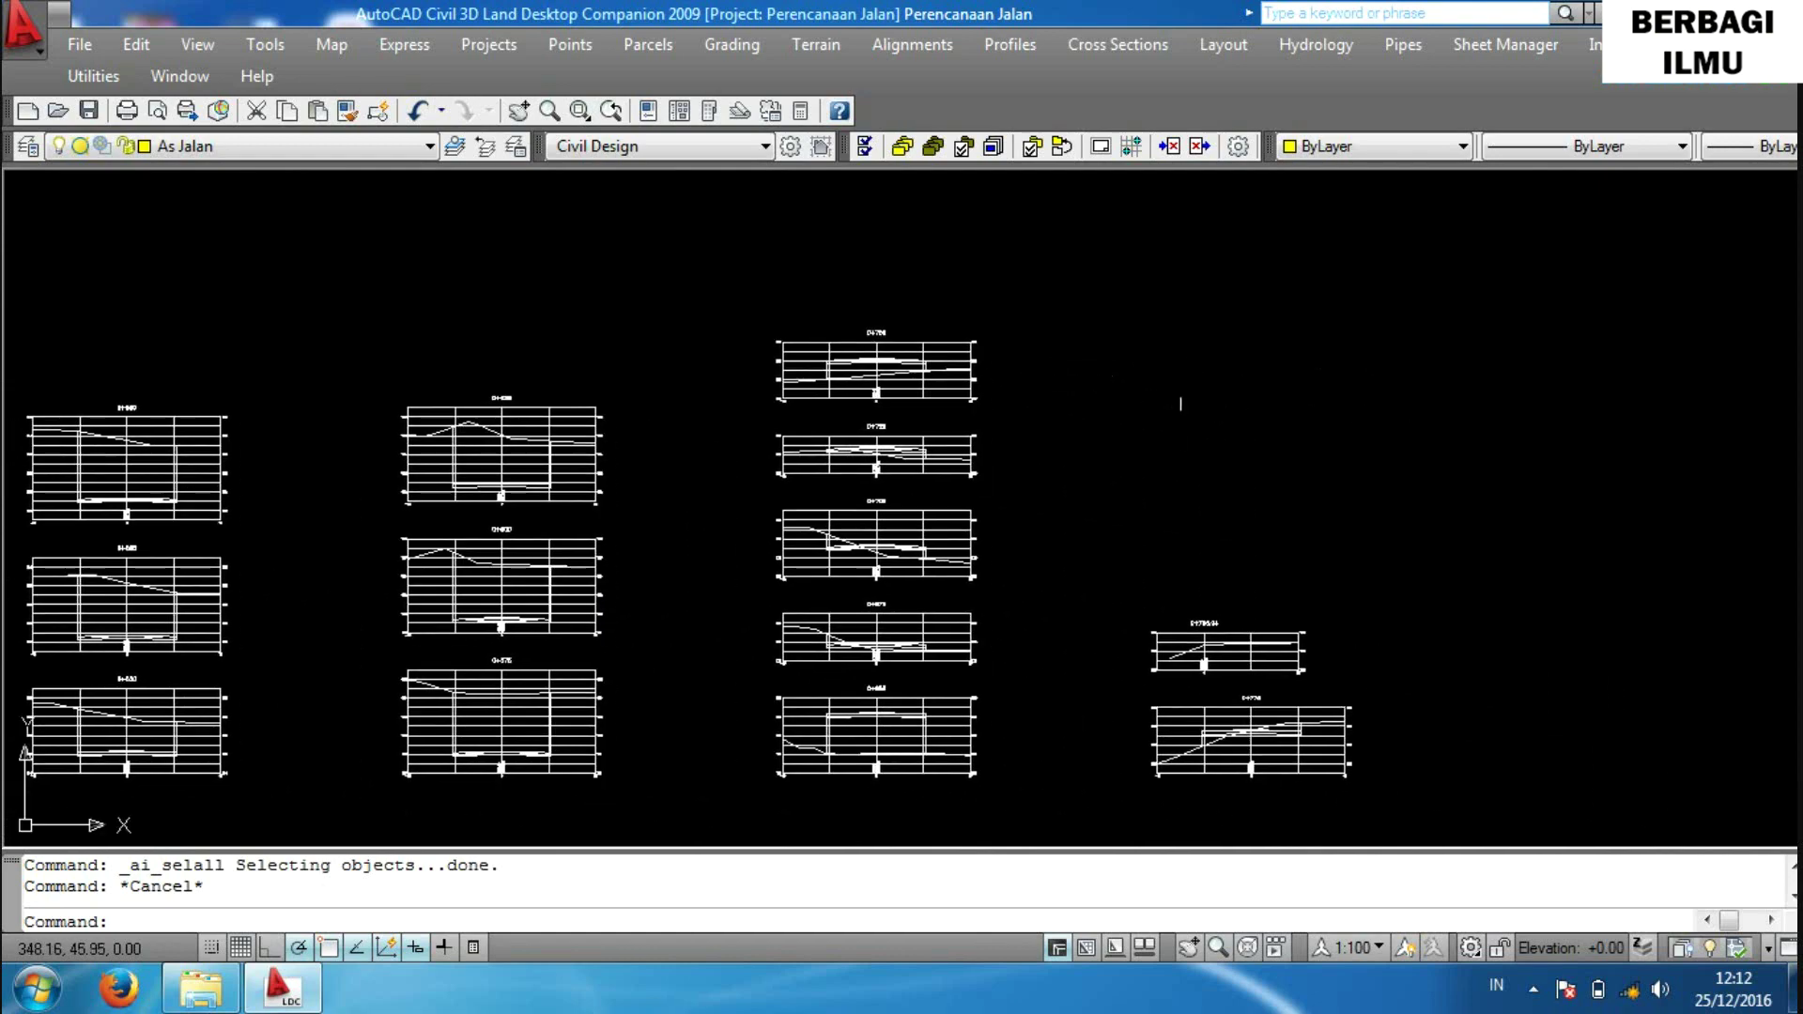
middle_click_drag(1243, 410, 1087, 278)
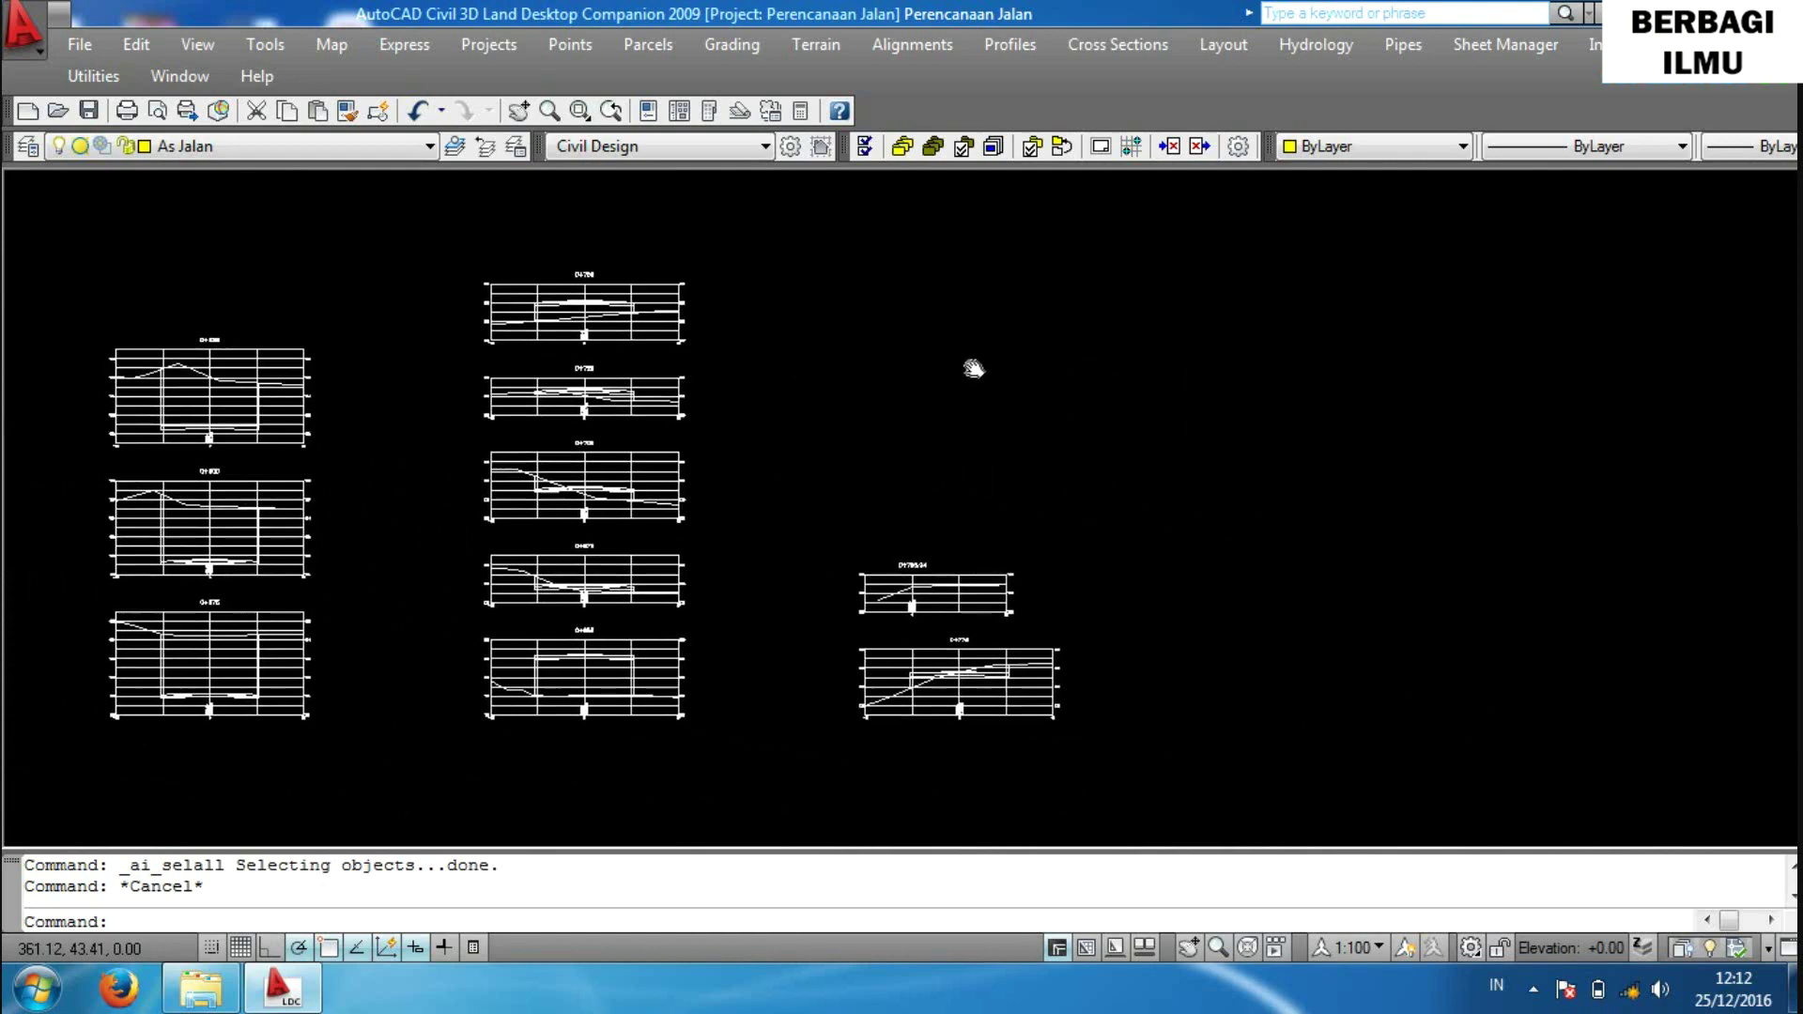
Place an average-end-area volume table for 0.00–785.04, factors 1.00, right of the sections.
left_click(1129, 42)
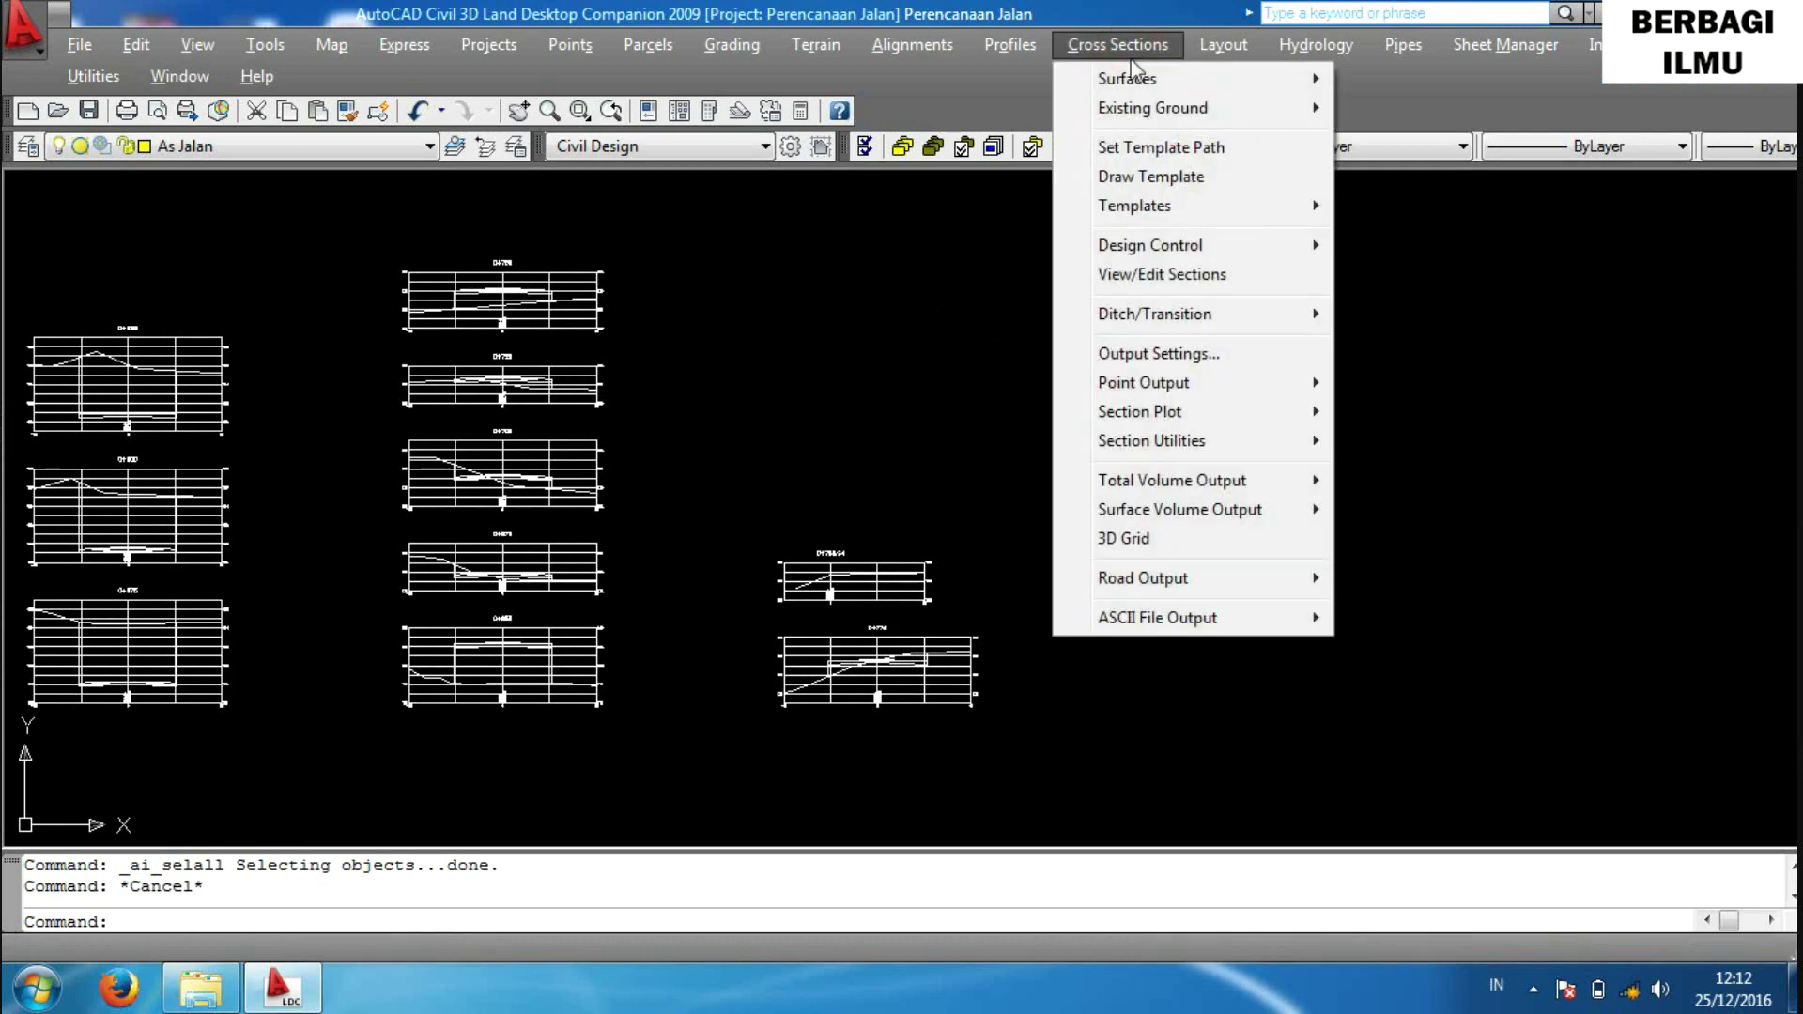
mouse_move(1172, 481)
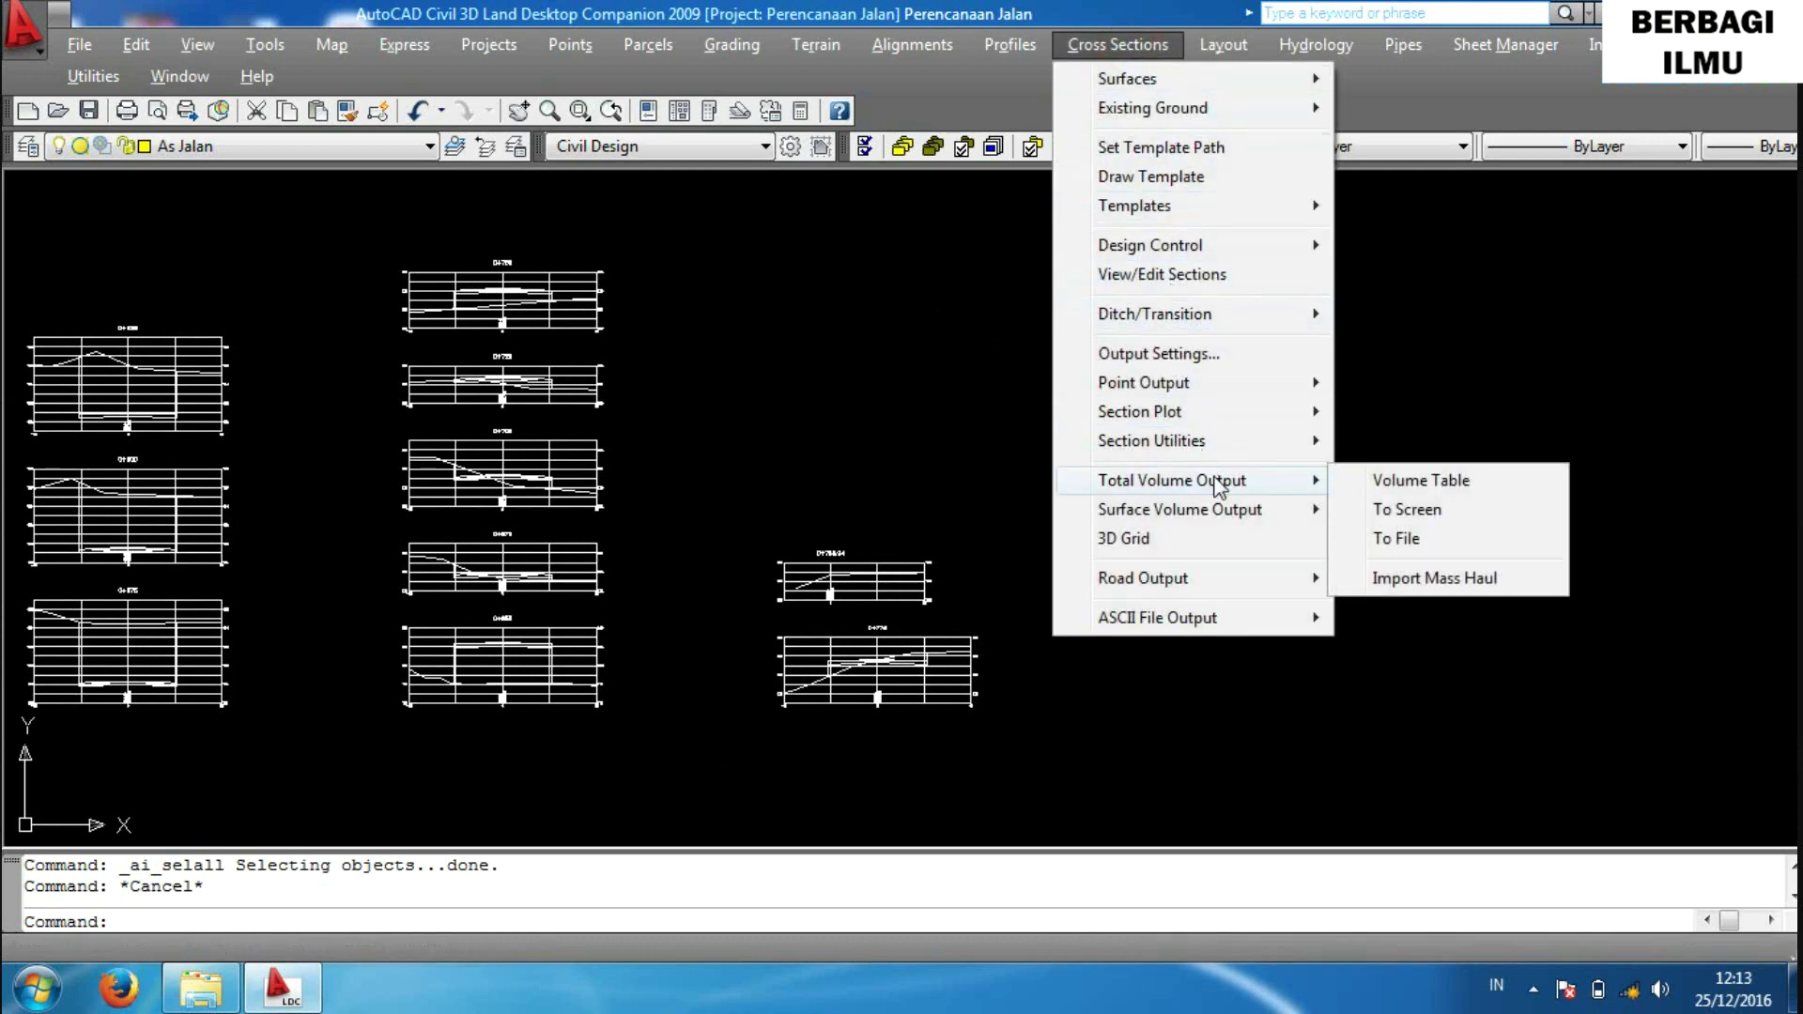
left_click(1417, 471)
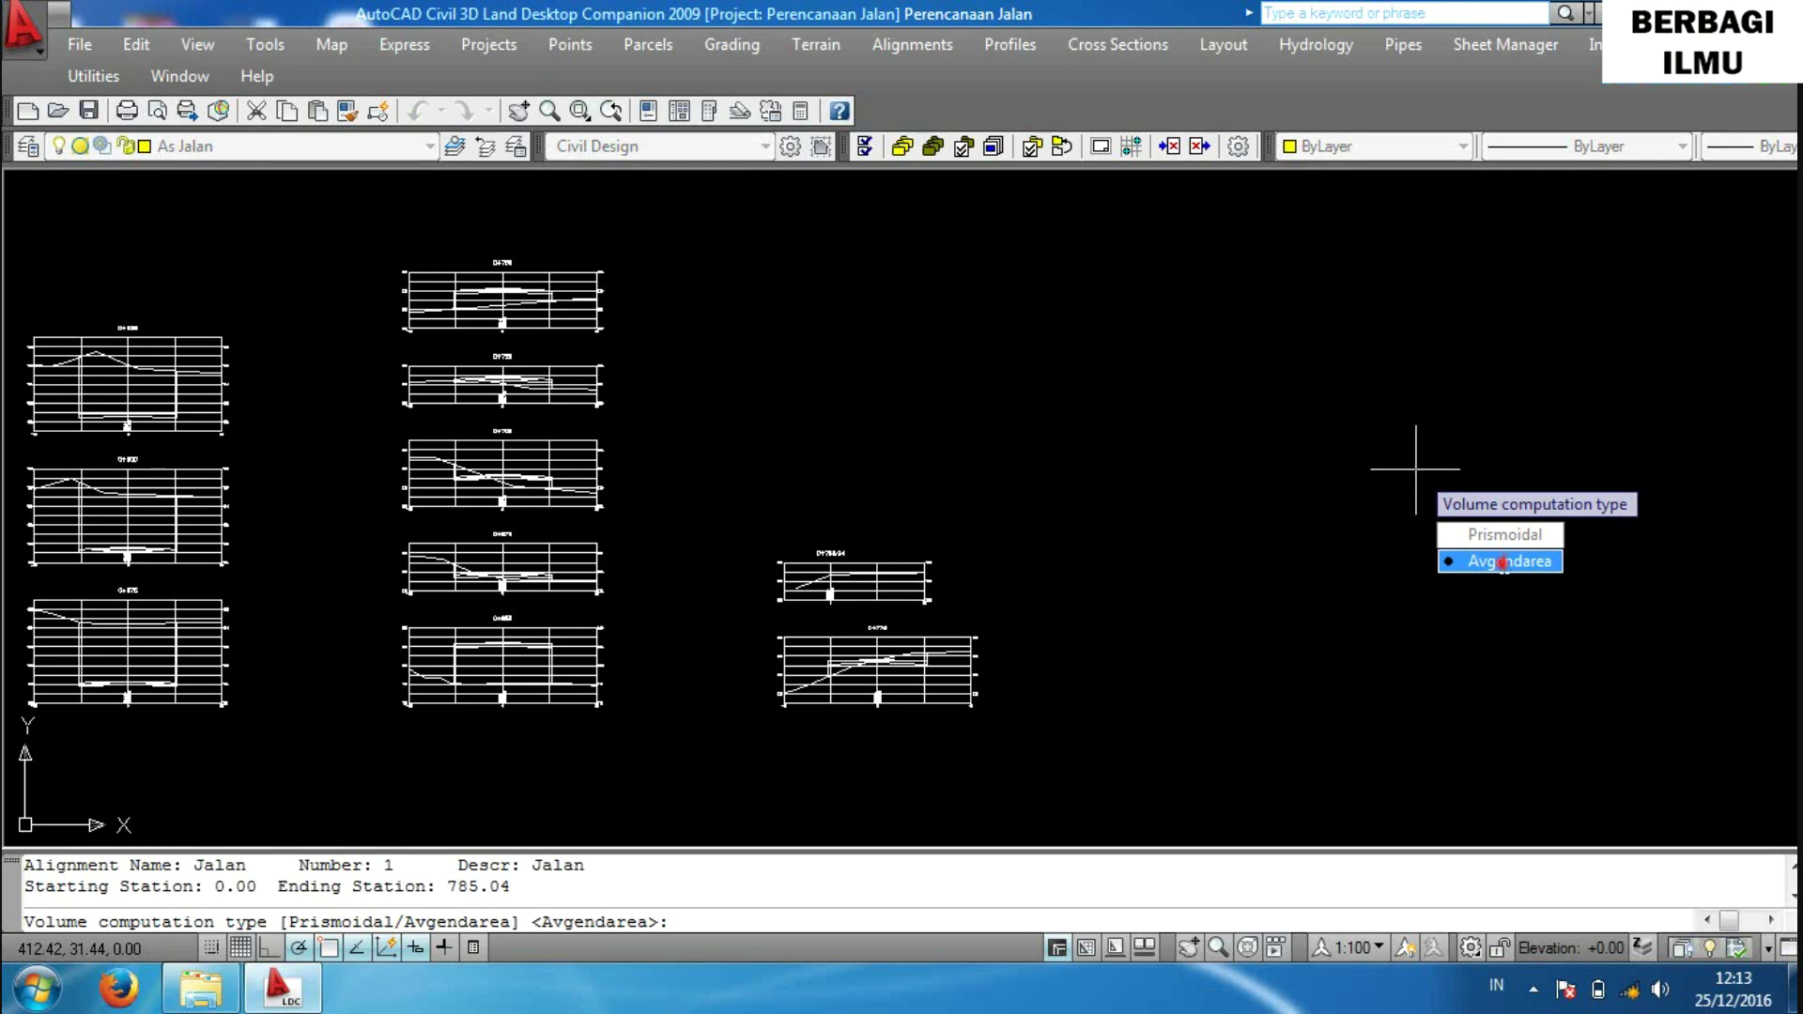
left_click(1502, 562)
left_click(1488, 534)
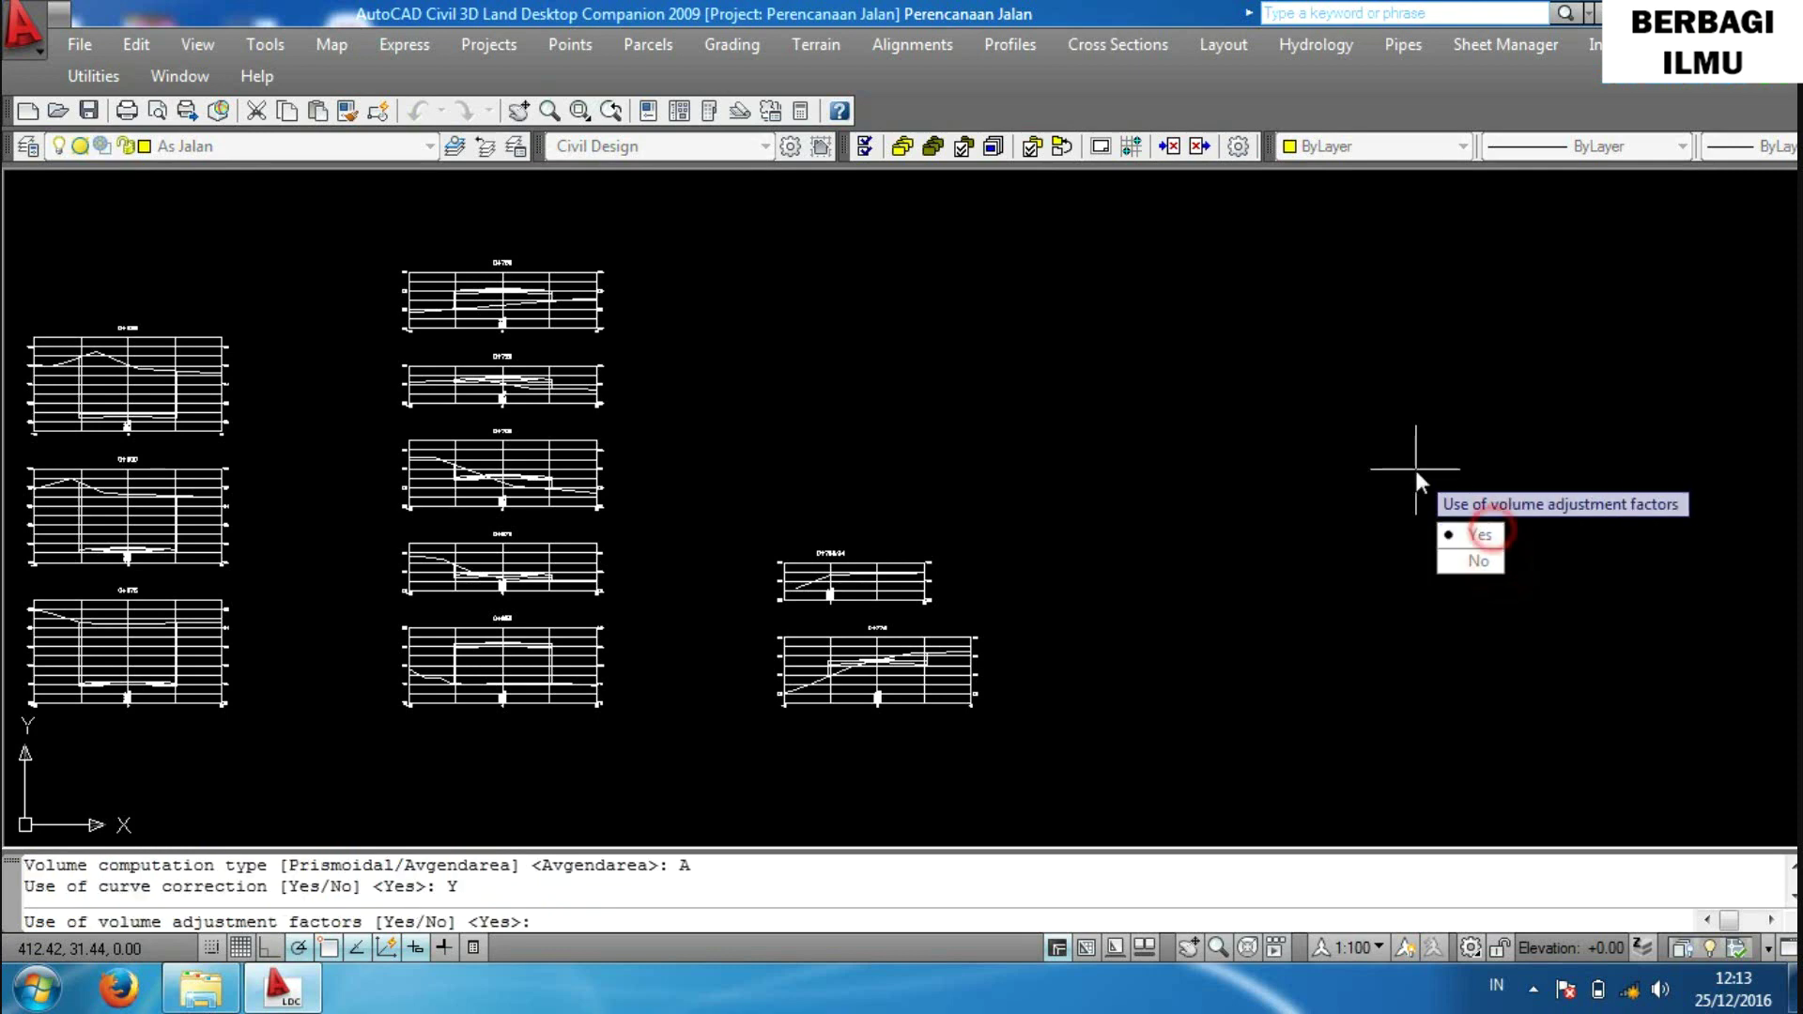
left_click(1476, 533)
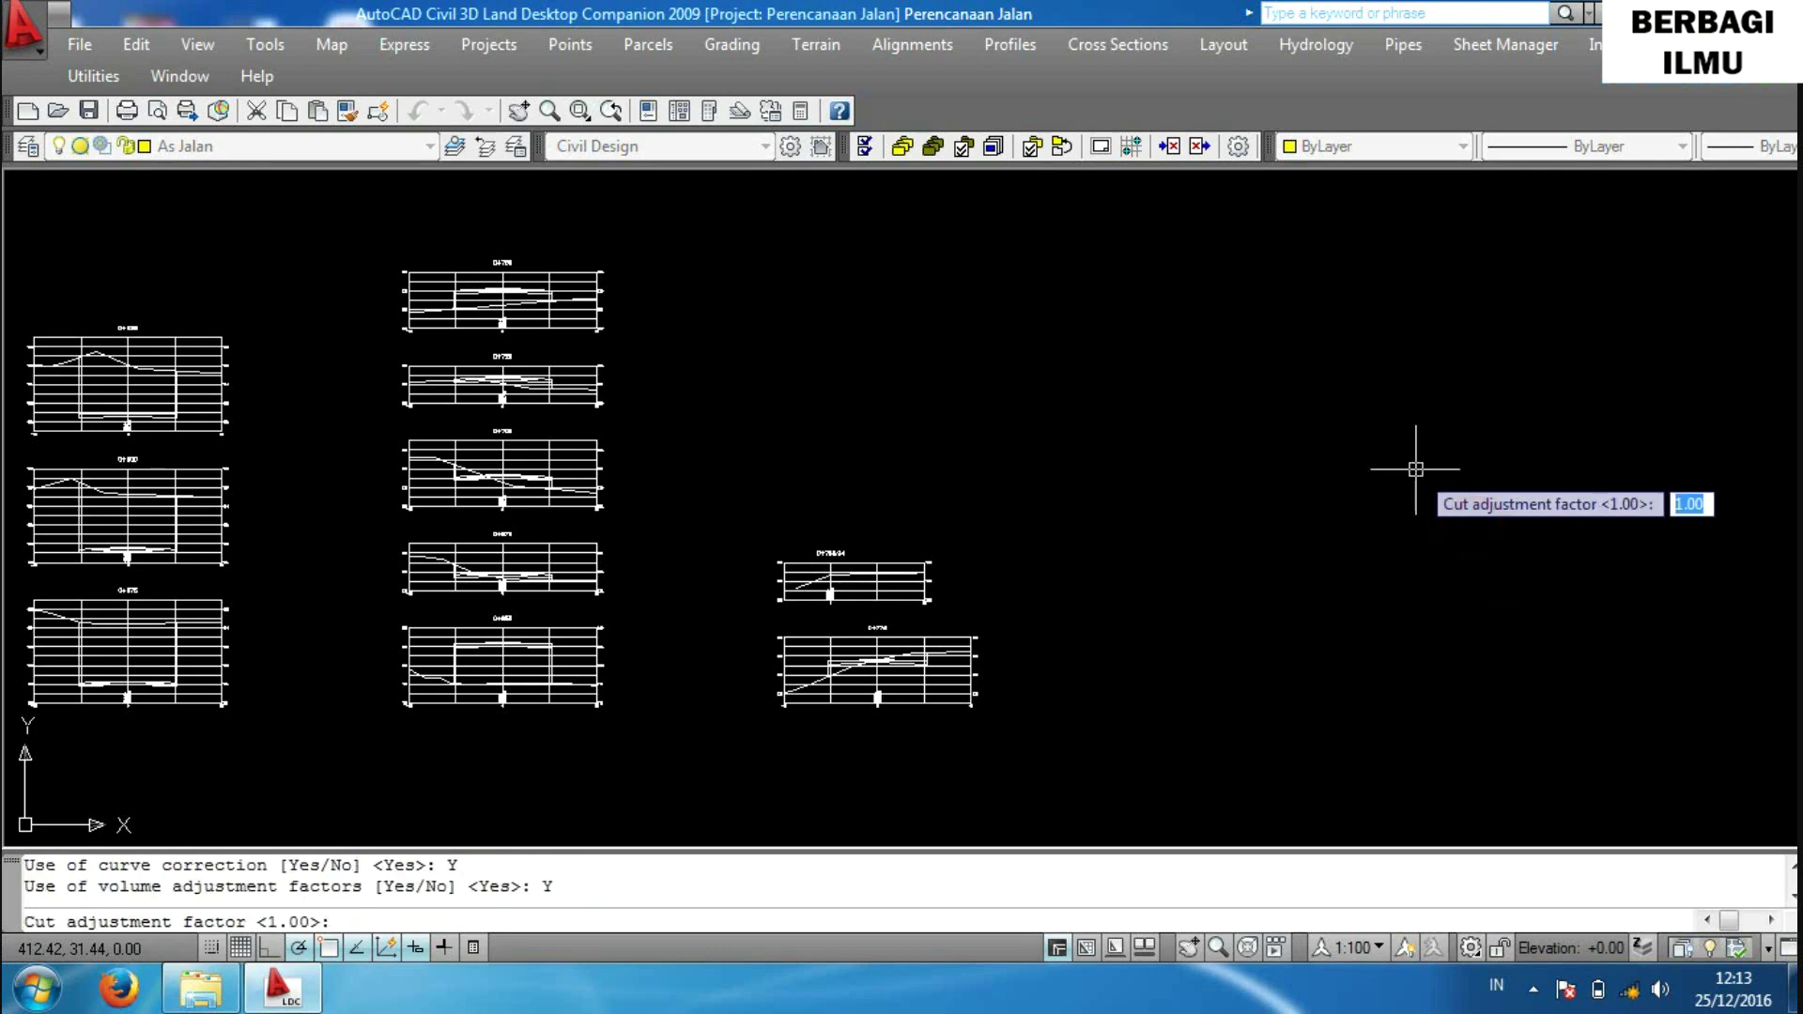
key("Return")
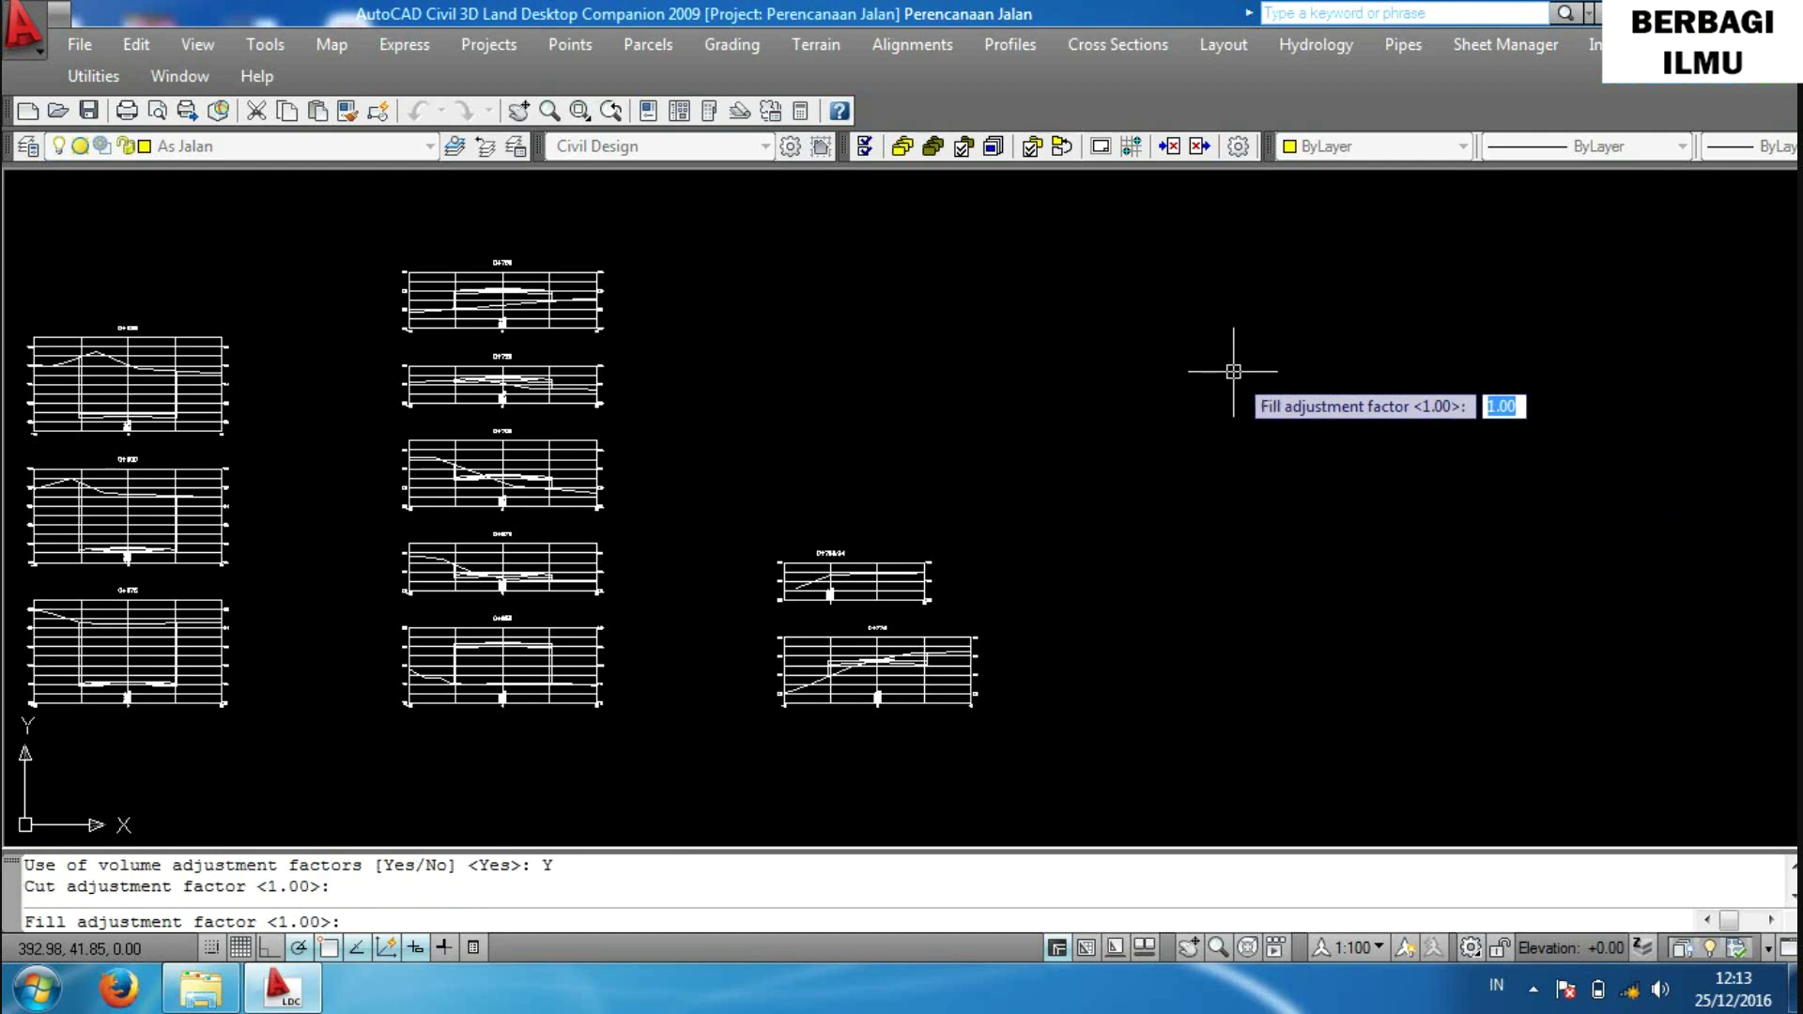
key("Return")
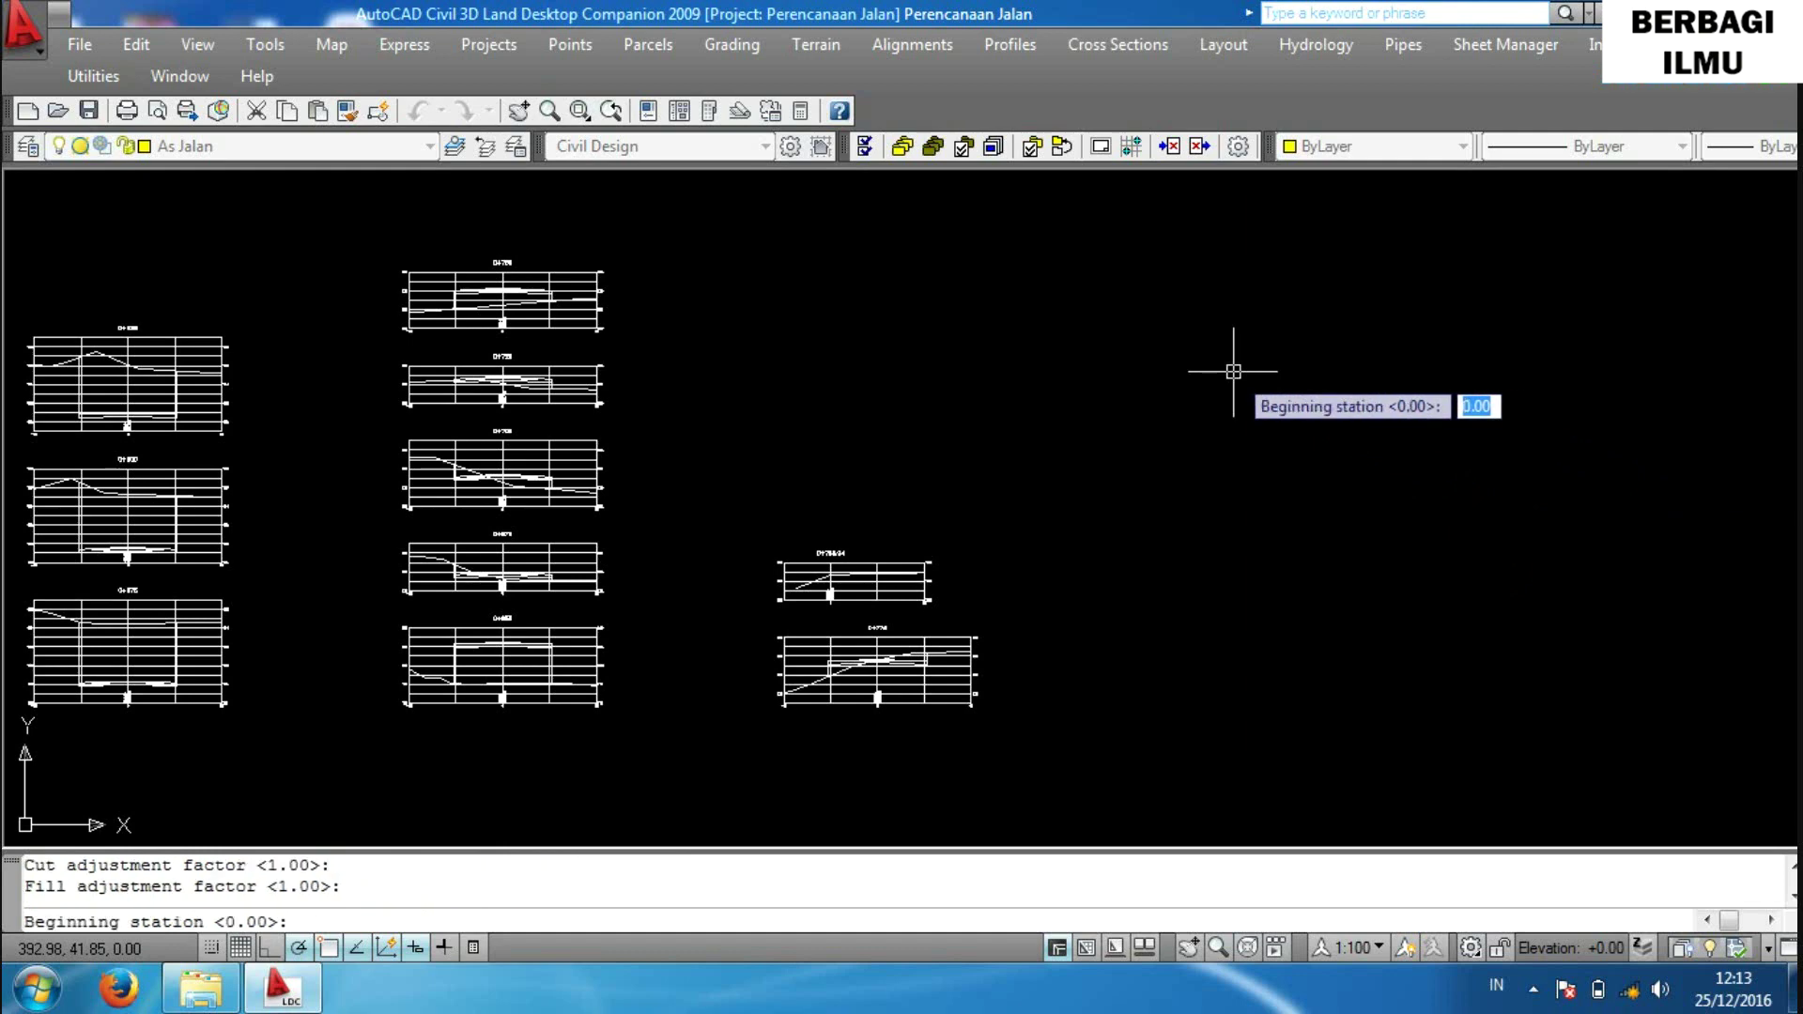
key("Return")
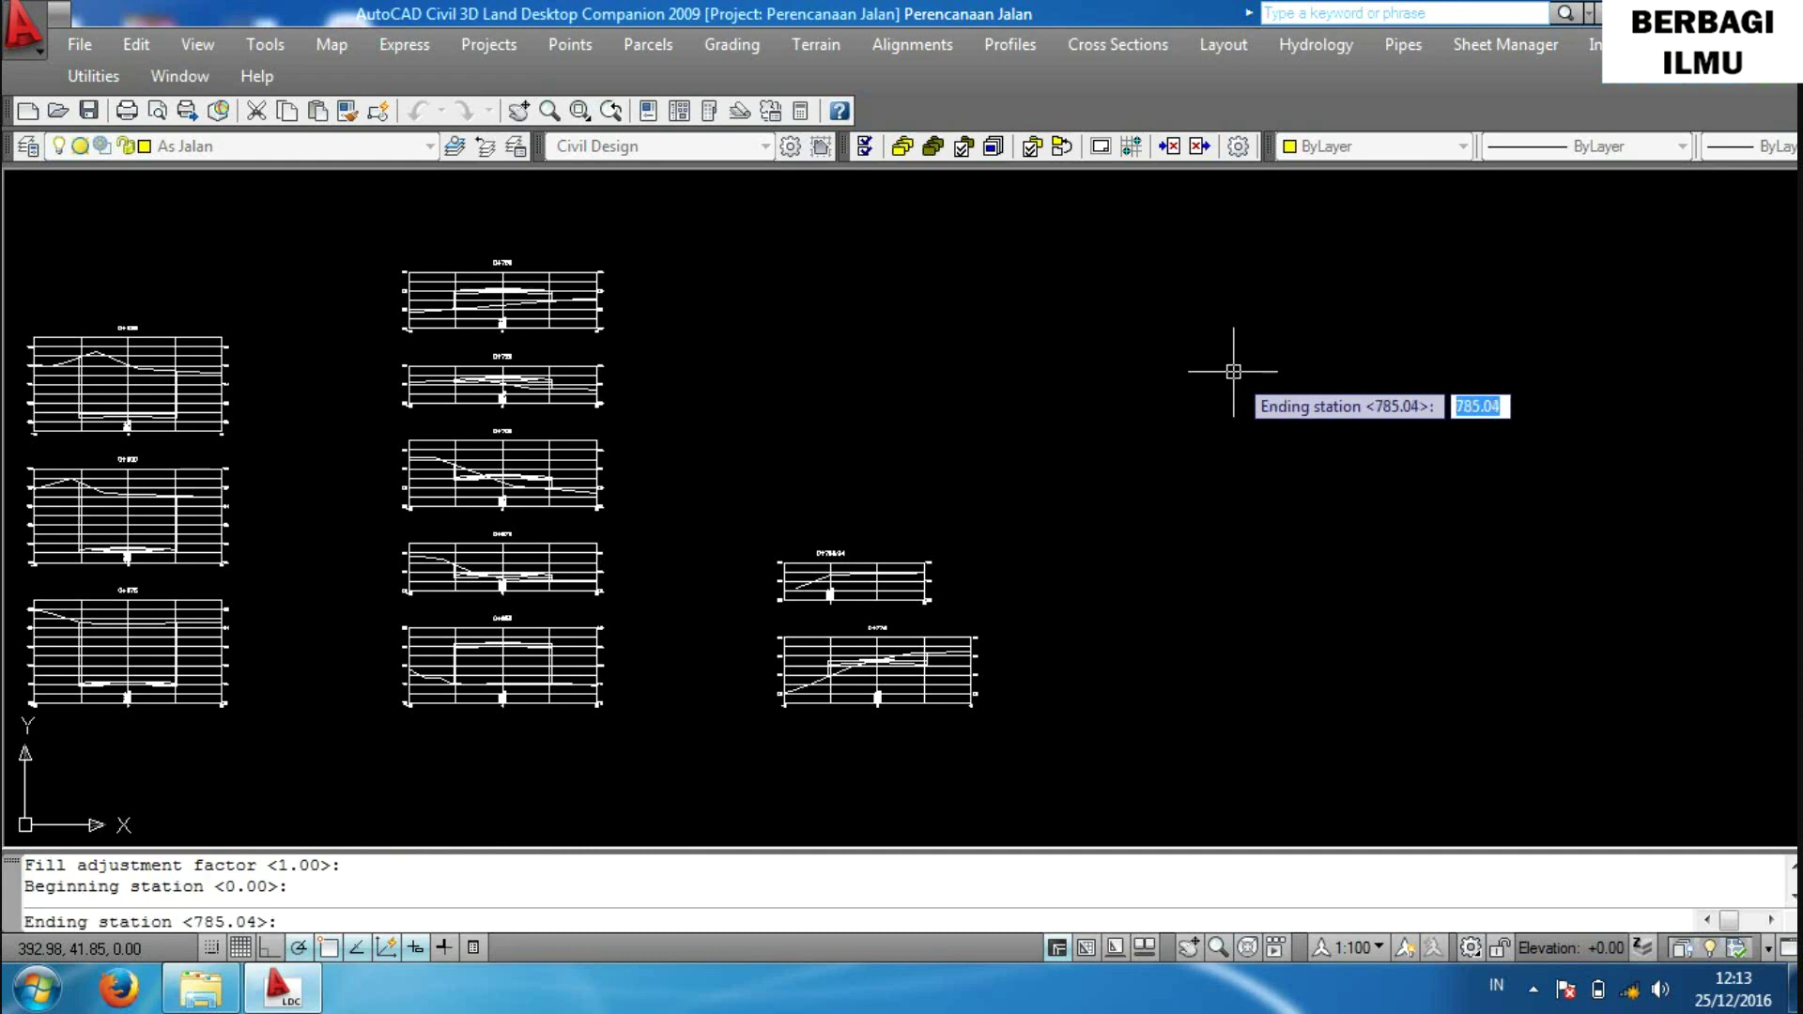
key("Return")
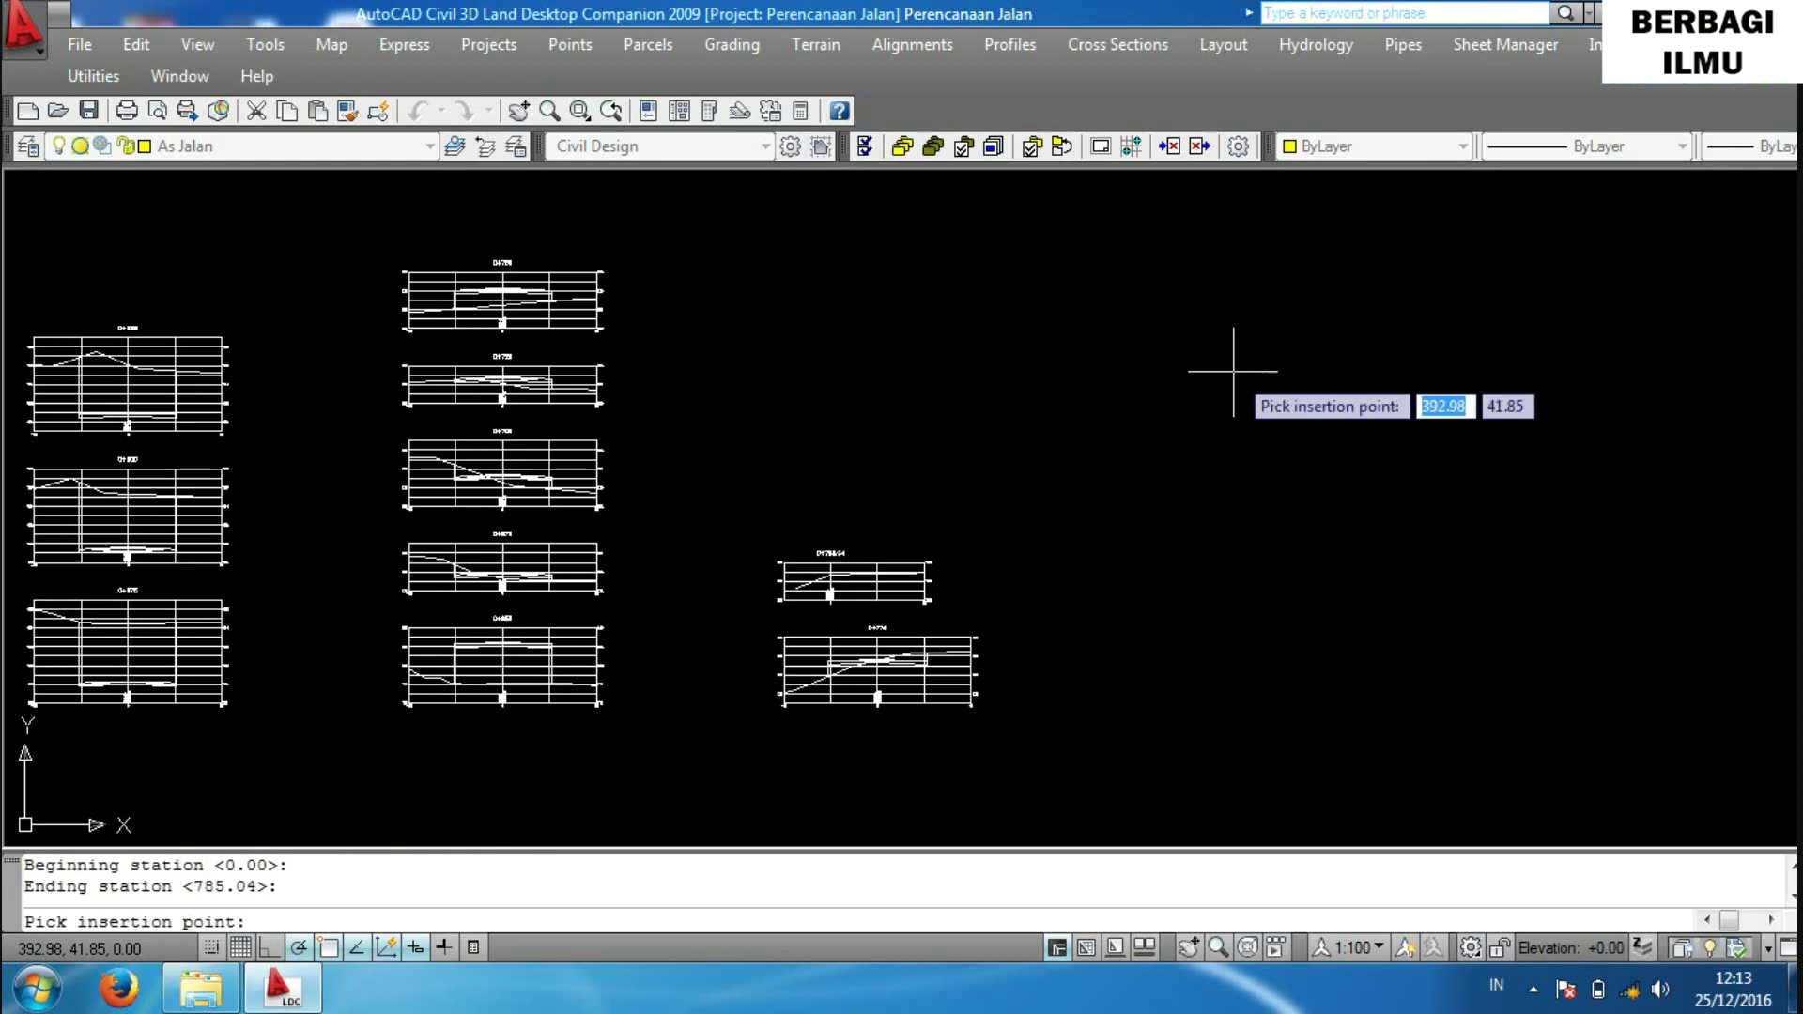
middle_click_drag(1178, 336, 991, 359)
middle_click_drag(1196, 344, 990, 302)
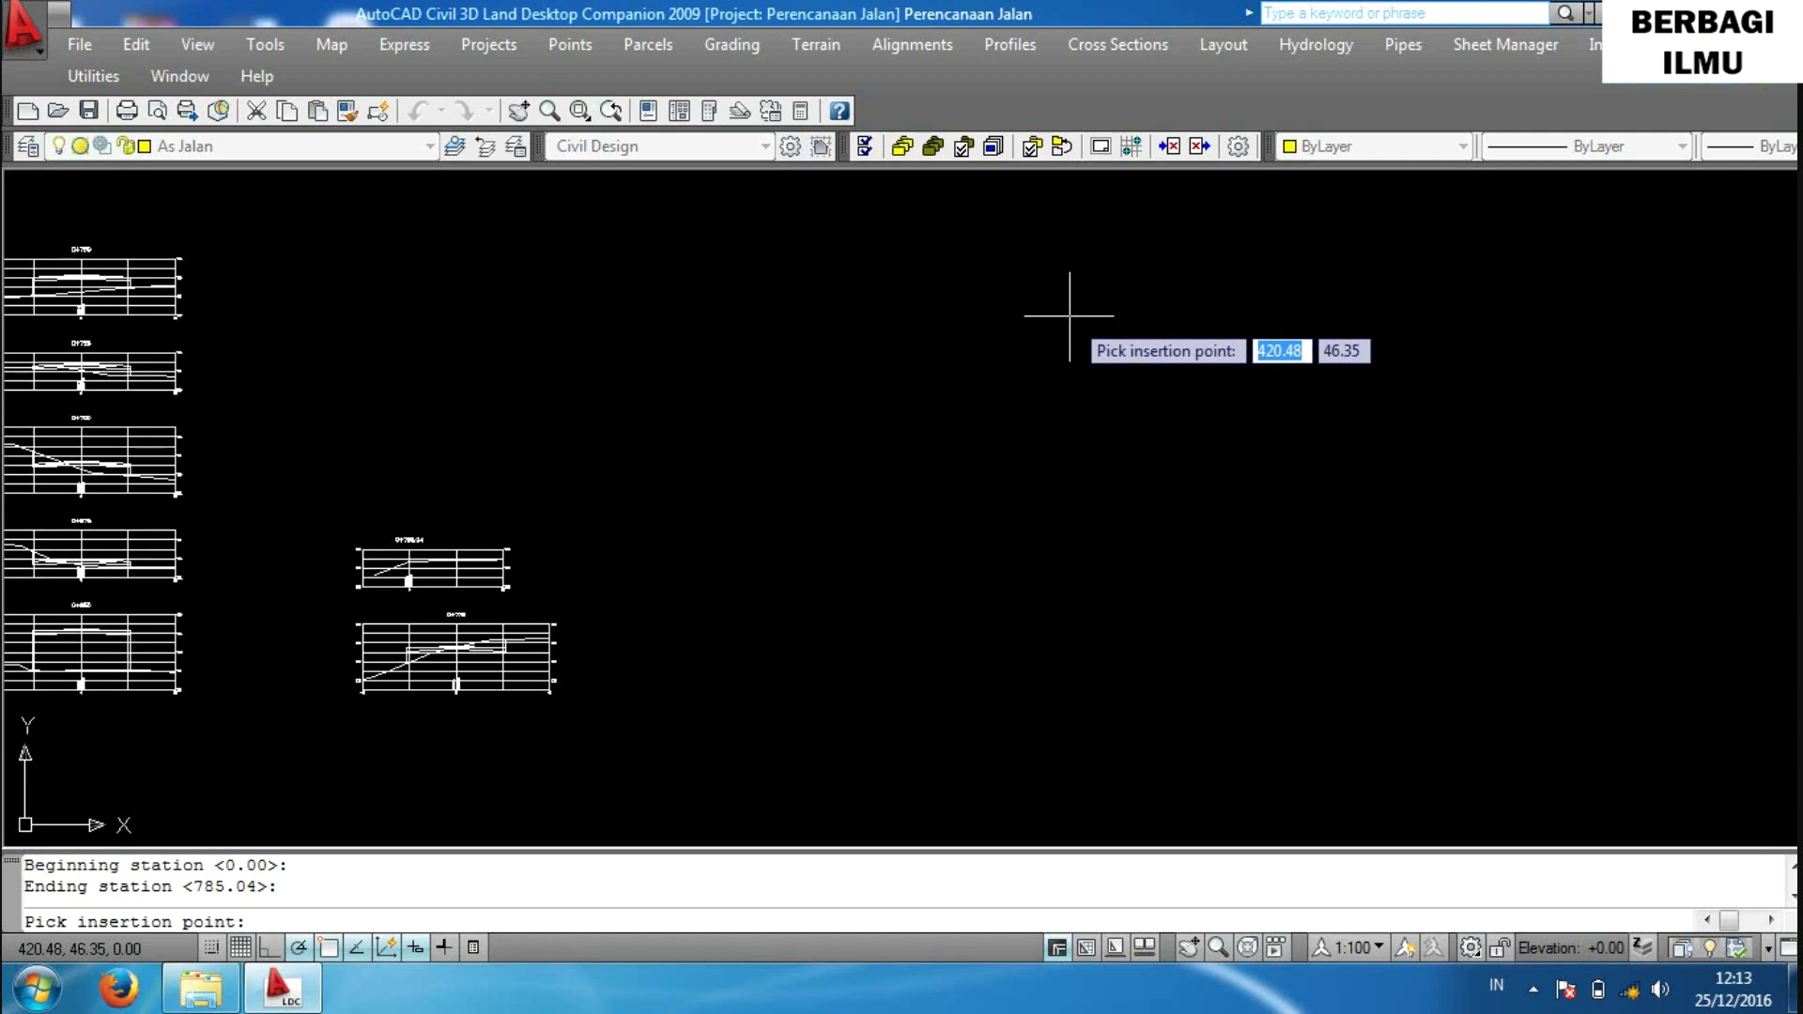
left_click(1070, 317)
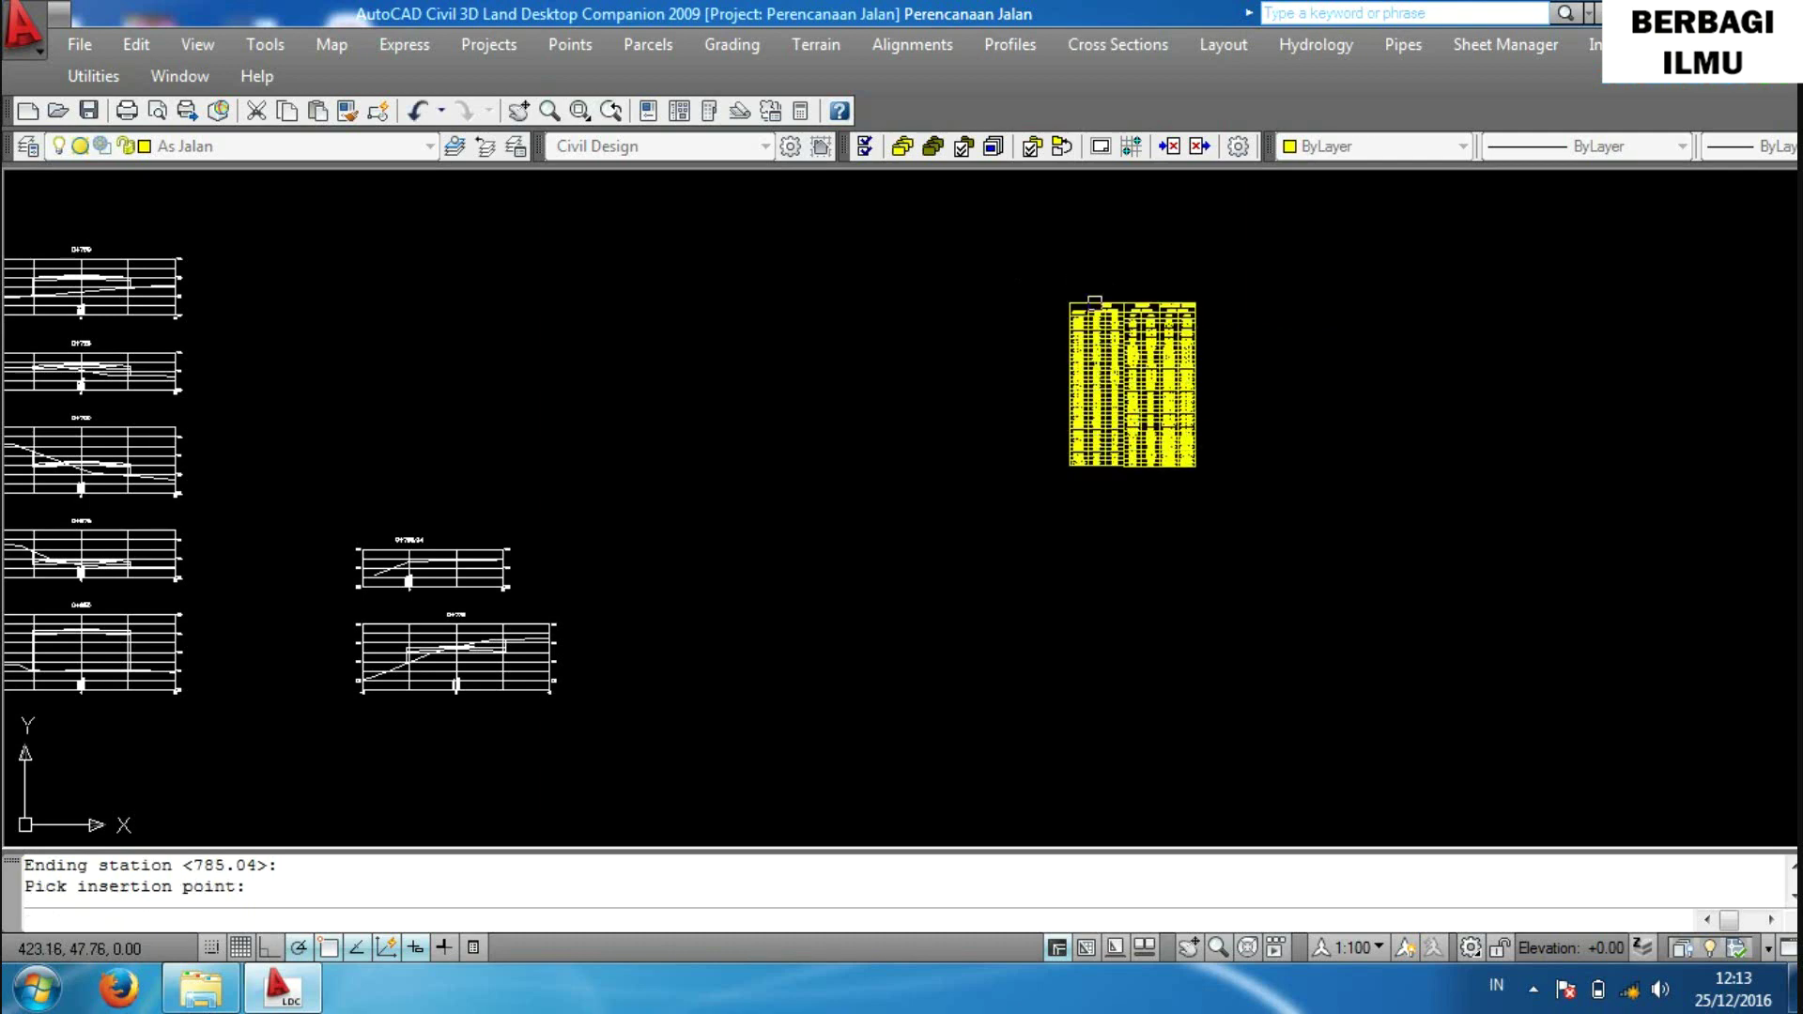
scroll(1178, 399, "up", 2)
scroll(1127, 395, "up", 3)
scroll(1033, 320, "up", 1)
scroll(939, 263, "up", 4)
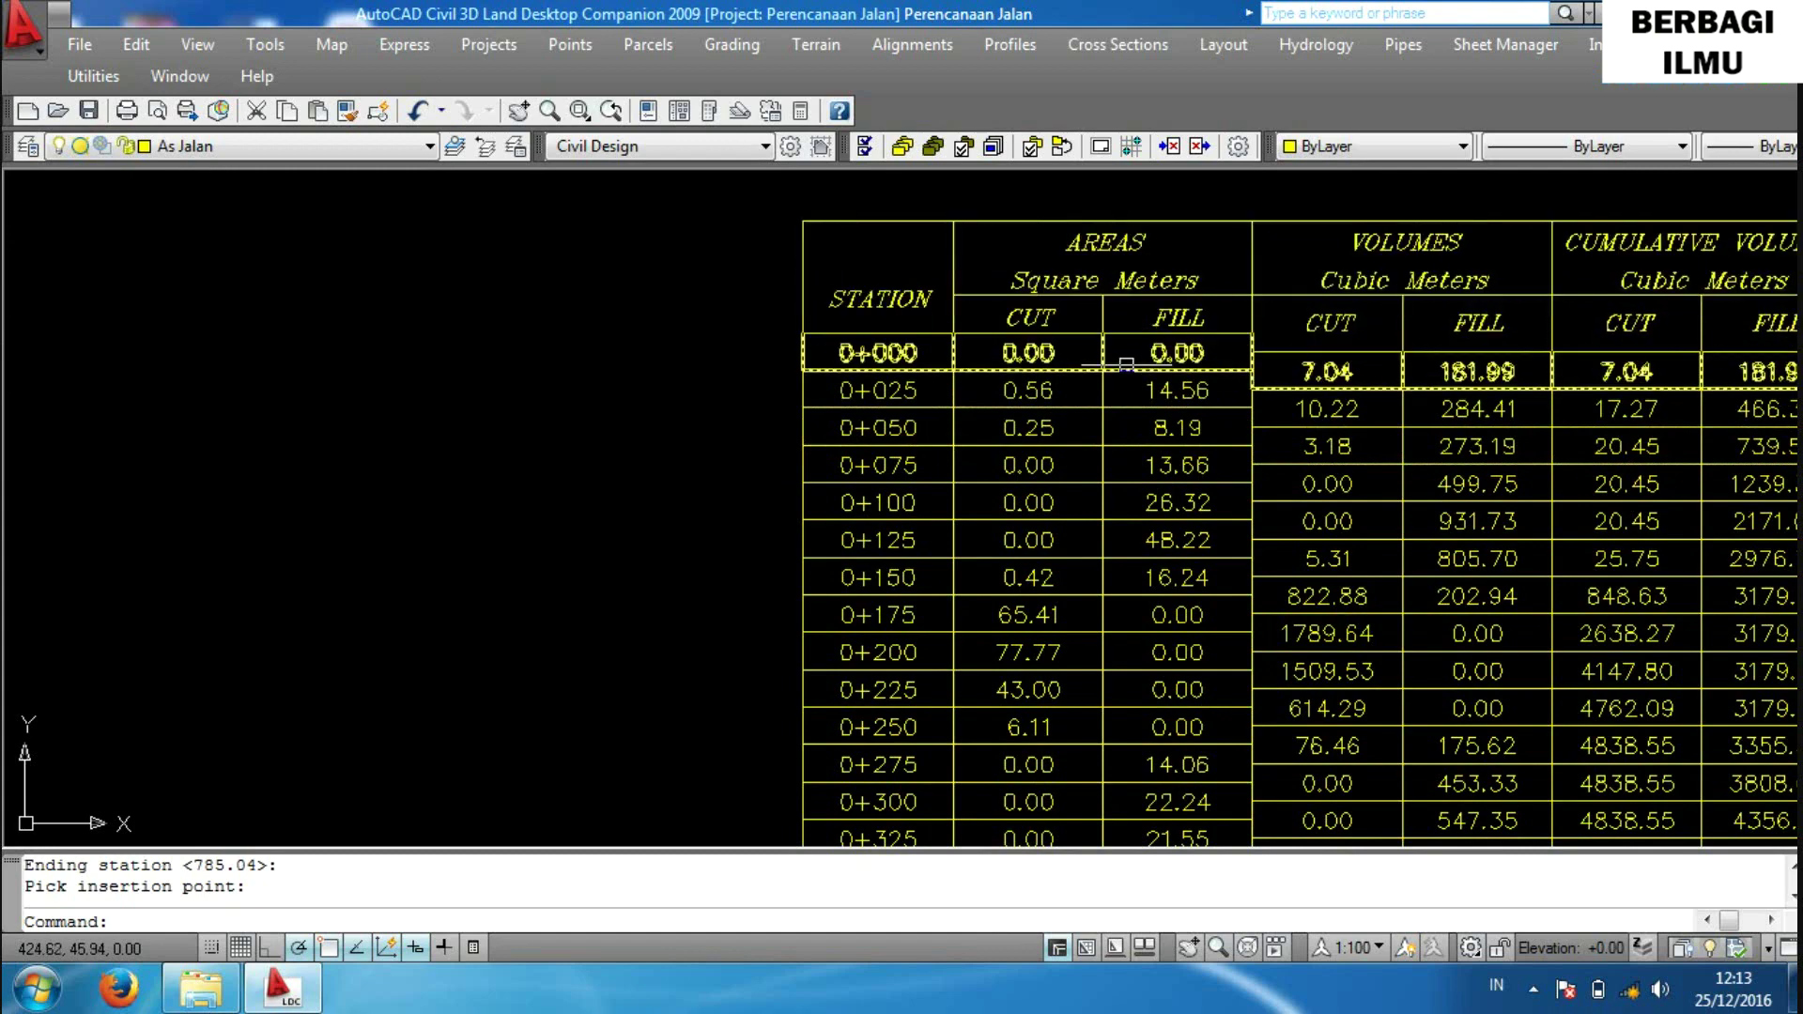
middle_click_drag(1530, 274, 1146, 280)
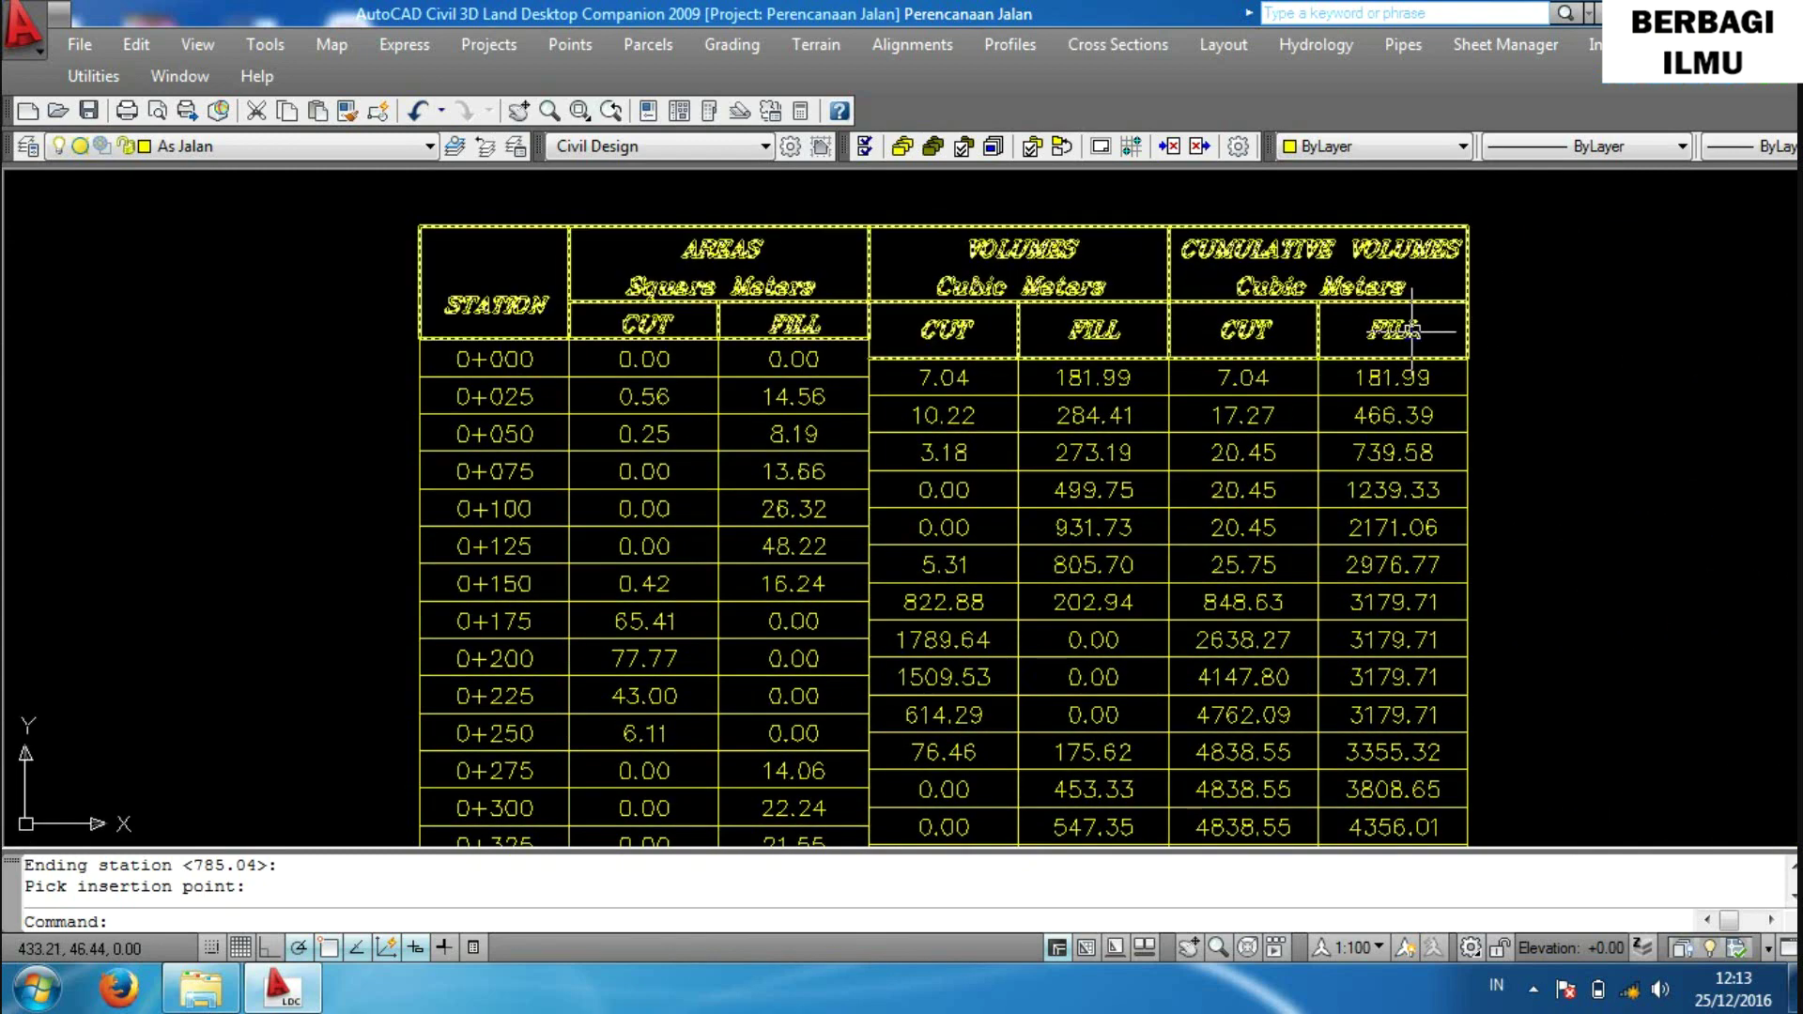
scroll(1492, 394, "down", 3)
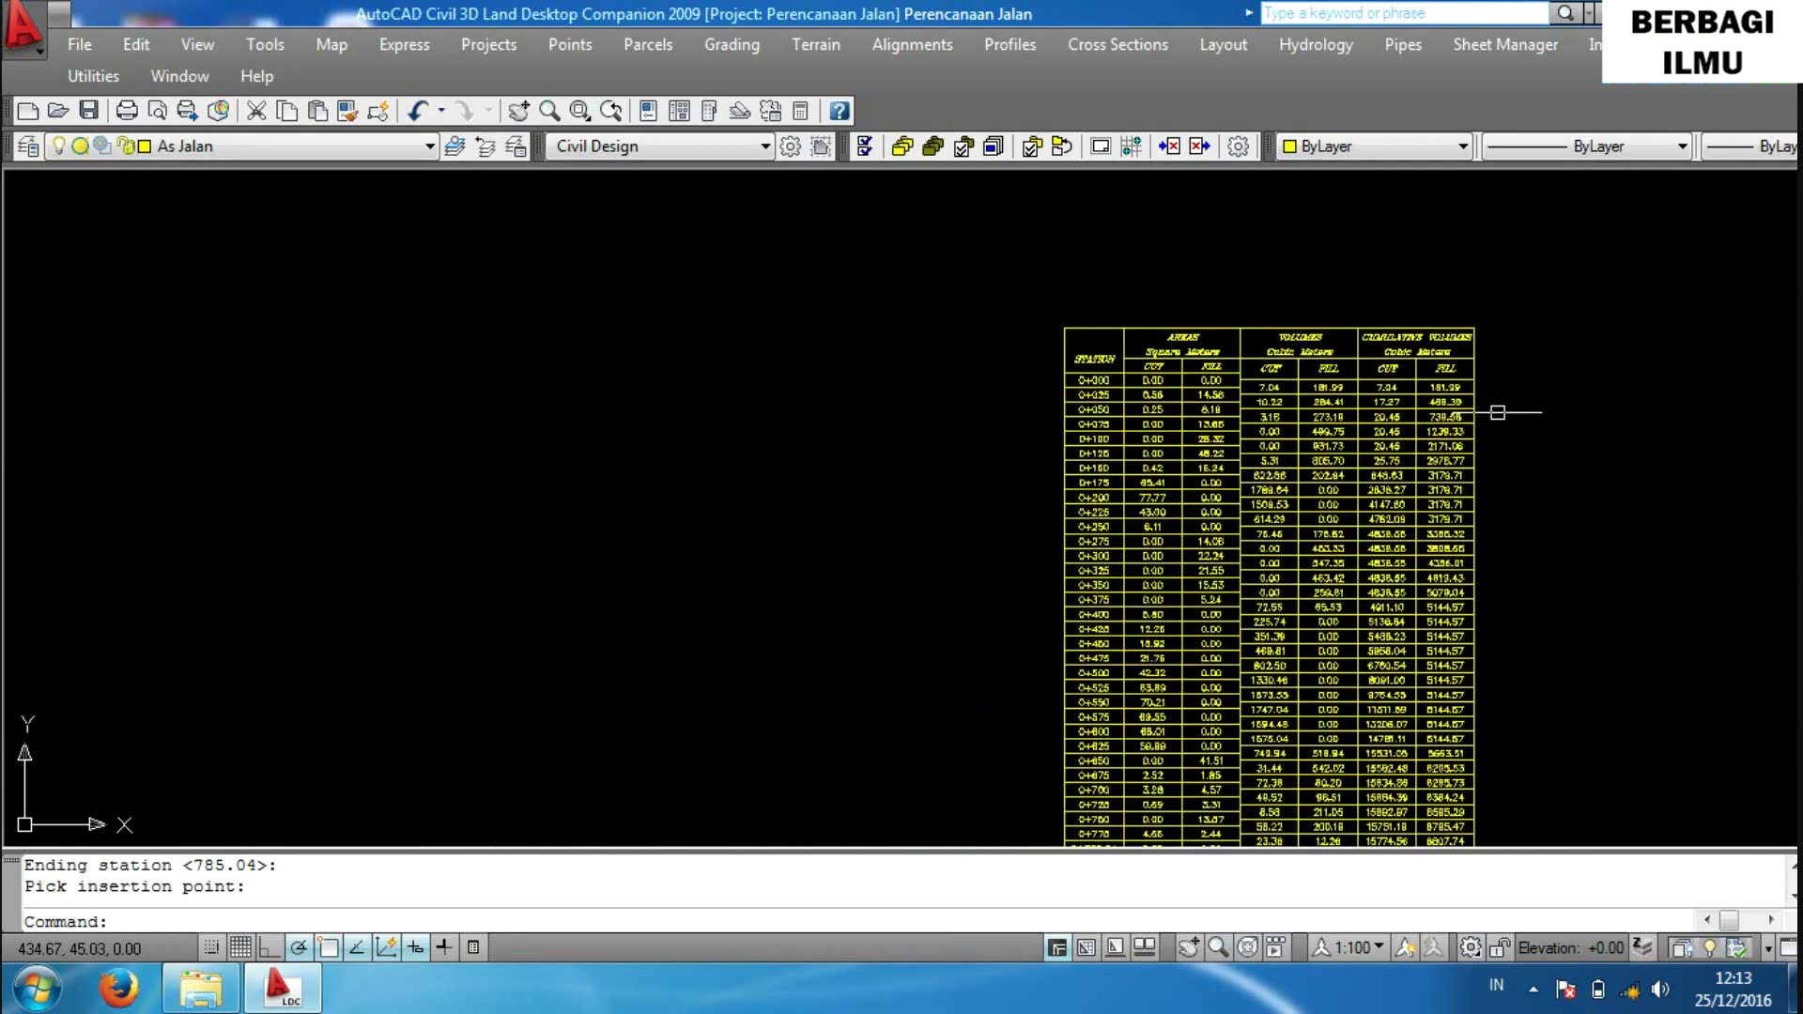
middle_click_drag(1541, 454, 1367, 347)
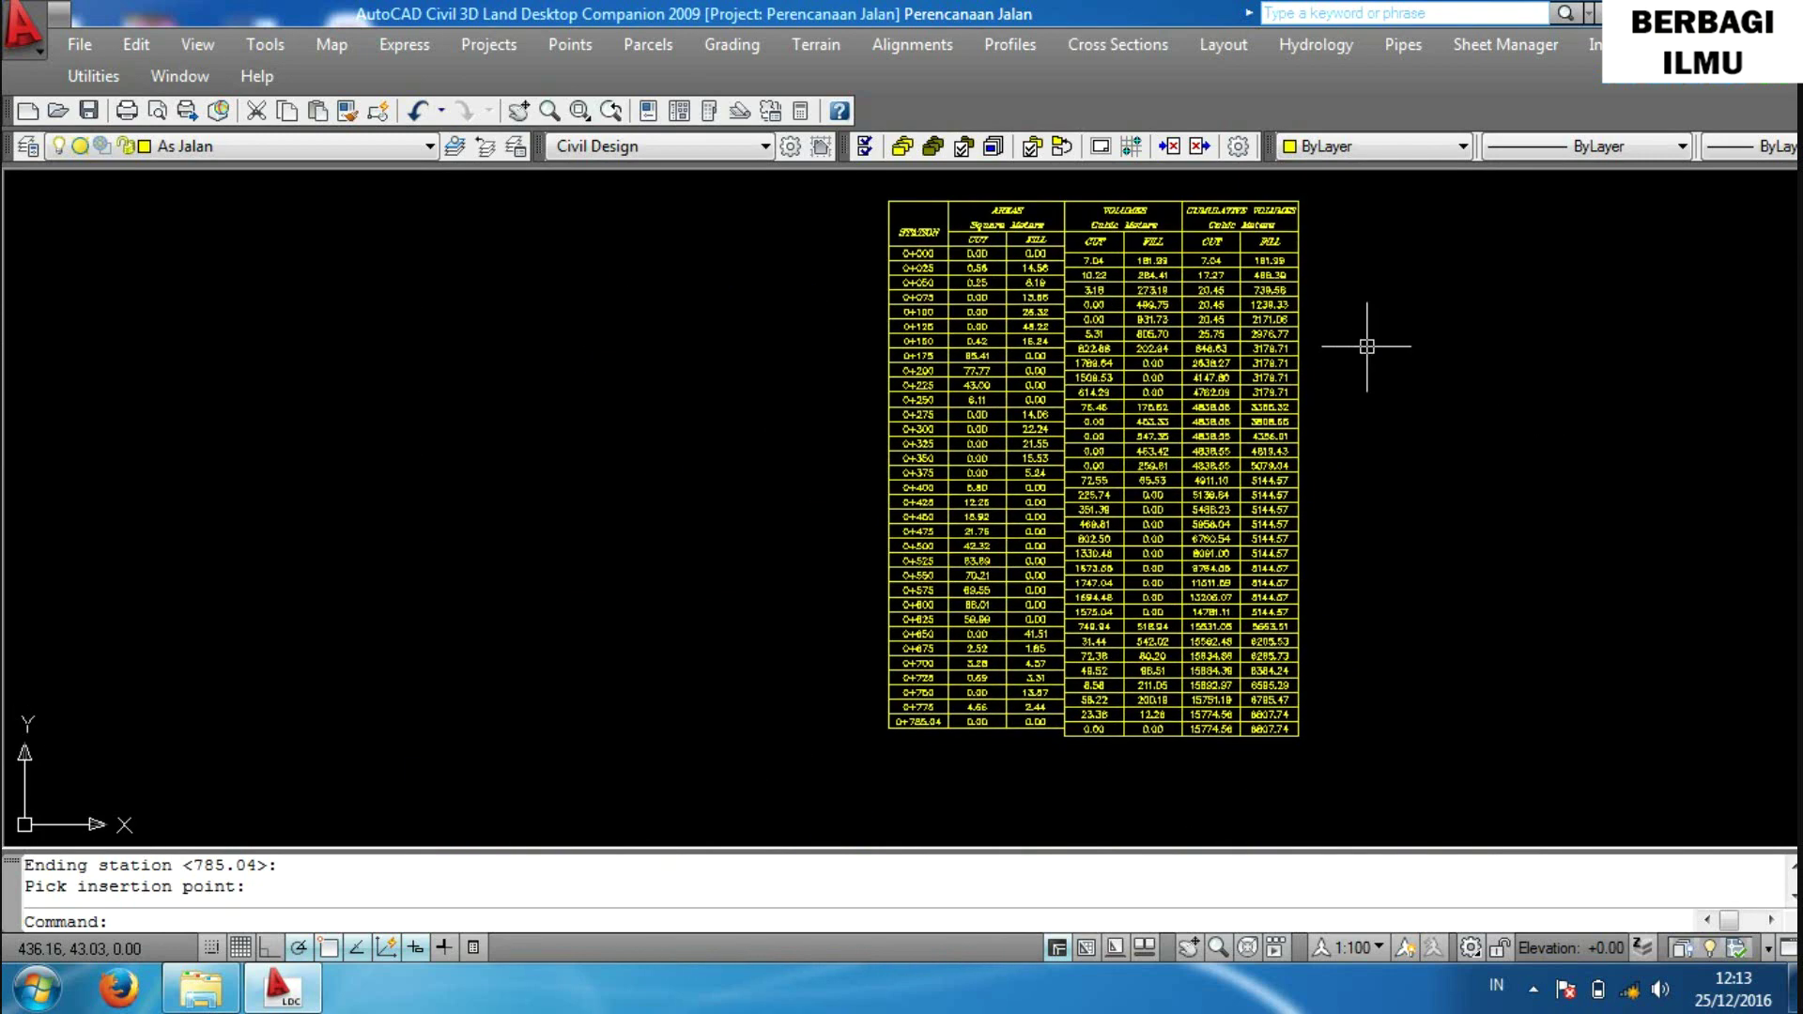
middle_click_drag(1366, 347, 1224, 372)
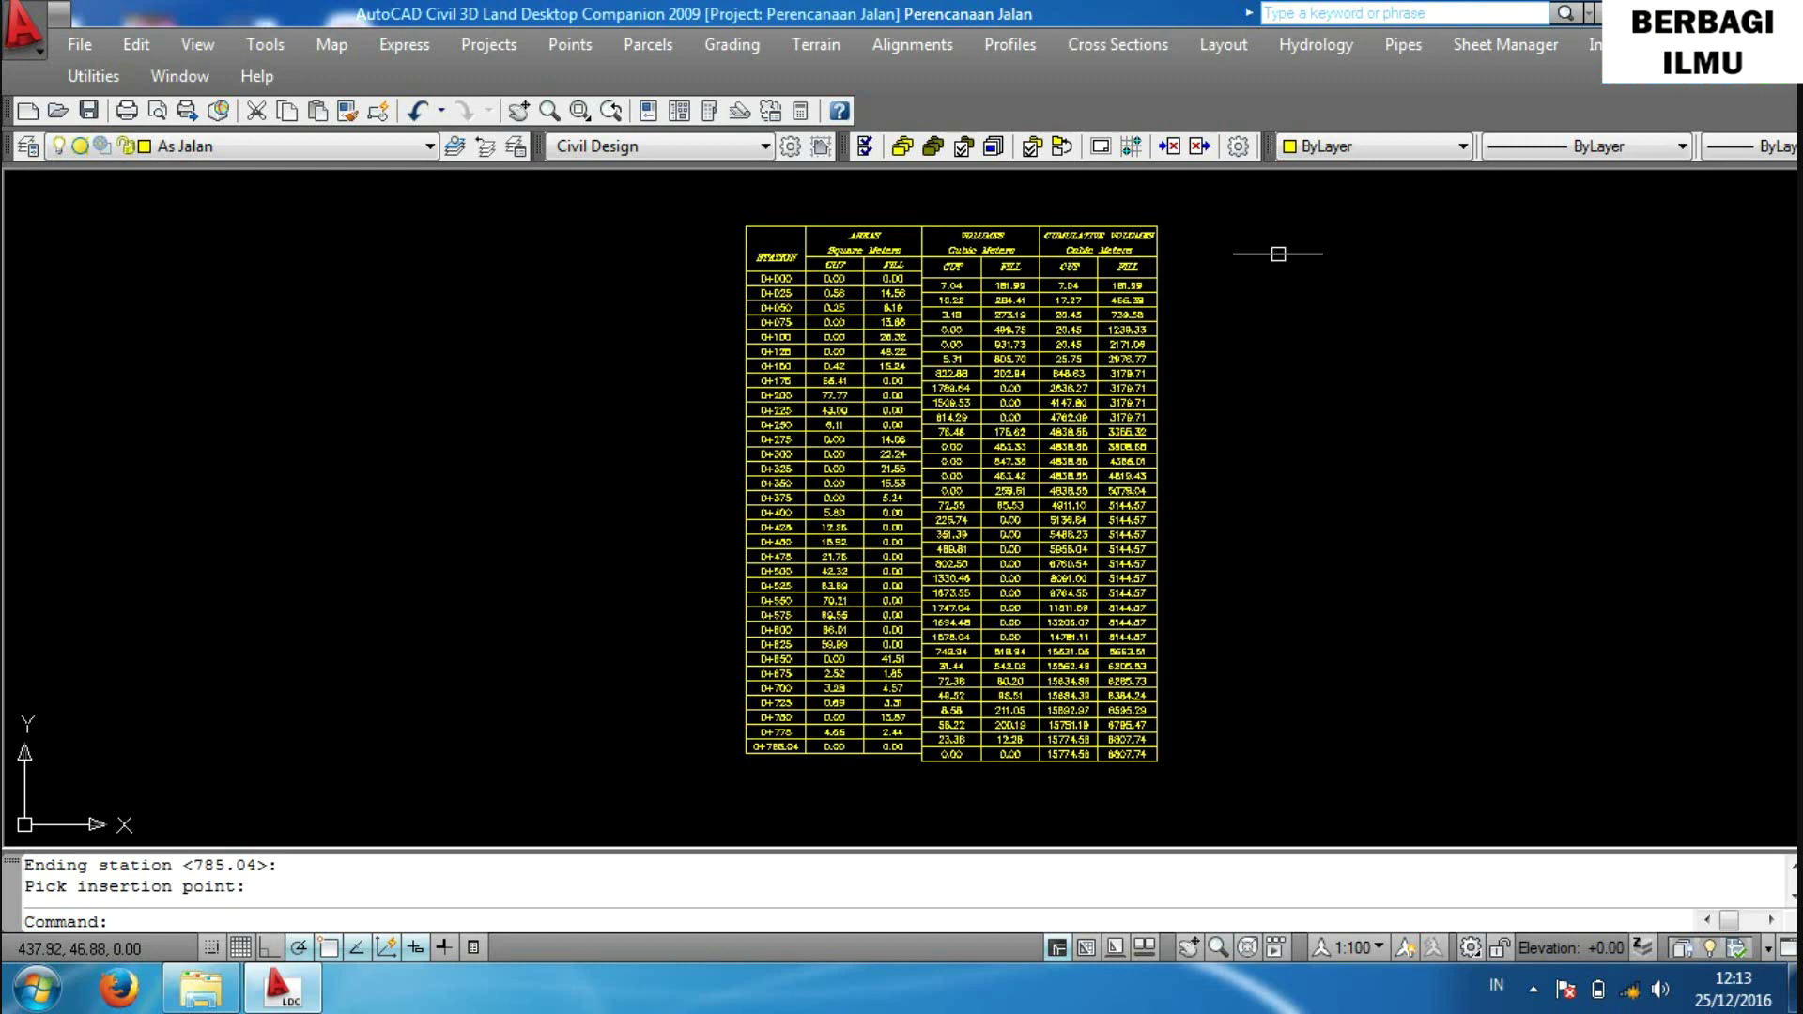
left_click(1135, 53)
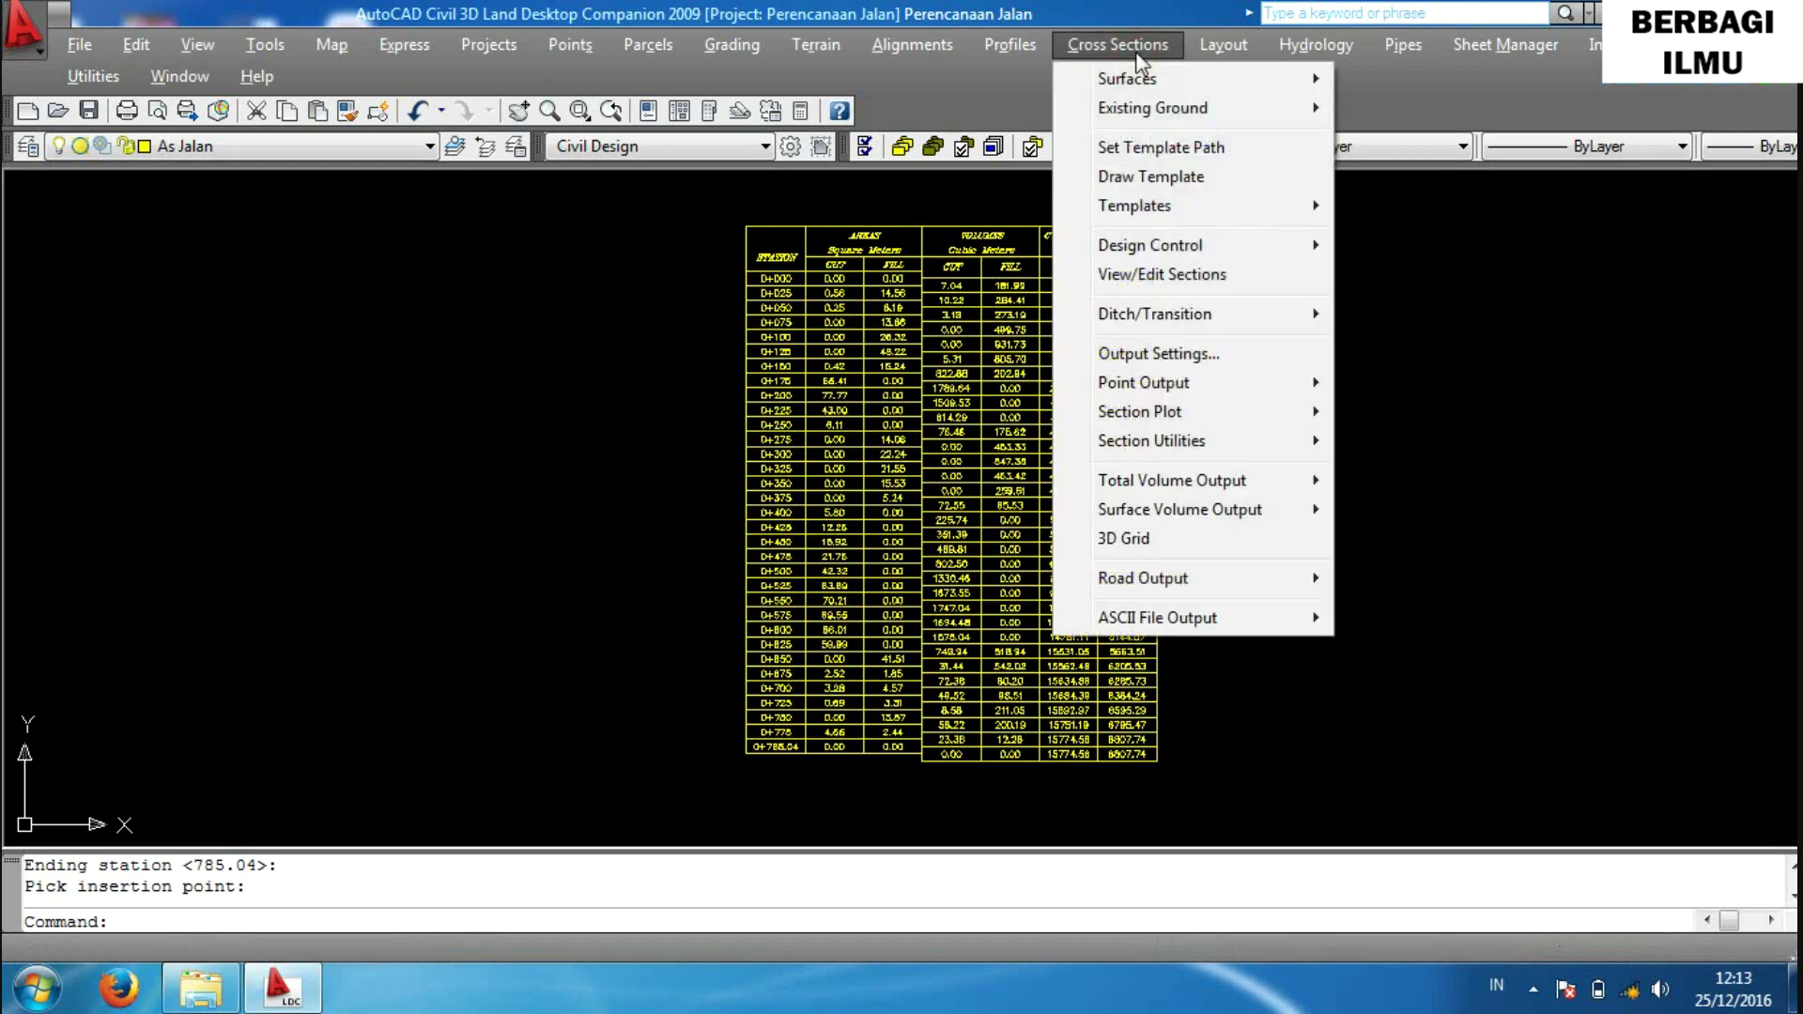
mouse_move(1172, 481)
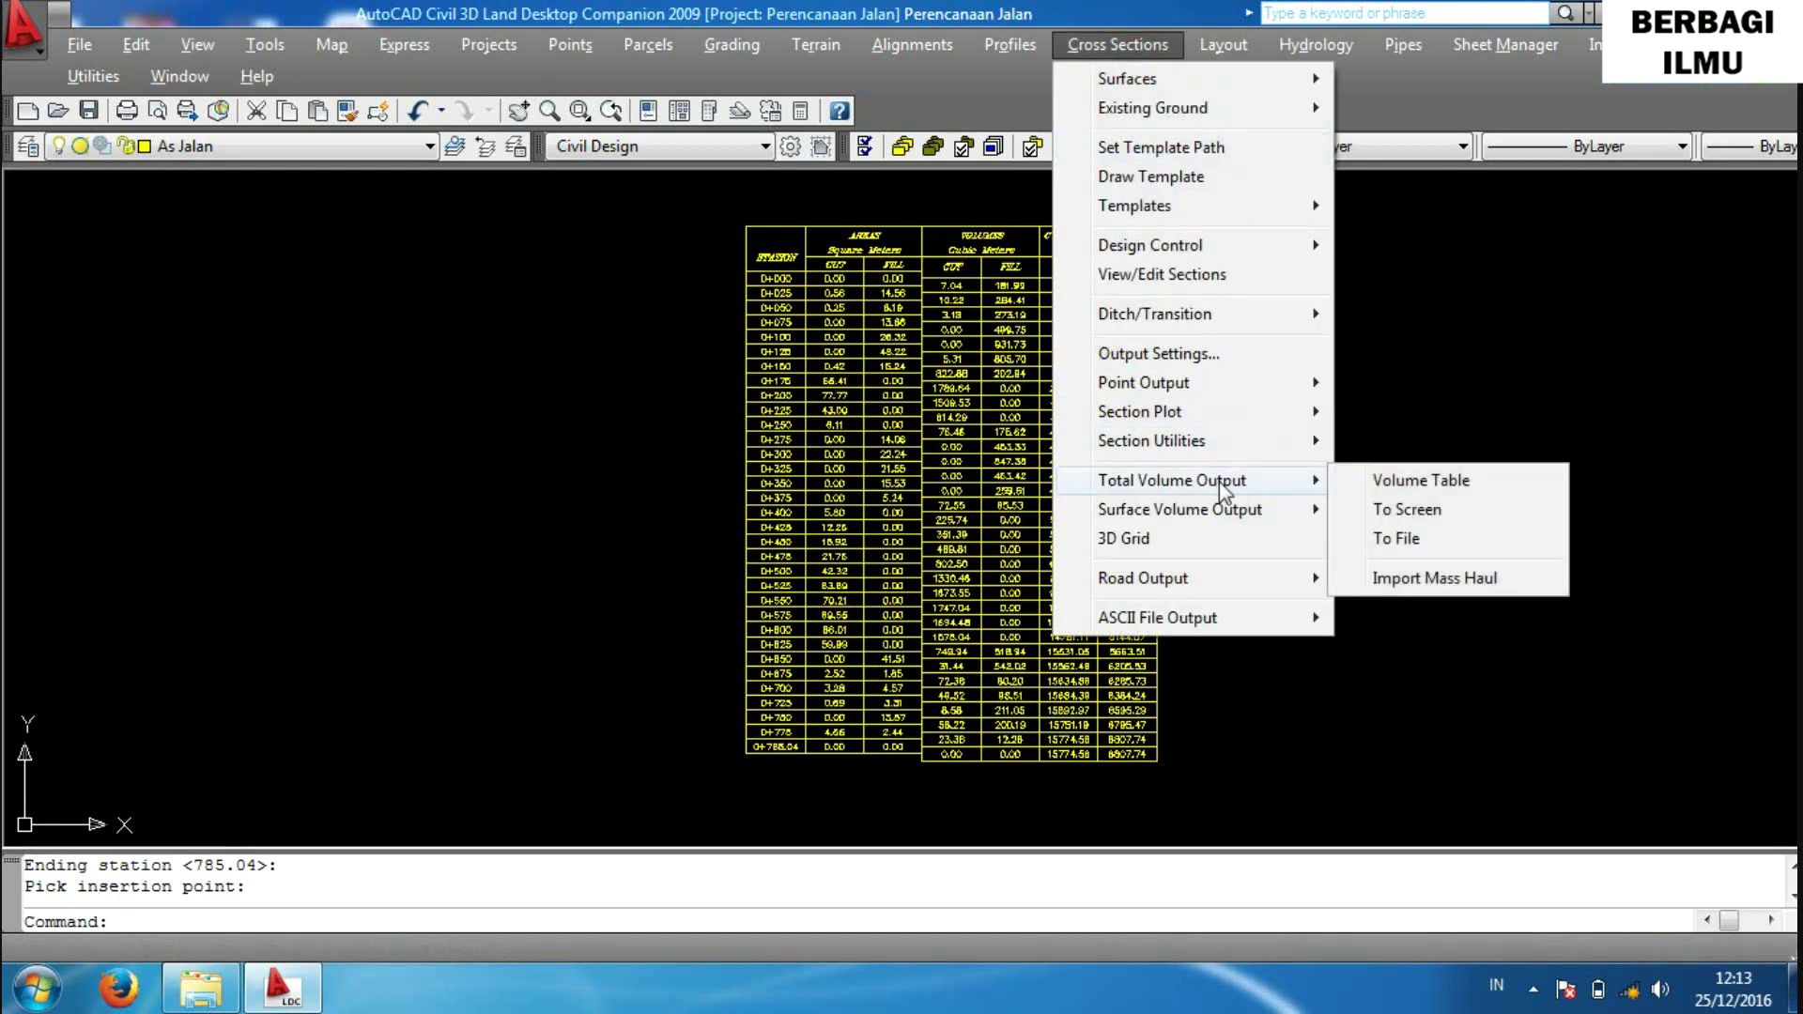
Draw the average-end-area mass haul diagram from station 0.00 beside the table at vertical scale 50.
left_click(1443, 578)
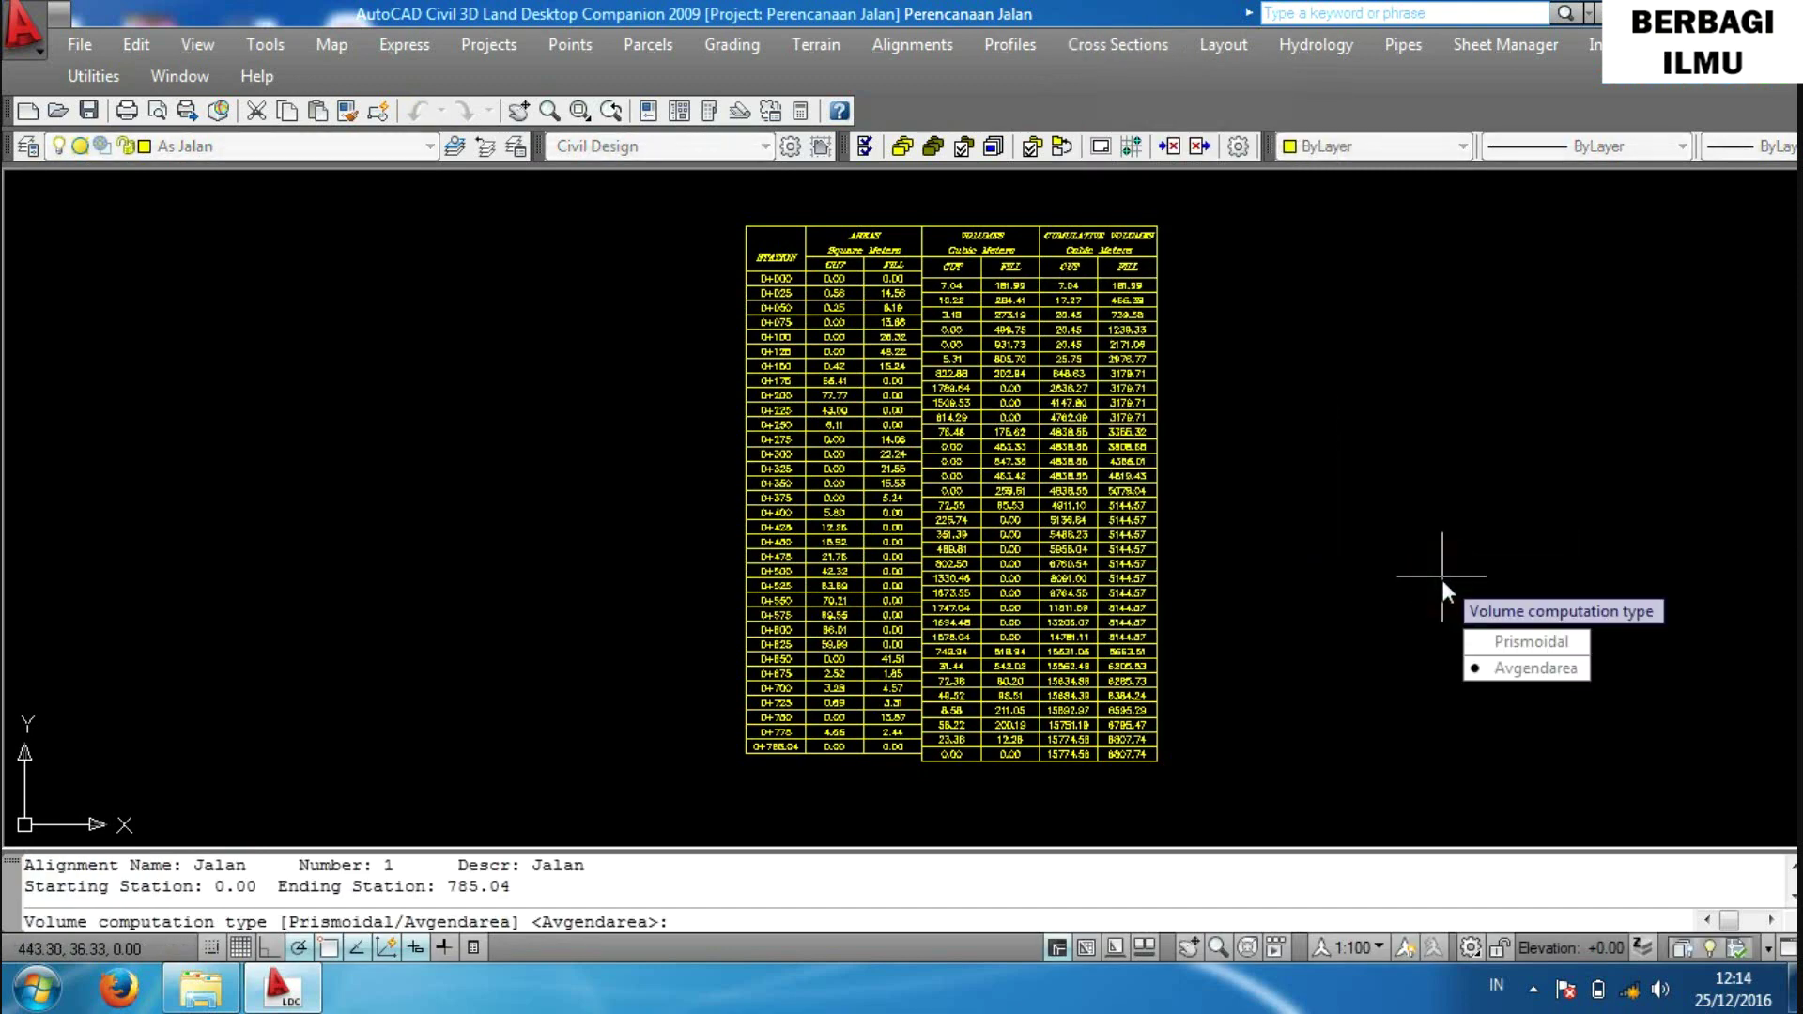
left_click(1534, 670)
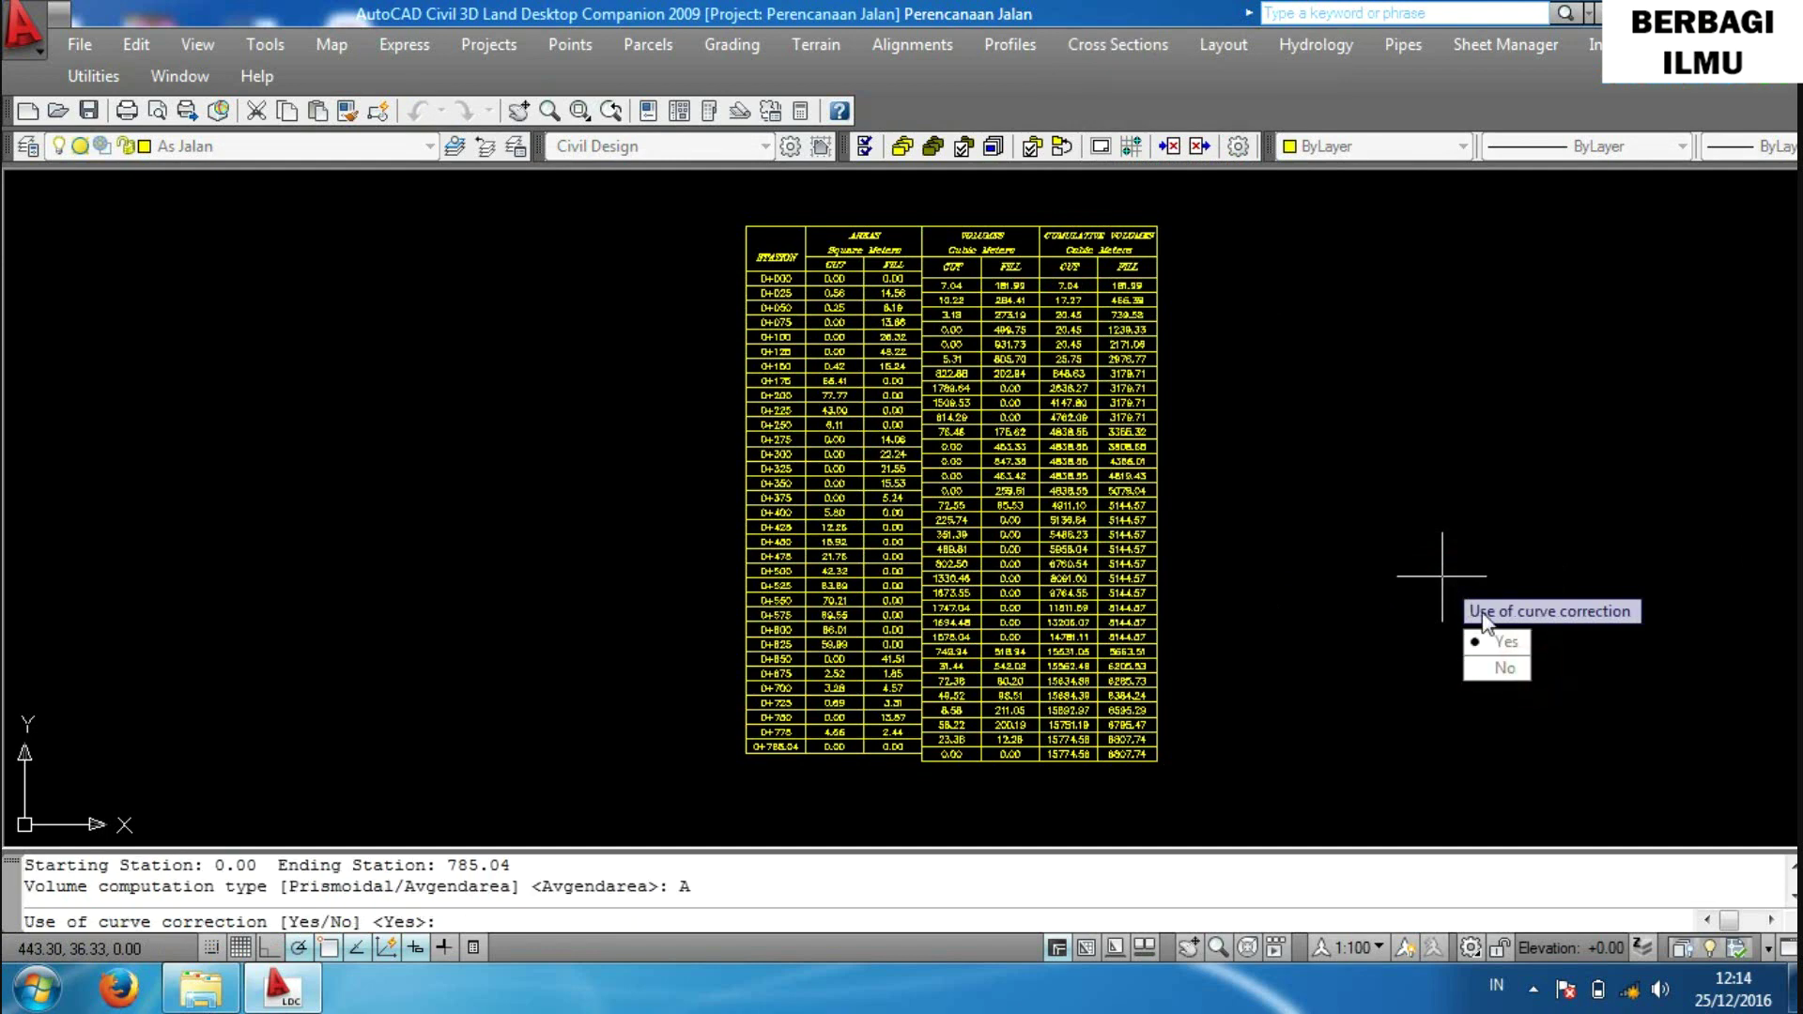
left_click(1506, 644)
left_click(1493, 640)
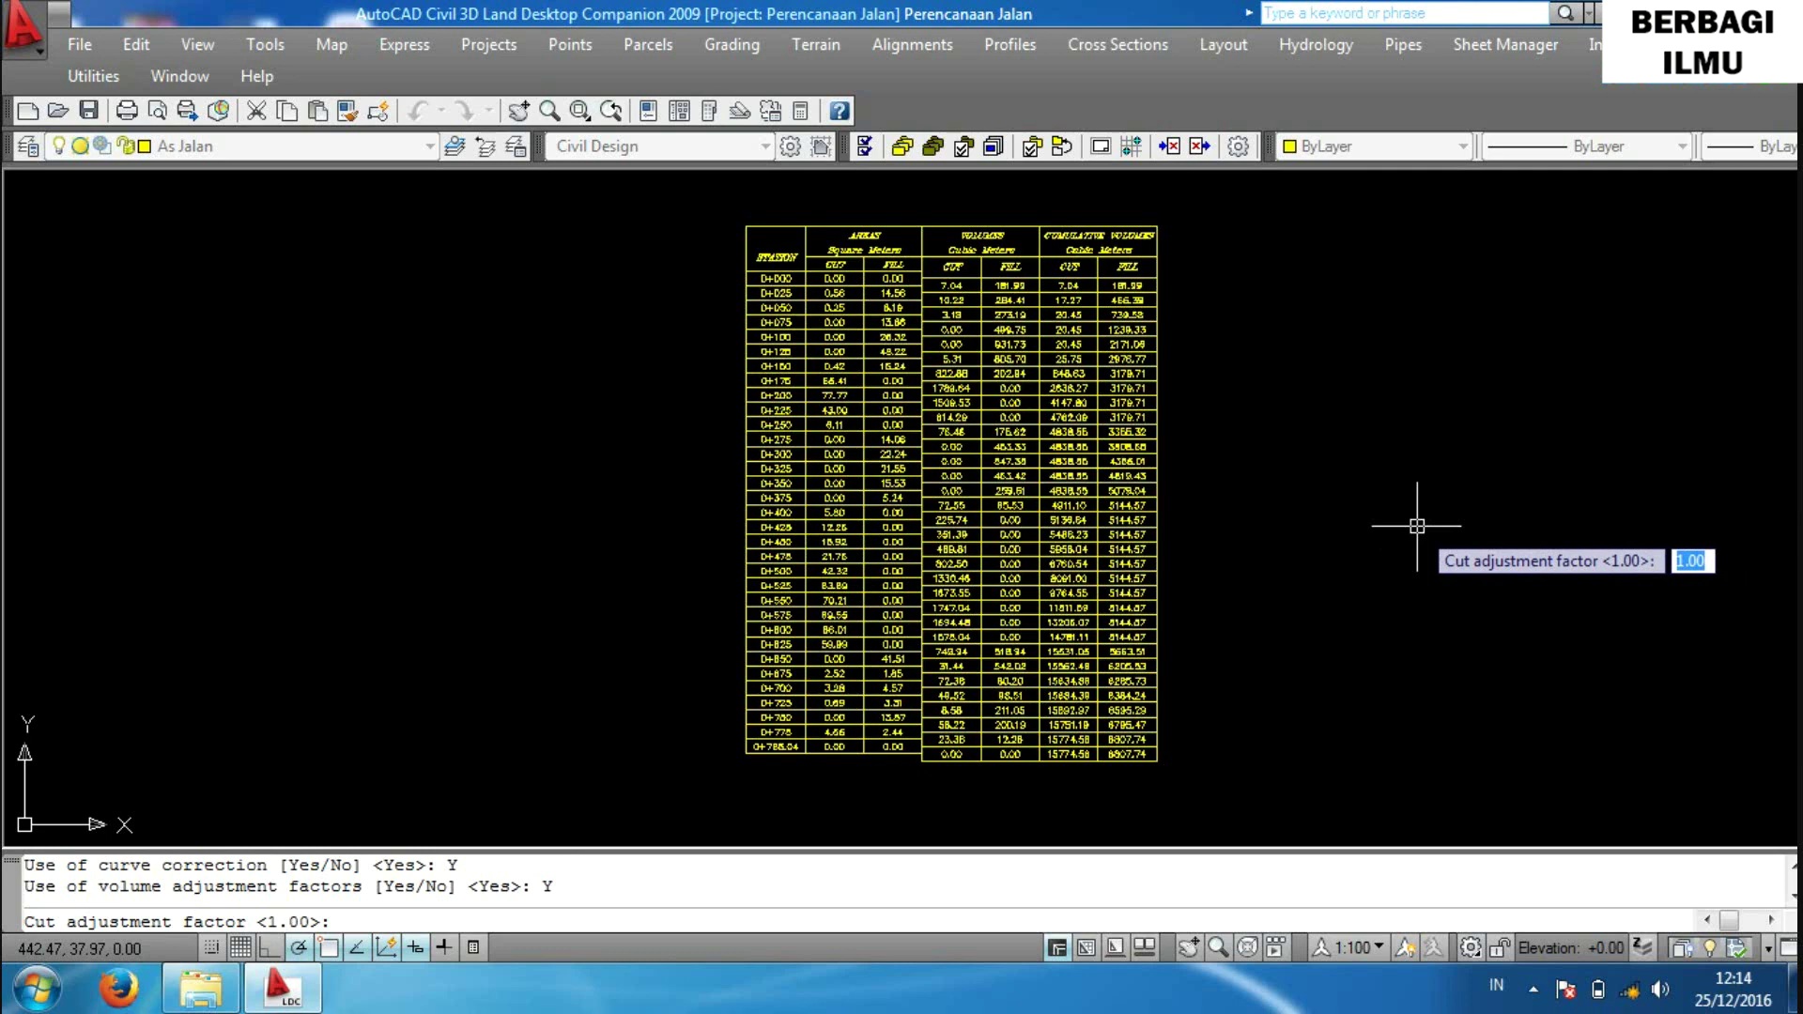
key("Return")
key("Return")
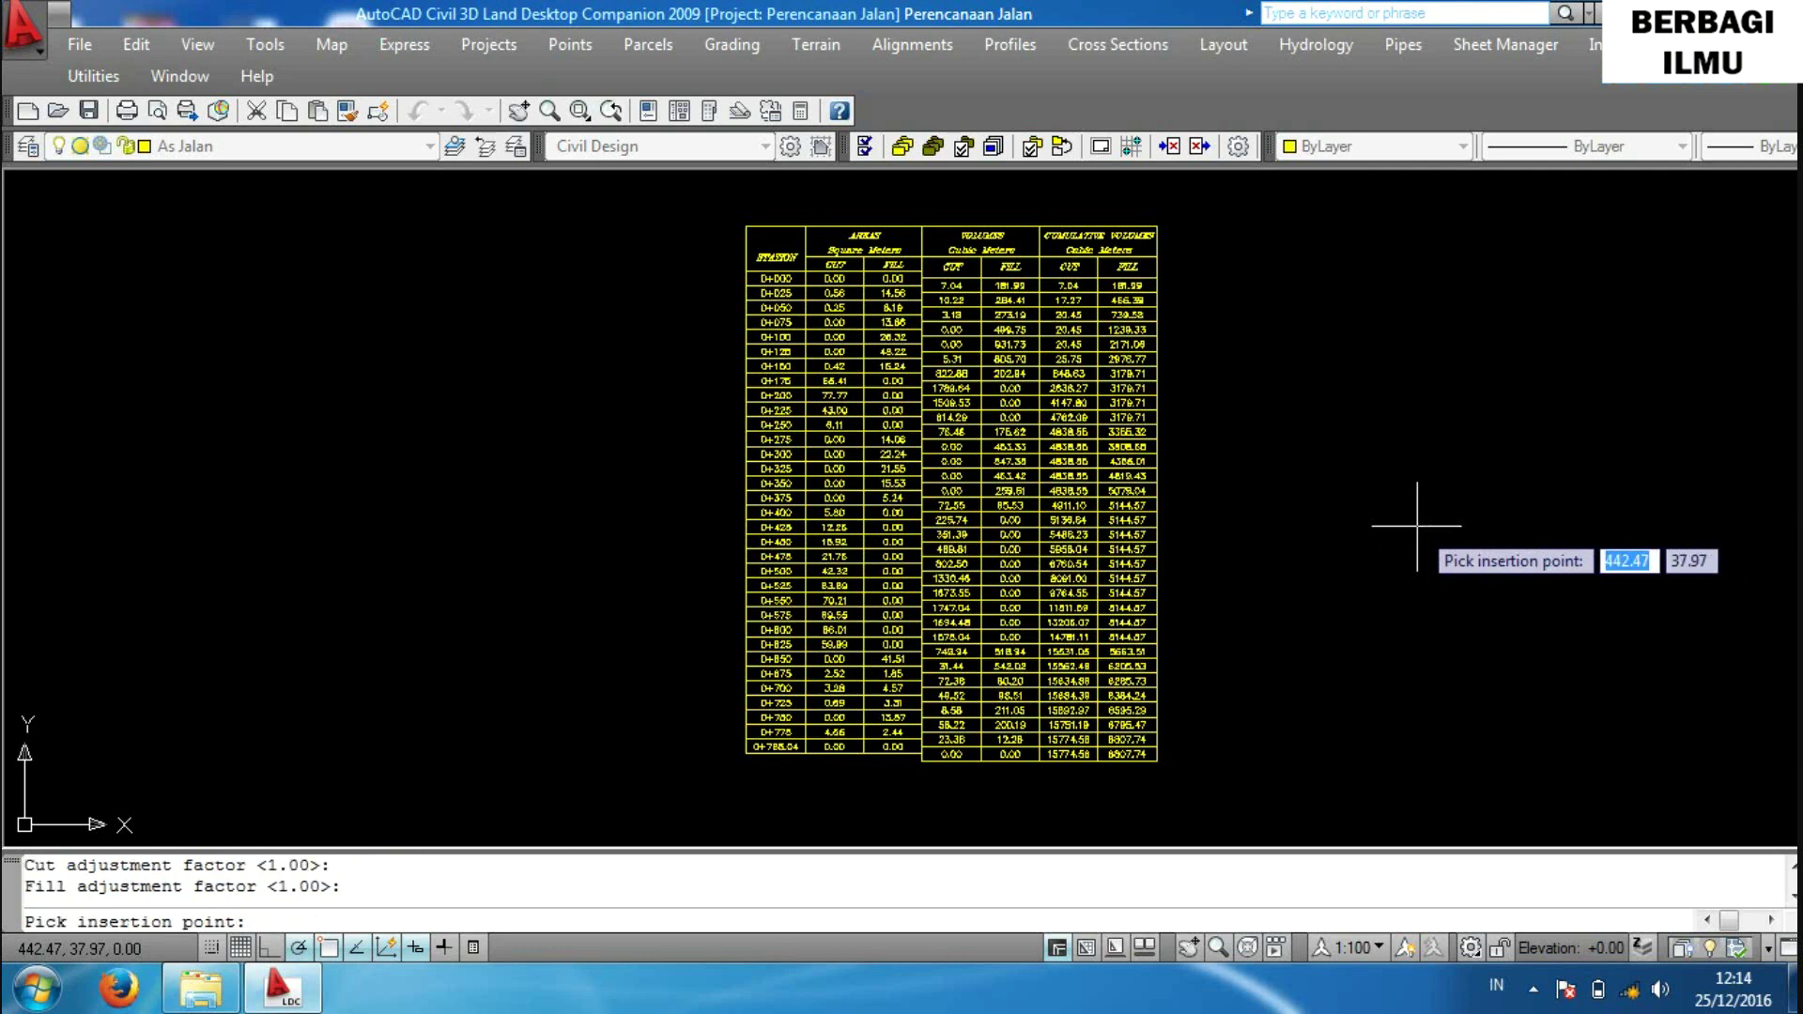
scroll(1315, 507, "down", 3)
middle_click_drag(1290, 504, 1022, 503)
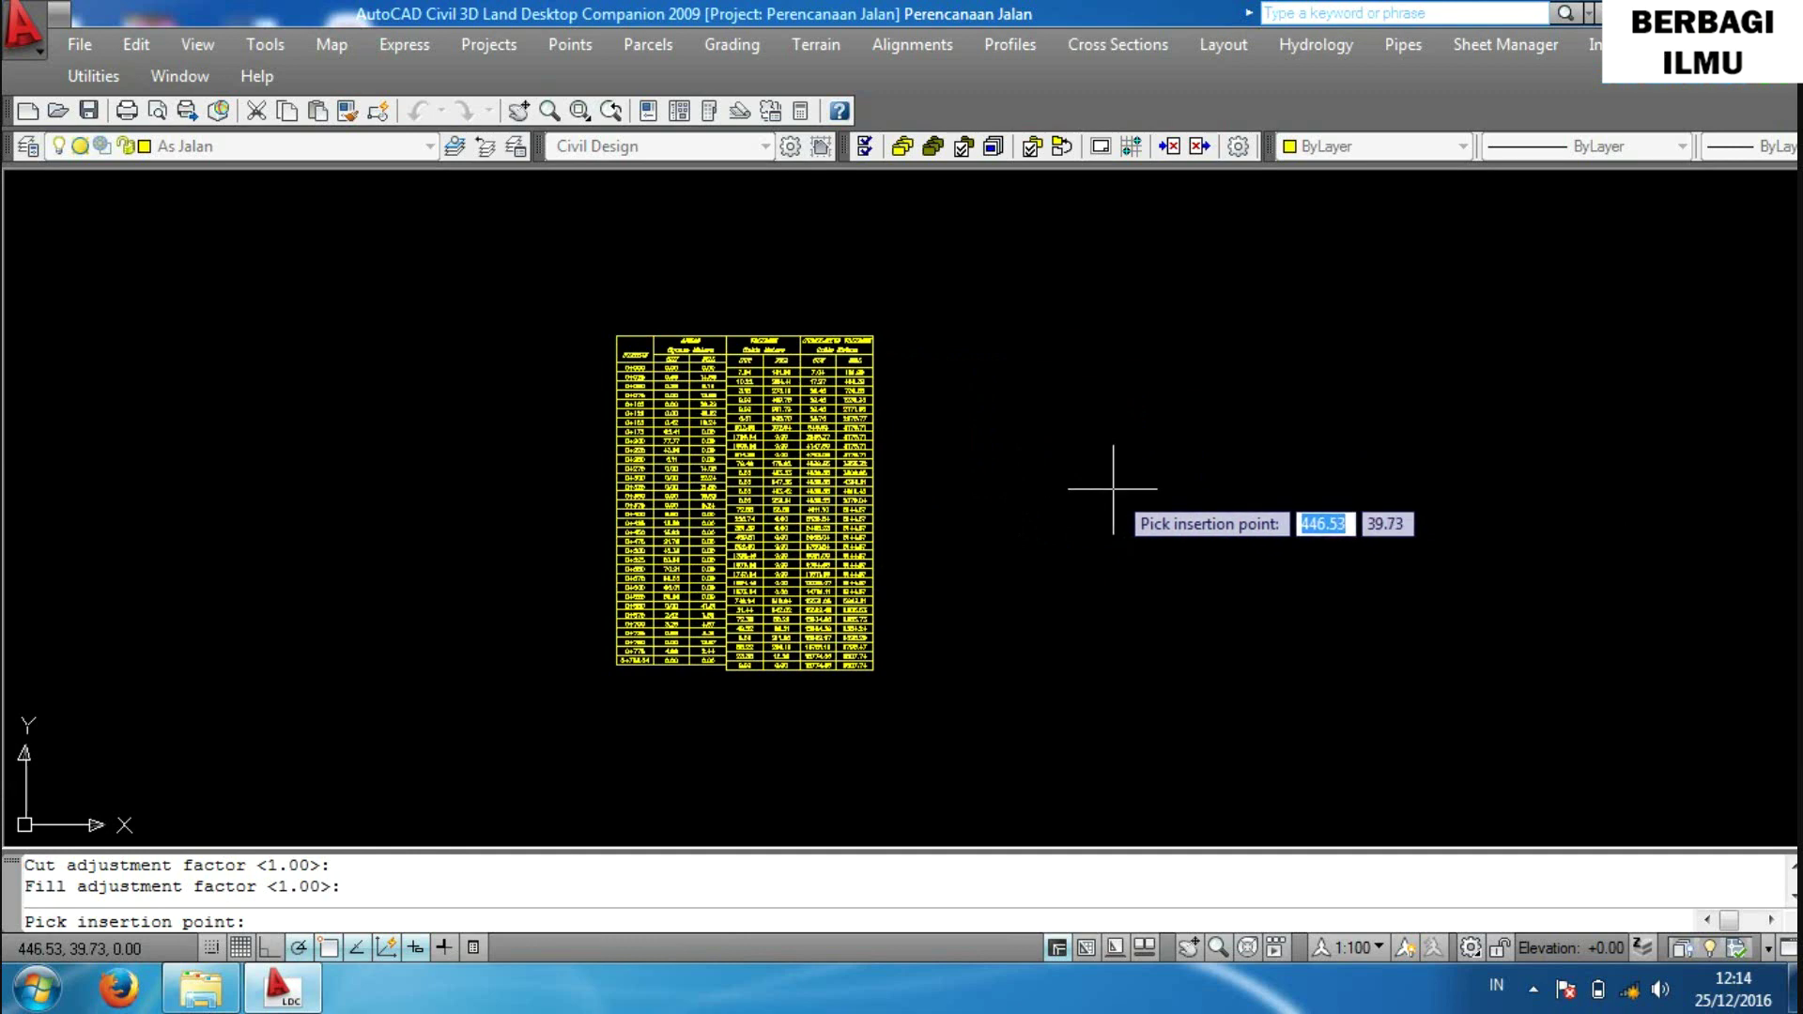
left_click(1162, 463)
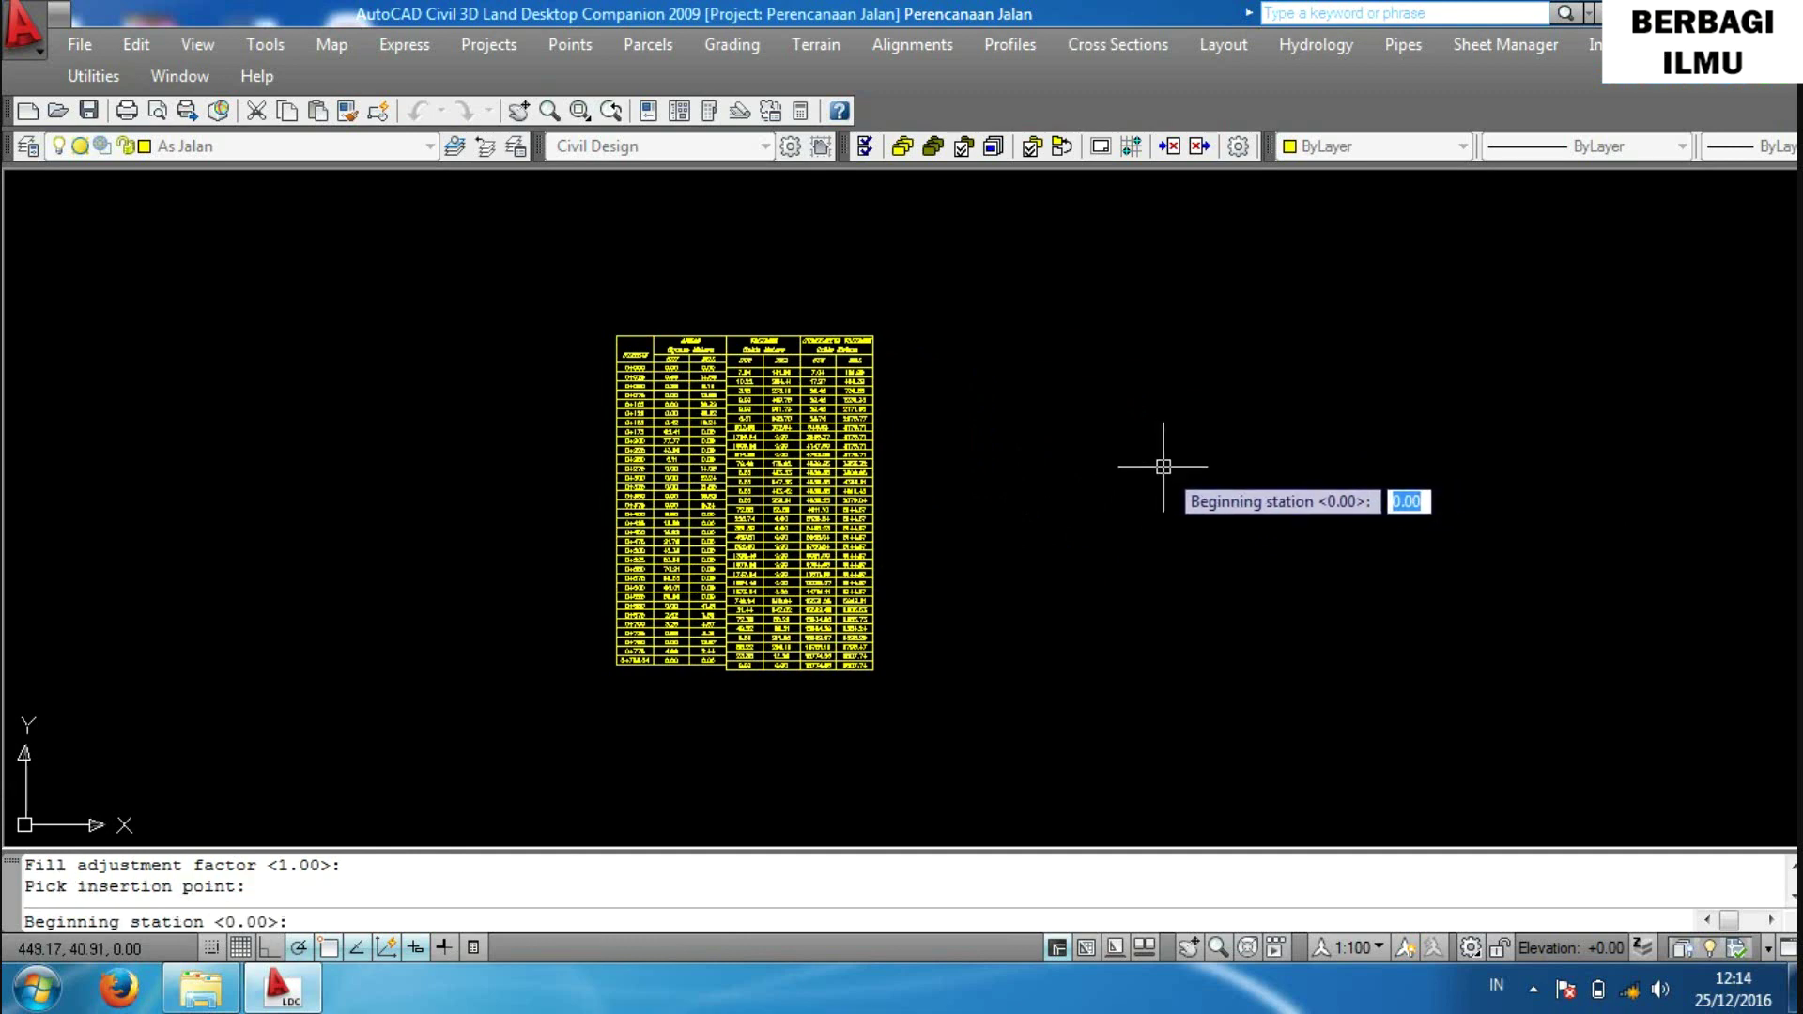
key("Return")
key("Return")
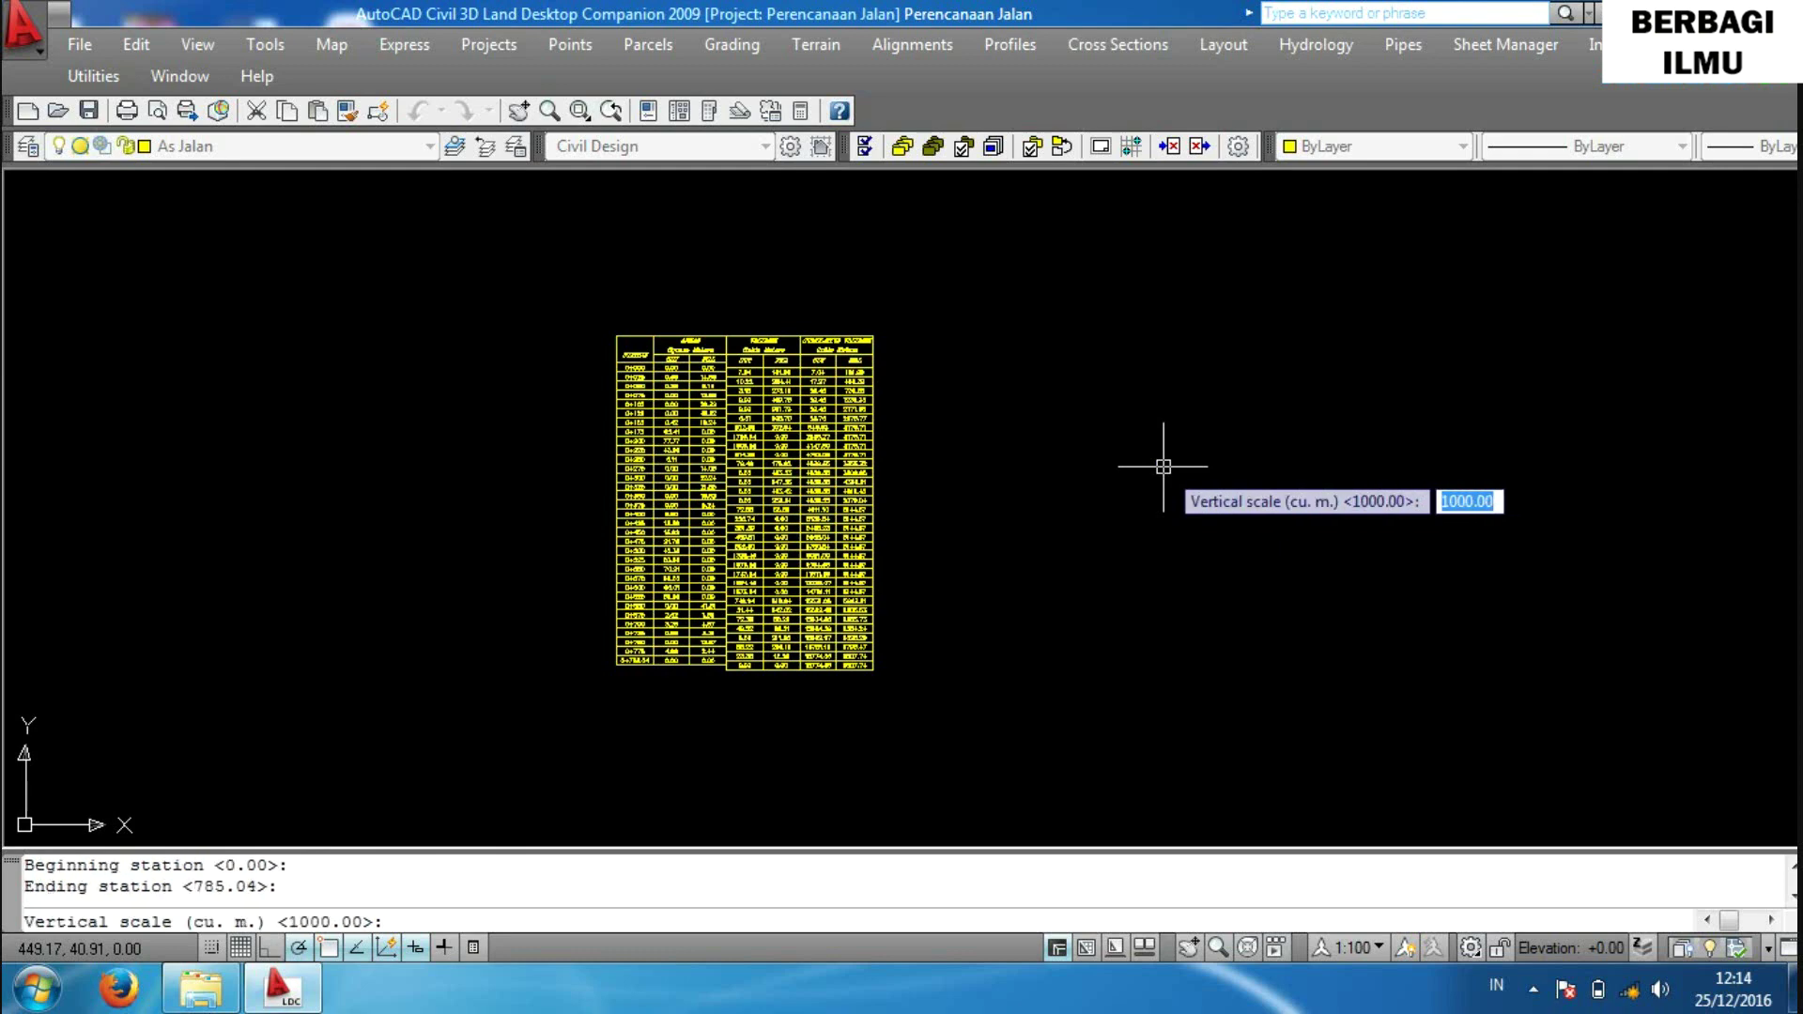
type("5")
key("Return")
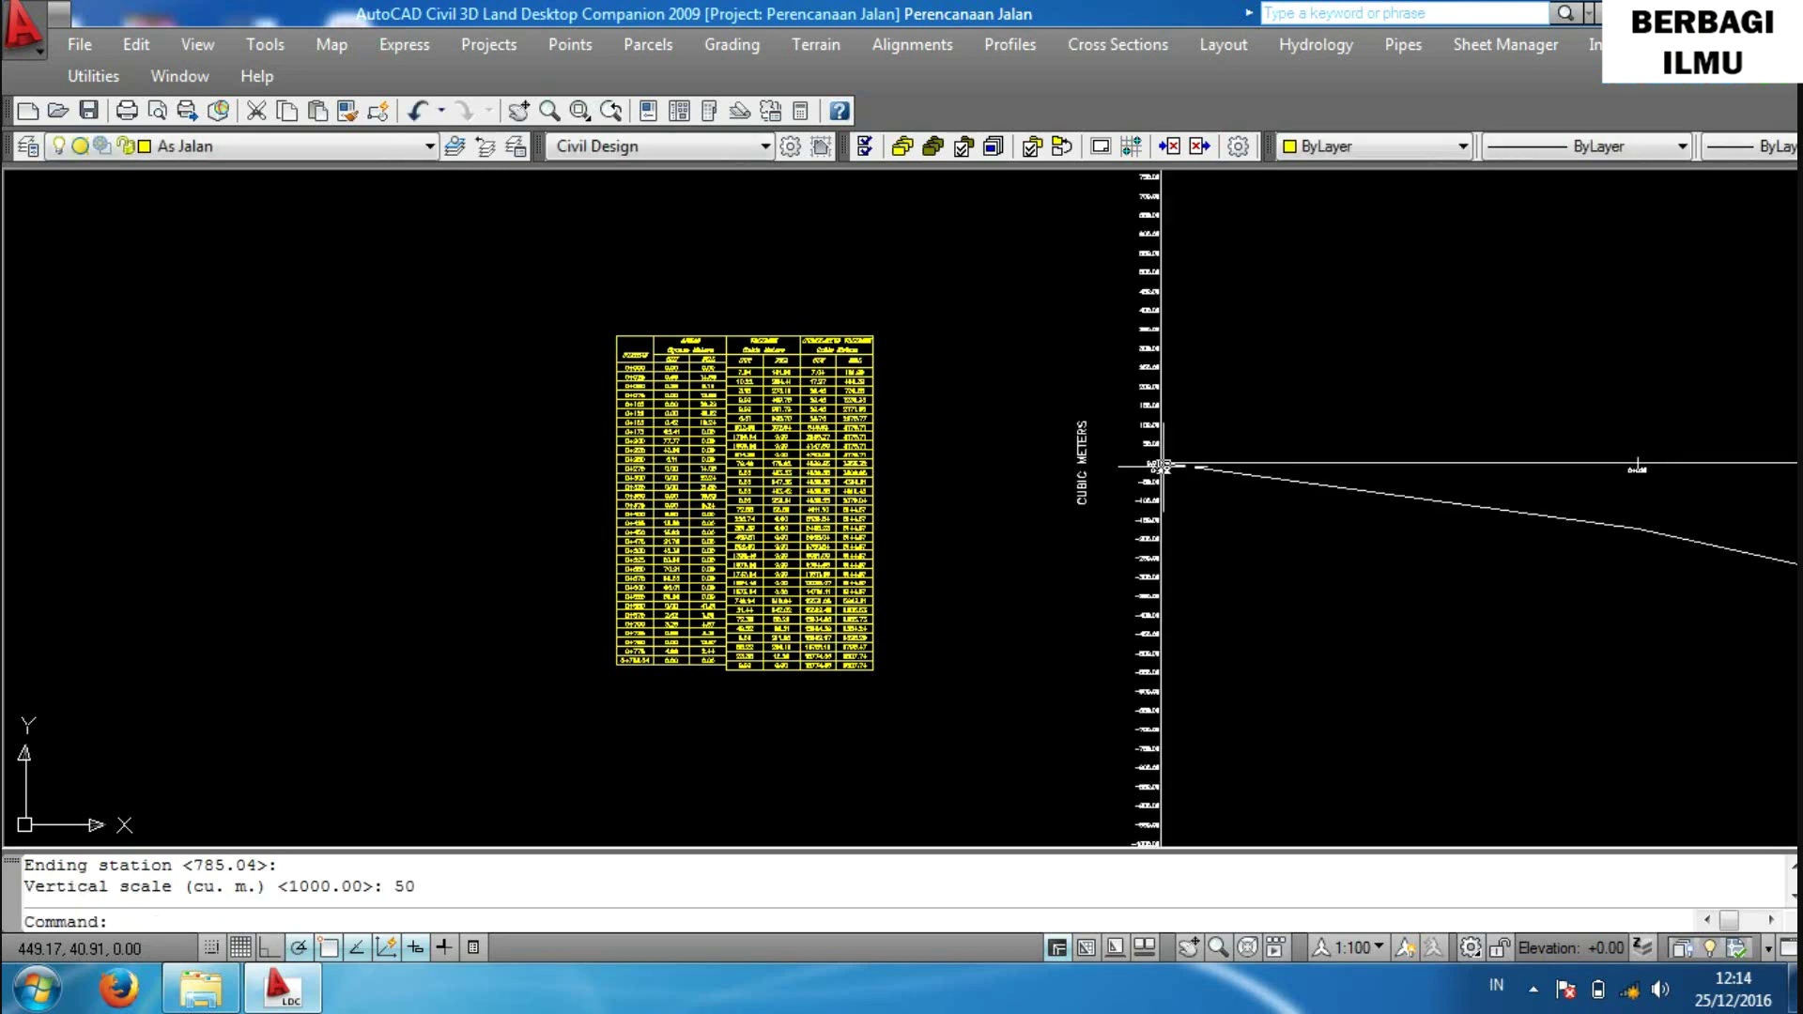
scroll(1174, 484, "down", 3)
scroll(1089, 488, "down", 3)
scroll(1249, 571, "down", 3)
middle_click_drag(1249, 571, 1014, 571)
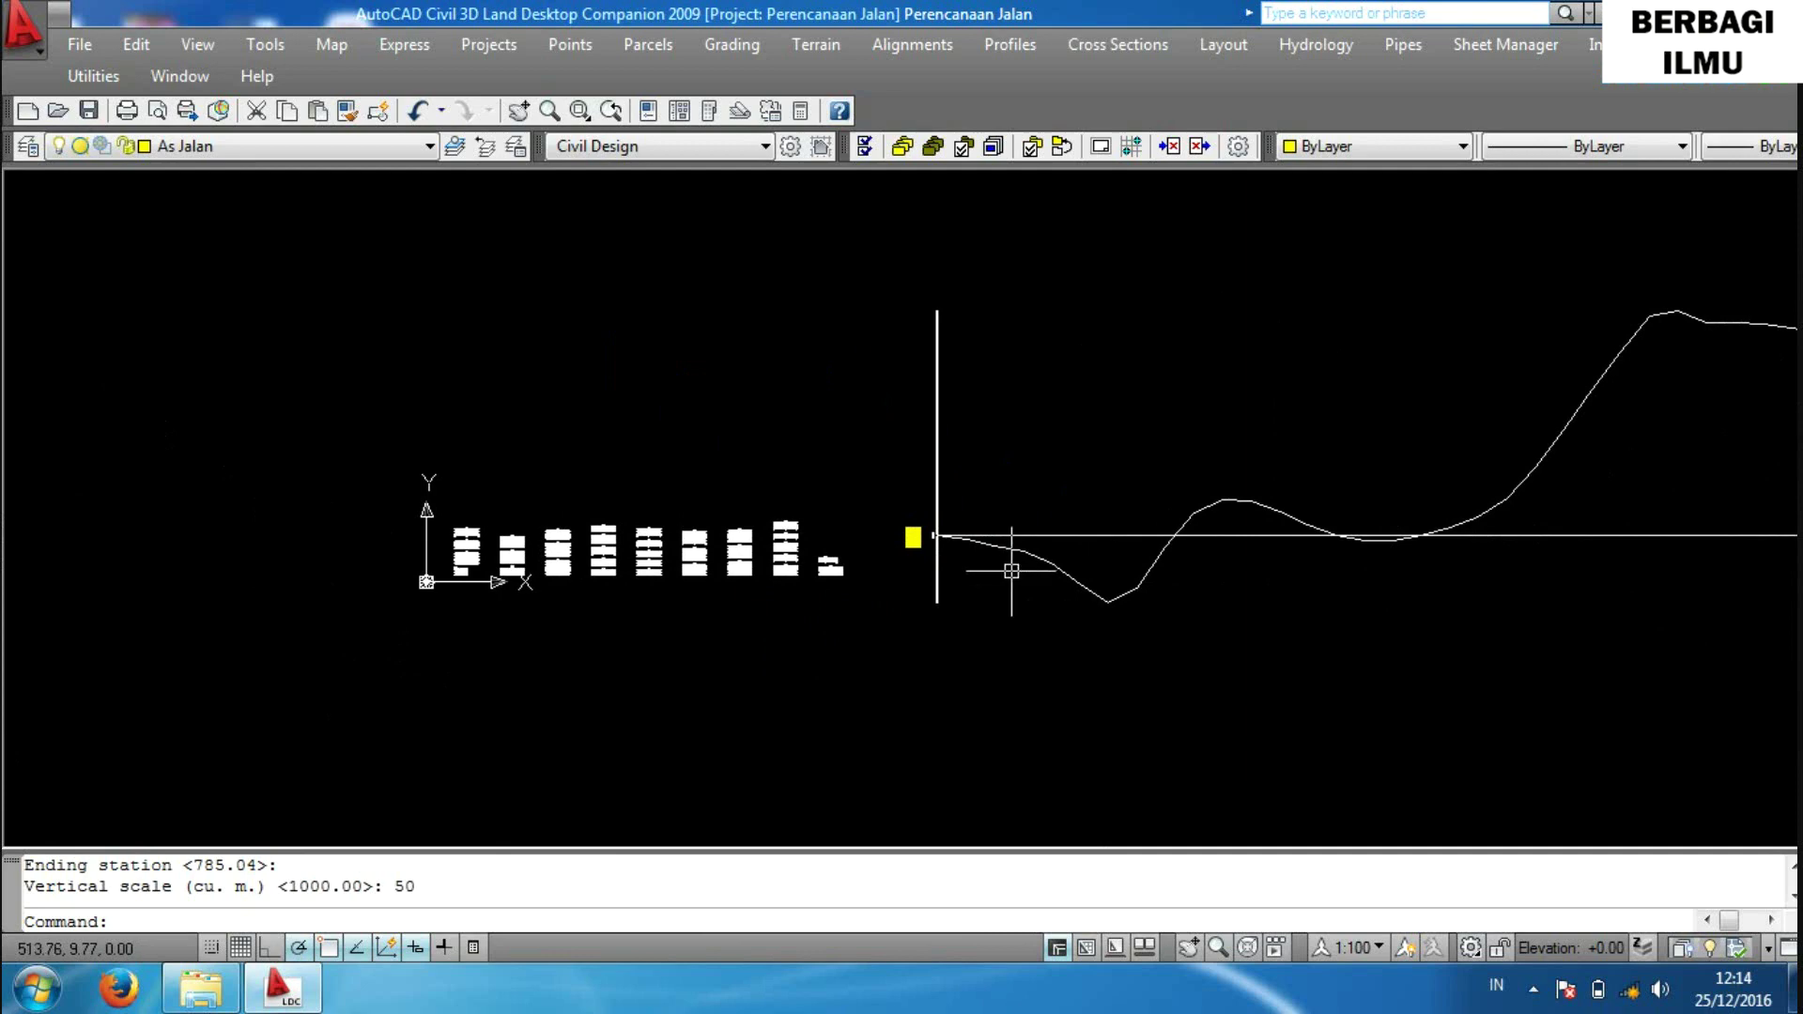
middle_click_drag(1196, 595, 871, 619)
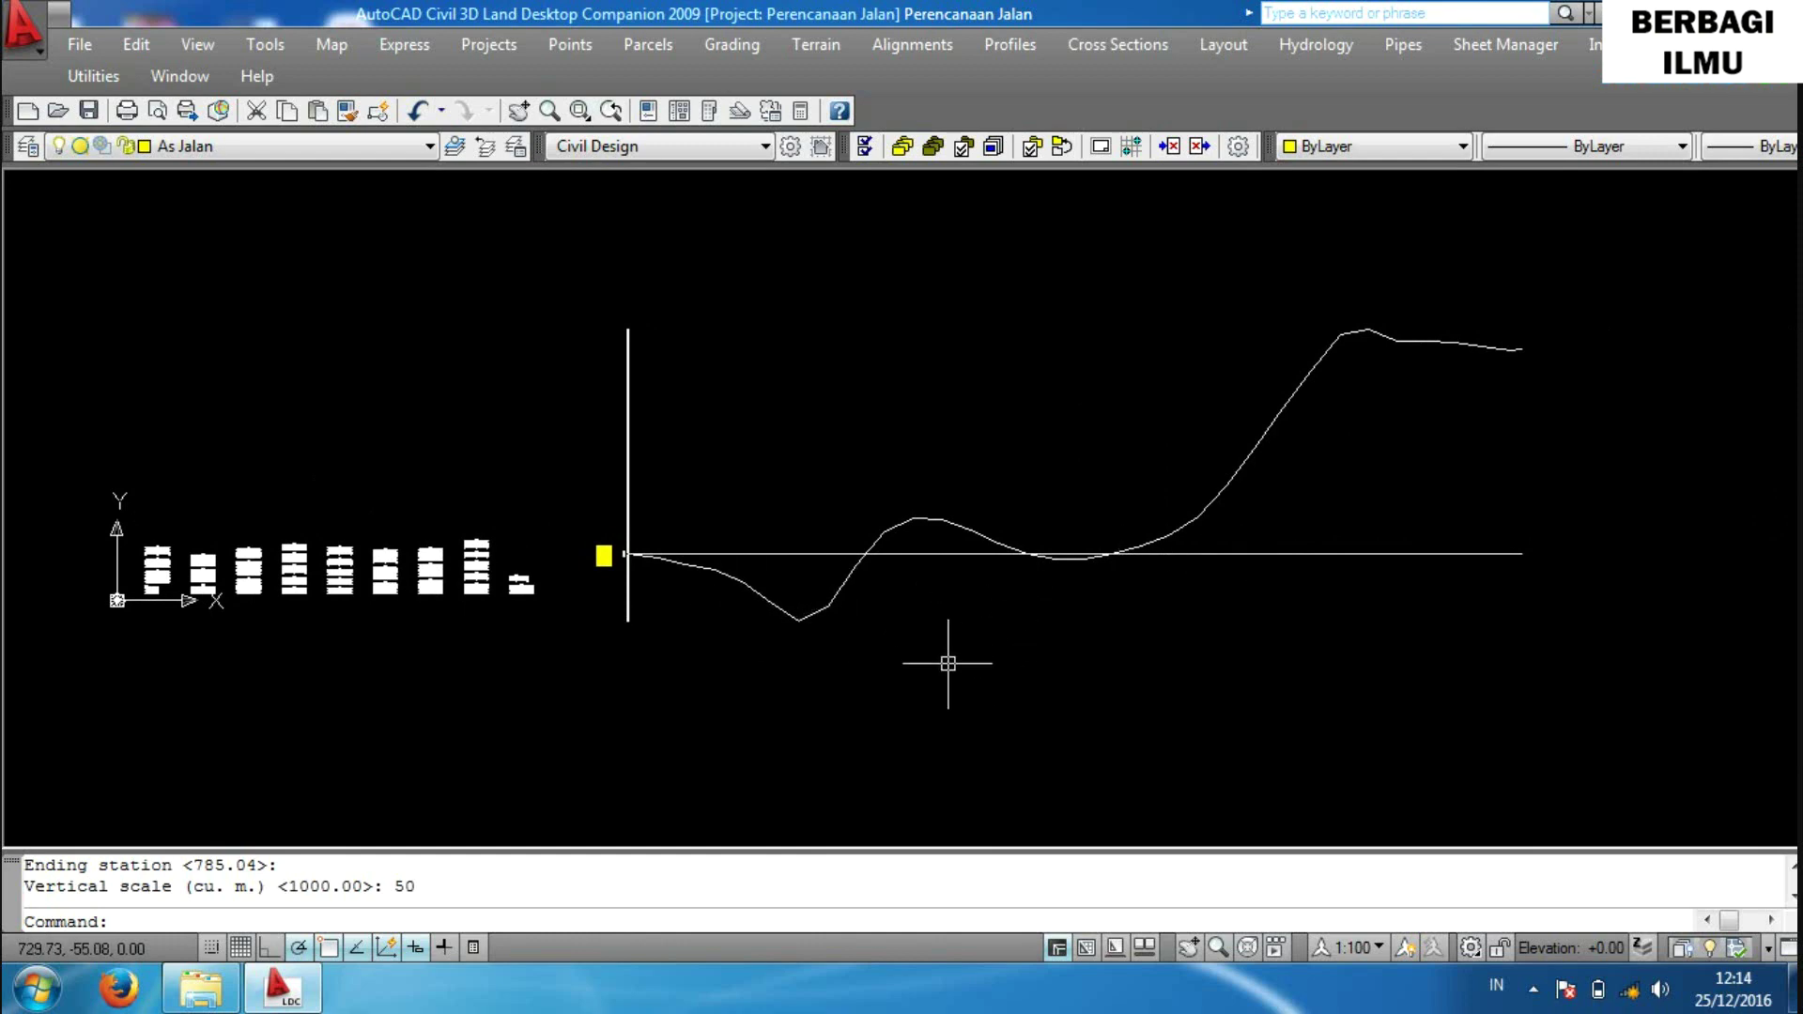
scroll(948, 663, "up", 5)
middle_click_drag(862, 584, 877, 717)
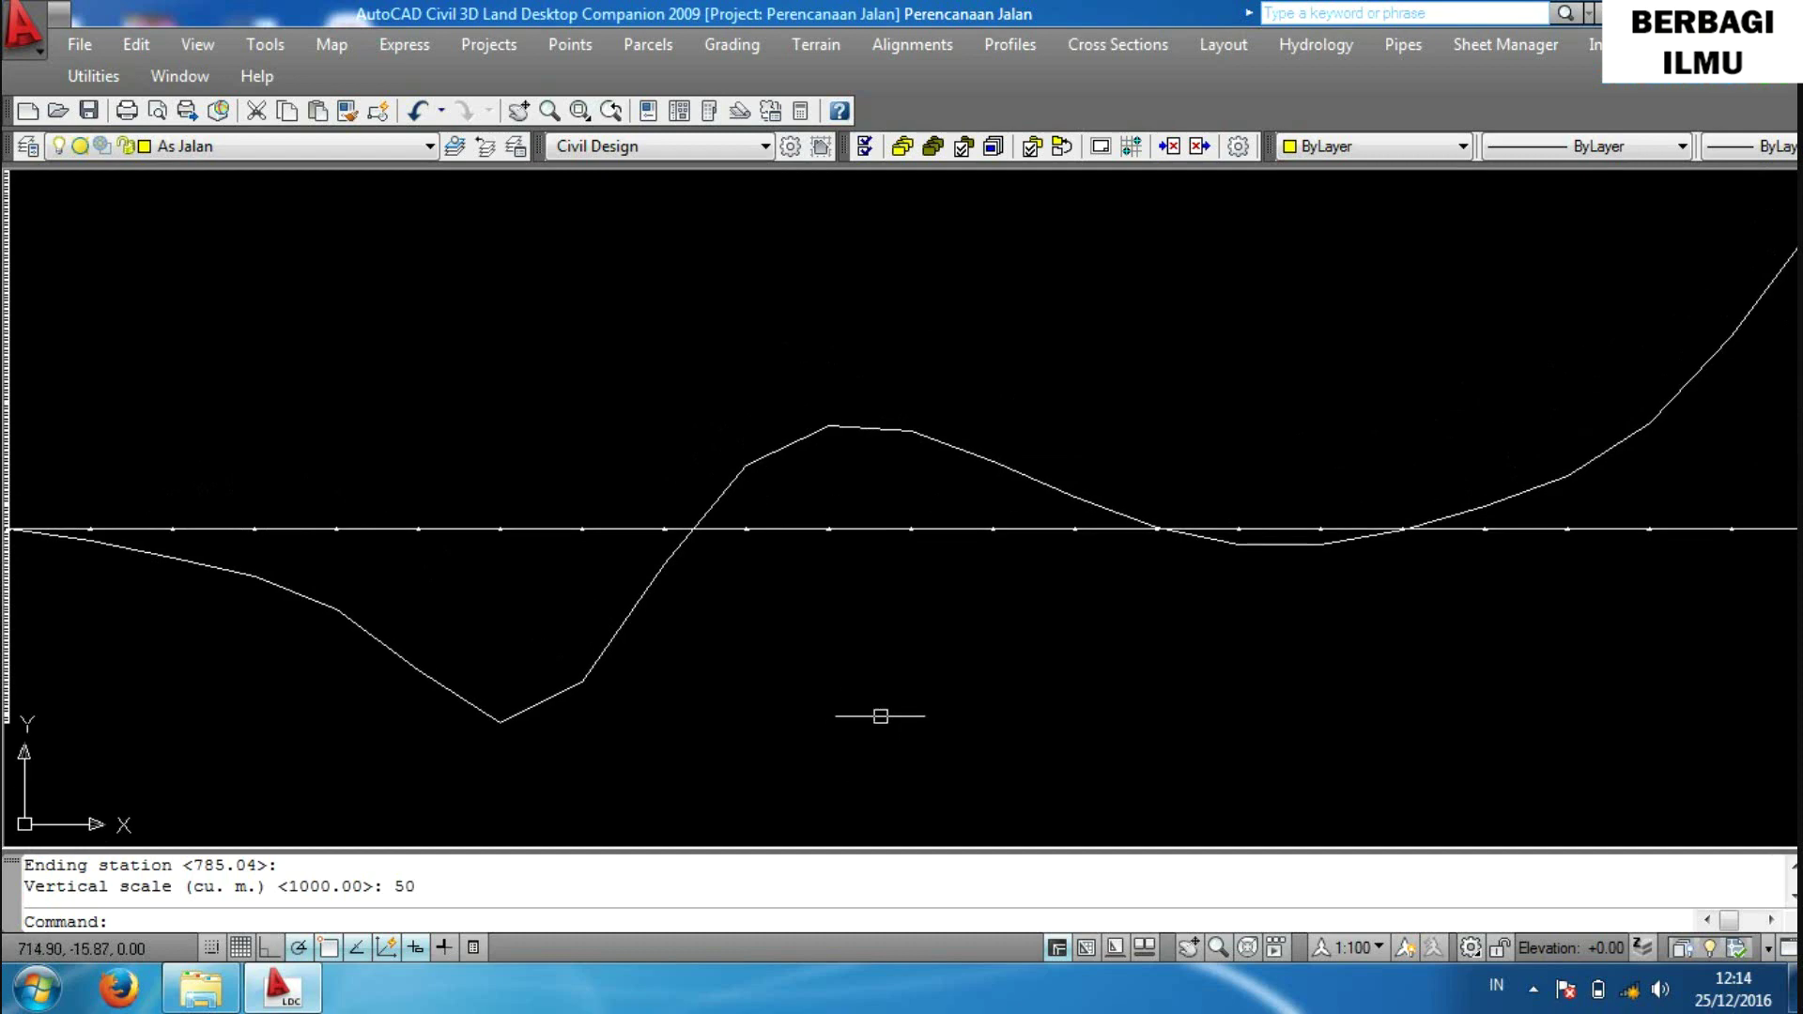
scroll(906, 700, "down", 4)
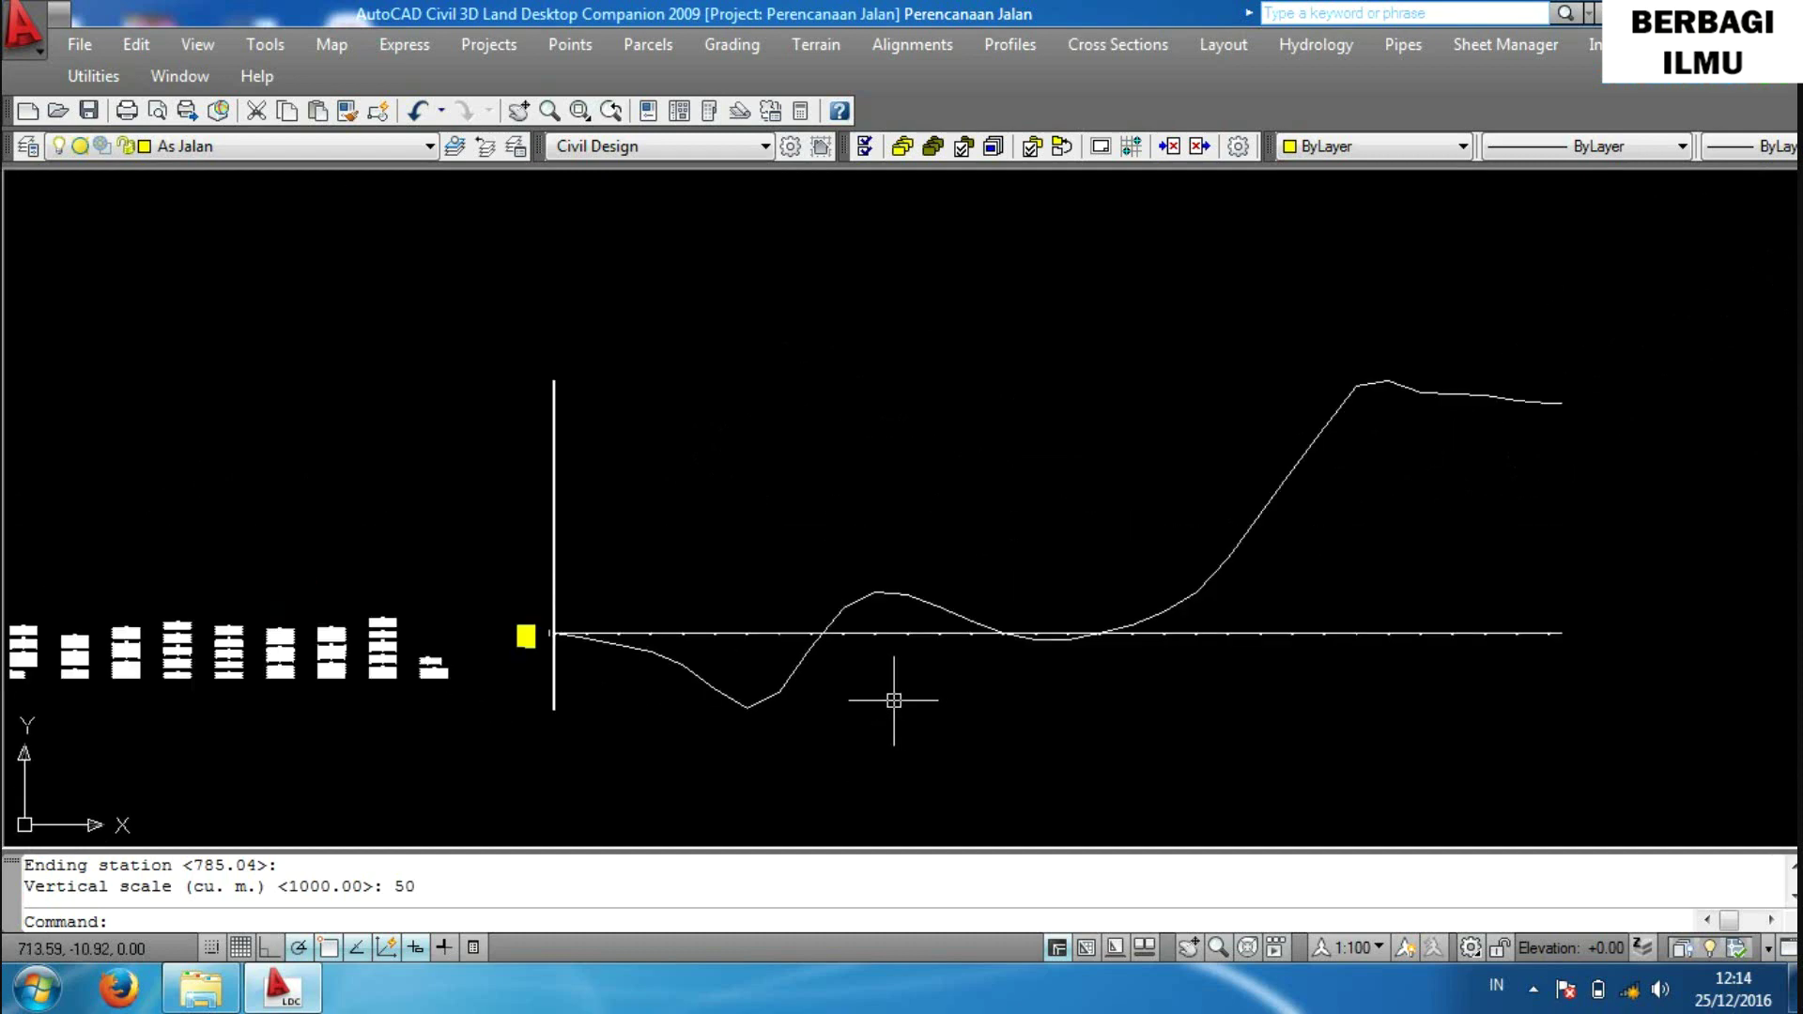
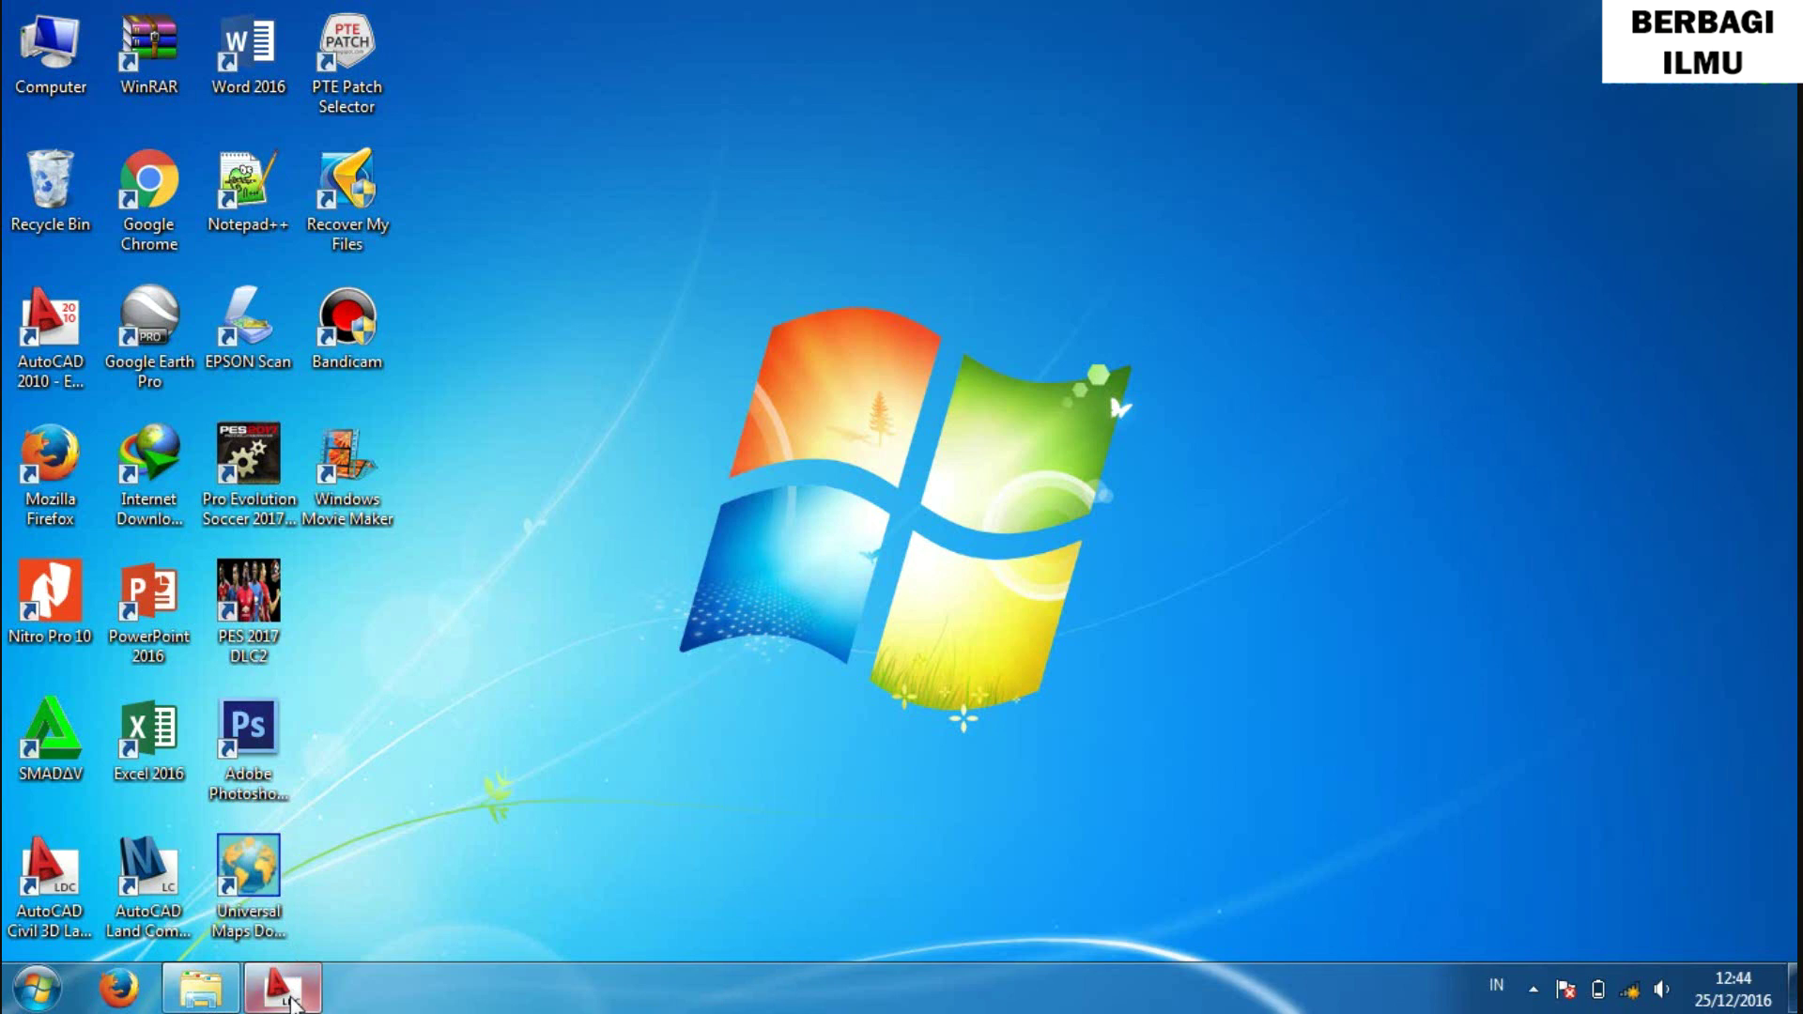
Restore the road drawing window and pan over the plan, profile and row of small blocks.
left_click(299, 988)
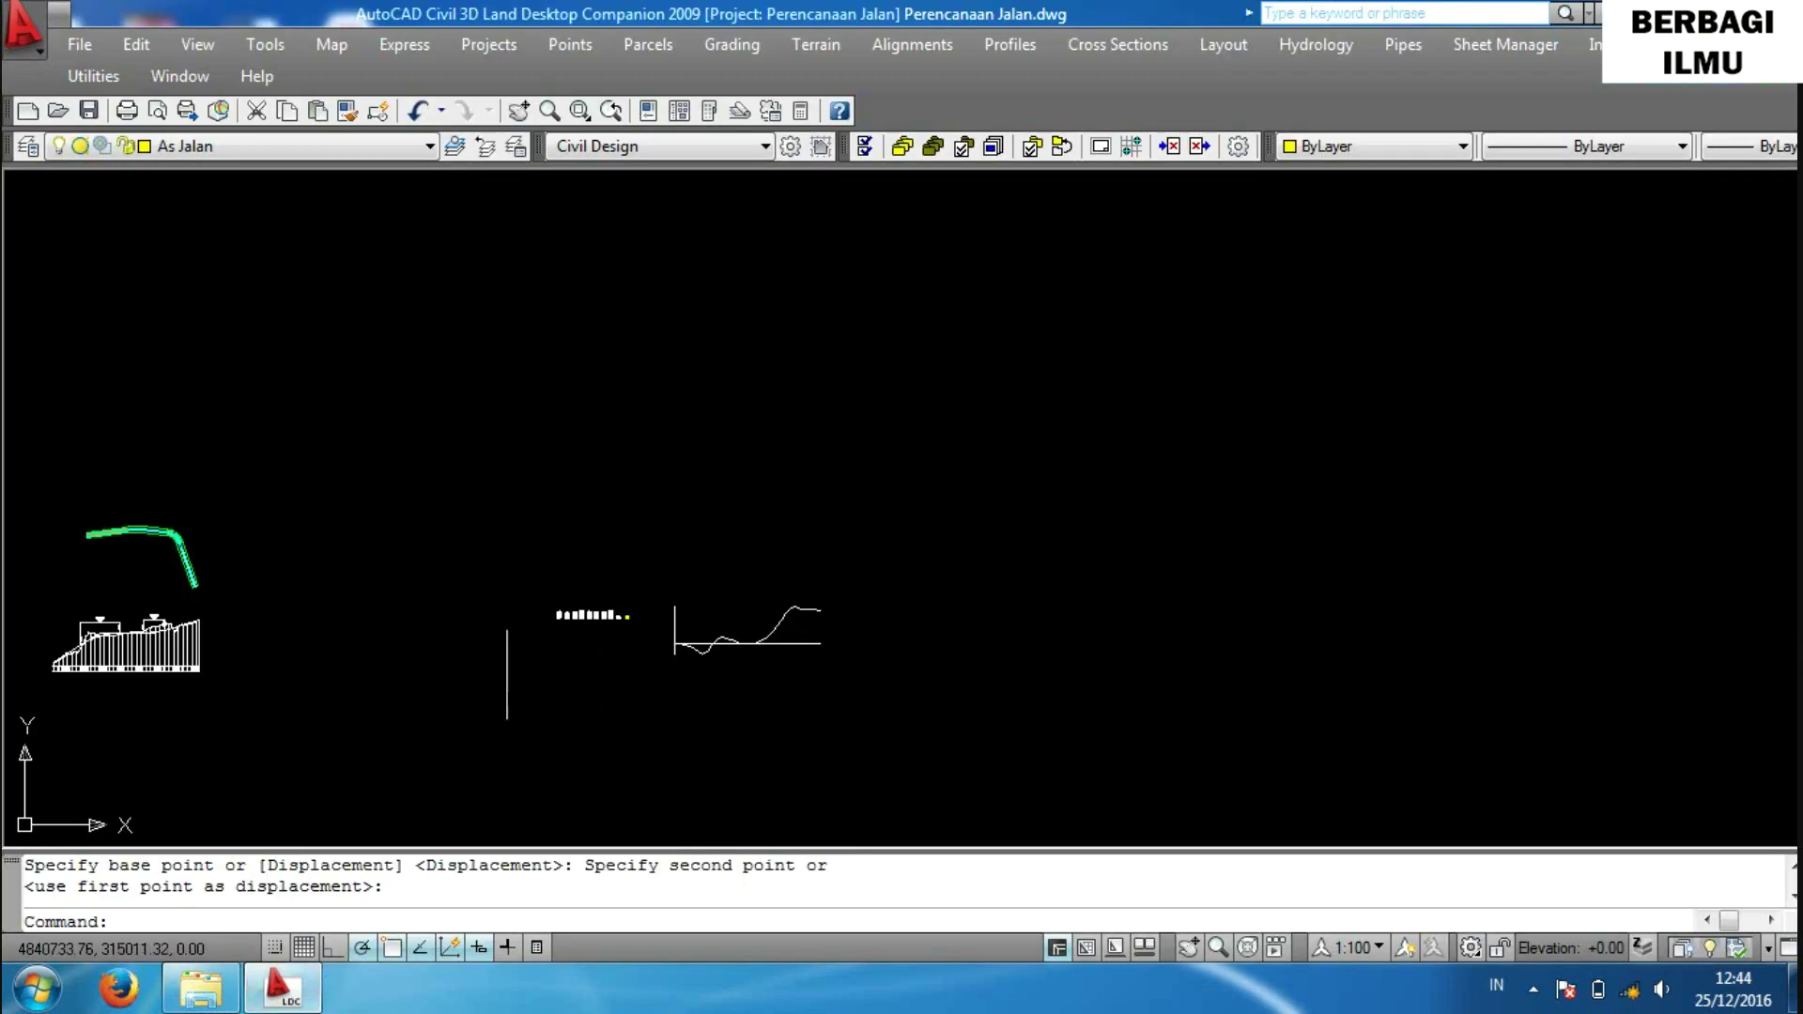
middle_click_drag(257, 699, 602, 711)
scroll(602, 711, "up", 5)
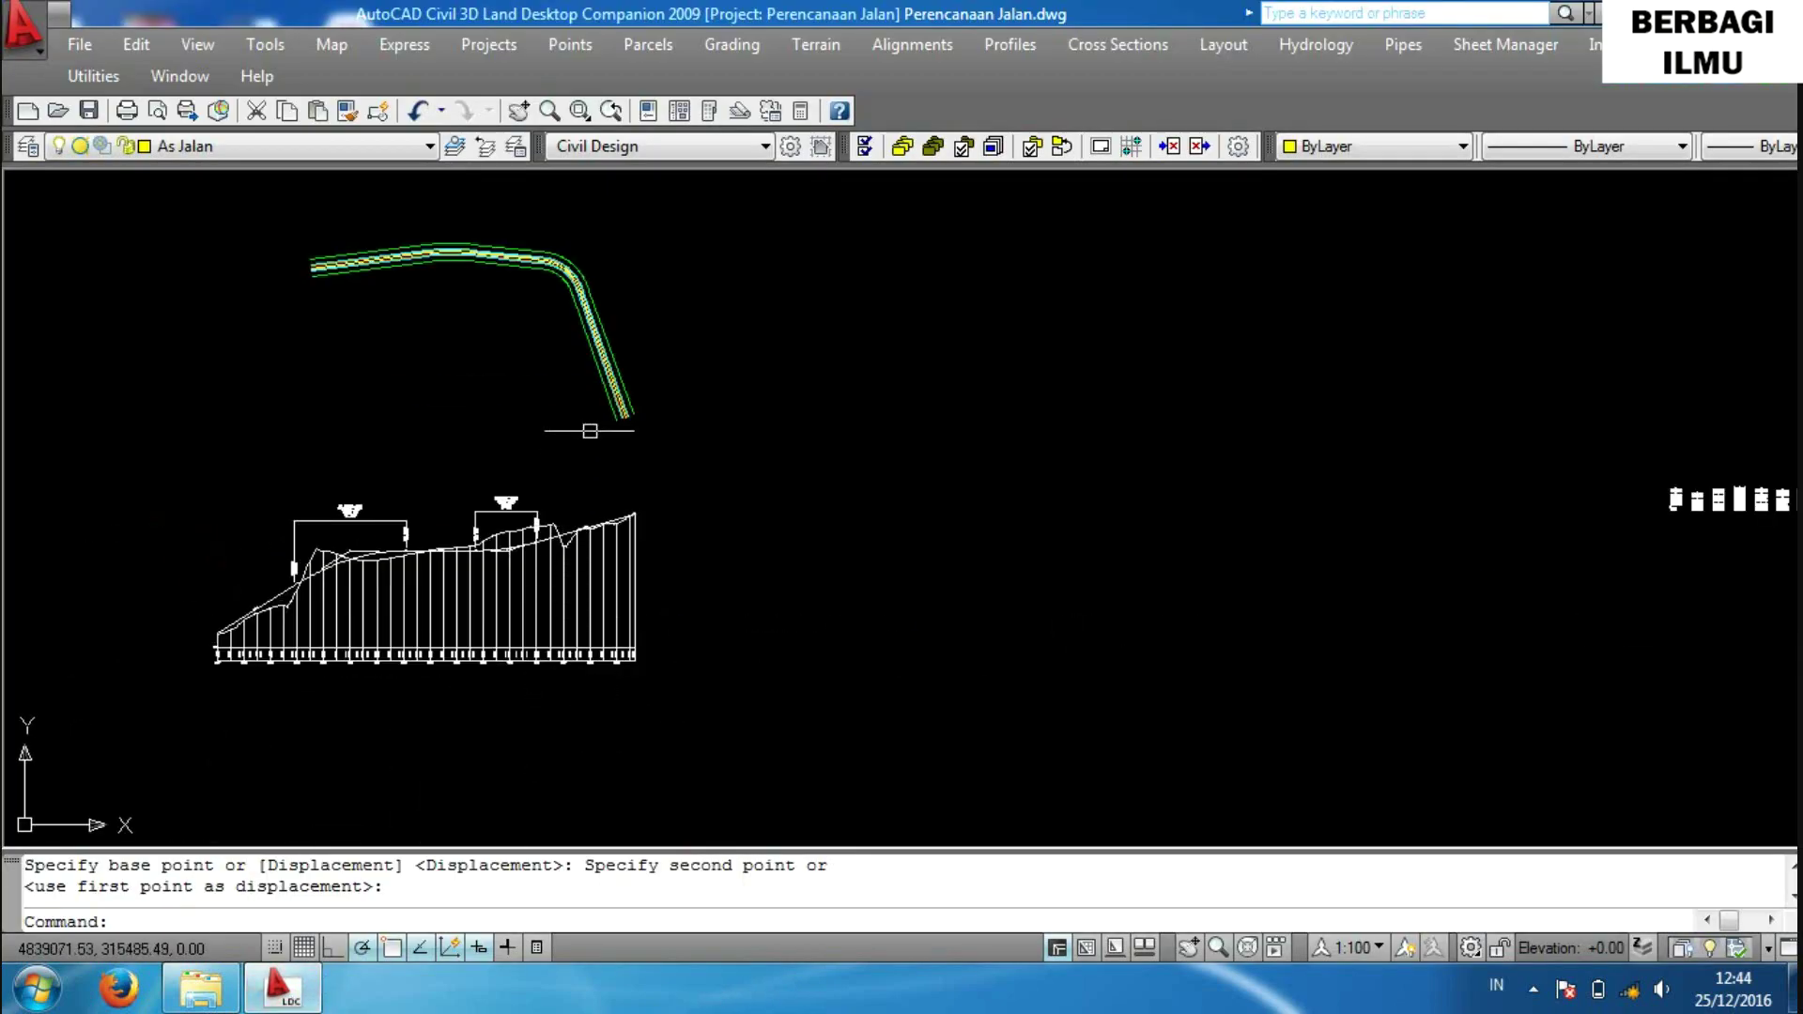
middle_click_drag(1371, 577, 416, 621)
scroll(947, 565, "up", 5)
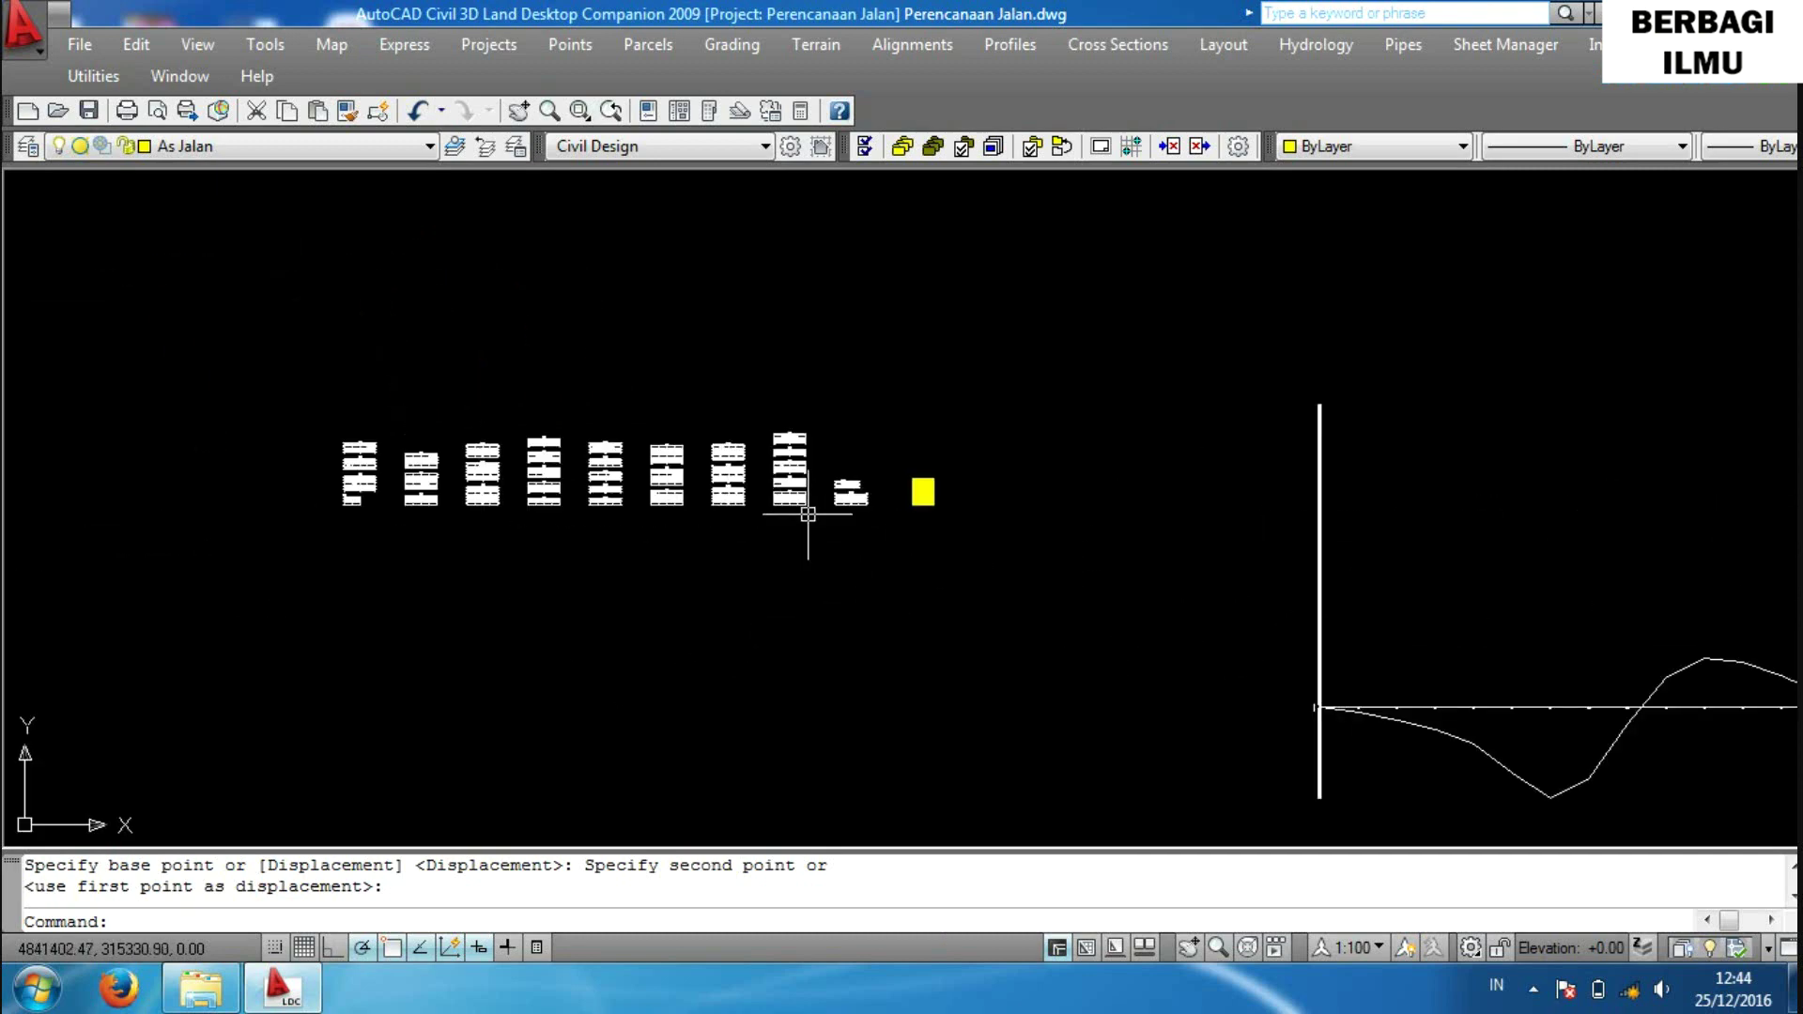
Pan along the mass-haul diagram, then zoom out to view the whole layout.
middle_click_drag(1027, 526, 576, 540)
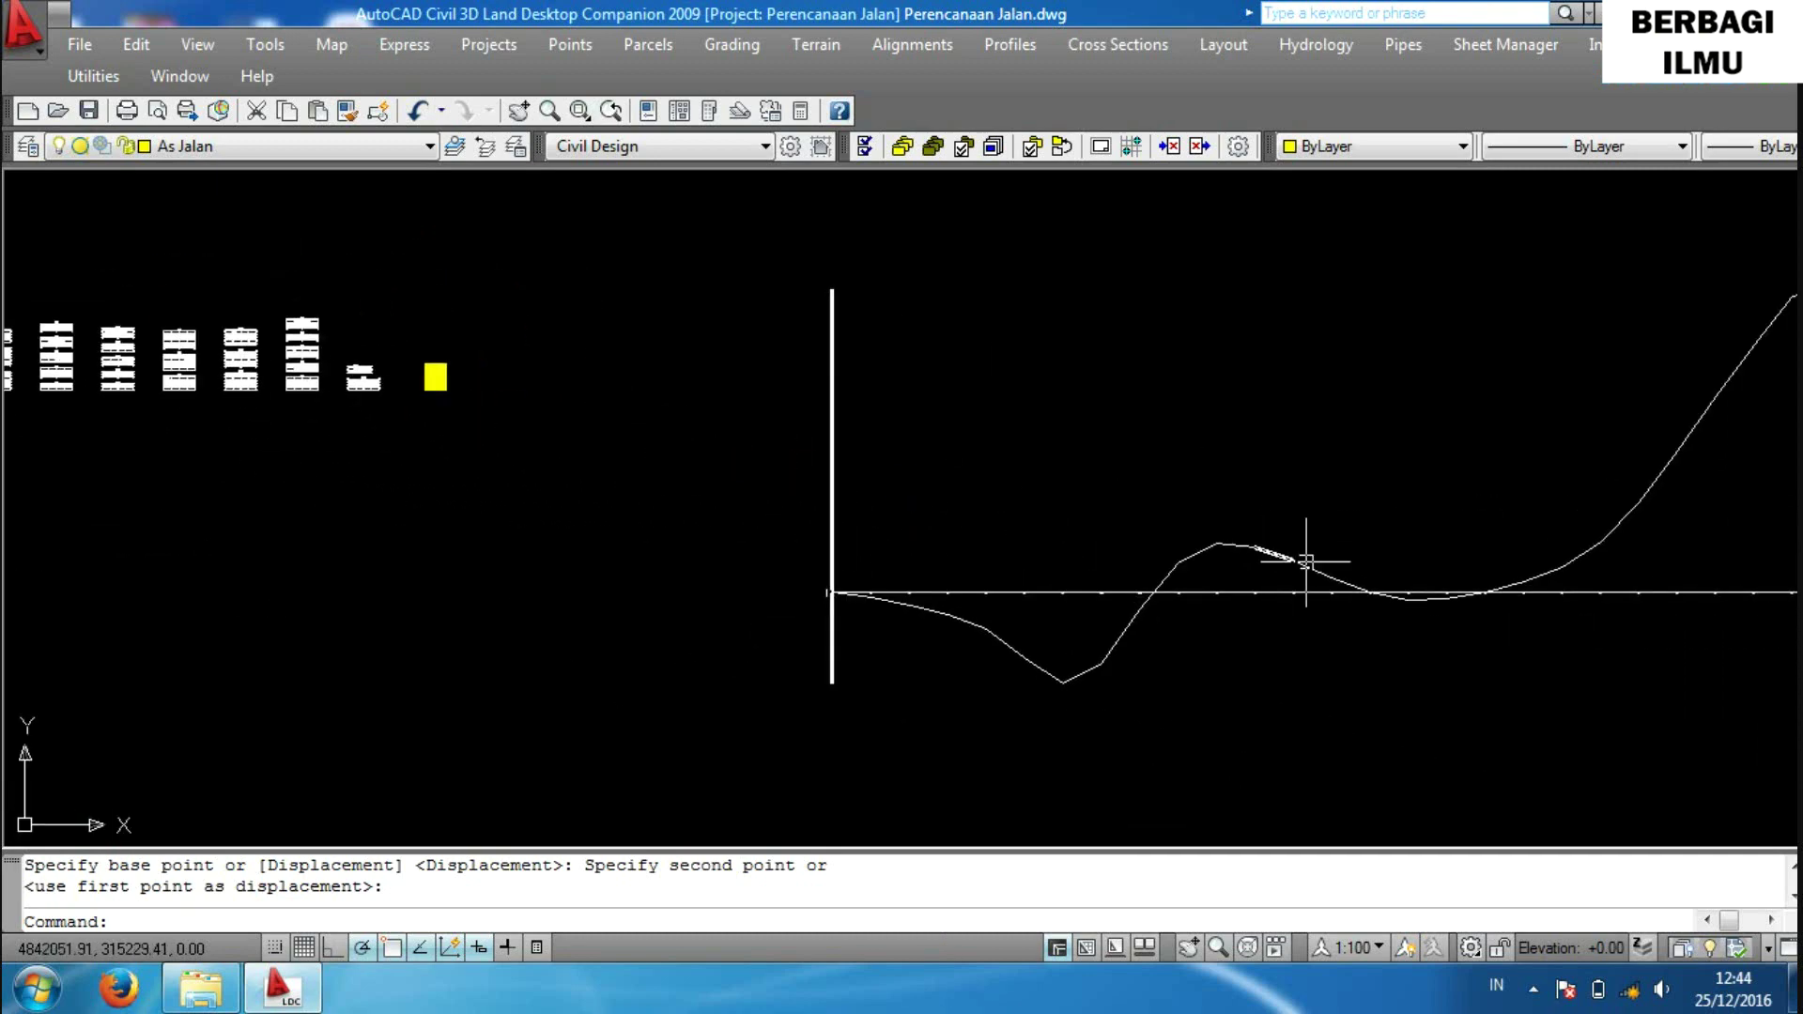
middle_click_drag(1296, 563, 945, 546)
scroll(927, 499, "down", 4)
scroll(905, 503, "down", 5)
scroll(906, 503, "down", 1)
middle_click_drag(673, 645, 1065, 706)
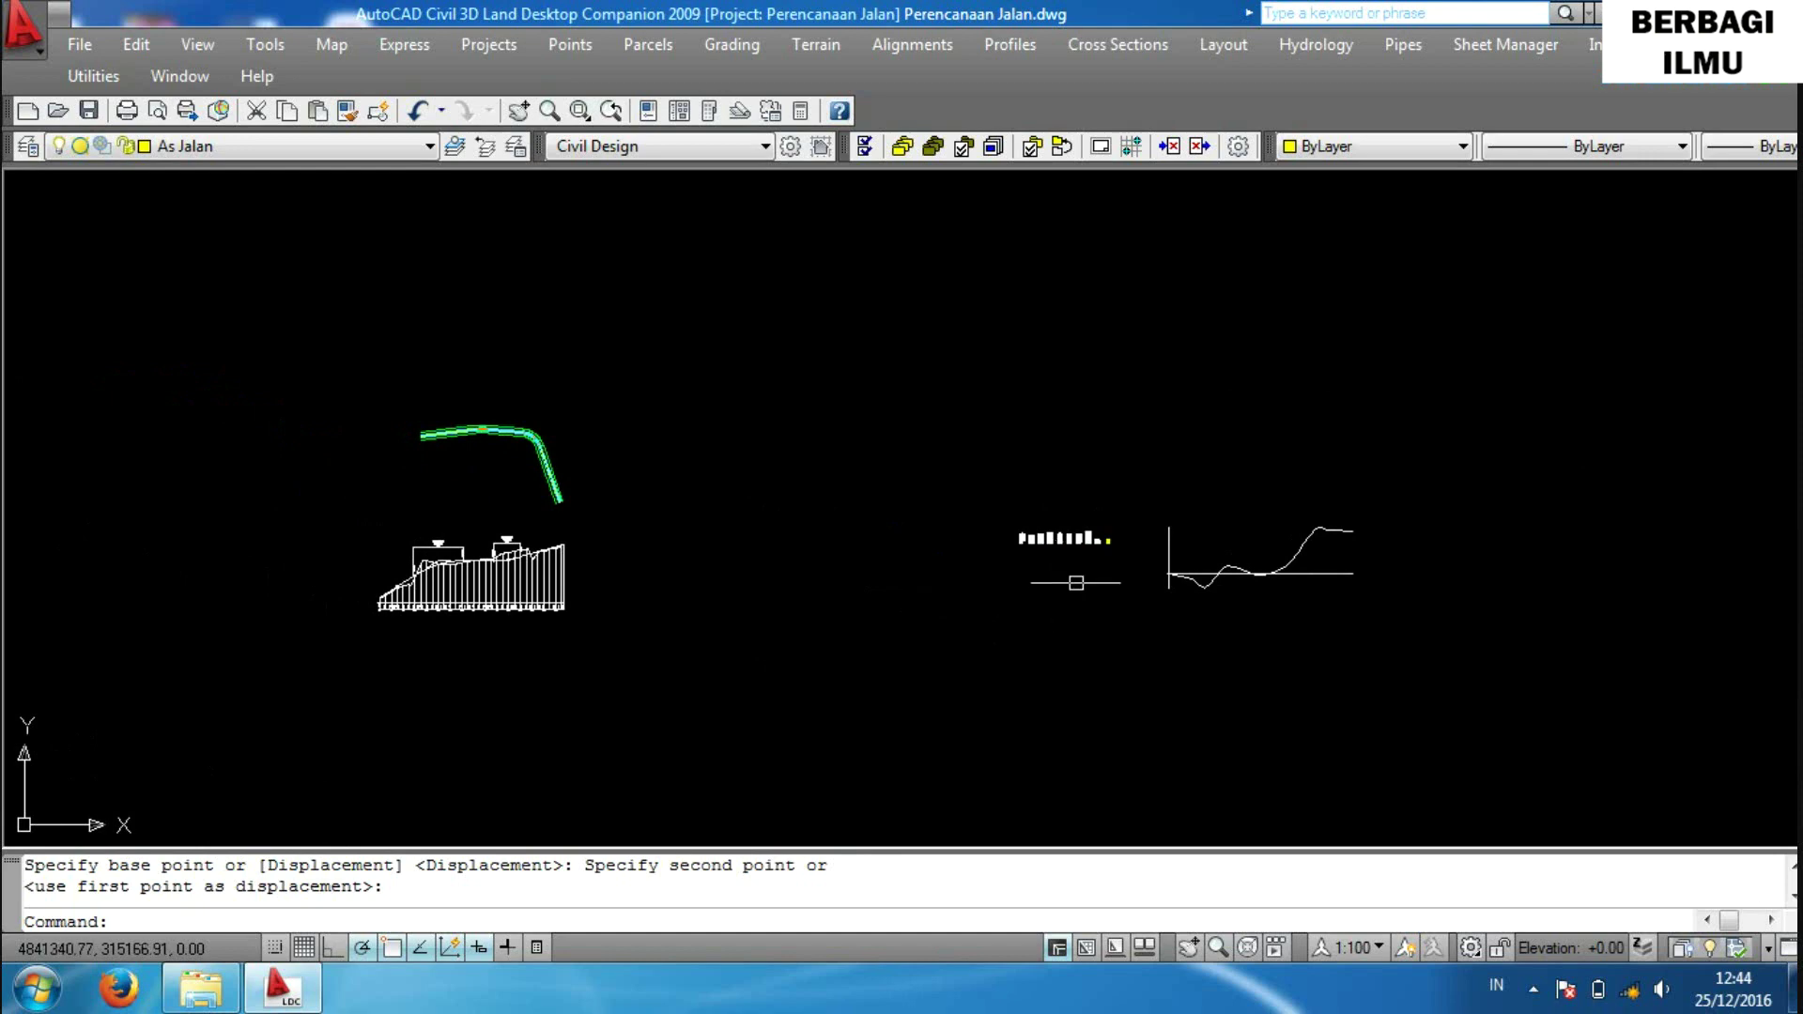
scroll(1080, 568, "up", 3)
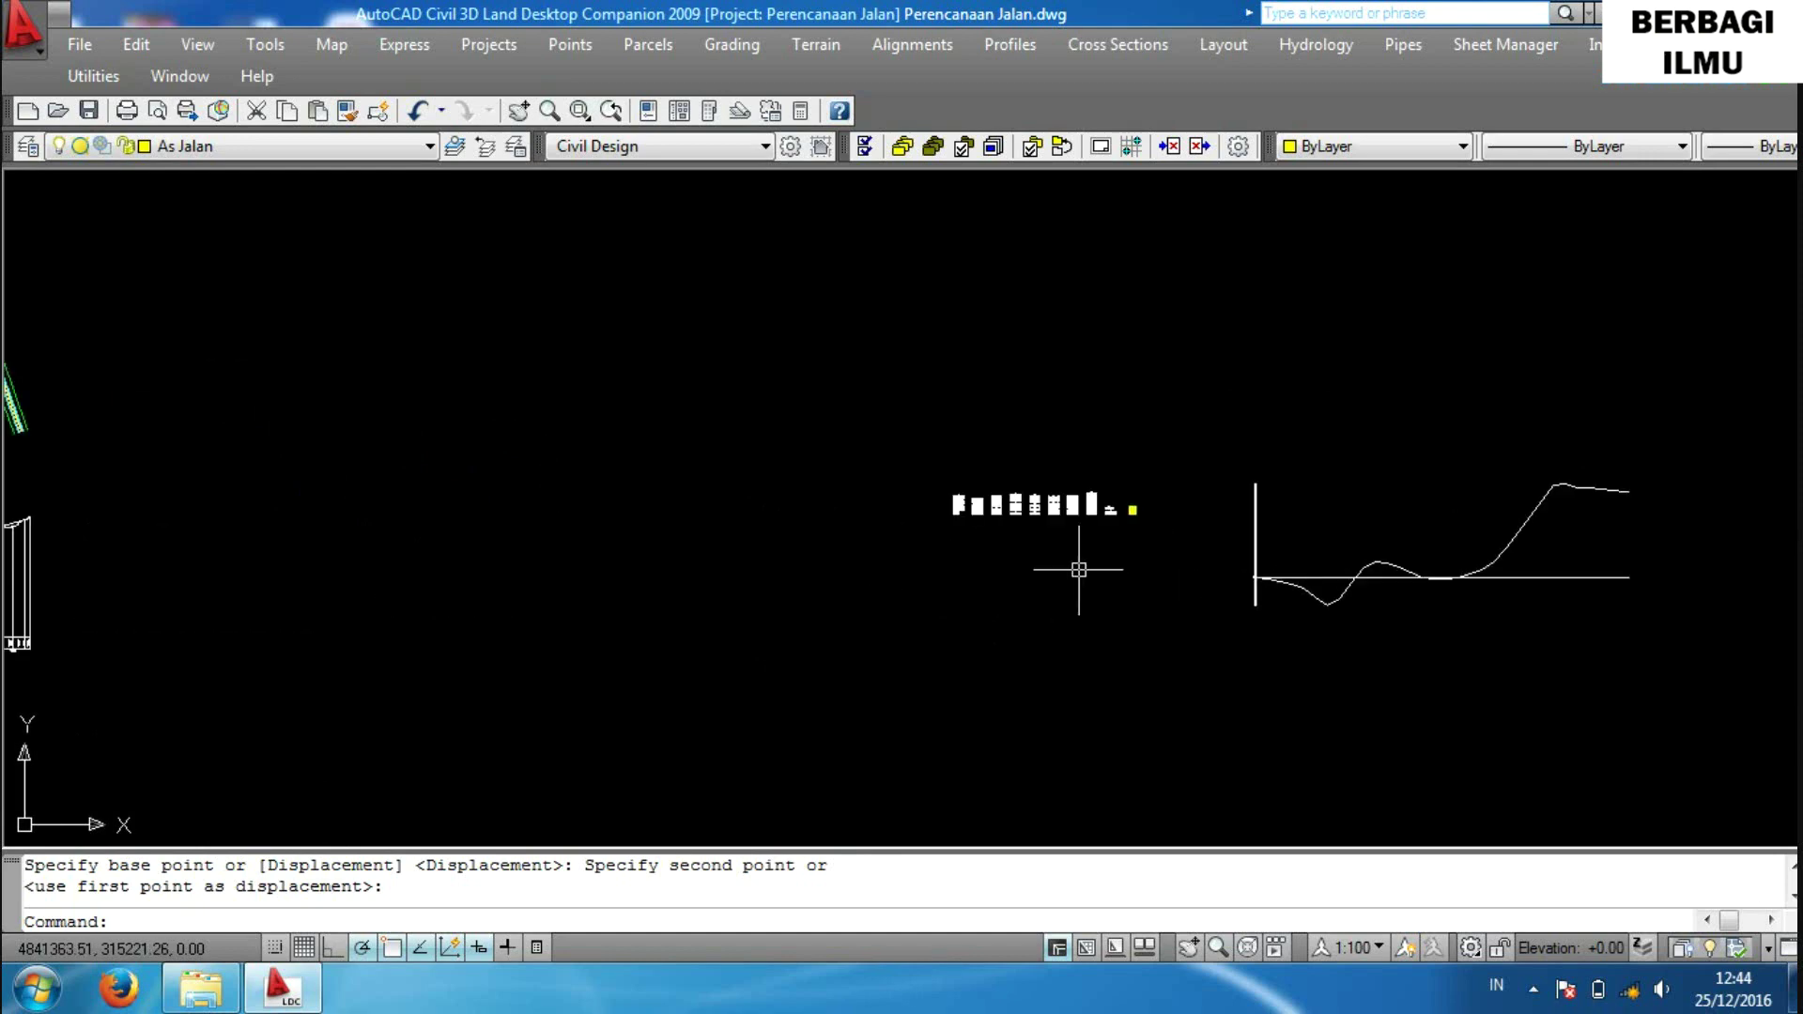
Window-select the row of cross-section sheets and move it beside the green alignment plan.
left_click(1172, 568)
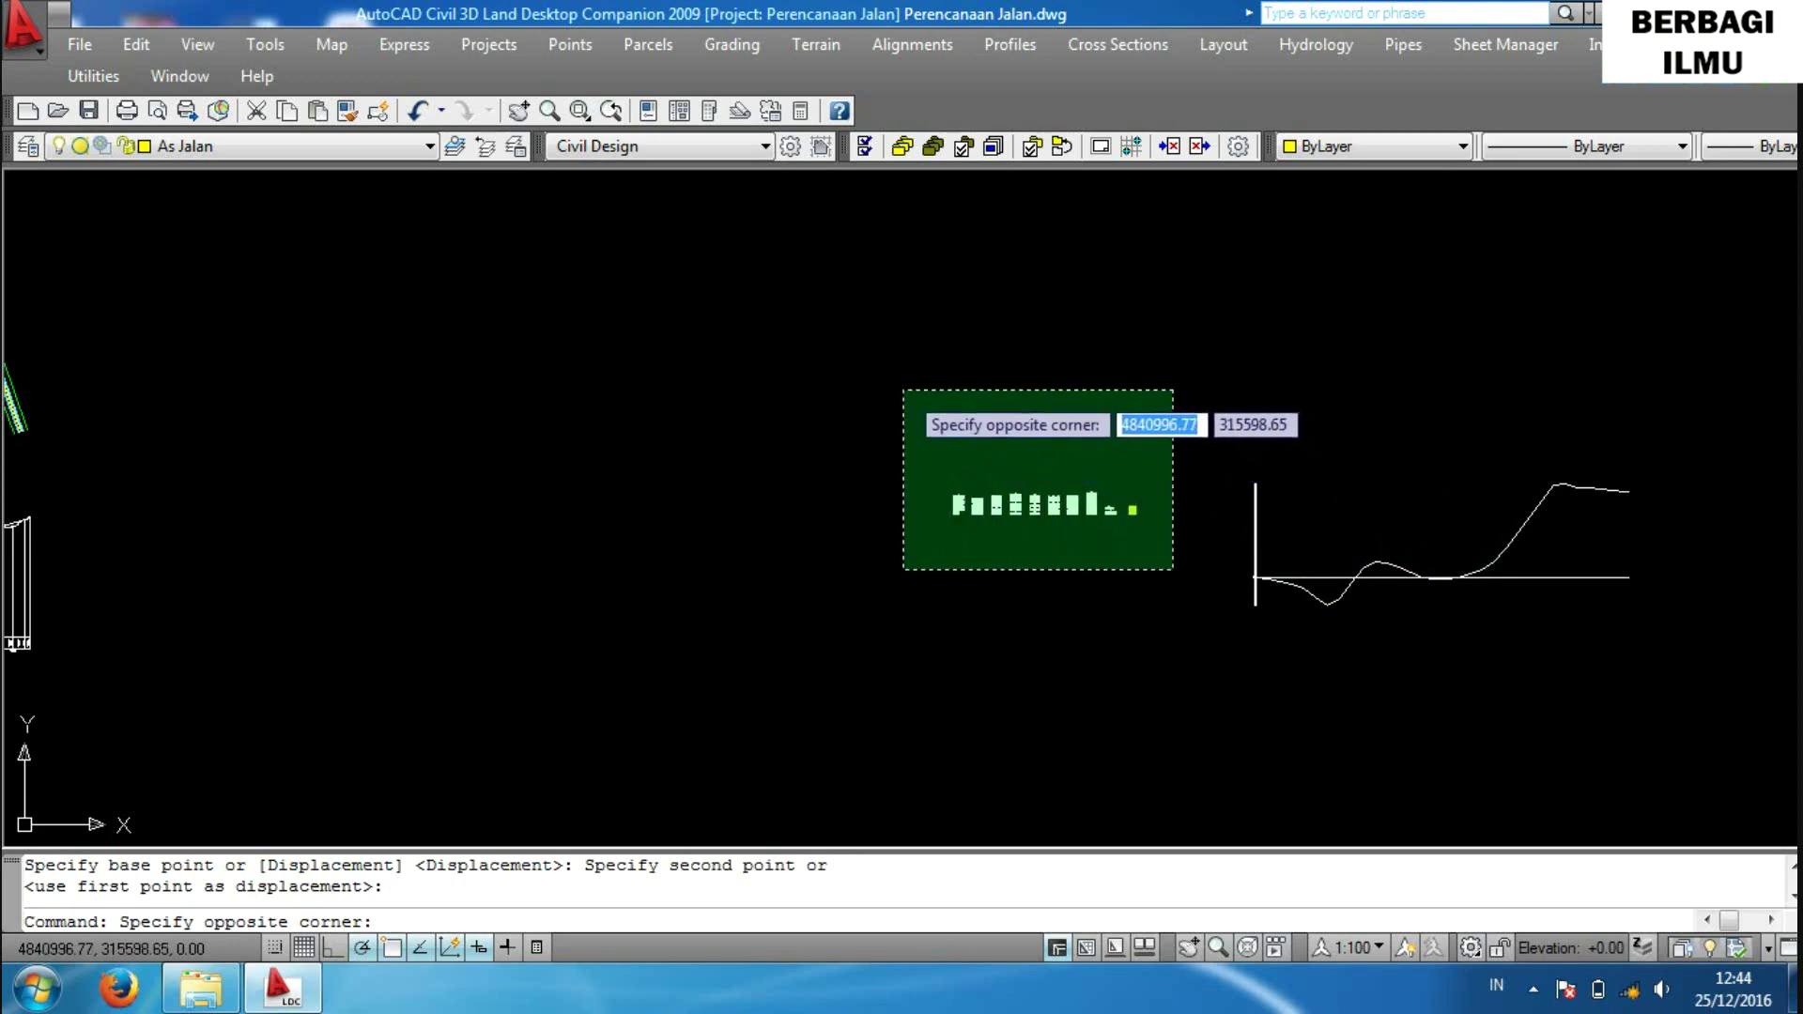
left_click(900, 388)
type("m")
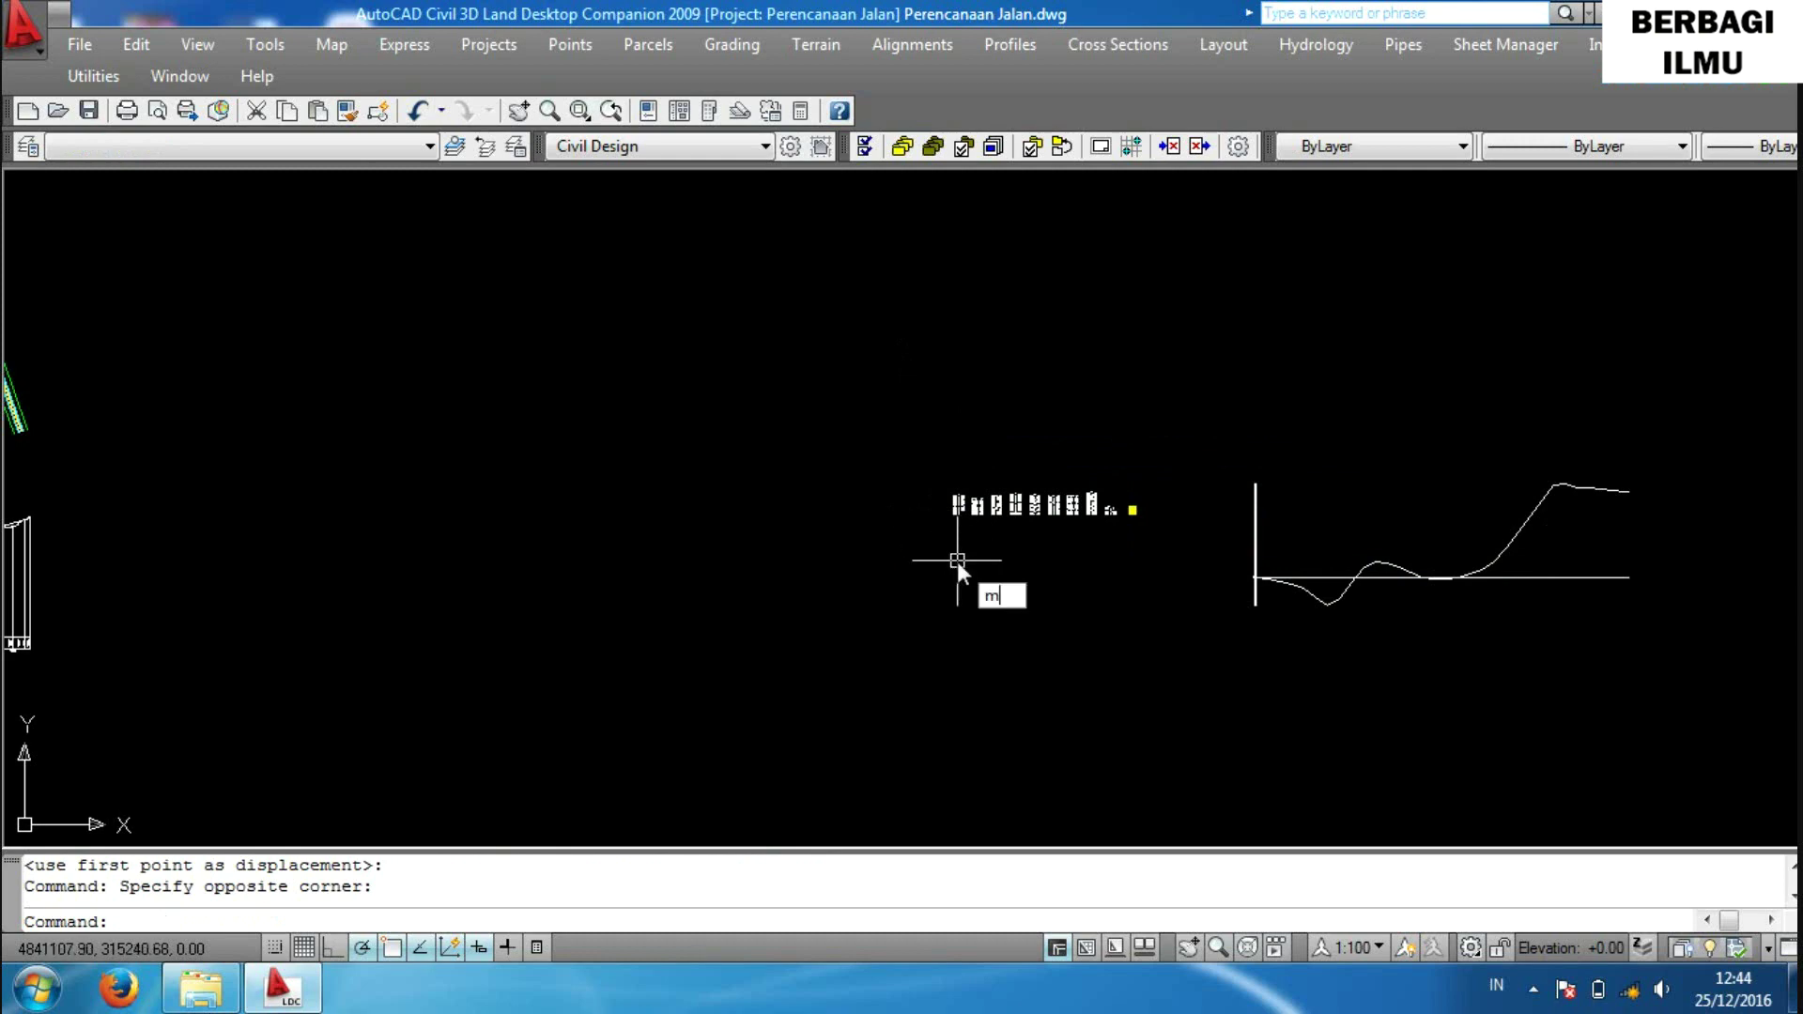
key("Return")
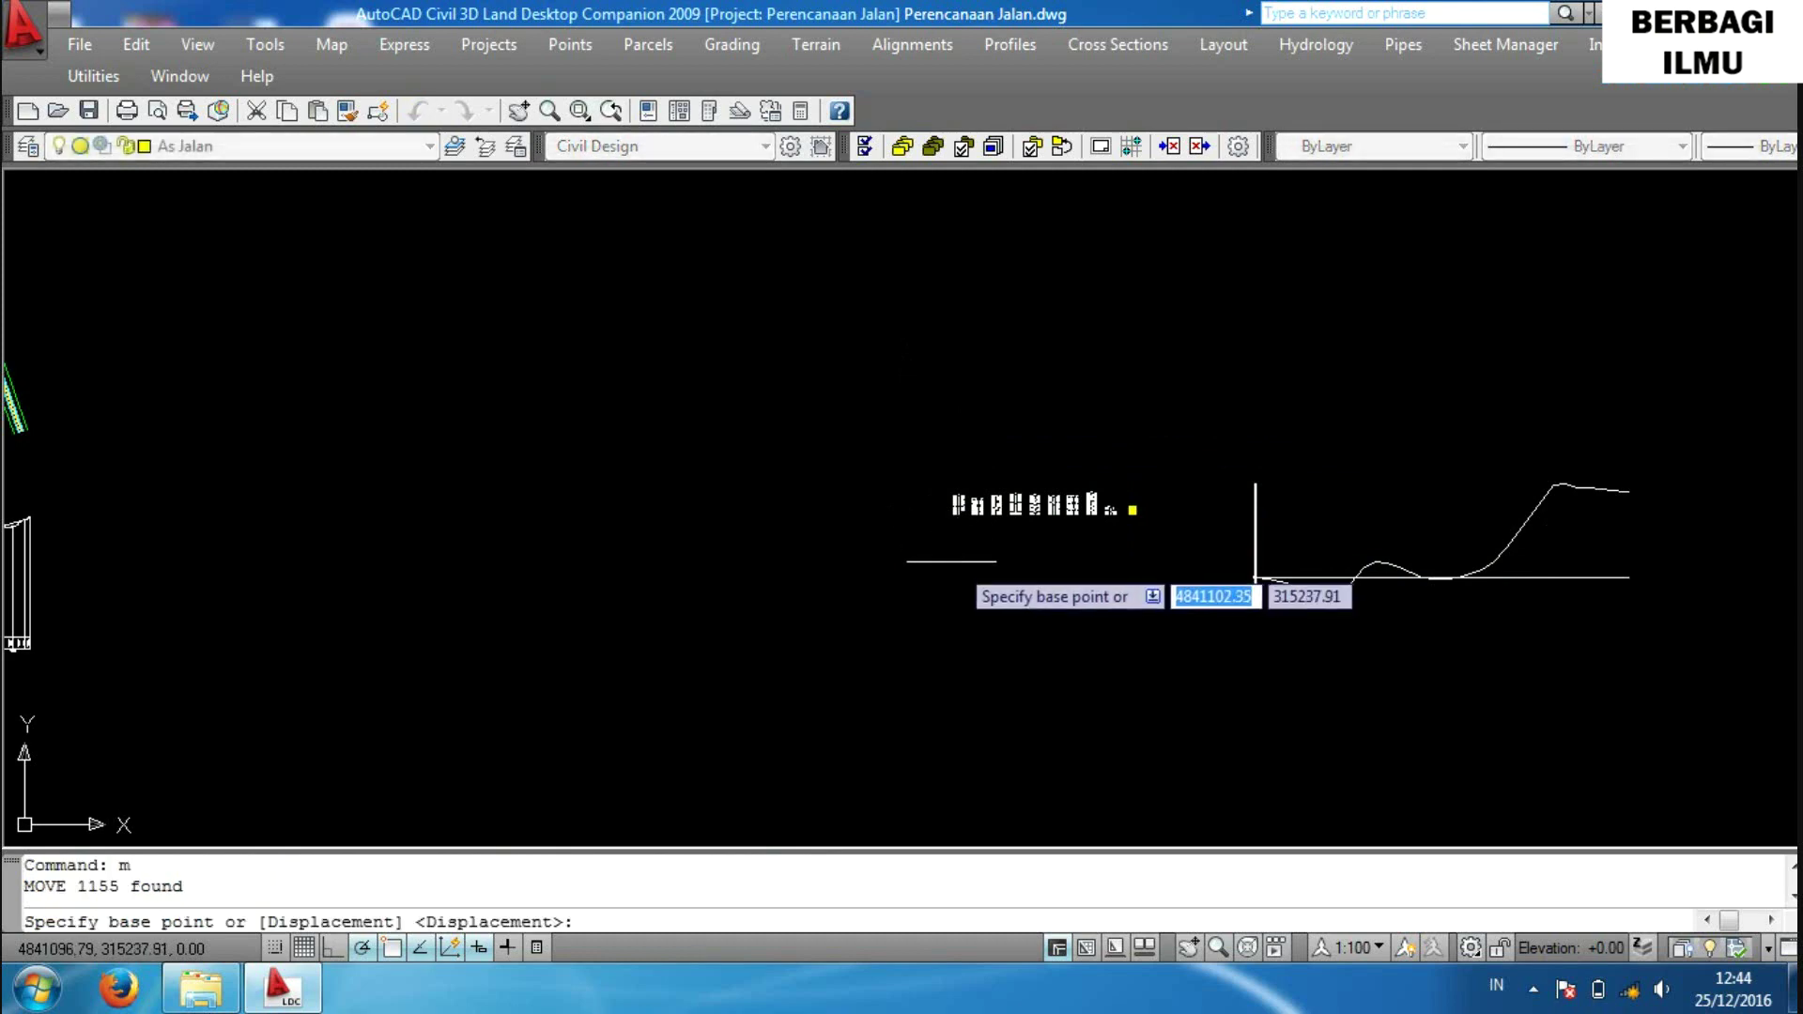
left_click(950, 496)
middle_click_drag(644, 370, 1111, 478)
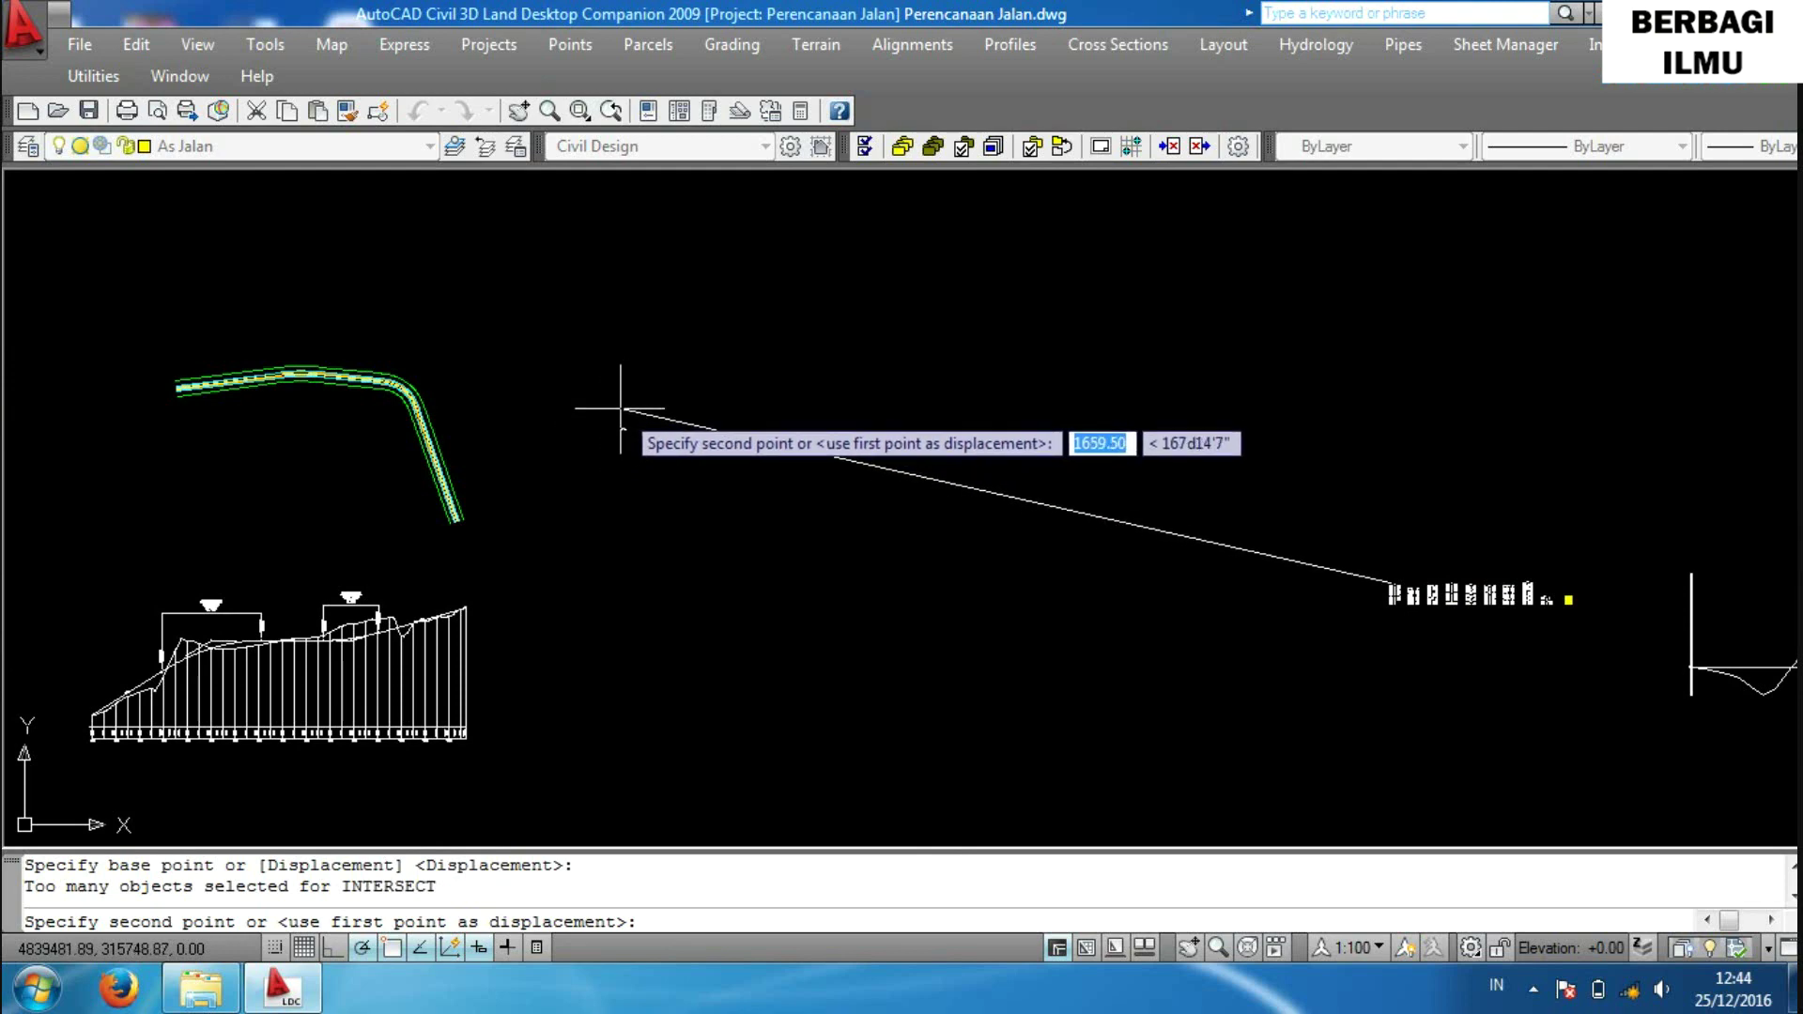
left_click(620, 407)
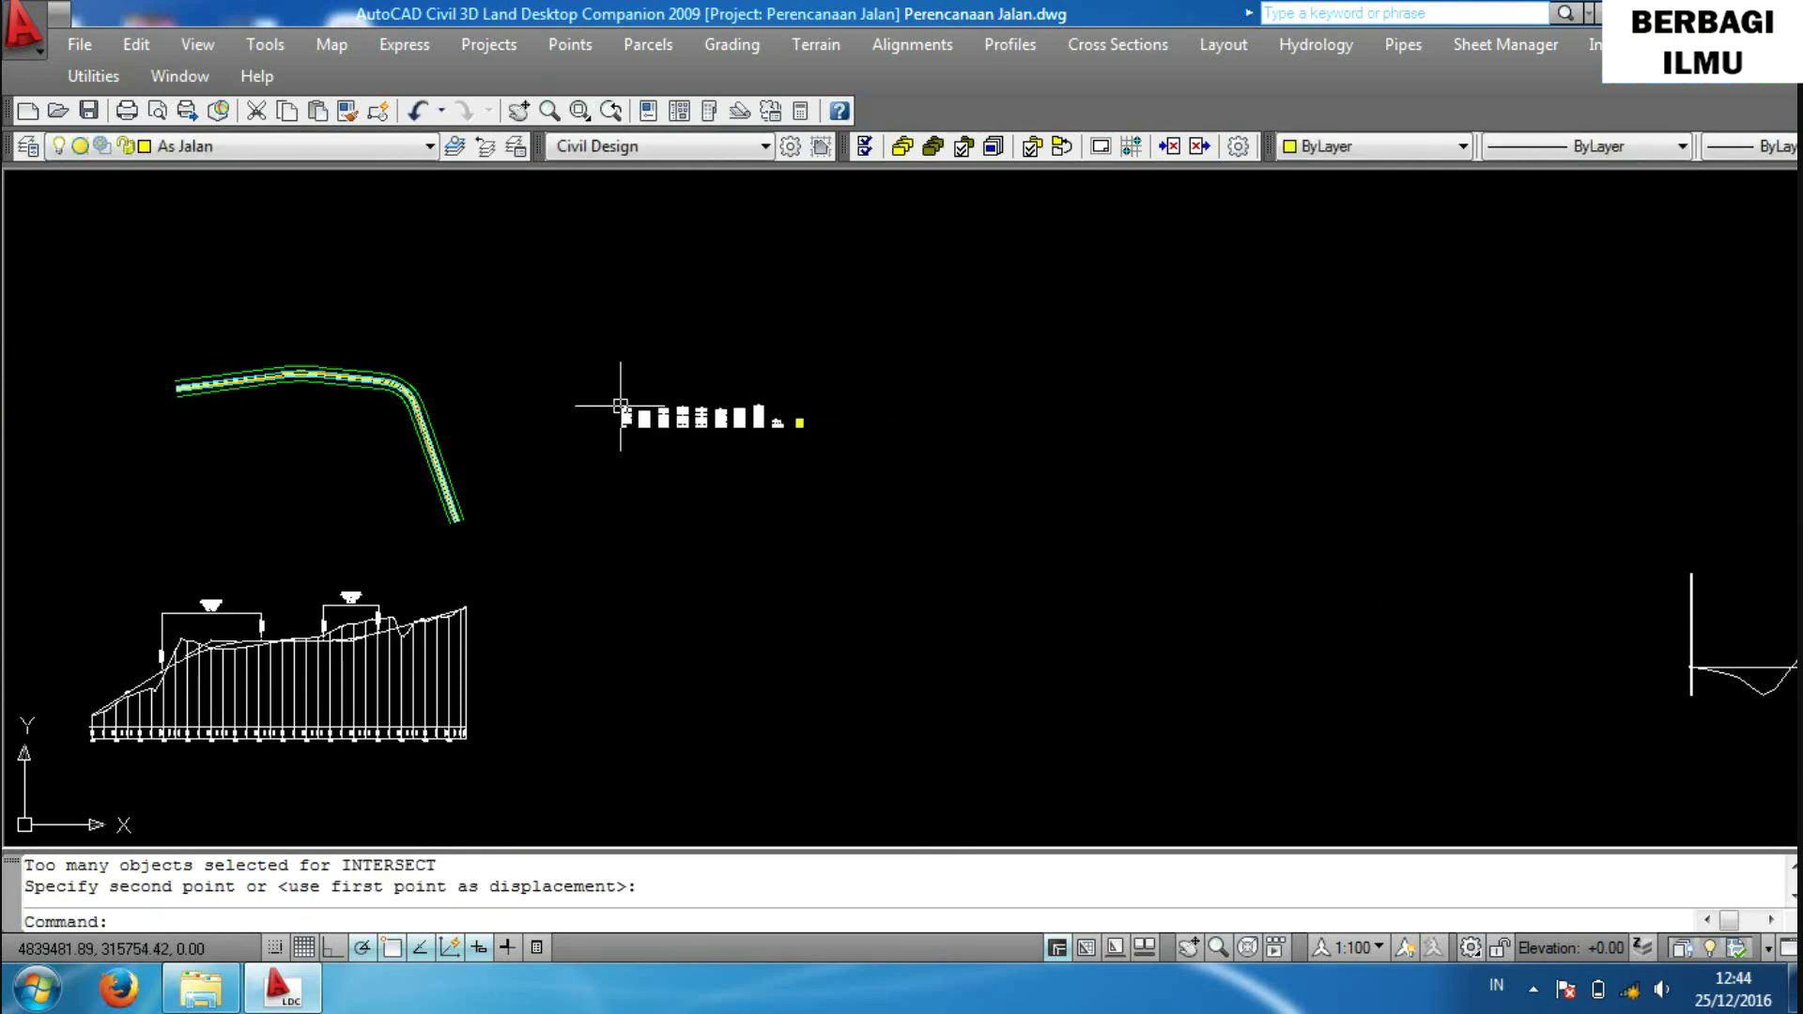
scroll(872, 537, "down", 1)
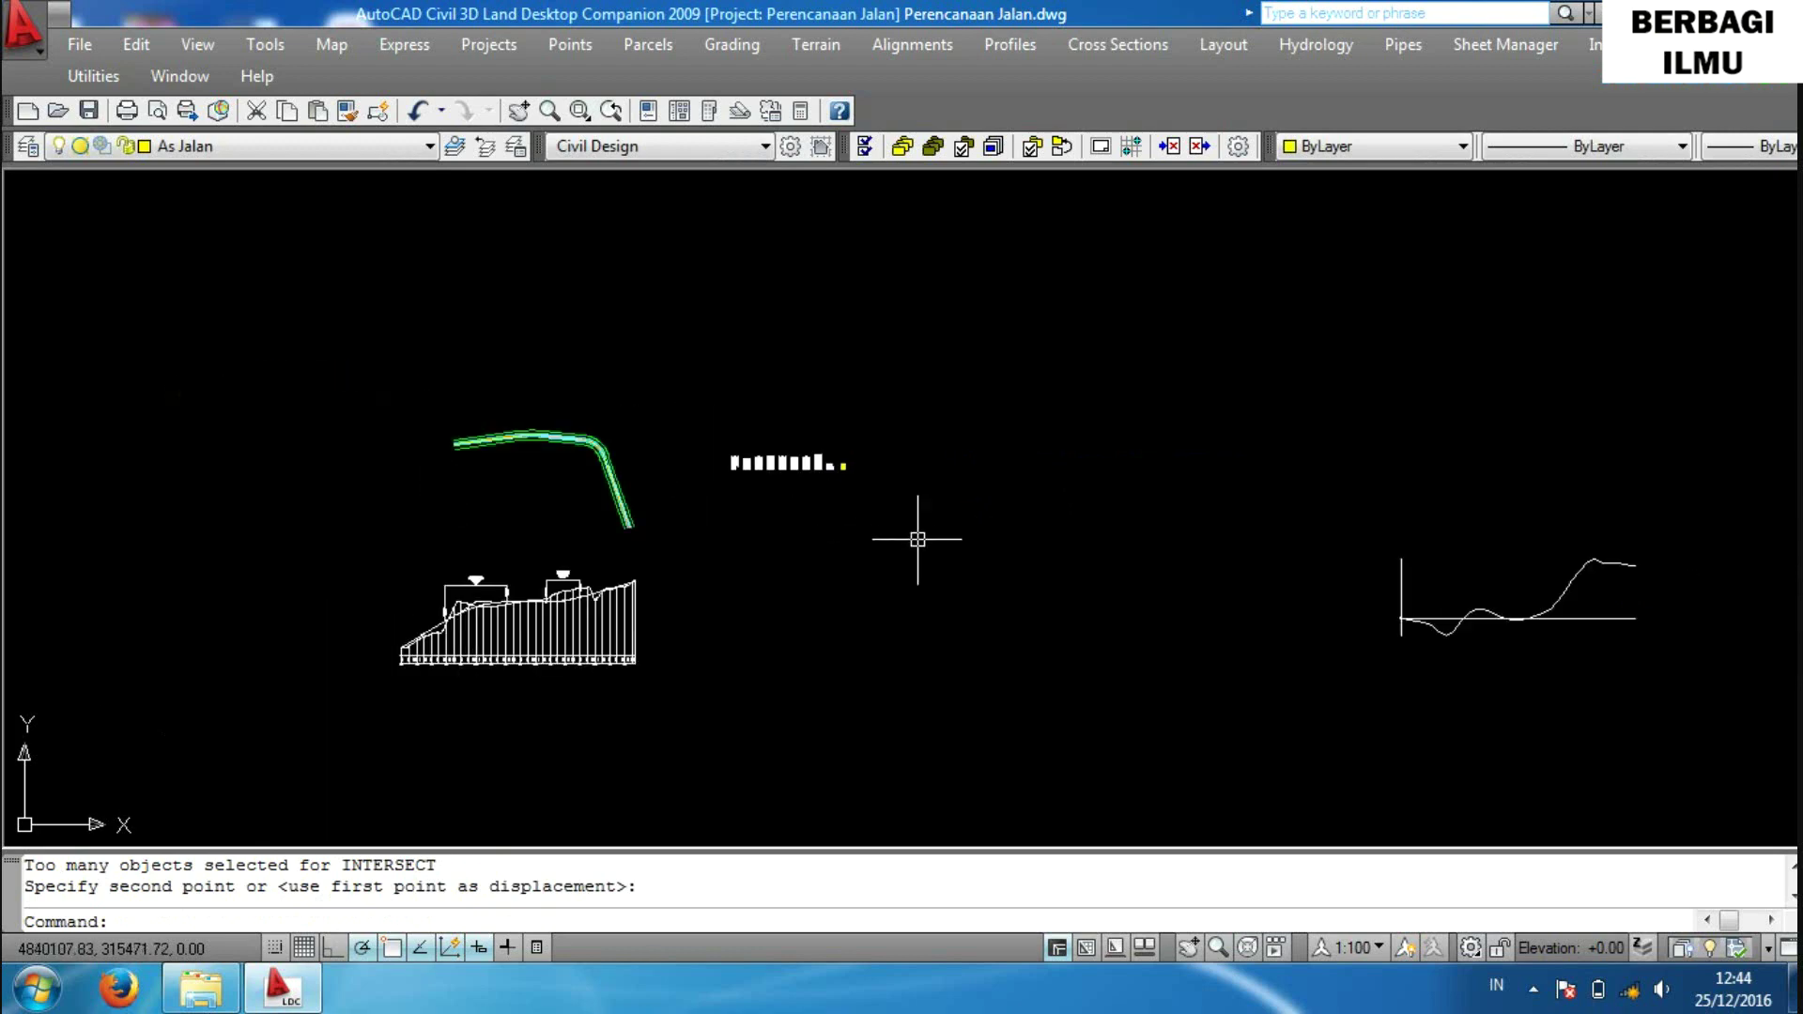
middle_click_drag(994, 570, 612, 541)
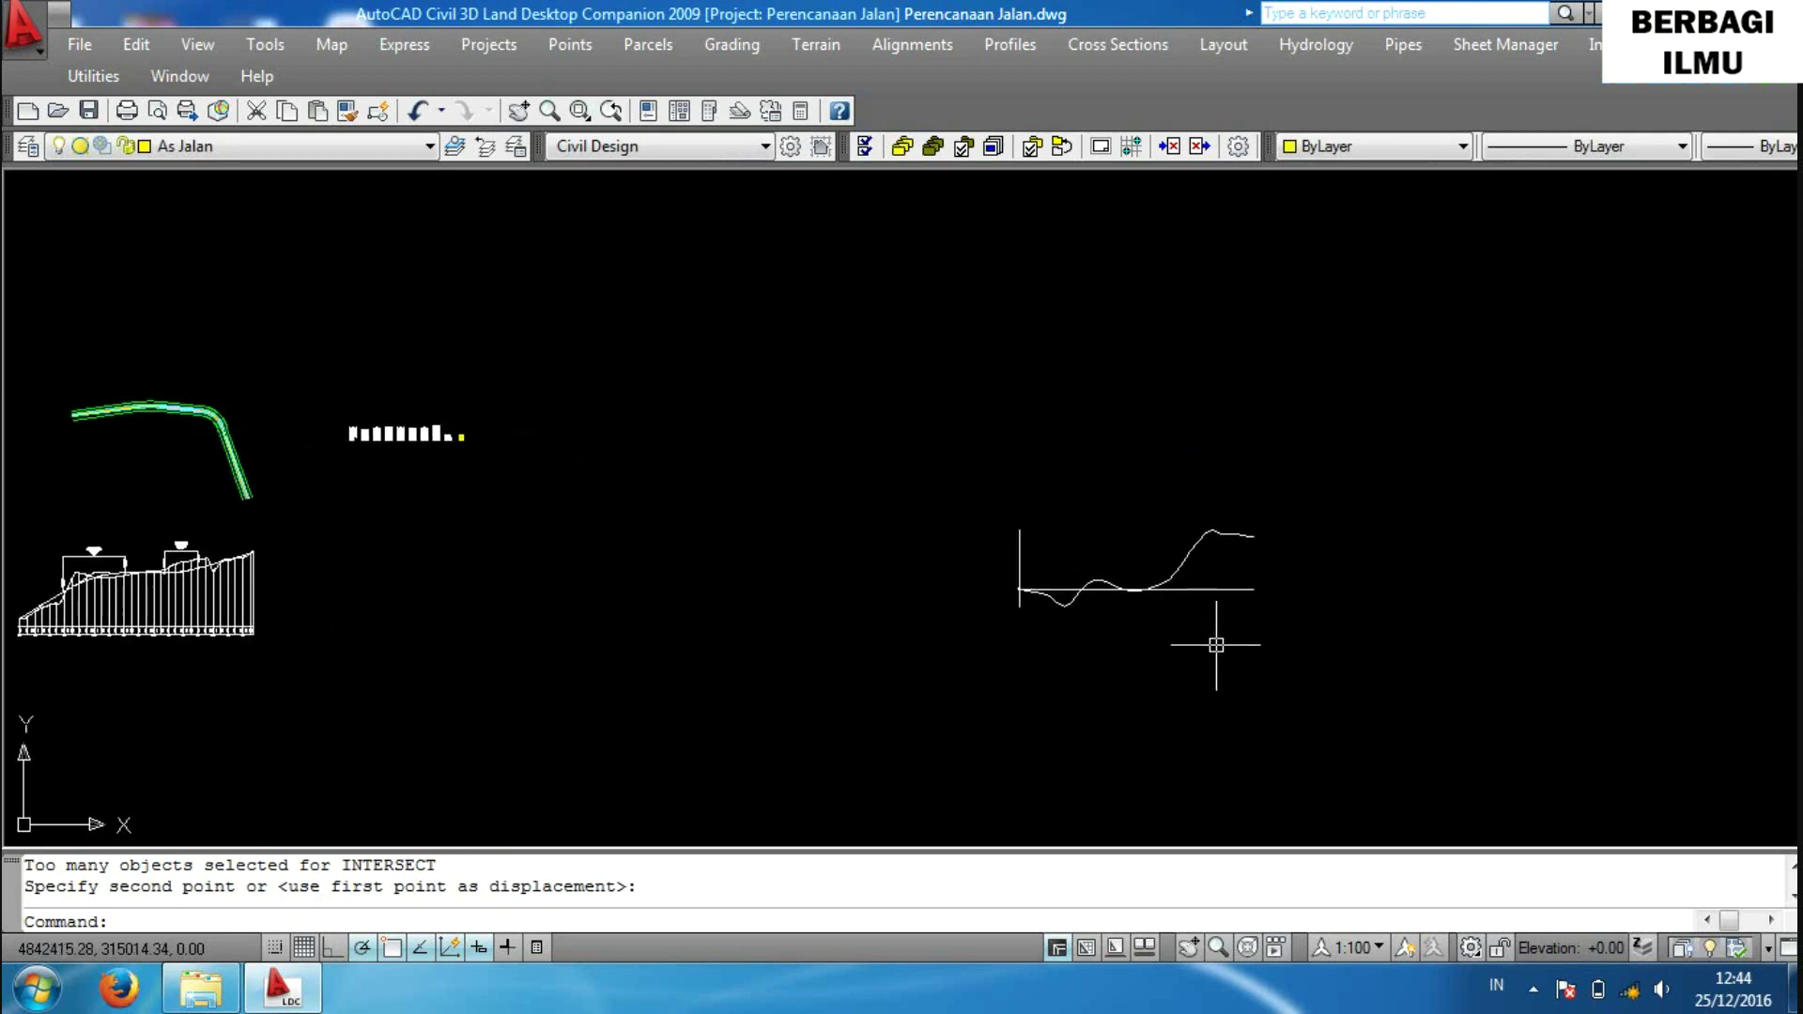
Window-select the mass-haul graph and move it to the right end of the long profile.
left_click(1368, 733)
left_click(826, 377)
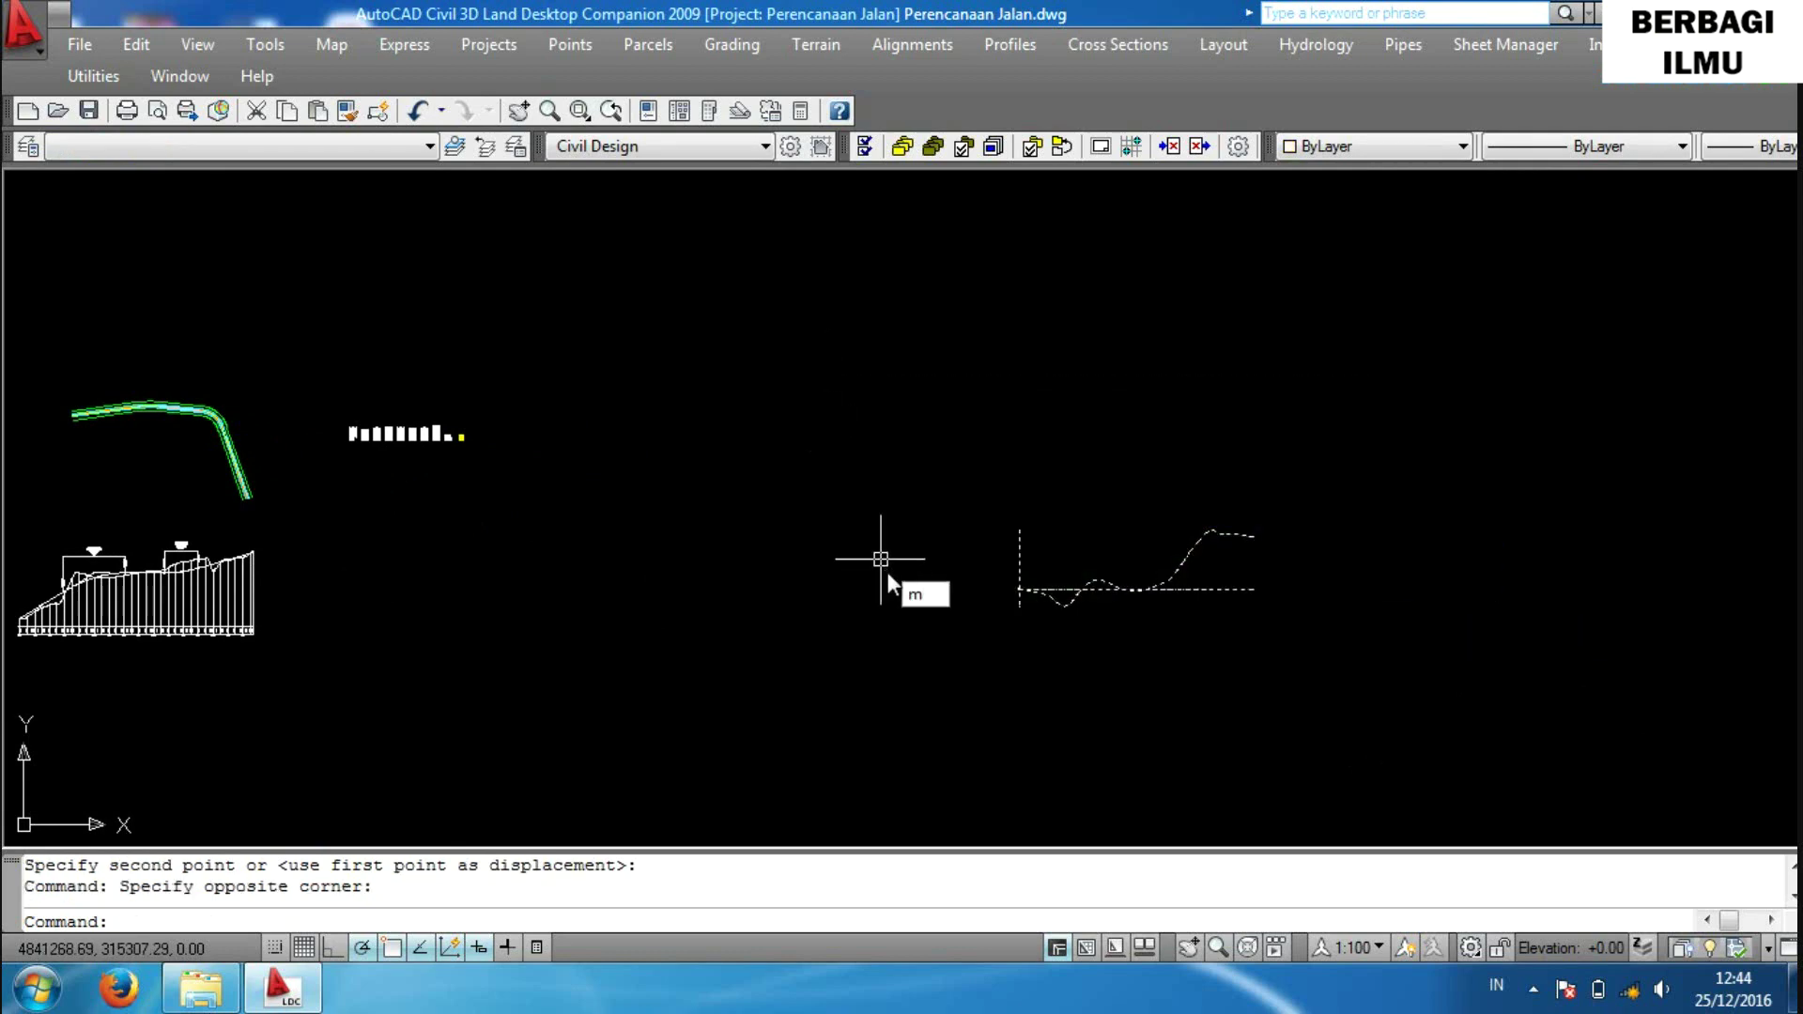
key("Return")
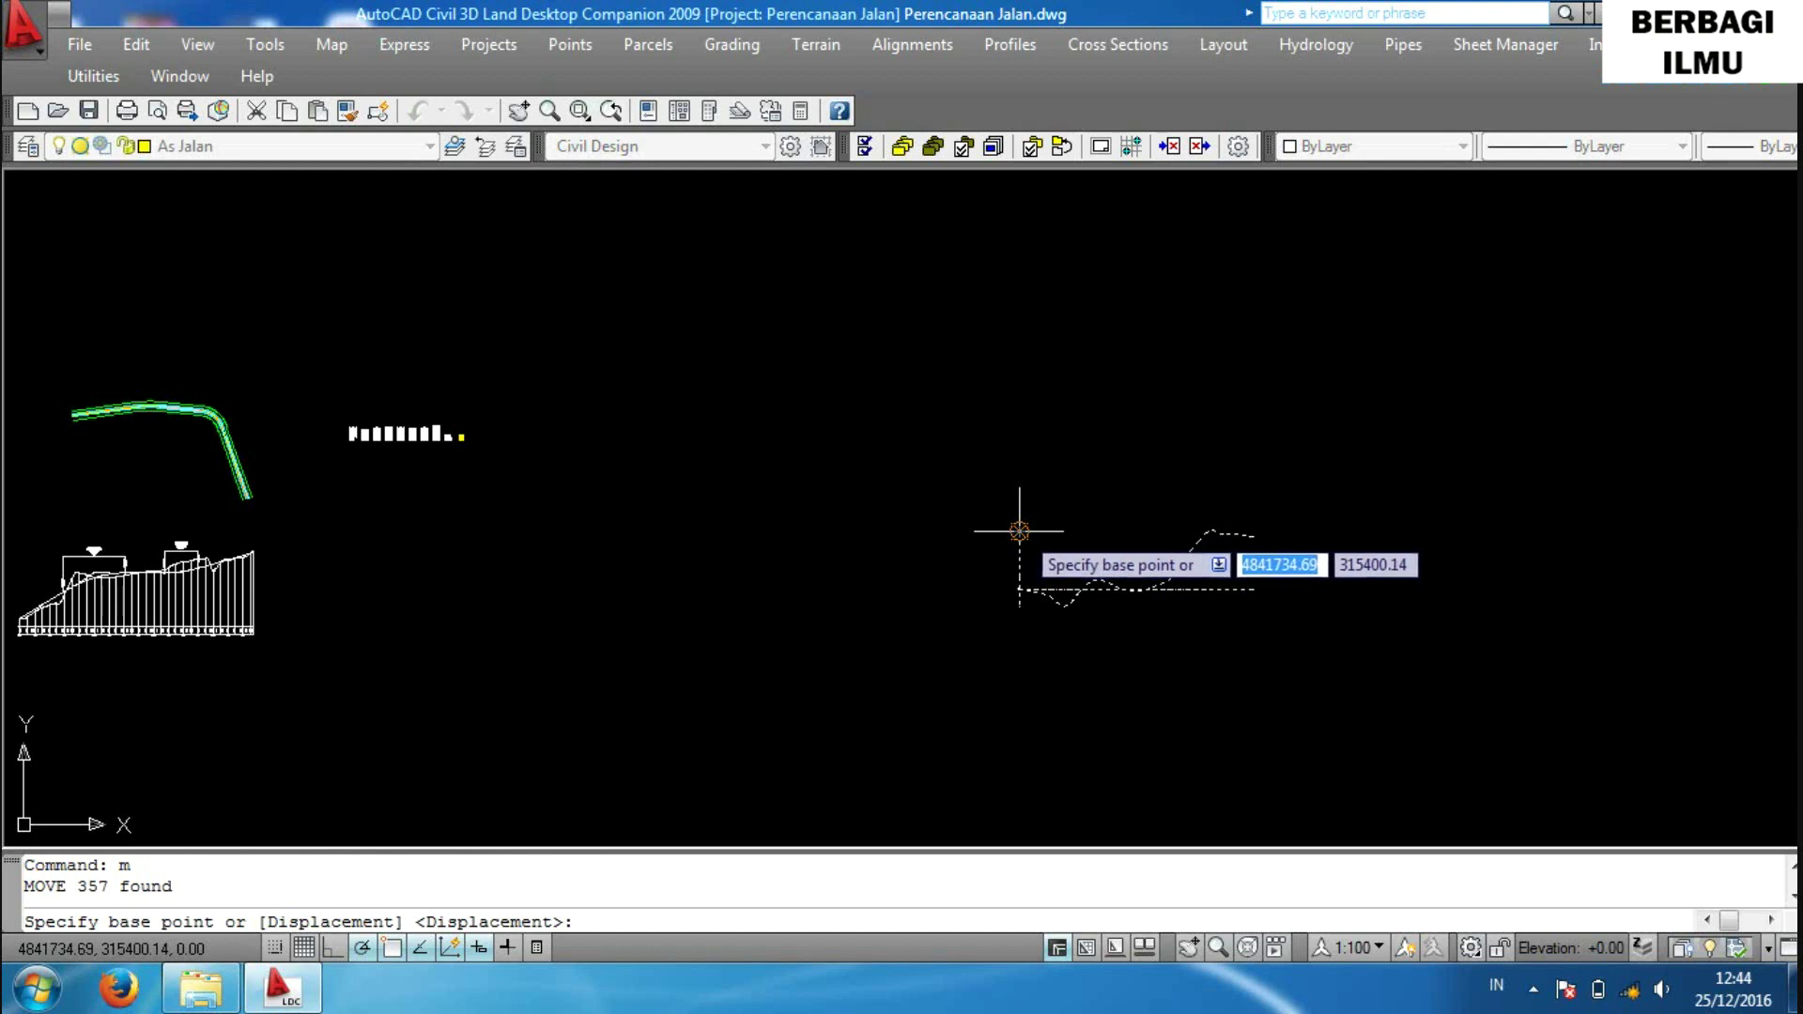
left_click(1019, 531)
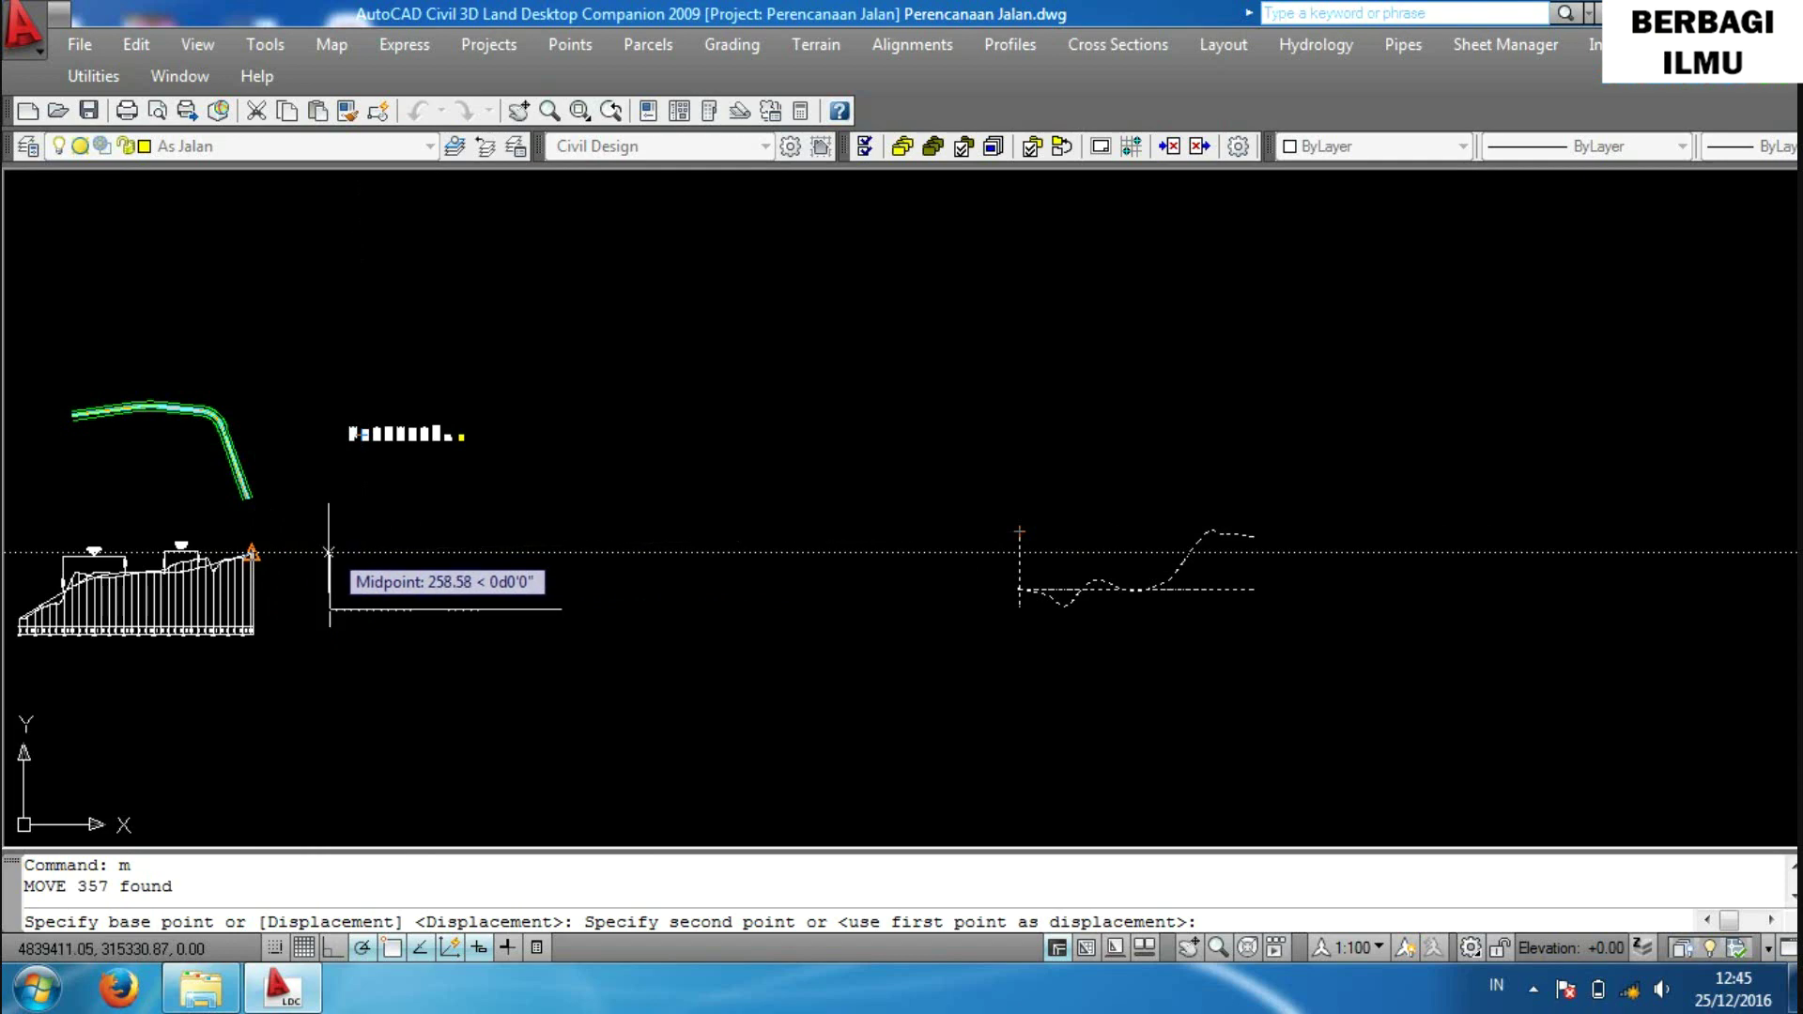
left_click(328, 582)
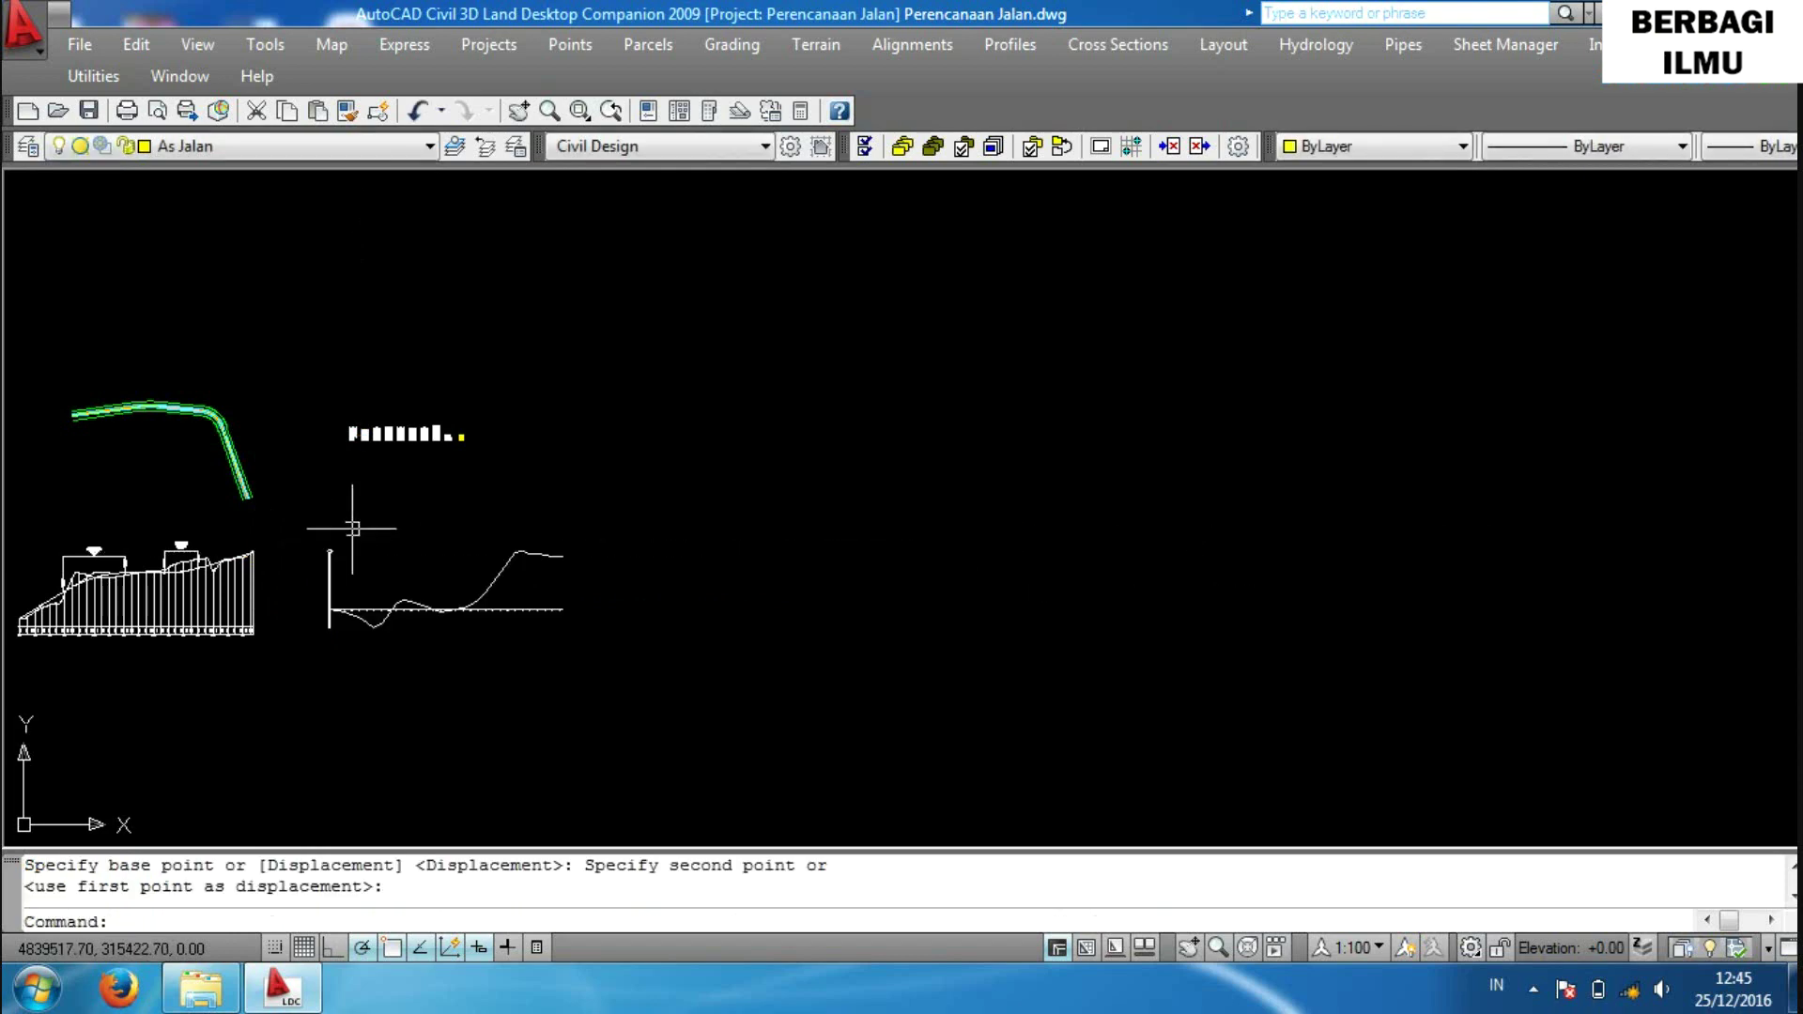
middle_click_drag(648, 579, 1070, 568)
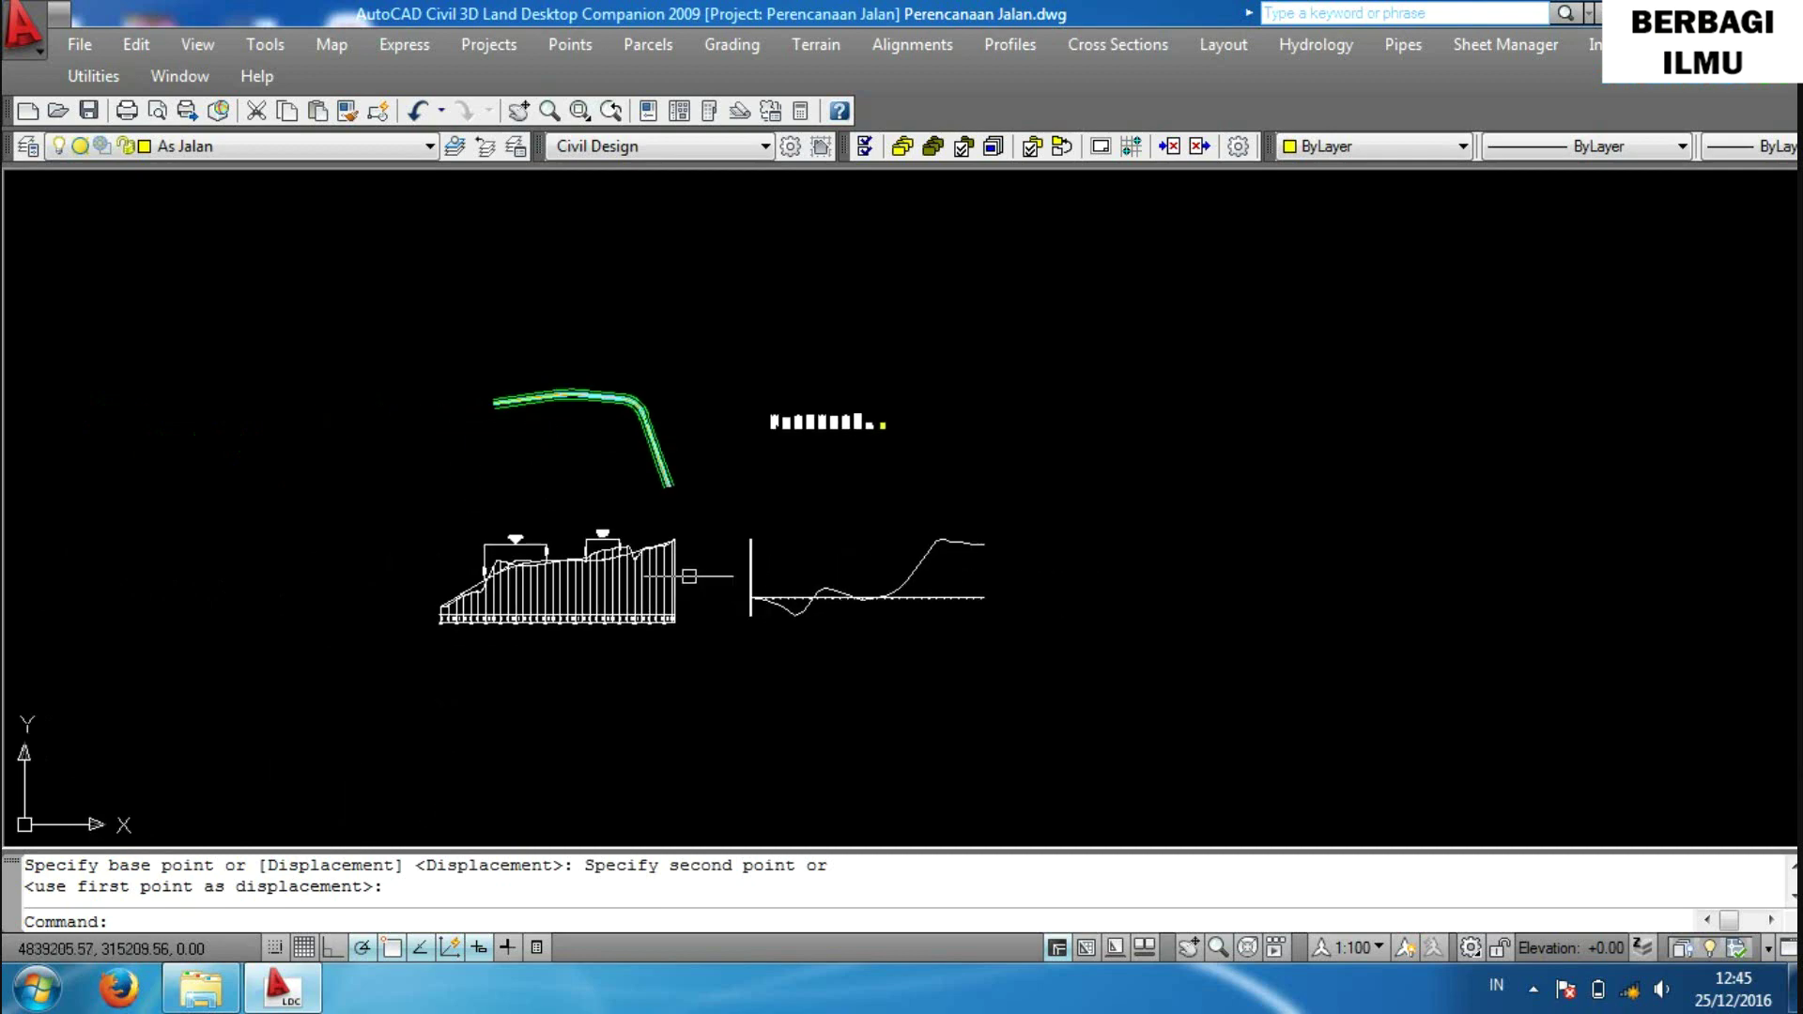
Switch on the Jalan-STALBL and Titik Ukur layers, leaving CONT-MJR on, and review the survey points.
left_click(209, 149)
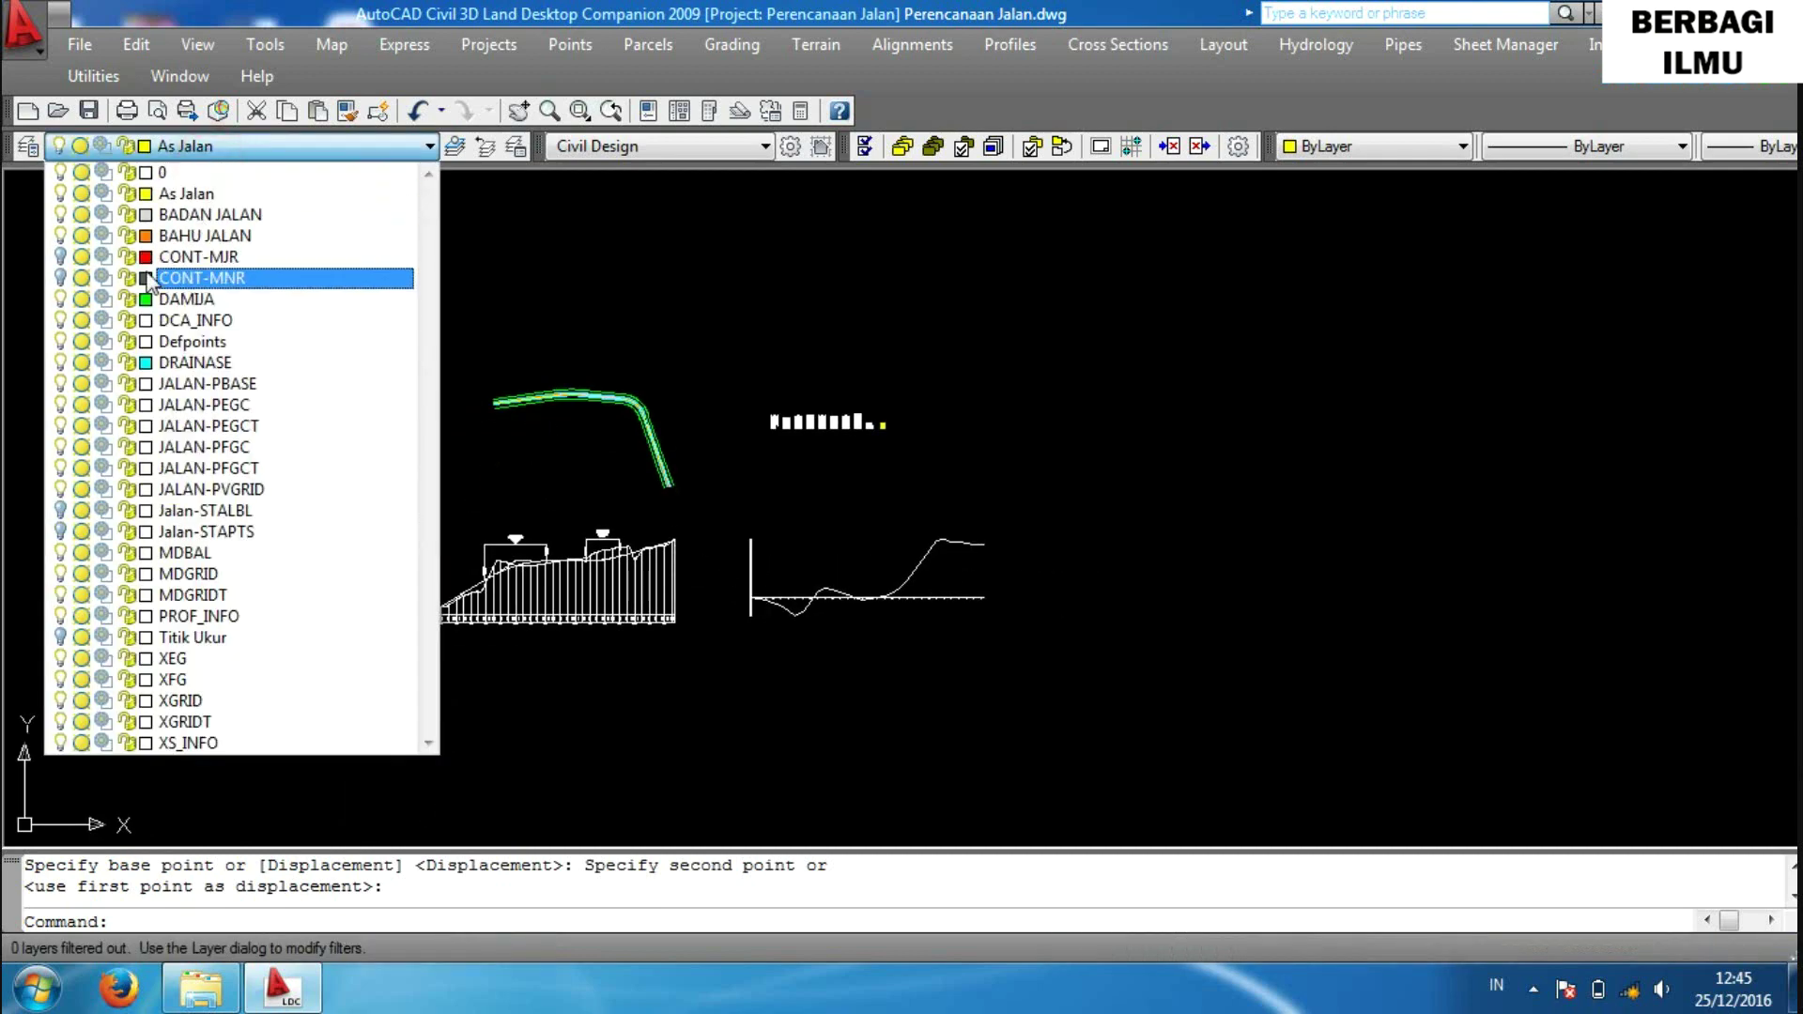
left_click(60, 257)
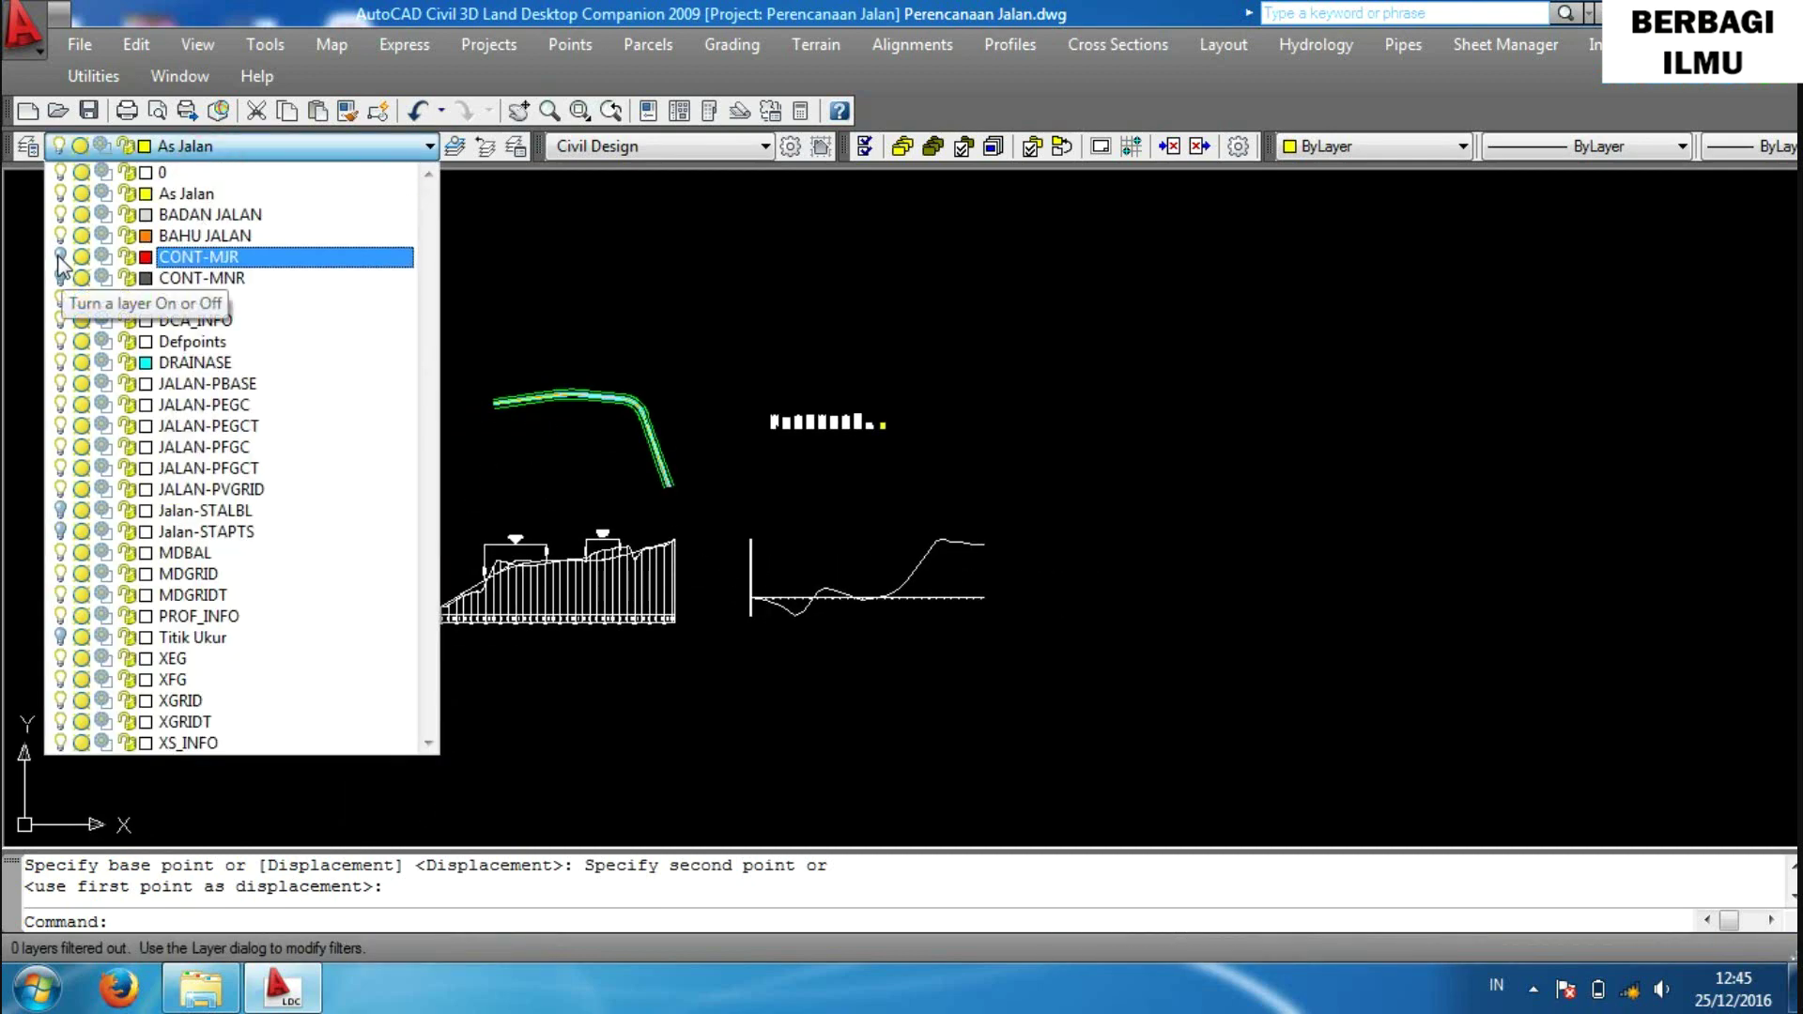
left_click(60, 257)
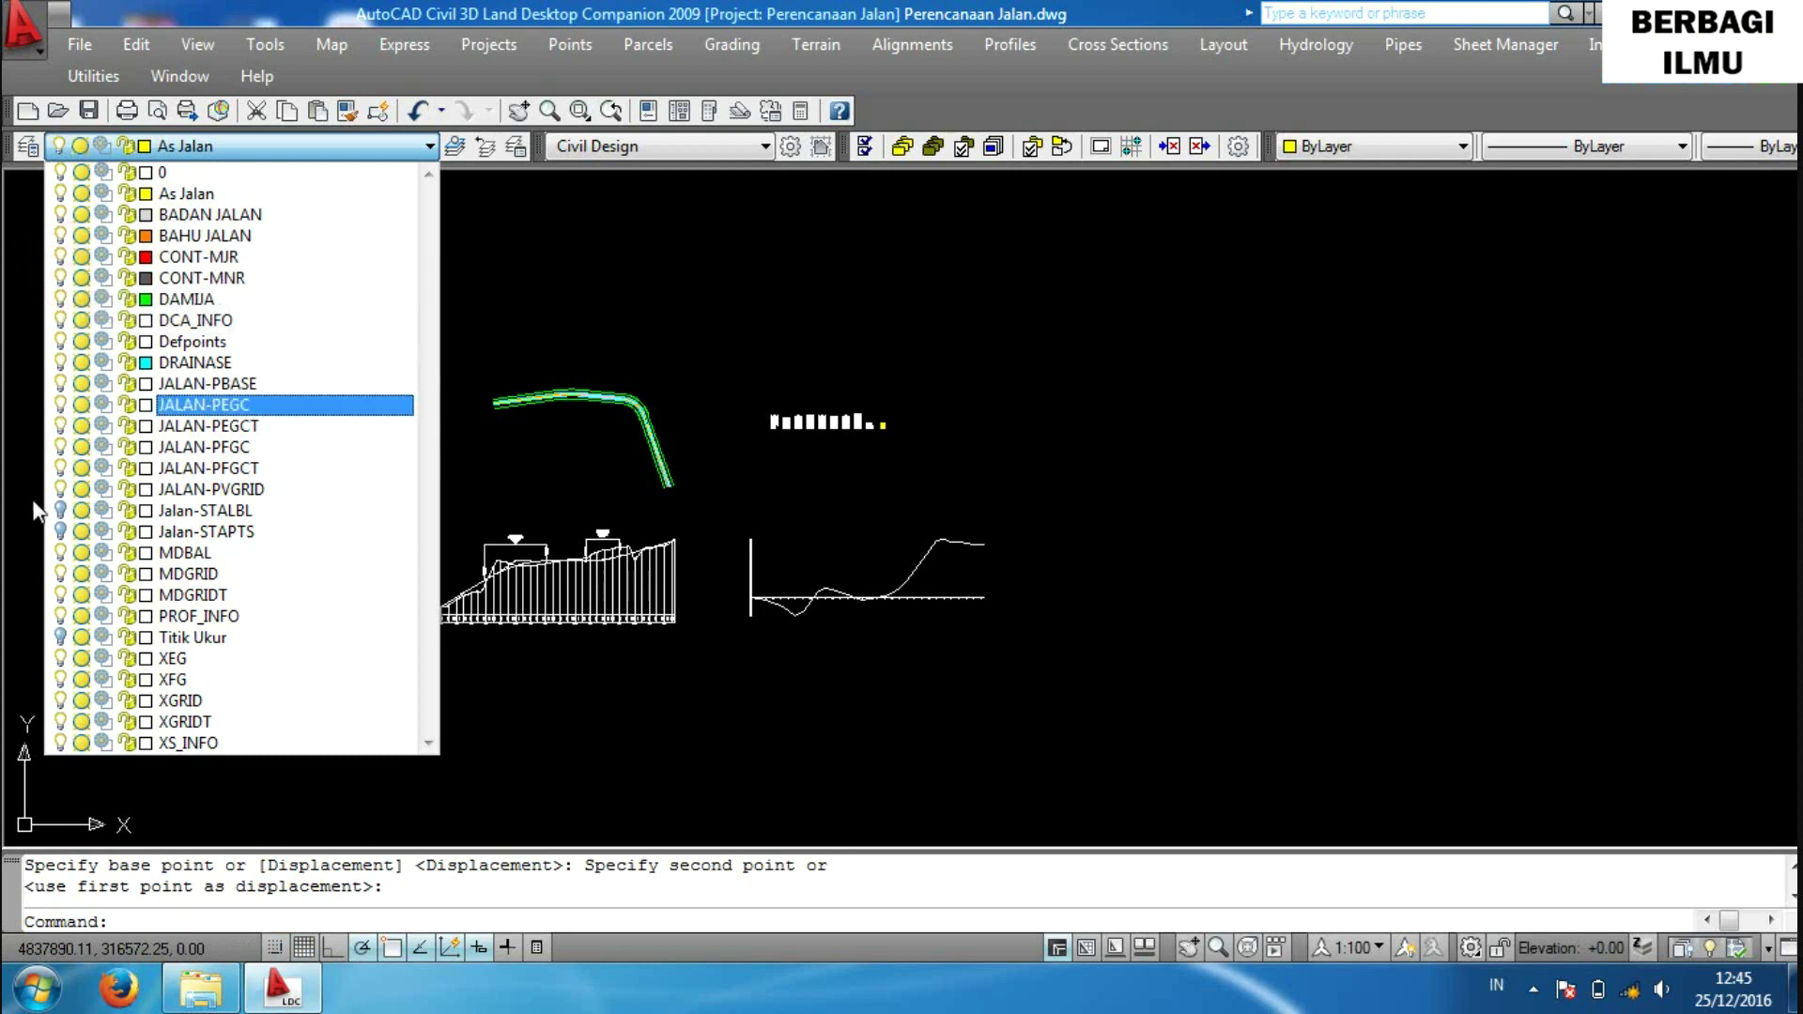
left_click(60, 510)
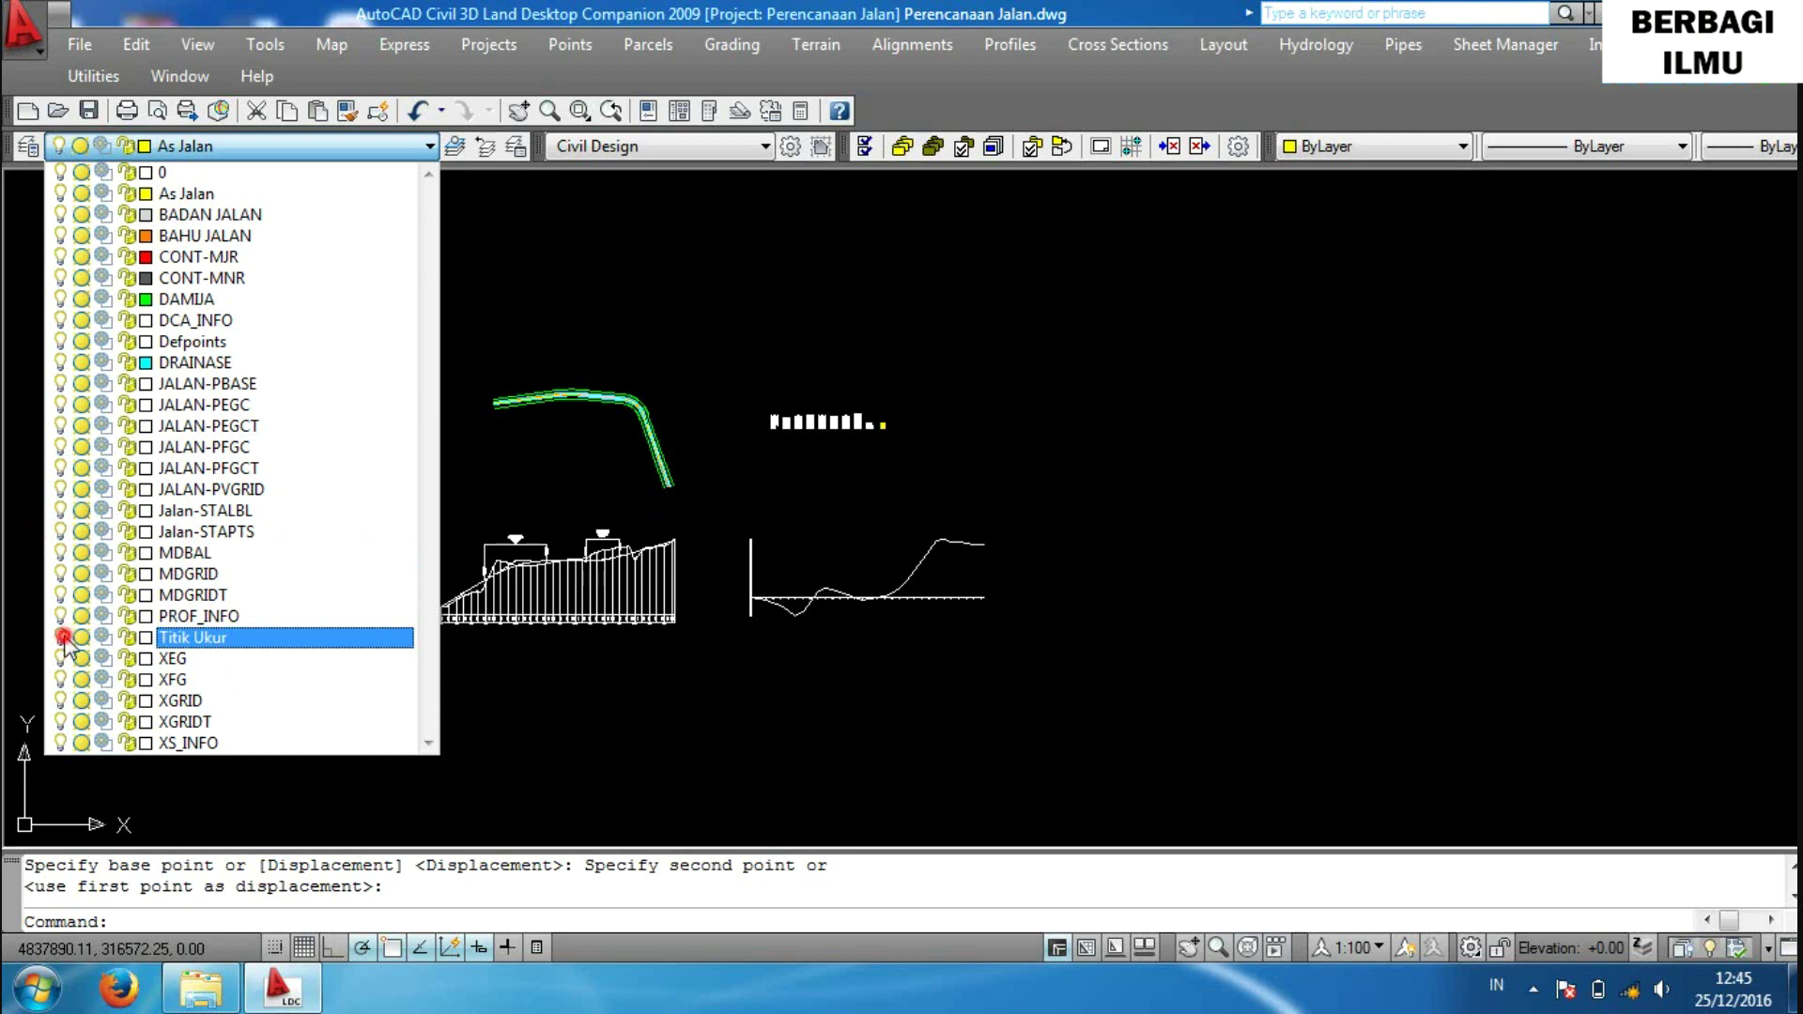
left_click(680, 697)
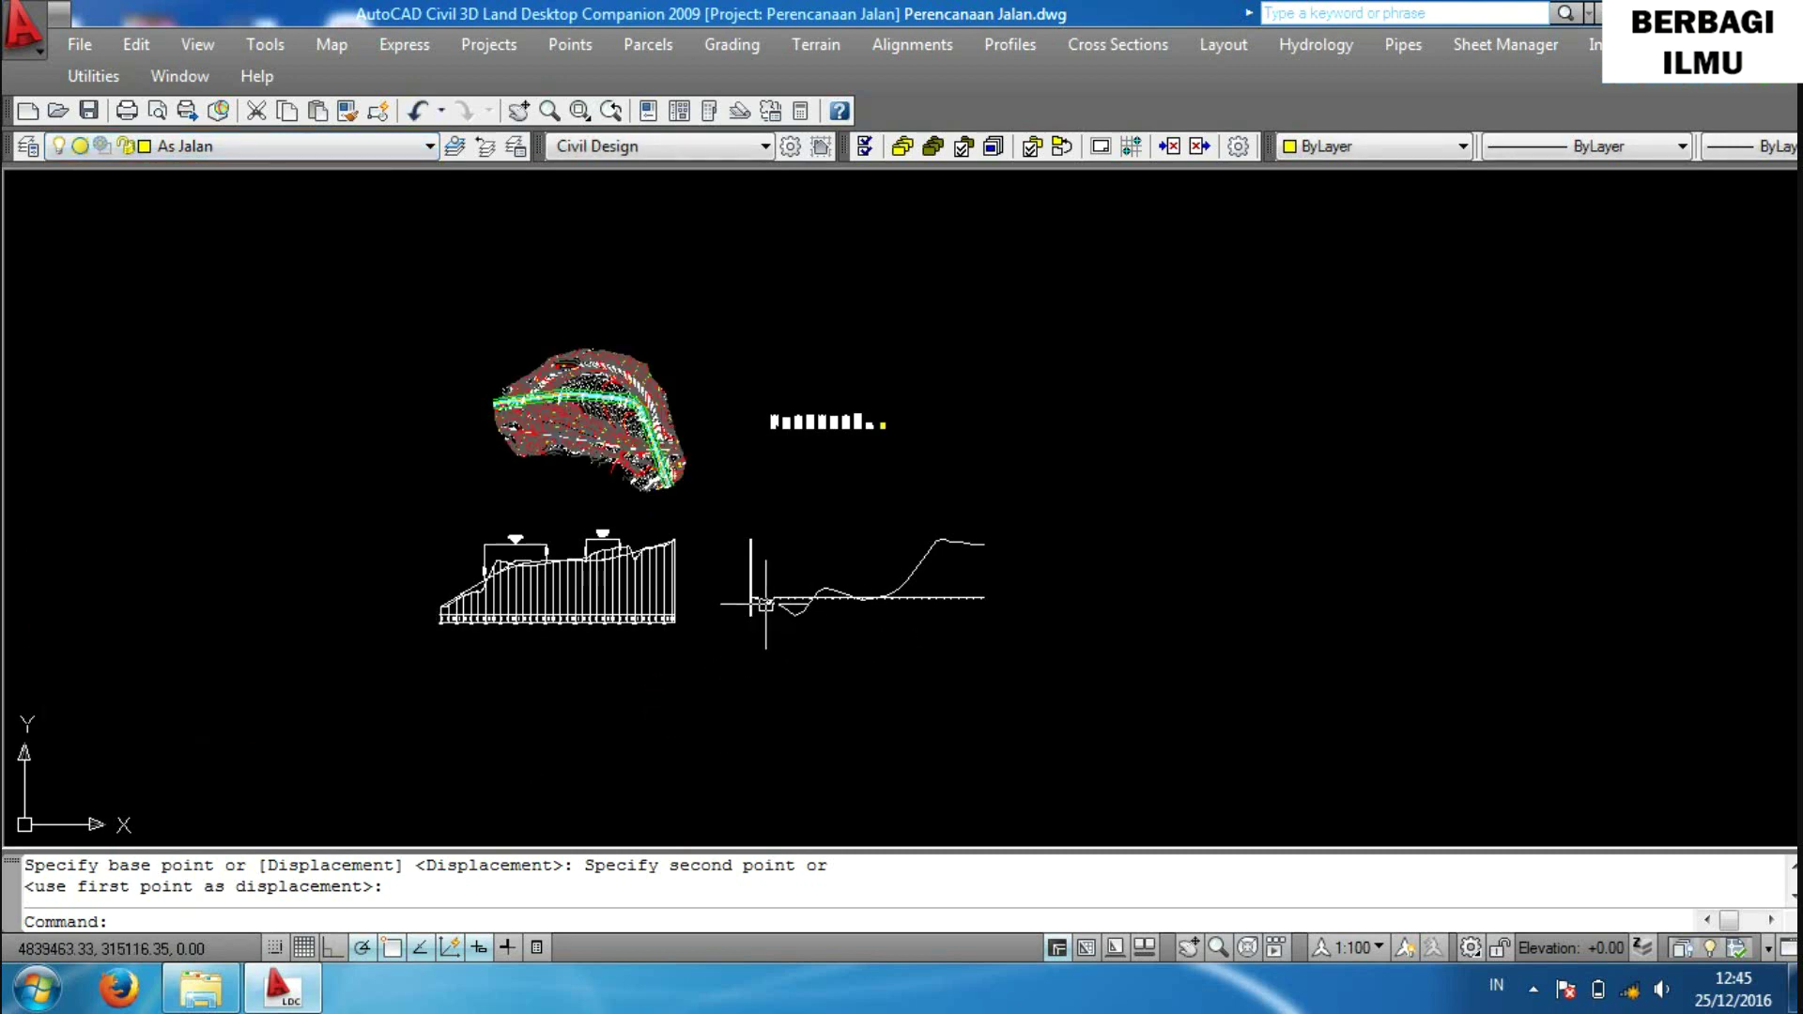
scroll(759, 604, "up", 3)
scroll(749, 596, "up", 2)
middle_click_drag(749, 596, 1018, 612)
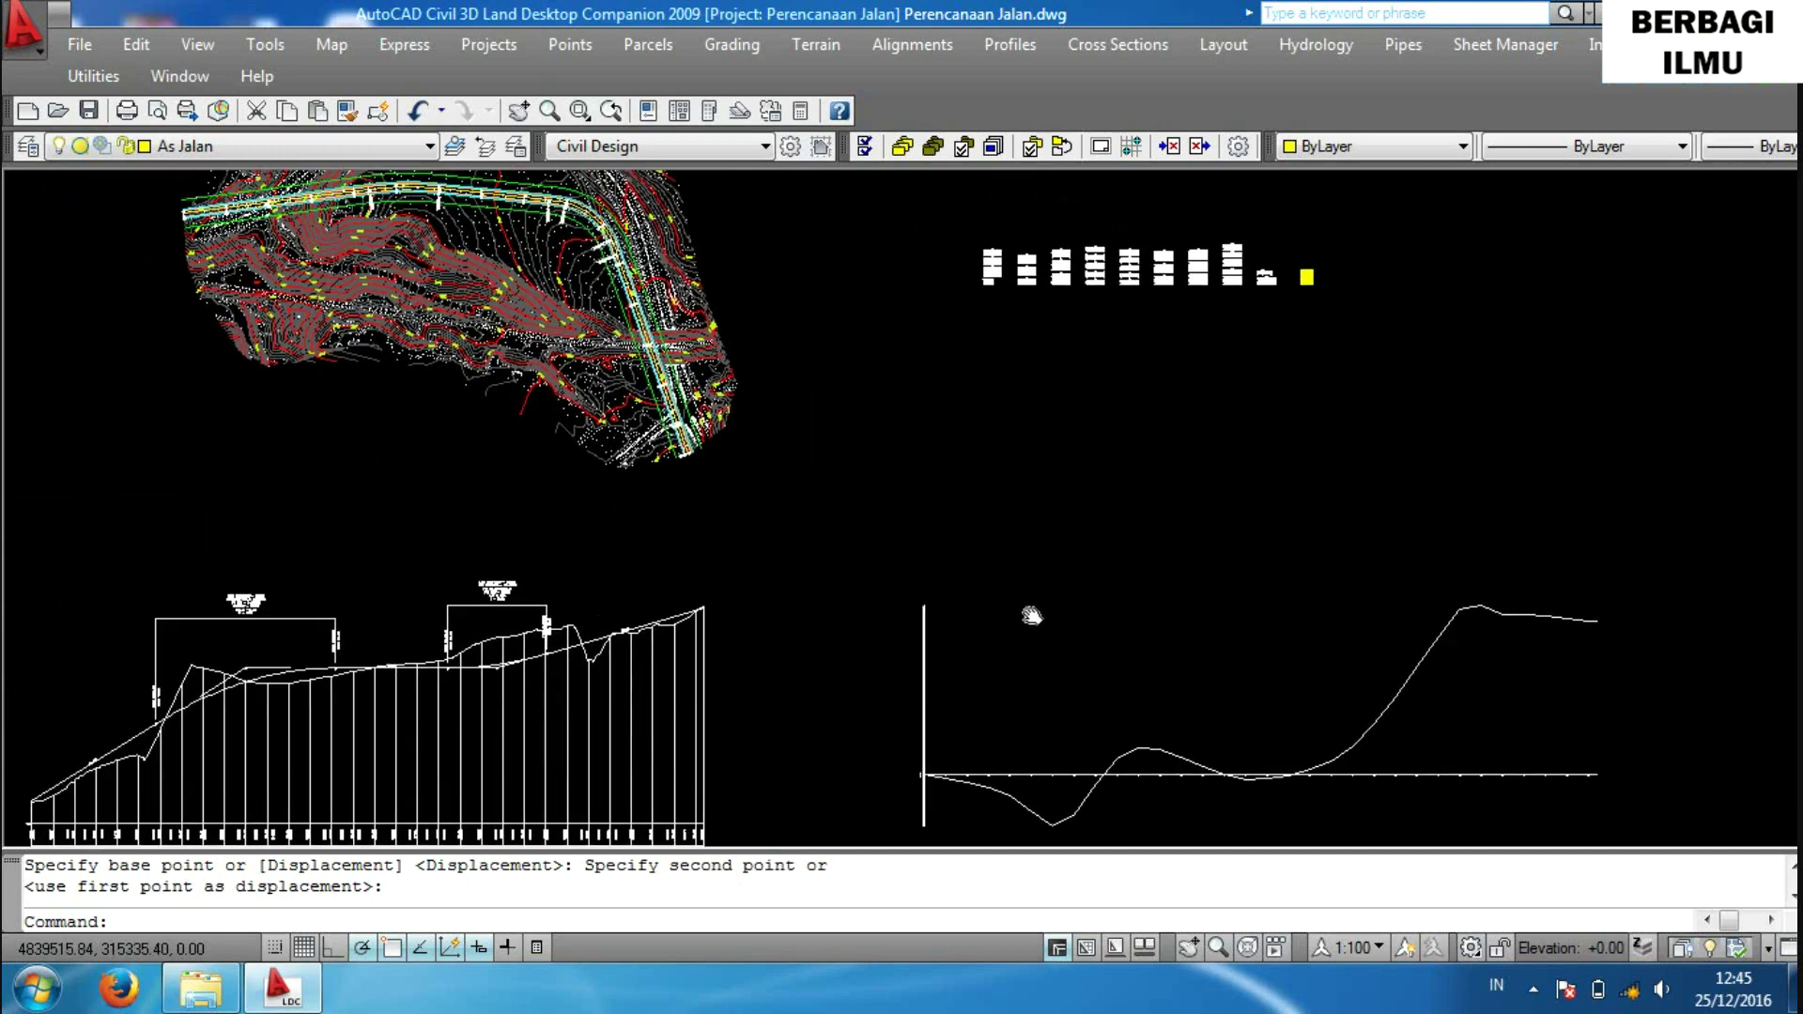
scroll(1021, 577, "down", 2)
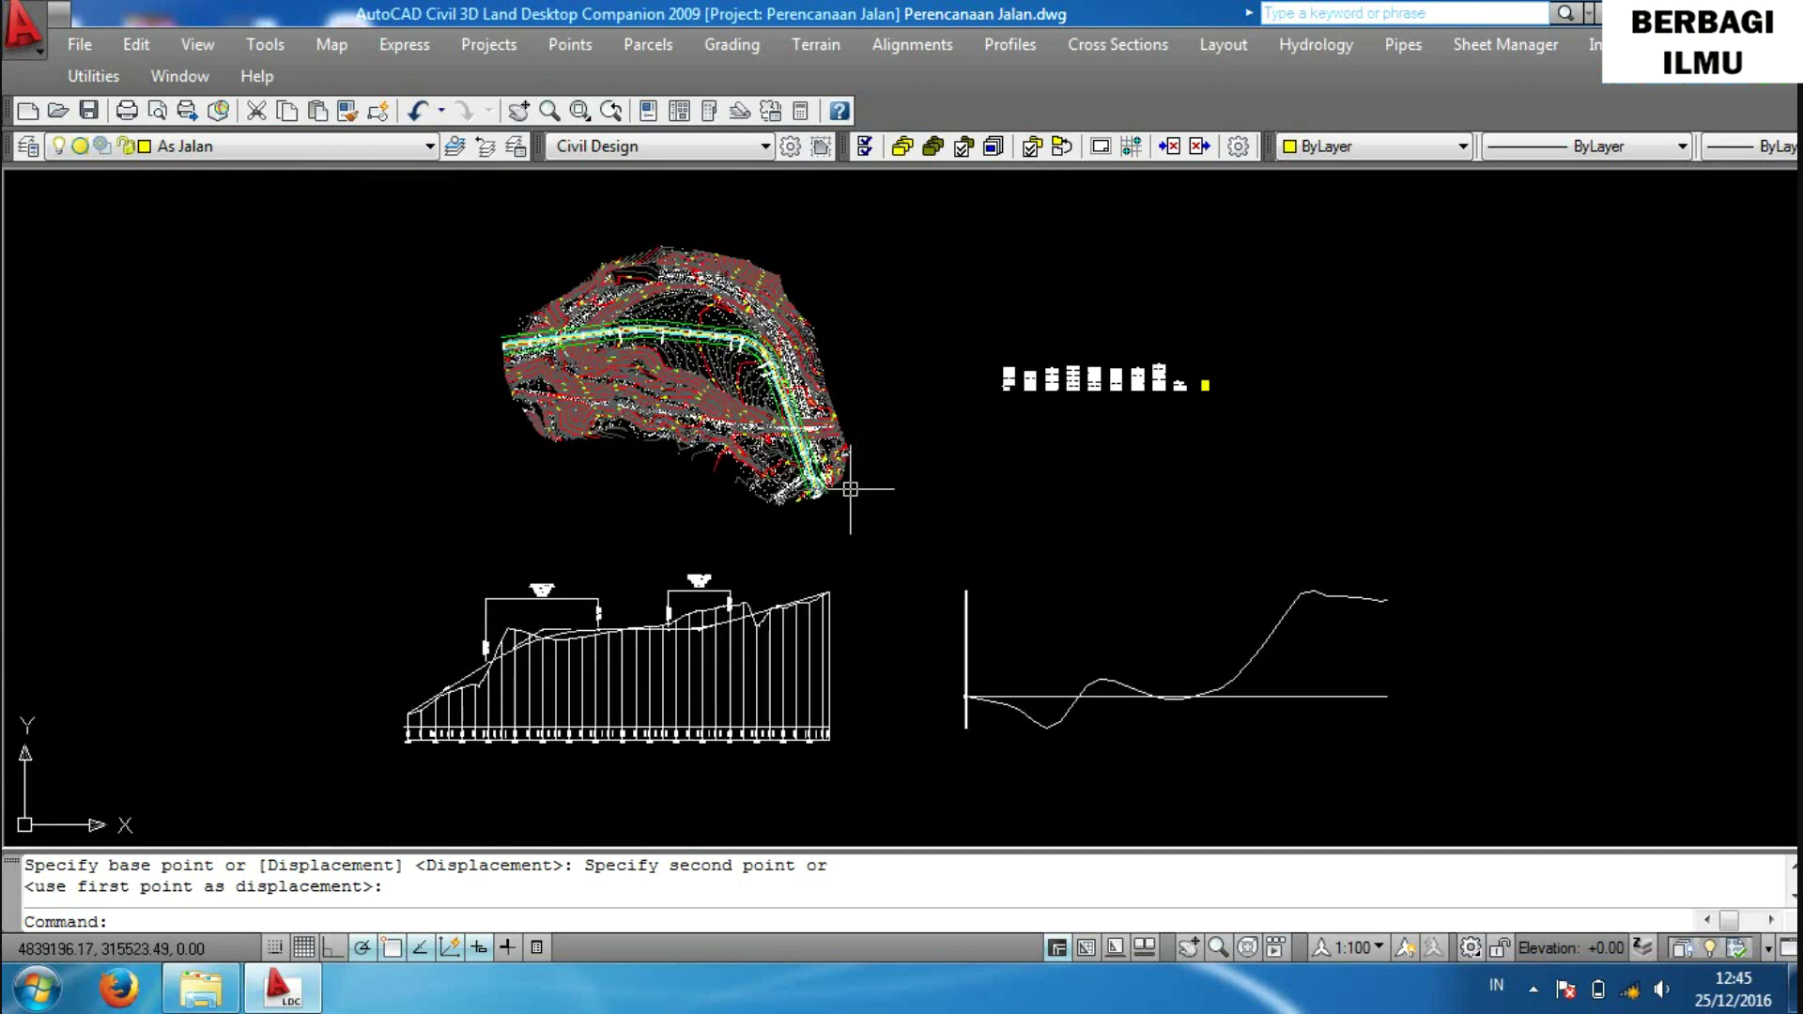
Zoom in on the alignment's station labels and follow the road to read more stations.
scroll(757, 294, "up", 4)
scroll(657, 300, "up", 2)
scroll(657, 300, "up", 1)
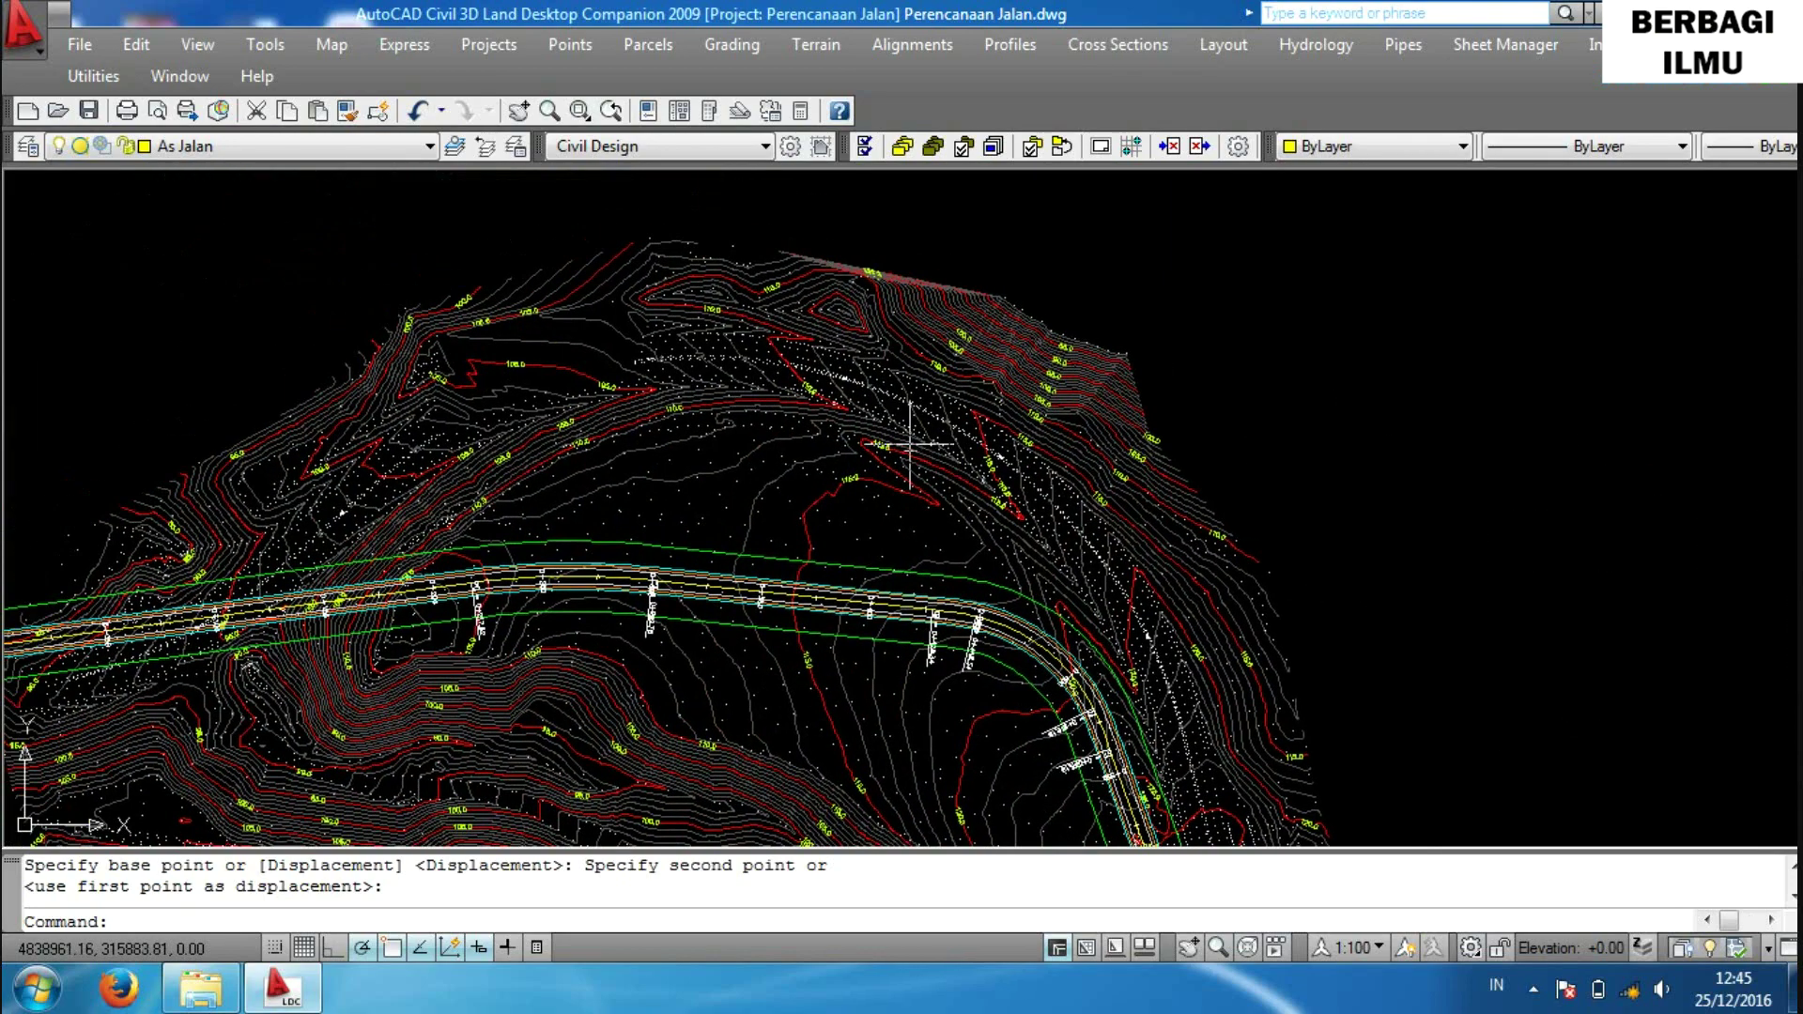
scroll(837, 338, "up", 2)
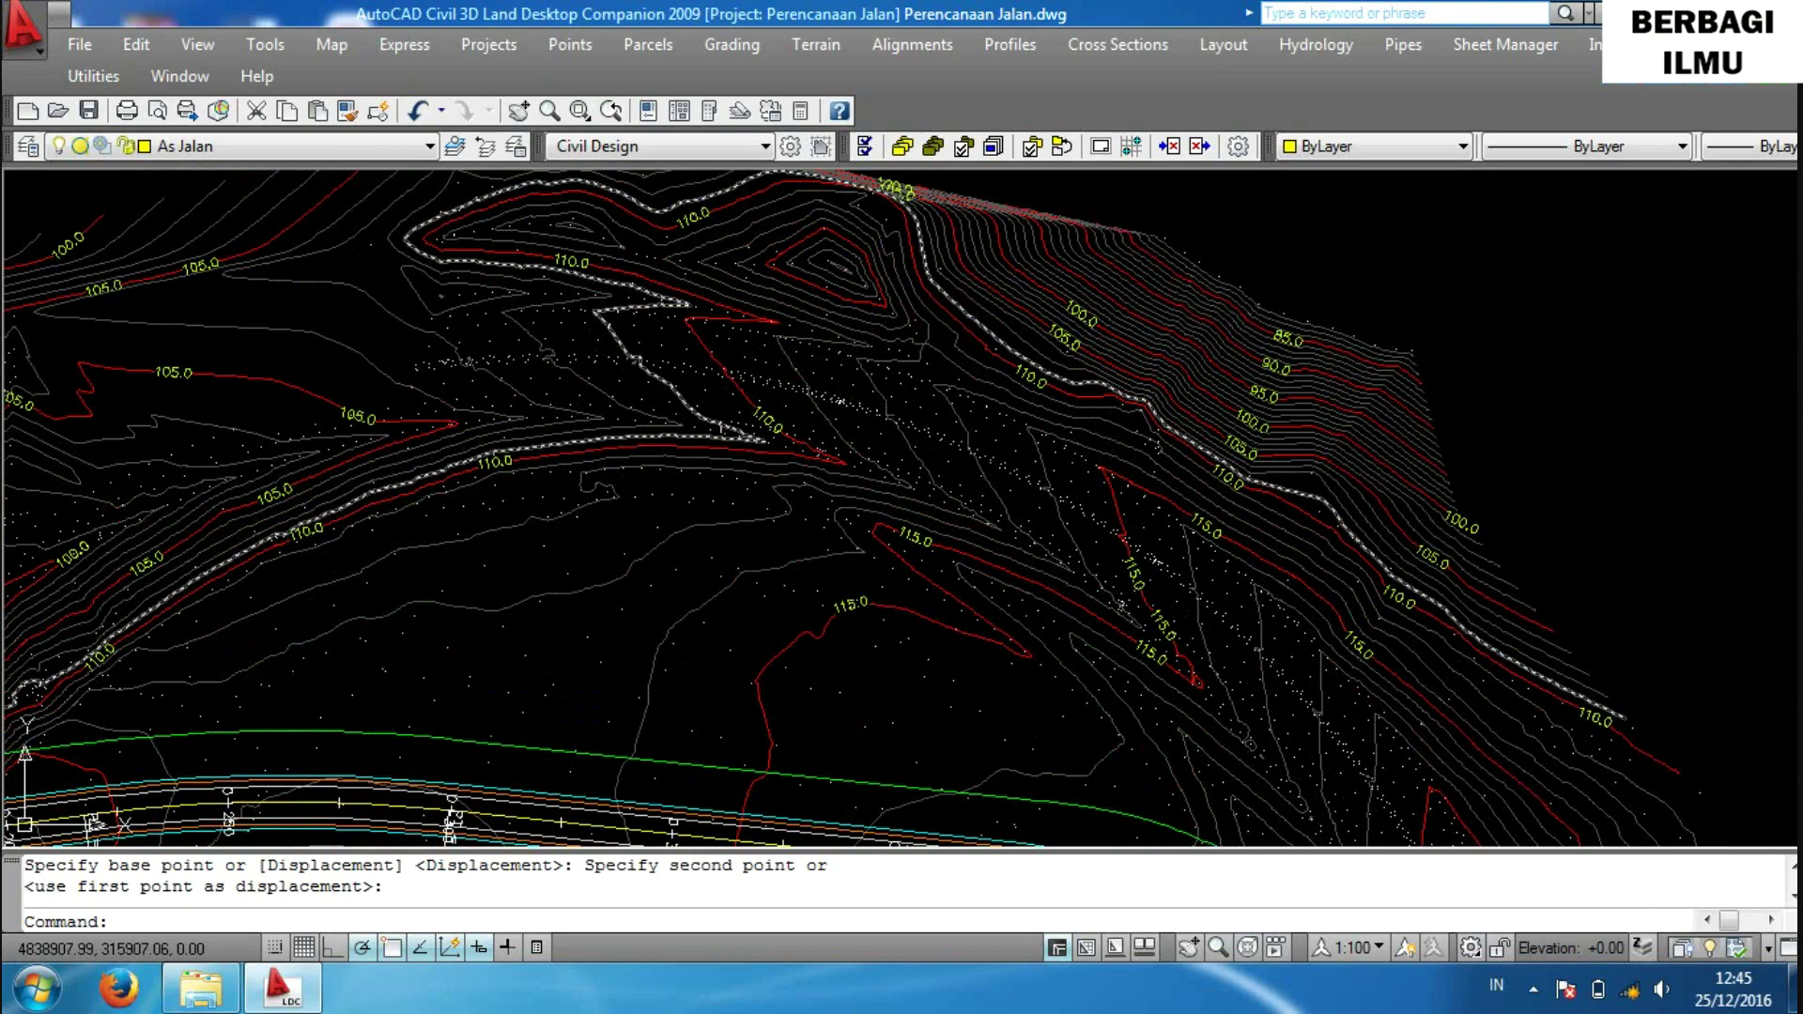
scroll(764, 423, "down", 3)
scroll(929, 435, "down", 2)
middle_click_drag(930, 435, 950, 418)
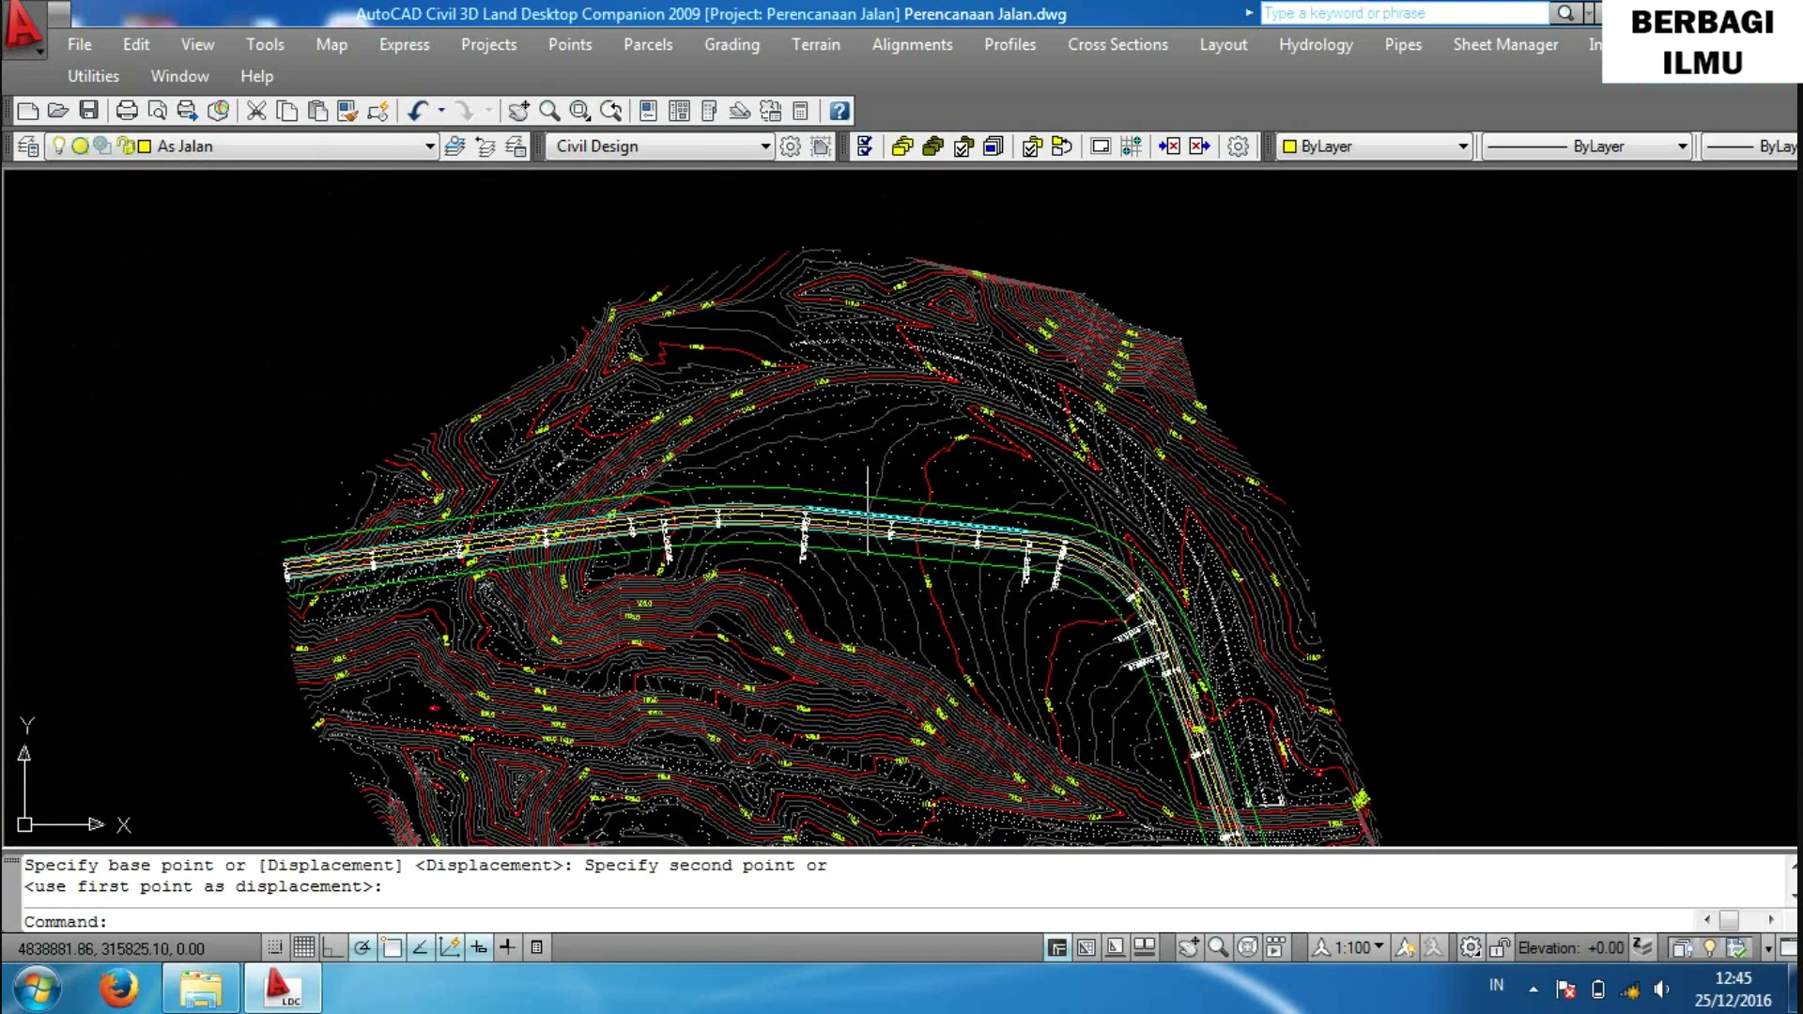
scroll(771, 582, "up", 4)
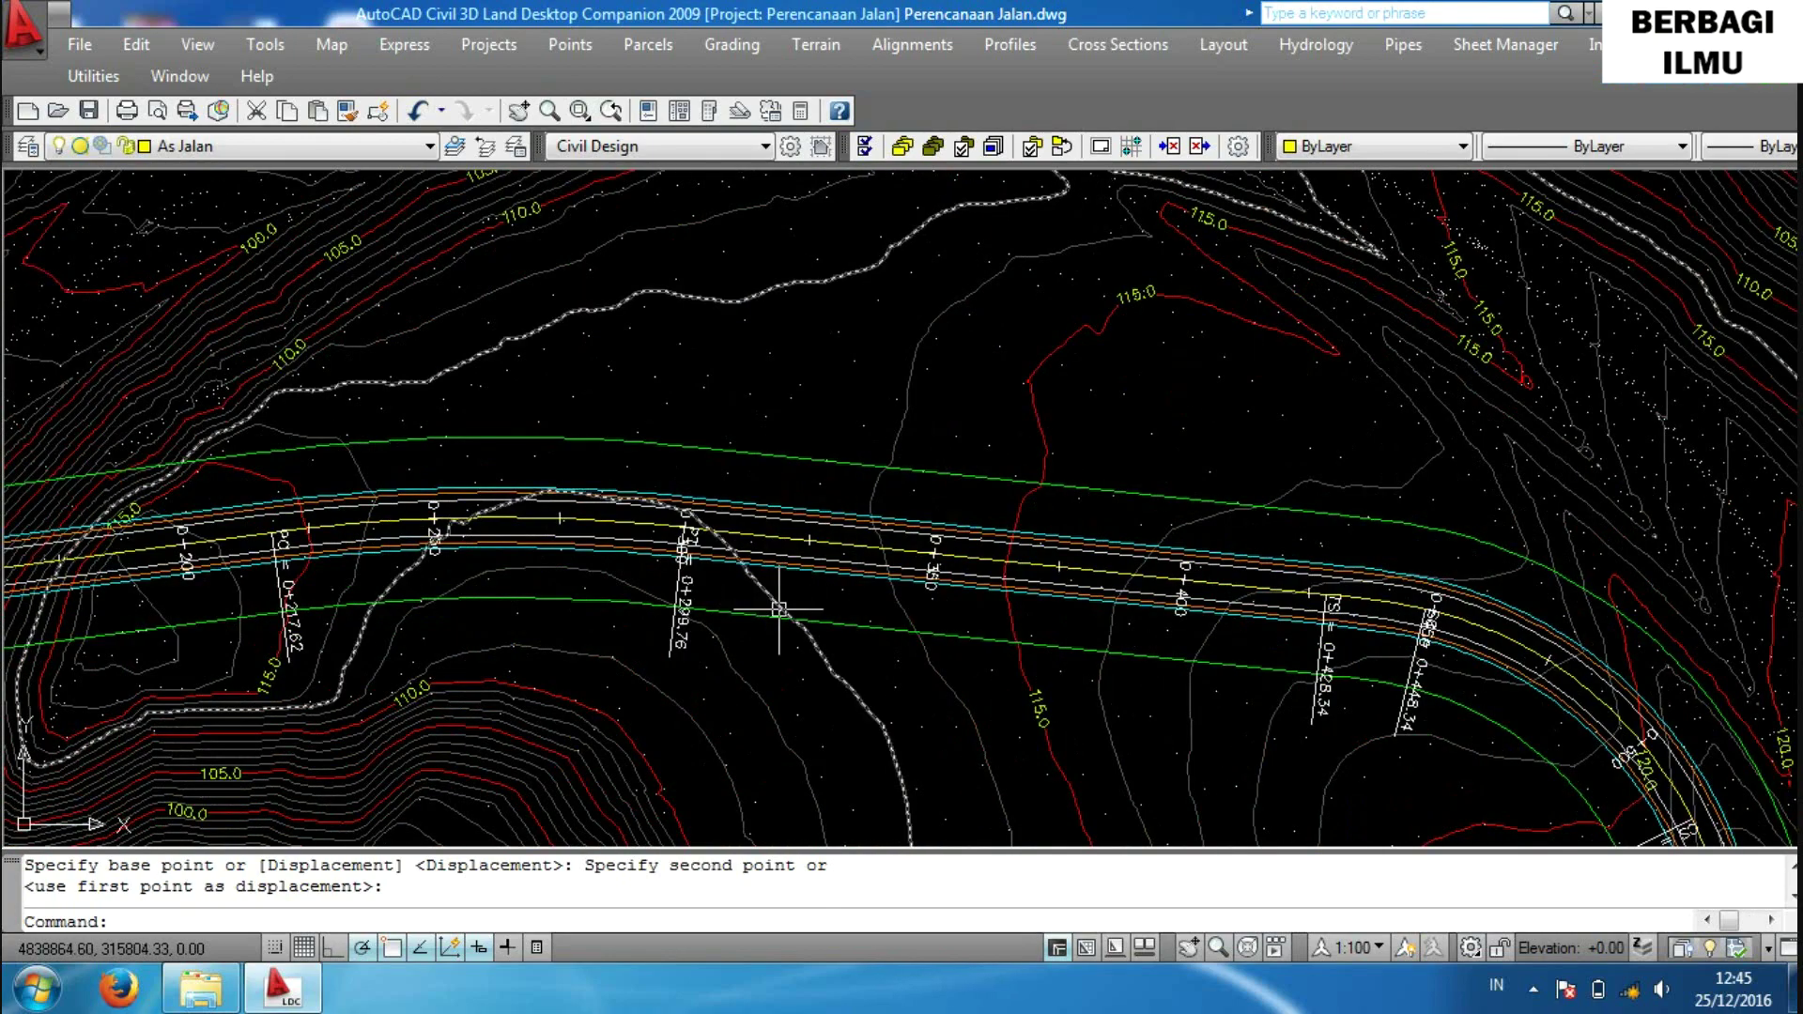
middle_click_drag(764, 604, 924, 501)
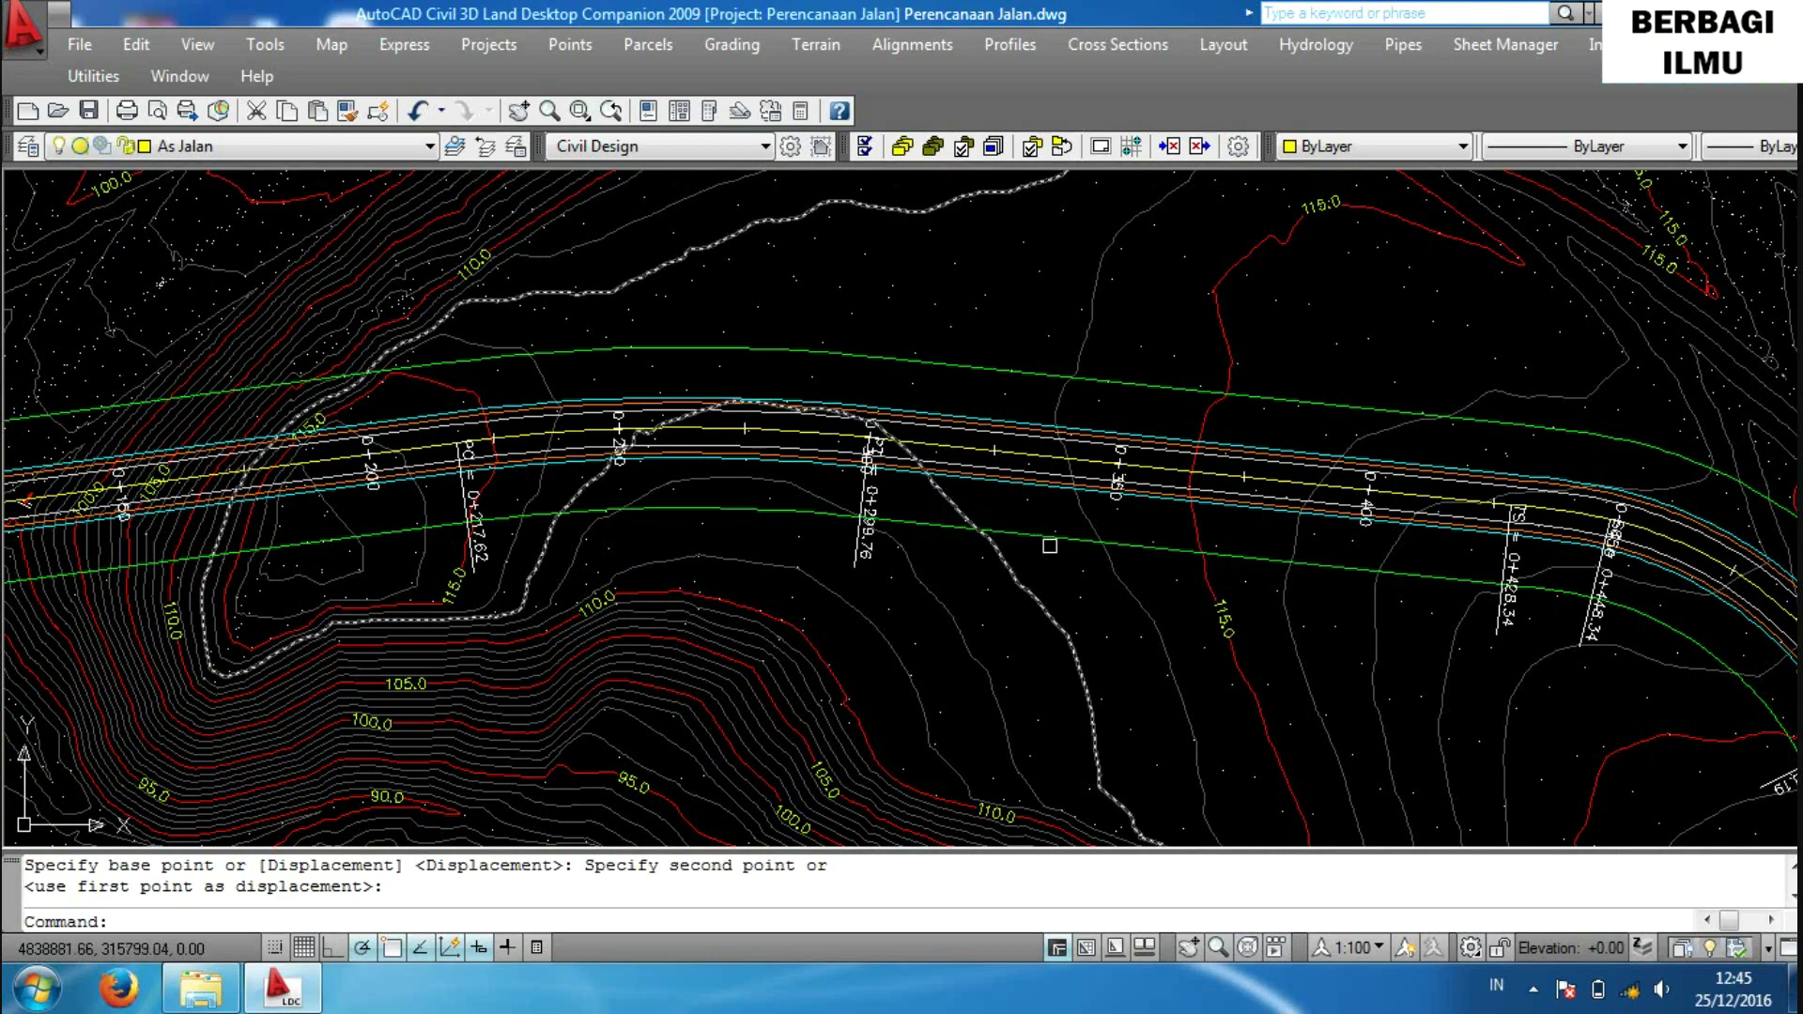
Zoom out and shift the view down to the long profile's vertical curve annotations.
scroll(1038, 366, "down", 1)
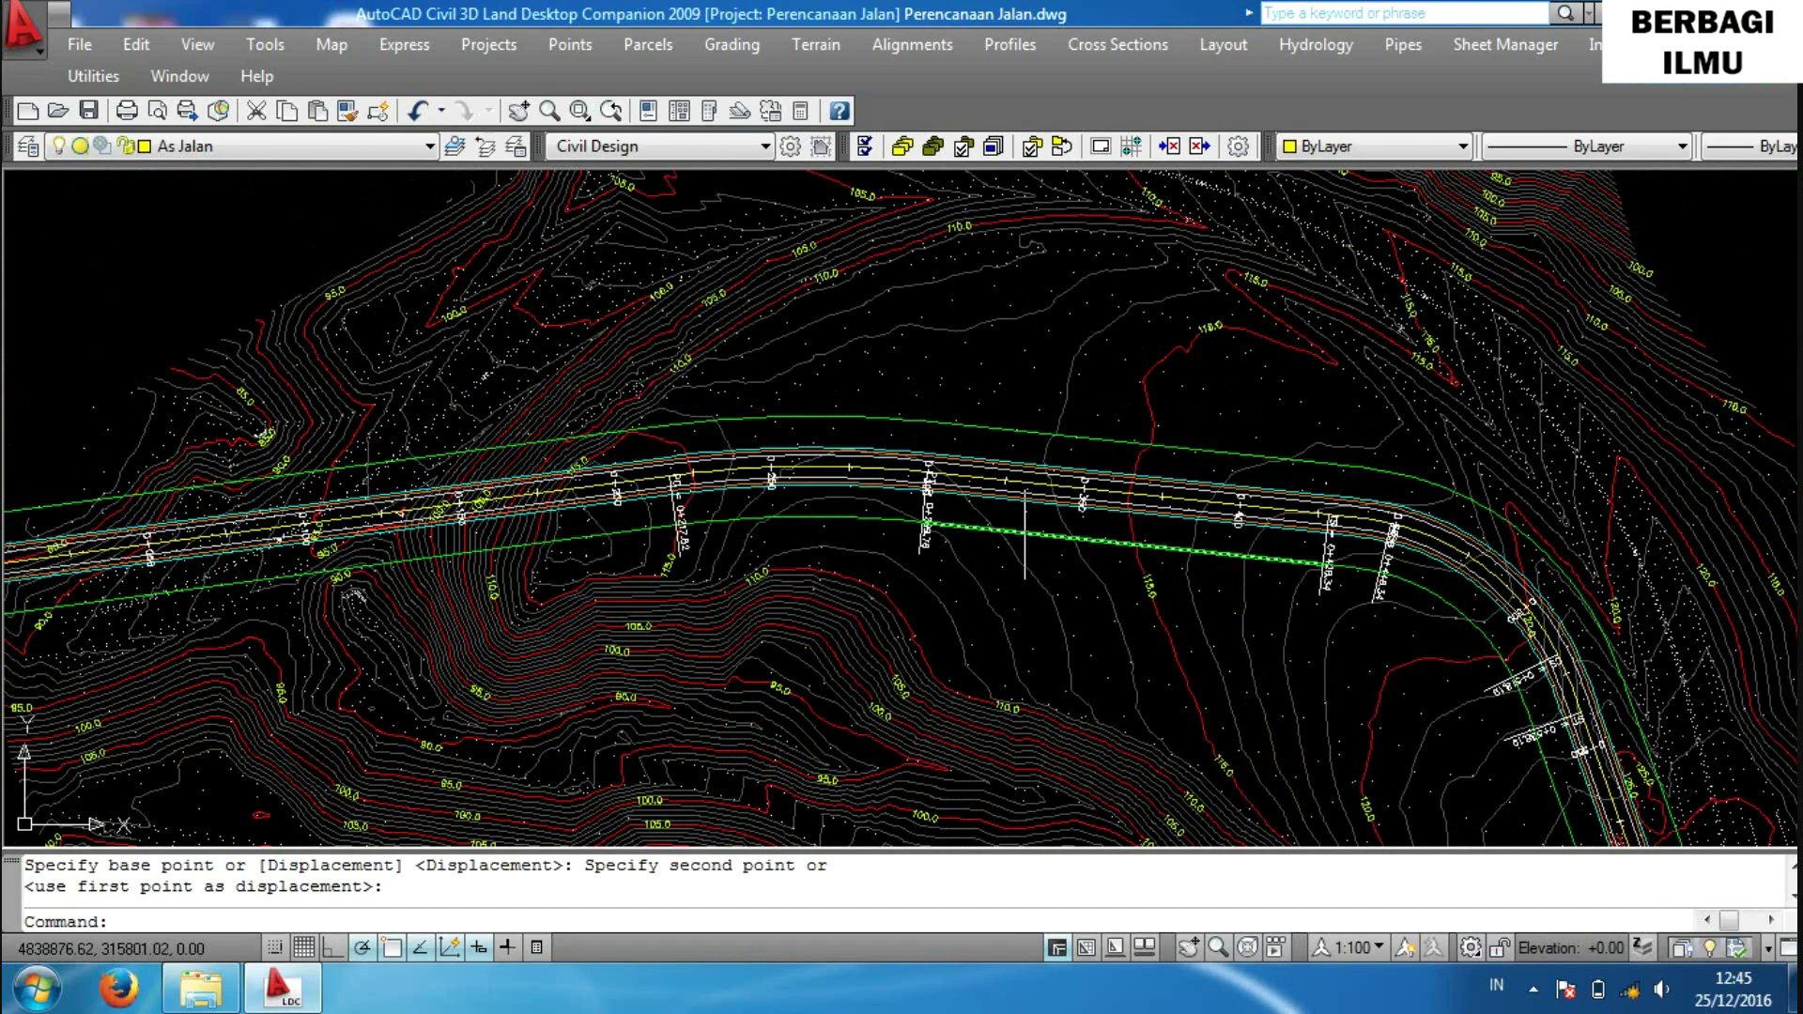
scroll(1043, 423, "down", 2)
scroll(1070, 615, "down", 2)
middle_click_drag(1071, 615, 979, 255)
scroll(906, 432, "up", 3)
scroll(1009, 285, "up", 2)
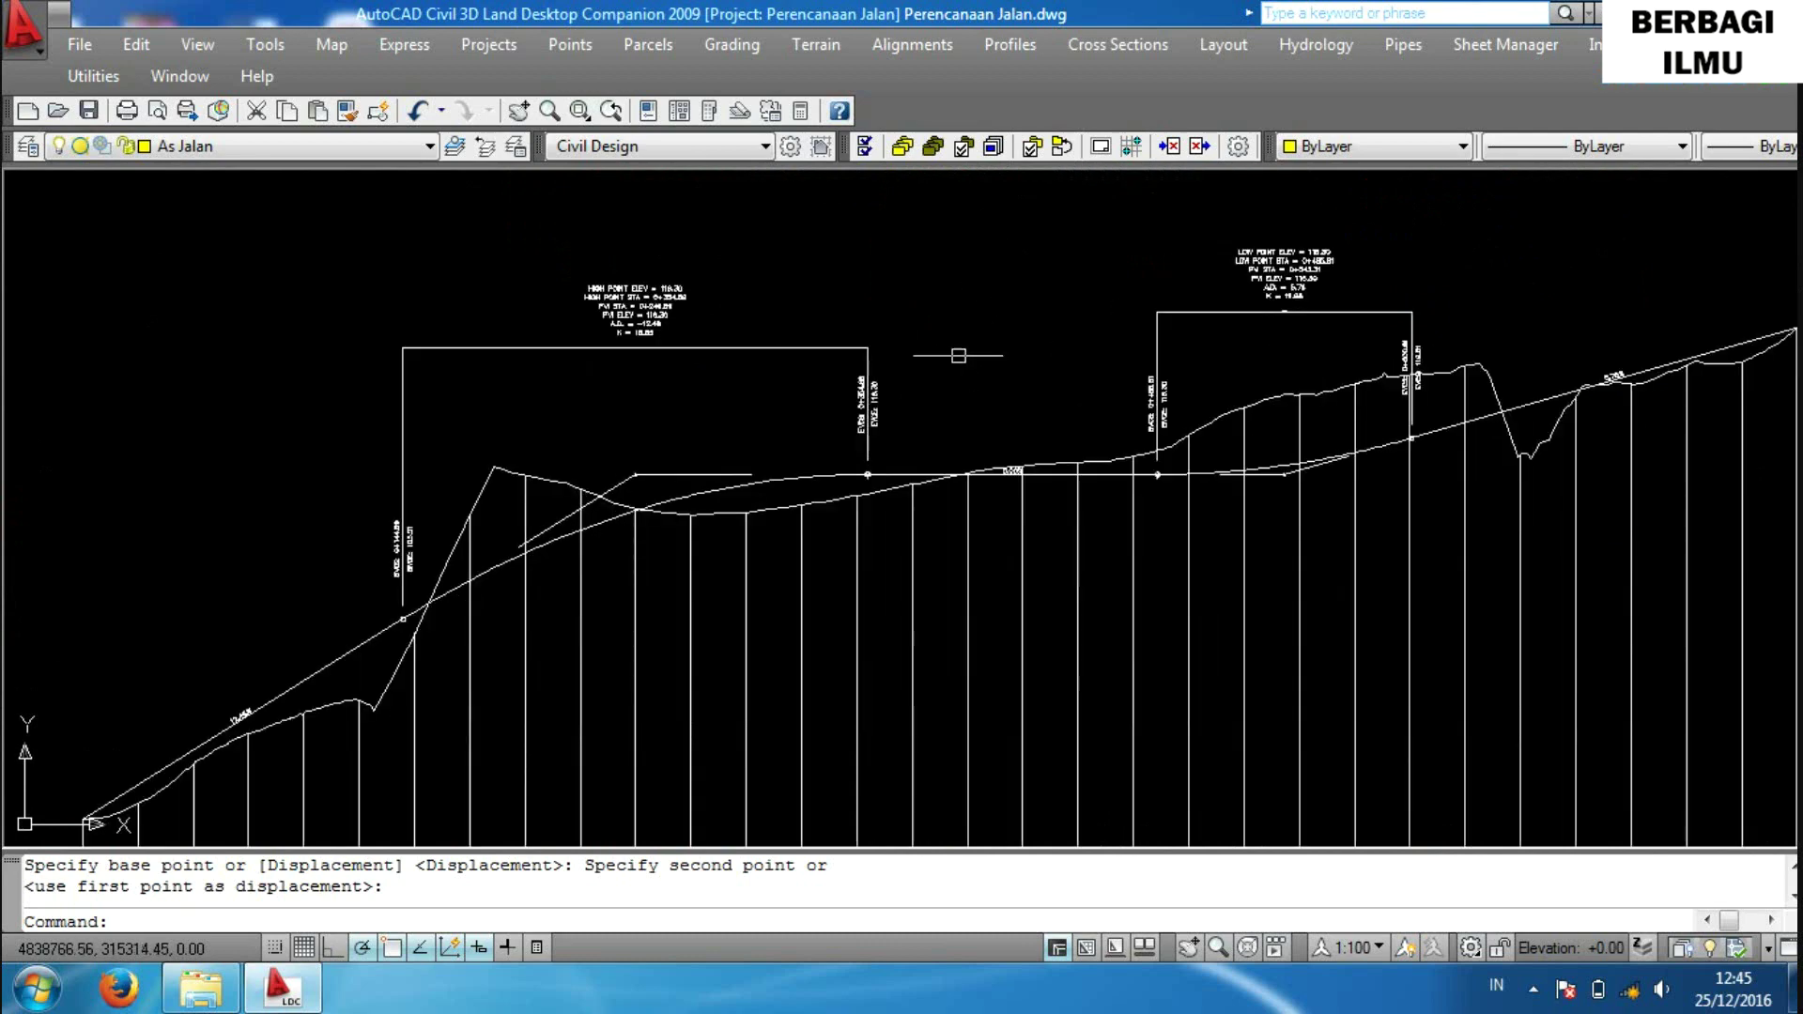
scroll(958, 361, "down", 1)
scroll(947, 387, "down", 1)
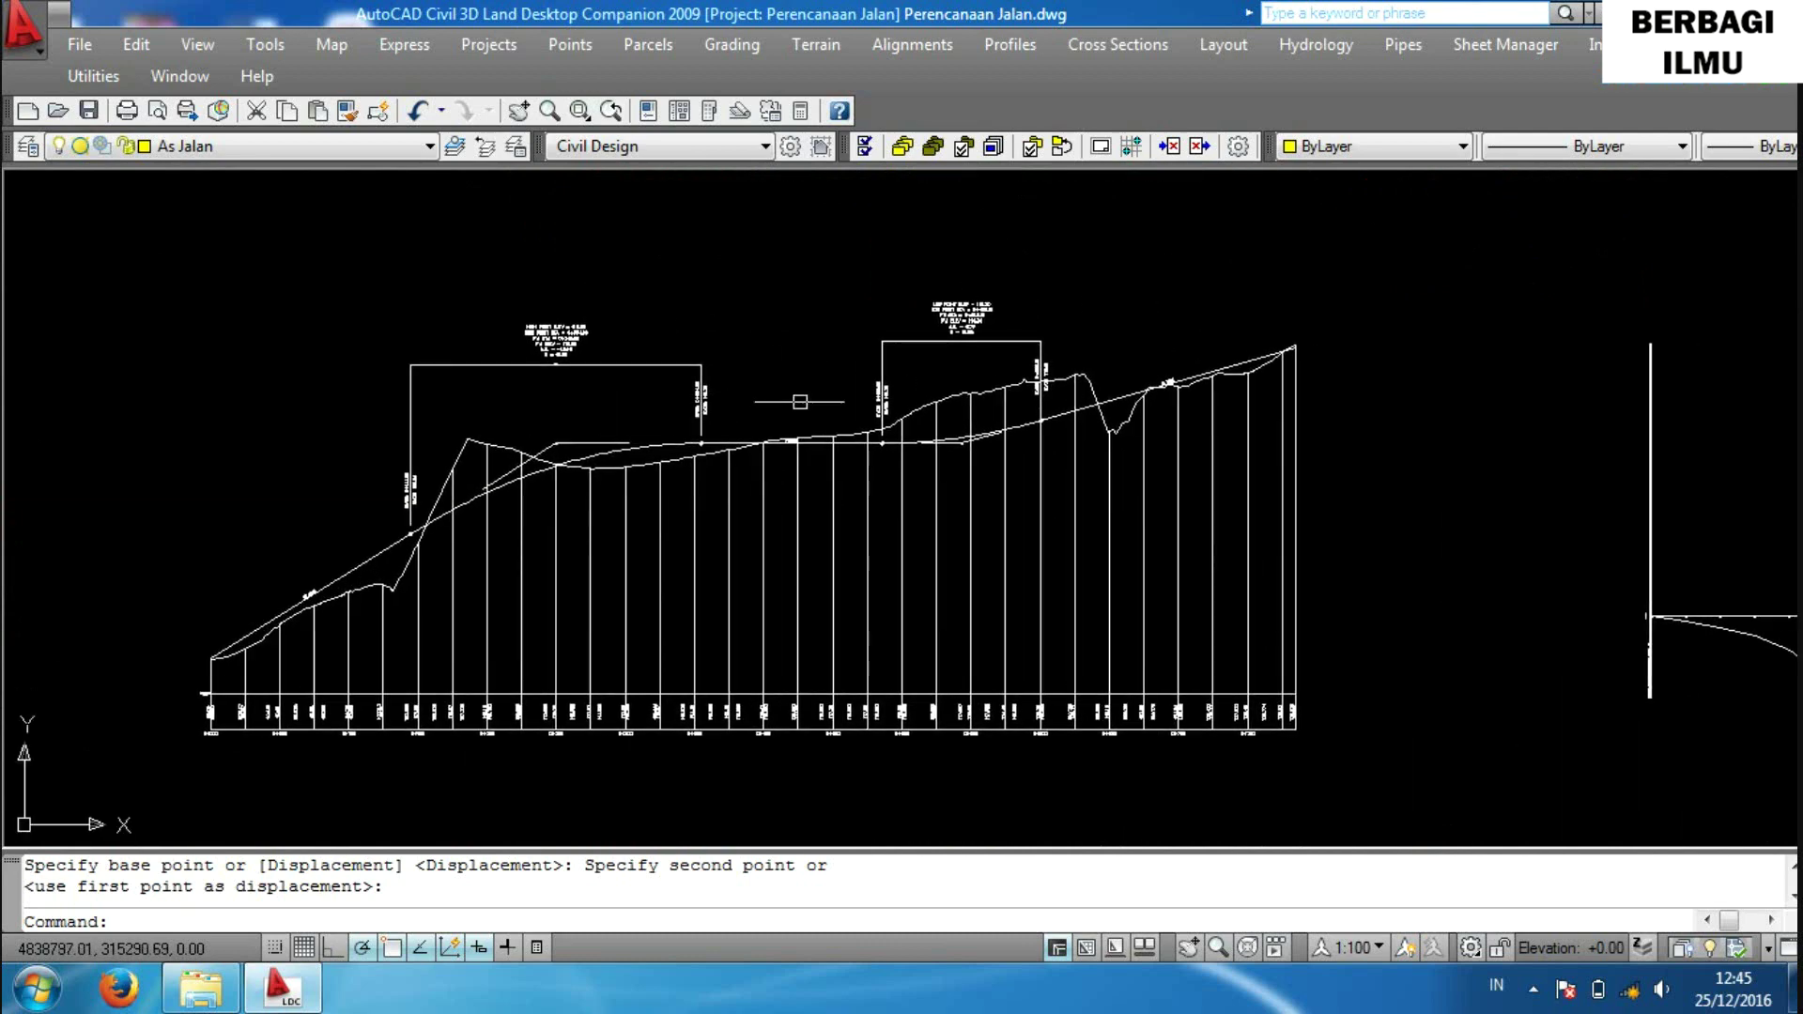
scroll(932, 436, "up", 1)
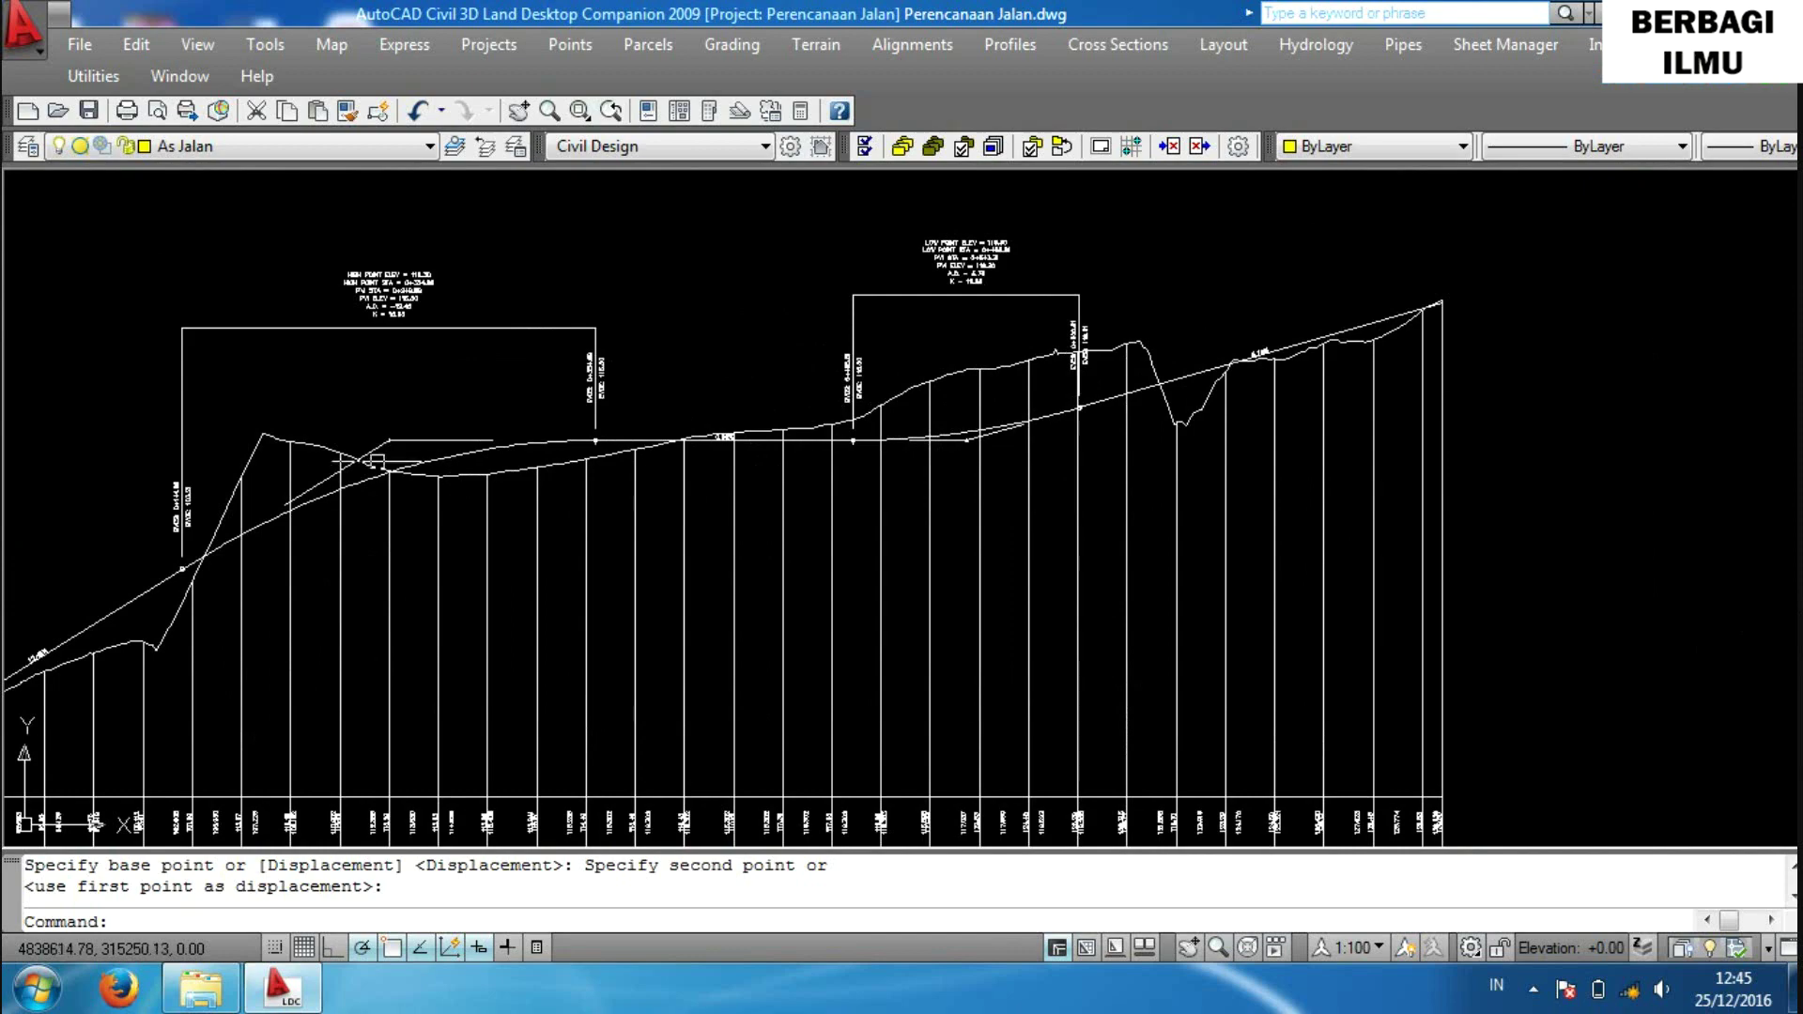
scroll(1185, 461, "down", 3)
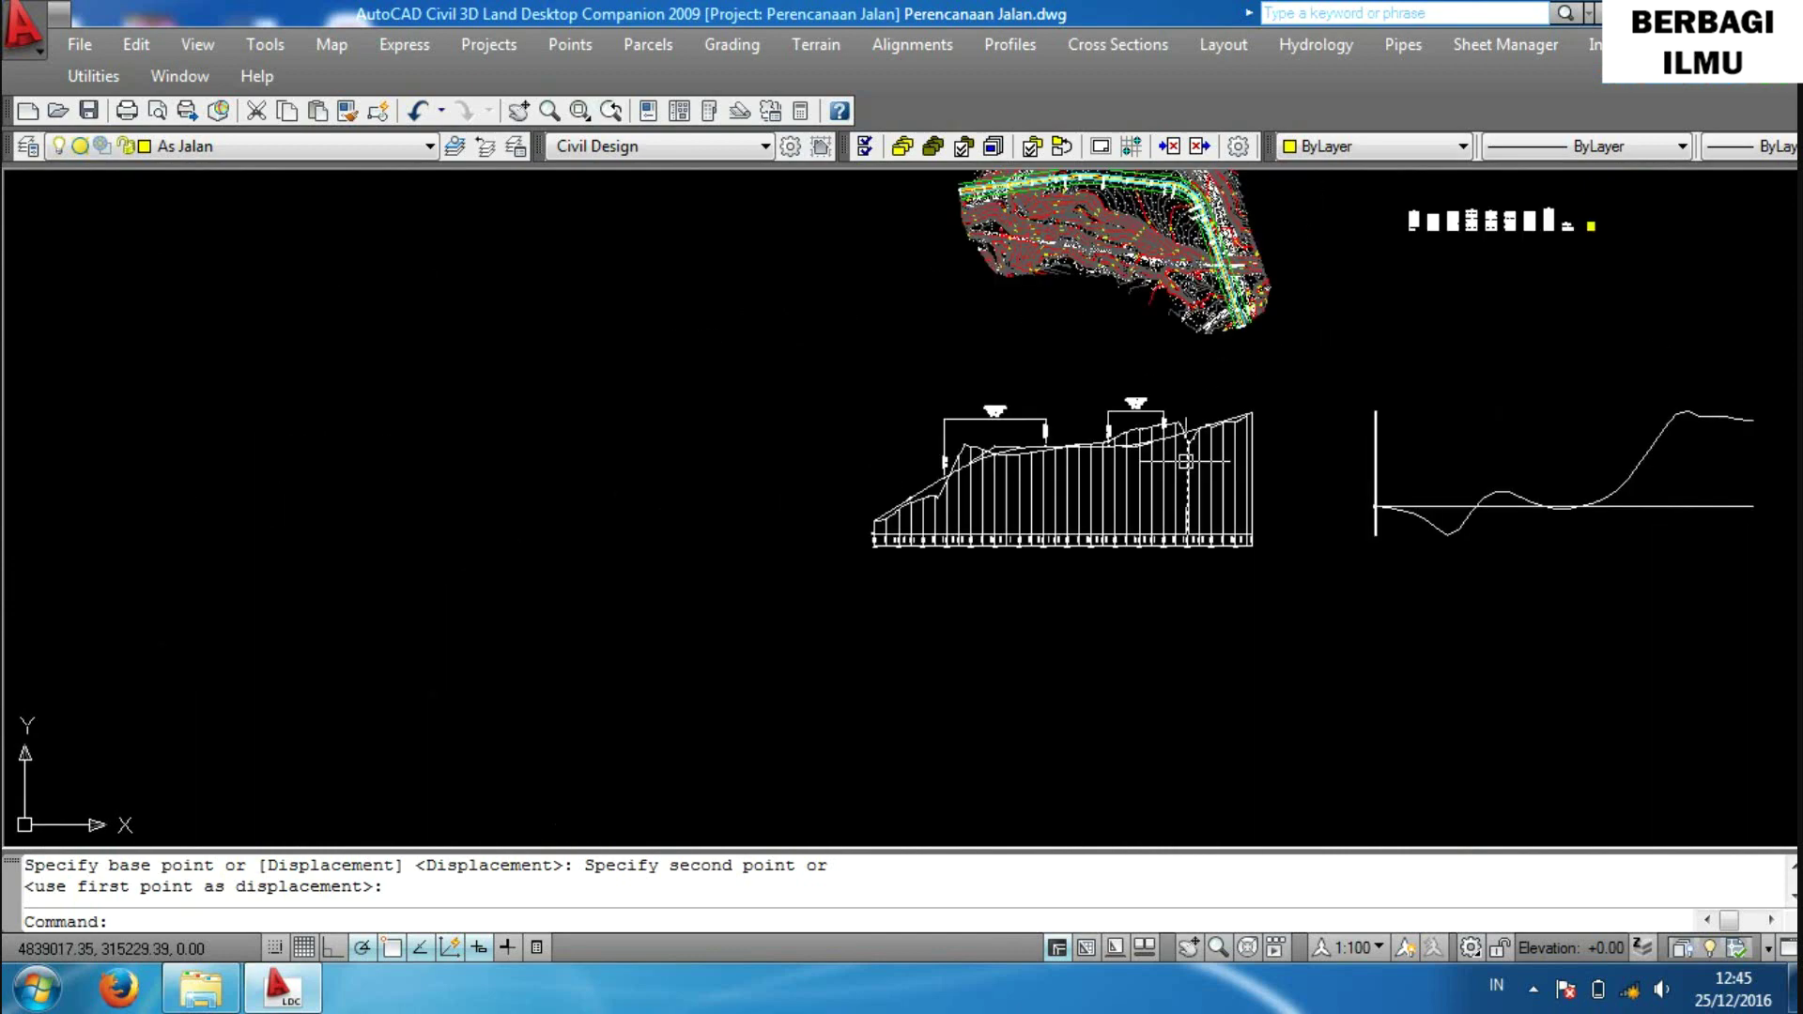
middle_click_drag(1185, 461, 593, 522)
Zoom in to inspect the 0+200 and 0+300 cross-sections.
scroll(857, 243, "up", 3)
scroll(858, 242, "up", 3)
middle_click_drag(857, 243, 810, 412)
scroll(1051, 485, "up", 3)
scroll(1051, 486, "up", 5)
middle_click_drag(1051, 485, 516, 475)
scroll(1300, 363, "up", 3)
scroll(1186, 434, "down", 4)
Inspect the 0+450 and neighbouring cross-sections, then zoom out to all sheets and the volume table.
mouse_move(1185, 434)
middle_mouse_down()
mouse_move(1308, 492)
mouse_move(1121, 496)
middle_mouse_up()
scroll(1120, 496, "up", 5)
scroll(1154, 500, "down", 3)
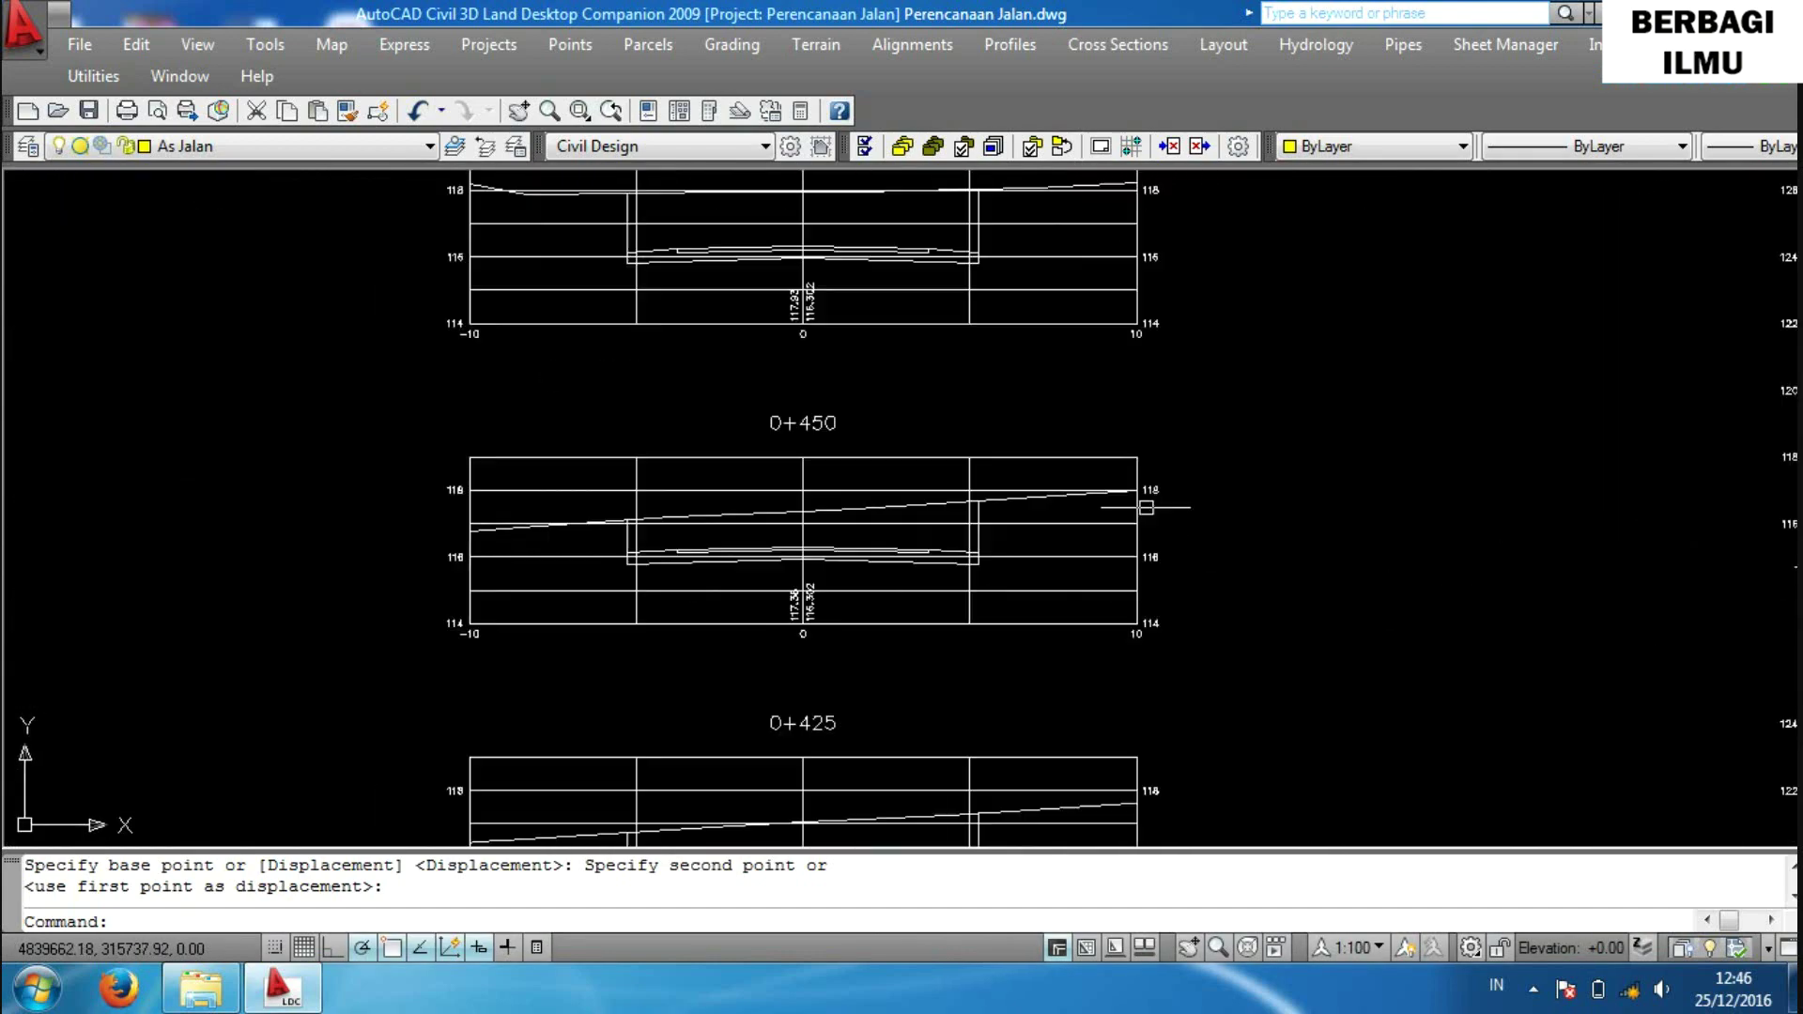
scroll(1180, 350, "up", 3)
middle_click_drag(1180, 351, 748, 406)
scroll(1008, 455, "down", 5)
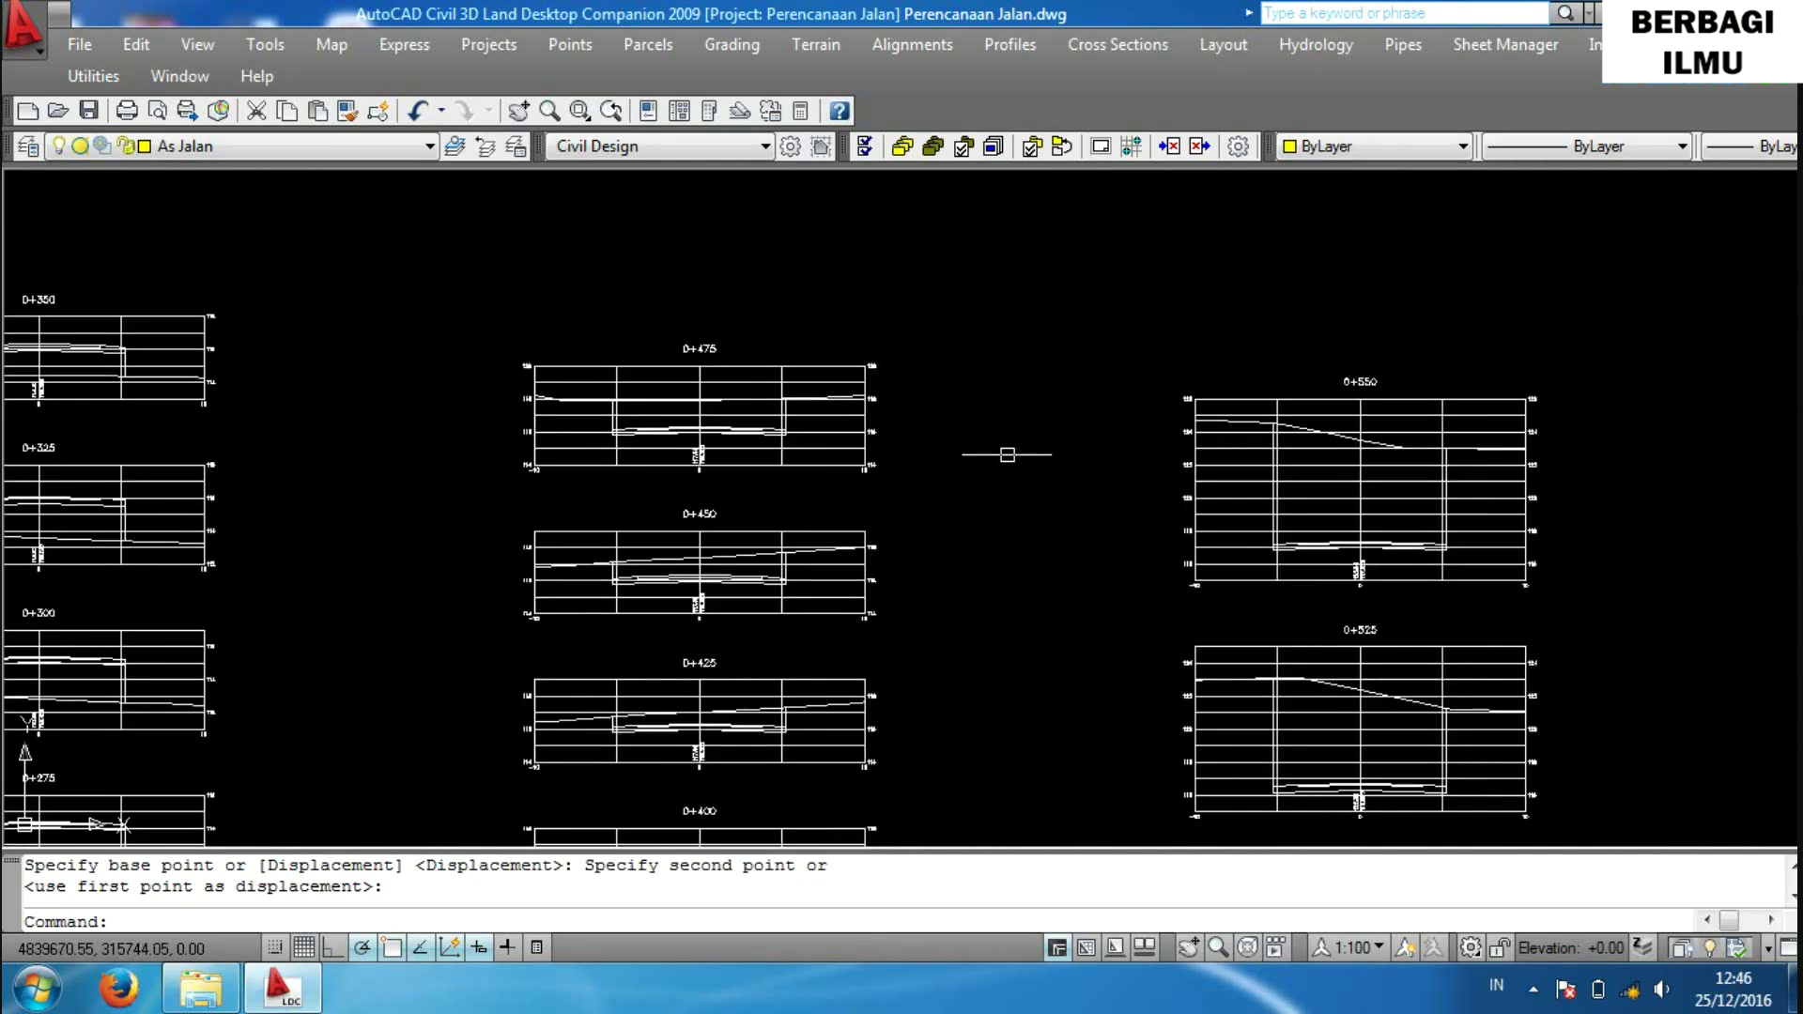
scroll(1087, 567, "down", 1)
scroll(644, 454, "down", 3)
scroll(1399, 552, "up", 3)
scroll(1488, 503, "up", 2)
Zoom into the yellow cut-and-fill volume table, then zoom out to plan, profile and sheets together.
scroll(1381, 423, "up", 2)
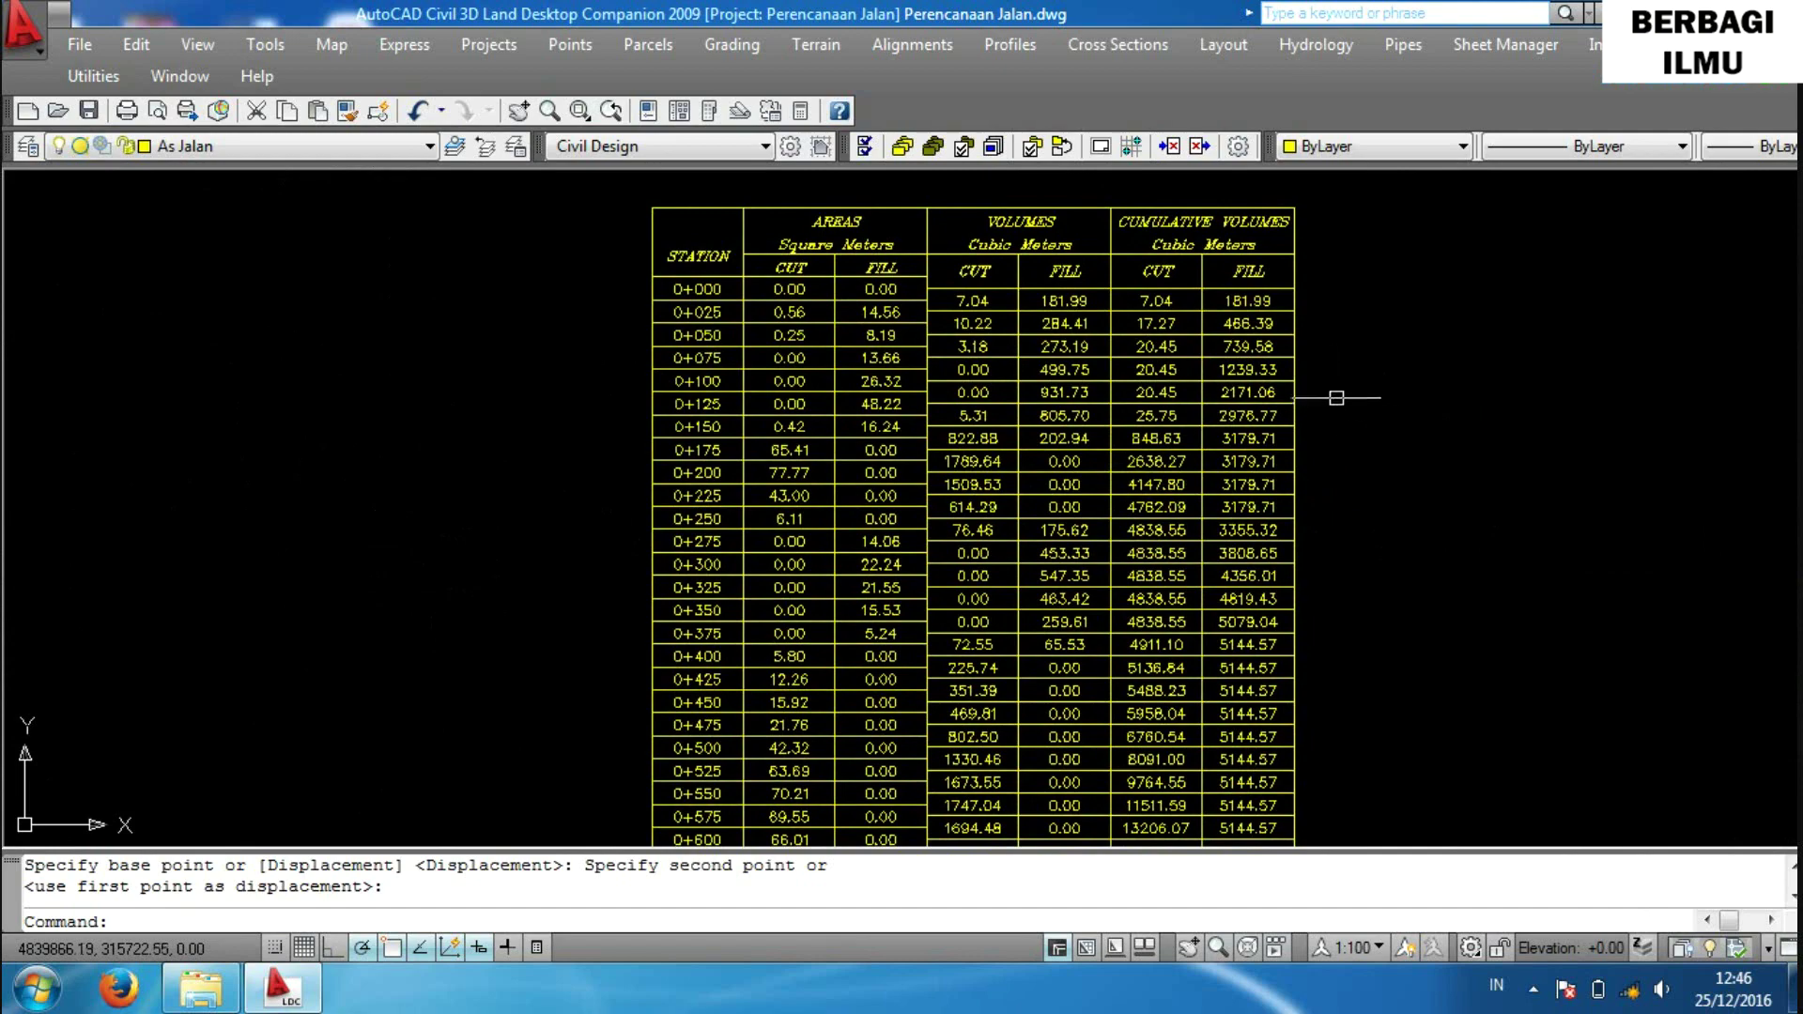
scroll(1343, 399, "down", 2)
scroll(1339, 495, "up", 2)
scroll(1309, 414, "up", 2)
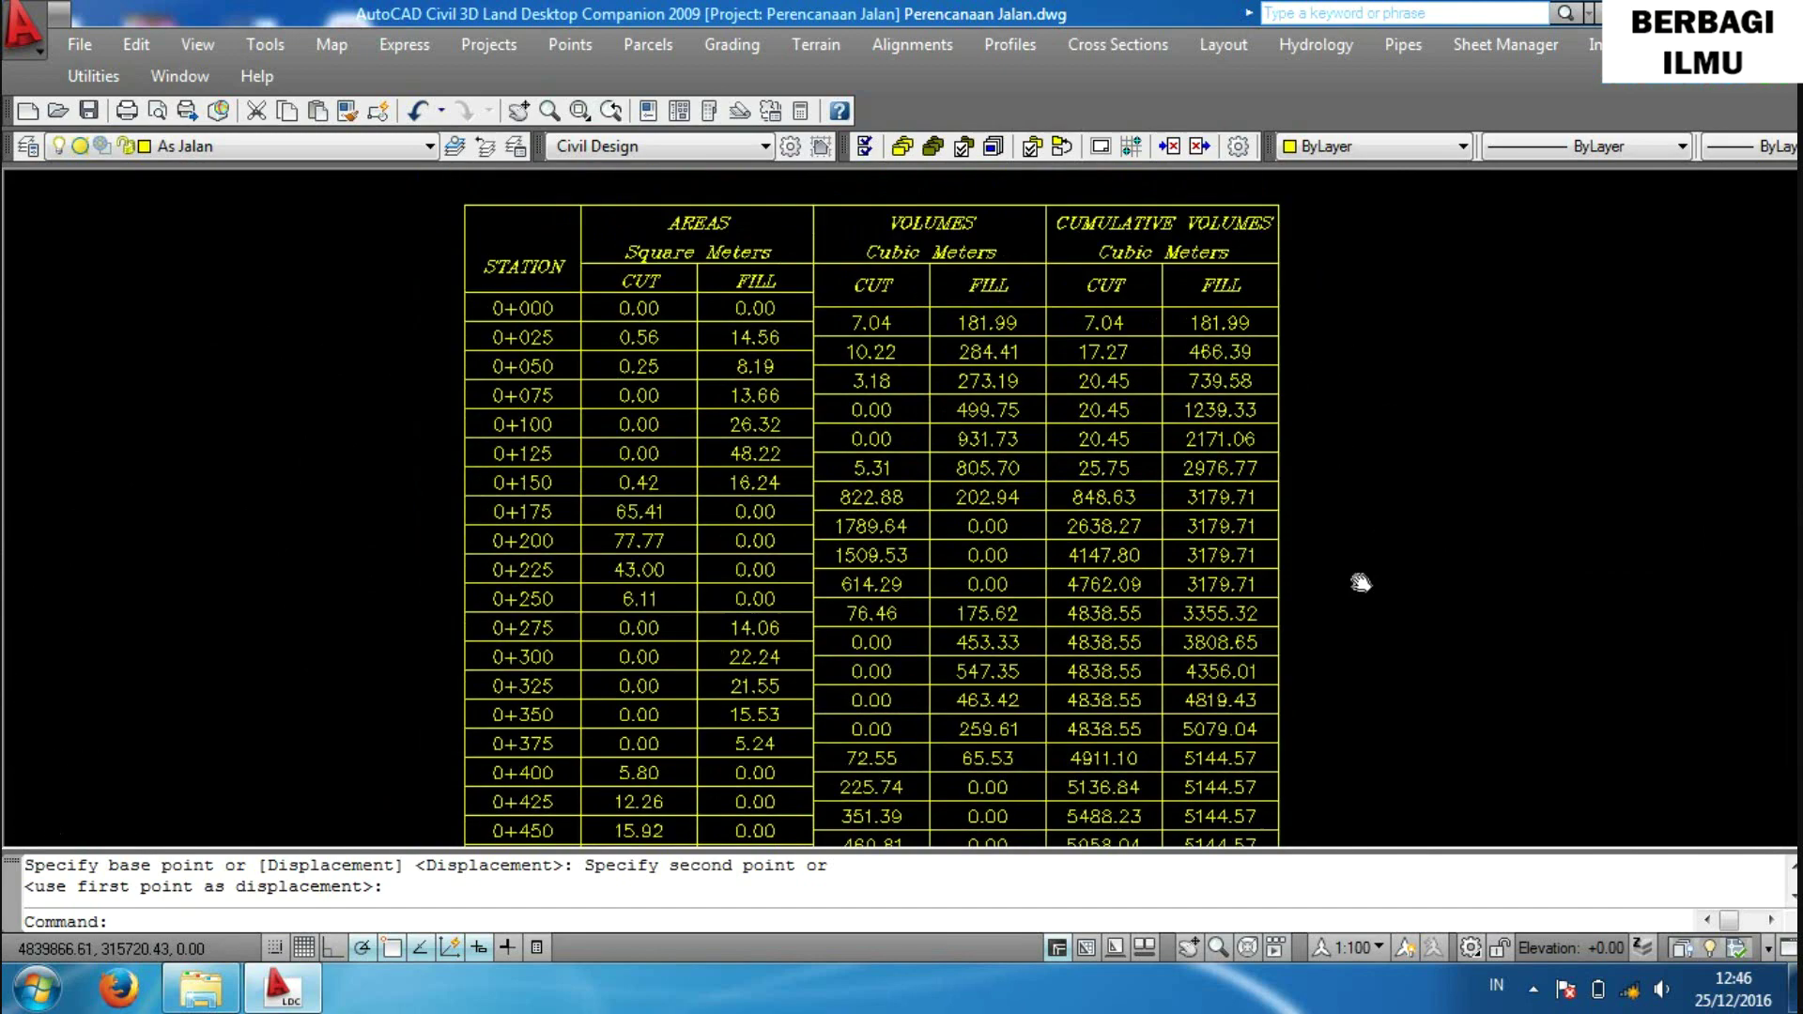
scroll(1333, 377, "down", 4)
scroll(1259, 451, "down", 2)
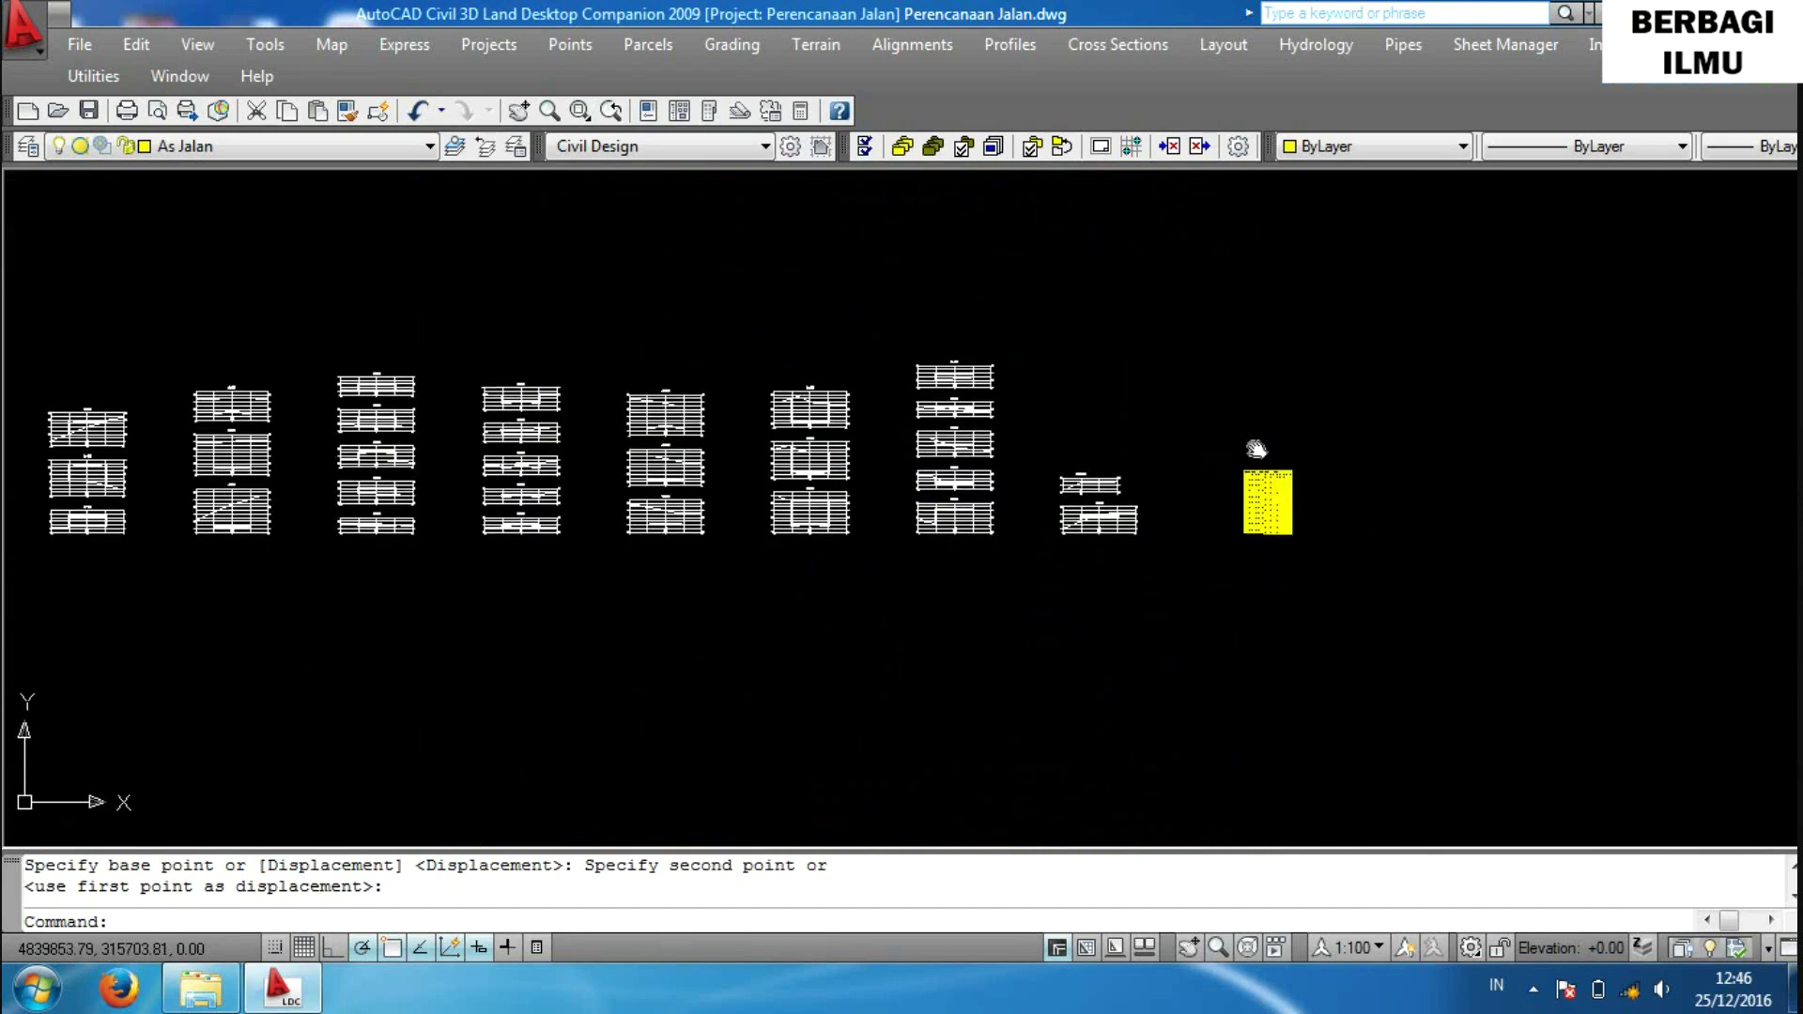
middle_click_drag(1111, 536, 1162, 355)
scroll(1039, 551, "down", 5)
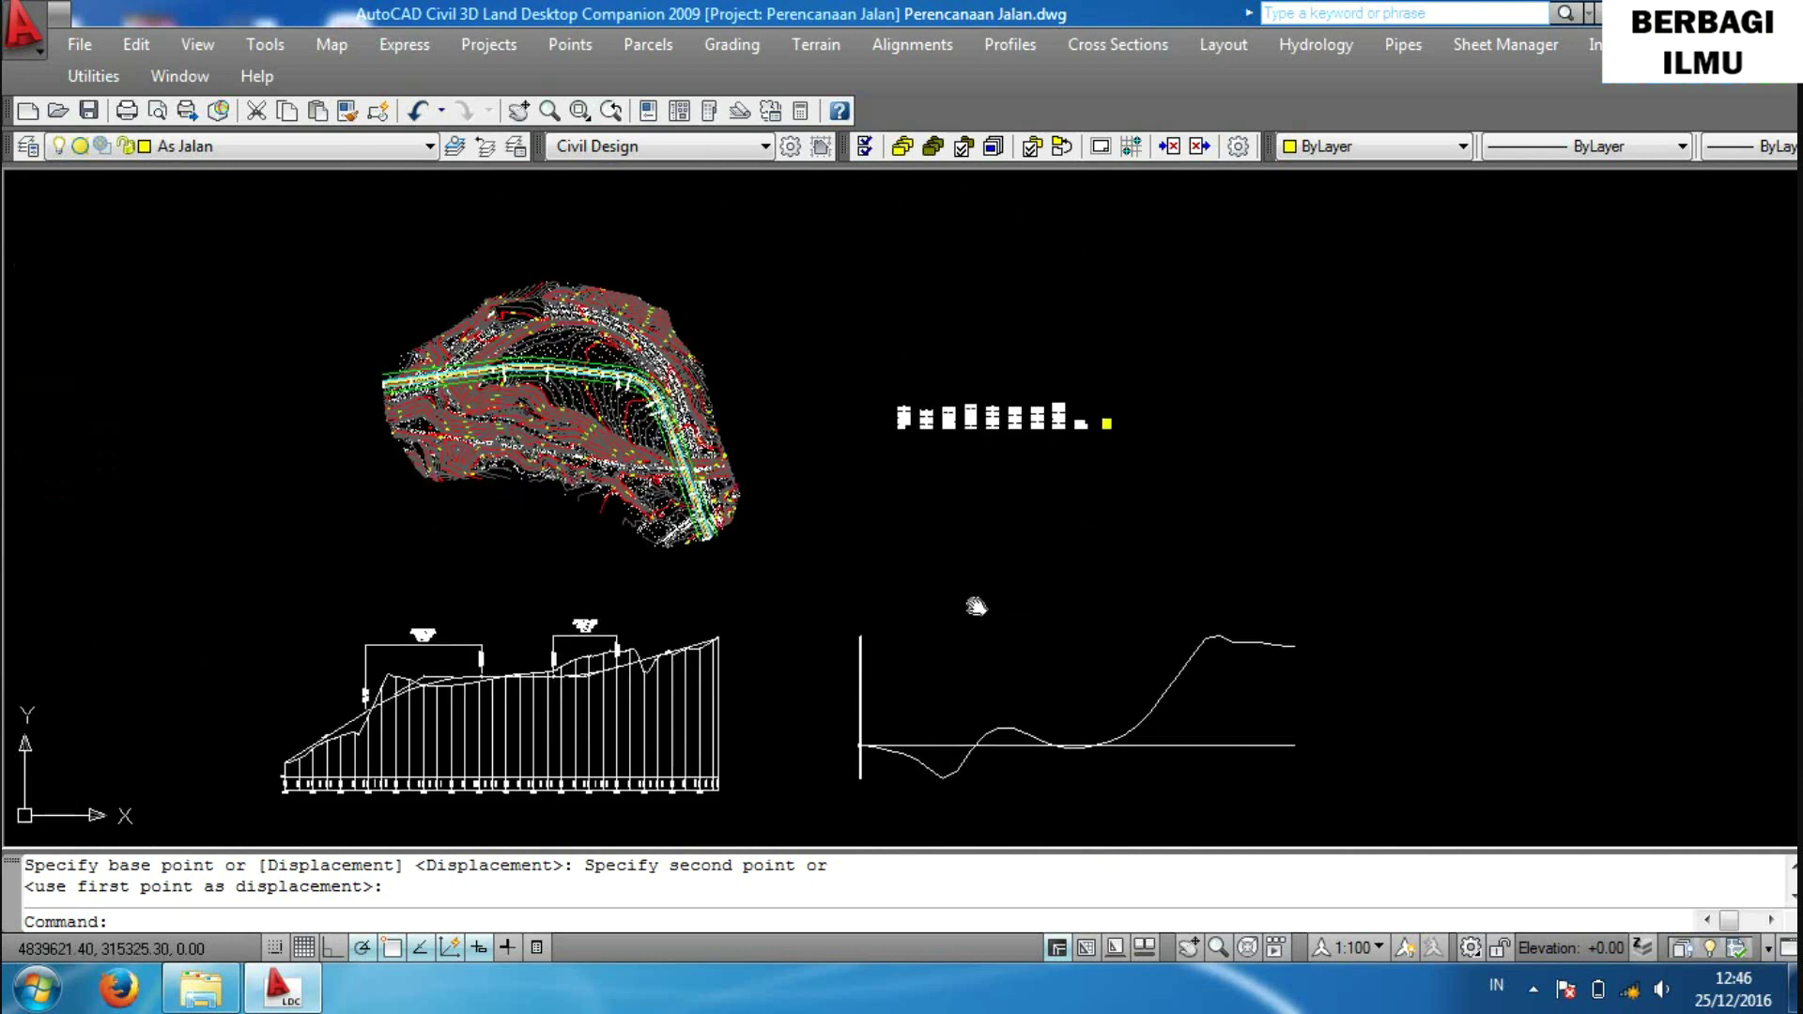
middle_click_drag(974, 491, 967, 332)
scroll(920, 551, "up", 2)
scroll(926, 544, "up", 2)
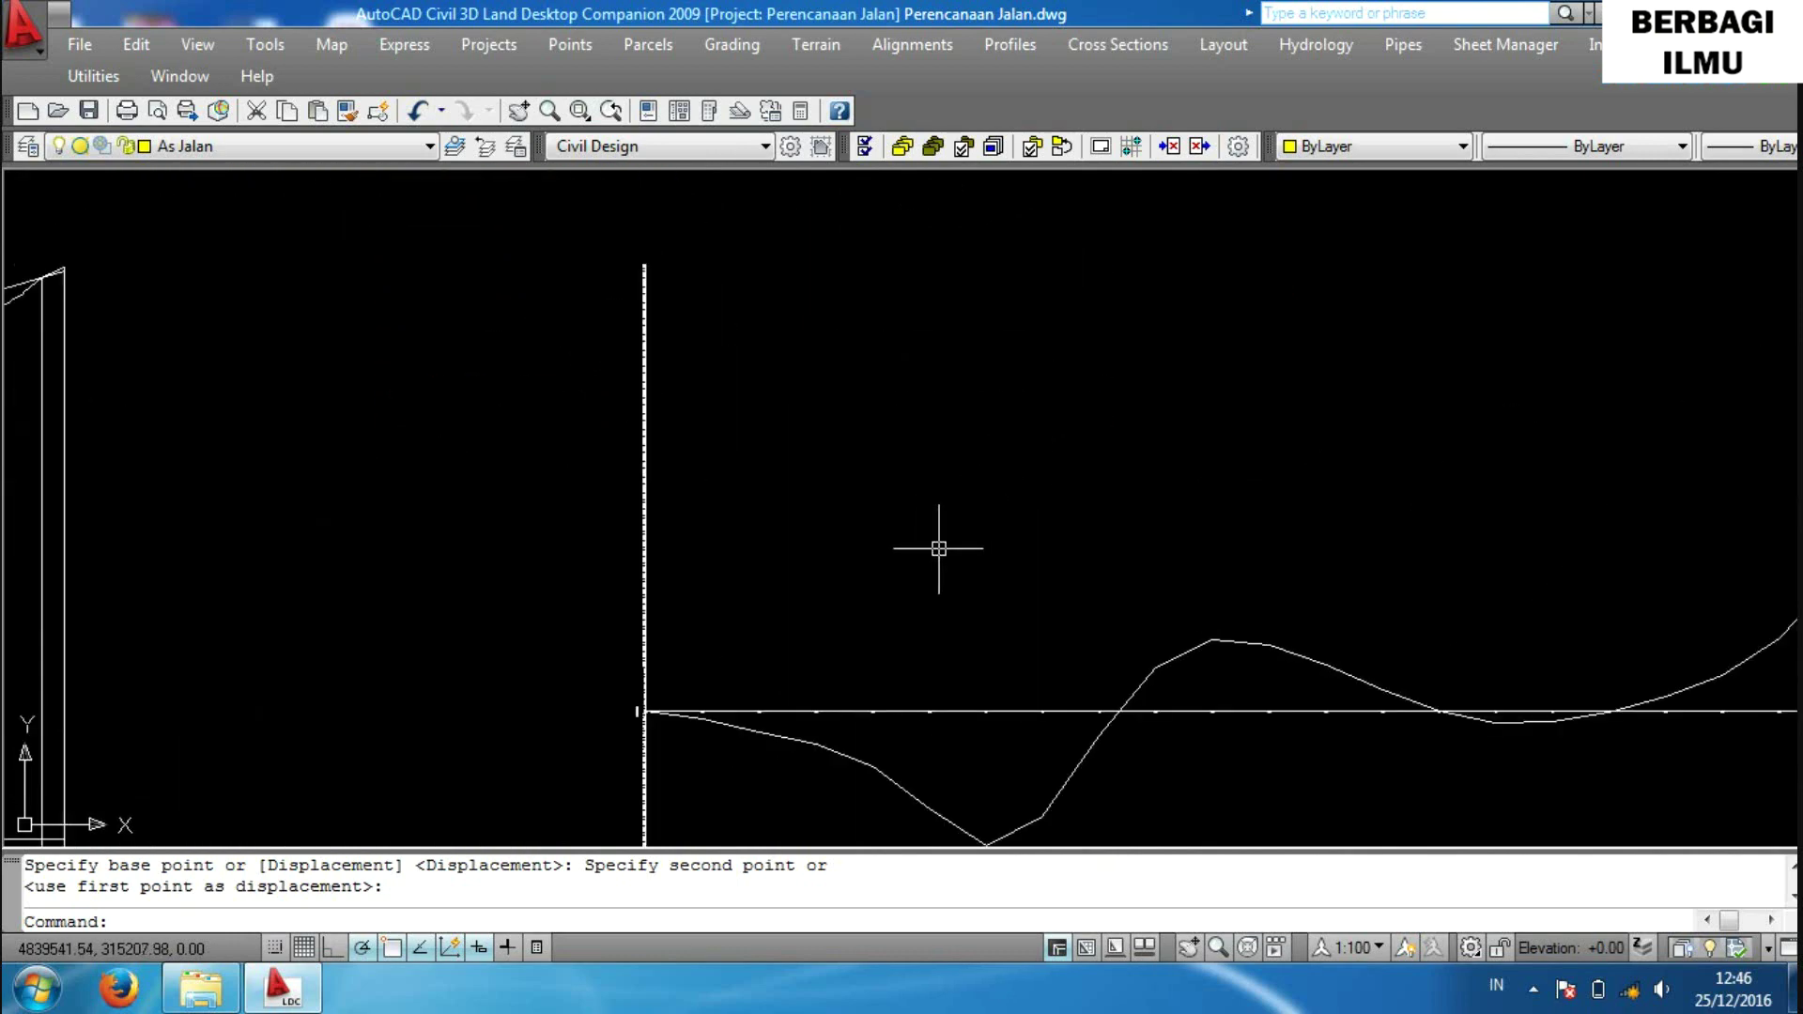
middle_click_drag(942, 544, 707, 423)
scroll(853, 449, "down", 2)
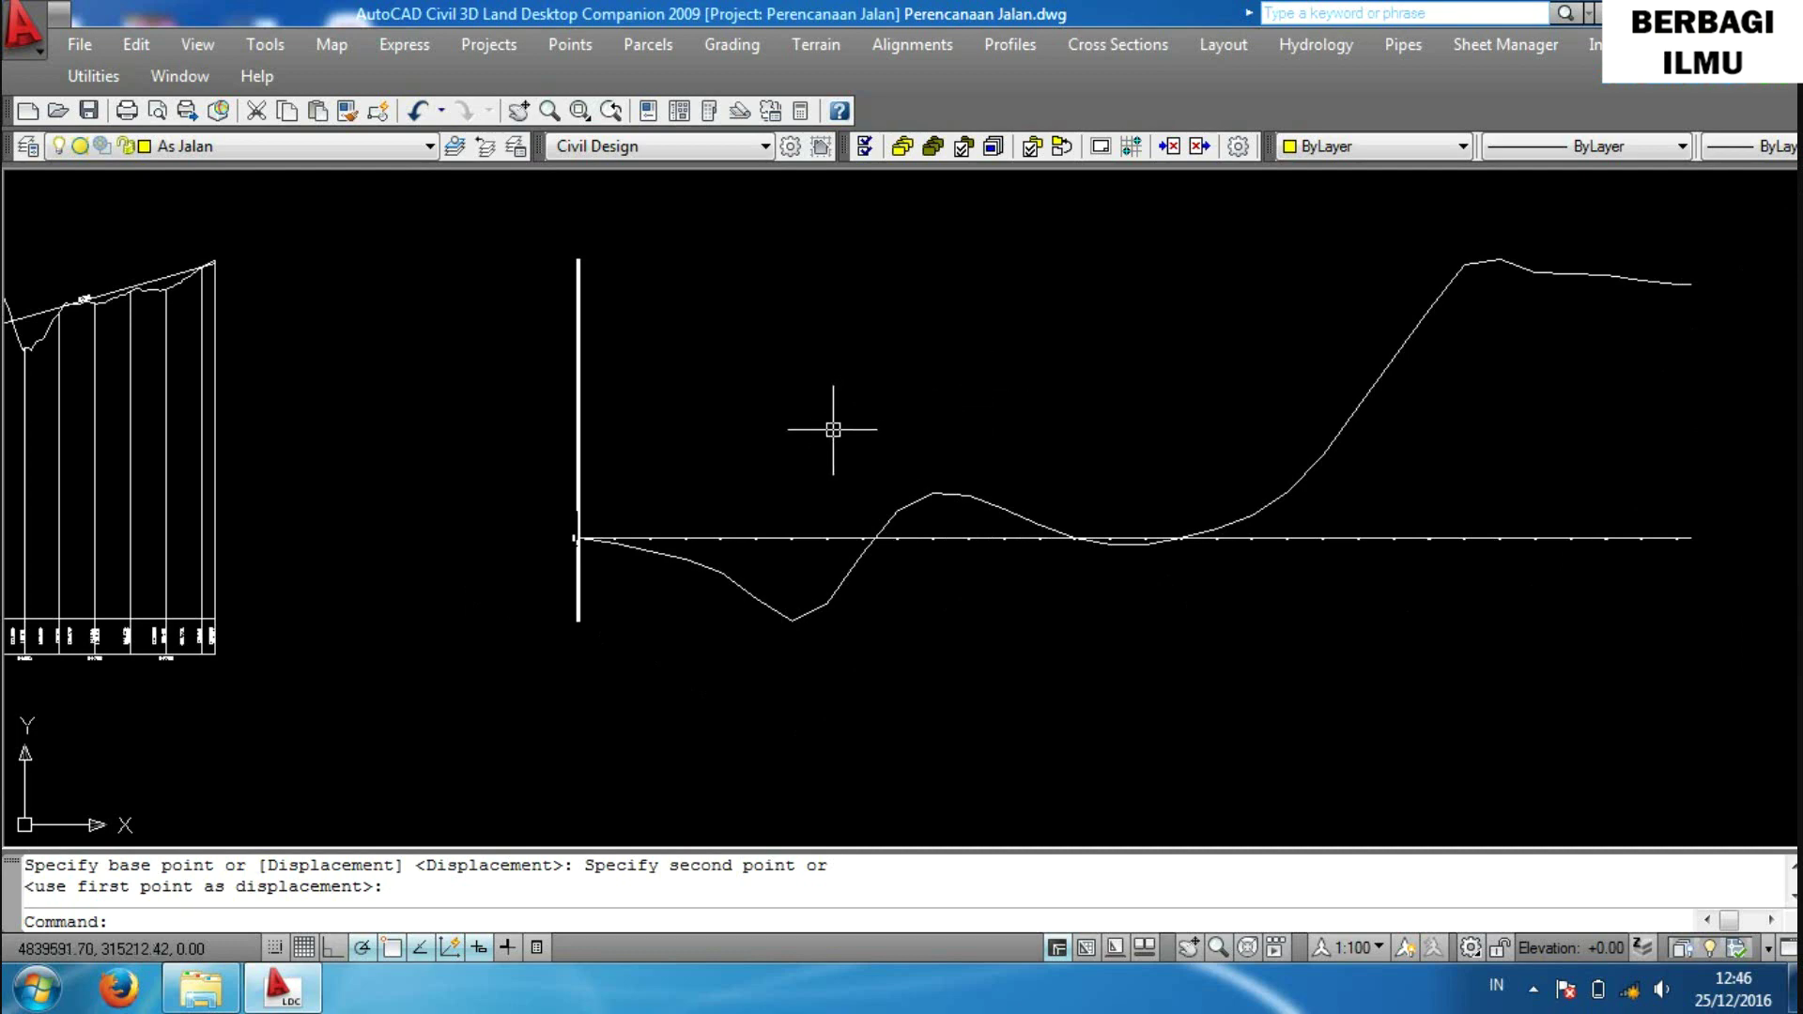
scroll(705, 592, "up", 3)
scroll(540, 480, "up", 4)
scroll(249, 418, "up", 4)
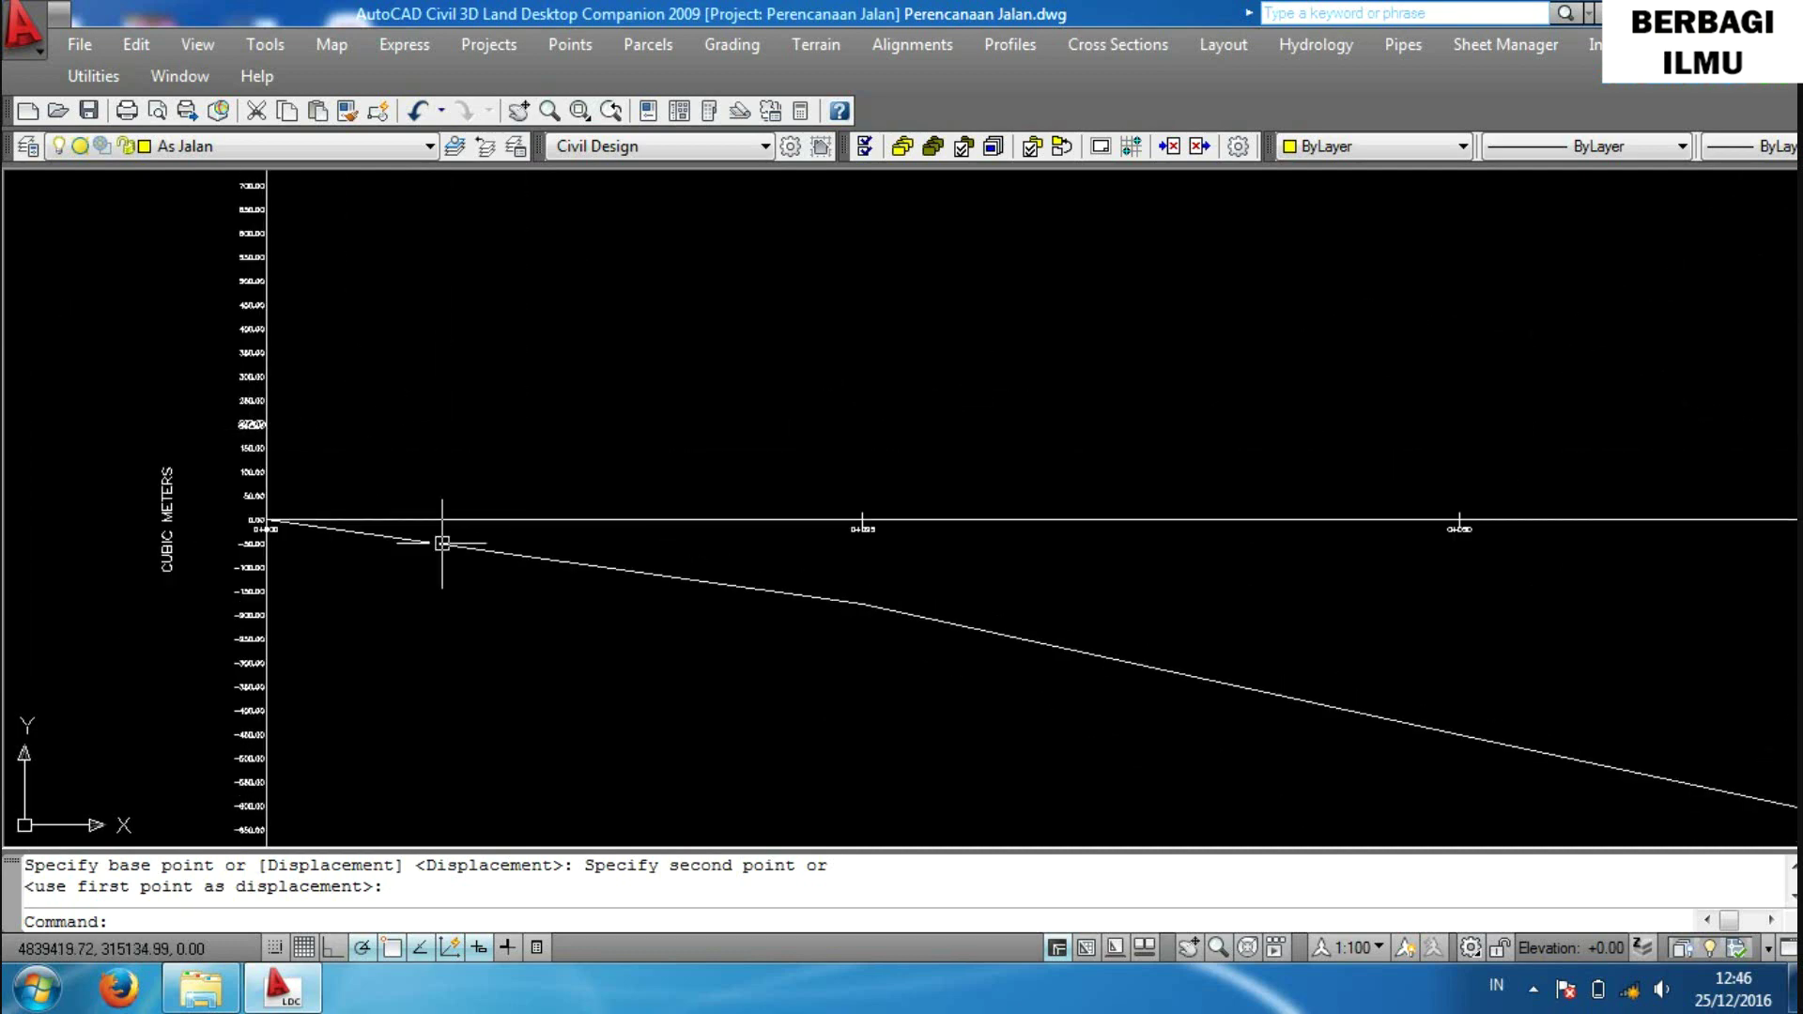
scroll(503, 540, "down", 4)
scroll(554, 568, "down", 6)
middle_click_drag(658, 584, 522, 517)
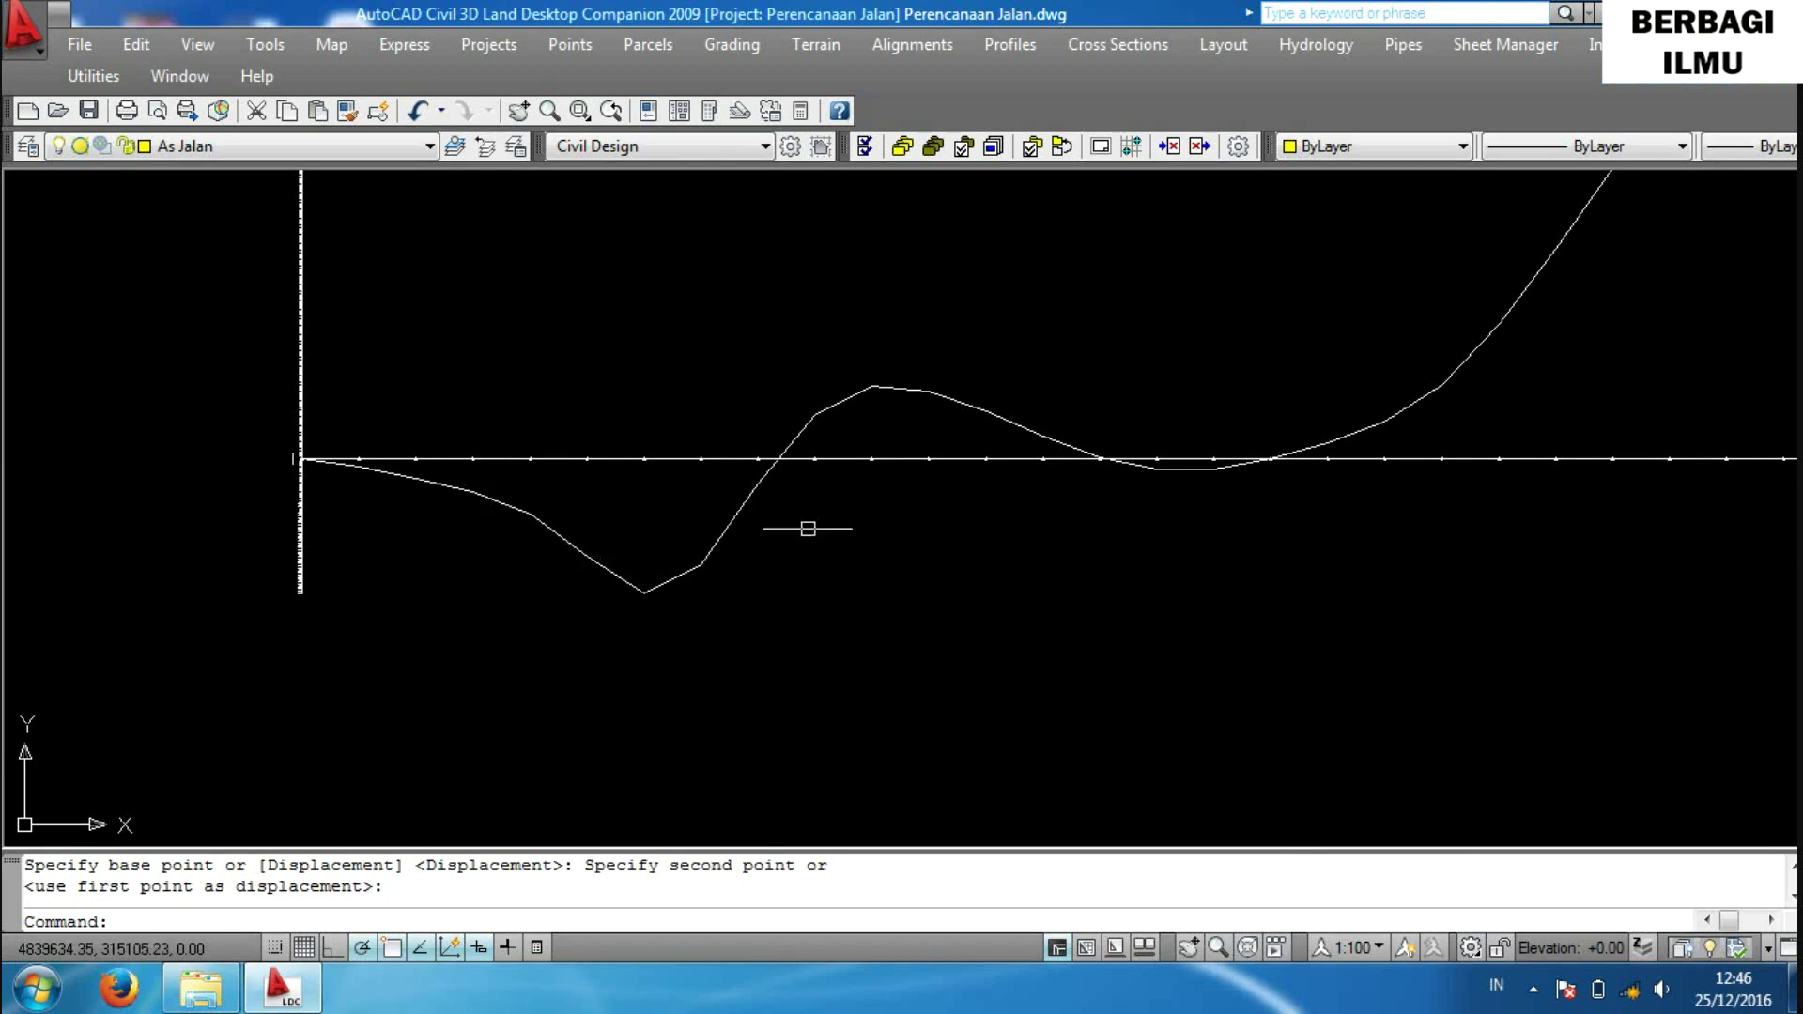
mouse_move(866, 483)
middle_mouse_down()
mouse_move(262, 528)
mouse_move(614, 484)
middle_mouse_up()
scroll(300, 476, "up", 3)
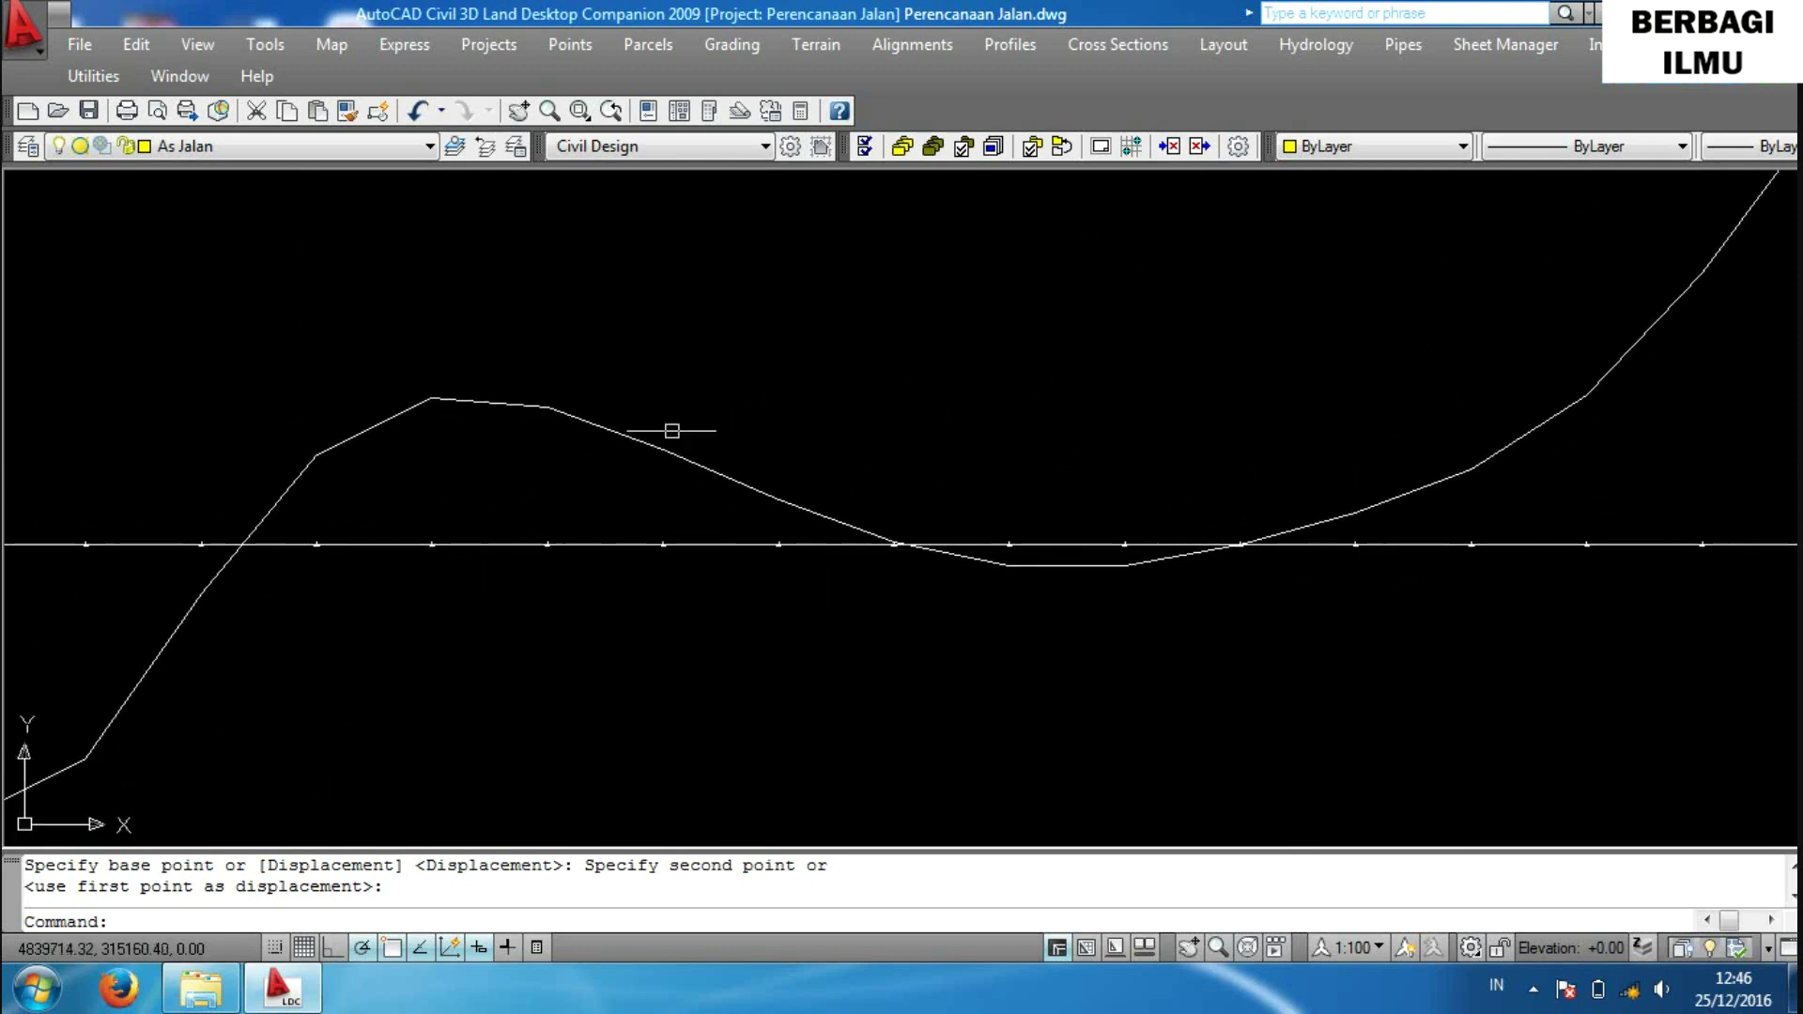
scroll(669, 433, "up", 2)
middle_click_drag(1196, 503, 381, 507)
scroll(592, 535, "up", 3)
middle_click_drag(591, 535, 791, 546)
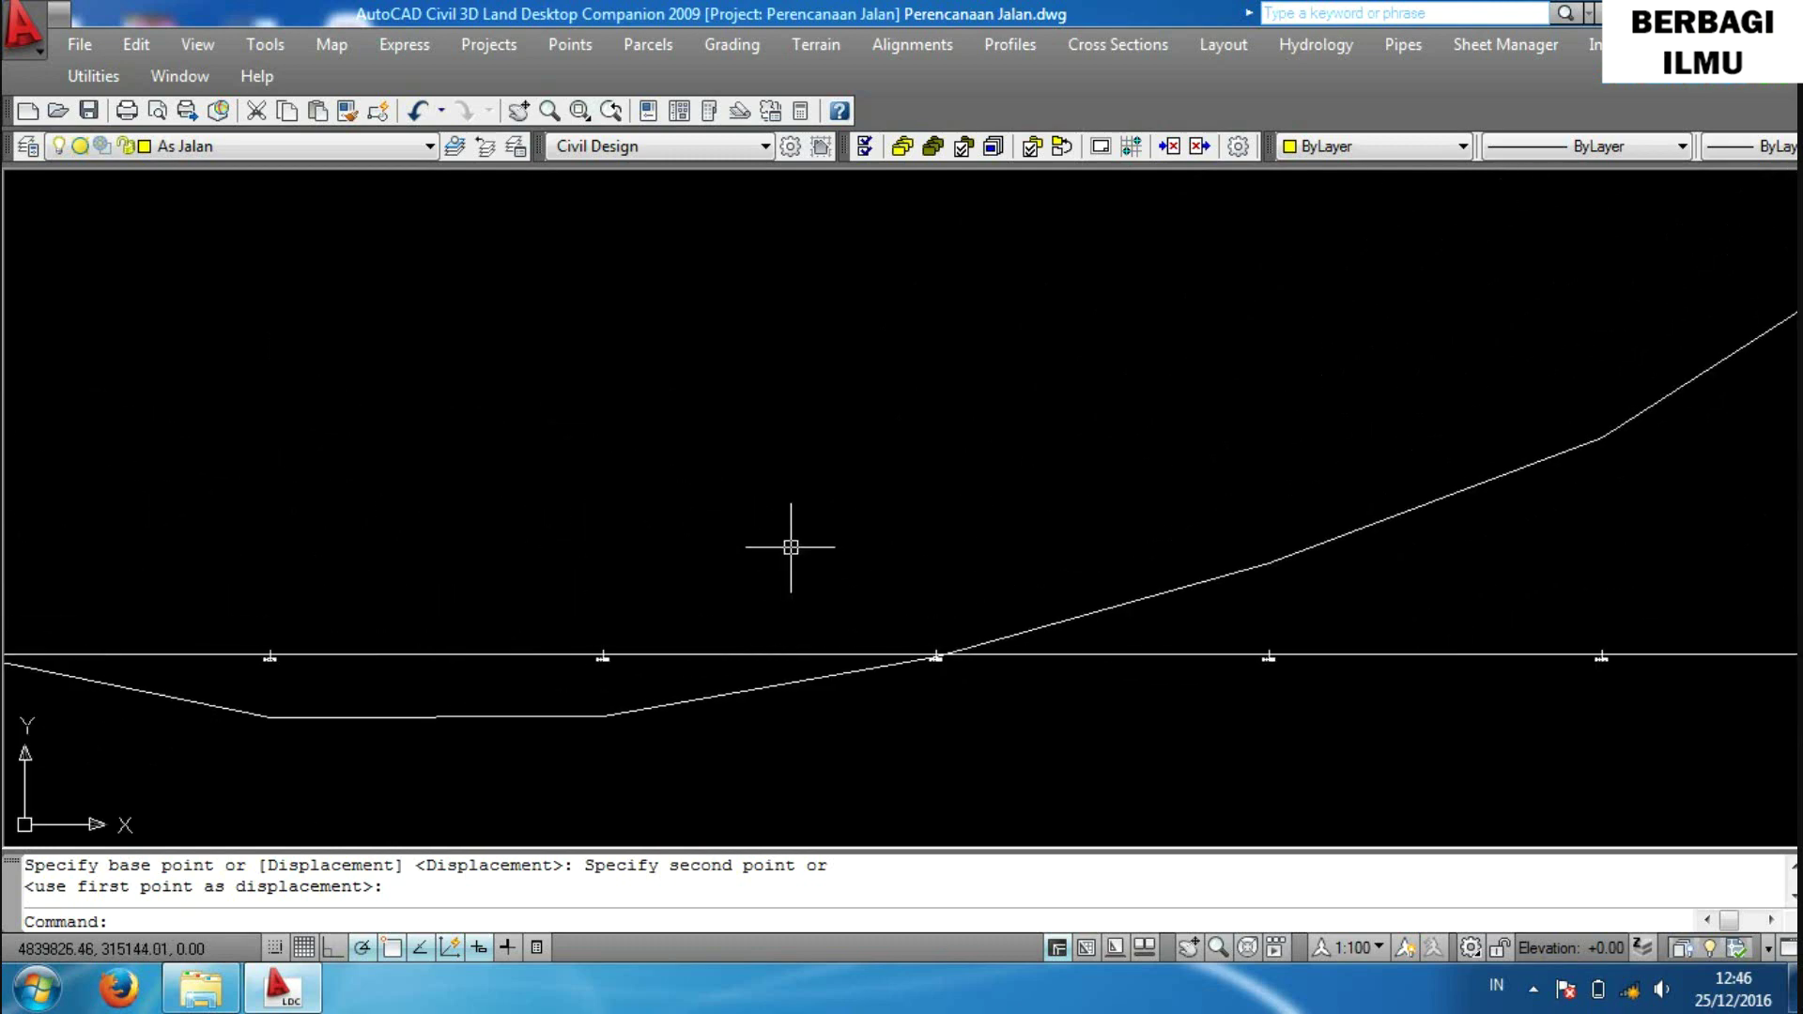
scroll(791, 547, "down", 3)
mouse_move(1264, 463)
middle_mouse_down()
mouse_move(752, 629)
mouse_move(979, 558)
middle_mouse_up()
scroll(752, 628, "down", 2)
scroll(978, 558, "down", 5)
scroll(979, 558, "down", 2)
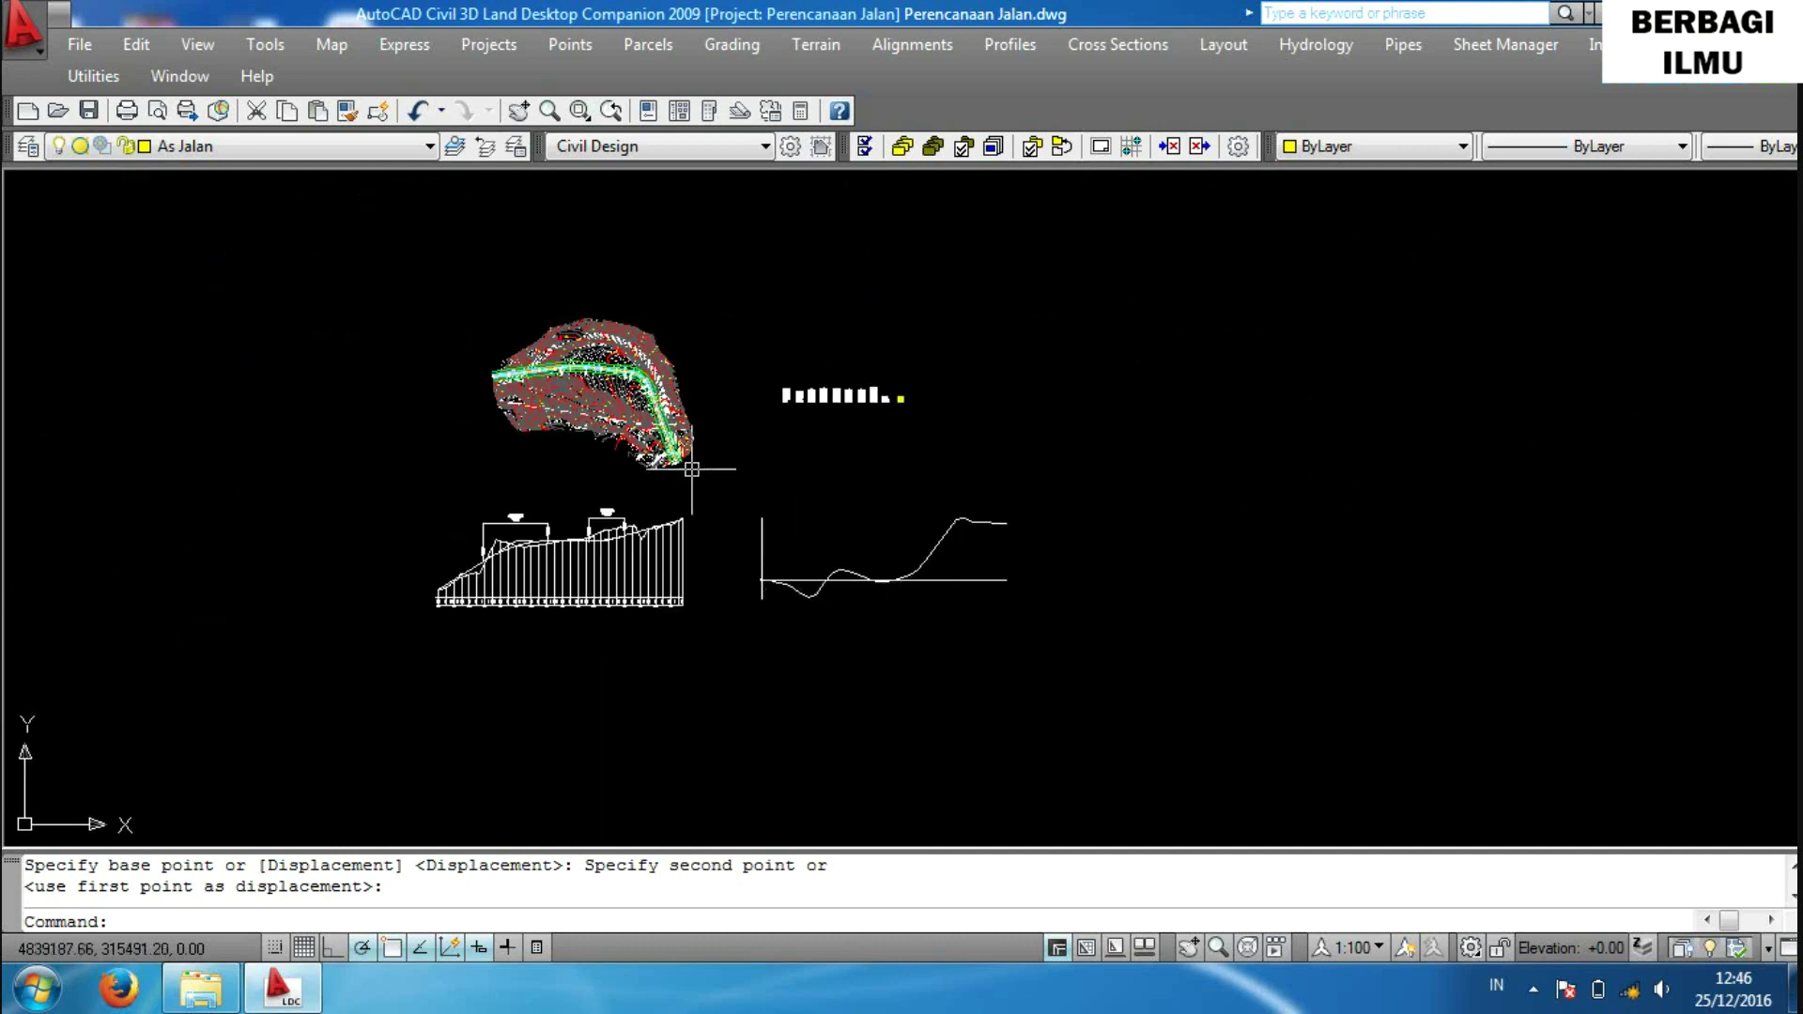
scroll(689, 466, "up", 2)
middle_click_drag(708, 482, 850, 501)
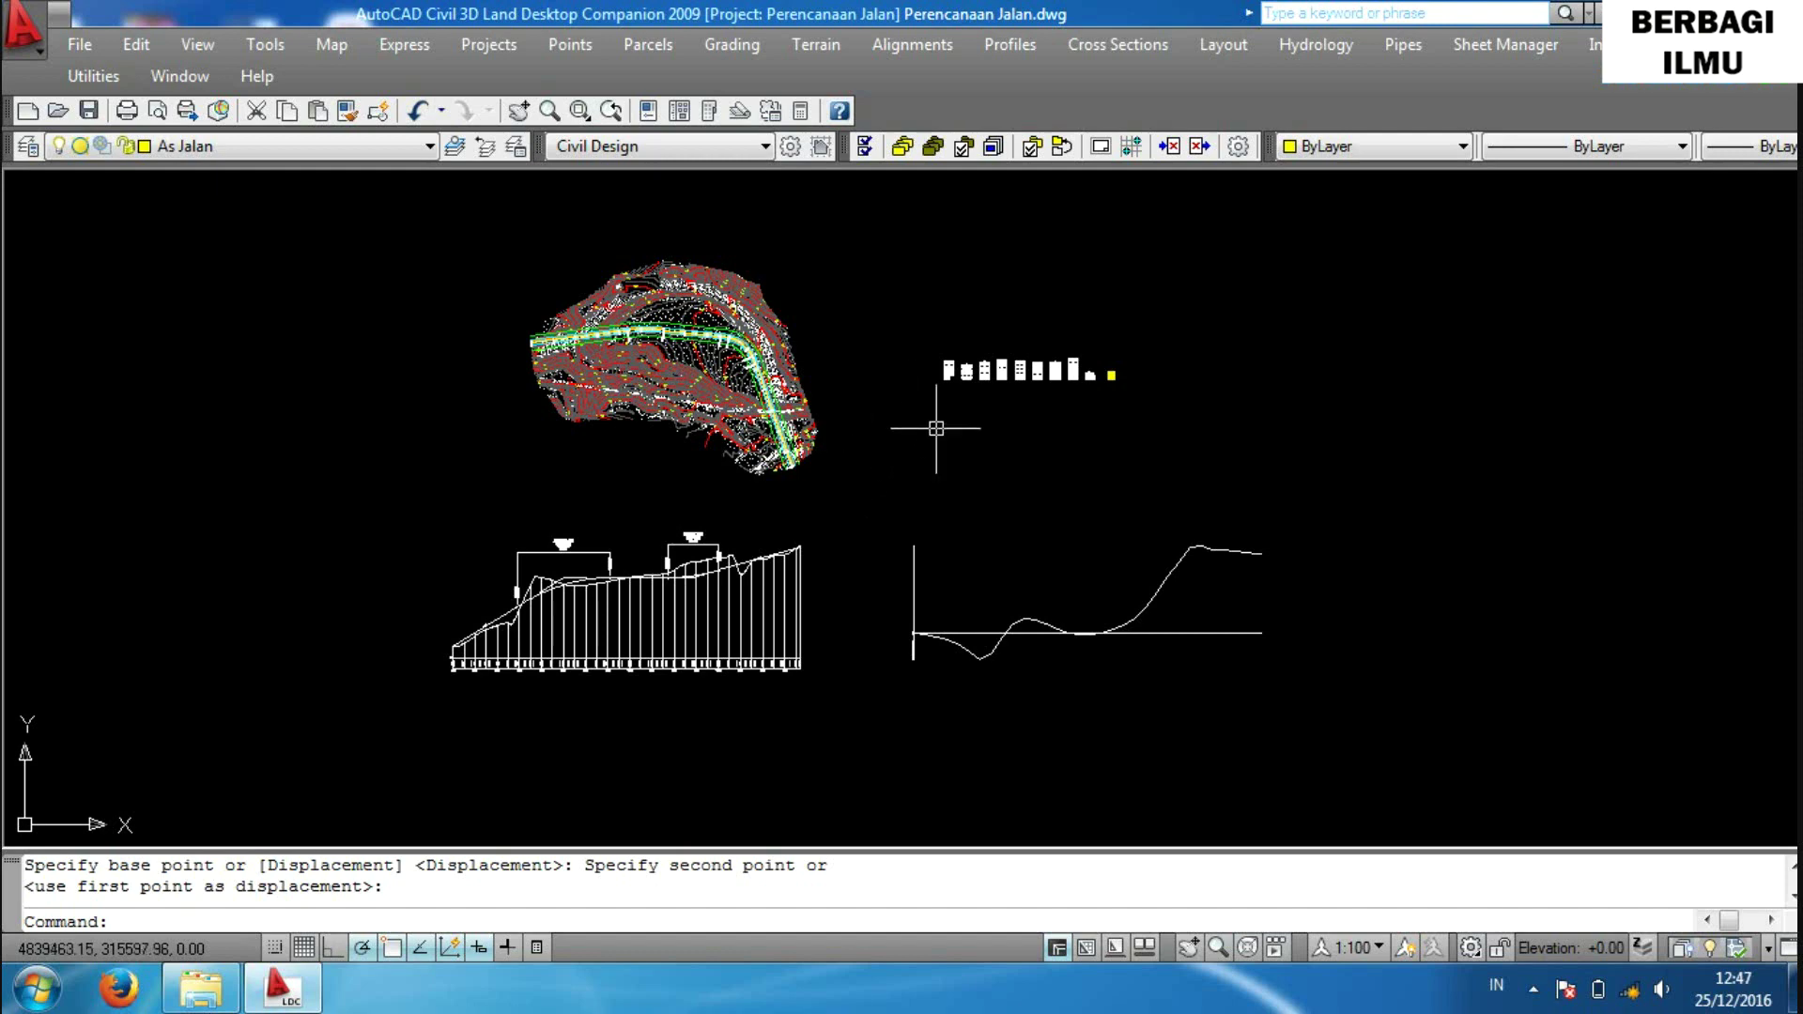
scroll(937, 428, "up", 2)
middle_click_drag(886, 423, 951, 456)
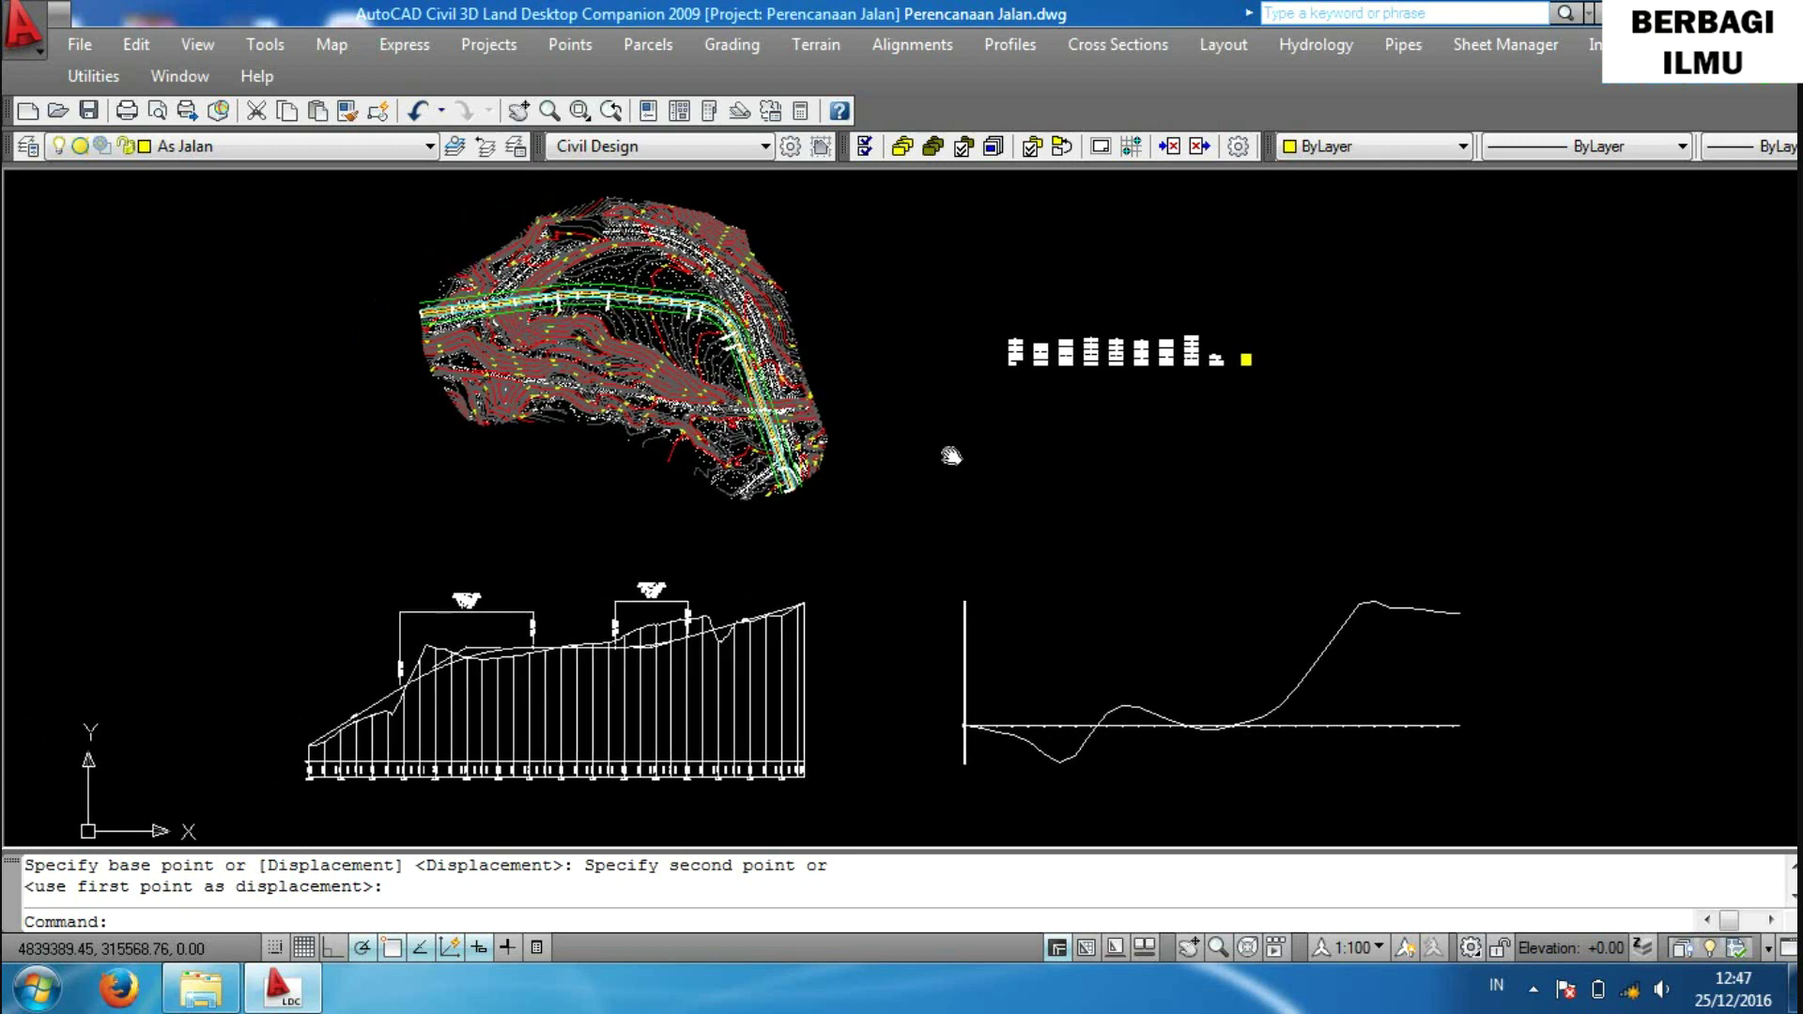